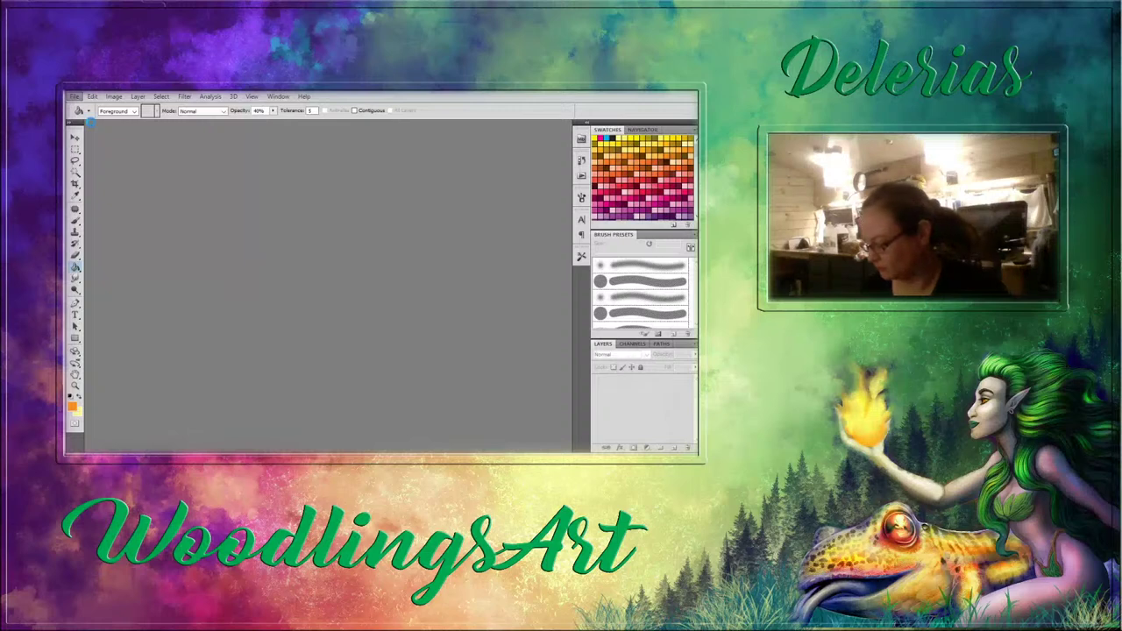
Create a new blank portrait document with the preset settings and convert its locked background into a regular layer.
key("ctrl+n")
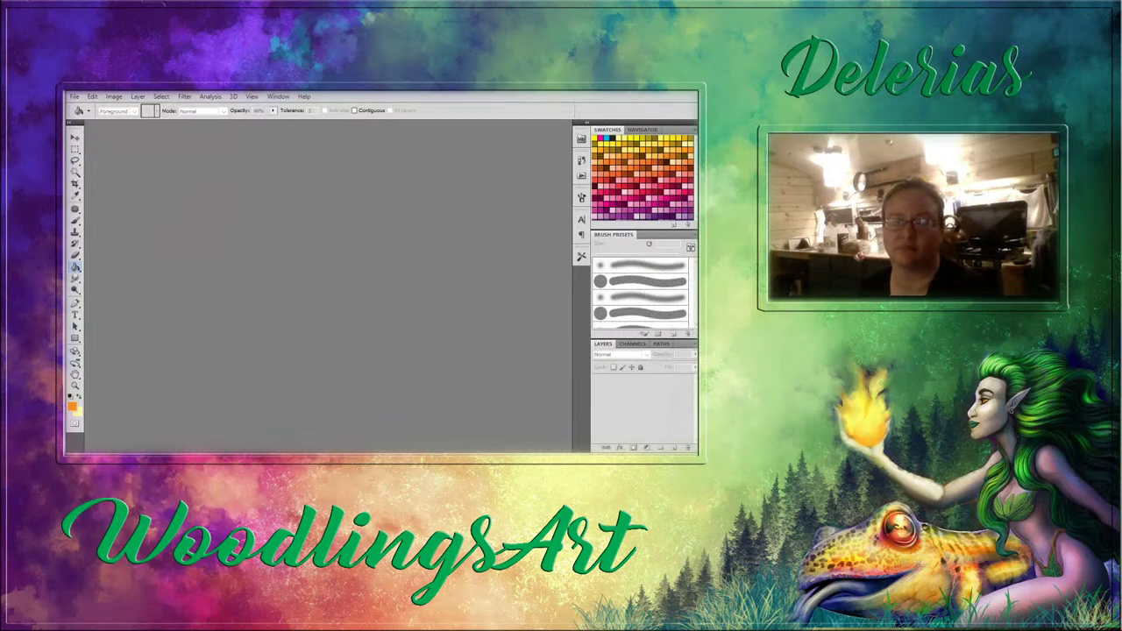
key("Return")
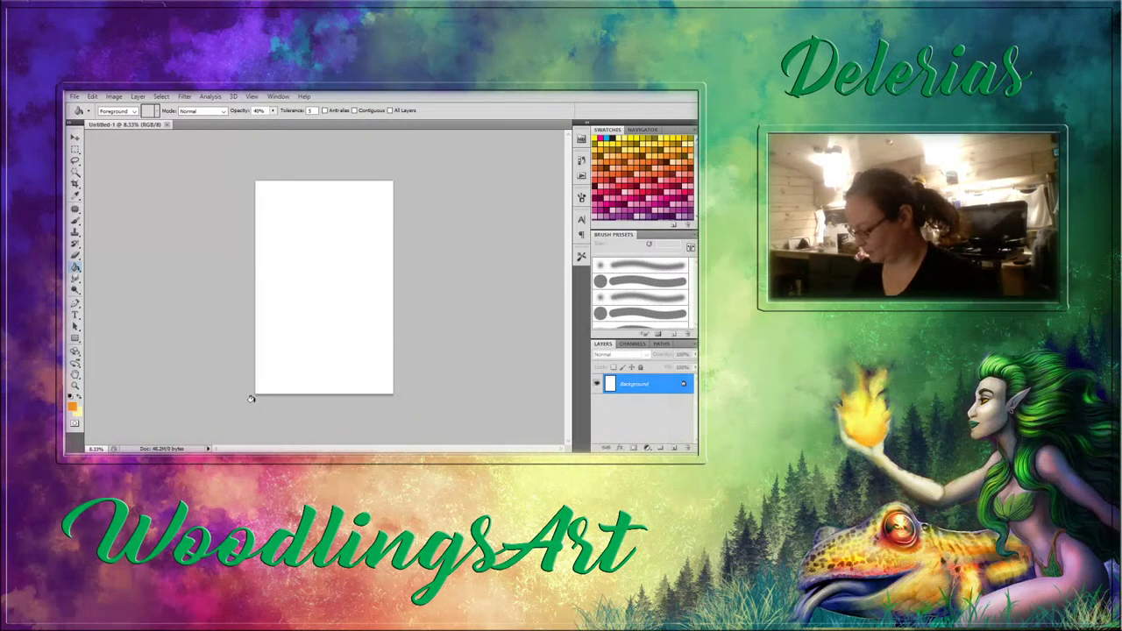
double_click(75, 376)
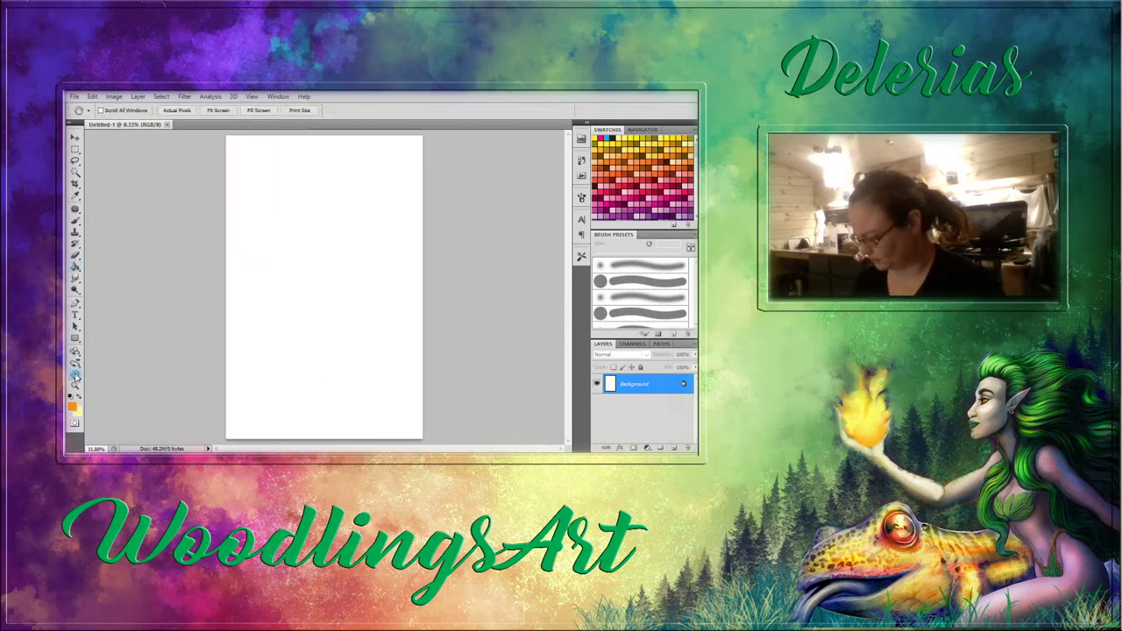
double_click(662, 388)
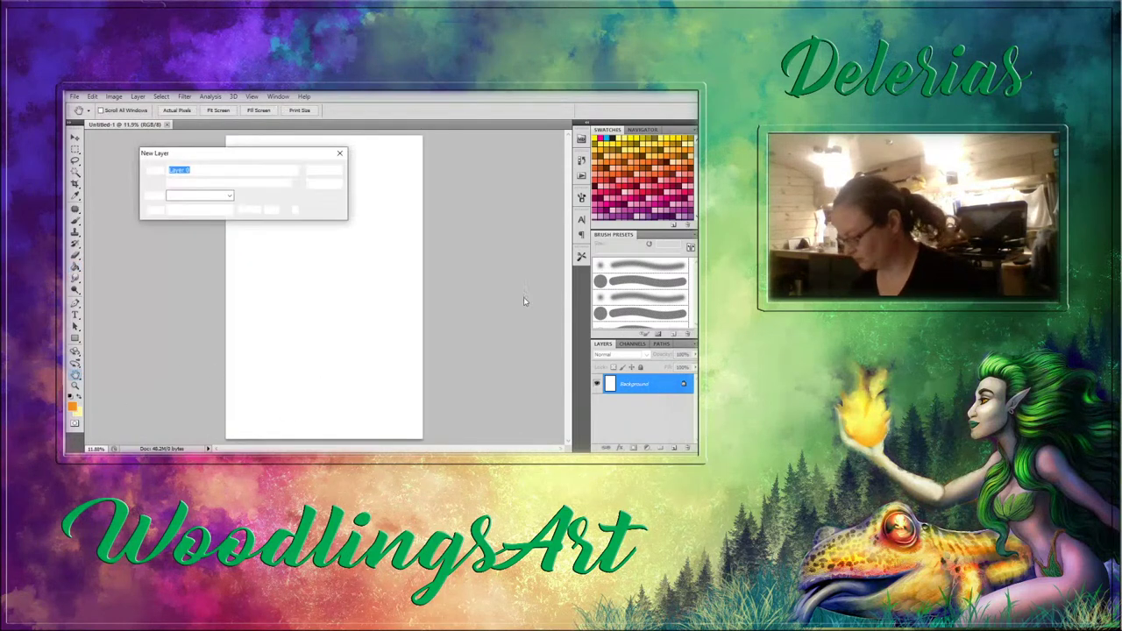
left_click(325, 171)
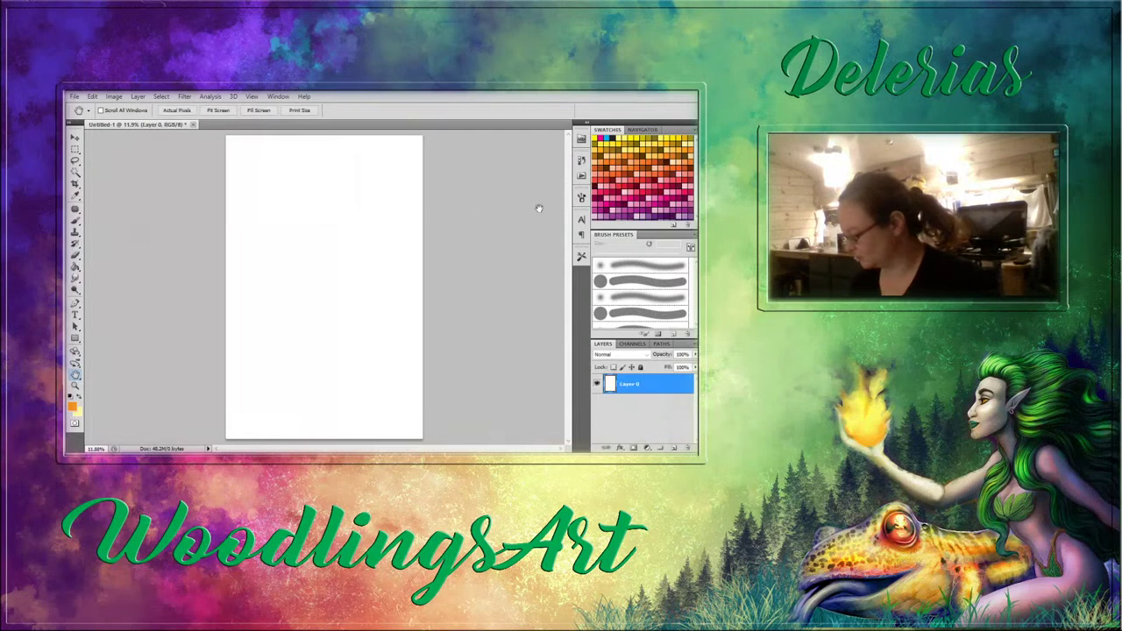
Fill the whole layer twice with grey-blue swatch colours using the Paint Bucket at 40% opacity.
left_click_drag(696, 148, 696, 178)
scroll(644, 178, "down", 6)
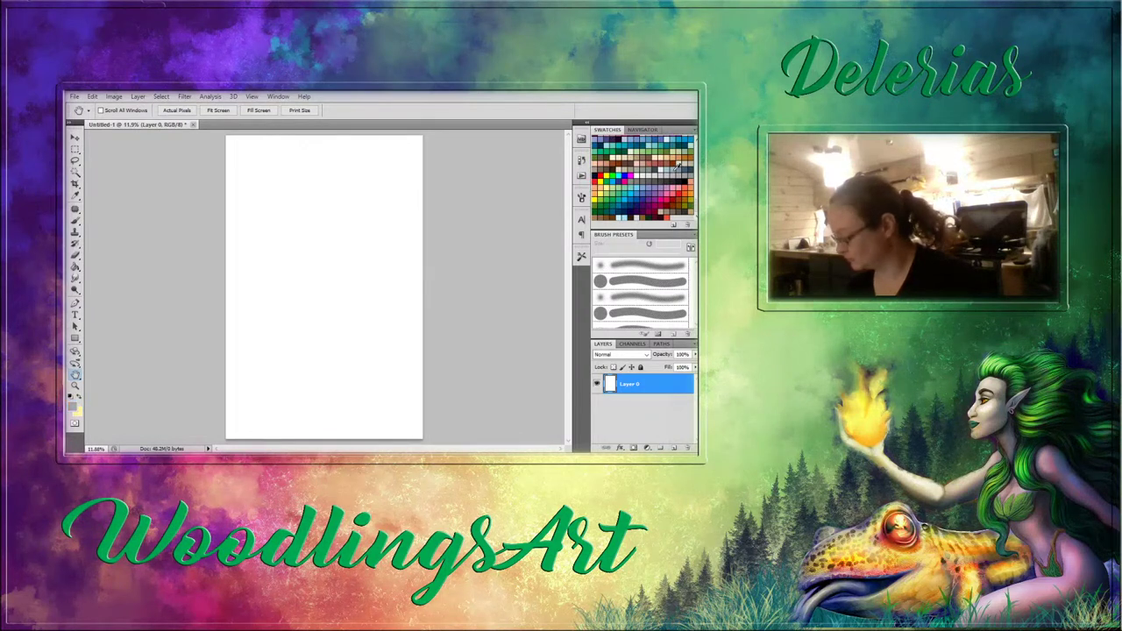
left_click(76, 267)
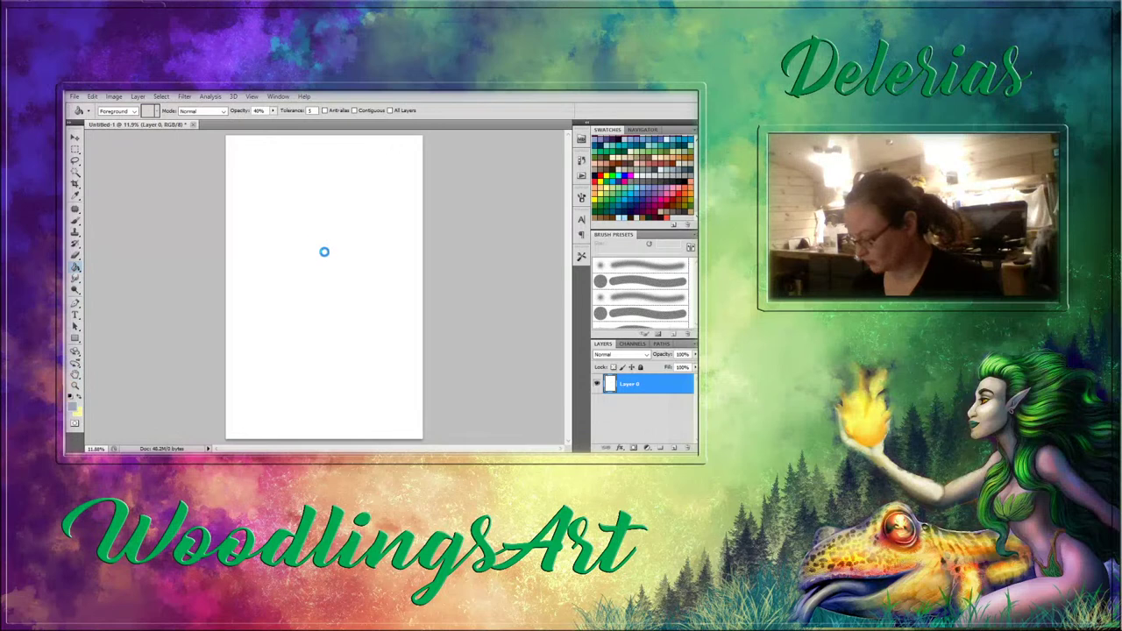
left_click(318, 355)
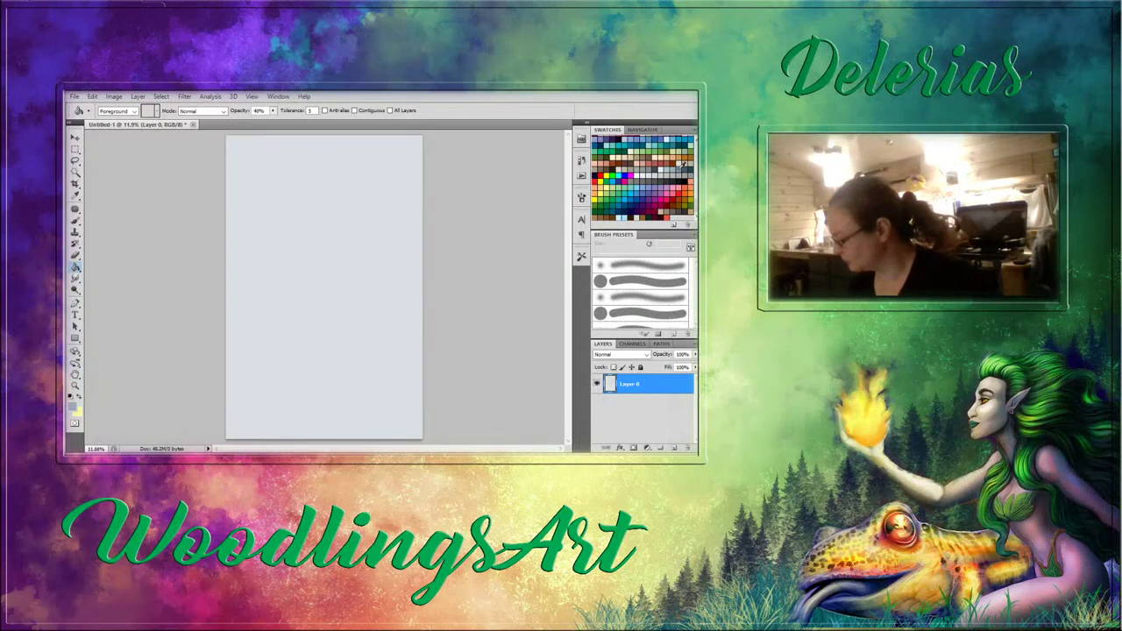
left_click(680, 168)
left_click(319, 392)
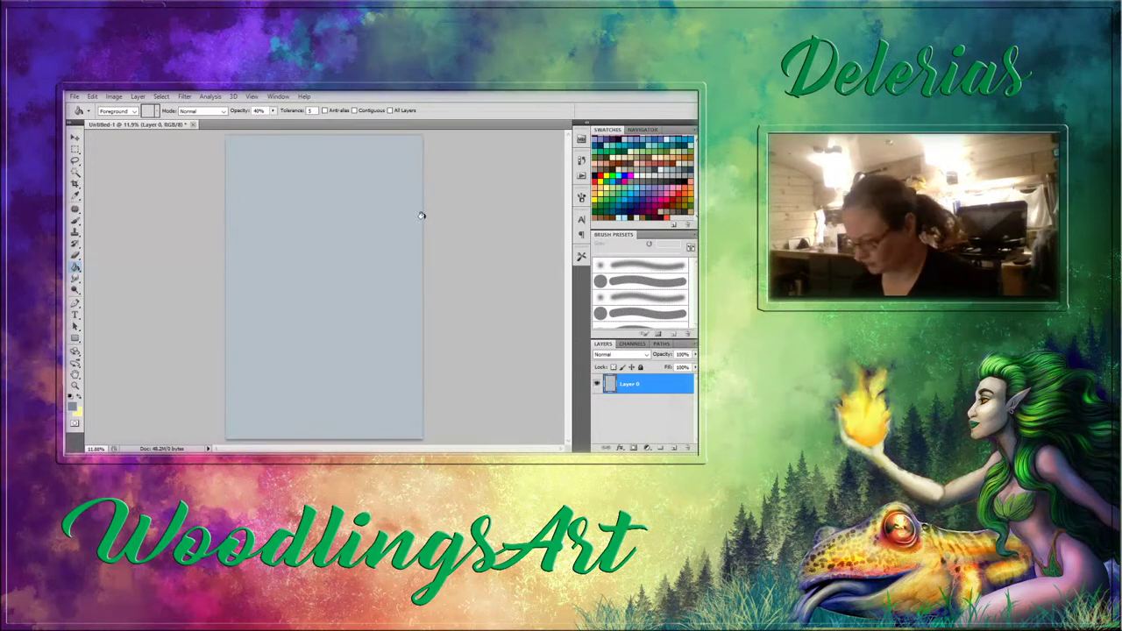
Rotate the canvas 90° clockwise to landscape and fit it to the window.
left_click(114, 97)
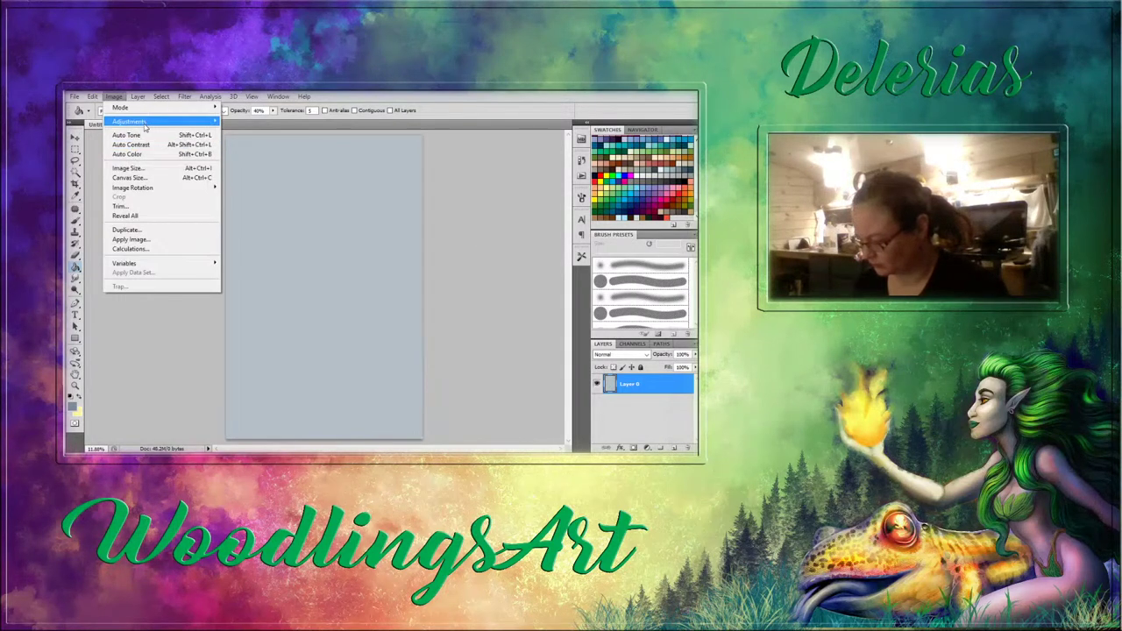
mouse_move(158, 123)
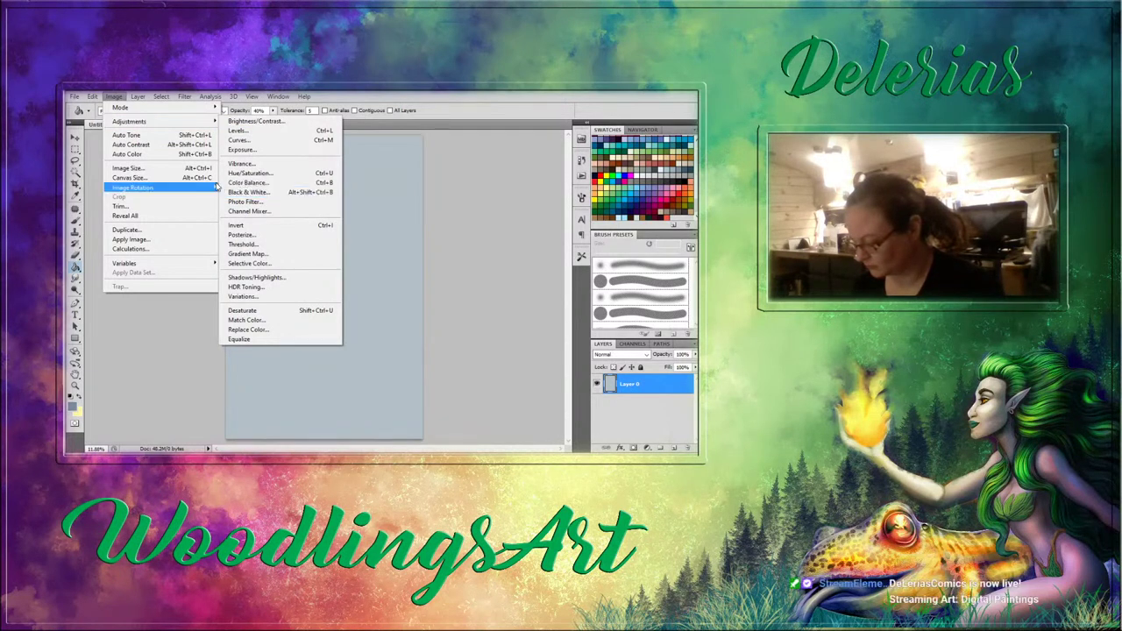
mouse_move(206, 187)
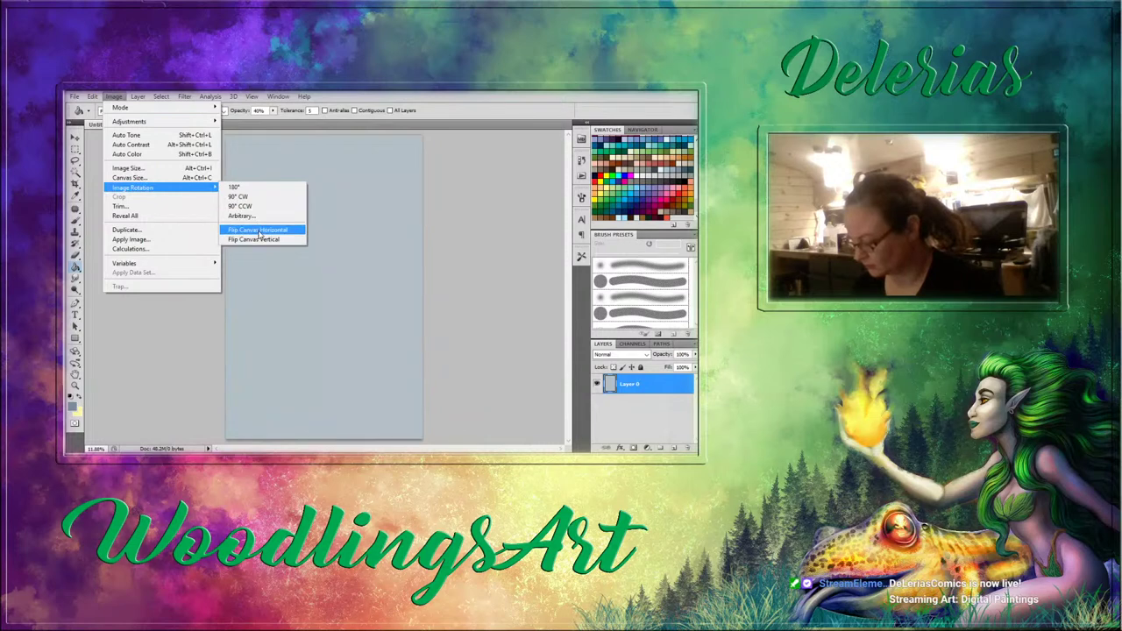
left_click(254, 199)
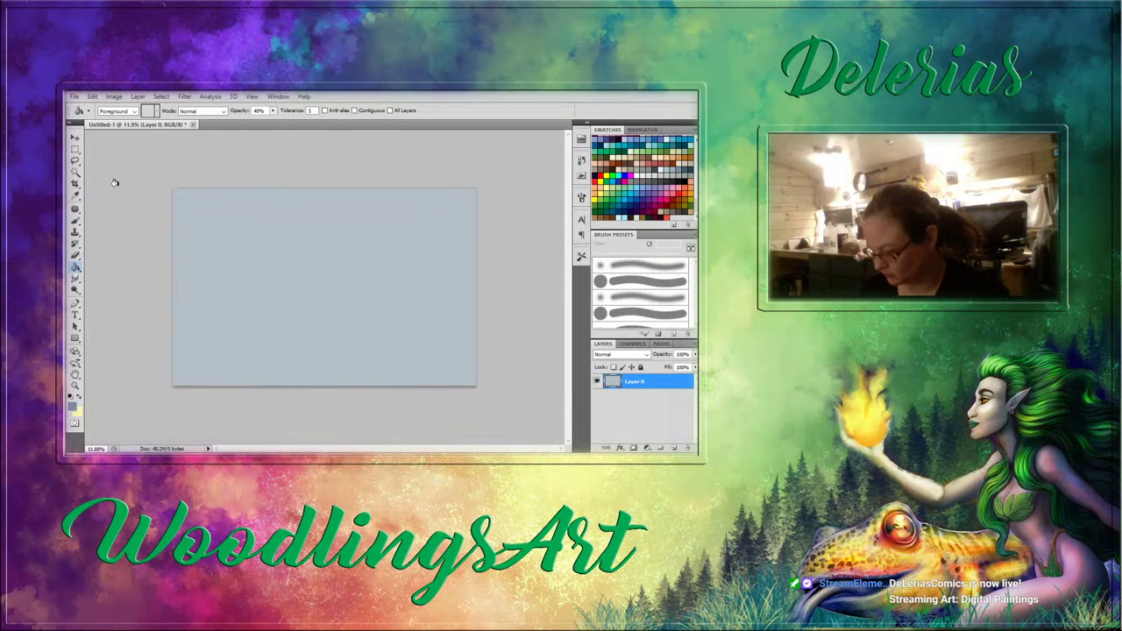
double_click(76, 376)
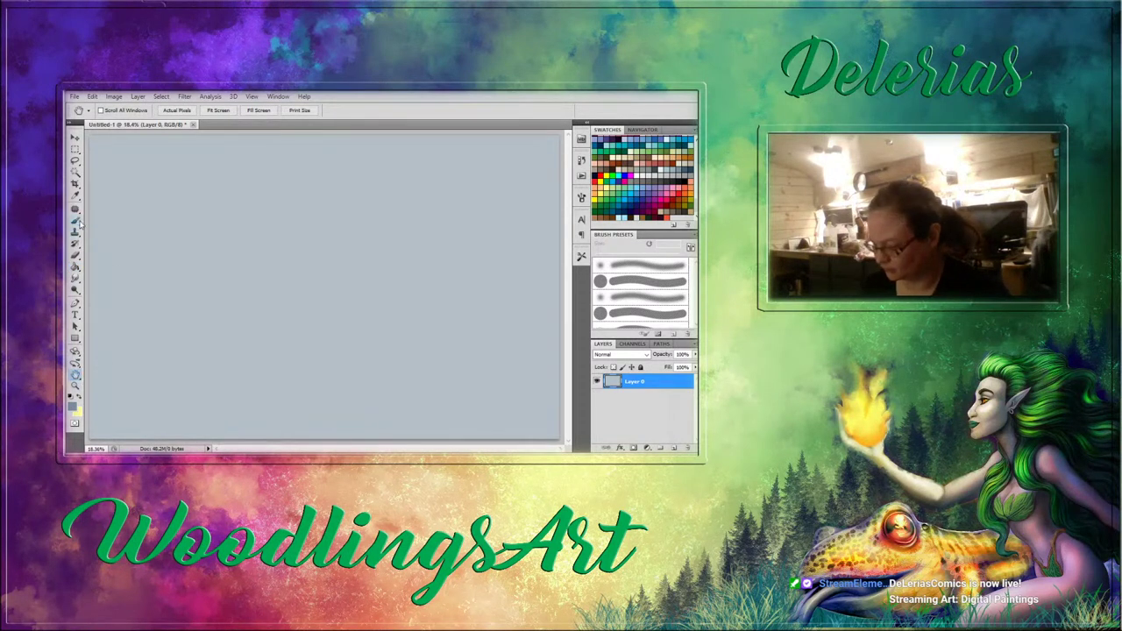
Paint a soft dark blue-grey blob near the canvas centre using a soft textured brush preset at 200 px.
key("b")
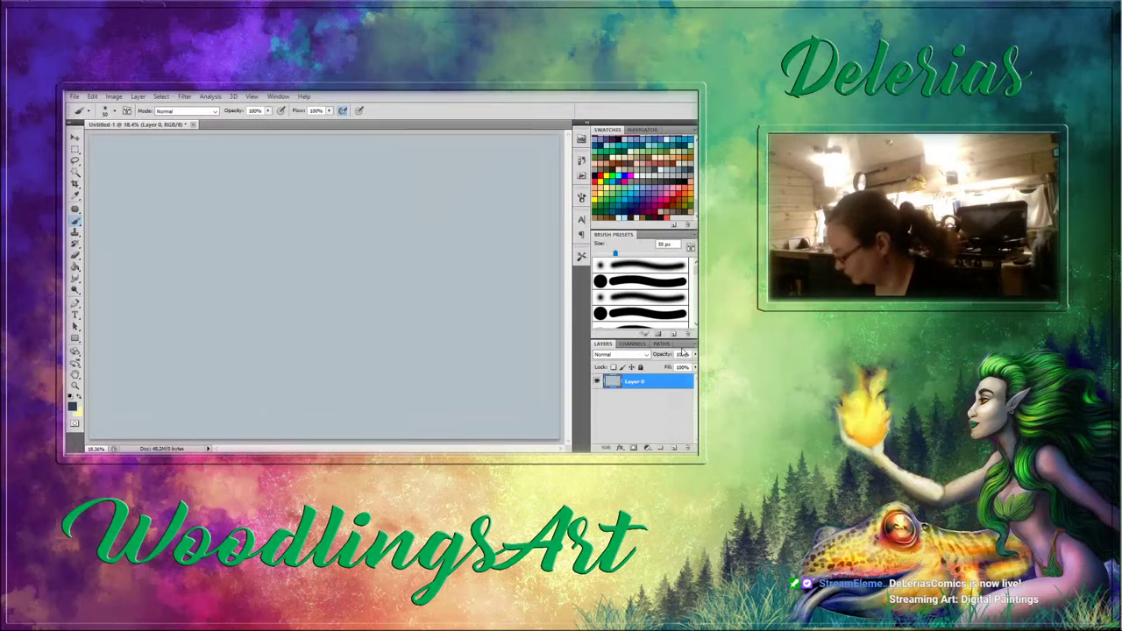
left_click_drag(696, 274, 696, 299)
scroll(602, 285, "down", 6)
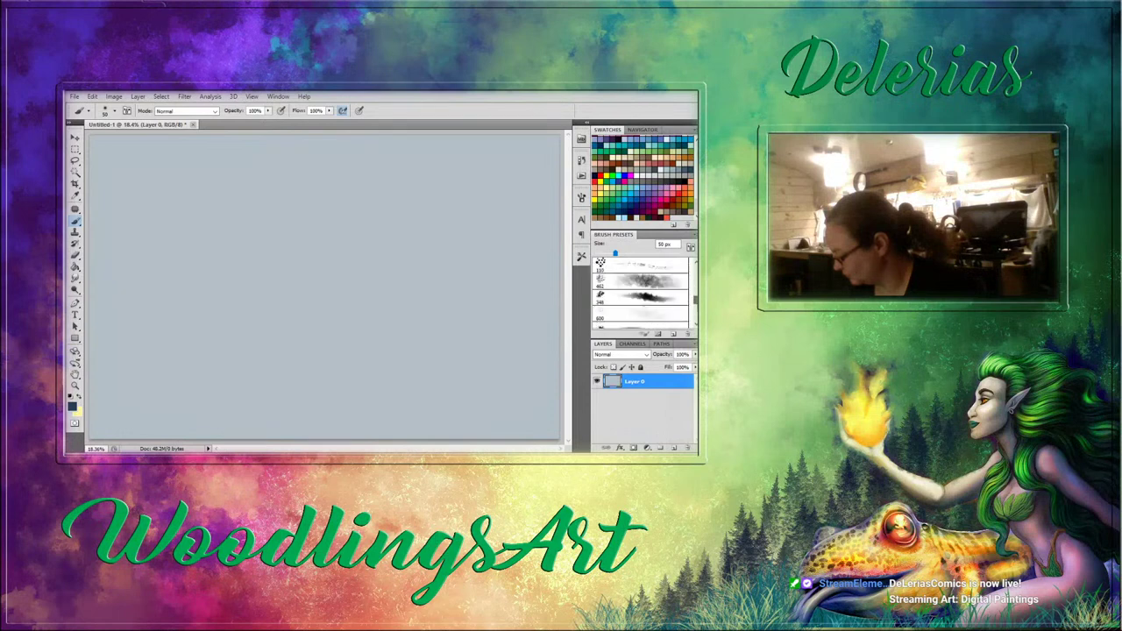
left_click(660, 322)
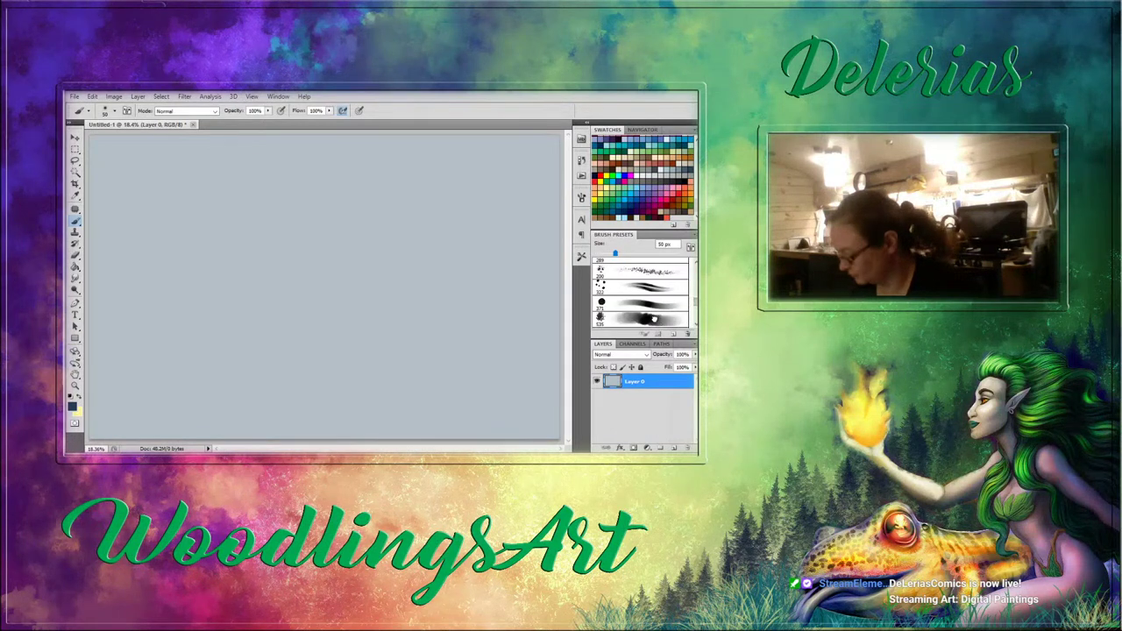
key("bracketright")
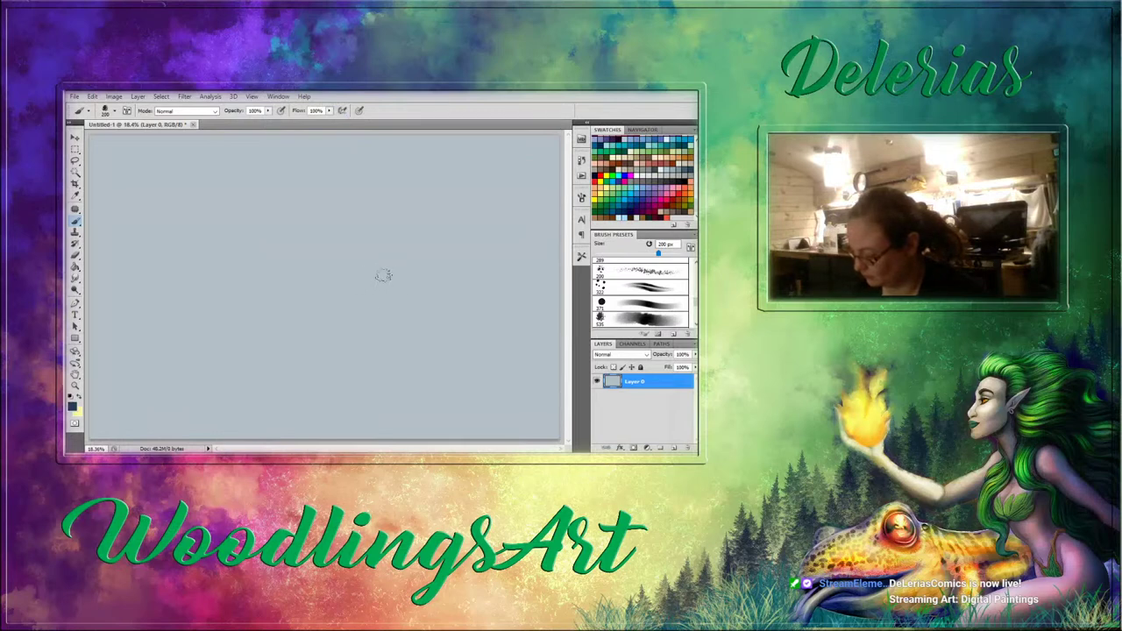
mouse_move(380, 272)
left_mouse_down()
mouse_move(368, 301)
mouse_move(394, 266)
mouse_move(367, 287)
mouse_move(398, 297)
mouse_move(398, 268)
mouse_move(398, 306)
mouse_move(392, 278)
mouse_move(348, 281)
mouse_move(367, 293)
mouse_move(337, 288)
mouse_move(428, 279)
left_mouse_up()
Reduce the brush to 90 px and sketch a V-shaped outline under the blob plus an oval loop overlapping its right side.
key("bracketleft")
key("bracketleft")
key("bracketleft")
key("bracketleft")
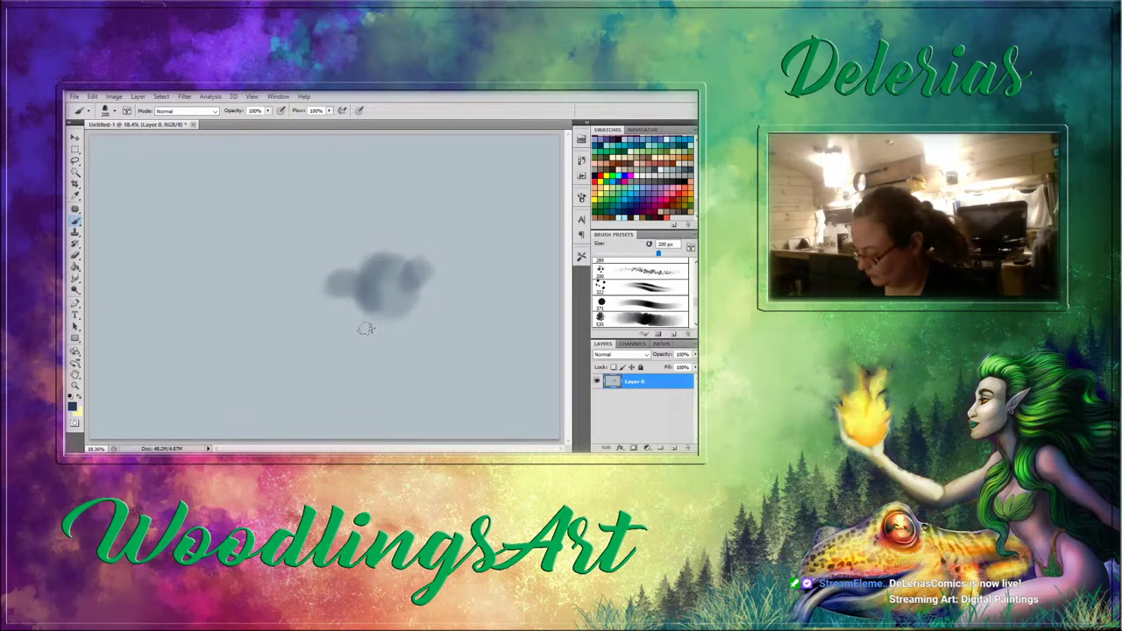
key("bracketleft")
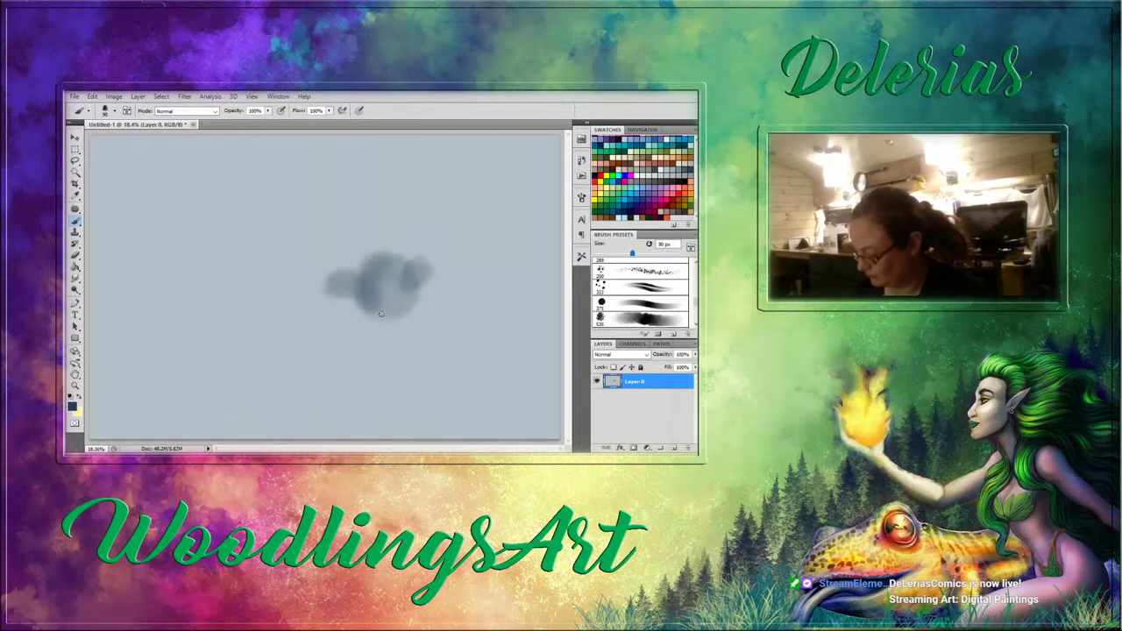
mouse_move(387, 311)
left_mouse_down()
mouse_move(352, 334)
mouse_move(373, 357)
mouse_move(358, 338)
mouse_move(406, 369)
mouse_move(390, 371)
mouse_move(419, 361)
left_mouse_up()
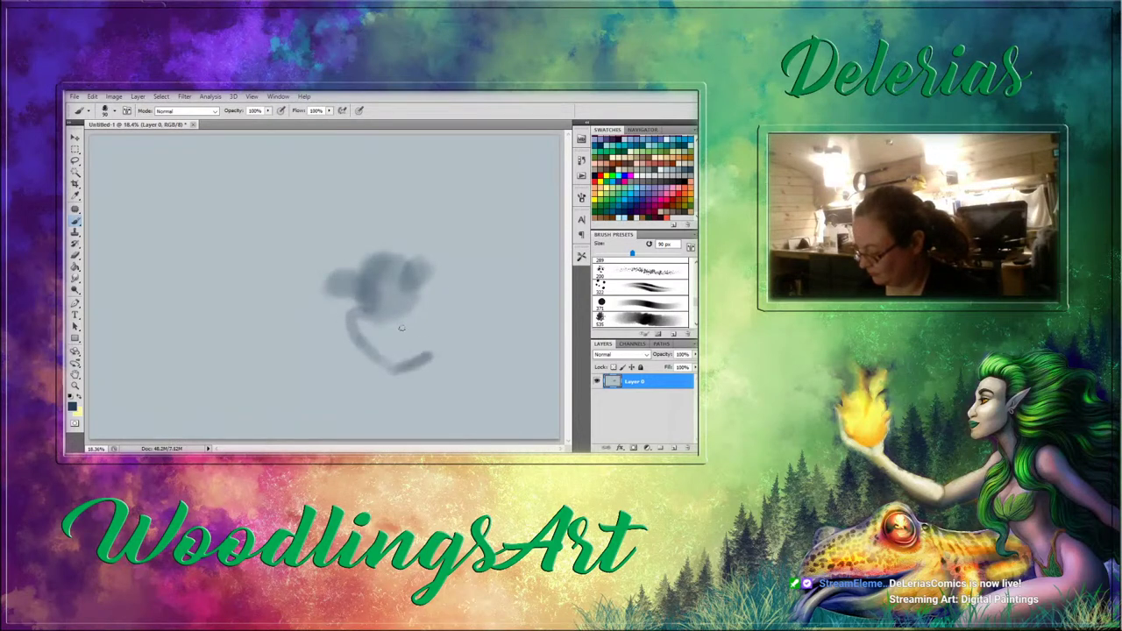
left_click_drag(419, 302, 447, 277)
mouse_move(418, 337)
left_mouse_down()
mouse_move(448, 276)
mouse_move(455, 308)
mouse_move(461, 274)
mouse_move(448, 323)
mouse_move(465, 288)
mouse_move(406, 332)
left_mouse_up()
mouse_move(429, 279)
left_mouse_down()
mouse_move(403, 315)
mouse_move(413, 290)
mouse_move(403, 335)
mouse_move(397, 302)
mouse_move(452, 274)
mouse_move(430, 323)
mouse_move(397, 326)
mouse_move(444, 333)
mouse_move(421, 317)
left_mouse_up()
mouse_move(391, 367)
left_mouse_down()
mouse_move(451, 341)
mouse_move(457, 329)
mouse_move(418, 321)
mouse_move(434, 328)
mouse_move(422, 298)
left_mouse_up()
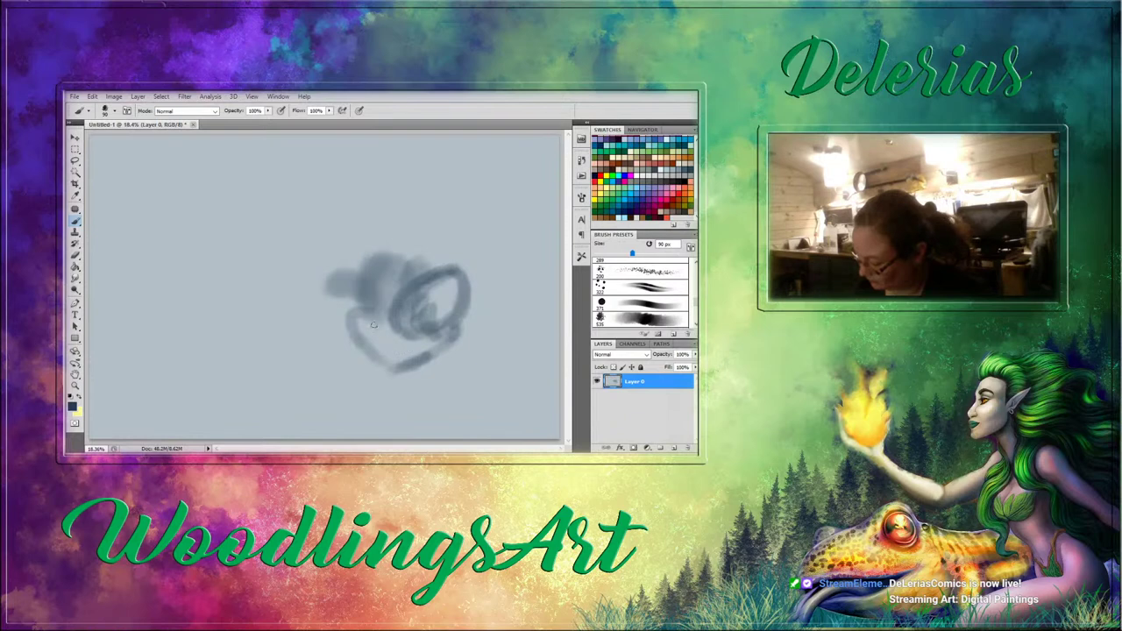
Darken the blob's upper left and extend the lower outline with a short hooked stroke and a long tail curving right.
left_click_drag(373, 325, 399, 349)
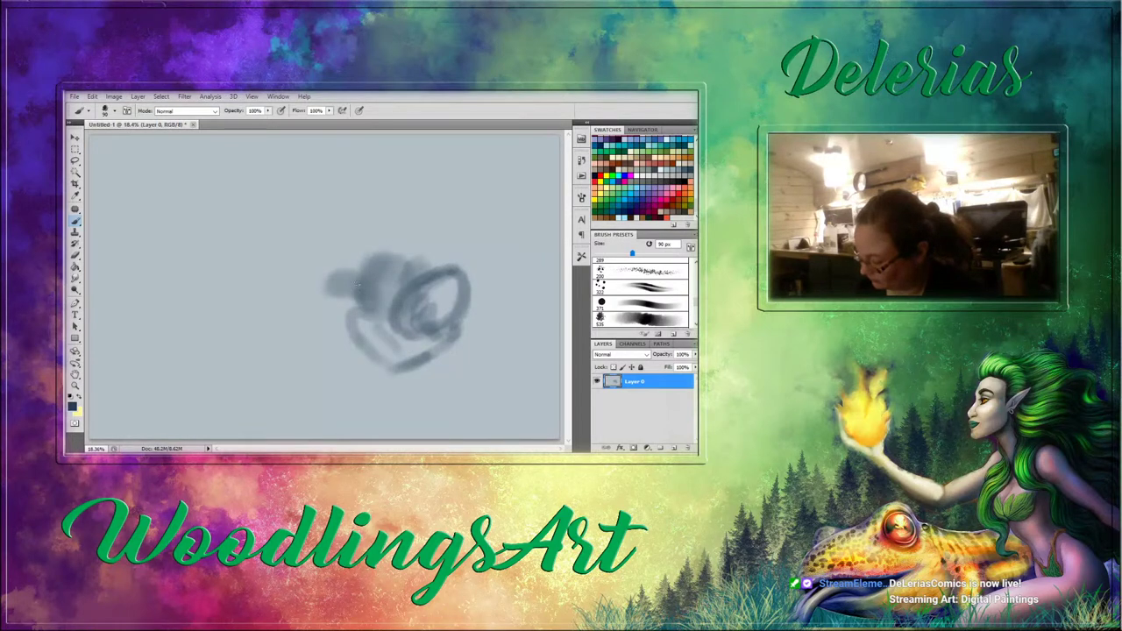
left_click_drag(356, 285, 394, 248)
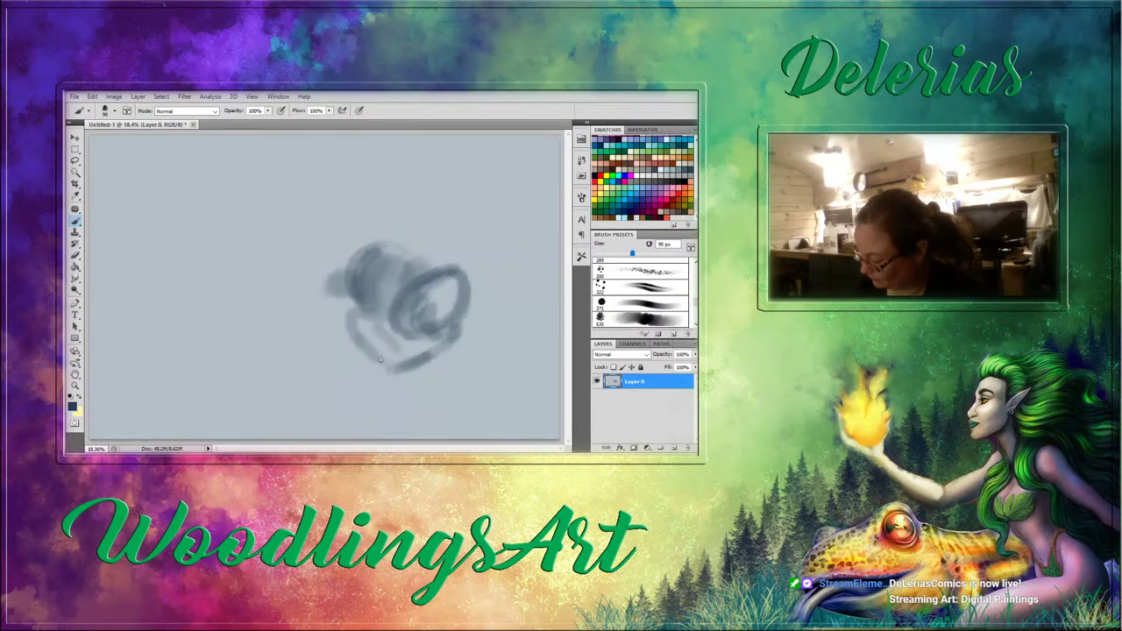
left_click_drag(383, 368, 354, 395)
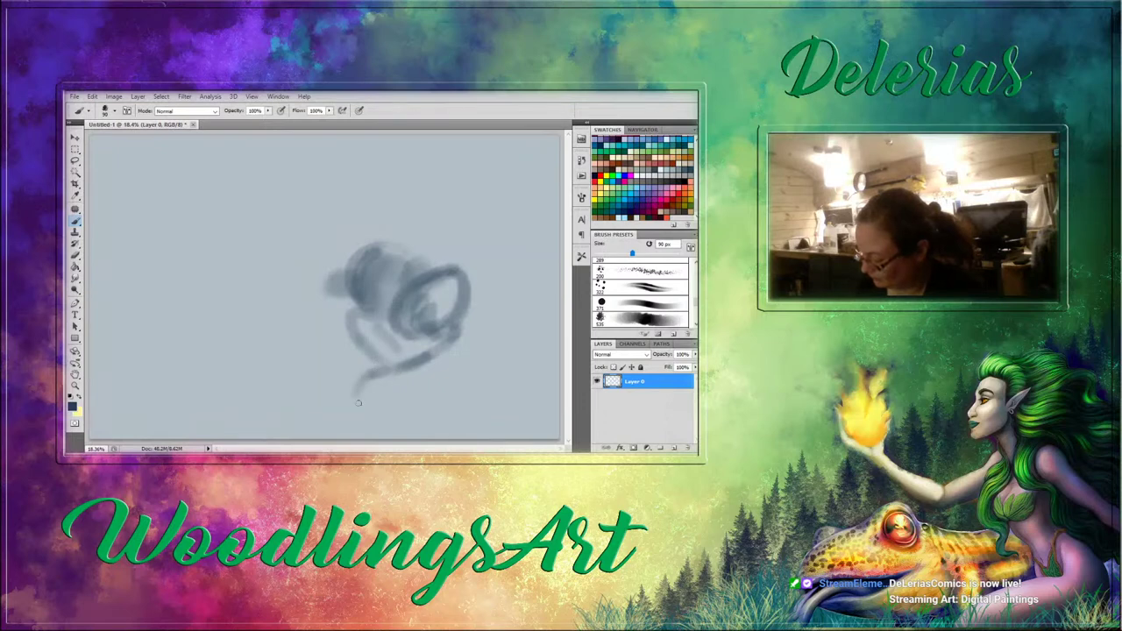
mouse_move(445, 358)
left_mouse_down()
mouse_move(521, 352)
mouse_move(544, 329)
mouse_move(519, 359)
left_mouse_up()
left_click_drag(366, 372, 356, 392)
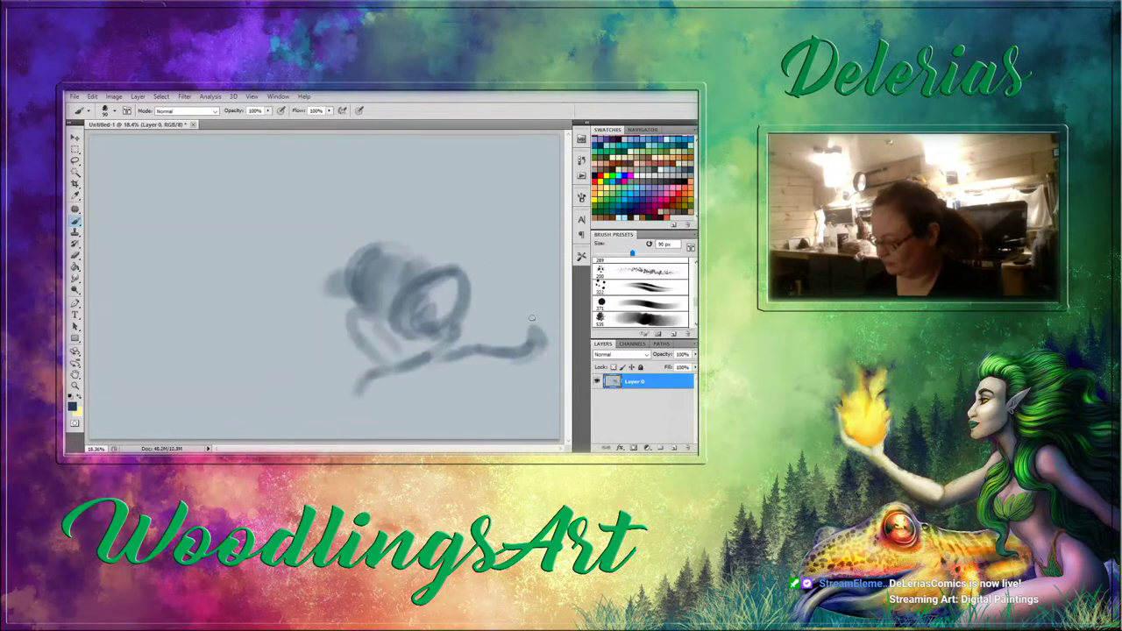
Copy a rectangular selection around the whole sketch onto a new layer.
left_click(75, 150)
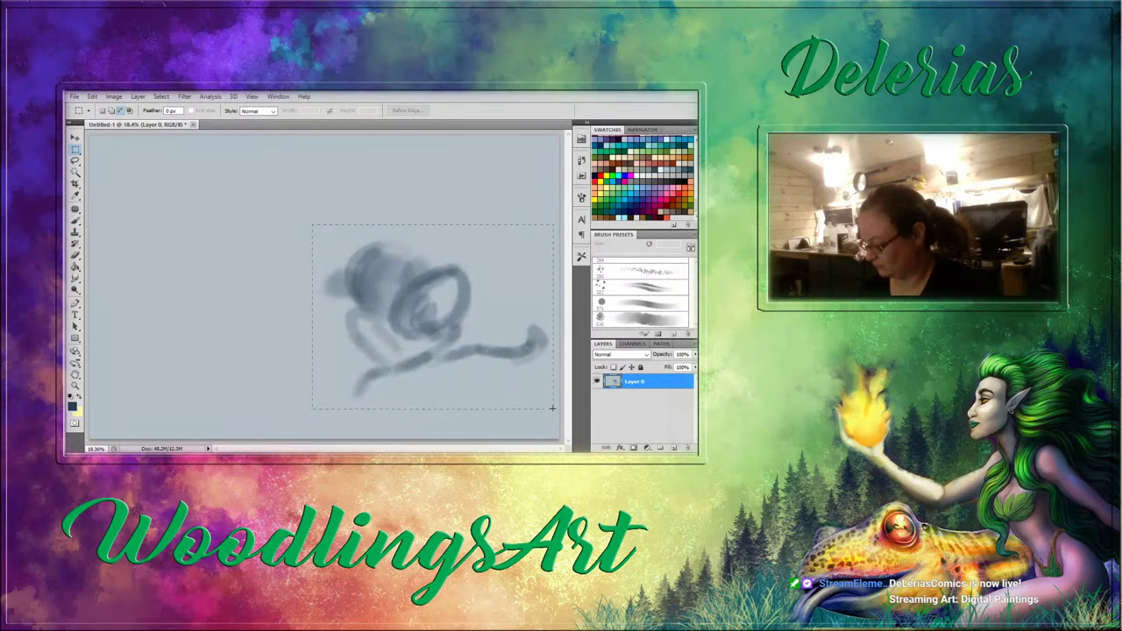
left_click_drag(553, 408, 554, 410)
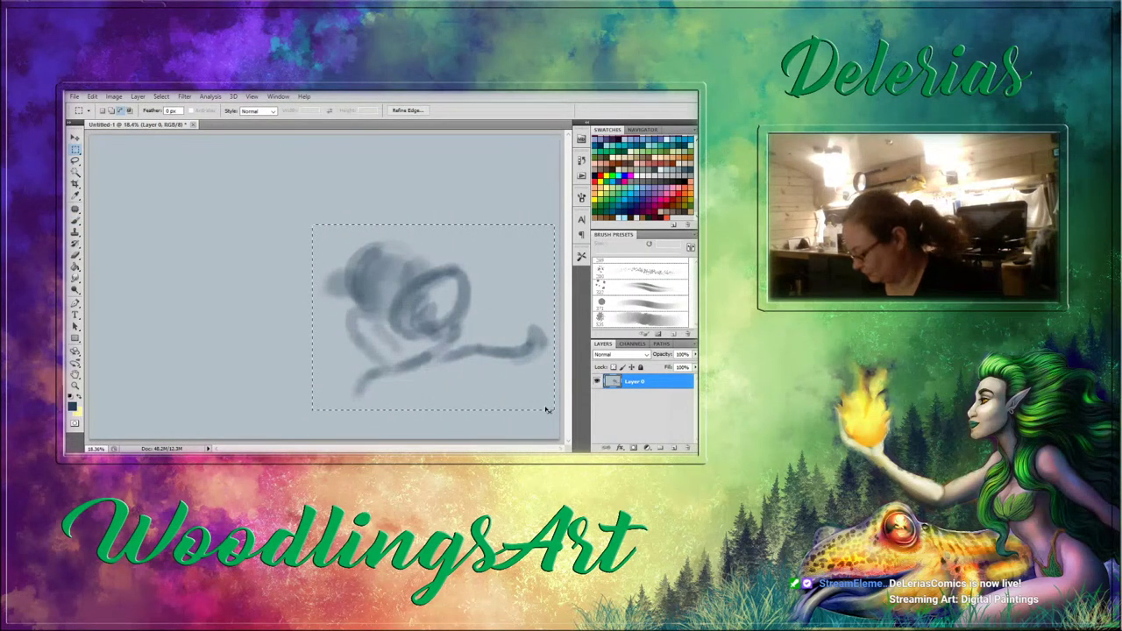
key("ctrl+j")
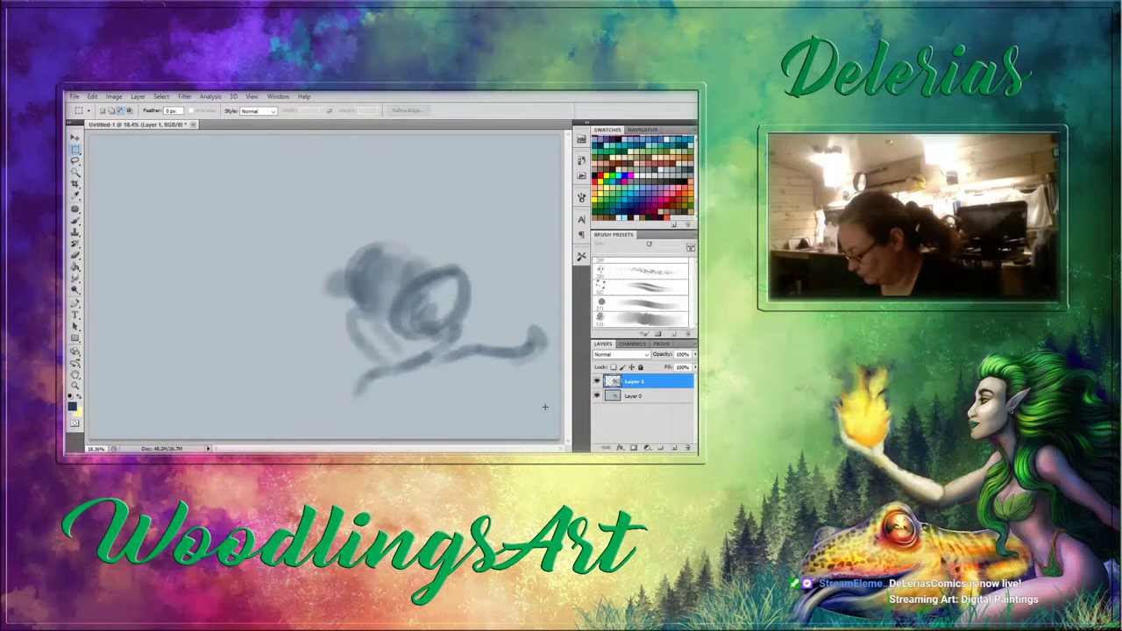
With Layer 1 hidden, paint out the sketch on Layer 0 in the sampled background colour at 300 px, then show and select Layer 1.
left_click(596, 383)
left_click(645, 397)
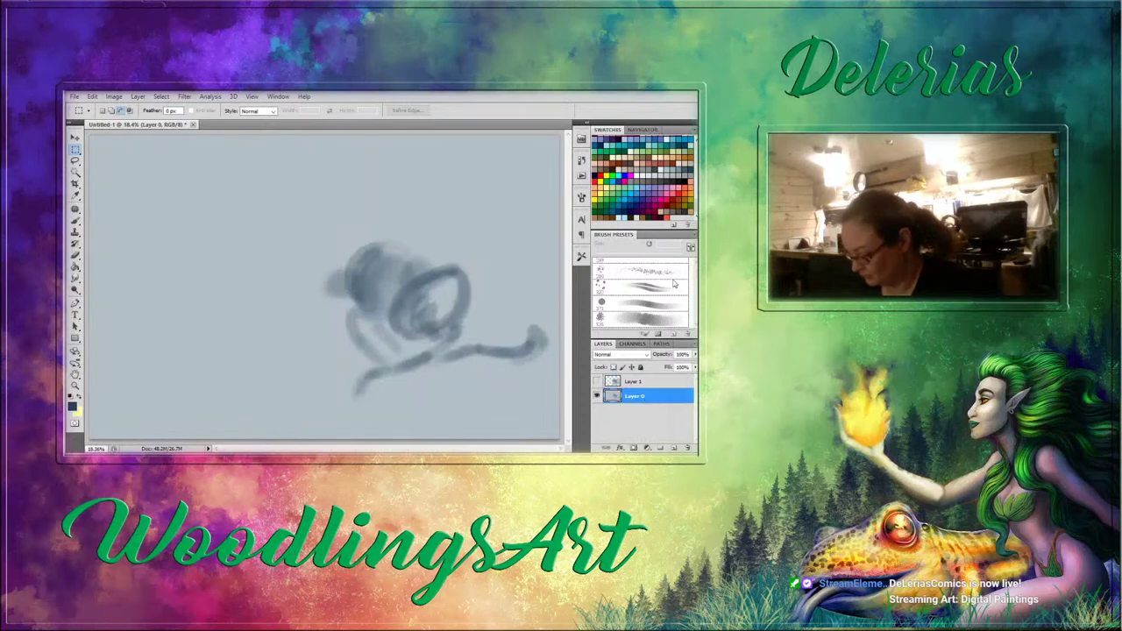
left_click(76, 221)
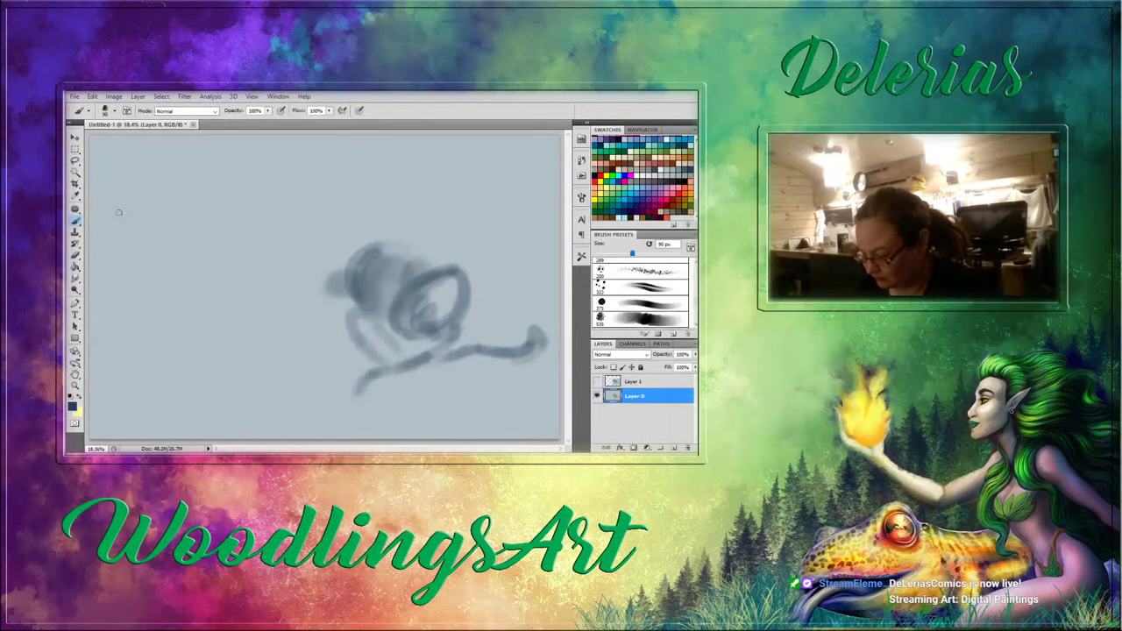
left_click(451, 211, "alt")
key("bracketright")
key("bracketright")
key("bracketright")
key("bracketright")
key("bracketright")
key("bracketright")
key("bracketright")
mouse_move(409, 254)
left_mouse_down()
mouse_move(359, 278)
mouse_move(353, 265)
mouse_move(373, 253)
mouse_move(343, 274)
mouse_move(387, 238)
mouse_move(369, 286)
mouse_move(417, 269)
mouse_move(405, 262)
mouse_move(439, 260)
mouse_move(376, 309)
mouse_move(367, 325)
mouse_move(426, 278)
mouse_move(367, 330)
mouse_move(436, 259)
left_mouse_up()
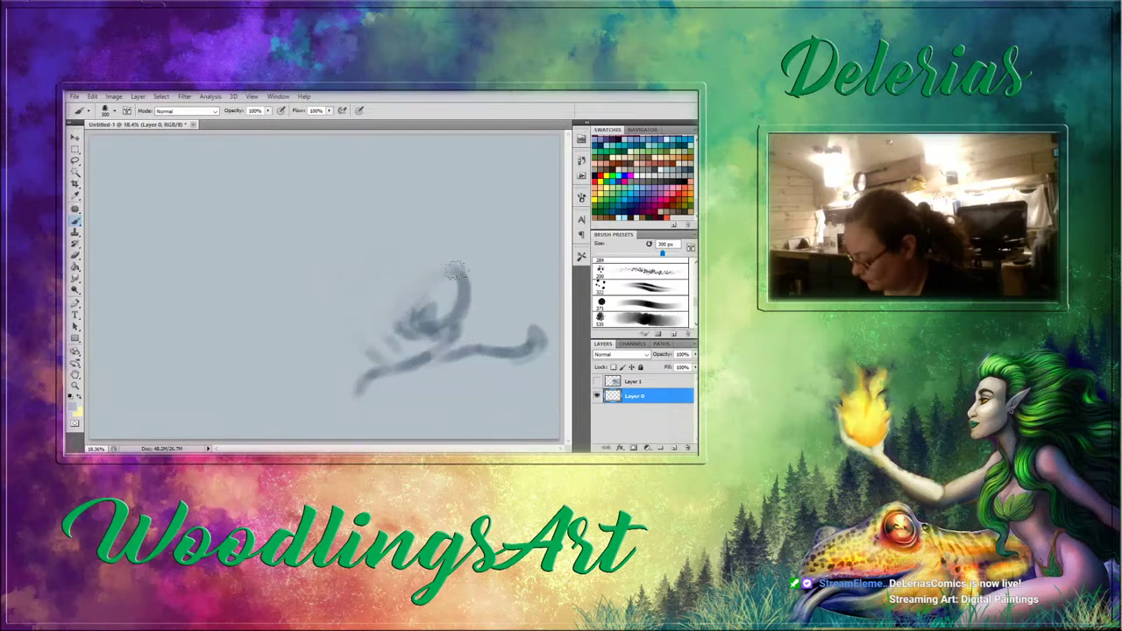
mouse_move(356, 342)
left_mouse_down()
mouse_move(455, 269)
mouse_move(357, 377)
mouse_move(468, 279)
mouse_move(407, 347)
mouse_move(445, 331)
mouse_move(431, 351)
mouse_move(461, 353)
mouse_move(434, 362)
mouse_move(540, 339)
mouse_move(498, 361)
mouse_move(536, 335)
mouse_move(505, 356)
mouse_move(428, 355)
mouse_move(354, 379)
mouse_move(366, 395)
mouse_move(343, 384)
mouse_move(517, 317)
mouse_move(371, 368)
mouse_move(486, 328)
left_mouse_up()
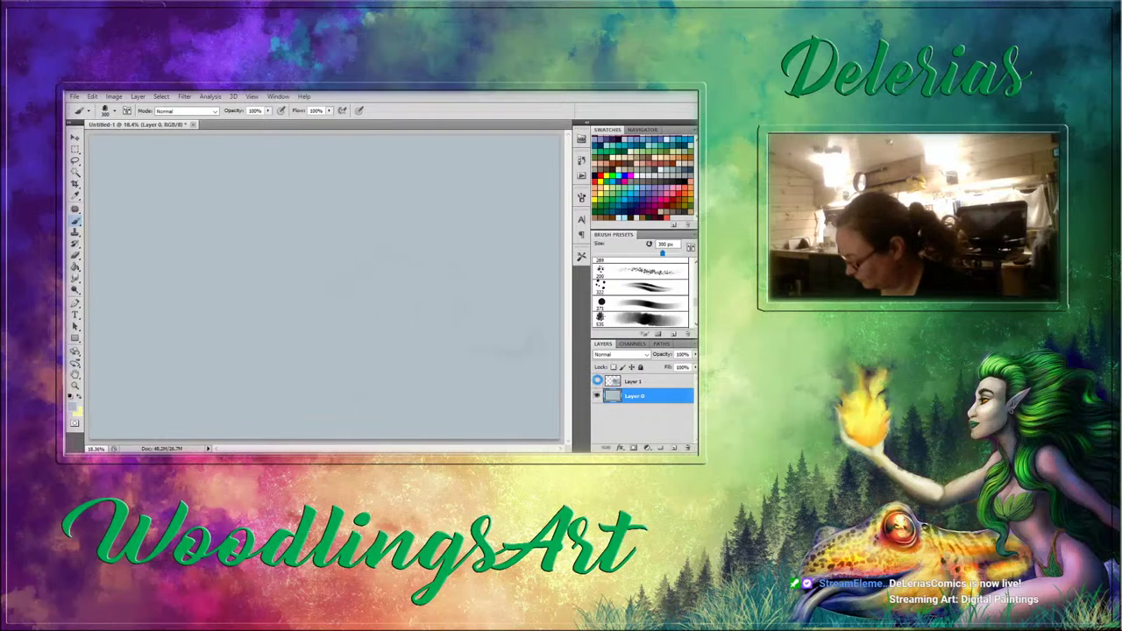
left_click(598, 382)
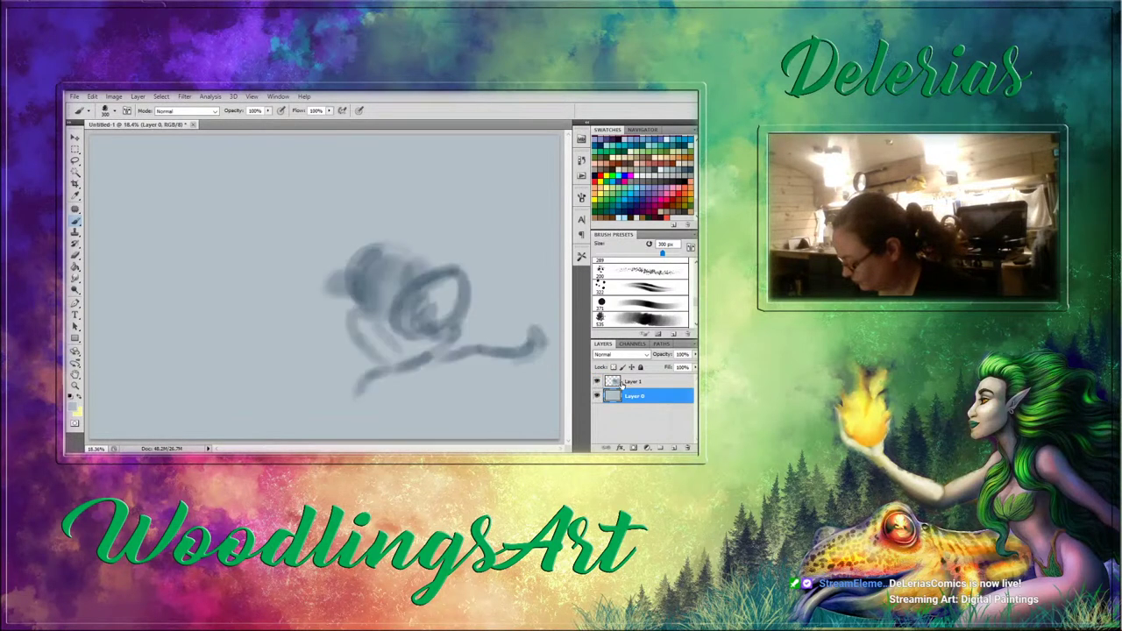
left_click(649, 383)
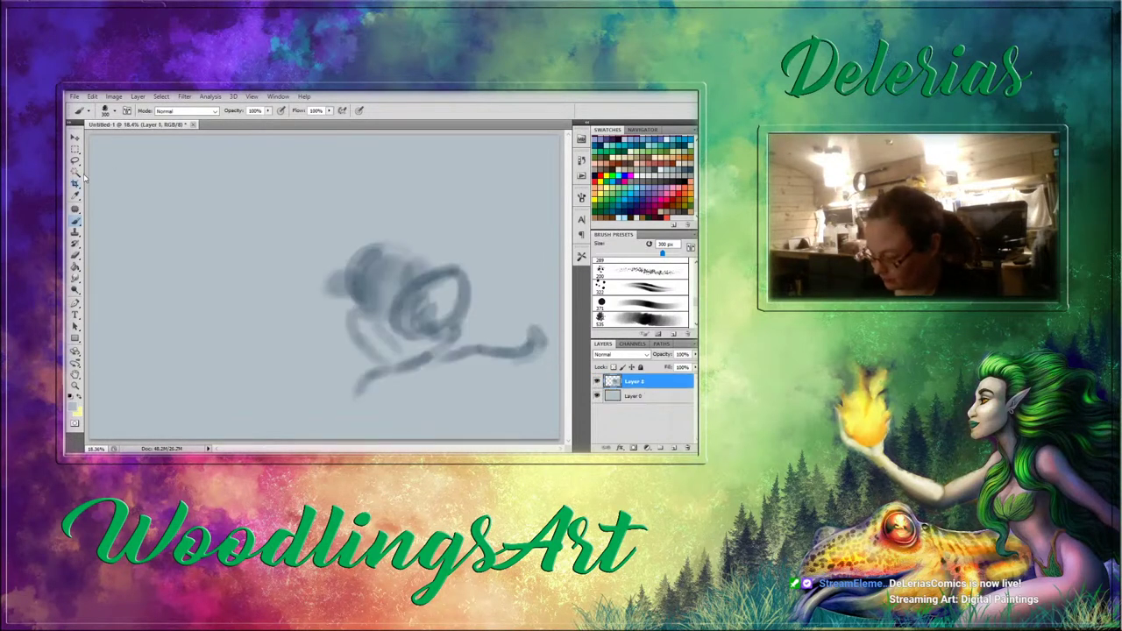
Scale the sketch on Layer 1 to about 90.6%, move it slightly up and left, and apply the transform.
left_click(75, 138)
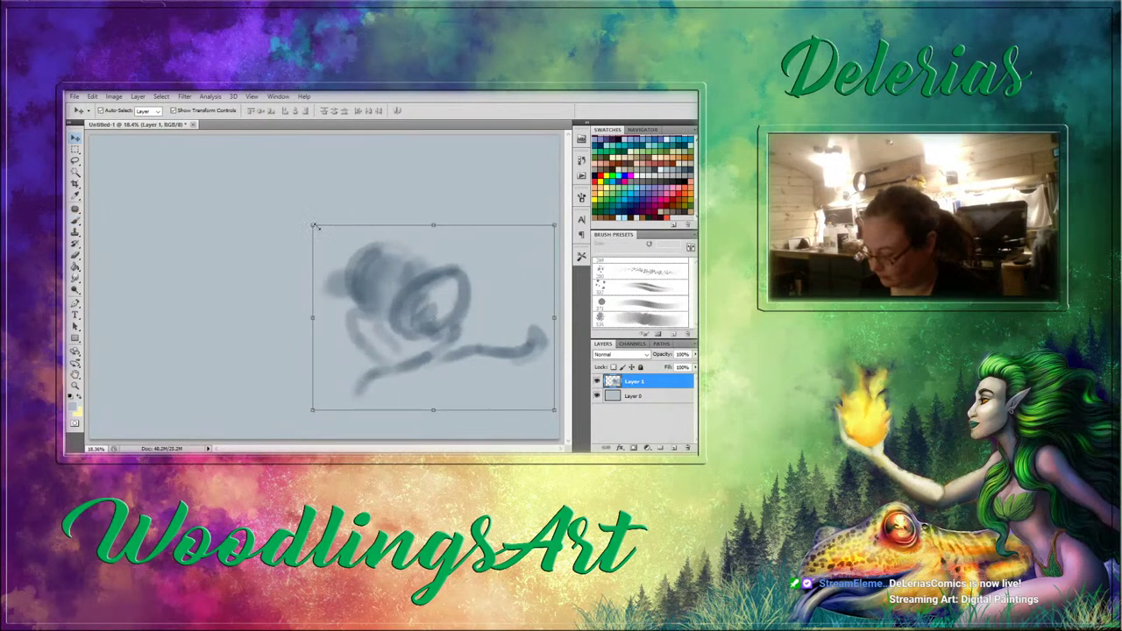
left_click_drag(311, 224, 335, 243)
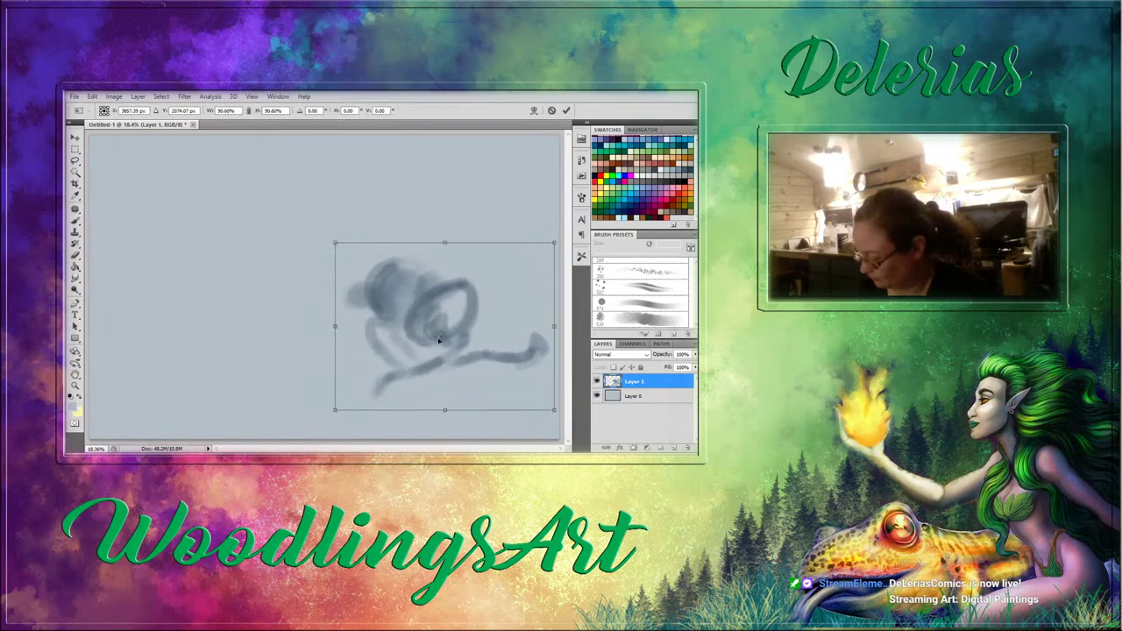
left_click_drag(439, 340, 431, 314)
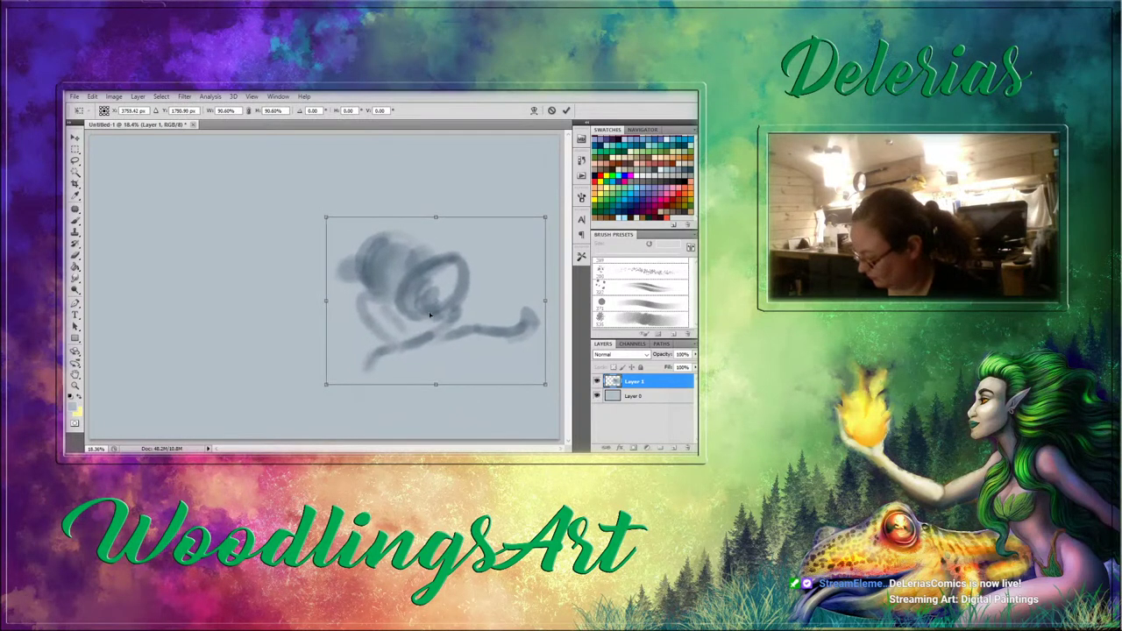
left_click(76, 223)
left_click(334, 232)
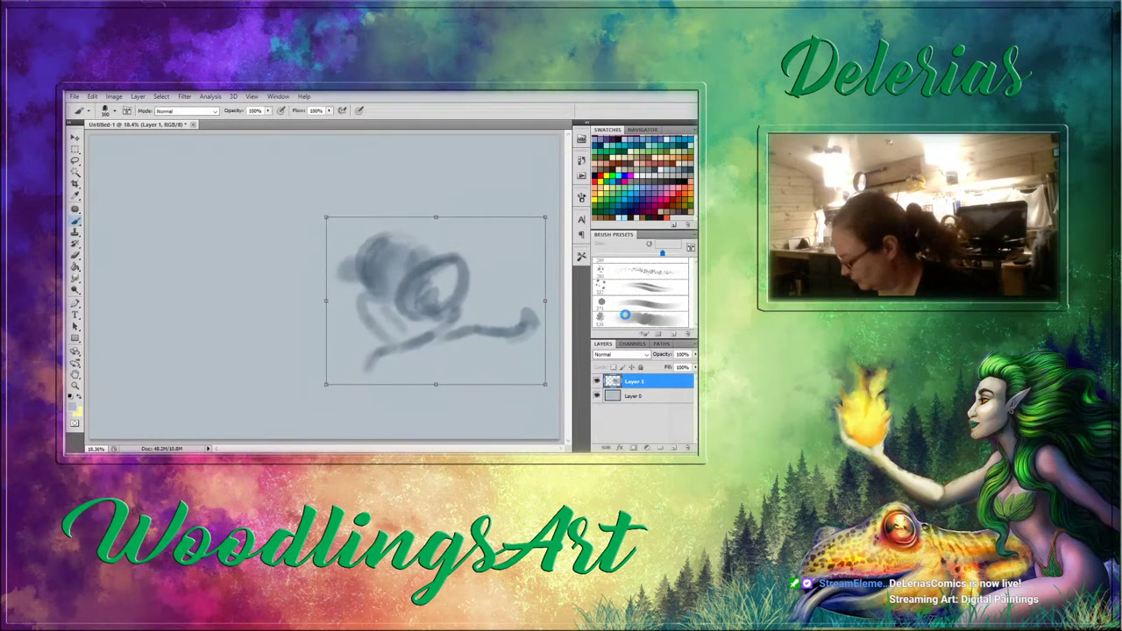
Using the soft 535 brush preset at 60 px, sketch a bent left leg with its foot and a foot on the right leg.
left_click(623, 318)
key("bracketleft")
key("bracketleft")
key("bracketleft")
key("bracketleft")
key("bracketleft")
key("bracketleft")
key("bracketleft")
key("bracketleft")
key("bracketleft")
key("bracketleft")
key("bracketleft")
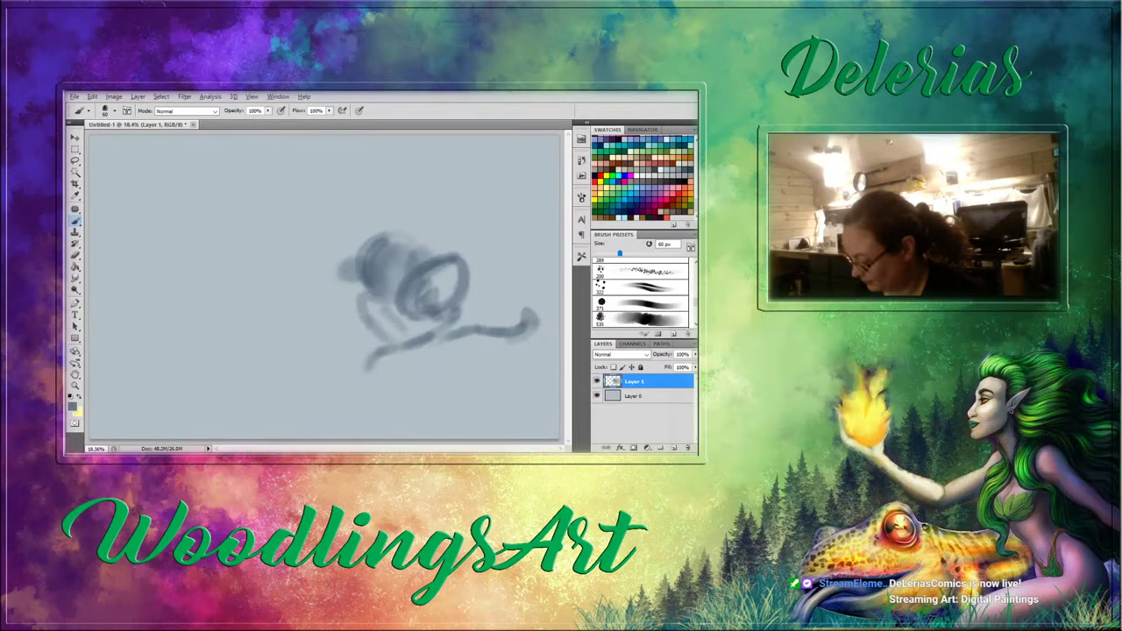
mouse_move(408, 344)
left_mouse_down()
mouse_move(373, 390)
mouse_move(341, 359)
mouse_move(348, 376)
mouse_move(337, 304)
mouse_move(363, 376)
mouse_move(333, 357)
mouse_move(338, 369)
mouse_move(330, 340)
mouse_move(320, 342)
mouse_move(330, 332)
mouse_move(313, 383)
mouse_move(336, 357)
left_mouse_up()
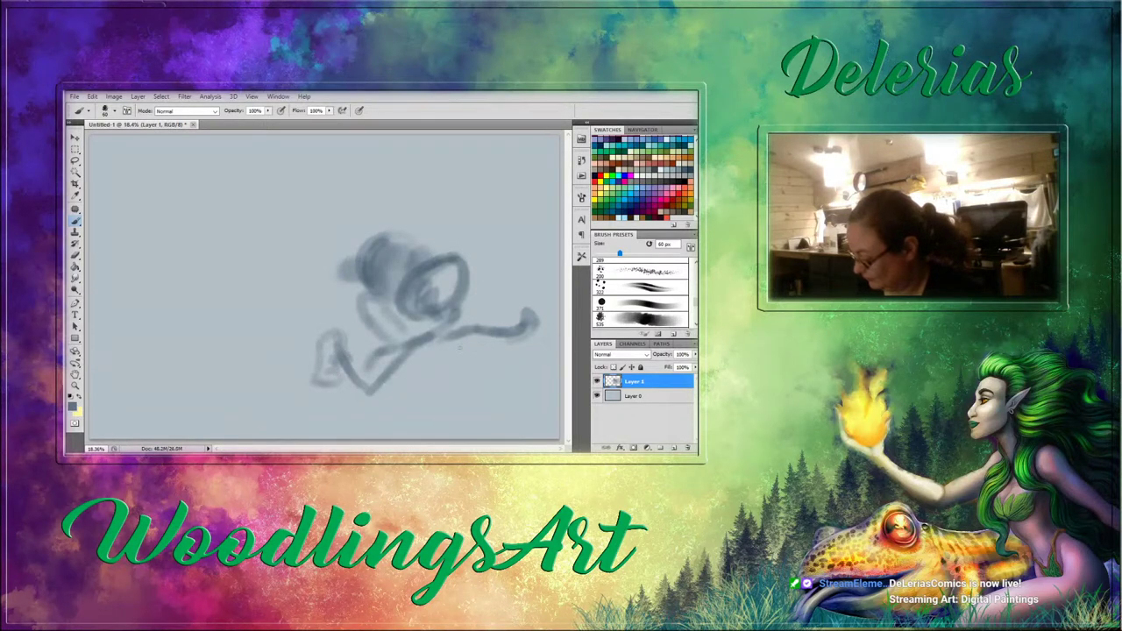
mouse_move(501, 354)
left_mouse_down()
mouse_move(489, 343)
mouse_move(497, 361)
mouse_move(537, 328)
mouse_move(518, 373)
mouse_move(504, 358)
left_mouse_up()
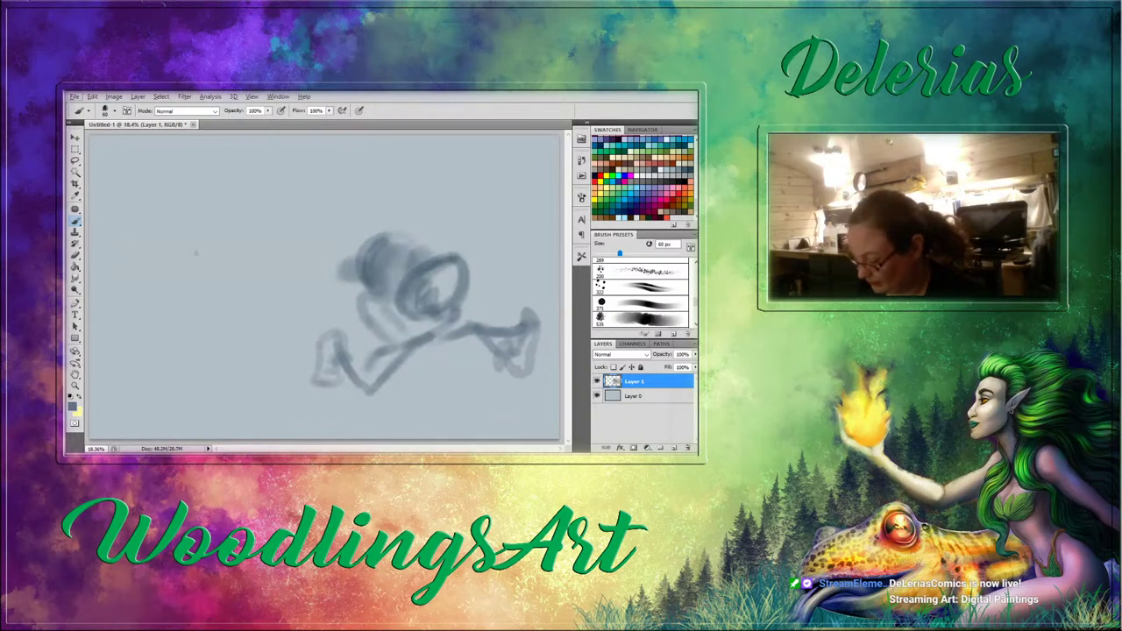
Erase the surplus line between the right leg's knee and foot with the 100 px eraser.
left_click(76, 256)
left_click_drag(482, 321, 495, 333)
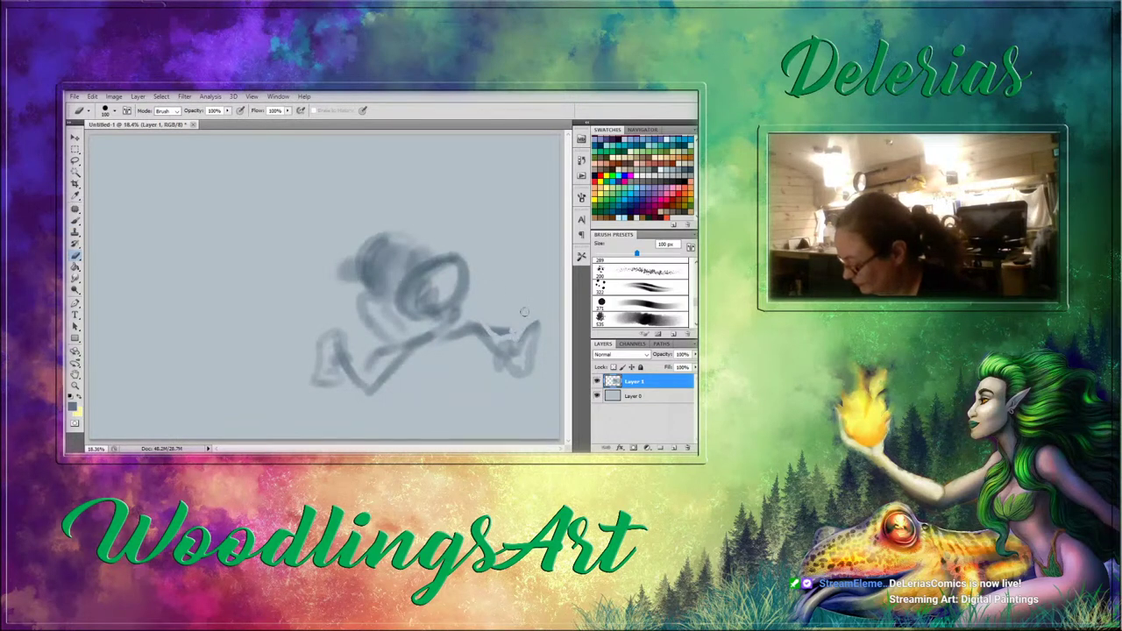
left_click_drag(516, 330, 503, 328)
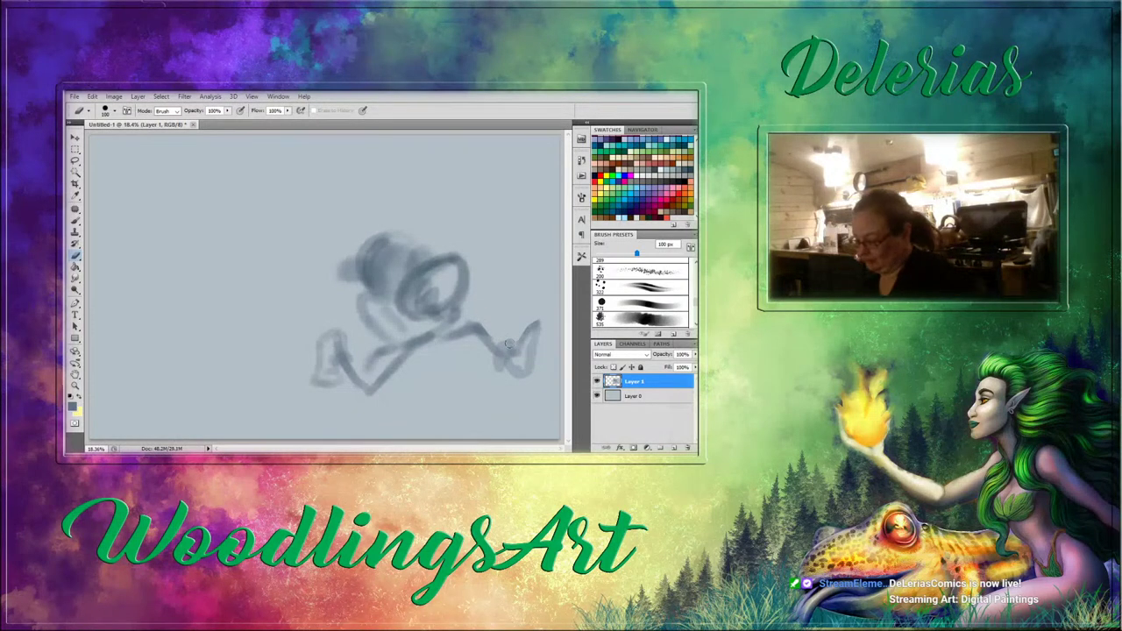
Lasso both legs and move them down away from the body.
left_click(76, 150)
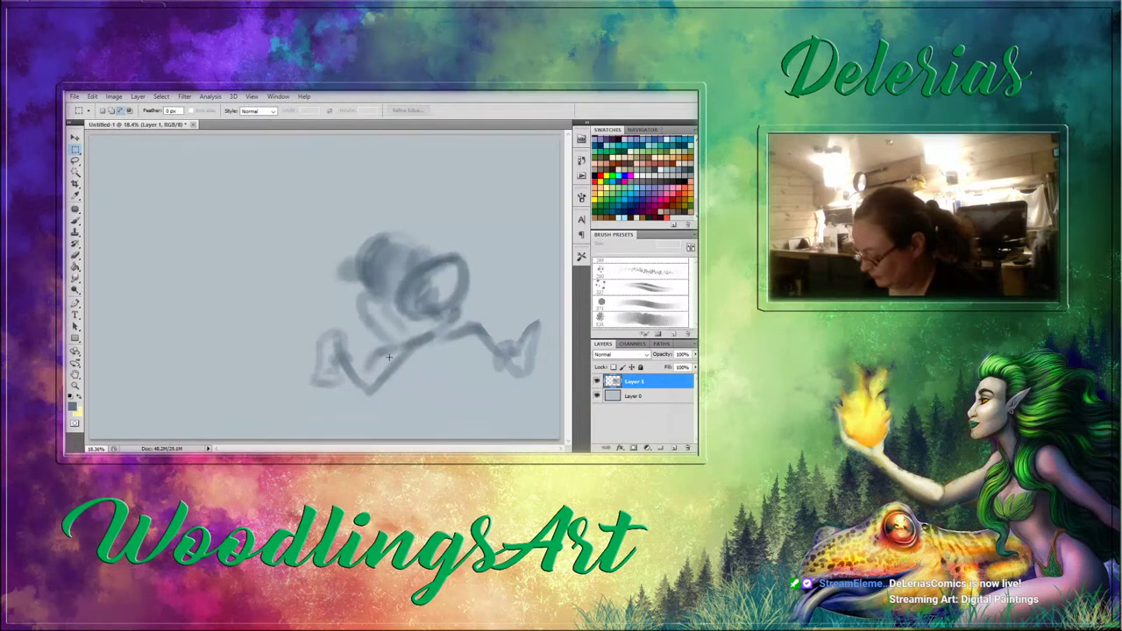
key("l")
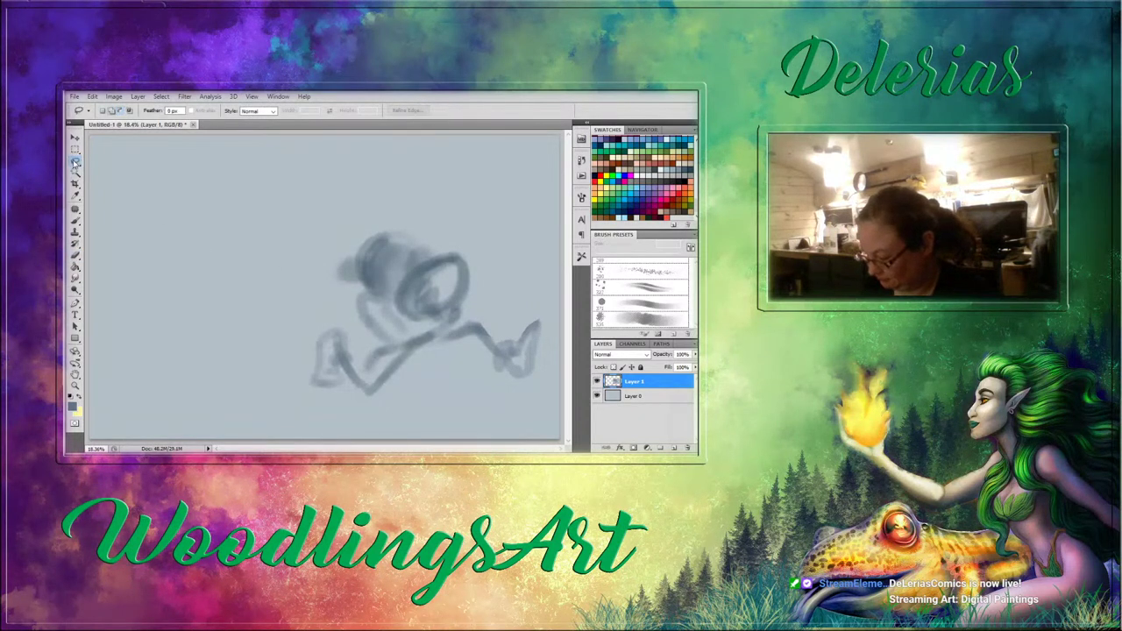
mouse_move(344, 323)
left_mouse_down()
mouse_move(316, 326)
mouse_move(308, 386)
left_mouse_up()
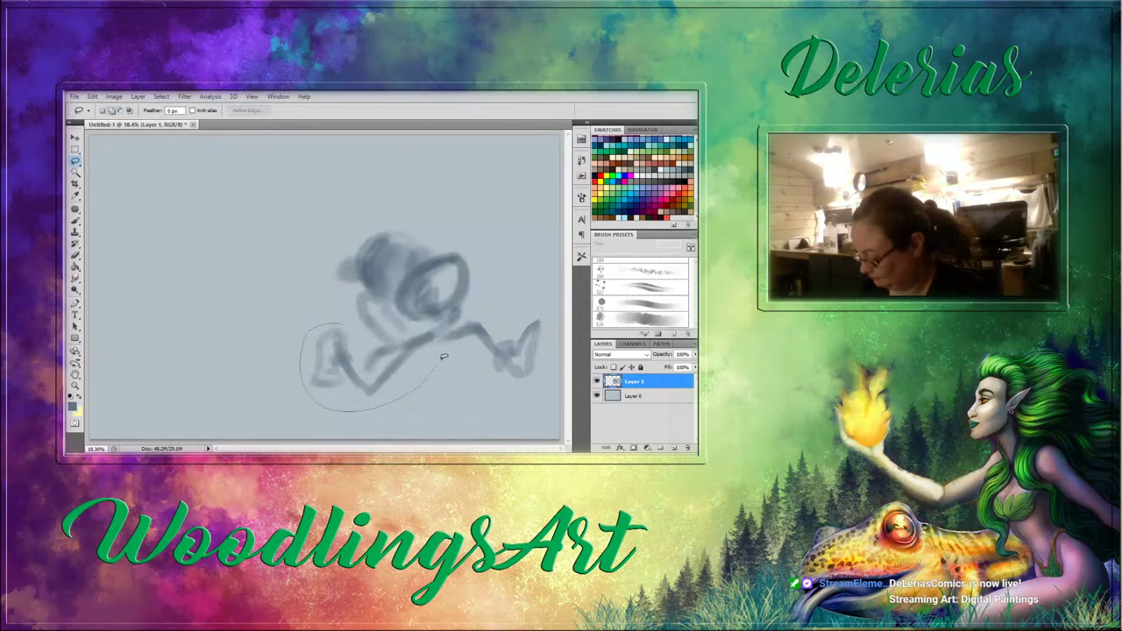
mouse_move(444, 357)
left_mouse_down()
mouse_move(542, 373)
mouse_move(488, 313)
mouse_move(401, 343)
mouse_move(344, 323)
left_mouse_up()
key("v")
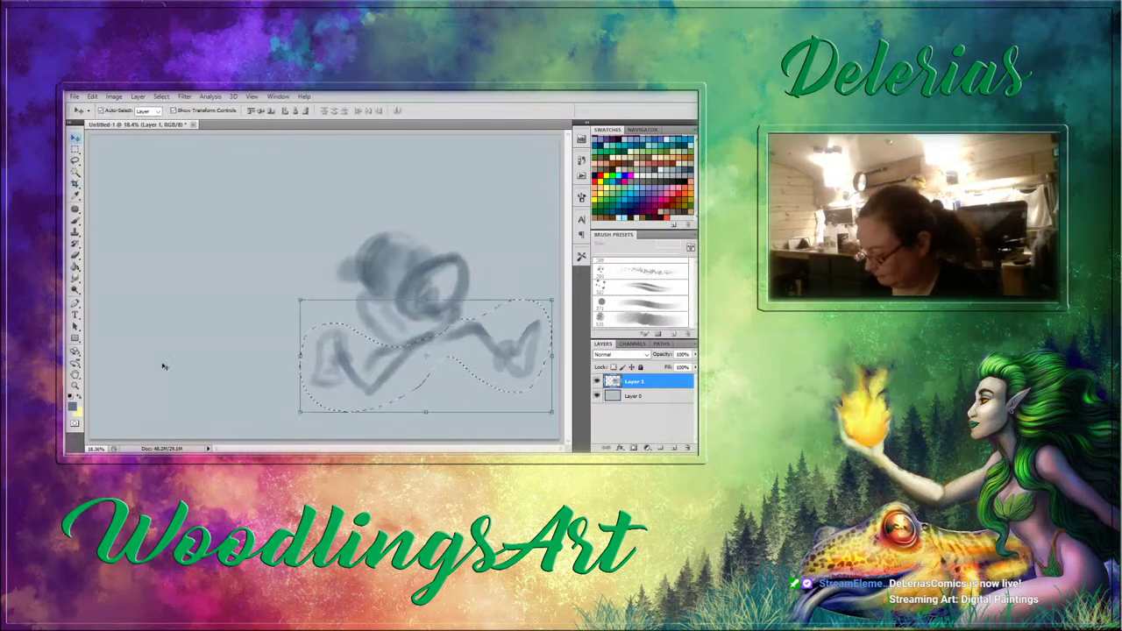
left_click_drag(394, 369, 393, 396)
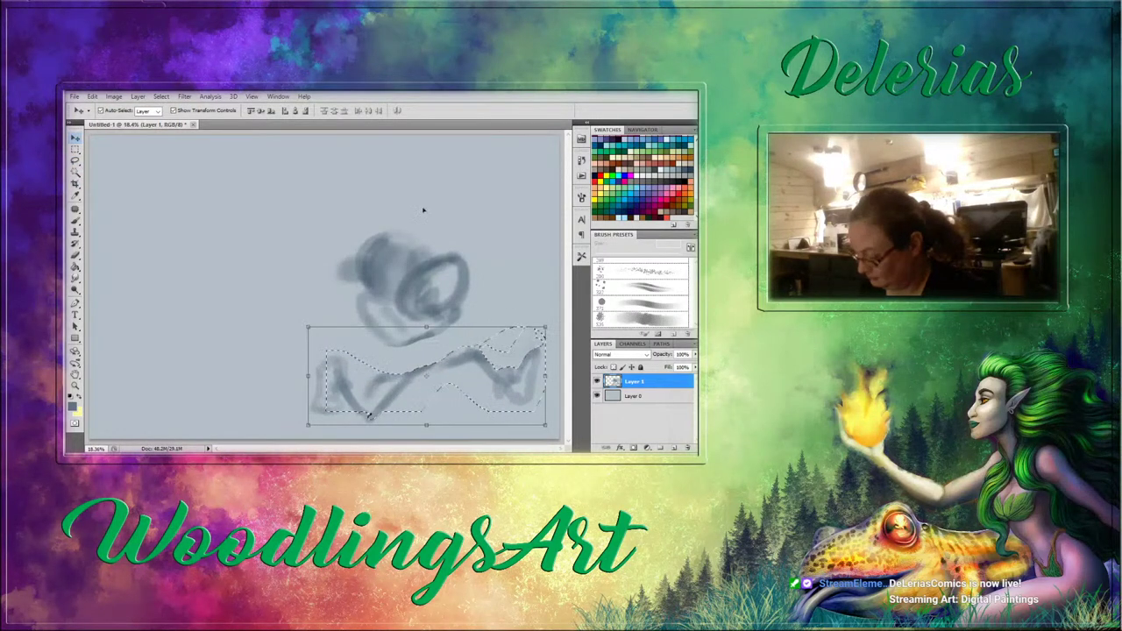
Deselect the legs and darken the V-shaped body outline with the soft 535 brush preset reduced to 80 px.
key("b")
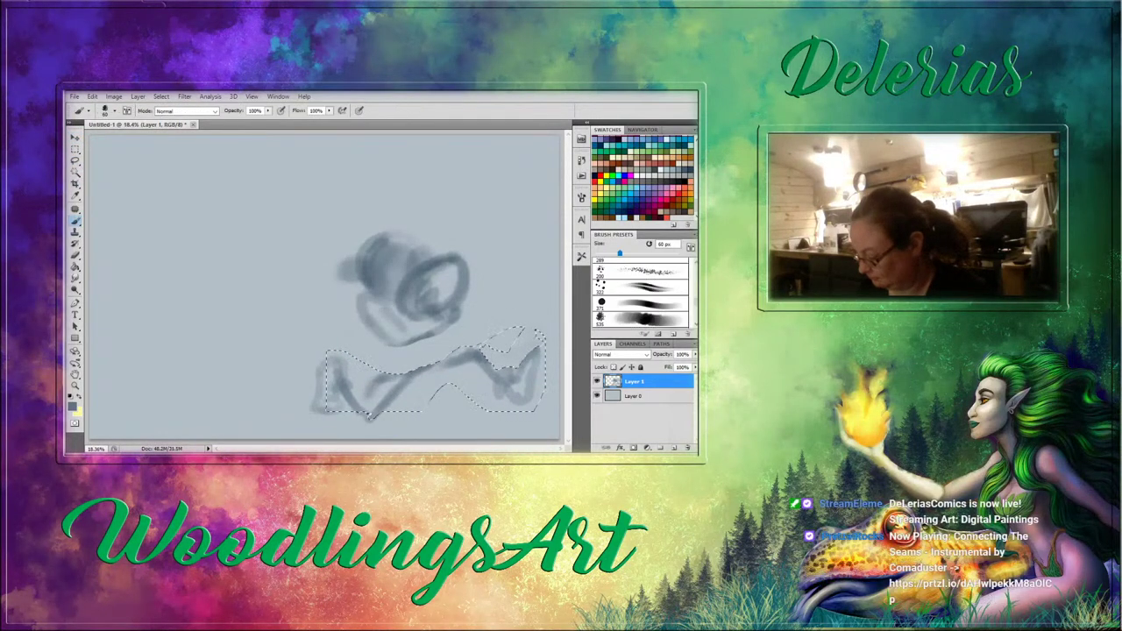
left_click(632, 320)
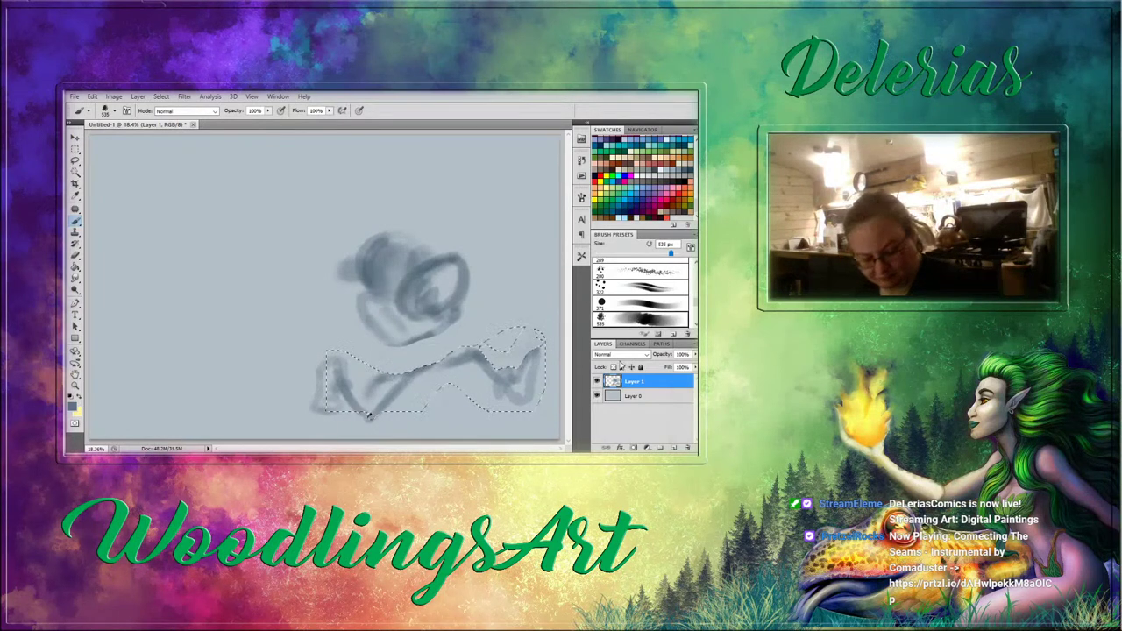
key("ctrl+d")
key("bracketleft")
key("bracketleft")
key("bracketleft")
key("bracketleft")
key("bracketleft")
key("bracketleft")
key("bracketleft")
key("bracketleft")
key("bracketleft")
key("bracketleft")
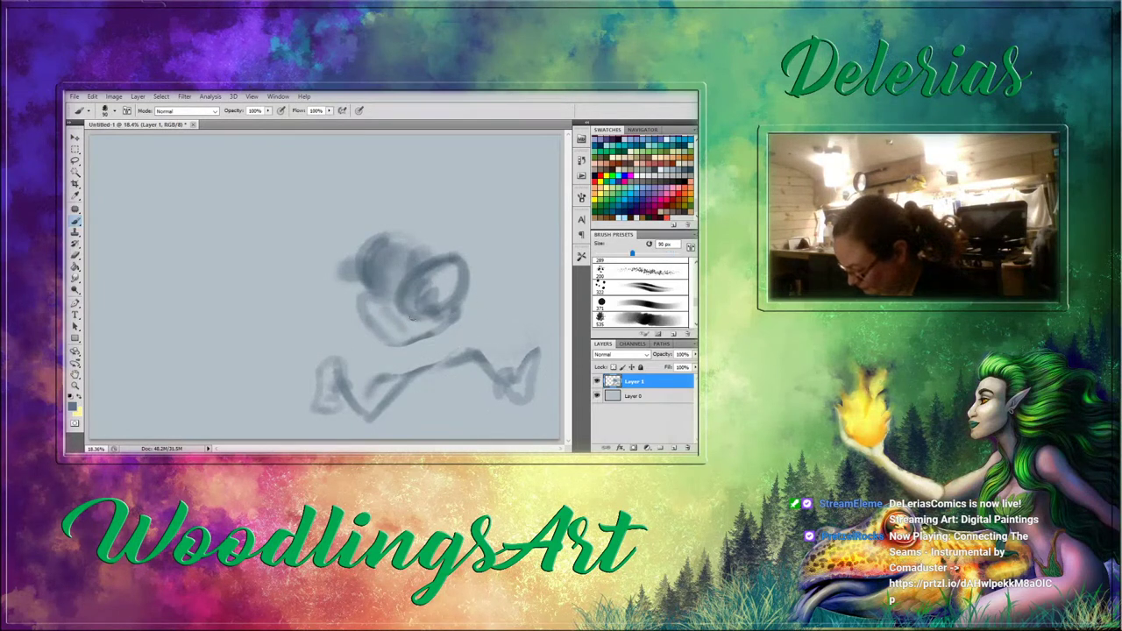
key("bracketleft")
mouse_move(361, 305)
left_mouse_down()
mouse_move(394, 347)
mouse_move(452, 312)
left_mouse_up()
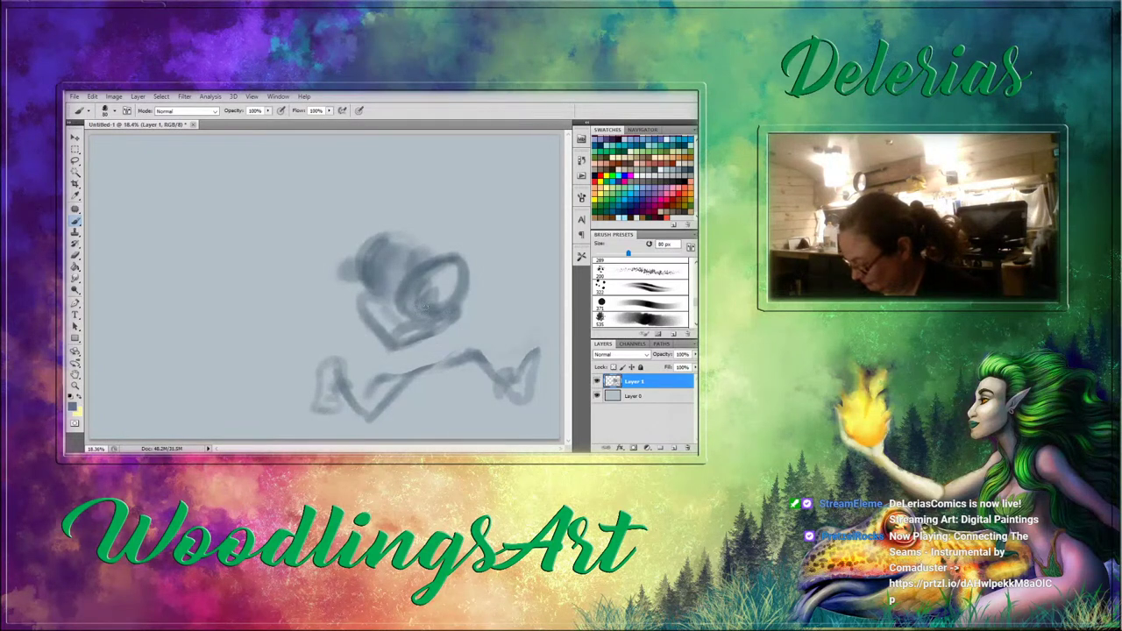
Sketch a pointed ear on the head's left side and a floppy pointed hat sweeping left above the head.
mouse_move(351, 269)
left_mouse_down()
mouse_move(333, 288)
mouse_move(353, 278)
left_mouse_up()
mouse_move(384, 209)
left_mouse_down()
mouse_move(356, 241)
mouse_move(395, 210)
mouse_move(299, 235)
mouse_move(338, 261)
mouse_move(358, 235)
mouse_move(309, 235)
left_mouse_up()
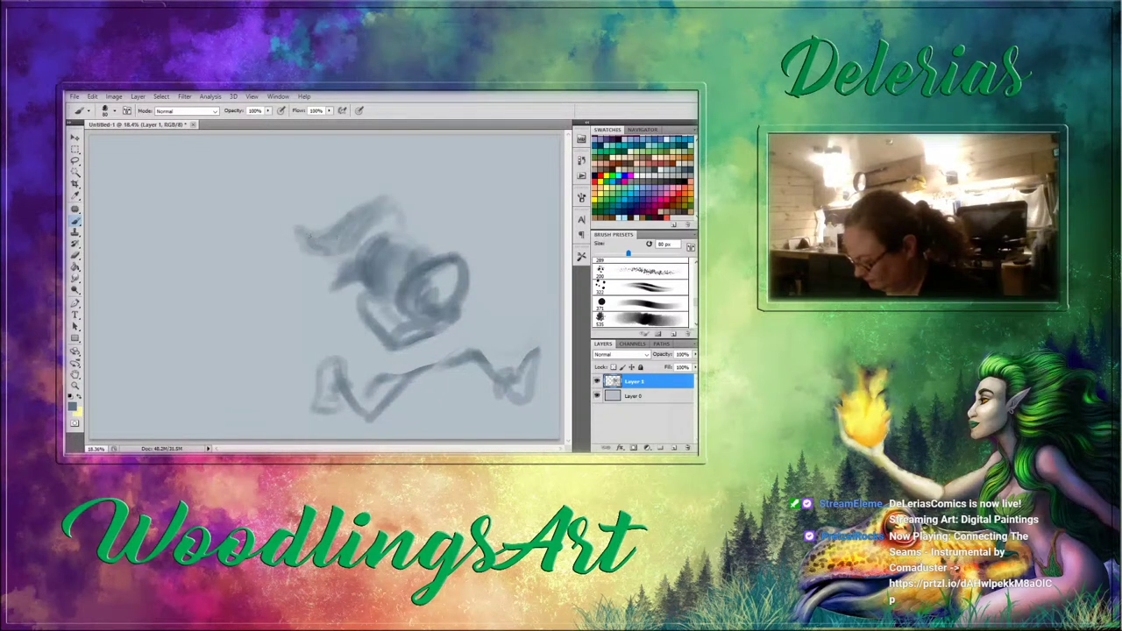
left_click_drag(386, 200, 330, 265)
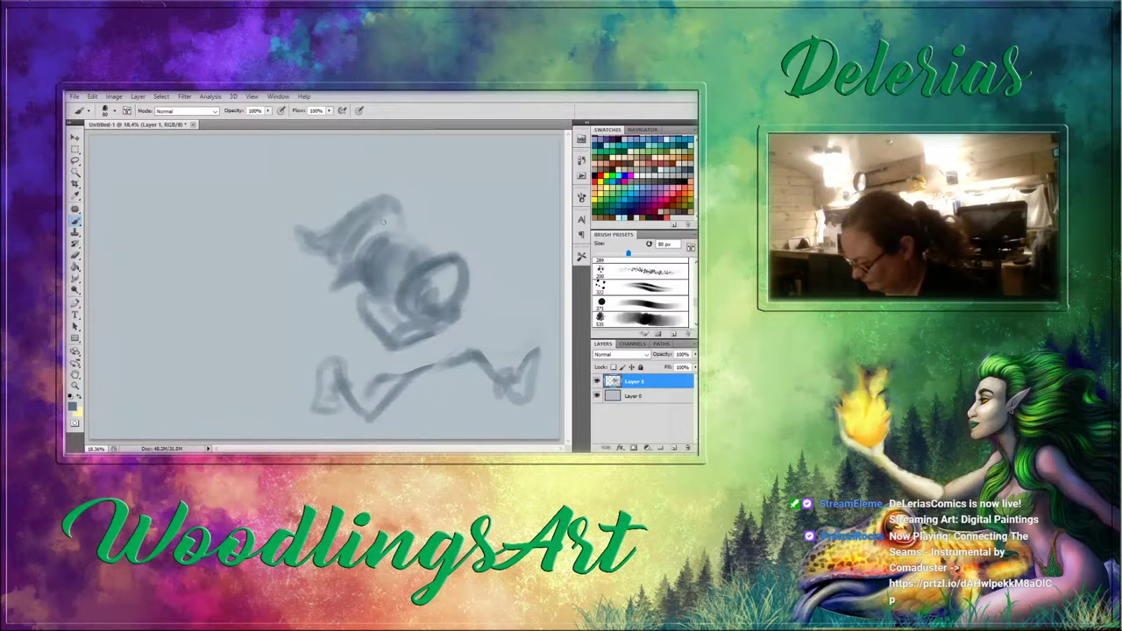
mouse_move(376, 218)
left_mouse_down()
mouse_move(393, 204)
mouse_move(361, 238)
mouse_move(404, 230)
mouse_move(404, 246)
left_mouse_up()
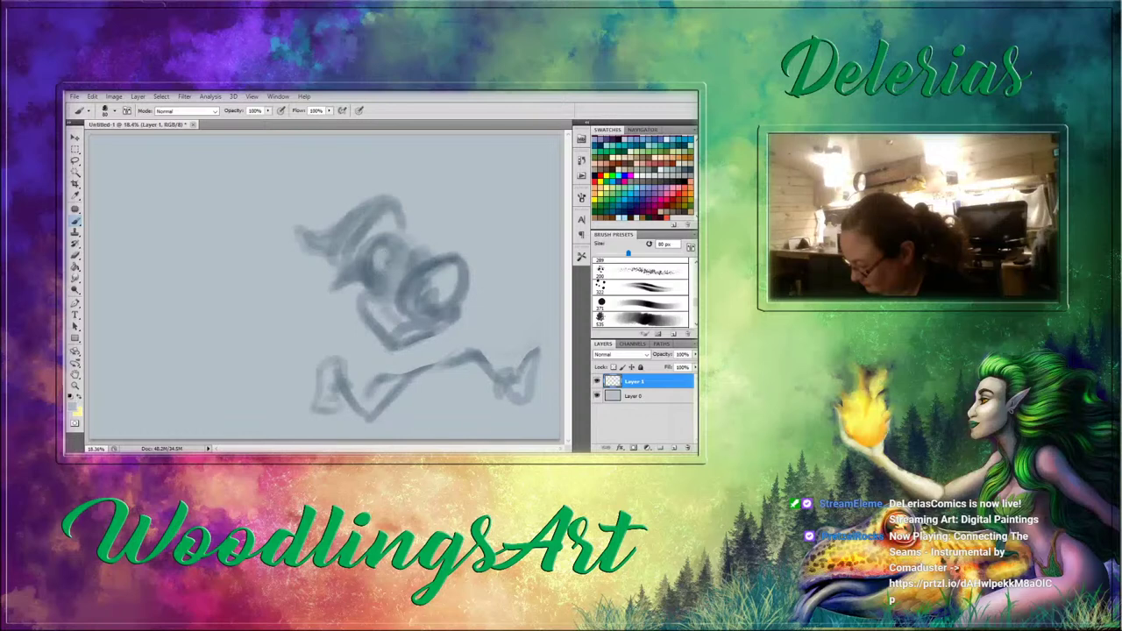
Switch to the tapered 220 brush preset, set it to 60 px, and draw the eyes and mouth on the head.
scroll(640, 293, "down", 2)
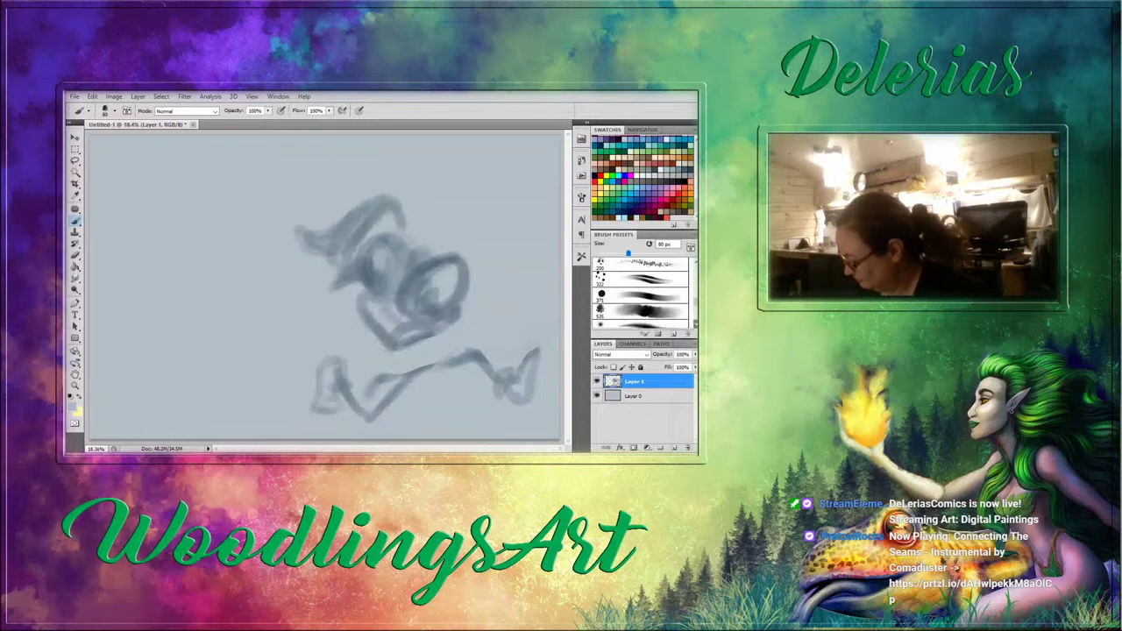
left_click(649, 305)
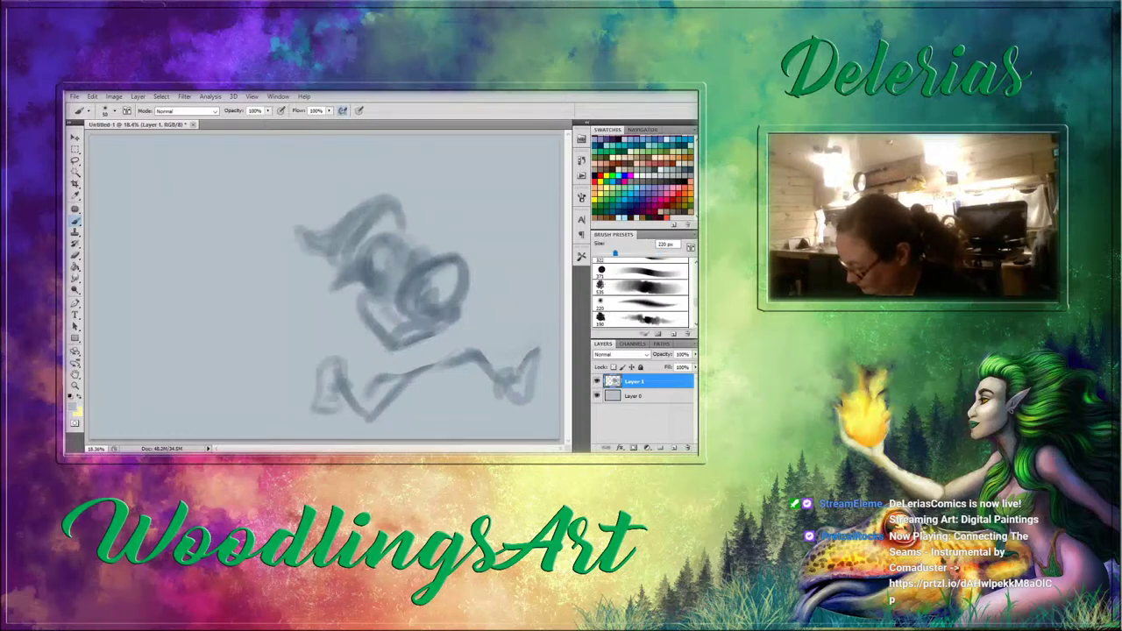
key("bracketright")
key("bracketright")
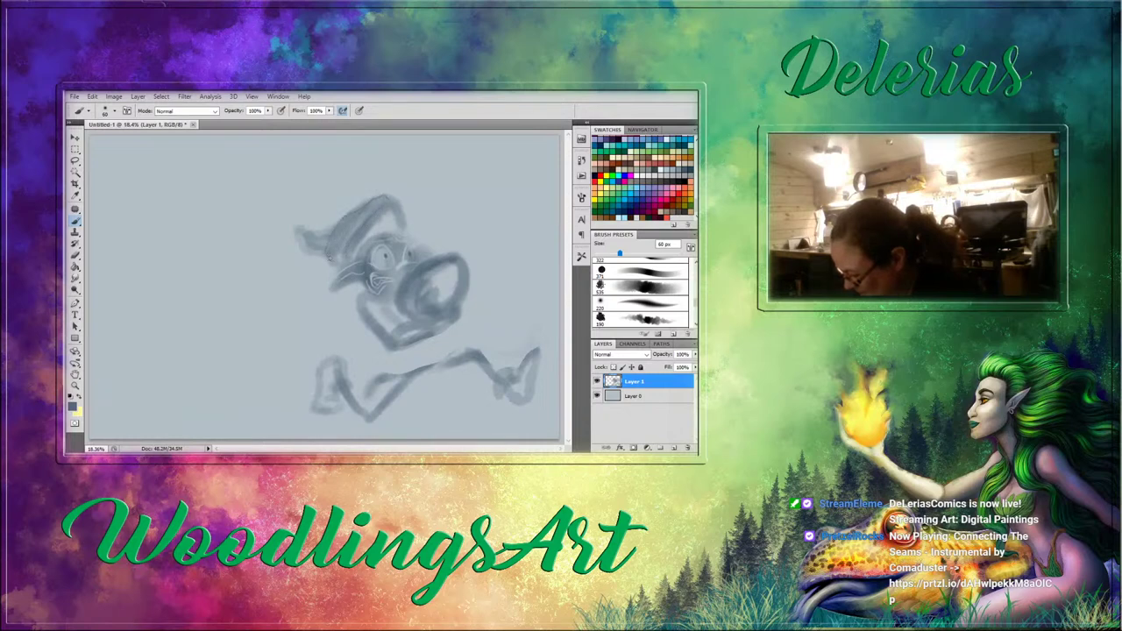
Outline the hat with thin fold lines and a curled tip, and define the pointed ear's edges.
left_click_drag(341, 218, 320, 234)
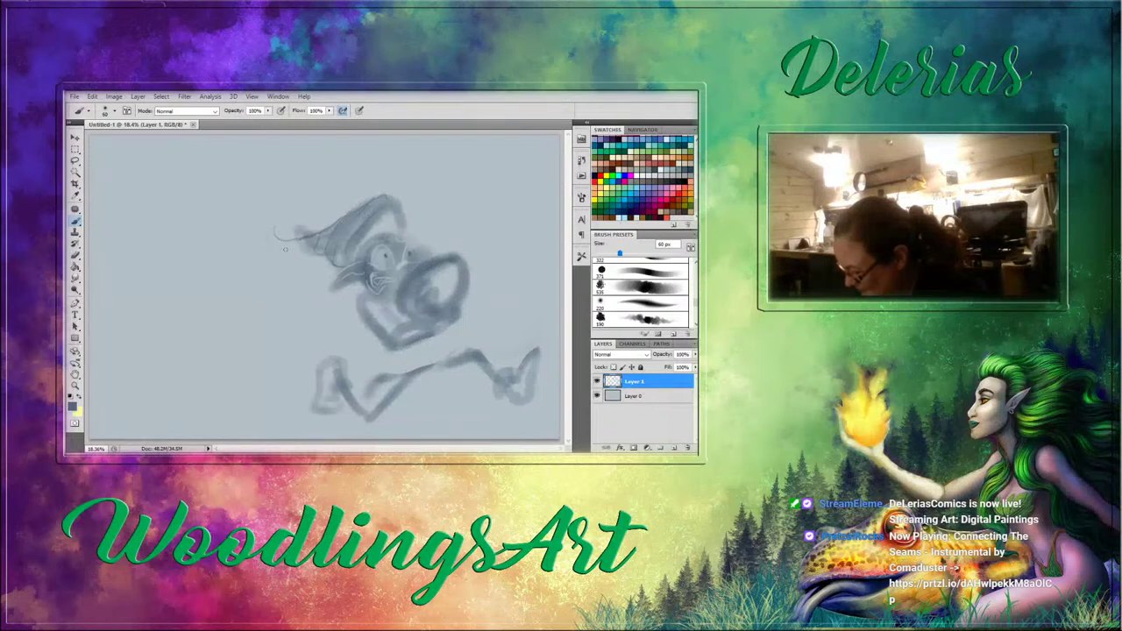
left_click_drag(314, 238, 294, 250)
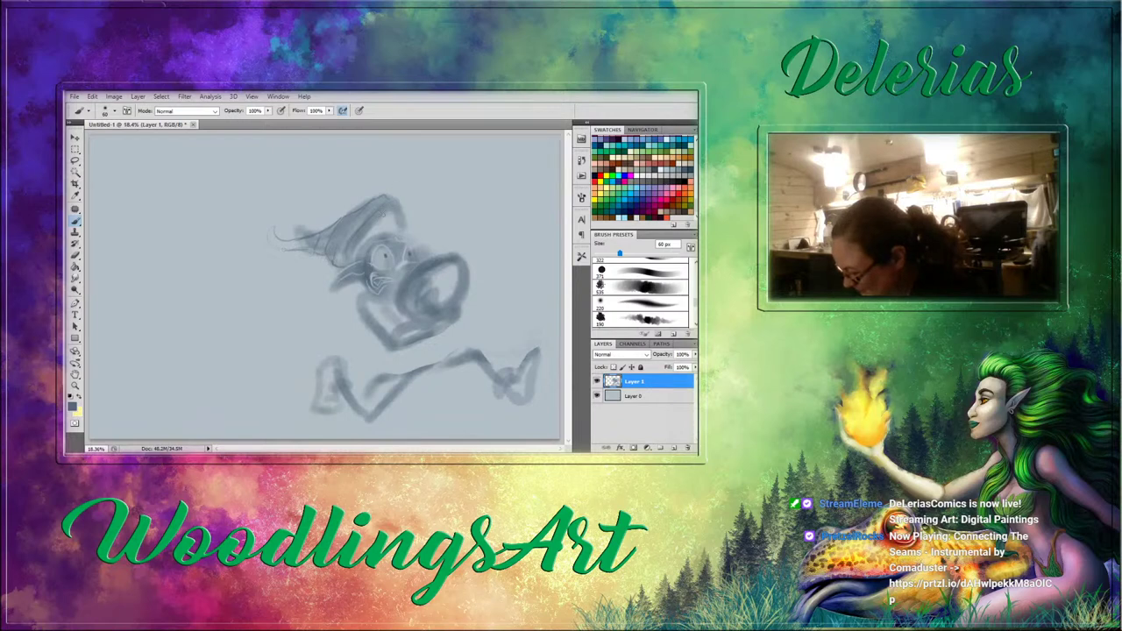
mouse_move(384, 210)
left_mouse_down()
mouse_move(386, 235)
mouse_move(354, 257)
mouse_move(391, 233)
mouse_move(414, 251)
mouse_move(352, 247)
mouse_move(328, 223)
mouse_move(335, 234)
mouse_move(298, 248)
mouse_move(275, 231)
mouse_move(279, 251)
mouse_move(321, 260)
left_mouse_up()
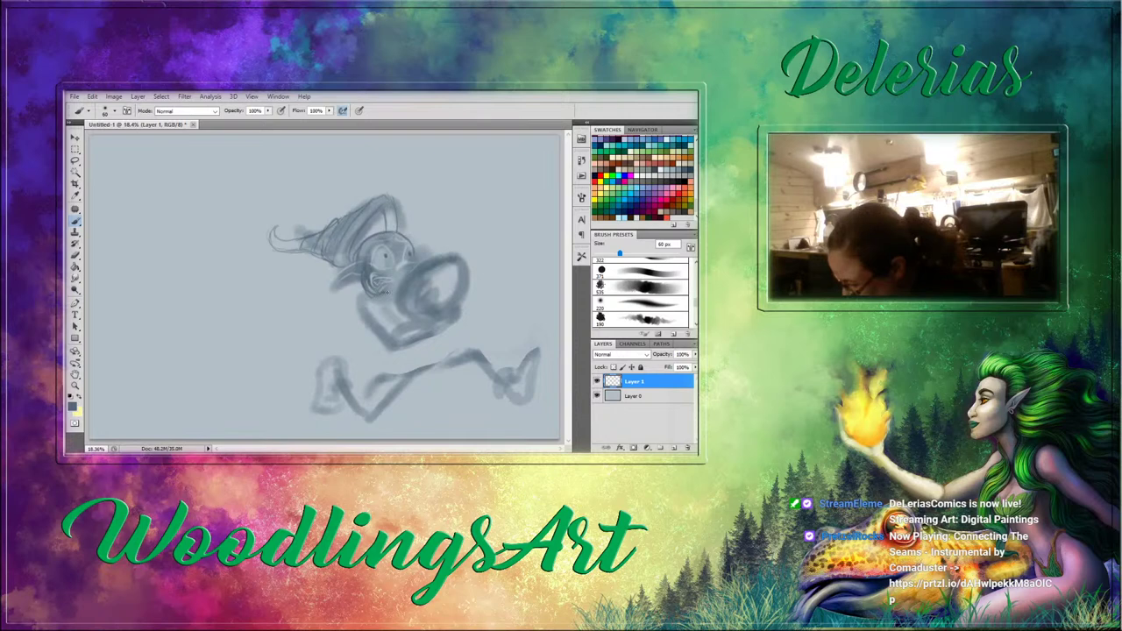
mouse_move(387, 292)
left_mouse_down()
mouse_move(419, 258)
mouse_move(333, 283)
left_mouse_up()
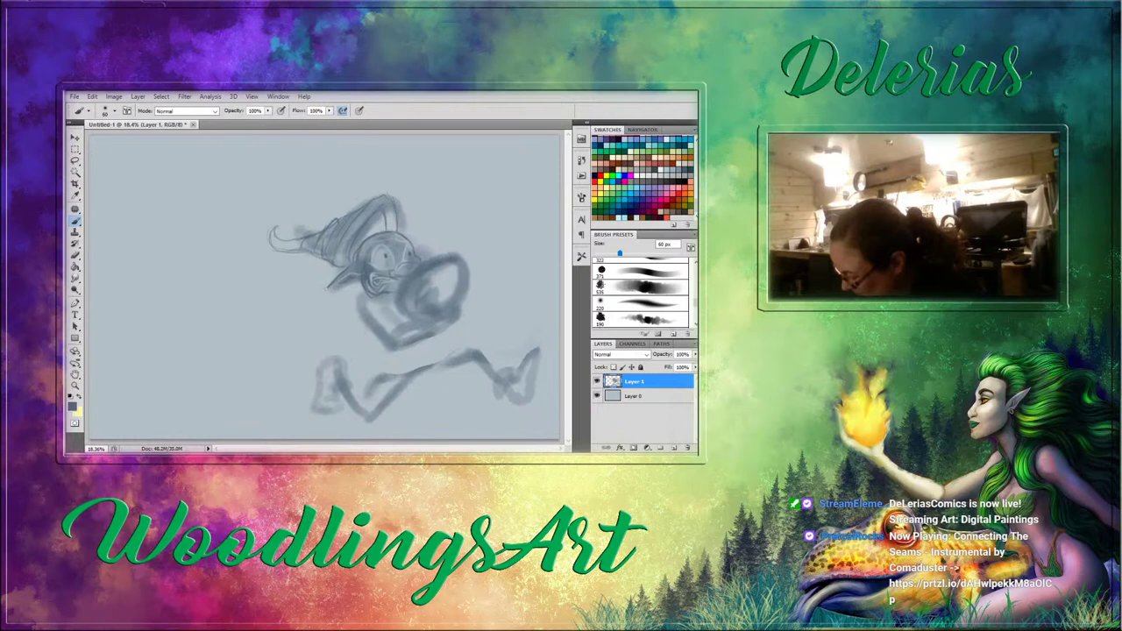
left_click_drag(328, 290, 352, 281)
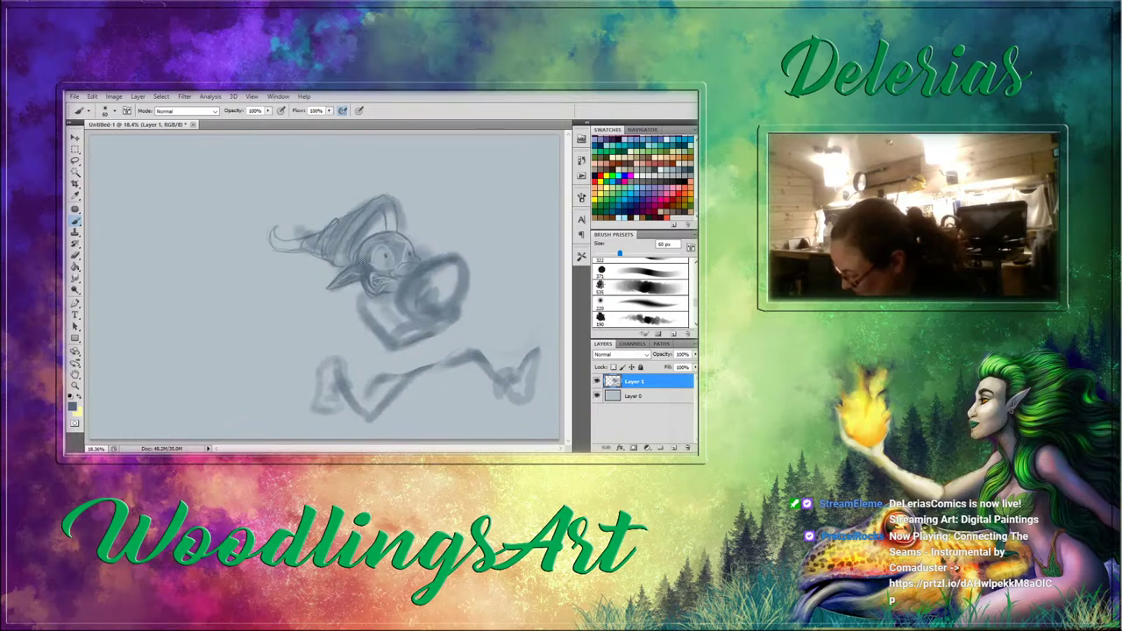
Shade the hat's inner opening and lighten its folds in sampled colours, using the hard round brush preset at 80 px.
left_click(643, 273)
key("bracketleft")
key("bracketleft")
key("bracketleft")
key("bracketleft")
key("bracketleft")
key("bracketleft")
key("bracketleft")
key("bracketleft")
key("bracketleft")
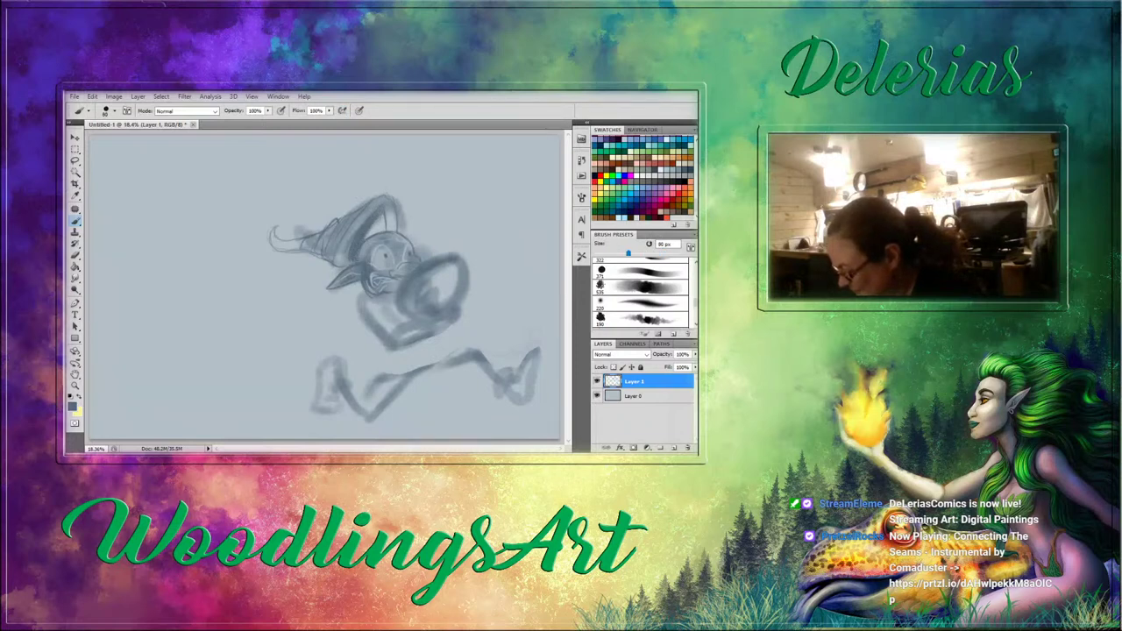
mouse_move(363, 237)
left_mouse_down()
mouse_move(381, 219)
mouse_move(384, 230)
mouse_move(383, 214)
left_mouse_up()
left_click(294, 243, "alt")
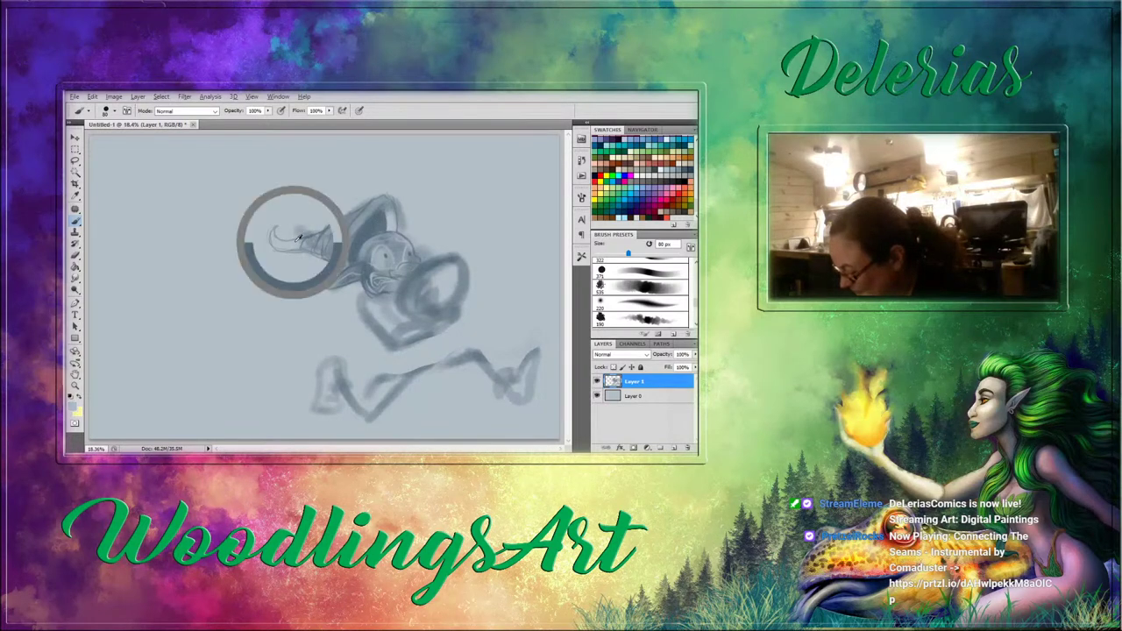
mouse_move(357, 227)
left_mouse_down()
mouse_move(348, 254)
mouse_move(337, 238)
mouse_move(323, 250)
mouse_move(328, 226)
mouse_move(311, 247)
mouse_move(309, 237)
left_mouse_up()
mouse_move(366, 213)
left_mouse_down()
mouse_move(386, 199)
mouse_move(391, 219)
mouse_move(392, 199)
left_mouse_up()
left_click(384, 215, "alt")
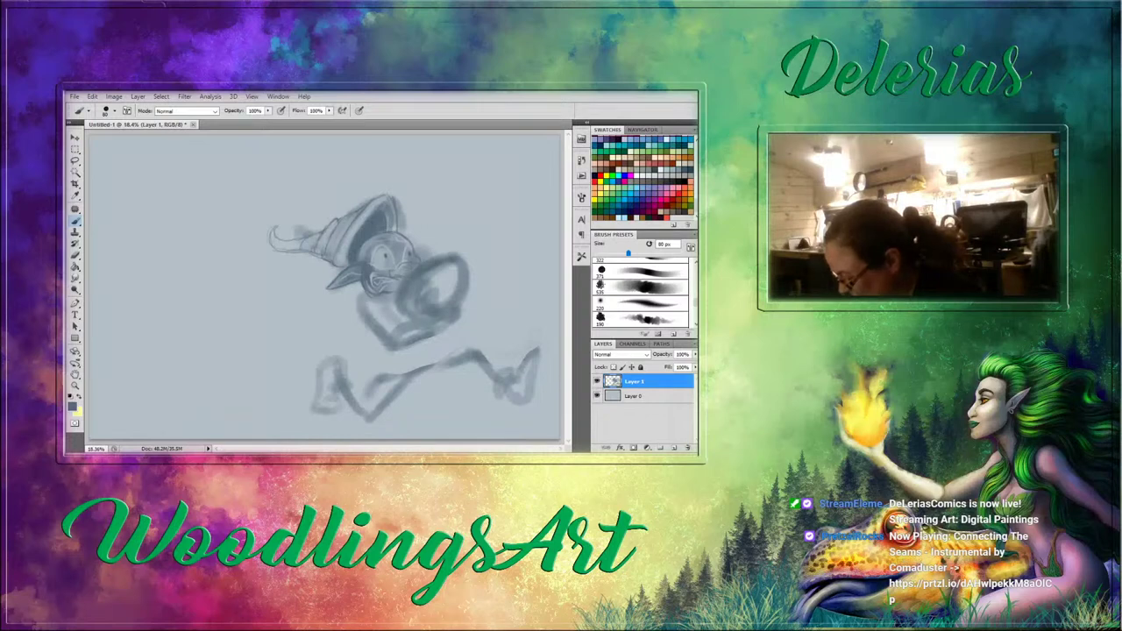
Switch to the tapered 220 brush preset at 45 px and outline the bent arm and the hand gripping the round object.
left_click(632, 304)
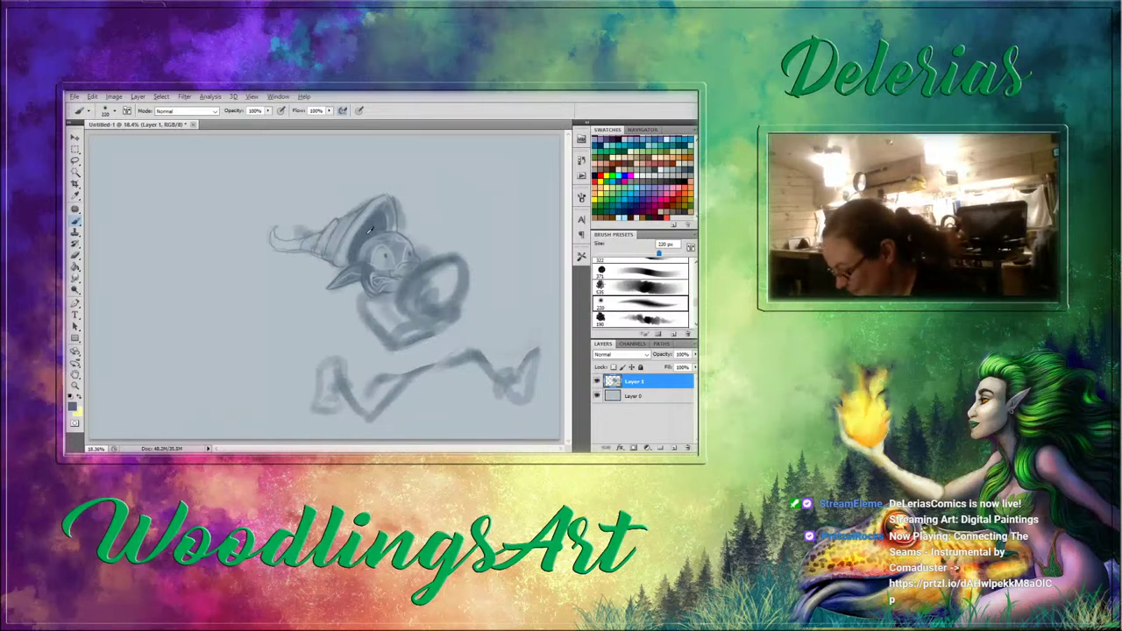
key("bracketleft")
key("bracketleft")
key("bracketleft")
key("bracketleft")
key("bracketleft")
key("bracketleft")
key("bracketleft")
key("bracketleft")
key("bracketleft")
key("bracketleft")
key("bracketleft")
key("bracketleft")
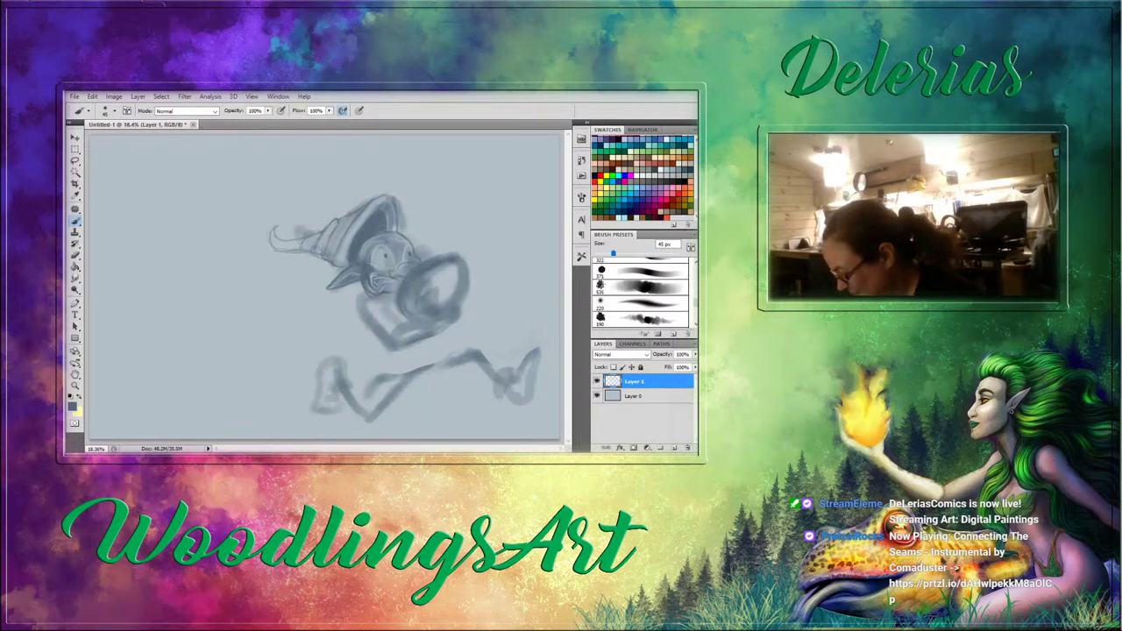
left_click_drag(436, 288, 438, 298)
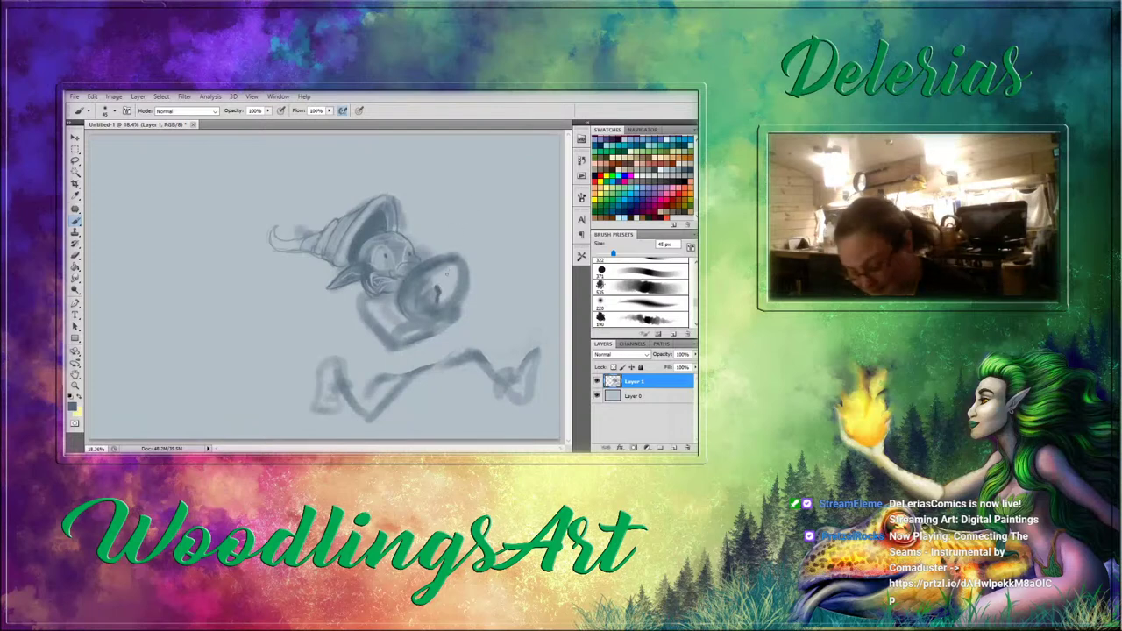
key("ctrl+z")
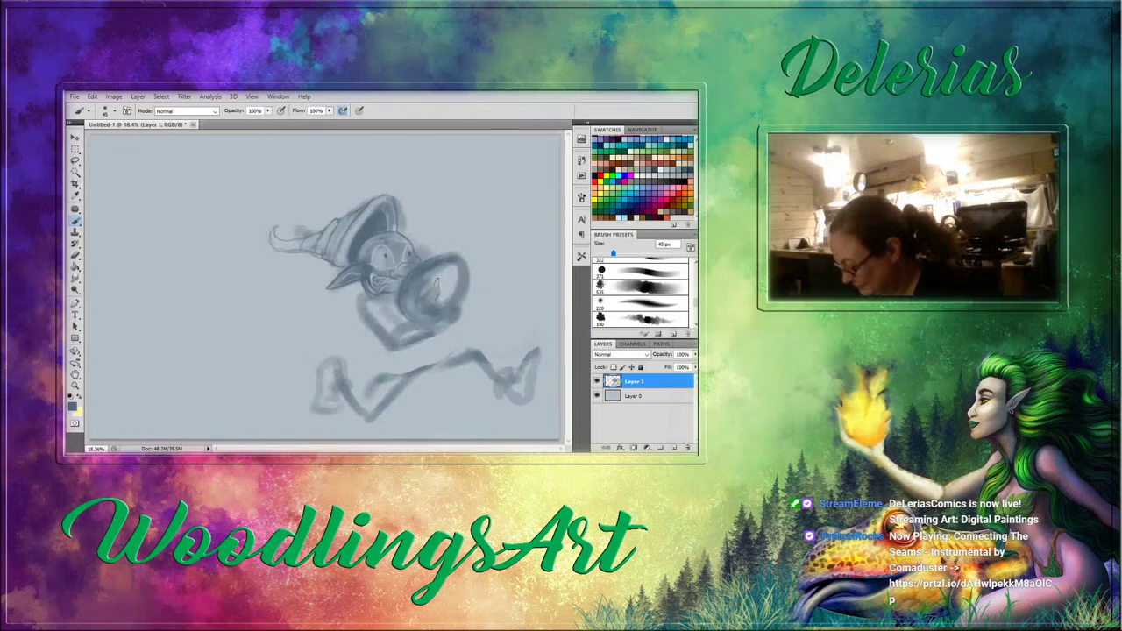
left_click_drag(438, 281, 438, 294)
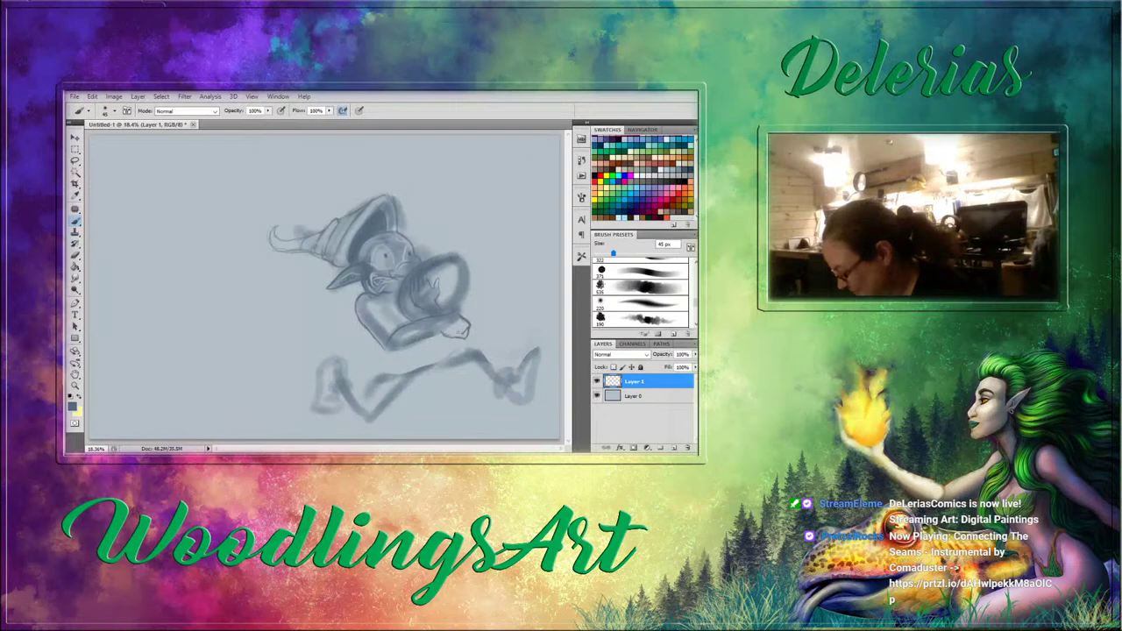
Refine the far hand below the round object, the line under the bent elbow, and the upper arm.
left_click_drag(451, 313, 460, 326)
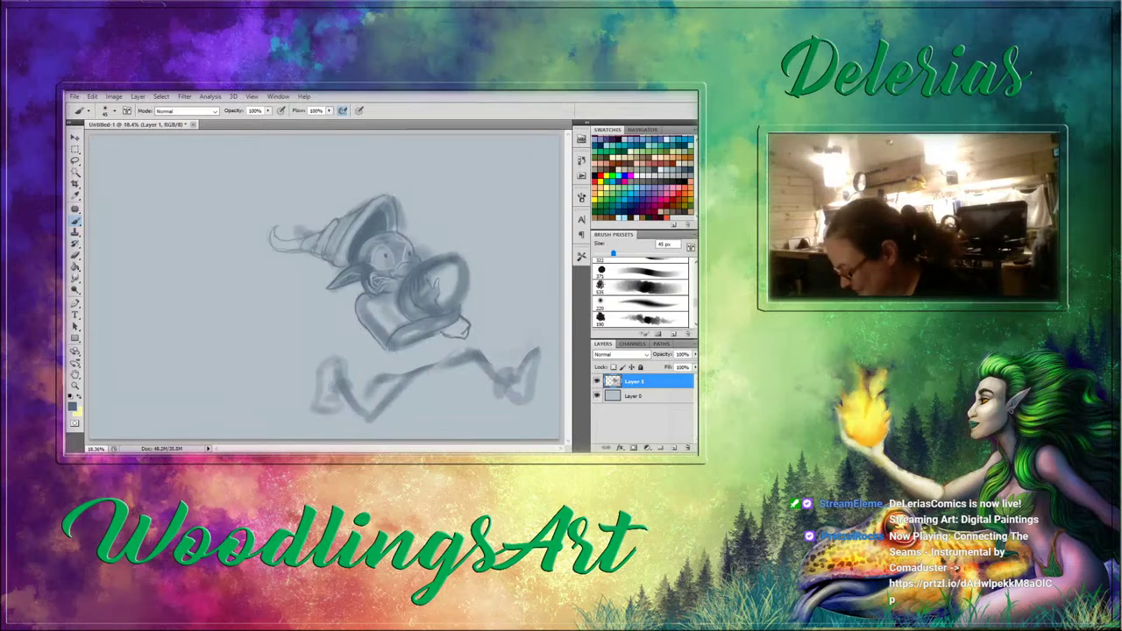
left_click_drag(383, 350, 415, 349)
left_click_drag(379, 306, 395, 321)
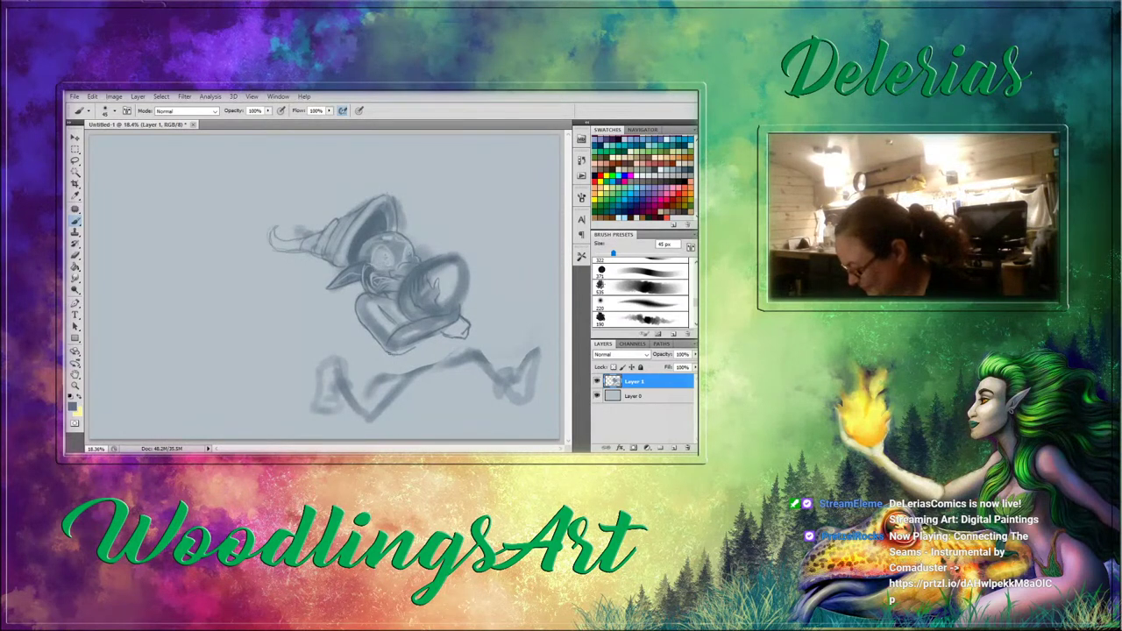
Outline the tunic's flared hem, the bent back leg and its trailing pointed foot.
left_click_drag(358, 361, 387, 361)
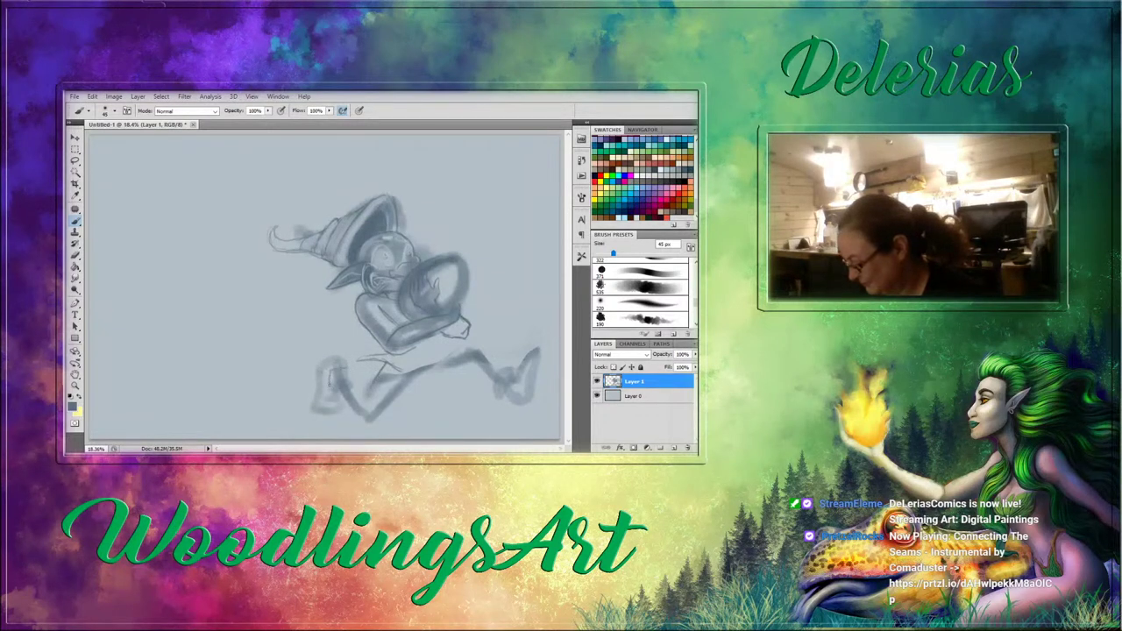
mouse_move(333, 377)
left_mouse_down()
mouse_move(329, 392)
mouse_move(355, 378)
mouse_move(341, 402)
left_mouse_up()
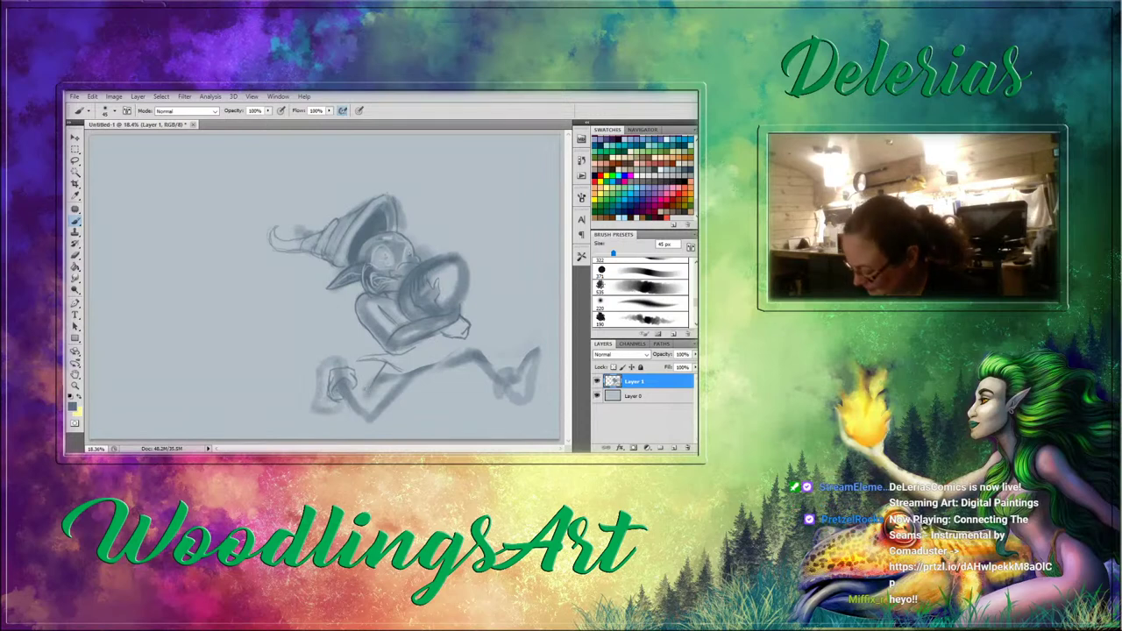
left_click_drag(352, 387, 363, 401)
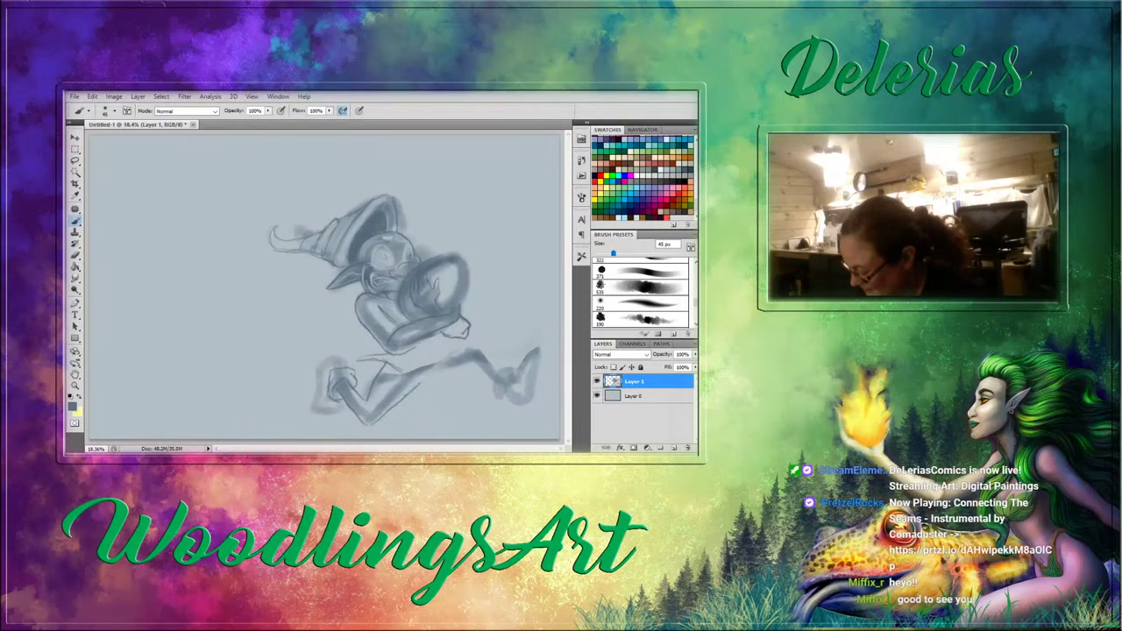
mouse_move(414, 378)
left_mouse_down()
mouse_move(487, 333)
mouse_move(494, 353)
left_mouse_up()
mouse_move(359, 361)
left_mouse_down()
mouse_move(371, 409)
mouse_move(301, 402)
mouse_move(334, 362)
left_mouse_up()
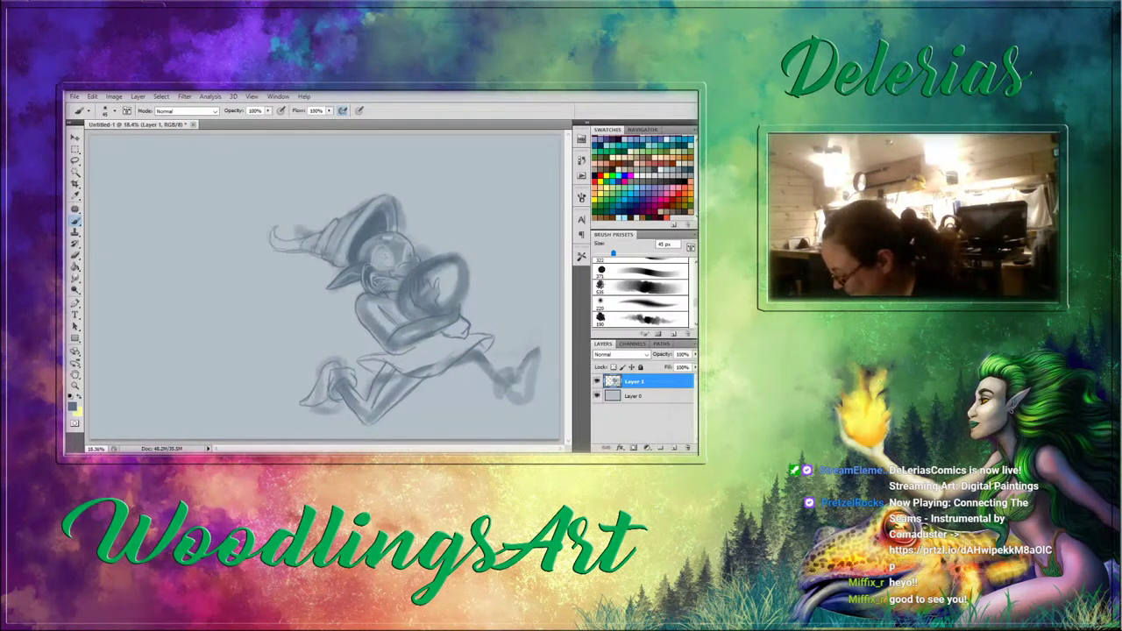
Outline the extended front leg and its raised foot with thin contour lines.
mouse_move(494, 336)
left_mouse_down()
mouse_move(481, 352)
mouse_move(506, 364)
mouse_move(494, 397)
mouse_move(509, 402)
left_mouse_up()
mouse_move(524, 349)
left_mouse_down()
mouse_move(514, 372)
mouse_move(536, 367)
mouse_move(519, 403)
left_mouse_up()
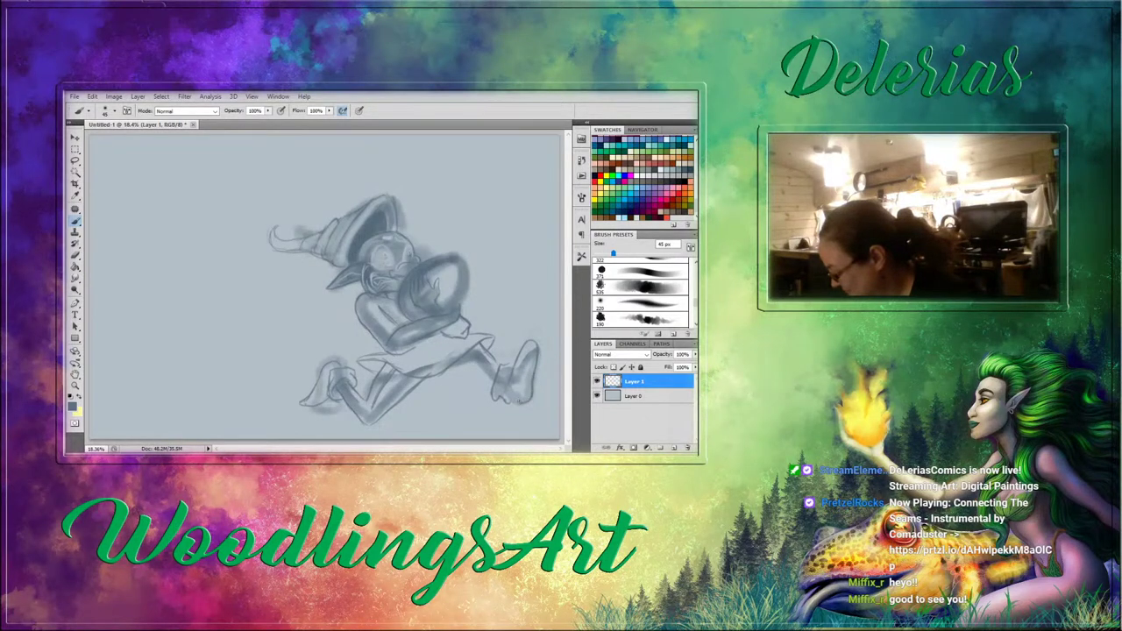
left_click_drag(468, 361, 479, 375)
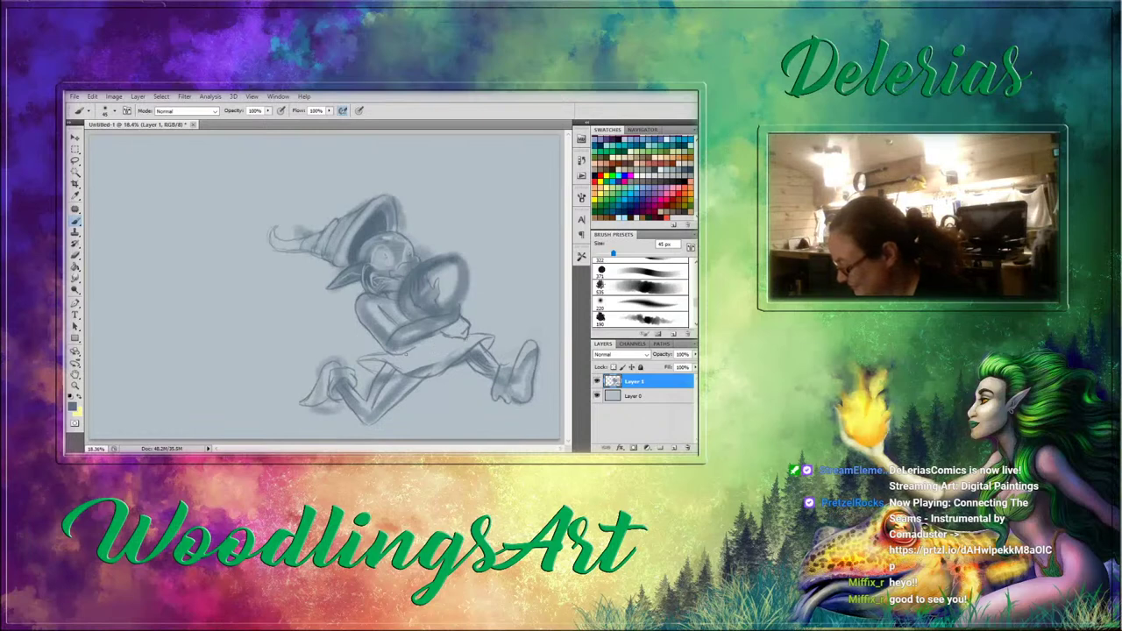
Add fold lines along the tunic's waist and a loose, flared sleeve at the shoulder.
left_click_drag(413, 349, 441, 344)
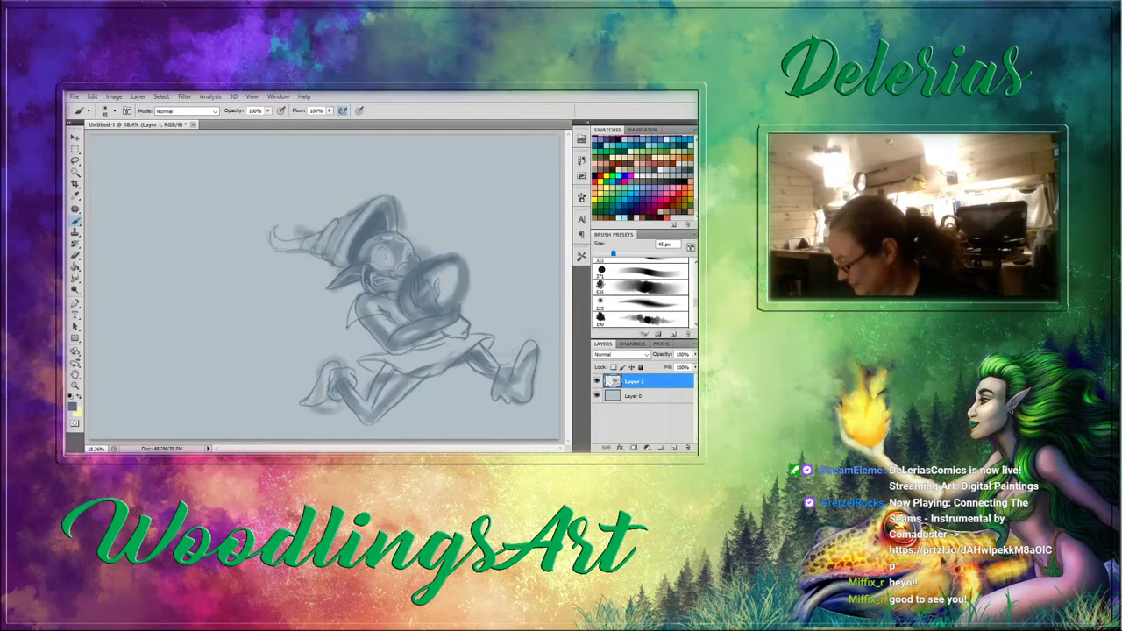
left_click_drag(347, 330, 363, 327)
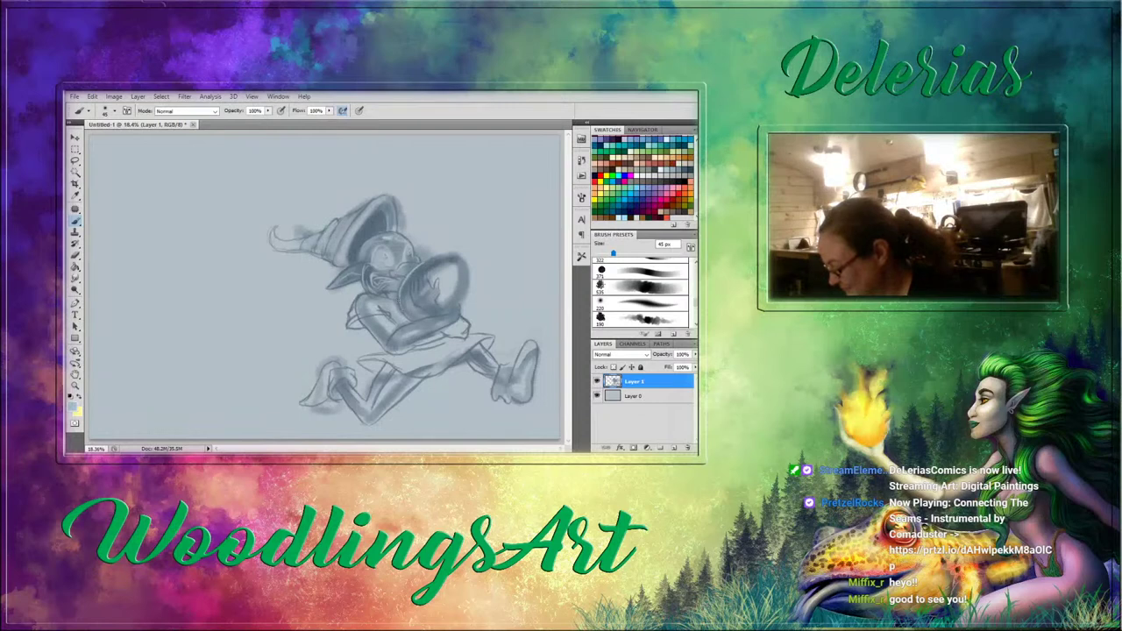
Trim the round object's thick rim with a light tone and redraw its edge in a sampled darker colour.
left_click_drag(425, 264, 446, 255)
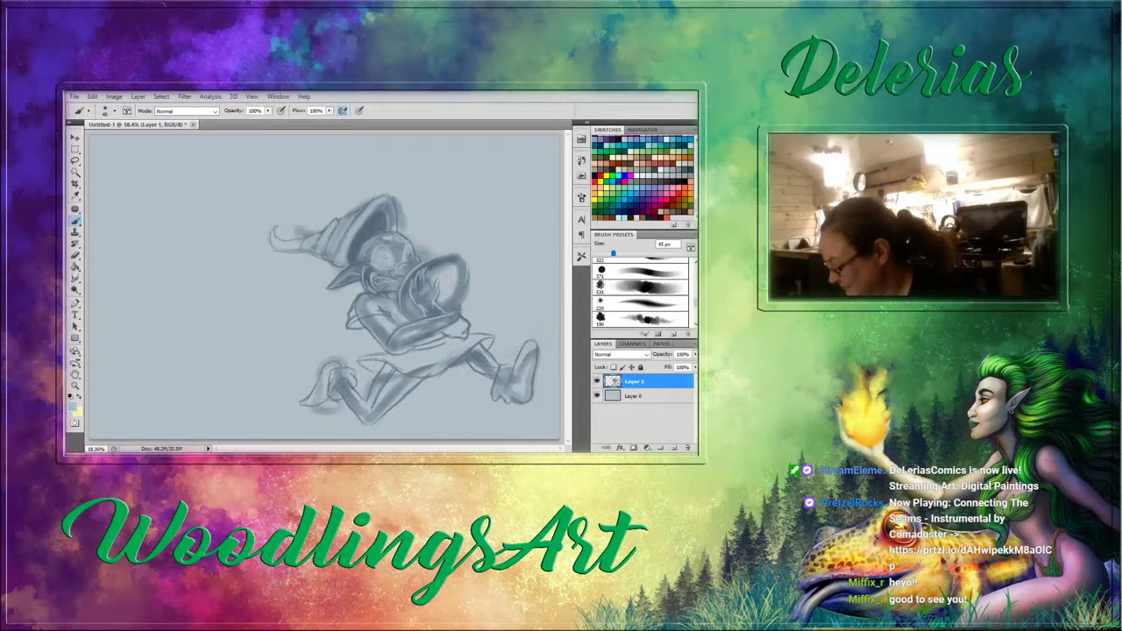
left_click(451, 259, "alt")
left_click_drag(467, 274, 461, 296)
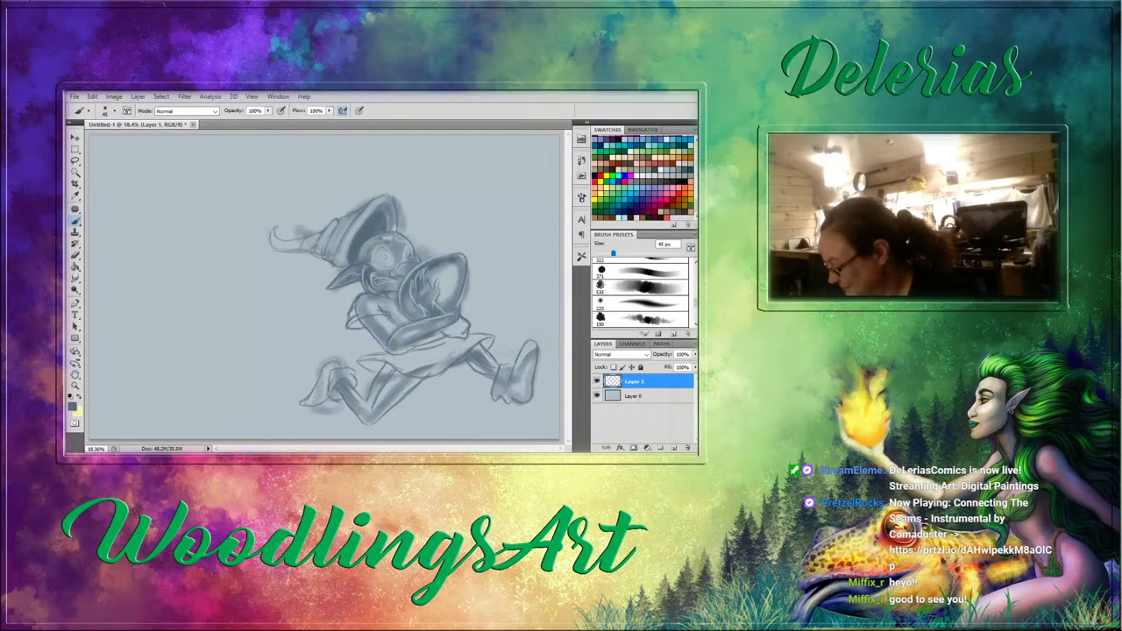
Switch to the Ragged Hard Round Brush preset at 100 px and lighten the round object's surface and rim.
double_click(645, 272)
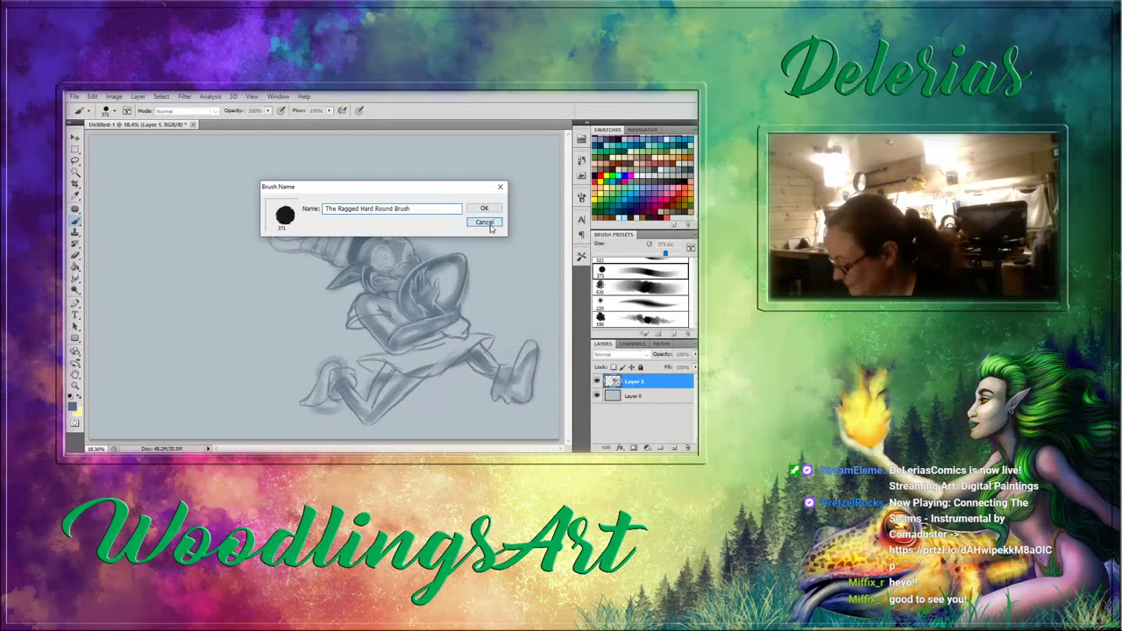
left_click(485, 225)
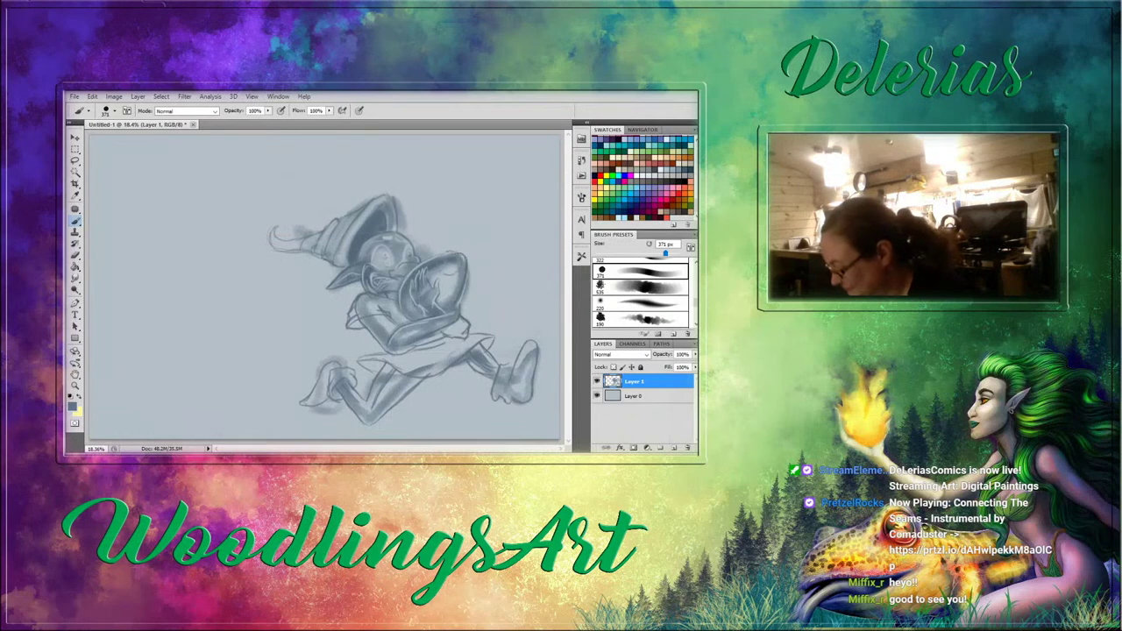
key("bracketleft")
key("bracketleft")
key("bracketleft")
key("bracketleft")
key("bracketleft")
key("bracketleft")
key("bracketleft")
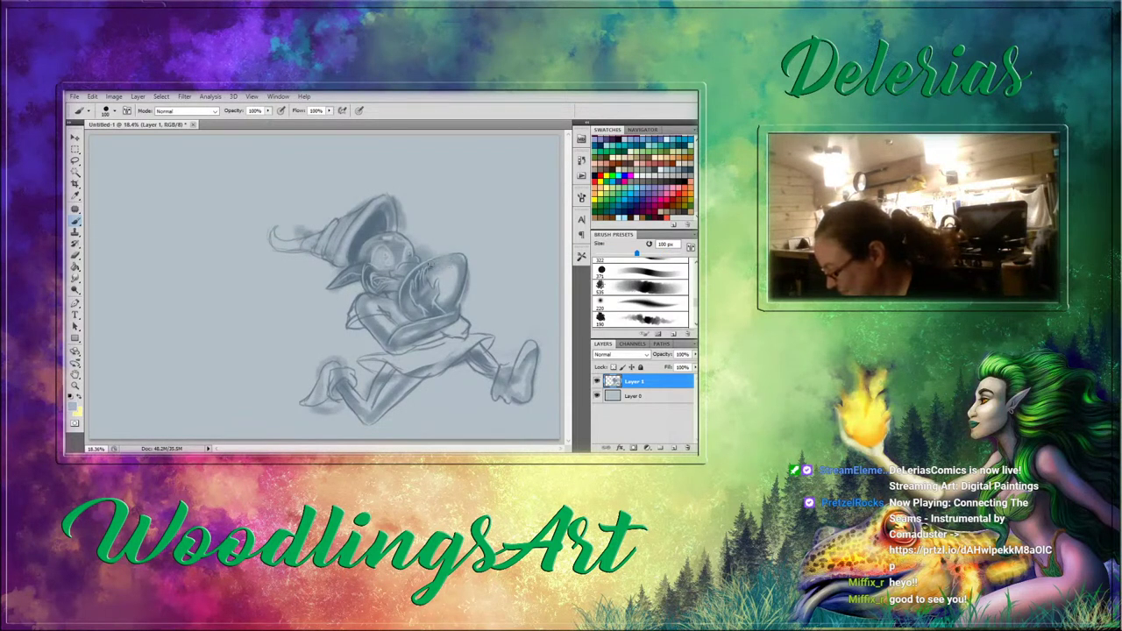
left_click_drag(406, 278, 412, 314)
mouse_move(440, 267)
left_mouse_down()
mouse_move(462, 267)
mouse_move(448, 304)
left_mouse_up()
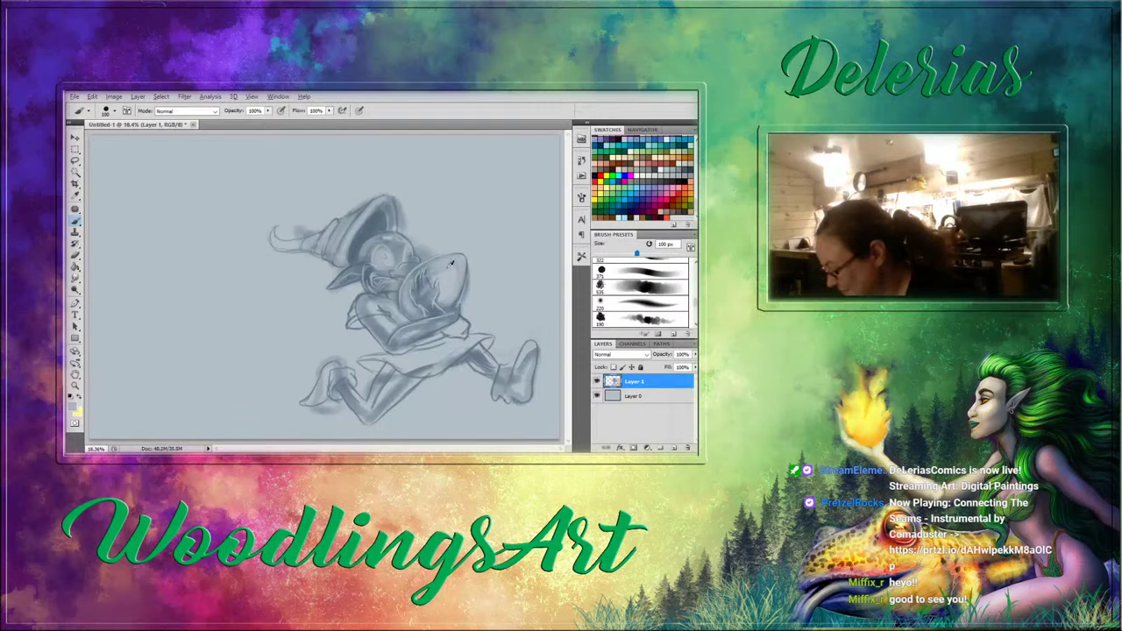
Sample tones from the sketch to shade the round object and fill the bent arm.
key("alt")
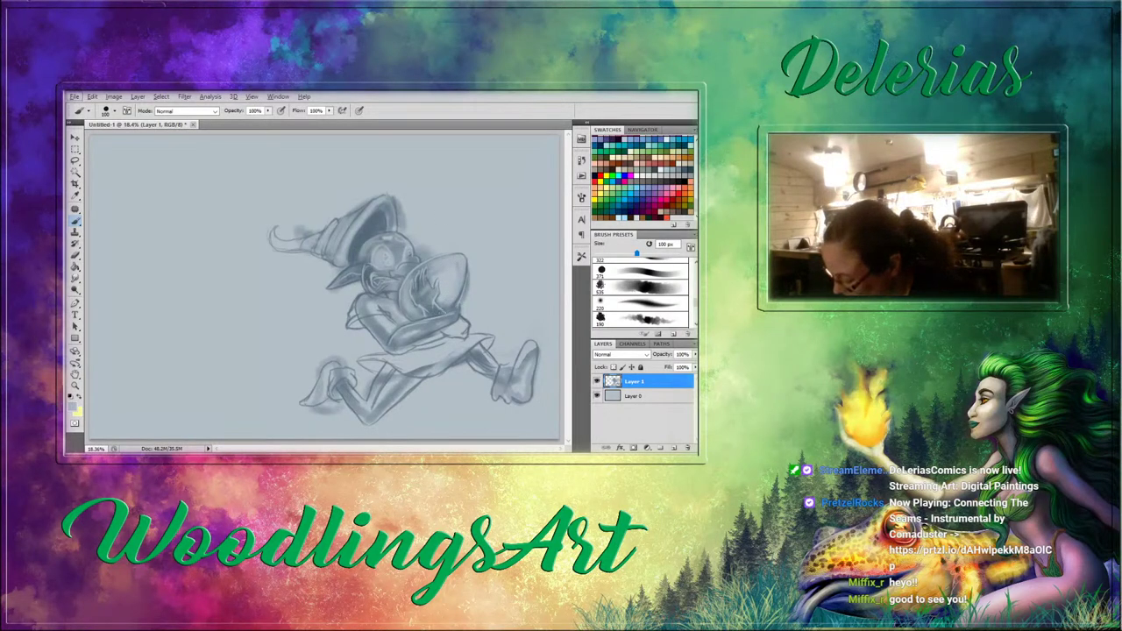
left_click(449, 302, "alt")
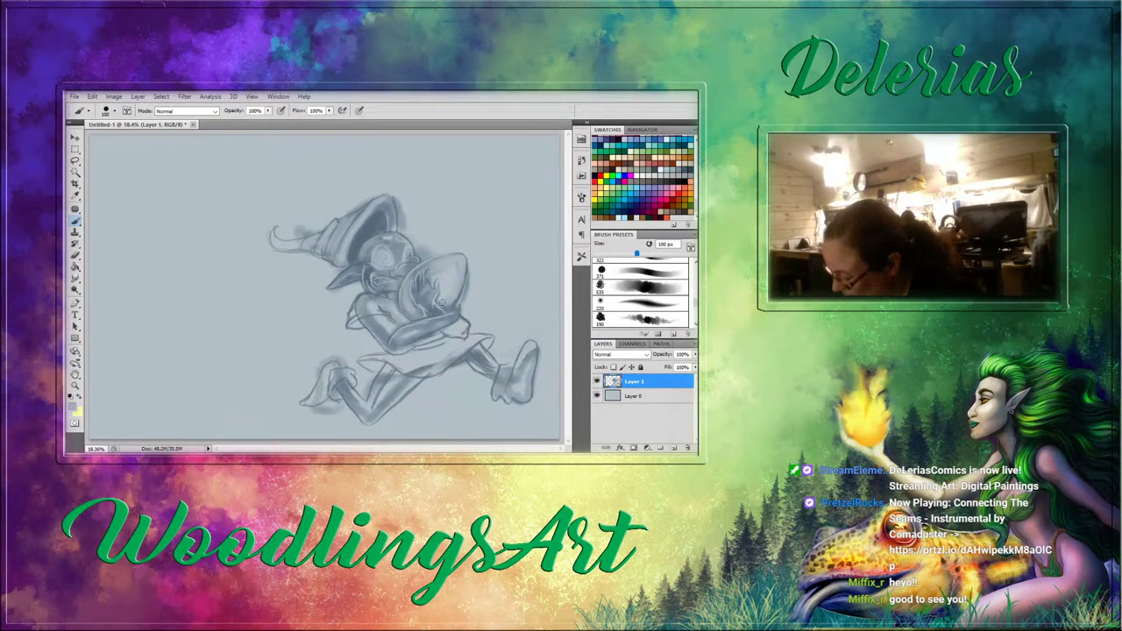
left_click_drag(449, 301, 462, 287)
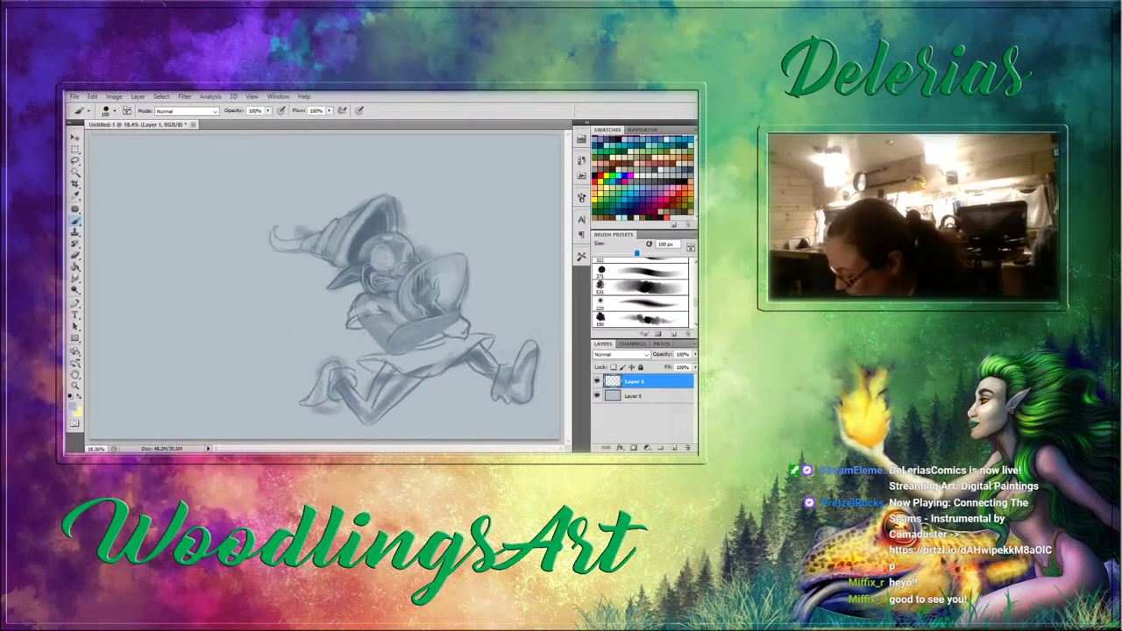
Touch up the tones on the sleeve, pointed ear, hat brim and gripping hand.
left_click_drag(356, 310, 377, 299)
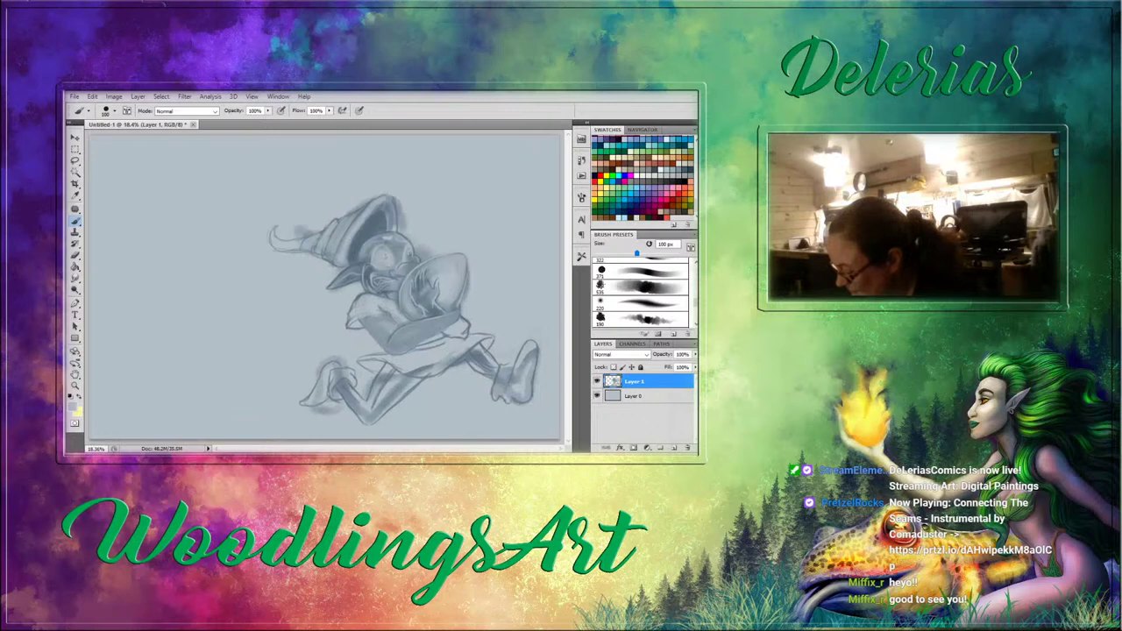
left_click_drag(361, 267, 344, 275)
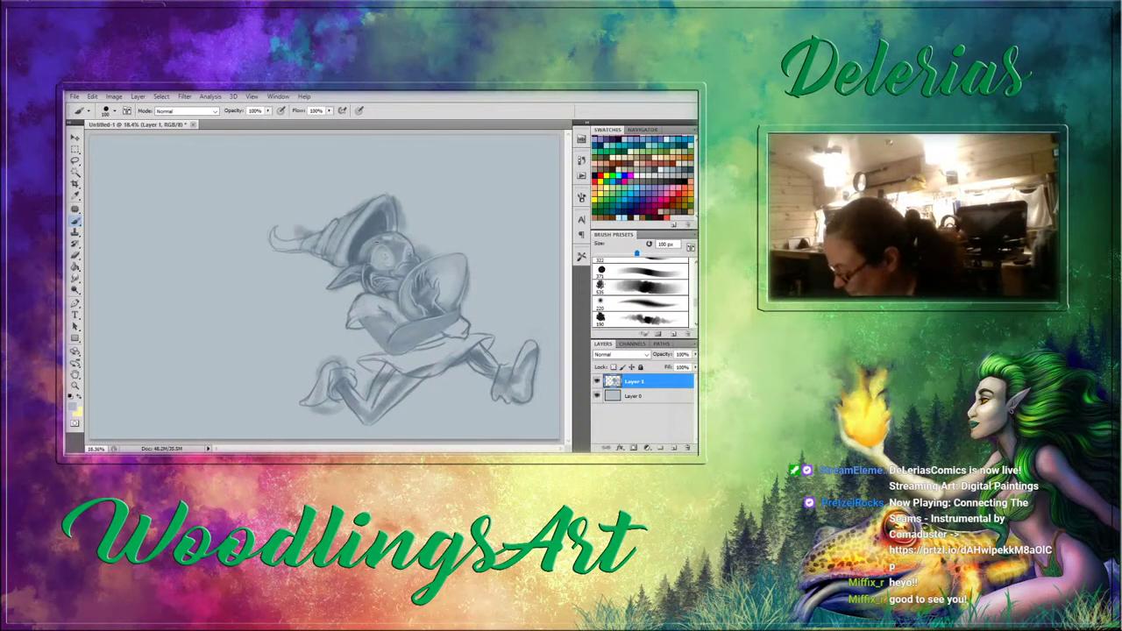
mouse_move(384, 200)
left_mouse_down()
mouse_move(393, 223)
mouse_move(391, 208)
left_mouse_up()
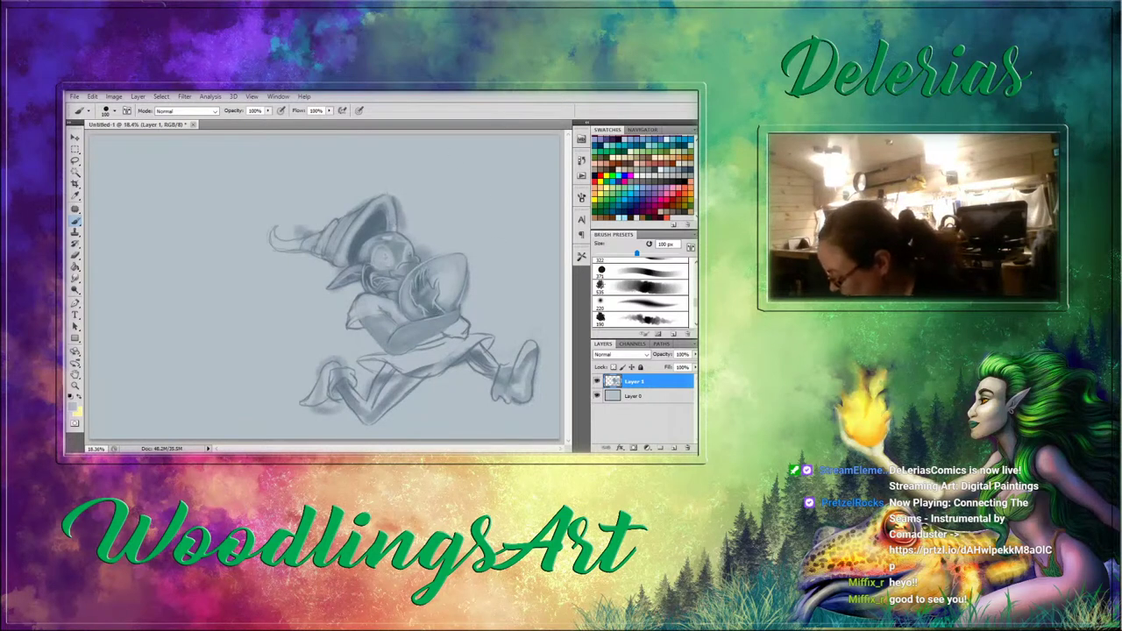
left_click_drag(417, 292, 430, 303)
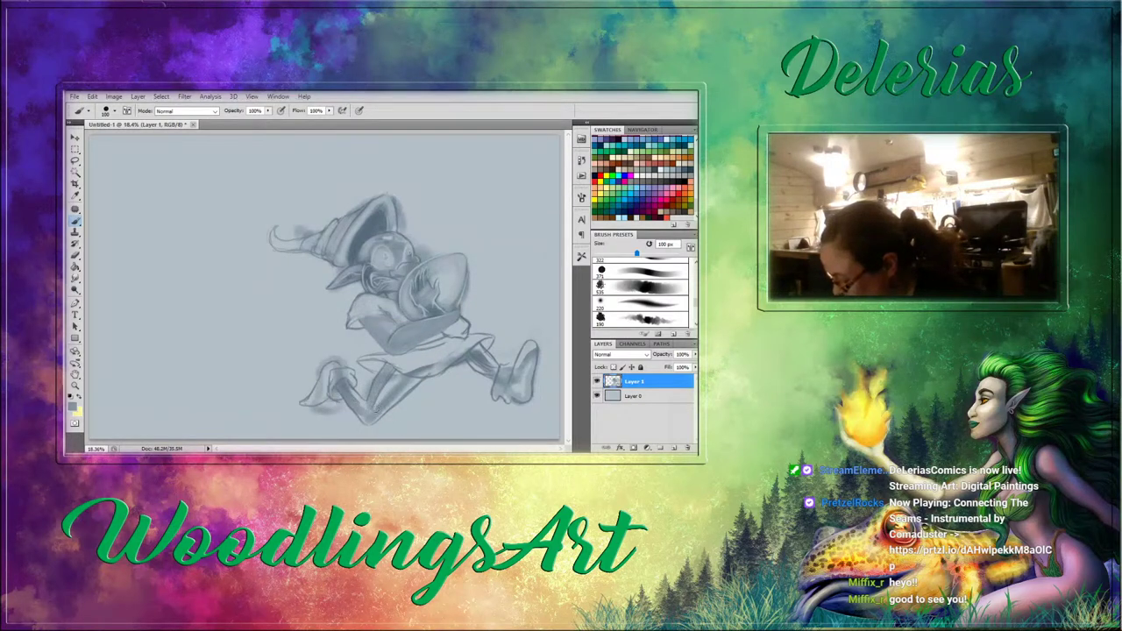
Fill the back leg and front thigh with soft mid-grey shading.
mouse_move(395, 382)
left_mouse_down()
mouse_move(384, 399)
mouse_move(397, 399)
left_mouse_up()
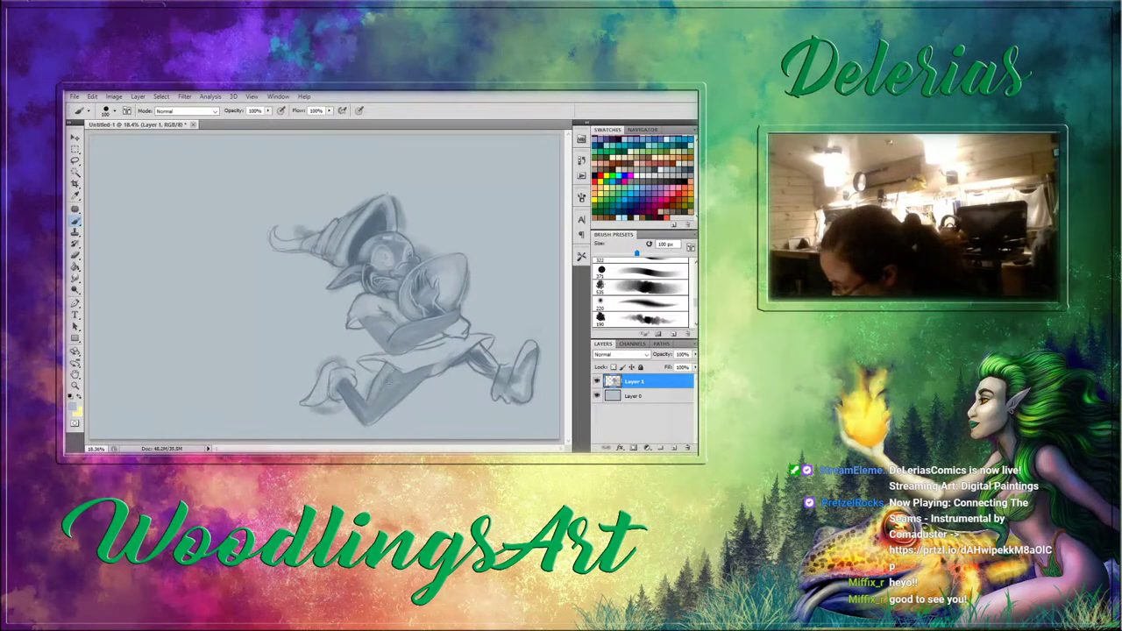
left_click_drag(390, 381, 378, 400)
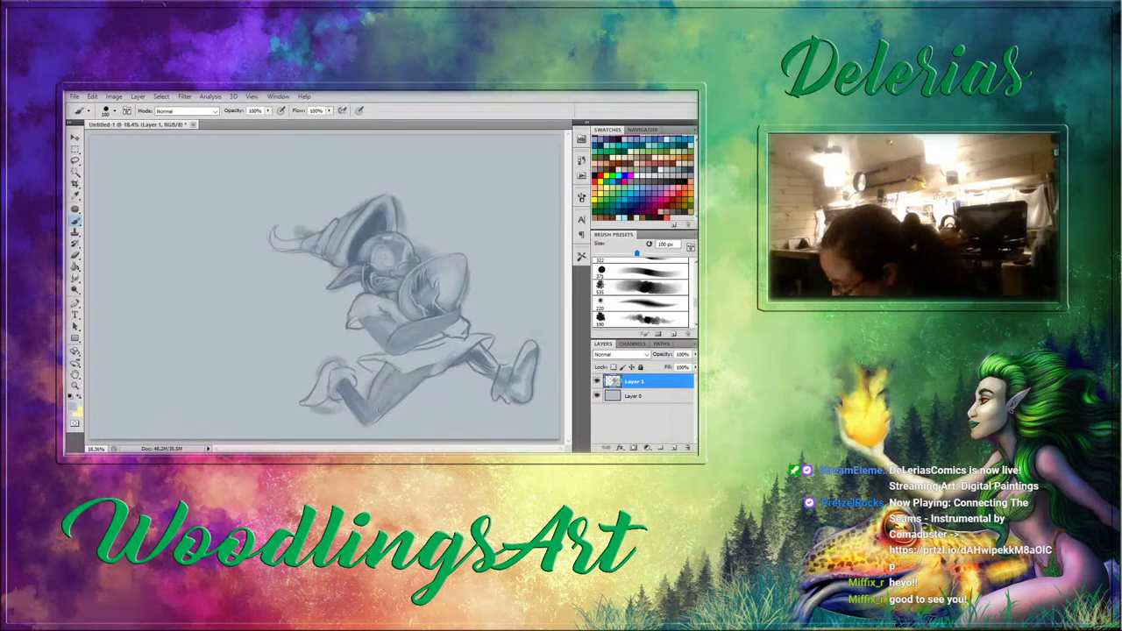
mouse_move(343, 388)
left_mouse_down()
mouse_move(354, 413)
mouse_move(363, 403)
left_mouse_up()
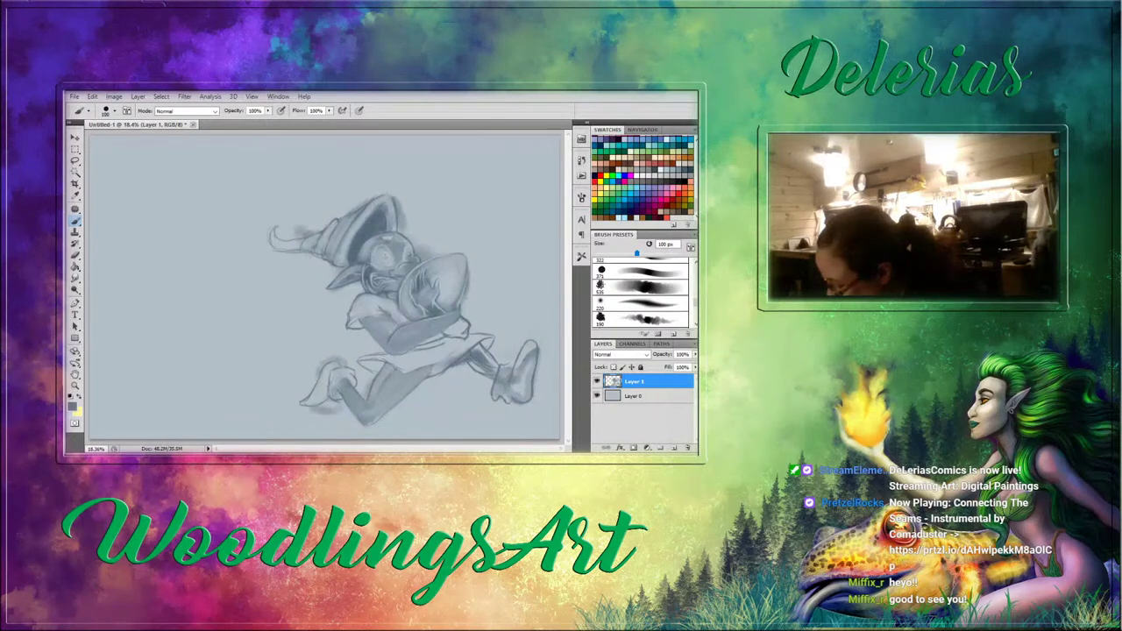
mouse_move(486, 363)
left_mouse_down()
mouse_move(474, 373)
mouse_move(477, 363)
left_mouse_up()
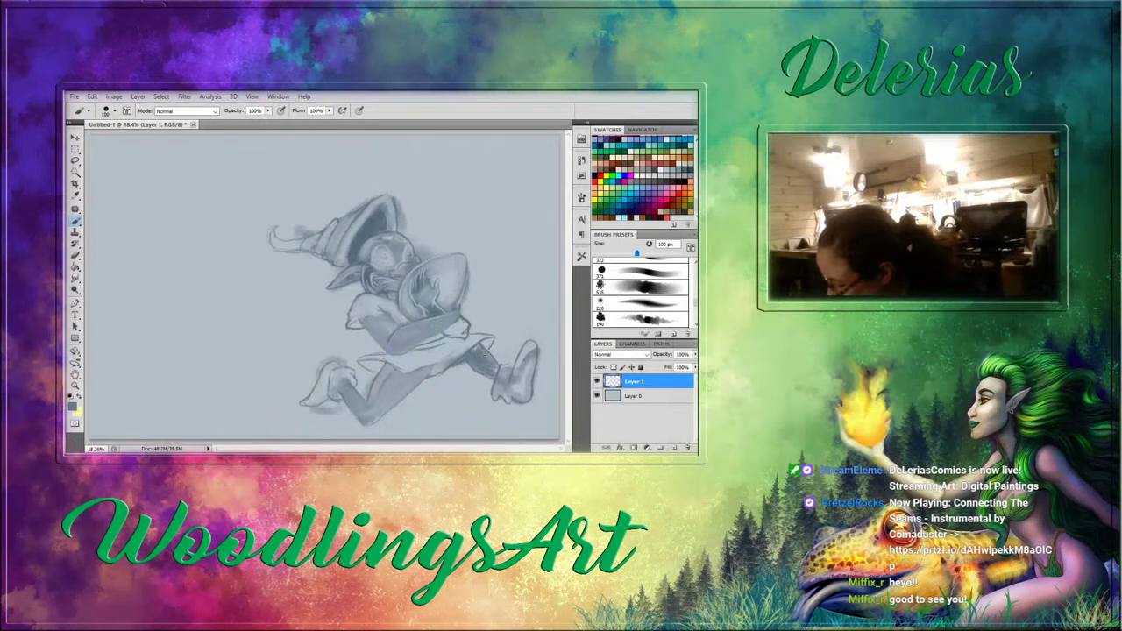
Lighten the tunic's skirt with a sampled pale tone and refine the shading where the front leg meets the hem.
left_click(445, 353, "alt")
left_click_drag(406, 368, 447, 366)
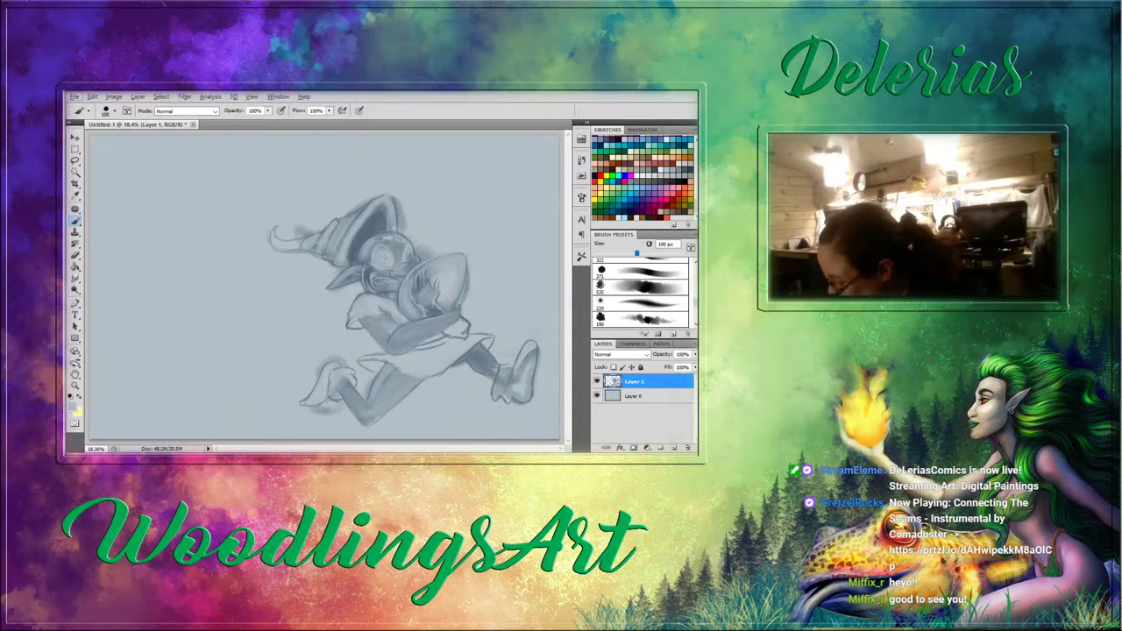
left_click(461, 347, "alt")
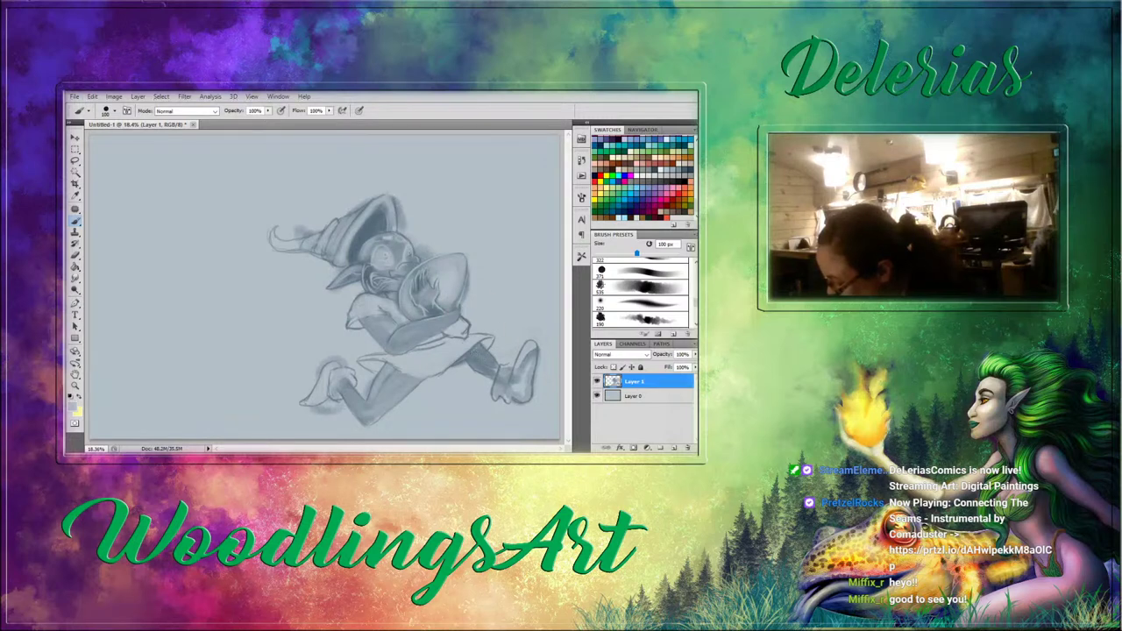
left_click_drag(484, 358, 491, 363)
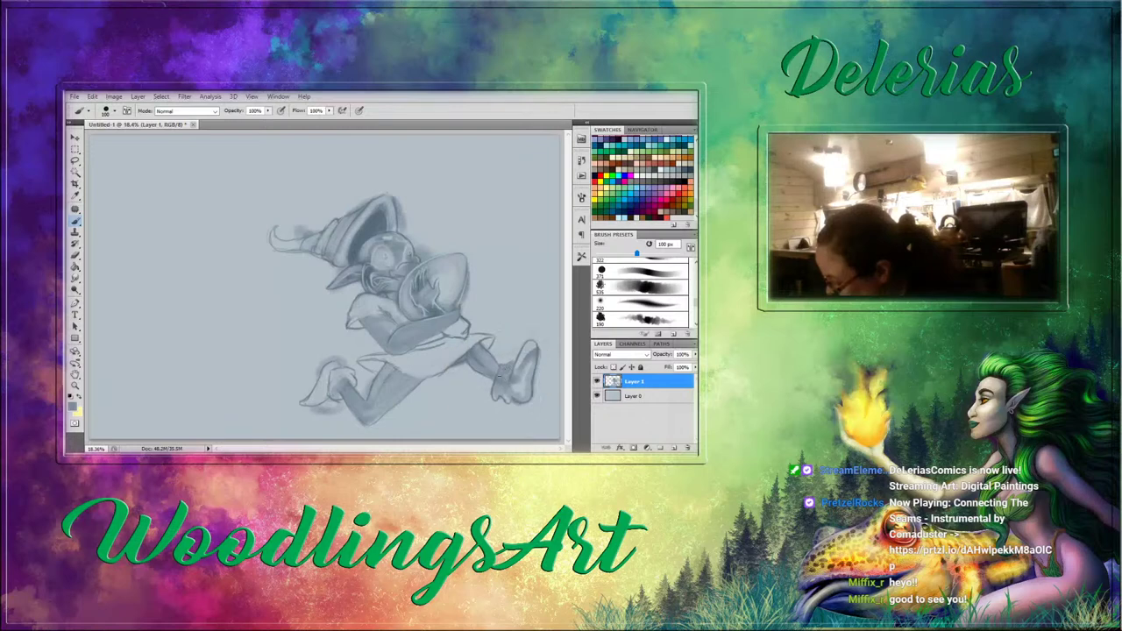
Fill the front foot with mid-grey shading and darken the underside of the round object with a sampled tone.
left_click_drag(500, 389, 506, 401)
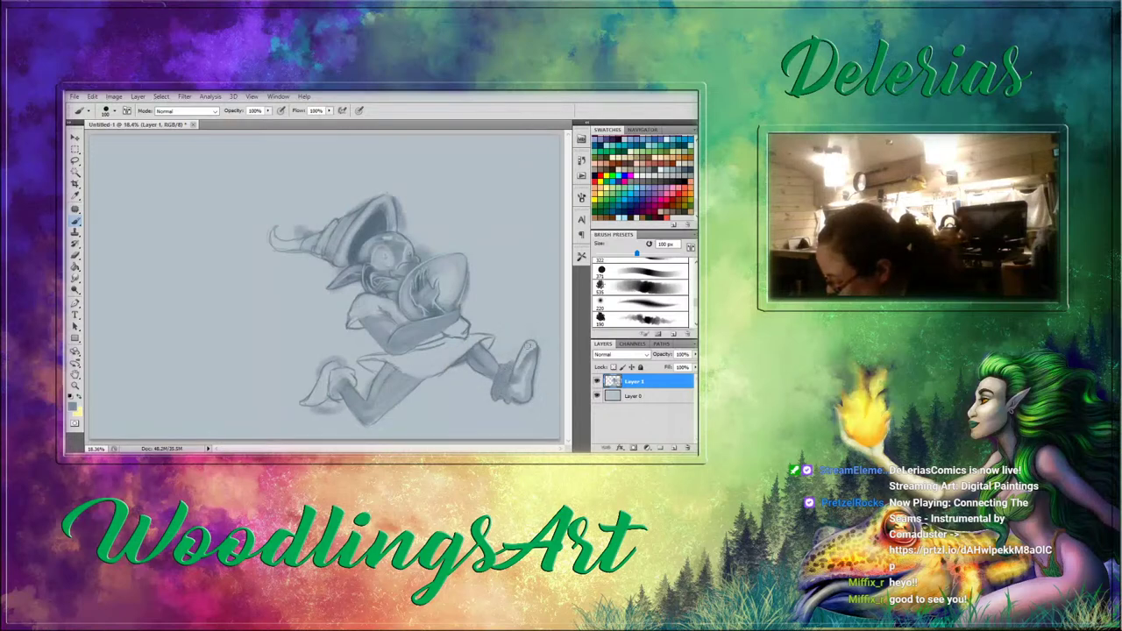
mouse_move(529, 345)
left_mouse_down()
mouse_move(515, 397)
mouse_move(520, 379)
mouse_move(526, 393)
left_mouse_up()
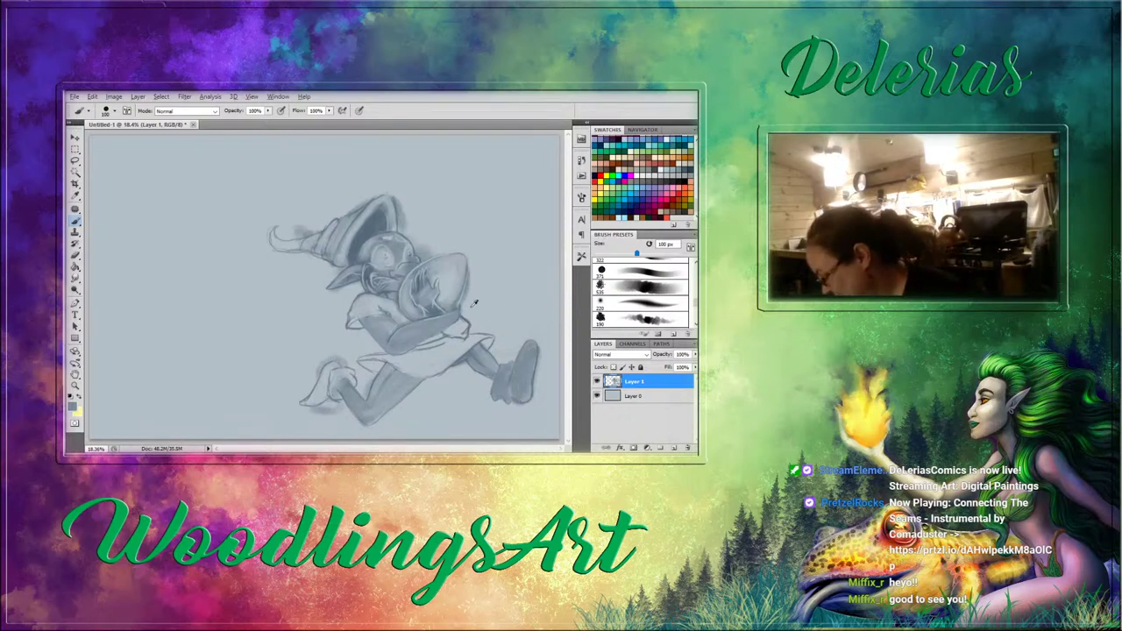
left_click(435, 310, "alt")
mouse_move(446, 315)
left_mouse_down()
mouse_move(444, 331)
mouse_move(467, 291)
mouse_move(450, 328)
left_mouse_up()
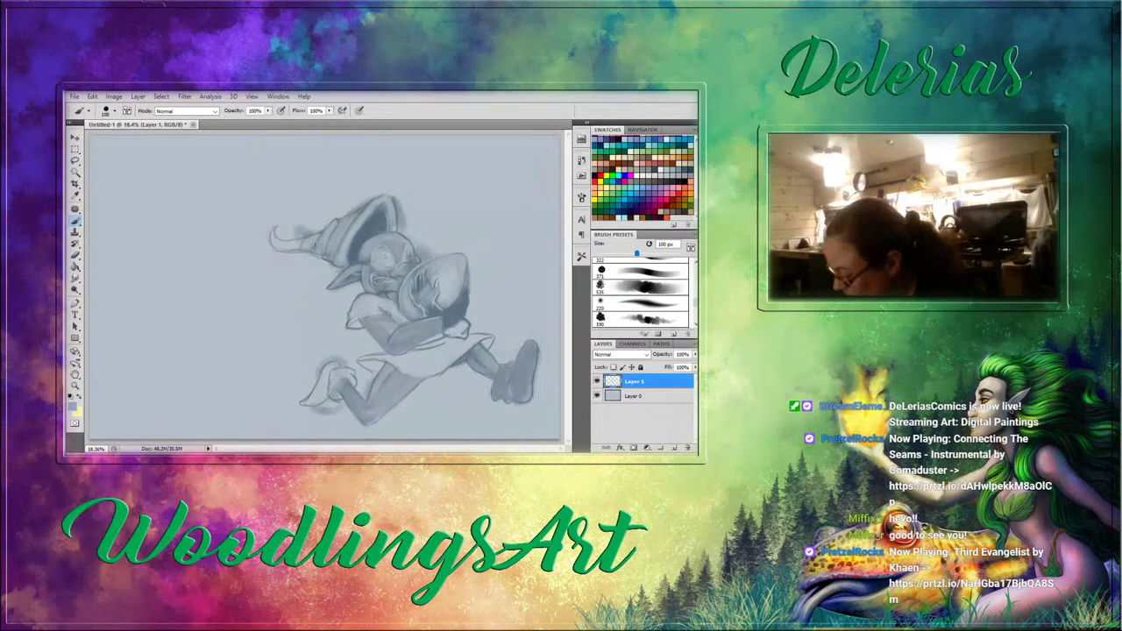
Clean up the hat's upper edge with the background tone and cover the cone's stripes with sampled mid-greys.
left_click(374, 189, "alt")
left_click_drag(374, 190, 351, 213)
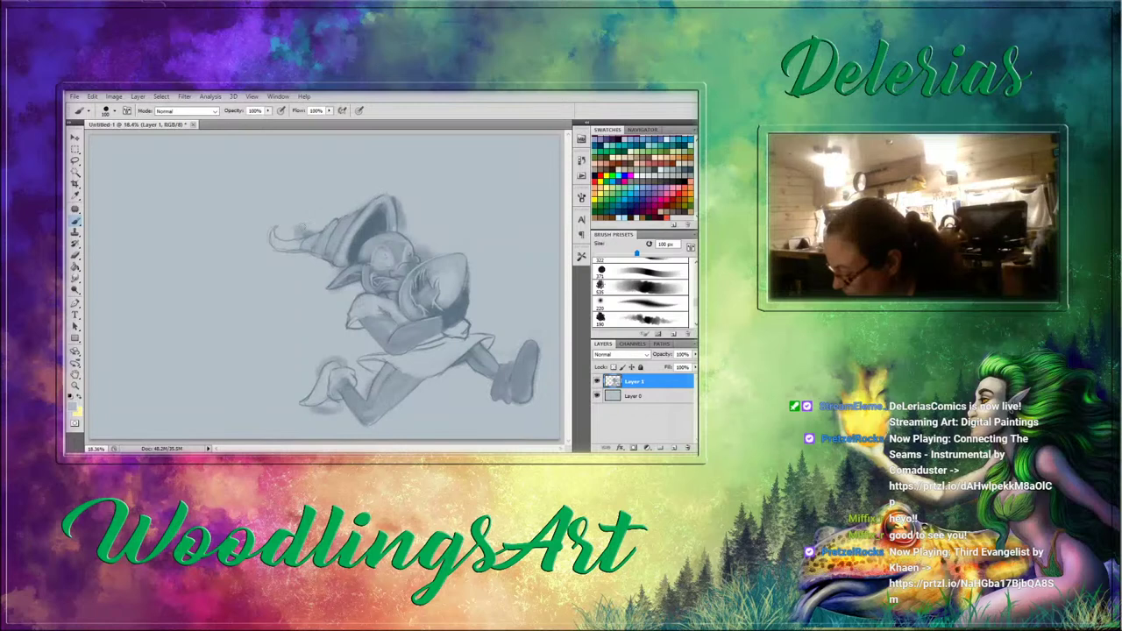
left_click(341, 225, "alt")
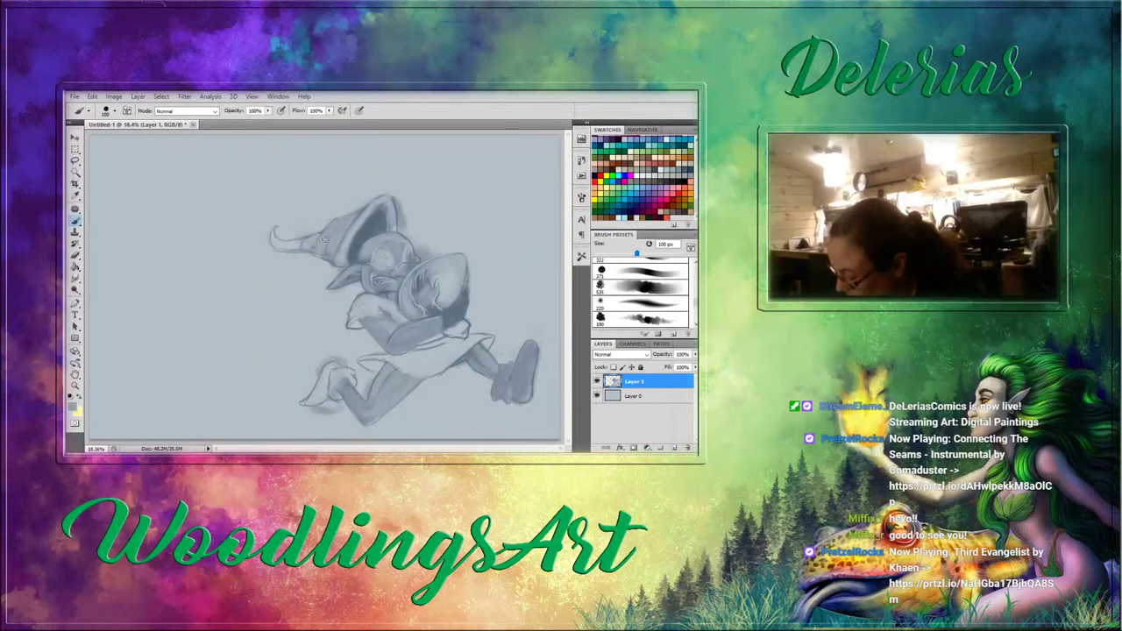
left_click(337, 249, "alt")
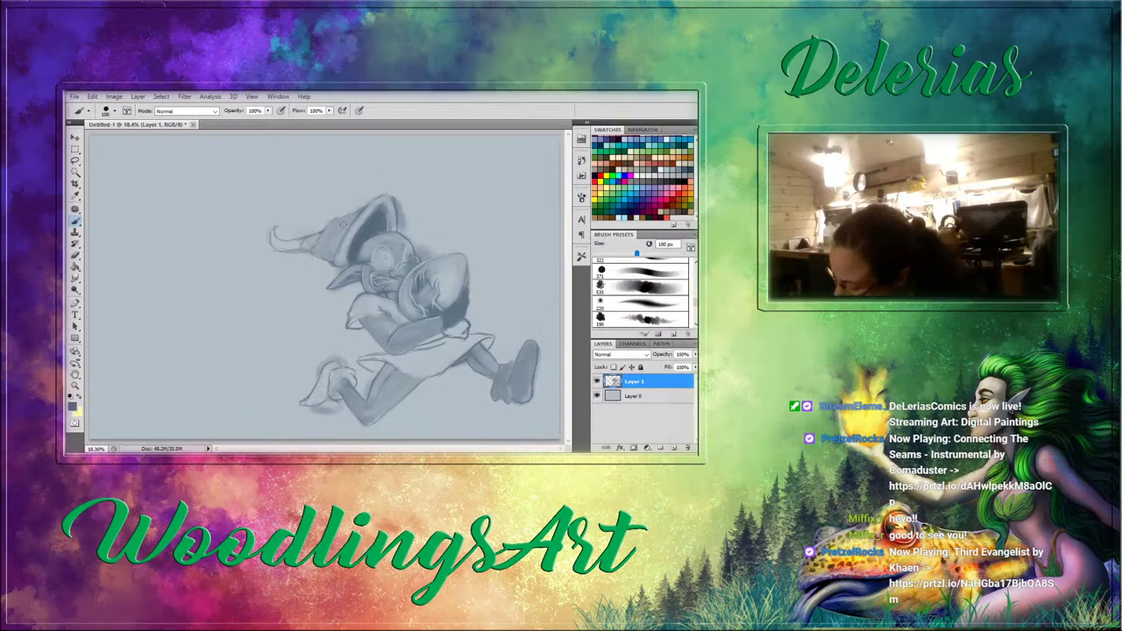
left_click_drag(340, 224, 339, 264)
left_click(370, 213, "alt")
left_click_drag(360, 220, 343, 246)
left_click_drag(357, 226, 330, 248)
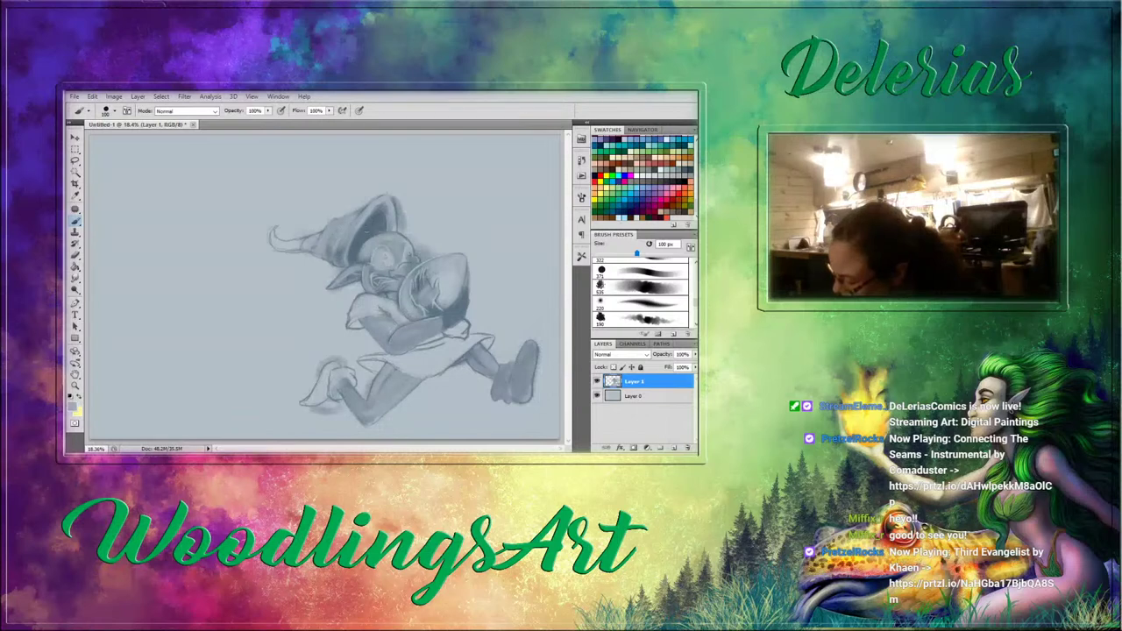
Fill the hat's curled tip with a darker sampled tone and add shaded folds along the cone.
left_click(365, 229, "alt")
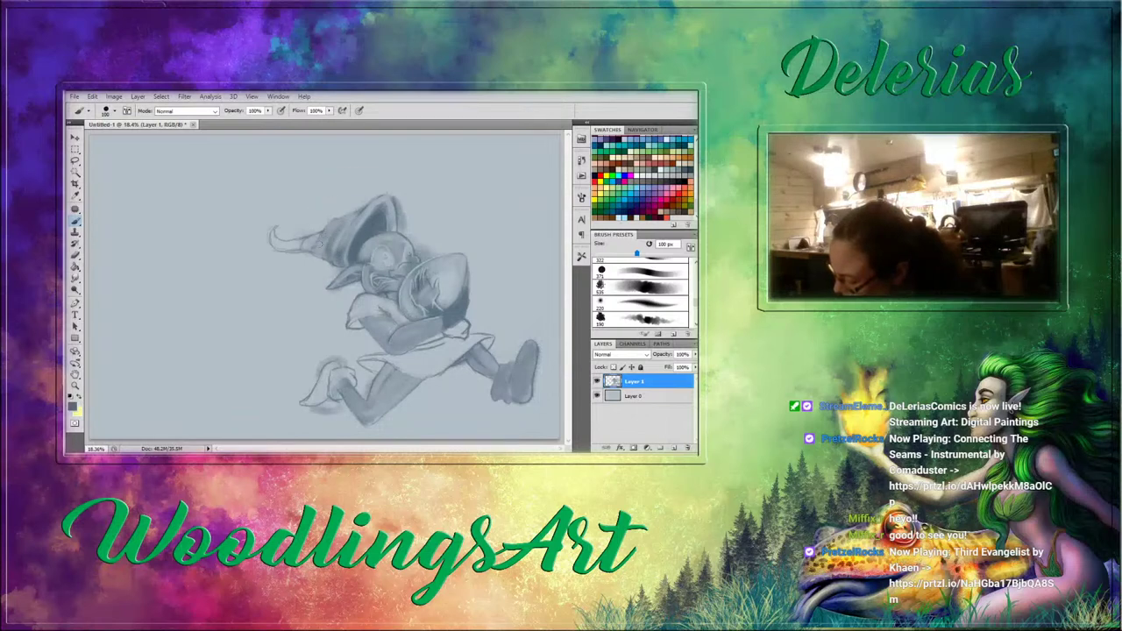
mouse_move(319, 236)
left_mouse_down()
mouse_move(325, 257)
mouse_move(279, 246)
mouse_move(299, 245)
left_mouse_up()
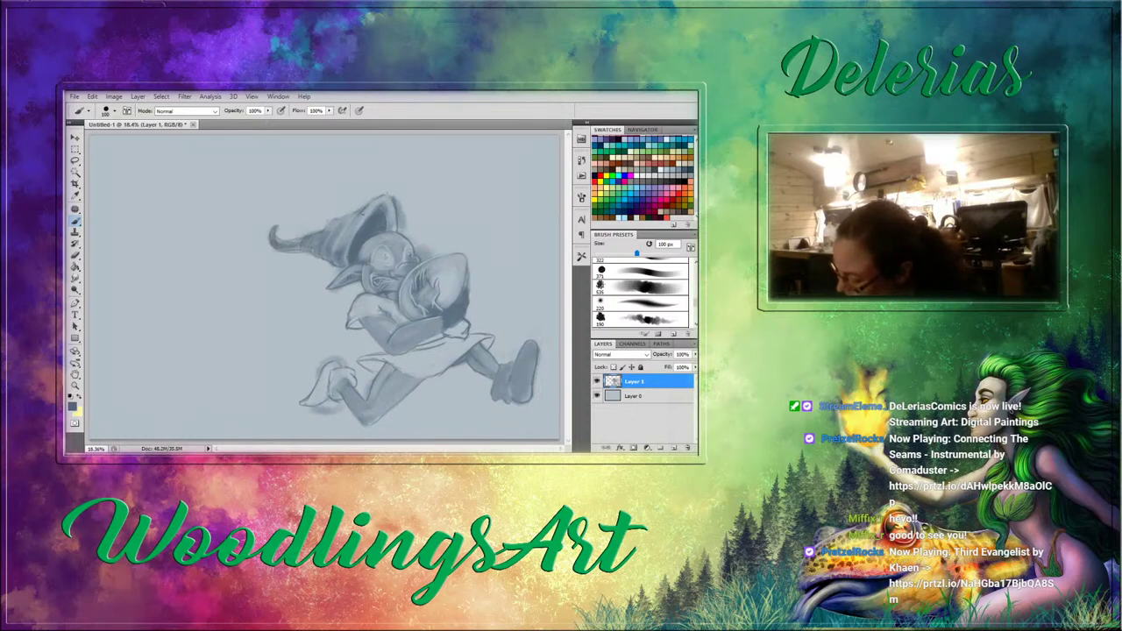
left_click_drag(362, 219, 335, 249)
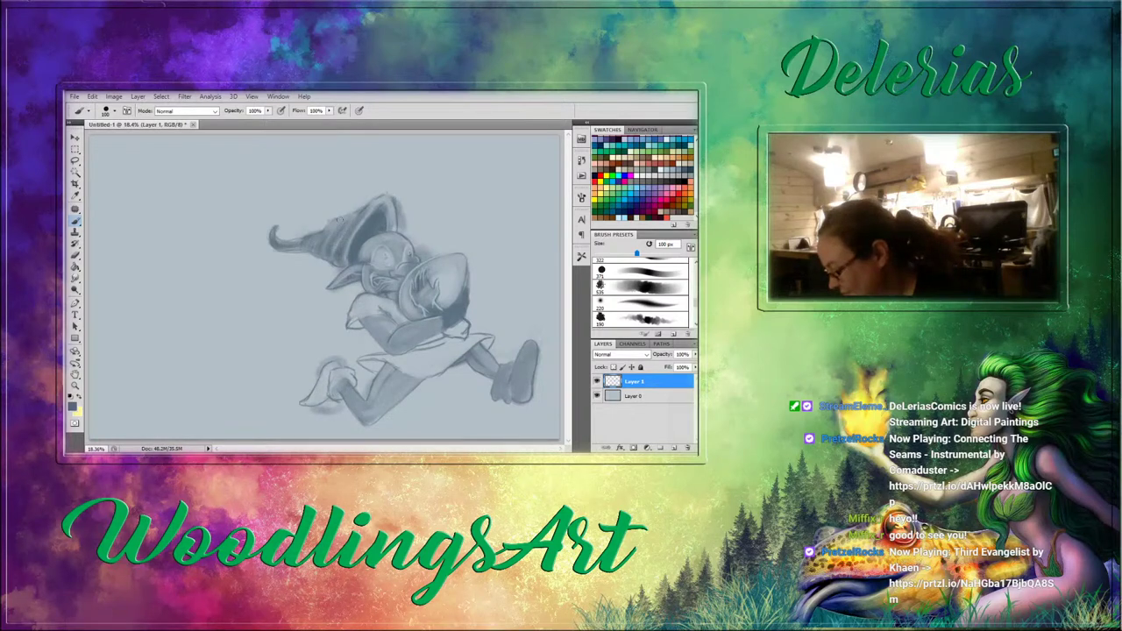
Darken the top of the hat brim and trim the hat's upper outline with the sampled background tone.
mouse_move(389, 199)
left_mouse_down()
mouse_move(392, 229)
mouse_move(402, 221)
left_mouse_up()
left_click(416, 198, "alt")
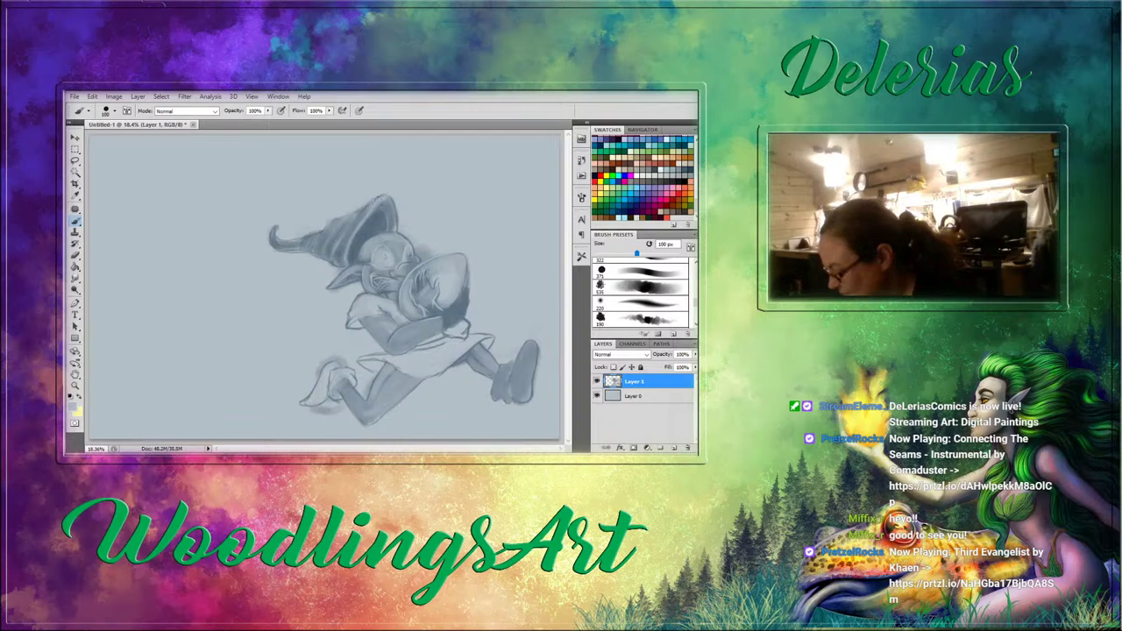
mouse_move(378, 199)
left_mouse_down()
mouse_move(340, 250)
mouse_move(315, 231)
mouse_move(313, 240)
left_mouse_up()
left_click(330, 241, "alt")
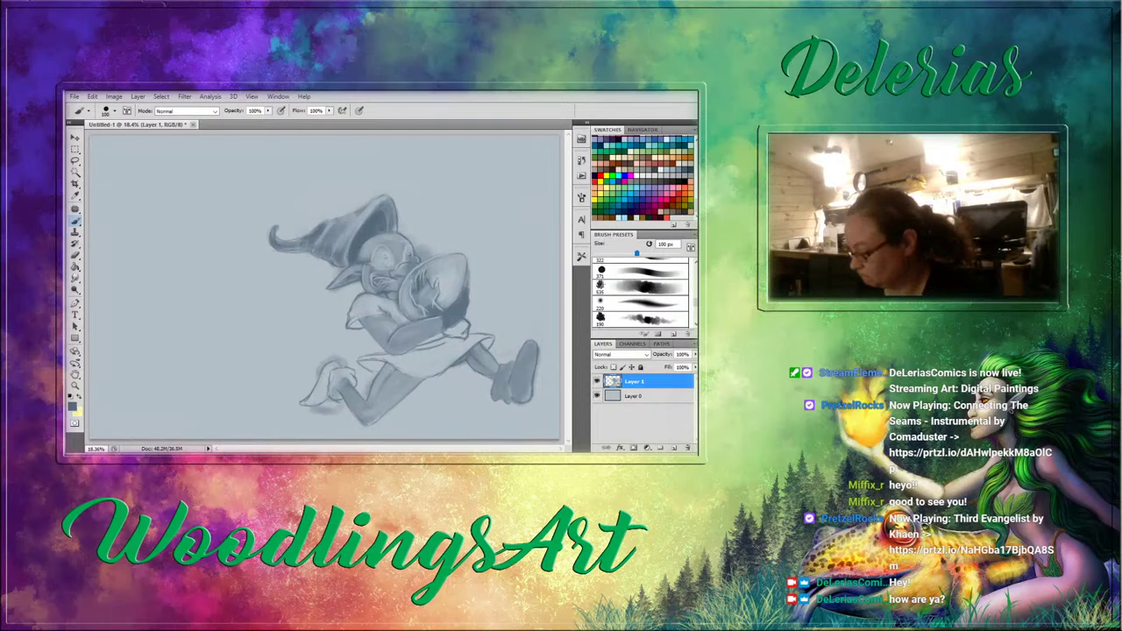
Smooth the hat's folds with sampled tones and trim the curled tip with the background tone.
left_click(354, 226, "alt")
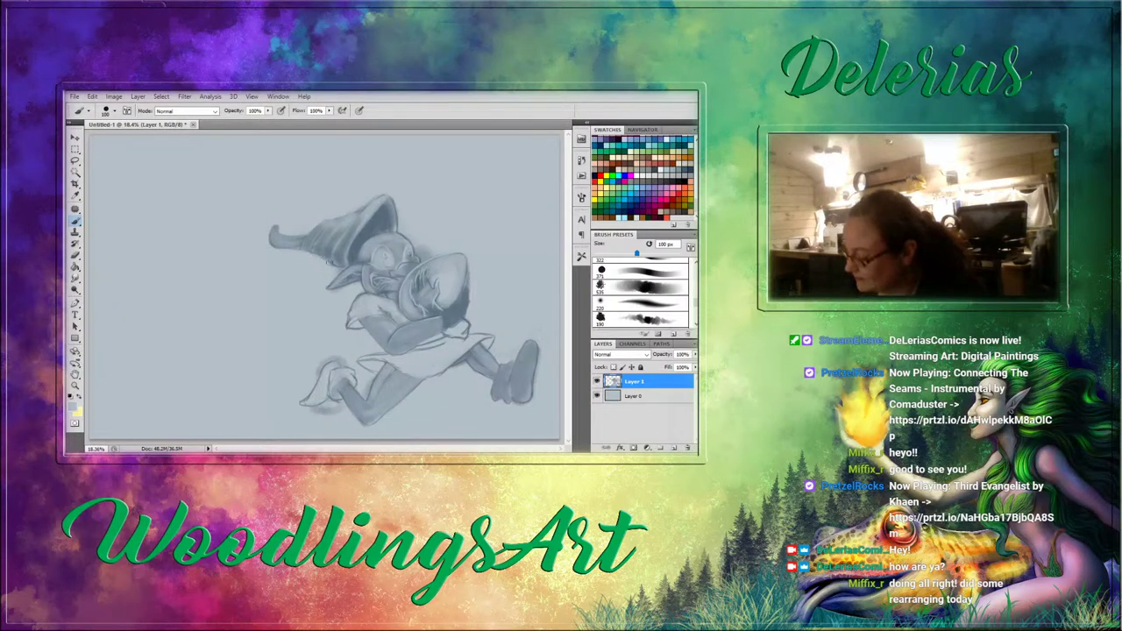
left_click(304, 236, "alt")
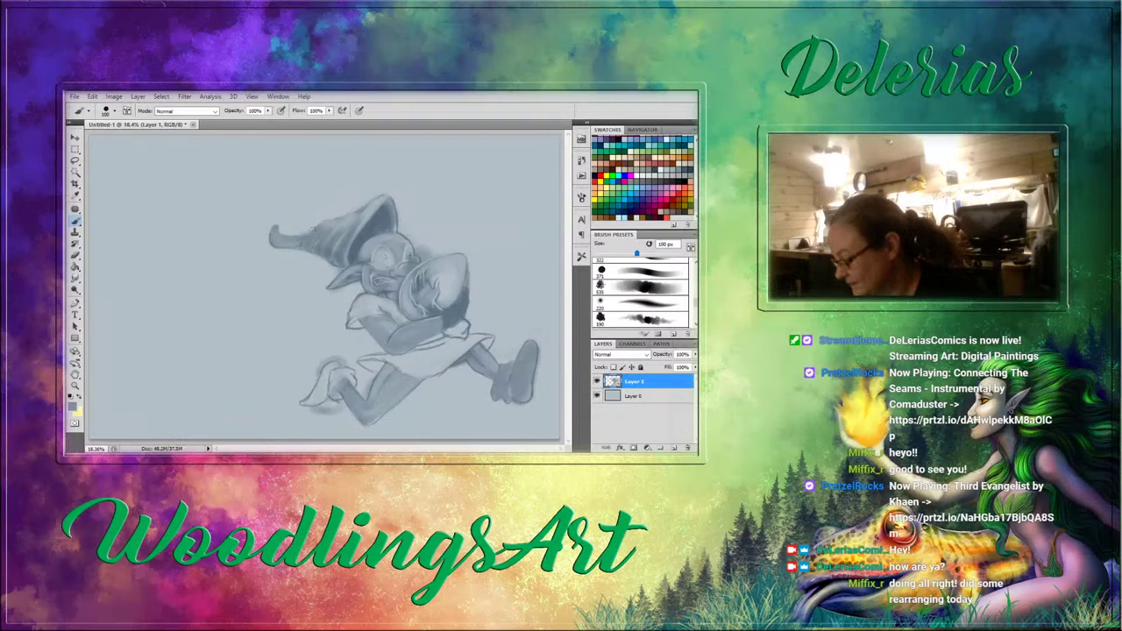
mouse_move(307, 232)
left_mouse_down()
mouse_move(300, 245)
mouse_move(317, 233)
mouse_move(305, 237)
left_mouse_up()
left_click(349, 223, "alt")
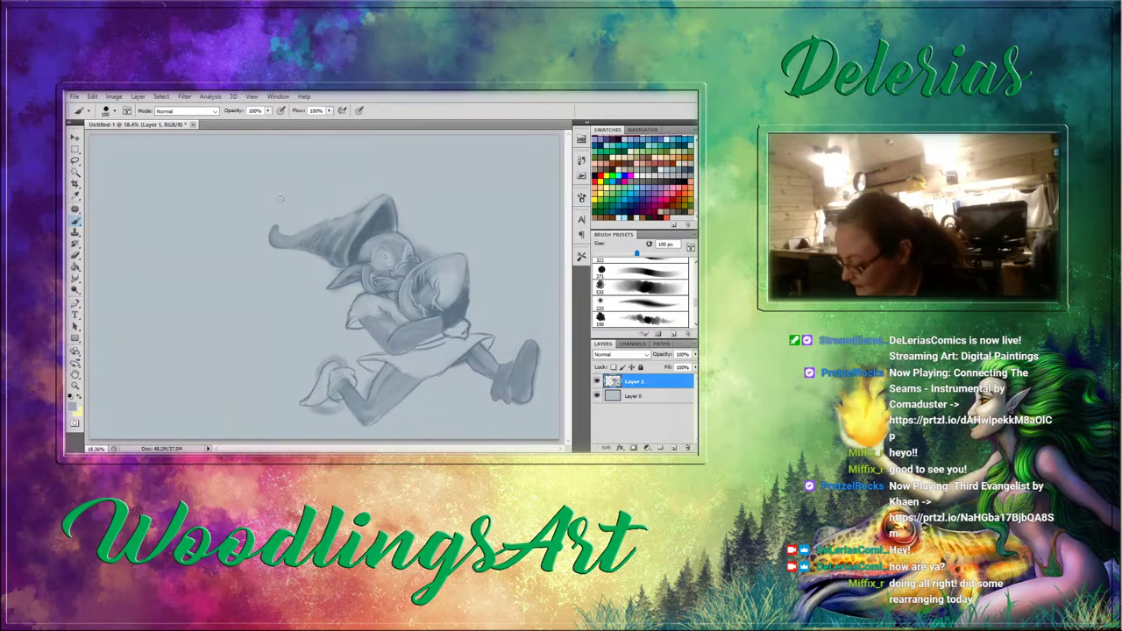
left_click_drag(282, 220, 274, 237)
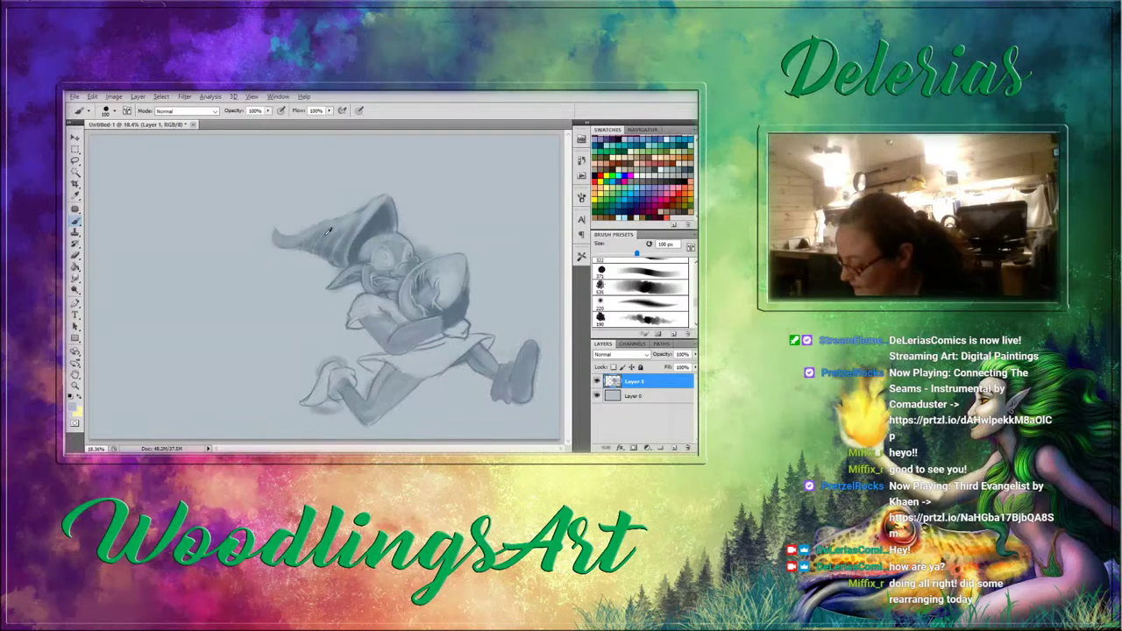
Deepen the shading along the hat's tip with a dark tone sampled from inside the brim.
left_click(364, 229, "alt")
mouse_move(312, 234)
left_mouse_down()
mouse_move(300, 241)
mouse_move(323, 246)
left_mouse_up()
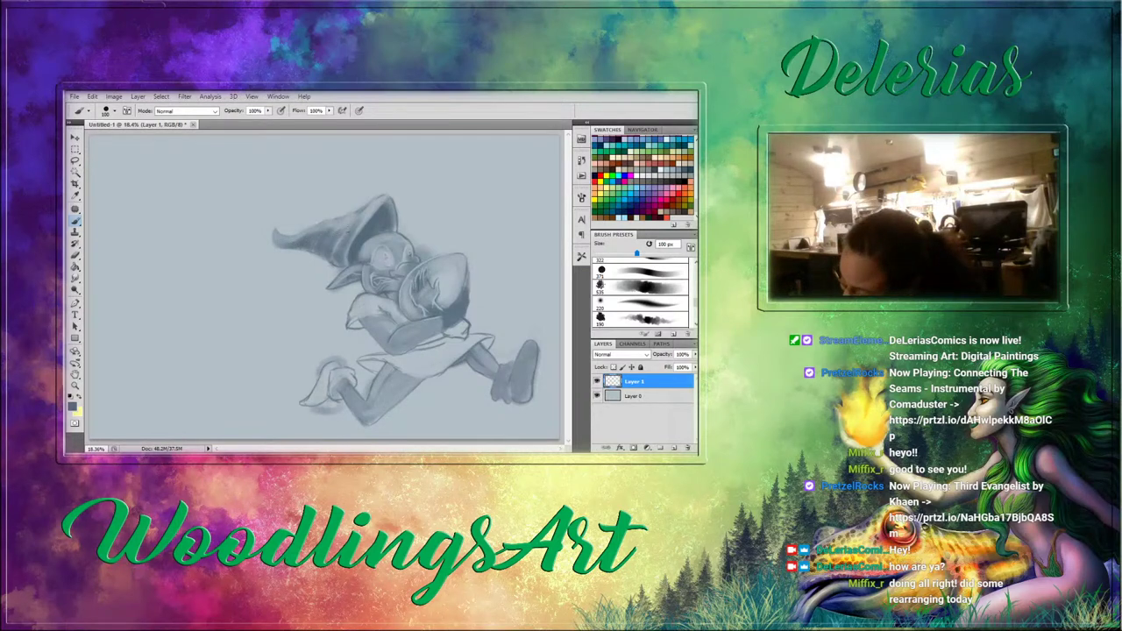
key("ctrl+z")
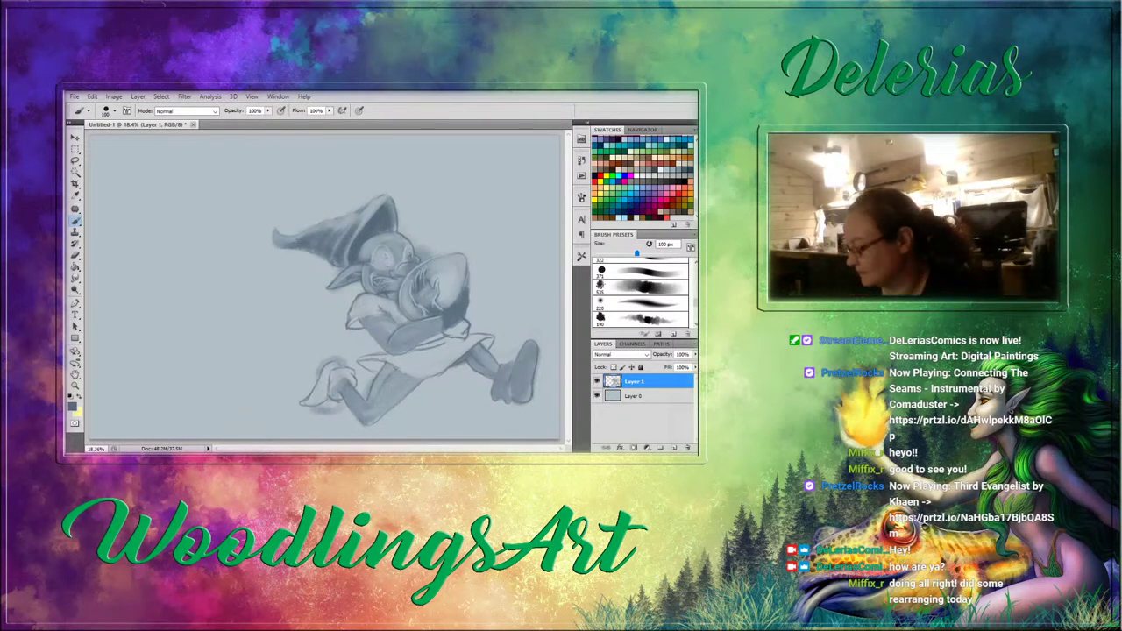
left_click_drag(275, 234, 300, 239)
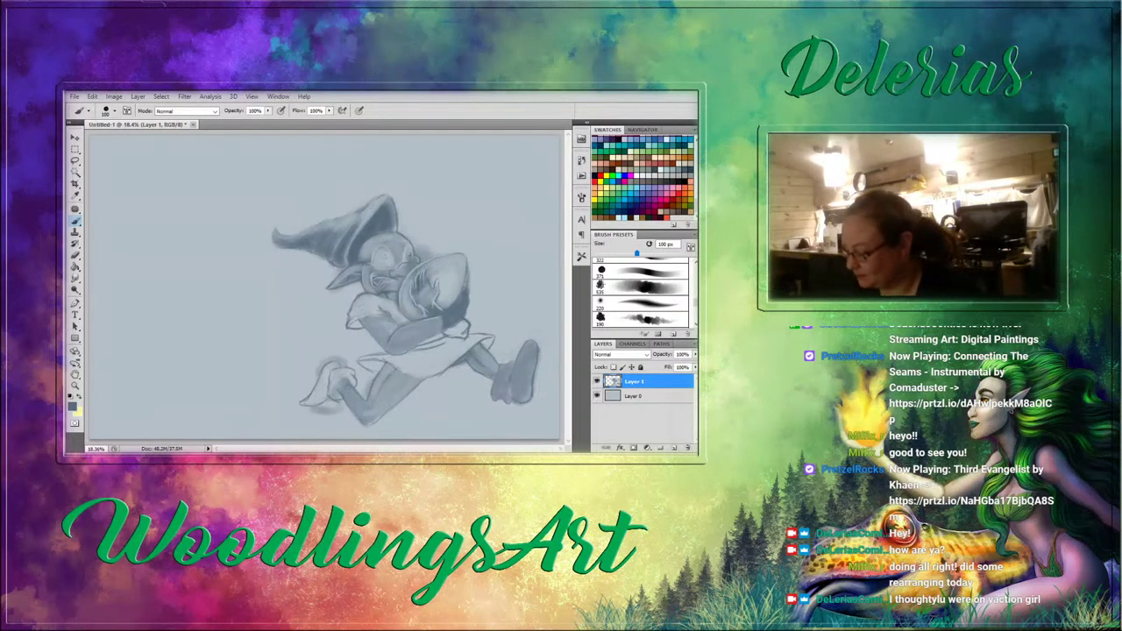
Refine the hat and ear tones with sampled colors and darken the hand beneath the round object.
left_click(372, 209, "alt")
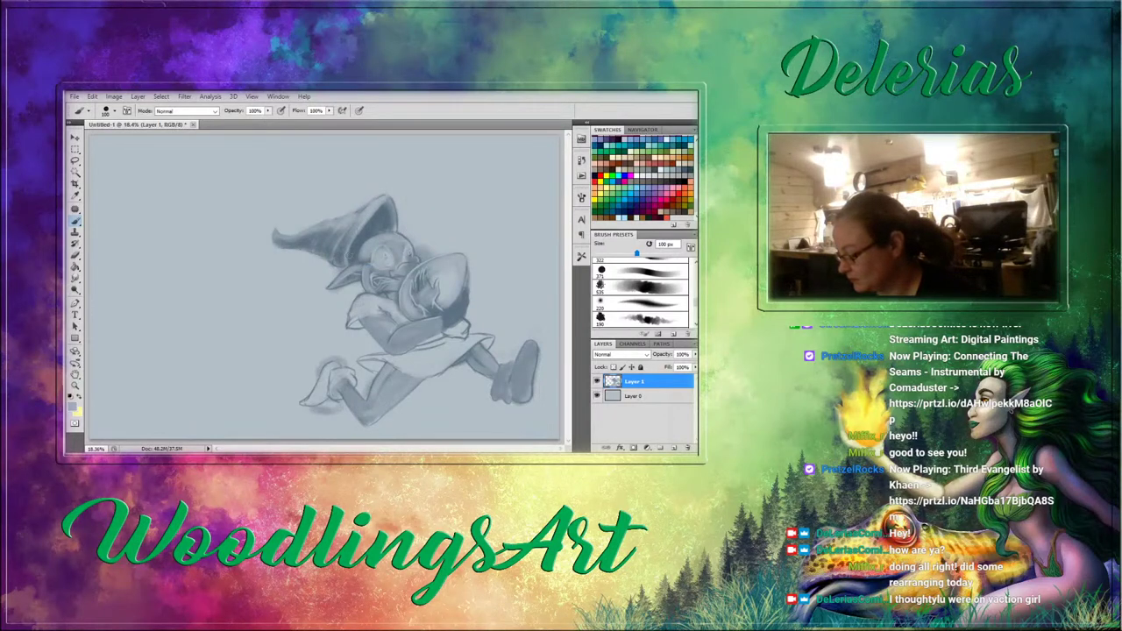
left_click(353, 267, "alt")
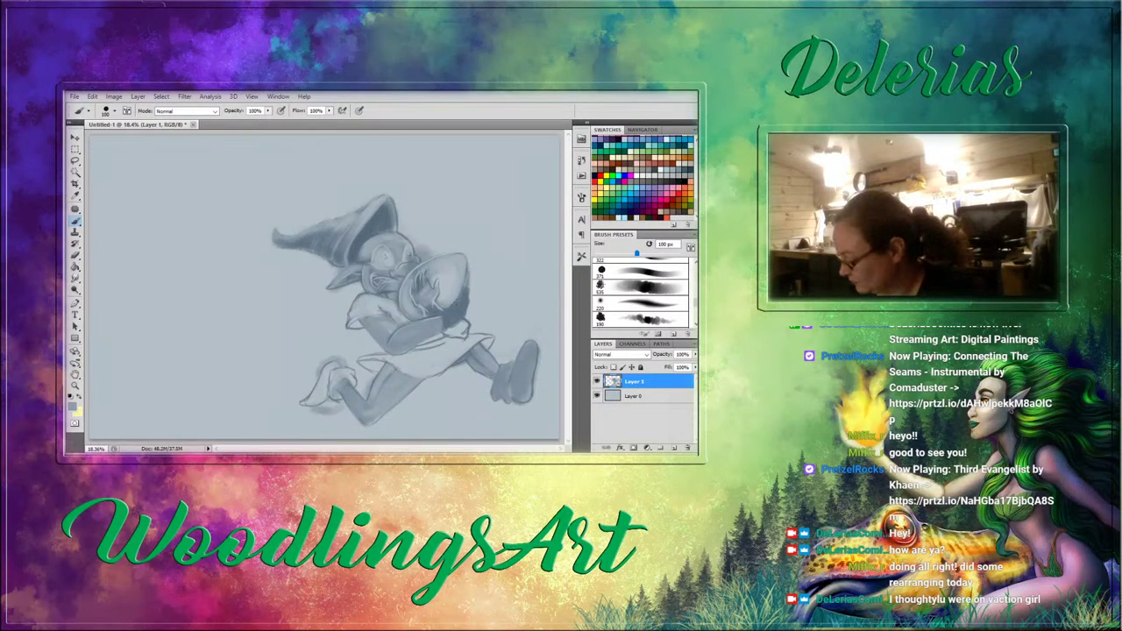
left_click(453, 308, "alt")
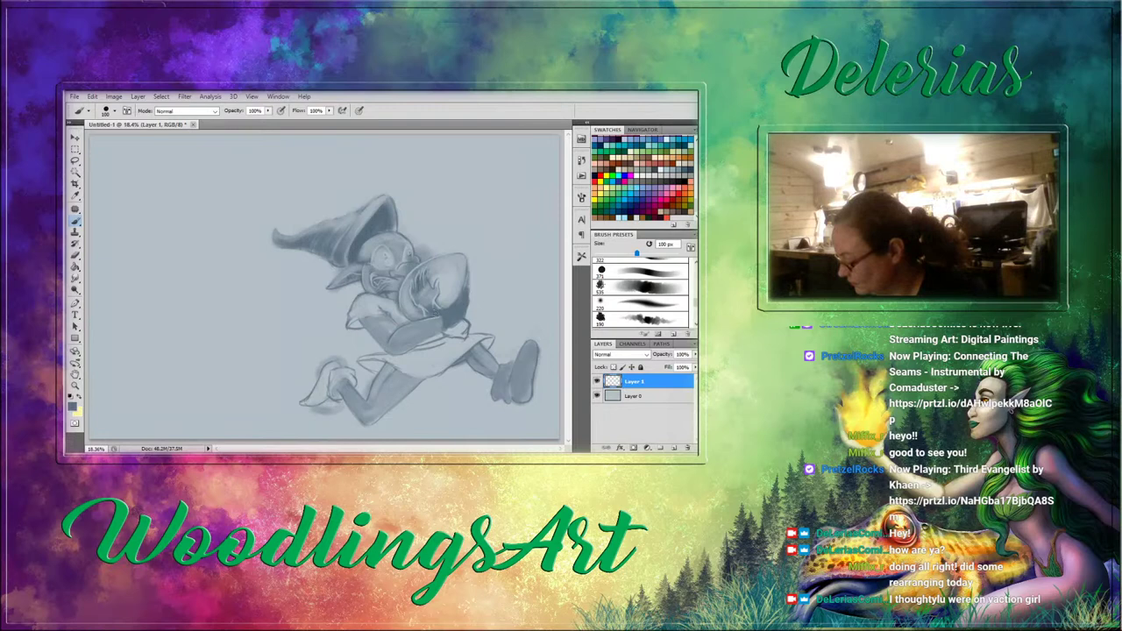
mouse_move(435, 325)
left_mouse_down()
mouse_move(442, 317)
mouse_move(433, 339)
left_mouse_up()
Switch to the 220 px brush preset, reduce it to 45 px, and define the forearm and neckline with sampled tones.
left_click(647, 303)
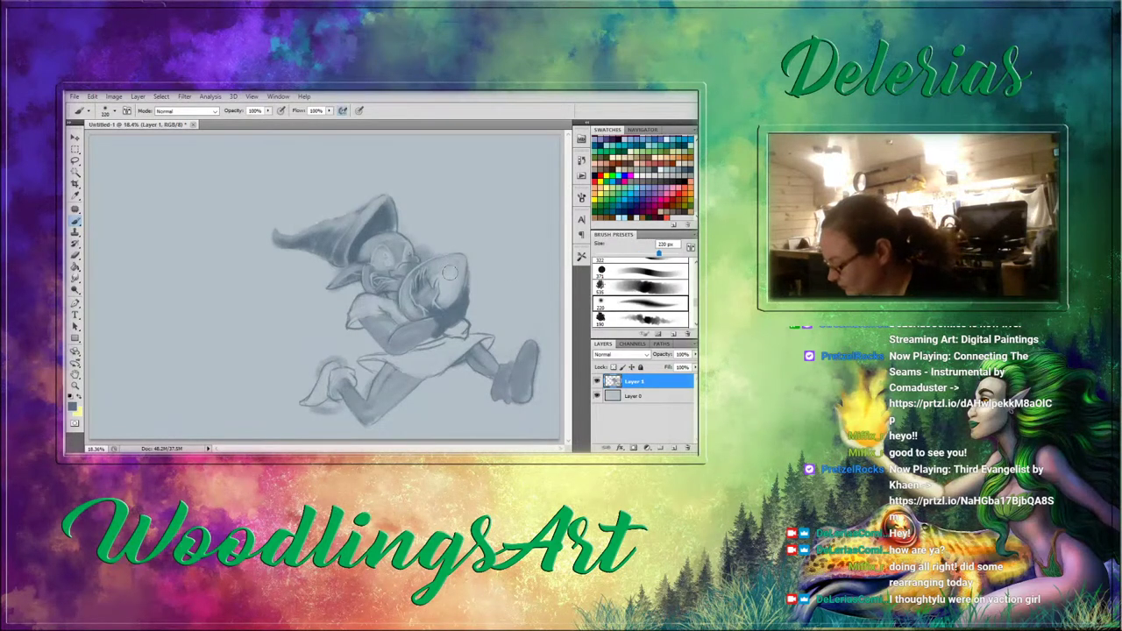
key("bracketleft")
key("bracketleft")
key("bracketleft")
key("bracketleft")
key("bracketleft")
key("bracketleft")
key("bracketleft")
key("bracketleft")
key("bracketleft")
key("bracketleft")
key("bracketleft")
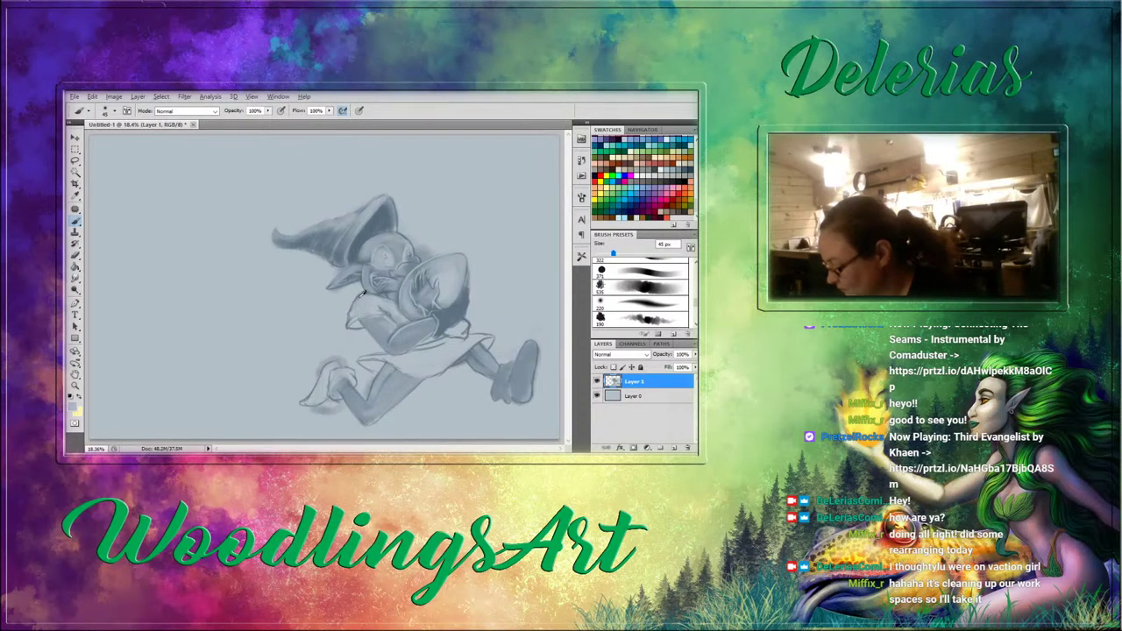
left_click(362, 295, "alt")
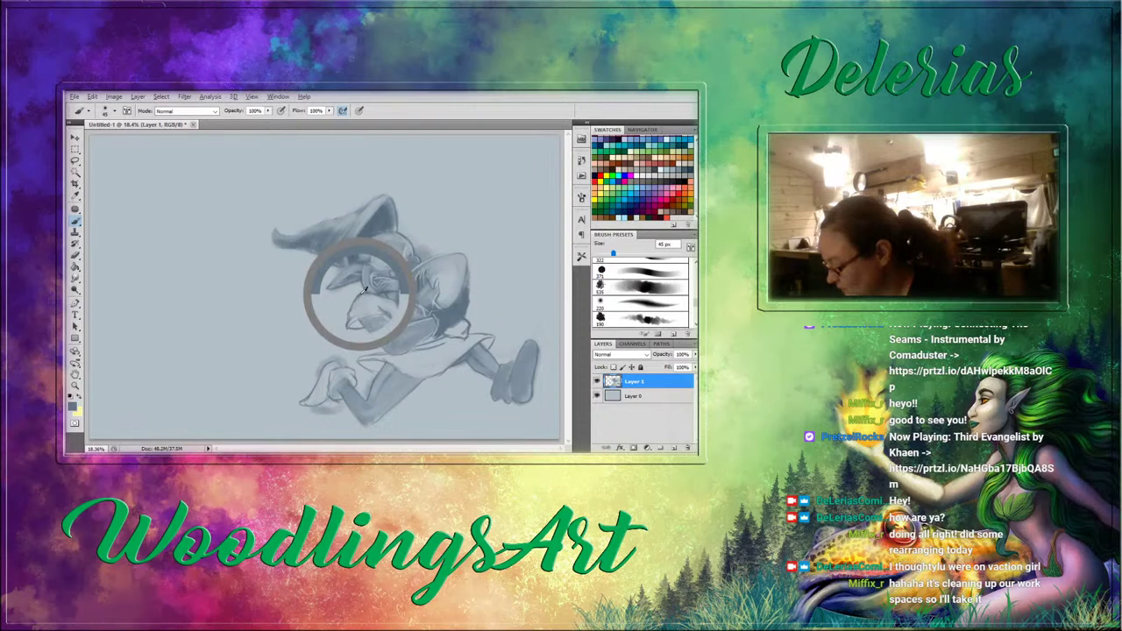
left_click(358, 236, "alt")
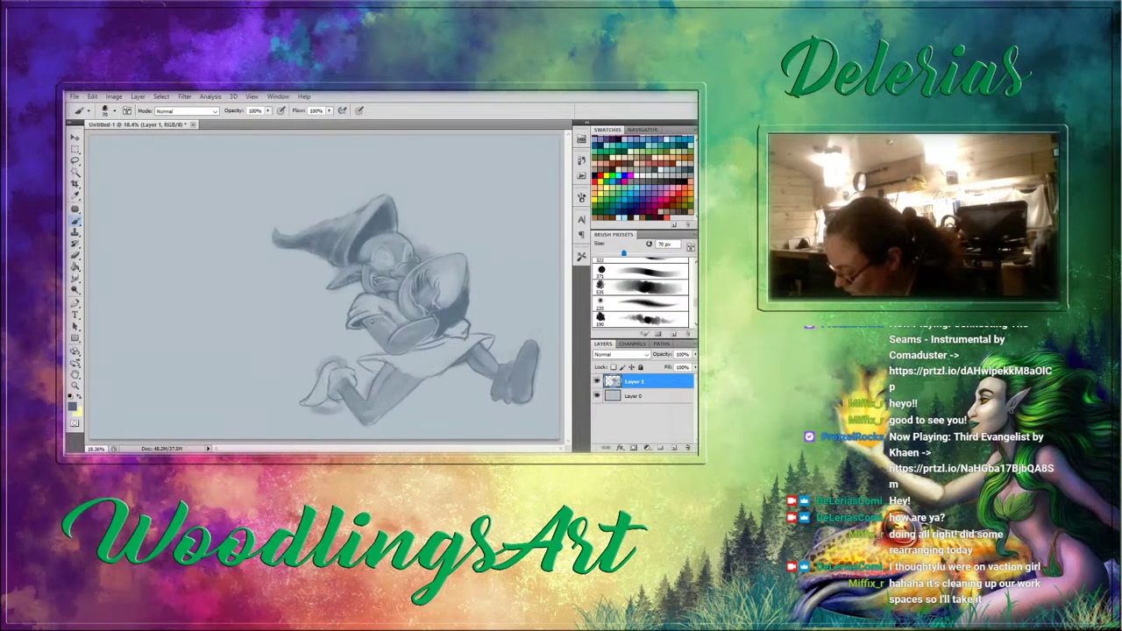
Shade the sleeve opening and blend the bent arm with tones sampled along the forearm.
left_click_drag(365, 316, 379, 325)
left_click(395, 325, "alt")
left_click(403, 322, "alt")
left_click(399, 321, "alt")
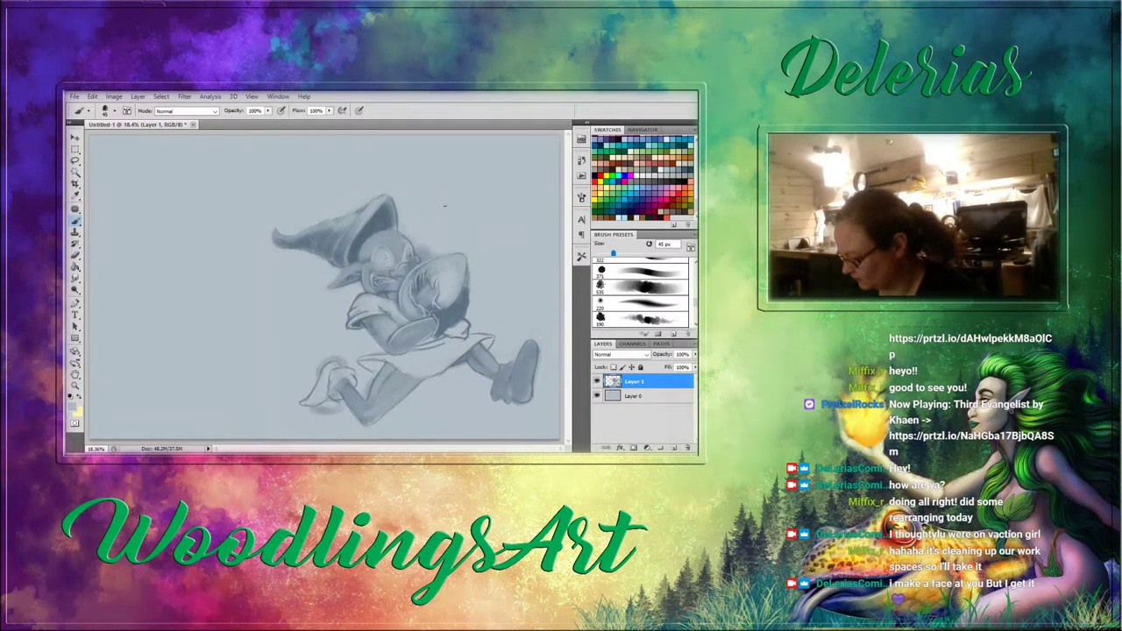
Enlarge the brush to 80 px, clean the edge beside the face, and paint a pale highlight over the round object.
key("bracketright")
key("bracketright")
key("bracketright")
key("bracketright")
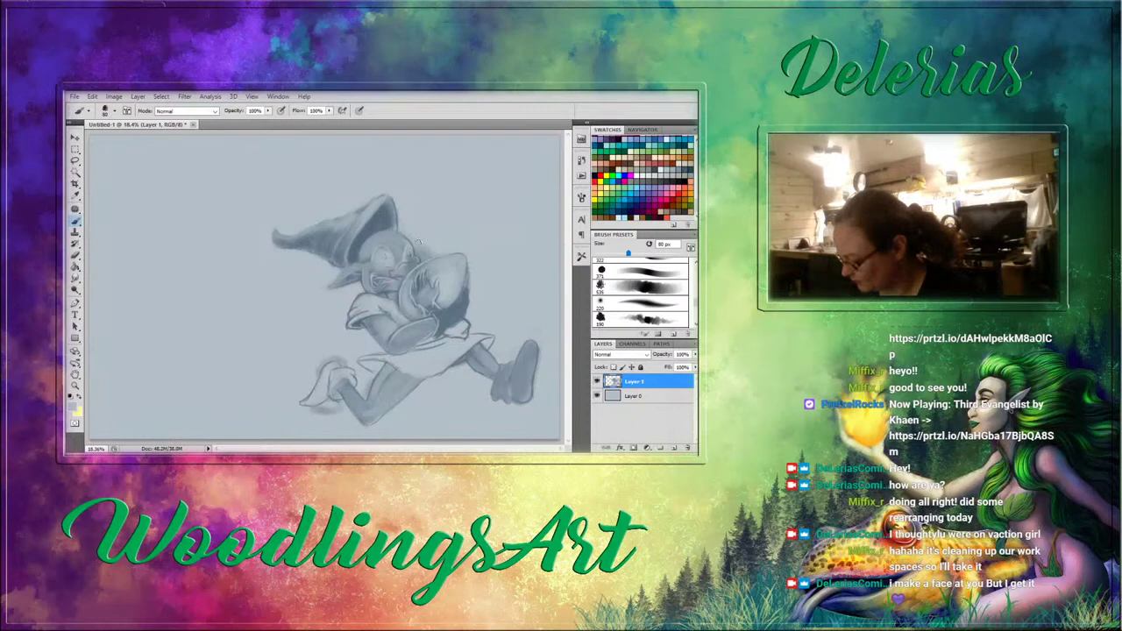
left_click_drag(419, 242, 428, 253)
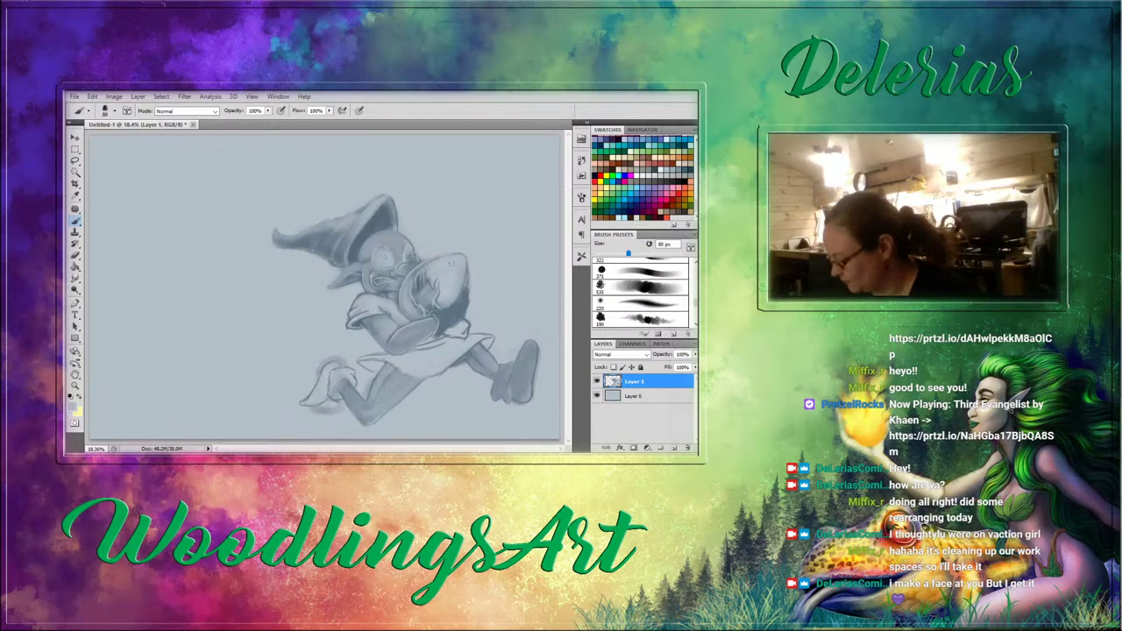
left_click_drag(451, 263, 450, 286)
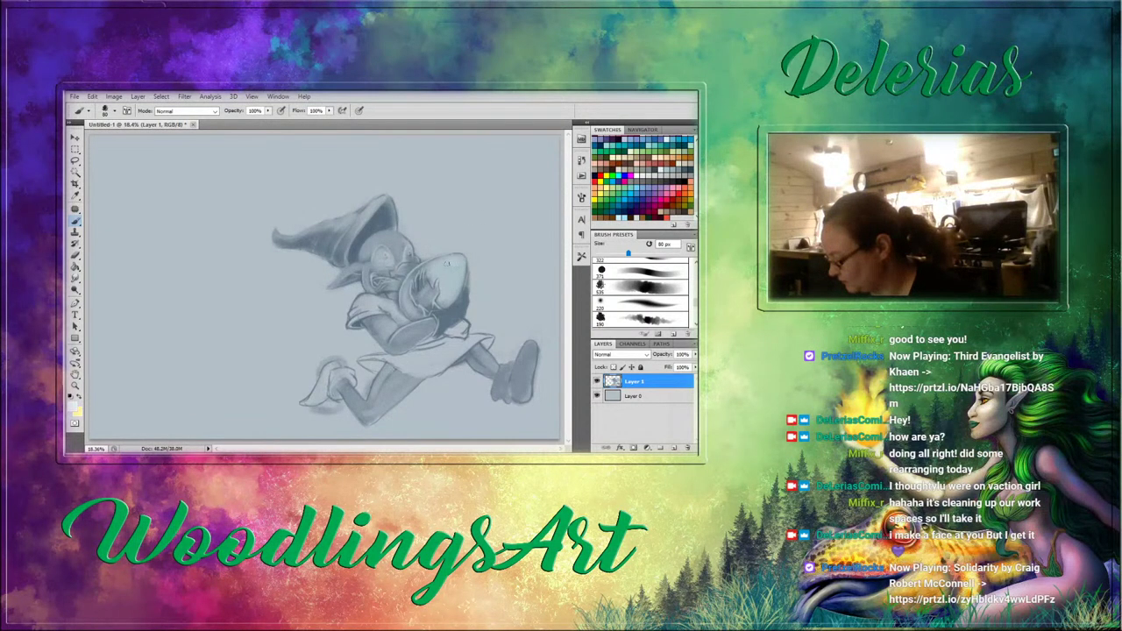
mouse_move(452, 263)
left_mouse_down()
mouse_move(451, 290)
mouse_move(448, 261)
mouse_move(403, 302)
mouse_move(412, 312)
left_mouse_up()
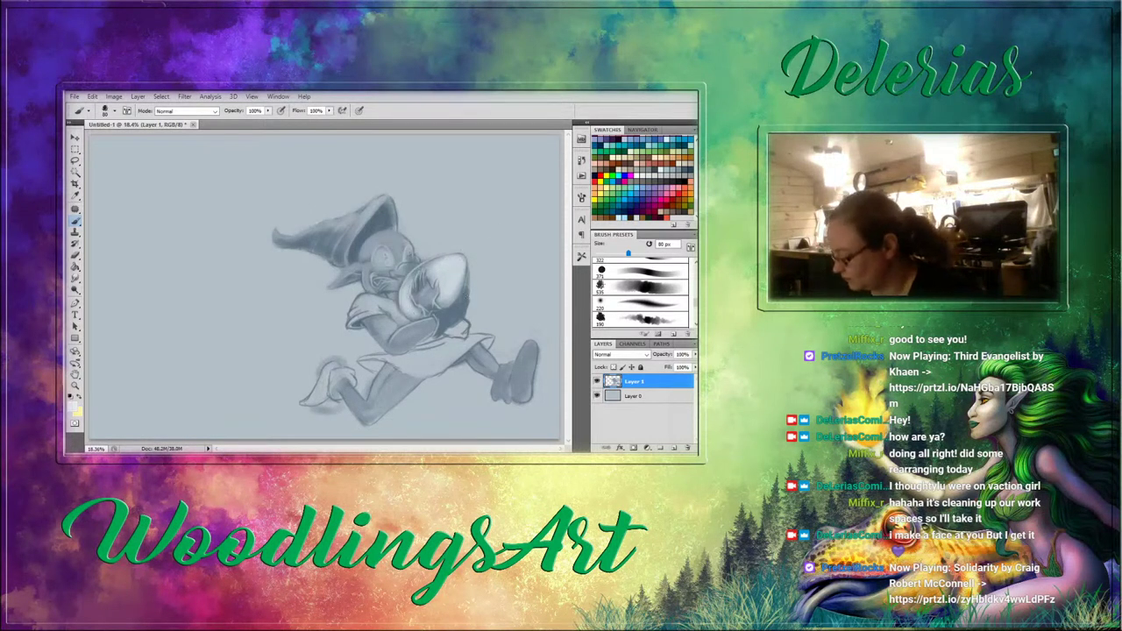
Choose a dark swatch and the 220 px brush preset reduced to 50 px, and line the eyes, brow and gripping fingers.
left_click(647, 303)
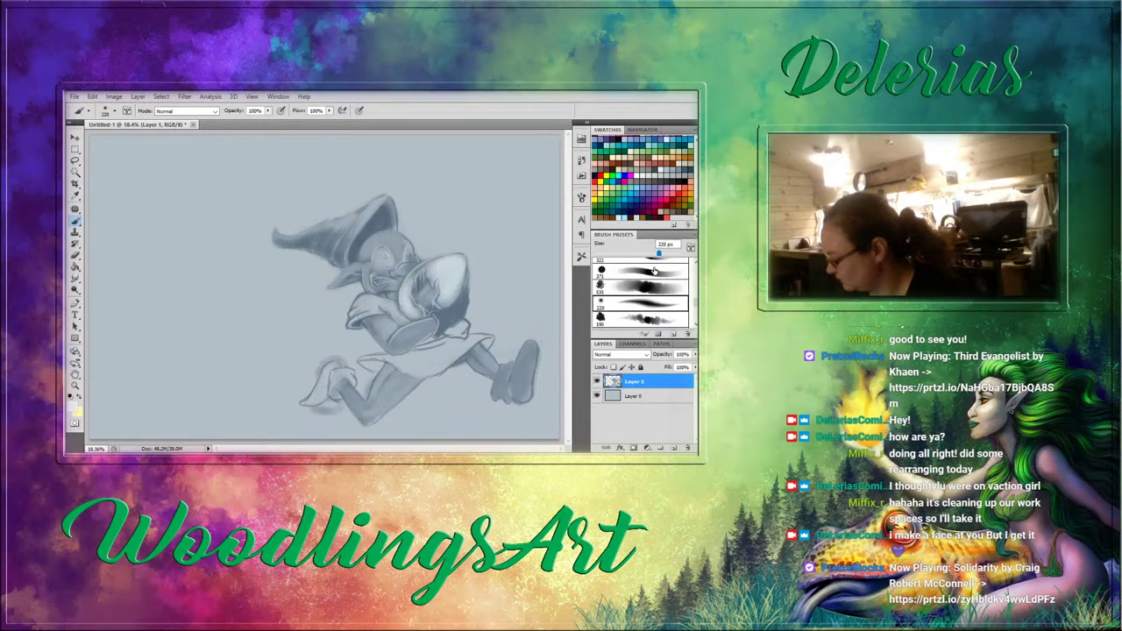
left_click(690, 173)
key("bracketleft")
key("bracketleft")
key("bracketleft")
key("bracketleft")
key("bracketleft")
key("bracketleft")
key("bracketleft")
key("bracketleft")
key("bracketleft")
key("bracketleft")
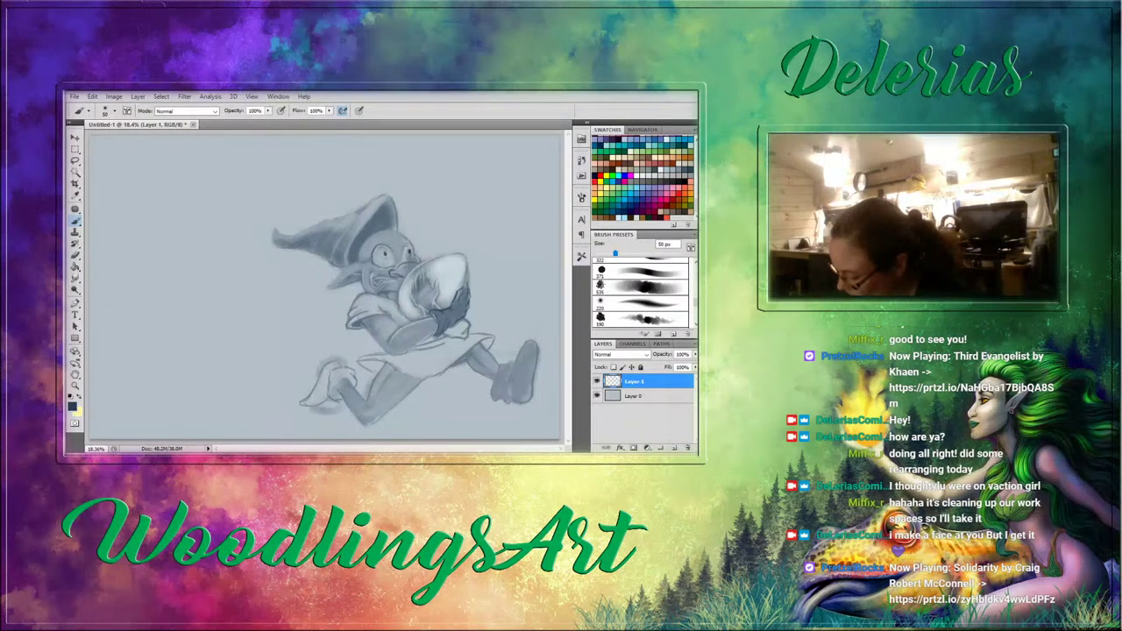
left_click_drag(408, 244, 404, 256)
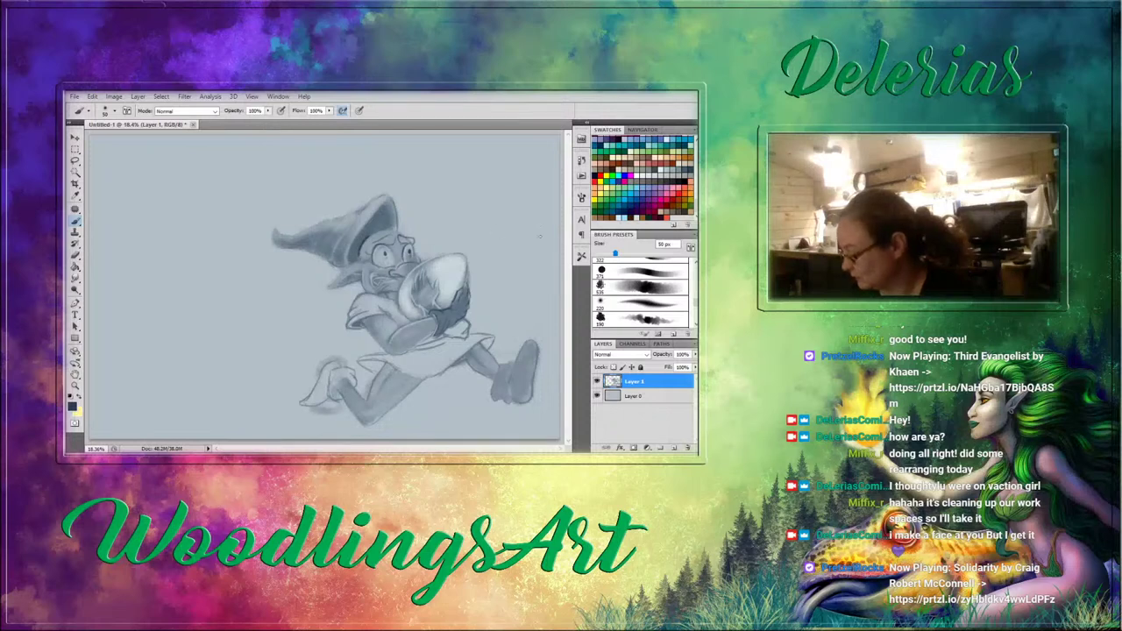
Switch to the large round brush preset and reduce its size to 90 px.
left_click(641, 272)
key("bracketleft")
key("bracketleft")
key("bracketleft")
key("bracketleft")
key("bracketleft")
key("bracketleft")
key("bracketleft")
key("bracketleft")
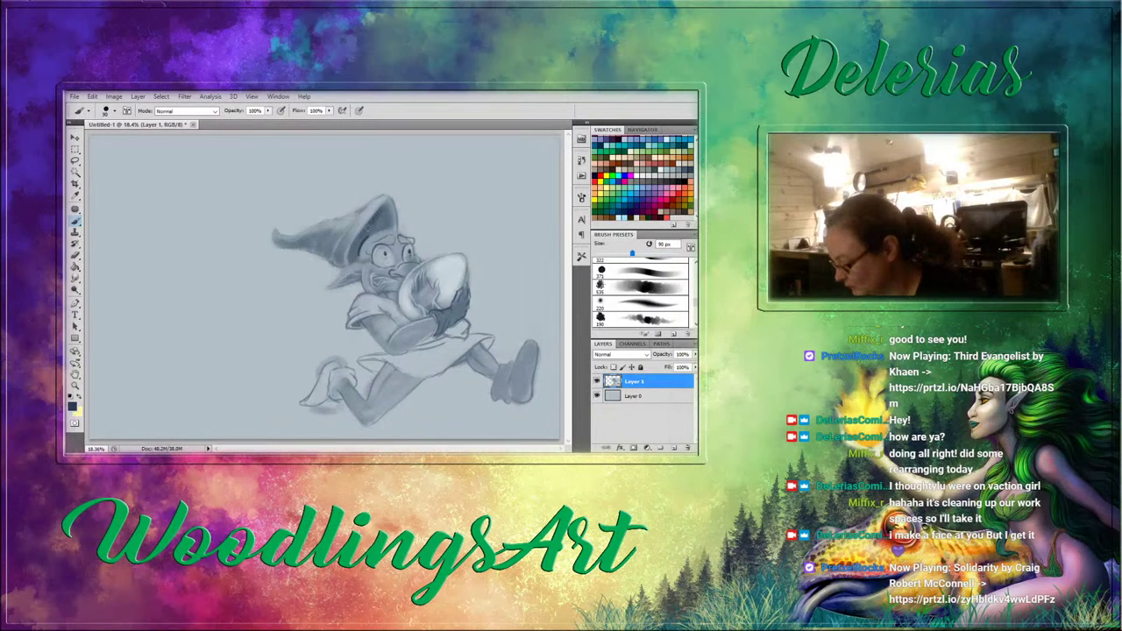
Deepen the shading inside the hat brim, then reduce the brush to 45 px and darken the gripping hand with sampled tones.
mouse_move(372, 227)
left_mouse_down()
mouse_move(352, 256)
mouse_move(386, 209)
mouse_move(362, 253)
mouse_move(372, 239)
left_mouse_up()
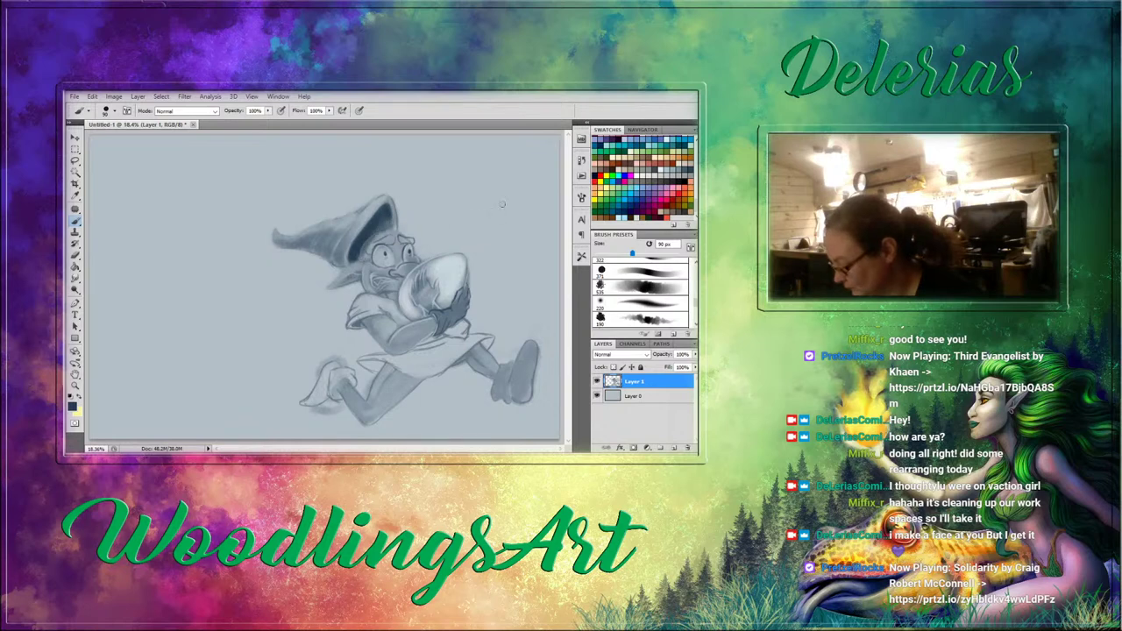
left_click(379, 246, "alt")
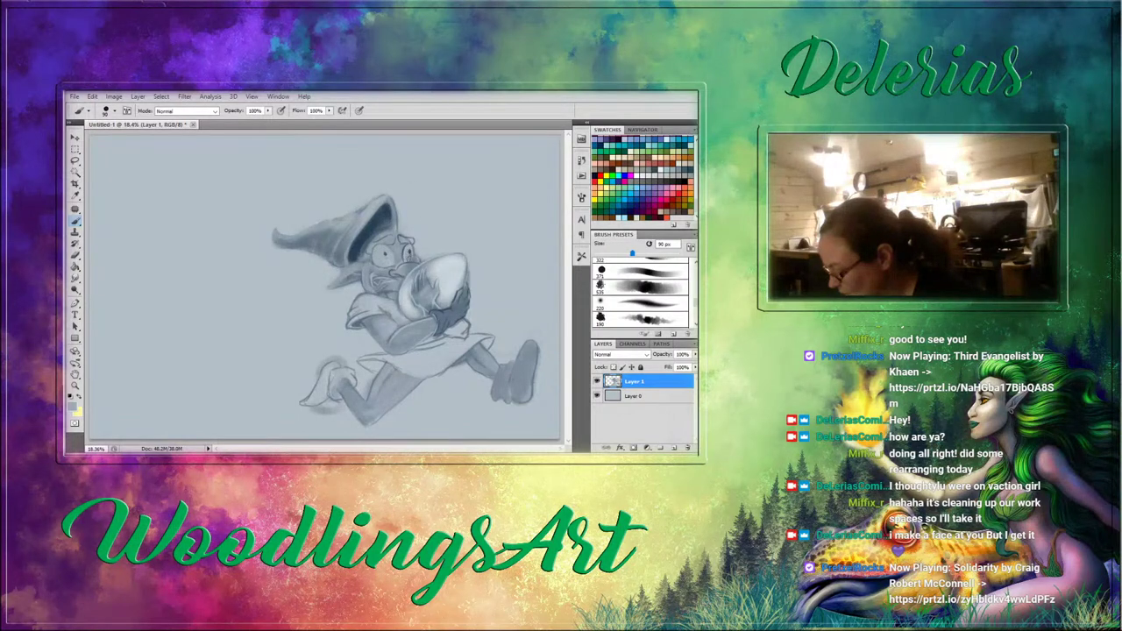
key("bracketleft")
key("bracketleft")
key("bracketleft")
key("bracketleft")
key("bracketleft")
left_click(461, 289, "alt")
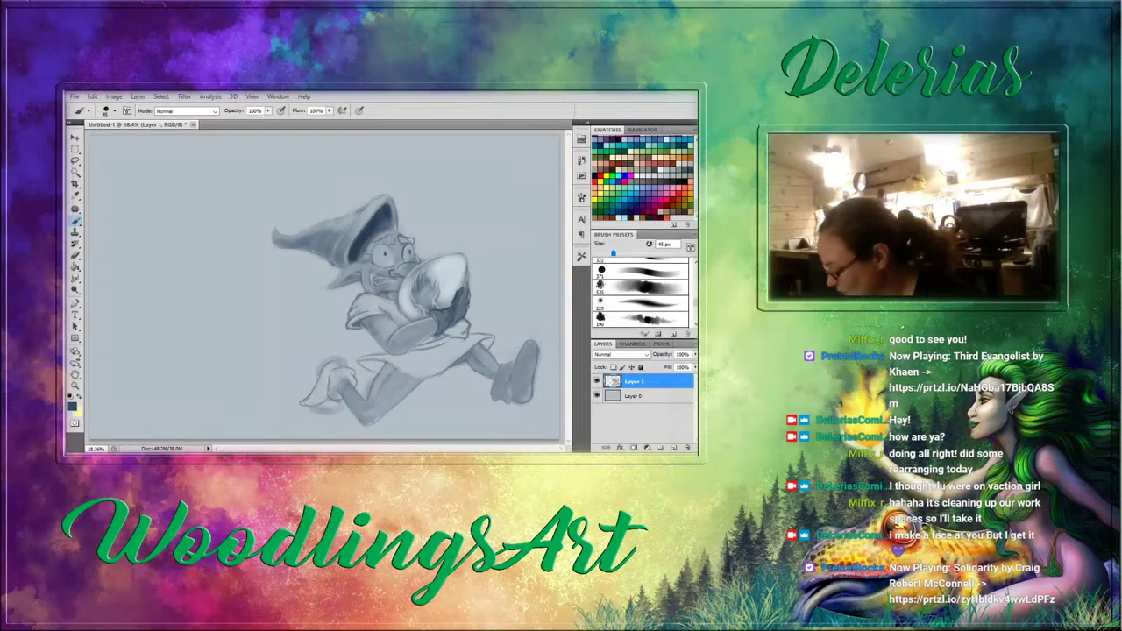
left_click_drag(442, 316, 442, 329)
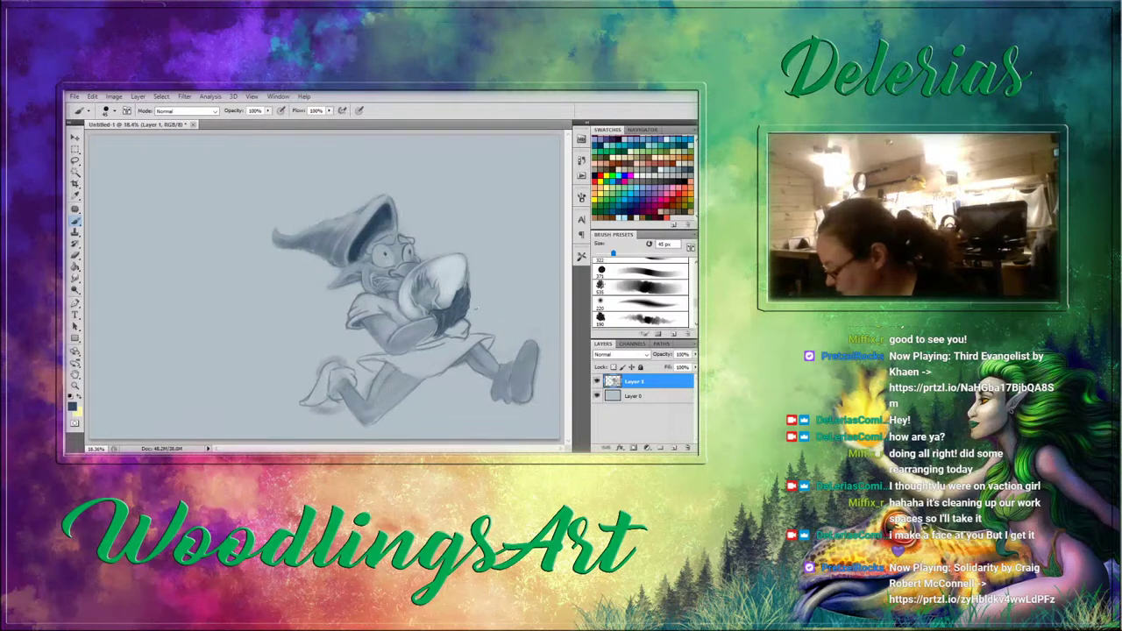
Enlarge the brush to 100 px and fill the lower hand and the shoulder with mid tones sampled from the figure.
left_click(386, 324, "alt")
key("]")
key("]")
key("]")
key("]")
key("]")
key("]")
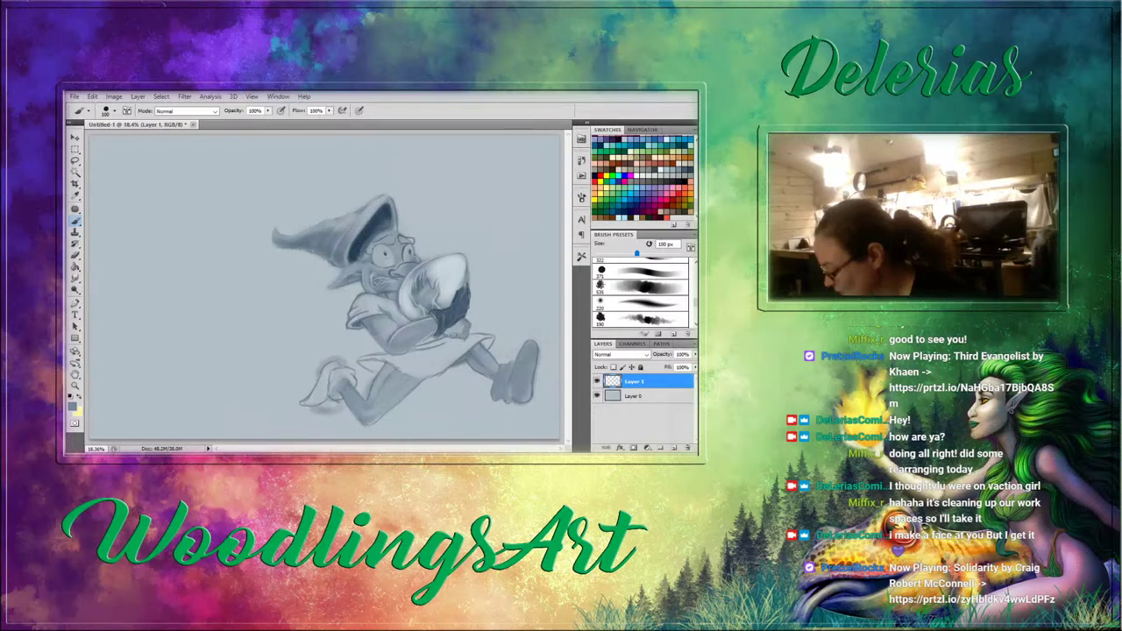
left_click_drag(453, 334, 444, 339)
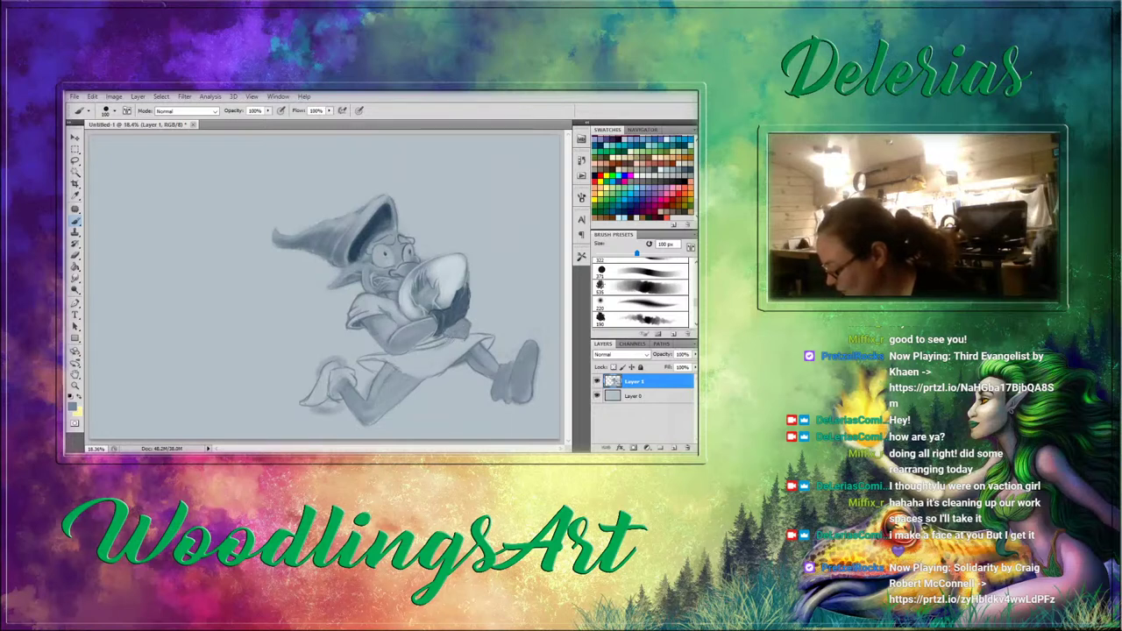
left_click(361, 295, "alt")
mouse_move(363, 299)
left_mouse_down()
mouse_move(355, 312)
mouse_move(388, 296)
mouse_move(409, 311)
mouse_move(367, 296)
left_mouse_up()
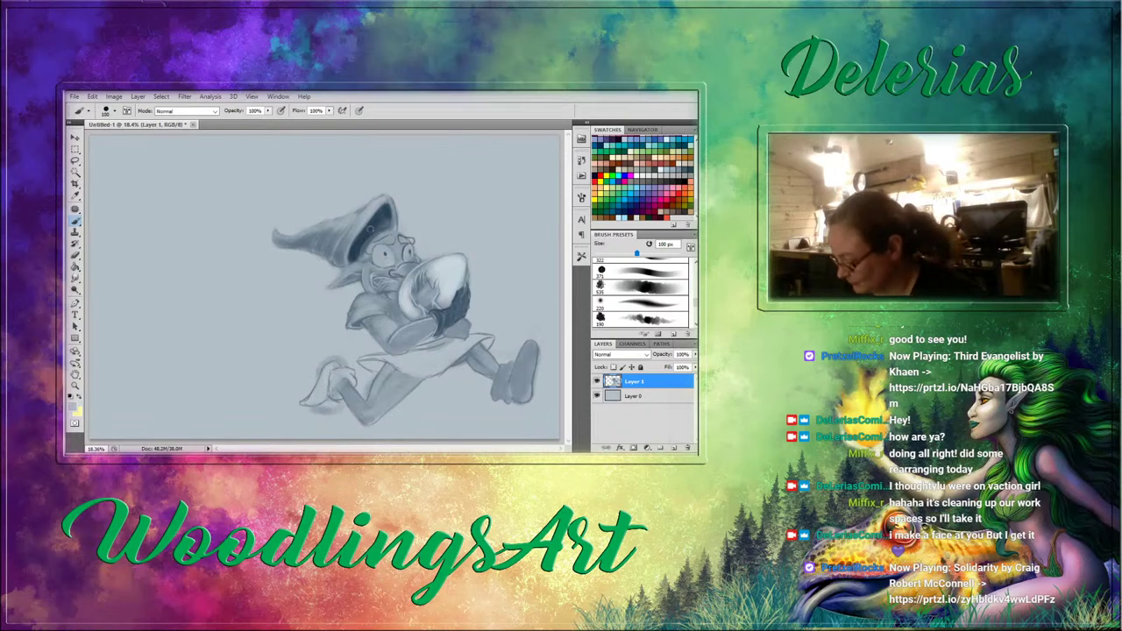
Block in the trailing shoe with a dark tone sampled from the hat, and soften it with a sampled mid tone.
left_click(377, 218, "alt")
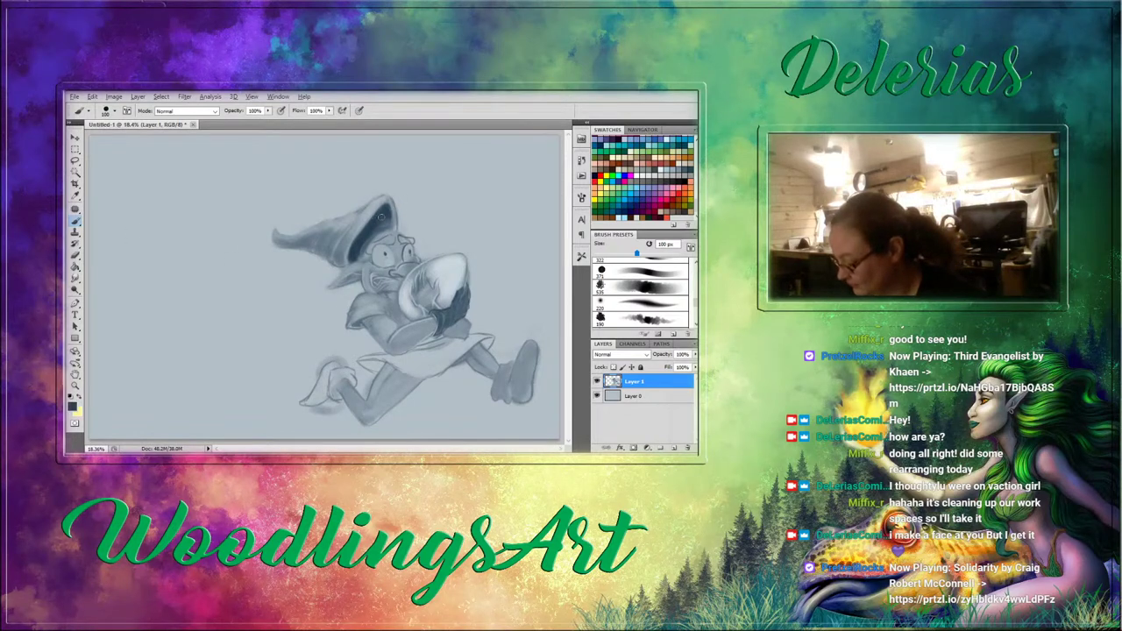
mouse_move(341, 361)
left_mouse_down()
mouse_move(309, 403)
mouse_move(348, 375)
mouse_move(339, 370)
mouse_move(354, 388)
mouse_move(309, 405)
left_mouse_up()
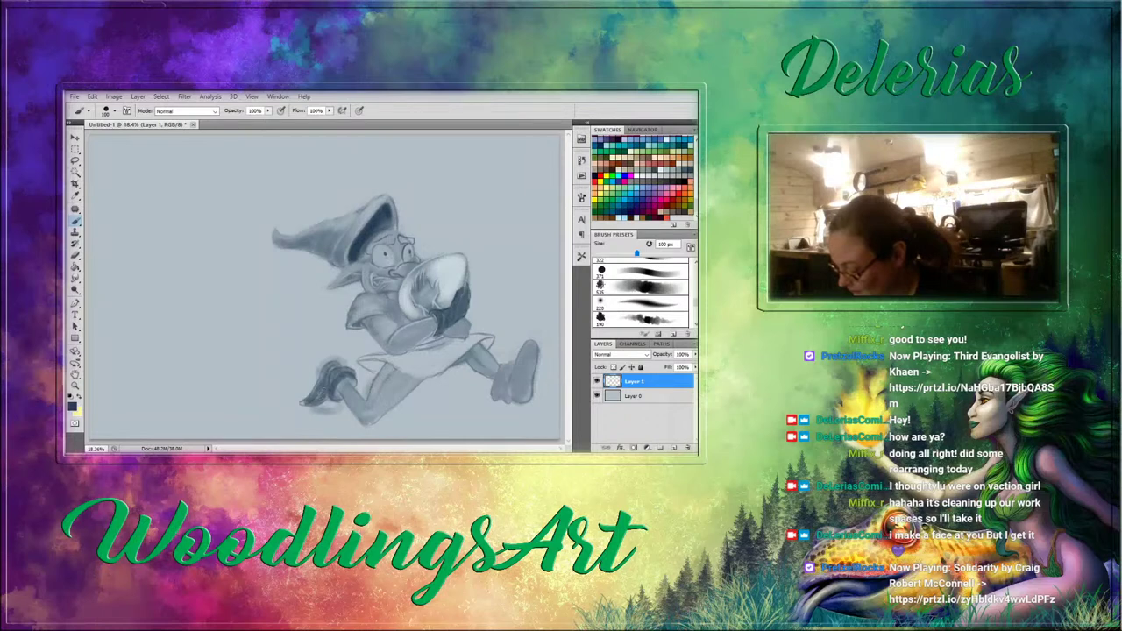
left_click(337, 348, "alt")
mouse_move(337, 359)
left_mouse_down()
mouse_move(308, 403)
mouse_move(338, 374)
mouse_move(333, 397)
mouse_move(339, 383)
mouse_move(300, 403)
mouse_move(328, 368)
mouse_move(313, 398)
left_mouse_up()
left_click(332, 364, "alt")
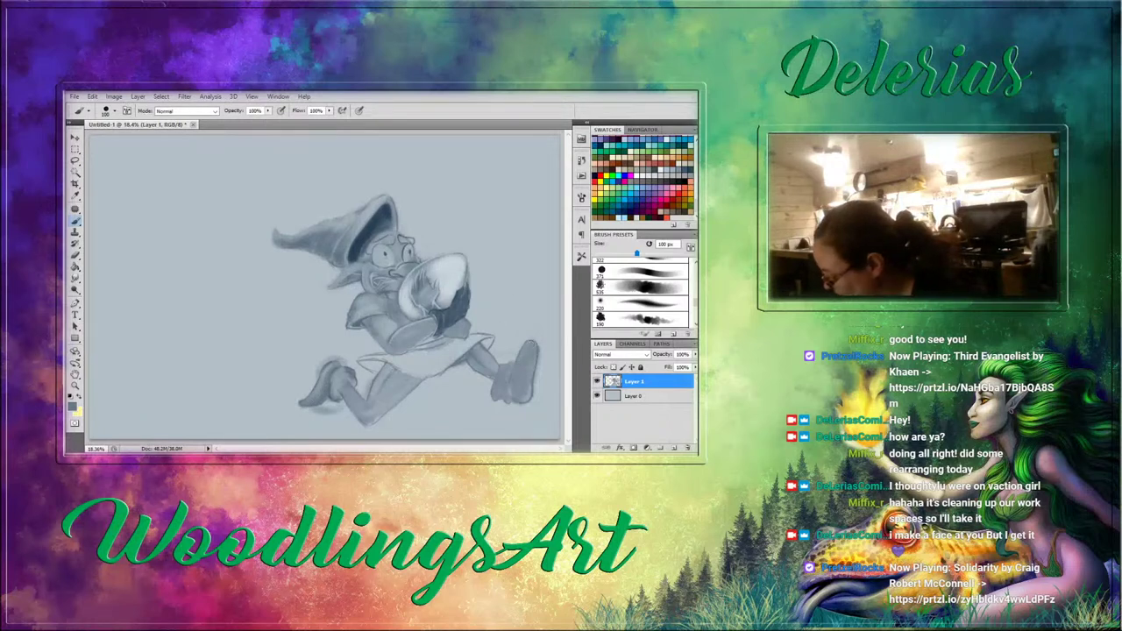
Paint mid-tone shading over the leading shoe, the front shin and the thigh of the trailing leg.
mouse_move(534, 339)
left_mouse_down()
mouse_move(528, 400)
mouse_move(504, 390)
mouse_move(493, 399)
left_mouse_up()
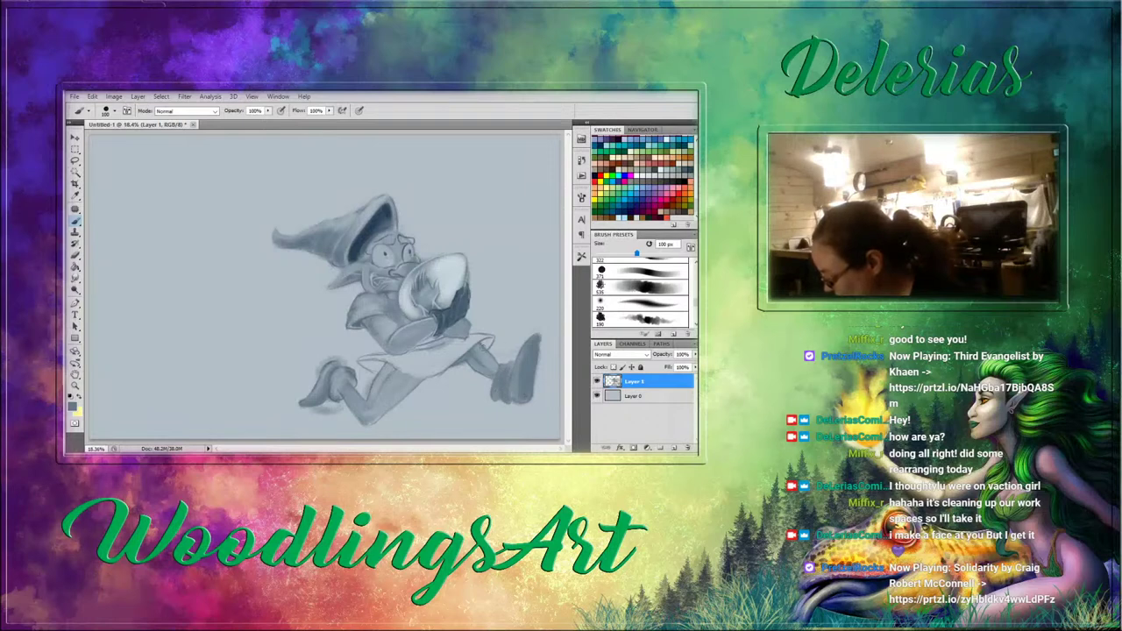
mouse_move(471, 362)
left_mouse_down()
mouse_move(489, 372)
mouse_move(491, 363)
left_mouse_up()
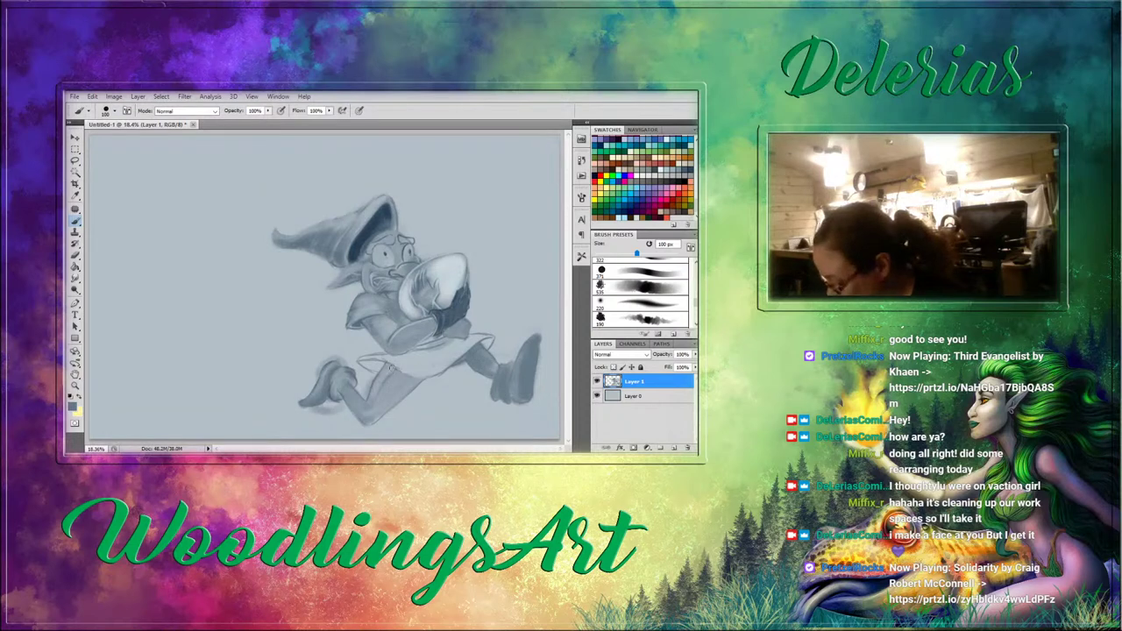
left_click_drag(388, 371, 376, 420)
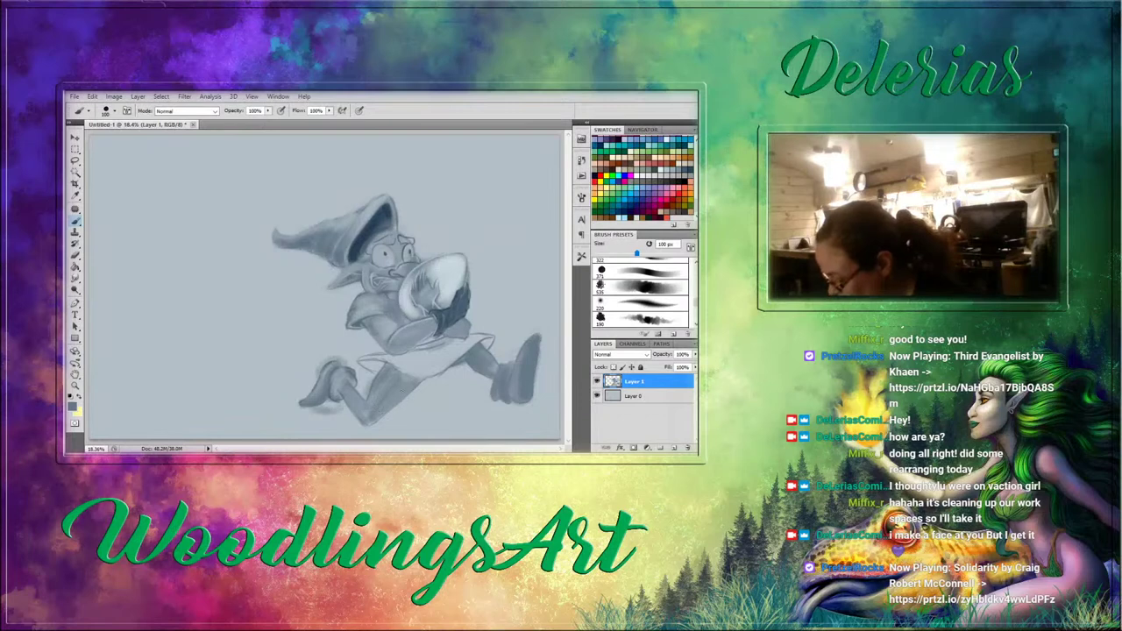
Switch to the Smudge tool with the 535 px brush preset, turn off its spacing and check its transfer settings.
key("r")
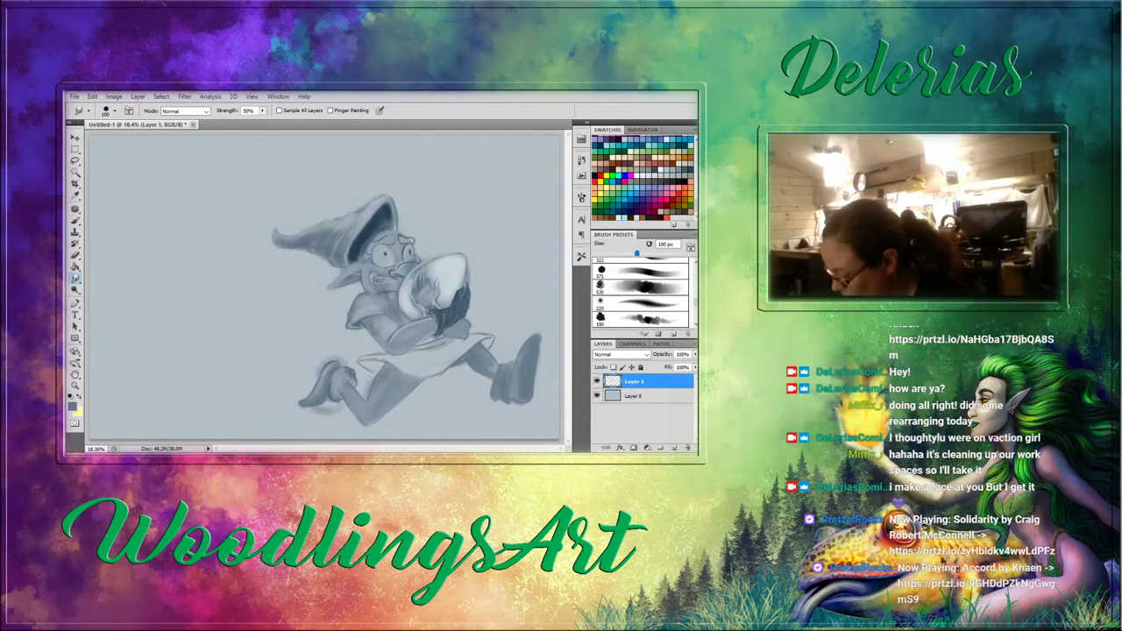
left_click(644, 287)
key("F5")
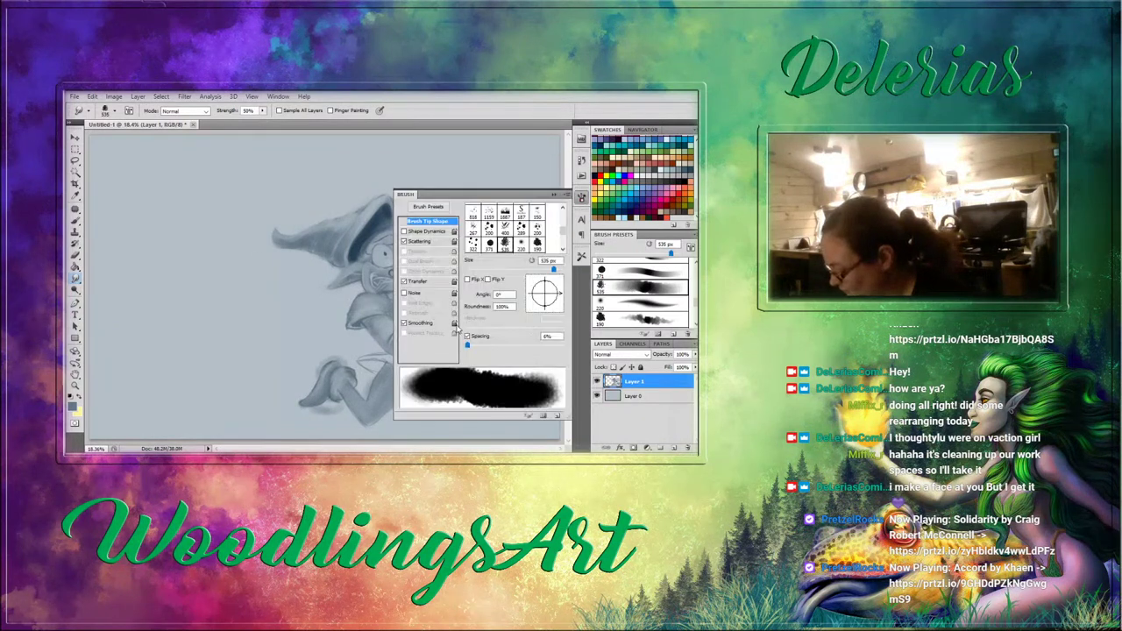
left_click(467, 336)
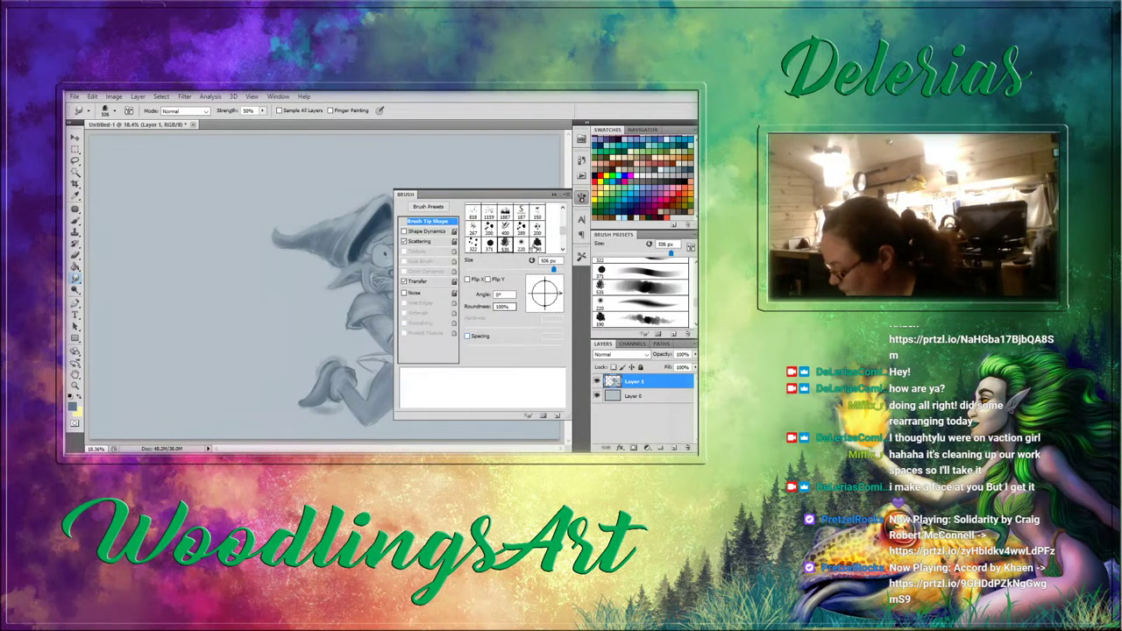
left_click(421, 281)
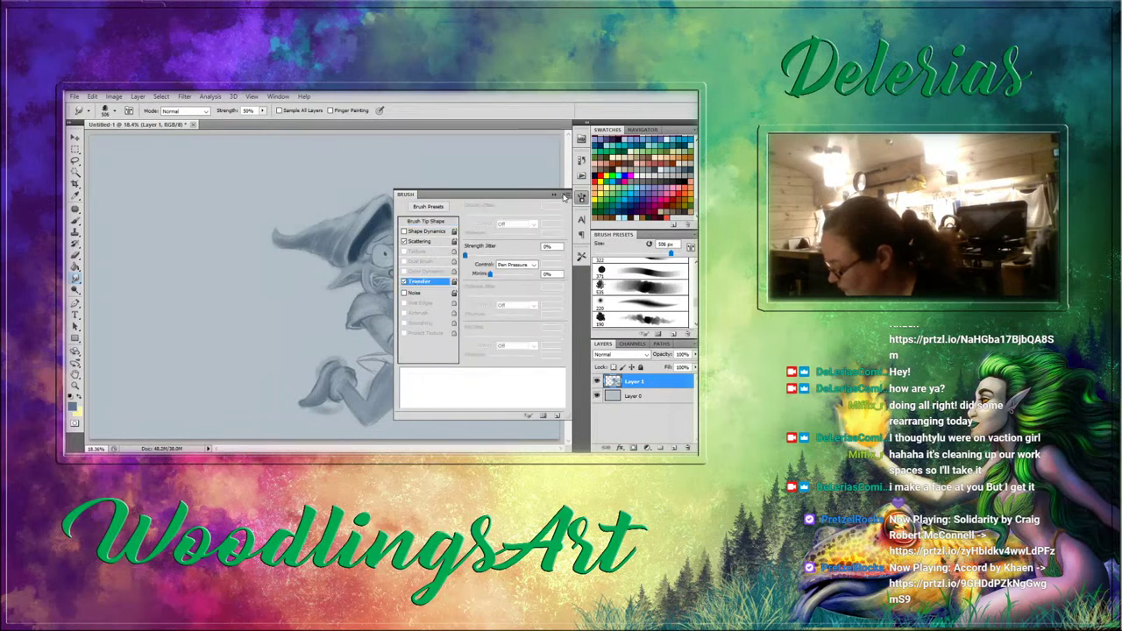
left_click(554, 194)
Reduce the smudge brush to 45 px and smooth the rough strokes on the figure and its hat.
key("bracketleft")
key("bracketleft")
key("bracketleft")
key("bracketleft")
key("bracketleft")
key("bracketleft")
key("bracketleft")
key("bracketleft")
key("bracketleft")
key("bracketleft")
key("bracketleft")
key("bracketleft")
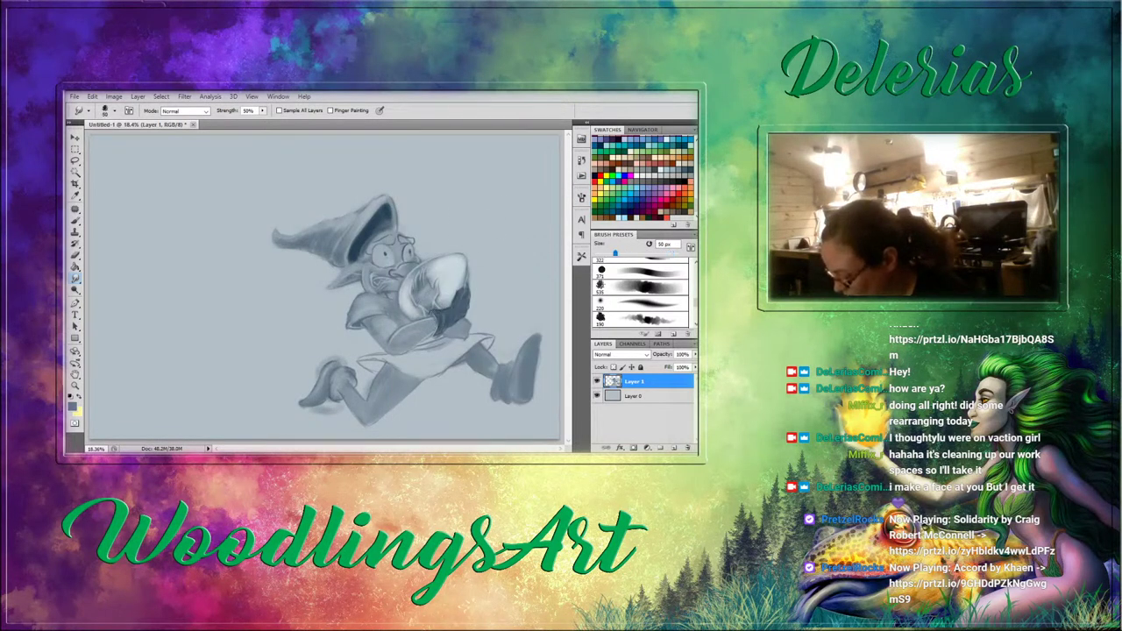
key("bracketleft")
key("bracketleft")
key("bracketleft")
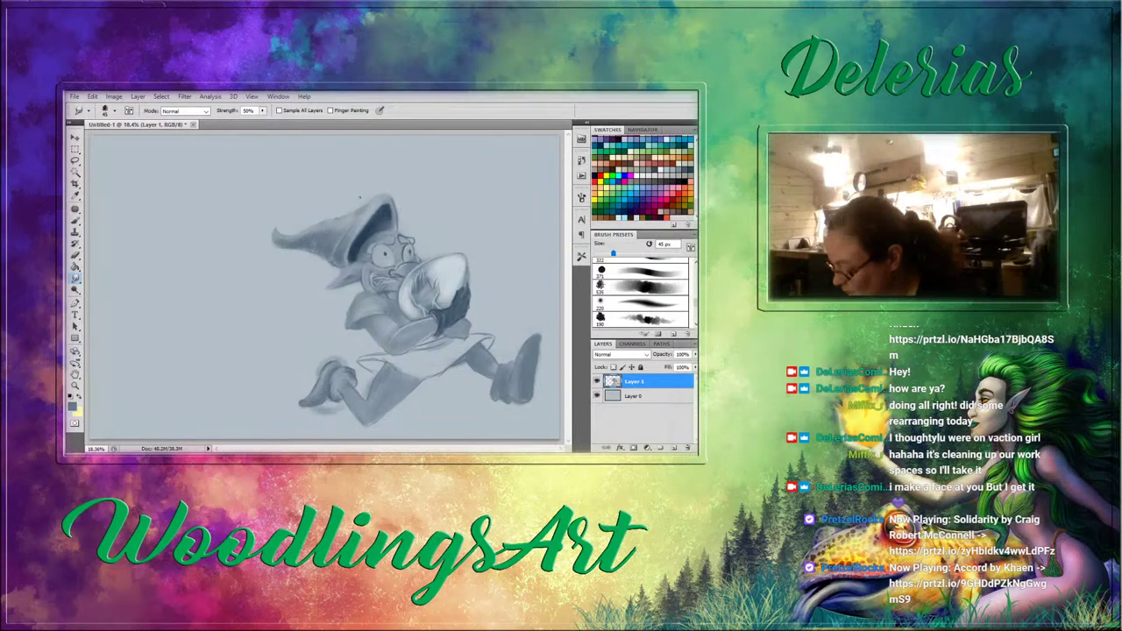
Smudge the hat's cone with a 90 px brush, then blend the smaller areas of the hat and face at 35 px.
key("bracketright")
key("bracketright")
key("bracketright")
key("bracketright")
key("bracketright")
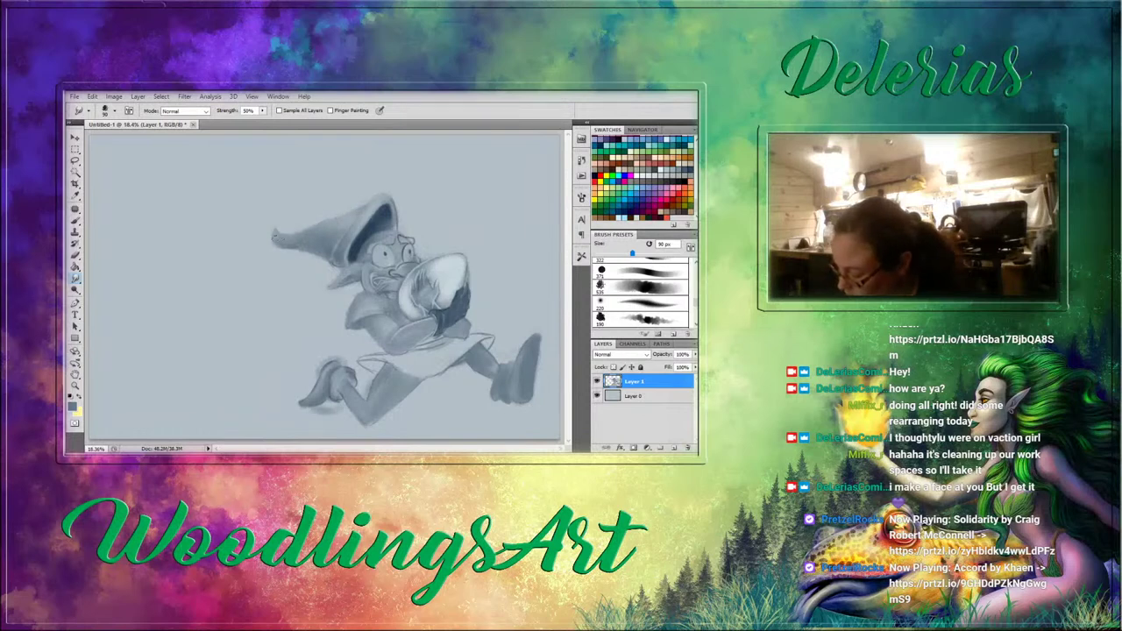
key("bracketleft")
key("bracketleft")
key("bracketleft")
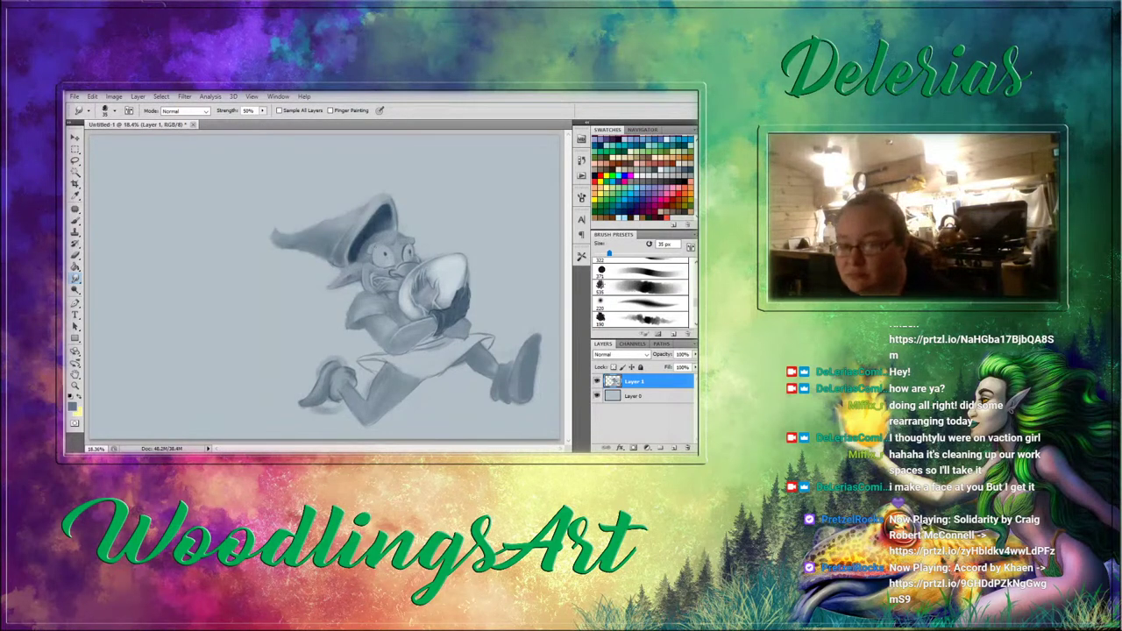
Reselect the 535 px brush preset for smudging, turn off its spacing and reduce its size to 150 px.
left_click(650, 307)
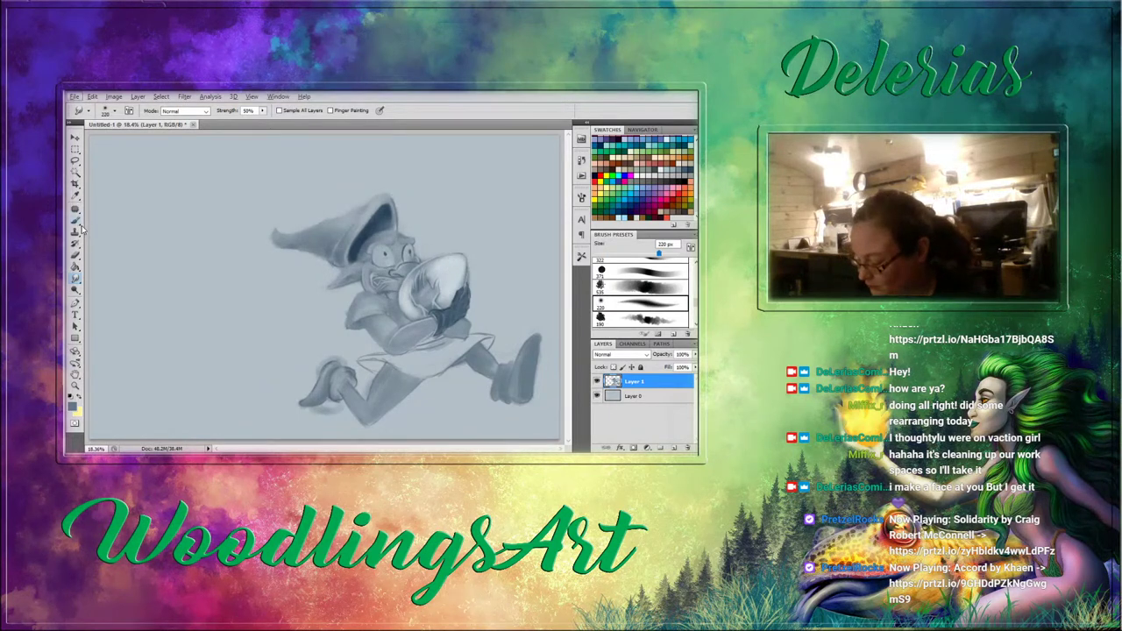
left_click(621, 288)
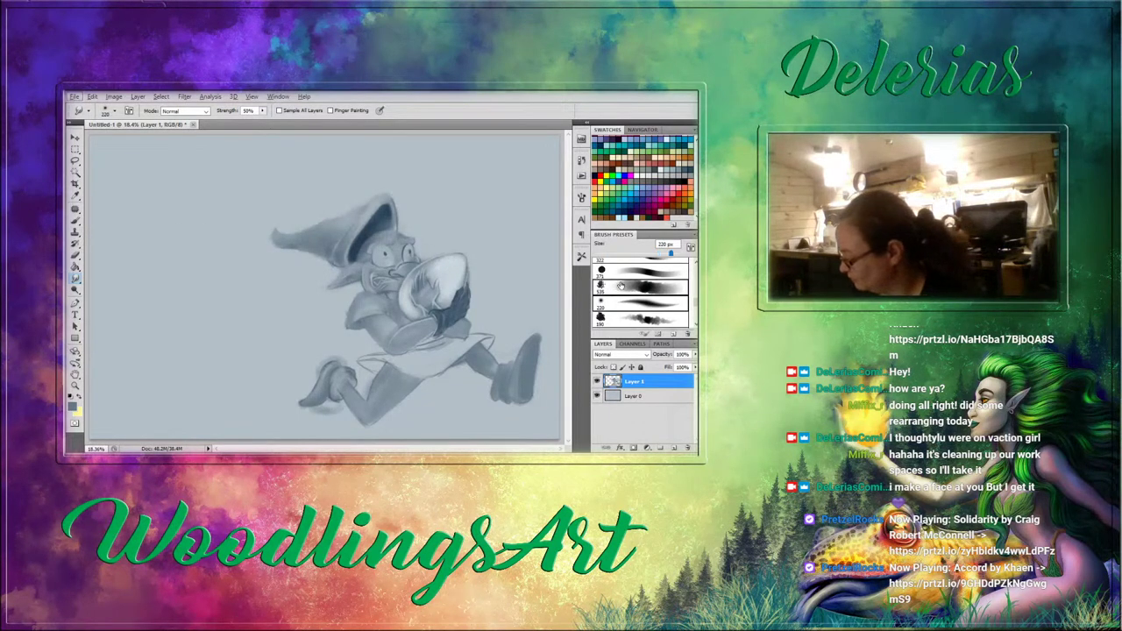
left_click(581, 198)
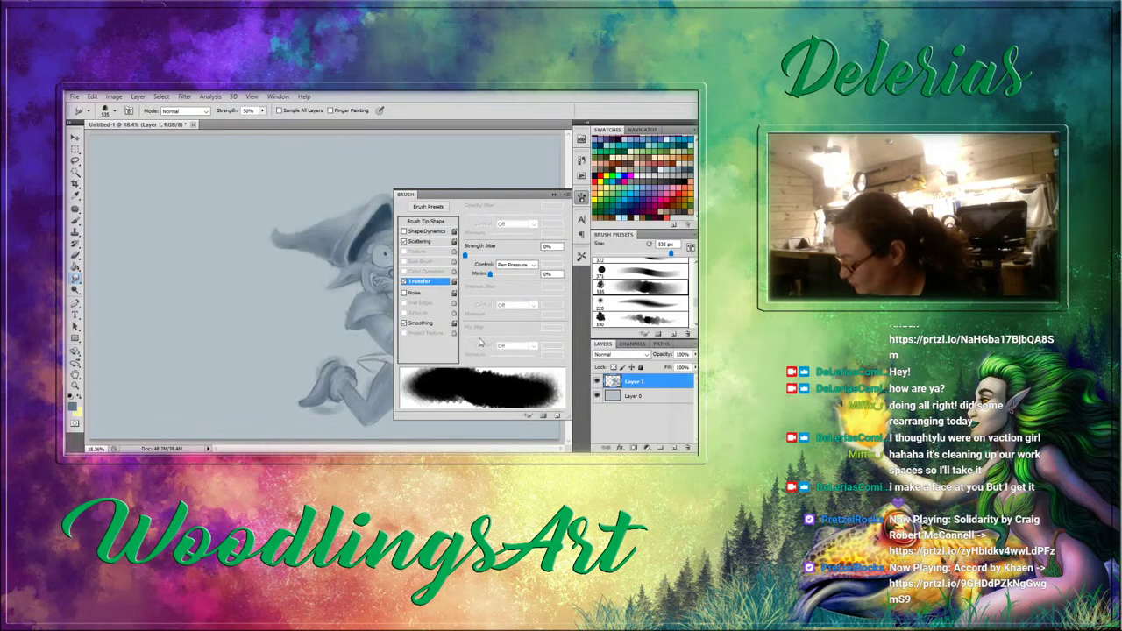
left_click(430, 221)
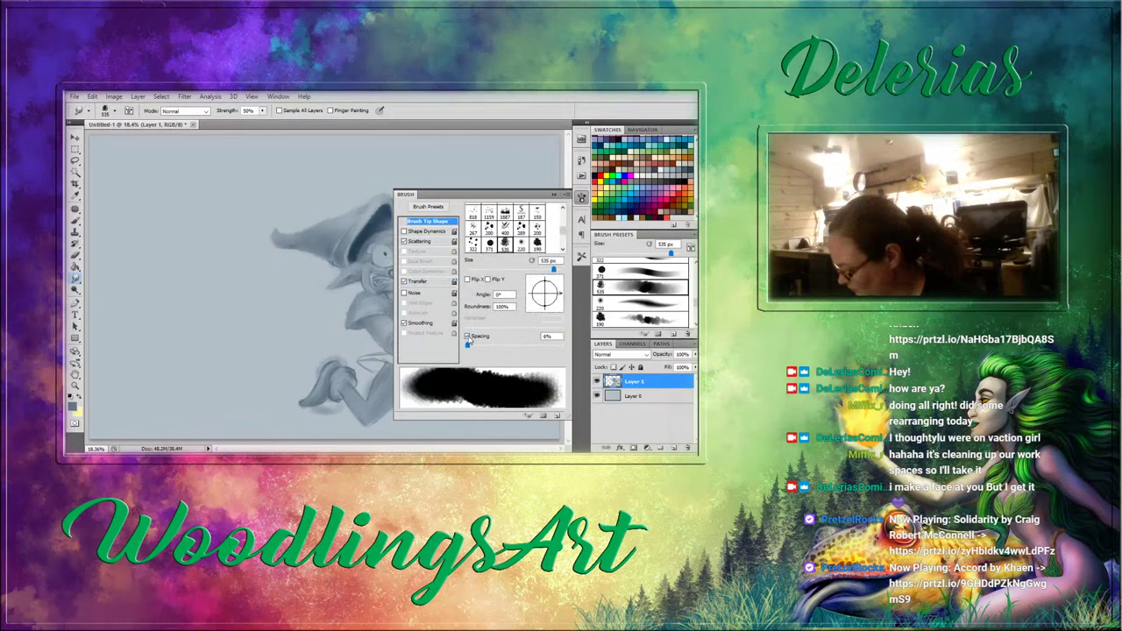
left_click(554, 194)
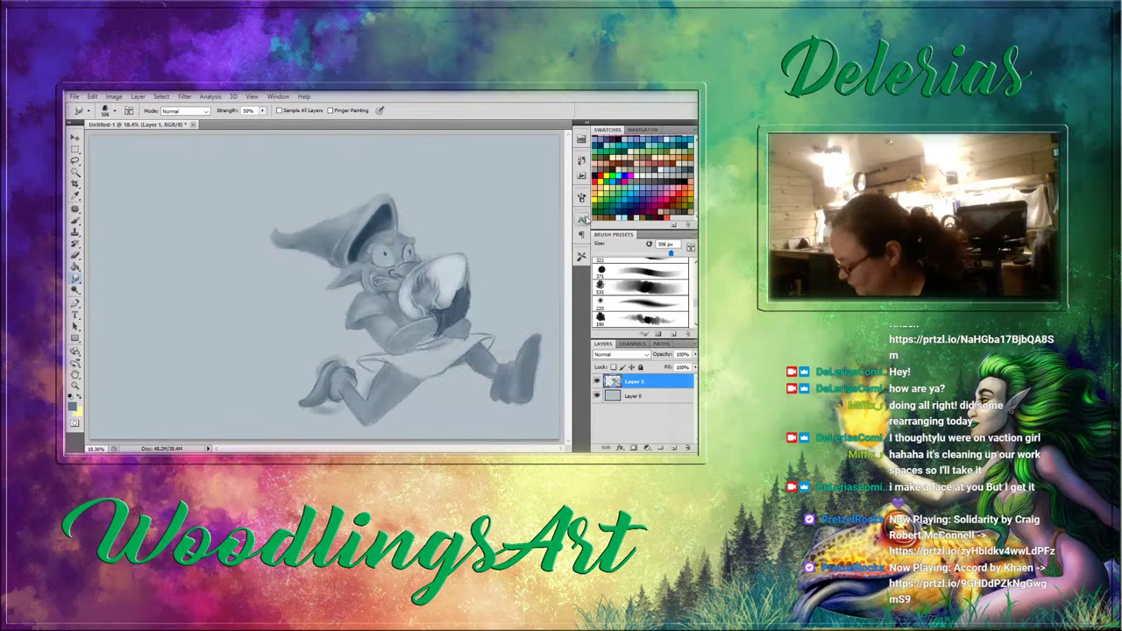
key("bracketleft")
key("bracketleft")
key("bracketleft")
key("bracketleft")
key("bracketleft")
key("bracketleft")
key("bracketleft")
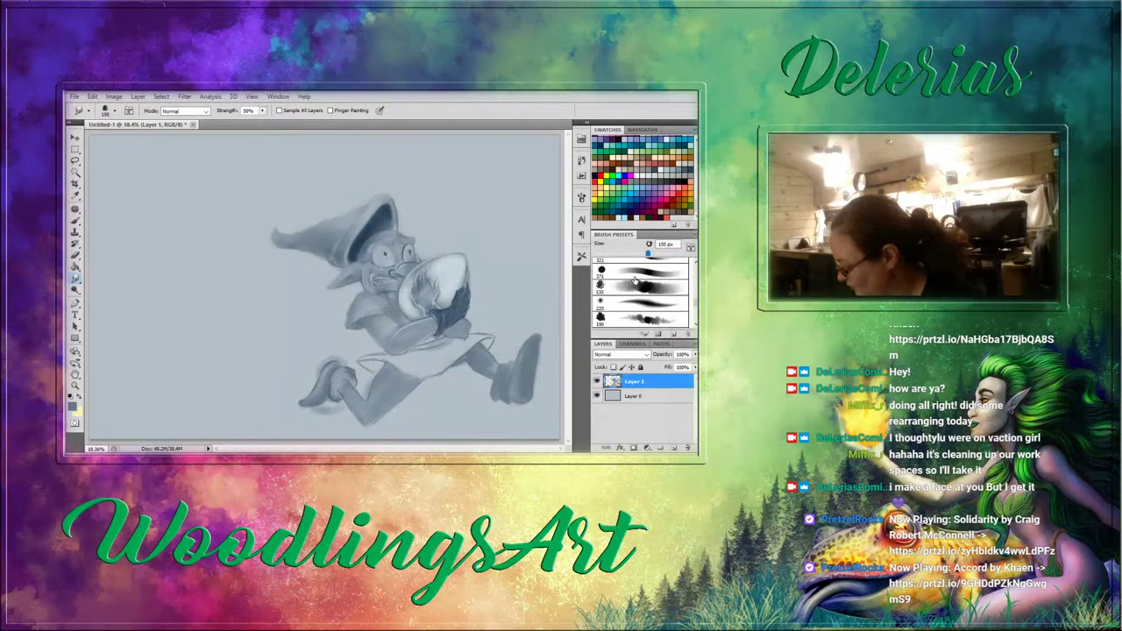
Switch back to the Brush tool at 100 px and sample the dark tone inside the hat brim.
left_click(77, 222)
key("bracketleft")
key("bracketleft")
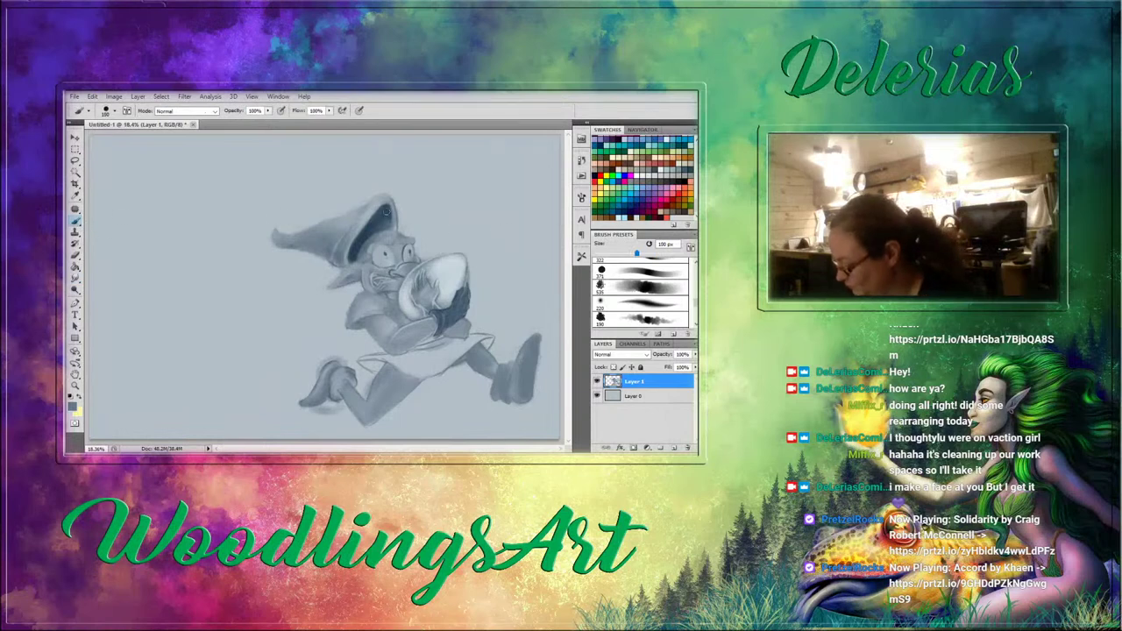
left_click(380, 211, "alt")
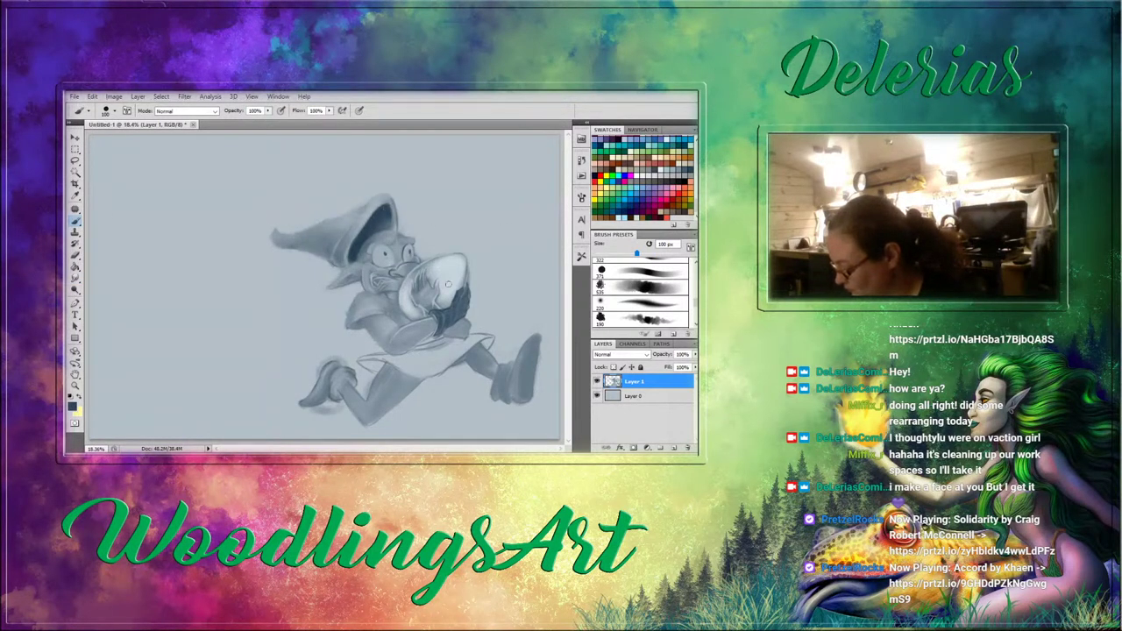
Reduce the brush to 60 px, paint a dark shadow beneath the forearm, and blend it with a tone sampled from the arm.
key("bracketleft")
key("bracketleft")
key("bracketleft")
mouse_move(421, 348)
left_mouse_down()
mouse_move(446, 337)
mouse_move(400, 352)
left_mouse_up()
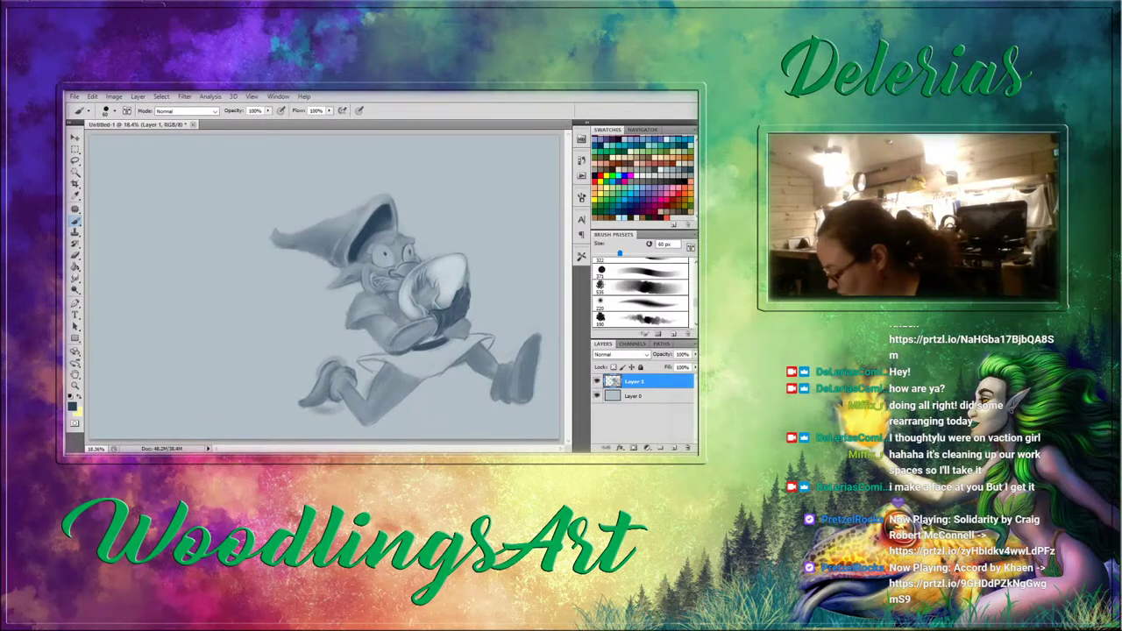
left_click(421, 327, "alt")
left_click_drag(395, 354, 411, 349)
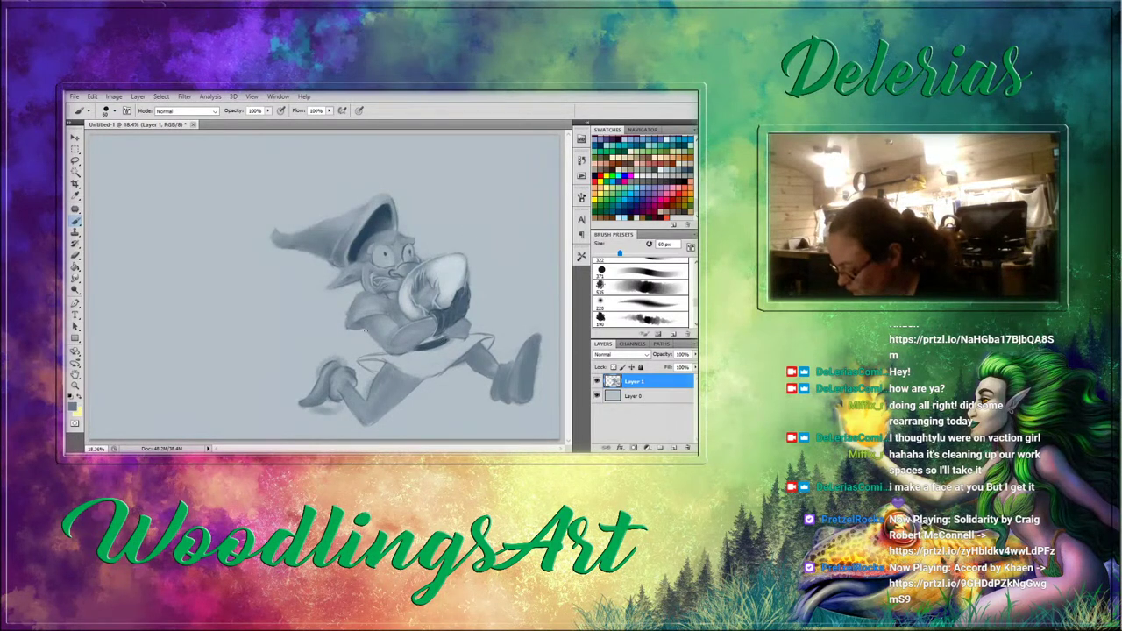
Enlarge the brush to 100 px and paint mid-tone shading across the pale tunic skirt.
key("bracketright")
key("bracketright")
key("bracketright")
key("bracketright")
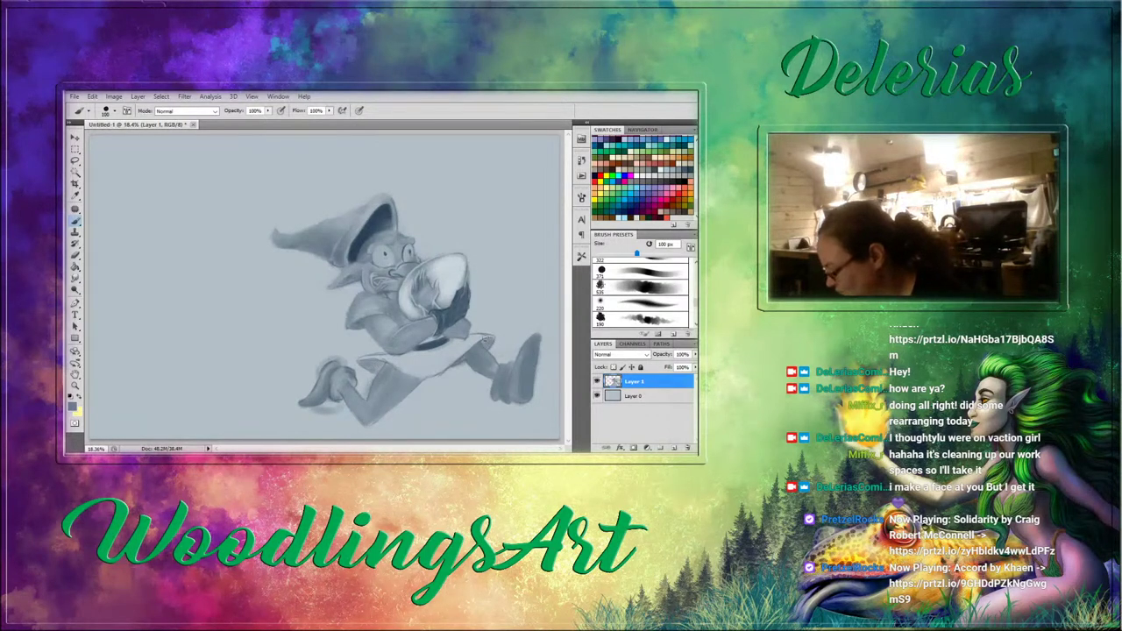
mouse_move(479, 341)
left_mouse_down()
mouse_move(444, 365)
mouse_move(404, 373)
mouse_move(469, 342)
mouse_move(411, 363)
left_mouse_up()
left_click_drag(463, 342, 386, 360)
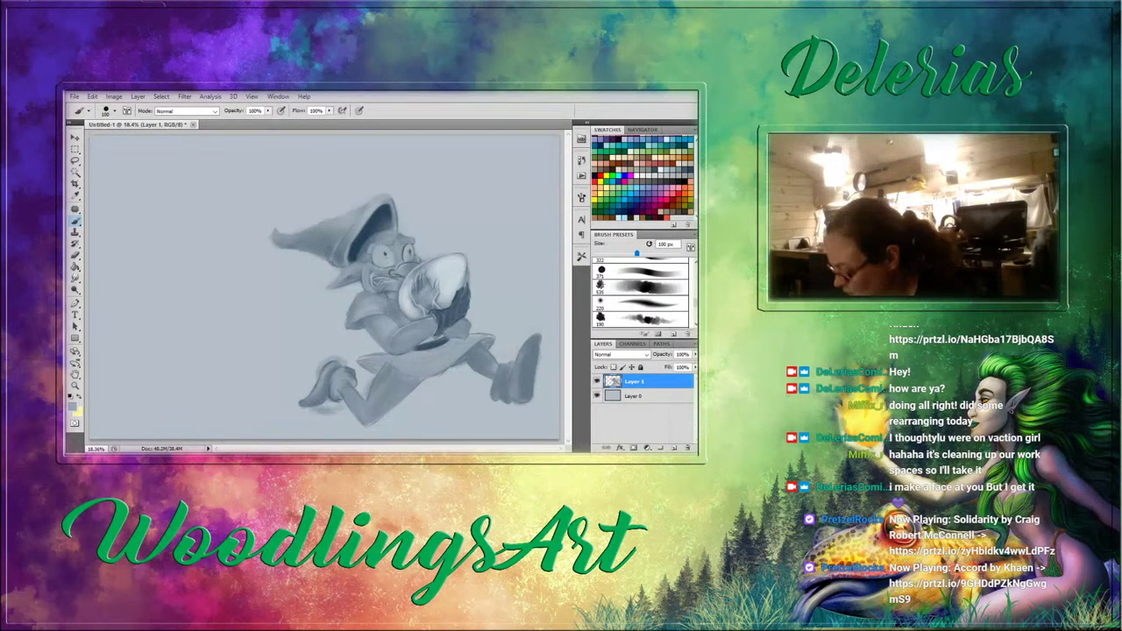
Erase stray paint around the hat tip and the trailing shoe to sharpen the silhouette.
key("e")
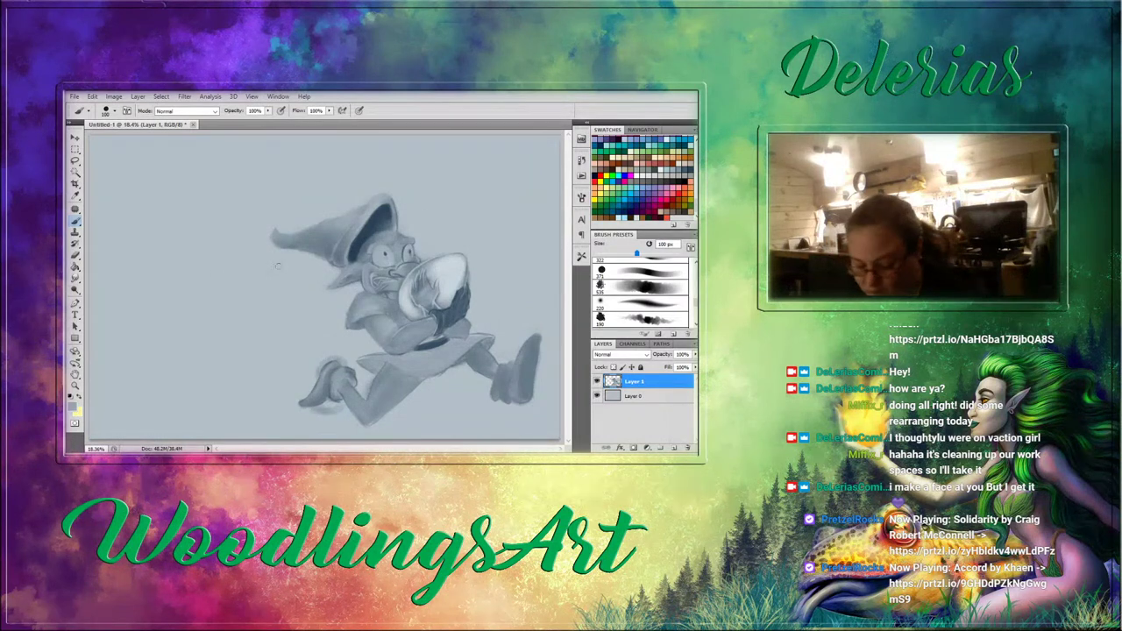
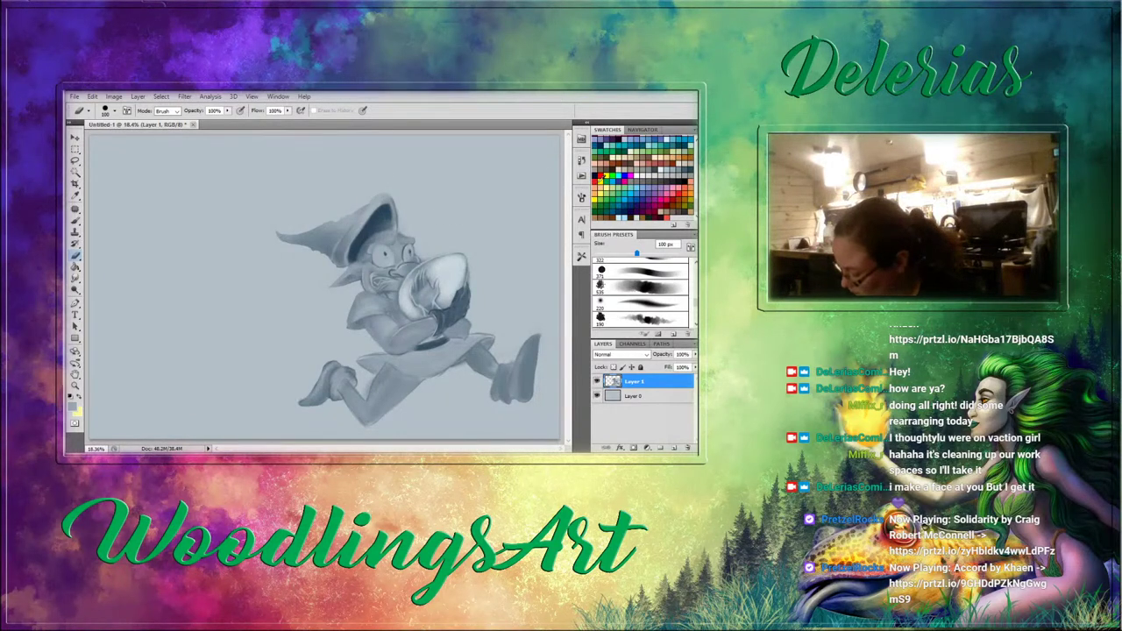
Switch to the Brush tool, sample the dark tone on the round object, and paint dark shading across its opening and lower rim.
left_click(75, 220)
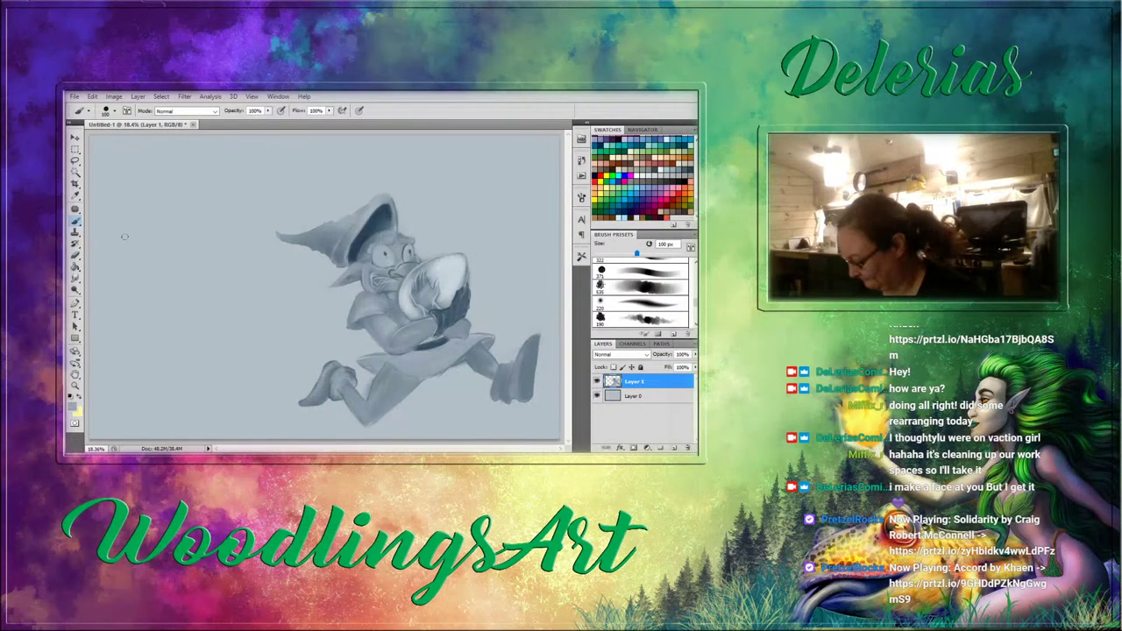
left_click(445, 307, "alt")
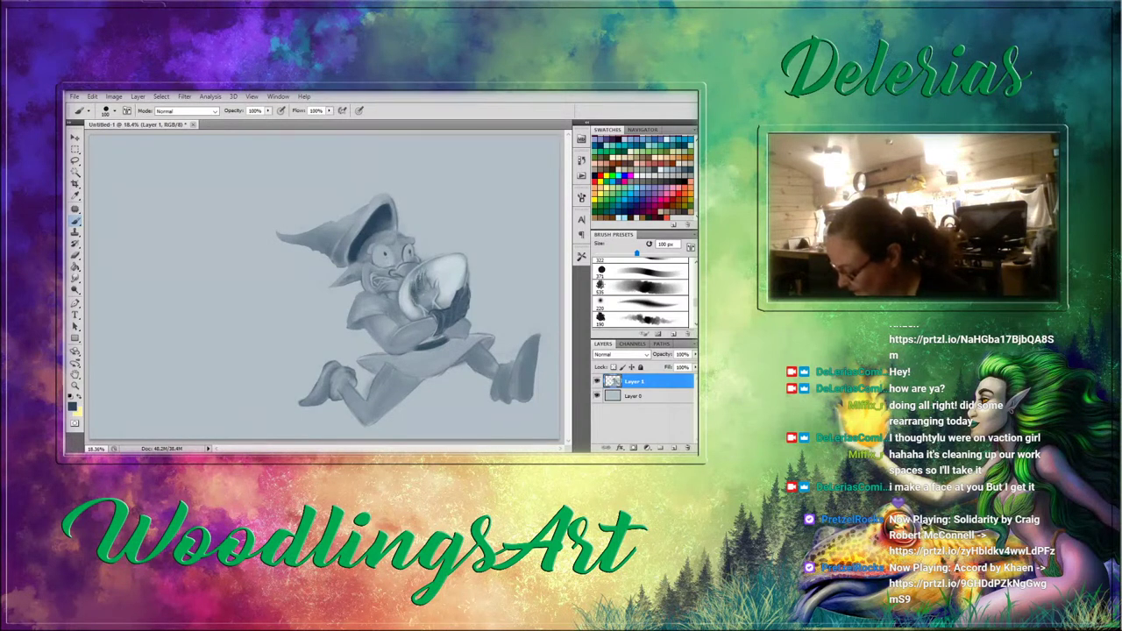
mouse_move(425, 282)
left_mouse_down()
mouse_move(418, 291)
mouse_move(433, 307)
mouse_move(440, 296)
left_mouse_up()
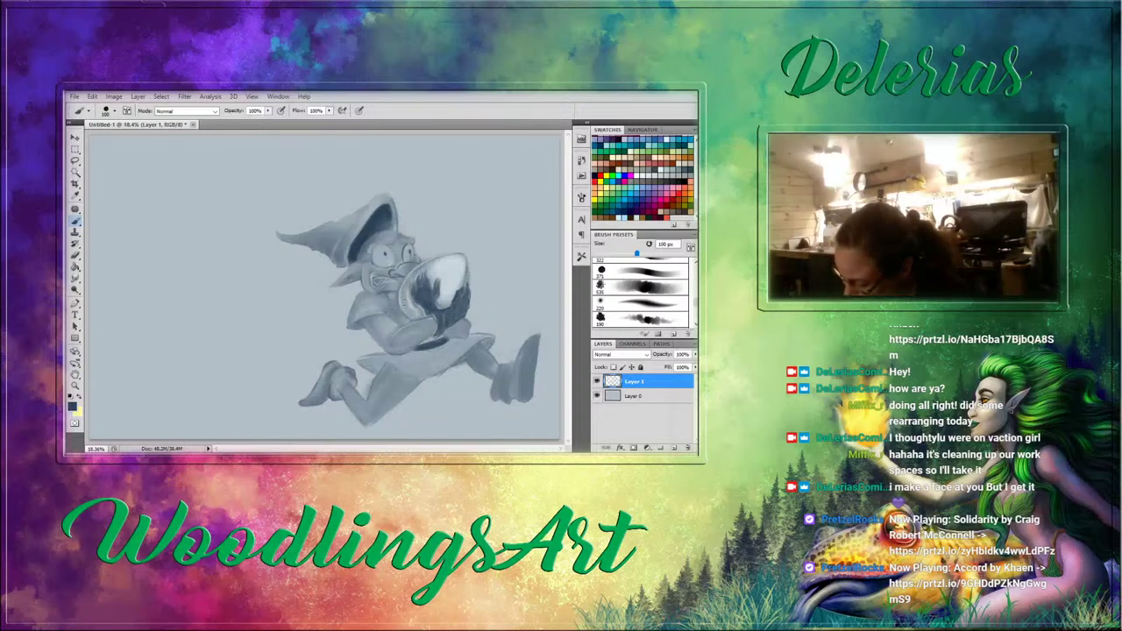
left_click_drag(408, 311, 417, 316)
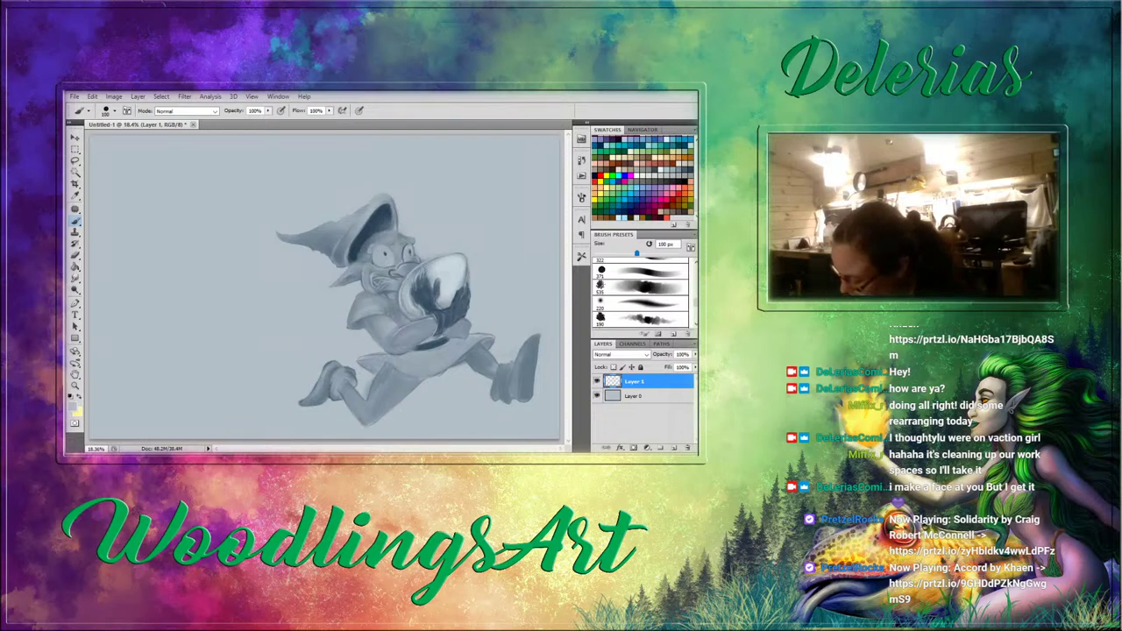
Sample lighter and mid tones around the round object's near rim and blend the shading along that rim.
left_click(419, 284, "alt")
left_click(411, 303, "alt")
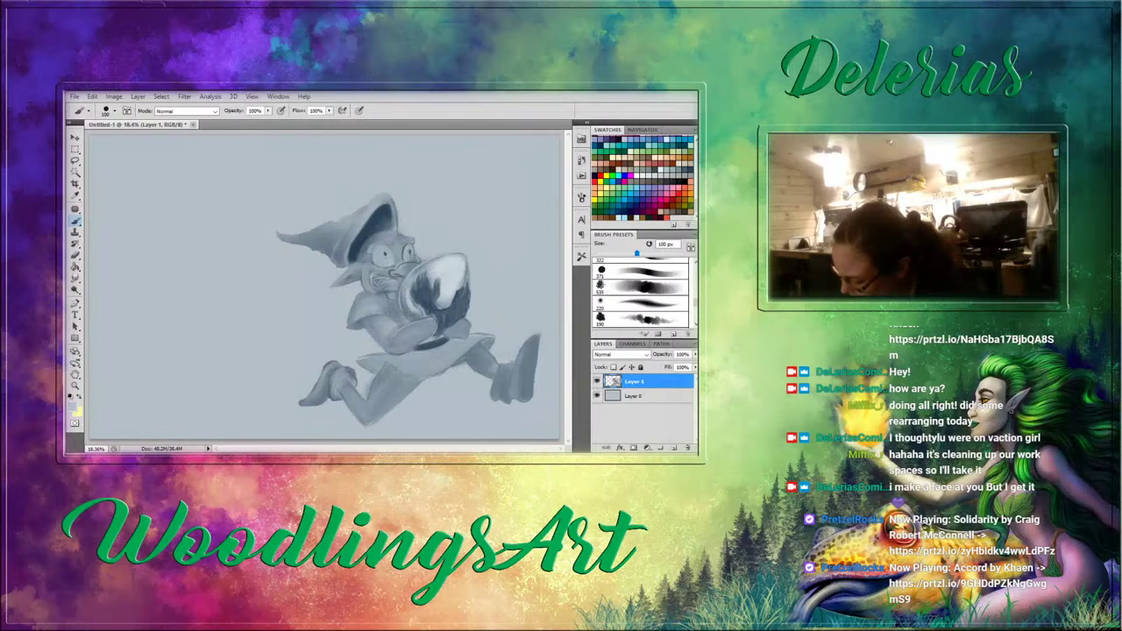
left_click(409, 308, "alt")
mouse_move(417, 313)
left_mouse_down()
mouse_move(410, 305)
mouse_move(416, 312)
left_mouse_up()
left_click(407, 287, "alt")
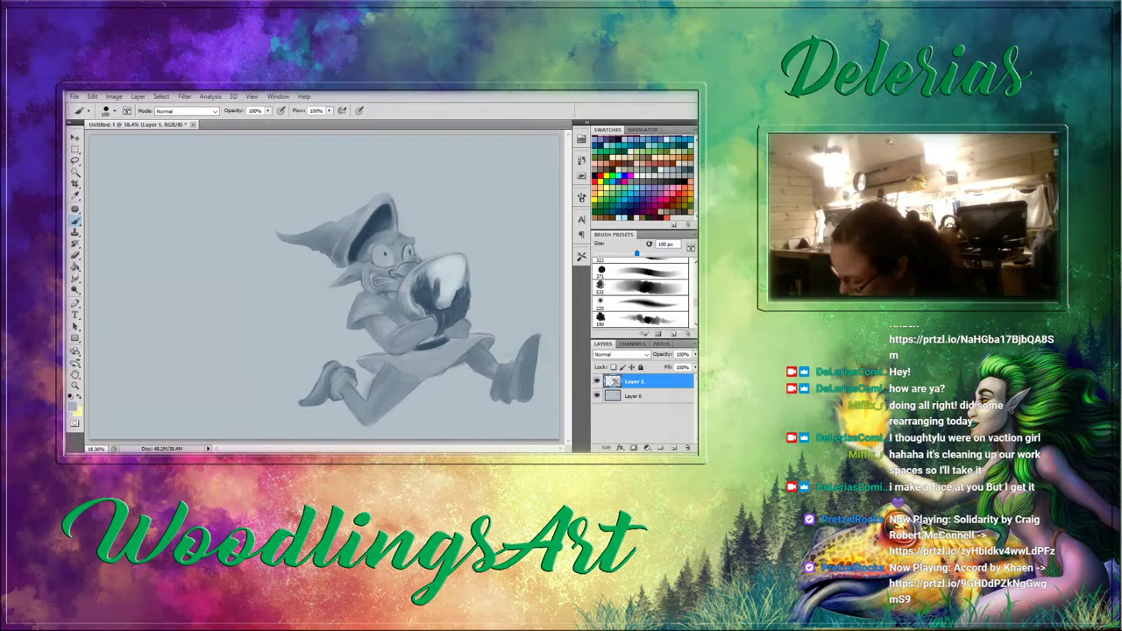
left_click_drag(406, 290, 414, 310)
left_click(411, 305, "alt")
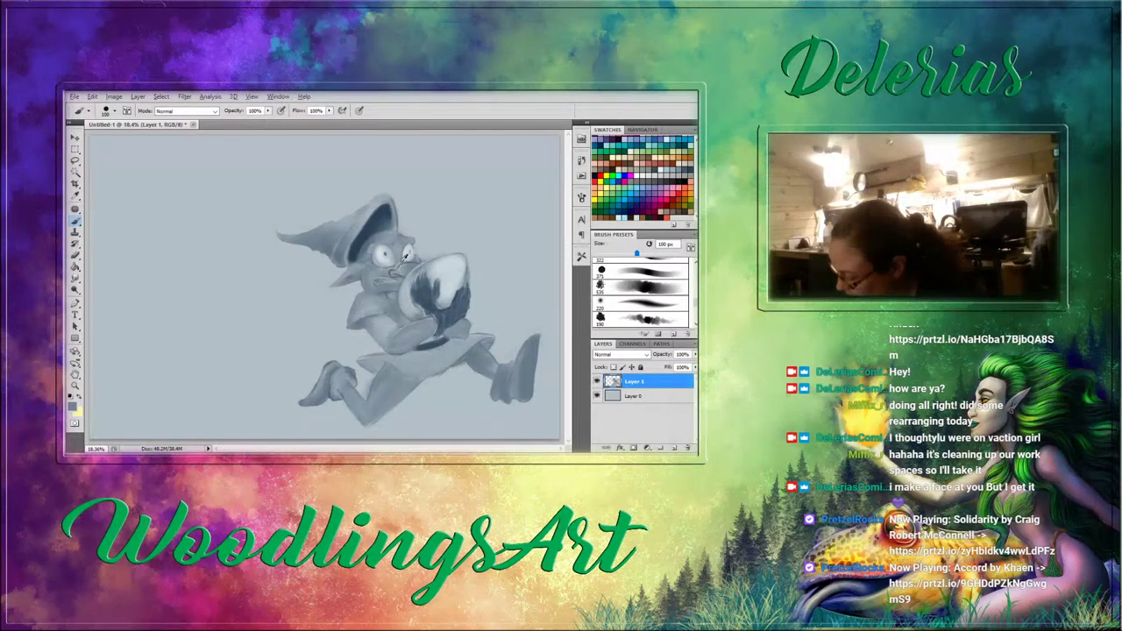
Reduce the brush to 50 px and paint light accents around the nose and muzzle.
key("bracketleft")
key("bracketleft")
key("bracketleft")
key("bracketleft")
key("bracketleft")
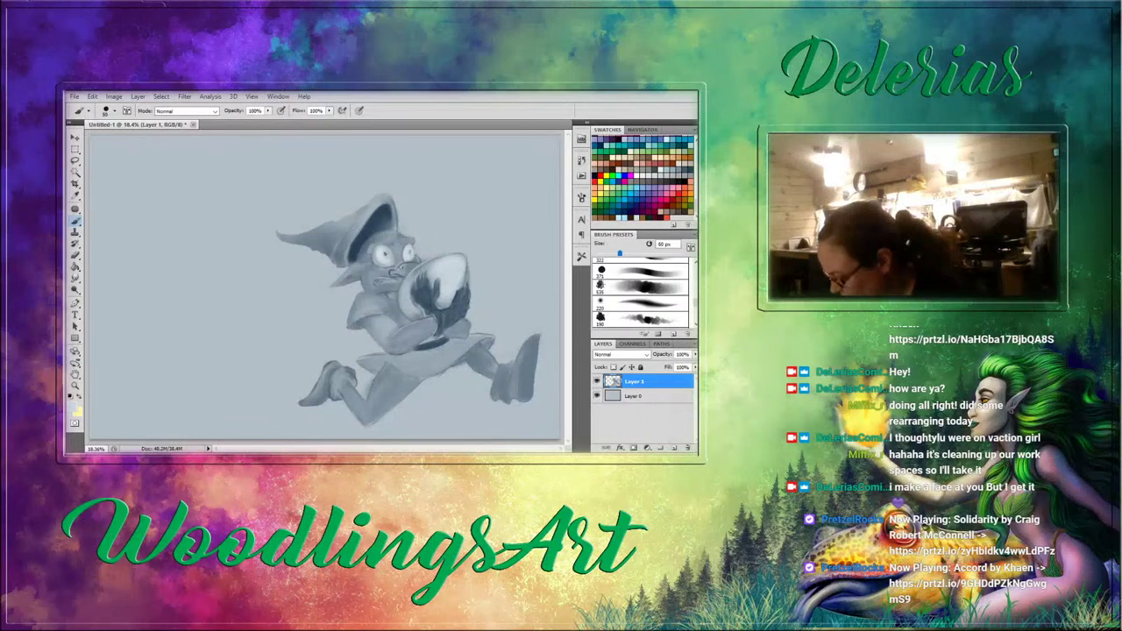
left_click_drag(398, 269, 411, 265)
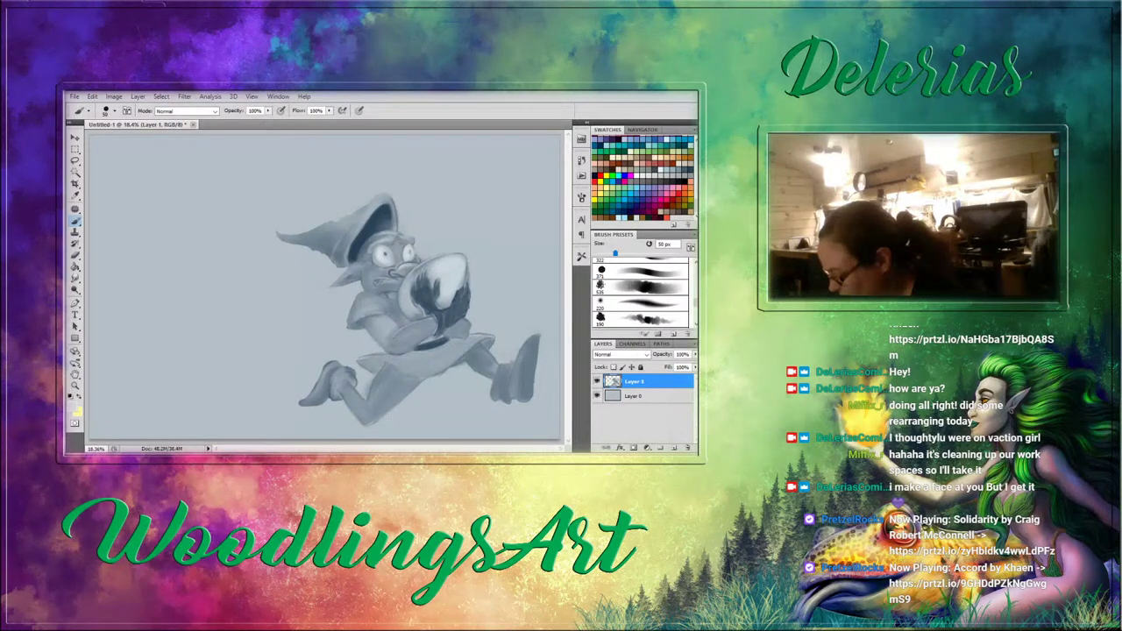
Enlarge the brush to 80 px and shade the side of the head with tones sampled beneath the hat brim.
left_click(369, 243, "alt")
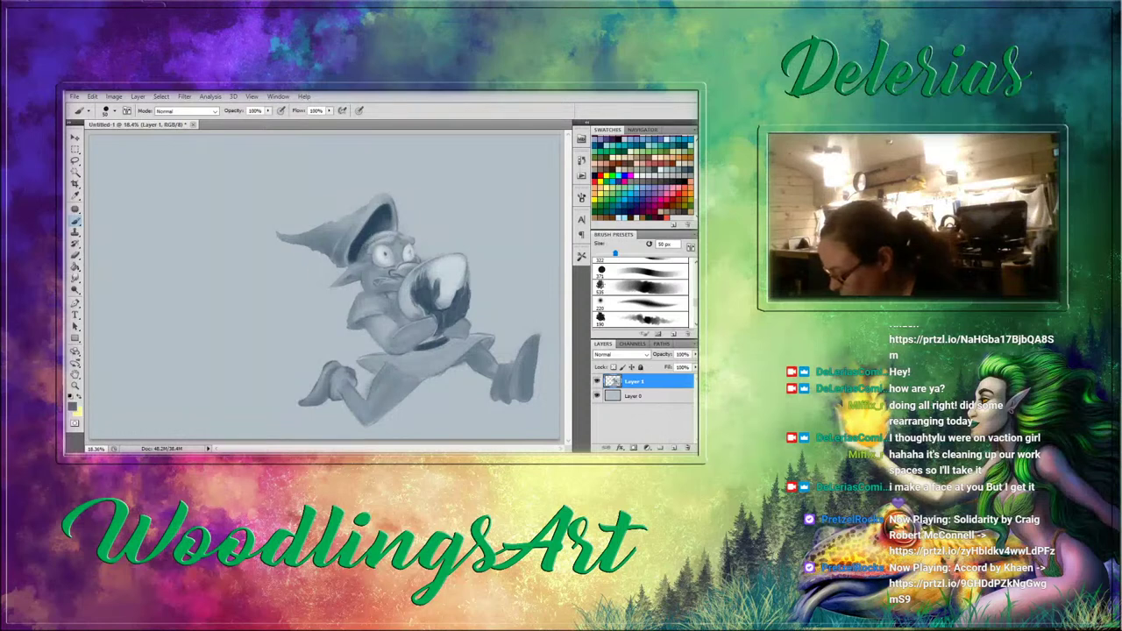
key("bracketright")
key("bracketright")
key("bracketright")
left_click(366, 244, "alt")
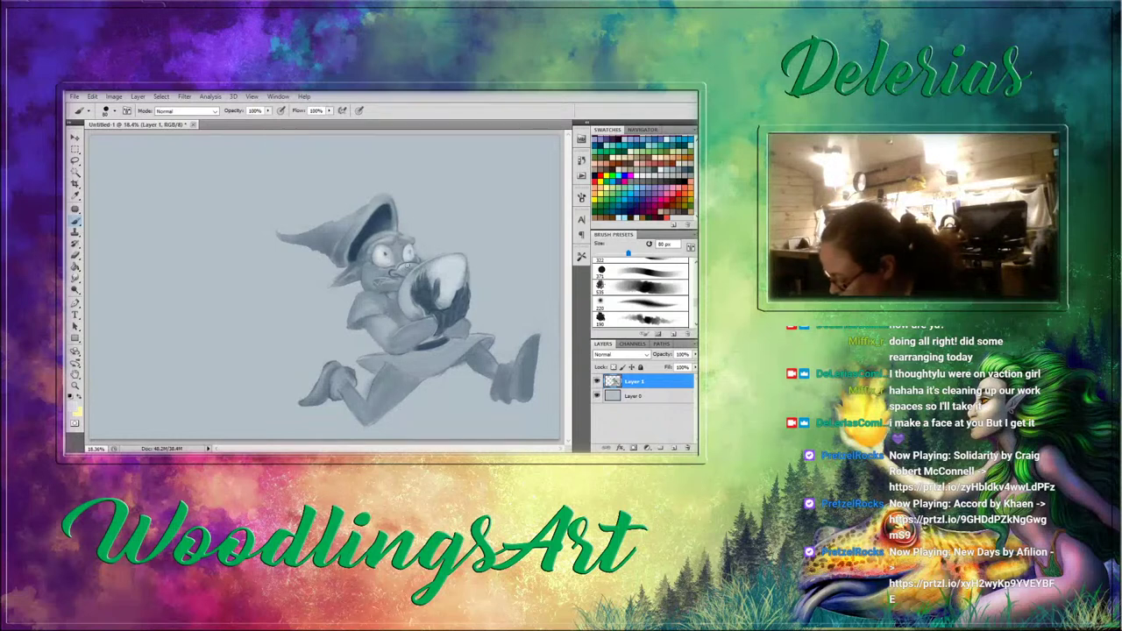
Switch to the Smudge tool at 35 px and smooth the tones on the character's face.
left_click(75, 278)
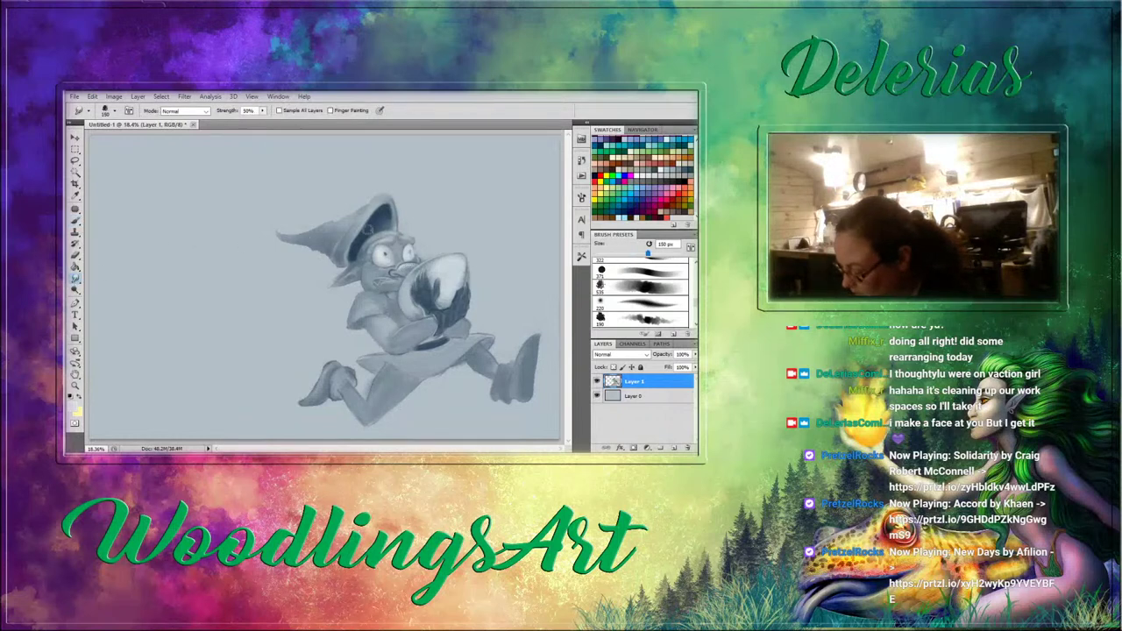
key("bracketleft")
key("bracketleft")
key("bracketleft")
key("bracketleft")
key("bracketleft")
key("bracketleft")
key("bracketleft")
key("bracketleft")
key("bracketleft")
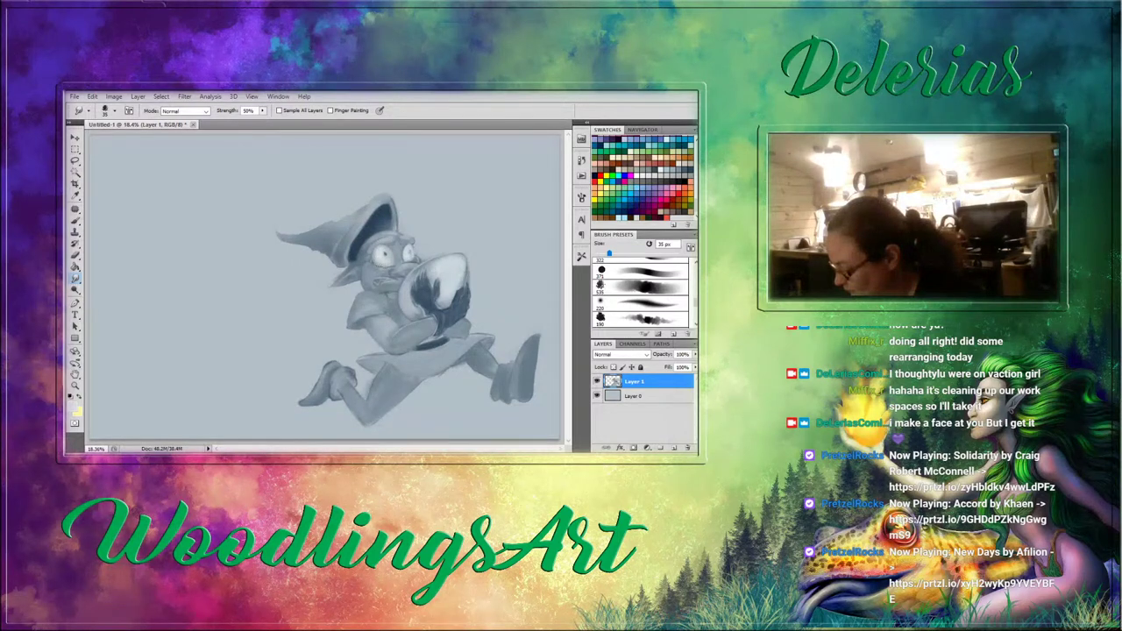
Give the Smudge tool the 535 px textured brush tip and turn off its Spacing option.
left_click(640, 272)
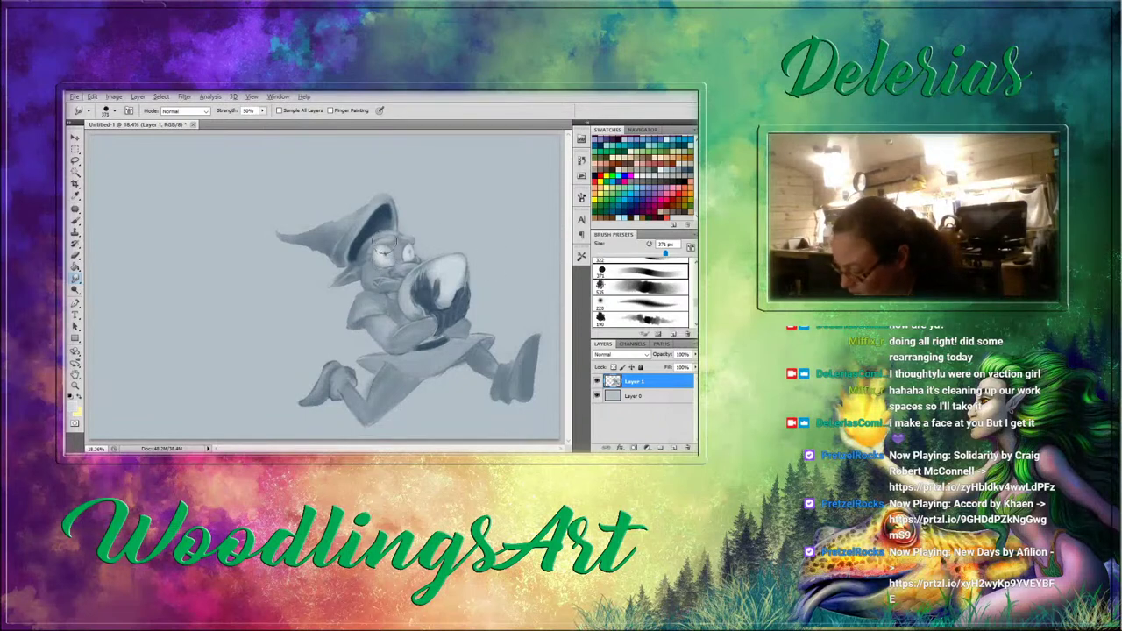
left_click(623, 289)
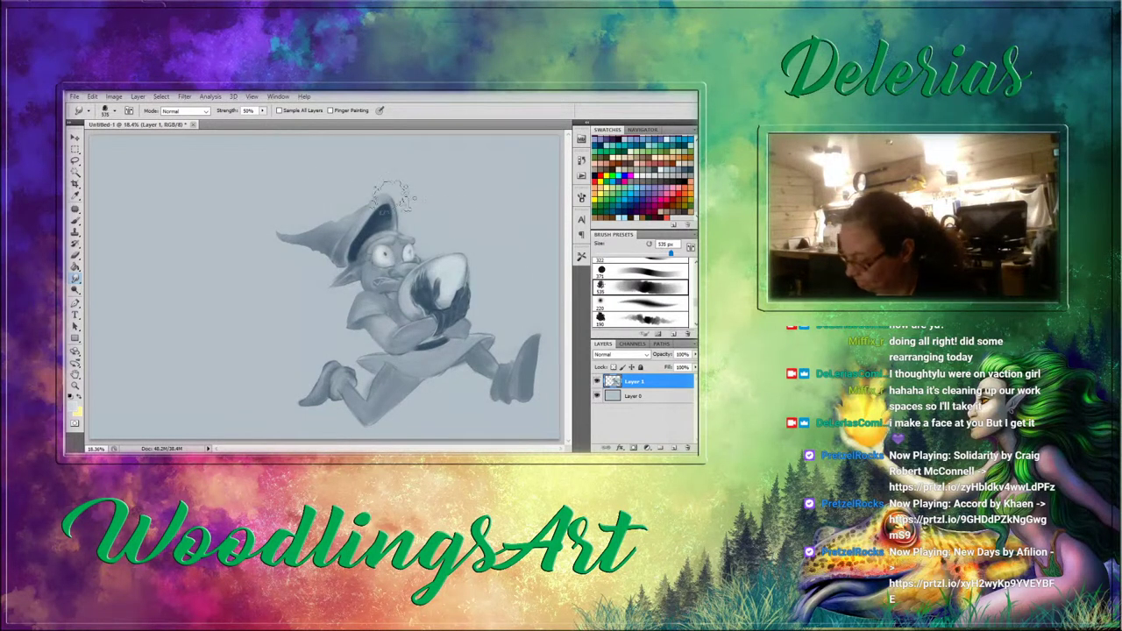
left_click(581, 201)
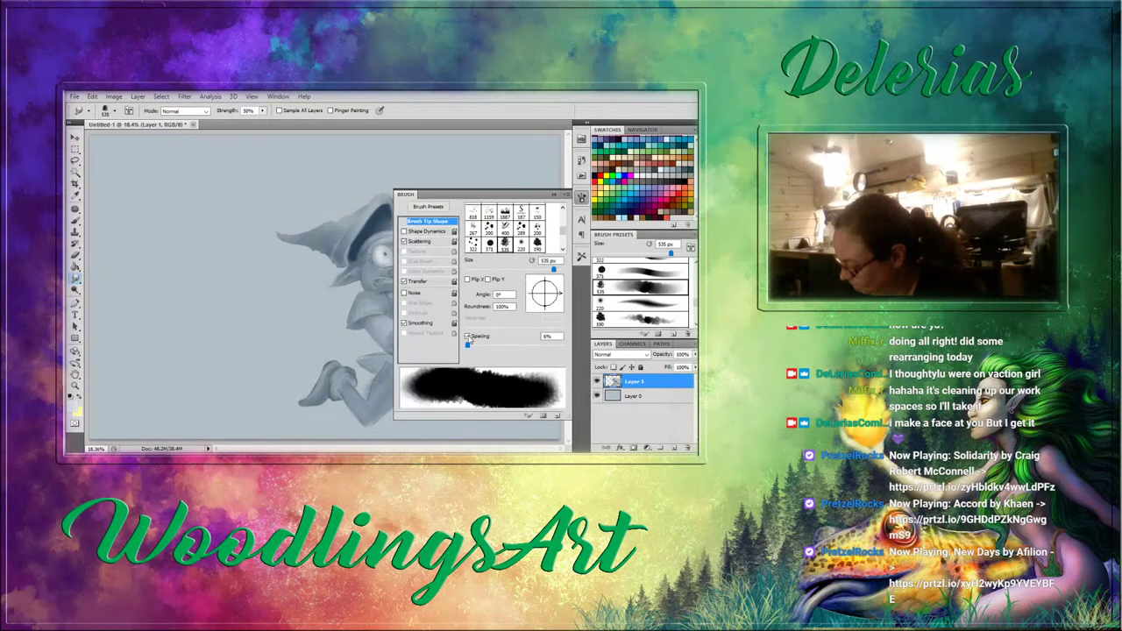
left_click(469, 337)
left_click(581, 197)
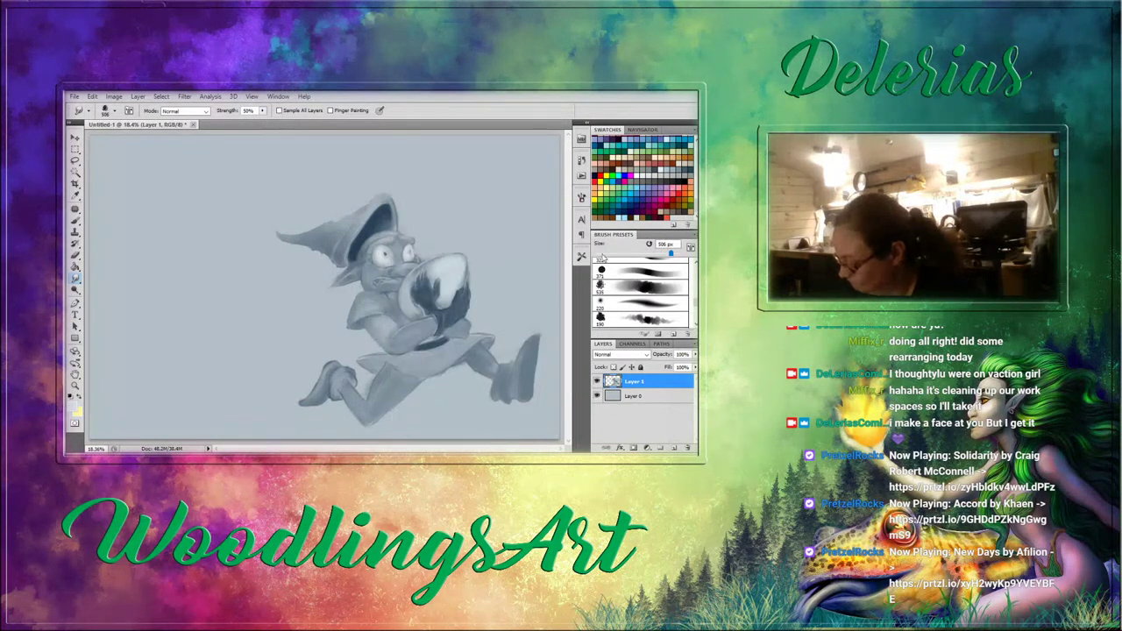
Switch to the Brush tool with the 220 px preset reduced to 50 px, and paint fine light strokes on the ear and hat folds.
left_click(75, 220)
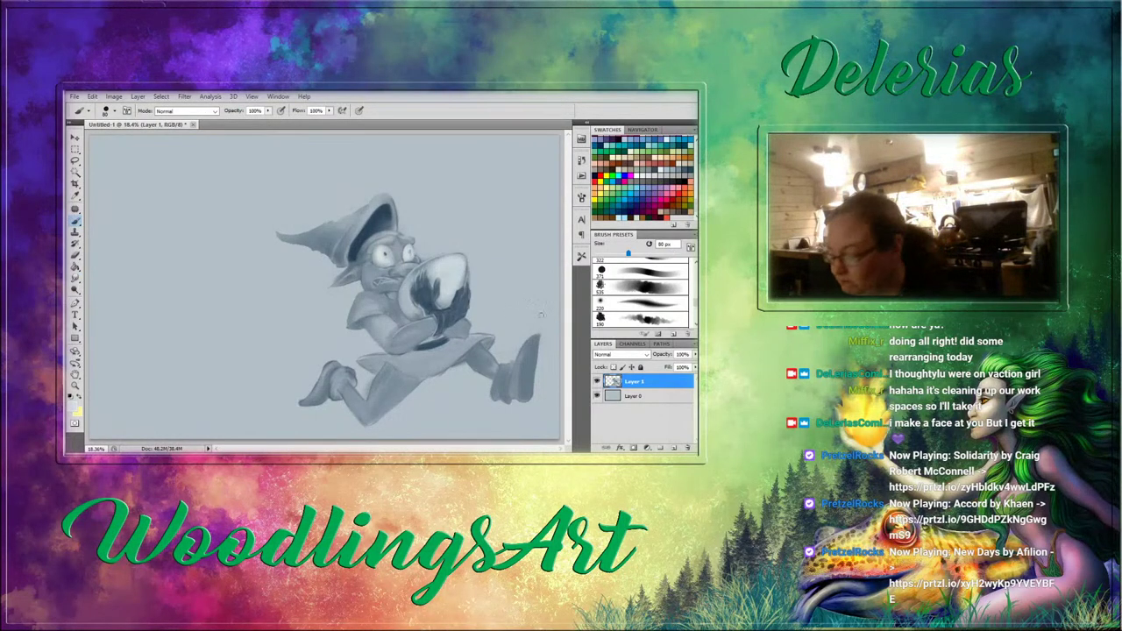
left_click(638, 303)
key("bracketleft")
key("bracketleft")
key("bracketleft")
key("bracketleft")
key("bracketleft")
key("bracketleft")
key("bracketleft")
key("bracketleft")
key("bracketleft")
key("bracketleft")
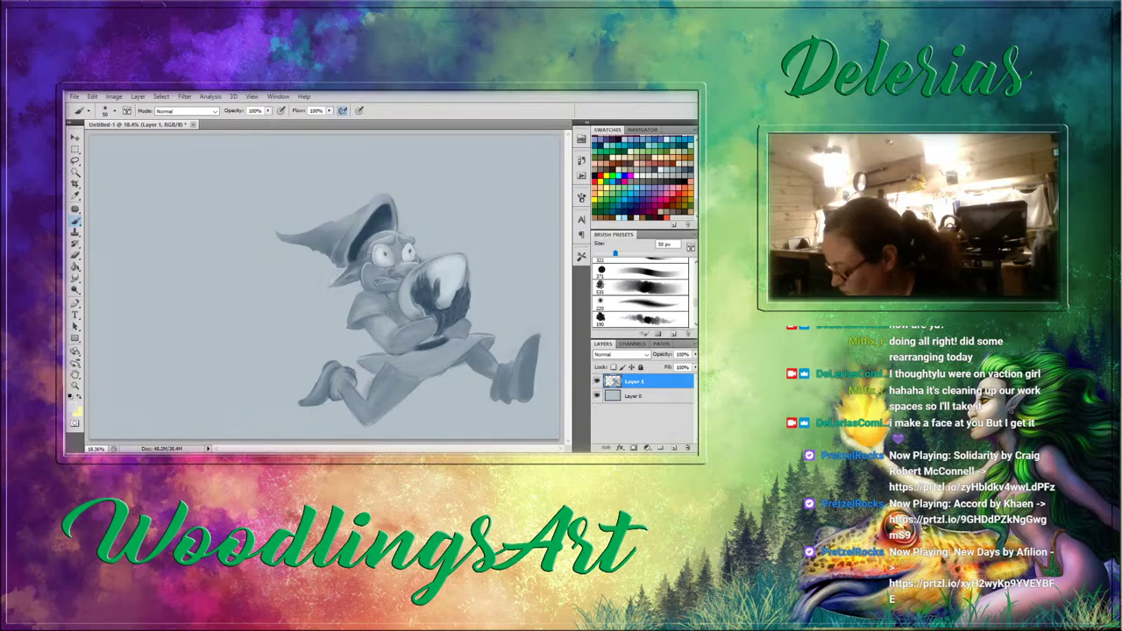
left_click_drag(346, 269, 358, 261)
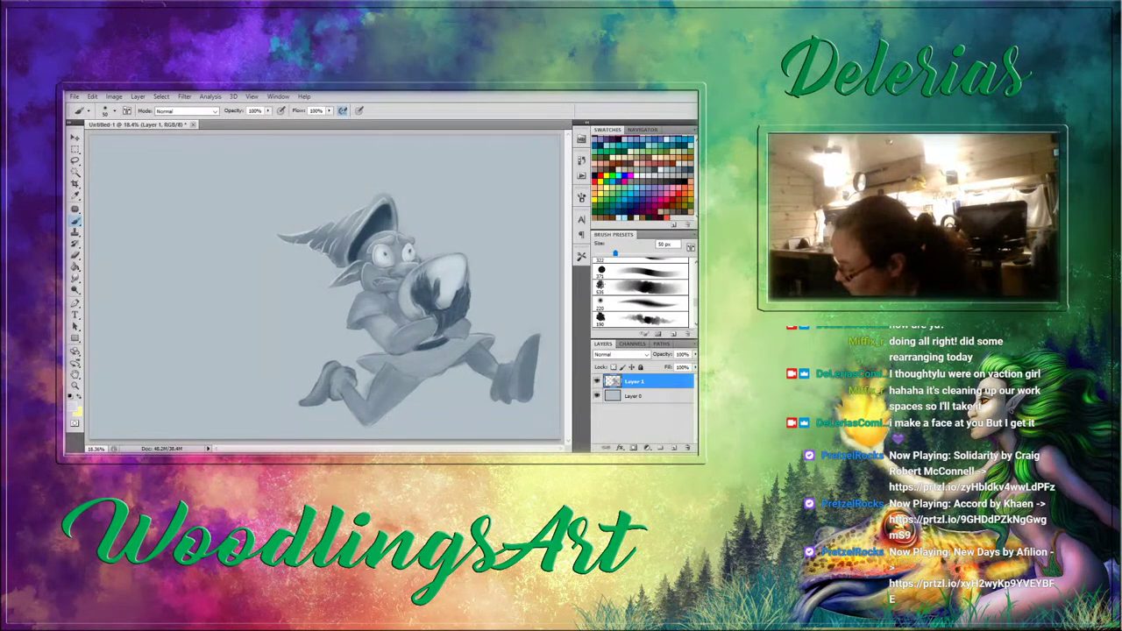
Choose the large round brush preset, reduce it to 175 px, and paint a light tone across the tunic skirt.
left_click(648, 272)
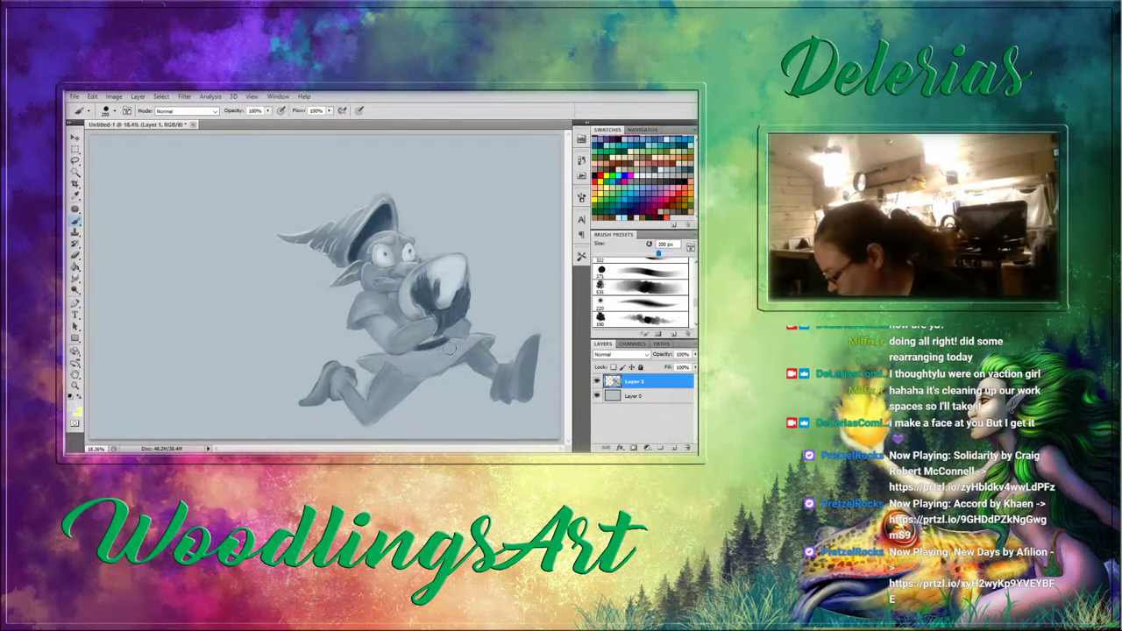
key("bracketleft")
mouse_move(456, 353)
left_mouse_down()
mouse_move(416, 369)
mouse_move(405, 361)
mouse_move(419, 369)
mouse_move(403, 363)
left_mouse_up()
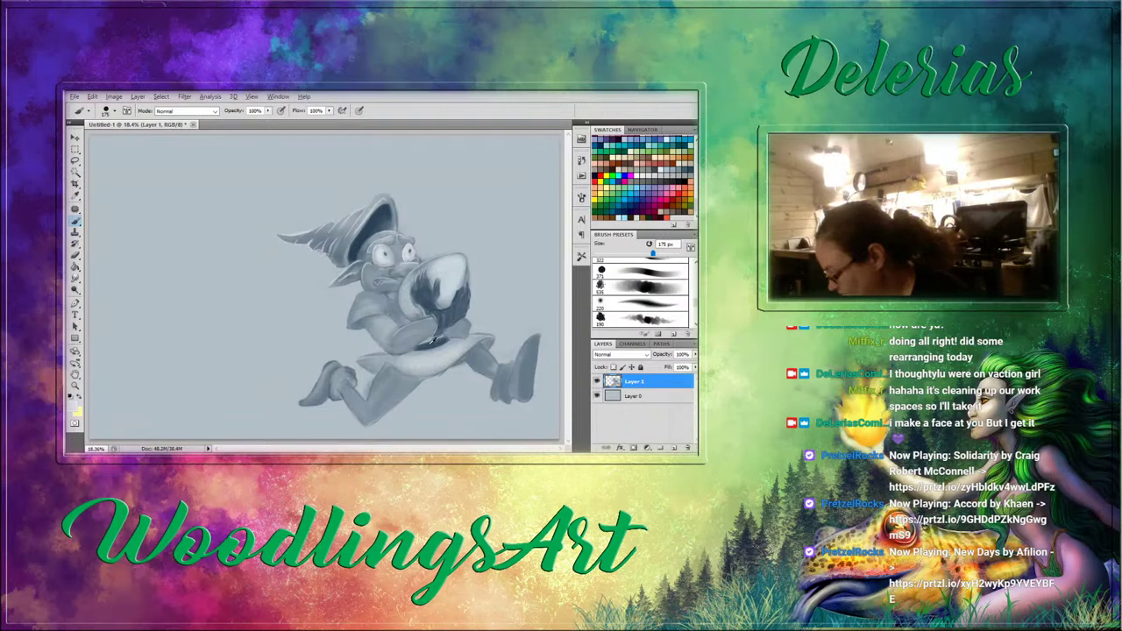
Sample the dark tone beneath the forearm, reduce the brush to 50 px, and paint shadow under the tunic skirt's hem.
left_click(428, 345, "alt")
key("bracketleft")
key("bracketleft")
key("bracketleft")
key("bracketleft")
key("bracketleft")
key("bracketleft")
key("bracketleft")
key("bracketleft")
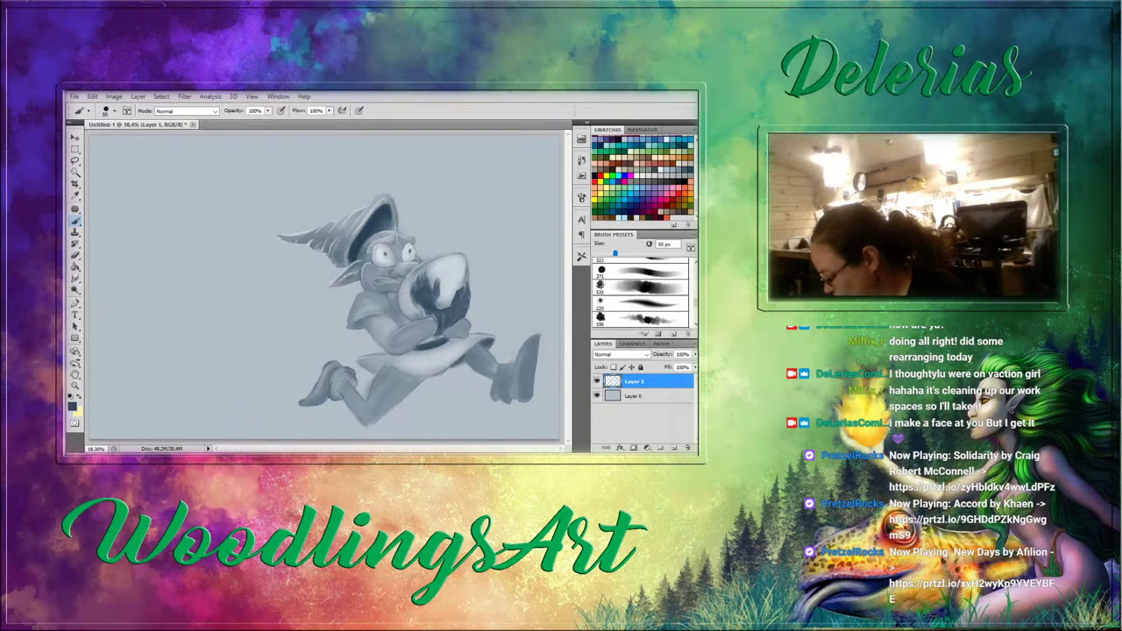
mouse_move(429, 377)
left_mouse_down()
mouse_move(450, 368)
mouse_move(358, 362)
left_mouse_up()
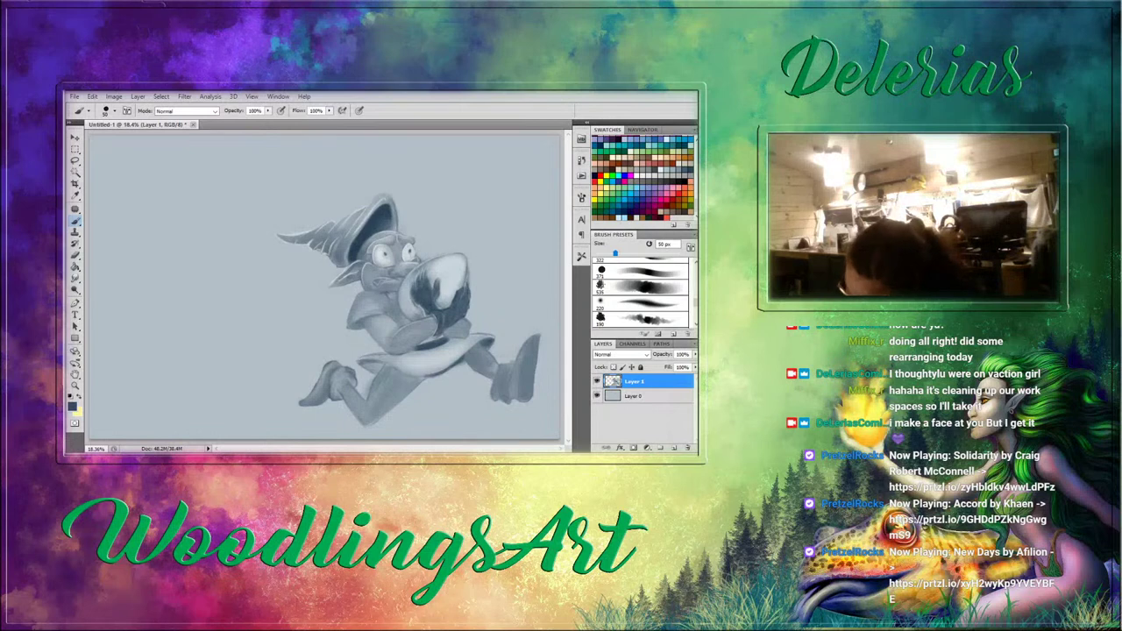
Enlarge the brush to 60 px, then darken the hat folds and the rear edge of the tunic skirt.
key("bracketright")
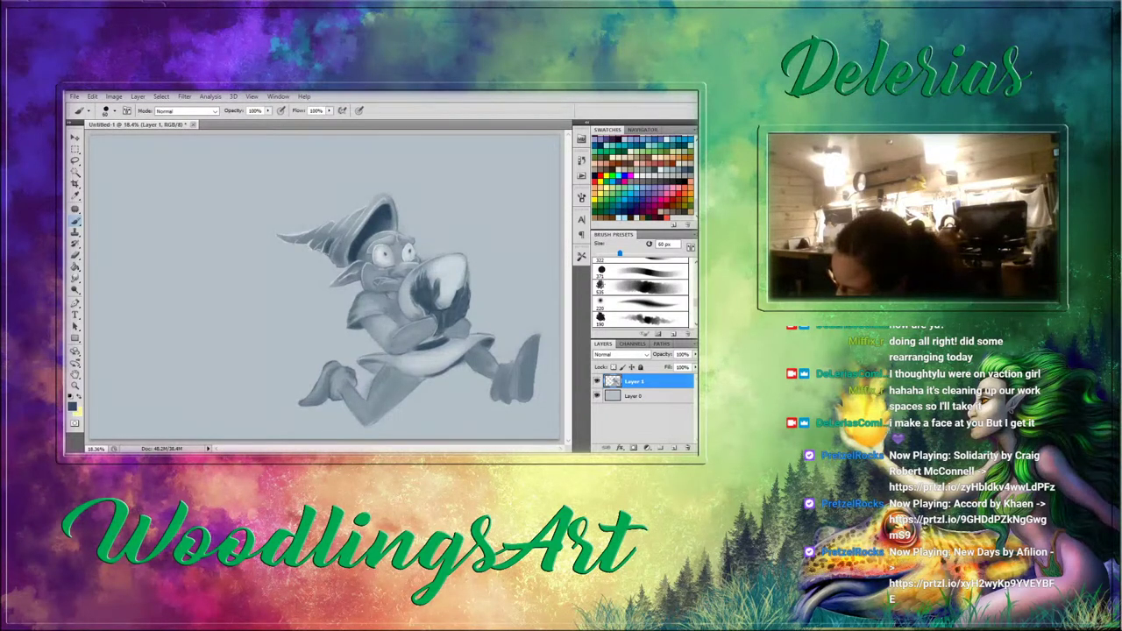
left_click_drag(338, 241, 339, 262)
left_click_drag(364, 359, 377, 360)
left_click(365, 363, "alt")
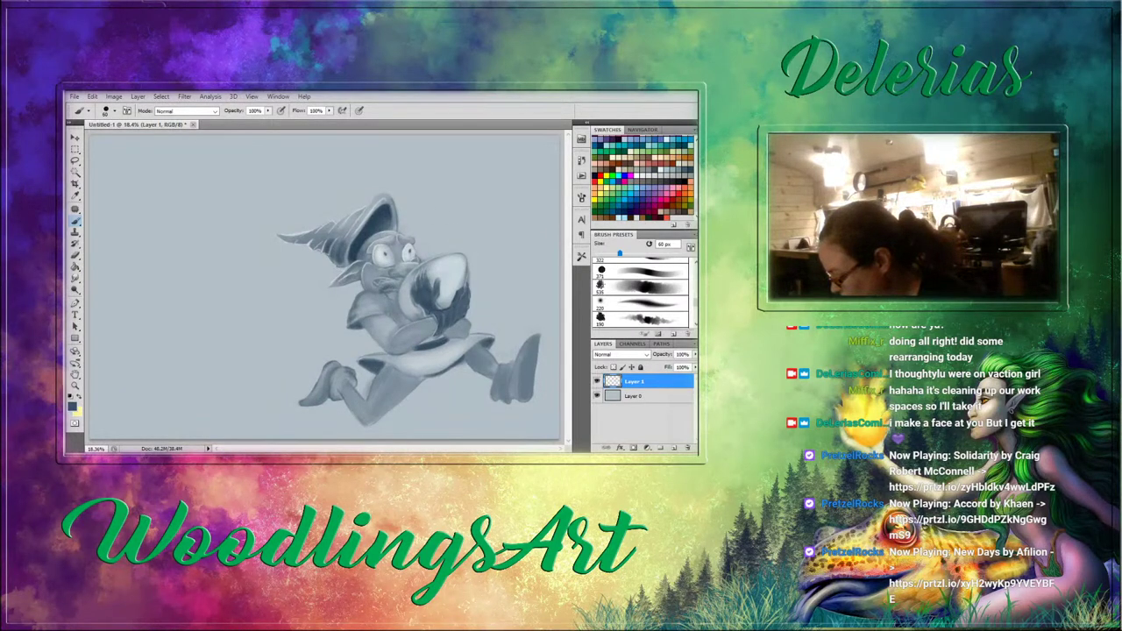
Sample tones from the cheek and the near eye, and touch up the light area of that eye.
left_click(373, 272, "alt")
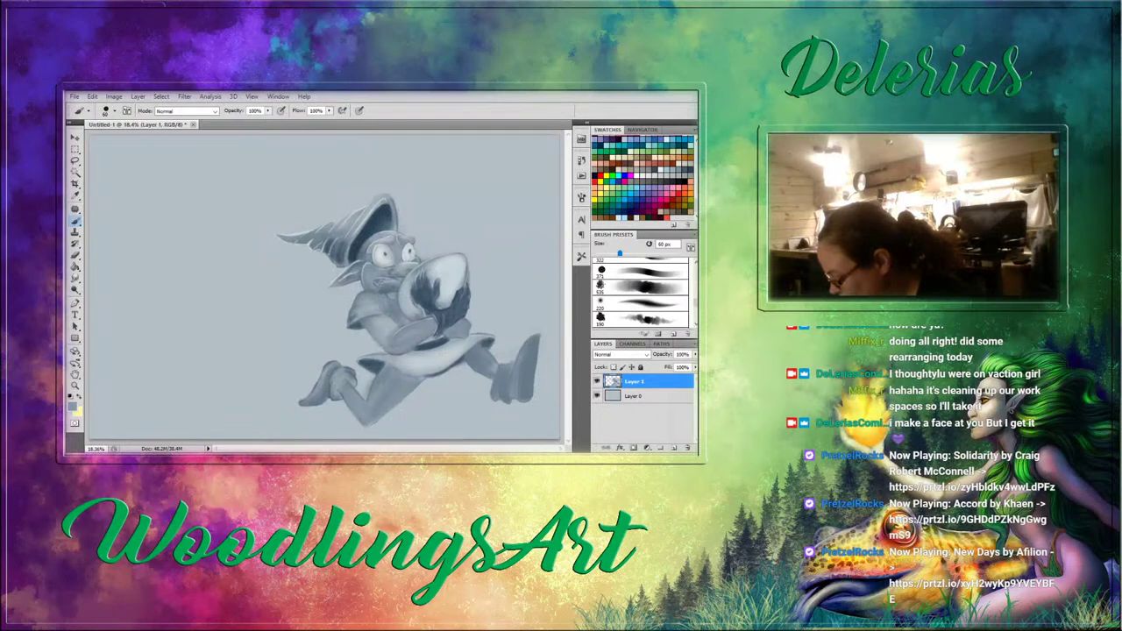
left_click(381, 254, "alt")
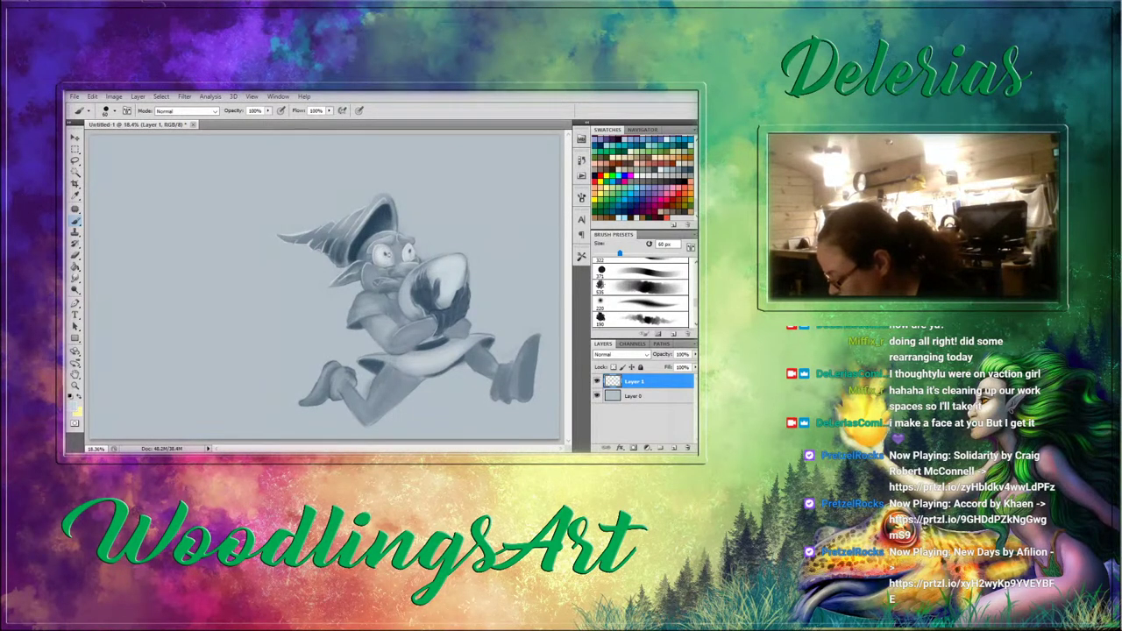
left_click_drag(379, 251, 383, 246)
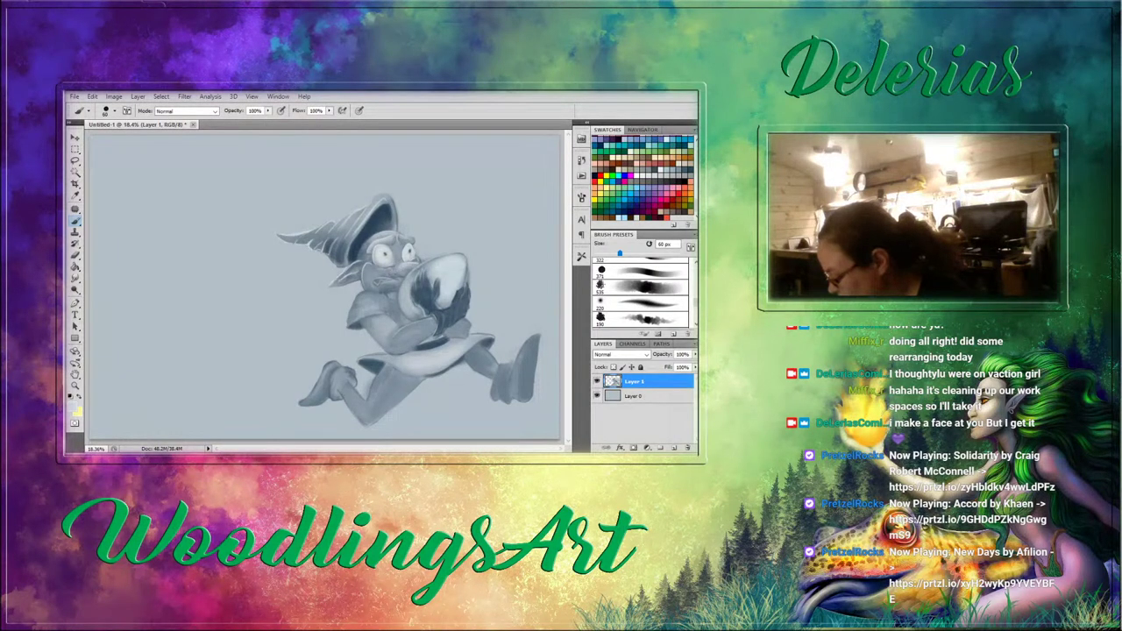
Choose the 220 px brush preset, reduce it to 30 px, and paint fine details on the face.
left_click(642, 303)
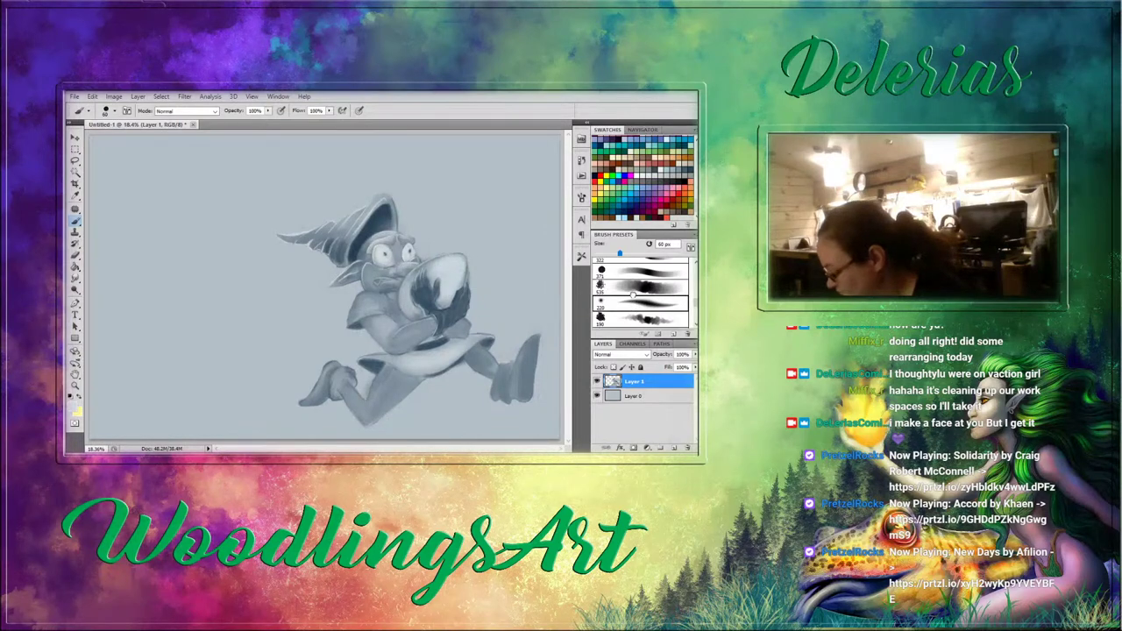
key("bracketleft")
key("bracketleft")
key("bracketleft")
key("bracketleft")
key("bracketleft")
key("bracketleft")
key("bracketleft")
key("bracketleft")
key("bracketleft")
key("bracketleft")
key("bracketleft")
key("bracketleft")
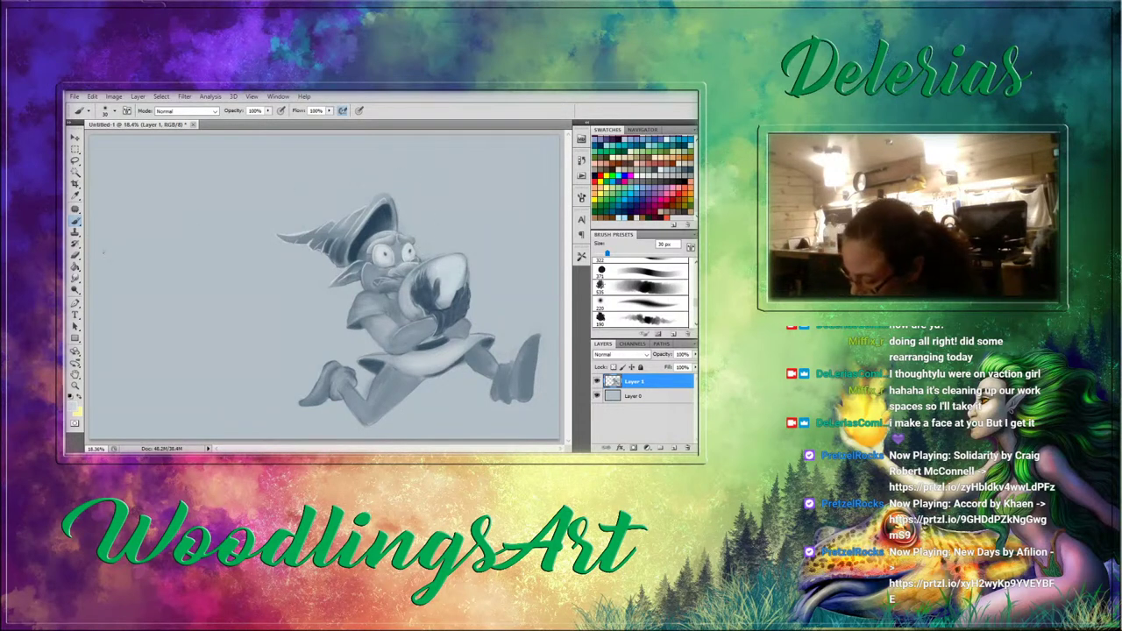
Switch to the Smudge tool, reduce it to 50 px, and soften the painted strokes on the hat.
key("r")
key("bracketleft")
key("bracketleft")
key("bracketleft")
key("bracketleft")
key("bracketleft")
key("bracketleft")
key("bracketleft")
key("bracketleft")
key("bracketleft")
key("bracketleft")
key("bracketleft")
key("bracketleft")
key("bracketleft")
key("bracketleft")
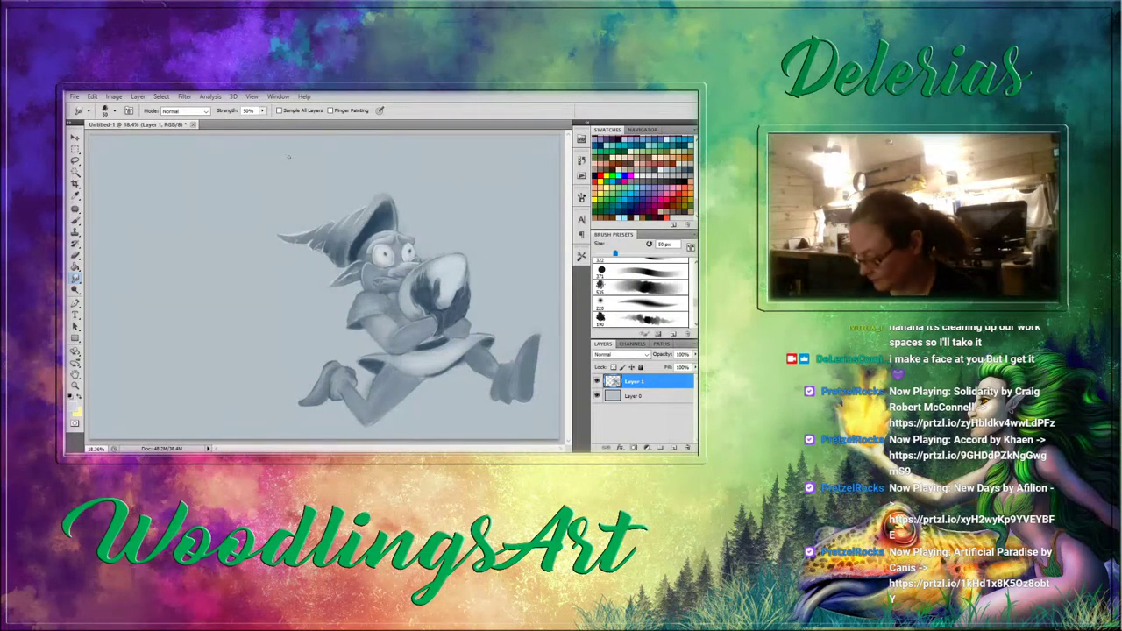
Sample a dark tone from the hat, choose a tapered brush preset reduced to 80 px, and deepen the hat folds and face shading.
key("b")
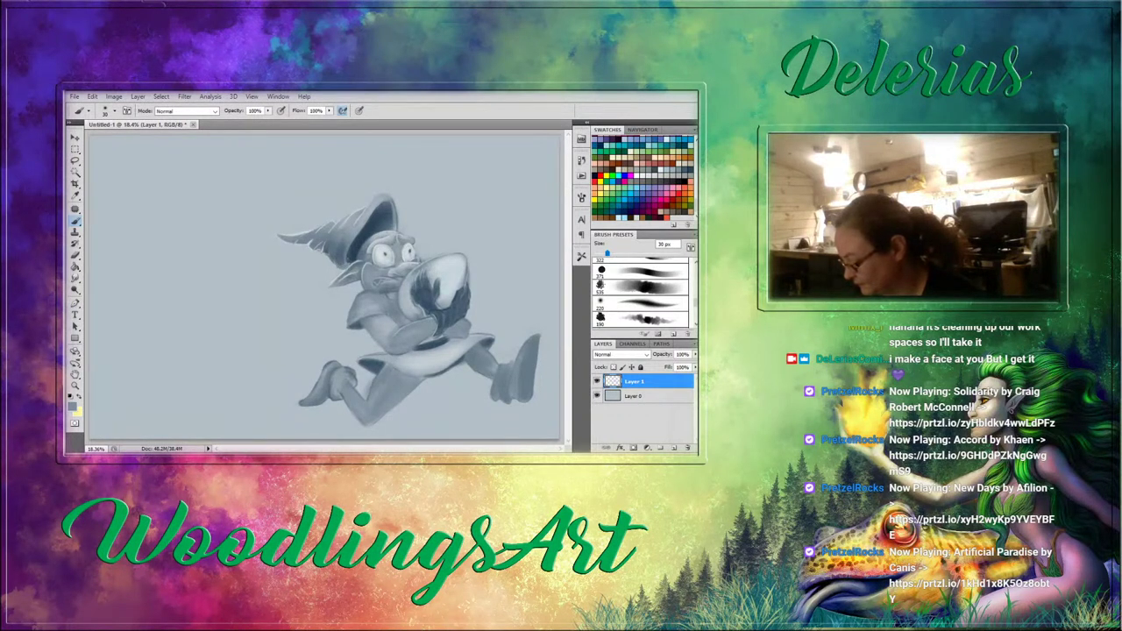
left_click(352, 257, "alt")
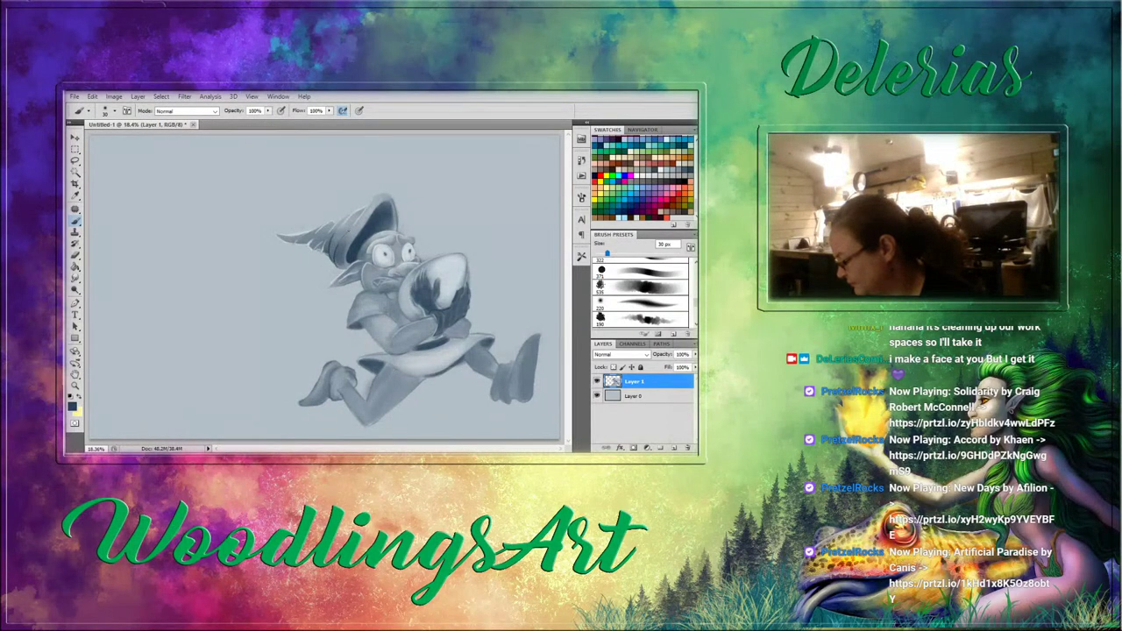
left_click(642, 273)
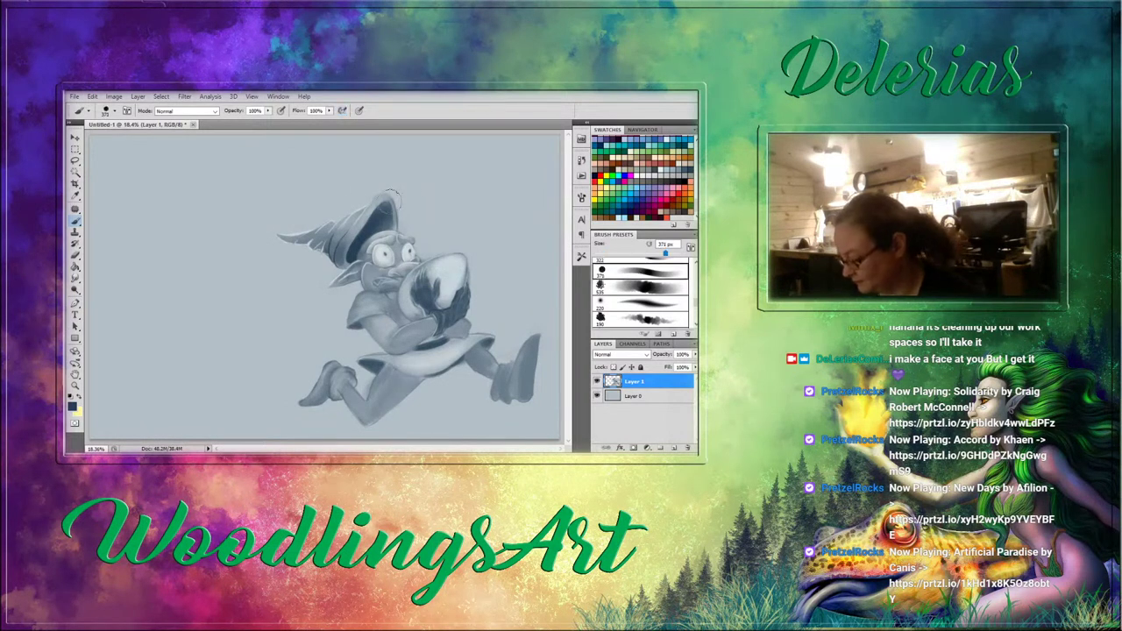
key("bracketleft")
key("bracketleft")
key("bracketleft")
key("bracketleft")
key("bracketleft")
key("bracketleft")
key("bracketleft")
key("bracketleft")
key("bracketleft")
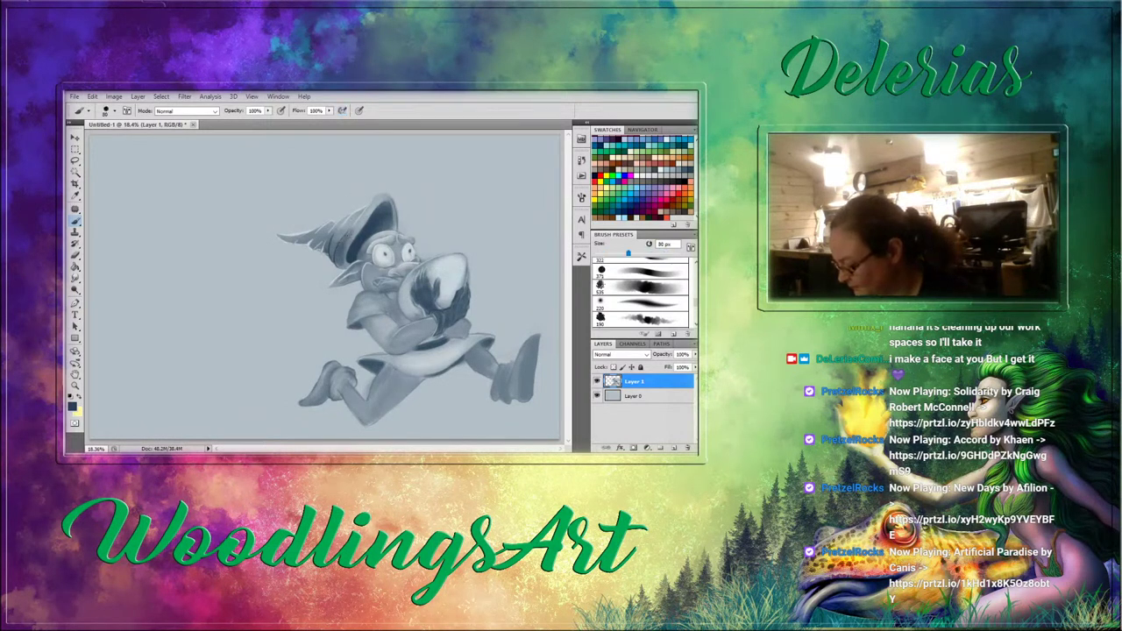
mouse_move(341, 254)
left_mouse_down()
mouse_move(349, 237)
mouse_move(331, 253)
left_mouse_up()
mouse_move(347, 223)
left_mouse_down()
mouse_move(327, 252)
mouse_move(304, 241)
left_mouse_up()
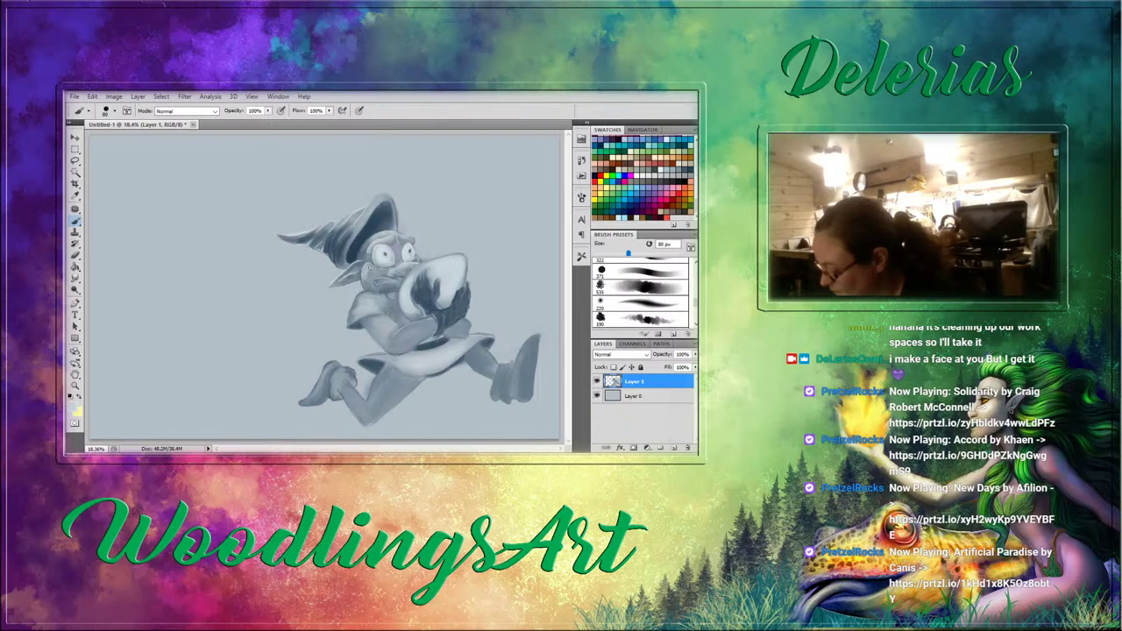
left_click_drag(369, 275, 367, 269)
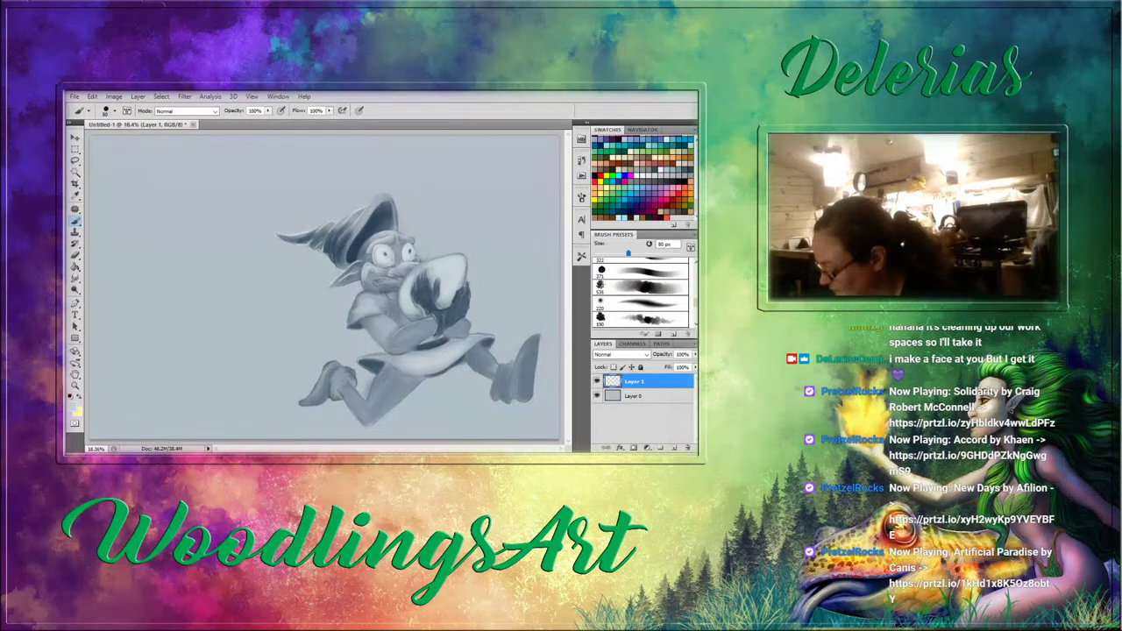
left_click(376, 272, "alt")
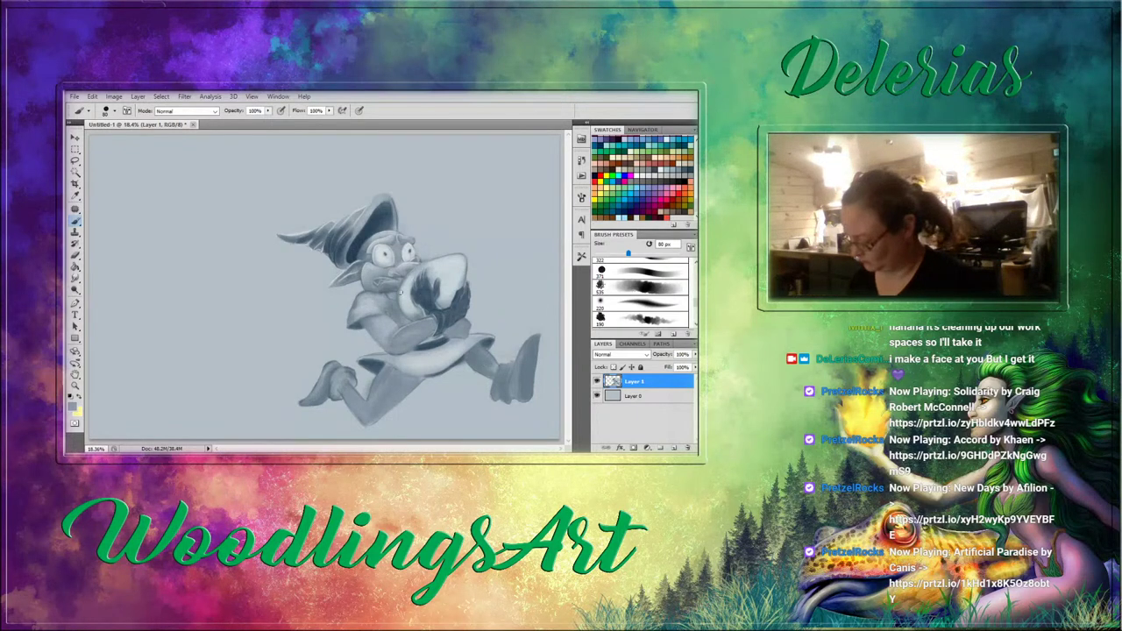
Scale the character layer down proportionally to about 70 percent and move it slightly up within the canvas.
left_click(75, 138)
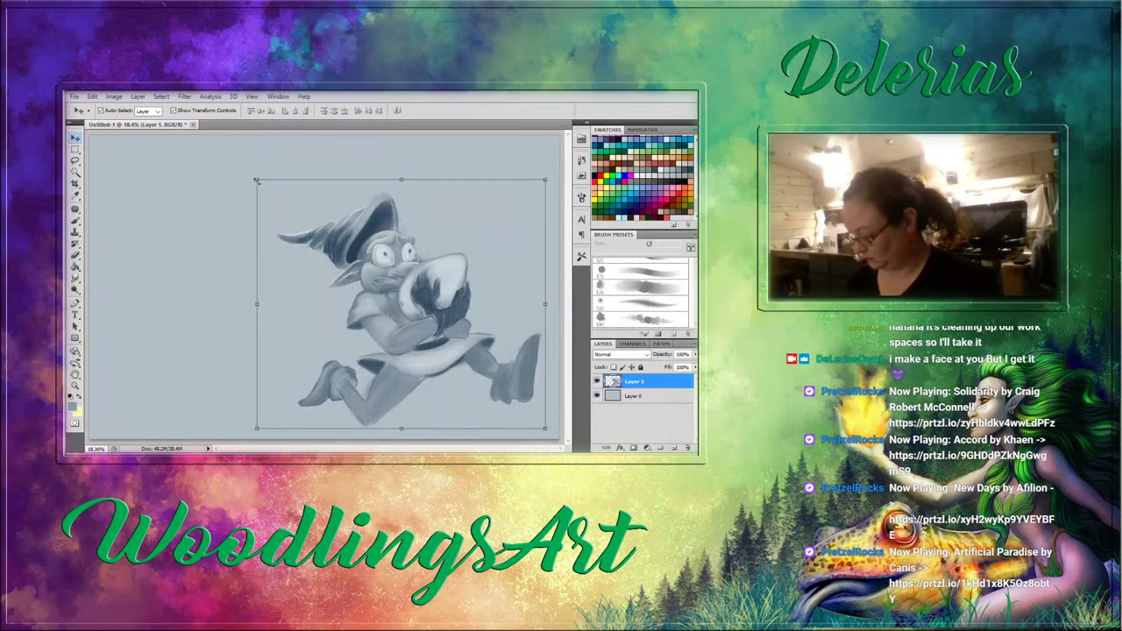
left_click_drag(257, 181, 324, 276)
left_click_drag(448, 356, 456, 312)
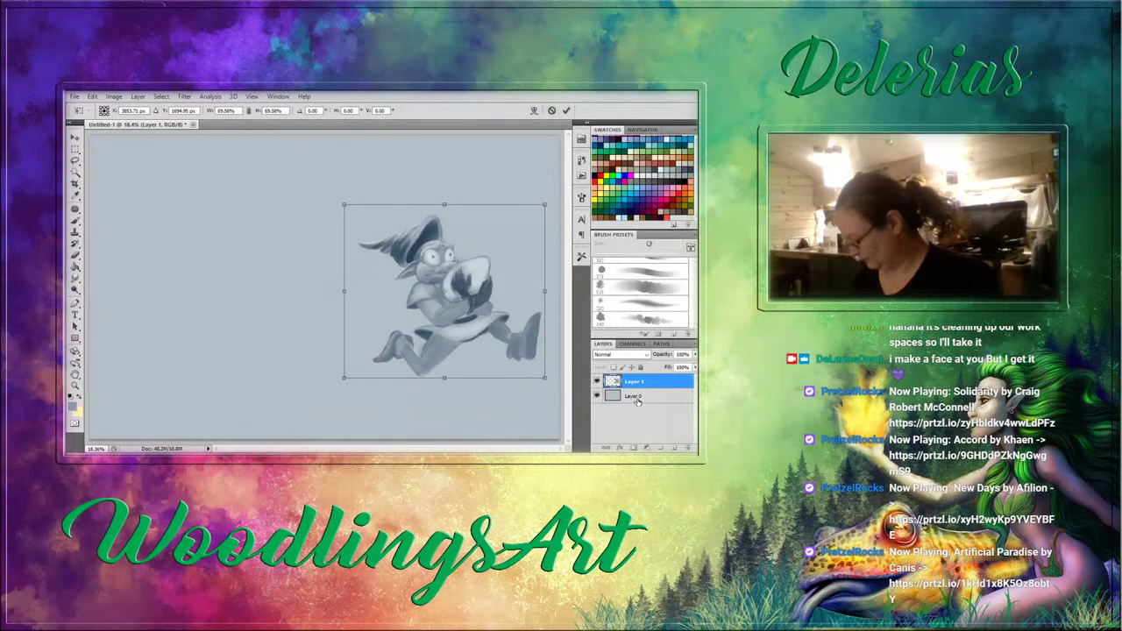
key("Return")
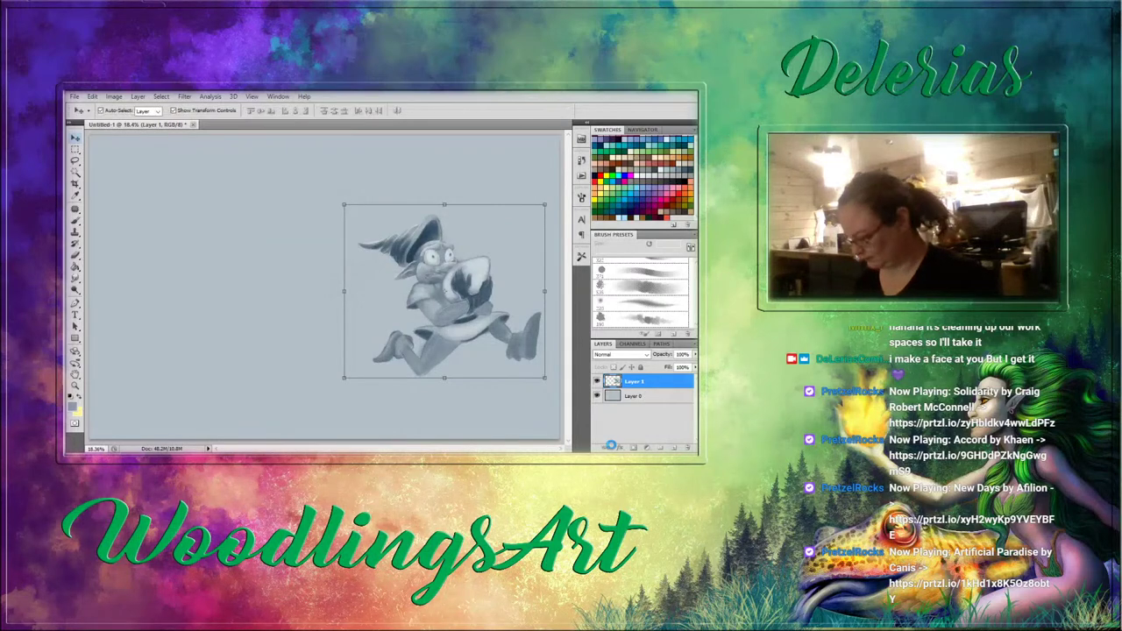
With the 535 px textured brush preset, paint dark cloudy ground on Layer 0 behind and beneath the running character.
left_click(75, 223)
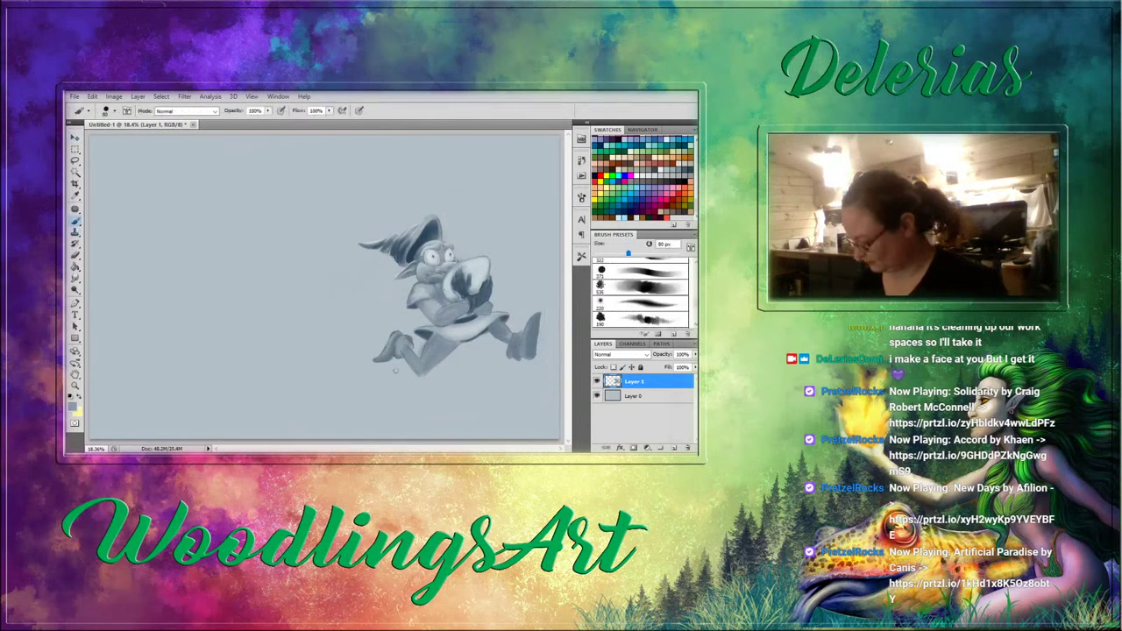
left_click(650, 288)
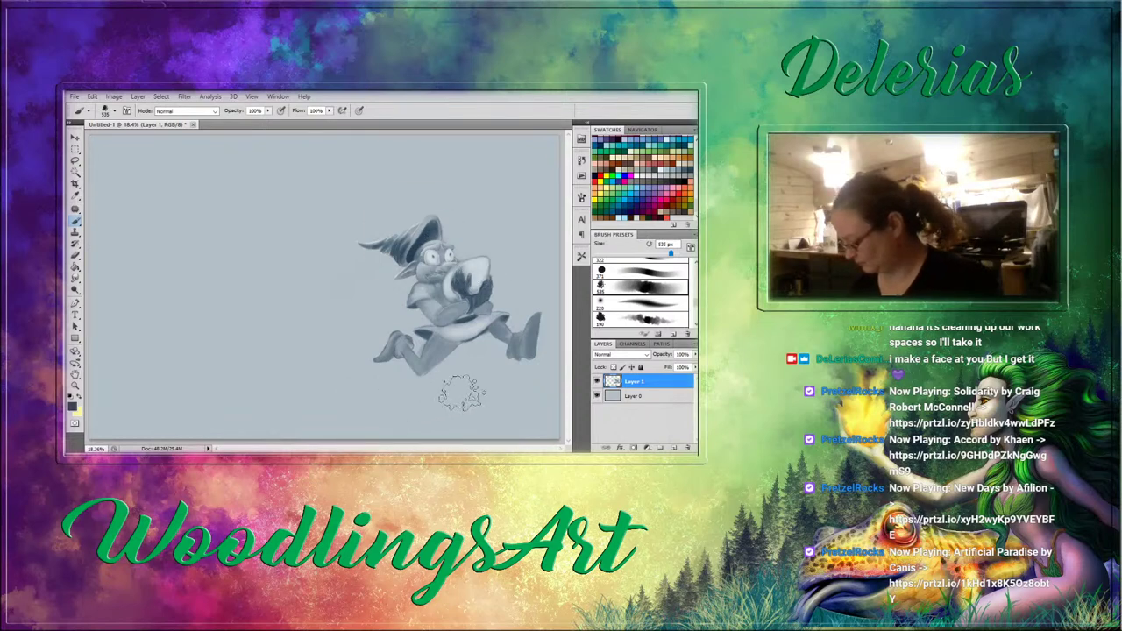
left_click(653, 399)
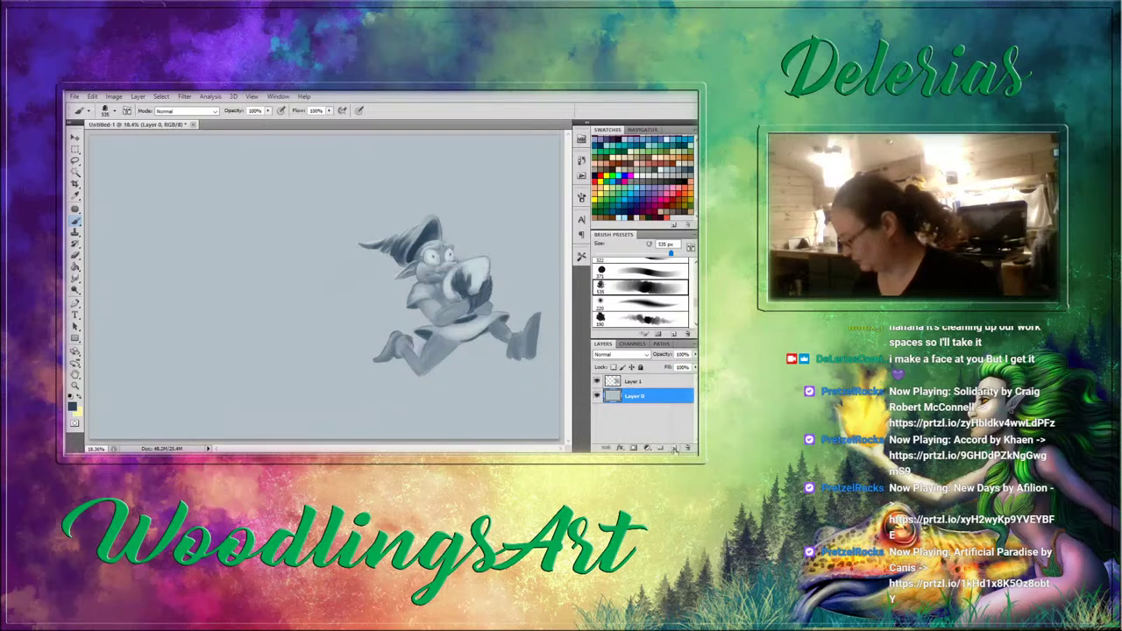
mouse_move(524, 323)
left_mouse_down()
mouse_move(465, 343)
mouse_move(491, 368)
mouse_move(519, 354)
mouse_move(454, 369)
mouse_move(506, 349)
mouse_move(499, 361)
mouse_move(412, 363)
mouse_move(357, 331)
mouse_move(335, 386)
mouse_move(399, 360)
mouse_move(311, 415)
mouse_move(344, 320)
mouse_move(245, 400)
mouse_move(174, 411)
mouse_move(270, 364)
mouse_move(227, 377)
mouse_move(185, 359)
mouse_move(144, 369)
mouse_move(96, 334)
mouse_move(106, 419)
mouse_move(263, 446)
left_mouse_up()
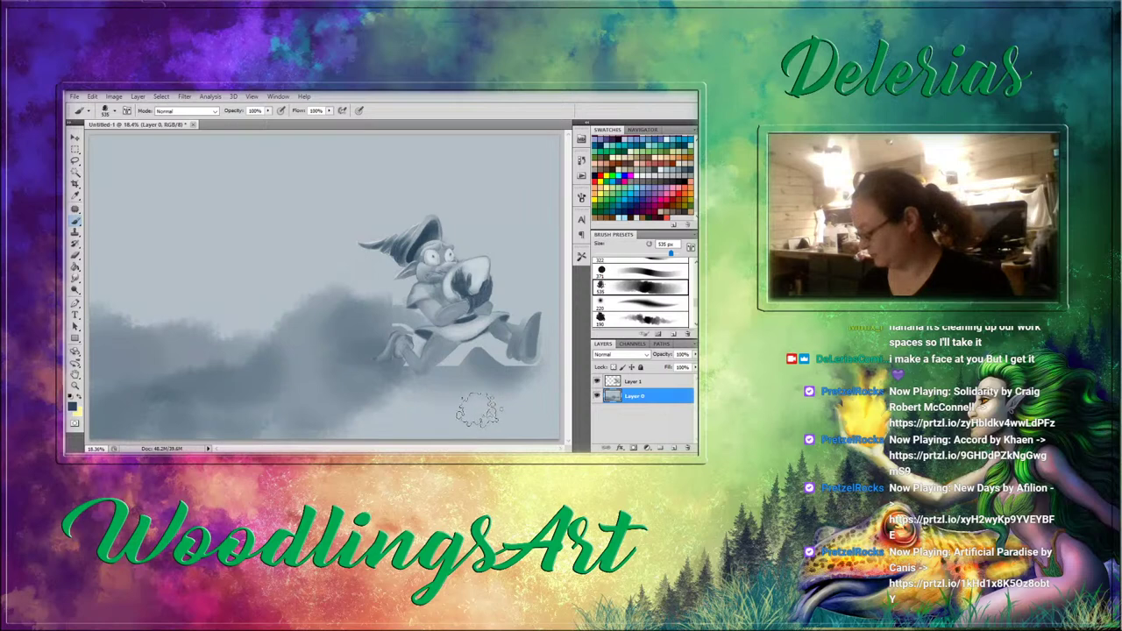
mouse_move(486, 407)
left_mouse_down()
mouse_move(402, 413)
mouse_move(362, 431)
mouse_move(487, 435)
mouse_move(535, 416)
mouse_move(524, 420)
mouse_move(557, 417)
left_mouse_up()
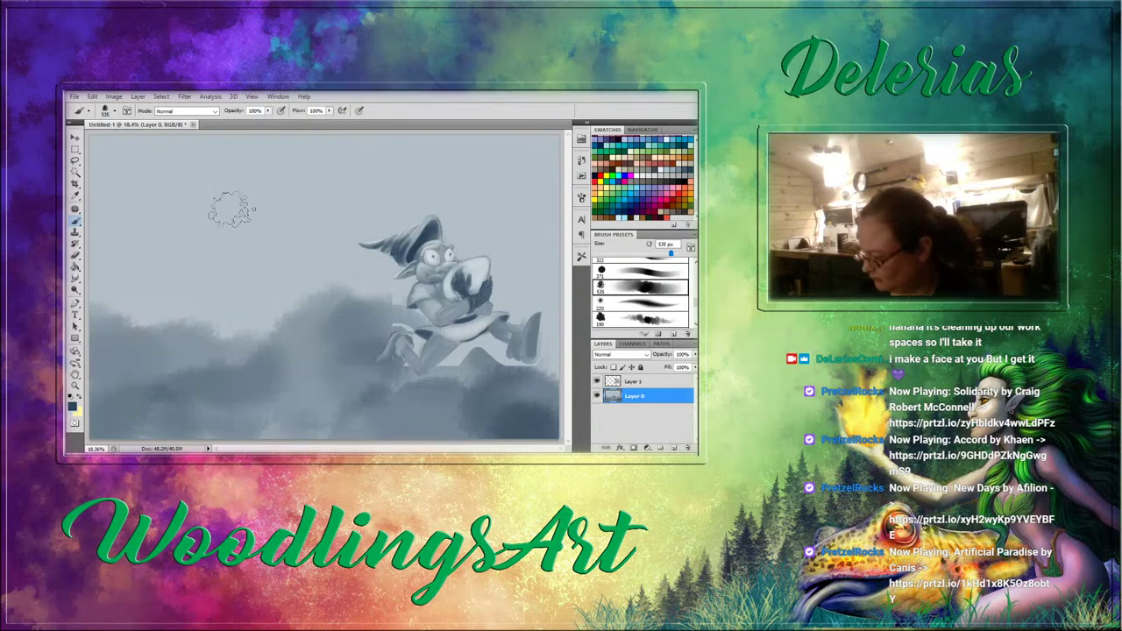
Add a layer above Layer 0, reduce the brush to 60 px, and sketch a large creature's snout and curved upper jaw behind the character.
left_click(676, 448)
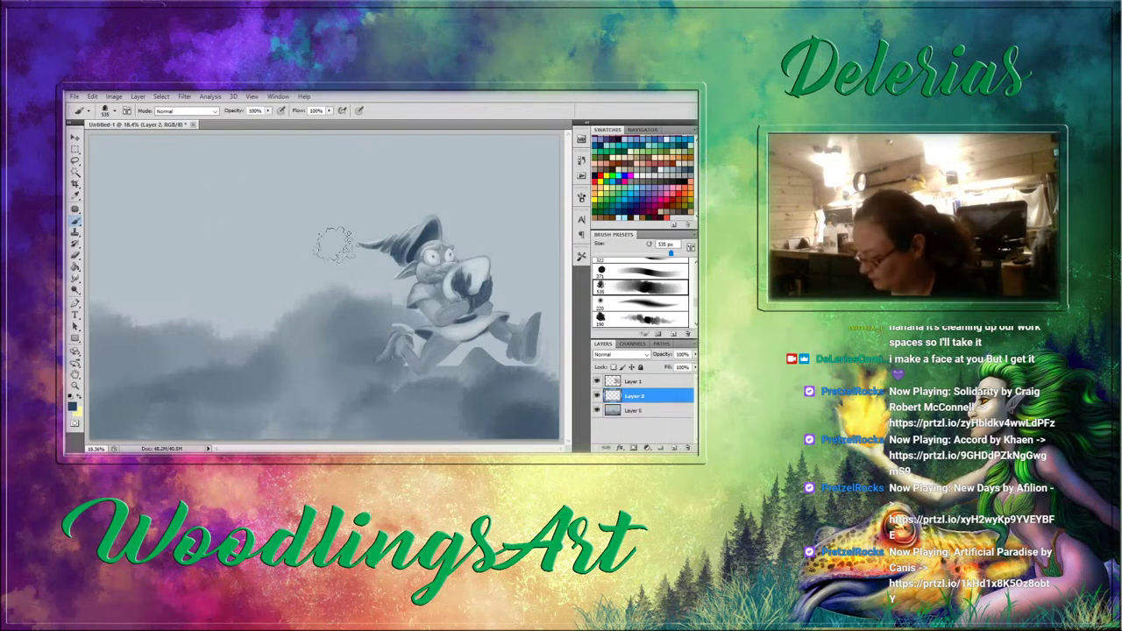
key("bracketleft")
key("bracketleft")
key("bracketleft")
key("bracketleft")
key("bracketleft")
key("bracketleft")
key("bracketleft")
key("bracketleft")
key("bracketleft")
key("bracketleft")
key("bracketleft")
key("bracketleft")
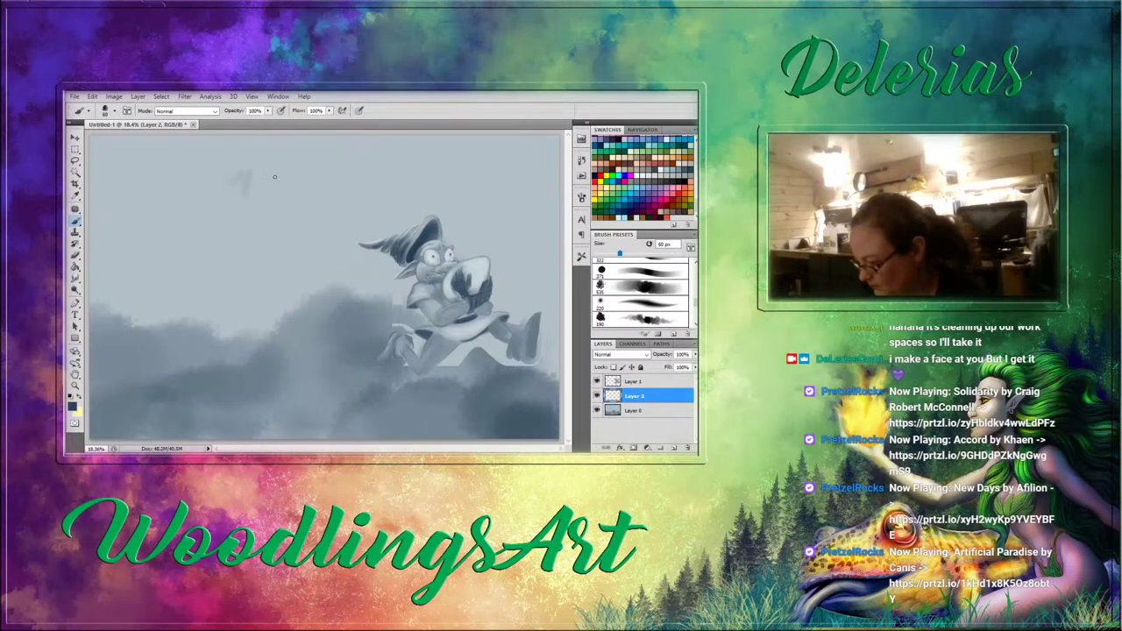
mouse_move(276, 171)
left_mouse_down()
mouse_move(210, 207)
mouse_move(272, 175)
mouse_move(251, 186)
mouse_move(248, 266)
mouse_move(224, 284)
mouse_move(184, 255)
mouse_move(202, 282)
mouse_move(191, 215)
mouse_move(273, 163)
mouse_move(293, 200)
mouse_move(273, 237)
left_mouse_up()
mouse_move(280, 160)
left_mouse_down()
mouse_move(216, 180)
mouse_move(175, 261)
left_mouse_up()
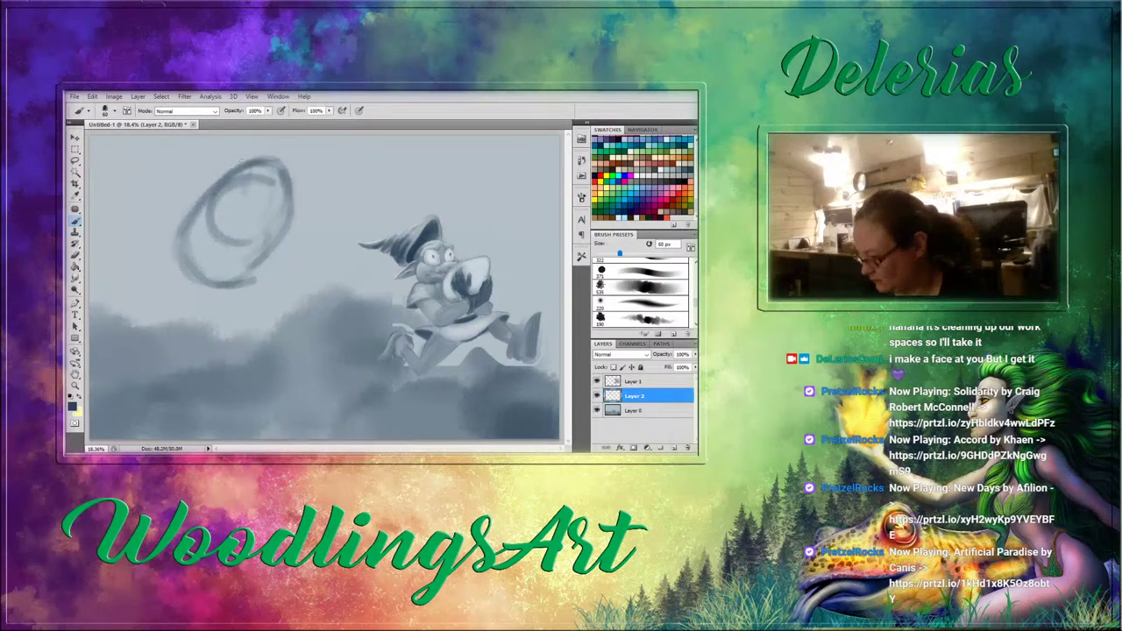
mouse_move(249, 159)
left_mouse_down()
mouse_move(186, 161)
mouse_move(167, 197)
mouse_move(167, 229)
left_mouse_up()
mouse_move(203, 160)
left_mouse_down()
mouse_move(120, 166)
mouse_move(117, 187)
mouse_move(170, 264)
mouse_move(133, 198)
mouse_move(150, 241)
mouse_move(230, 279)
left_mouse_up()
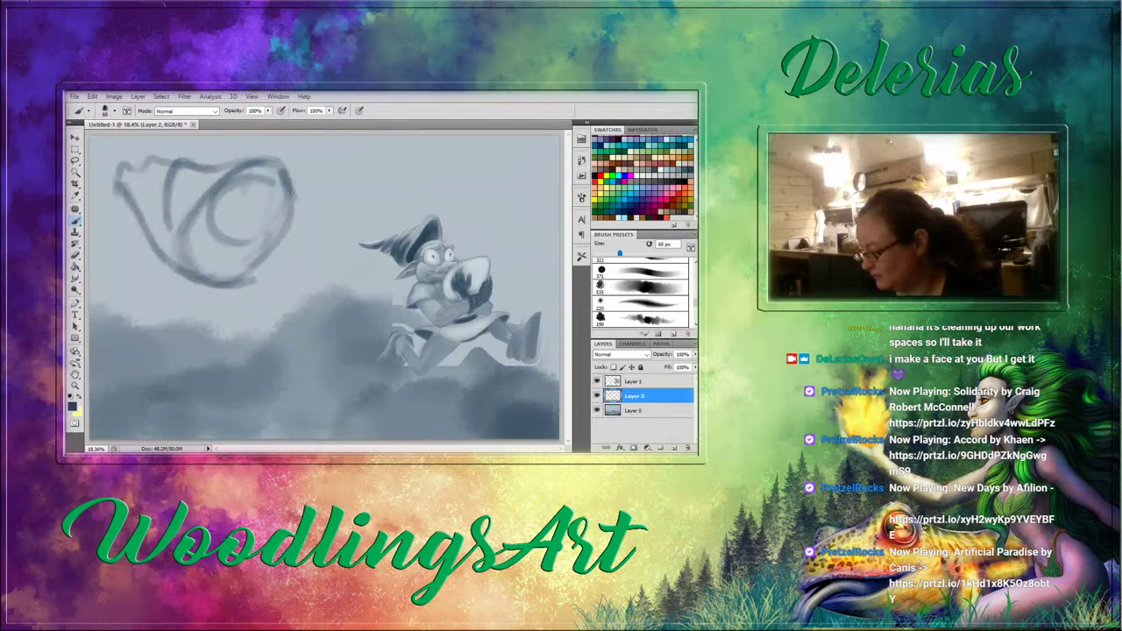
Sketch pointed teeth in the creature's snout and add a lower jaw with its own row of teeth.
mouse_move(298, 198)
left_mouse_down()
mouse_move(311, 246)
mouse_move(288, 232)
left_mouse_up()
mouse_move(215, 175)
left_mouse_down()
mouse_move(194, 200)
mouse_move(203, 230)
mouse_move(239, 184)
mouse_move(233, 229)
left_mouse_up()
mouse_move(266, 194)
left_mouse_down()
mouse_move(247, 223)
mouse_move(265, 209)
mouse_move(254, 235)
mouse_move(293, 233)
left_mouse_up()
mouse_move(134, 211)
left_mouse_down()
mouse_move(181, 317)
mouse_move(226, 326)
mouse_move(265, 282)
left_mouse_up()
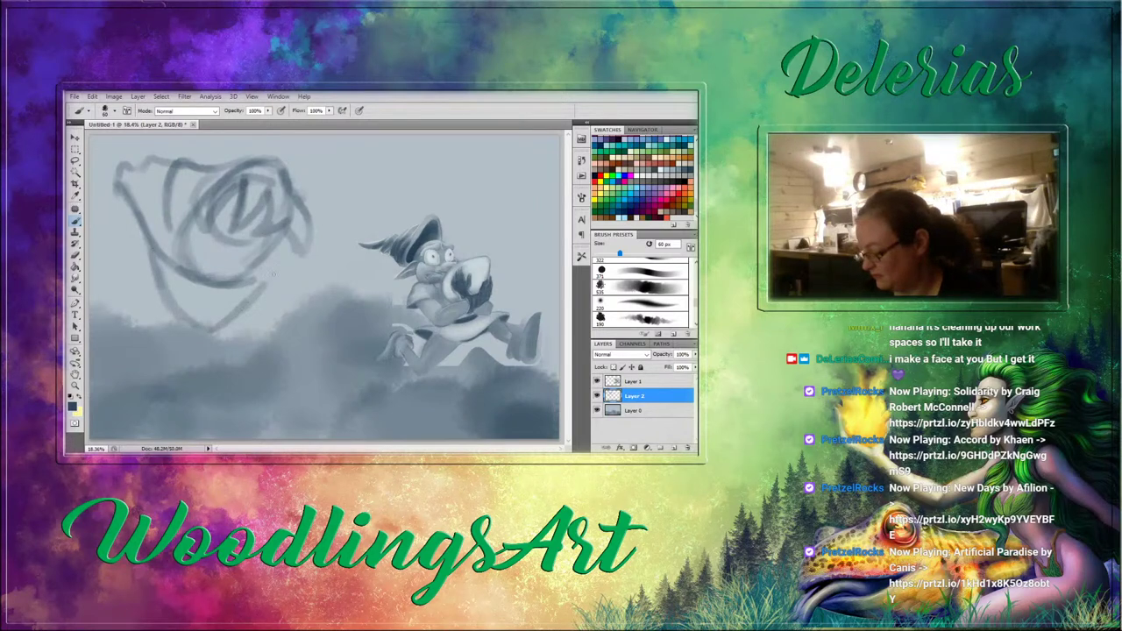
mouse_move(171, 279)
left_mouse_down()
mouse_move(180, 254)
mouse_move(203, 247)
mouse_move(190, 296)
mouse_move(228, 274)
mouse_move(224, 307)
mouse_move(280, 268)
mouse_move(263, 311)
mouse_move(235, 319)
mouse_move(169, 284)
left_mouse_up()
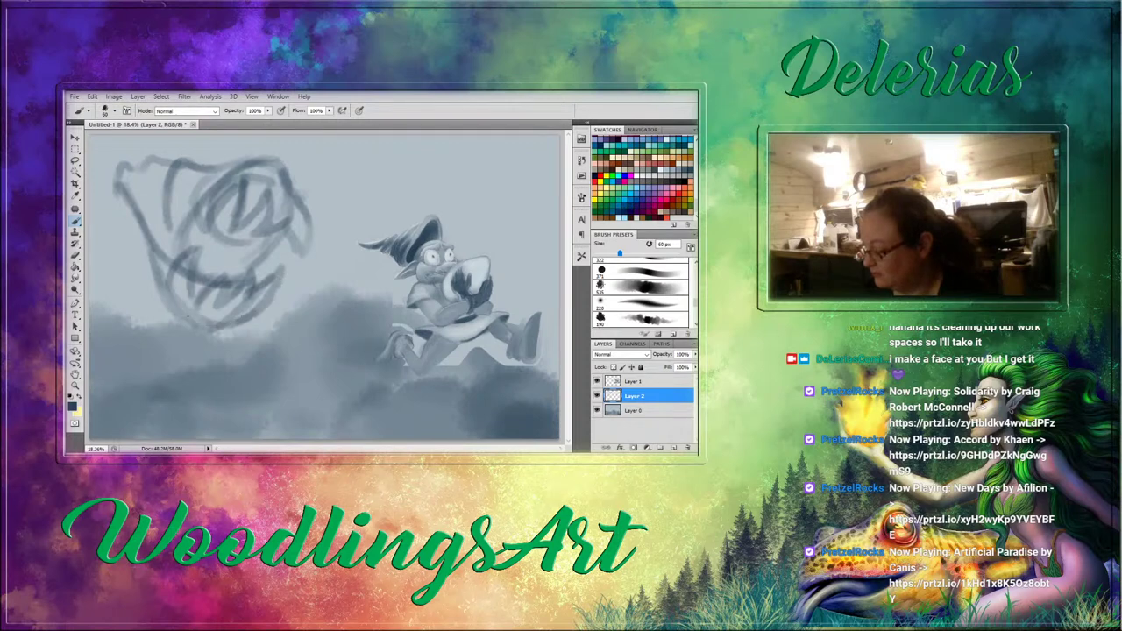
left_click_drag(253, 298, 225, 320)
Sketch spiky, feather-like fringes along both sides of the creature's head.
mouse_move(144, 162)
left_mouse_down()
mouse_move(97, 140)
mouse_move(115, 194)
mouse_move(95, 216)
mouse_move(132, 221)
mouse_move(112, 233)
mouse_move(149, 296)
left_mouse_up()
mouse_move(298, 181)
left_mouse_down()
mouse_move(333, 171)
mouse_move(323, 236)
mouse_move(285, 265)
mouse_move(287, 296)
mouse_move(258, 316)
left_mouse_up()
left_click_drag(287, 231, 266, 279)
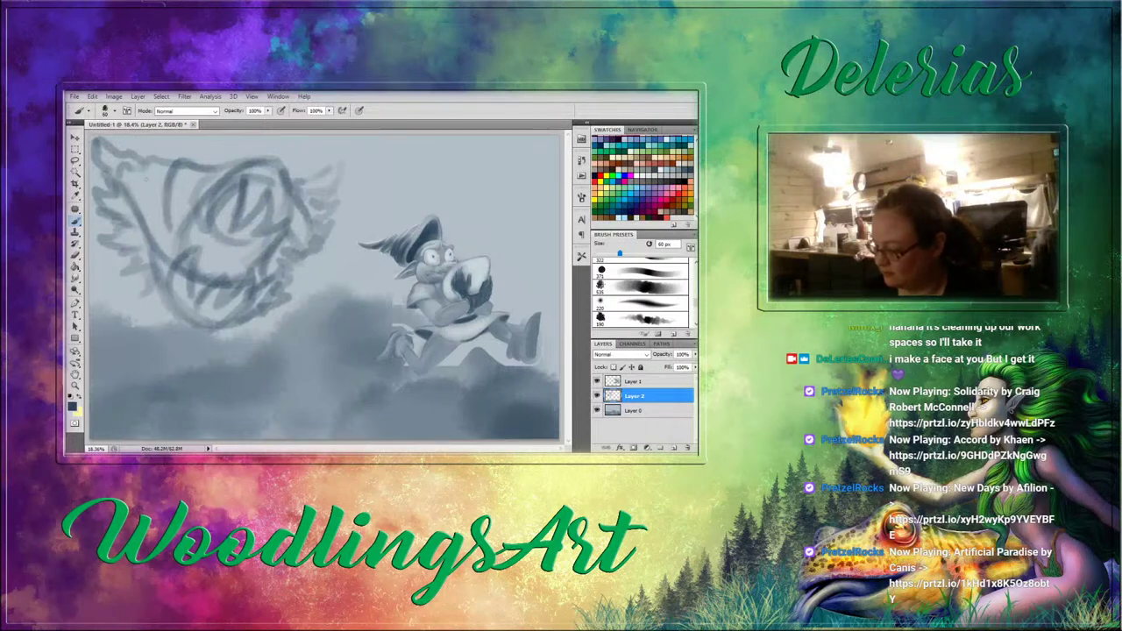
Strengthen the creature's upper lip line and sketch a row of teeth along the side of its mouth.
mouse_move(146, 179)
left_mouse_down()
mouse_move(105, 154)
mouse_move(235, 189)
left_mouse_up()
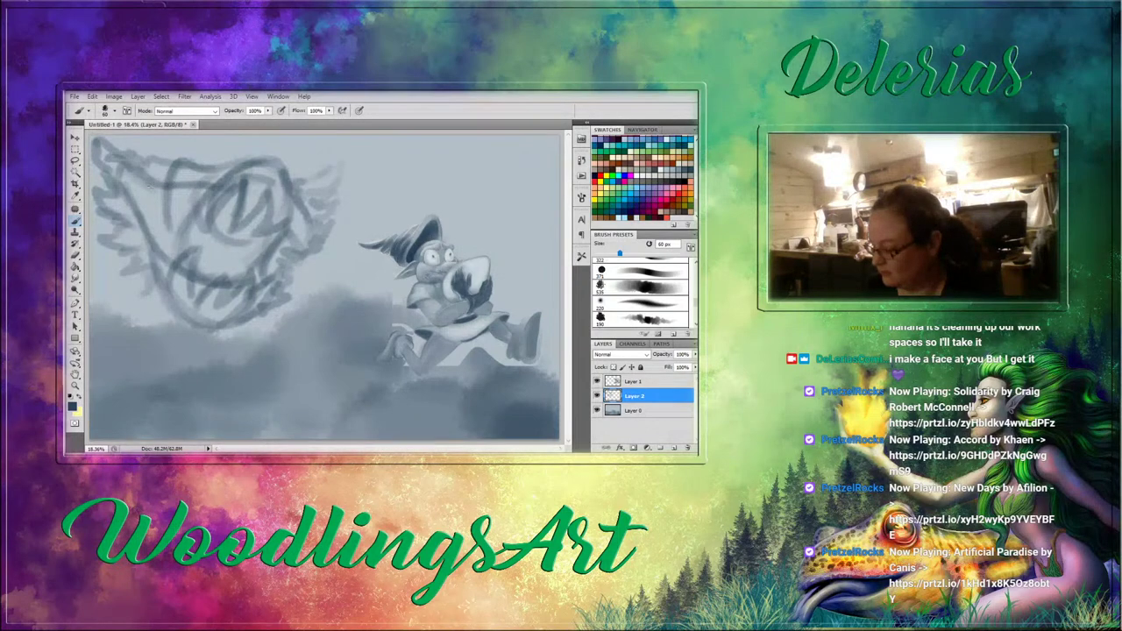
mouse_move(136, 179)
left_mouse_down()
mouse_move(154, 215)
mouse_move(160, 189)
mouse_move(166, 219)
mouse_move(184, 193)
mouse_move(195, 230)
mouse_move(203, 186)
mouse_move(205, 221)
left_mouse_up()
mouse_move(156, 263)
left_mouse_down()
mouse_move(175, 233)
mouse_move(168, 275)
mouse_move(146, 224)
mouse_move(159, 249)
left_mouse_up()
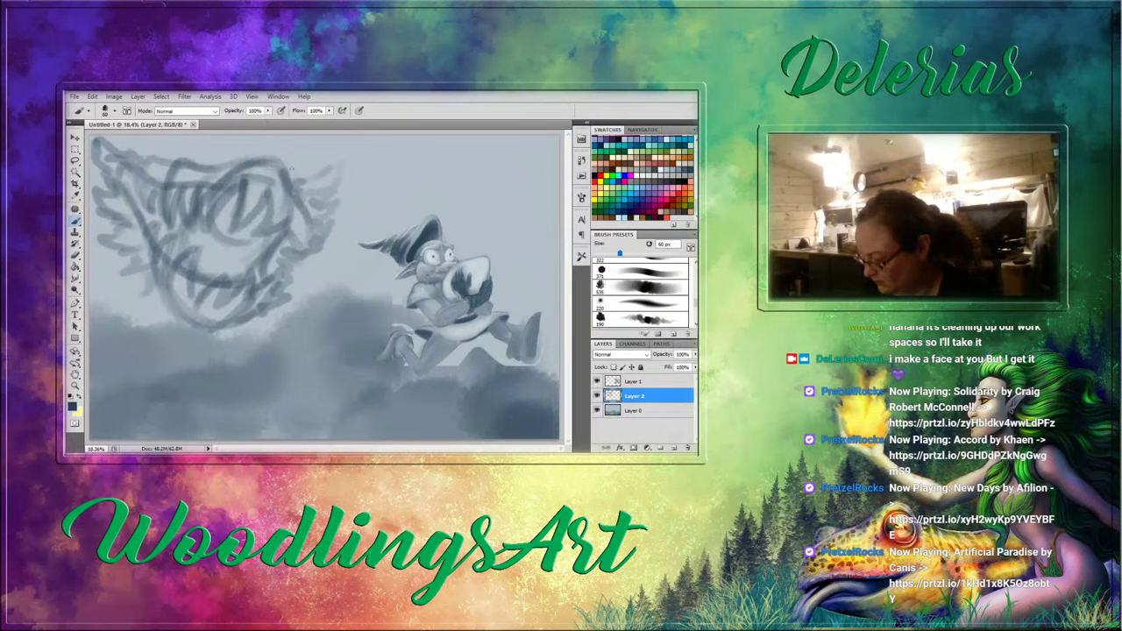
Round out the creature's chin with a second outline and darken the inside of its open mouth.
mouse_move(140, 299)
left_mouse_down()
mouse_move(198, 339)
mouse_move(185, 333)
mouse_move(259, 318)
left_mouse_up()
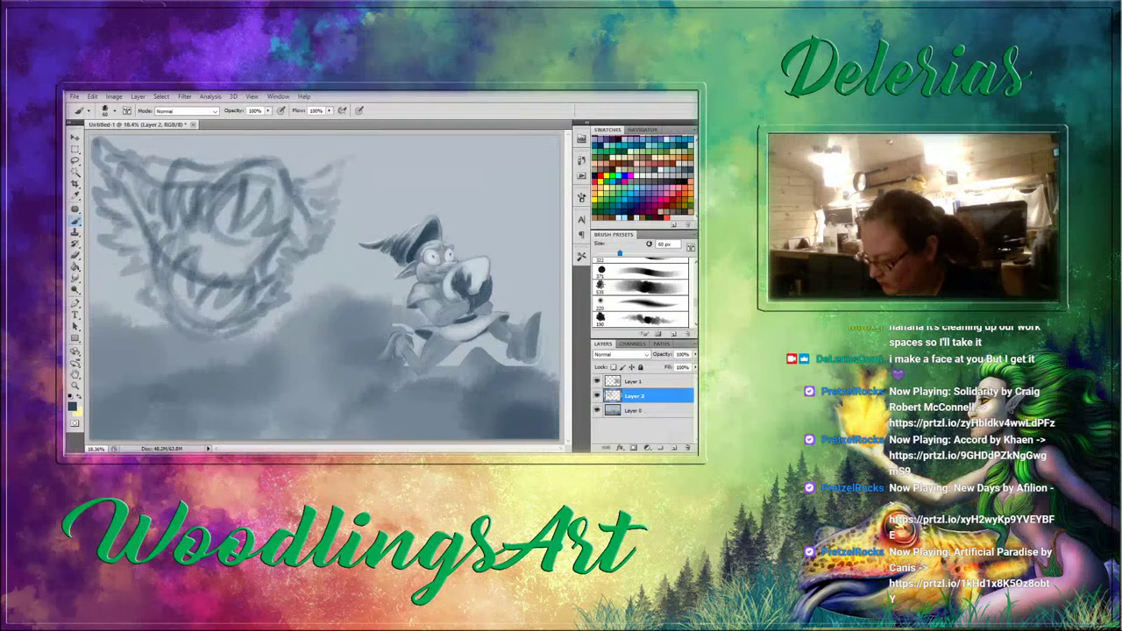
mouse_move(126, 180)
left_mouse_down()
mouse_move(164, 235)
mouse_move(179, 212)
mouse_move(172, 261)
mouse_move(186, 248)
mouse_move(178, 221)
mouse_move(198, 236)
mouse_move(173, 261)
left_mouse_up()
mouse_move(202, 217)
left_mouse_down()
mouse_move(198, 291)
mouse_move(220, 239)
mouse_move(235, 242)
mouse_move(224, 237)
left_mouse_up()
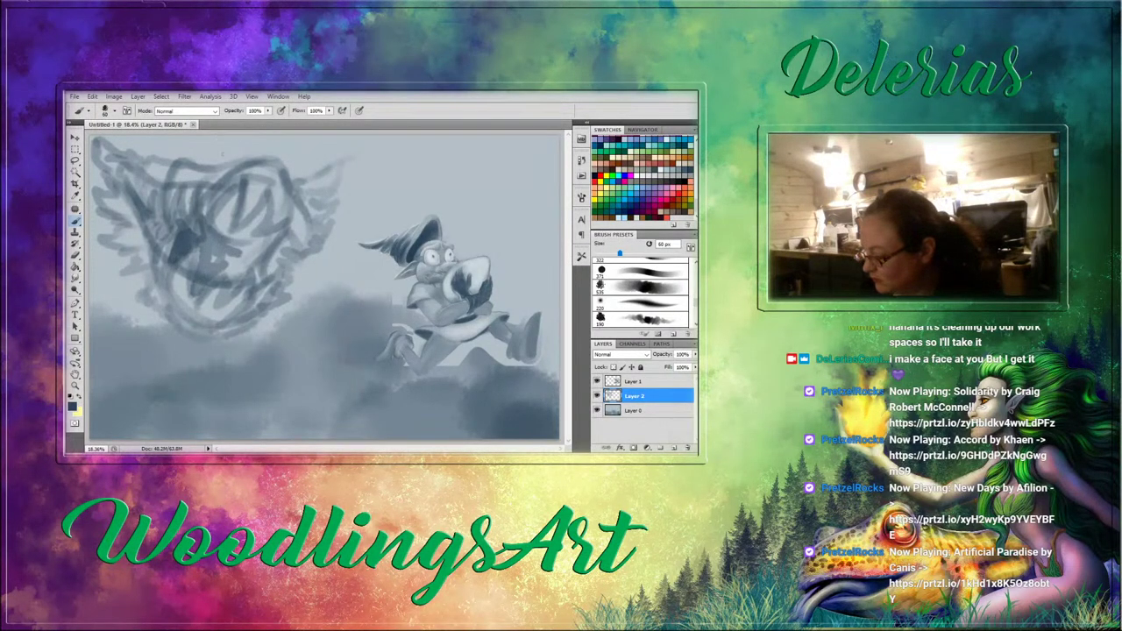
Paint two dark nostrils on the creature's snout and sketch the bumpy brow area above its mouth.
mouse_move(245, 143)
left_mouse_down()
mouse_move(223, 154)
mouse_move(301, 159)
mouse_move(300, 173)
mouse_move(271, 153)
left_mouse_up()
mouse_move(163, 147)
left_mouse_down()
mouse_move(136, 138)
mouse_move(164, 181)
mouse_move(173, 157)
left_mouse_up()
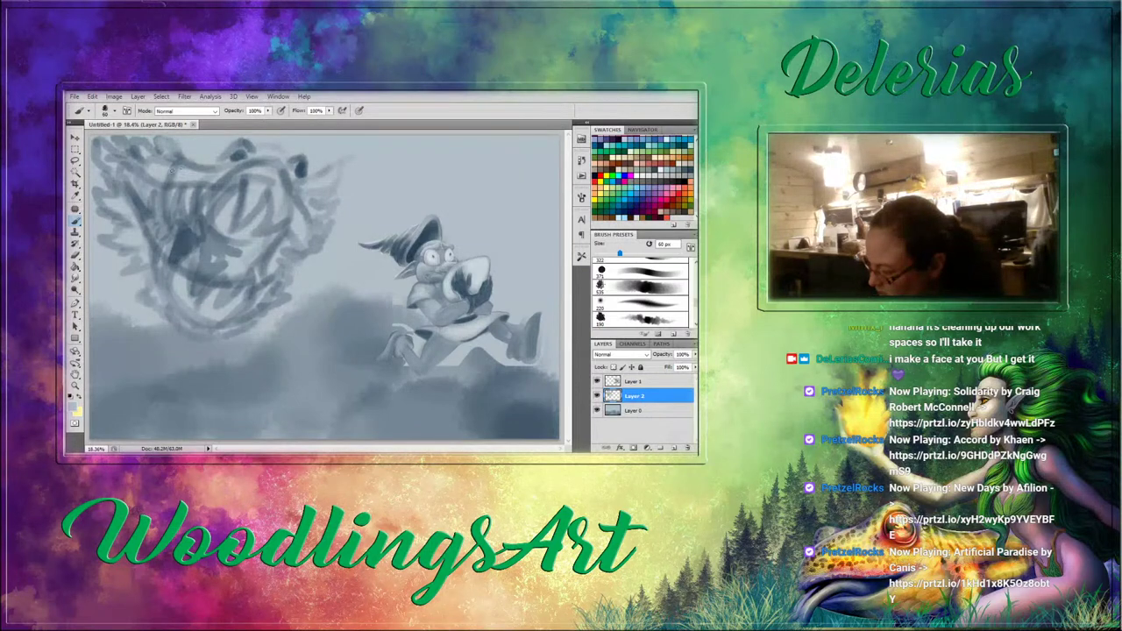
mouse_move(169, 164)
left_mouse_down()
mouse_move(189, 165)
mouse_move(172, 177)
left_mouse_up()
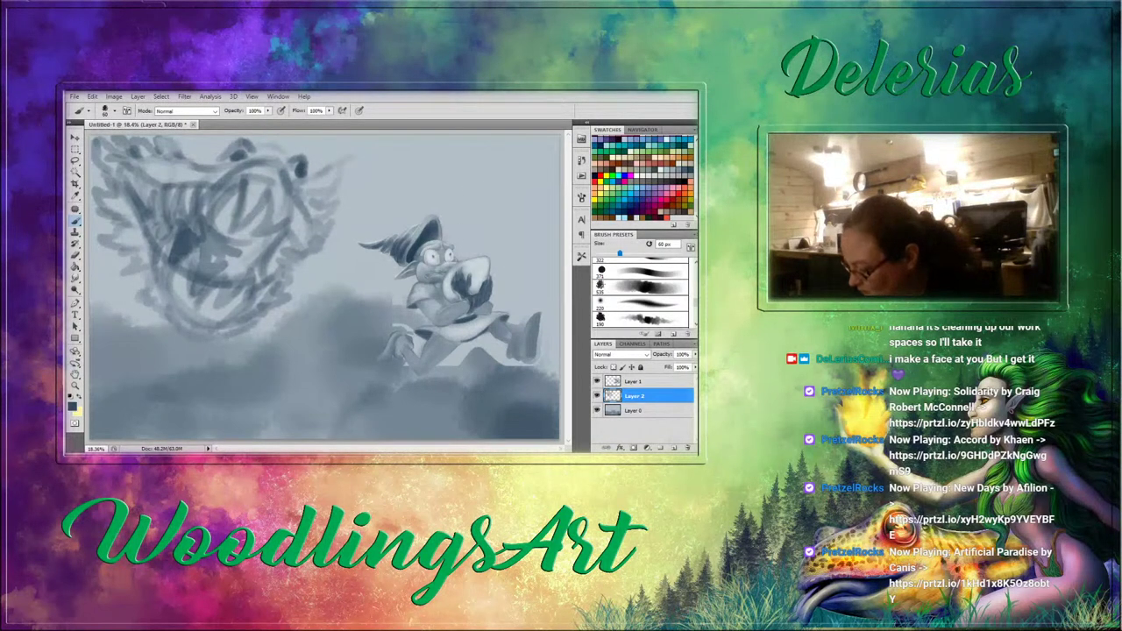
Add short spikes under the creature's chin, darken its tongue, and paint a light round eye below the brow.
mouse_move(226, 252)
left_mouse_down()
mouse_move(171, 324)
mouse_move(202, 355)
mouse_move(250, 324)
left_mouse_up()
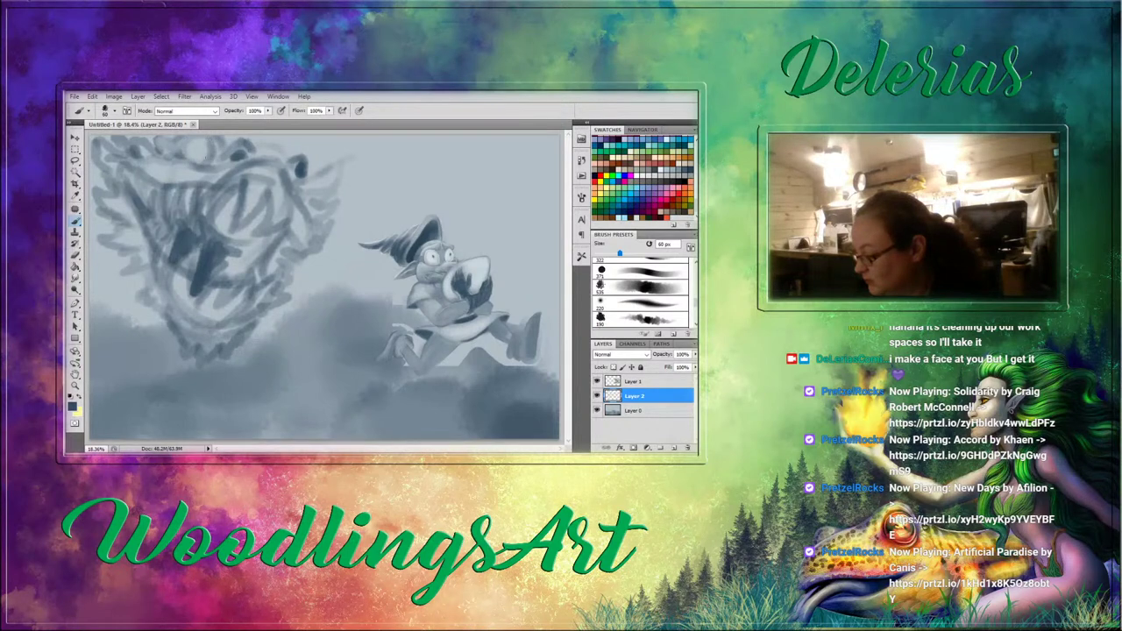
mouse_move(187, 143)
left_mouse_down()
mouse_move(185, 161)
mouse_move(198, 139)
left_mouse_up()
left_click_drag(188, 155, 197, 139)
Sample a mid tone beside the creature's eye and fill the top of its head and rear frill with scaly strokes.
left_click(201, 141, "alt")
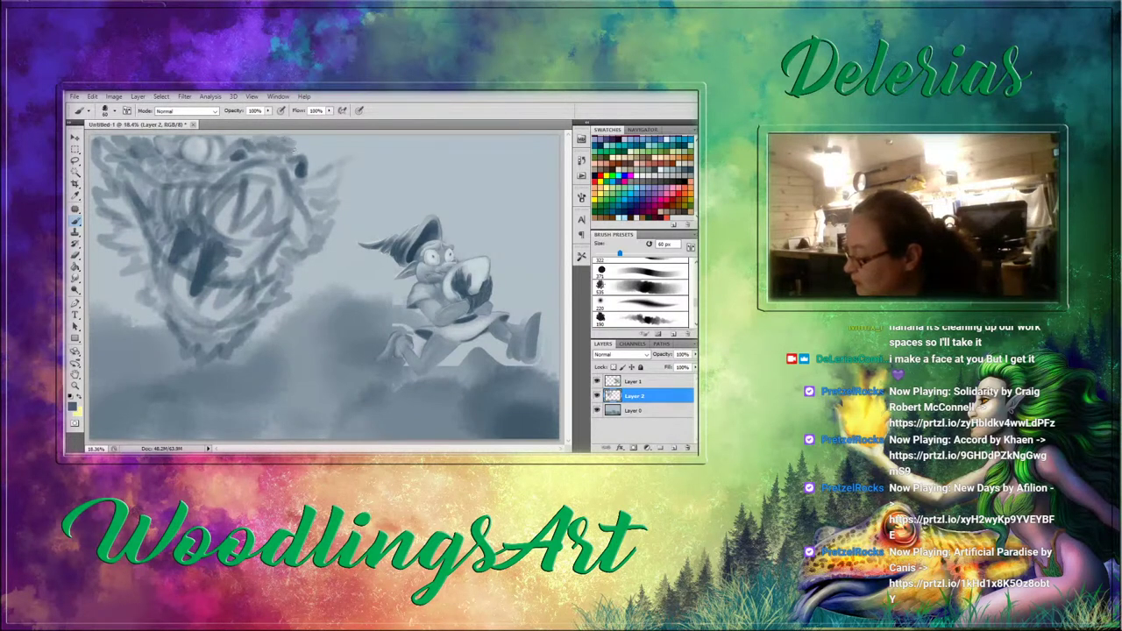
left_click_drag(290, 140, 296, 152)
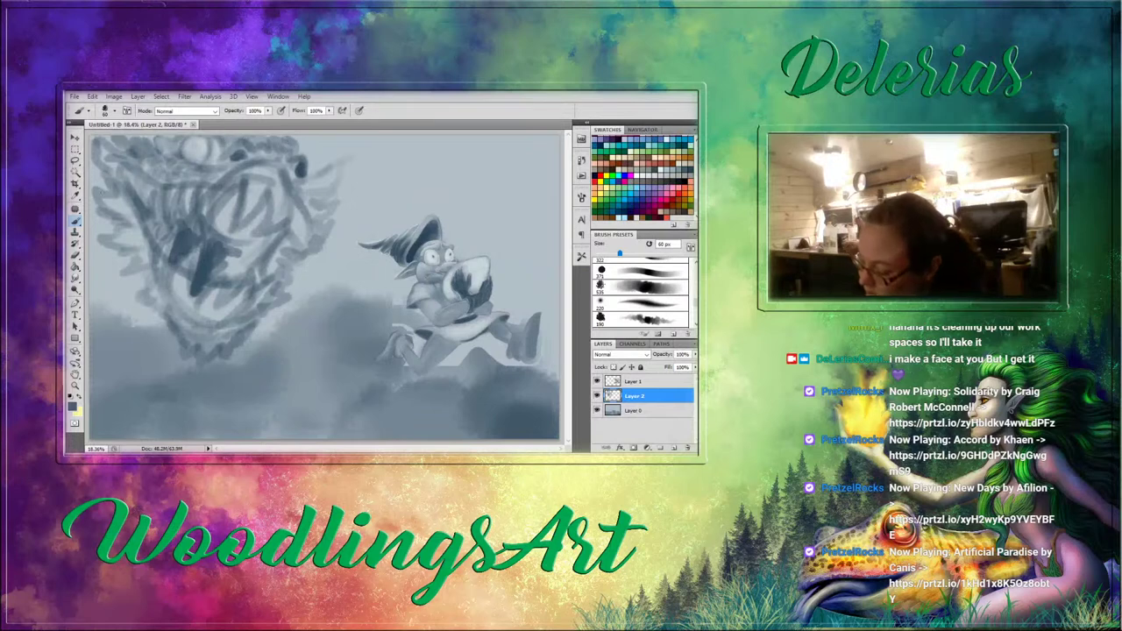
mouse_move(112, 200)
left_mouse_down()
mouse_move(113, 236)
mouse_move(132, 232)
mouse_move(134, 217)
mouse_move(138, 243)
mouse_move(120, 238)
mouse_move(129, 262)
mouse_move(146, 257)
mouse_move(143, 299)
left_mouse_up()
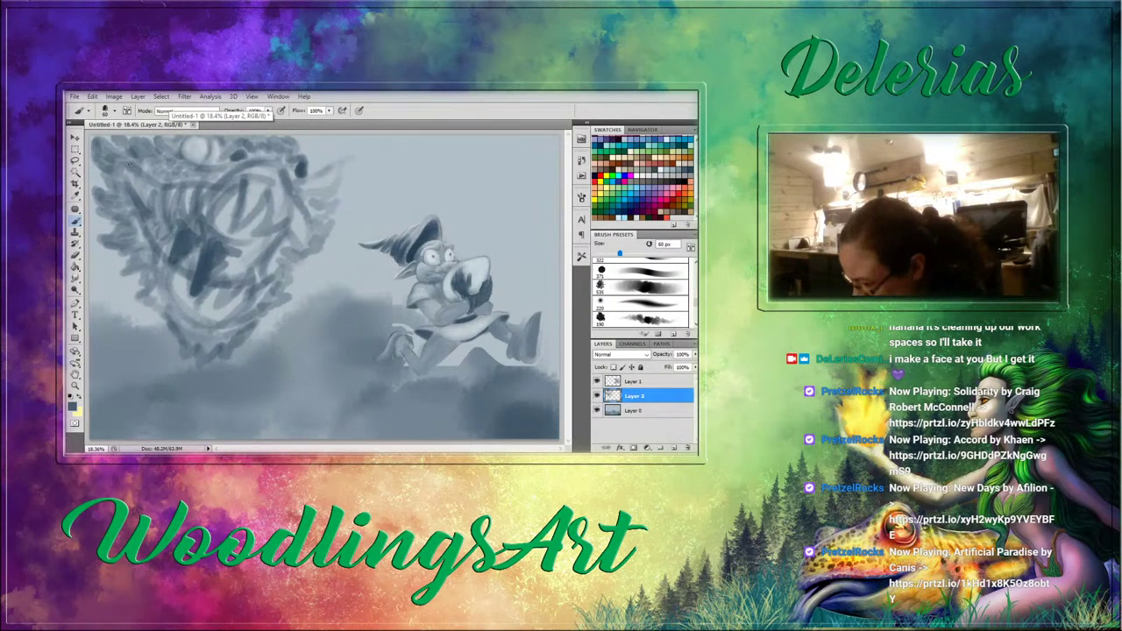
left_click_drag(130, 164, 121, 170)
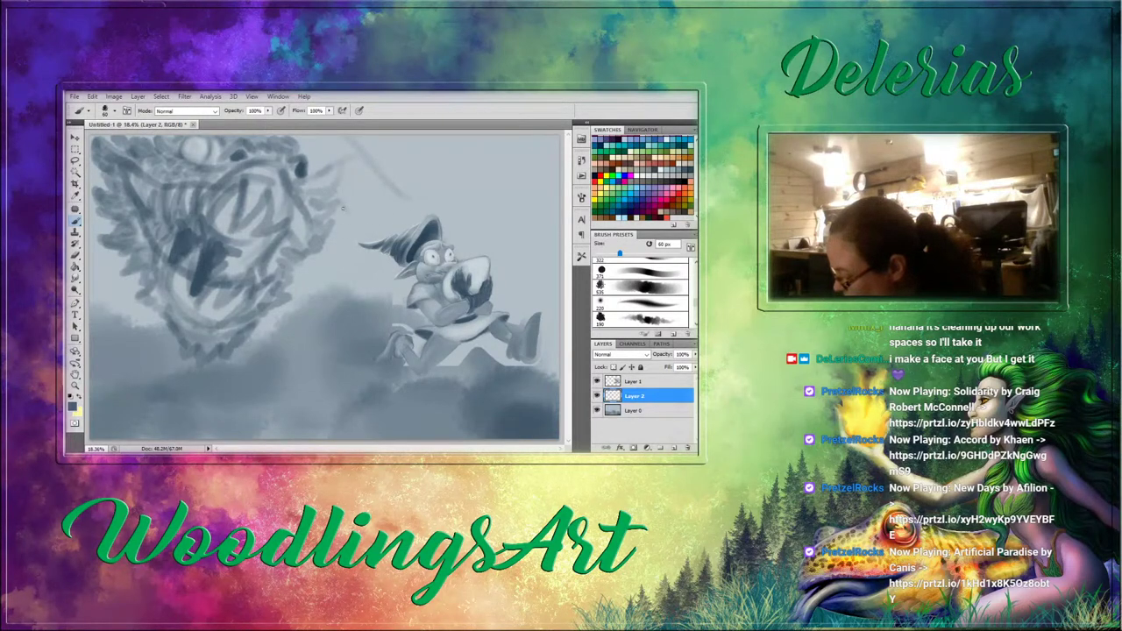
Extend the curved line in the sky and fill out the spikes around the creature's chin and far cheek frill.
left_click_drag(330, 219, 350, 214)
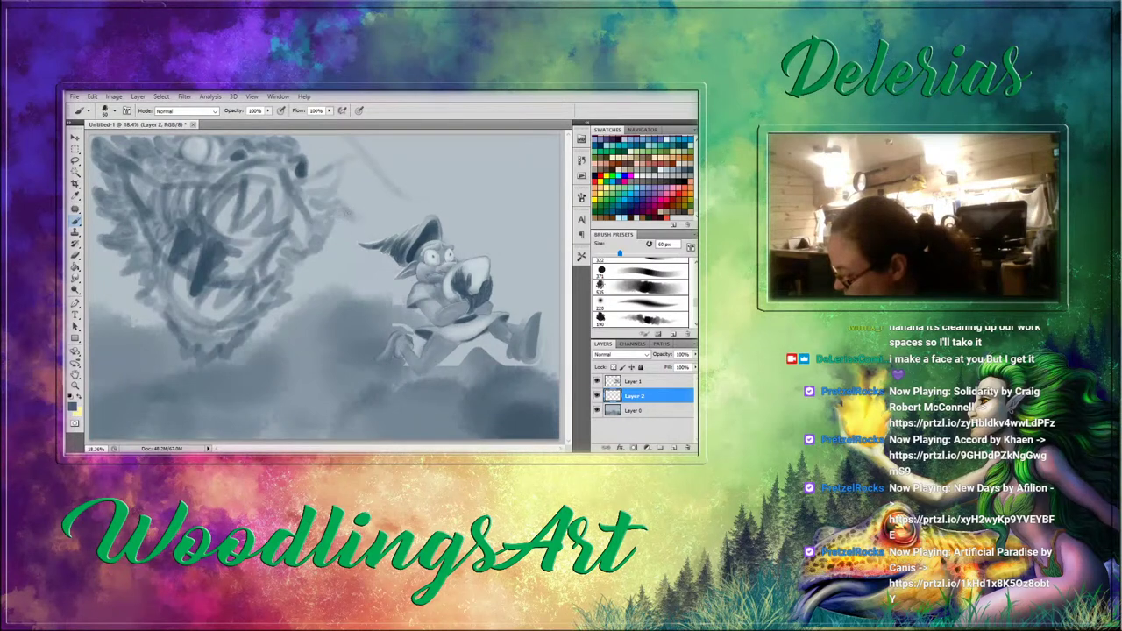
left_click_drag(445, 194, 470, 184)
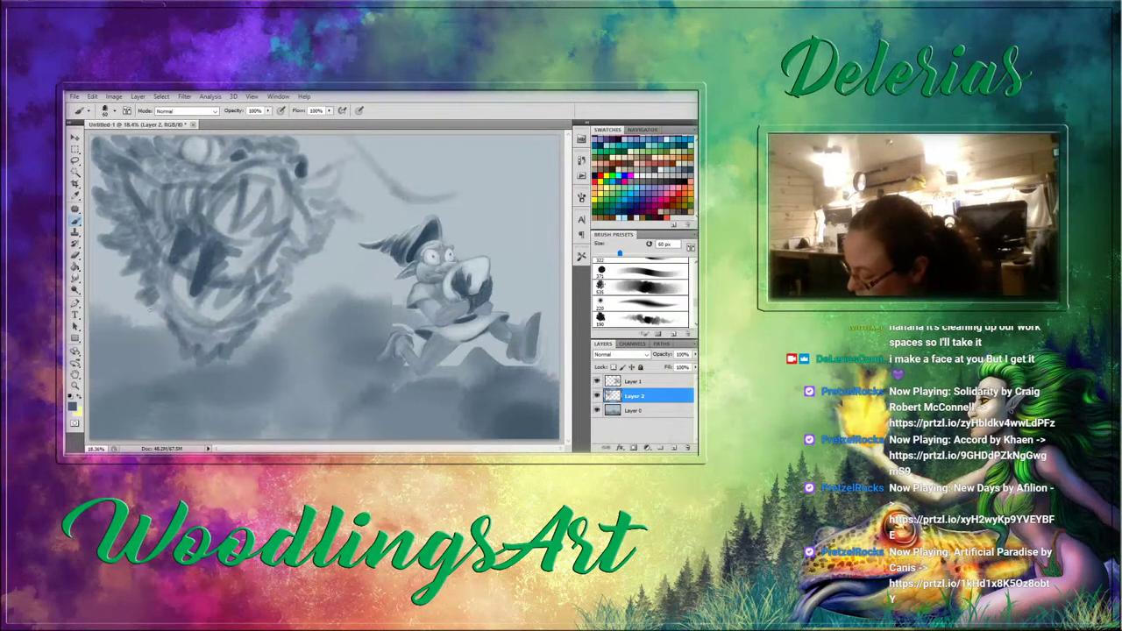
left_click_drag(171, 303, 163, 314)
mouse_move(173, 312)
left_mouse_down()
mouse_move(196, 333)
mouse_move(175, 314)
mouse_move(189, 326)
mouse_move(182, 340)
mouse_move(190, 326)
mouse_move(207, 332)
mouse_move(209, 350)
mouse_move(221, 329)
mouse_move(260, 315)
left_mouse_up()
left_click_drag(304, 200, 327, 213)
mouse_move(304, 178)
left_mouse_down()
mouse_move(342, 174)
mouse_move(321, 181)
mouse_move(329, 188)
mouse_move(455, 199)
mouse_move(321, 232)
left_mouse_up()
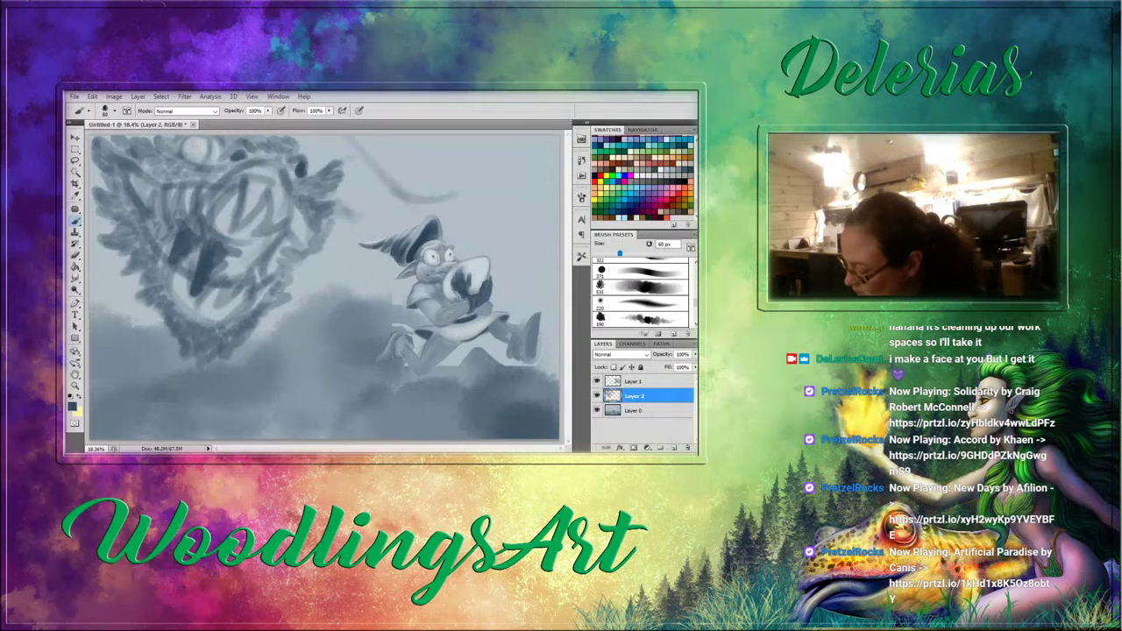
Fill the creature's open mouth with dark strokes and paint near-white fangs along its upper and lower jaws.
mouse_move(212, 231)
left_mouse_down()
mouse_move(235, 201)
mouse_move(223, 258)
mouse_move(263, 202)
mouse_move(234, 258)
mouse_move(230, 249)
mouse_move(239, 229)
mouse_move(224, 293)
mouse_move(262, 236)
mouse_move(275, 232)
mouse_move(249, 264)
mouse_move(284, 229)
left_mouse_up()
mouse_move(200, 260)
left_mouse_down()
mouse_move(202, 248)
mouse_move(166, 266)
left_mouse_up()
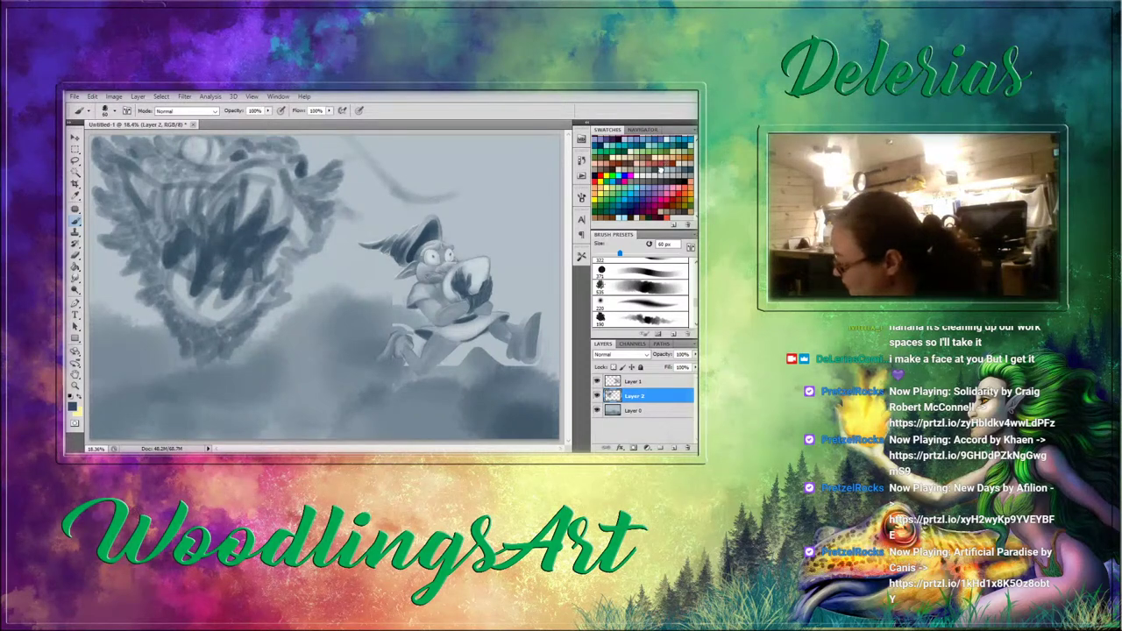
left_click(661, 173)
mouse_move(247, 182)
left_mouse_down()
mouse_move(236, 230)
mouse_move(254, 198)
mouse_move(233, 233)
left_mouse_up()
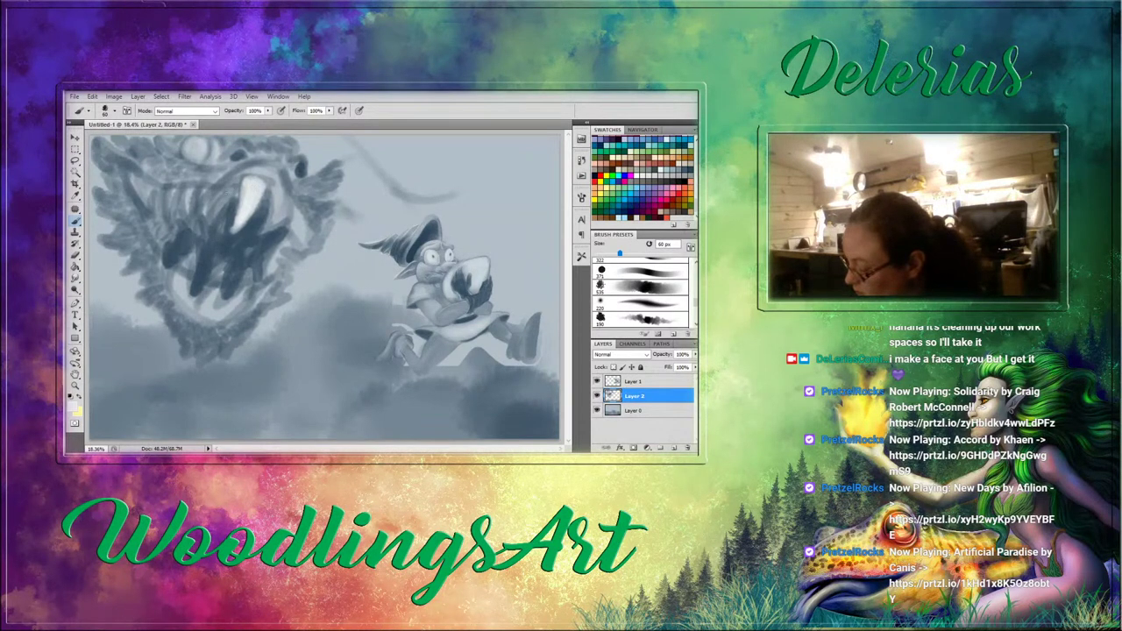
left_click_drag(226, 189, 207, 227)
mouse_move(189, 185)
left_mouse_down()
mouse_move(182, 229)
mouse_move(186, 212)
mouse_move(165, 224)
left_mouse_up()
left_click_drag(153, 184, 149, 216)
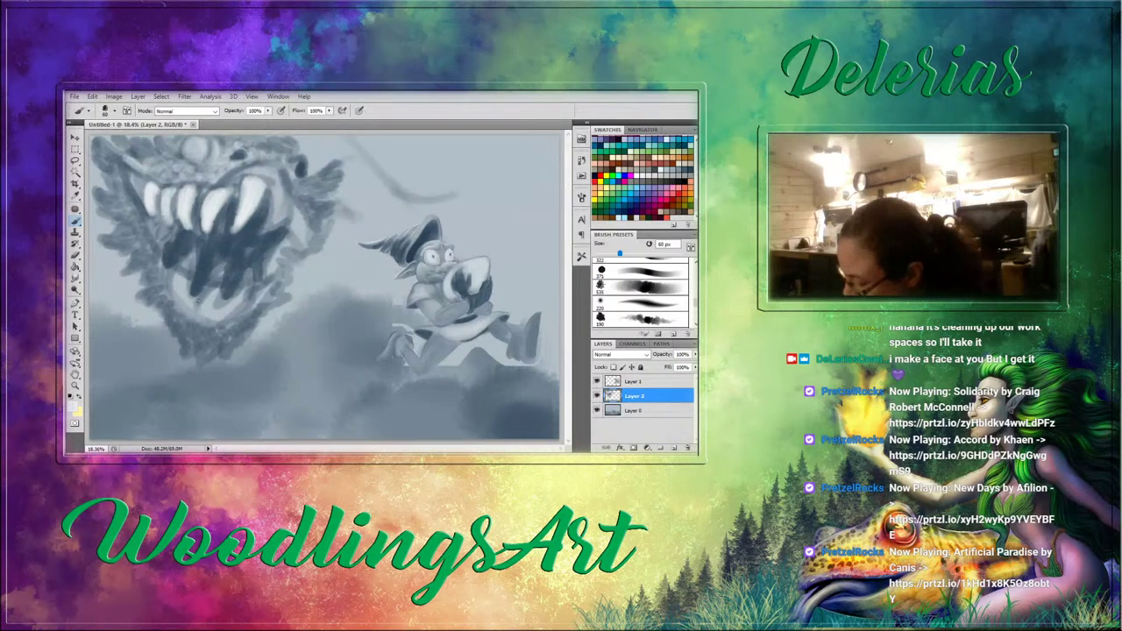
mouse_move(198, 298)
left_mouse_down()
mouse_move(222, 271)
mouse_move(209, 307)
mouse_move(189, 275)
mouse_move(184, 294)
mouse_move(180, 265)
mouse_move(181, 301)
mouse_move(171, 284)
mouse_move(225, 304)
mouse_move(250, 265)
mouse_move(230, 314)
mouse_move(238, 294)
mouse_move(216, 301)
mouse_move(222, 315)
mouse_move(280, 272)
mouse_move(259, 302)
mouse_move(256, 281)
mouse_move(251, 306)
mouse_move(254, 296)
mouse_move(236, 310)
mouse_move(253, 272)
left_mouse_up()
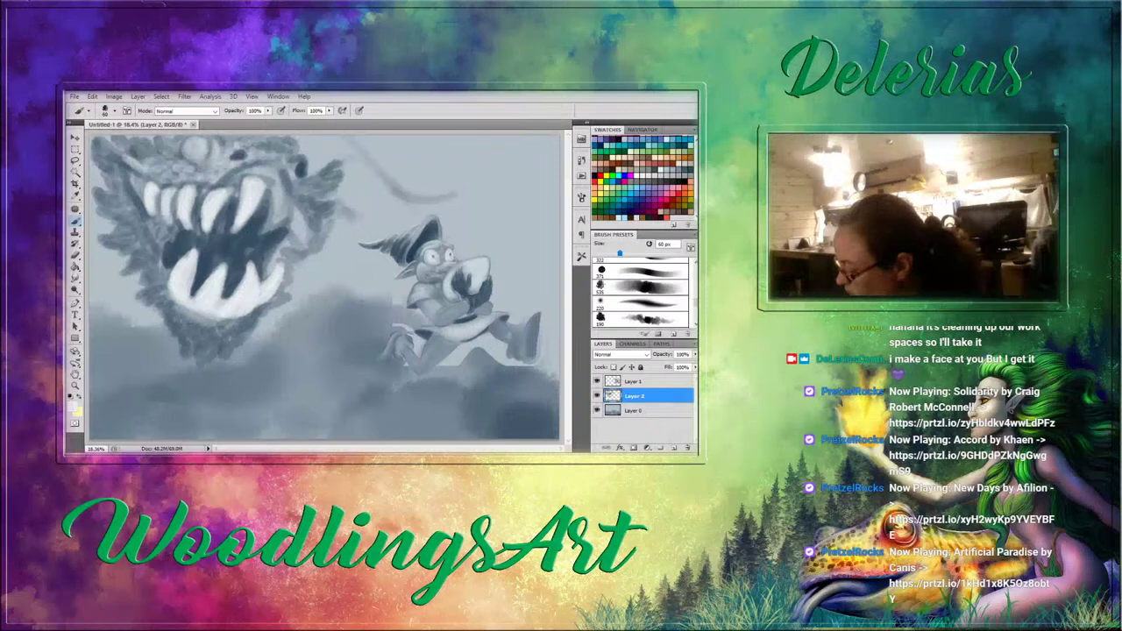
Sample the tooth colour from the large upper fang and paint more curved teeth along the far side of the upper jaw.
left_click(240, 168, "alt")
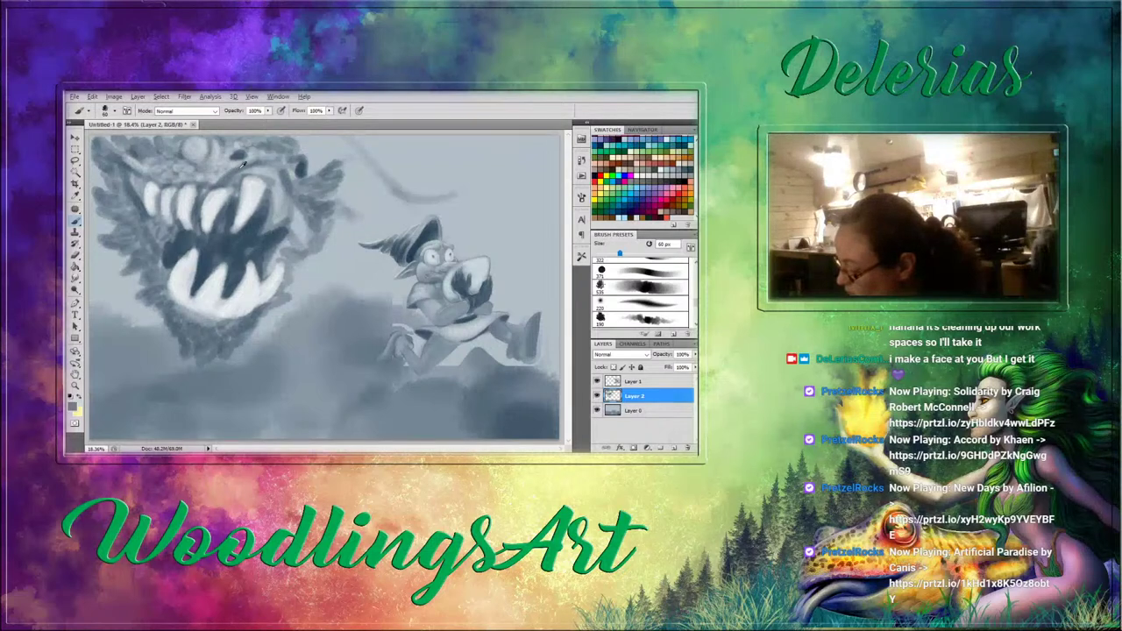
left_click(238, 178, "alt")
left_click(253, 196, "alt")
left_click_drag(275, 192, 263, 234)
left_click_drag(283, 199, 280, 224)
mouse_move(286, 199)
left_mouse_down()
mouse_move(290, 254)
mouse_move(291, 226)
left_mouse_up()
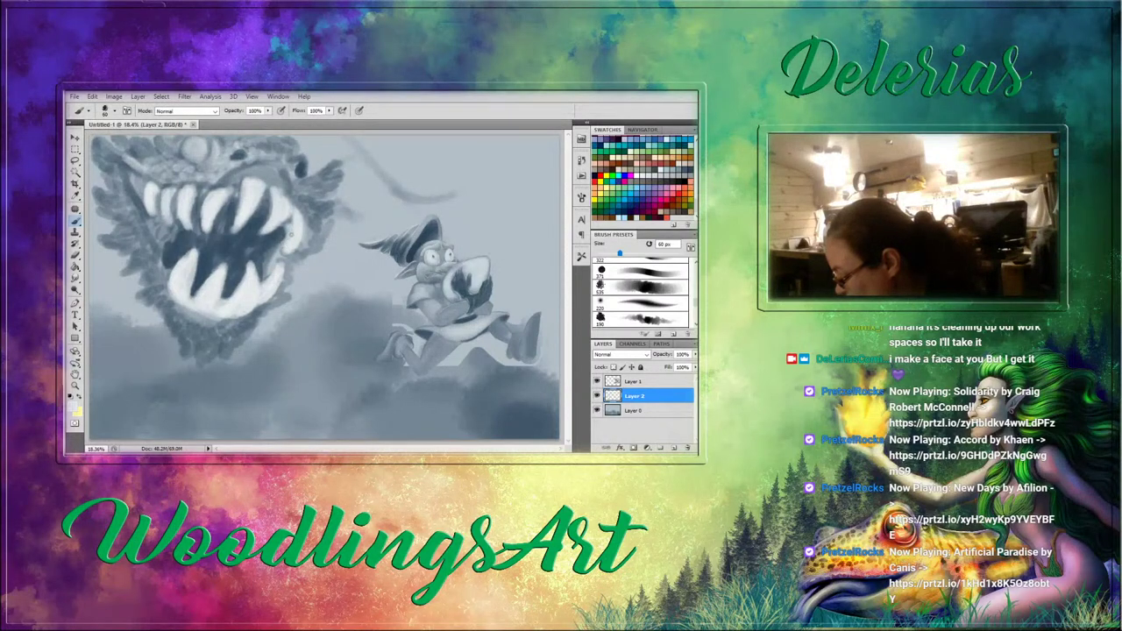
Sample the tooth tone again and add smaller teeth toward the near corner of the creature's mouth on both jaws.
left_click(181, 269, "alt")
left_click_drag(167, 242, 163, 271)
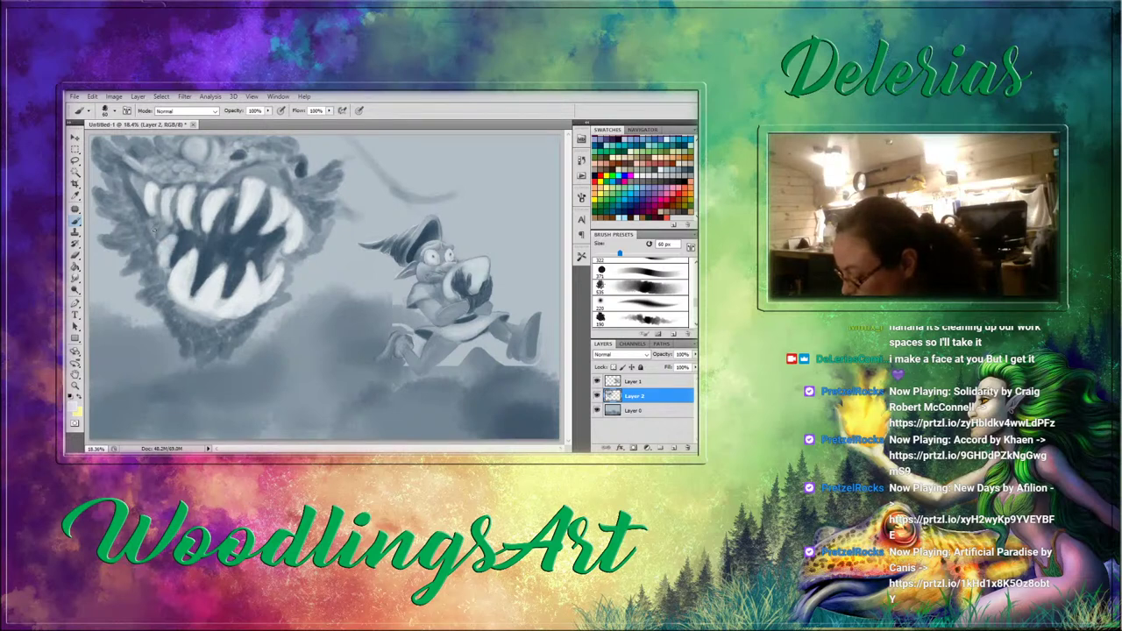
left_click_drag(158, 225, 151, 245)
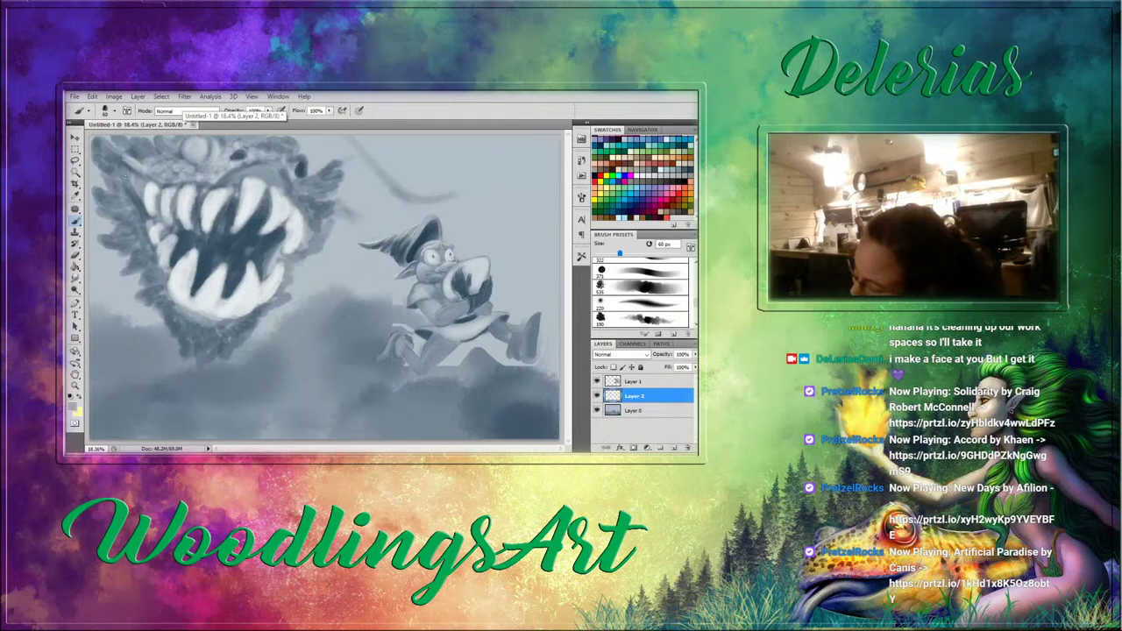
left_click_drag(132, 186, 143, 217)
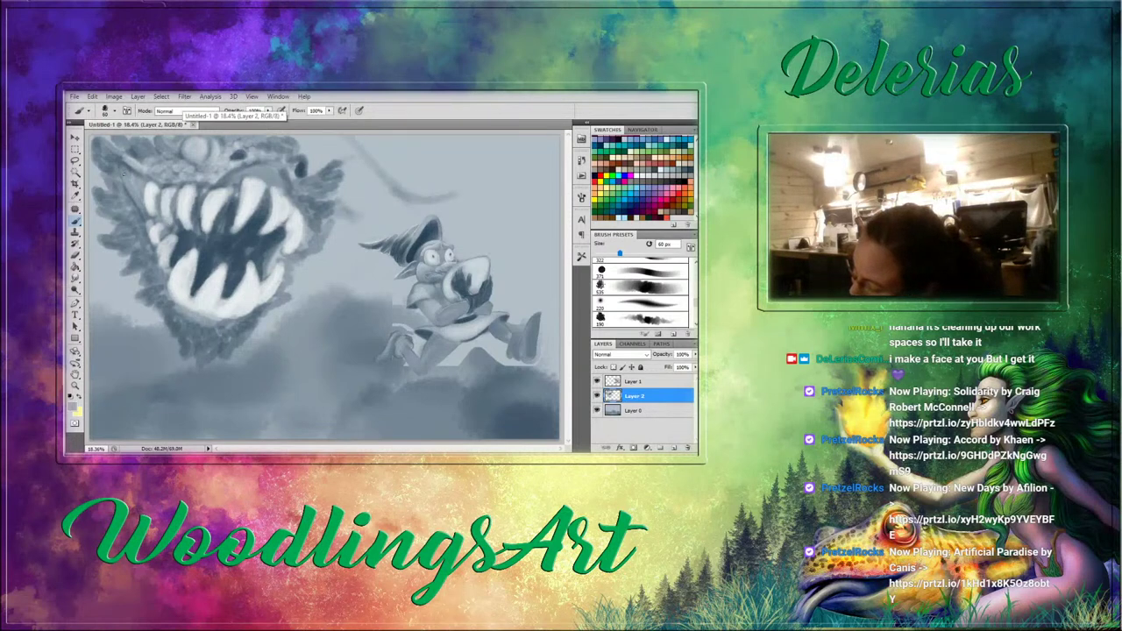
left_click(123, 161, "alt")
left_click_drag(122, 170, 135, 201)
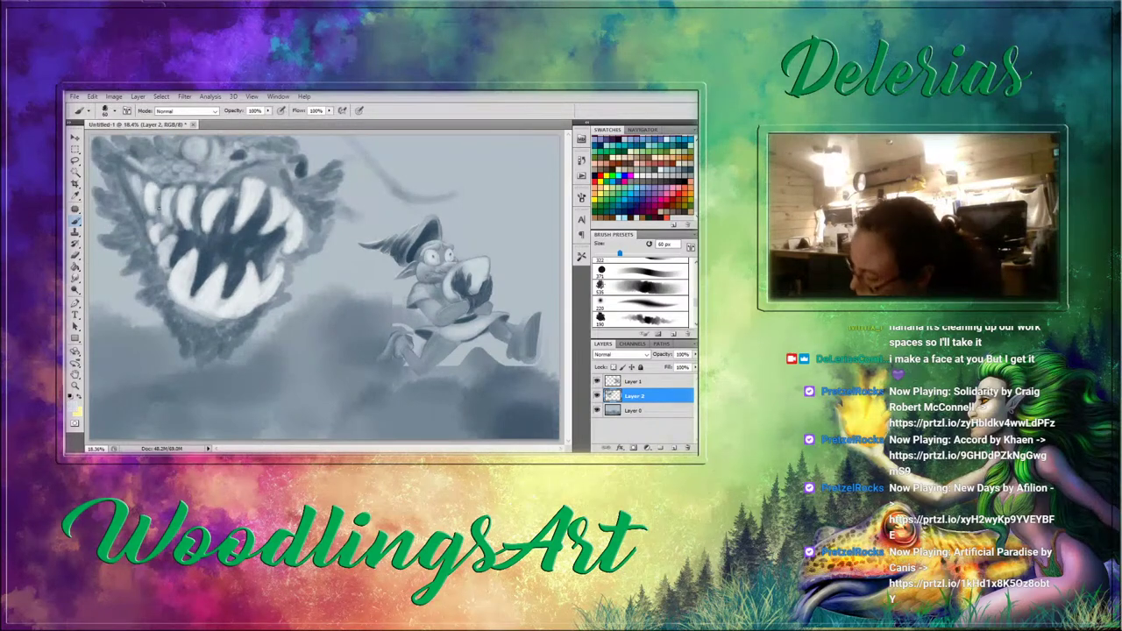
Choose the 220 px brush preset, reduce it to 40 px, and outline the creature's teeth with thin dark strokes.
left_click(644, 304)
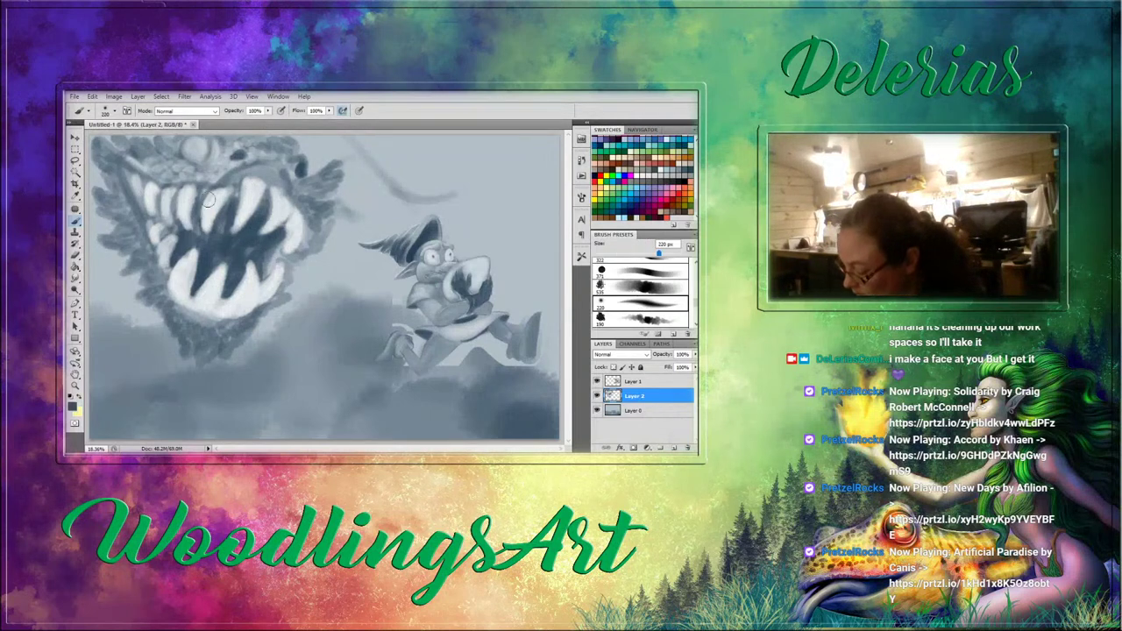
key("bracketleft")
key("bracketleft")
key("bracketleft")
key("bracketleft")
key("bracketleft")
key("bracketleft")
key("bracketleft")
key("bracketleft")
key("bracketleft")
key("bracketleft")
key("bracketleft")
key("bracketleft")
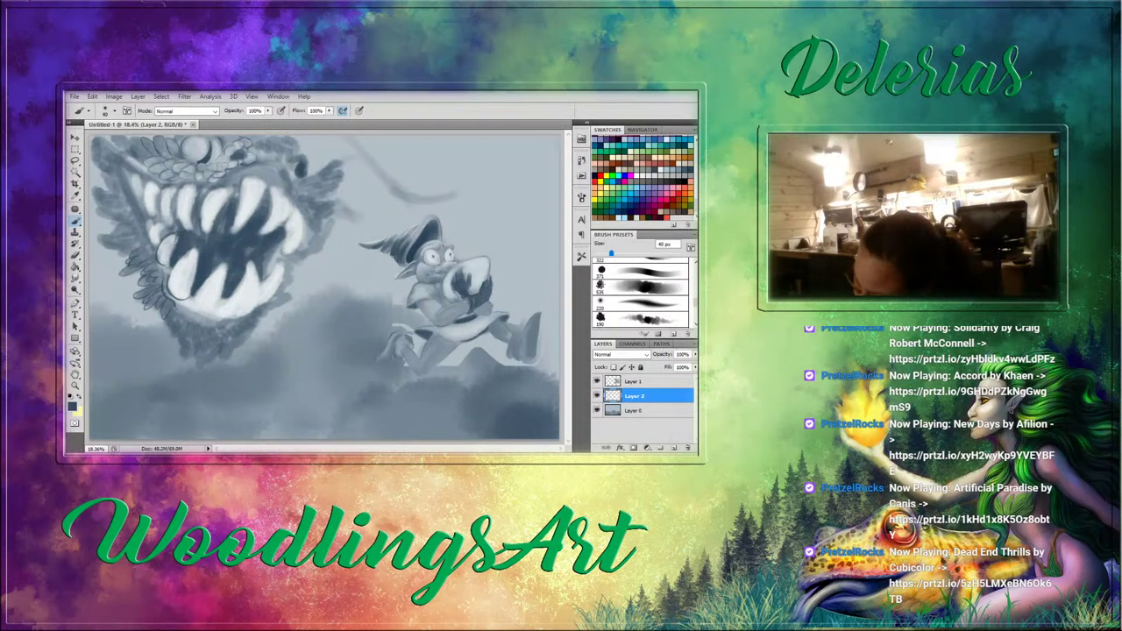
mouse_move(176, 233)
left_mouse_down()
mouse_move(173, 254)
mouse_move(175, 246)
left_mouse_up()
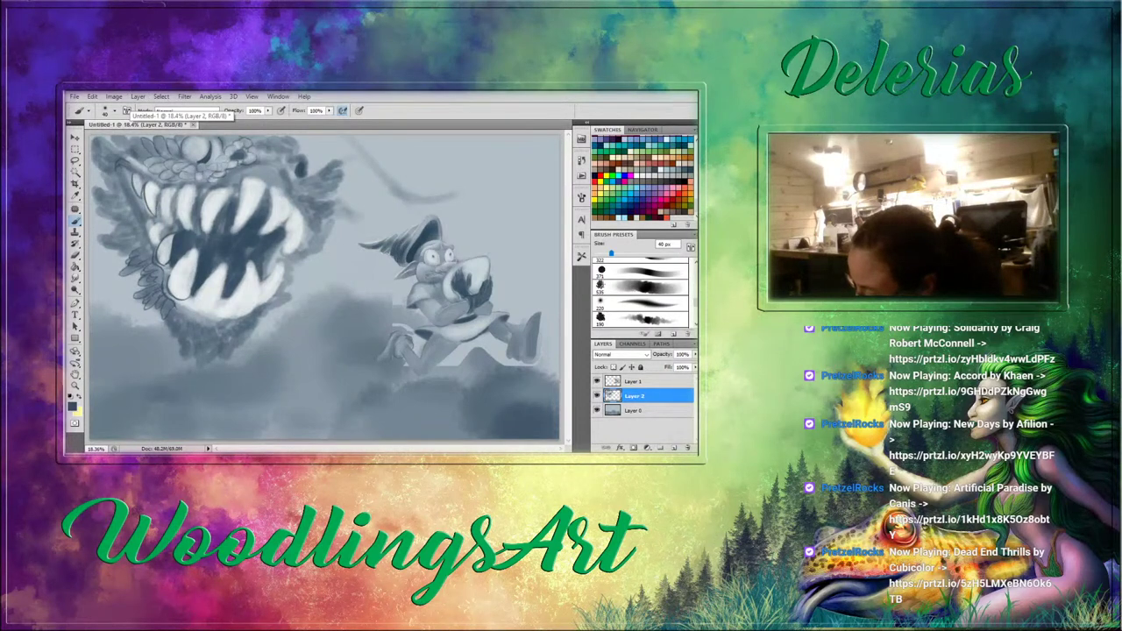
mouse_move(161, 191)
left_mouse_down()
mouse_move(169, 223)
mouse_move(184, 229)
mouse_move(195, 211)
left_mouse_up()
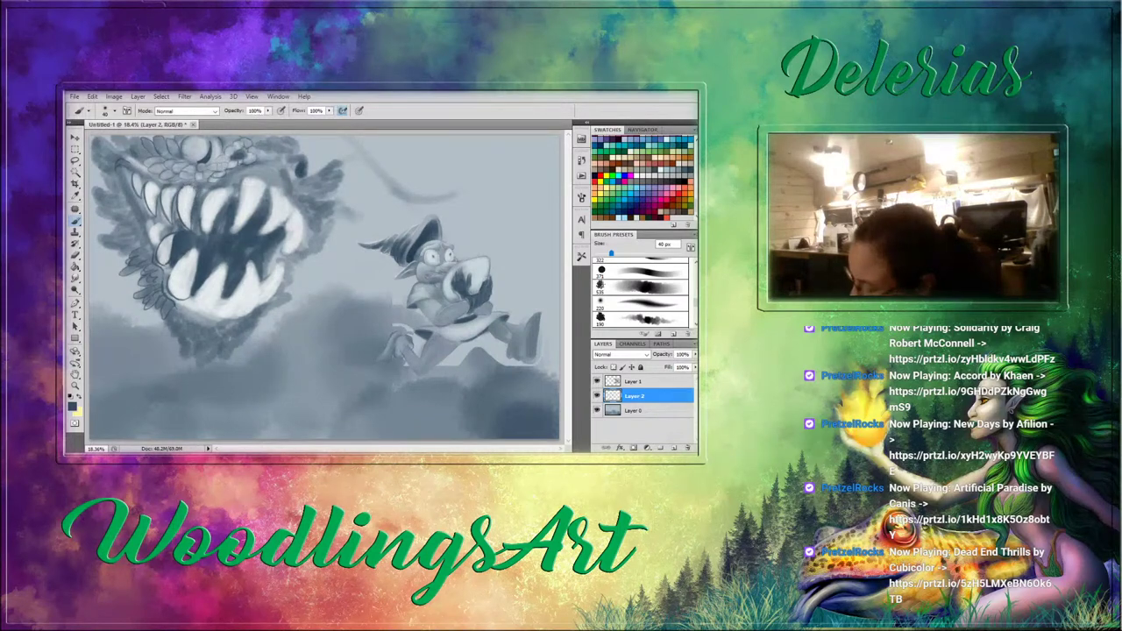
mouse_move(208, 189)
left_mouse_down()
mouse_move(204, 230)
mouse_move(216, 230)
left_mouse_up()
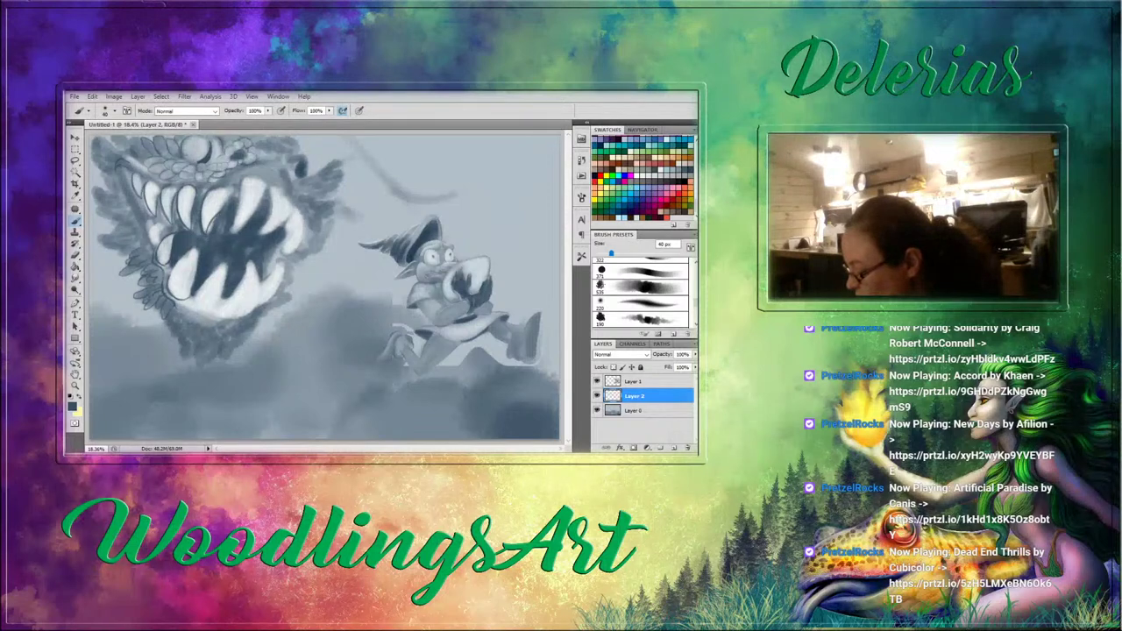
mouse_move(226, 189)
left_mouse_down()
mouse_move(227, 204)
mouse_move(242, 187)
mouse_move(264, 198)
mouse_move(233, 232)
left_mouse_up()
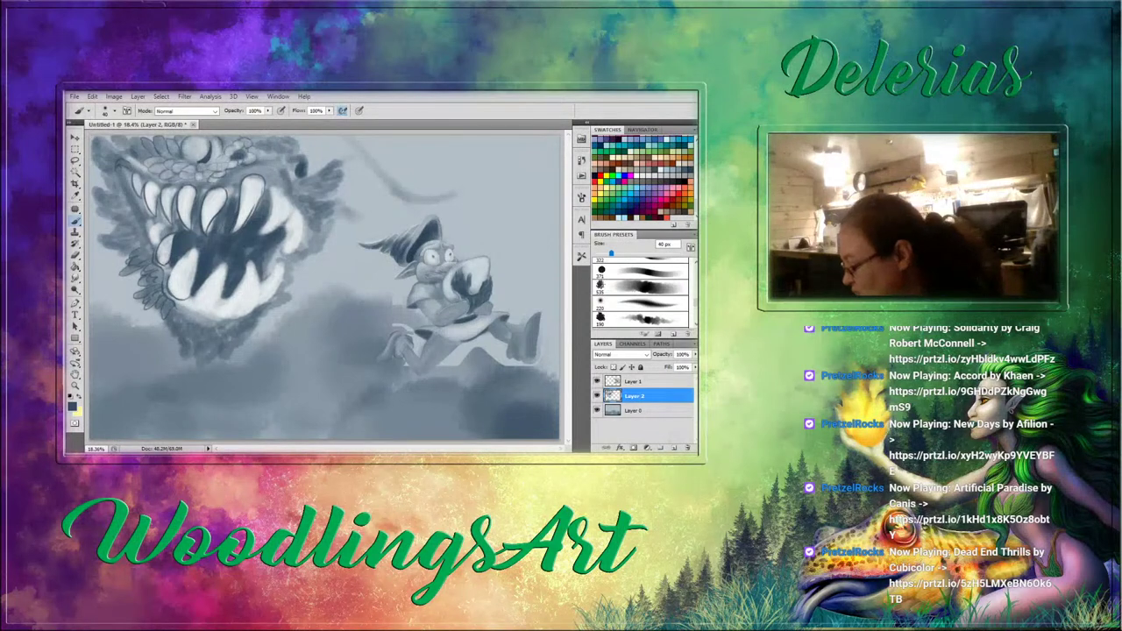
mouse_move(285, 195)
left_mouse_down()
mouse_move(282, 222)
mouse_move(262, 233)
left_mouse_up()
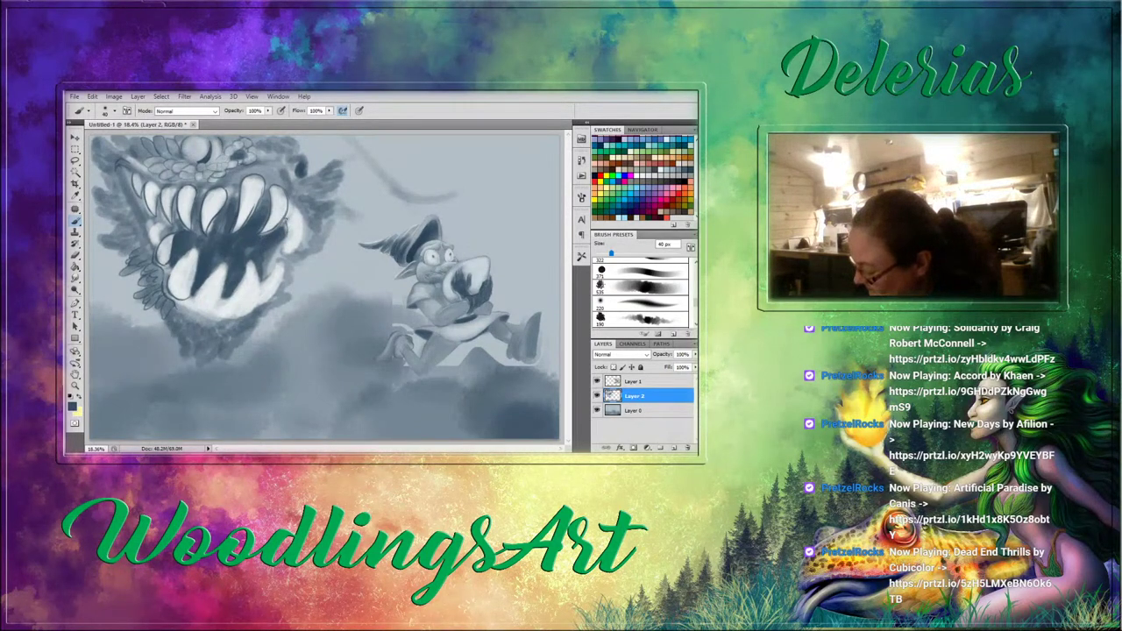
left_click_drag(285, 250, 300, 234)
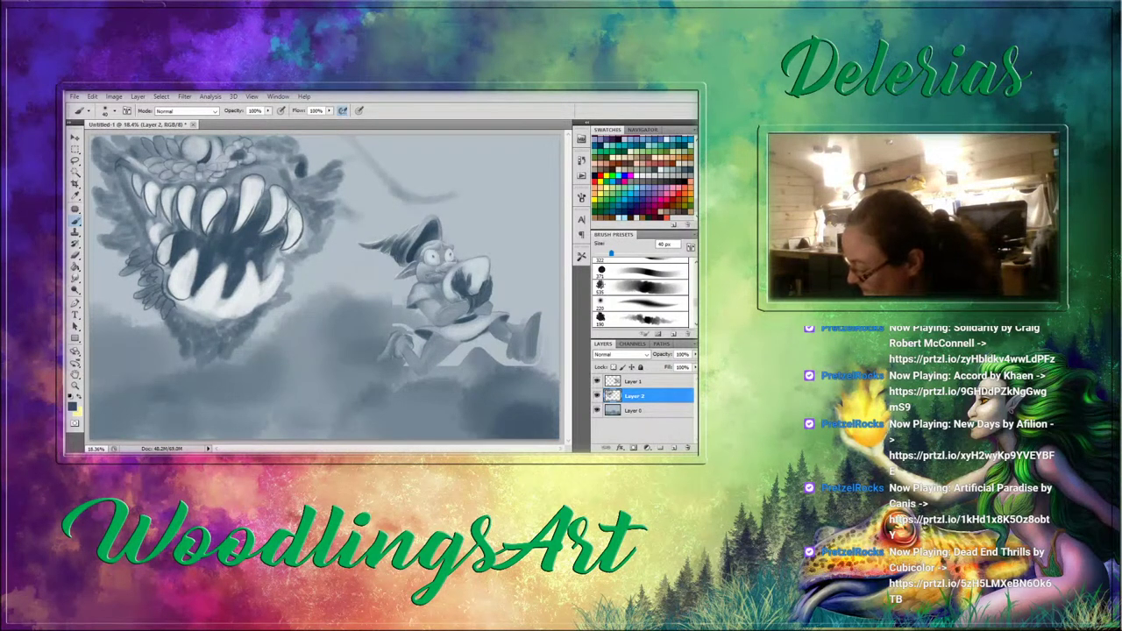
Sample a light tone from a tooth and draw fine light lines inside the creature's mouth and over its head scales.
left_click(296, 215, "alt")
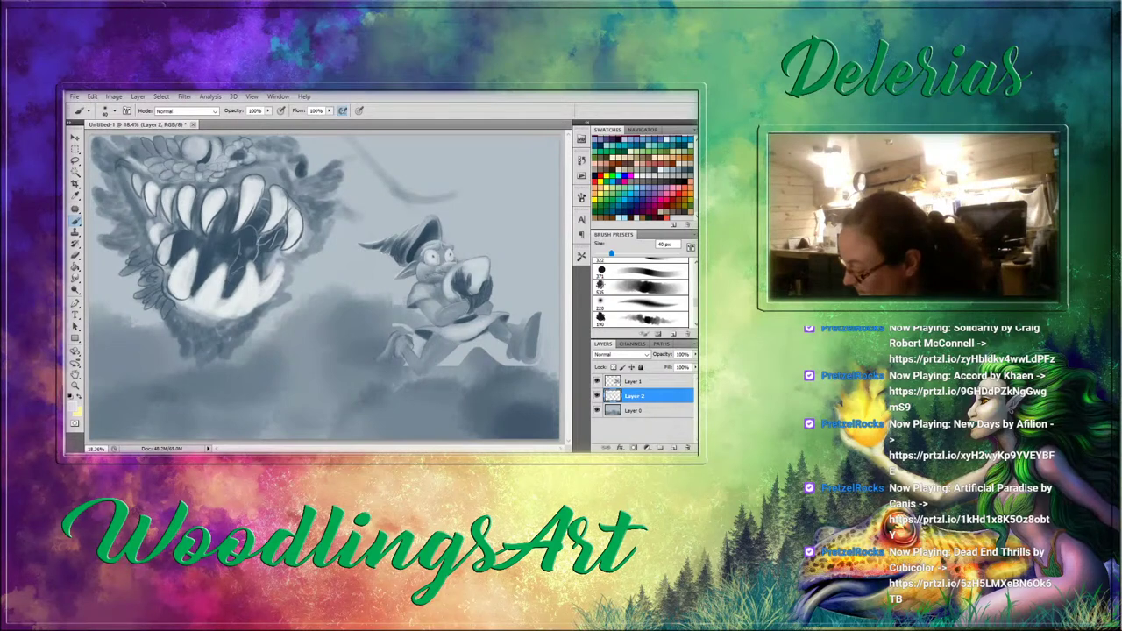
left_click_drag(240, 231, 213, 255)
left_click_drag(238, 184, 226, 191)
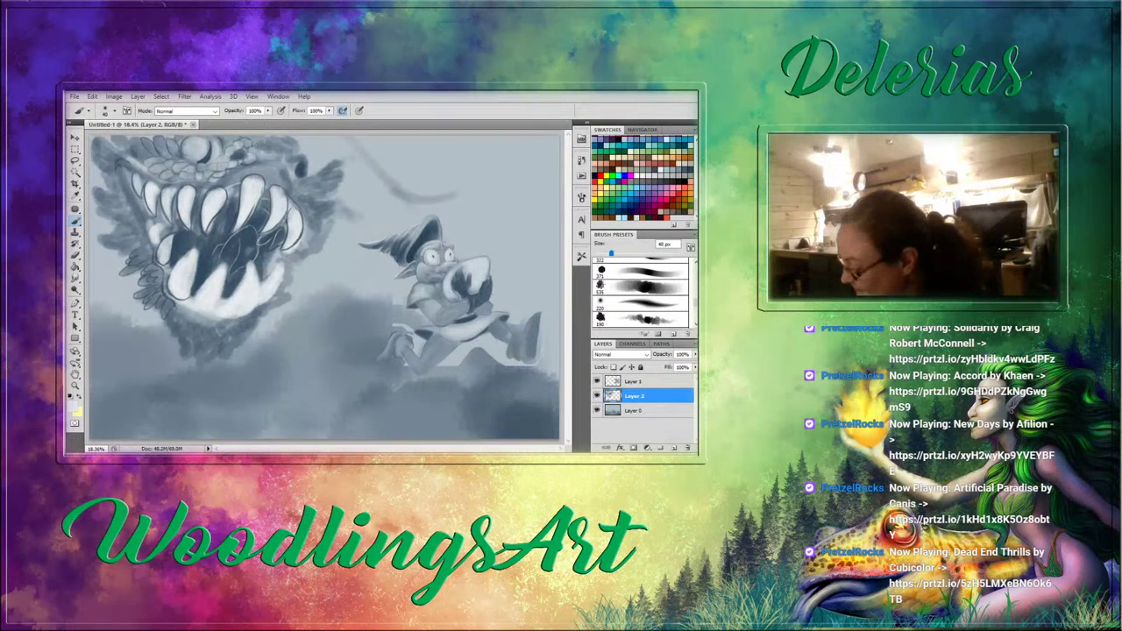
left_click_drag(258, 140, 271, 144)
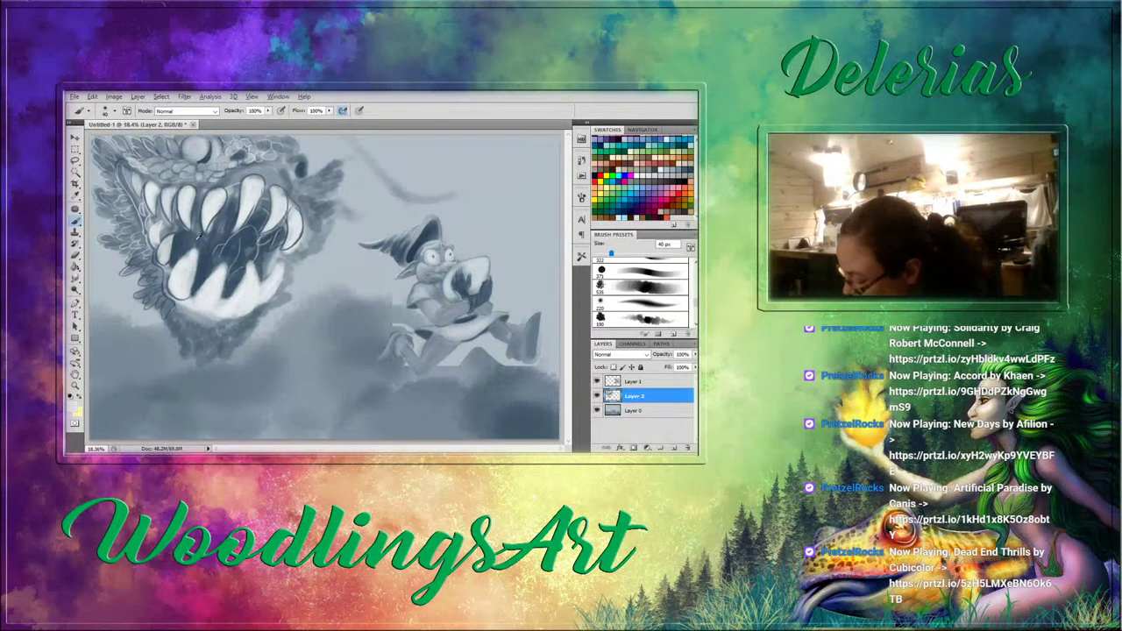
Switch to the 371 px brush preset, reduce it to 80 px, and shade the creature's tongue with a tone sampled inside the mouth.
left_click(645, 279)
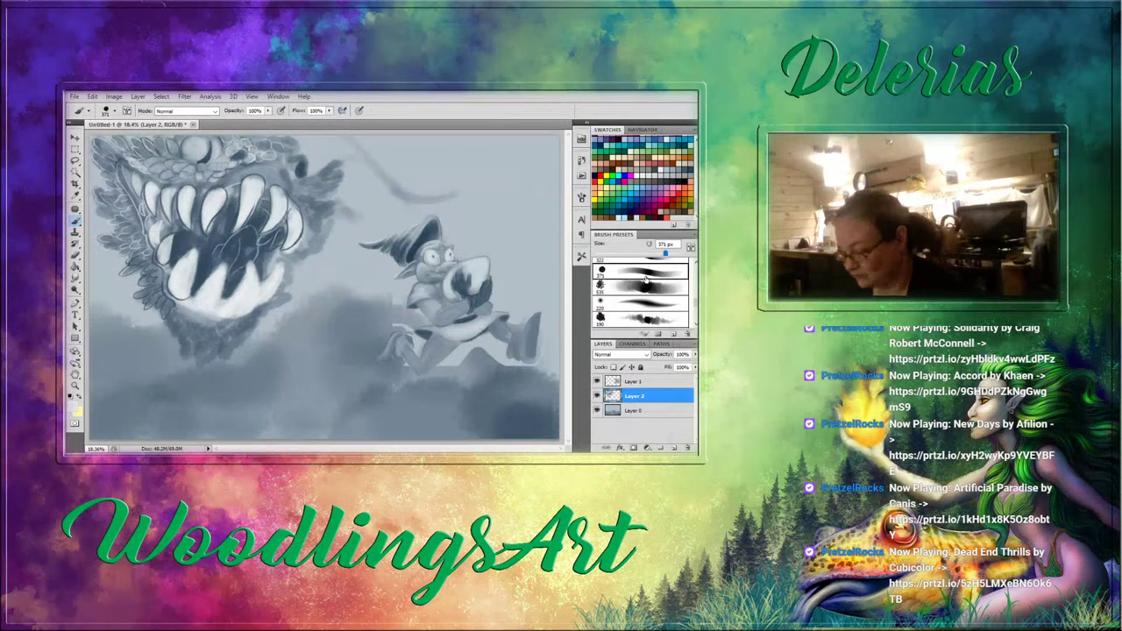
key("bracketleft")
key("bracketleft")
key("bracketleft")
key("bracketleft")
key("bracketleft")
key("bracketleft")
key("bracketleft")
key("bracketleft")
key("bracketleft")
left_click(263, 215, "alt")
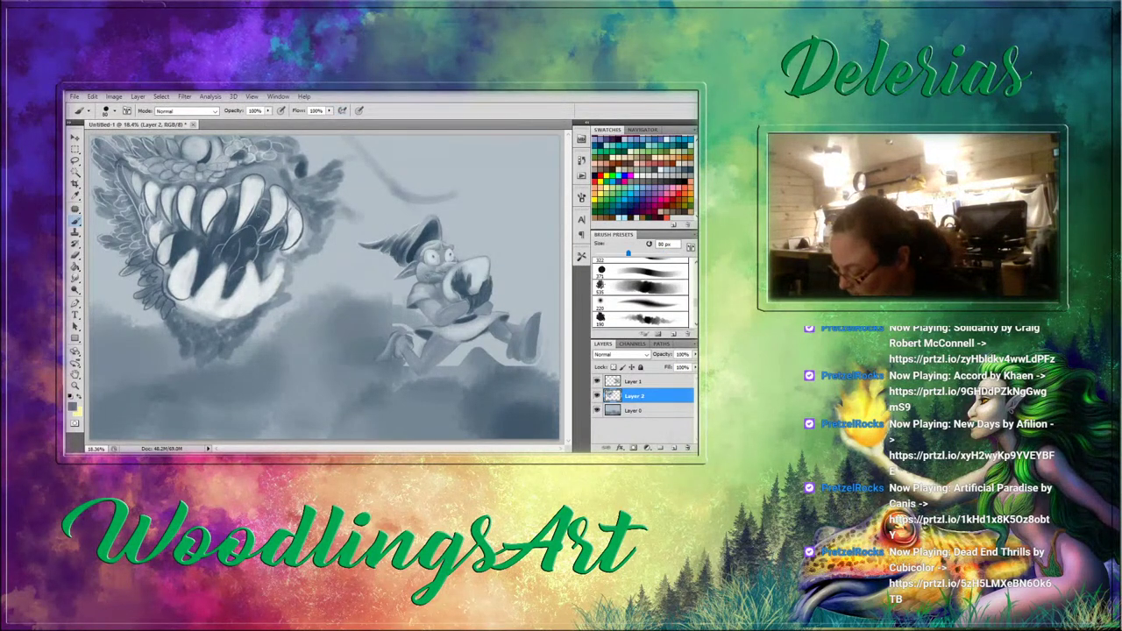
key("bracketleft")
key("bracketleft")
key("bracketleft")
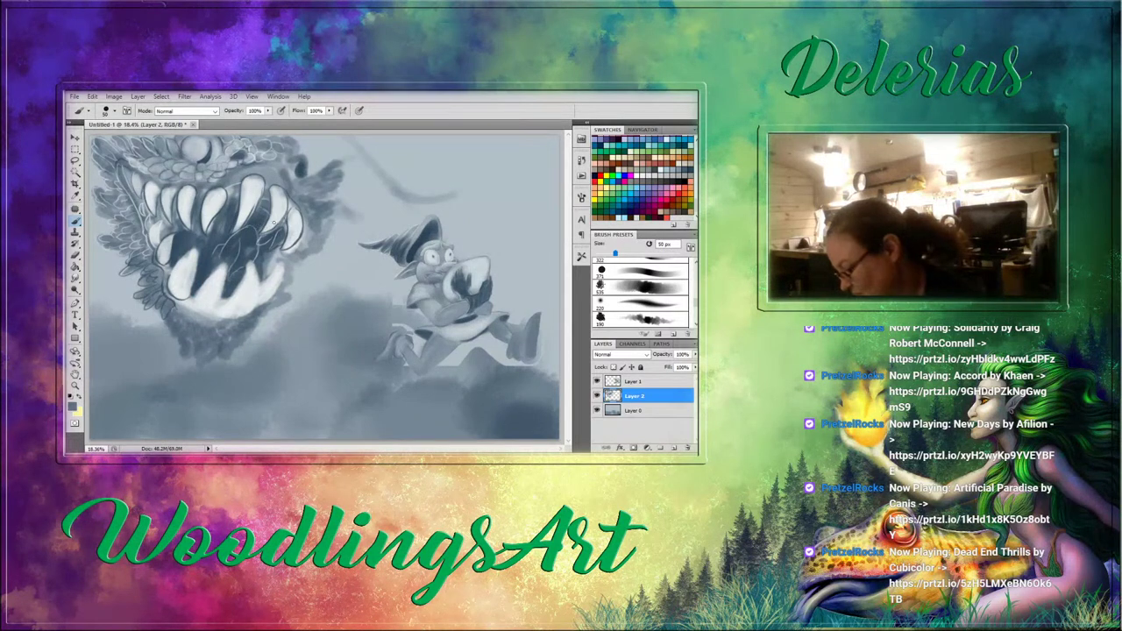
key("bracketleft")
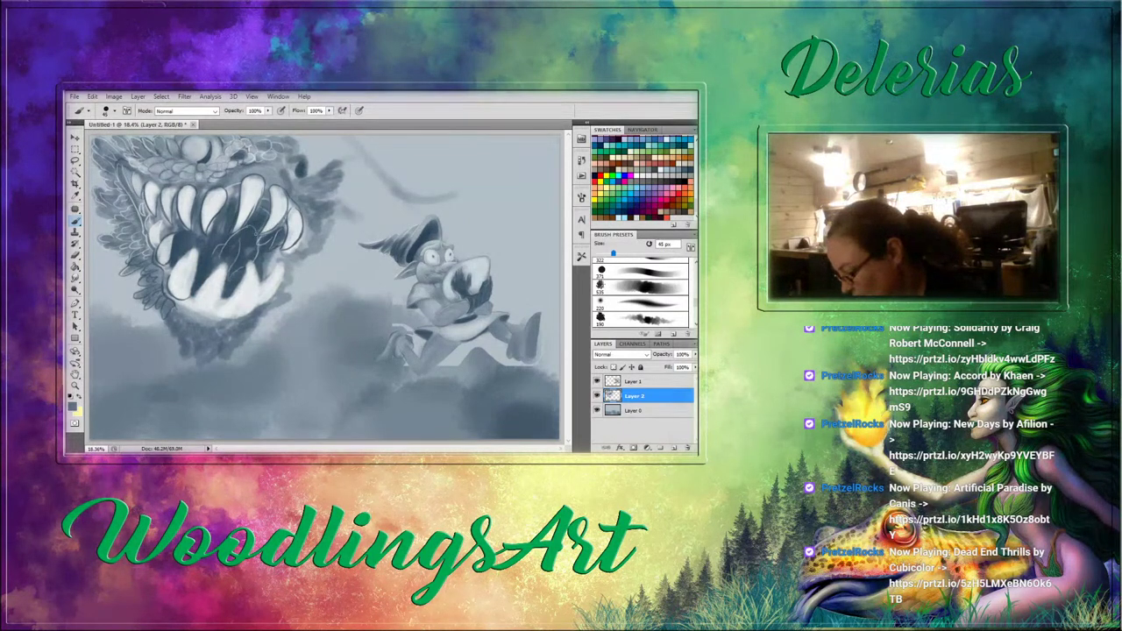
key("bracketright")
key("bracketright")
key("bracketright")
key("bracketright")
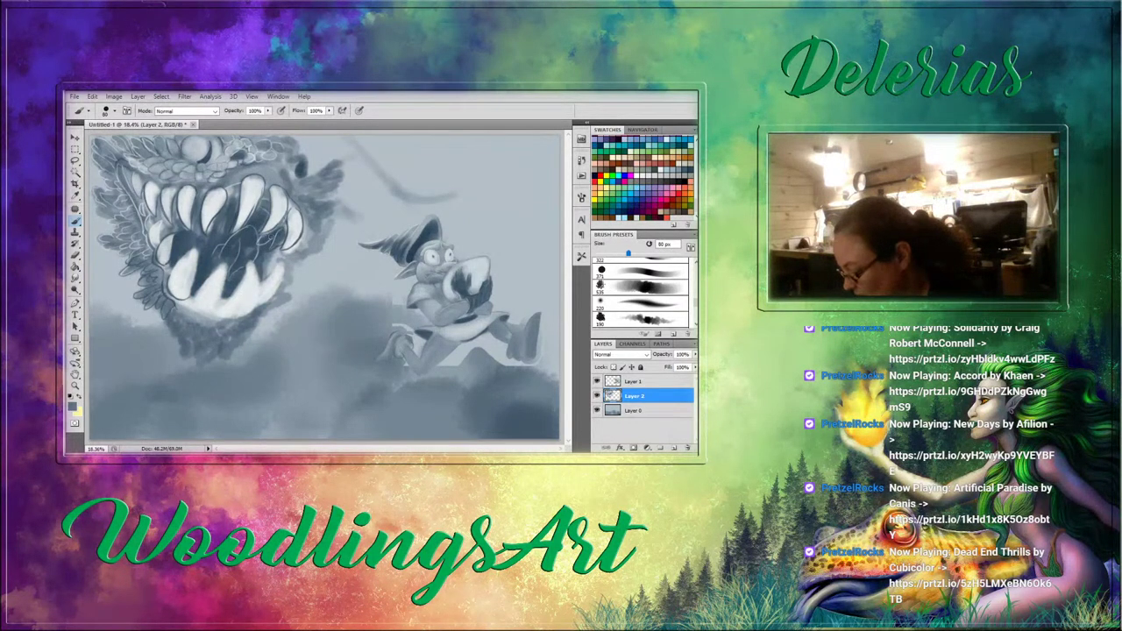
left_click_drag(251, 243, 250, 235)
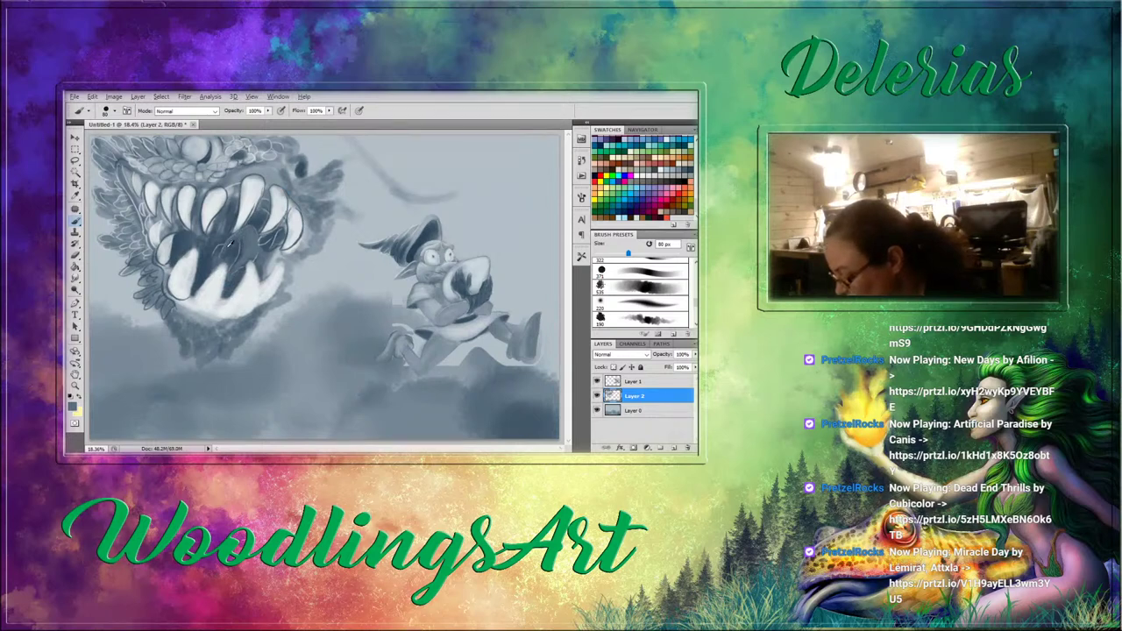
left_click_drag(254, 232, 236, 246)
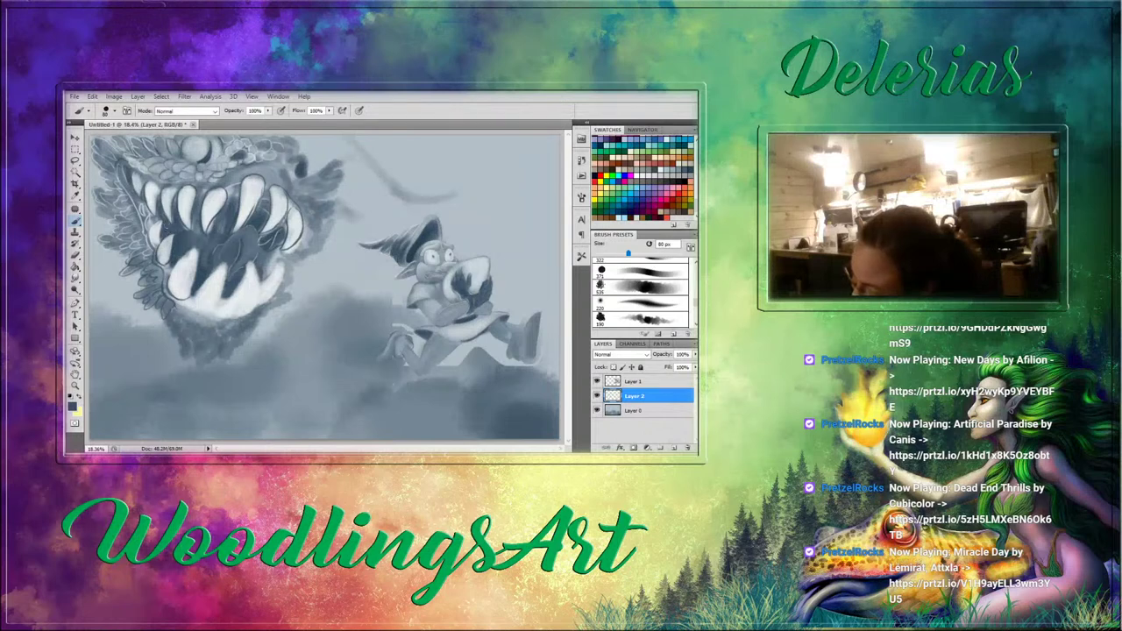
Reduce the brush to 40 px and retouch the small teeth at the near corner of the creature's mouth with tones sampled there.
left_click(157, 217)
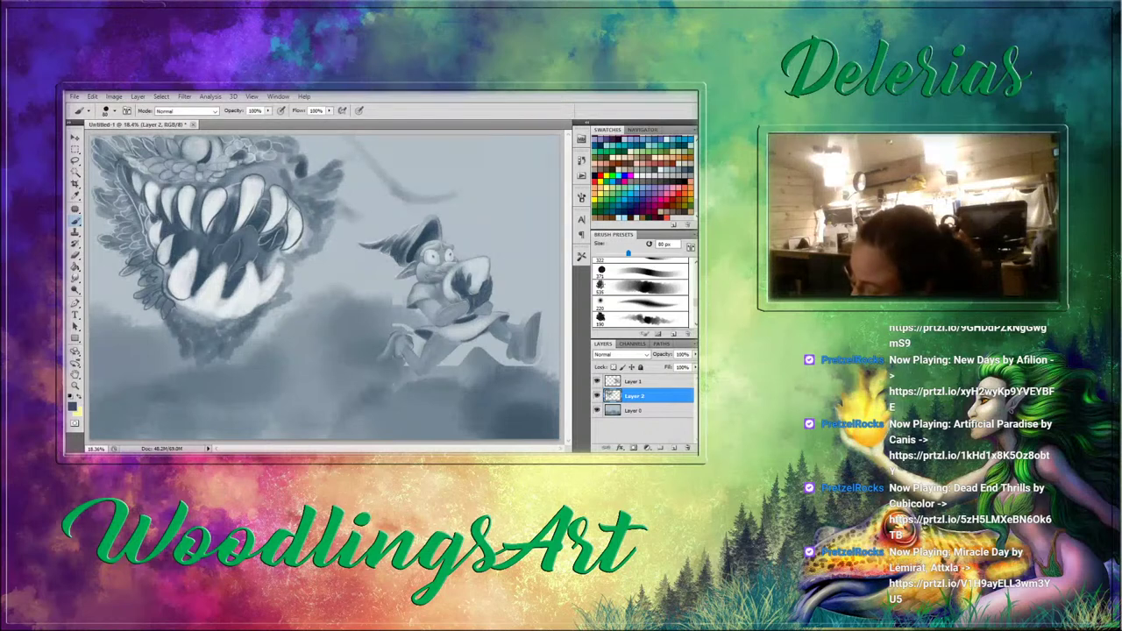
key("bracketleft")
key("bracketleft")
key("bracketleft")
key("bracketleft")
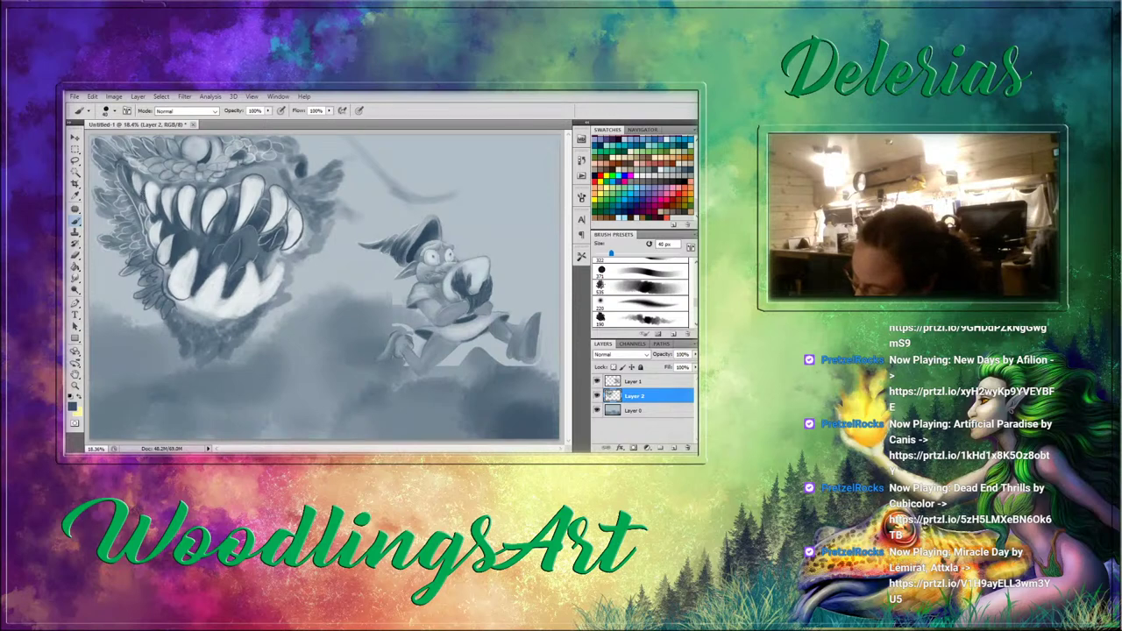
left_click_drag(146, 202, 149, 213)
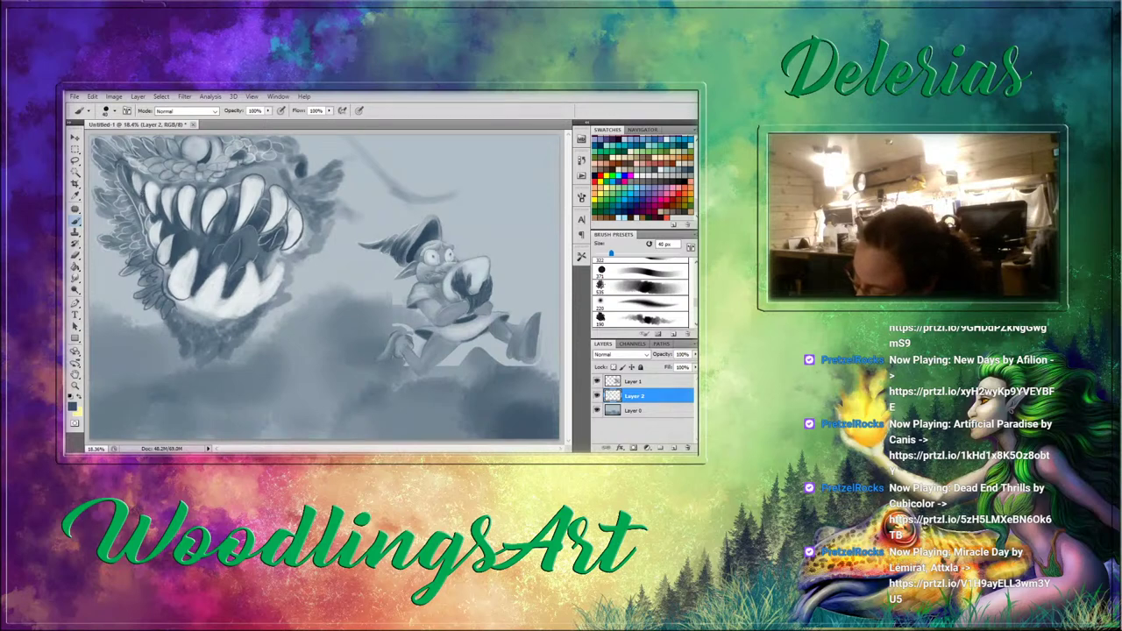
left_click(159, 227, "alt")
left_click(144, 210)
left_click(139, 200, "alt")
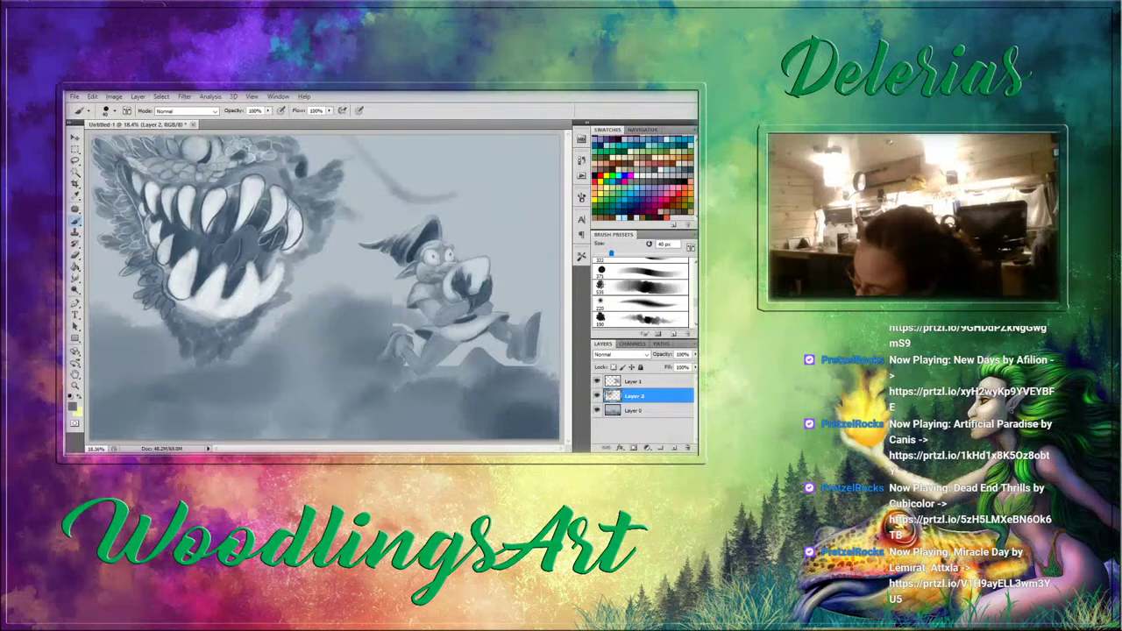
left_click(142, 210, "alt")
left_click(146, 206)
left_click_drag(136, 200, 138, 214)
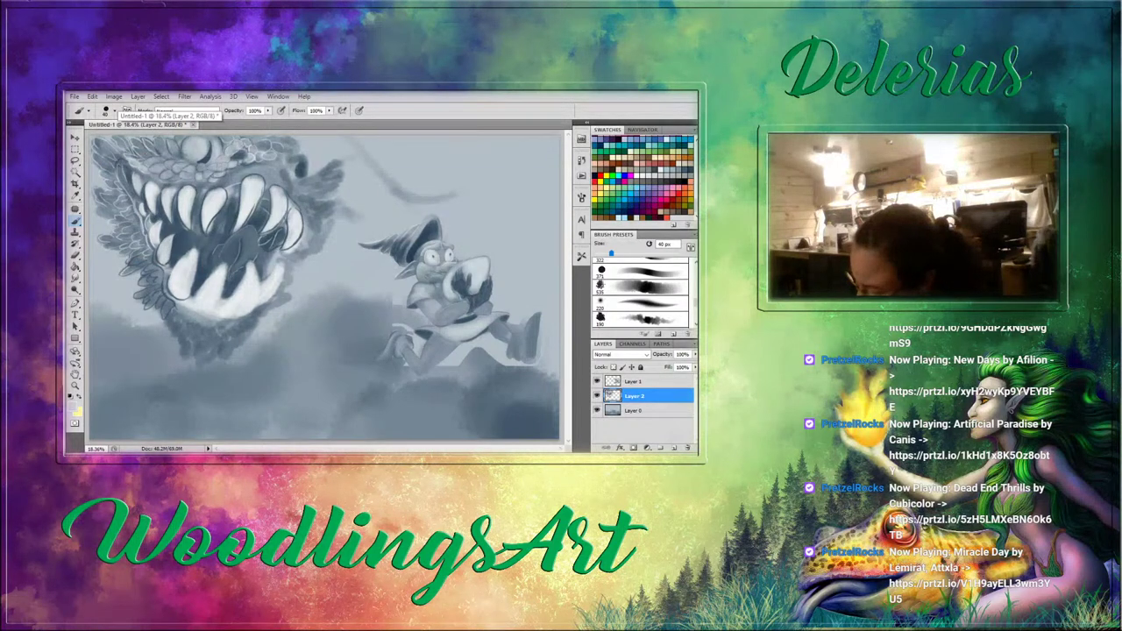
left_click(633, 302)
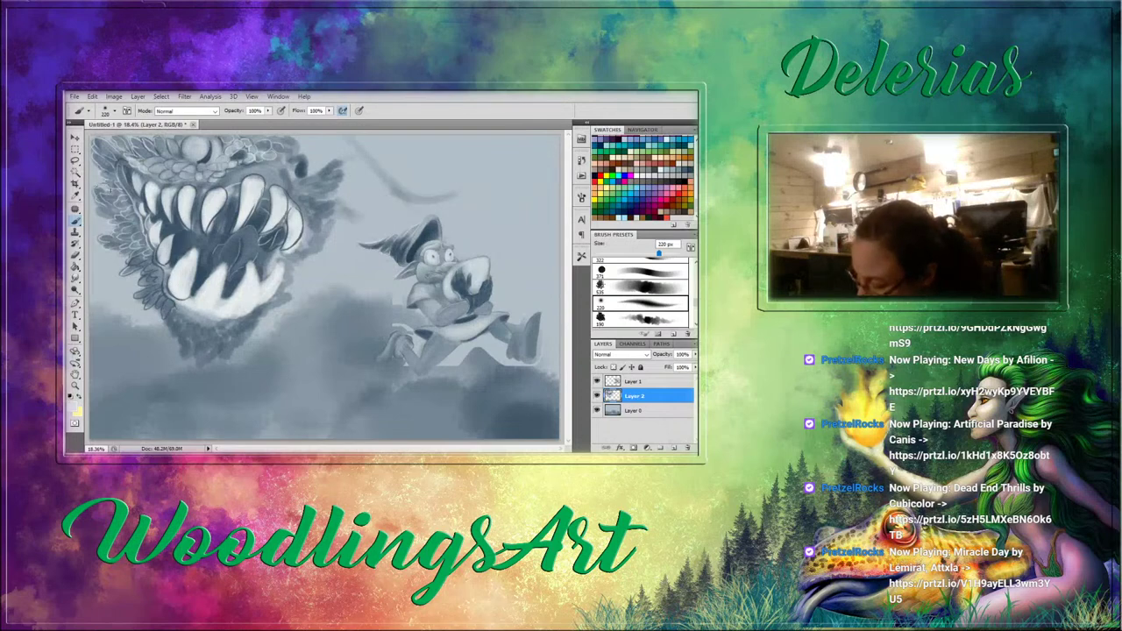
key("bracketleft")
key("bracketleft")
key("bracketleft")
key("bracketleft")
key("bracketleft")
key("bracketleft")
key("bracketleft")
key("bracketleft")
key("bracketleft")
key("bracketleft")
key("bracketleft")
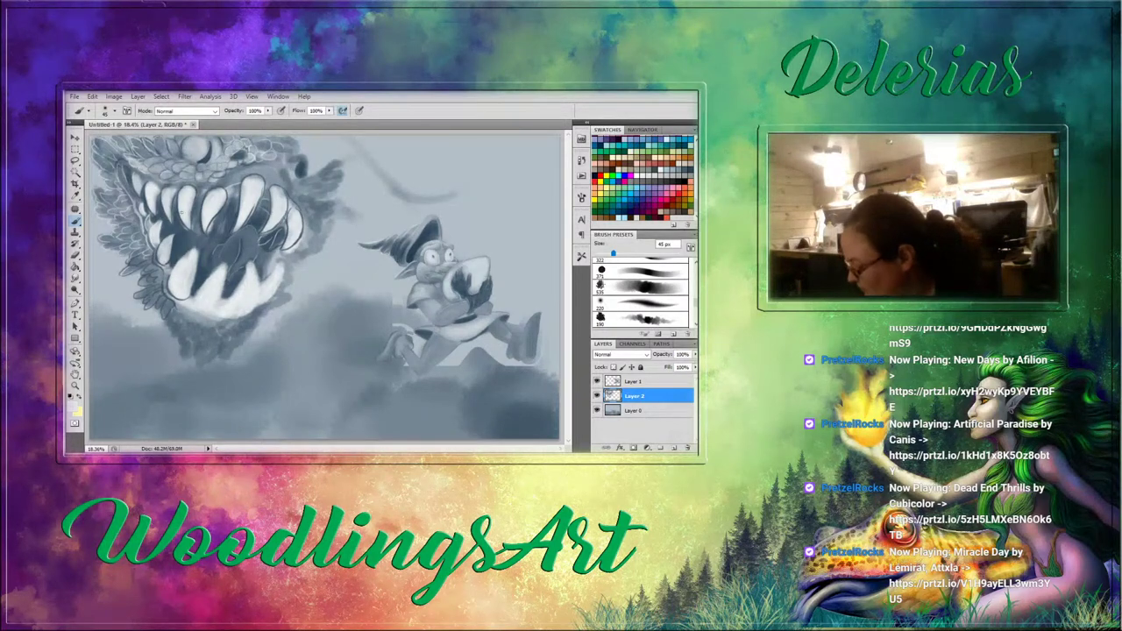
Choose the 371 px brush preset, reduce it to 90 px, and shade the scales beside the near corner of the creature's mouth.
left_click(646, 273)
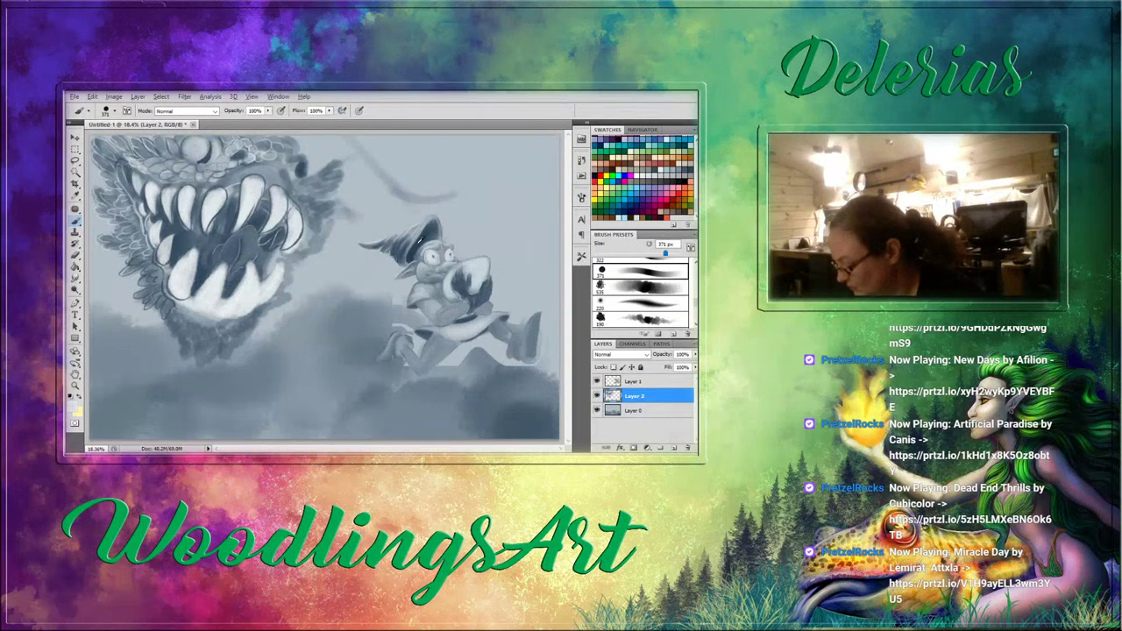
key("bracketleft")
key("bracketleft")
key("bracketleft")
key("bracketleft")
key("bracketleft")
key("bracketleft")
key("bracketleft")
key("bracketleft")
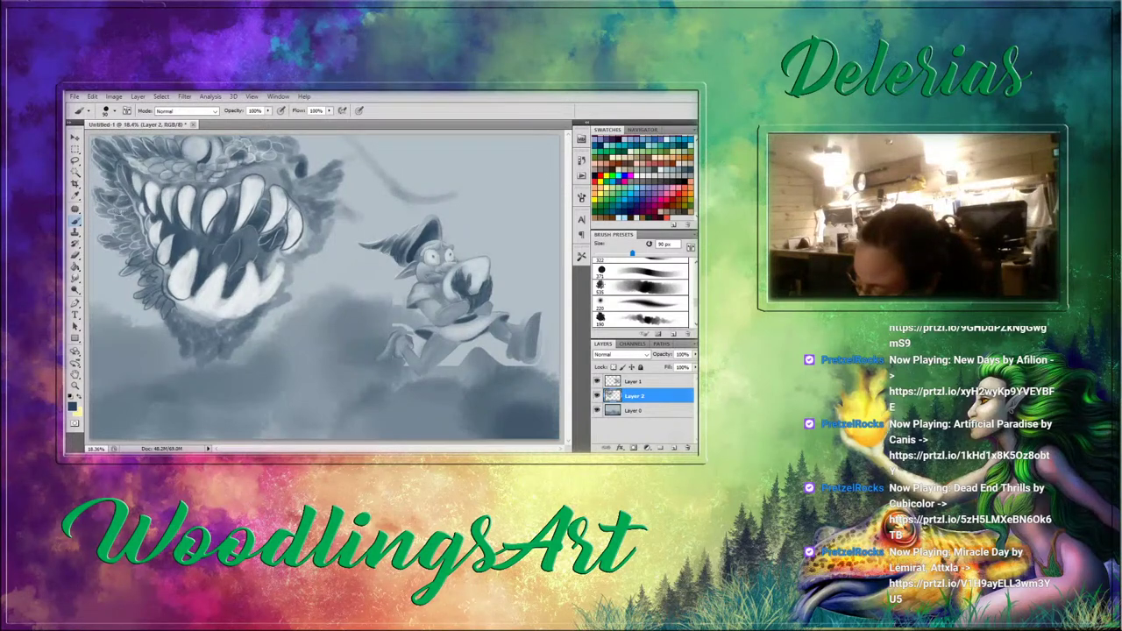
left_click_drag(127, 227, 142, 232)
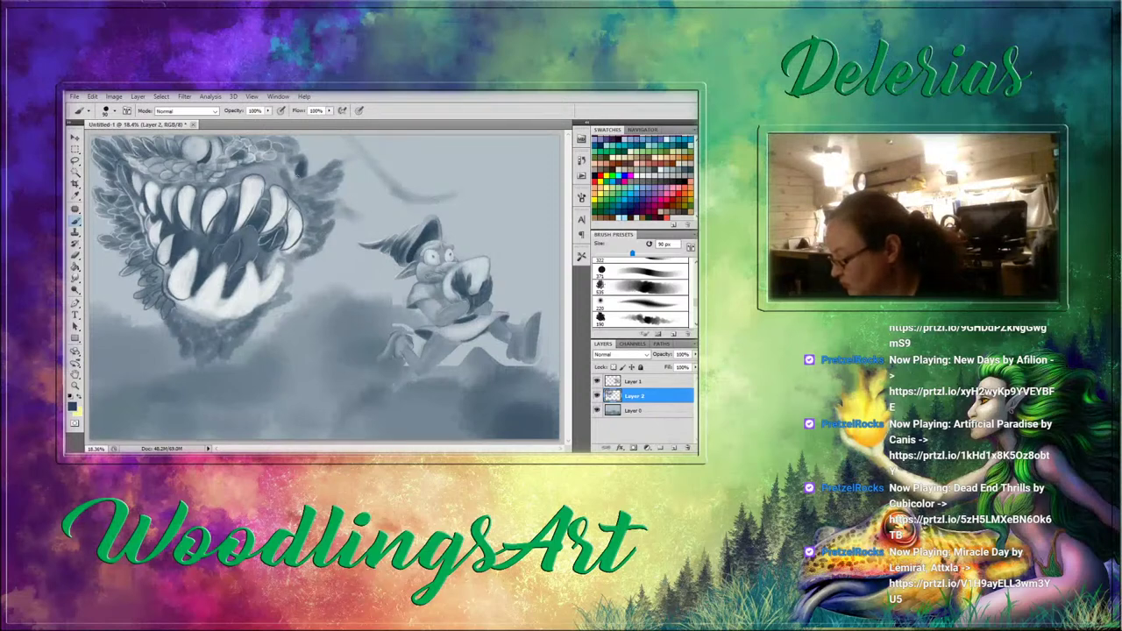
Sample light and dark tones around the creature's upper lip and model the gum above its upper front teeth.
left_click(252, 163, "alt")
left_click_drag(216, 183, 222, 186)
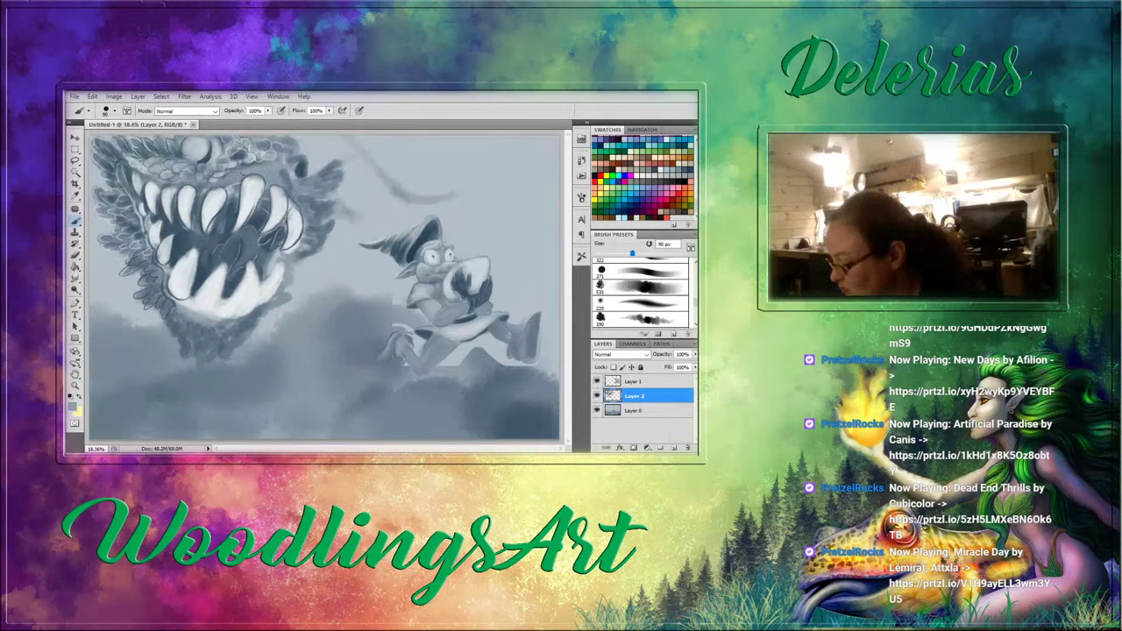
left_click(235, 181, "alt")
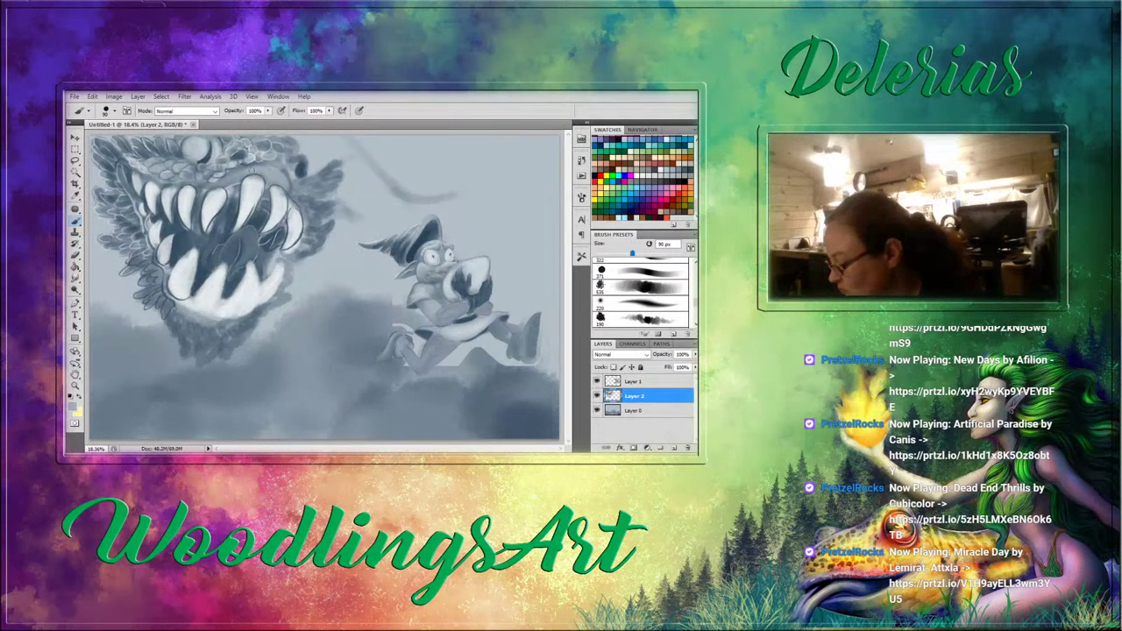
left_click(227, 186, "alt")
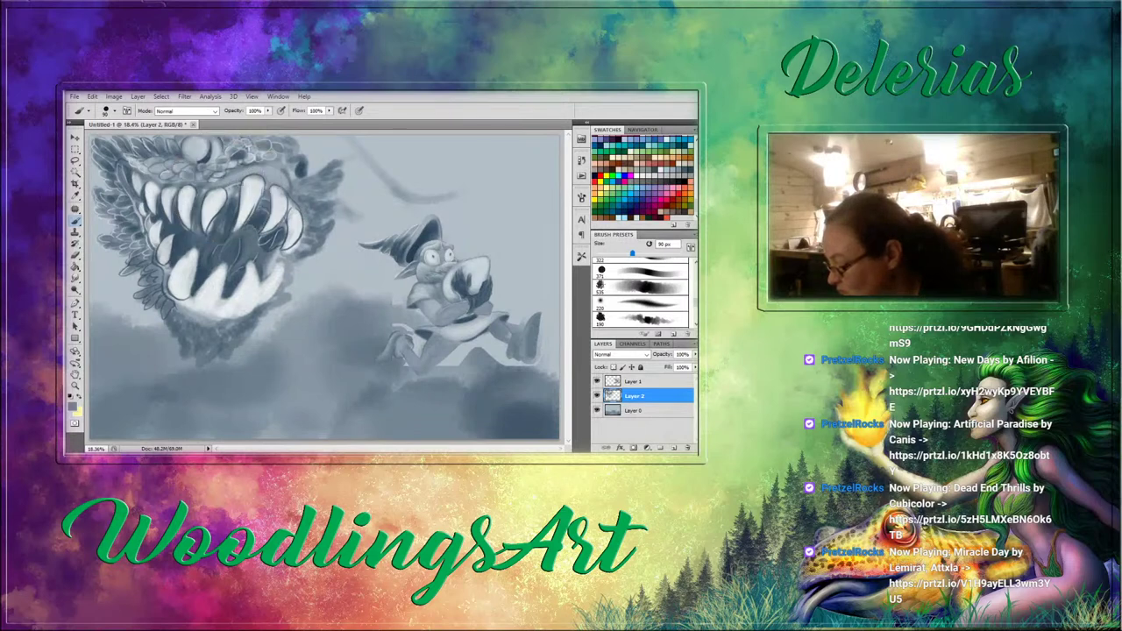
left_click(237, 202, "alt")
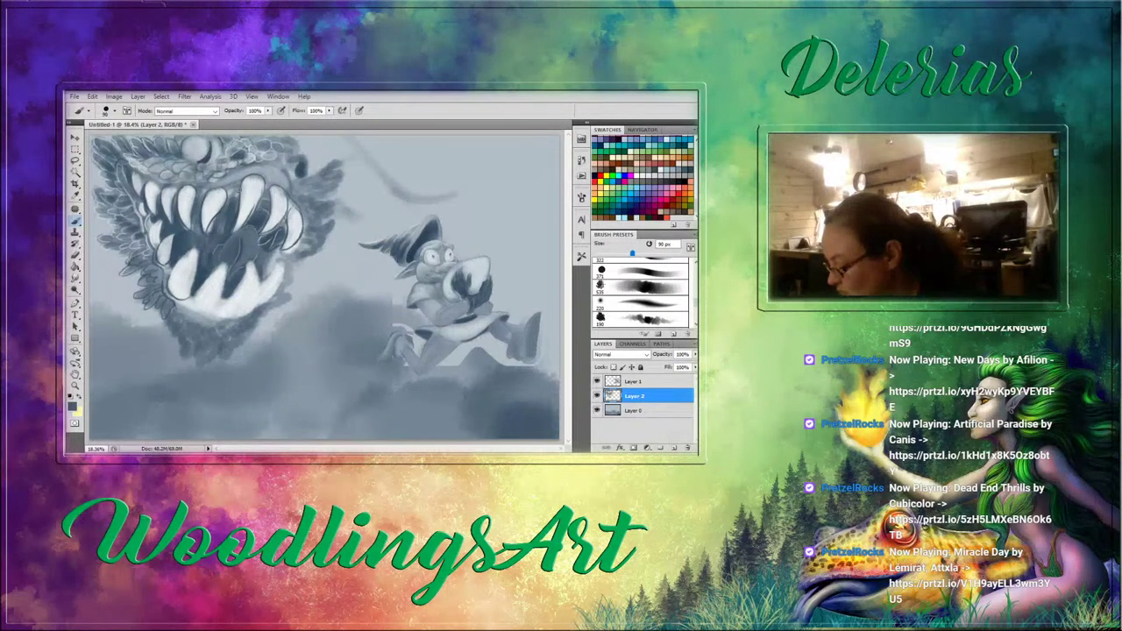
left_click(244, 177, "alt")
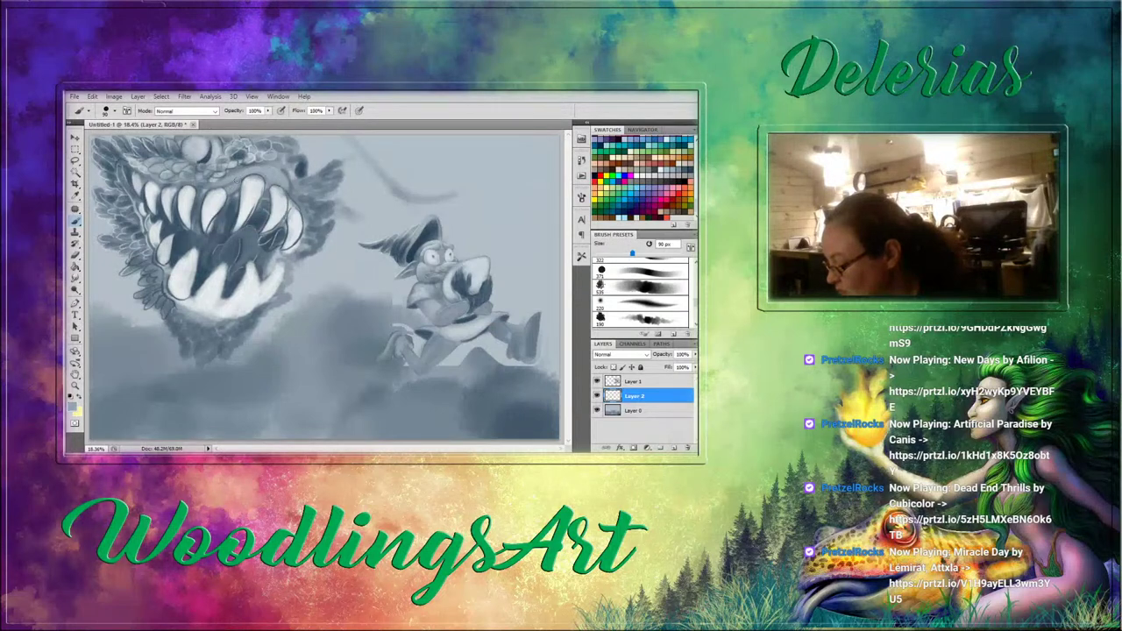
left_click(230, 180, "alt")
left_click(248, 167, "alt")
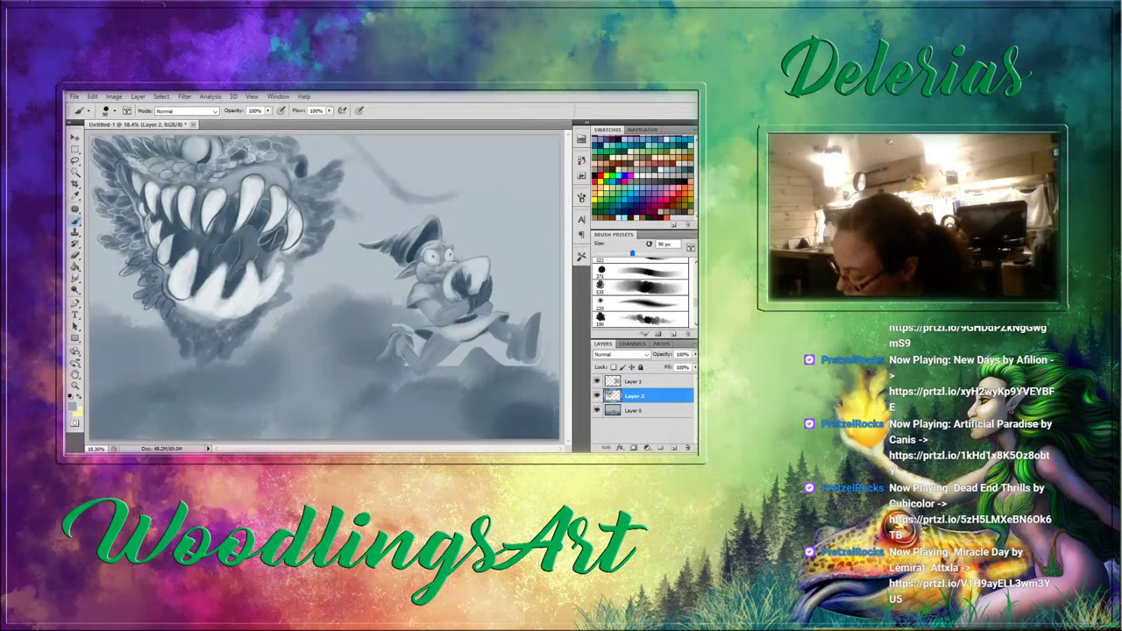
Extend the gum shading toward the near mouth corner and between the upper teeth, resampling tones from the lip and mouth.
mouse_move(199, 189)
left_mouse_down()
mouse_move(167, 191)
mouse_move(189, 191)
left_mouse_up()
left_click(167, 194, "alt")
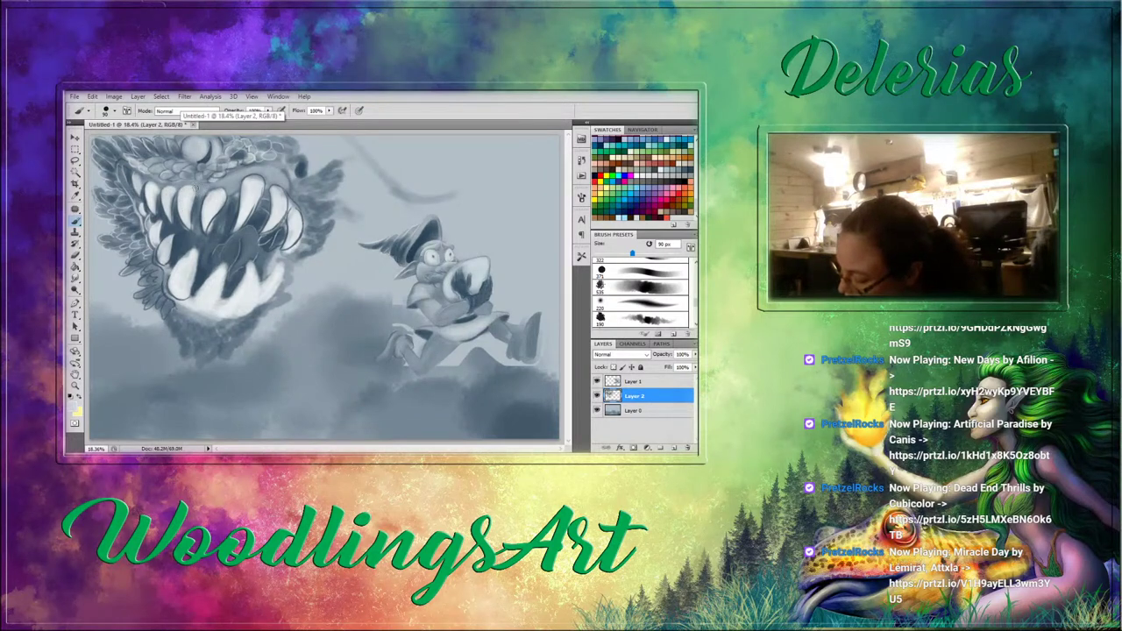
mouse_move(190, 195)
left_mouse_down()
mouse_move(189, 223)
mouse_move(195, 199)
mouse_move(201, 215)
mouse_move(213, 190)
mouse_move(203, 228)
mouse_move(224, 202)
mouse_move(208, 235)
left_mouse_up()
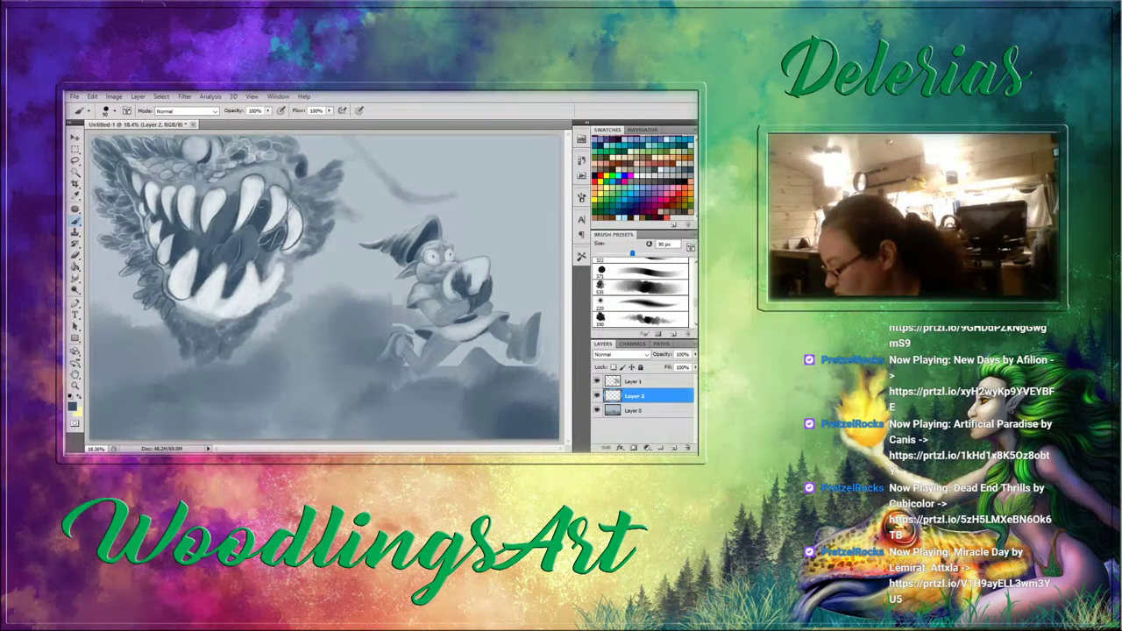
left_click(259, 189, "alt")
mouse_move(262, 184)
left_mouse_down()
mouse_move(241, 217)
mouse_move(247, 192)
mouse_move(237, 221)
mouse_move(262, 169)
mouse_move(235, 177)
mouse_move(273, 172)
mouse_move(274, 181)
mouse_move(247, 166)
mouse_move(207, 186)
left_mouse_up()
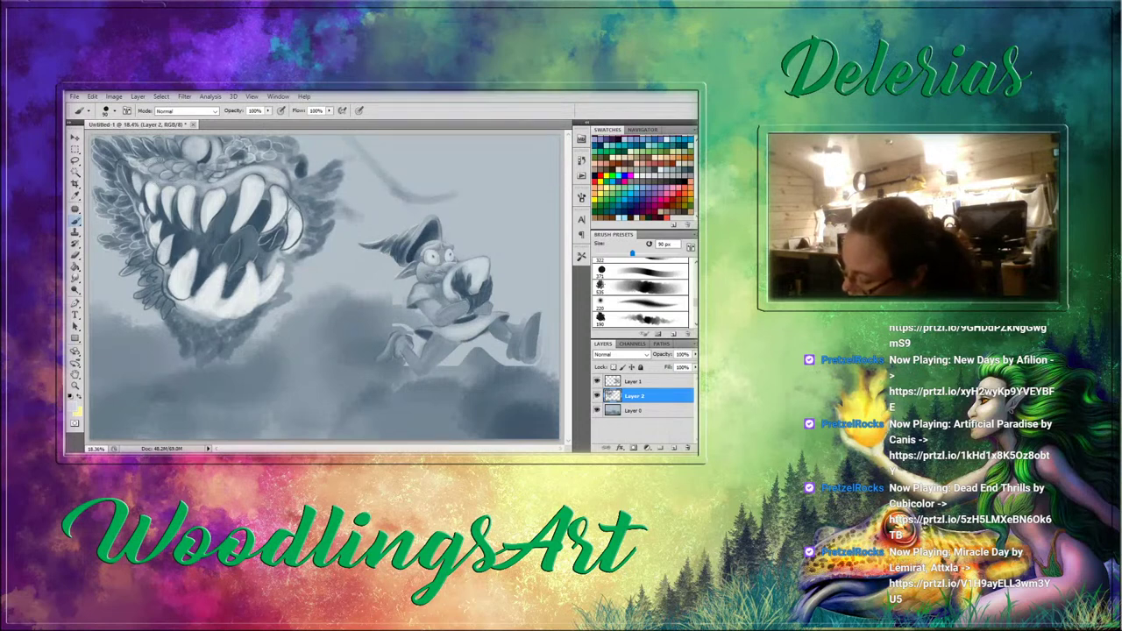
Sample a tone from the creature's head scales and paint highlights along its upper lip, gums and tongue.
left_click(149, 153, "alt")
left_click_drag(149, 159, 188, 170)
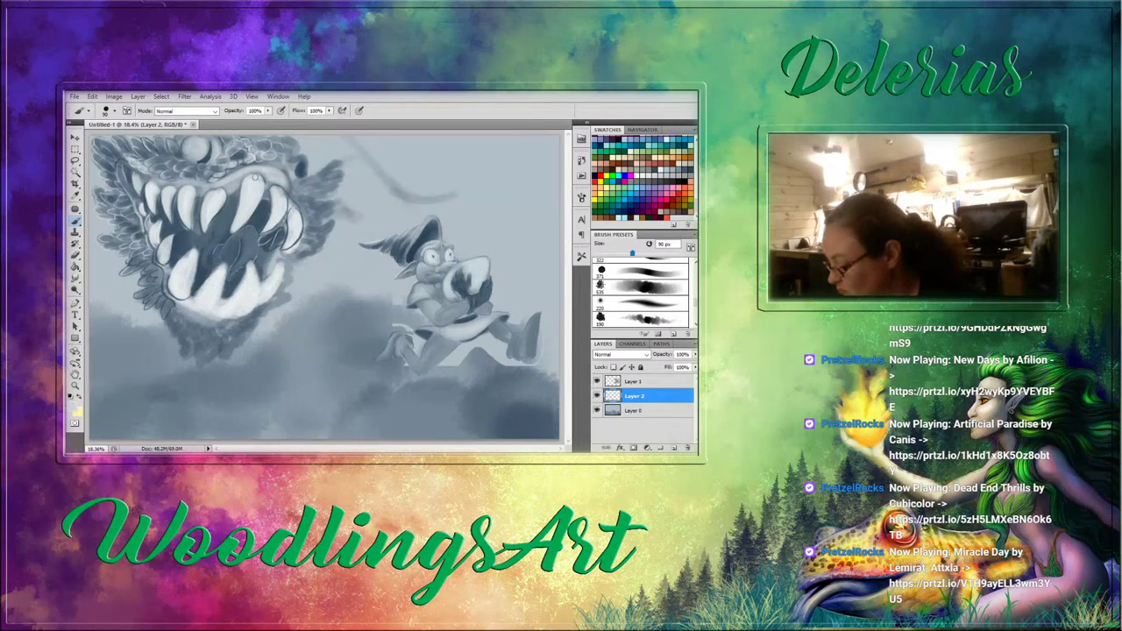
left_click_drag(249, 171, 235, 186)
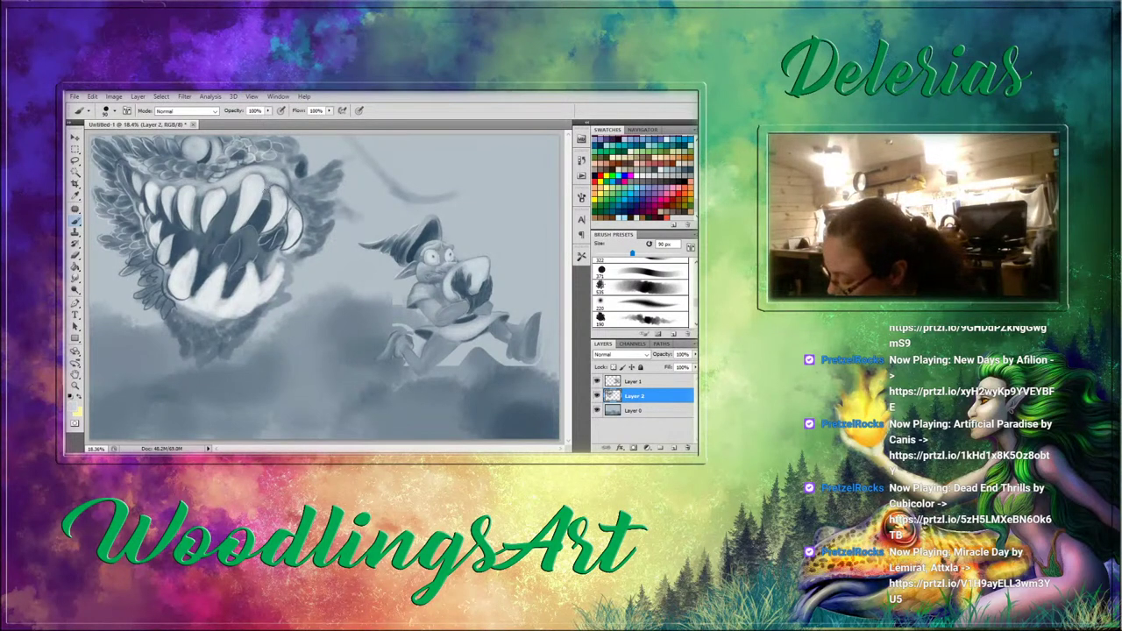
left_click_drag(272, 187, 268, 178)
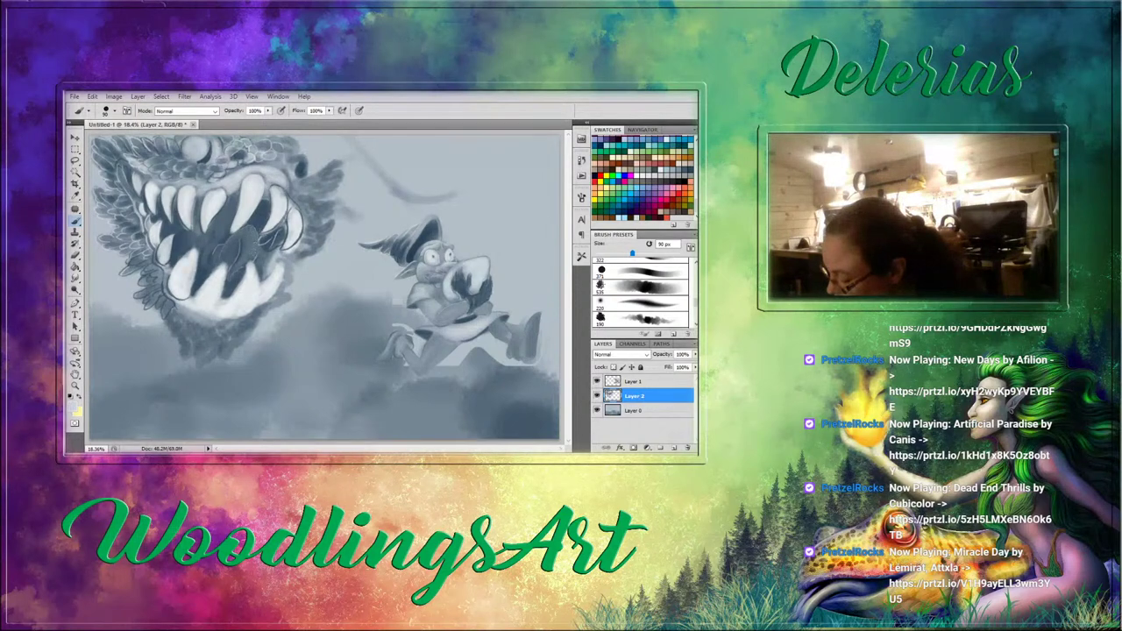
mouse_move(262, 239)
left_mouse_down()
mouse_move(235, 270)
mouse_move(239, 261)
left_mouse_up()
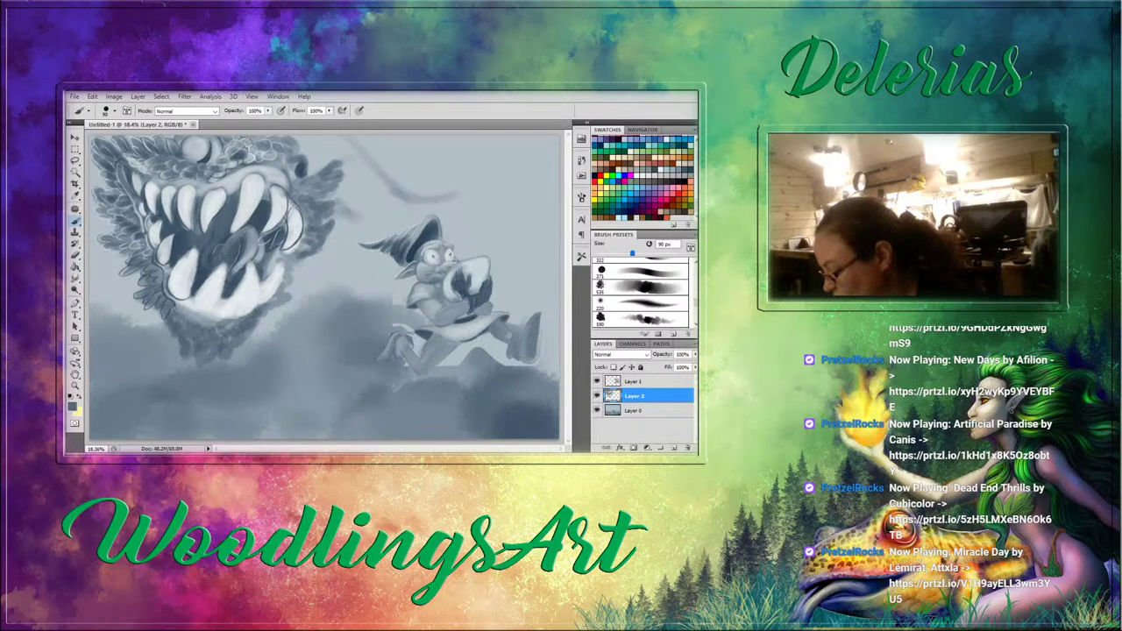
left_click(254, 249, "alt")
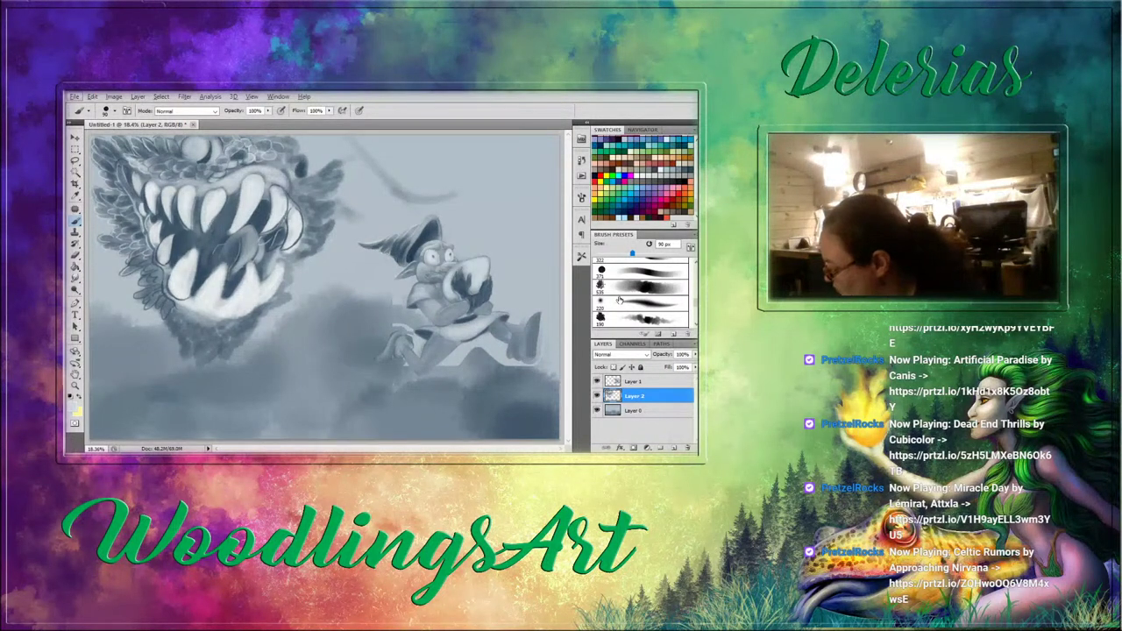
Choose the 220 px brush preset, reduce it to 40 px, and draw fine light outlines on the scales of the creature's far cheek and frill.
left_click(645, 303)
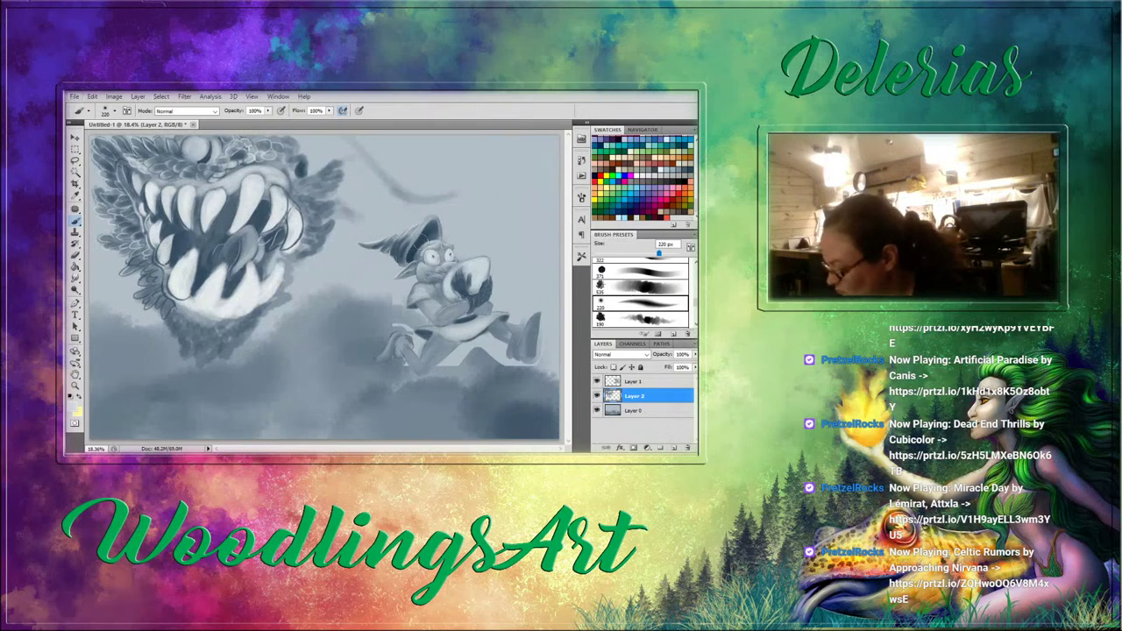
key("bracketleft")
key("bracketleft")
key("bracketleft")
key("bracketleft")
key("bracketleft")
key("bracketleft")
key("bracketleft")
key("bracketleft")
key("bracketleft")
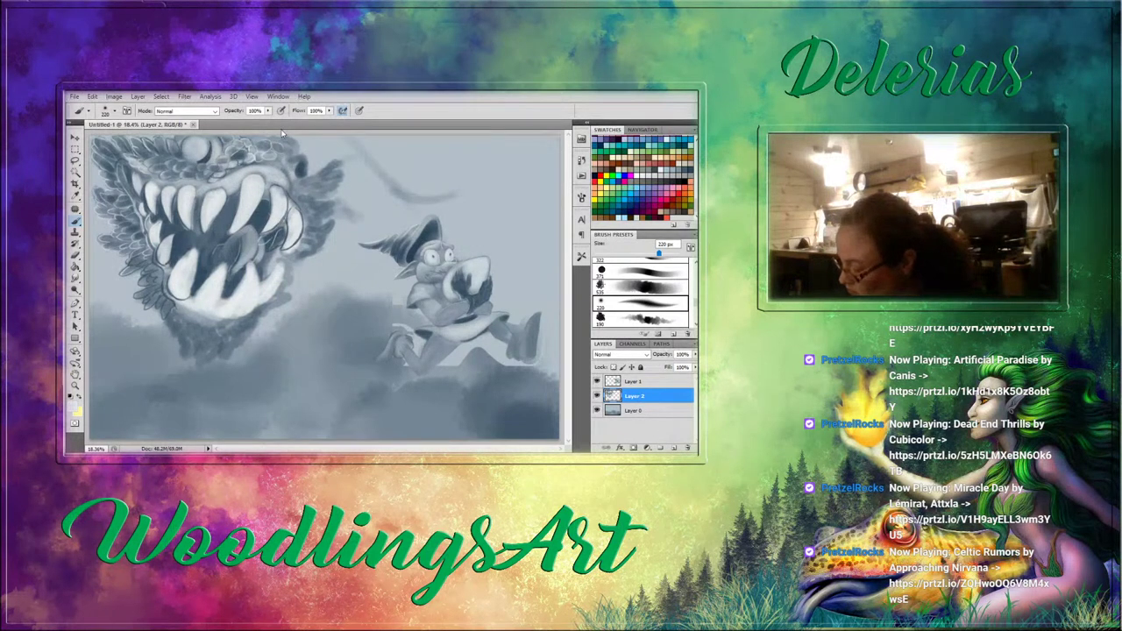
key("bracketleft")
key("bracketleft")
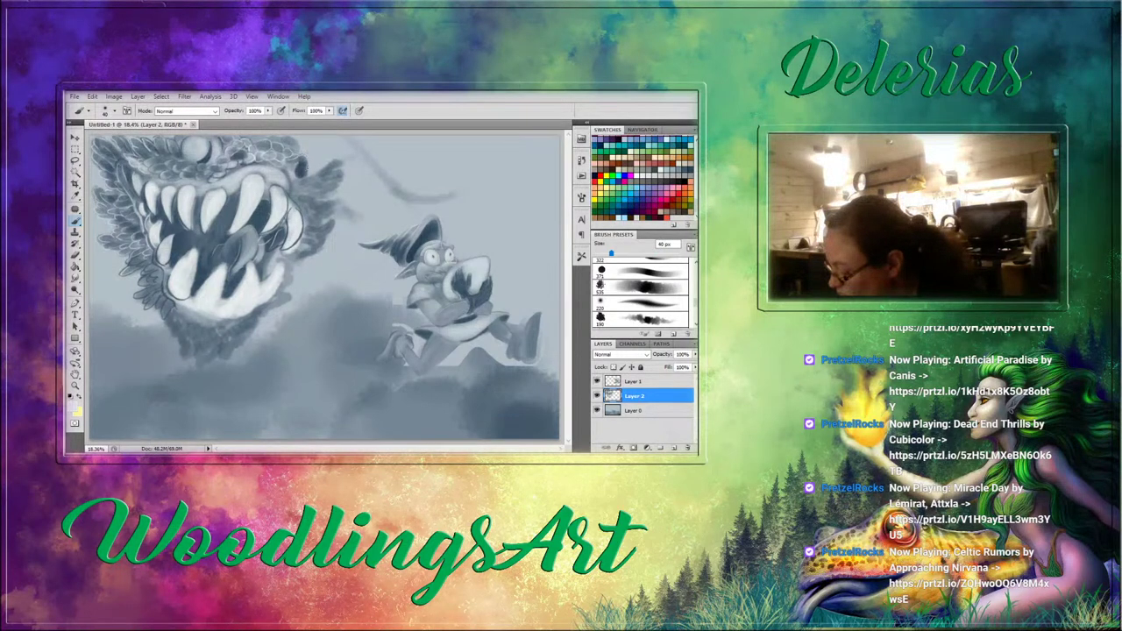
left_click_drag(298, 168, 291, 181)
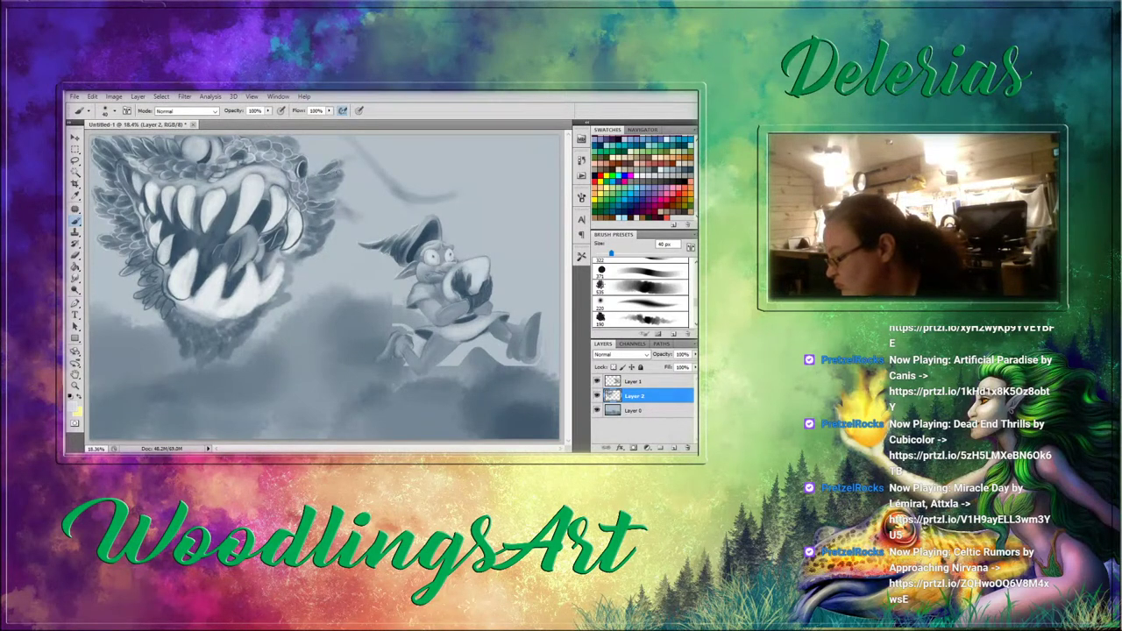
left_click_drag(328, 179, 338, 172)
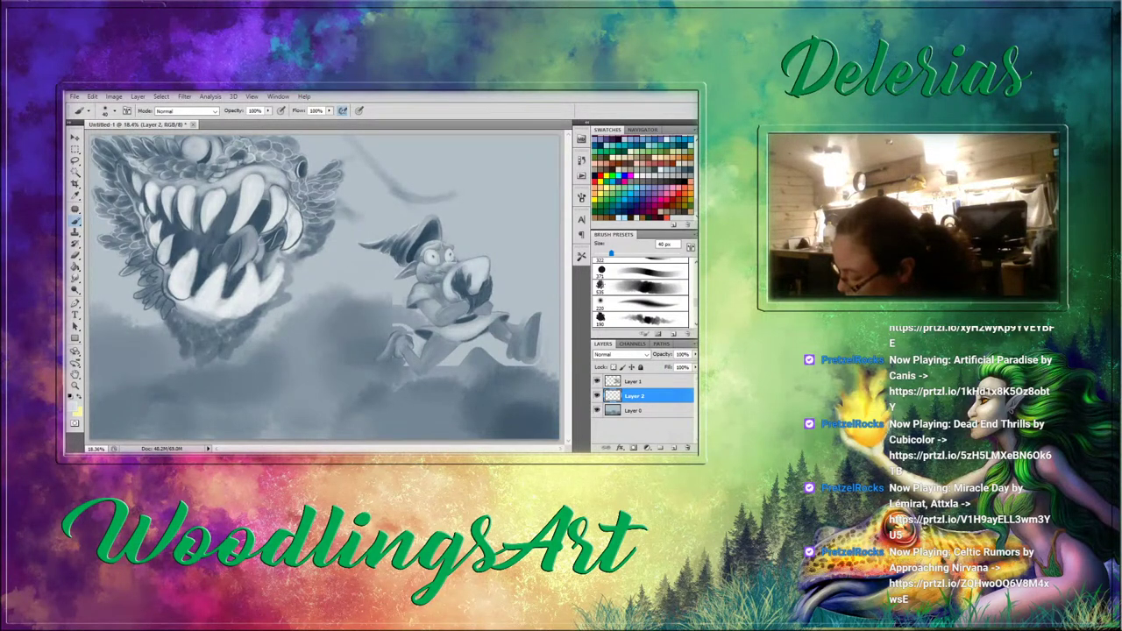
Switch to the 371 px brush preset, reduce it to 45 px, and add light strokes to the creature's tongue.
left_click(643, 272)
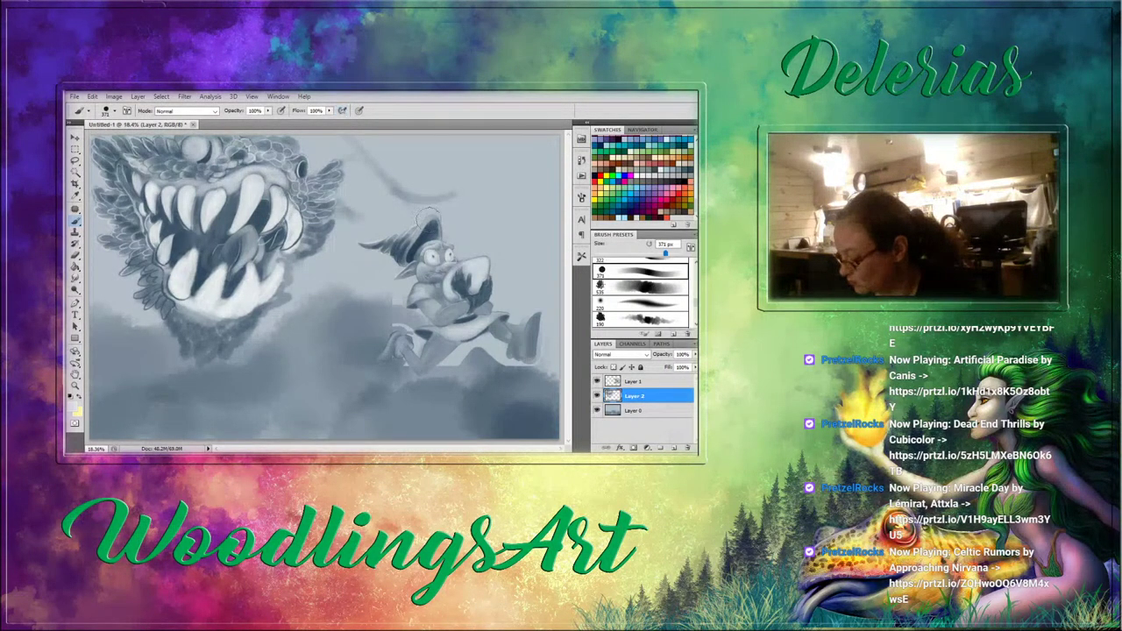
left_click_drag(665, 253, 637, 253)
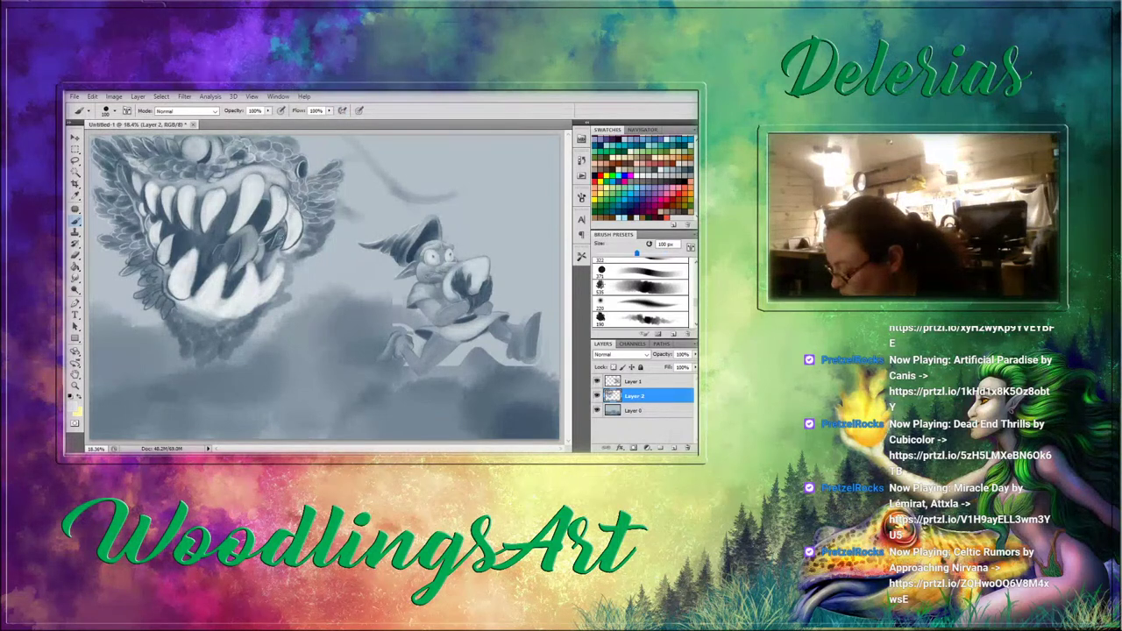
key("bracketleft")
key("bracketleft")
key("bracketleft")
key("bracketleft")
key("bracketleft")
key("bracketleft")
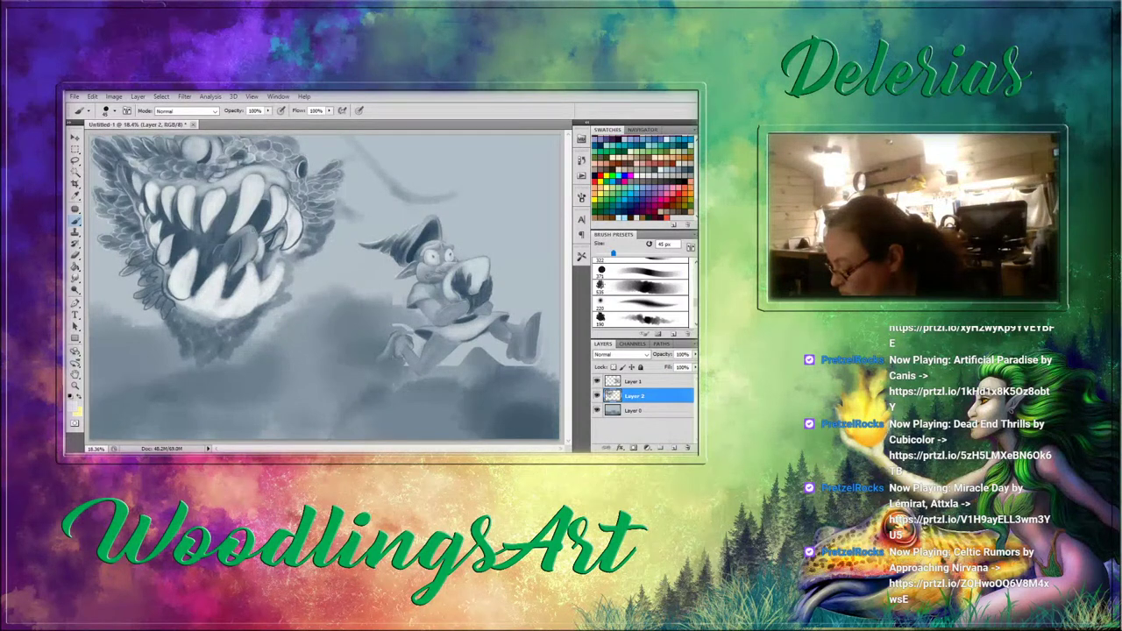
left_click_drag(255, 231, 252, 252)
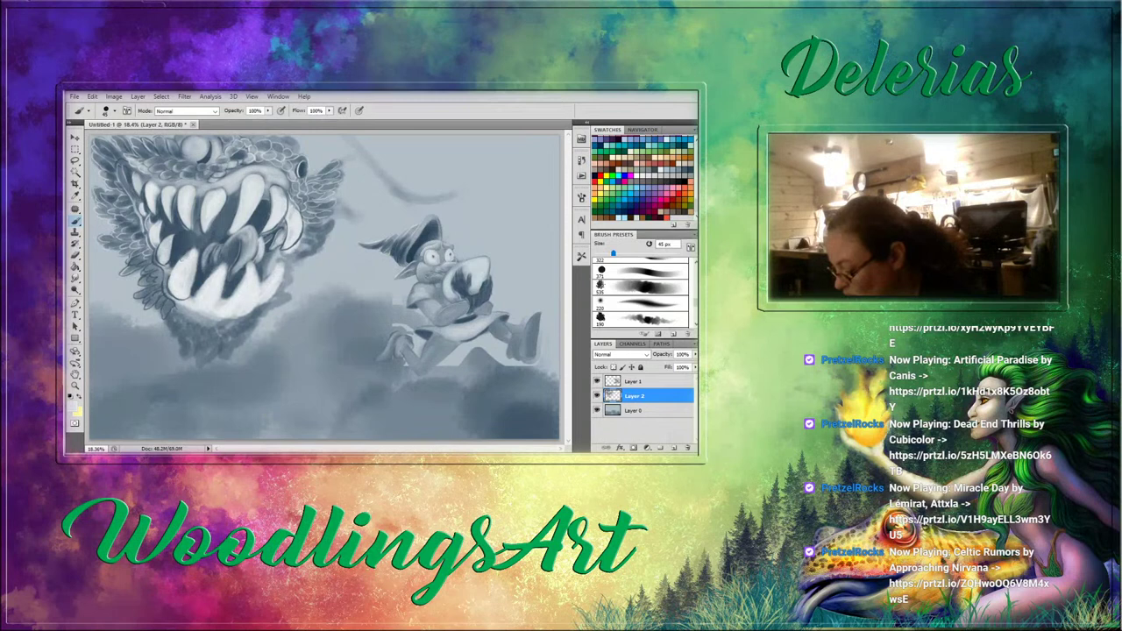
Add strokes inside the mouth beside the tongue, then sample a dark tone there and shade between the lower front teeth.
mouse_move(194, 249)
left_mouse_down()
mouse_move(182, 260)
mouse_move(197, 255)
left_mouse_up()
left_click(196, 254, "alt")
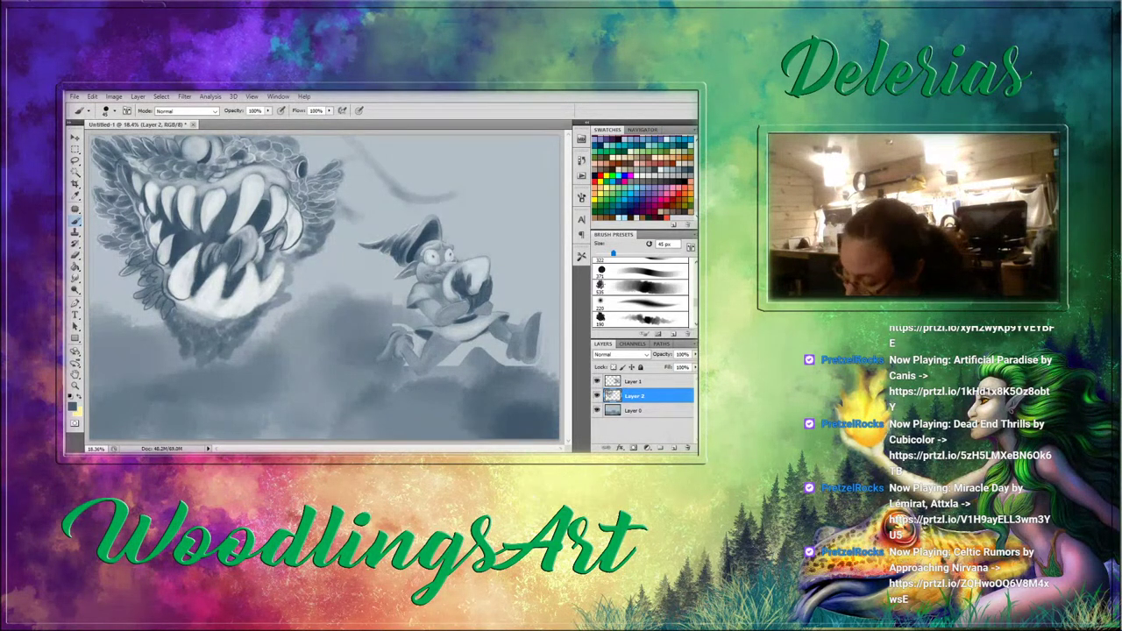
left_click_drag(195, 265, 193, 287)
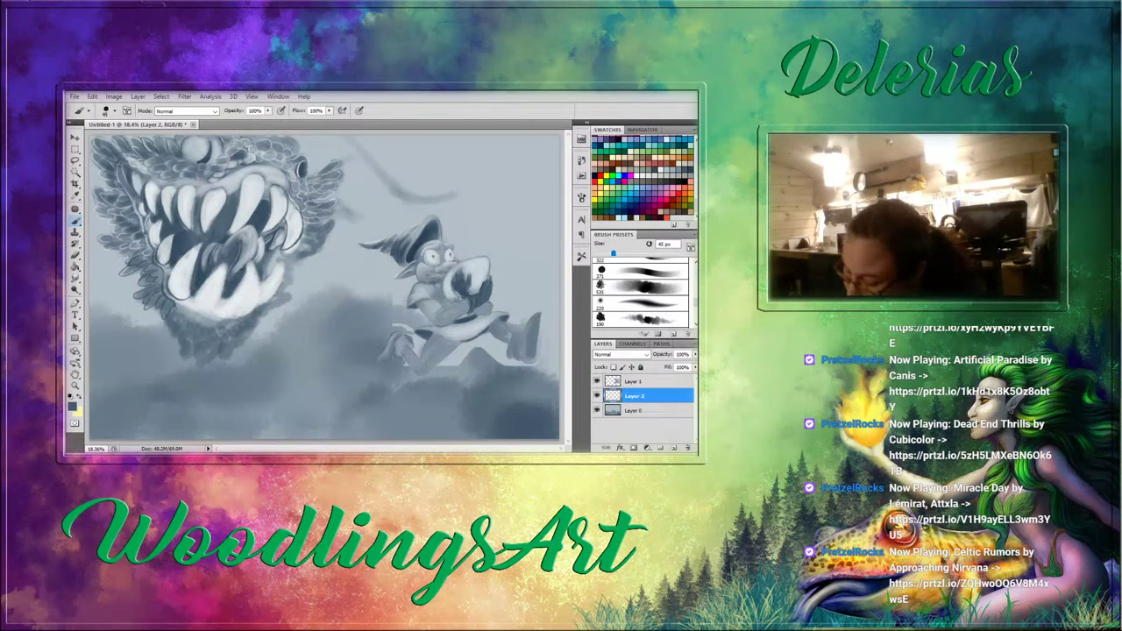
Touch up the lower front teeth with sampled tones, then enlarge the brush to 80 px and shade the creature's tongue.
left_click(198, 273, "alt")
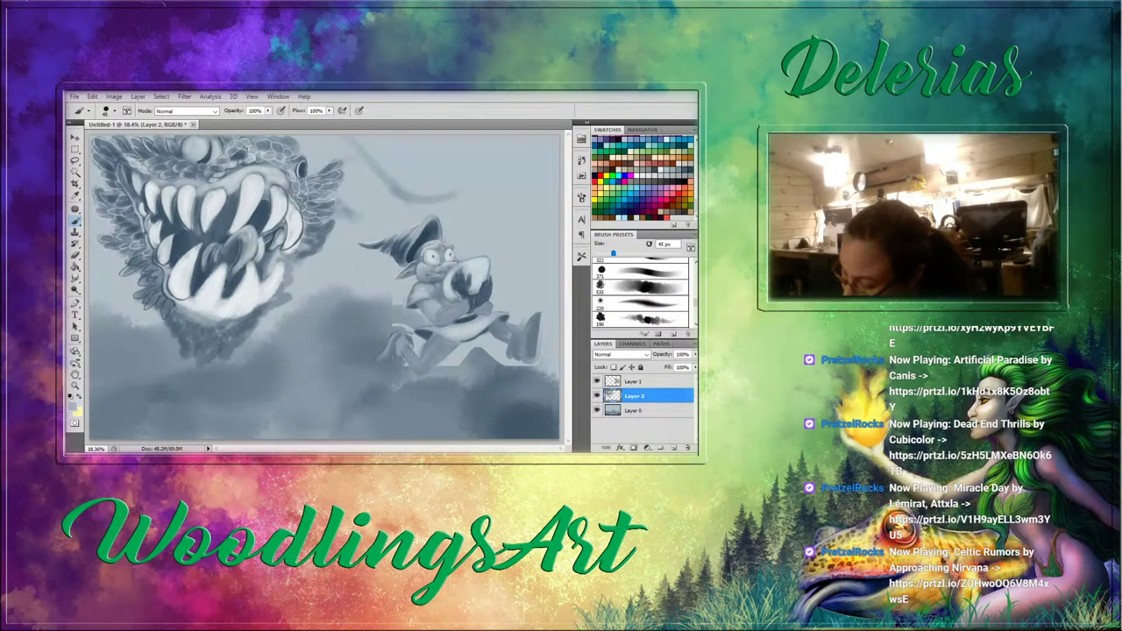
left_click(179, 274, "alt")
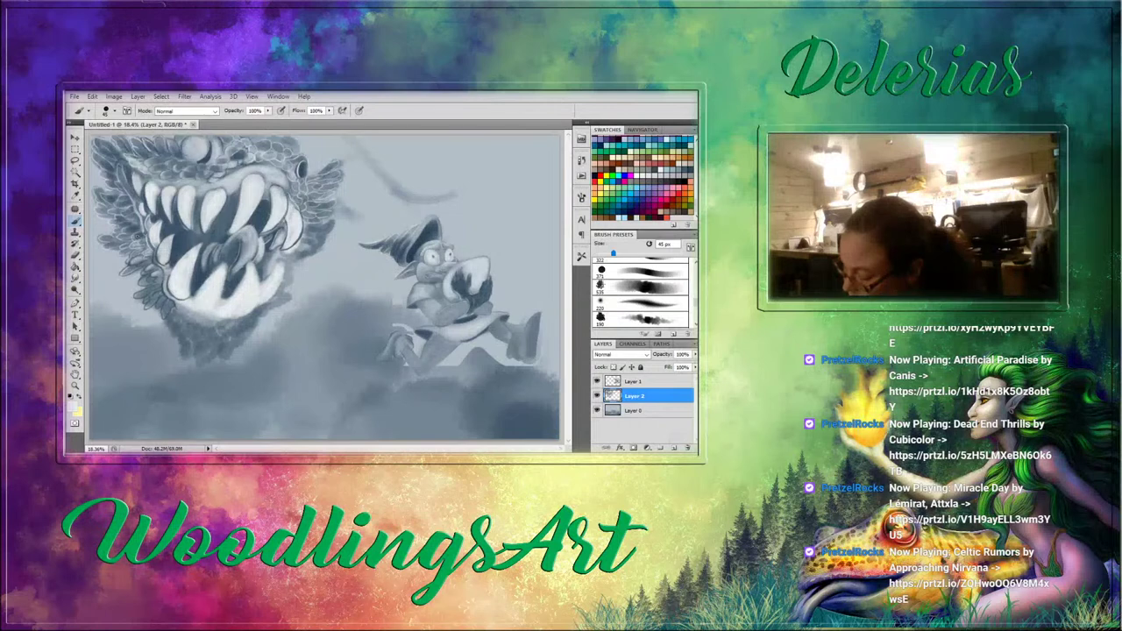
key("bracketright")
key("bracketright")
key("bracketright")
key("bracketright")
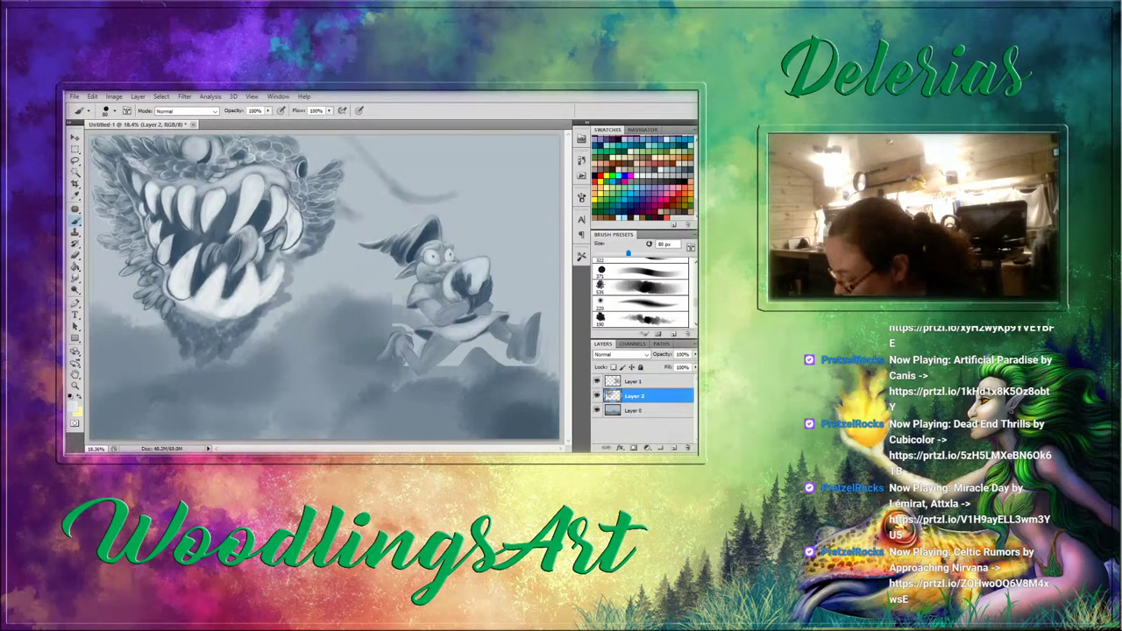
left_click(237, 240, "alt")
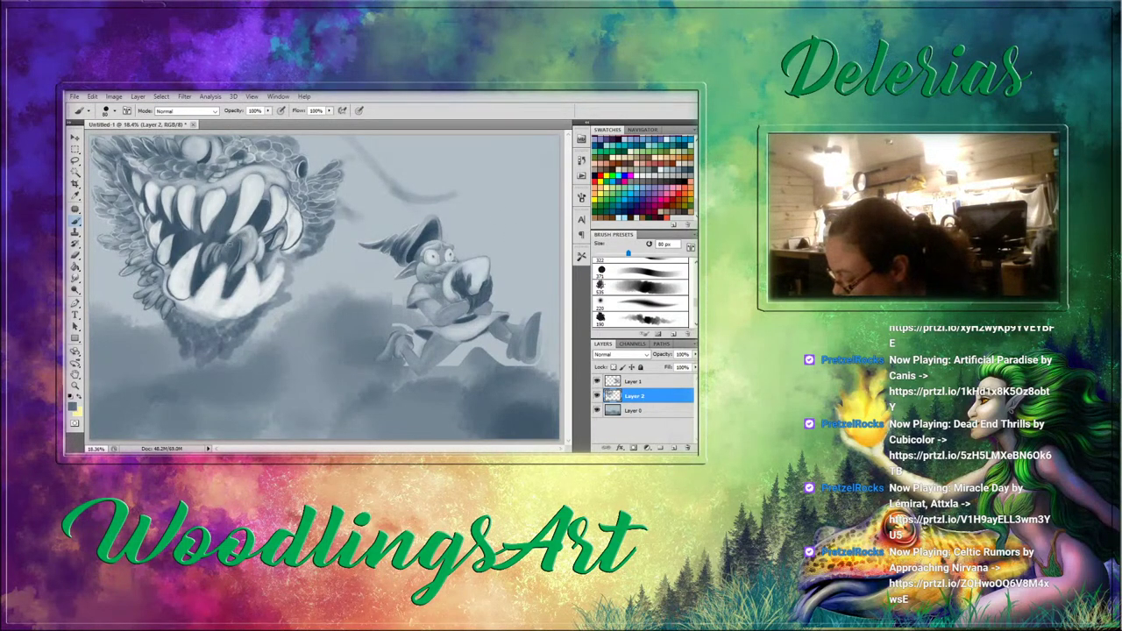
left_click(243, 232, "alt")
left_click(246, 228, "alt")
left_click_drag(247, 235, 231, 273)
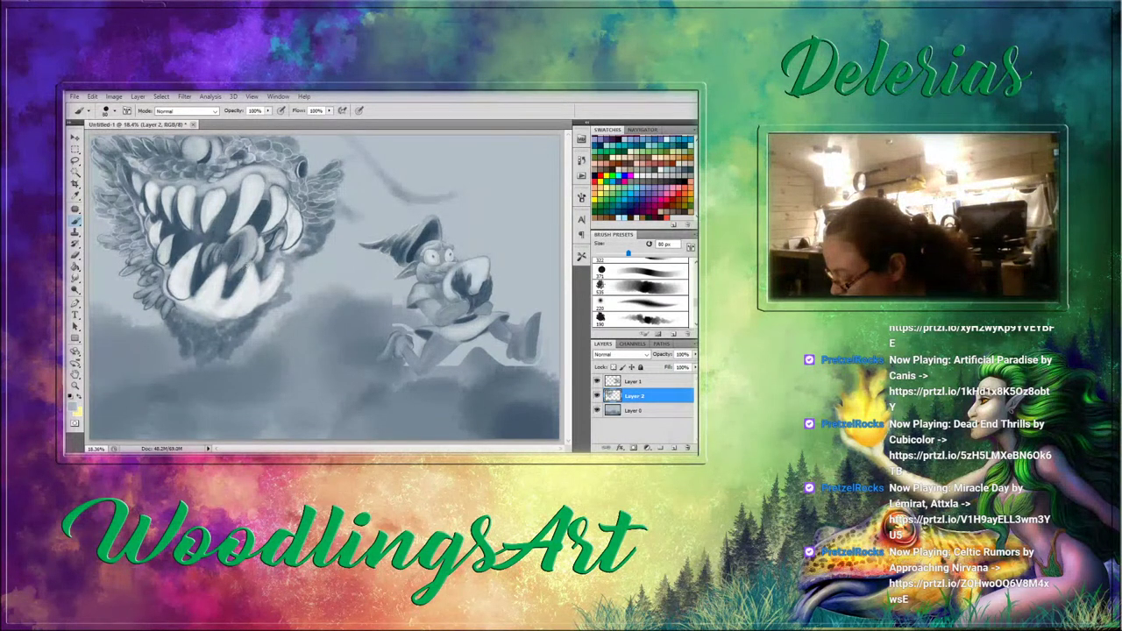
left_click_drag(246, 268, 242, 280)
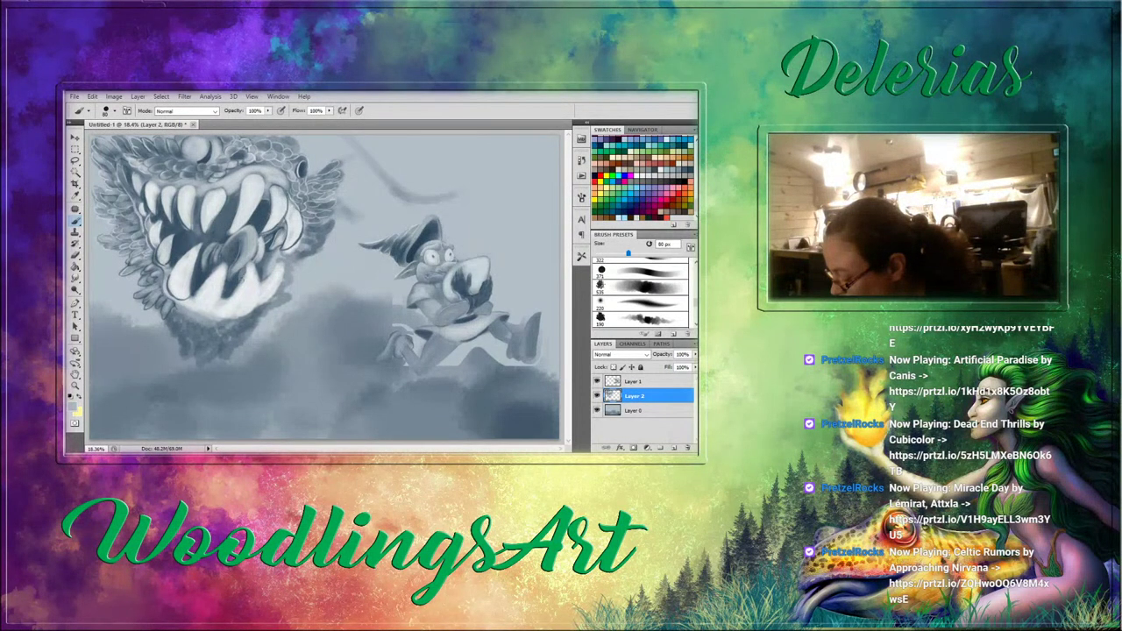
Choose the 220 px brush preset, reduce it to 45 px, and paint along the edge of the creature's lower front tooth.
left_click(647, 303)
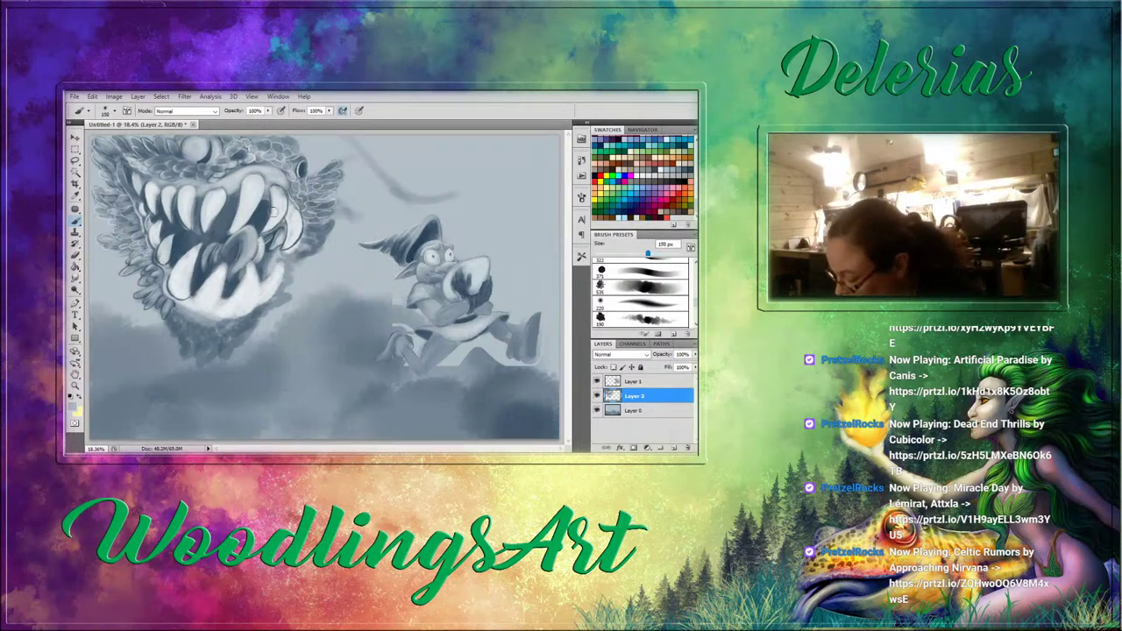
key("bracketleft")
key("bracketleft")
key("bracketleft")
key("bracketleft")
key("bracketleft")
key("bracketleft")
key("bracketleft")
key("bracketleft")
key("bracketleft")
key("bracketleft")
key("bracketleft")
key("bracketleft")
key("bracketleft")
key("bracketleft")
key("bracketleft")
key("bracketleft")
key("bracketleft")
key("bracketleft")
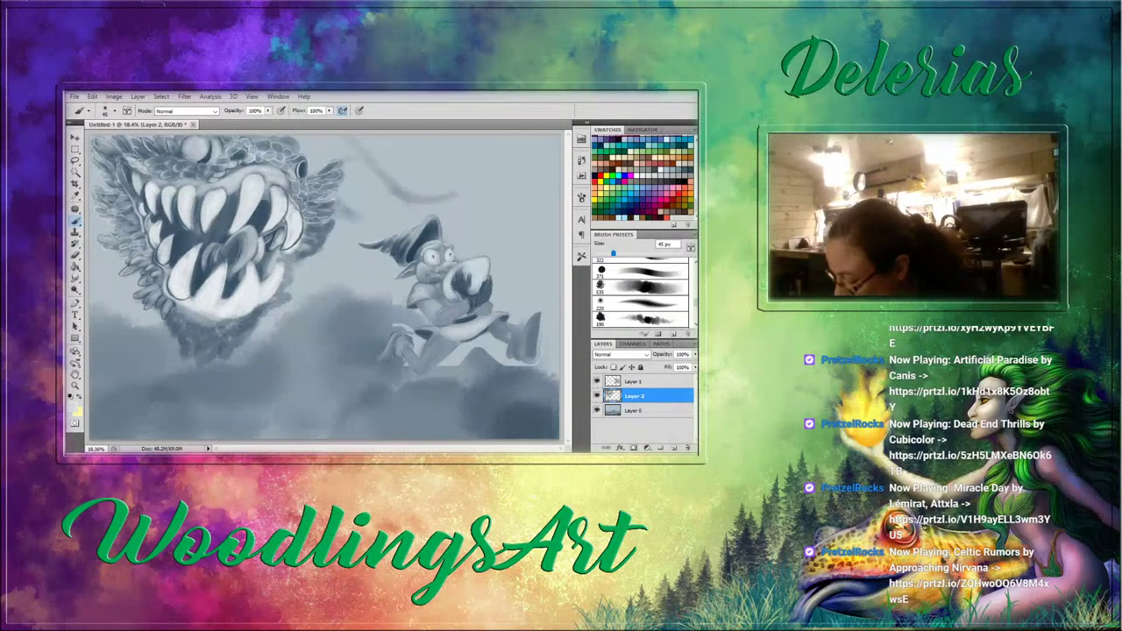
left_click_drag(211, 270, 195, 304)
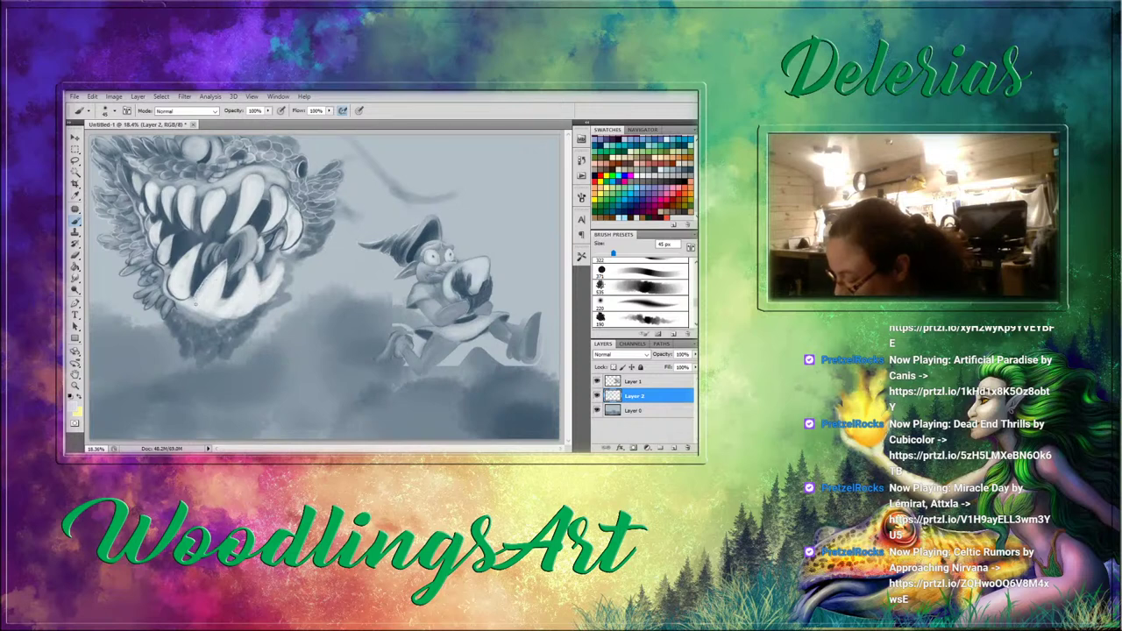
Paint dark separations between the creature's lower teeth with a sampled tone, then define the scales along its lower jaw and chin.
left_click(302, 235, "alt")
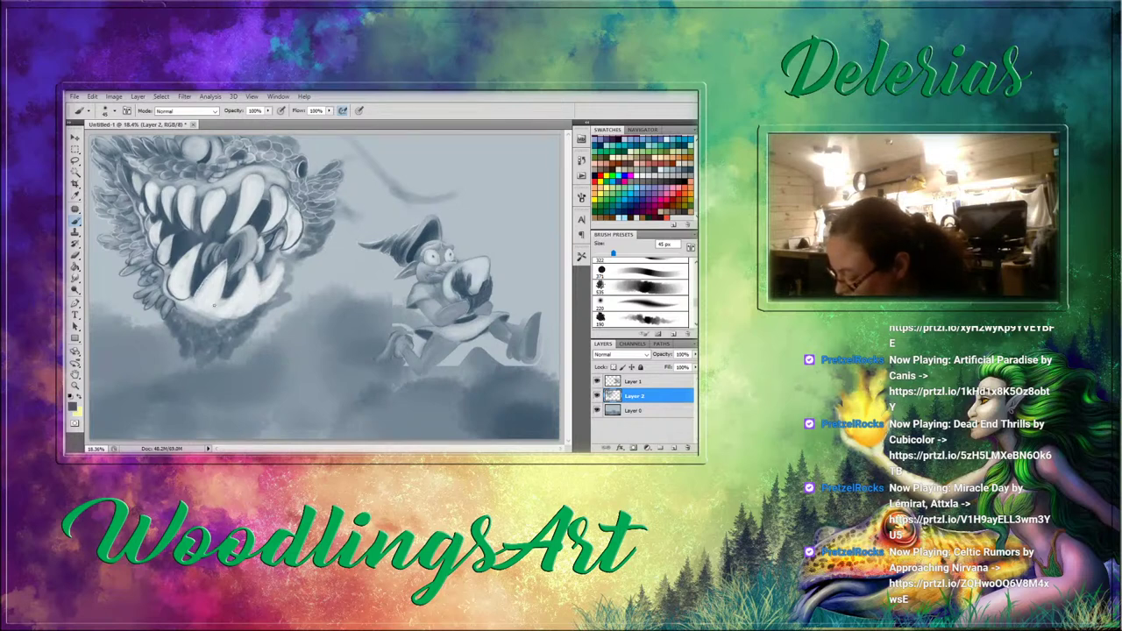
left_click_drag(210, 310, 217, 303)
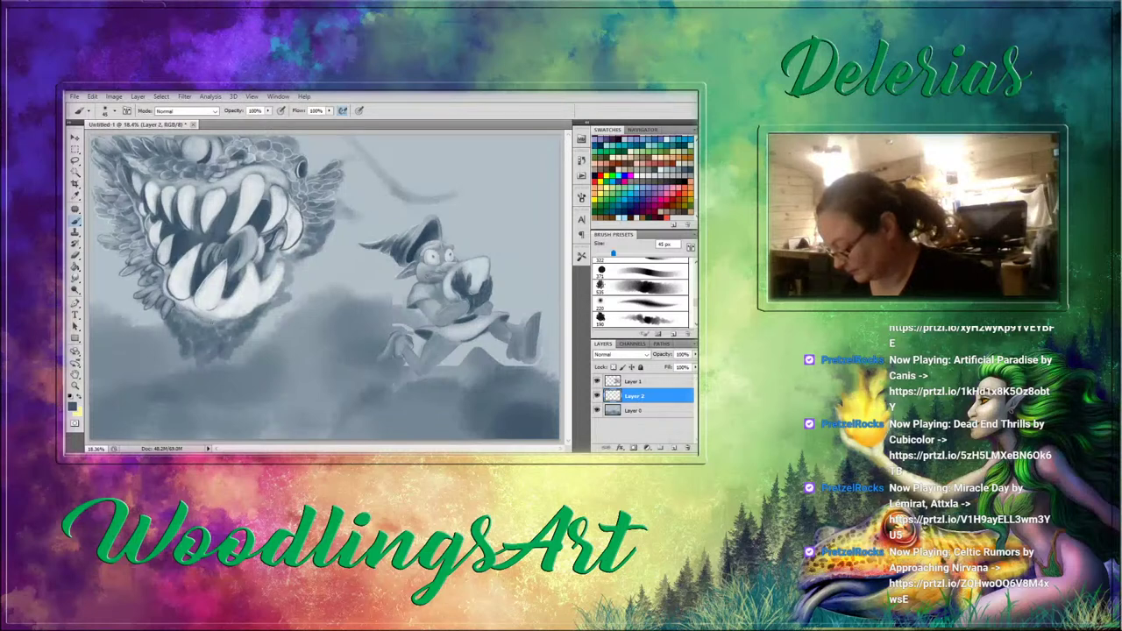
left_click_drag(253, 252, 241, 286)
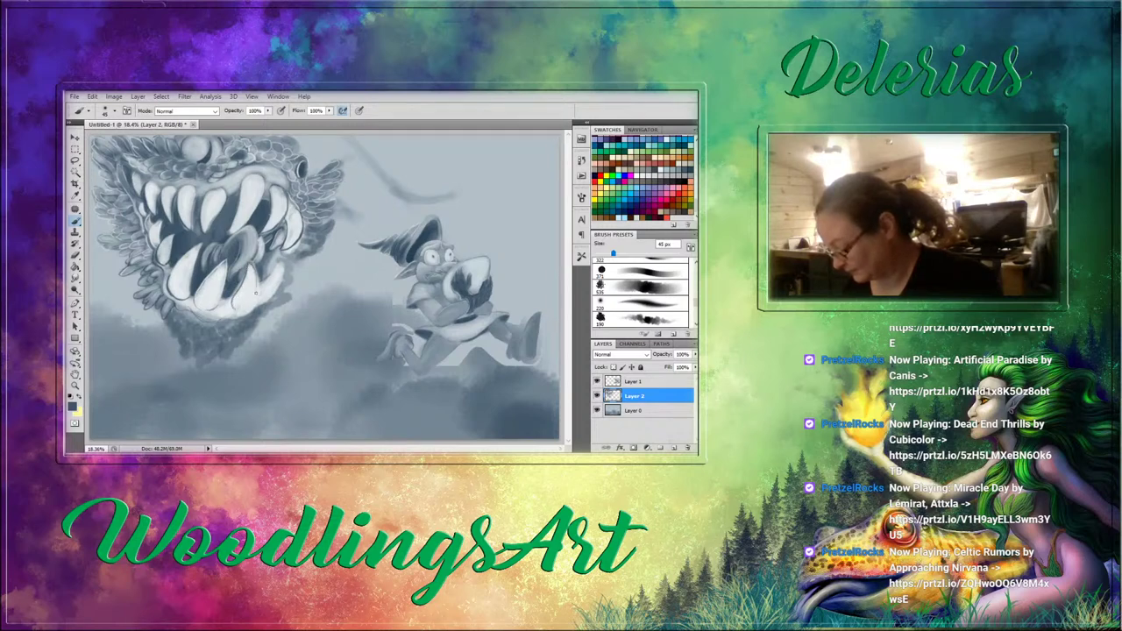
mouse_move(257, 281)
left_mouse_down()
mouse_move(251, 307)
mouse_move(264, 283)
left_mouse_up()
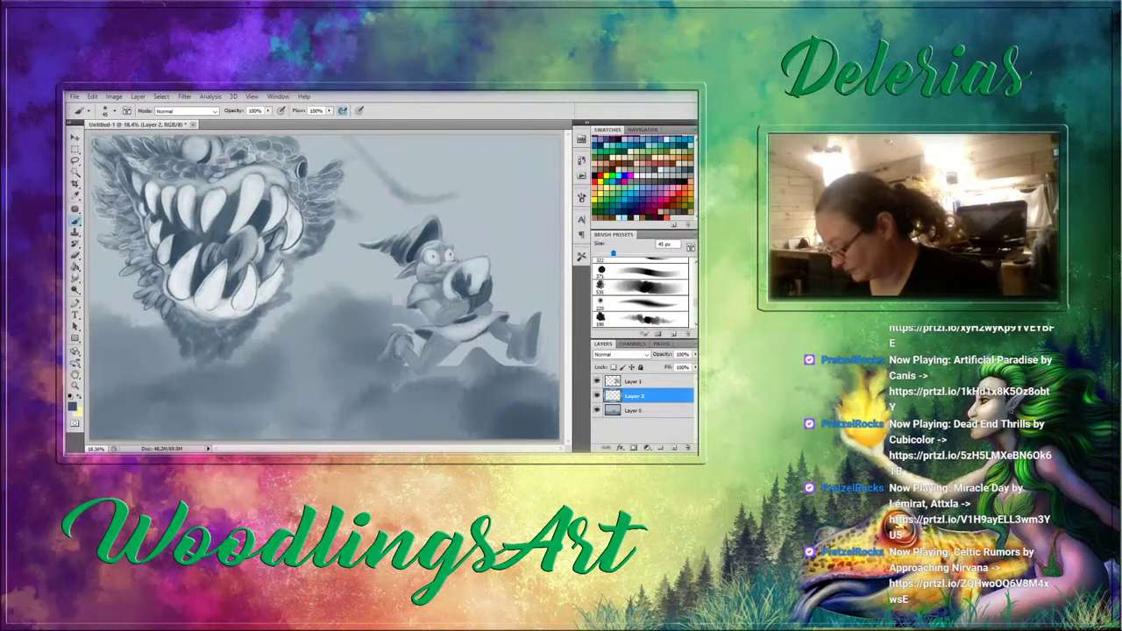
mouse_move(277, 289)
left_mouse_down()
mouse_move(230, 315)
mouse_move(240, 313)
mouse_move(227, 302)
left_mouse_up()
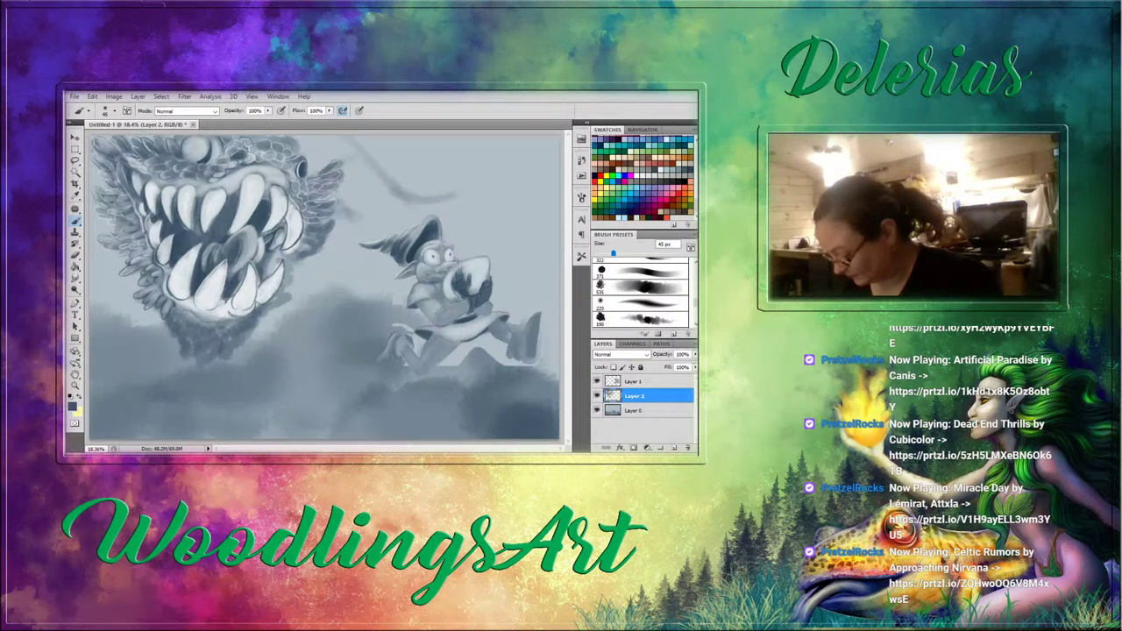
left_click(195, 295, "alt")
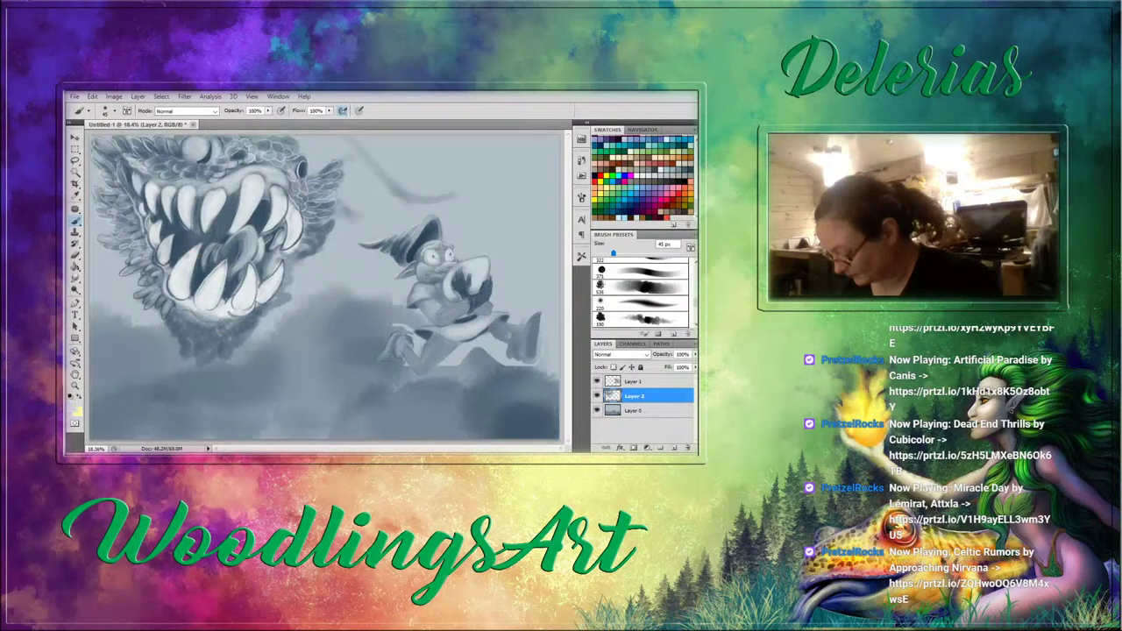
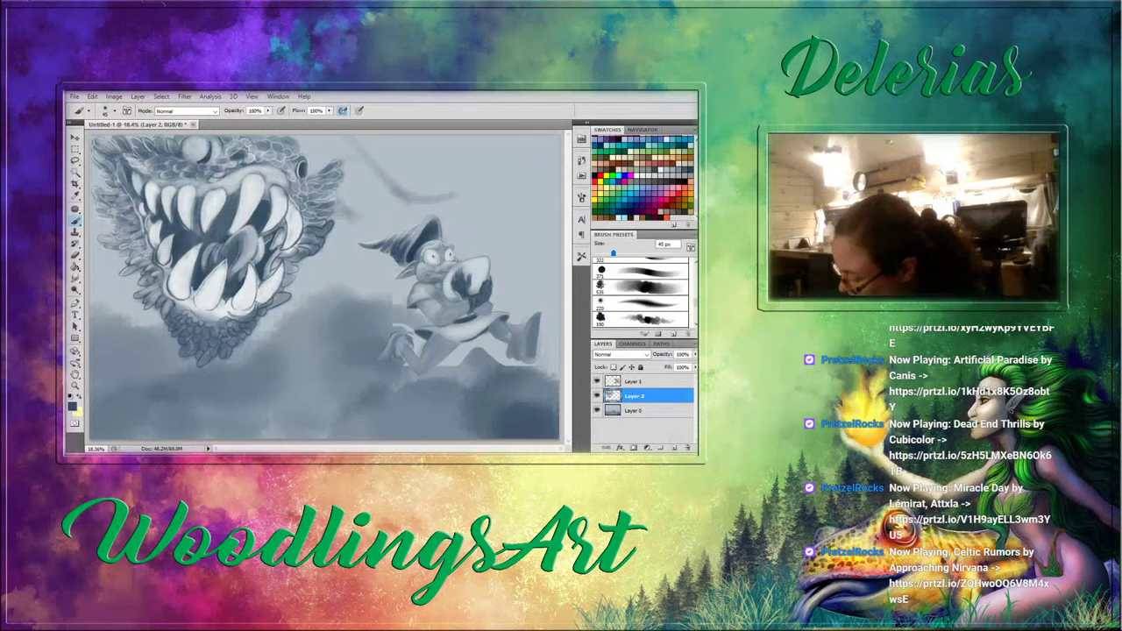
Try shading the creature's eye with the 535 px brush preset and the Smudge tool, then return to the Brush tool.
left_click(653, 281)
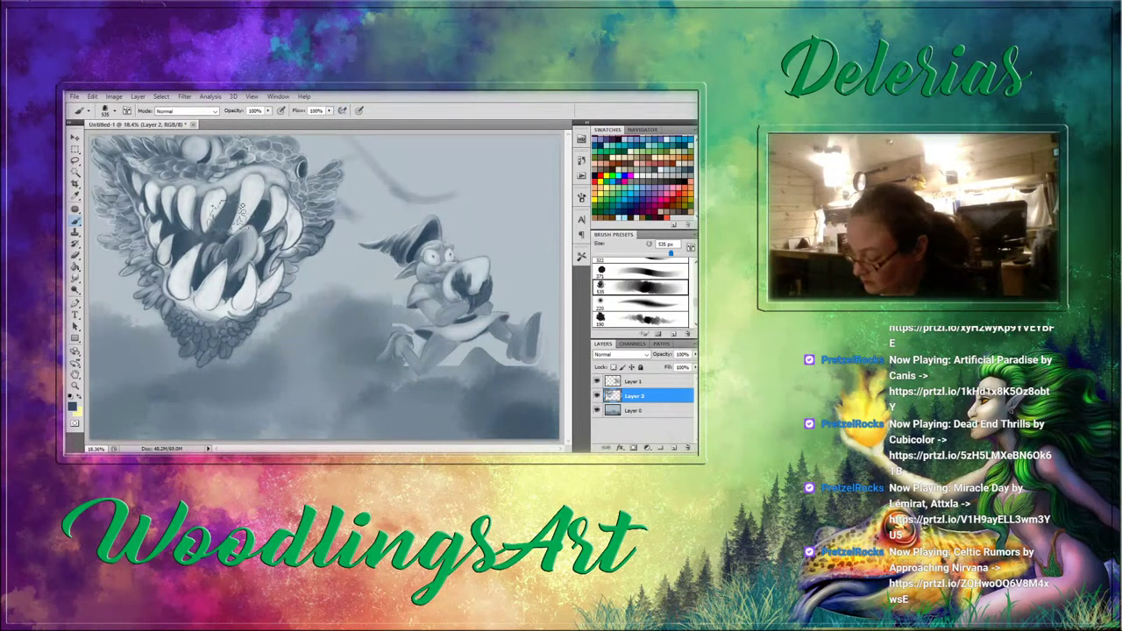
left_click(75, 279)
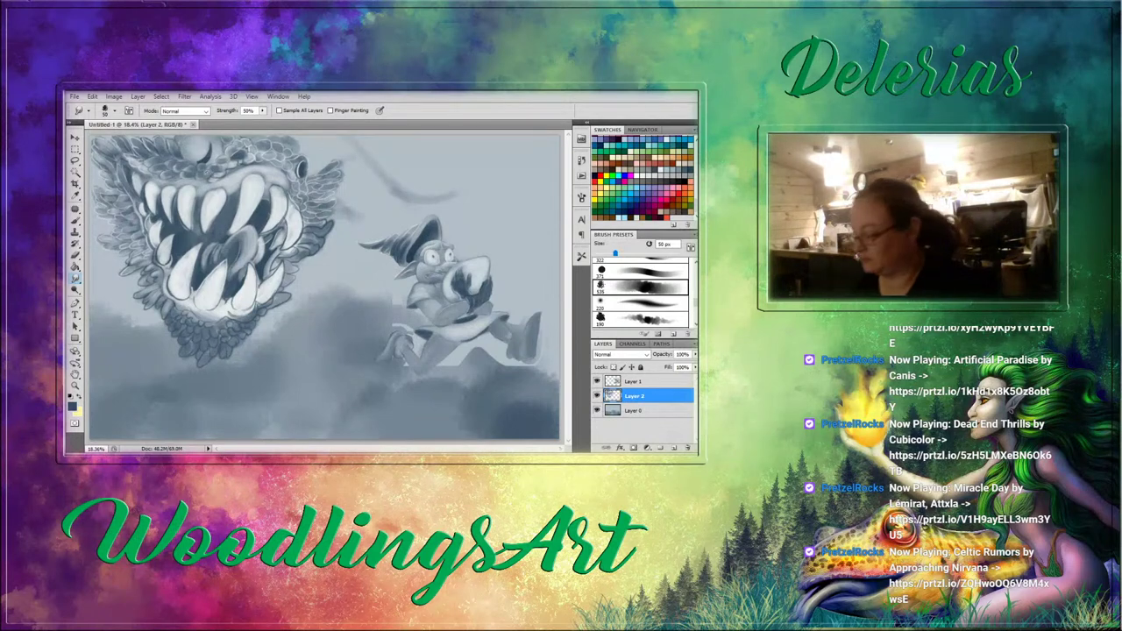
left_click(77, 221)
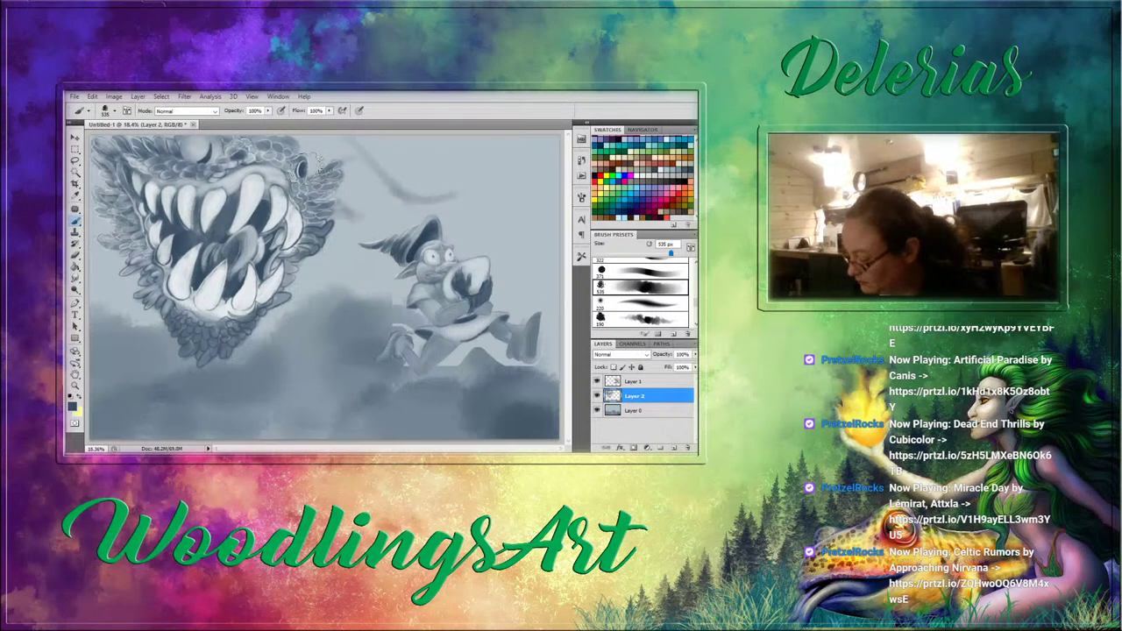
left_click(644, 303)
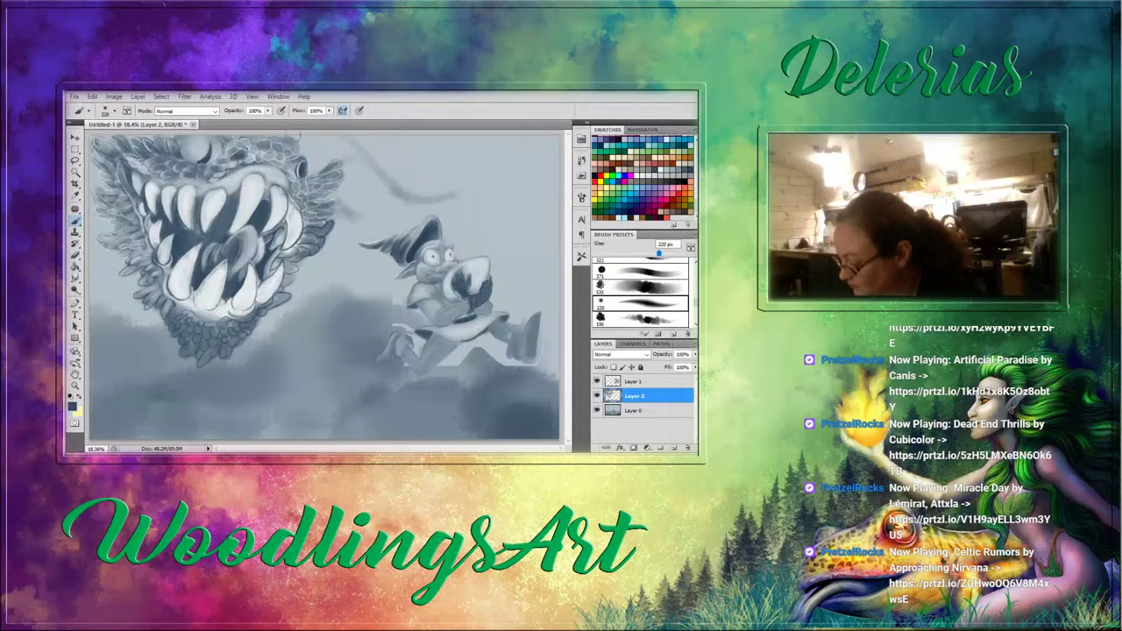
key("bracketleft")
key("bracketleft")
key("bracketleft")
key("bracketleft")
key("bracketleft")
key("bracketleft")
key("bracketleft")
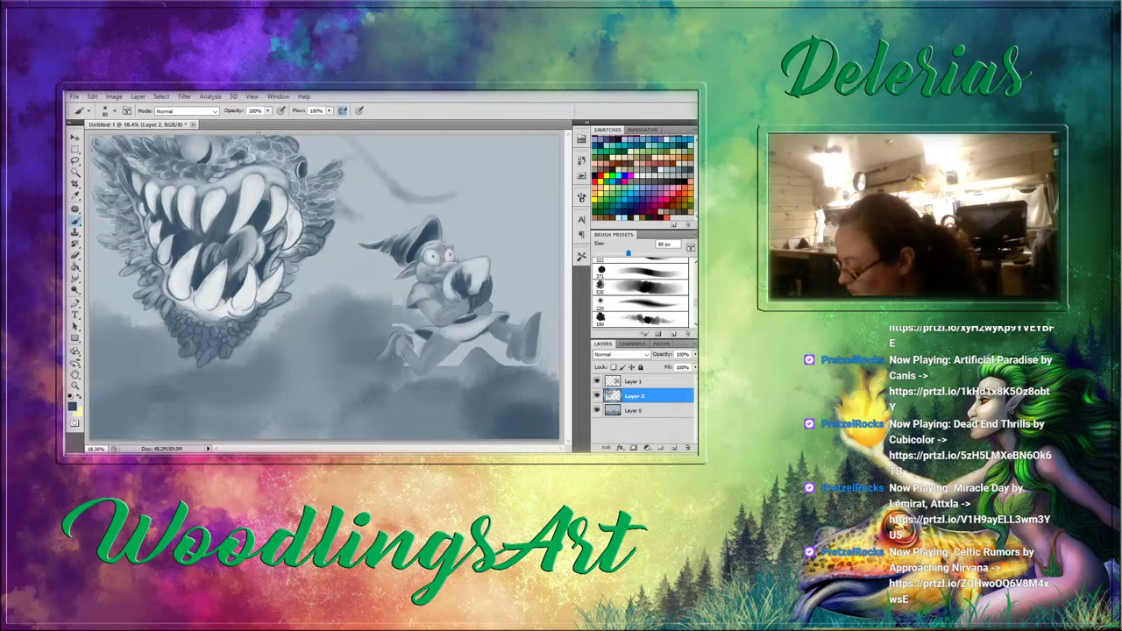
key("bracketleft")
key("bracketleft")
key("bracketleft")
key("bracketleft")
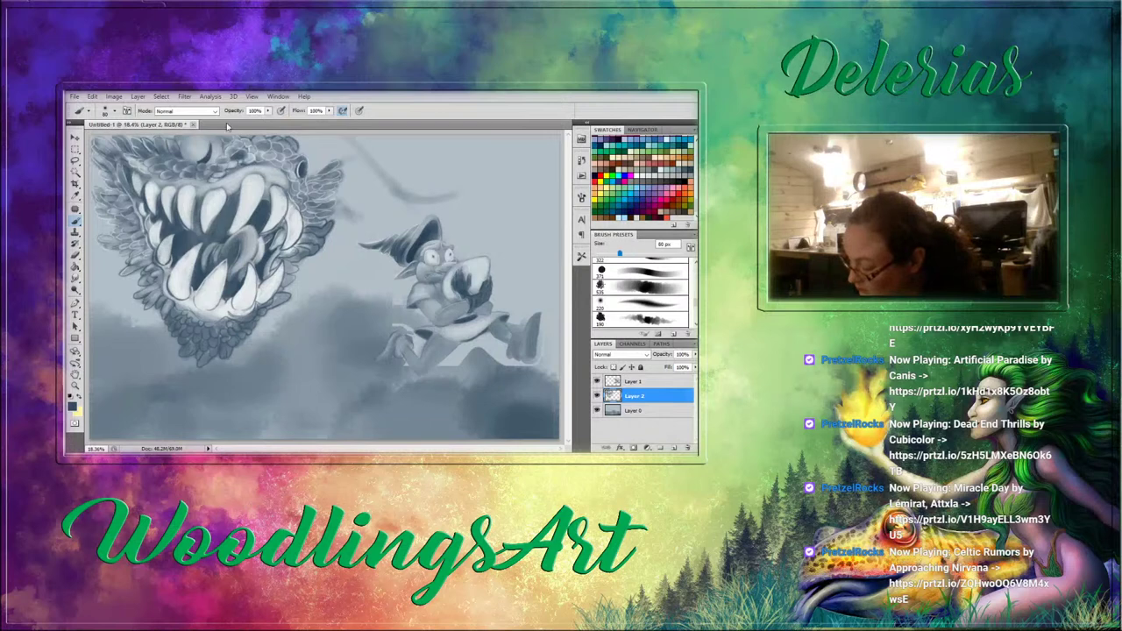
Choose the 371 px brush preset, reduce it to 100 px, and repaint the creature's eyeball in a light tone.
left_click(645, 271)
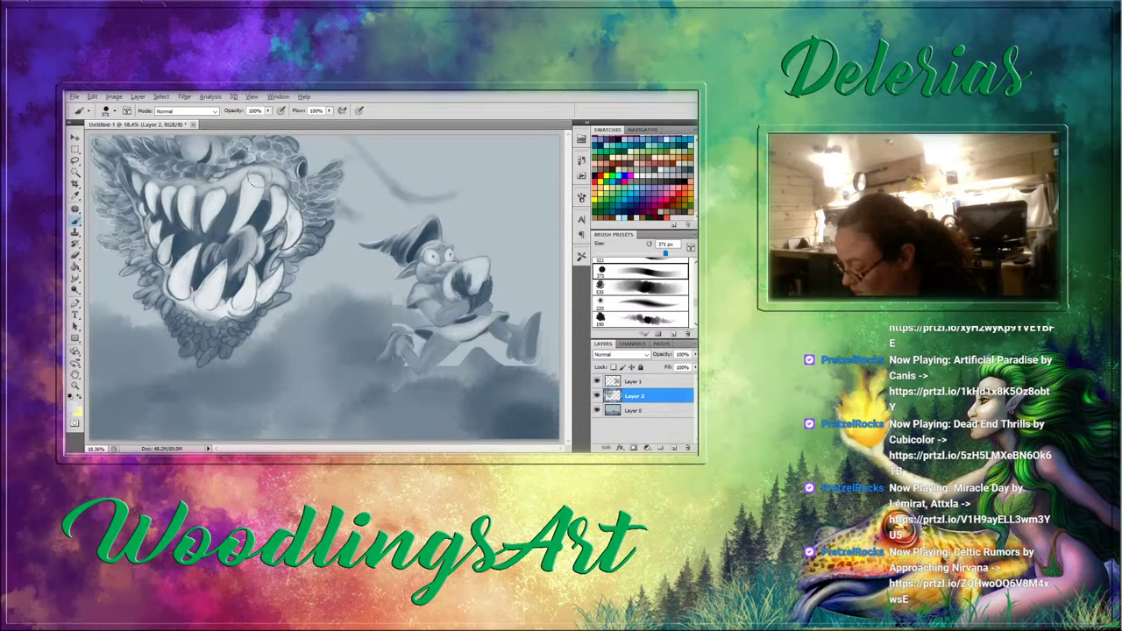
key("bracketleft")
key("bracketleft")
key("bracketleft")
key("bracketleft")
key("bracketleft")
key("bracketleft")
key("bracketleft")
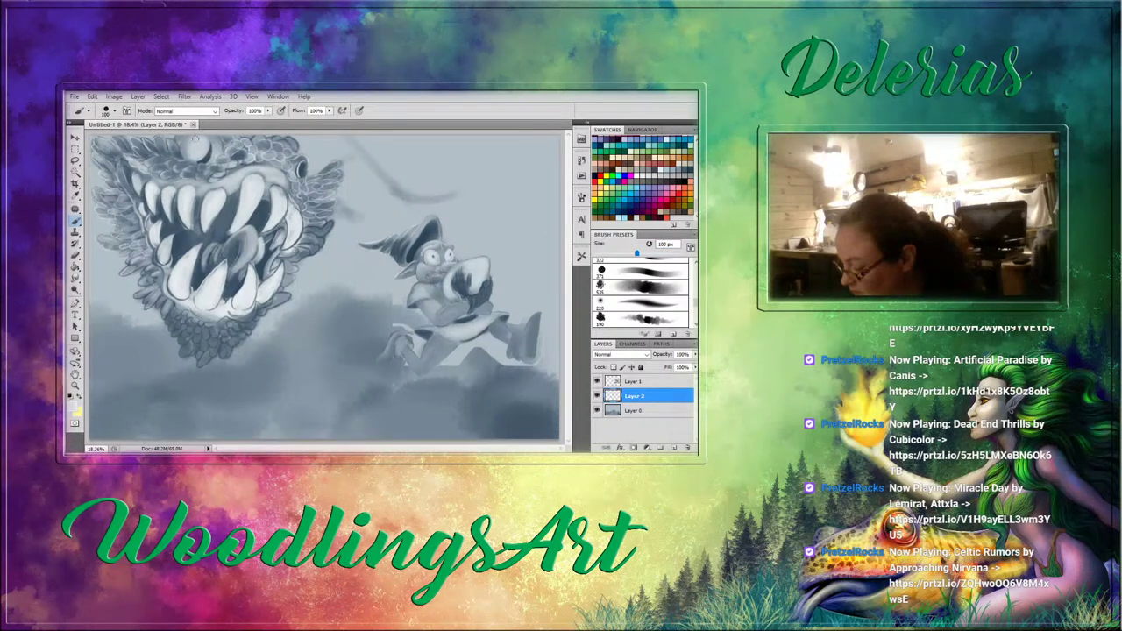
left_click_drag(201, 154, 190, 137)
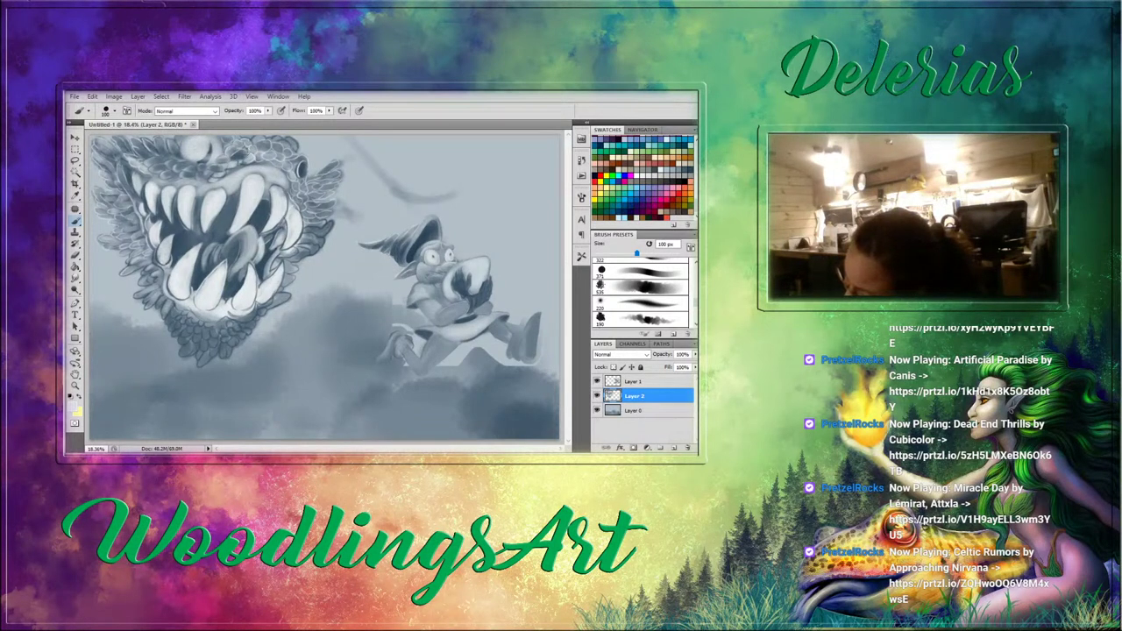
Sample dark and light tones around the creature's eye and paint its pupil and the shading across the eyeball.
left_click(238, 170, "alt")
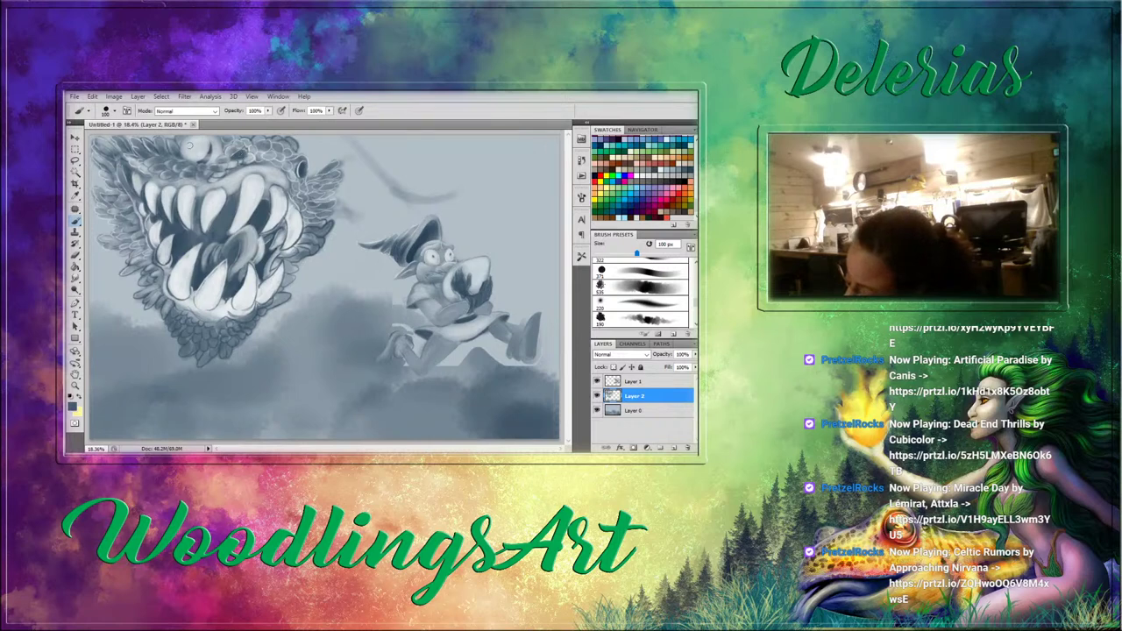
mouse_move(195, 139)
left_mouse_down()
mouse_move(185, 154)
mouse_move(202, 147)
mouse_move(191, 150)
left_mouse_up()
left_click(200, 140, "alt")
left_click(189, 143, "alt")
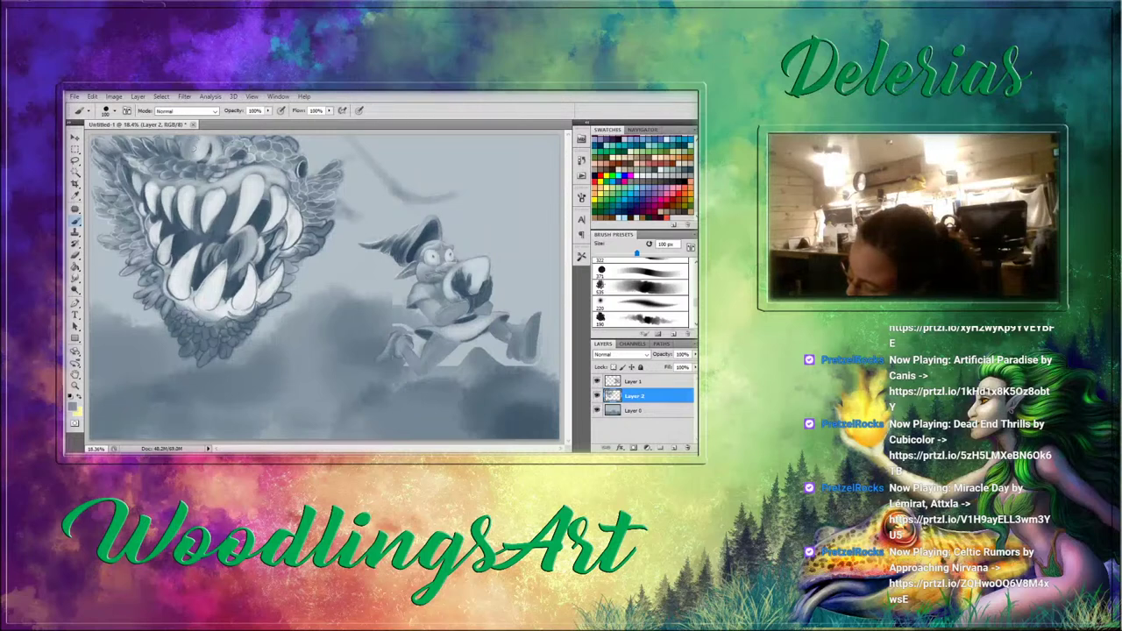
left_click(200, 145, "alt")
left_click_drag(197, 155, 192, 148)
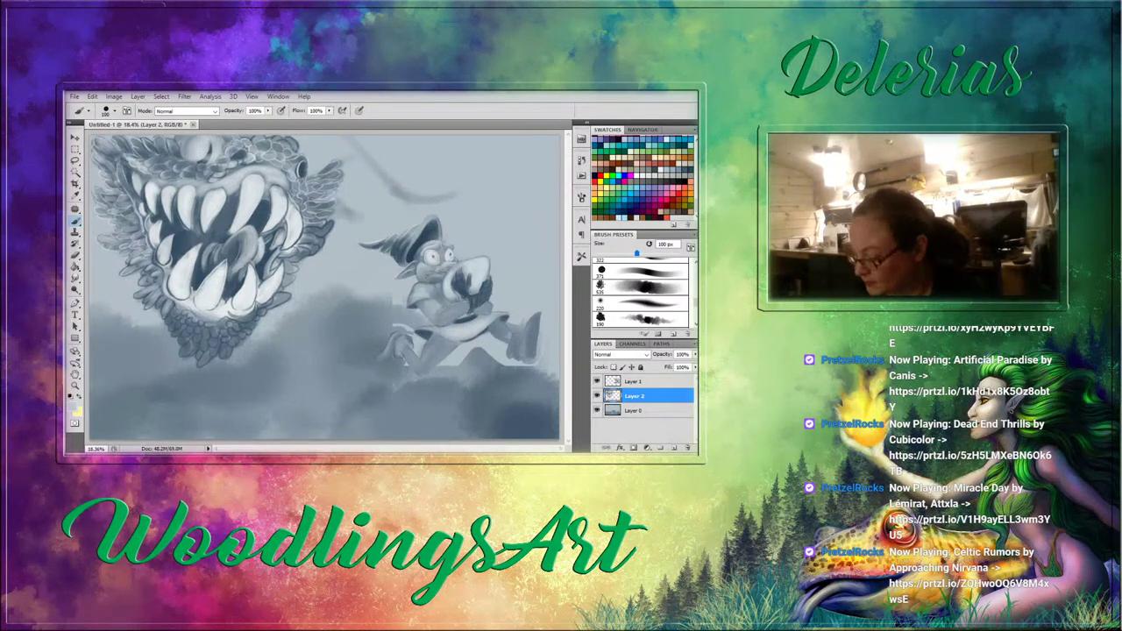
left_click(146, 148, "alt")
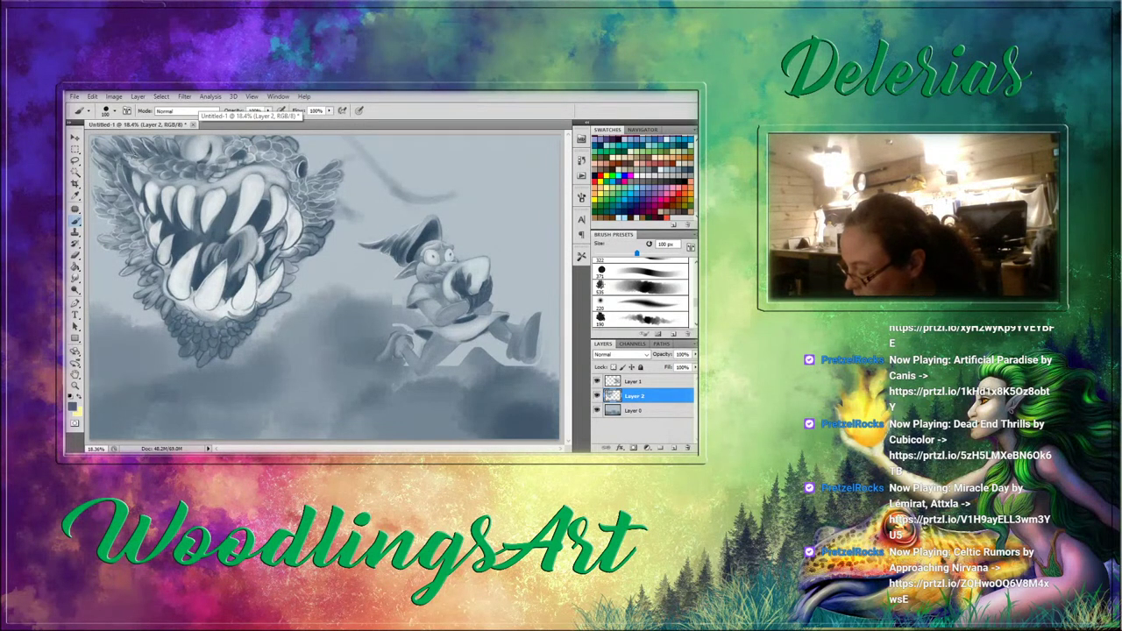
Blend the shading on the creature's eye with the Smudge tool at 50 px.
left_click(77, 279)
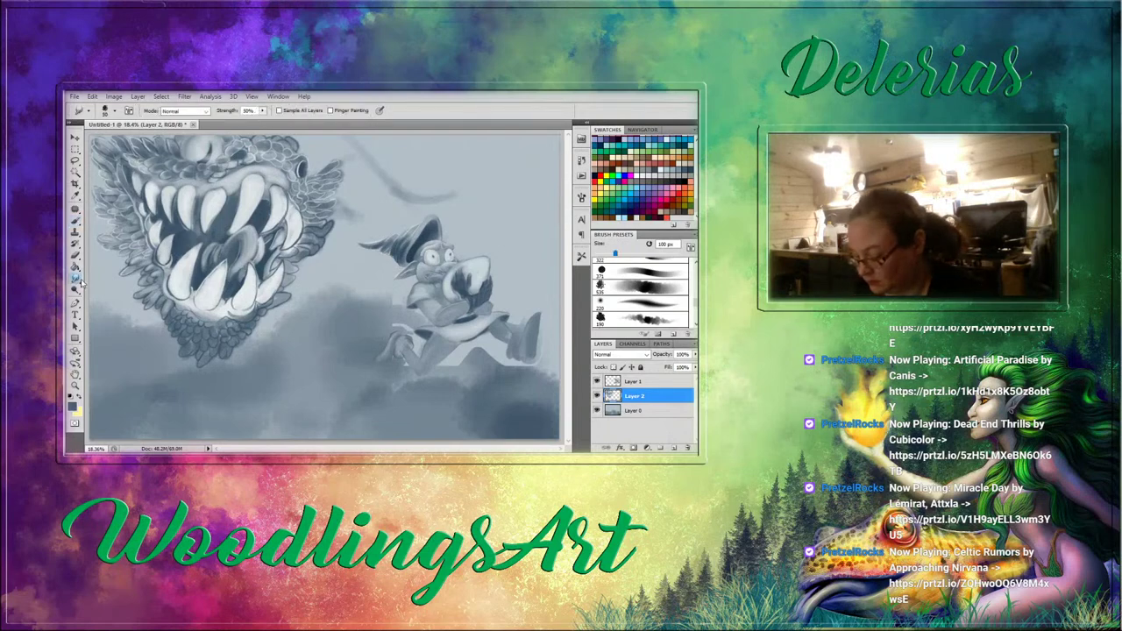
key("bracketleft")
key("bracketleft")
key("bracketleft")
key("bracketleft")
key("bracketleft")
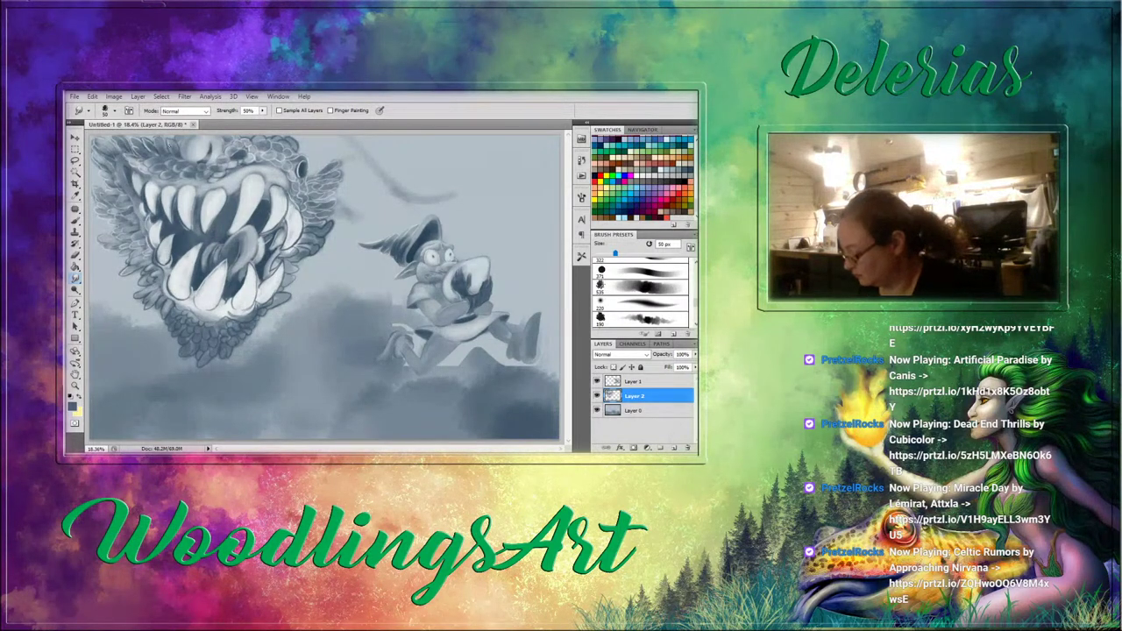
Give the Smudge tool the 535 px brush preset, turn off its Spacing option, and reduce its size to 150 px.
left_click(650, 287)
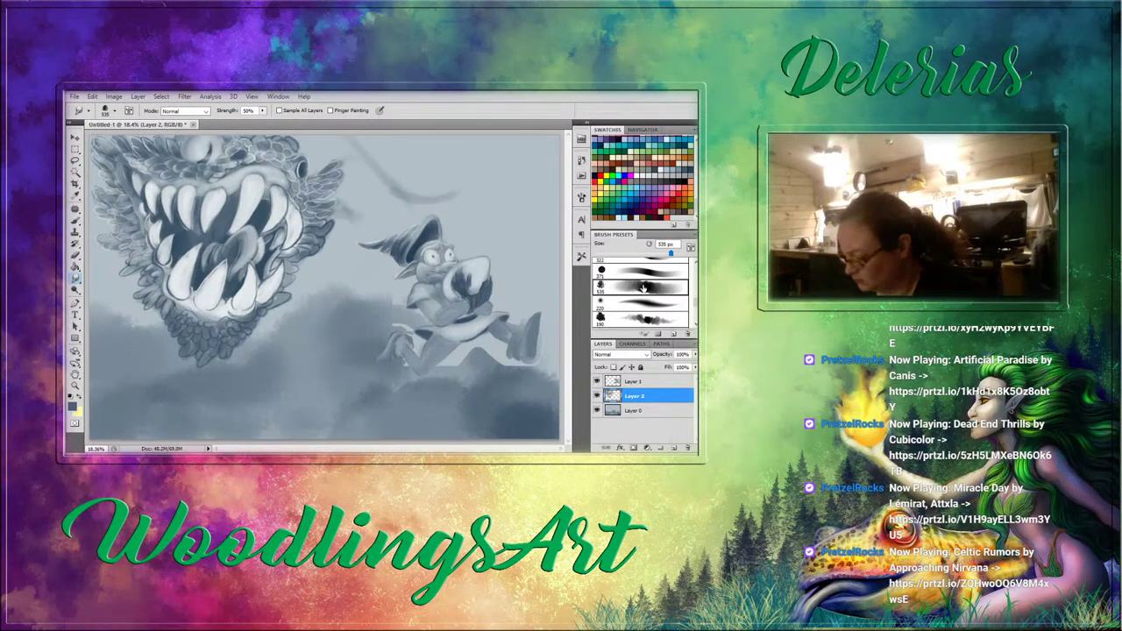
left_click(581, 203)
left_click(555, 268)
left_click(469, 337)
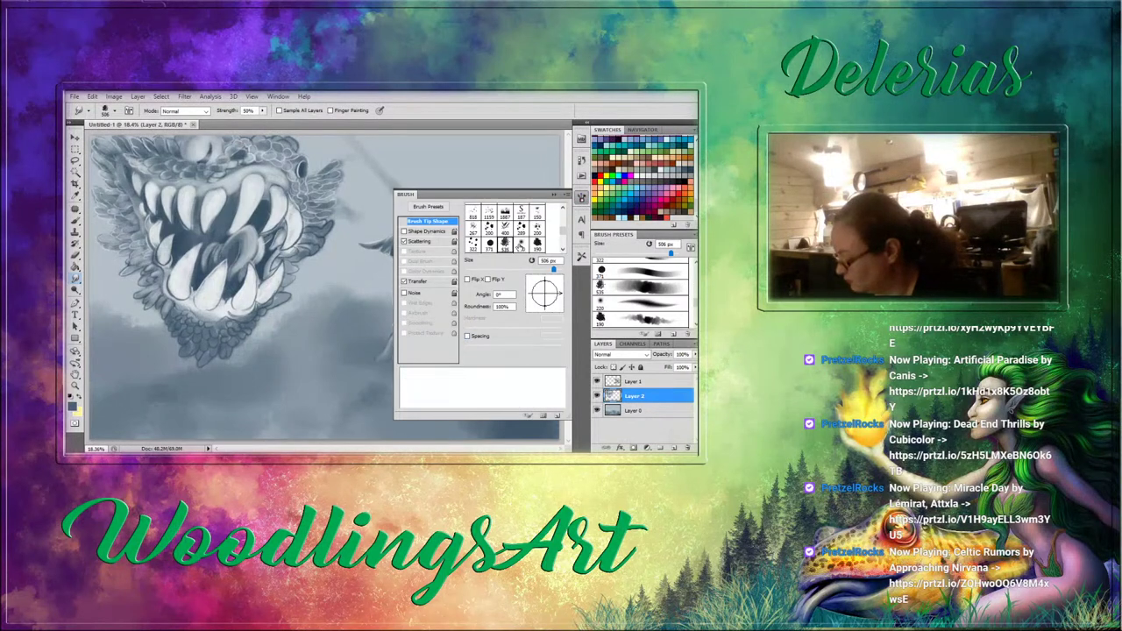
left_click(555, 196)
key("bracketleft")
key("bracketleft")
key("bracketleft")
key("bracketleft")
key("bracketleft")
key("bracketleft")
key("bracketleft")
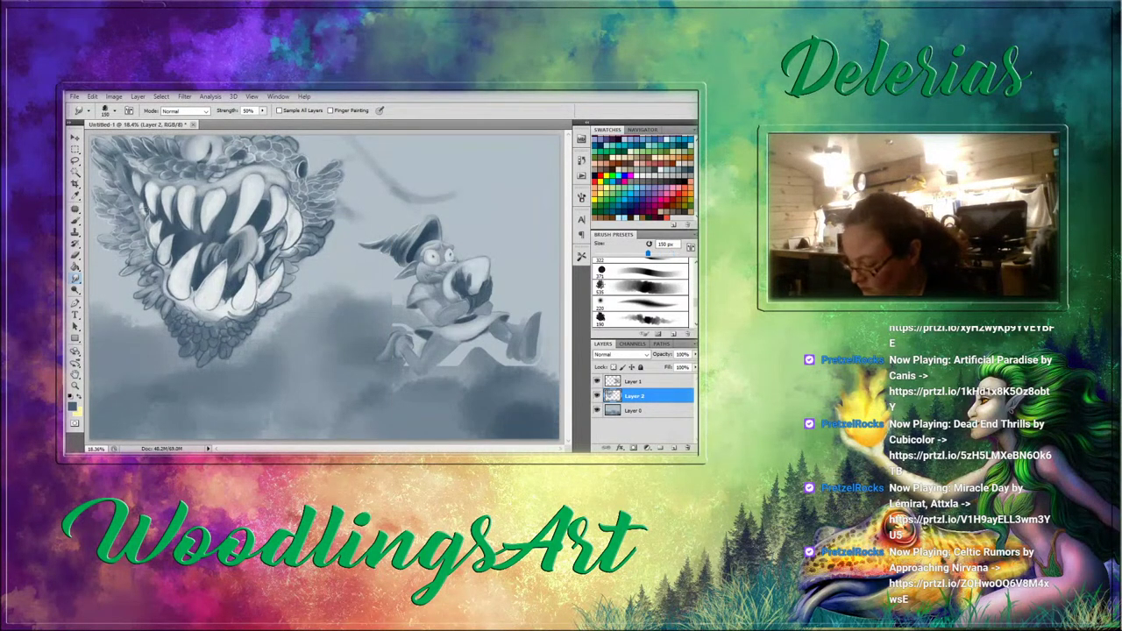
Choose the Brush tool with the 535 px preset, reduce it to 150 px, and paint a dark cloudy band from the creature's head across behind the runner.
left_click(76, 220)
left_click(636, 288)
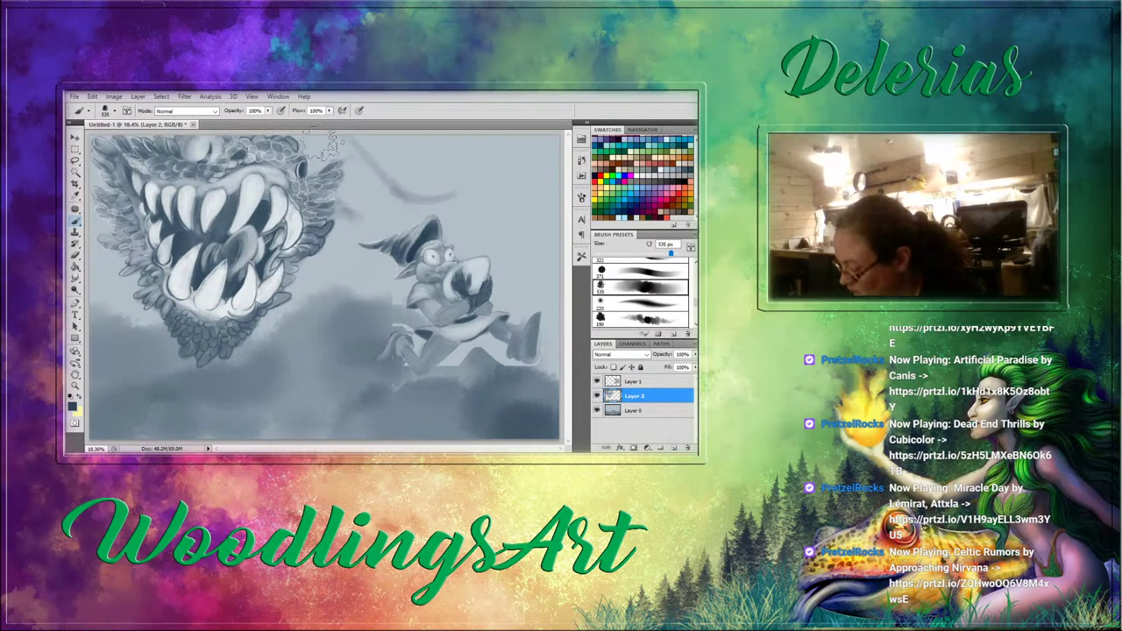
key("bracketleft")
key("bracketleft")
key("bracketleft")
key("bracketleft")
key("bracketleft")
key("bracketleft")
key("bracketleft")
mouse_move(309, 143)
left_mouse_down()
mouse_move(334, 153)
mouse_move(331, 136)
mouse_move(372, 173)
mouse_move(344, 155)
mouse_move(363, 216)
mouse_move(352, 193)
mouse_move(385, 220)
mouse_move(363, 211)
mouse_move(372, 237)
mouse_move(365, 213)
mouse_move(365, 234)
mouse_move(348, 223)
mouse_move(359, 238)
mouse_move(344, 209)
mouse_move(369, 264)
mouse_move(366, 227)
mouse_move(391, 293)
left_mouse_up()
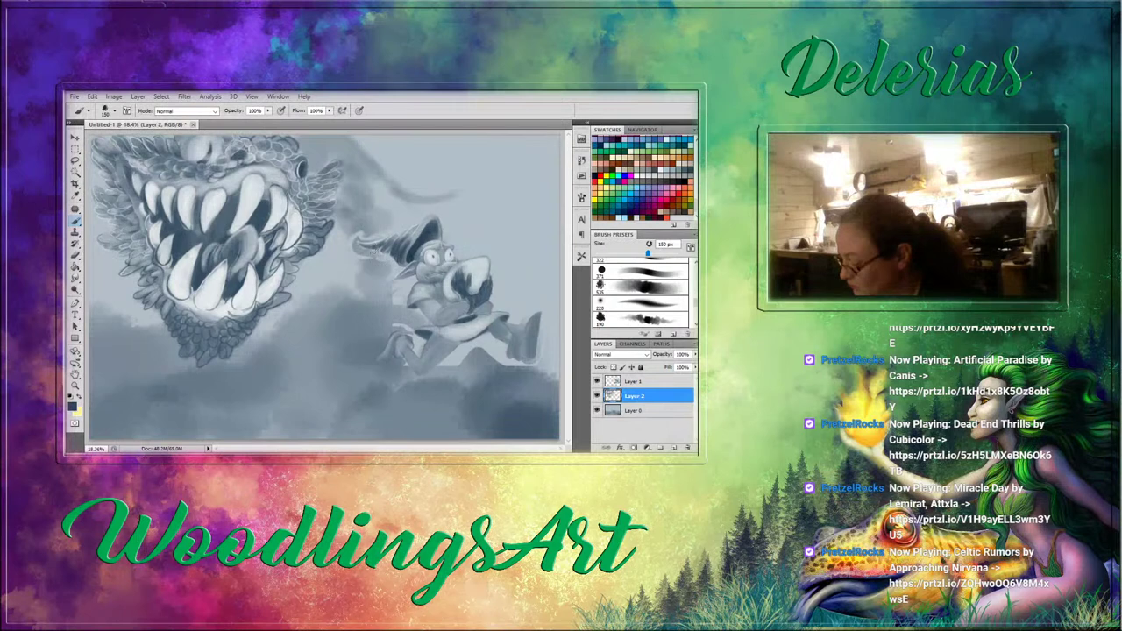
mouse_move(362, 250)
left_mouse_down()
mouse_move(405, 207)
mouse_move(375, 216)
mouse_move(436, 199)
mouse_move(387, 209)
mouse_move(442, 200)
mouse_move(392, 205)
mouse_move(444, 210)
mouse_move(499, 190)
mouse_move(466, 189)
mouse_move(520, 212)
mouse_move(479, 188)
mouse_move(530, 225)
mouse_move(525, 216)
mouse_move(545, 247)
mouse_move(518, 207)
mouse_move(546, 208)
mouse_move(559, 239)
left_mouse_up()
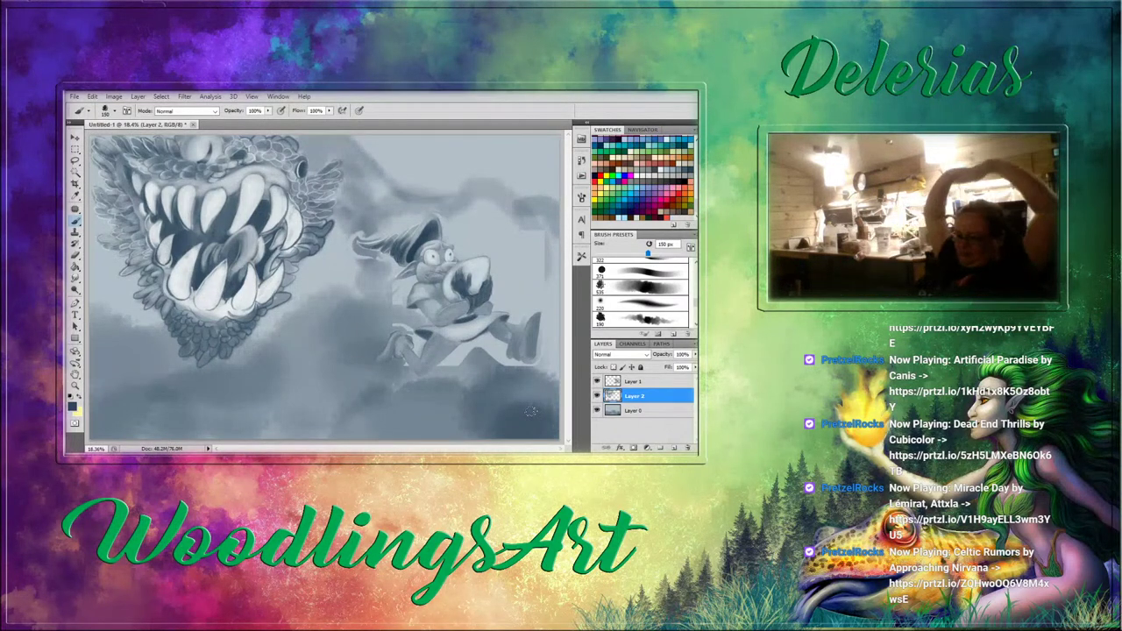
Merge Layer 1 and Layer 2 into a single layer.
left_click(657, 384, "shift")
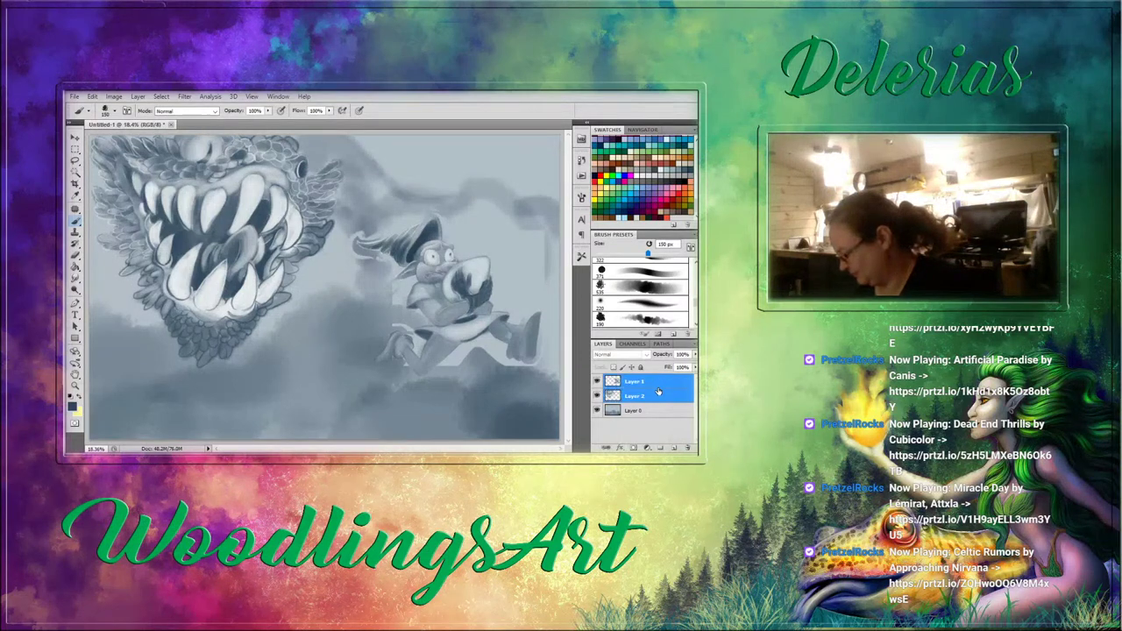
left_click(694, 344)
left_click(640, 267)
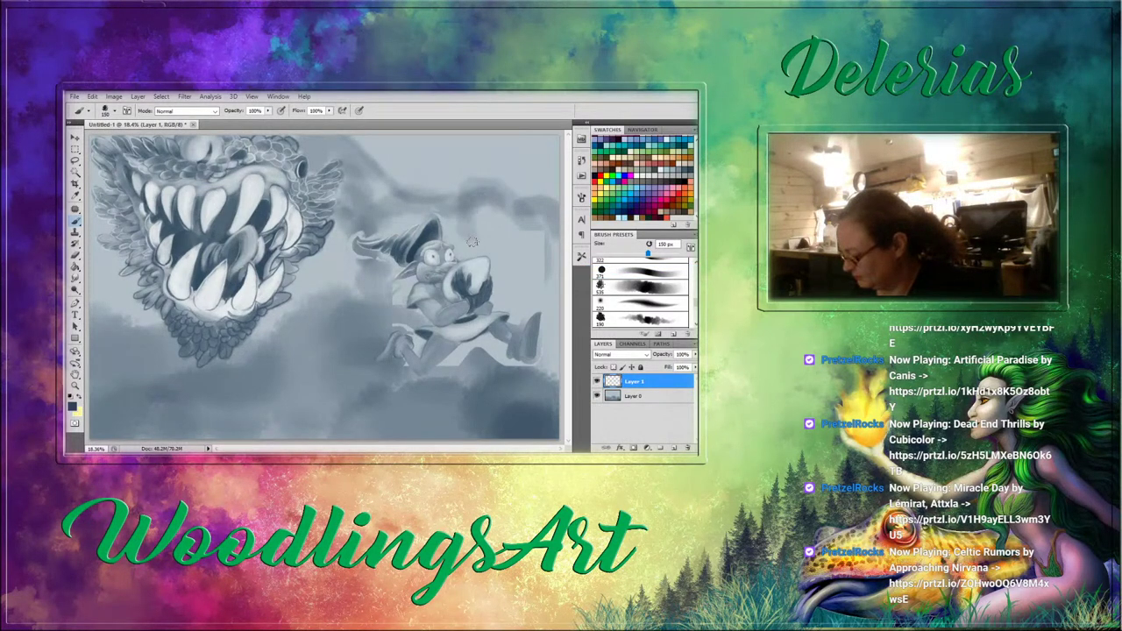
Paint darker cloud strokes behind the running character's head, between the character and the creature, and along the creature's outer cheek.
mouse_move(472, 242)
left_mouse_down()
mouse_move(508, 225)
mouse_move(477, 200)
mouse_move(517, 246)
mouse_move(496, 206)
mouse_move(515, 274)
mouse_move(512, 231)
mouse_move(507, 293)
mouse_move(508, 232)
mouse_move(503, 273)
mouse_move(479, 202)
mouse_move(477, 244)
mouse_move(516, 273)
left_mouse_up()
mouse_move(388, 201)
left_mouse_down()
mouse_move(340, 131)
mouse_move(368, 141)
left_mouse_up()
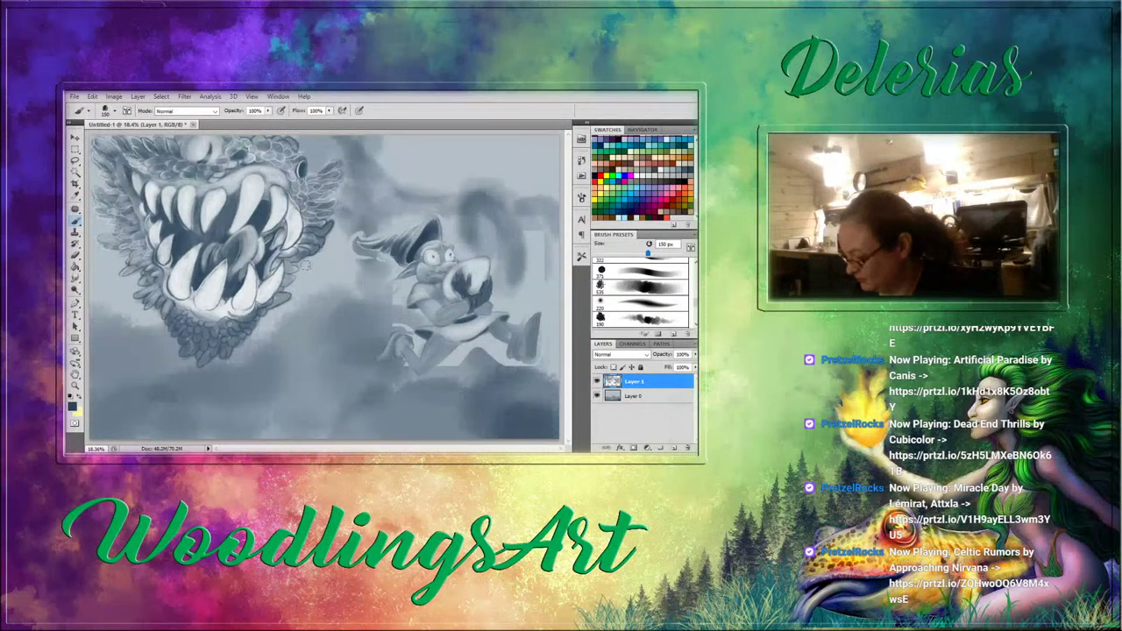
mouse_move(93, 236)
left_mouse_down()
mouse_move(105, 260)
mouse_move(121, 262)
left_mouse_up()
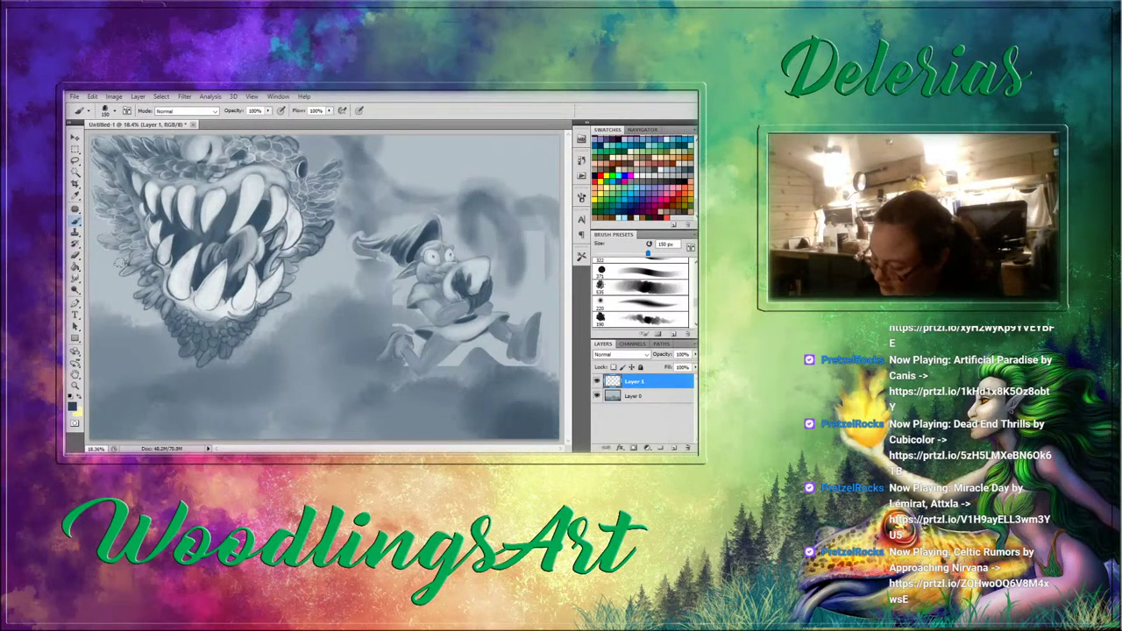
Add a new layer directly above Layer 0 and paint dark shading behind the outer cheek and jaw scales of the creature.
left_click(654, 400)
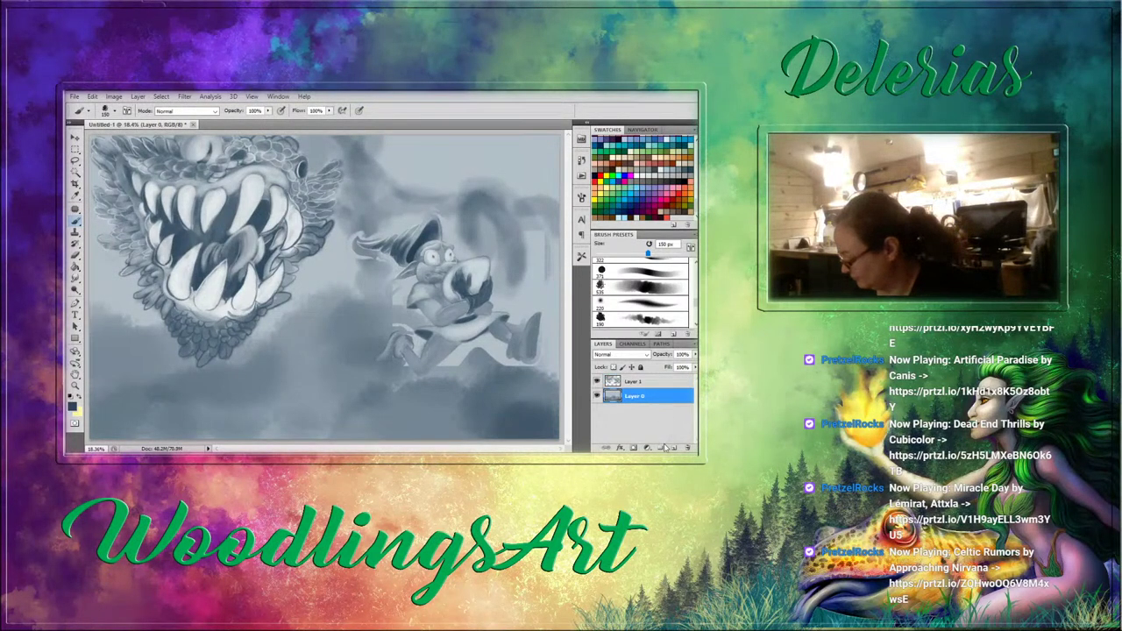
left_click(674, 448)
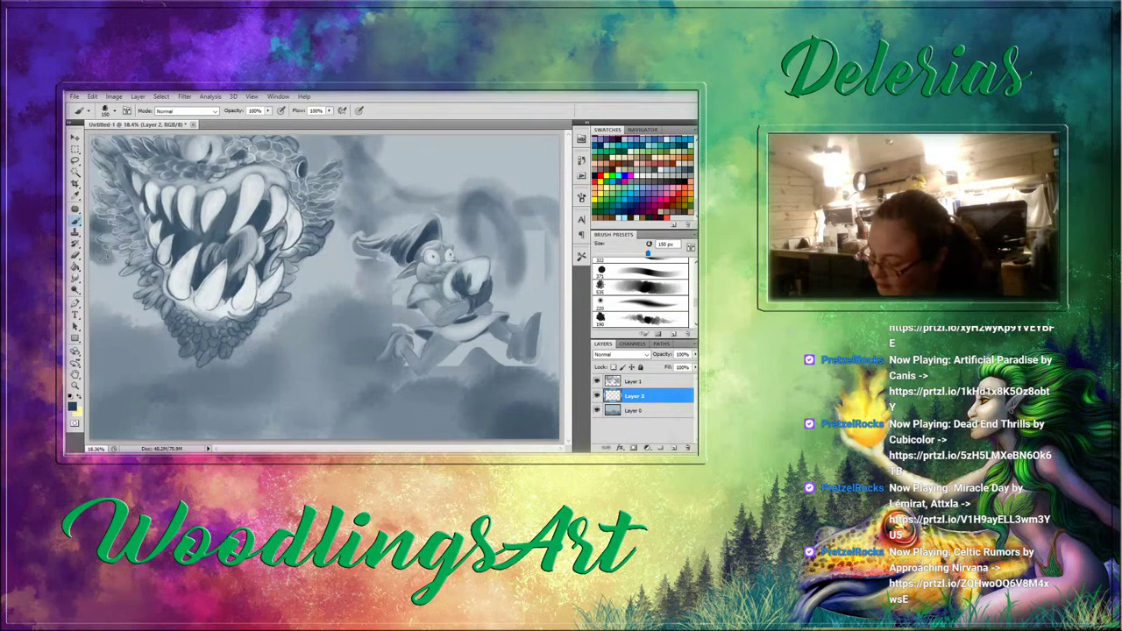
mouse_move(112, 256)
left_mouse_down()
mouse_move(105, 297)
mouse_move(137, 306)
mouse_move(136, 278)
left_mouse_up()
mouse_move(90, 175)
left_mouse_down()
mouse_move(93, 207)
mouse_move(107, 180)
mouse_move(92, 156)
left_mouse_up()
mouse_move(139, 315)
left_mouse_down()
mouse_move(128, 315)
mouse_move(153, 324)
left_mouse_up()
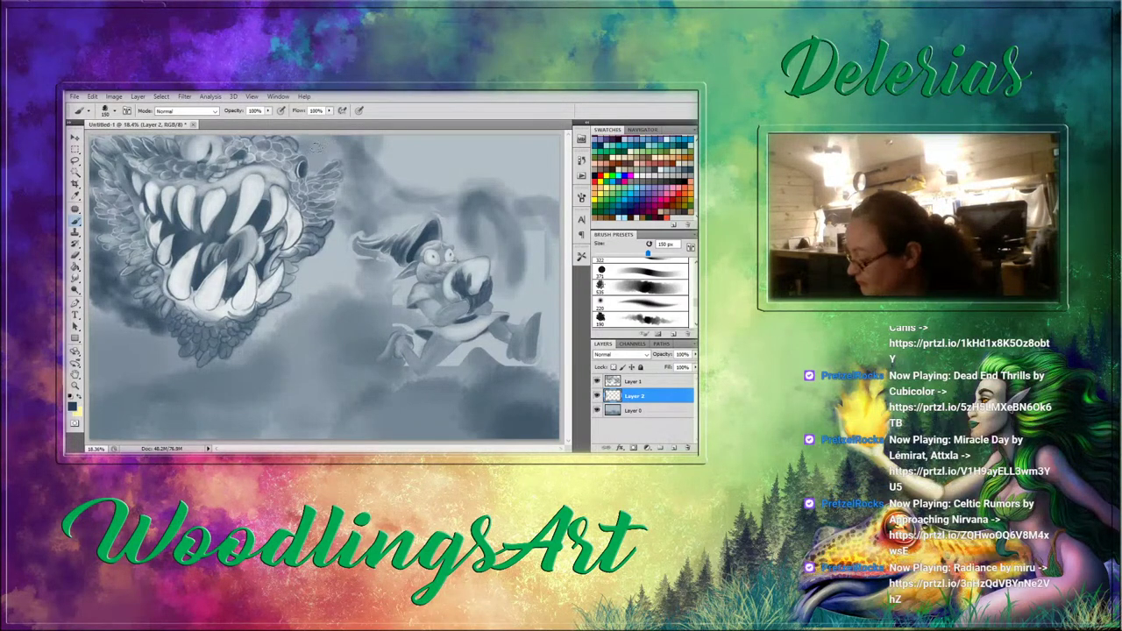
Reduce the brush to 80 px and paint dark tones behind the creature's head on the side facing the runner.
key("bracketleft")
key("bracketleft")
key("bracketleft")
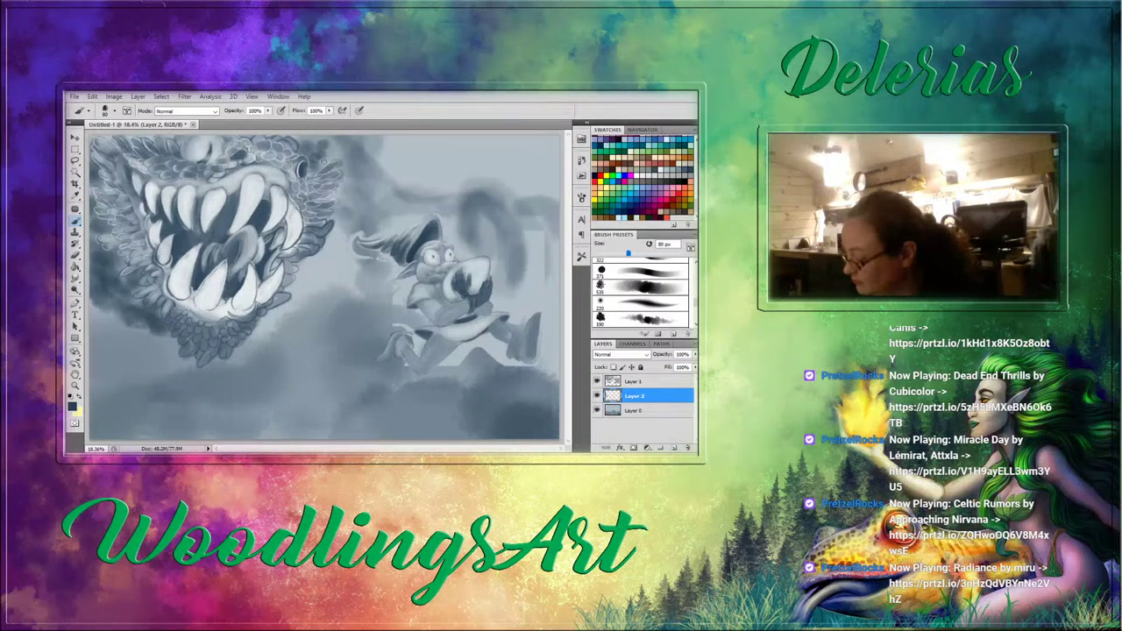
mouse_move(322, 161)
left_mouse_down()
mouse_move(350, 158)
mouse_move(335, 138)
mouse_move(350, 140)
mouse_move(299, 137)
left_mouse_up()
left_click_drag(345, 169, 366, 155)
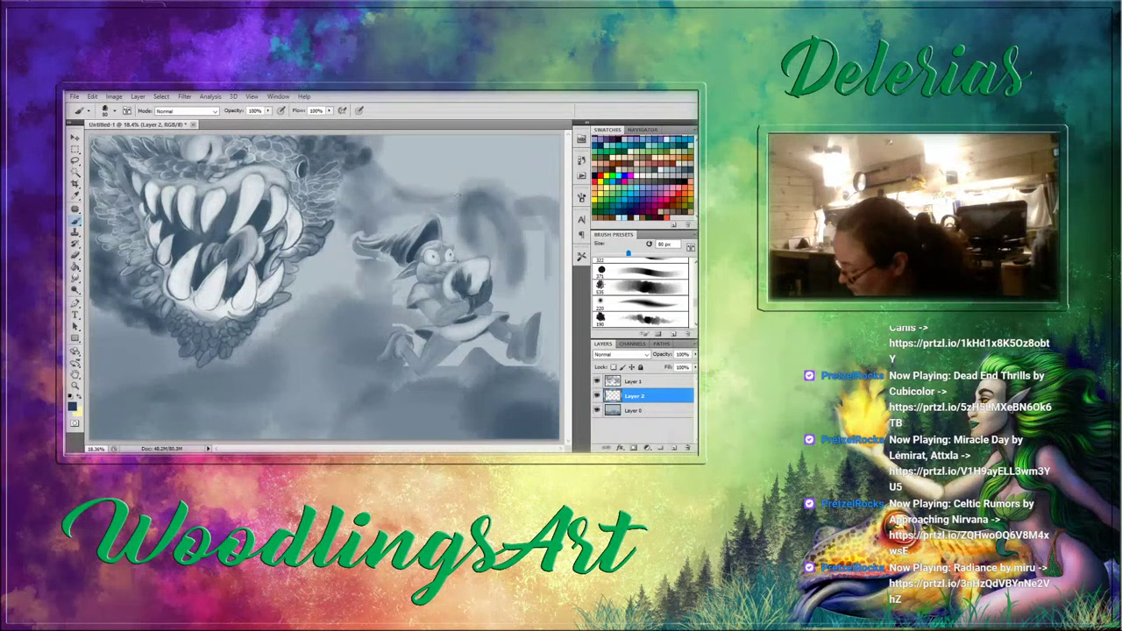
Dab rounded dark scales along the creature's body from its head to behind the runner's hat, plus a small patch beneath the hat's tip.
mouse_move(463, 191)
left_mouse_down()
mouse_move(415, 221)
mouse_move(407, 208)
mouse_move(385, 230)
mouse_move(384, 214)
mouse_move(425, 197)
left_mouse_up()
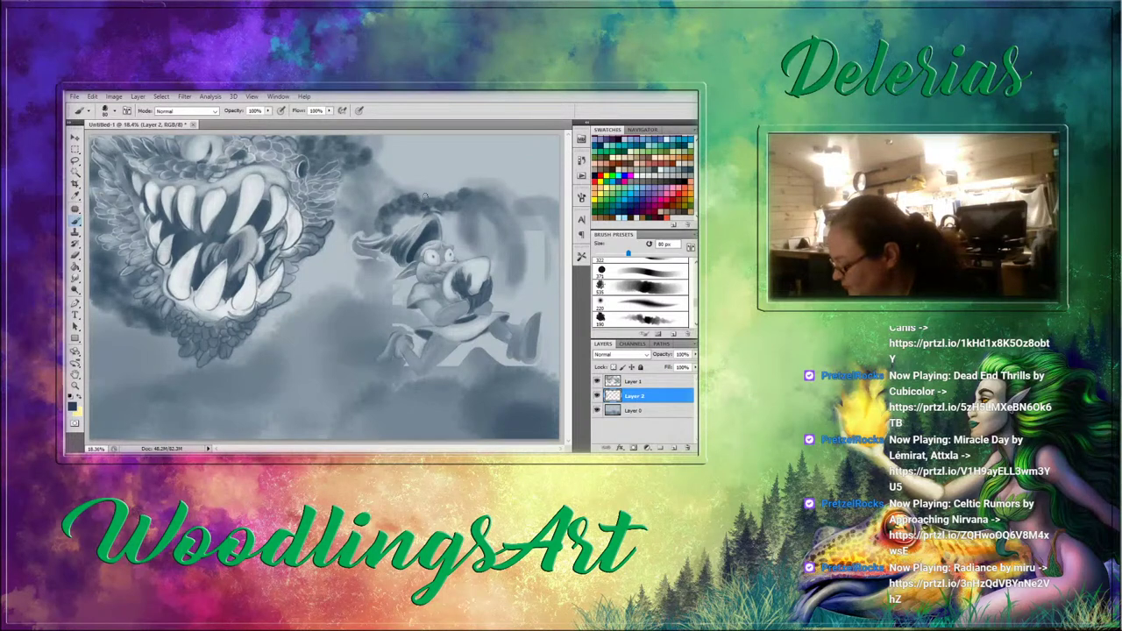
mouse_move(367, 263)
left_mouse_down()
mouse_move(347, 292)
mouse_move(377, 263)
mouse_move(394, 267)
left_mouse_up()
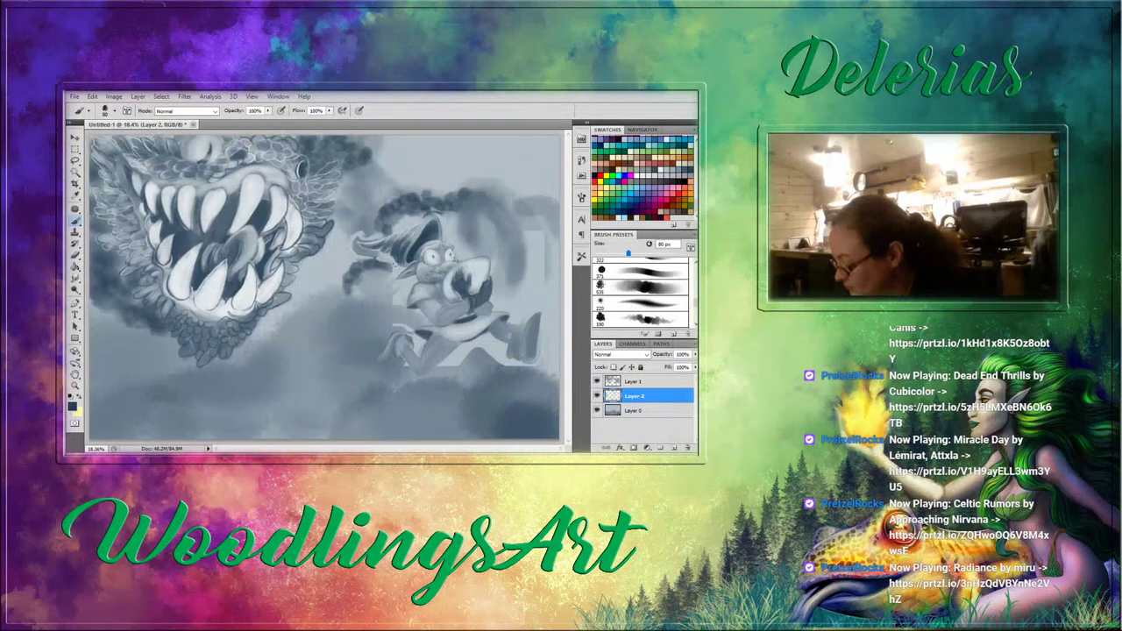
mouse_move(340, 218)
left_mouse_down()
mouse_move(338, 192)
mouse_move(358, 161)
mouse_move(350, 181)
mouse_move(371, 163)
mouse_move(378, 183)
mouse_move(397, 186)
mouse_move(364, 185)
mouse_move(383, 191)
mouse_move(380, 204)
mouse_move(395, 199)
mouse_move(372, 214)
mouse_move(342, 205)
left_mouse_up()
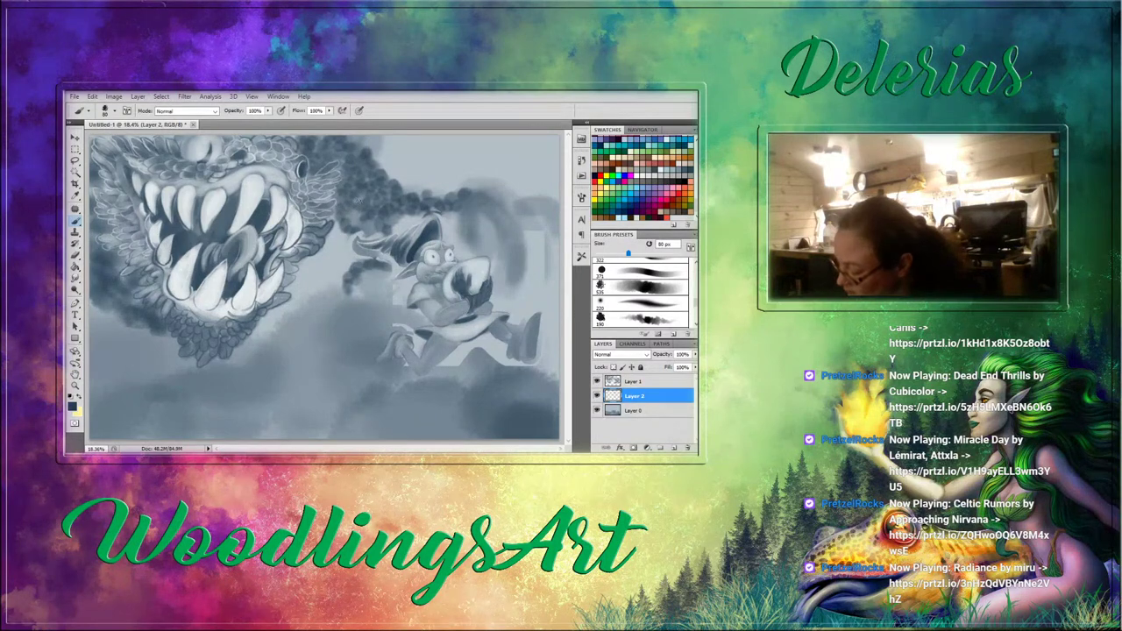
left_click(350, 219)
left_click(334, 216)
left_click(336, 209)
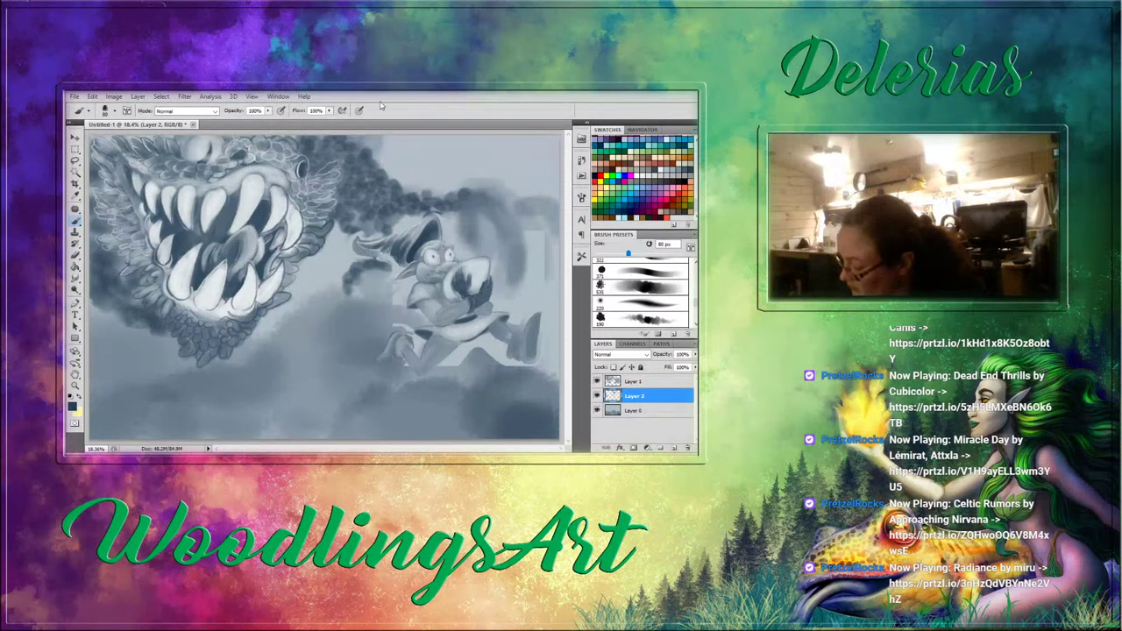
left_click_drag(355, 138, 368, 149)
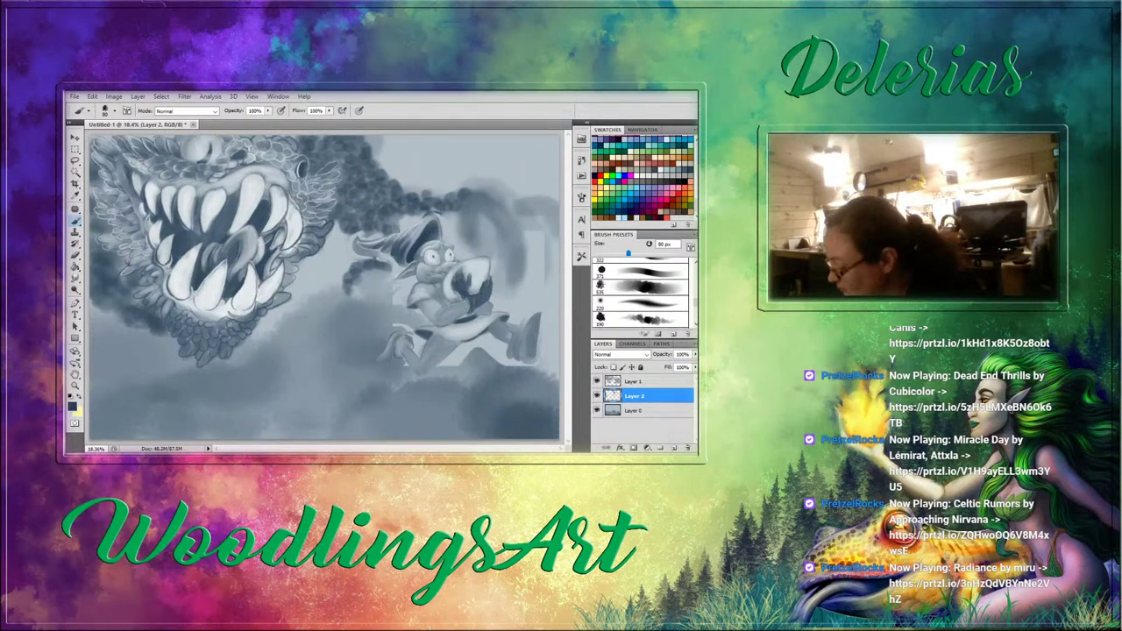
left_click_drag(401, 222, 413, 220)
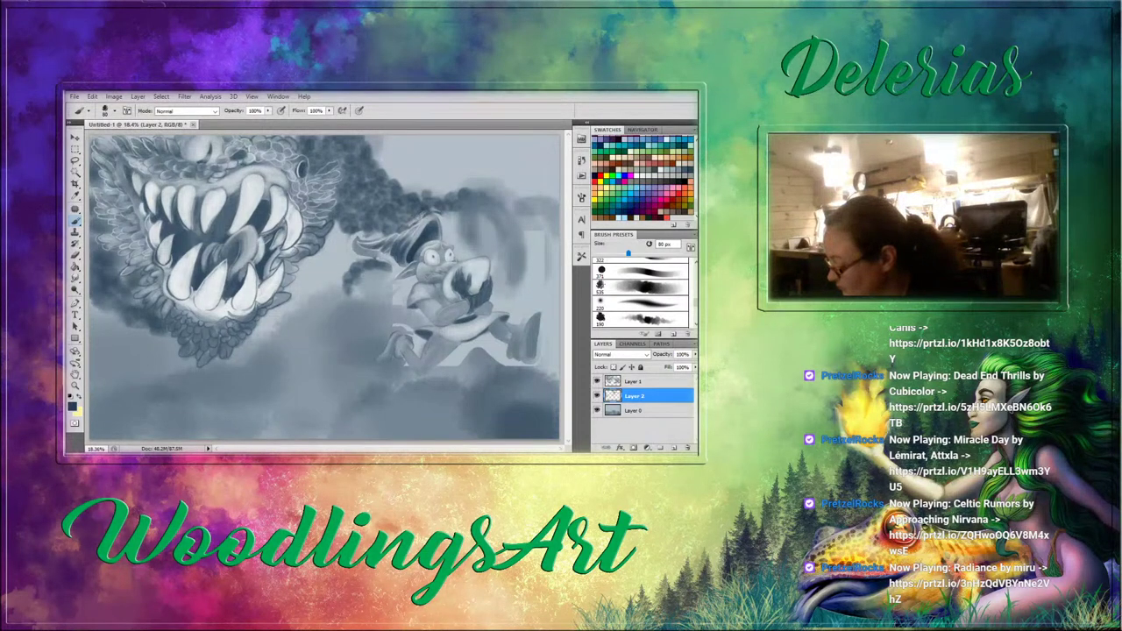
Merge the scale-painting Layer 2 with Layer 1.
left_click(656, 382, "shift")
left_click(694, 344)
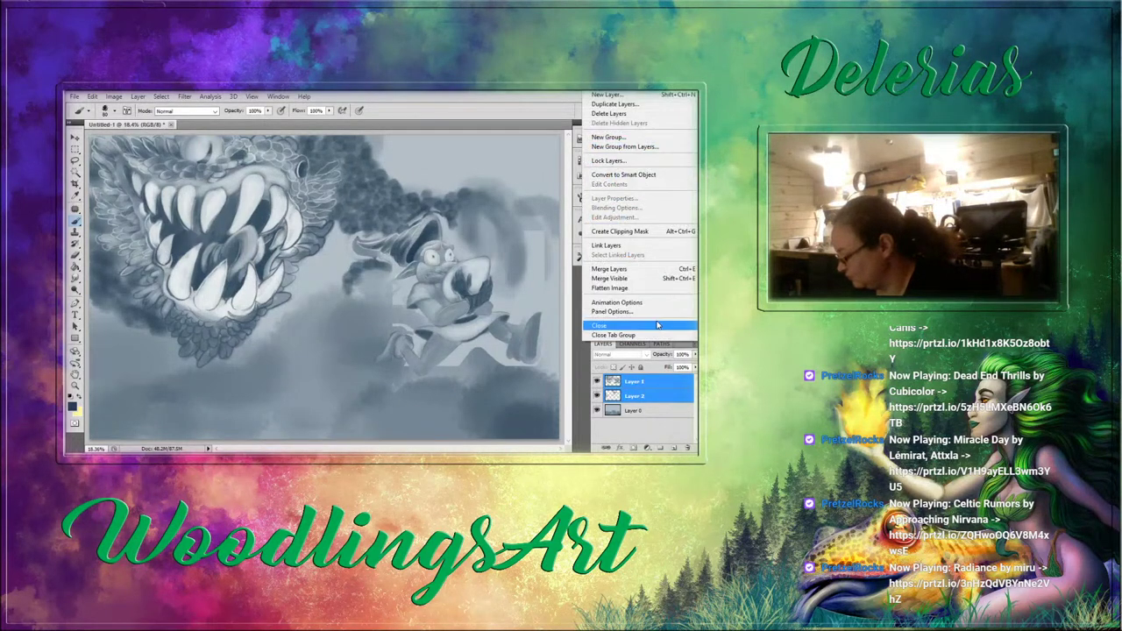
left_click(629, 274)
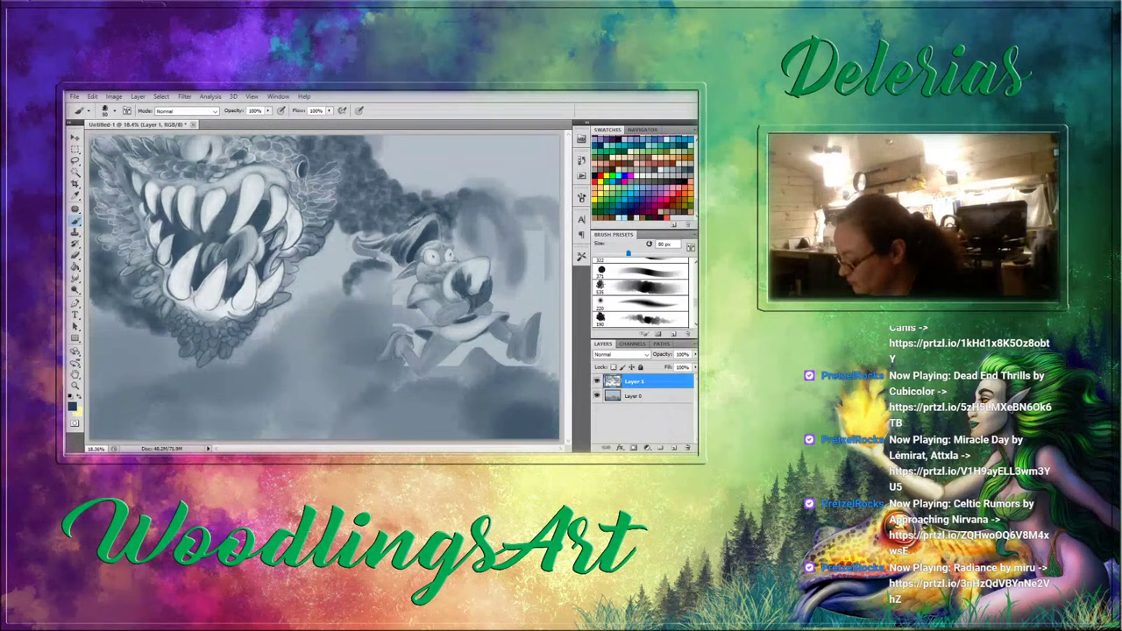
Refine the scales and tones around the runner's hat, and extend sampled dark strokes down behind the character's head and back.
left_click_drag(414, 217, 410, 227)
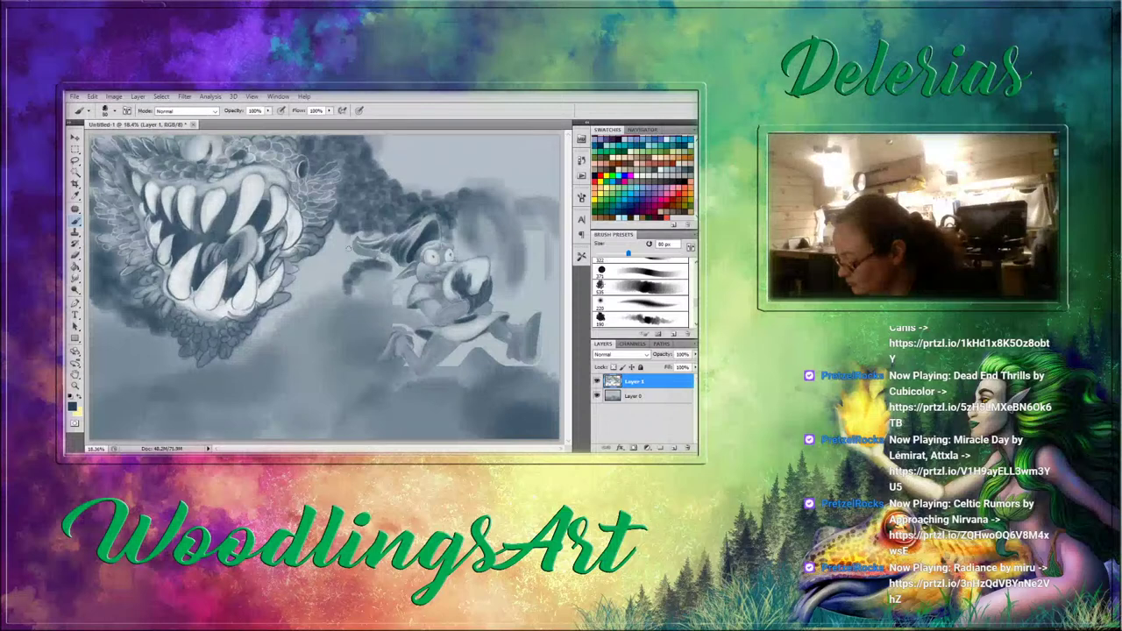
mouse_move(353, 234)
left_mouse_down()
mouse_move(387, 234)
mouse_move(359, 249)
mouse_move(398, 267)
left_mouse_up()
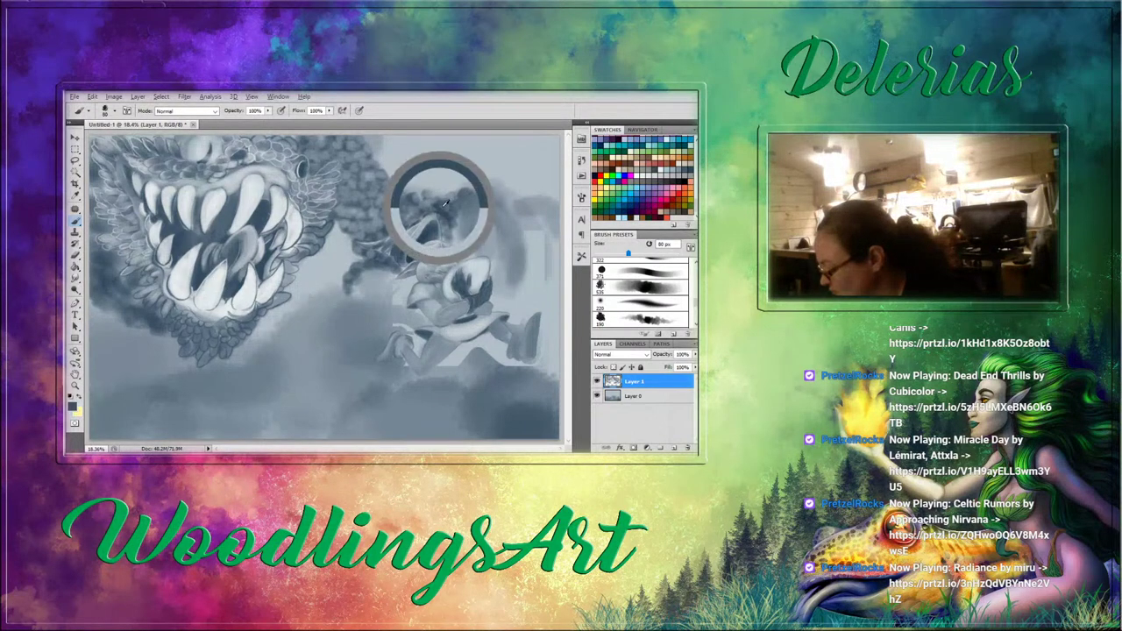
mouse_move(463, 195)
left_mouse_down()
mouse_move(460, 228)
mouse_move(486, 200)
mouse_move(478, 242)
mouse_move(465, 237)
mouse_move(549, 174)
mouse_move(479, 163)
mouse_move(501, 249)
mouse_move(486, 240)
mouse_move(513, 275)
mouse_move(510, 228)
mouse_move(513, 291)
mouse_move(501, 213)
mouse_move(494, 233)
mouse_move(546, 209)
mouse_move(518, 228)
mouse_move(552, 250)
left_mouse_up()
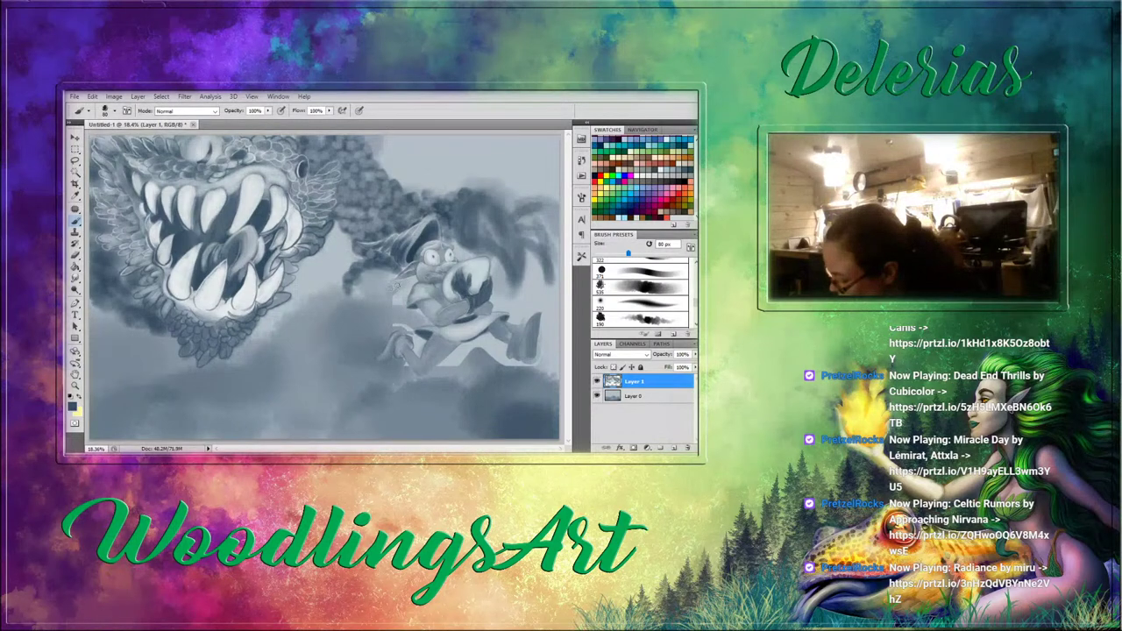
mouse_move(410, 283)
left_mouse_down()
mouse_move(391, 298)
mouse_move(401, 310)
left_mouse_up()
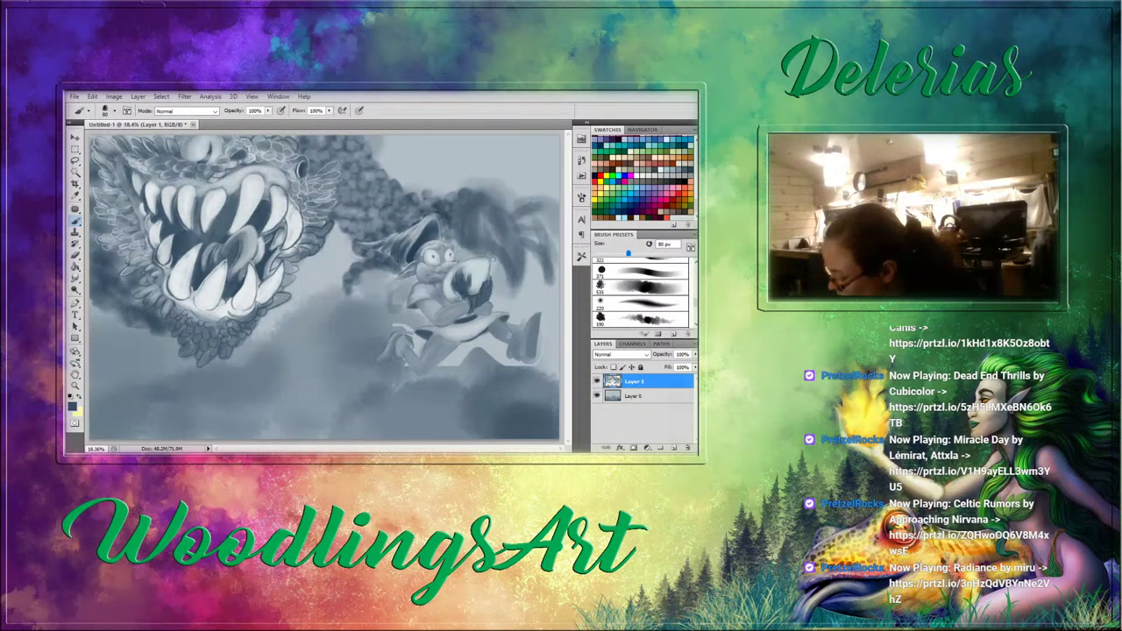
Paint mid-tone background strokes around the running character's legs and feet out to the canvas edge.
mouse_move(496, 291)
left_mouse_down()
mouse_move(502, 299)
mouse_move(510, 289)
mouse_move(533, 321)
mouse_move(553, 308)
left_mouse_up()
mouse_move(509, 349)
left_mouse_down()
mouse_move(475, 351)
mouse_move(500, 351)
mouse_move(532, 323)
mouse_move(532, 367)
mouse_move(553, 319)
mouse_move(537, 360)
left_mouse_up()
left_click_drag(554, 313, 552, 380)
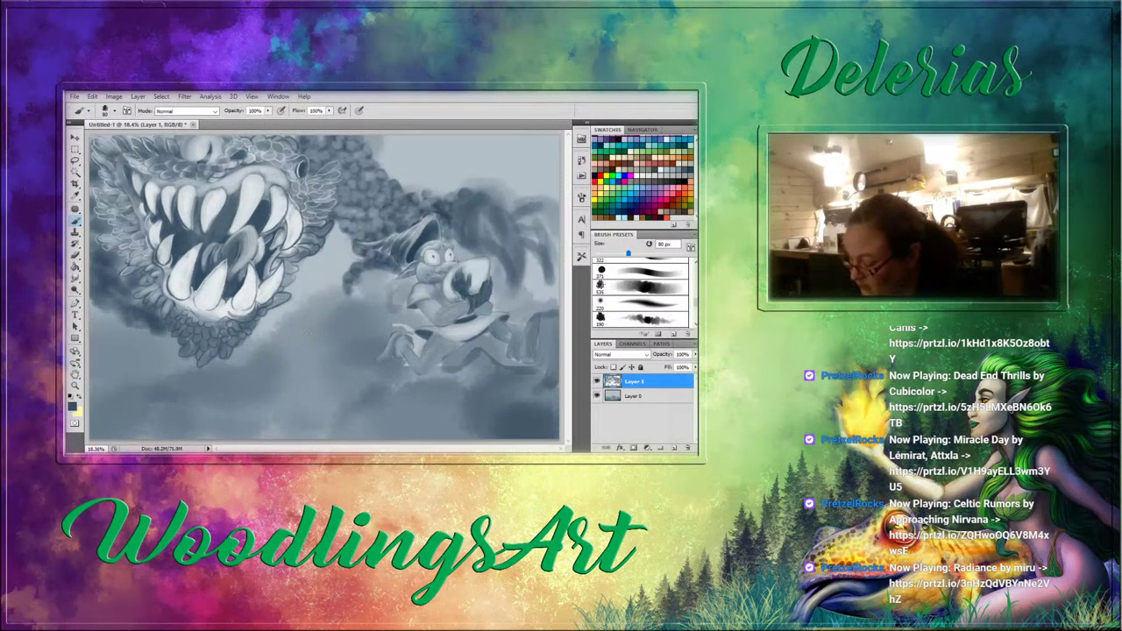
Paint dark clouds over the ground between the creature's chin and the runner, and blend them with the Smudge tool at 150 px.
mouse_move(302, 338)
left_mouse_down()
mouse_move(241, 382)
mouse_move(279, 377)
left_mouse_up()
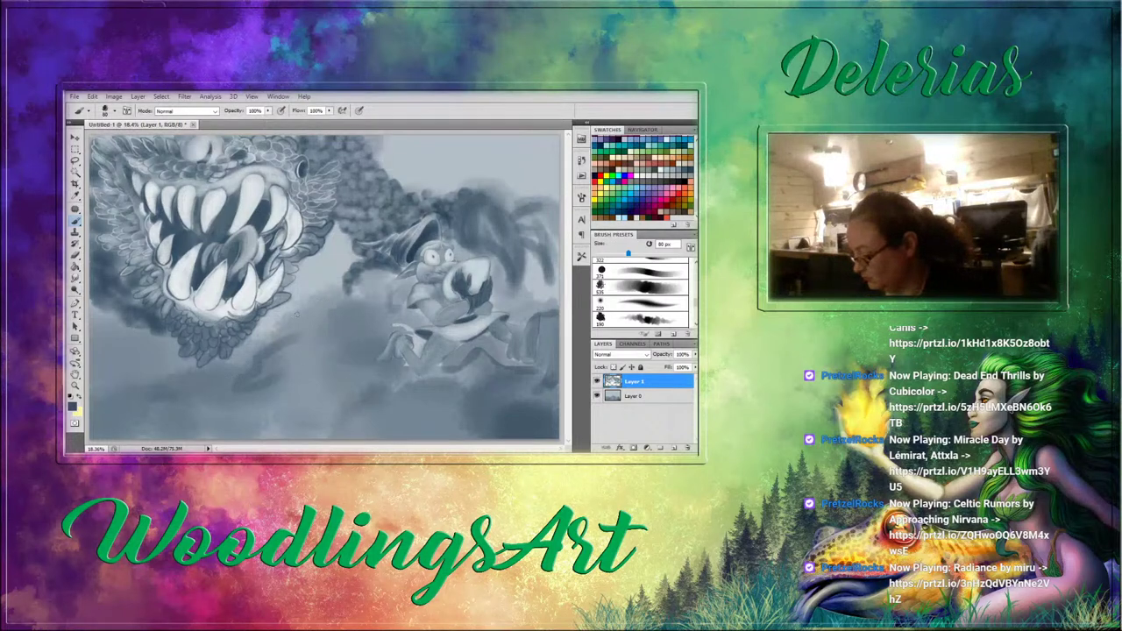
mouse_move(332, 294)
left_mouse_down()
mouse_move(290, 327)
mouse_move(344, 337)
mouse_move(354, 356)
mouse_move(270, 424)
mouse_move(195, 372)
mouse_move(121, 401)
mouse_move(238, 426)
left_mouse_up()
mouse_move(287, 335)
left_mouse_down()
mouse_move(248, 386)
mouse_move(286, 379)
mouse_move(283, 395)
mouse_move(295, 398)
mouse_move(348, 361)
mouse_move(312, 358)
mouse_move(321, 342)
mouse_move(300, 343)
mouse_move(300, 377)
left_mouse_up()
key("r")
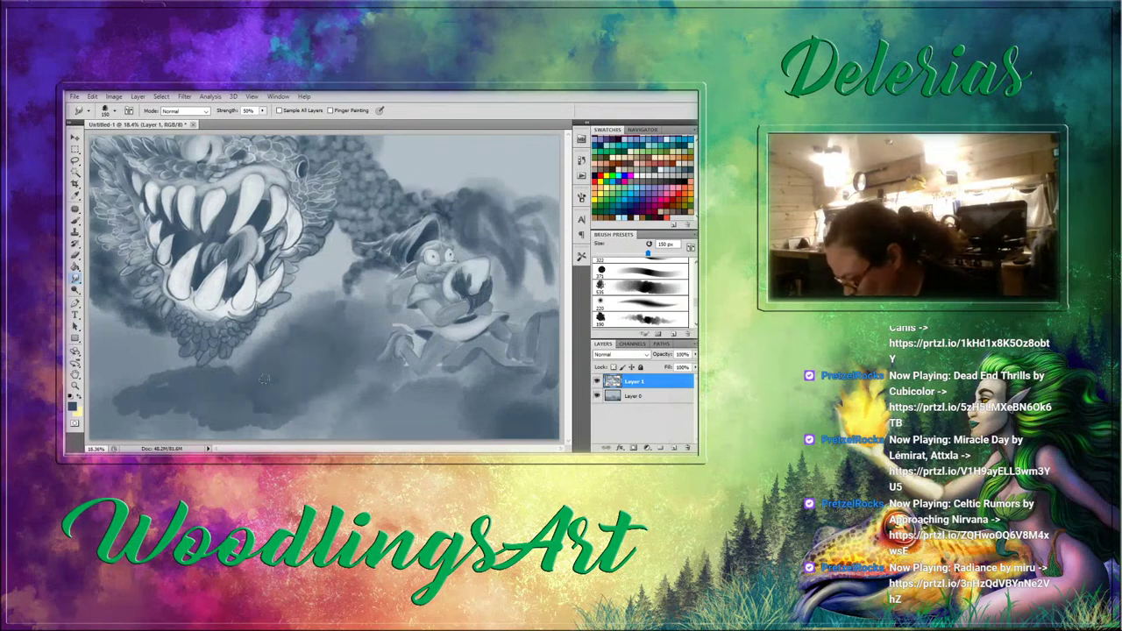
left_click_drag(256, 422, 323, 397)
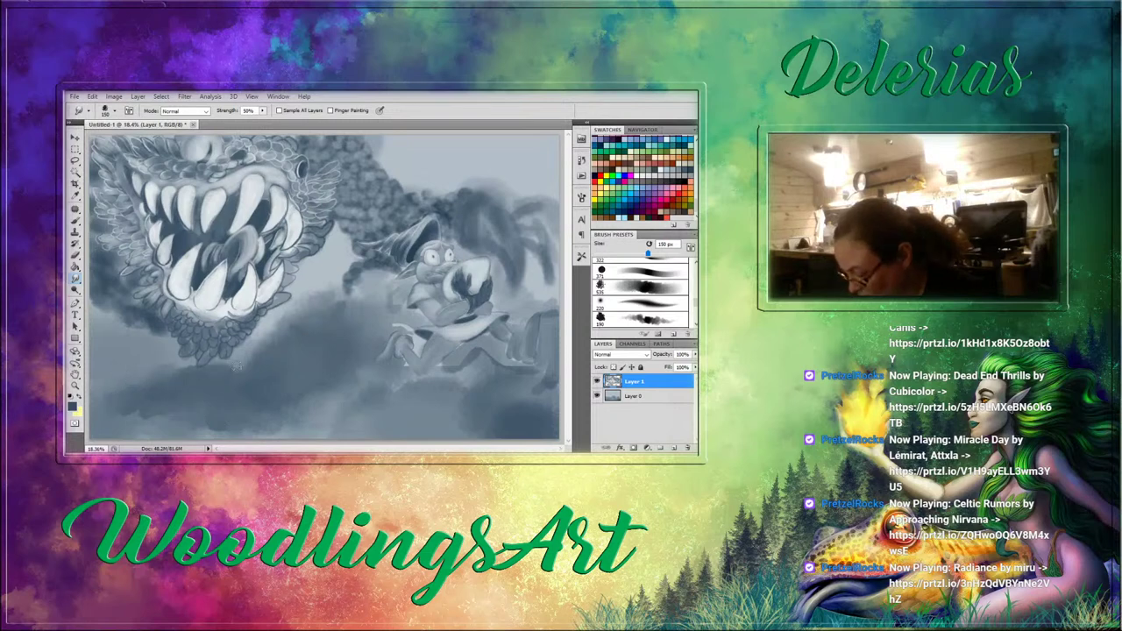
Brush a dark cloud patch onto the ground beside the creature's chin near the canvas edge, and smudge its edges soft.
key("b")
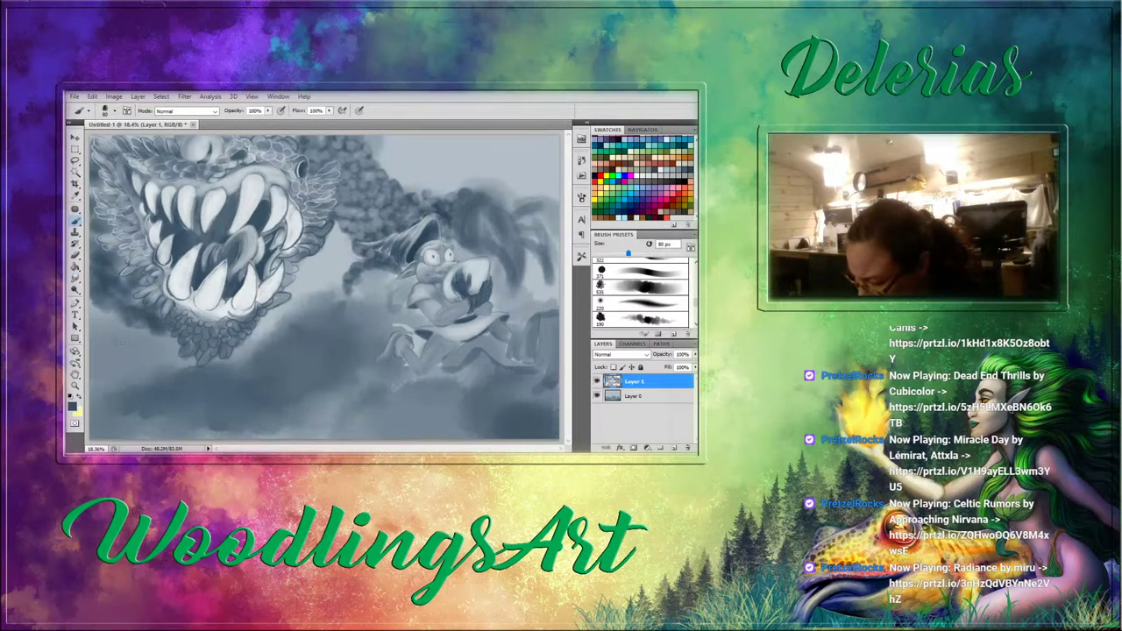
mouse_move(121, 344)
left_mouse_down()
mouse_move(95, 322)
mouse_move(135, 338)
mouse_move(109, 316)
mouse_move(118, 342)
mouse_move(101, 376)
mouse_move(127, 375)
mouse_move(140, 351)
mouse_move(158, 360)
mouse_move(96, 380)
mouse_move(95, 338)
mouse_move(103, 366)
mouse_move(93, 370)
mouse_move(109, 388)
left_mouse_up()
key("r")
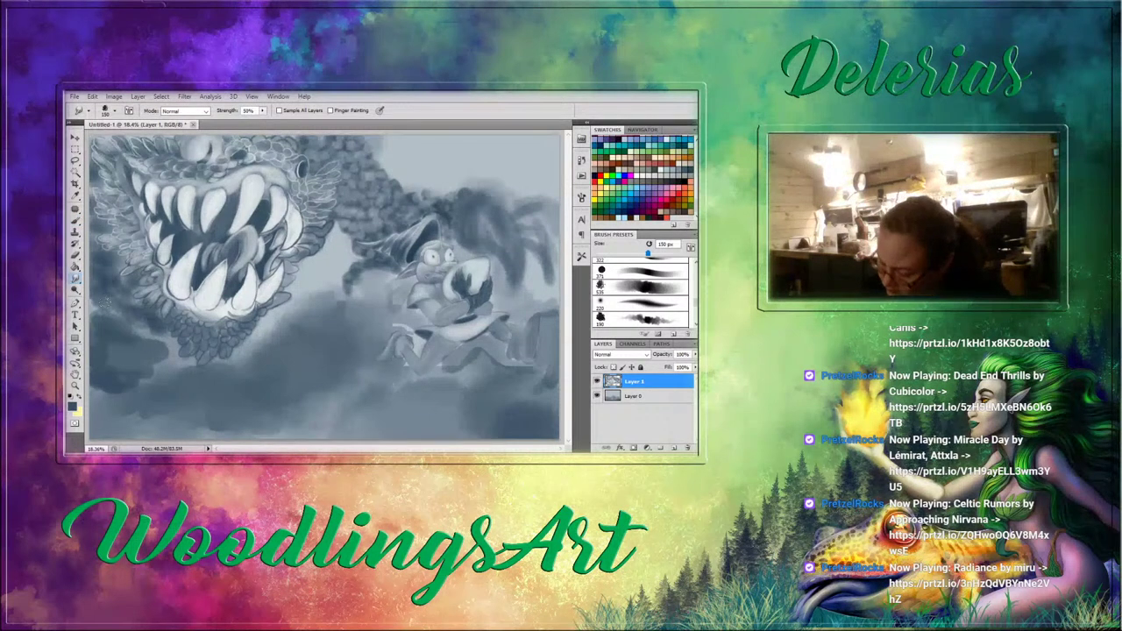
mouse_move(112, 328)
left_mouse_down()
mouse_move(119, 340)
mouse_move(106, 327)
left_mouse_up()
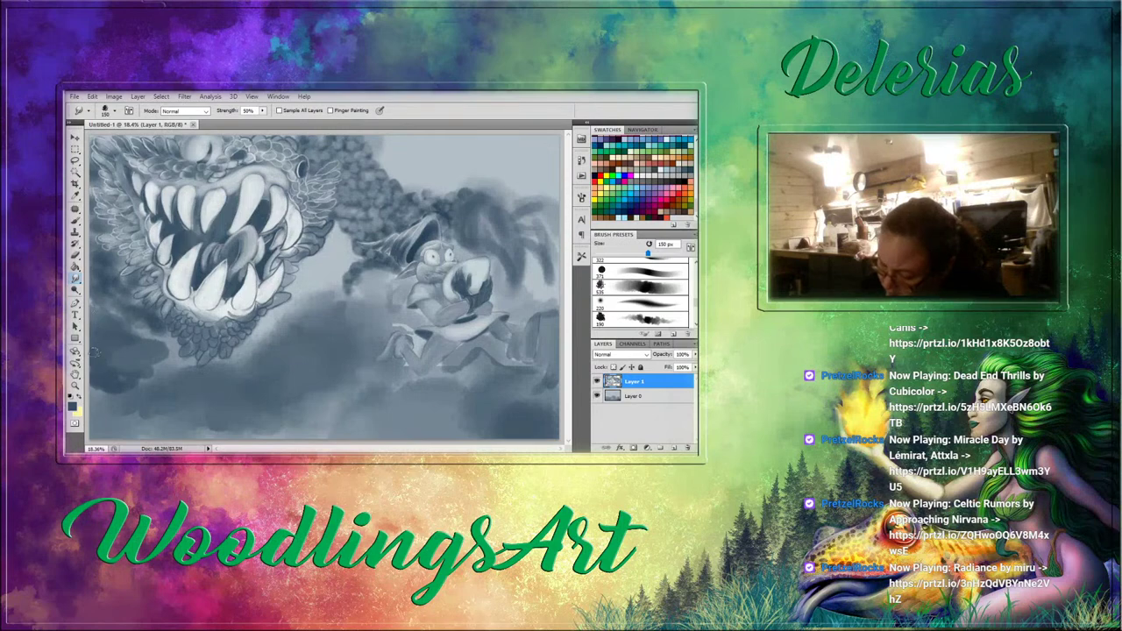
left_click_drag(90, 384, 97, 395)
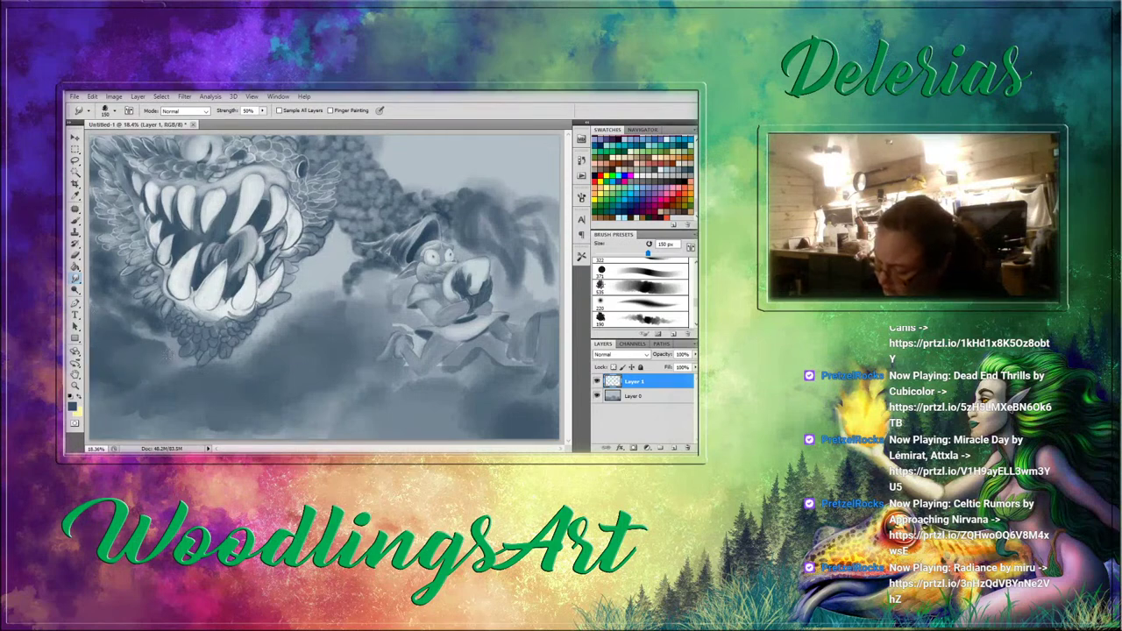
left_click_drag(170, 355, 149, 330)
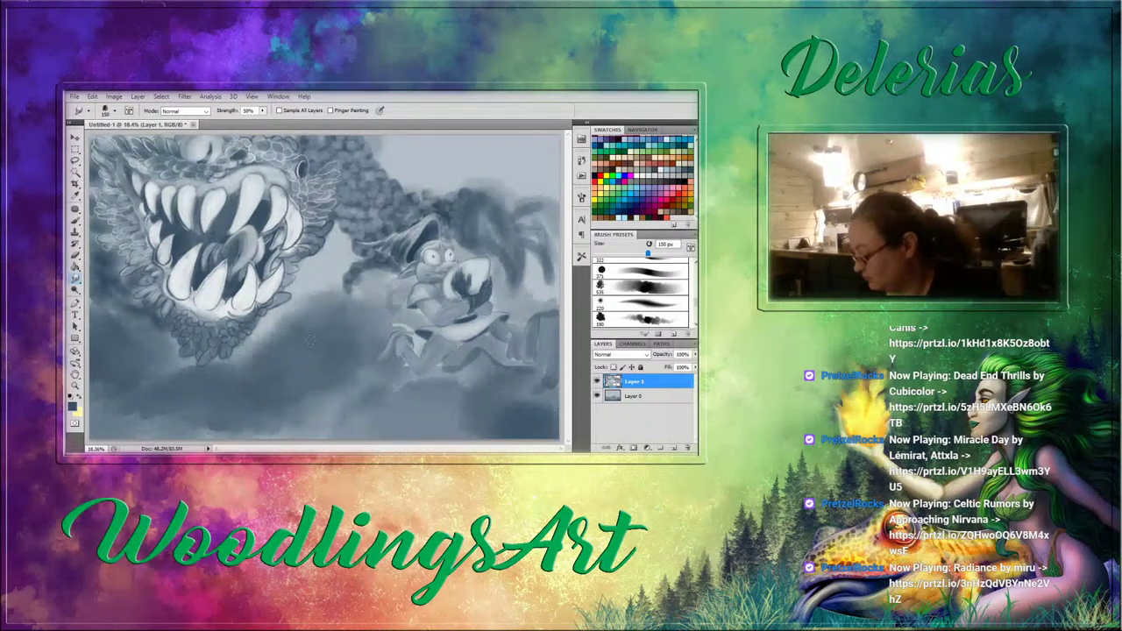
Smudge the dark strokes behind the runner's head into a soft mass, and return to the 80 px Brush tool.
mouse_move(481, 212)
left_mouse_down()
mouse_move(478, 231)
mouse_move(485, 220)
mouse_move(503, 239)
left_mouse_up()
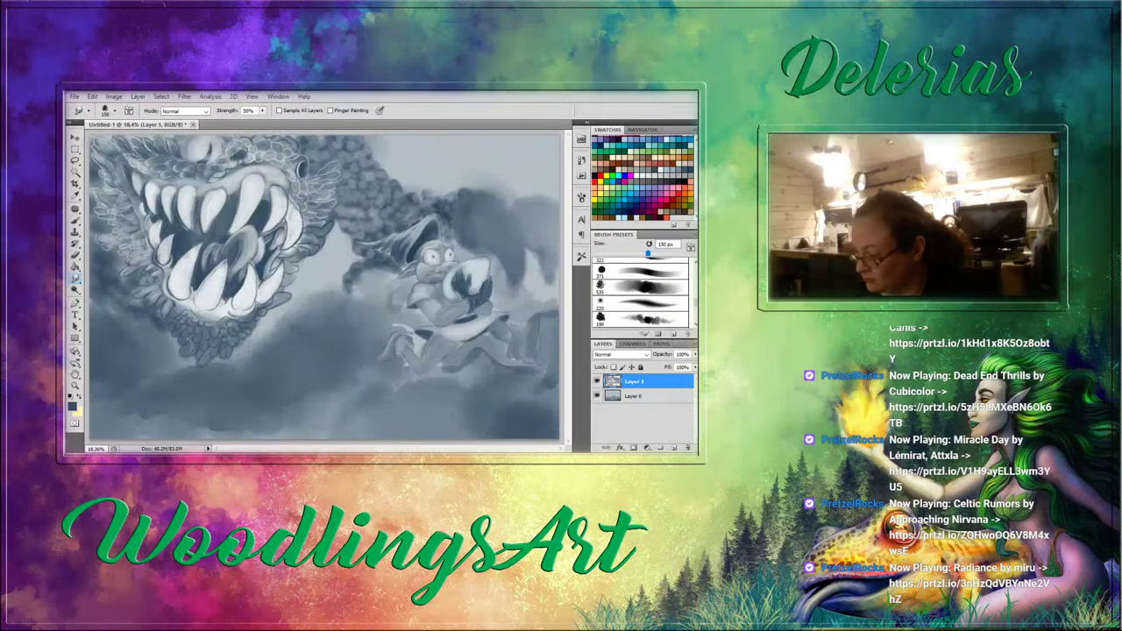
key("b")
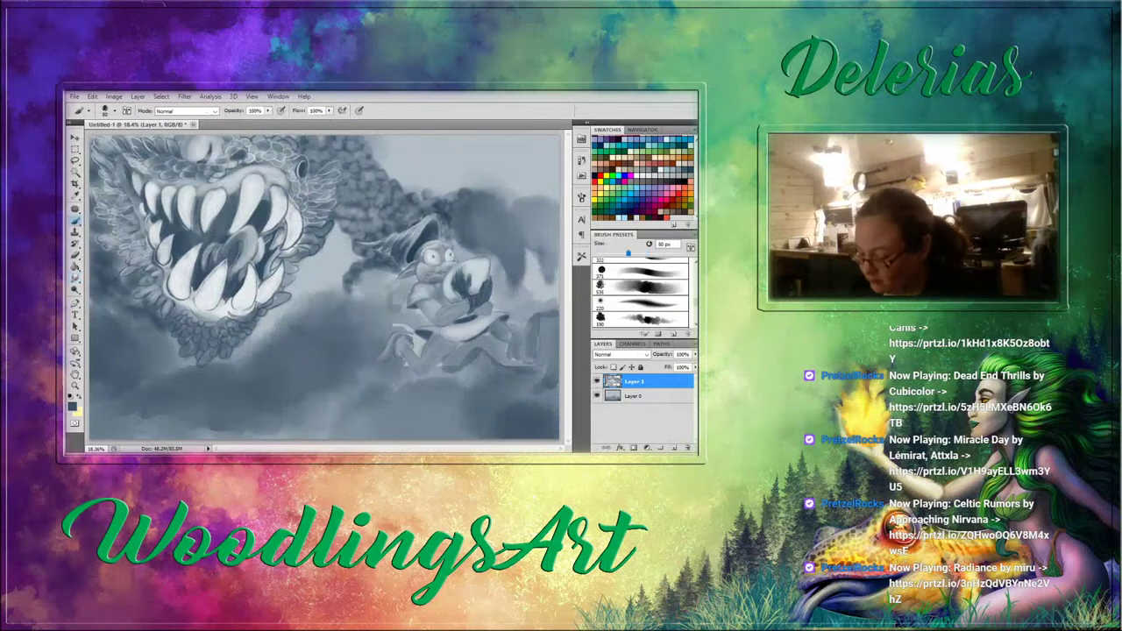
Sample a light tone from the creature's mouth and paint highlights on its chin and jaw scales with a 40 px brush.
left_click(216, 204, "alt")
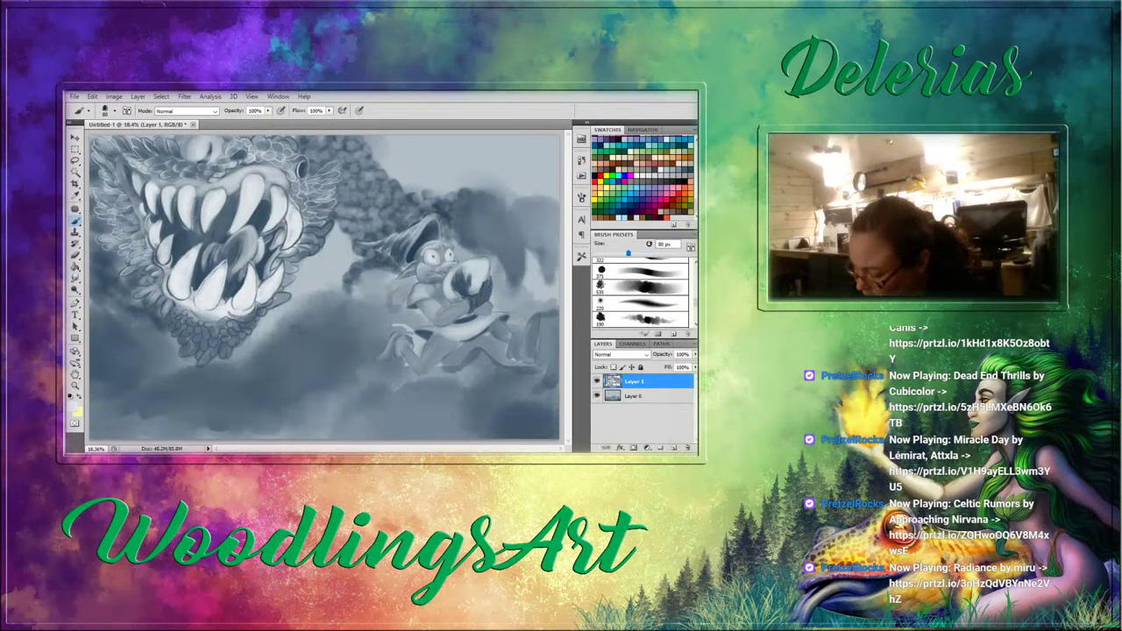
key("bracketleft")
key("bracketleft")
key("bracketleft")
key("bracketleft")
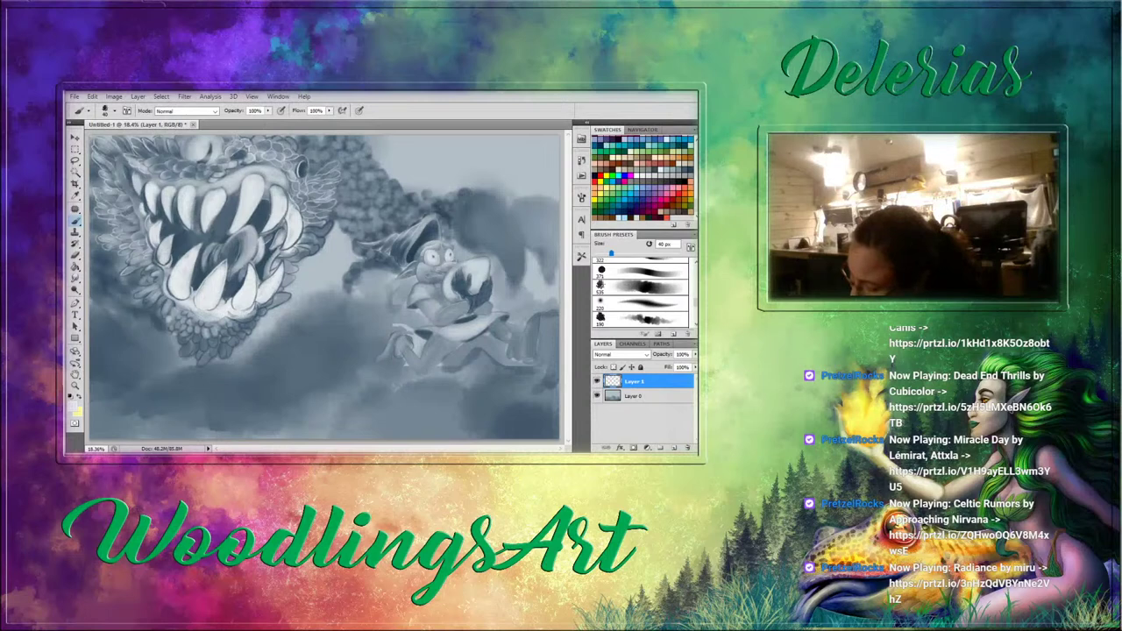
mouse_move(241, 318)
left_mouse_down()
mouse_move(288, 294)
mouse_move(293, 262)
mouse_move(324, 227)
left_mouse_up()
left_click_drag(317, 232, 330, 223)
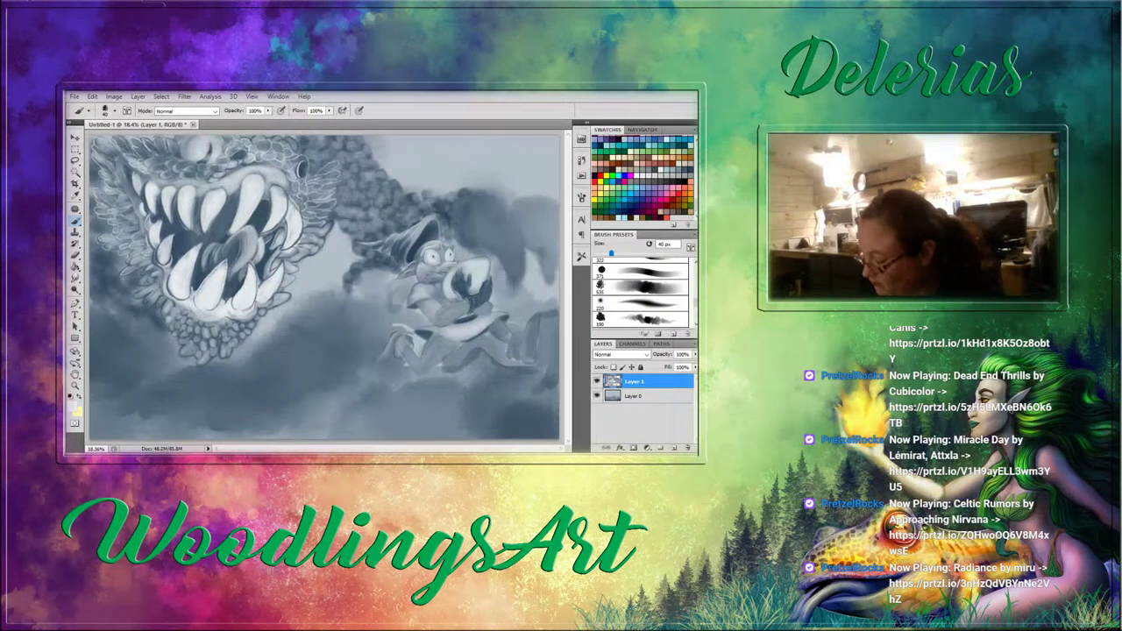
Blend the shading on the creature's tongue with the Smudge tool at 60 px.
left_click(75, 278)
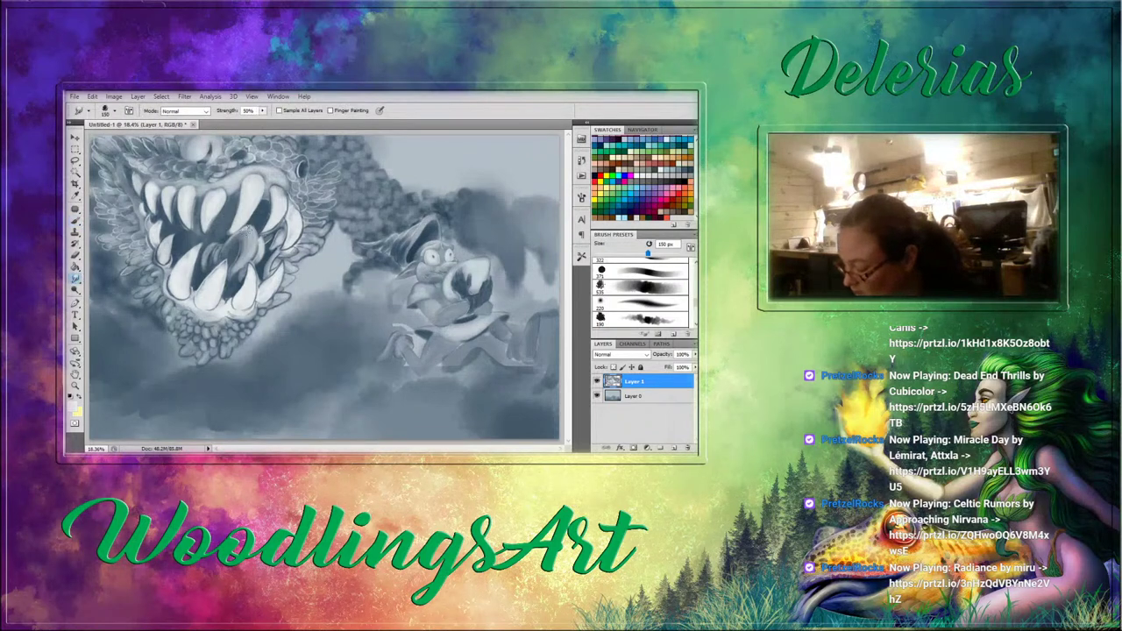
key("bracketleft")
key("bracketleft")
key("bracketleft")
key("bracketleft")
key("bracketleft")
key("bracketleft")
key("bracketleft")
key("bracketleft")
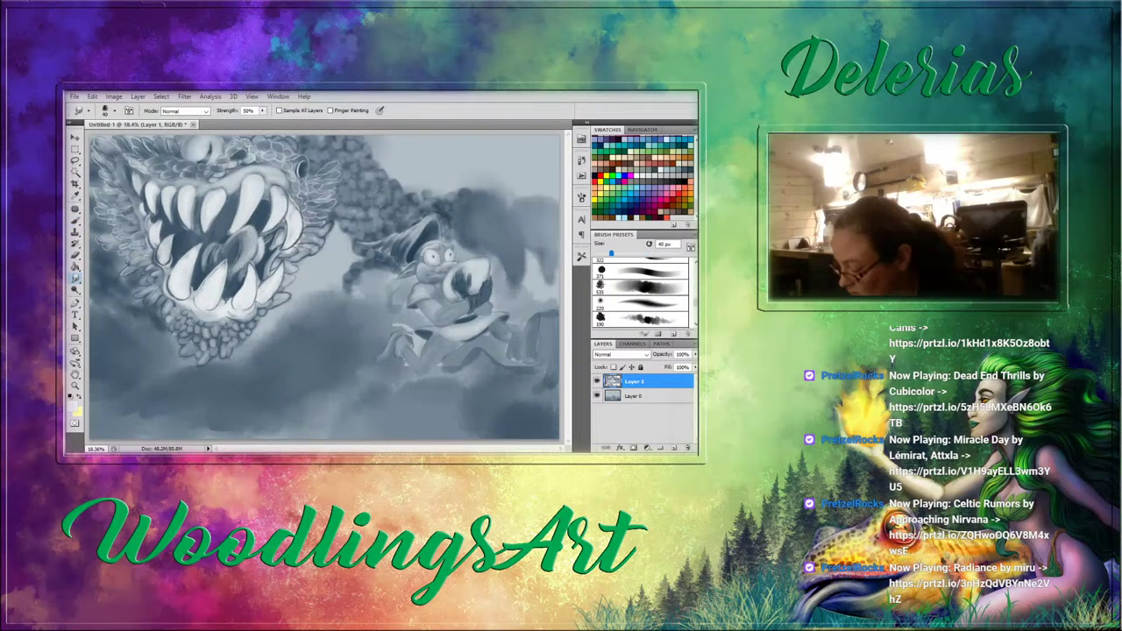
key("bracketright")
key("bracketright")
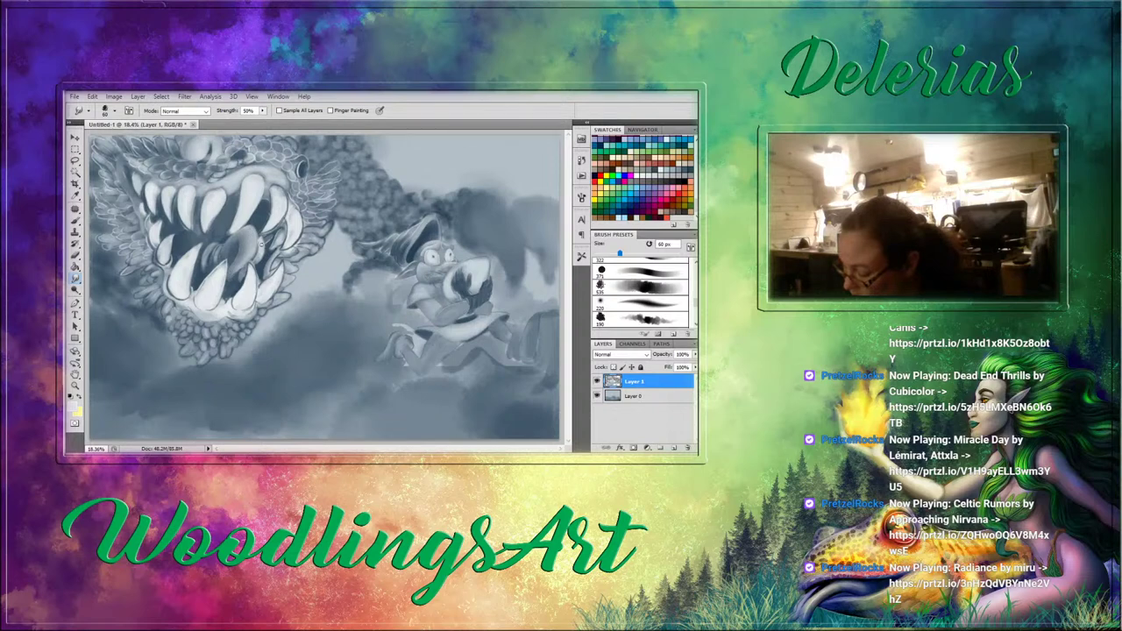
left_click_drag(259, 240, 257, 258)
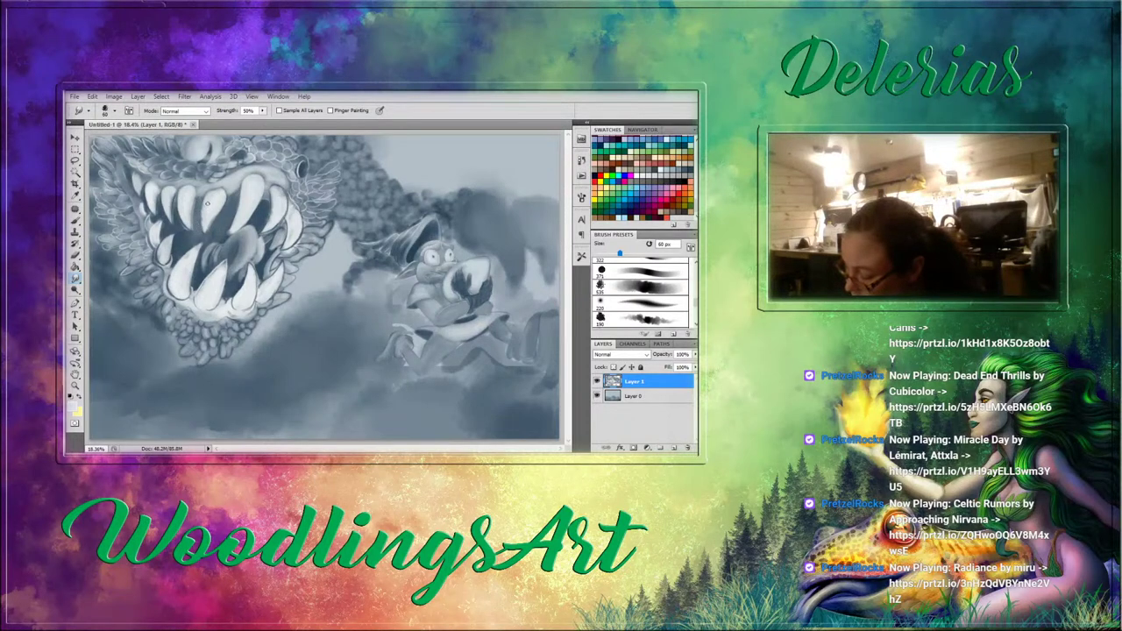
Return to the Brush tool, choose the 220 px brush preset and reduce its size to 45 px.
left_click(76, 221)
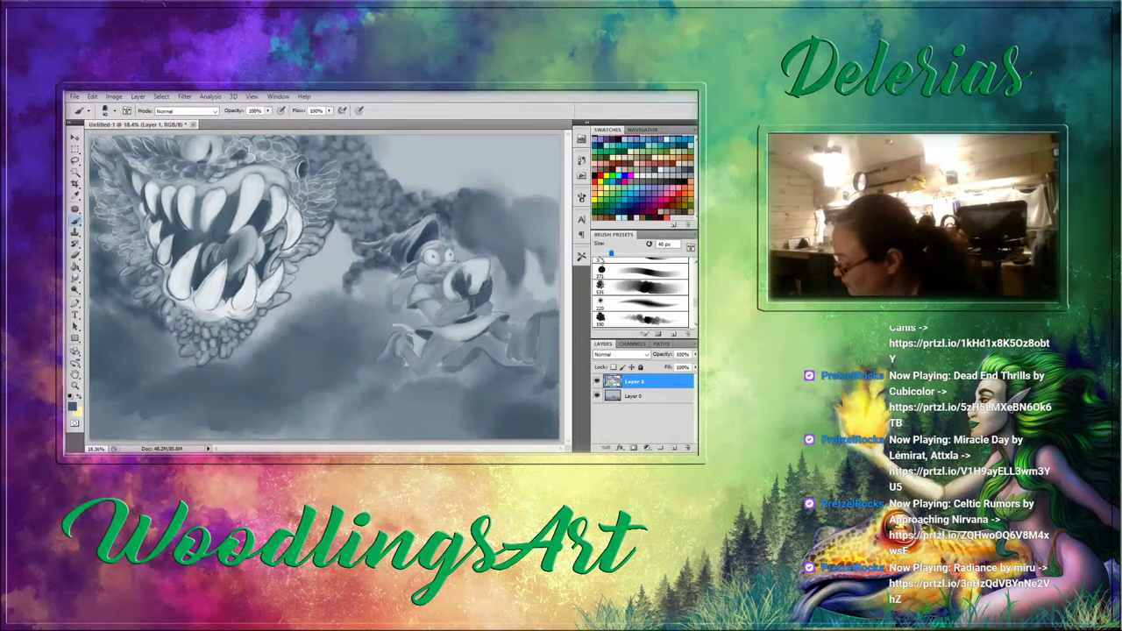
left_click(607, 304)
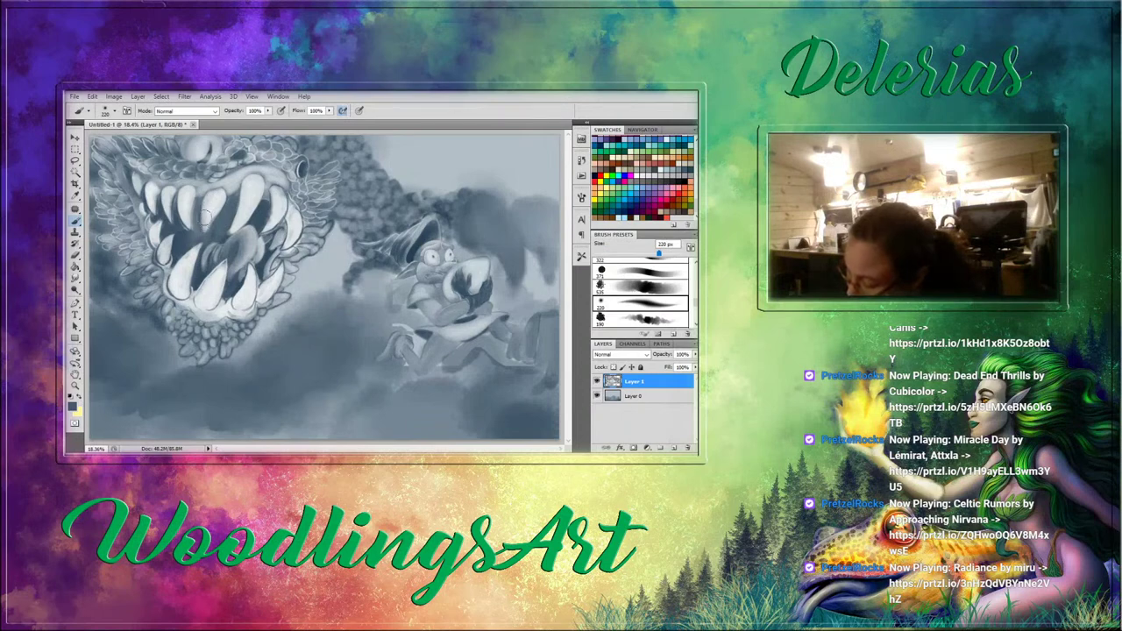
key("bracketleft")
key("bracketleft")
key("bracketleft")
key("bracketleft")
key("bracketleft")
key("bracketleft")
key("bracketleft")
key("bracketleft")
key("bracketleft")
key("bracketleft")
key("bracketleft")
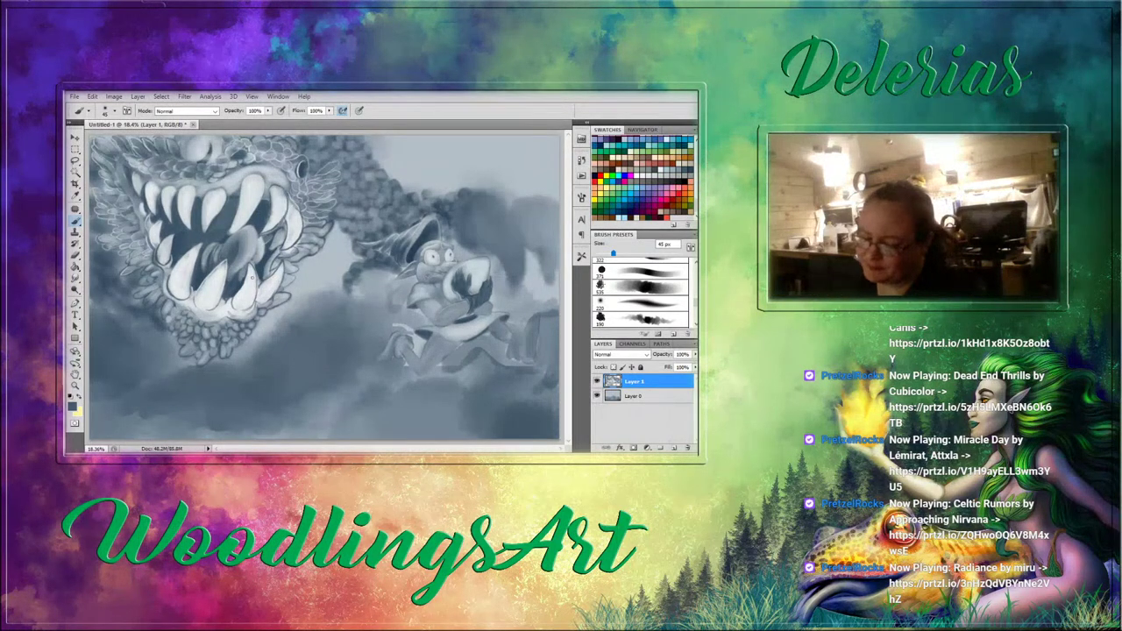
Paint light strokes over the dark cloud mass behind the runner's head with the large round brush preset reduced to 150 px.
left_click(650, 274)
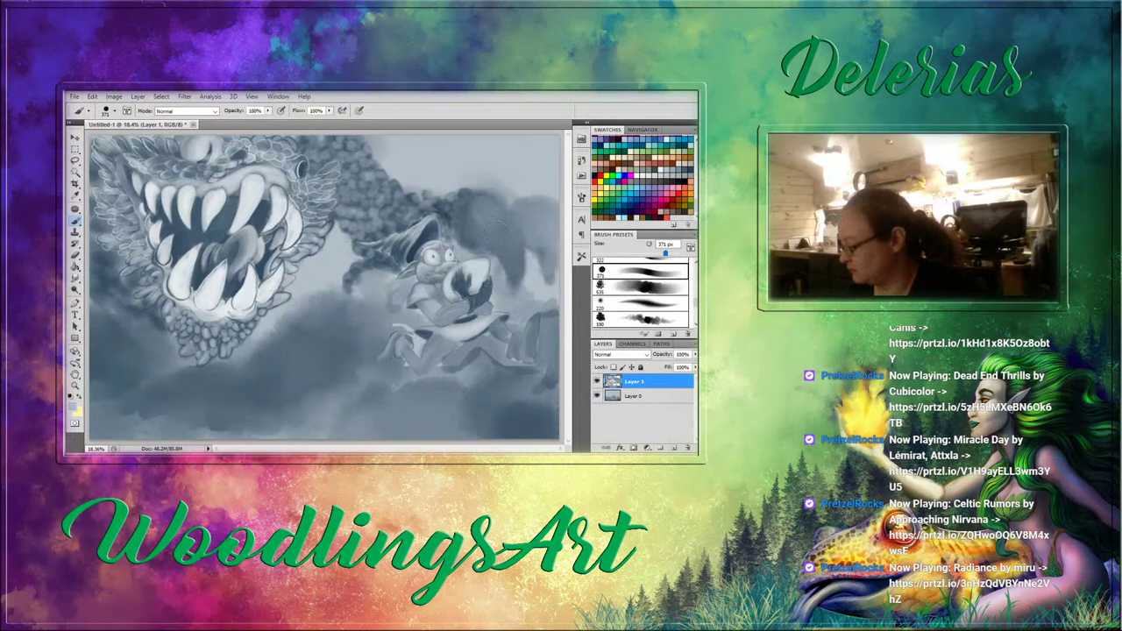
mouse_move(484, 211)
left_mouse_down()
mouse_move(474, 237)
mouse_move(472, 220)
mouse_move(511, 254)
mouse_move(482, 214)
mouse_move(519, 281)
mouse_move(499, 170)
mouse_move(493, 203)
mouse_move(474, 208)
mouse_move(493, 211)
mouse_move(518, 259)
mouse_move(486, 219)
left_mouse_up()
key("bracketleft")
key("bracketleft")
key("bracketleft")
key("bracketleft")
mouse_move(515, 265)
left_mouse_down()
mouse_move(474, 230)
mouse_move(505, 255)
mouse_move(479, 209)
mouse_move(469, 233)
mouse_move(496, 200)
left_mouse_up()
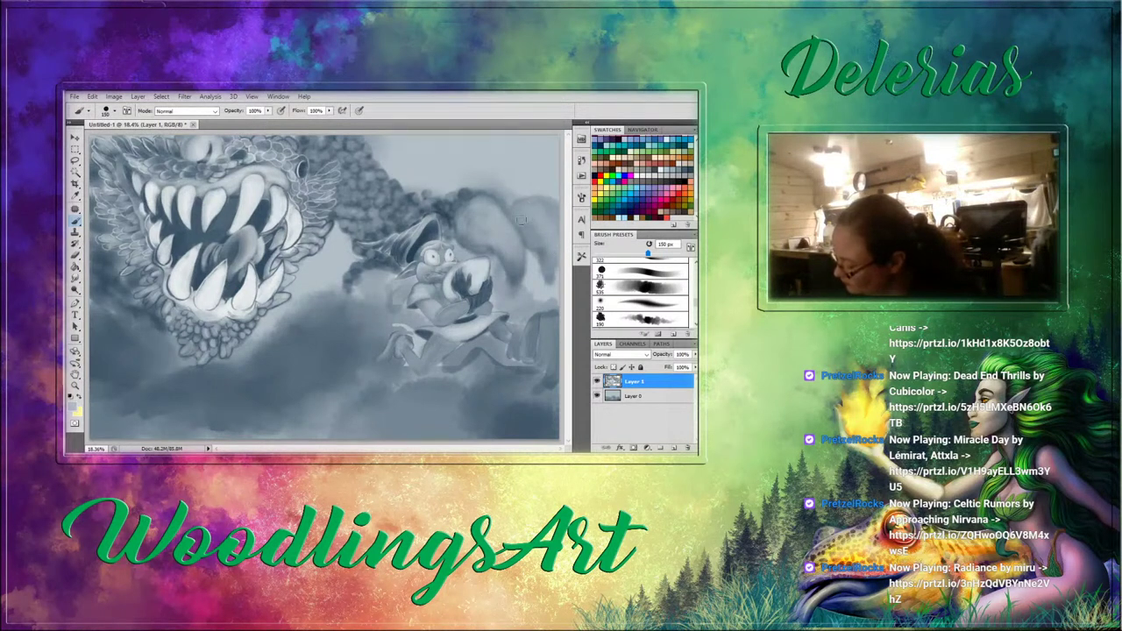
Clean up the edges of the large curved shapes behind the hat-wearing character, using the sampled pale sky colour at 150 px.
left_click_drag(521, 221, 544, 235)
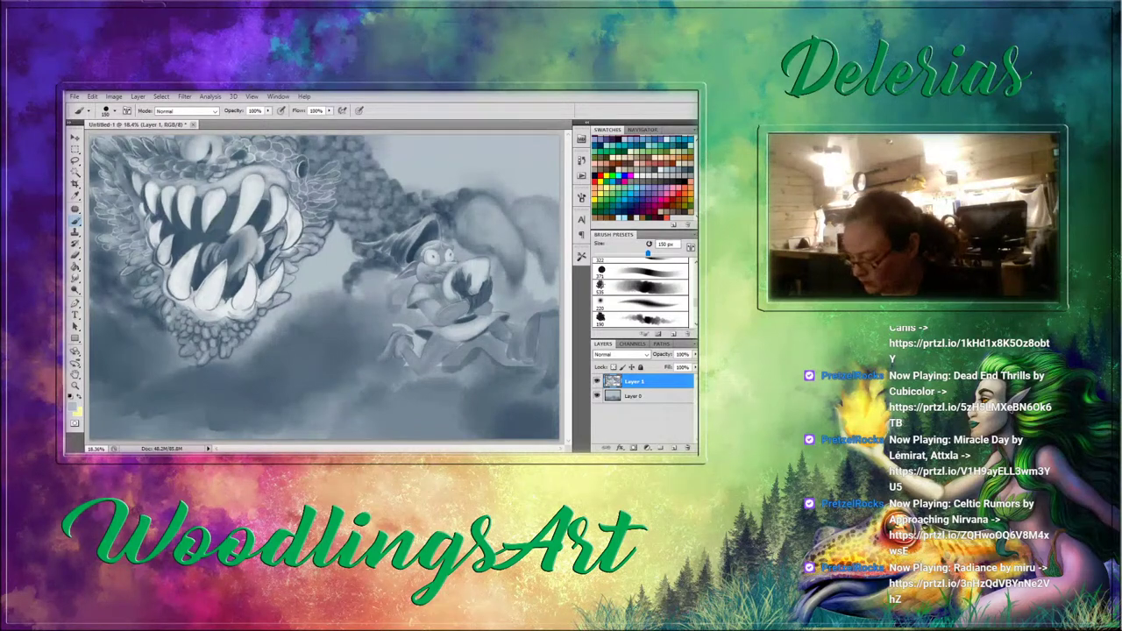
left_click(535, 177, "alt")
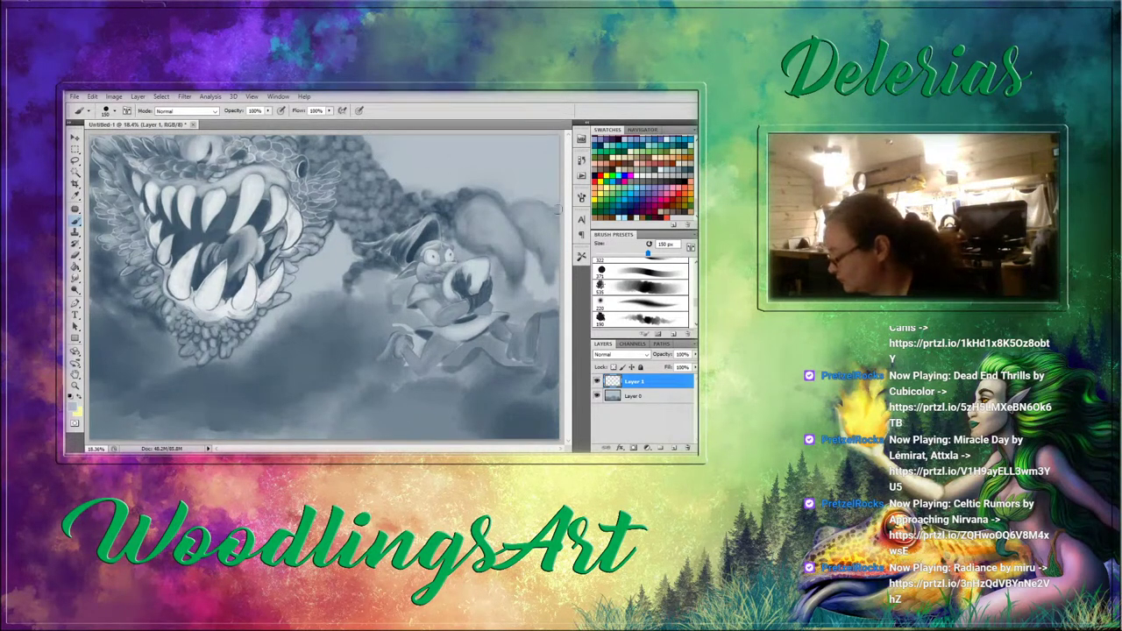
mouse_move(538, 192)
left_mouse_down()
mouse_move(570, 237)
mouse_move(528, 182)
mouse_move(542, 288)
left_mouse_up()
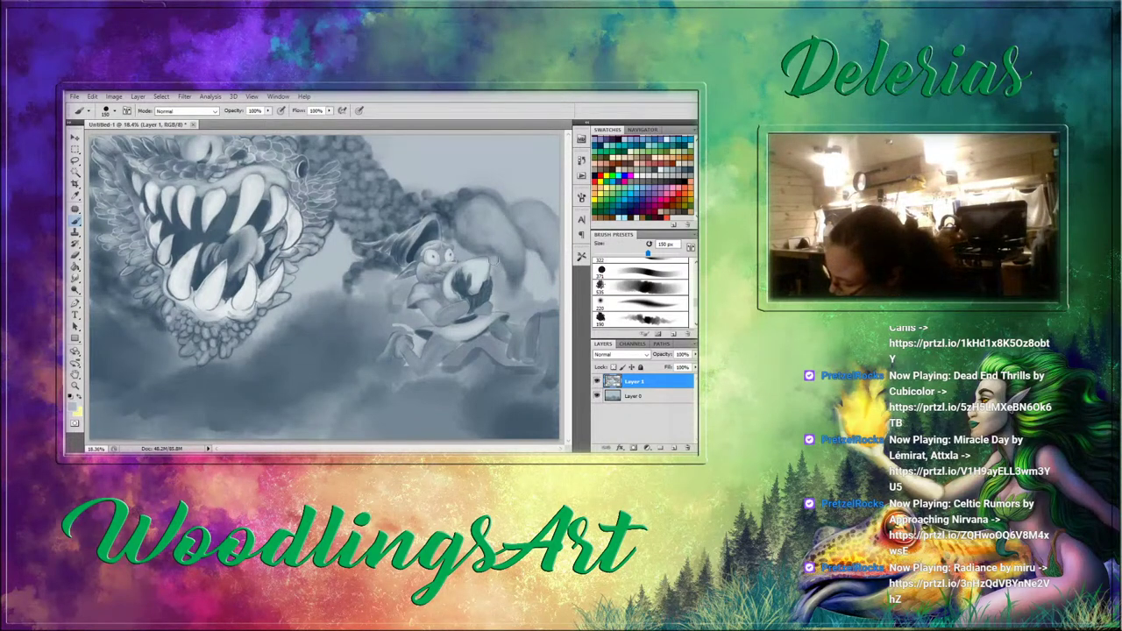
mouse_move(495, 260)
left_mouse_down()
mouse_move(505, 301)
mouse_move(529, 281)
mouse_move(528, 263)
mouse_move(520, 299)
mouse_move(533, 271)
left_mouse_up()
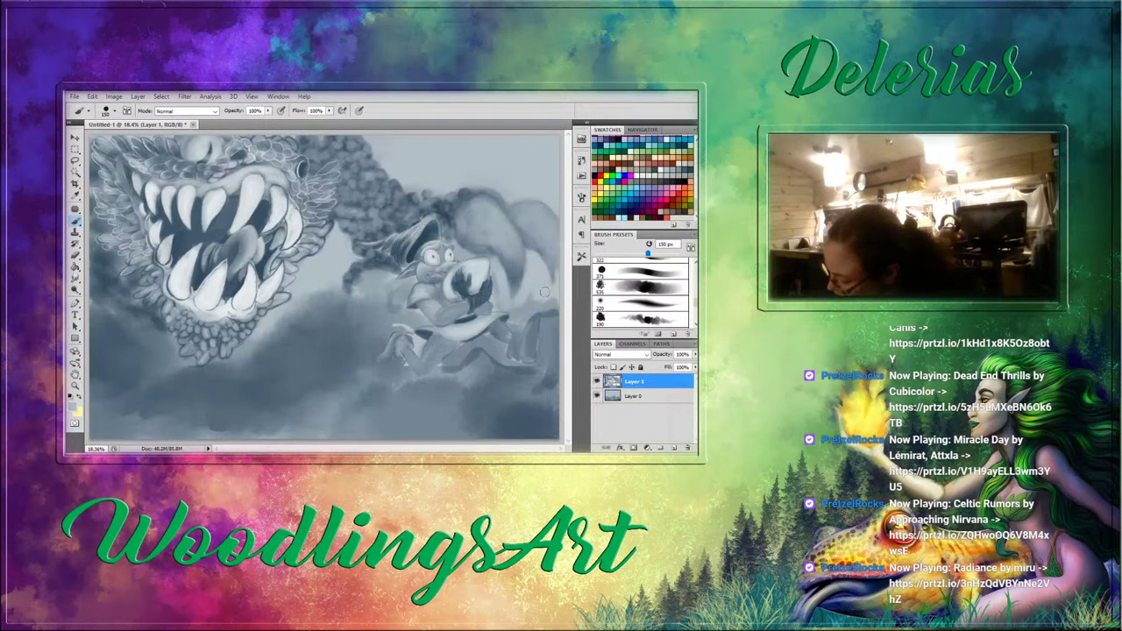
Shade the curved shapes behind the hat-wearing character with darker greys sampled from the painting.
left_click(458, 202, "alt")
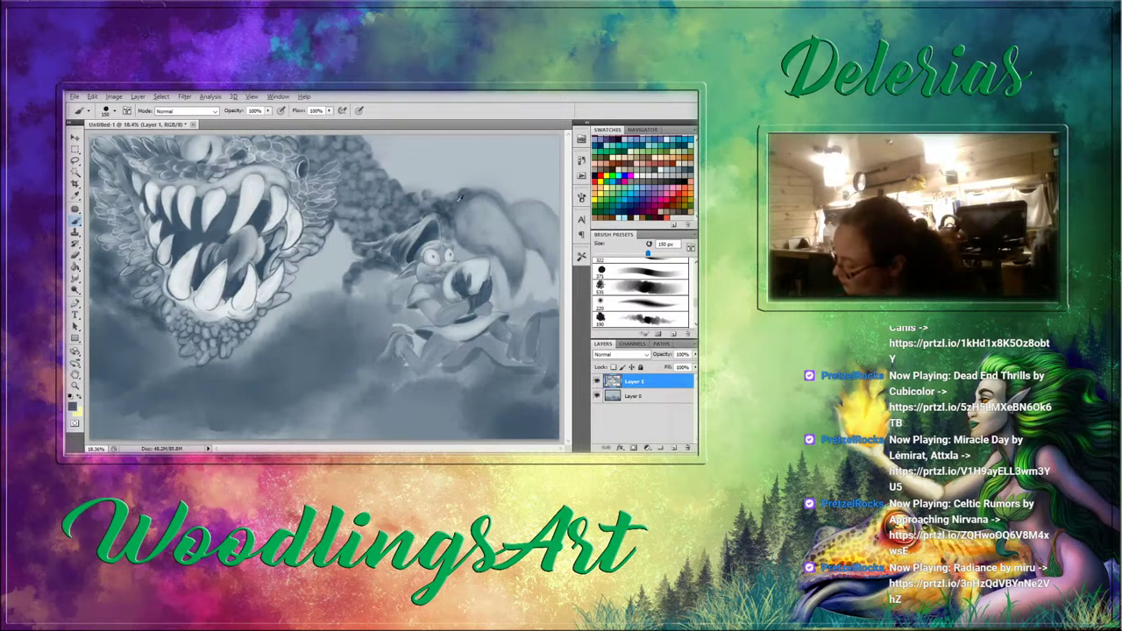
mouse_move(525, 212)
left_mouse_down()
mouse_move(544, 254)
mouse_move(547, 234)
left_mouse_up()
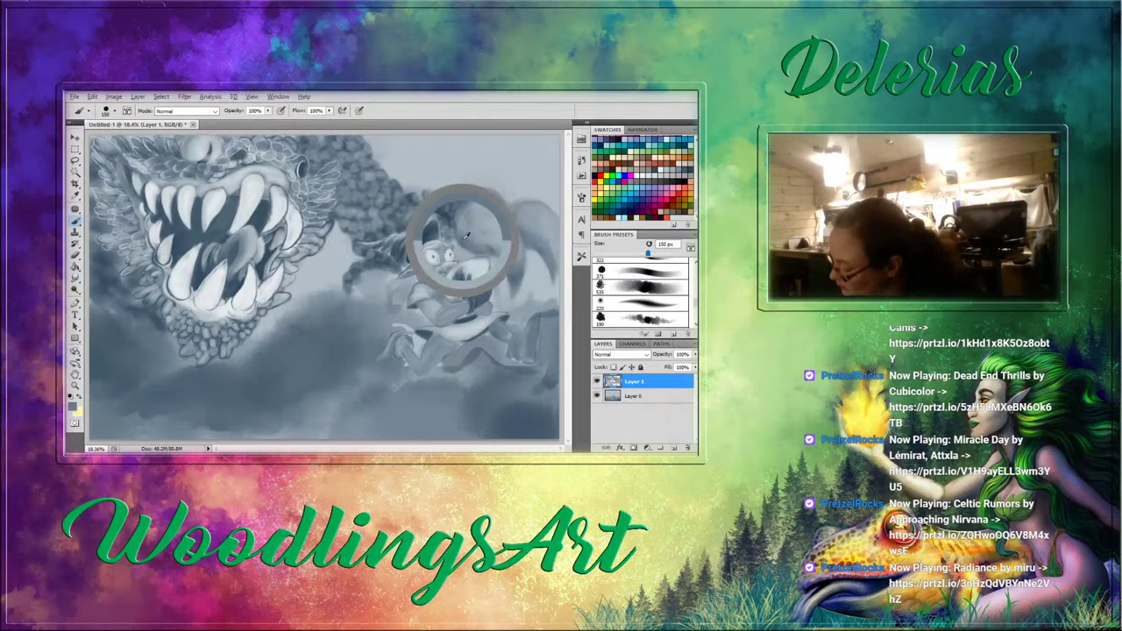
mouse_move(468, 234)
left_mouse_down()
mouse_move(504, 254)
mouse_move(499, 231)
left_mouse_up()
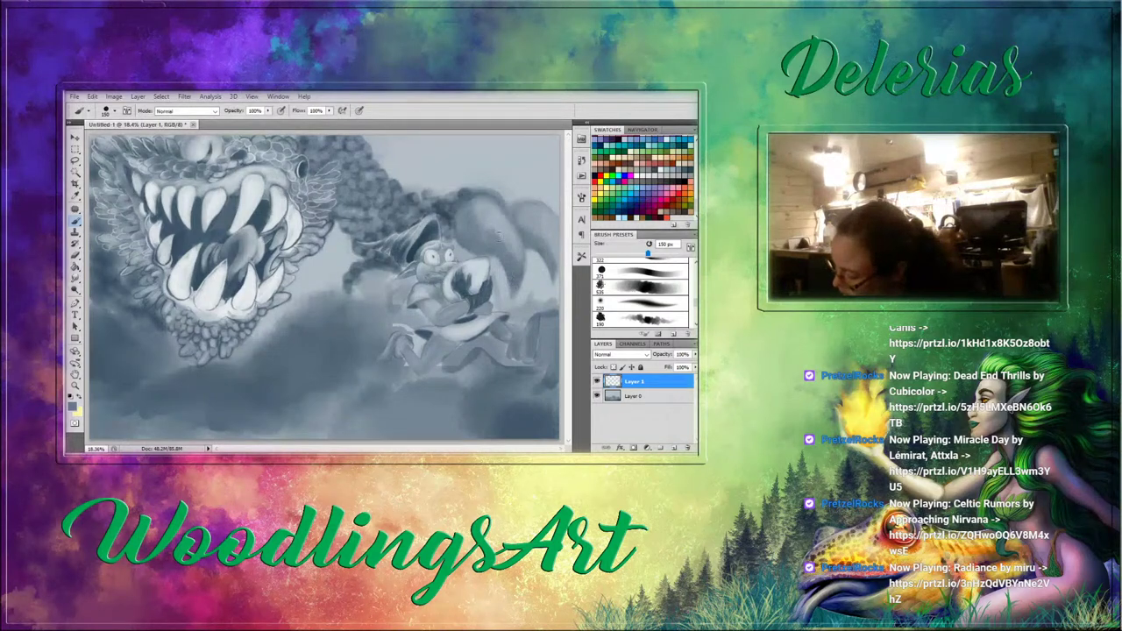
left_click(495, 211, "alt")
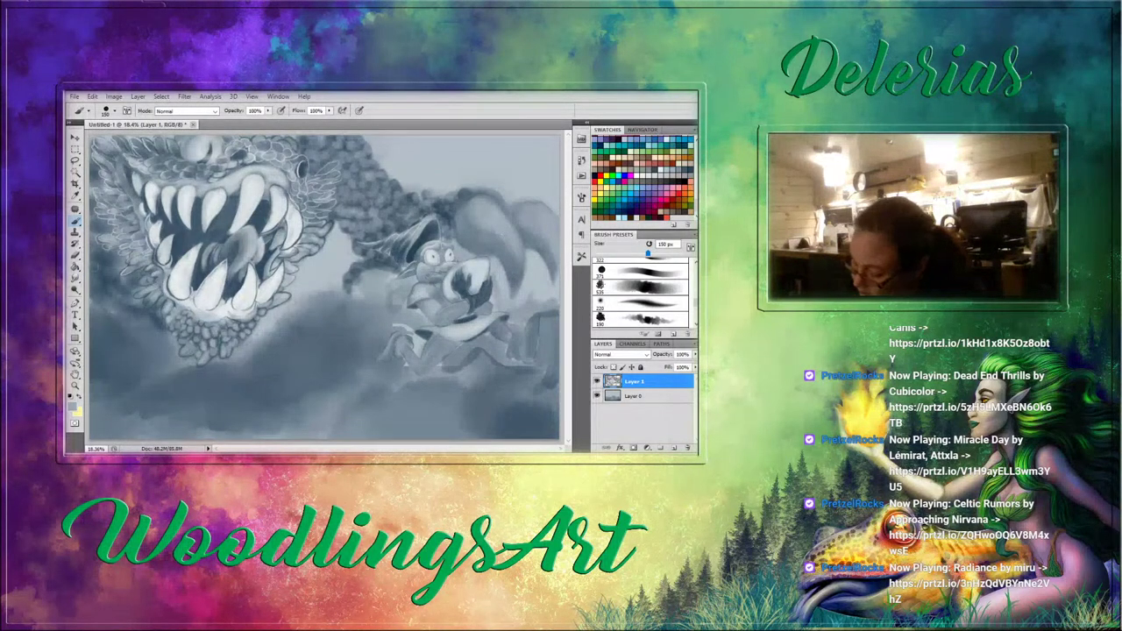
Blend the shading on the curved shapes with the Smudge tool at 50% strength, reducing its size to 50 px.
key("r")
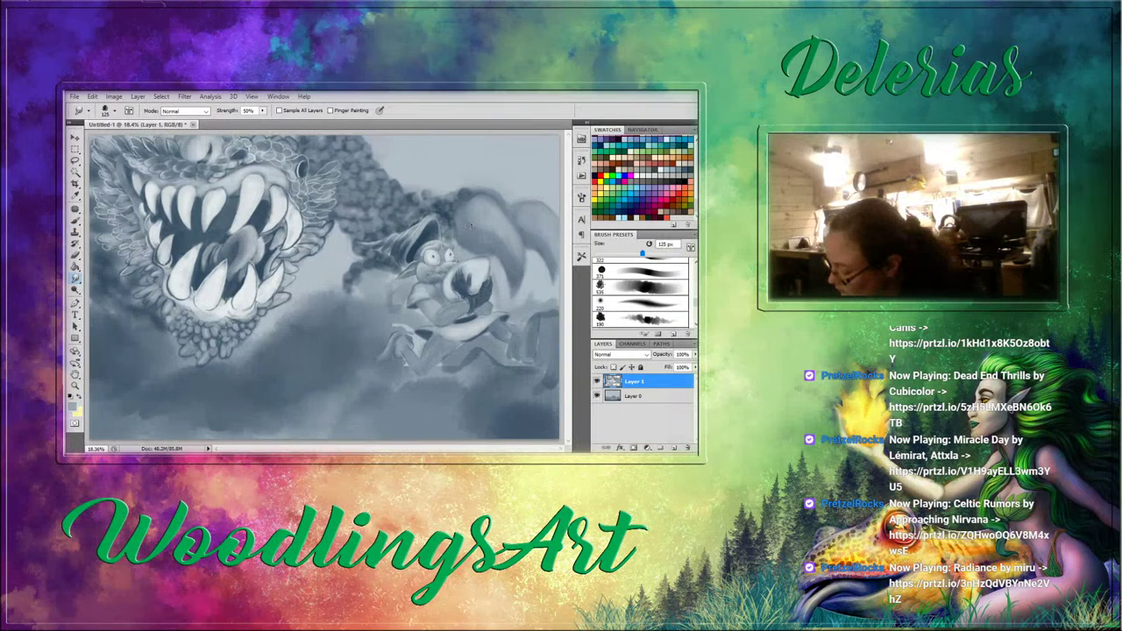
key("bracketright")
key("bracketright")
key("bracketright")
key("bracketright")
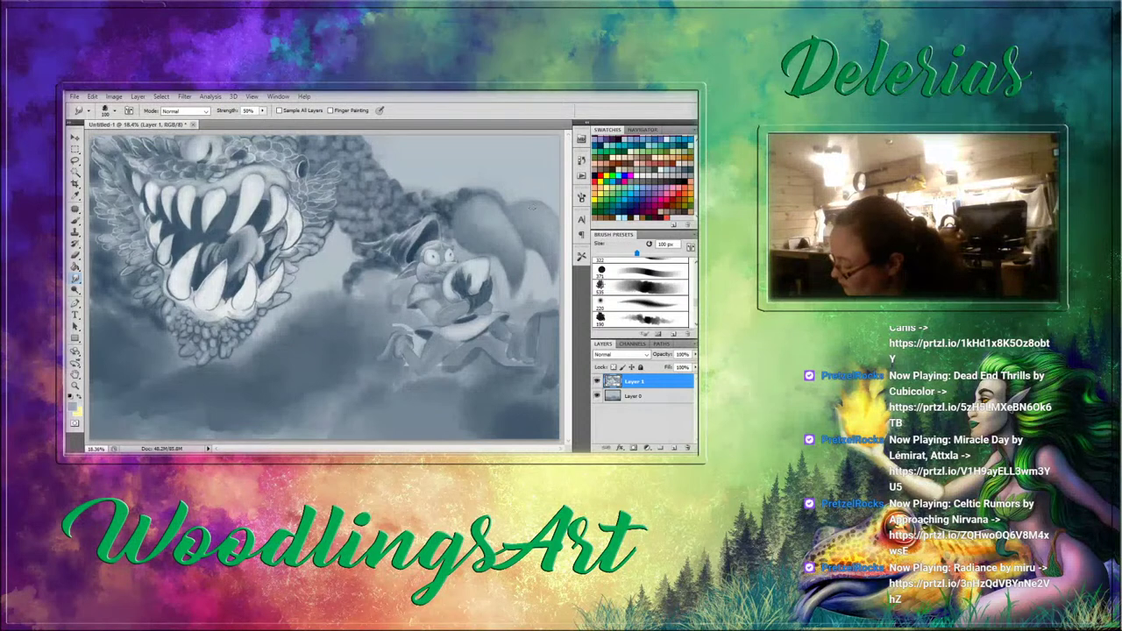
left_click(75, 220)
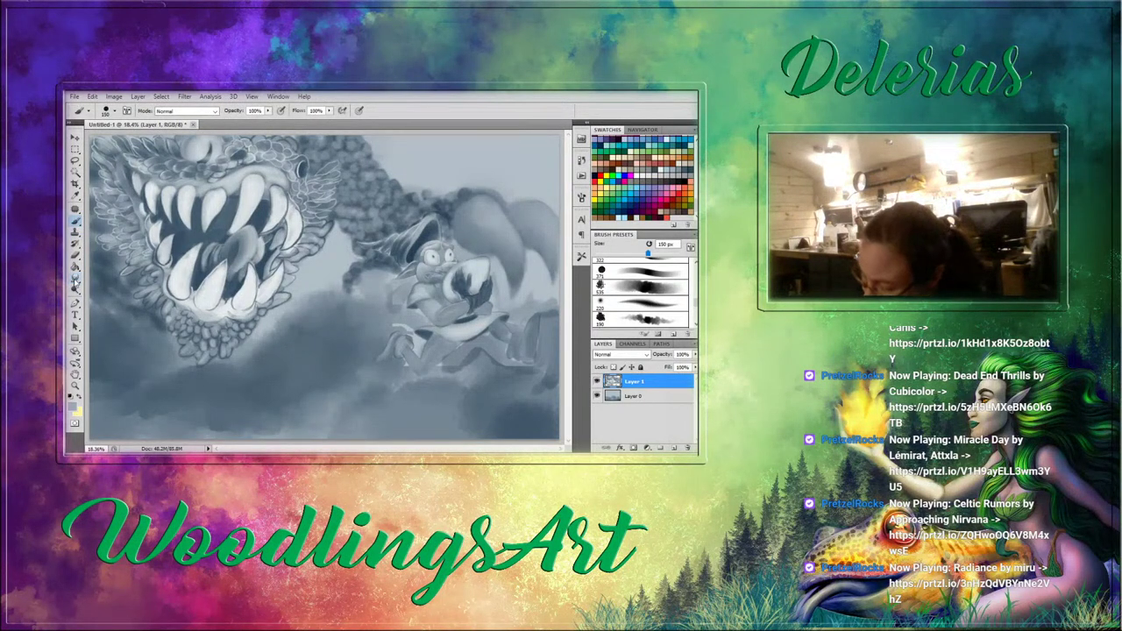
left_click(75, 277)
key("bracketleft")
key("bracketleft")
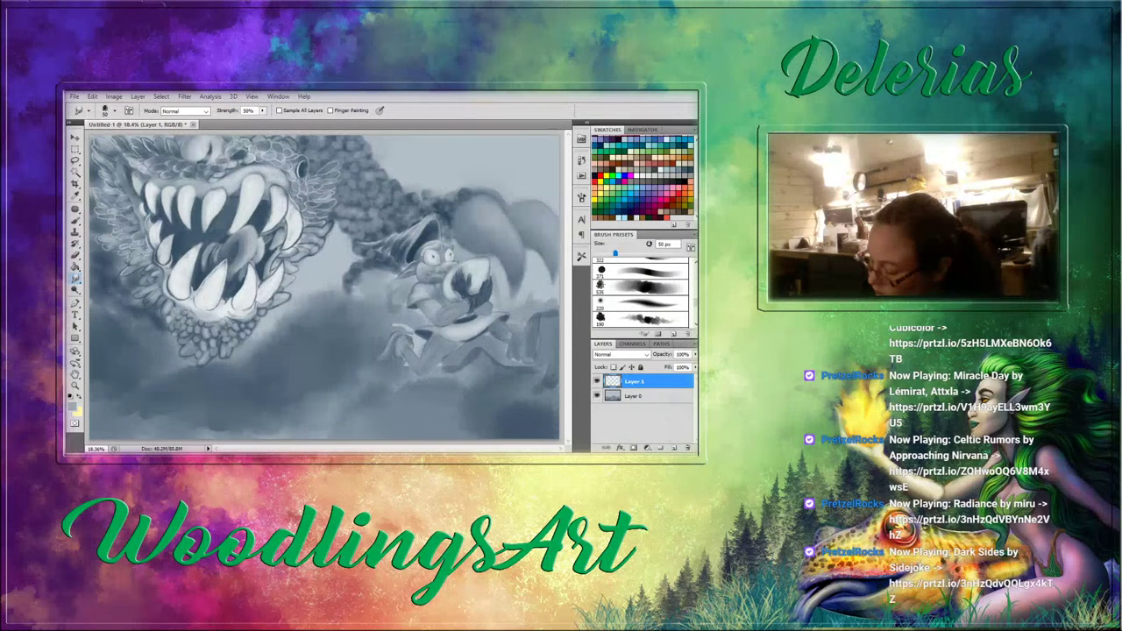
Return to the Brush tool and reduce the brush size to 50 px.
key("b")
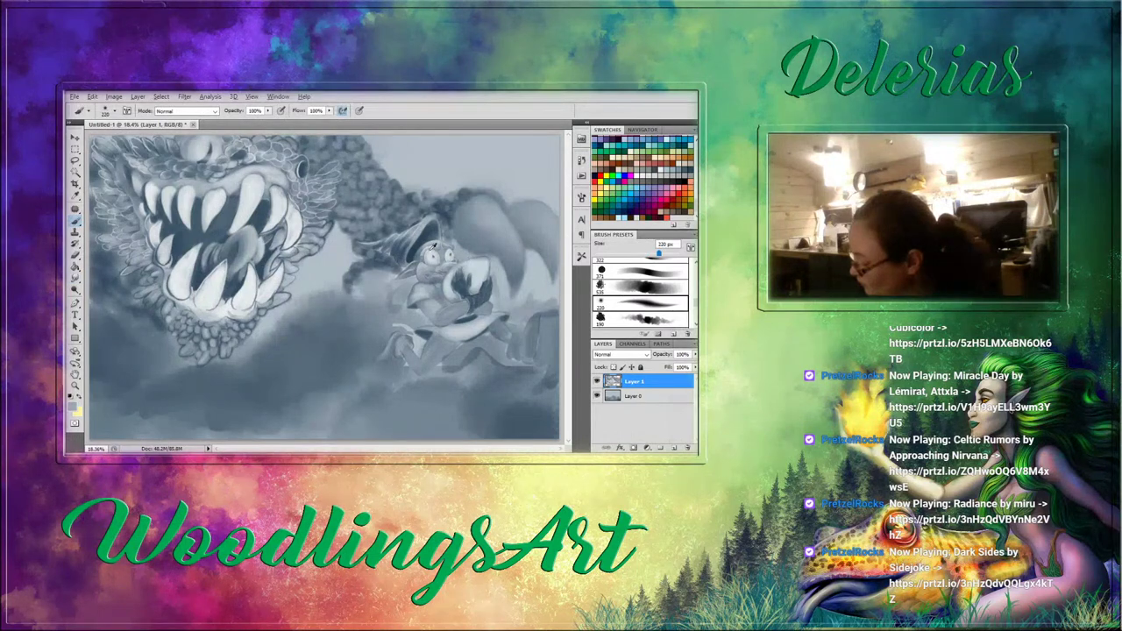
key("bracketleft")
key("bracketleft")
key("bracketleft")
key("bracketleft")
key("bracketleft")
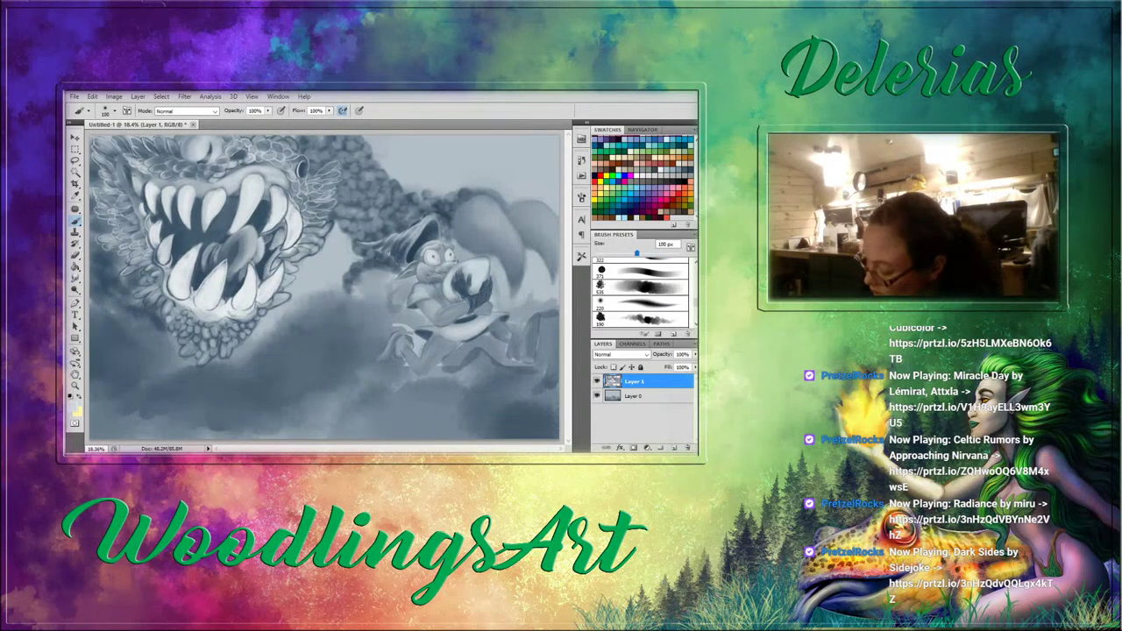
key("bracketleft")
key("bracketleft")
key("bracketleft")
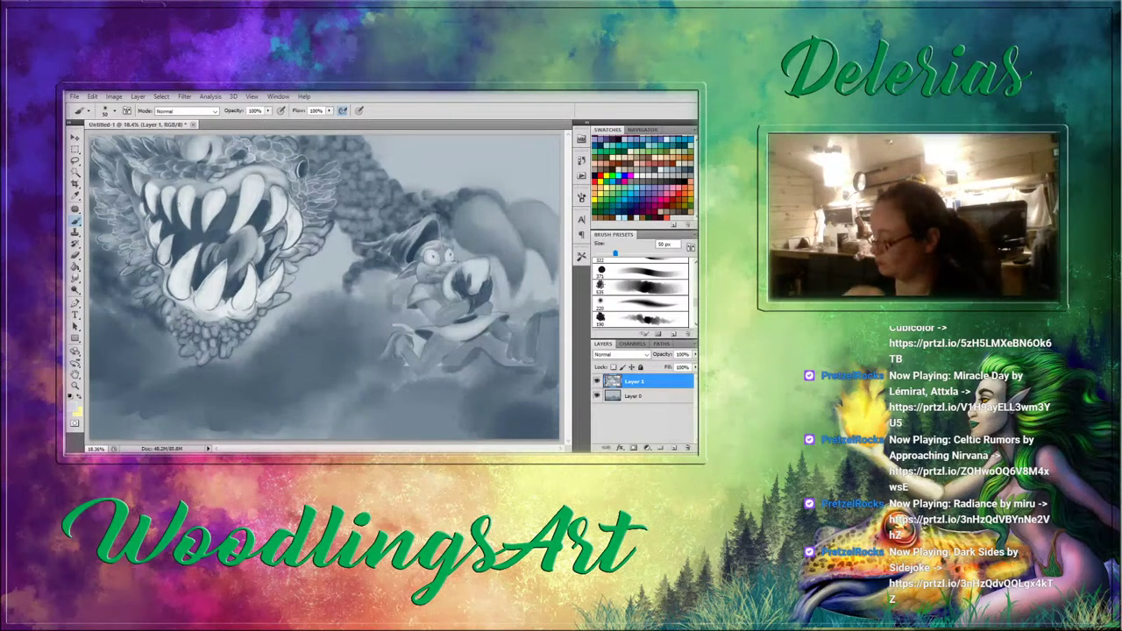
key("w")
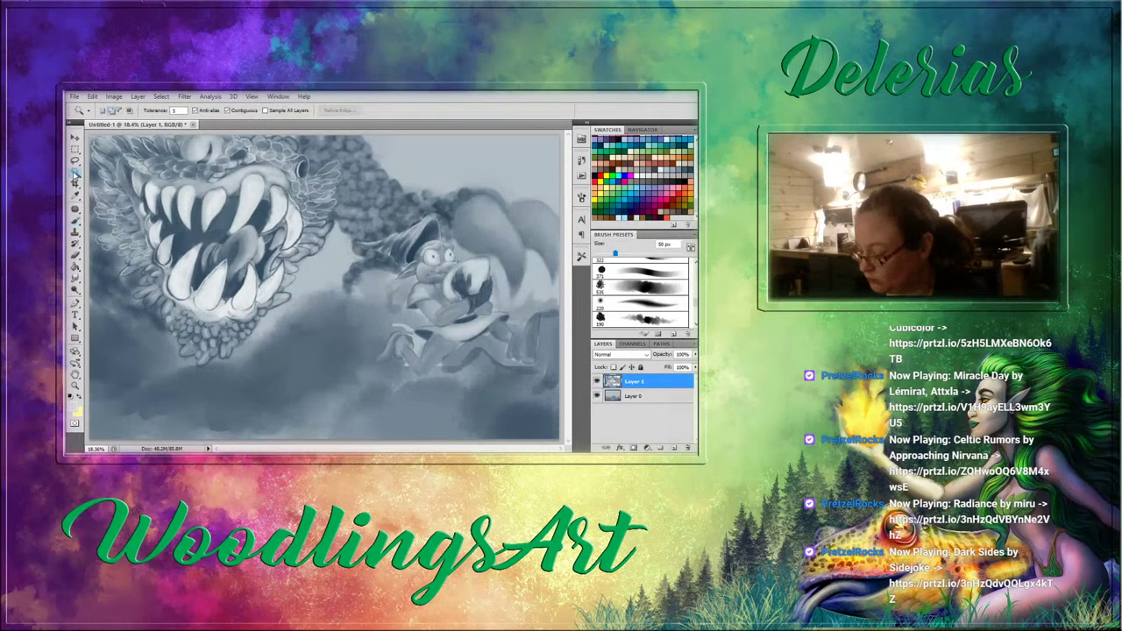
left_click(440, 168)
left_click(502, 176)
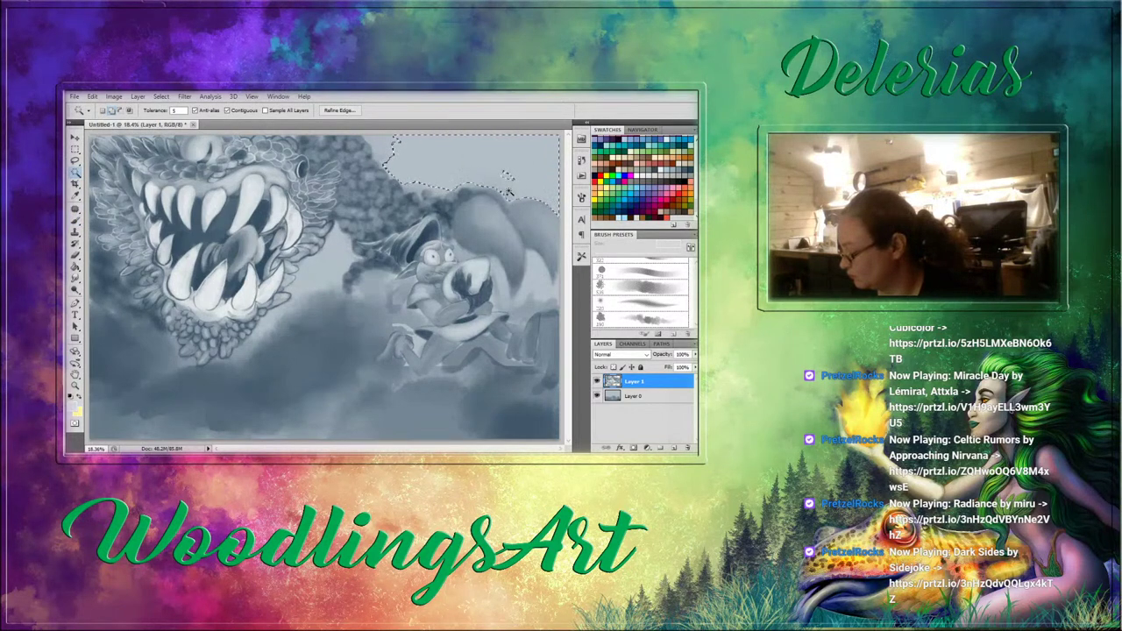
key("l")
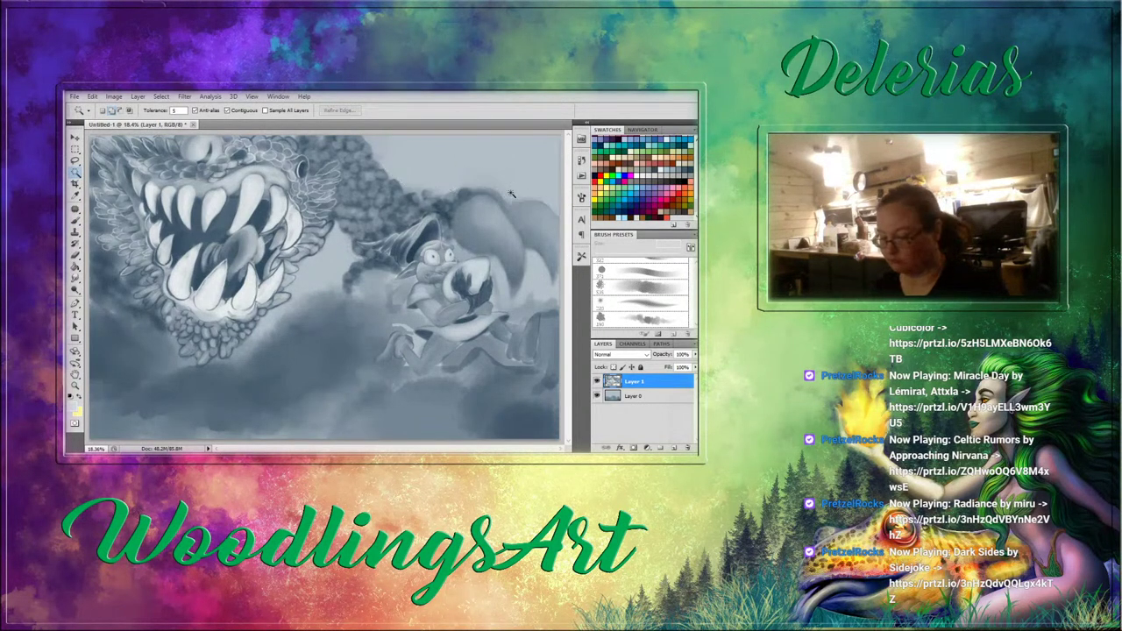
key("ctrl+d")
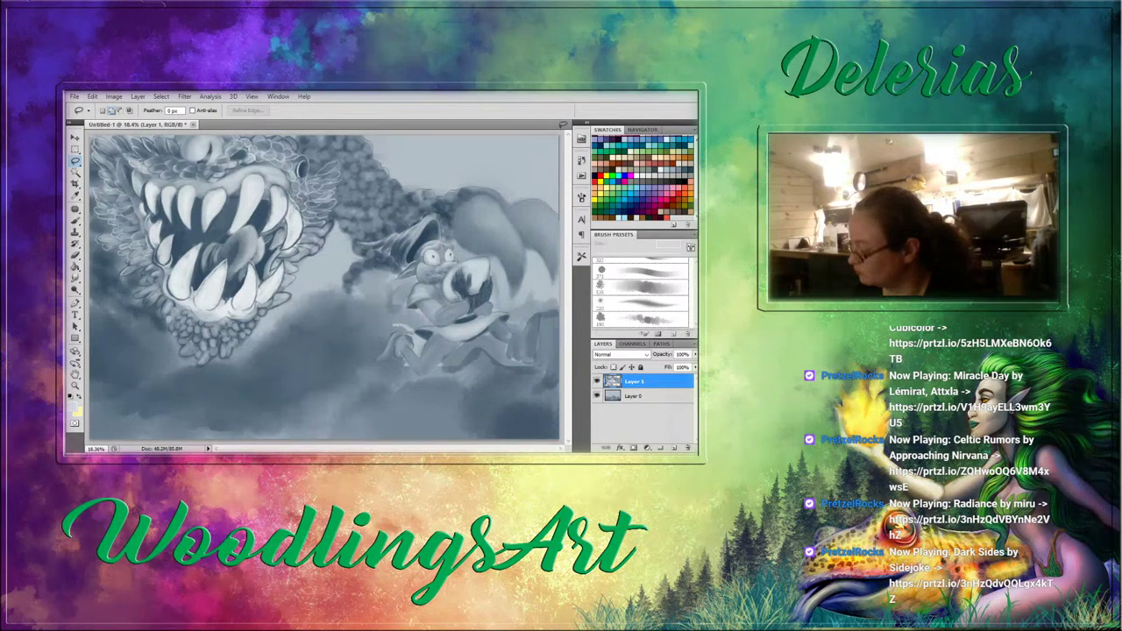
Lasso the open sky above the creatures, the gap beside the toothed monster, and the area between the curved shapes as one selection.
left_click_drag(388, 124, 365, 129)
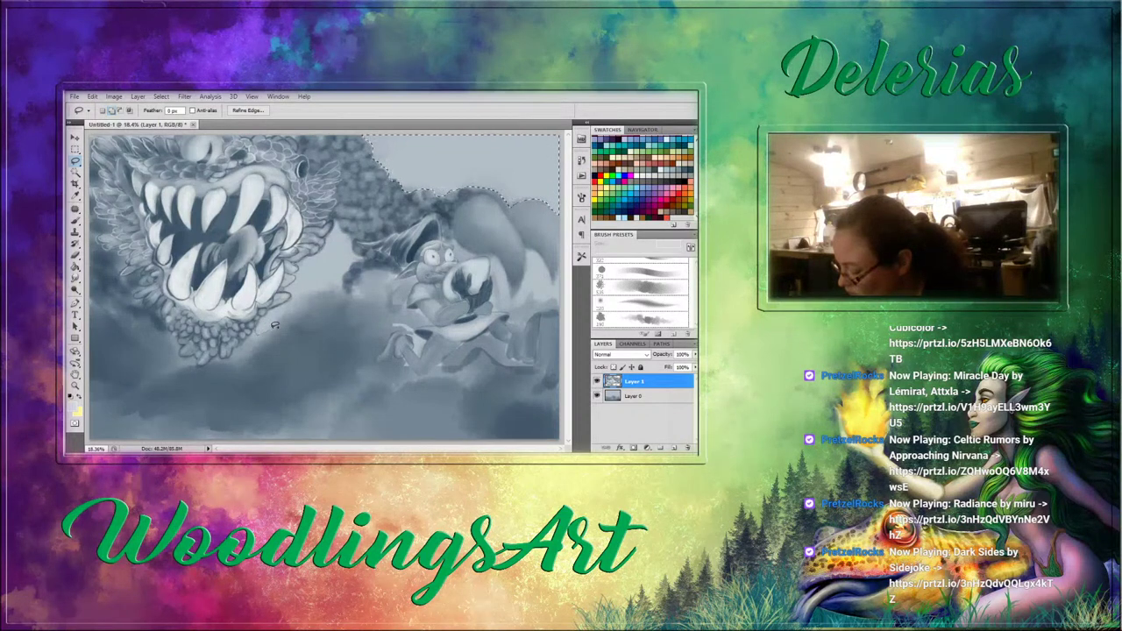
mouse_move(313, 287)
left_mouse_down()
mouse_move(337, 284)
mouse_move(356, 259)
mouse_move(351, 231)
mouse_move(332, 231)
mouse_move(262, 333)
left_mouse_up()
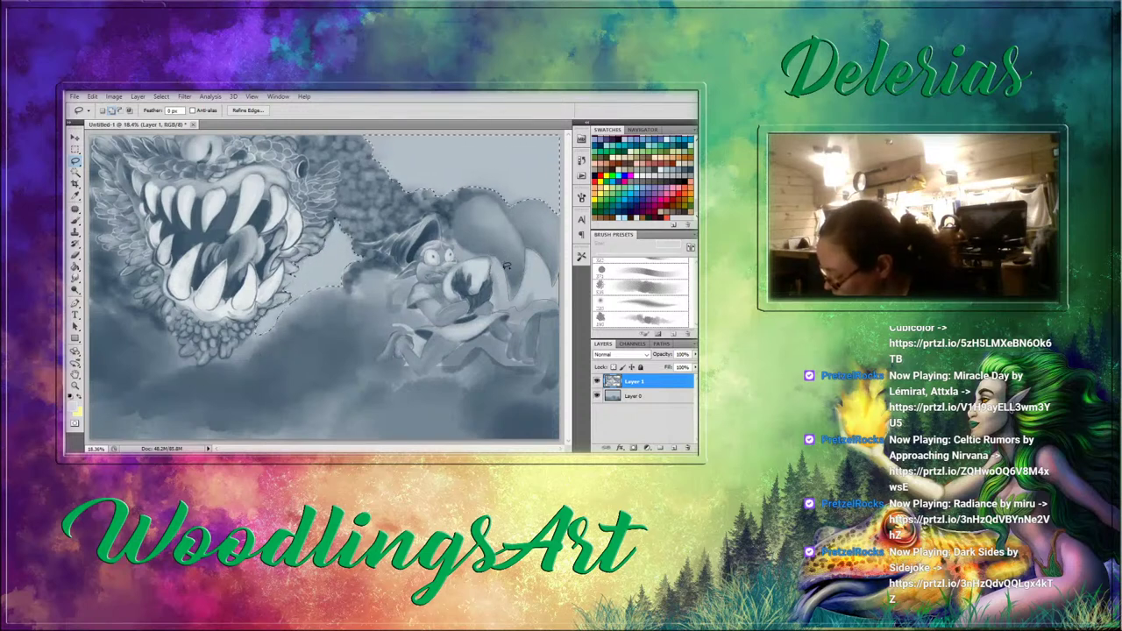
mouse_move(508, 268)
left_mouse_down()
mouse_move(527, 256)
mouse_move(561, 302)
left_mouse_up()
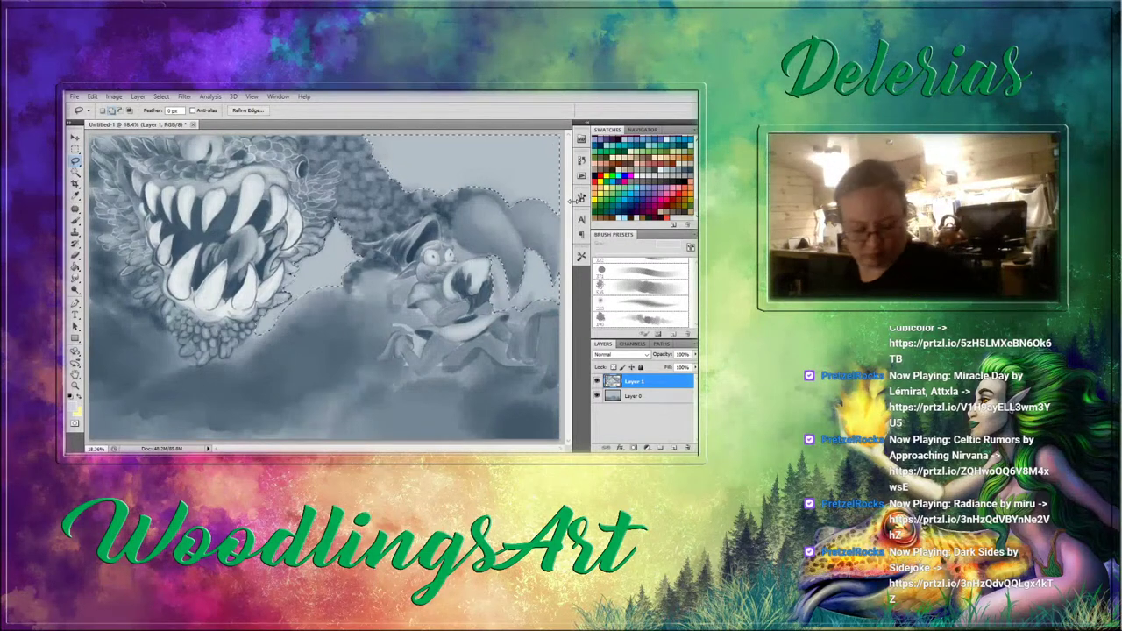
key("ctrl+u")
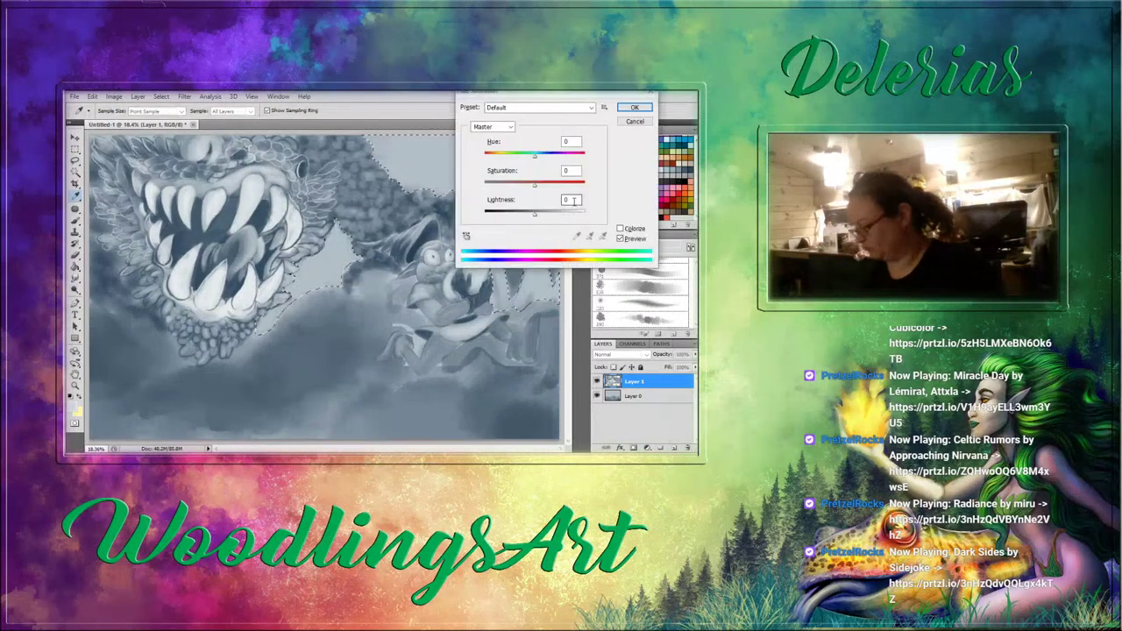
left_click(620, 228)
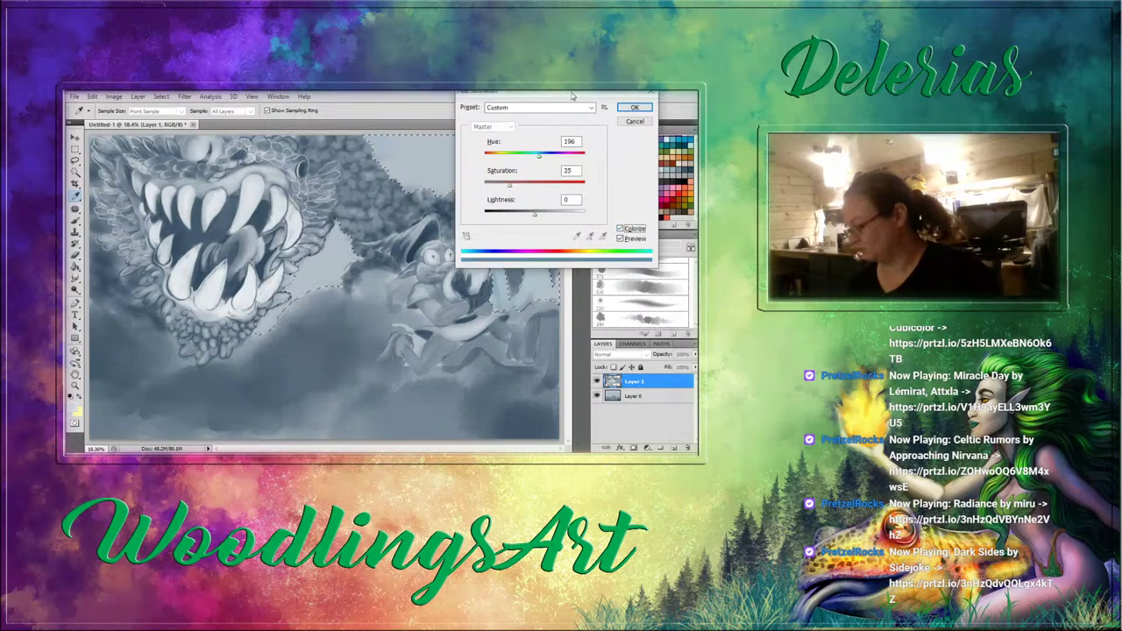
left_click_drag(573, 95, 208, 159)
left_click_drag(147, 249, 220, 252)
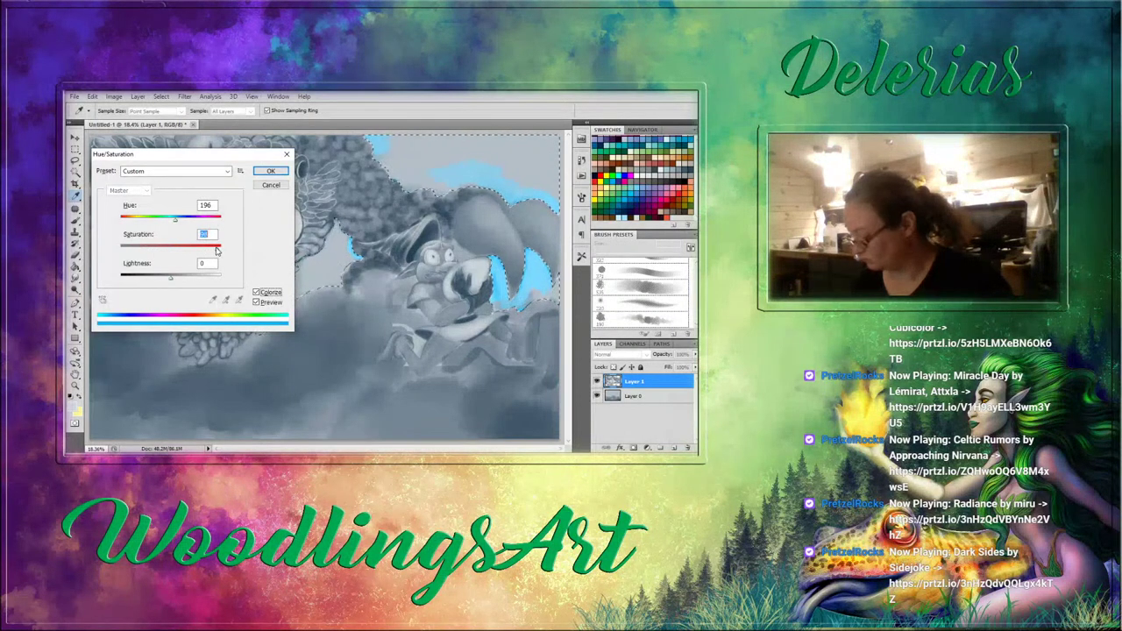
left_click(271, 185)
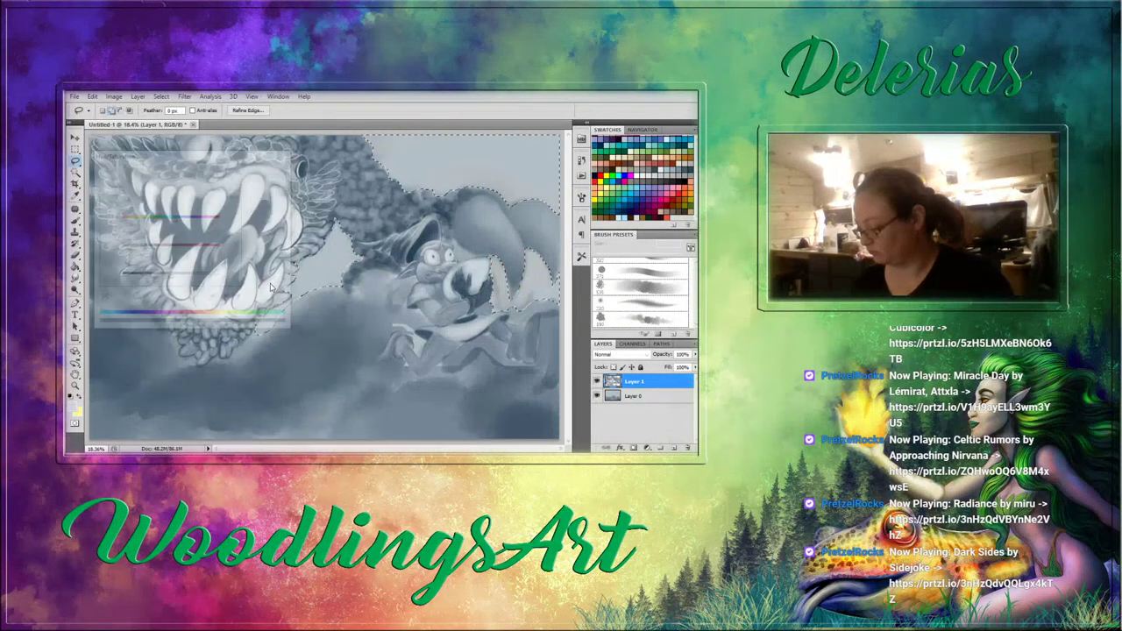
Merge Layer 1 and Layer 0 into a single layer.
left_click(633, 396, "shift")
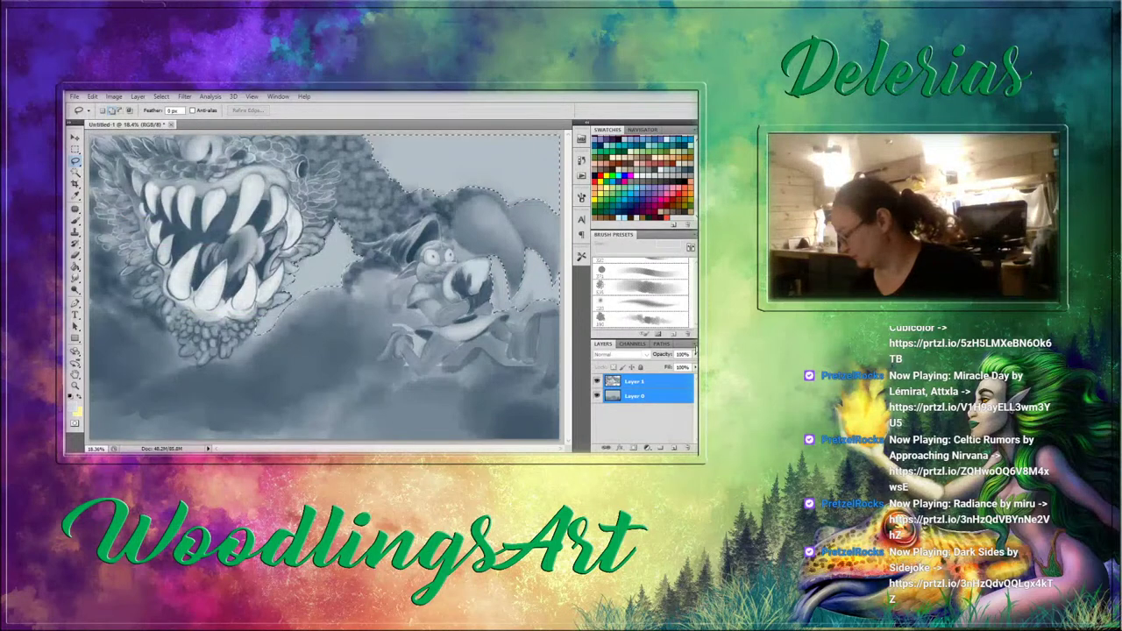
left_click(693, 344)
left_click(623, 270)
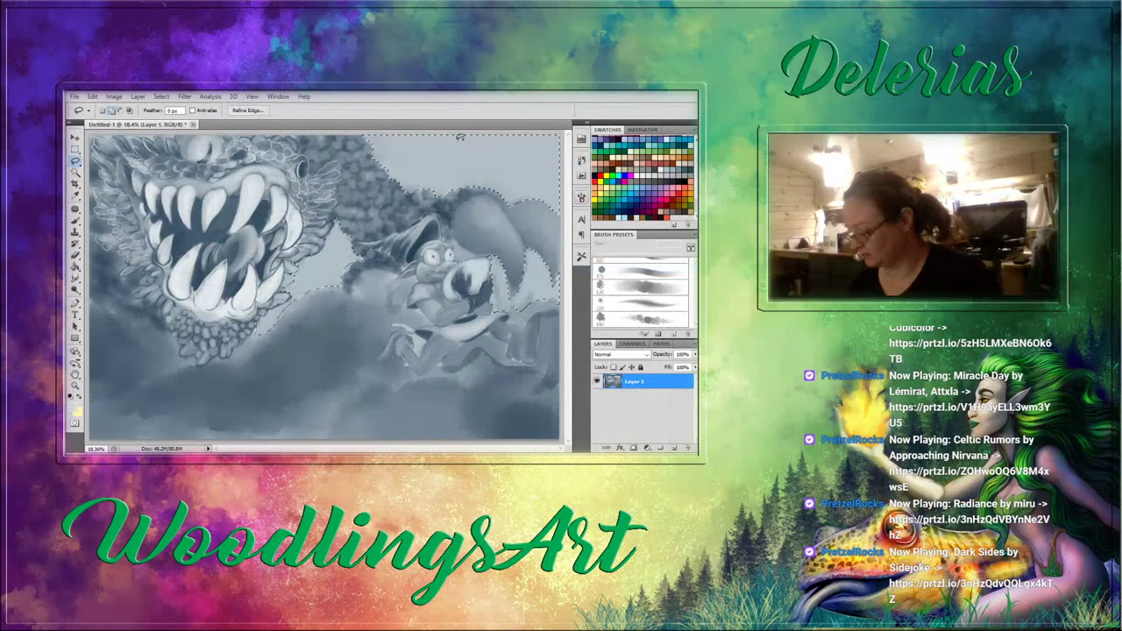
Colorize the selected sky with Hue/Saturation at hue 196 and saturation 100.
key("ctrl+u")
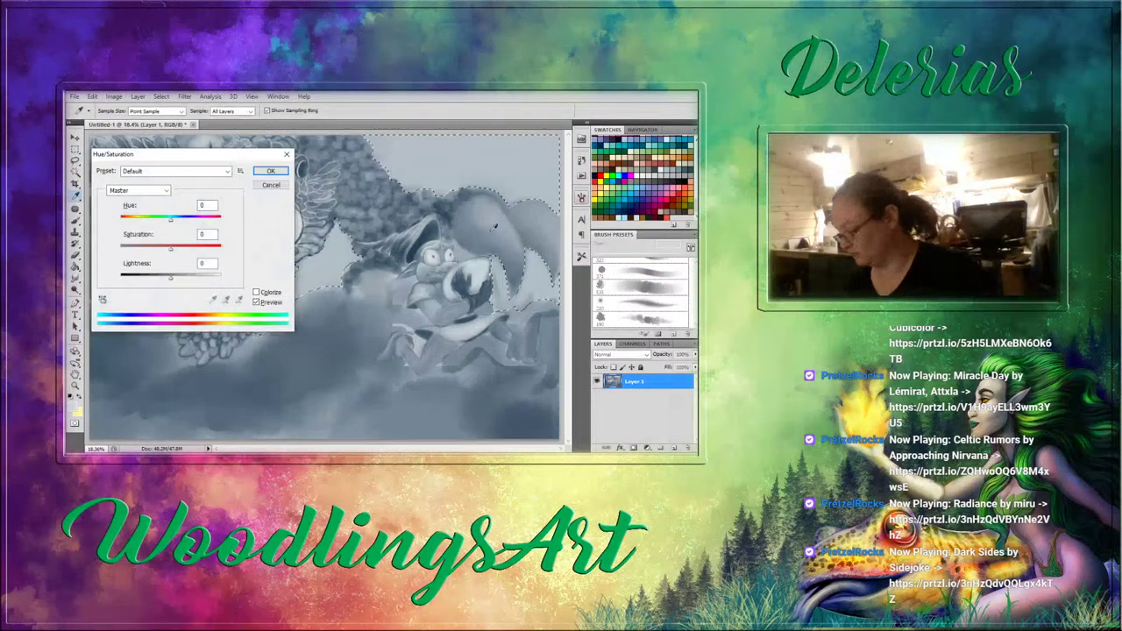
left_click(256, 293)
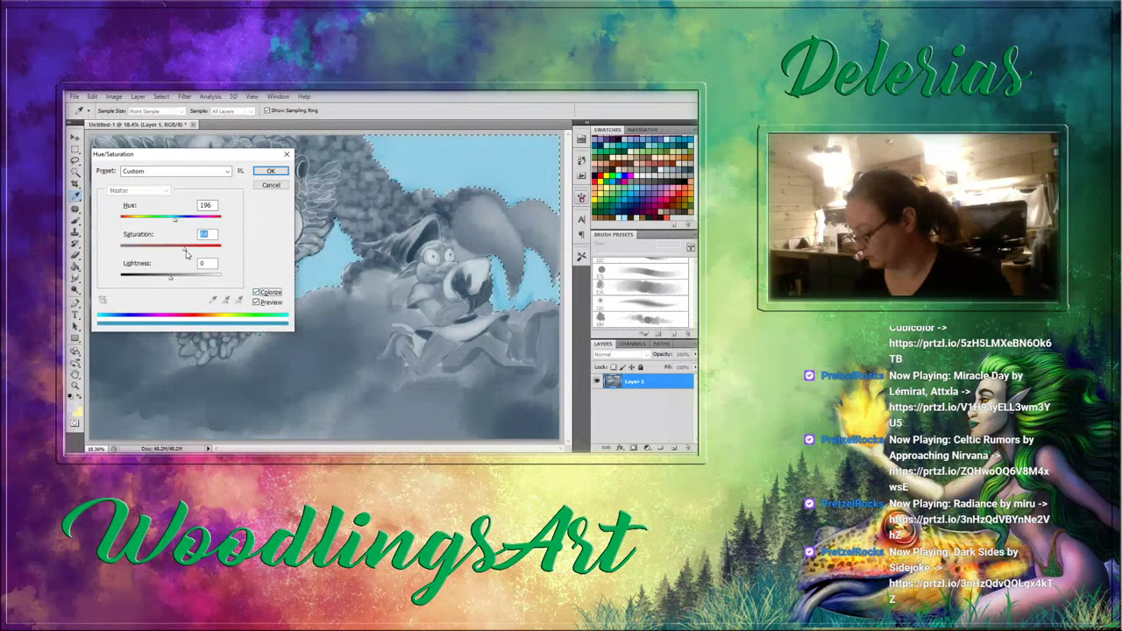
left_click_drag(186, 254, 226, 263)
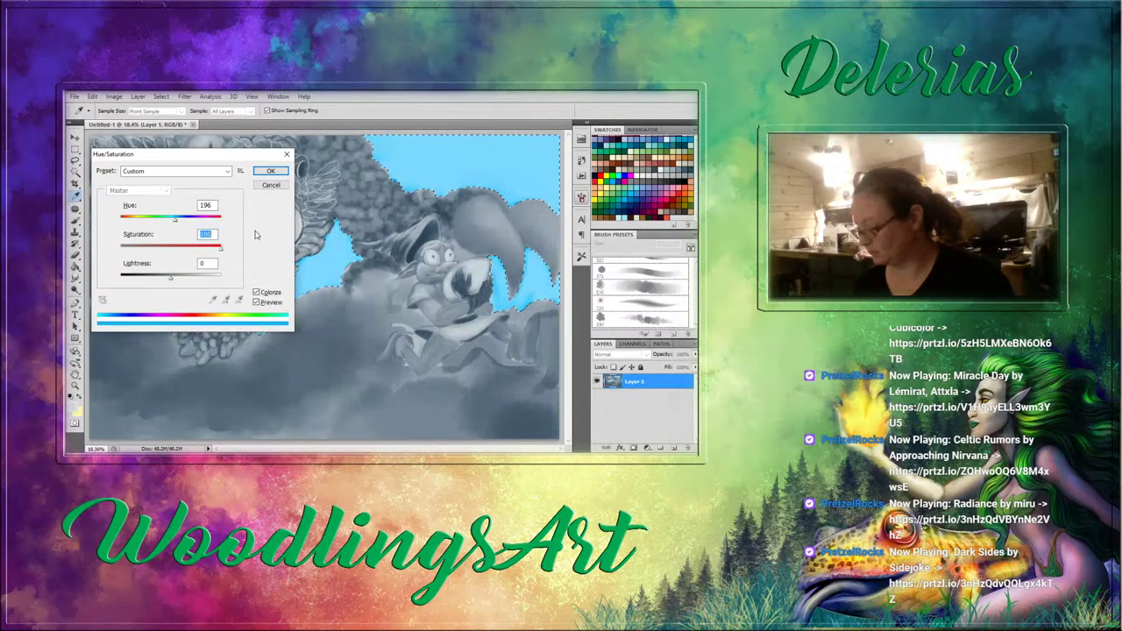
left_click(271, 171)
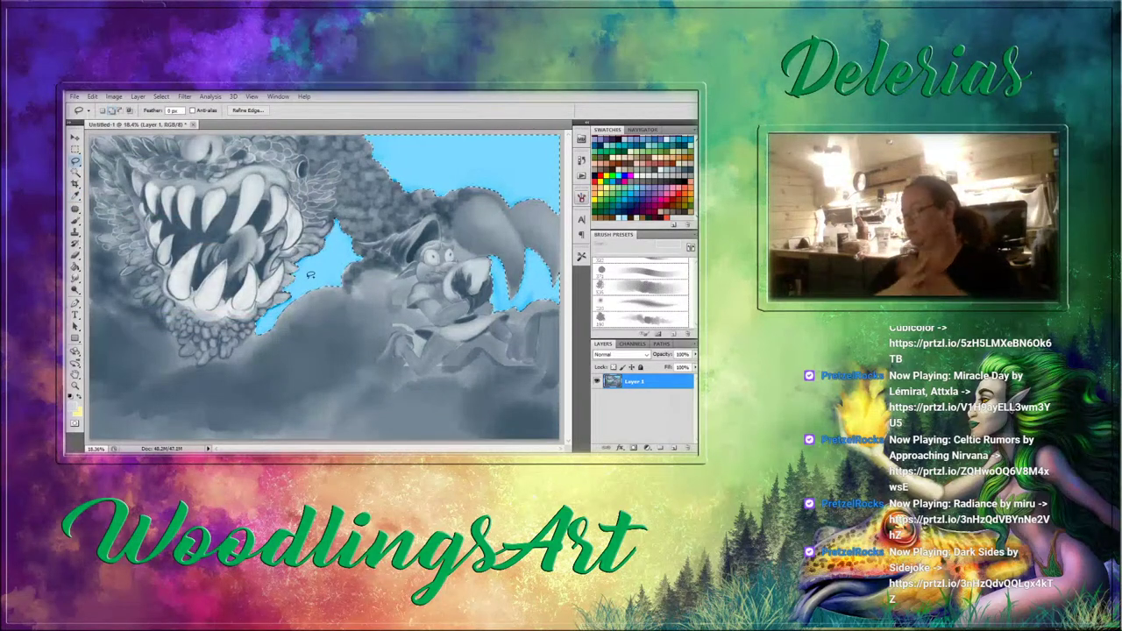
Apply a dark blue foreground-to-transparent gradient downwards from the top of the selected sky and fade it to a low opacity.
left_click(75, 221)
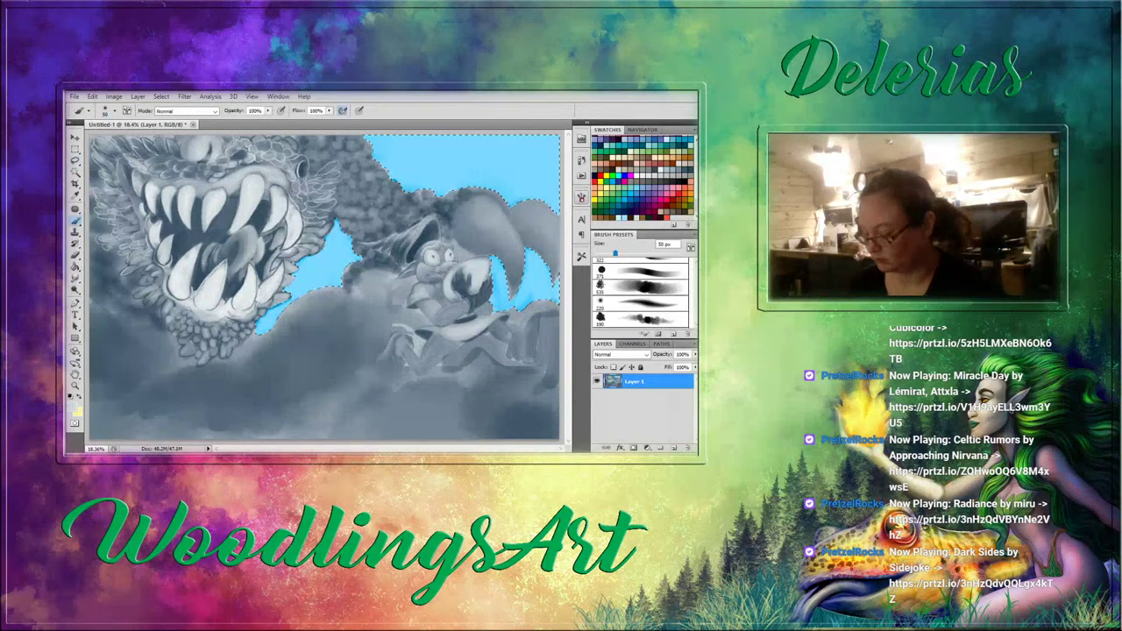
left_click(76, 268)
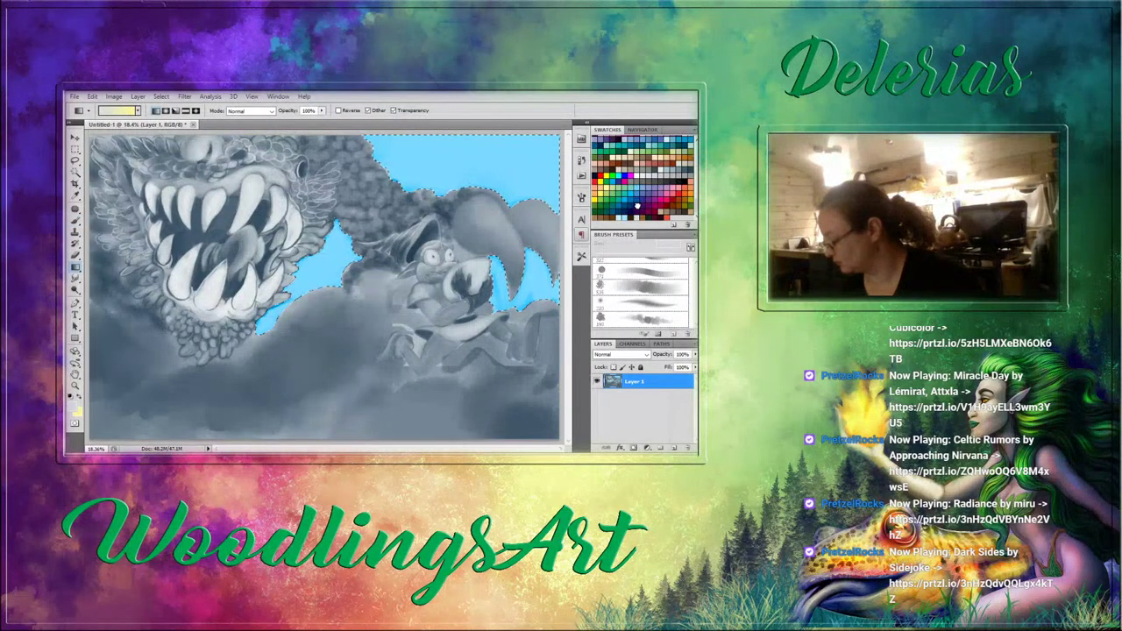
left_click(637, 206)
left_click_drag(414, 133, 414, 189)
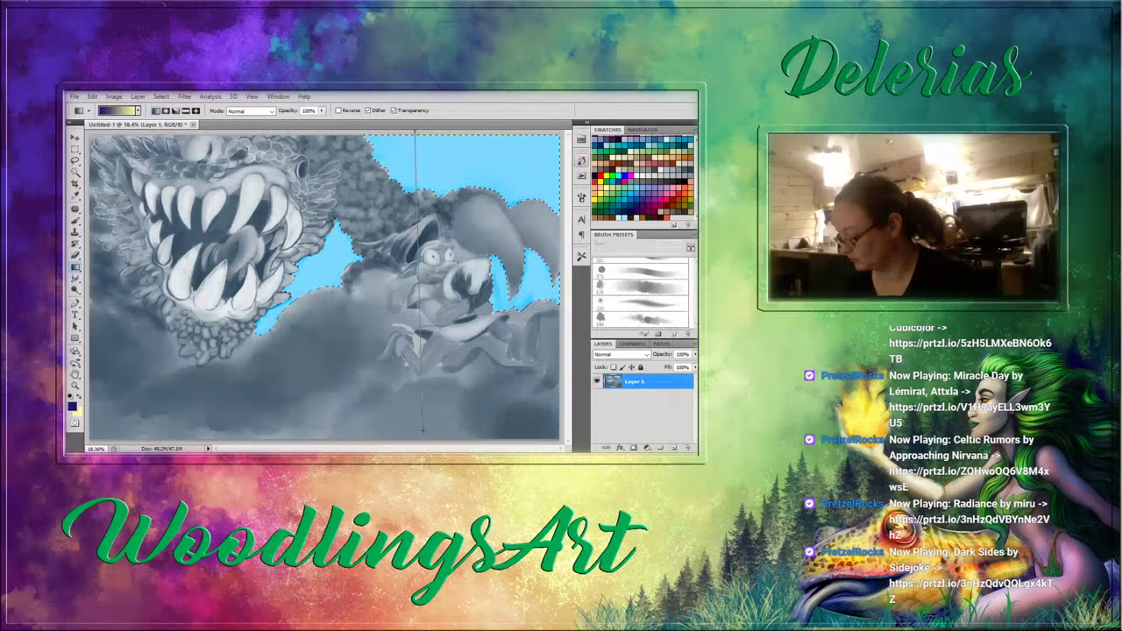
left_click_drag(422, 430, 423, 432)
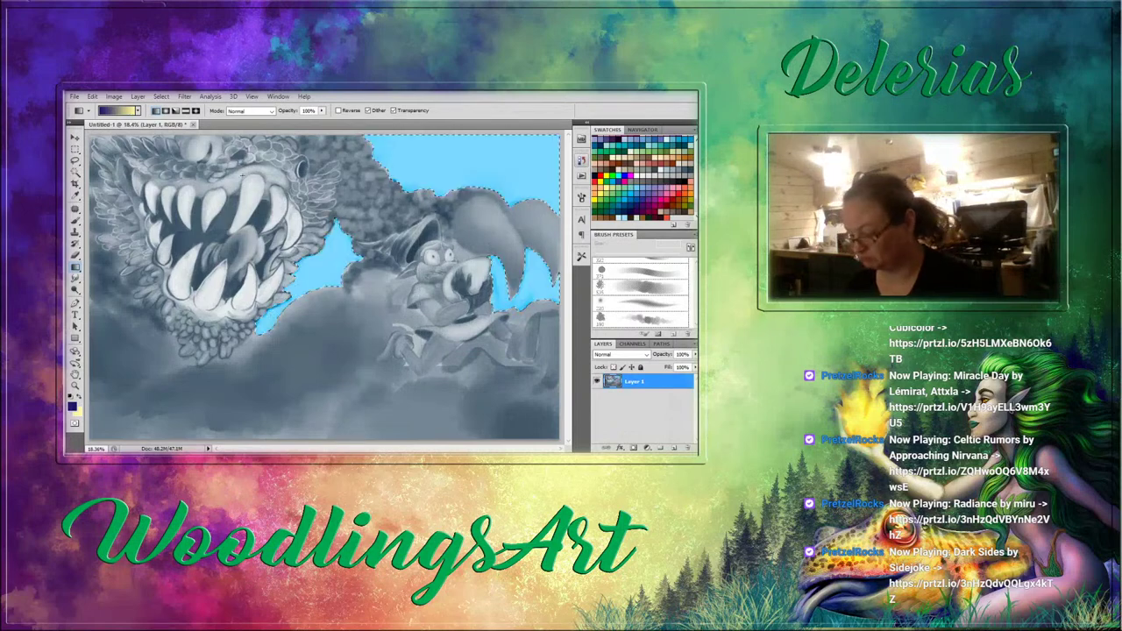
left_click(138, 110)
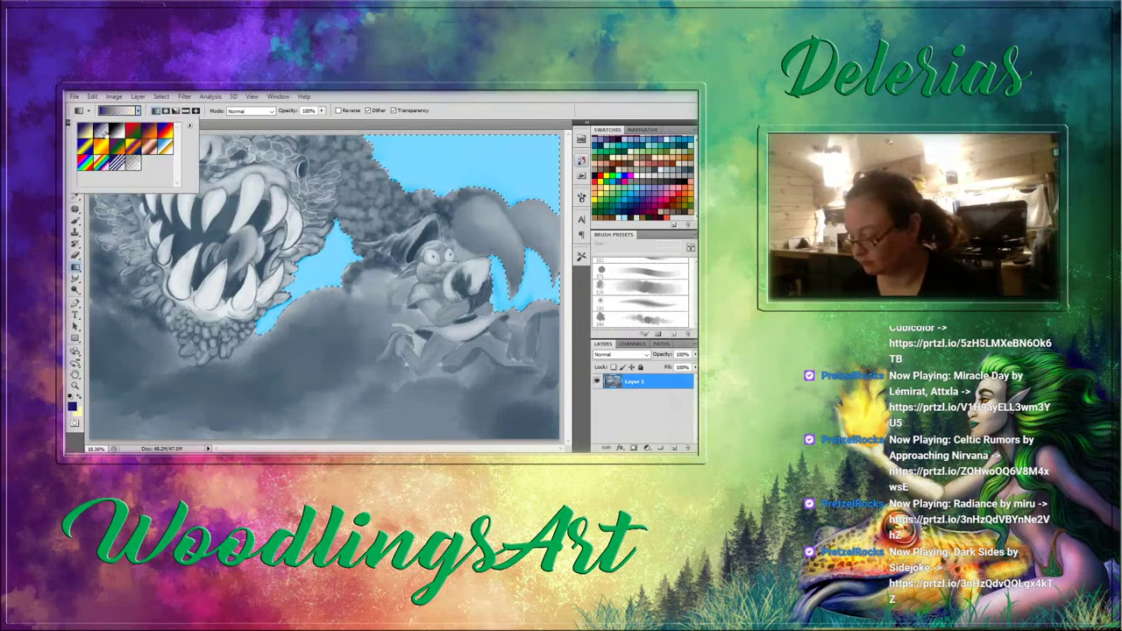
left_click(452, 129)
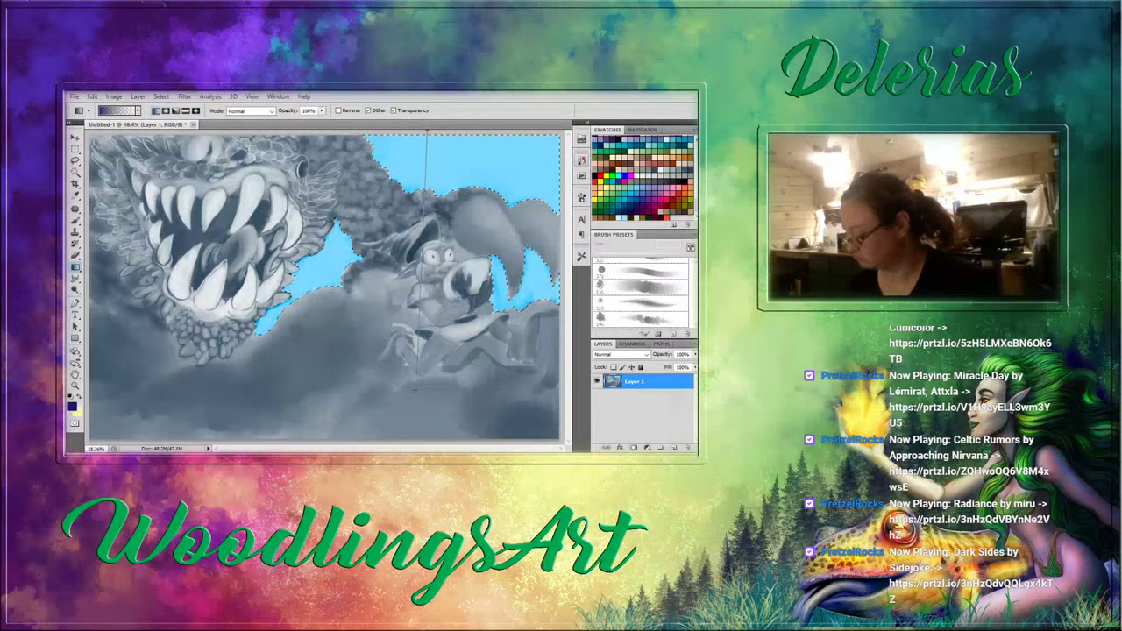
left_click_drag(416, 388, 415, 388)
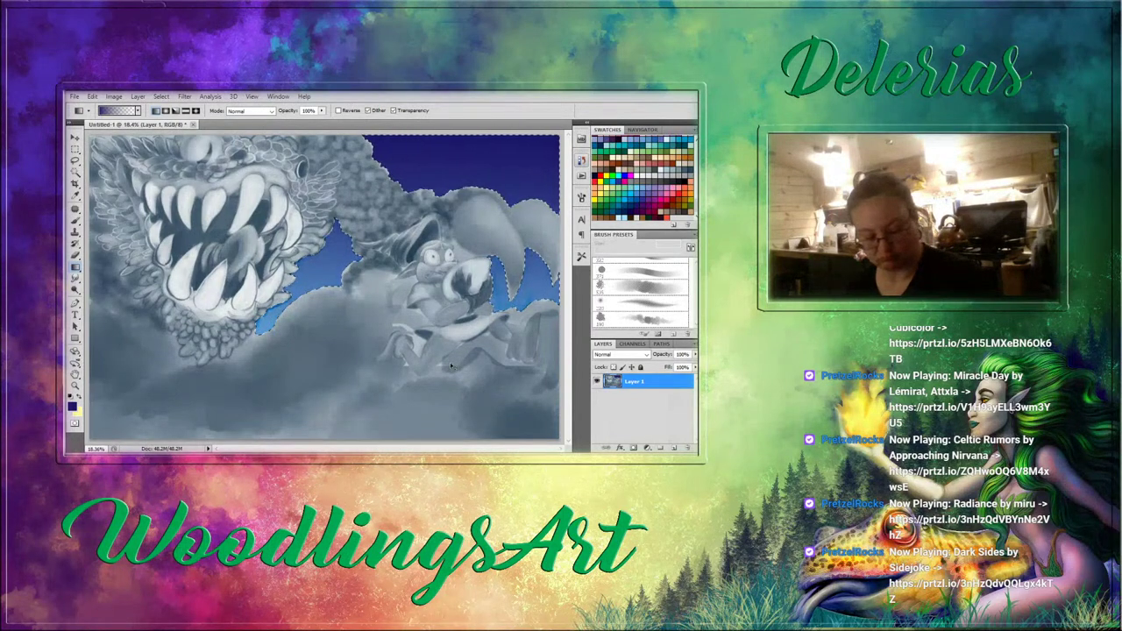
key("ctrl+shift+f")
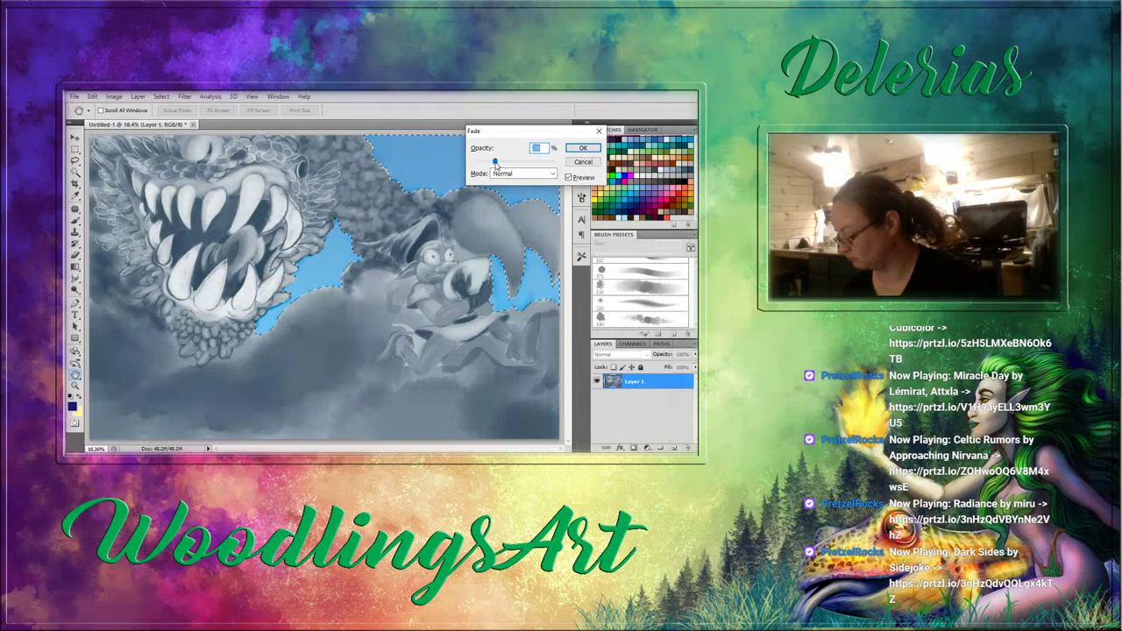
left_click(583, 148)
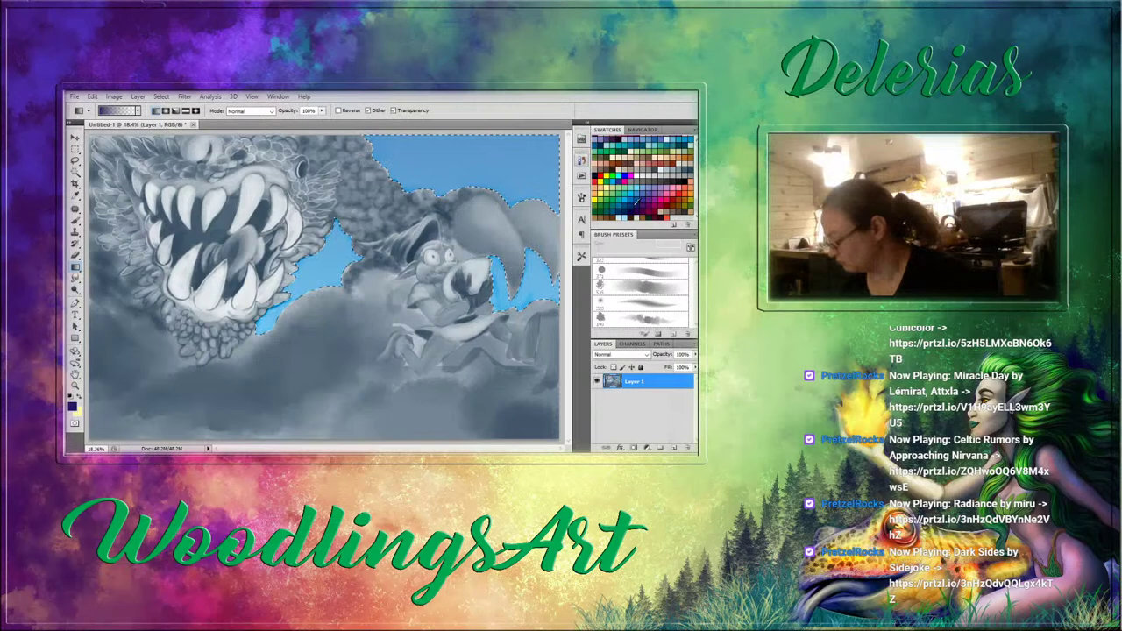
Add a light blue gradient rising from below in the selected sky and fade its opacity.
left_click(638, 201)
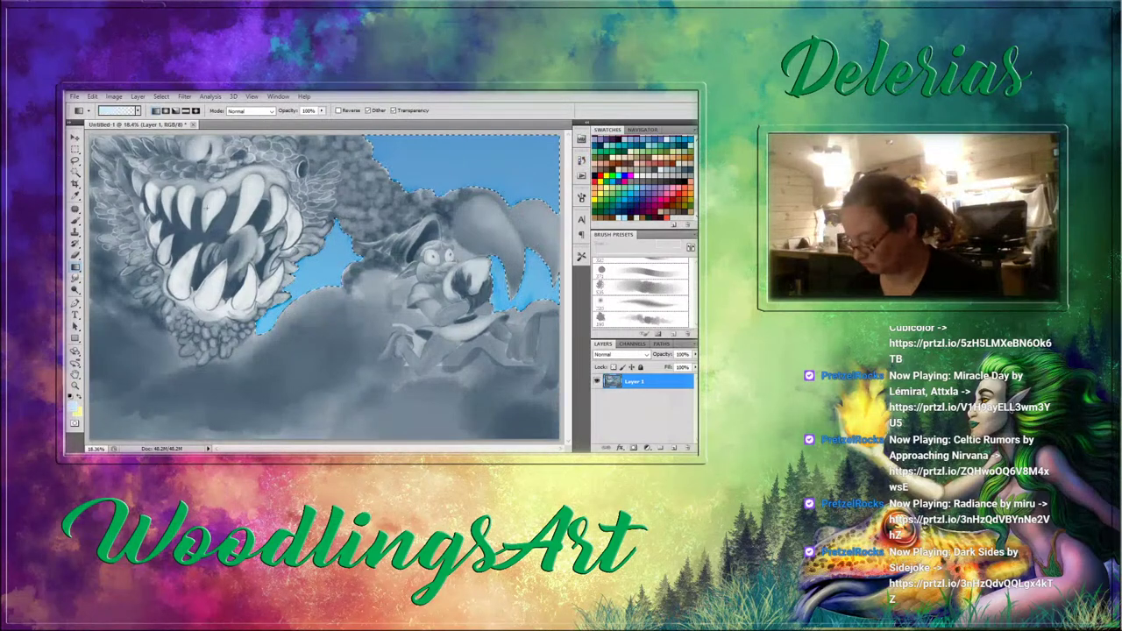
left_click_drag(404, 372, 405, 232)
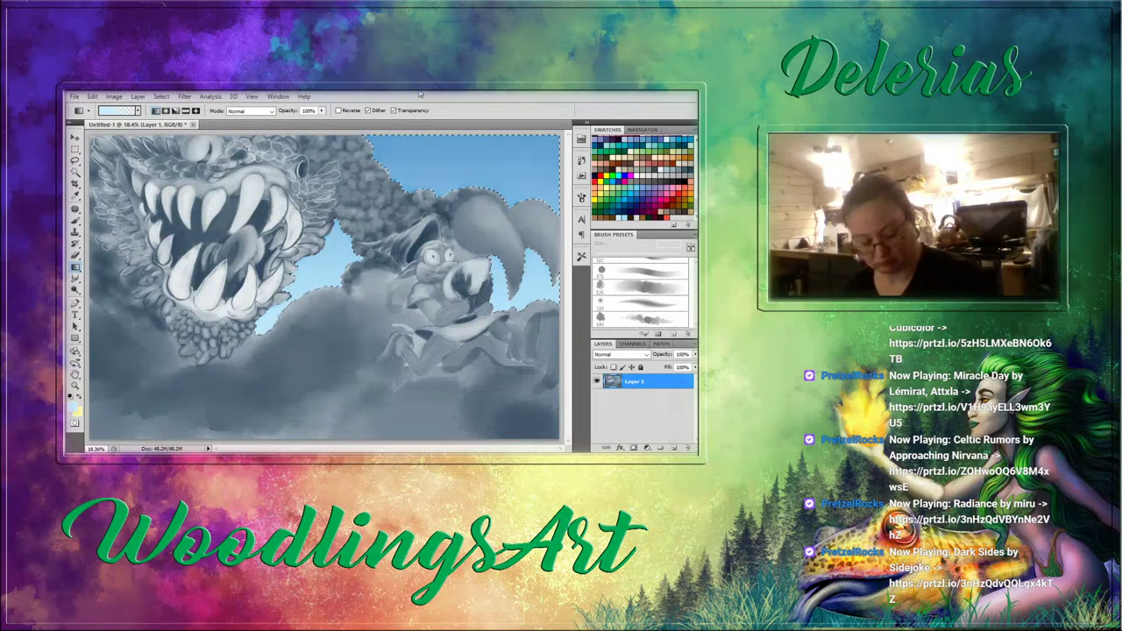
key("ctrl+shift+f")
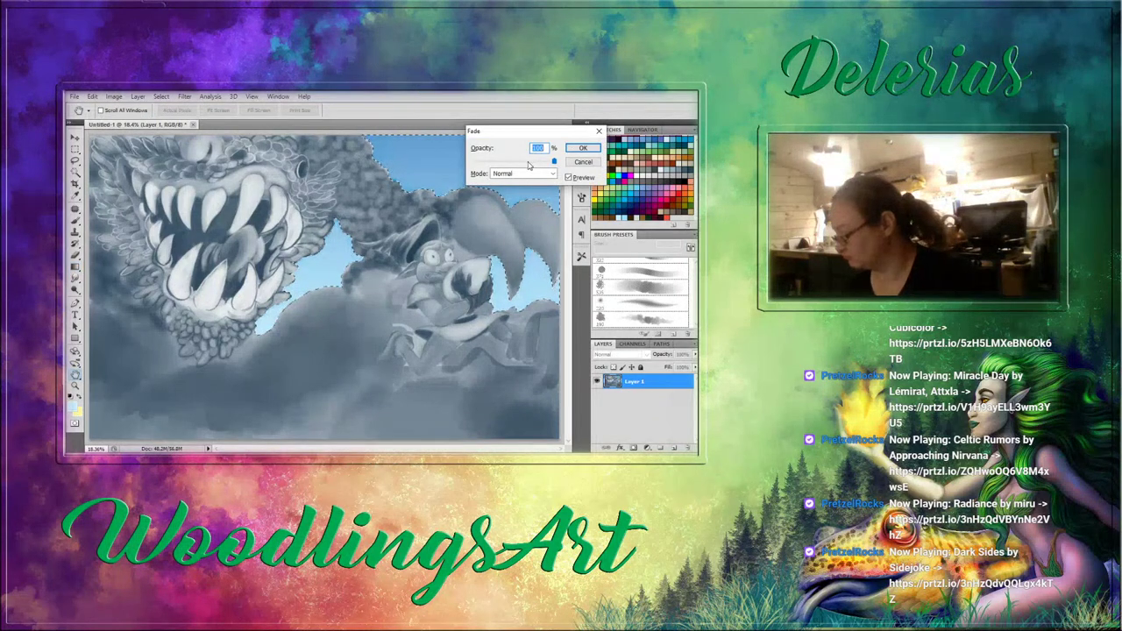
left_click(583, 148)
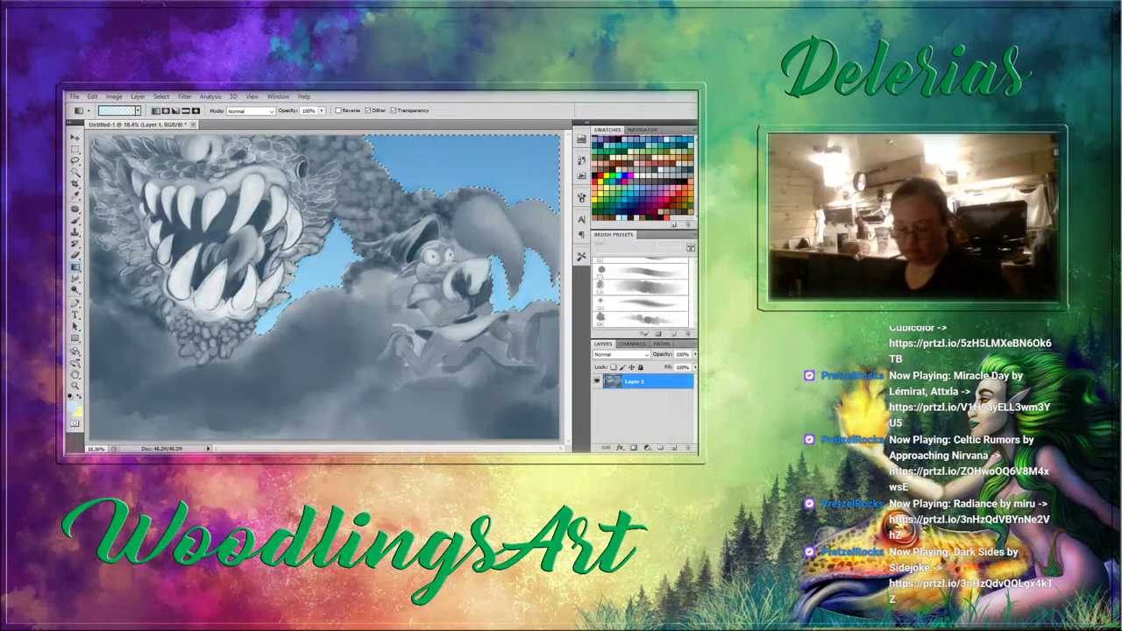
Paint pale clouds across the selected sky with the 435 px textured brush preset, and deselect the sky.
key("b")
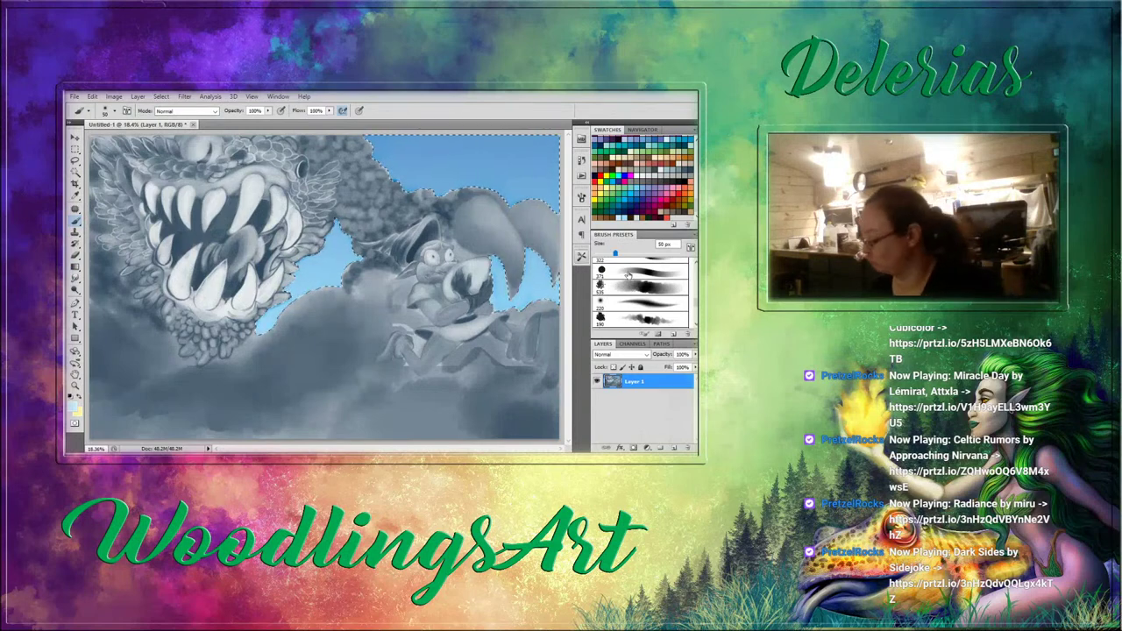
scroll(641, 294, "down", 3)
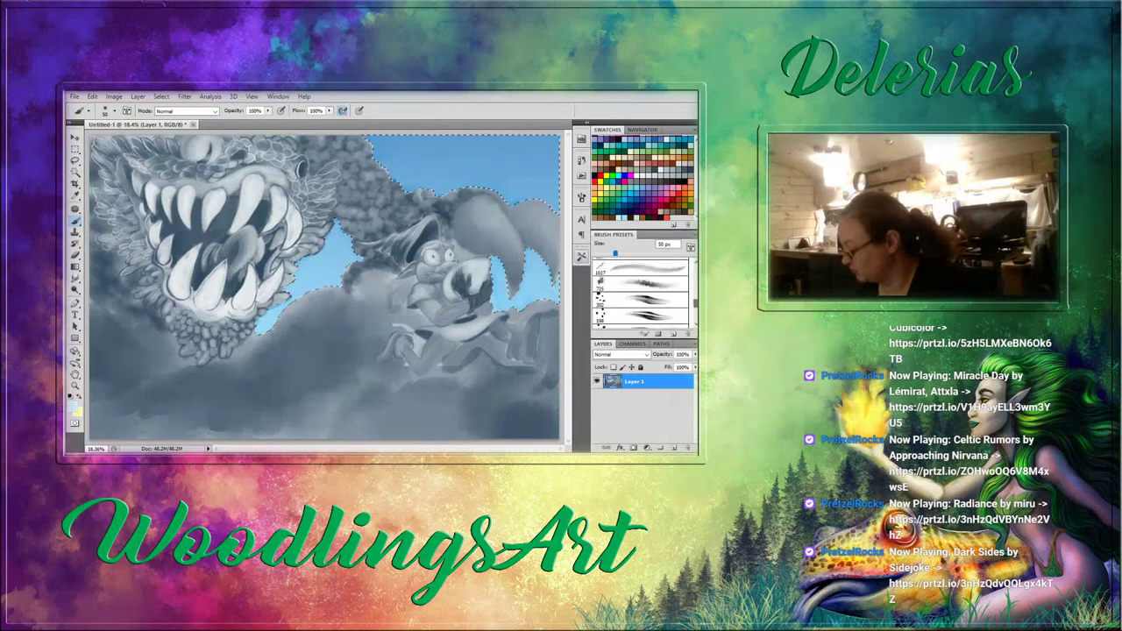
scroll(641, 293, "up", 8)
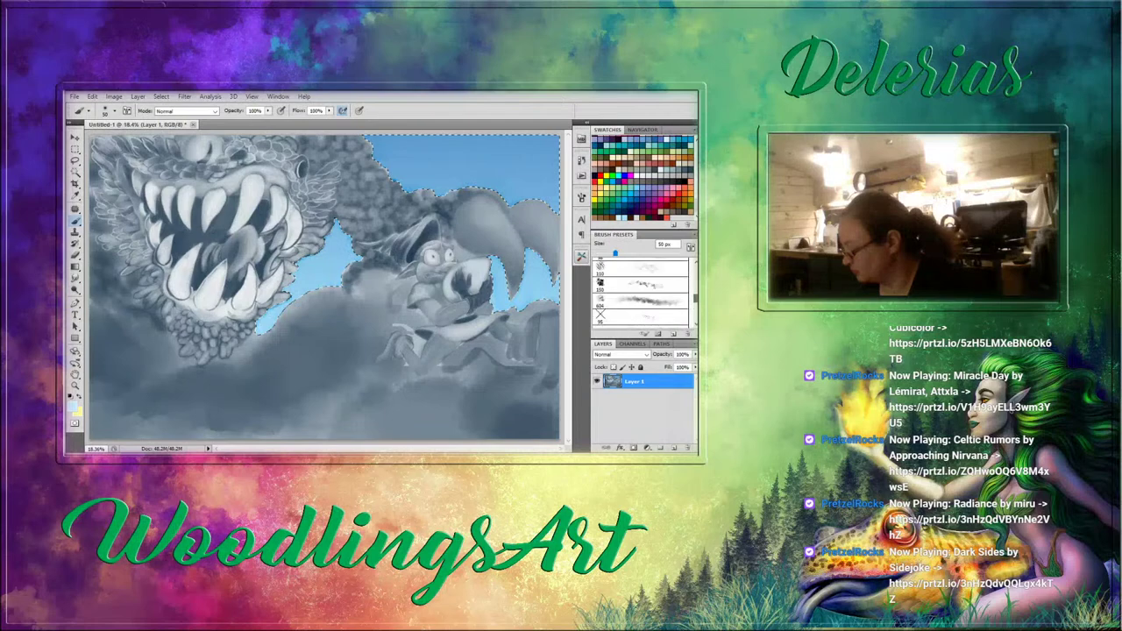
scroll(641, 294, "down", 8)
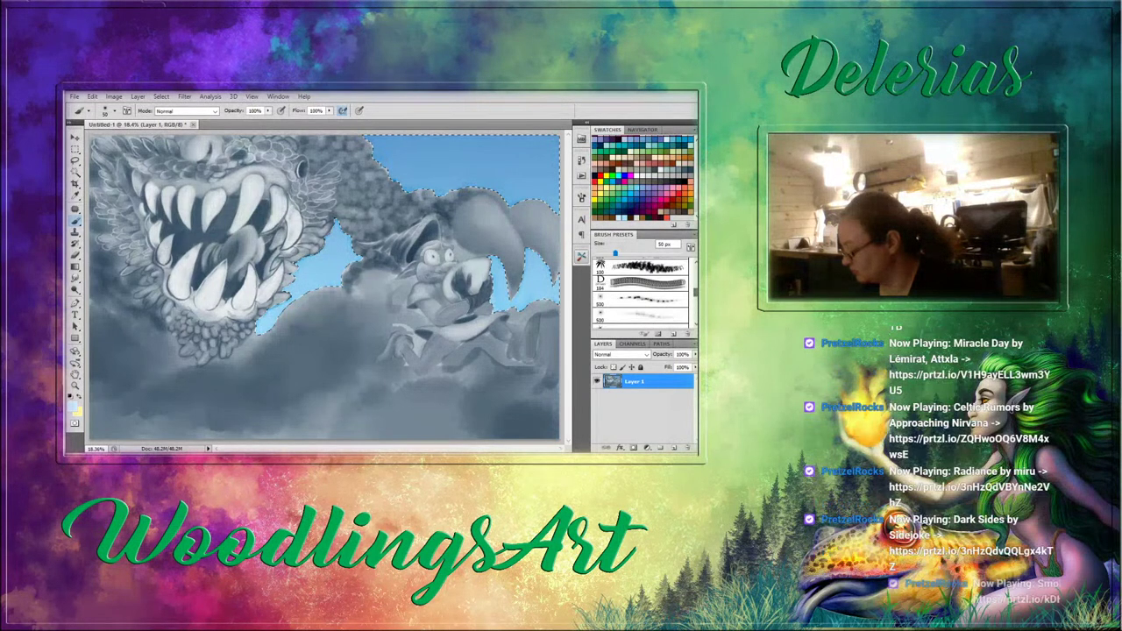
scroll(641, 294, "down", 3)
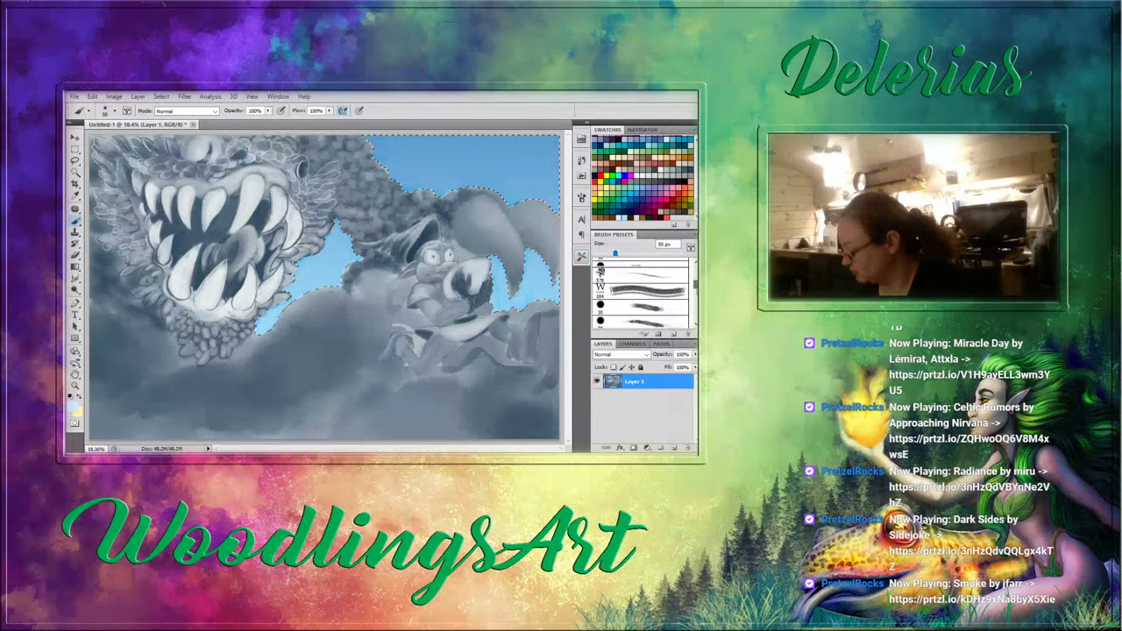
scroll(641, 294, "down", 3)
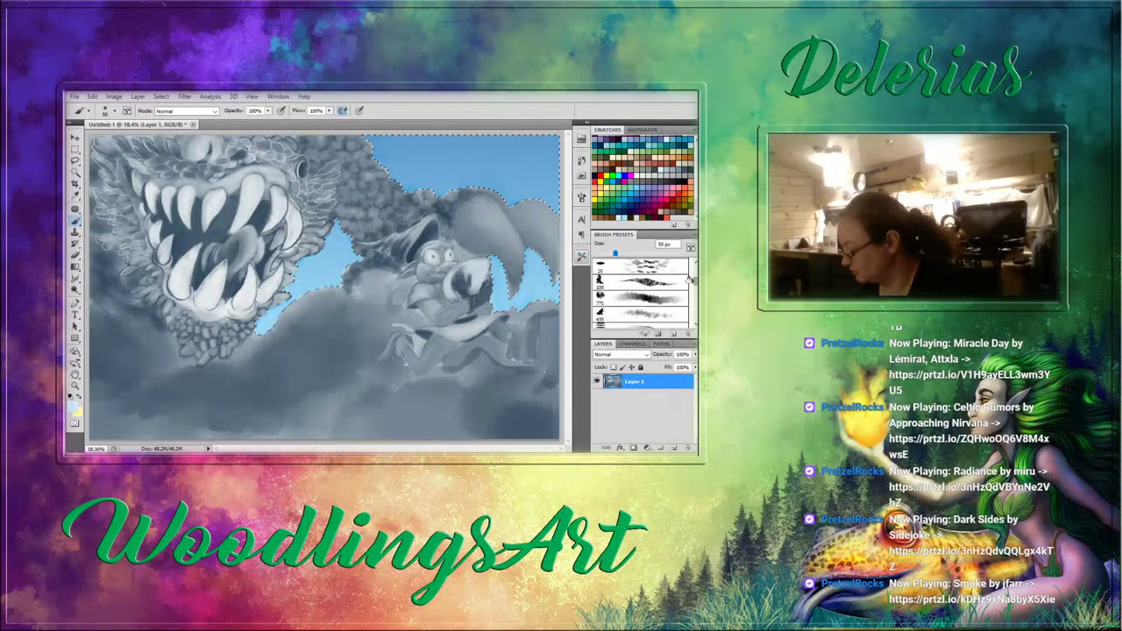
left_click(602, 318)
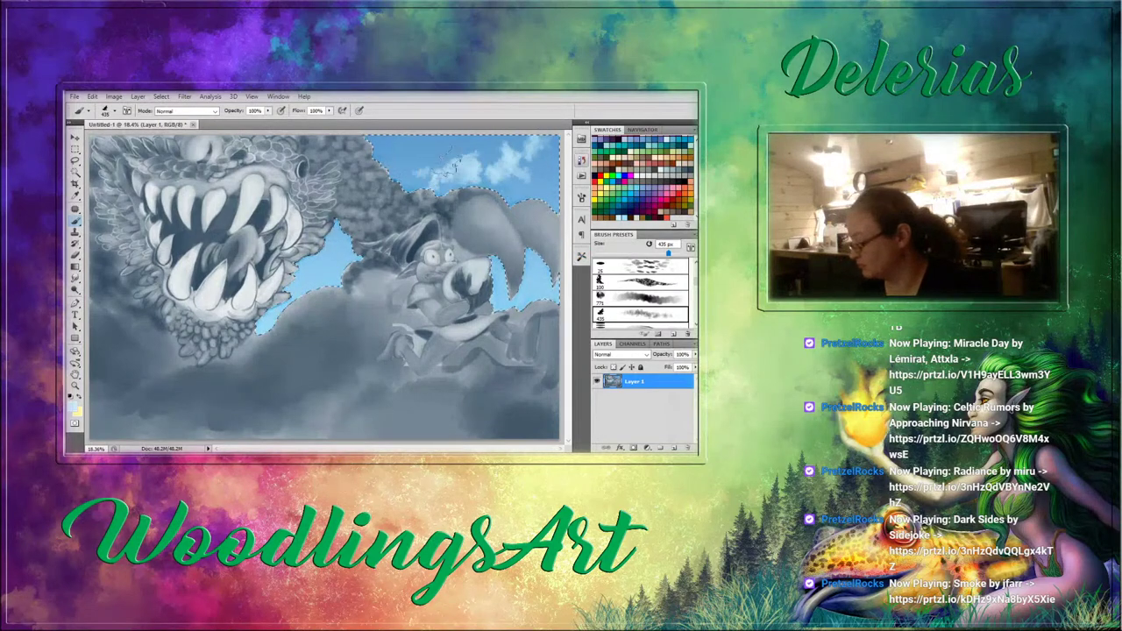
left_click_drag(451, 165, 396, 149)
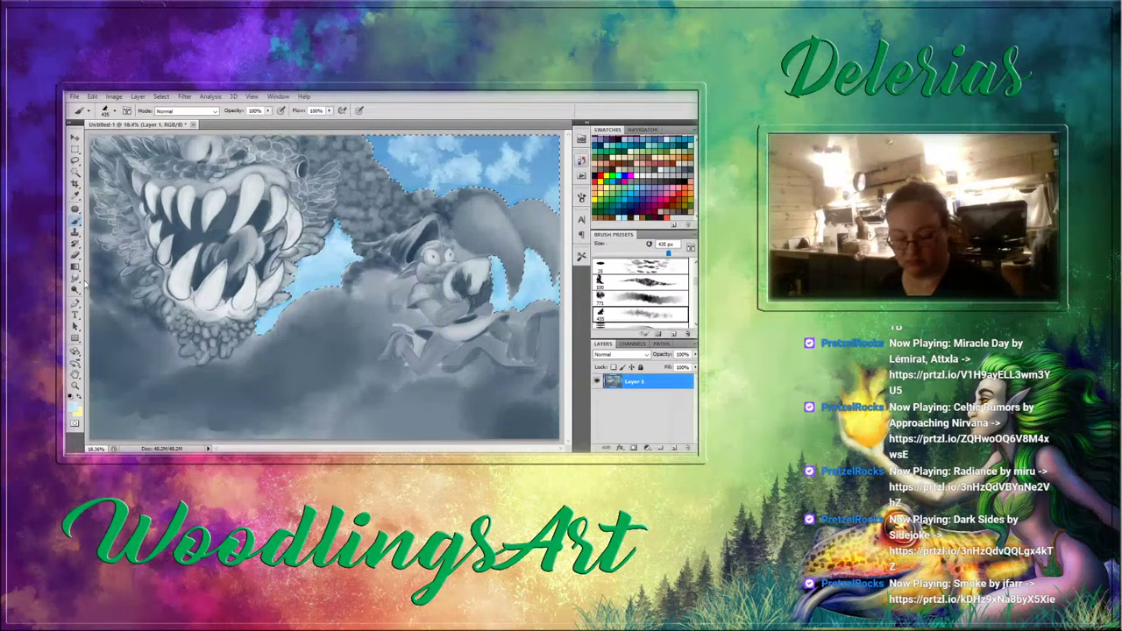
key("ctrl+d")
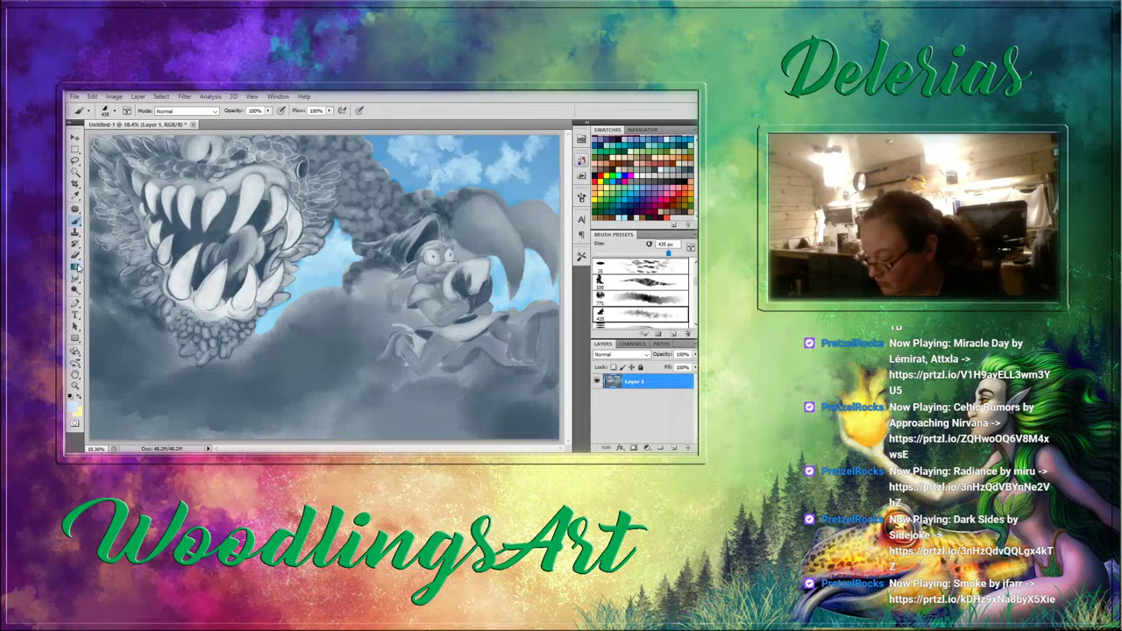
Switch to the Smudge tool with the 200 px textured brush preset and raise its strength to about 75%.
left_click(76, 278)
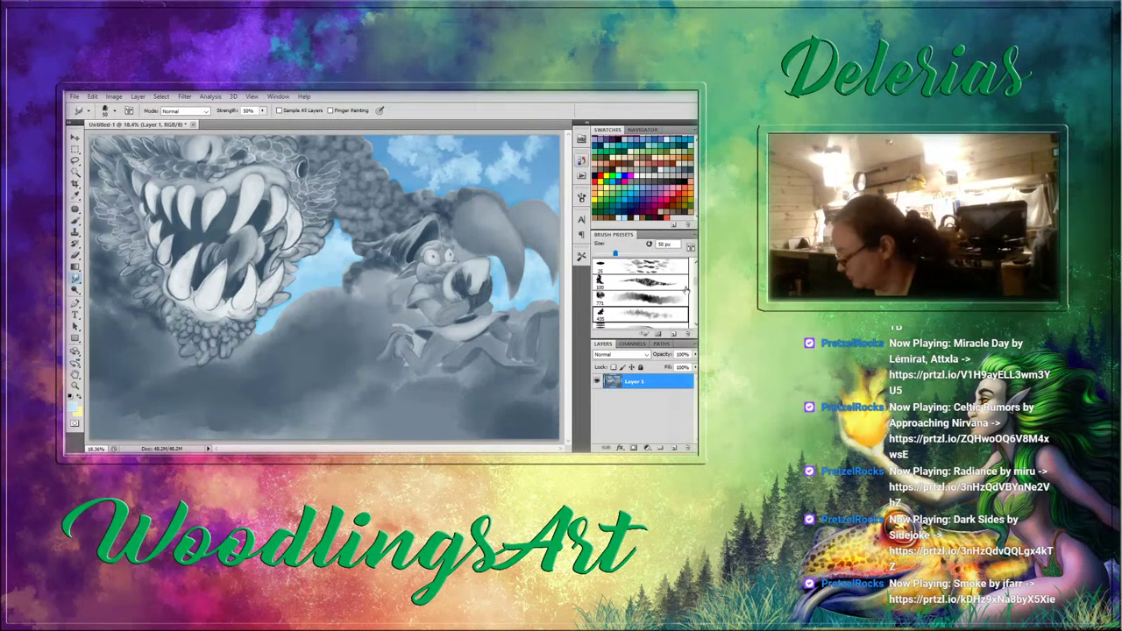
scroll(599, 279, "down", 3)
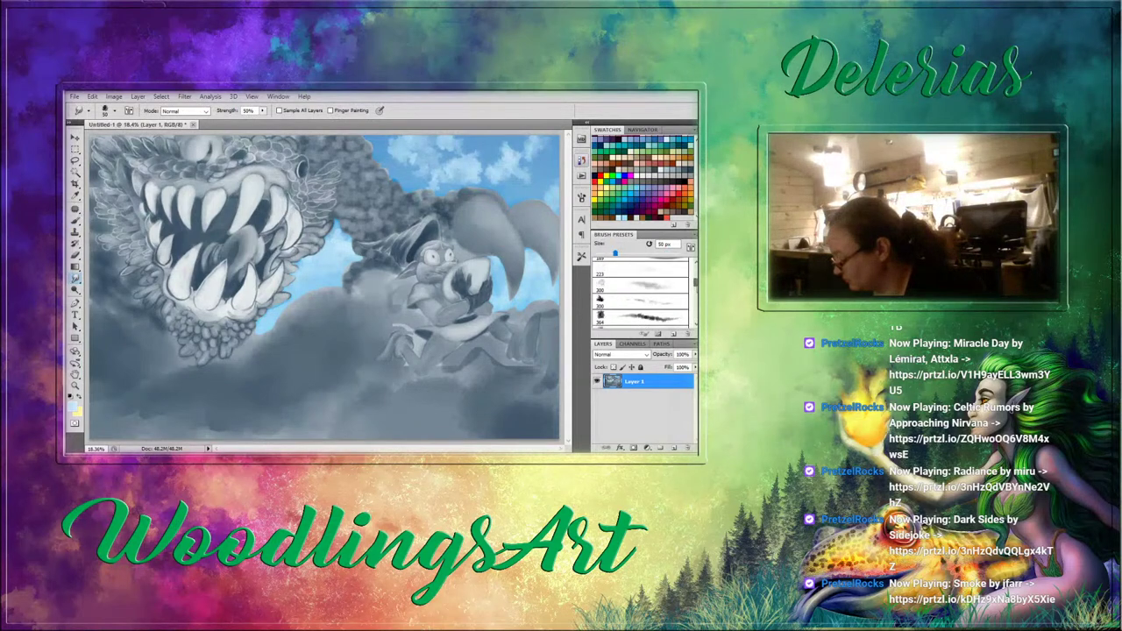
scroll(640, 293, "down", 8)
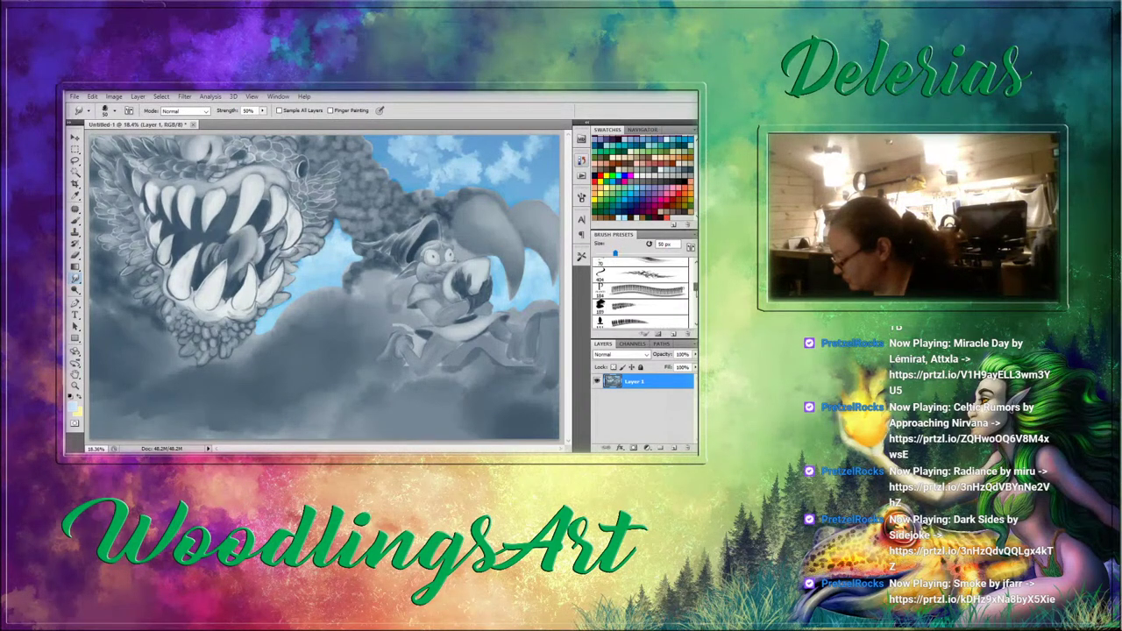
scroll(641, 293, "down", 6)
scroll(602, 298, "down", 3)
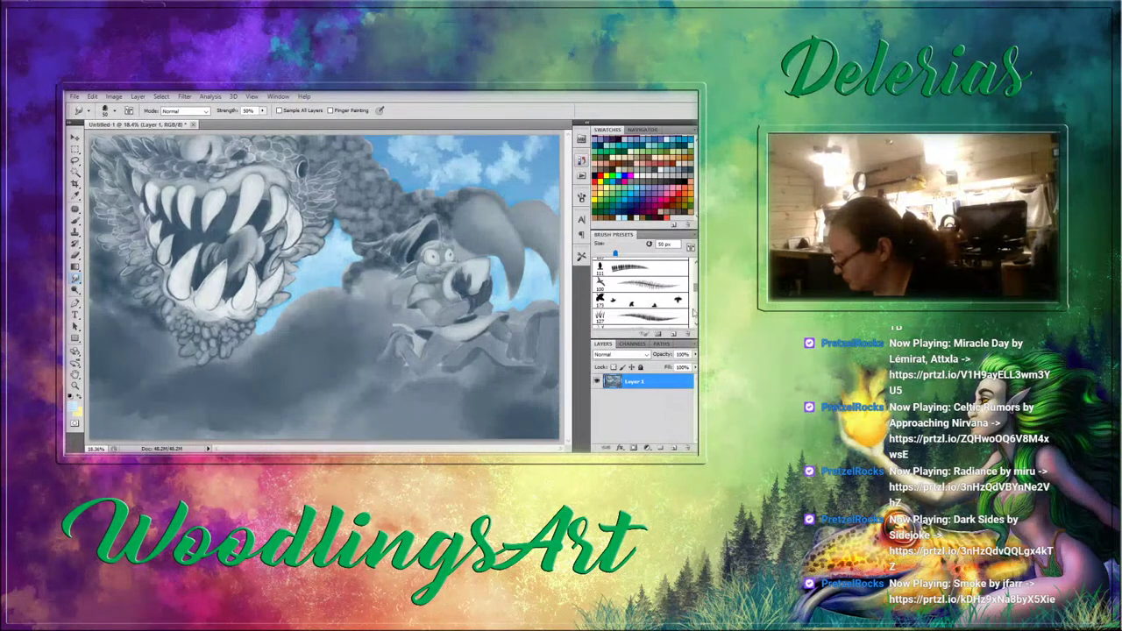
left_click(601, 310)
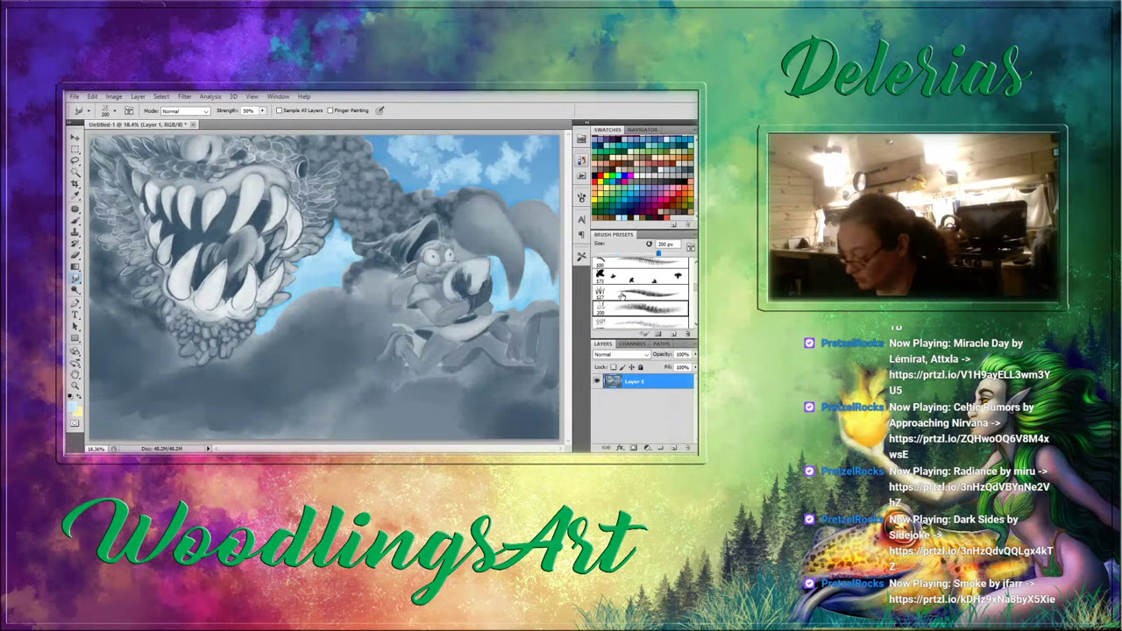
left_click(581, 197)
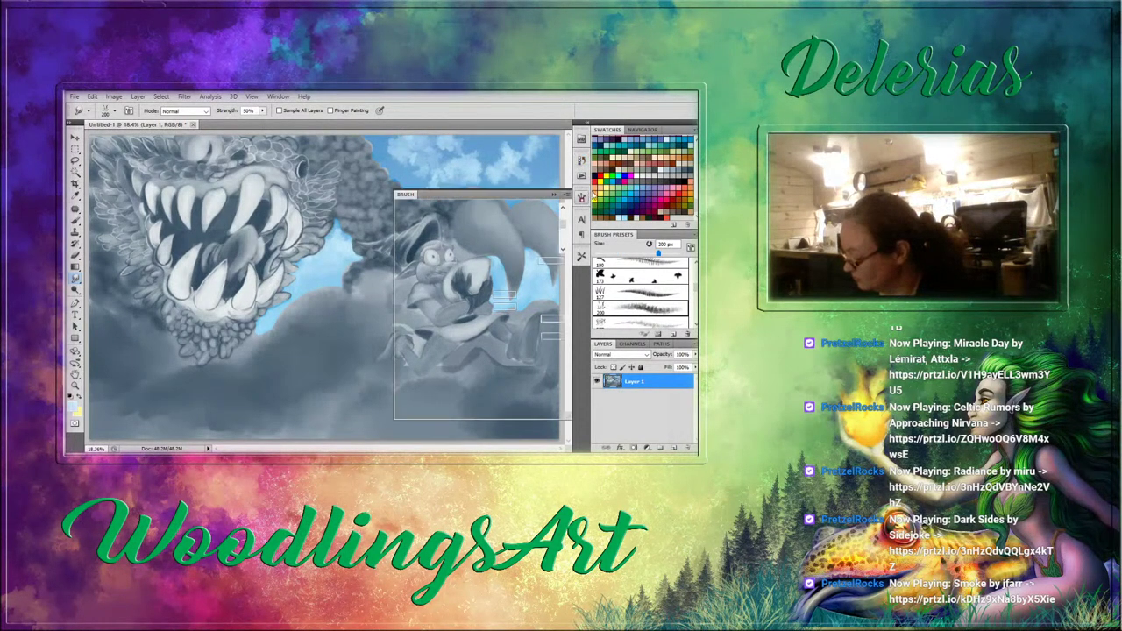
left_click(556, 195)
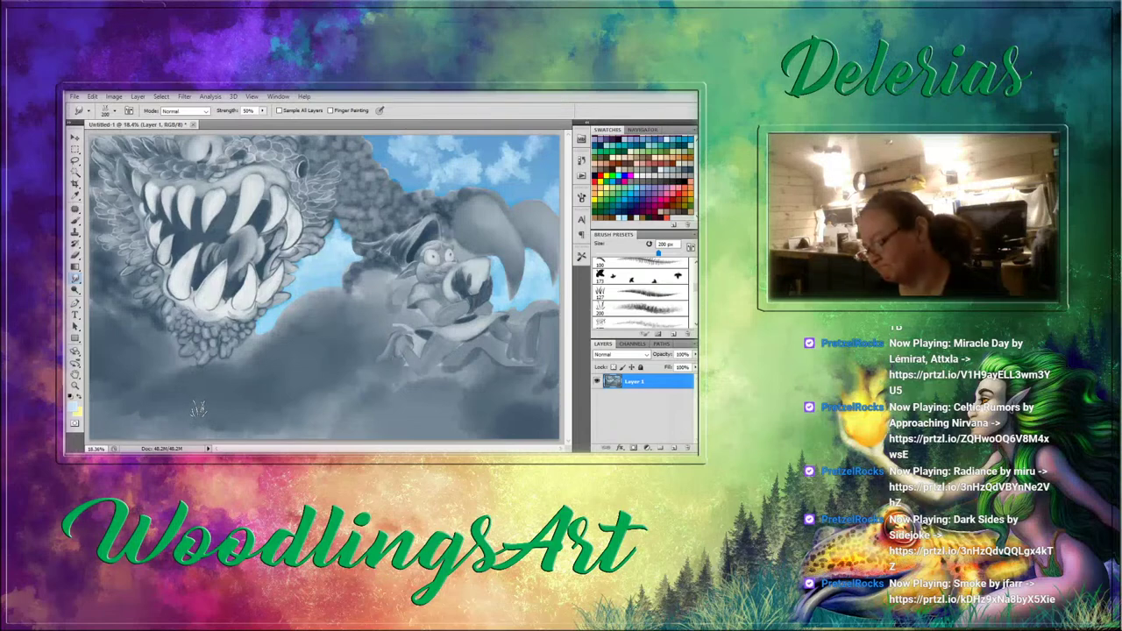
left_click(263, 112)
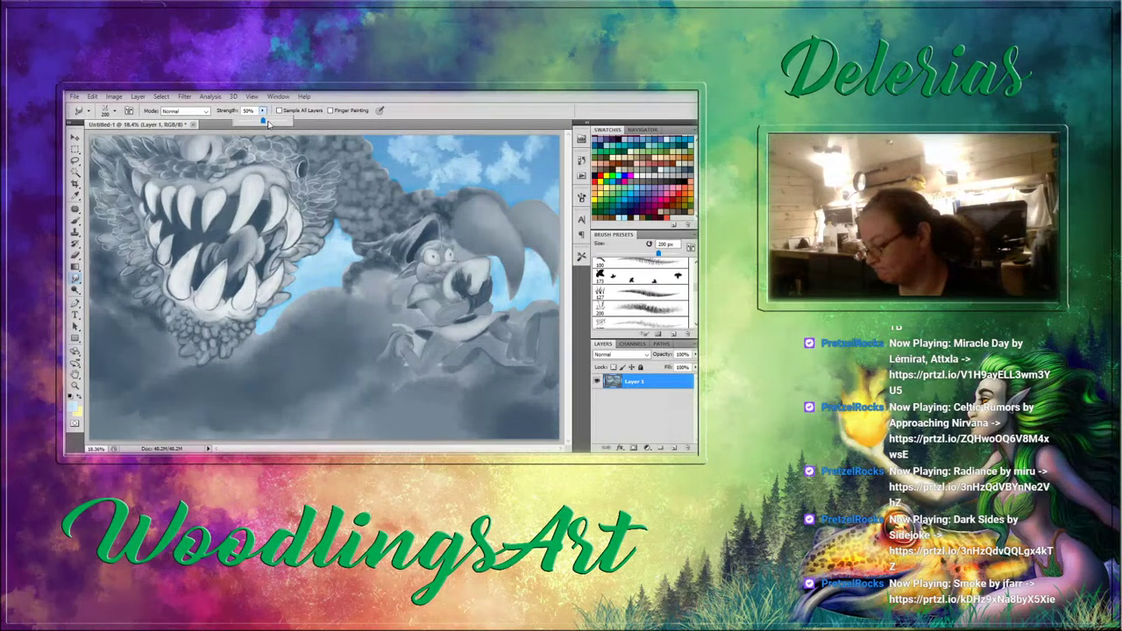
left_click_drag(267, 122, 277, 122)
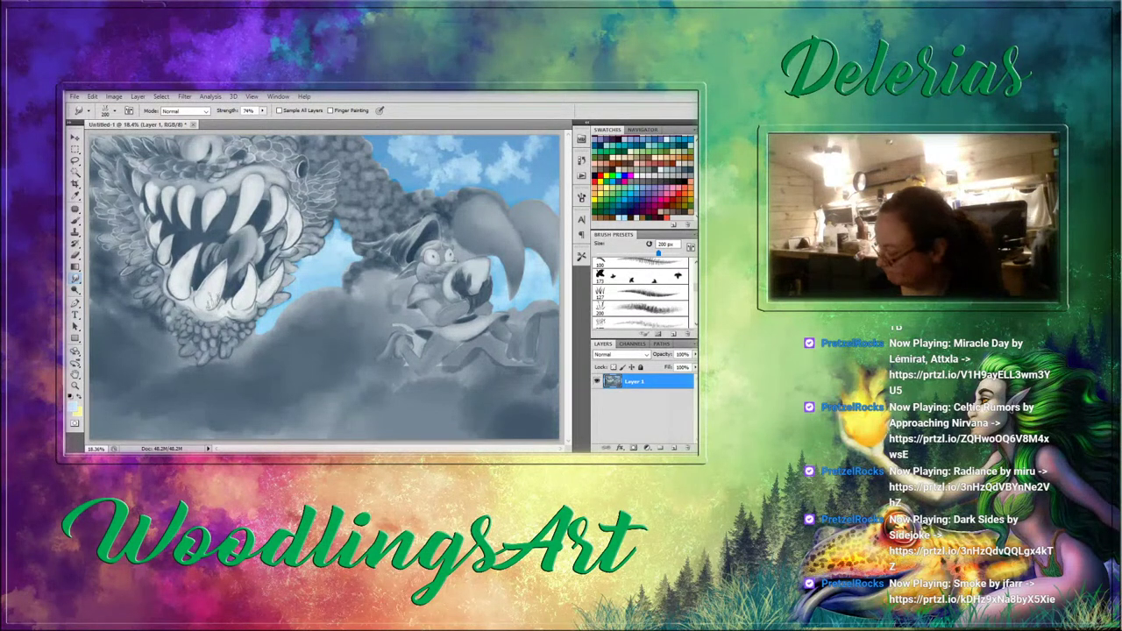
Choose the 535 px textured brush preset for the Smudge tool and turn off its spacing.
scroll(640, 290, "down", 3)
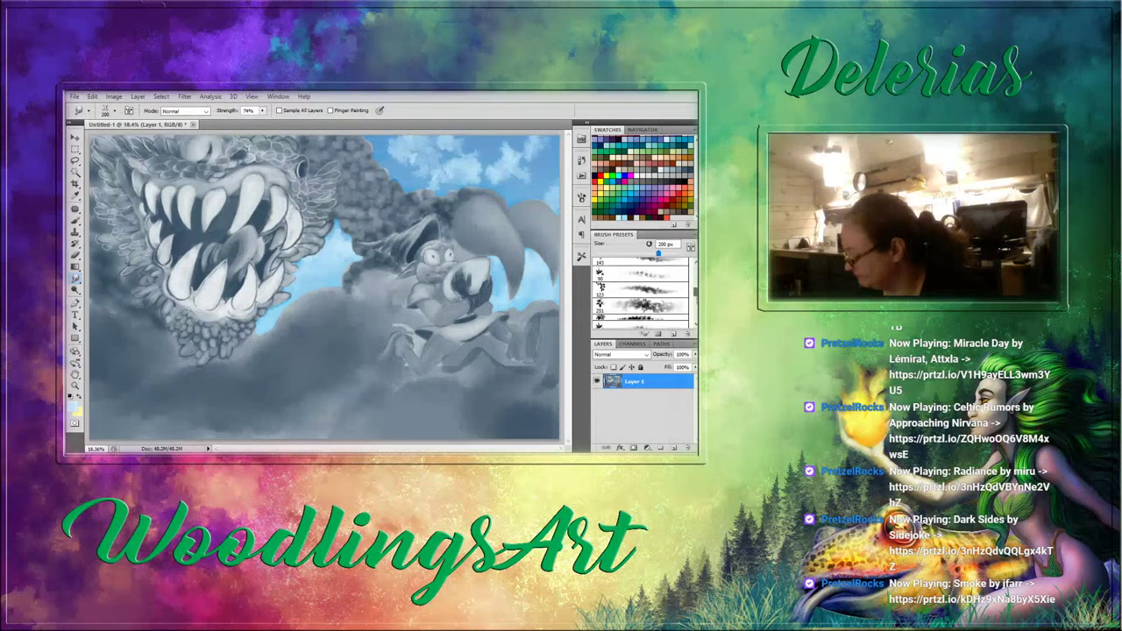
scroll(640, 289, "down", 3)
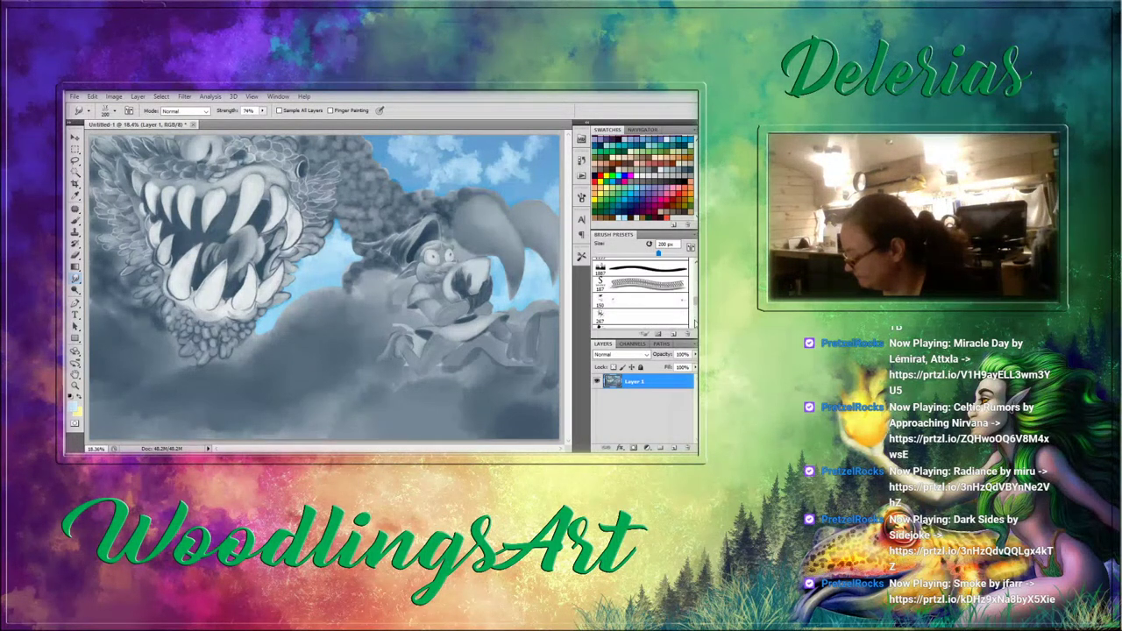
scroll(694, 322, "down", 5)
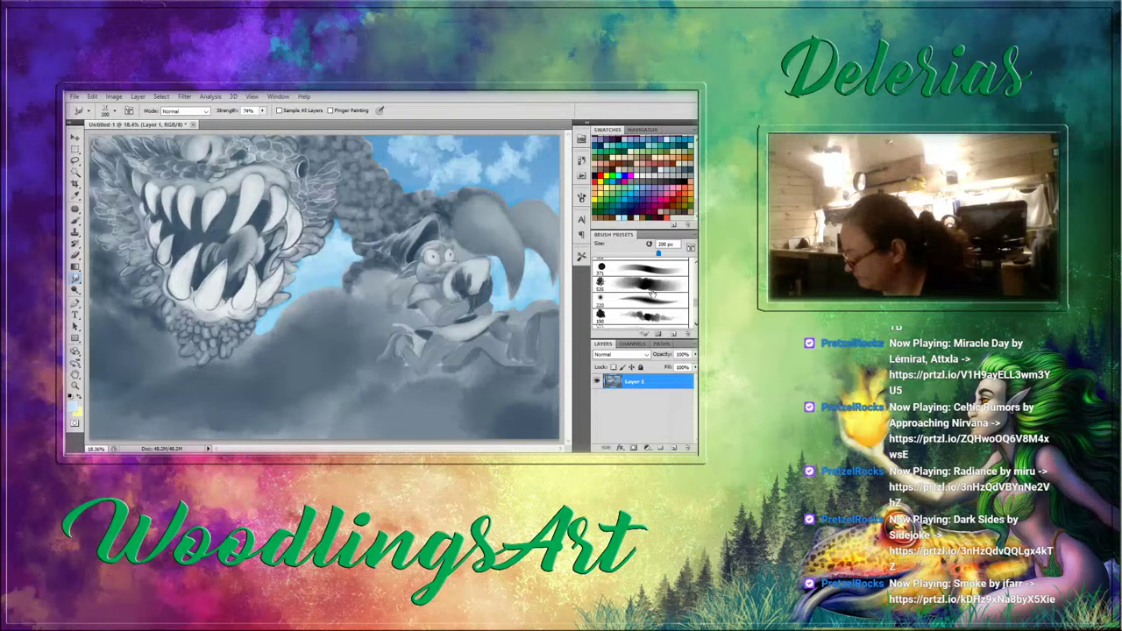
left_click(649, 284)
left_click(582, 195)
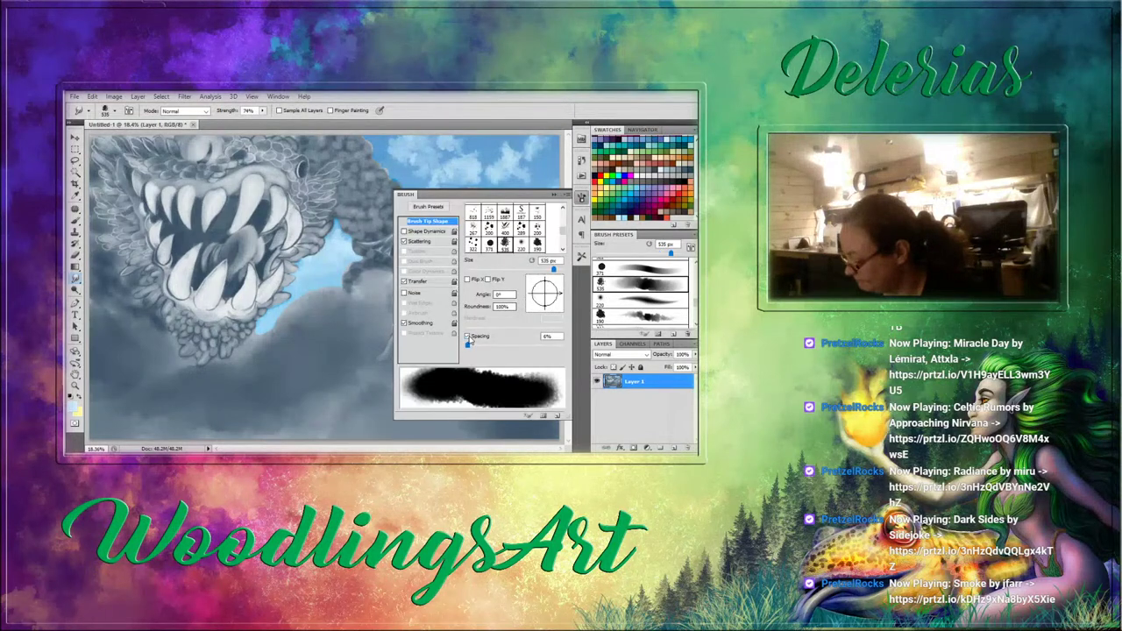
left_click(469, 337)
left_click(554, 195)
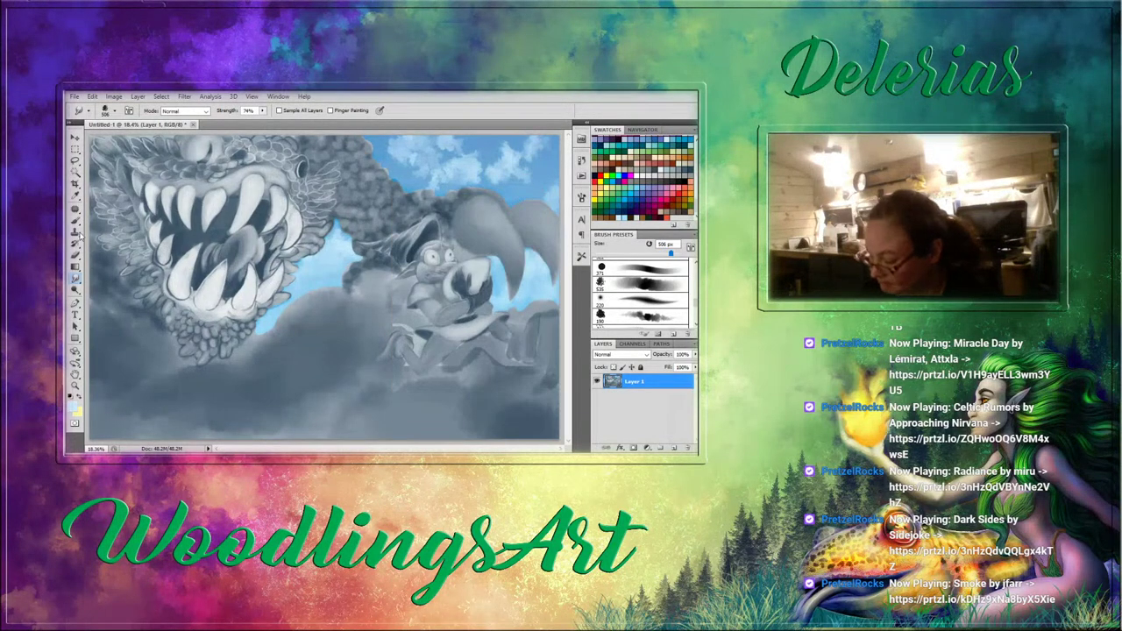
Switch to the Brush tool and choose the 200 px grass-like brush preset.
key("b")
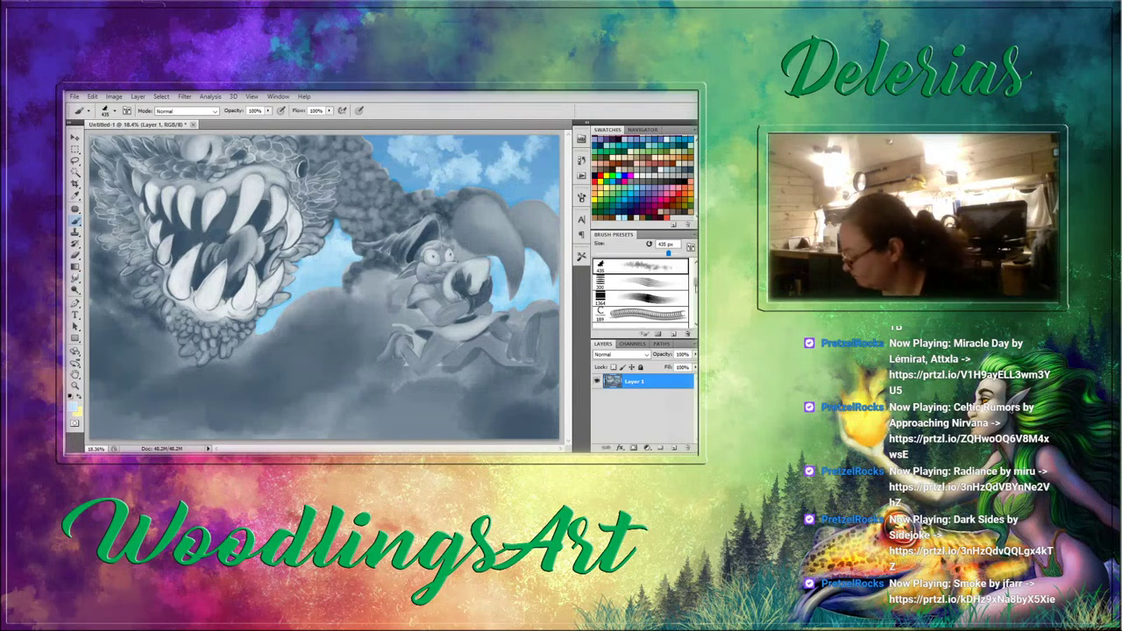
scroll(640, 289, "down", 3)
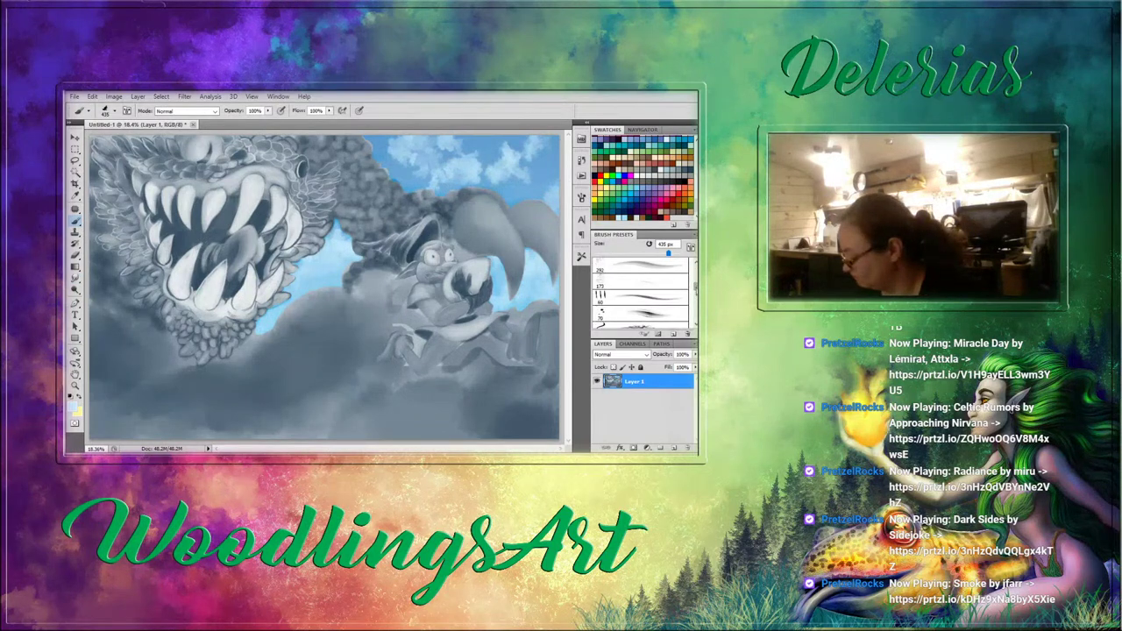
scroll(641, 293, "down", 8)
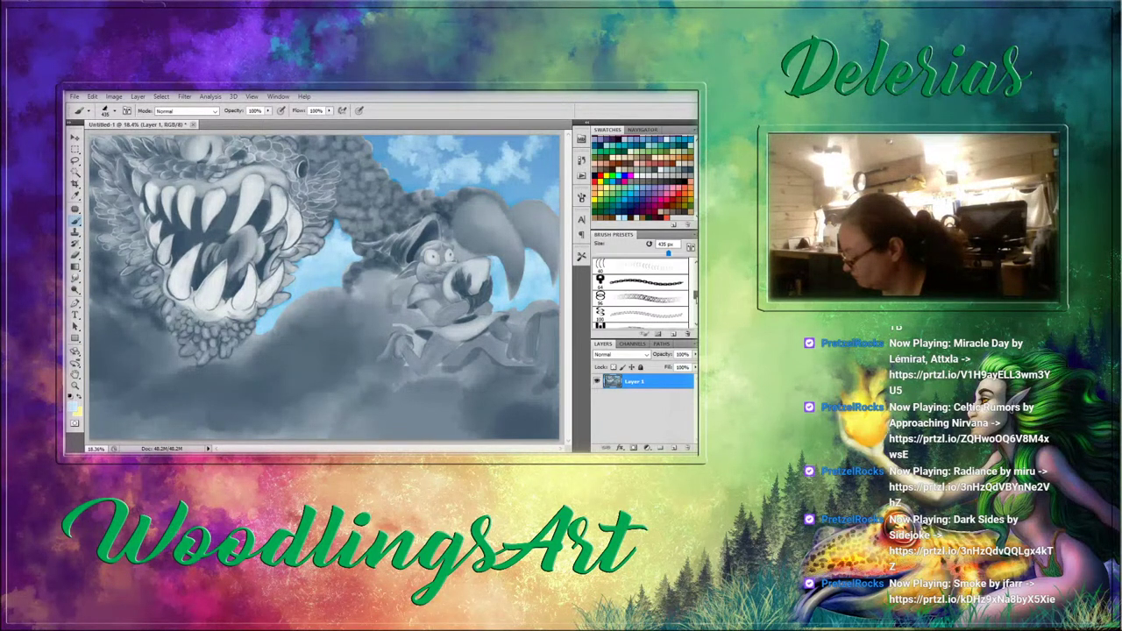
scroll(641, 293, "down", 8)
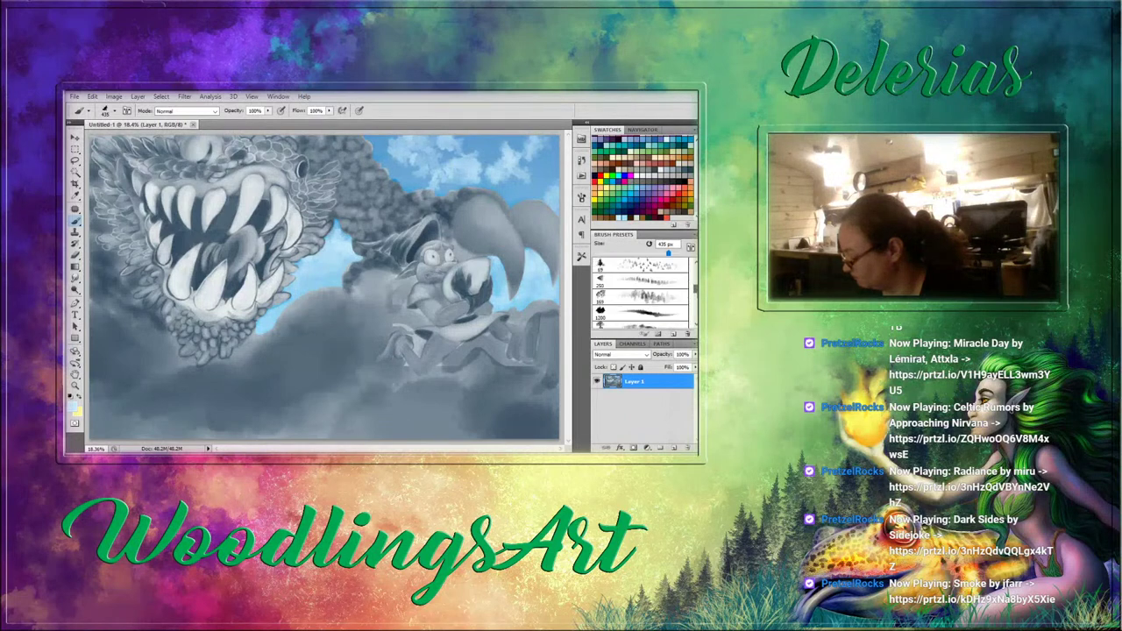
scroll(641, 293, "down", 4)
scroll(641, 293, "down", 3)
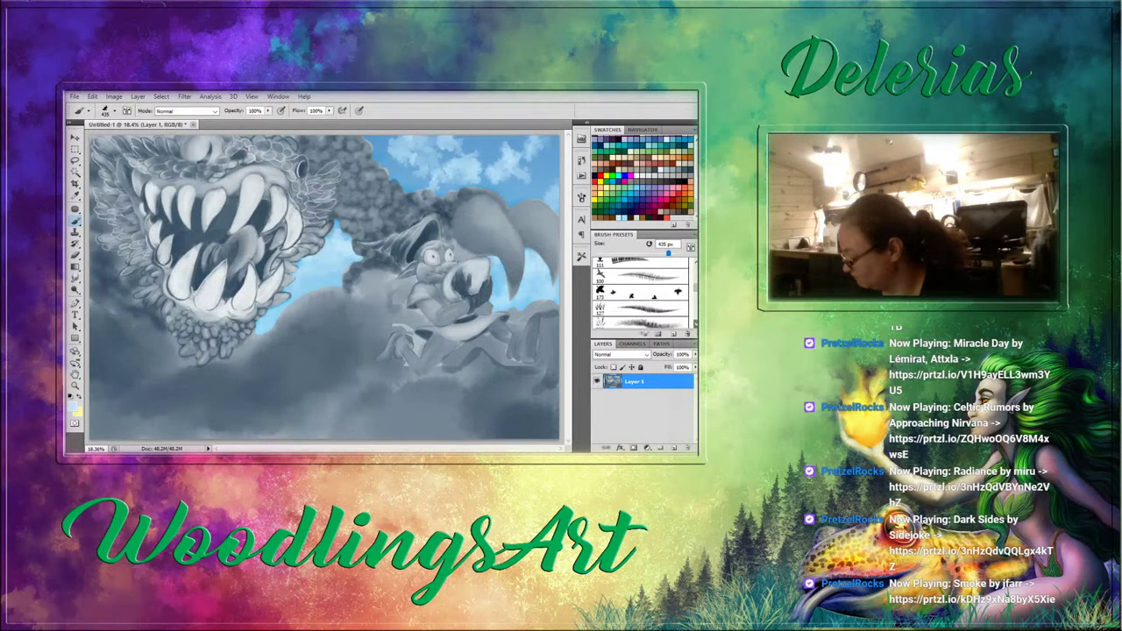
left_click(641, 298)
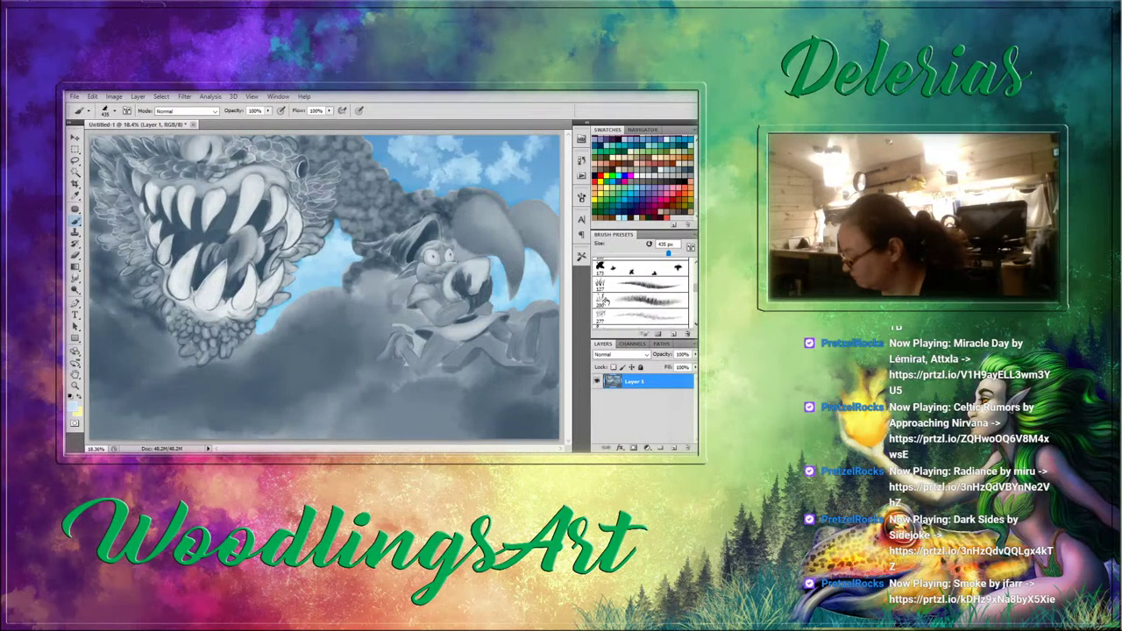
Try painting grass strokes across the lower-left ground in a grey sampled from the painting.
left_click(141, 435, "alt")
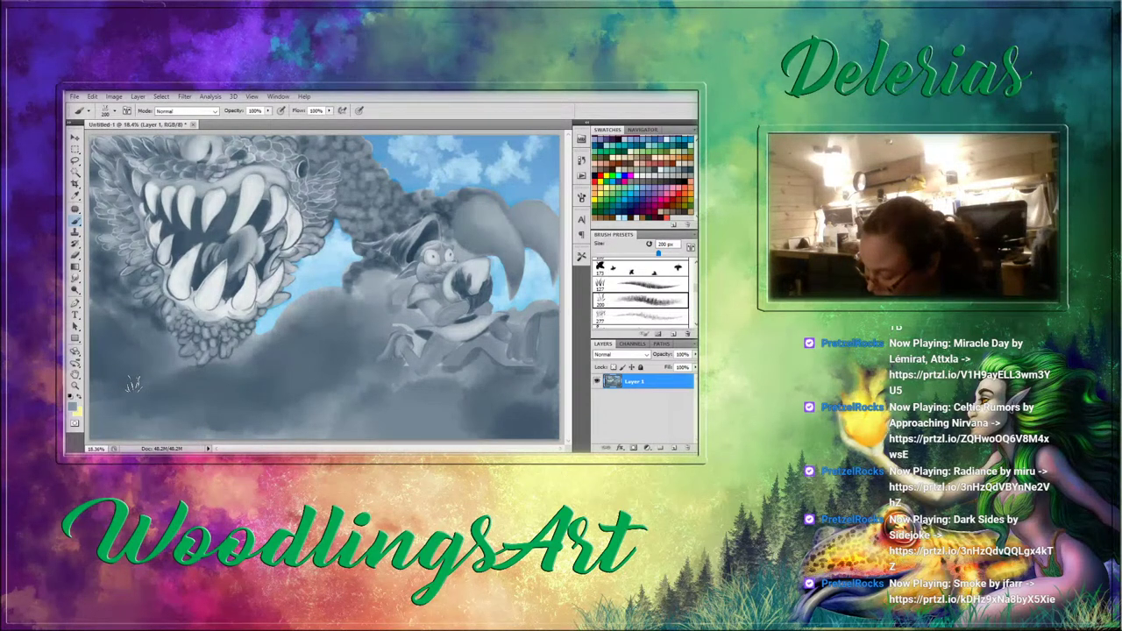
mouse_move(109, 394)
left_mouse_down()
mouse_move(150, 423)
mouse_move(111, 391)
mouse_move(169, 405)
mouse_move(163, 390)
mouse_move(204, 374)
mouse_move(174, 379)
mouse_move(236, 375)
mouse_move(187, 395)
mouse_move(261, 423)
mouse_move(232, 412)
left_mouse_up()
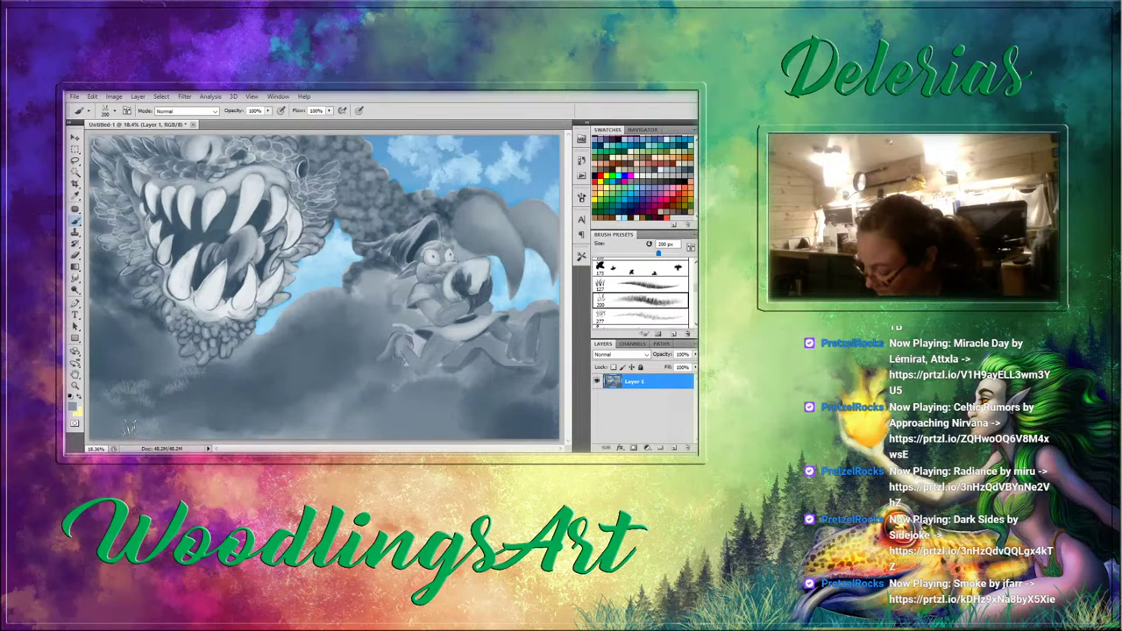
left_click_drag(130, 428, 121, 424)
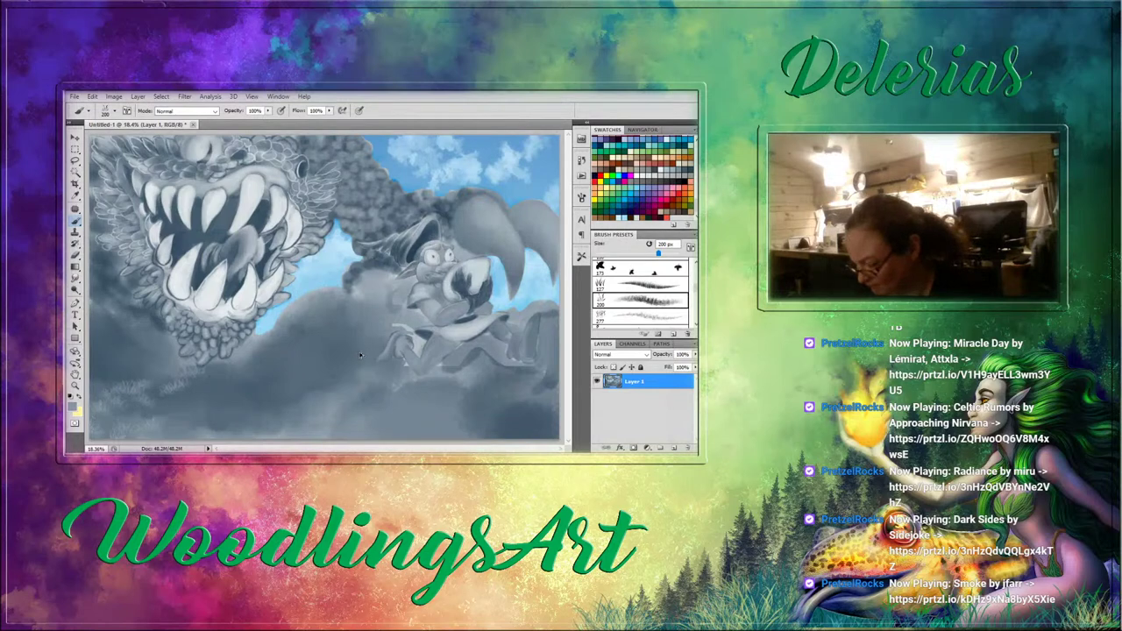
Undo the grey grass strokes on the lower-left ground.
key("ctrl+alt+z")
key("ctrl+alt+z")
key("ctrl+alt+z")
key("ctrl+alt+z")
key("ctrl+alt+z")
key("ctrl+alt+z")
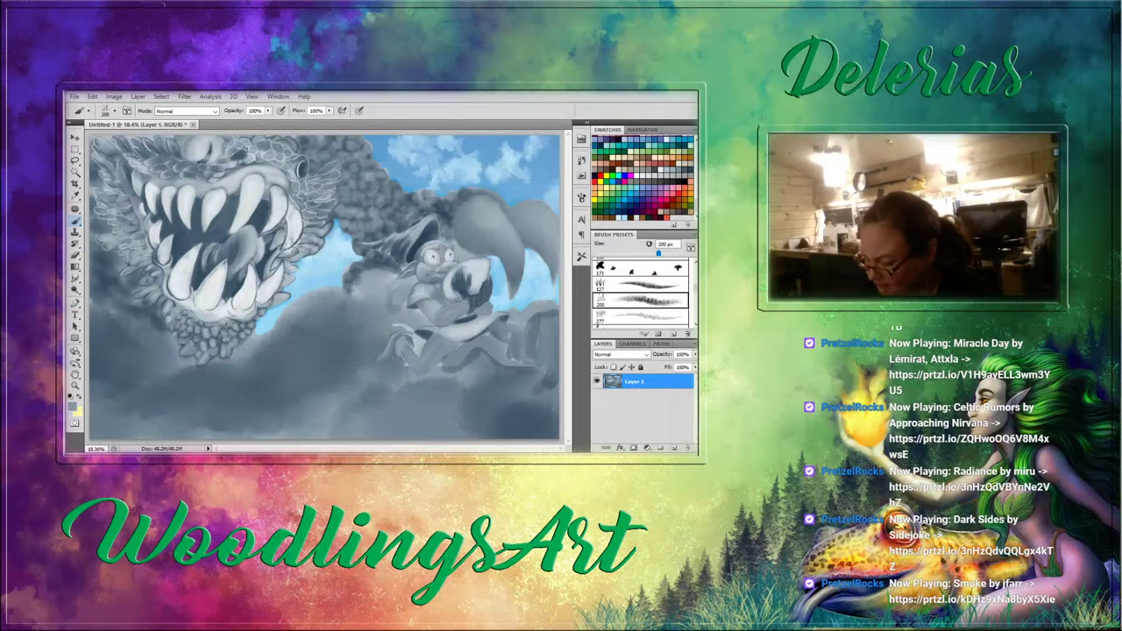
Lasso the hilly ground around the monster and the runner, and colorize it bright green with Hue/Saturation at saturation 84.
left_click(76, 164)
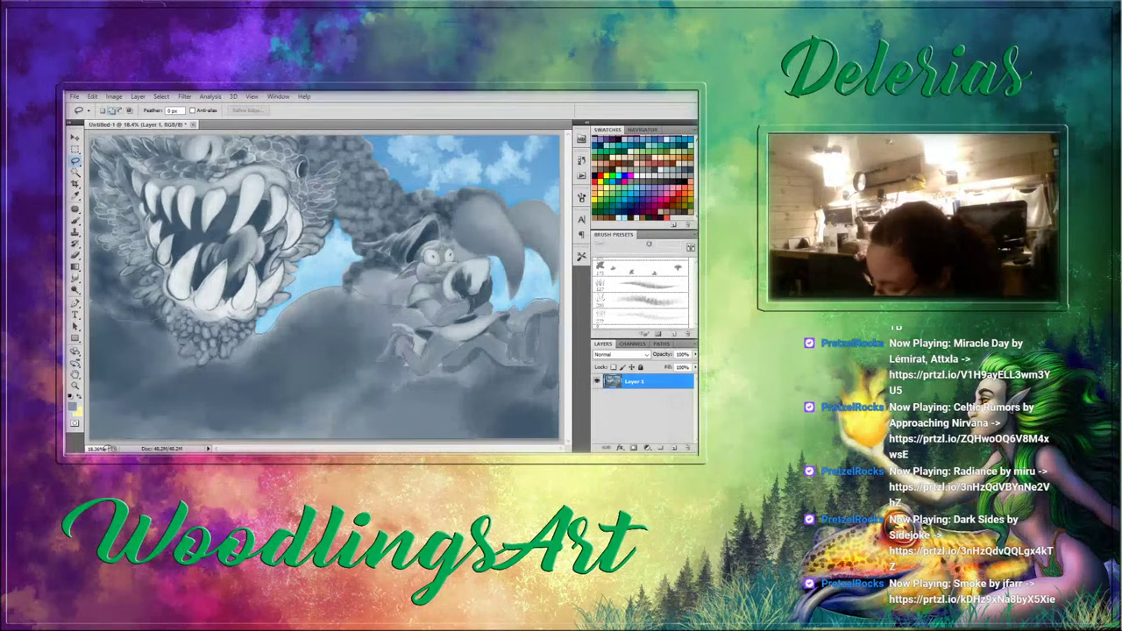
mouse_move(81, 418)
left_mouse_down()
mouse_move(83, 316)
mouse_move(114, 312)
left_mouse_up()
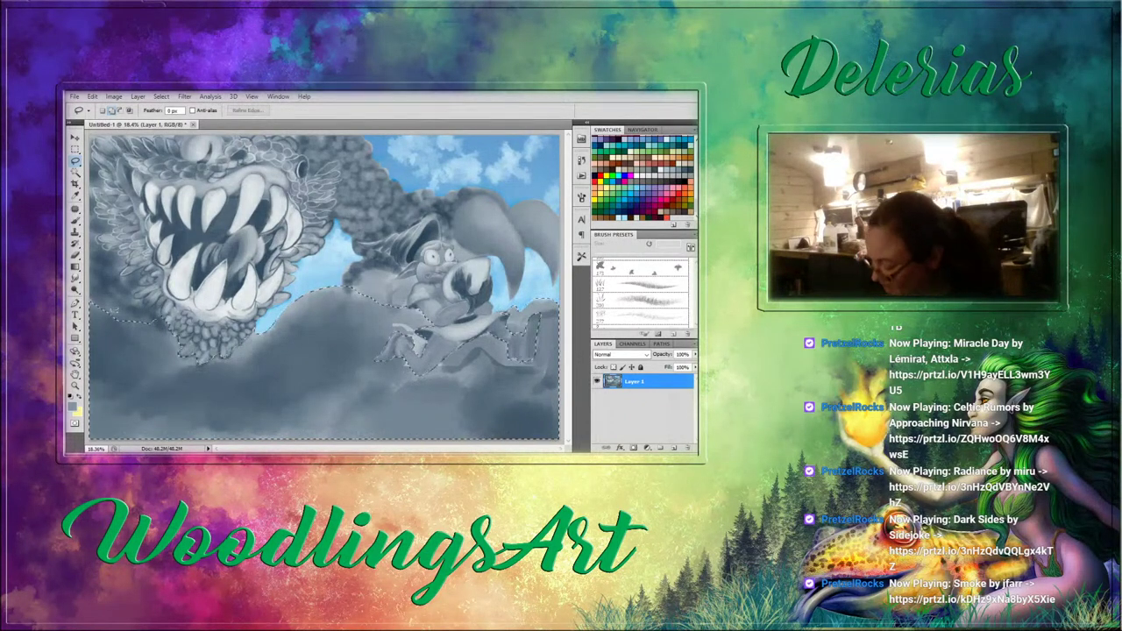
key("ctrl+u")
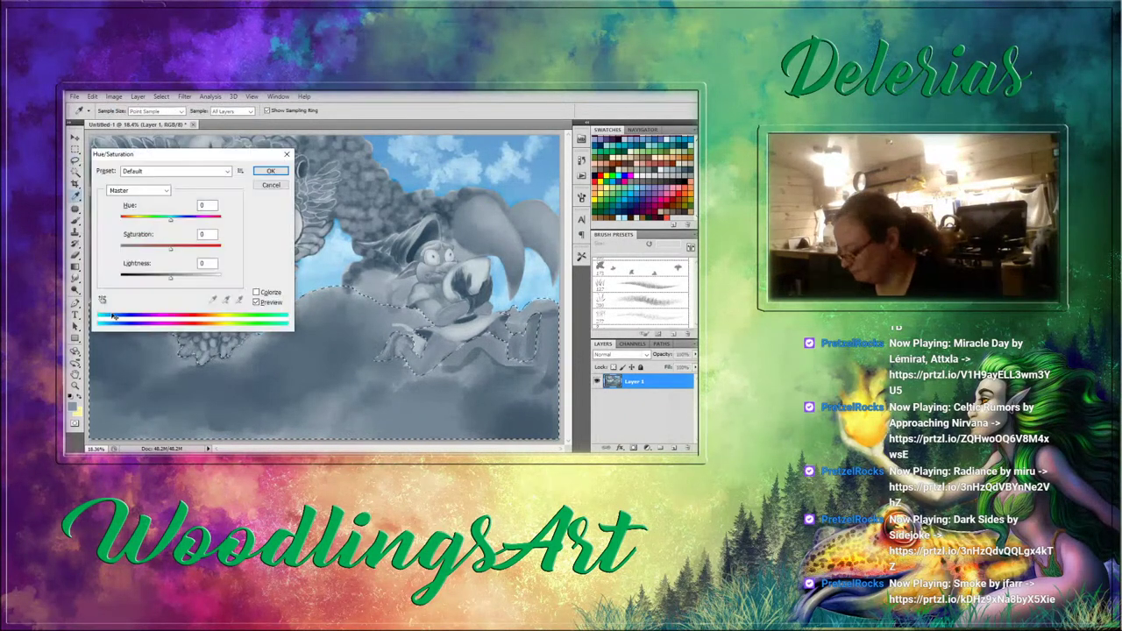
left_click(263, 292)
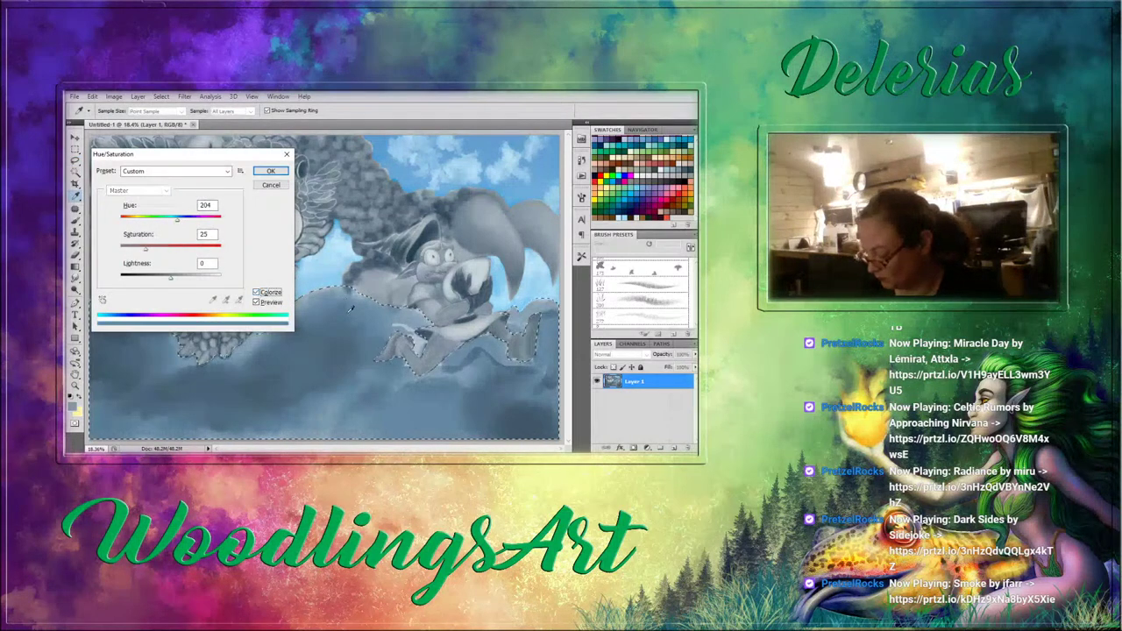
left_click_drag(155, 250, 159, 225)
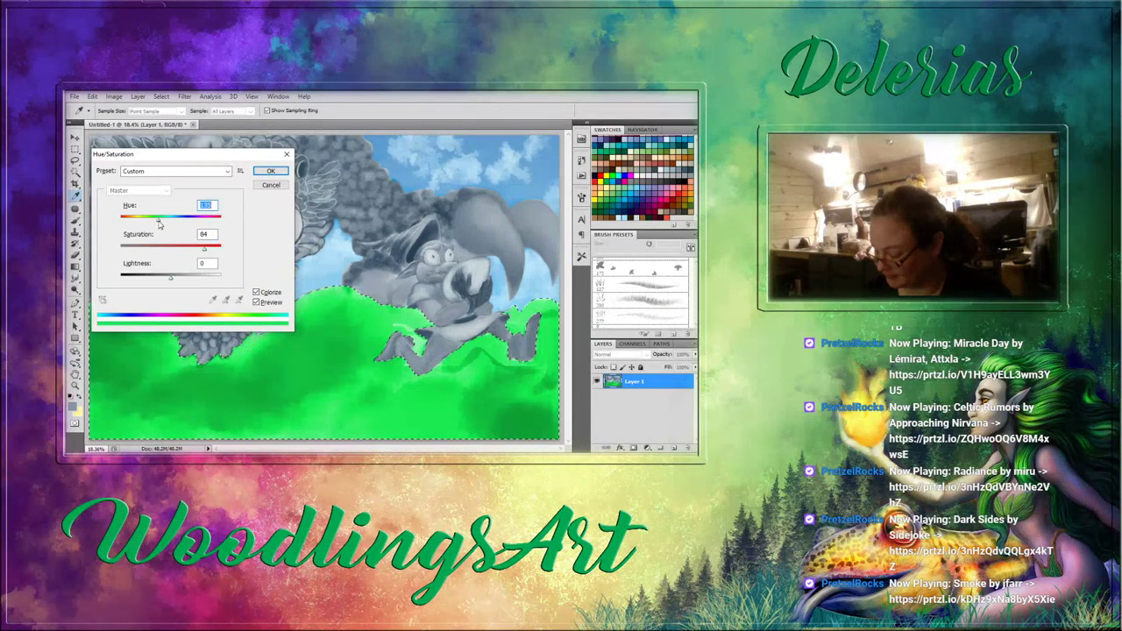
left_click(271, 172)
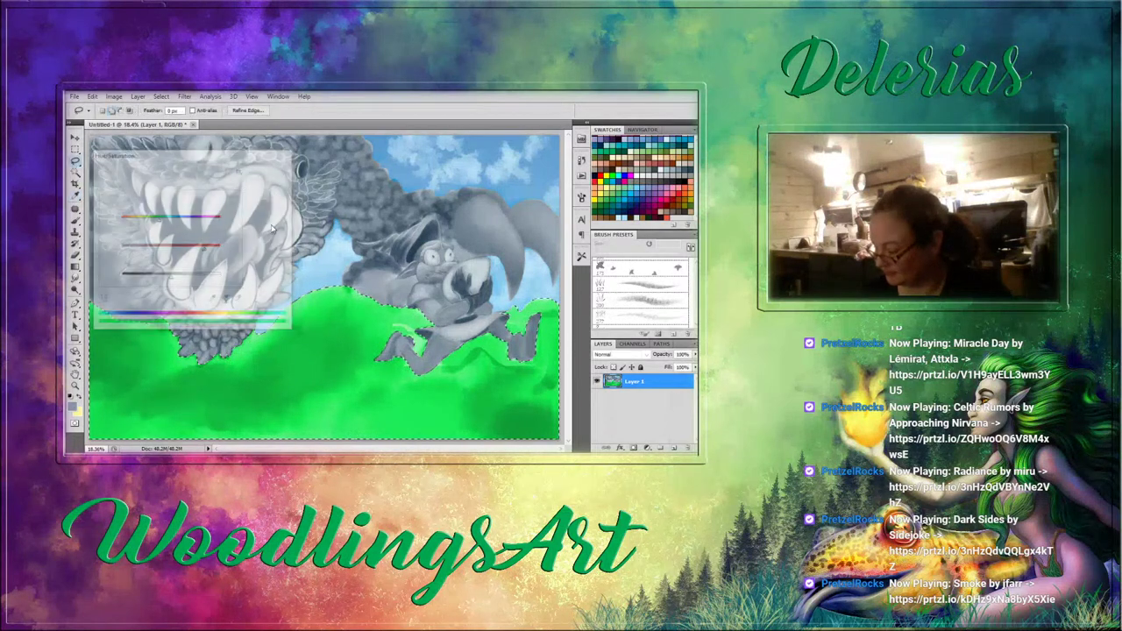
Paint darker green grass texture over the central slope, hilltop and lower-right ground with the 200 px grass brush preset.
left_click(75, 220)
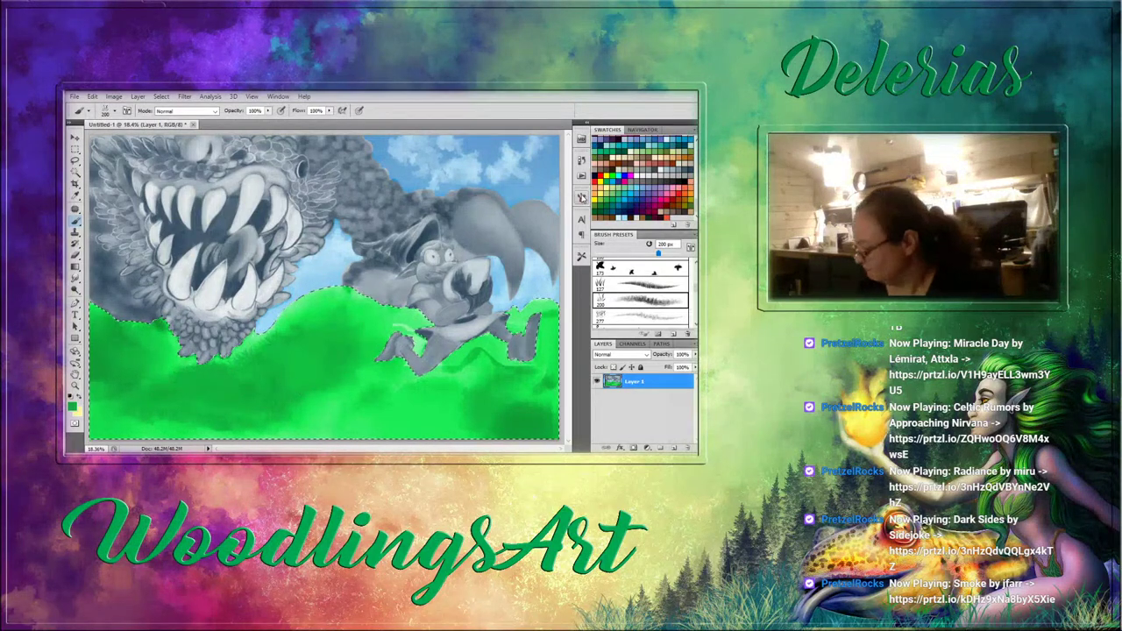
left_click(581, 195)
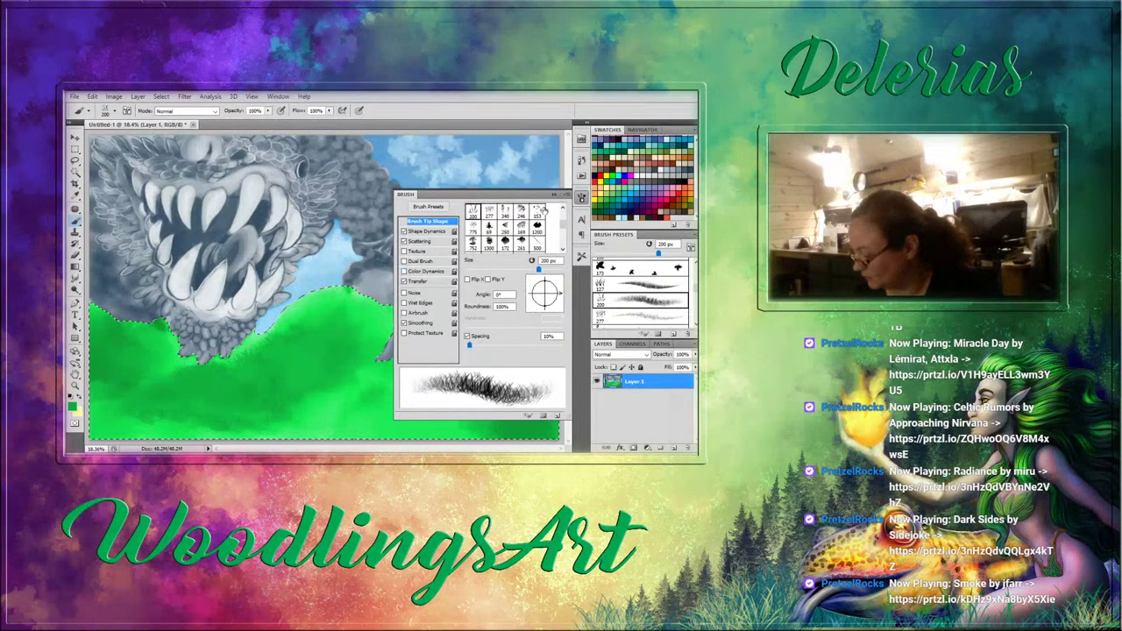
left_click(554, 193)
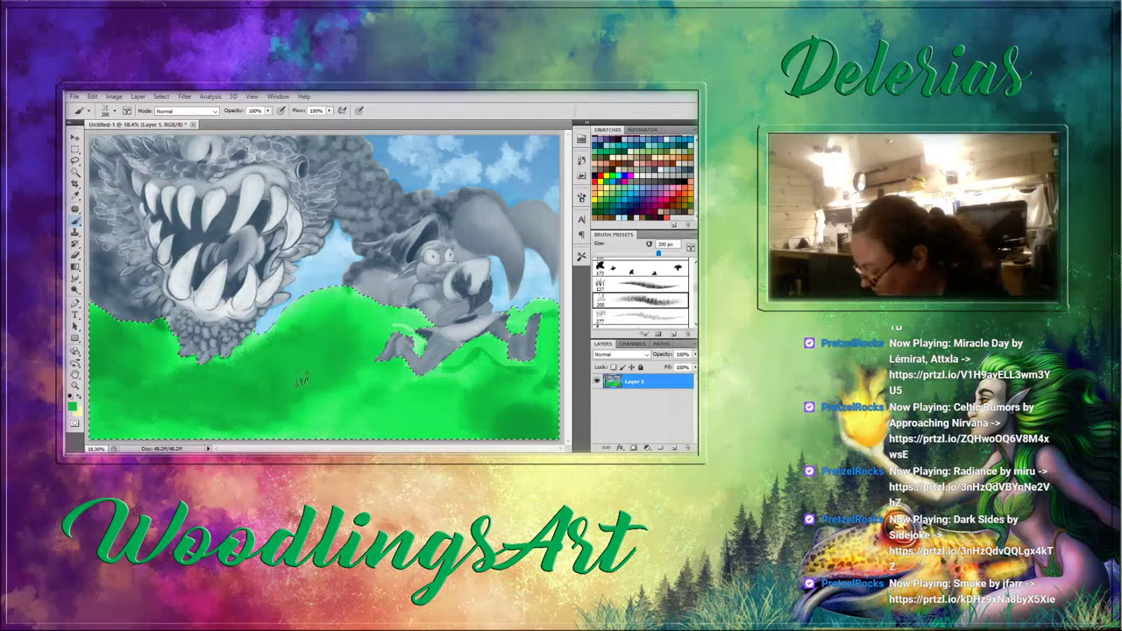
left_click(231, 416)
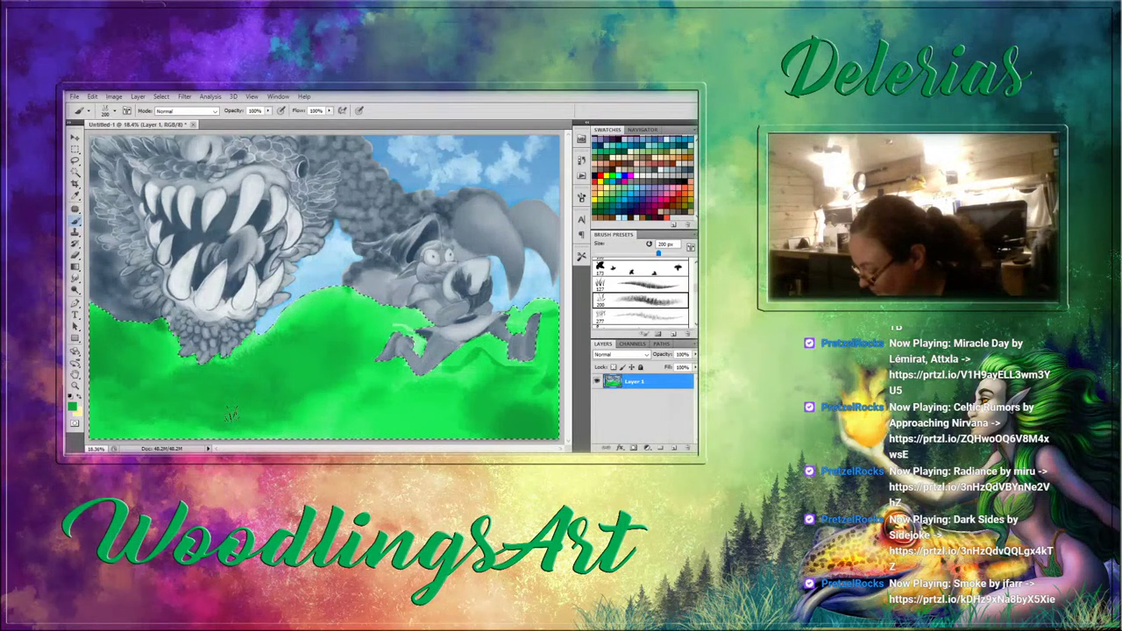
left_click(285, 363)
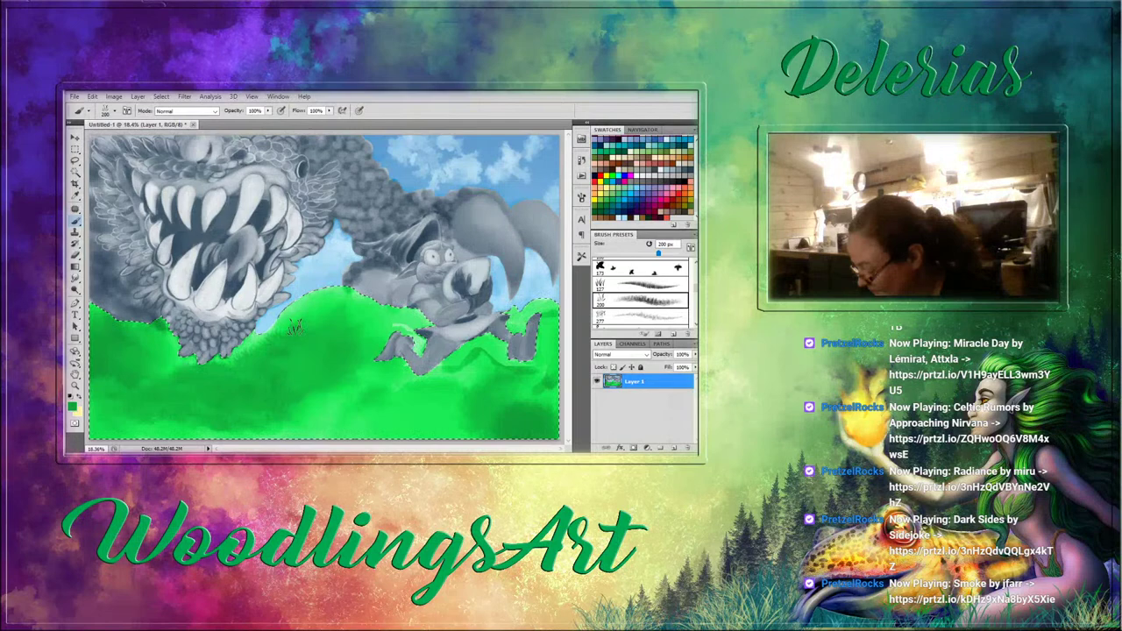
left_click_drag(330, 309, 354, 302)
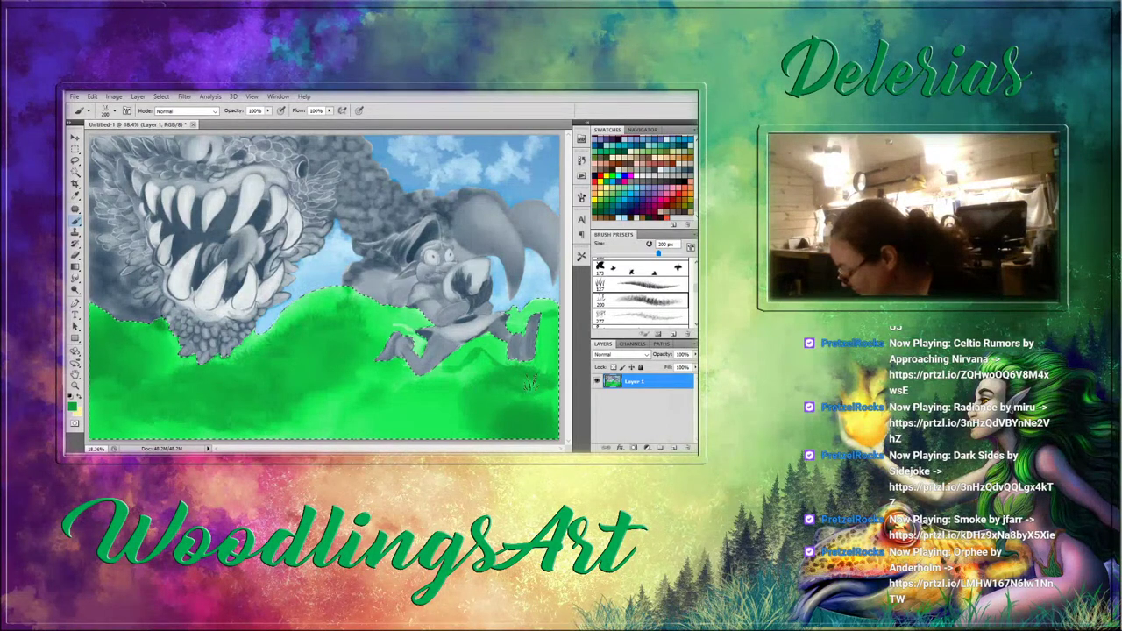
mouse_move(552, 400)
left_mouse_down()
mouse_move(454, 398)
mouse_move(423, 418)
mouse_move(444, 404)
mouse_move(372, 383)
mouse_move(410, 390)
mouse_move(391, 401)
mouse_move(428, 396)
mouse_move(404, 411)
mouse_move(449, 398)
mouse_move(413, 413)
left_mouse_up()
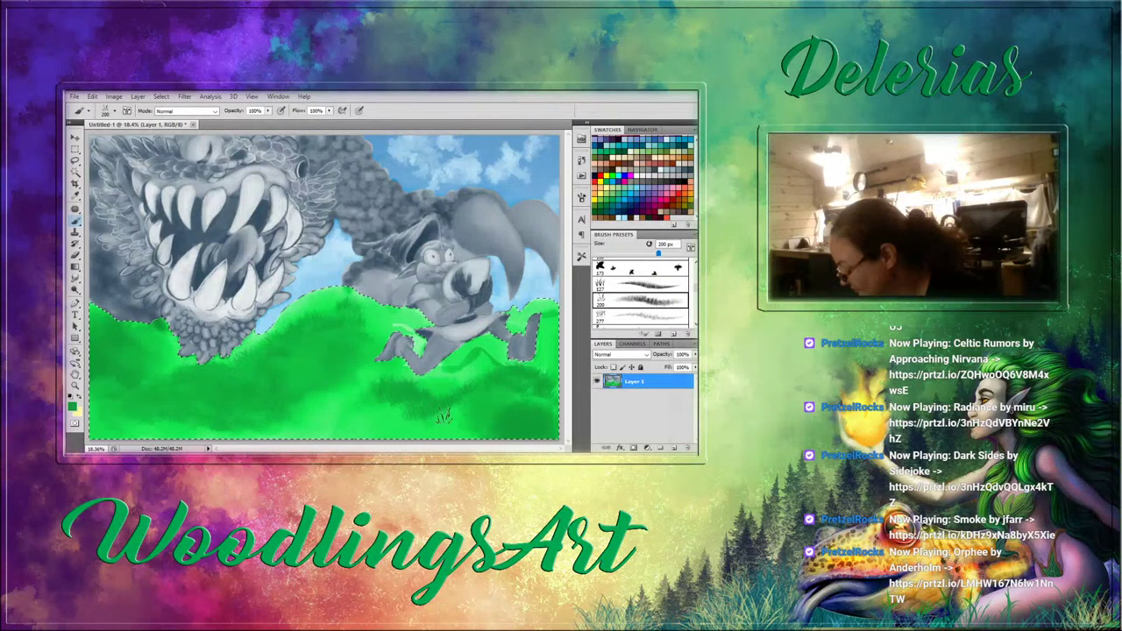
Paint grass strokes over the lower-right ground and below the runner, alternating bright and dark greens sampled from the hills.
left_click(384, 413, "alt")
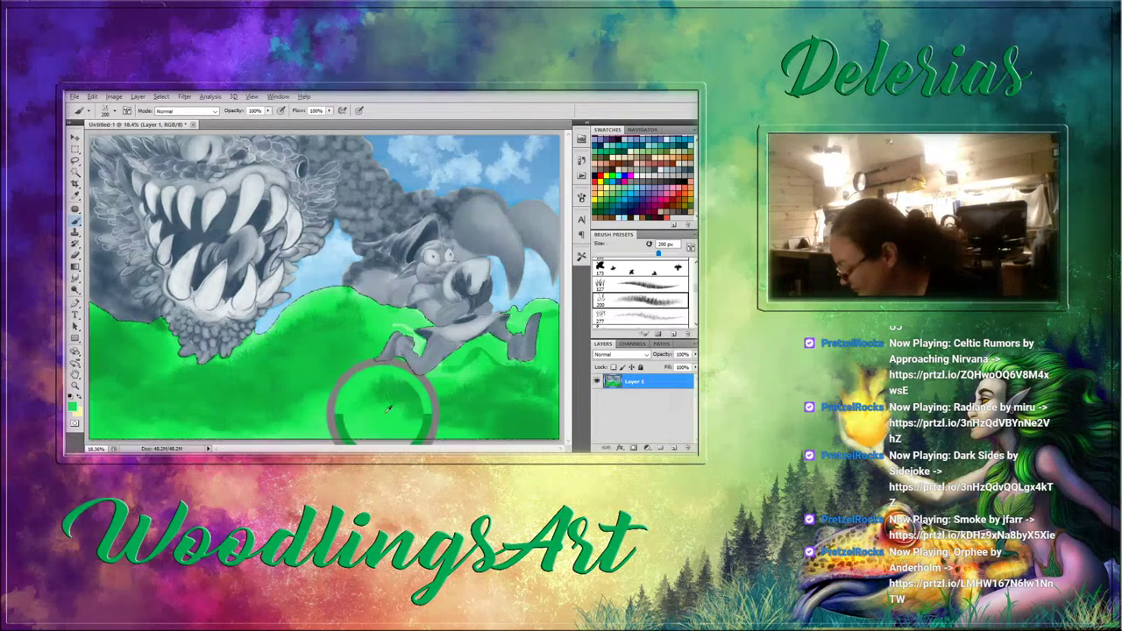
mouse_move(372, 403)
left_mouse_down()
mouse_move(405, 406)
mouse_move(403, 383)
left_mouse_up()
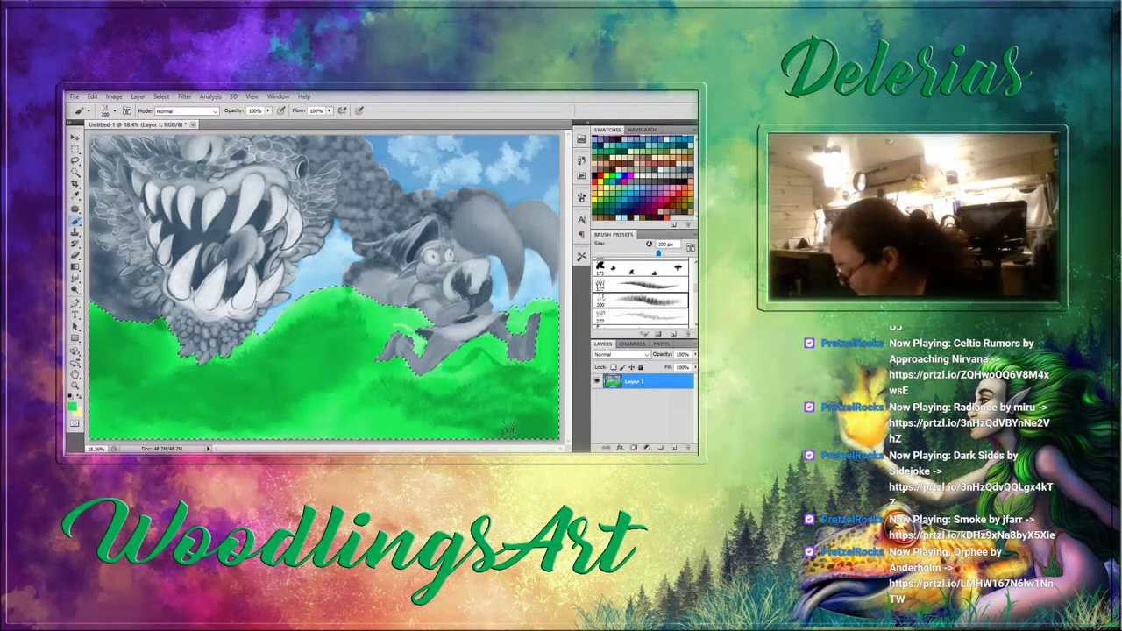
left_click_drag(507, 429, 521, 431)
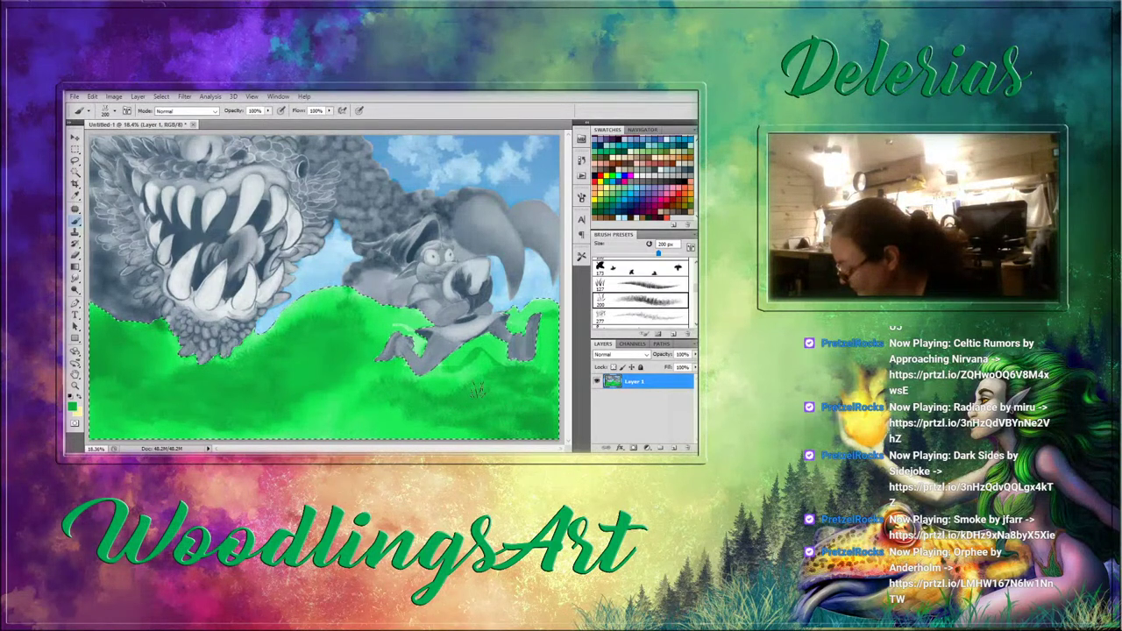
mouse_move(476, 392)
left_mouse_down()
mouse_move(472, 356)
mouse_move(458, 366)
mouse_move(493, 360)
left_mouse_up()
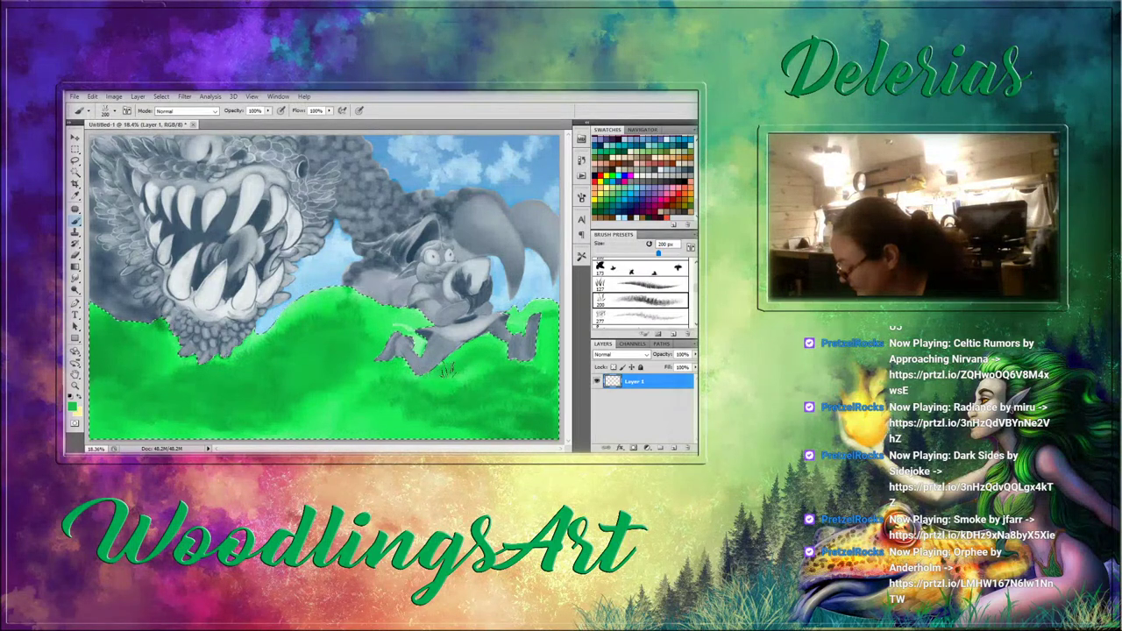
key("ctrl+z")
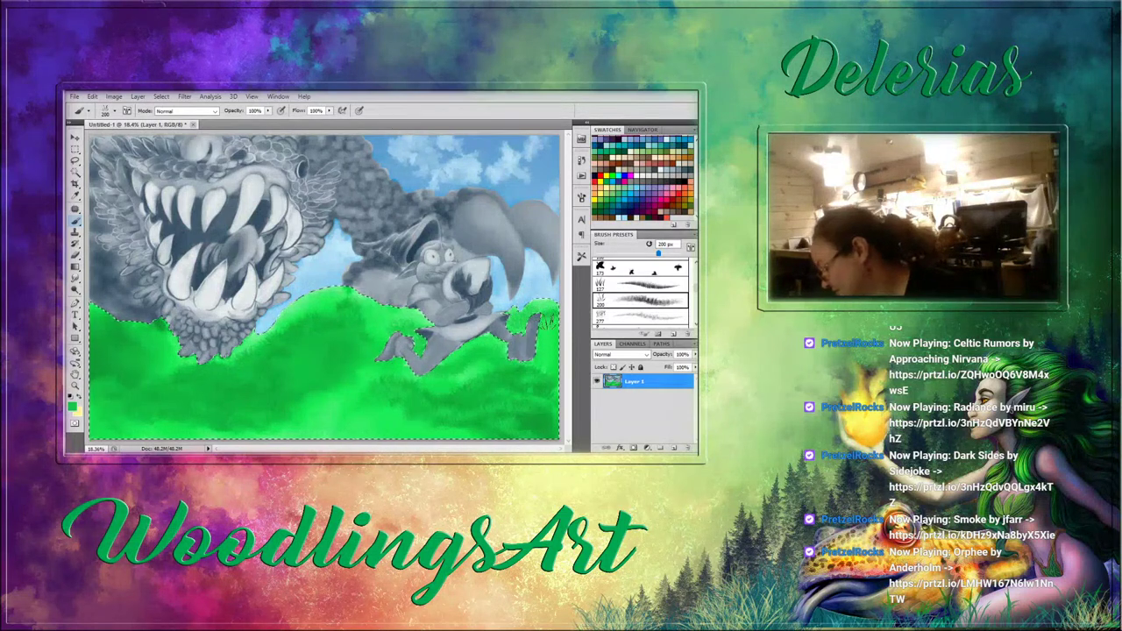
Texture the far-right hill, central slope, left ground and lower foreground with light and dark green grass strokes.
mouse_move(546, 322)
left_mouse_down()
mouse_move(514, 316)
mouse_move(553, 296)
mouse_move(513, 316)
left_mouse_up()
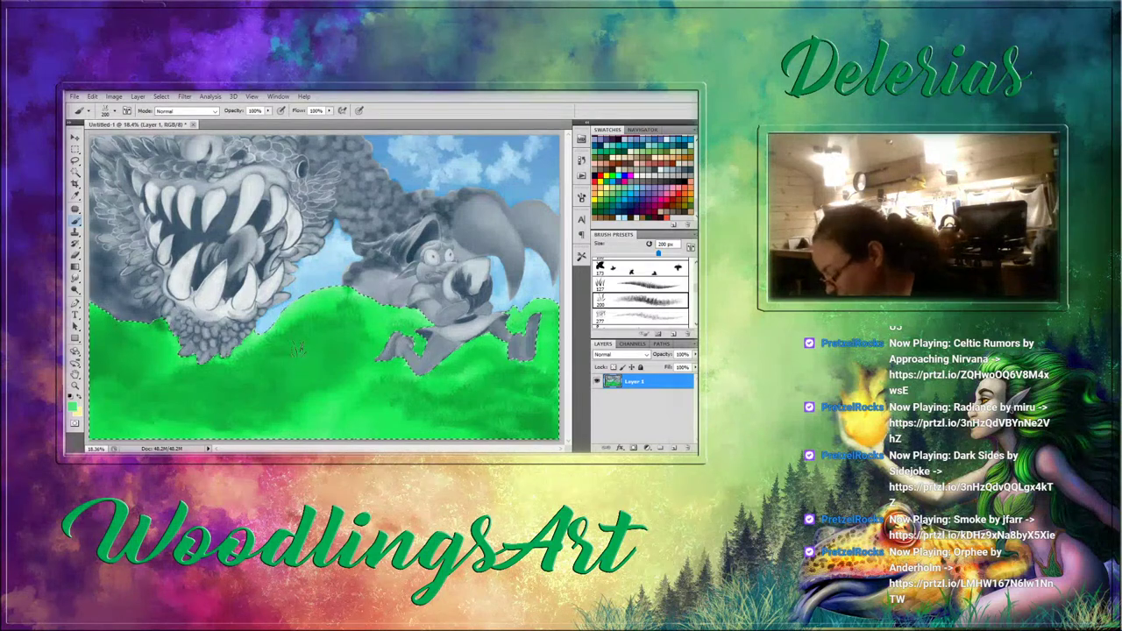
mouse_move(349, 353)
left_mouse_down()
mouse_move(376, 330)
mouse_move(321, 360)
mouse_move(296, 343)
mouse_move(335, 352)
mouse_move(300, 335)
mouse_move(367, 343)
mouse_move(315, 345)
mouse_move(344, 366)
mouse_move(347, 392)
mouse_move(326, 401)
mouse_move(279, 359)
left_mouse_up()
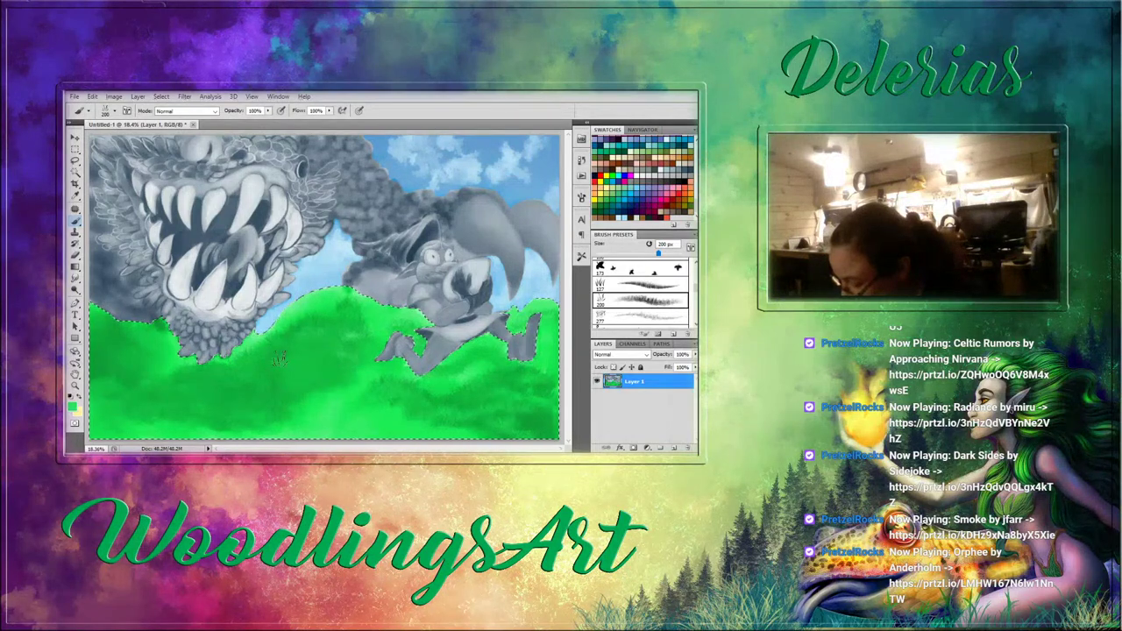
key("w")
left_click(296, 380)
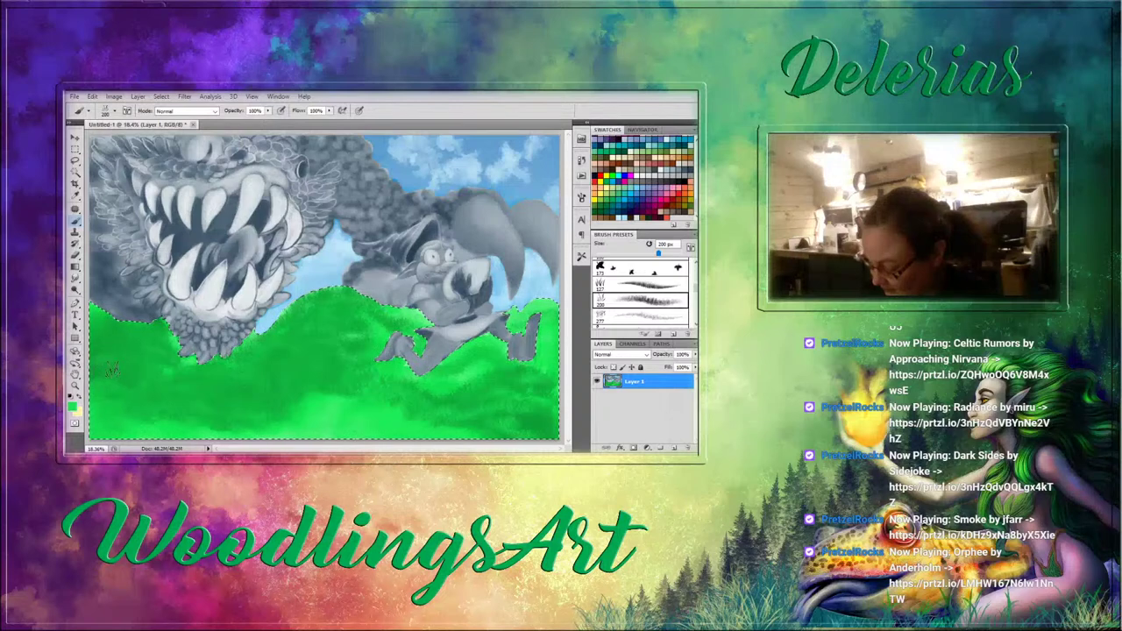
left_click_drag(117, 372, 141, 382)
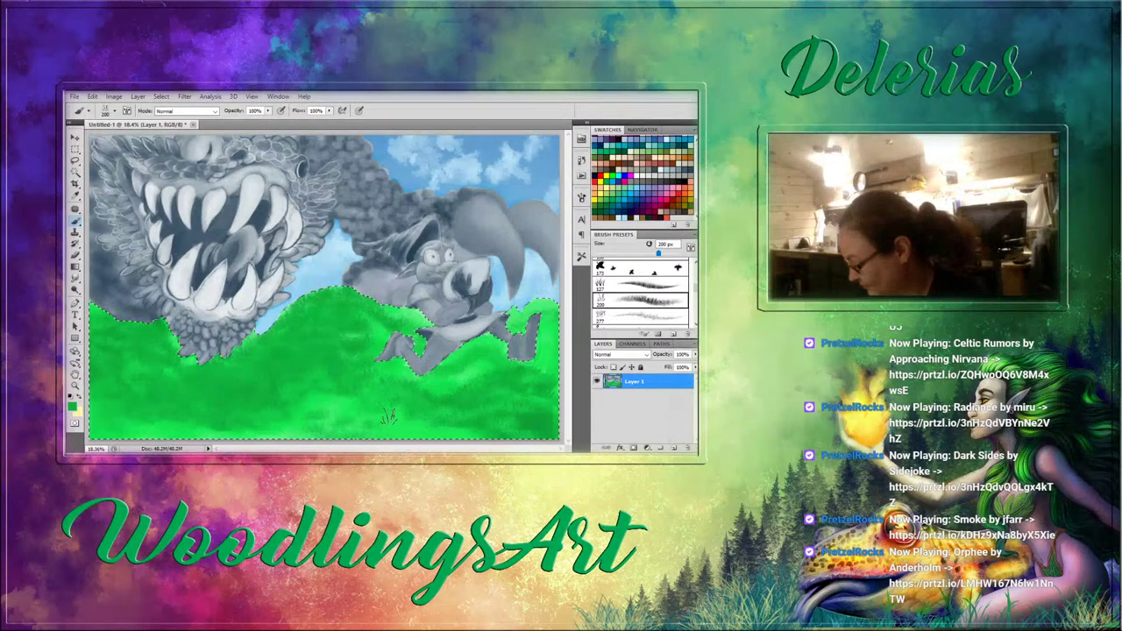
left_click_drag(389, 417, 399, 436)
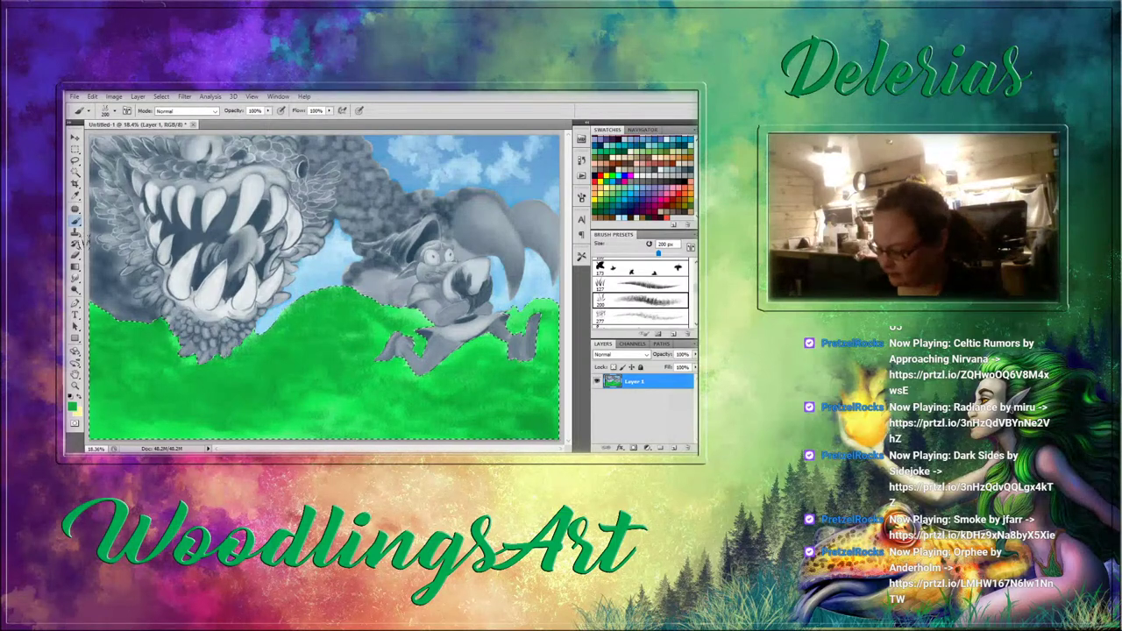
Shade the selected ground with a dark purple Hard Light gradient rising from the lower edge, and fade it to low opacity.
left_click(75, 268)
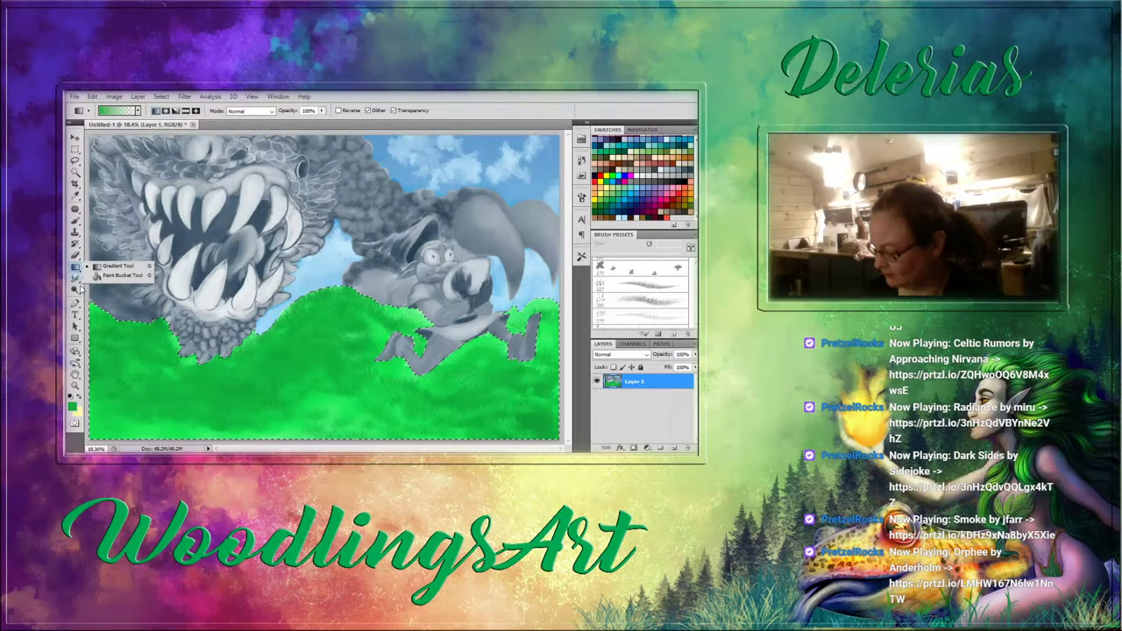
left_click(639, 207)
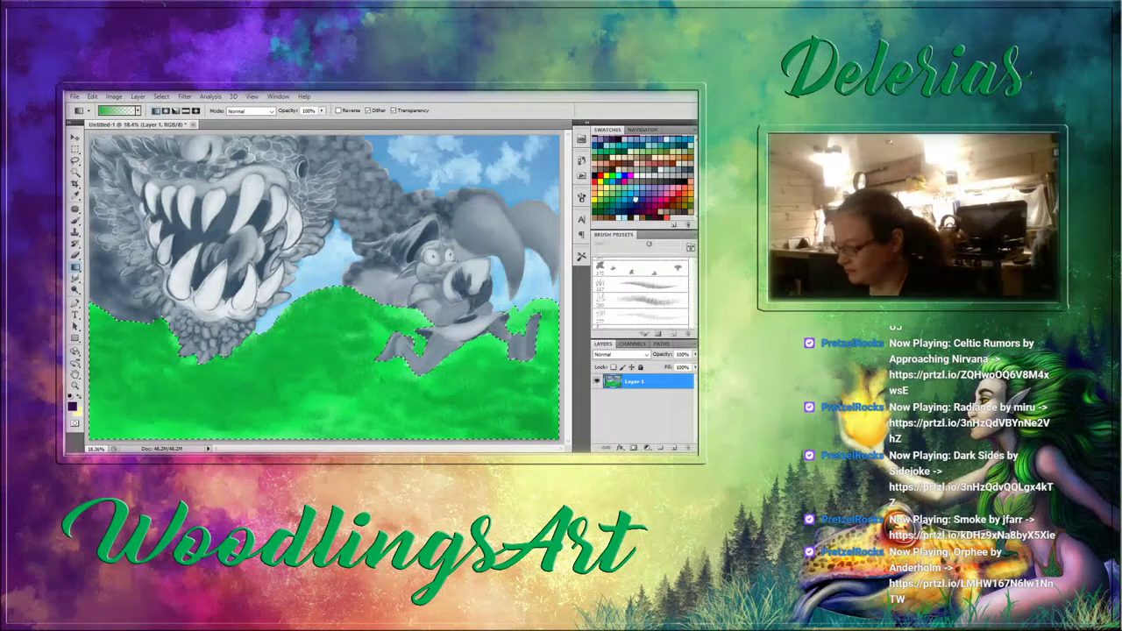
left_click(250, 111)
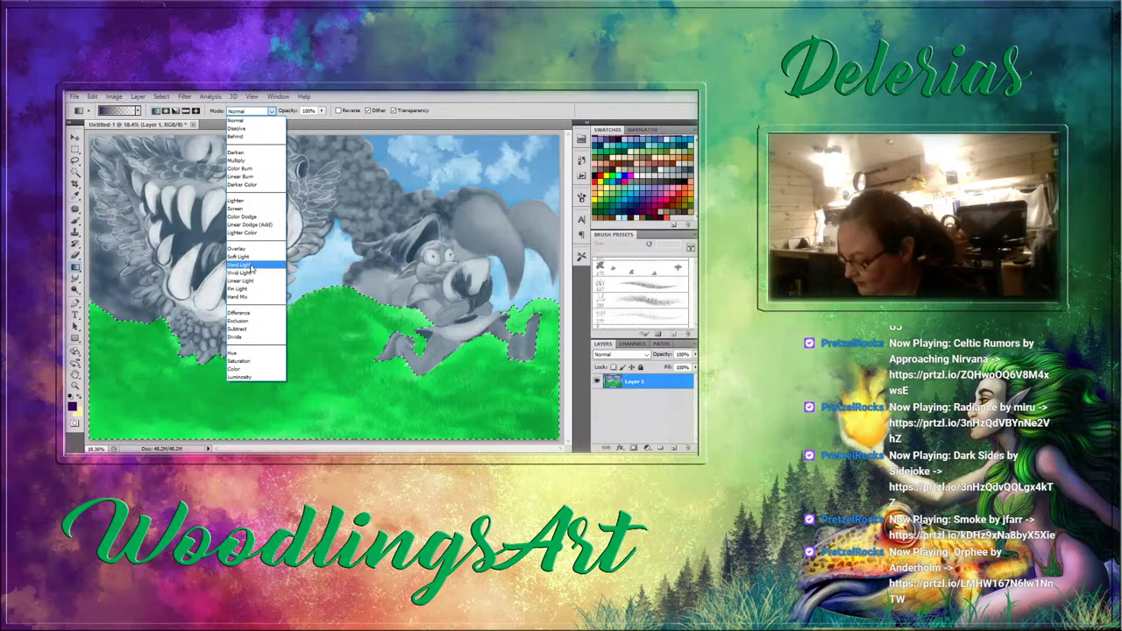
left_click(240, 263)
left_click_drag(324, 445, 326, 291)
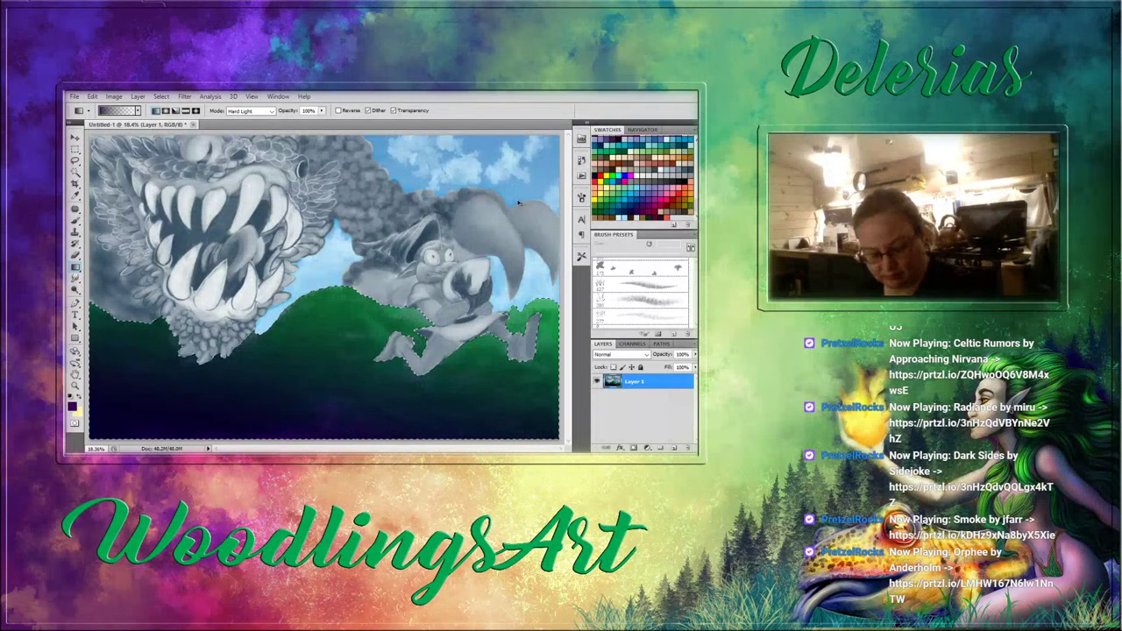
key("ctrl+shift+f")
mouse_move(513, 167)
left_mouse_down()
mouse_move(481, 167)
mouse_move(498, 163)
left_mouse_up()
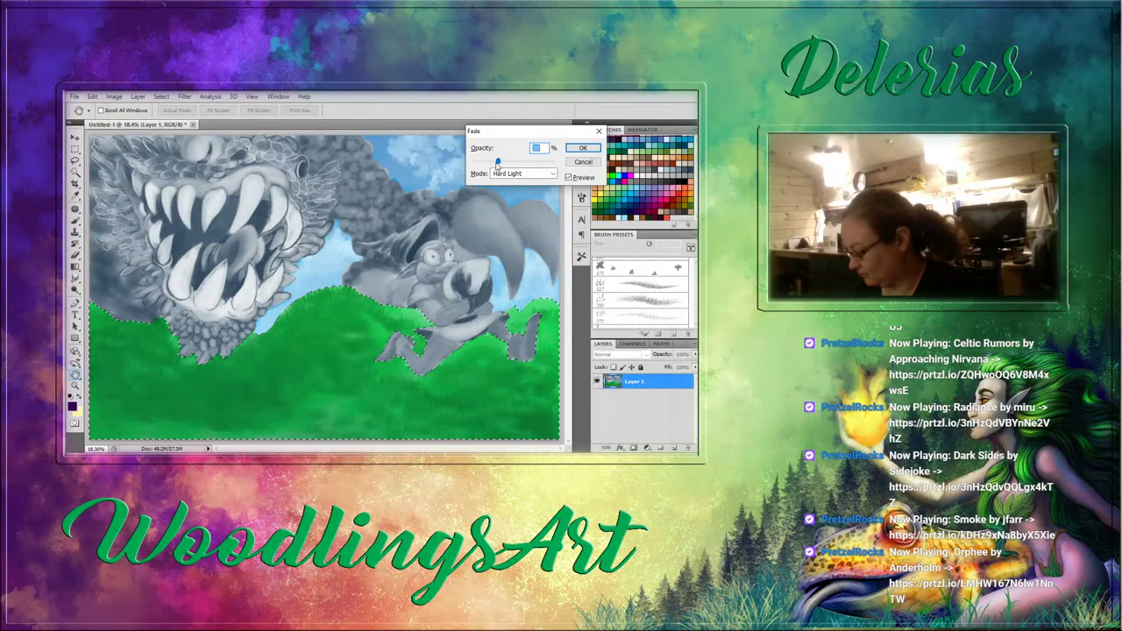
left_click(581, 149)
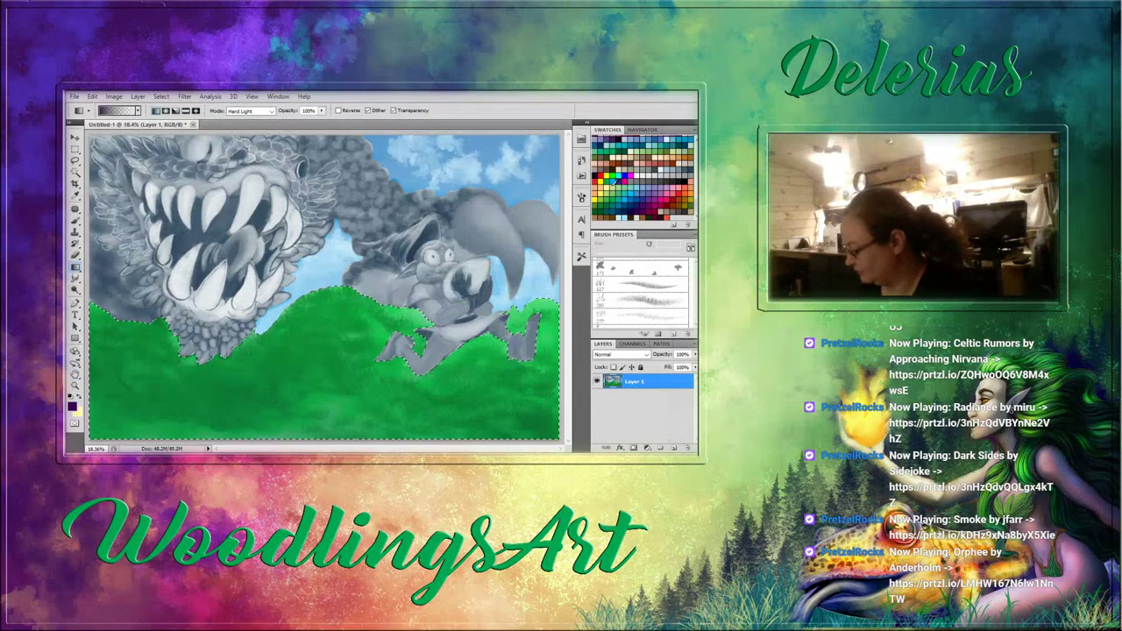
Apply a pale yellow Overlay gradient from the runner towards the monster across the ground, fade it heavily, and deselect.
left_click(608, 188)
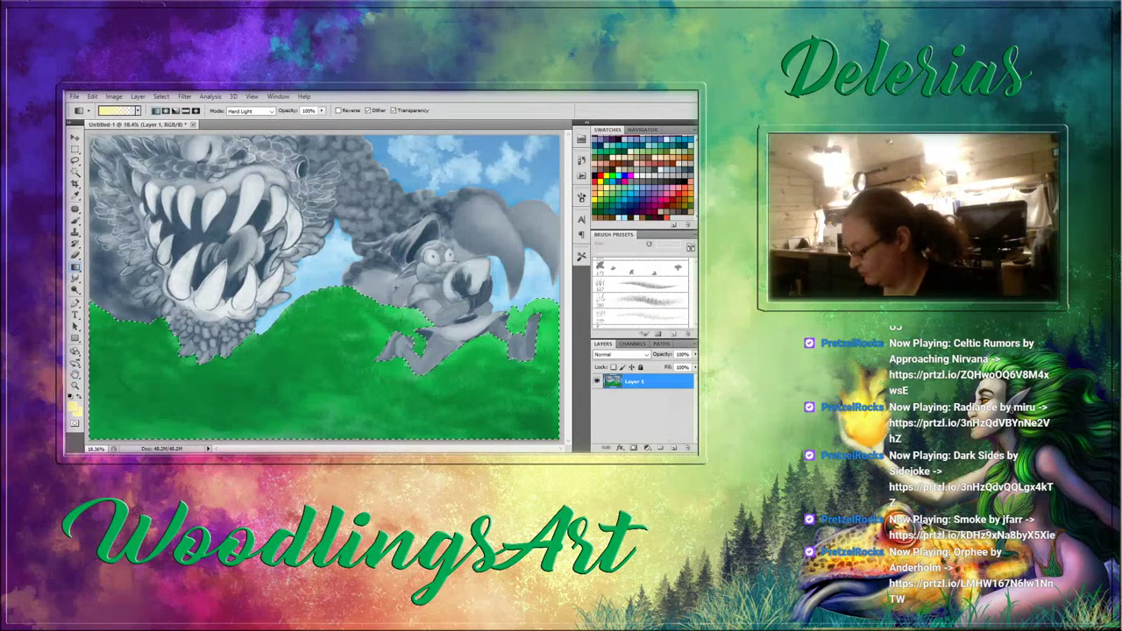
left_click(252, 112)
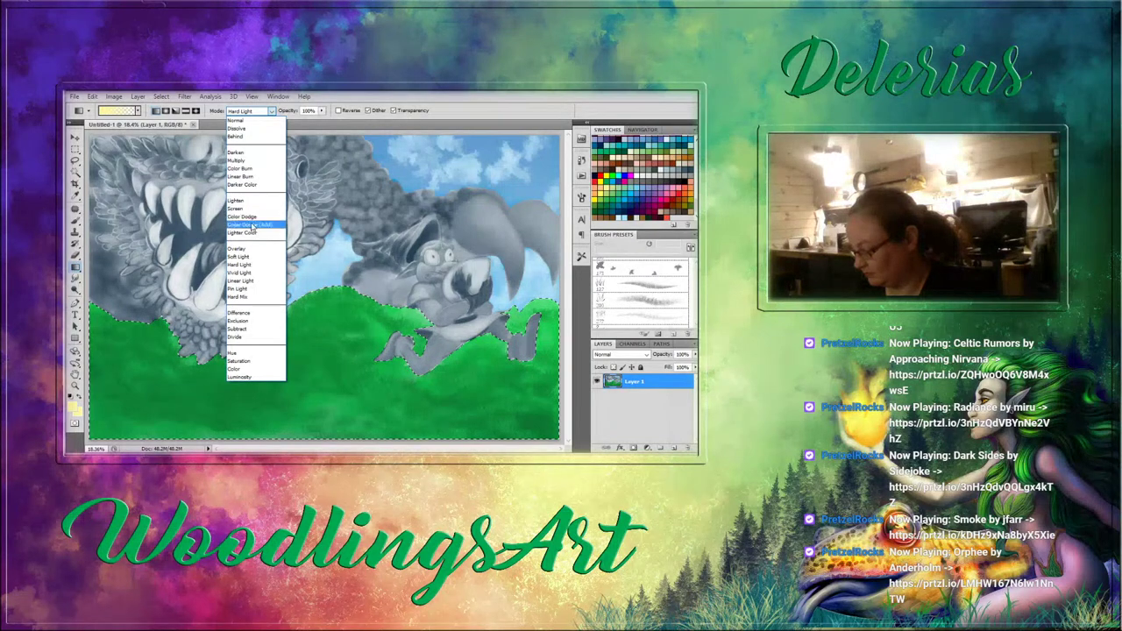
left_click(253, 250)
left_click_drag(419, 317, 230, 377)
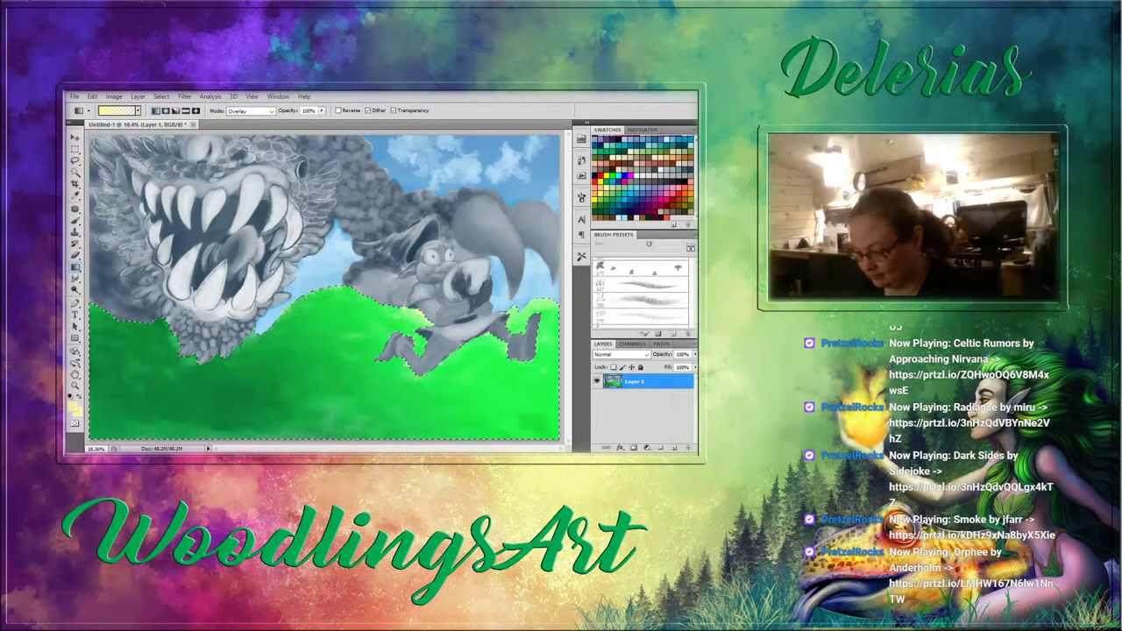
key("ctrl+shift+f")
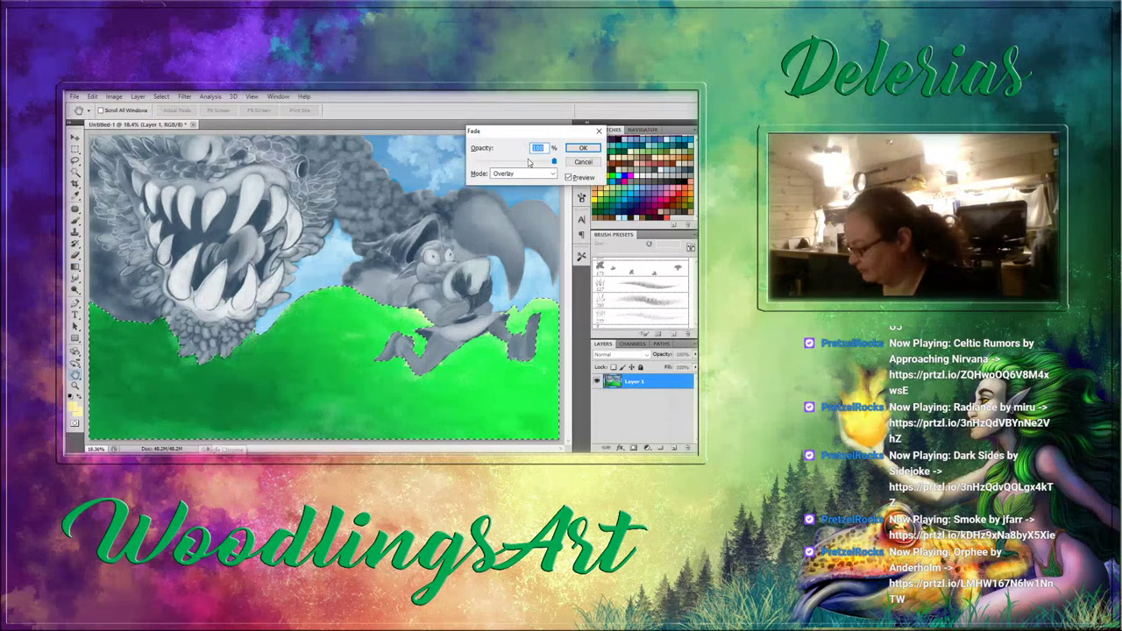
left_click_drag(530, 166, 477, 165)
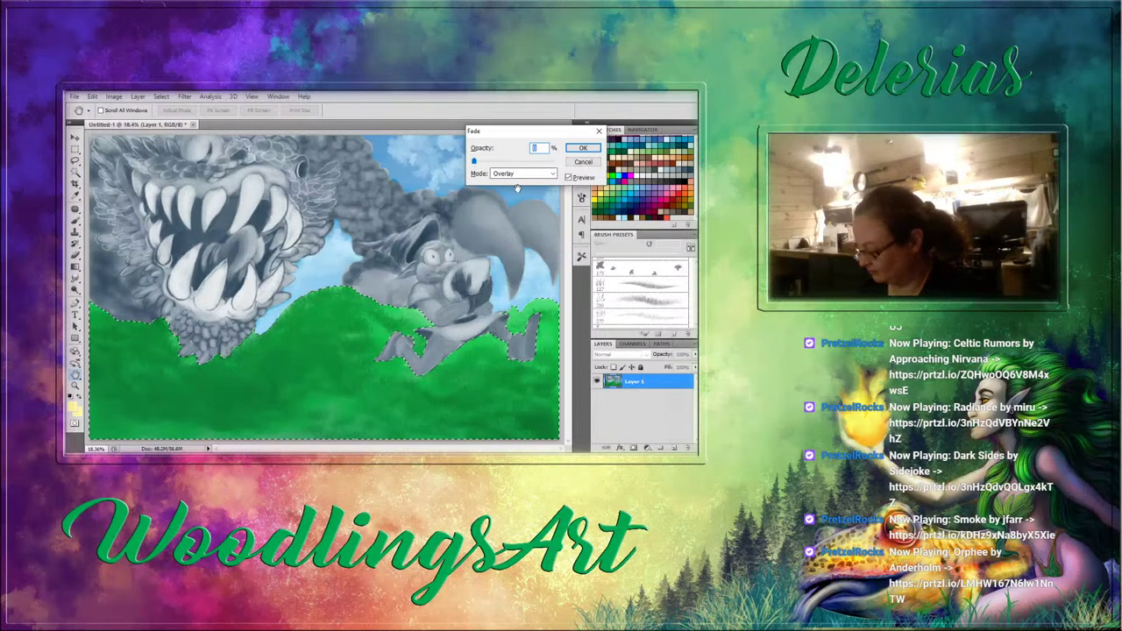
left_click(582, 147)
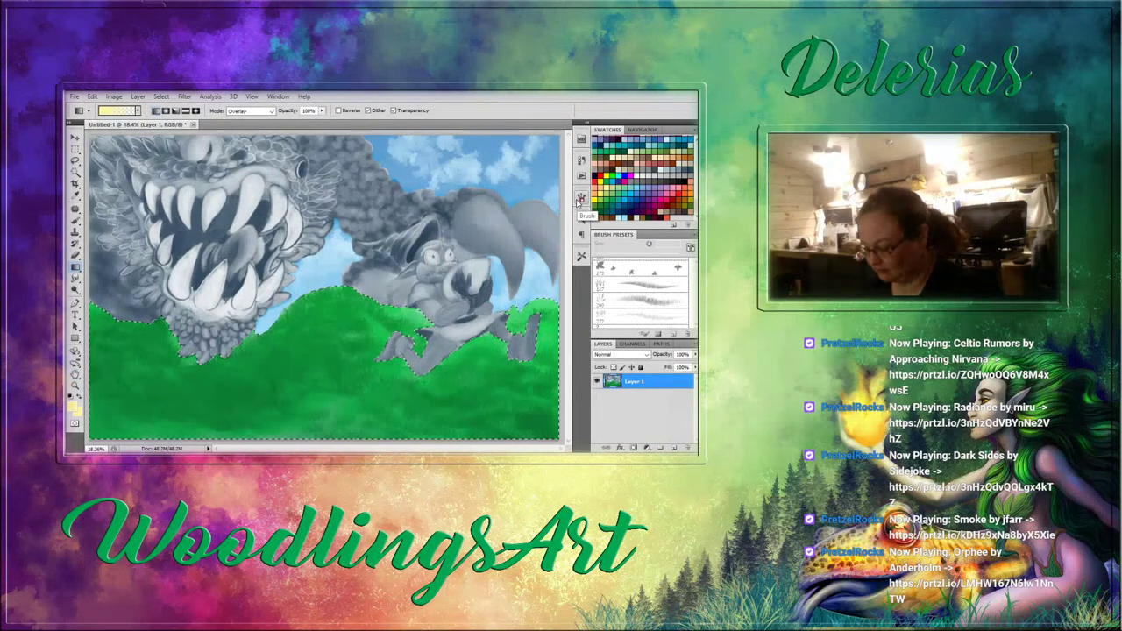
key("ctrl+d")
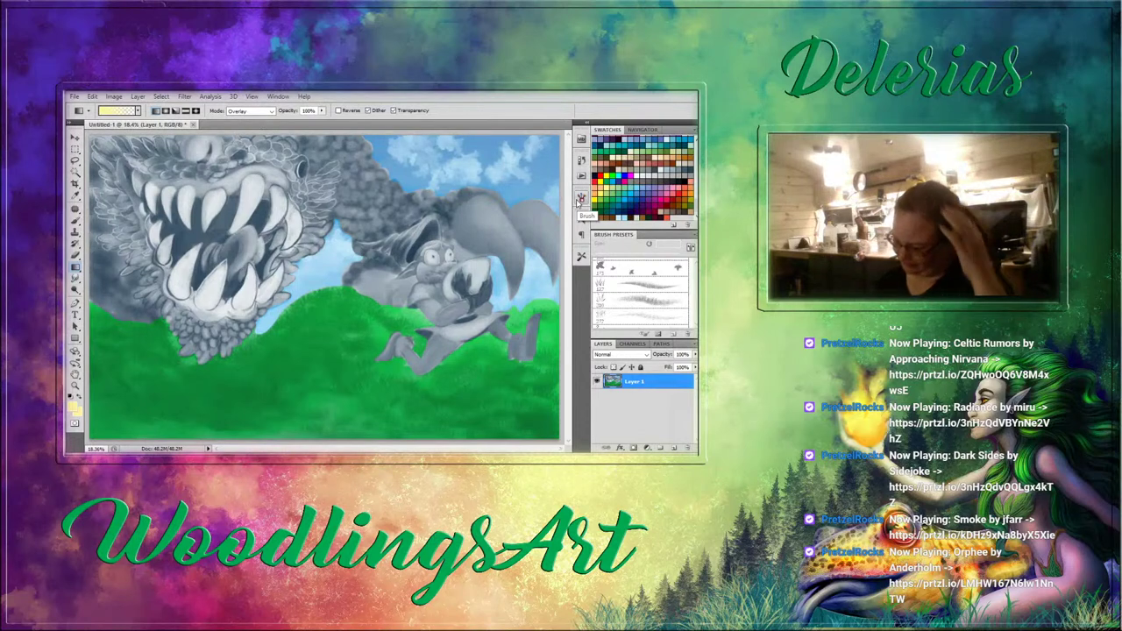
Set up a tapered brush preset at 50 px with a dark grey sampled from beside the monster's mouth.
left_click(75, 222)
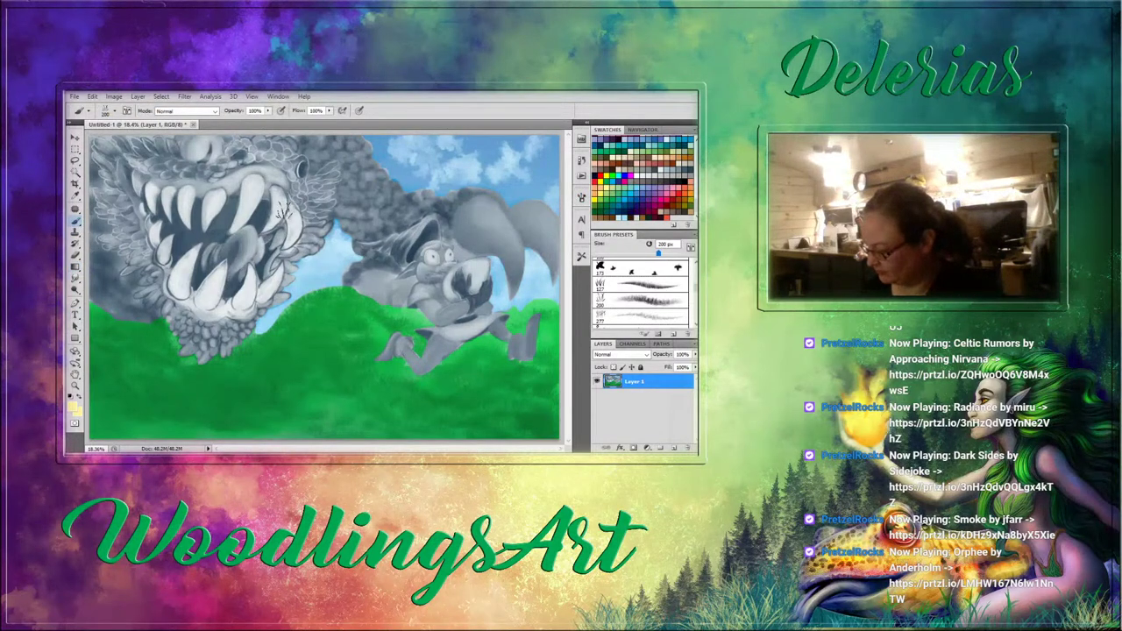
left_click(304, 168, "alt")
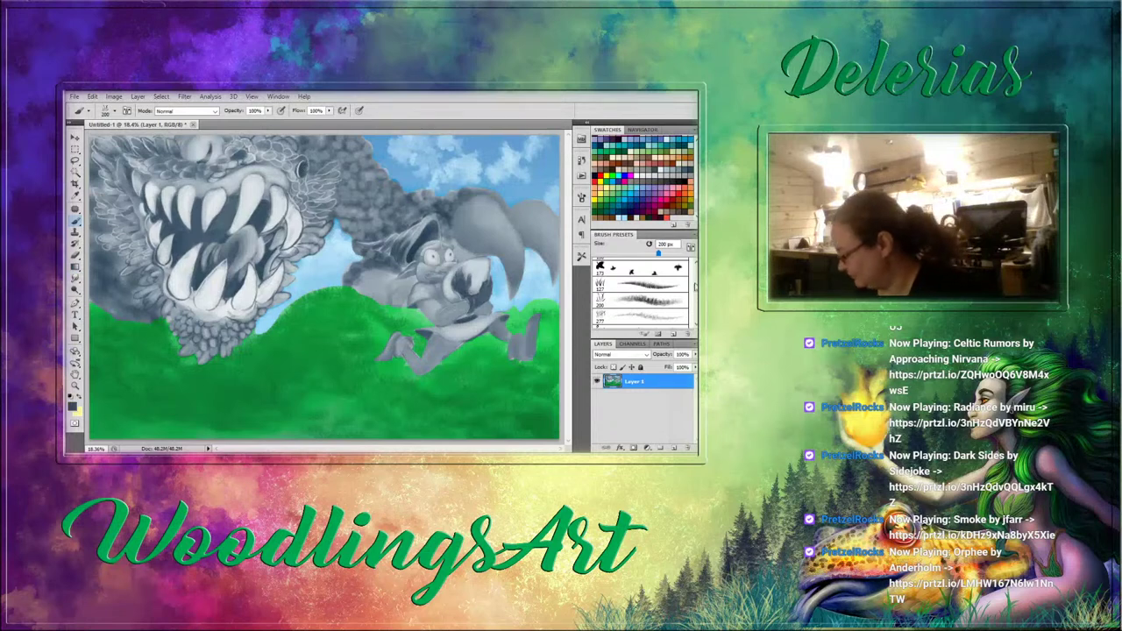
left_click_drag(696, 288, 695, 296)
scroll(640, 292, "down", 4)
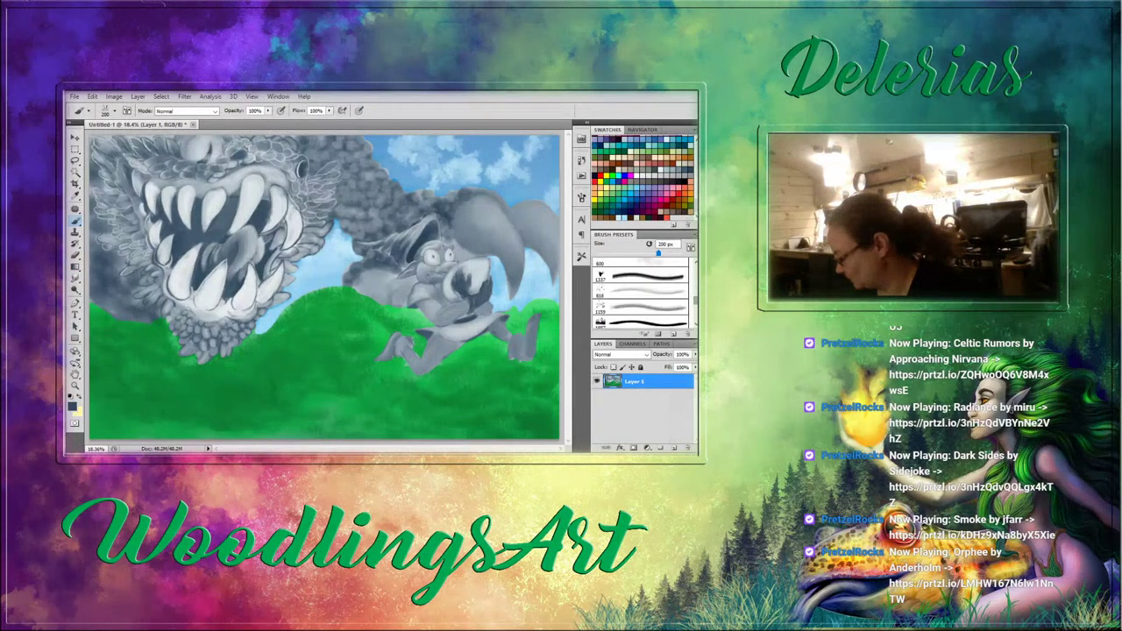
scroll(640, 293, "down", 6)
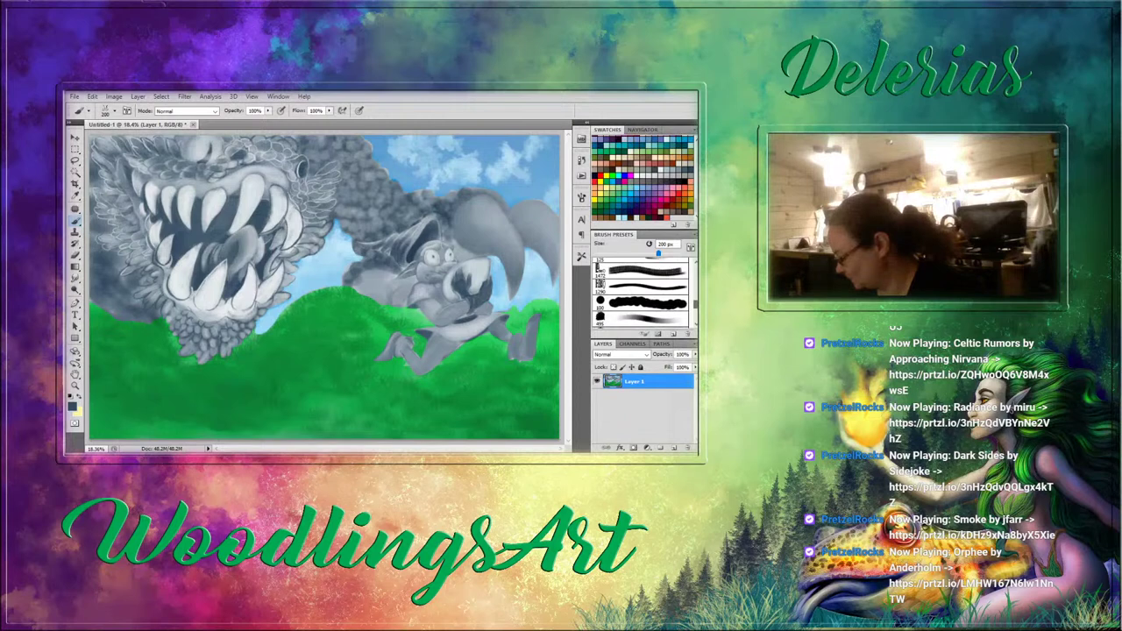
left_click_drag(695, 301, 695, 301)
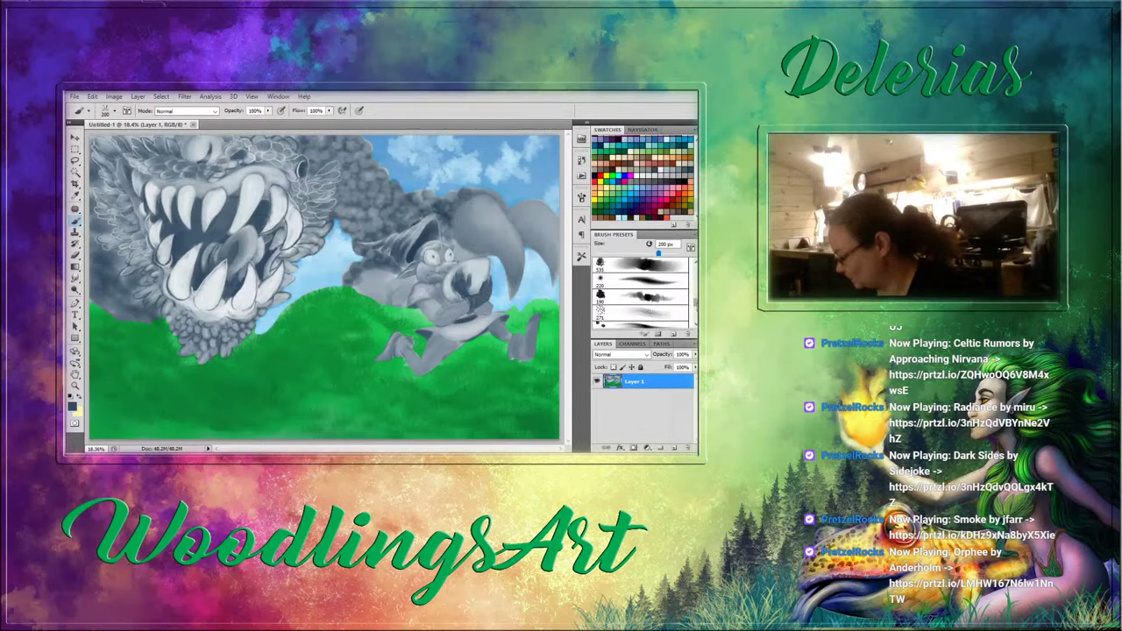
left_click(662, 282)
key("bracketleft")
key("bracketleft")
key("bracketleft")
key("bracketleft")
key("bracketleft")
key("bracketleft")
key("bracketleft")
key("bracketleft")
key("bracketleft")
key("bracketleft")
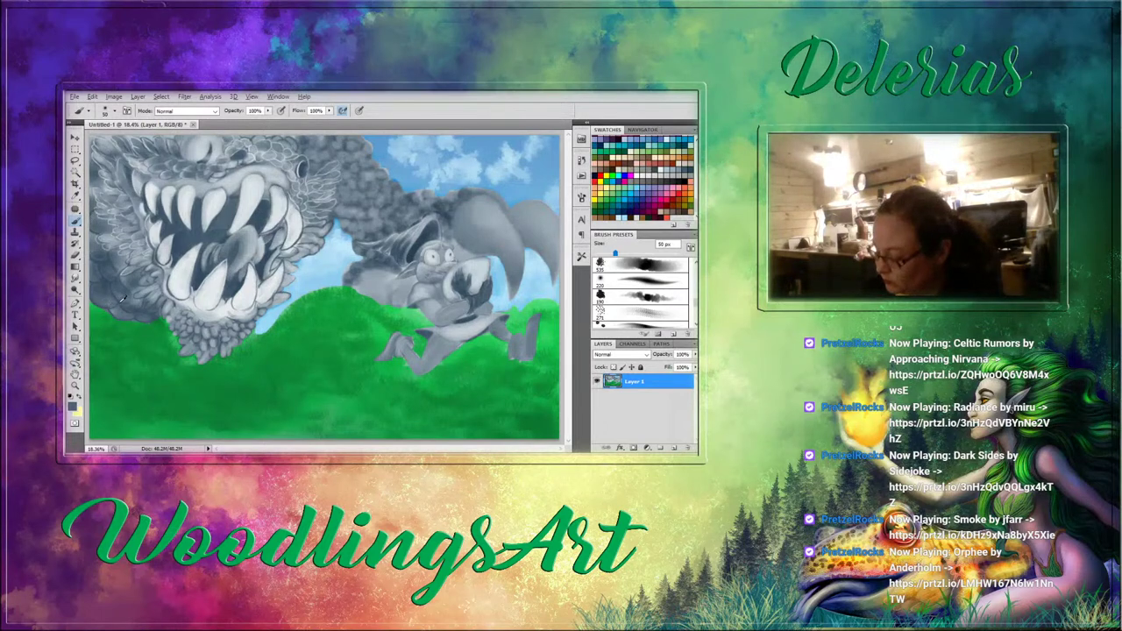
Refine the edges and shading of the monster's lower teeth with greys sampled from the mouth and teeth.
left_click(180, 241, "alt")
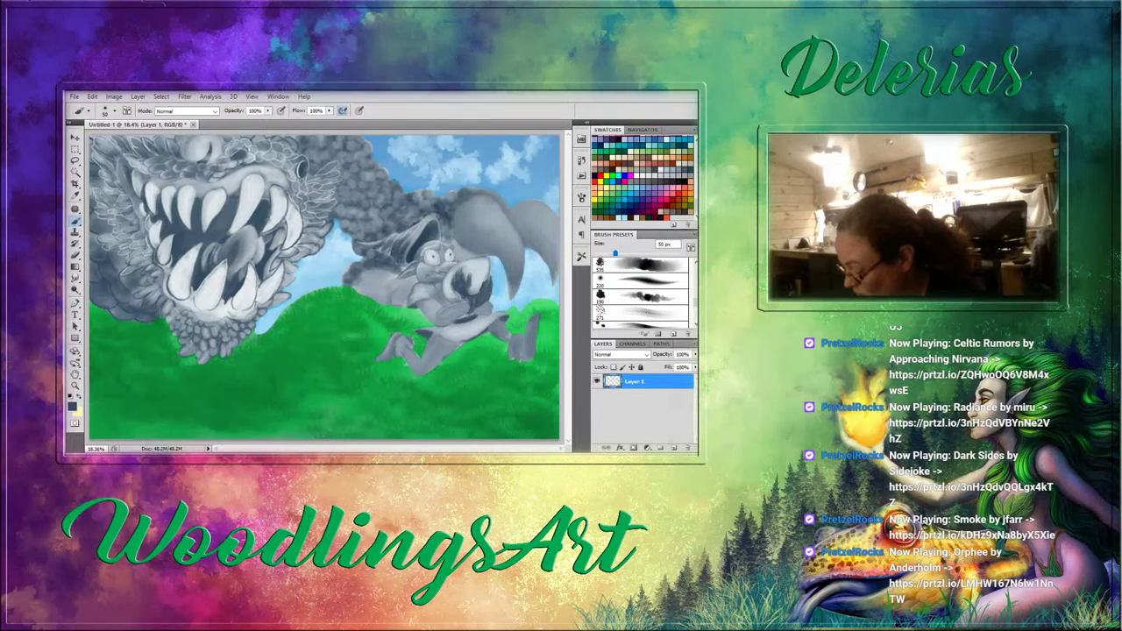
left_click(227, 301, "alt")
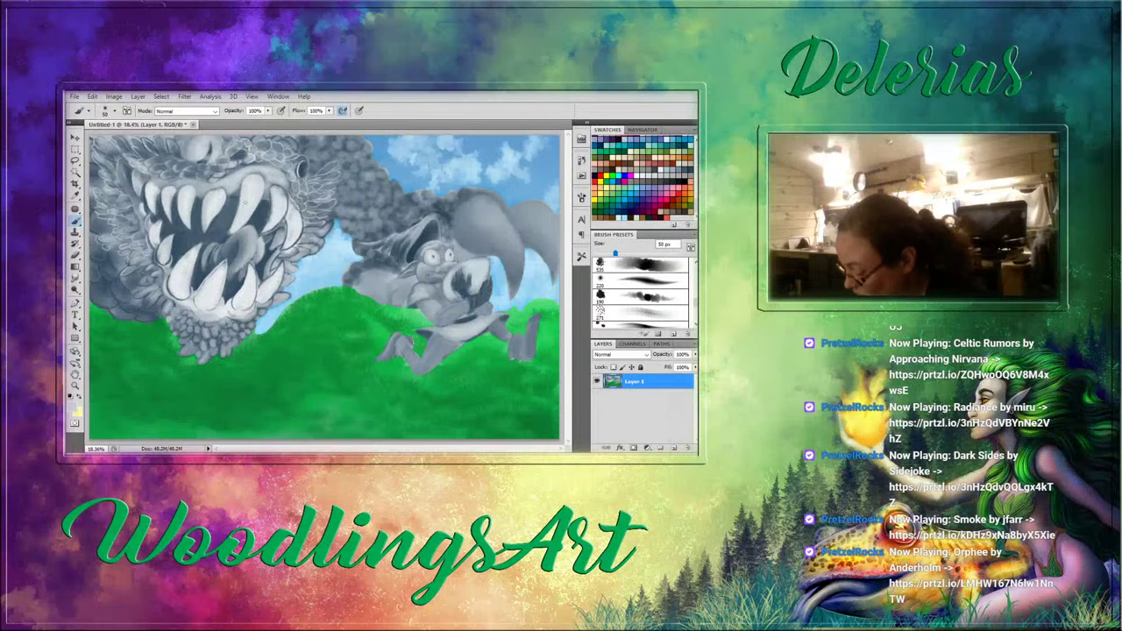
left_click_drag(248, 273, 239, 289)
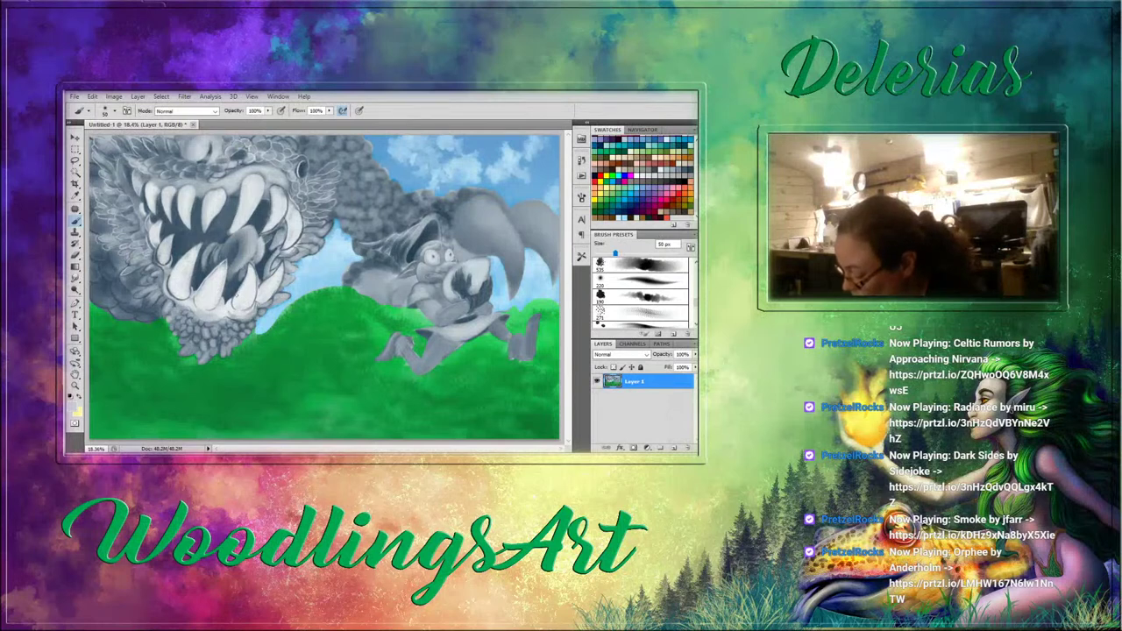
left_click(236, 287, "alt")
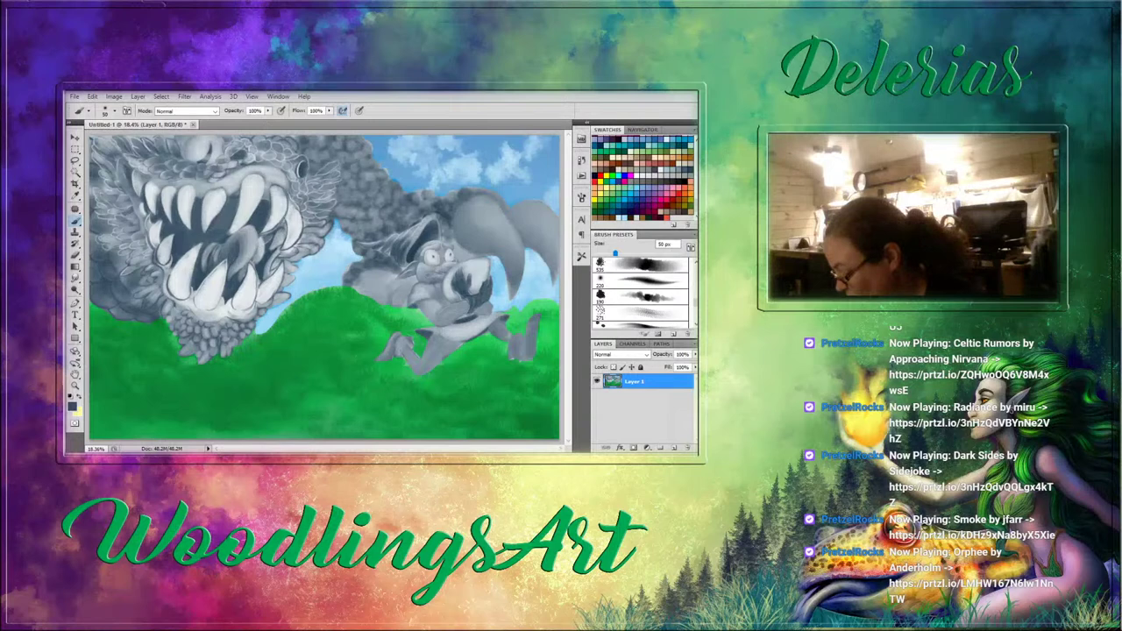
Define the tongue's edge and the gum around the monster's rear upper teeth with sampled light and dark greys.
left_click(263, 245, "alt")
left_click_drag(263, 254, 257, 262)
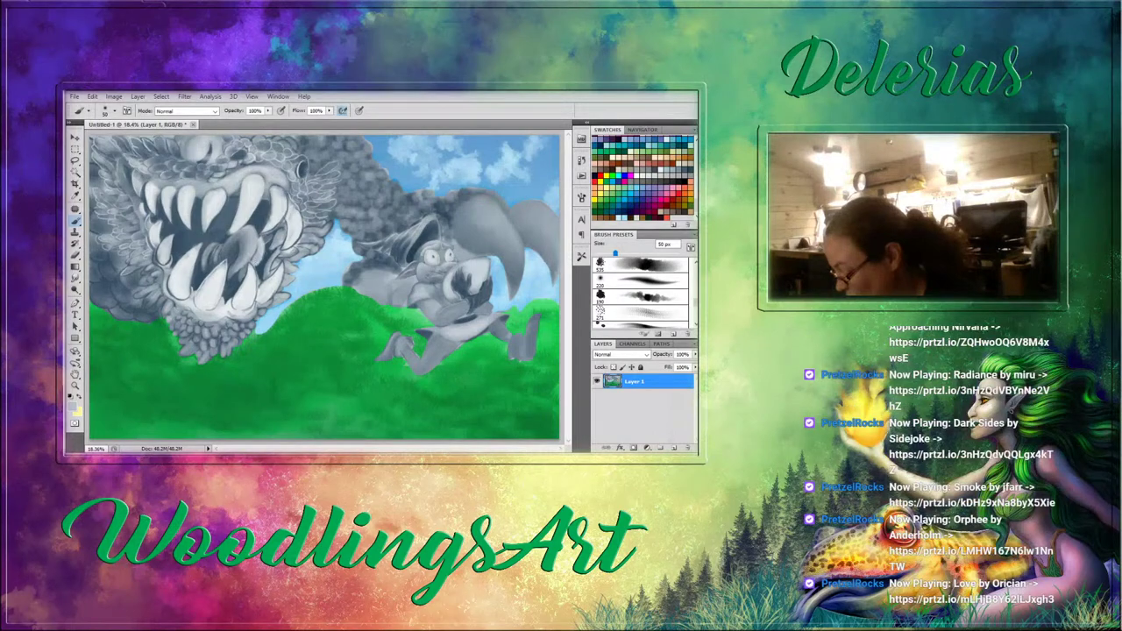
left_click(270, 254, "alt")
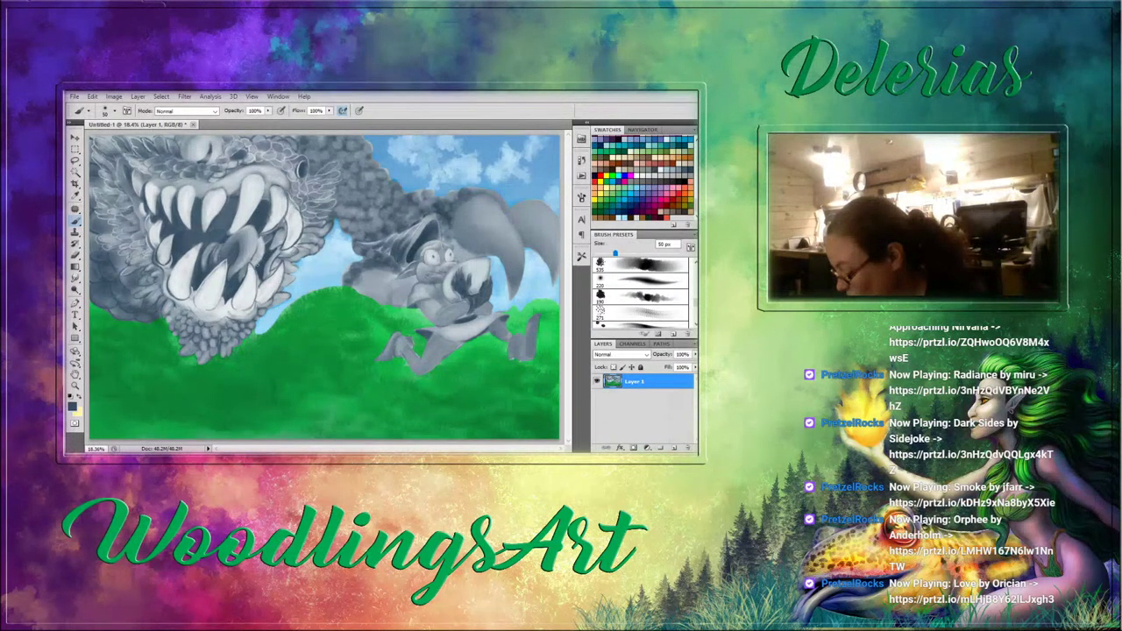
left_click(260, 255, "alt")
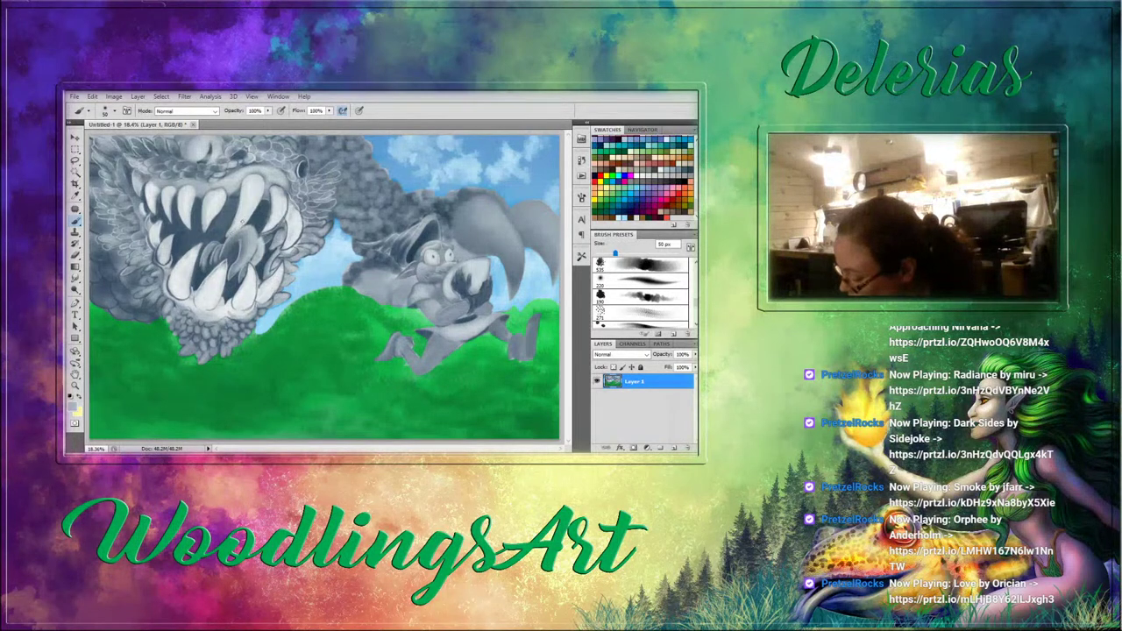
left_click(240, 224, "alt")
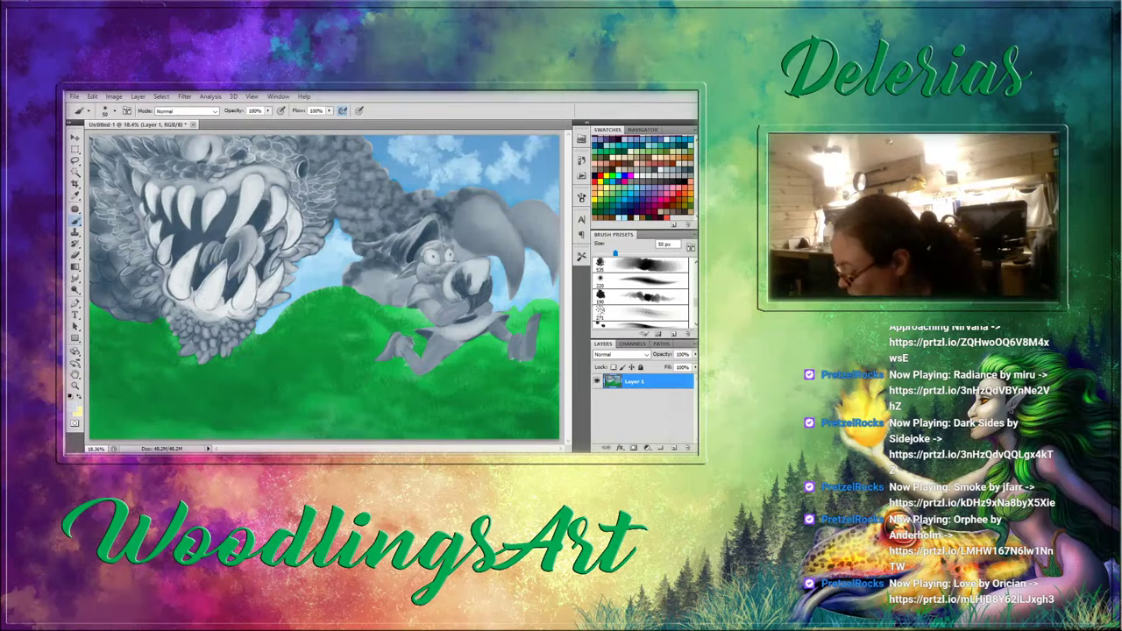
left_click_drag(272, 190, 270, 217)
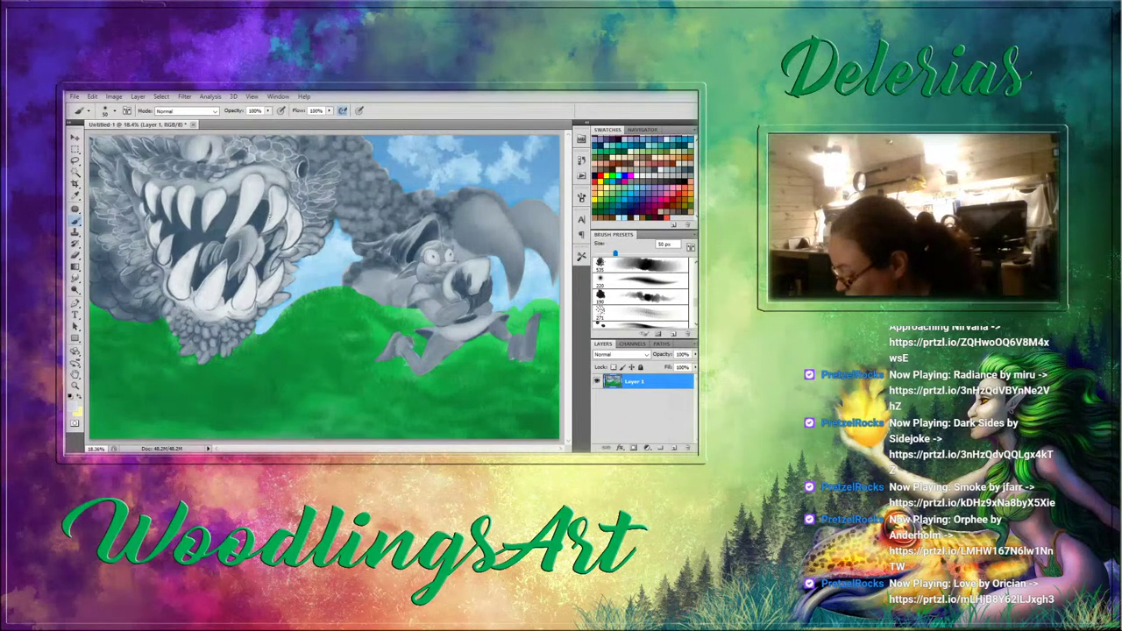
Blend the gum and teeth at the rear corner of the monster's mouth with the Smudge tool at 50 px.
left_click(76, 280)
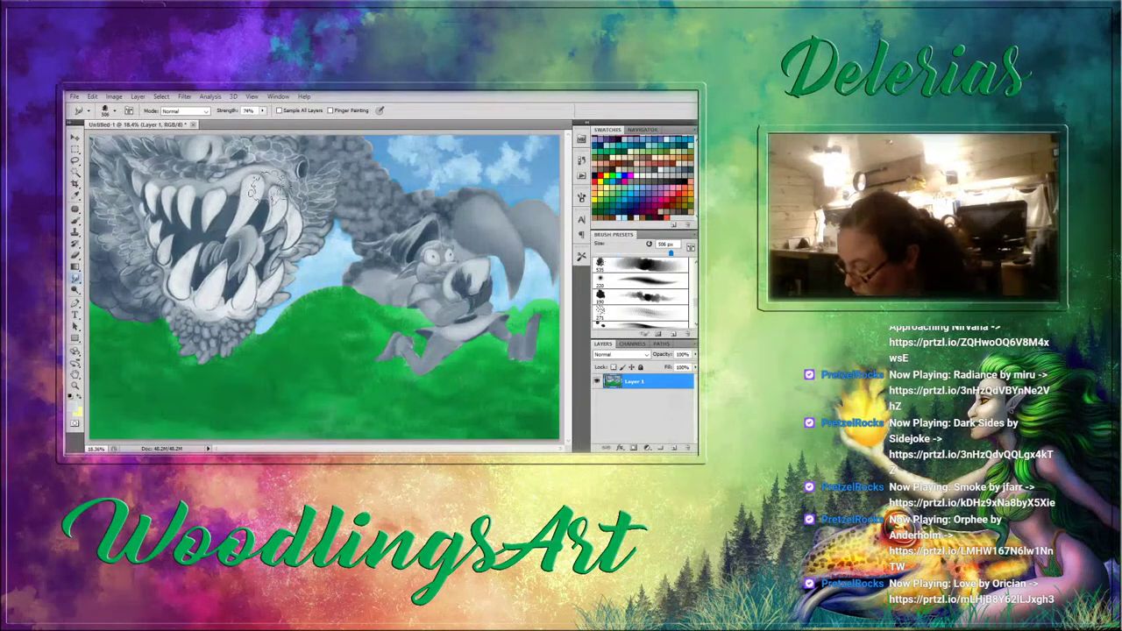
key("bracketleft")
key("bracketleft")
key("bracketleft")
key("bracketleft")
key("bracketleft")
key("bracketleft")
key("bracketleft")
key("bracketleft")
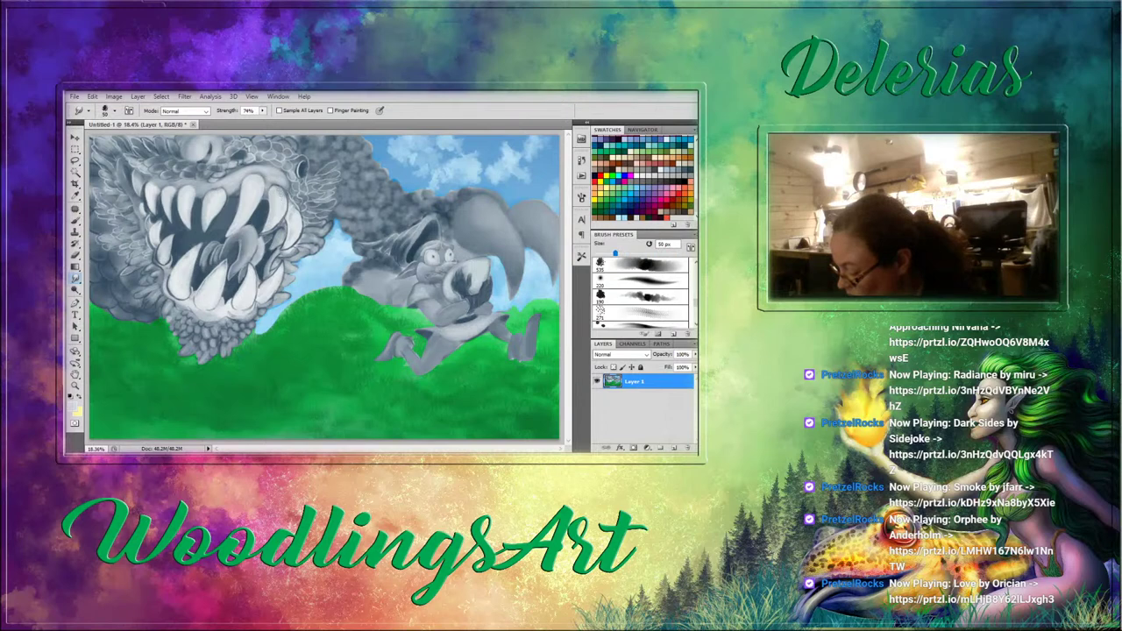
left_click_drag(283, 209, 272, 228)
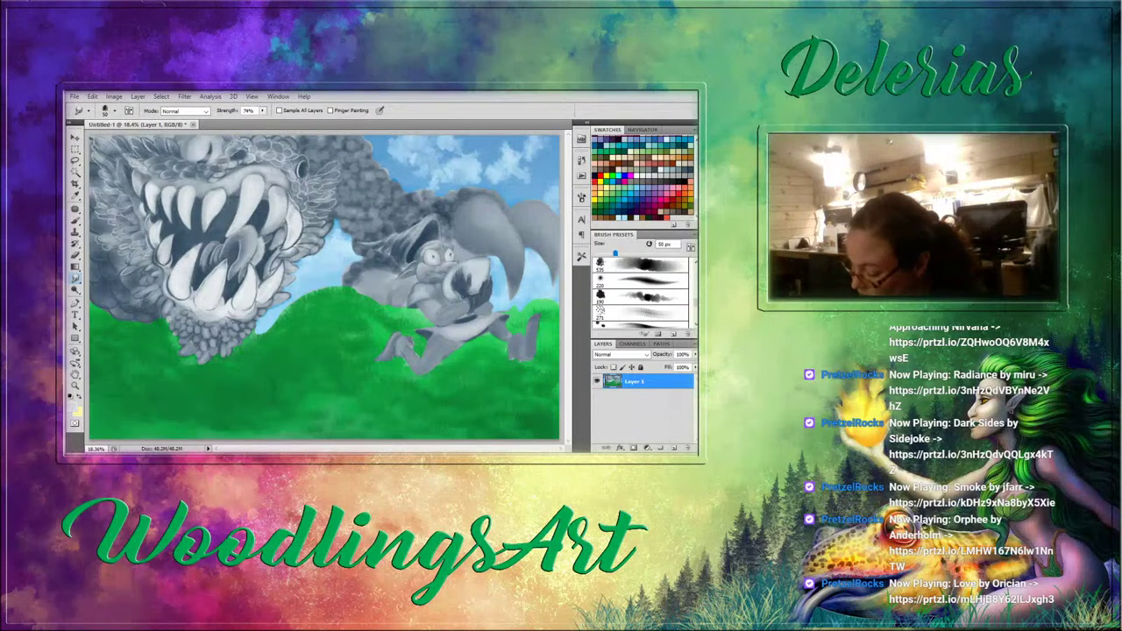
Touch up the rear teeth, and paint overlapping scales across the monster's cheek, neck and body with light and dark greys.
key("b")
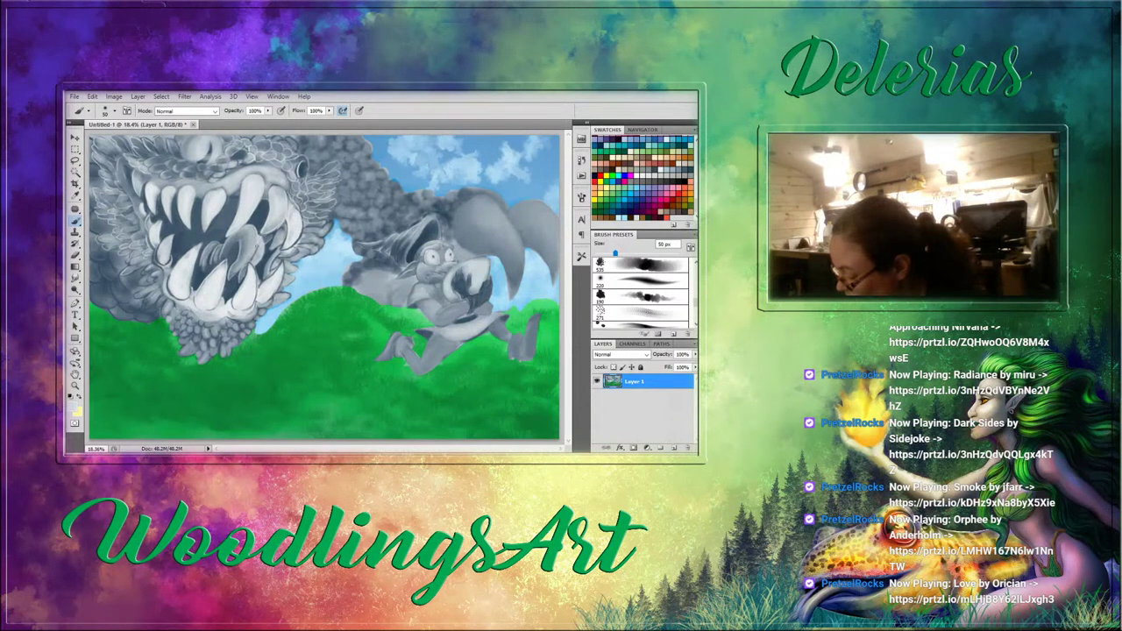
left_click_drag(262, 237, 262, 249)
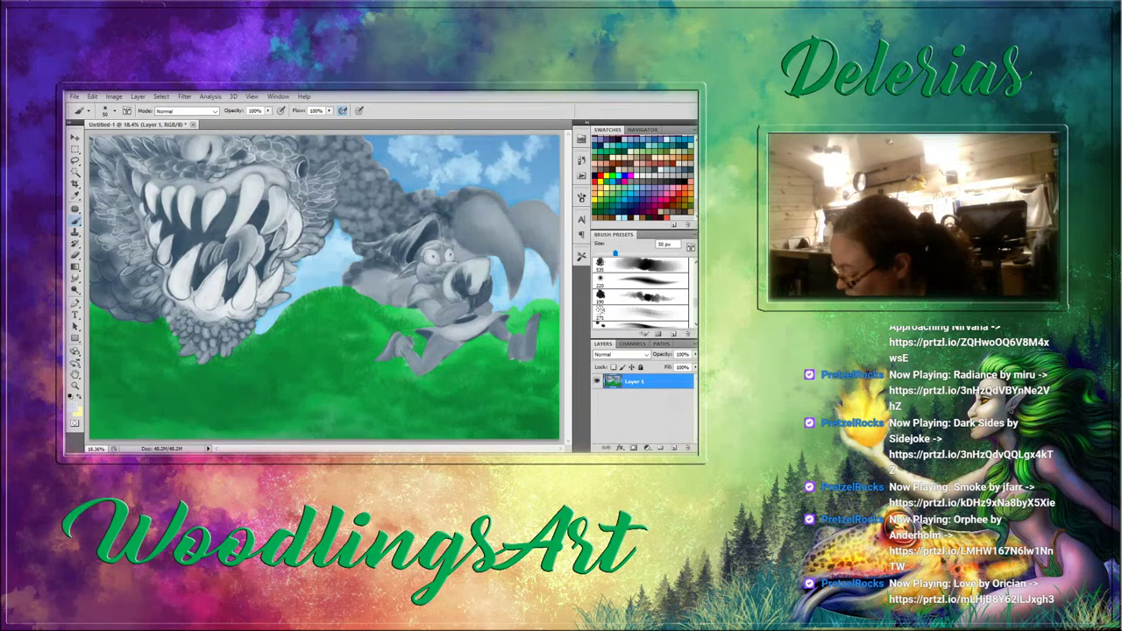
left_click_drag(289, 232, 282, 250)
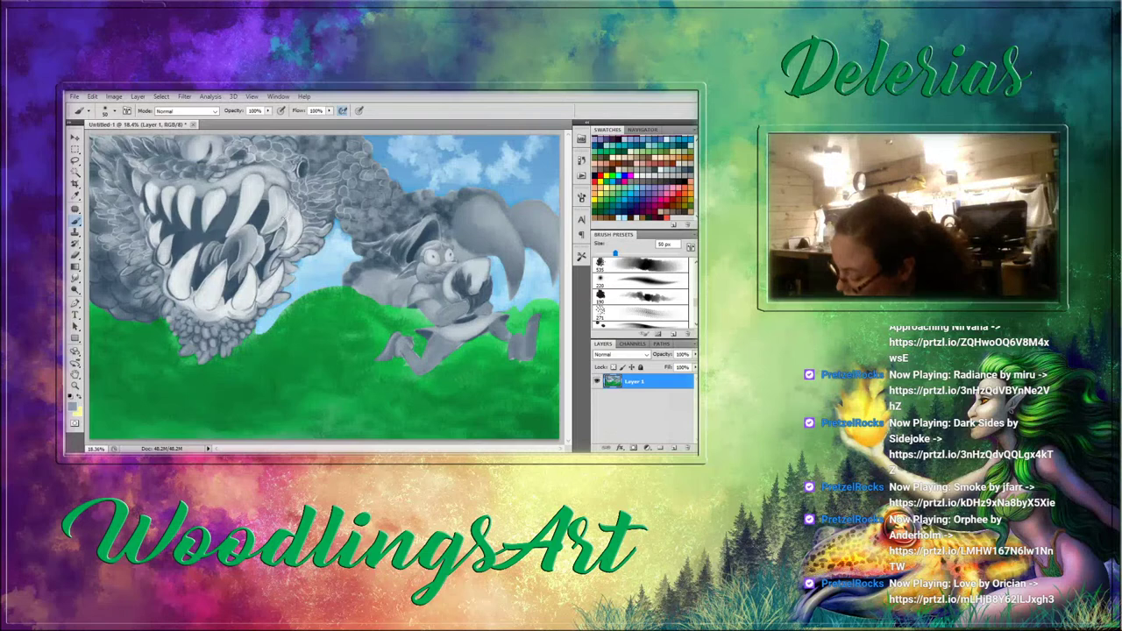
left_click(279, 226, "alt")
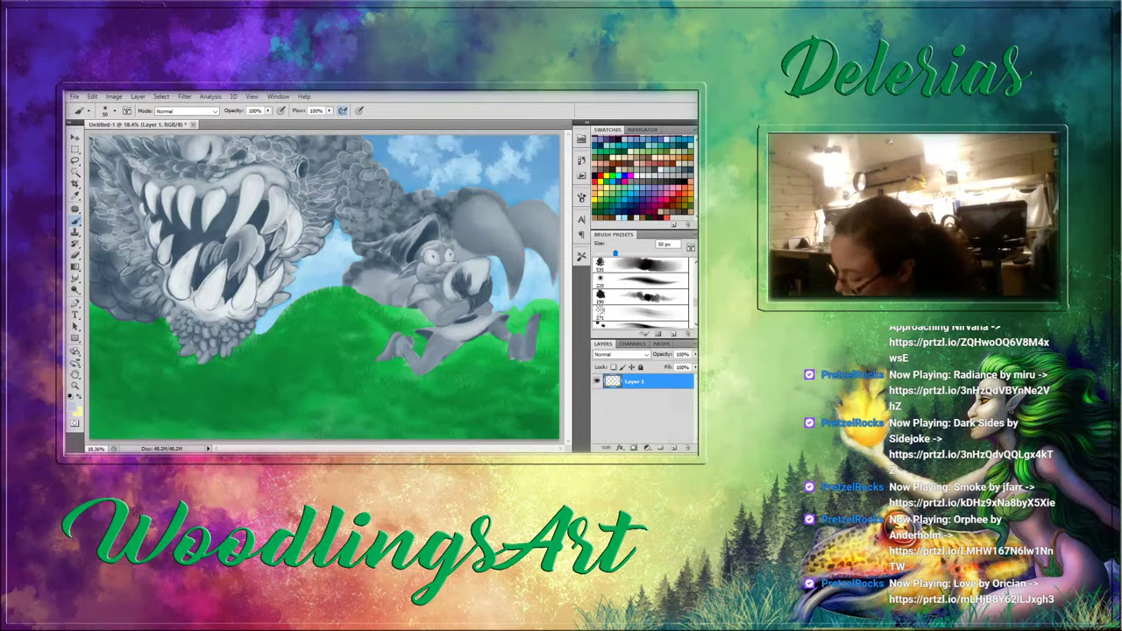
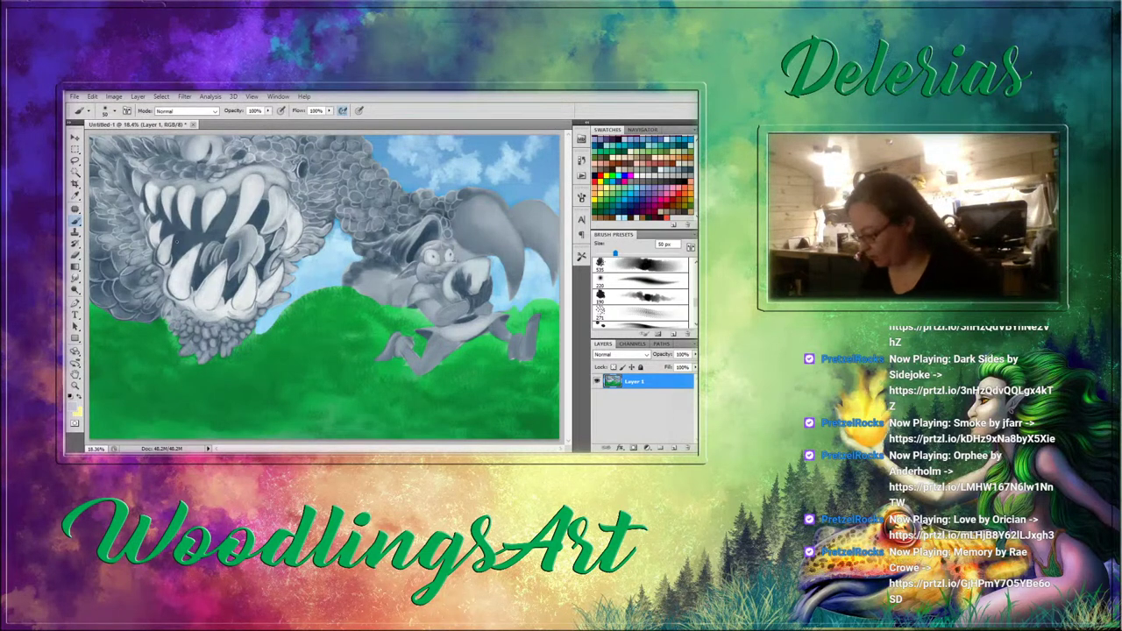
Shade the base of the monster's large claw beside the runner's hat with sampled dark grey, using a 45 px brush.
key("r")
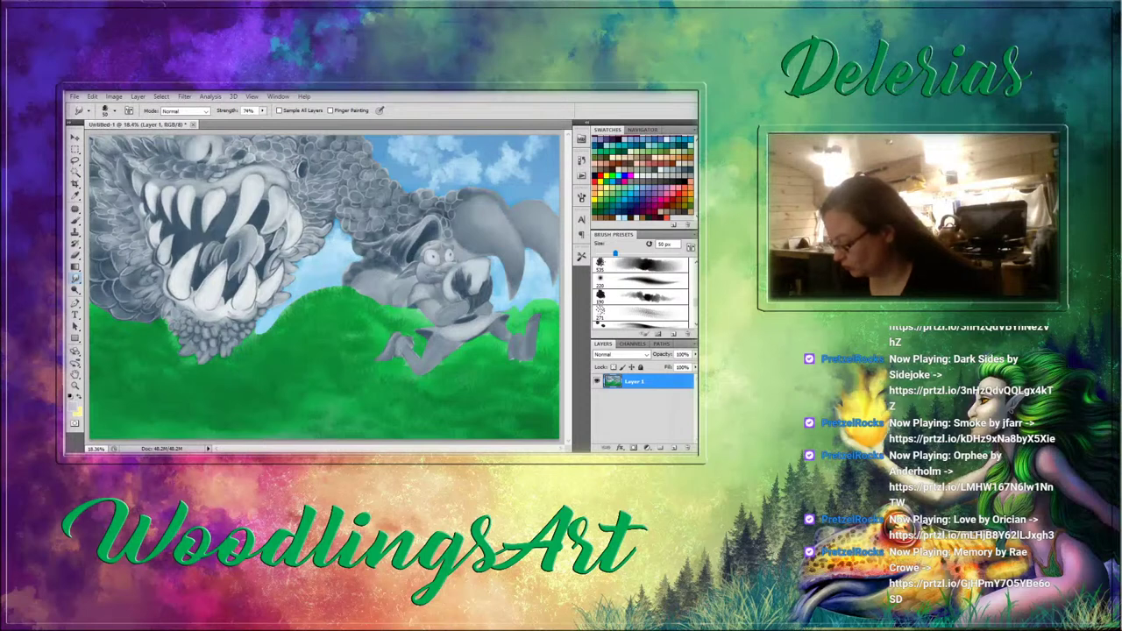
key("b")
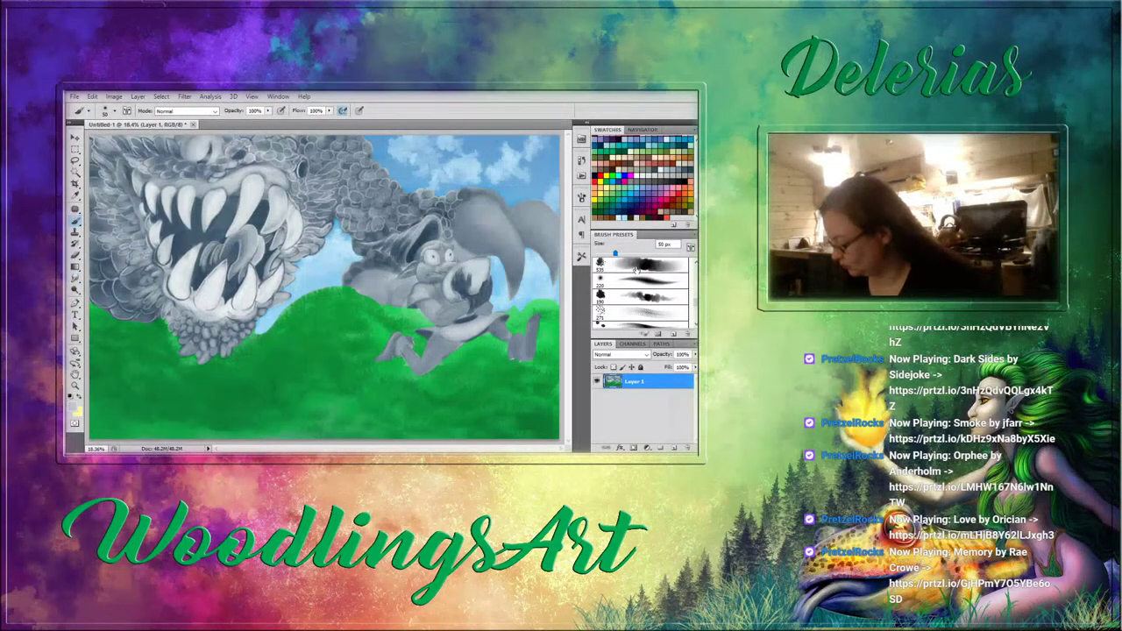
left_click(424, 236, "alt")
key("bracketleft")
key("bracketleft")
key("bracketleft")
key("bracketleft")
key("bracketleft")
key("bracketleft")
key("bracketleft")
key("bracketleft")
key("bracketleft")
key("bracketleft")
key("bracketleft")
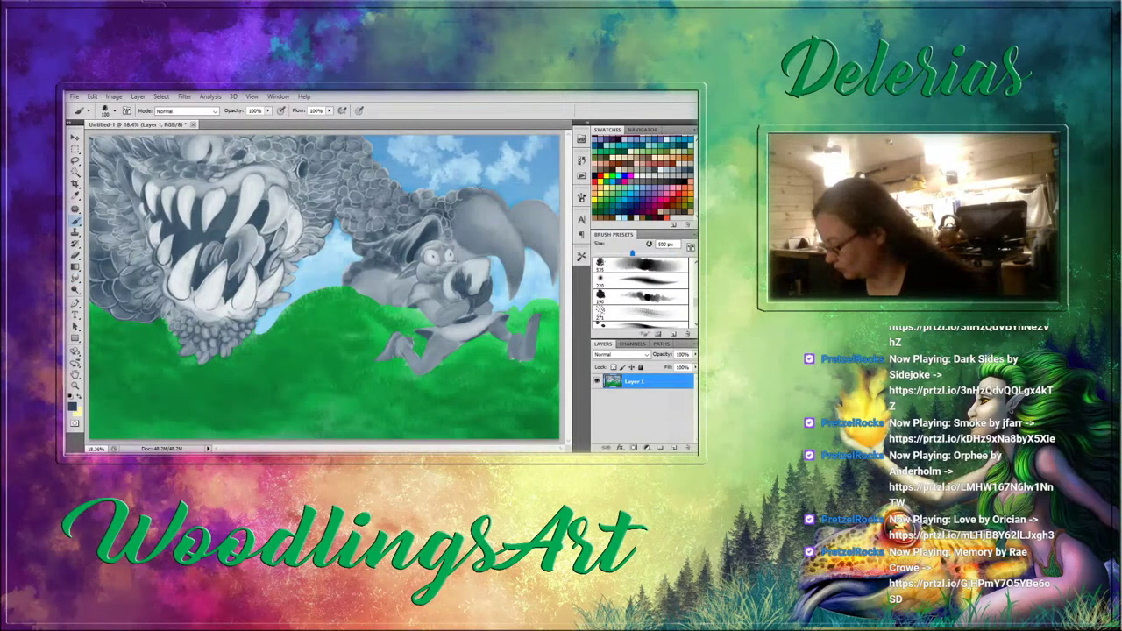
key("bracketleft")
key("bracketleft")
key("bracketleft")
key("bracketleft")
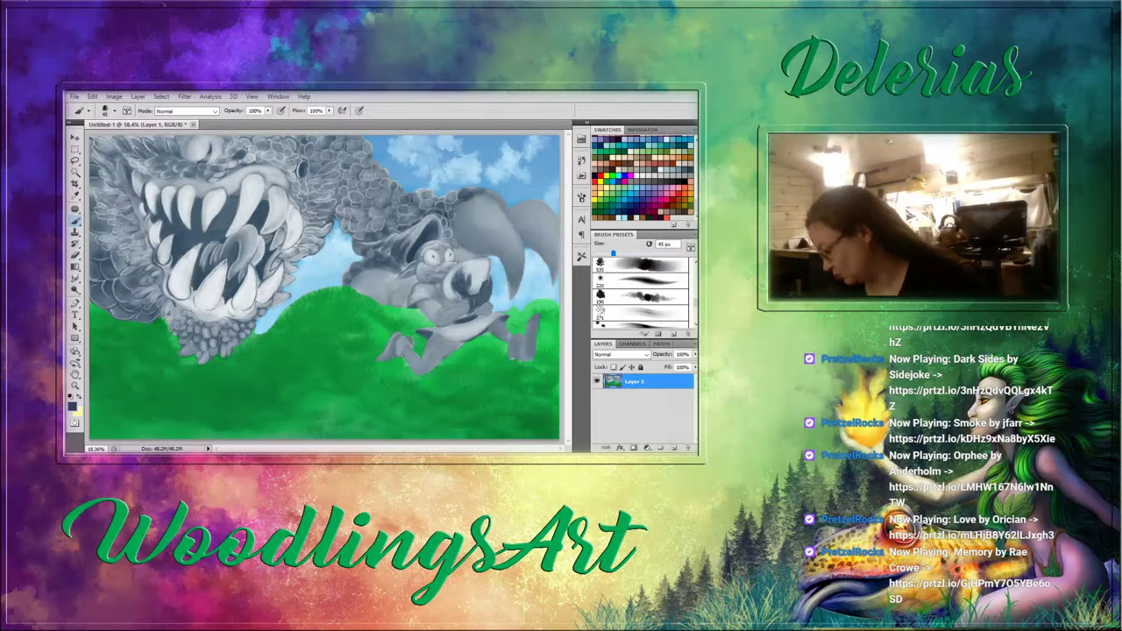
mouse_move(452, 241)
left_mouse_down()
mouse_move(476, 254)
mouse_move(457, 258)
left_mouse_up()
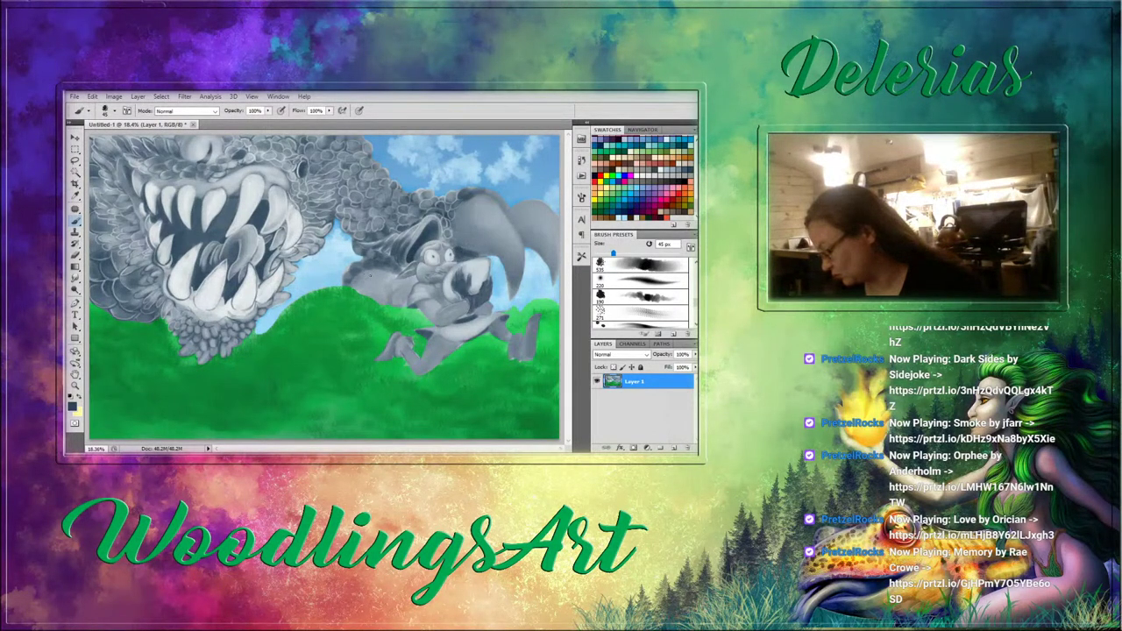
Highlight and shade the rounded form behind the runner with sampled greys, and clean up its outer edge with sky blue.
left_click(393, 277, "alt")
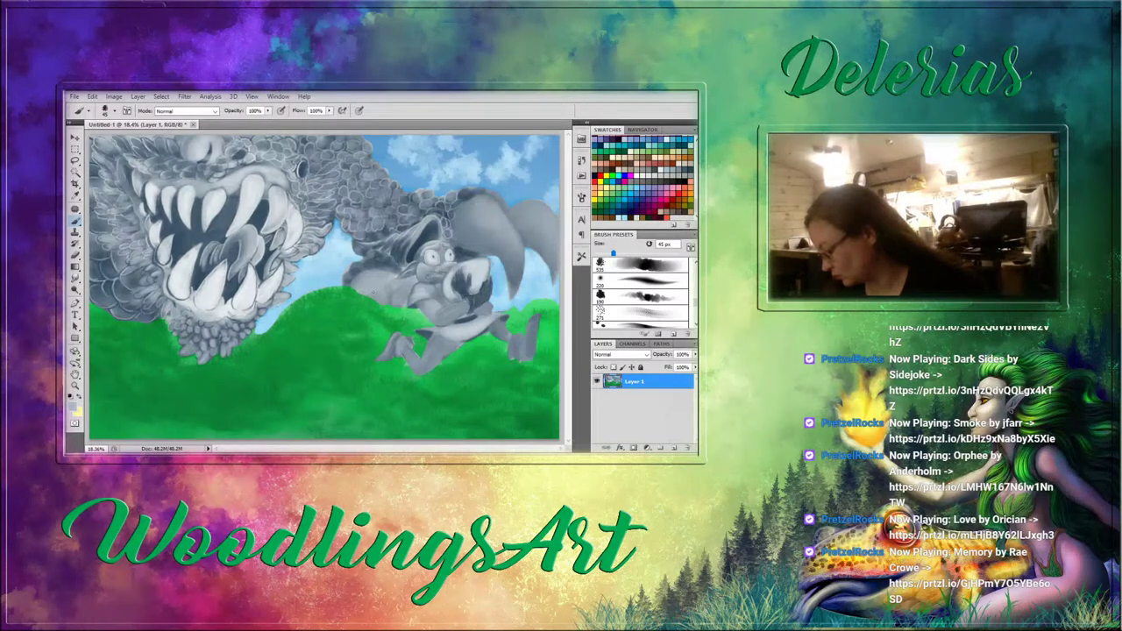
mouse_move(367, 292)
left_mouse_down()
mouse_move(384, 305)
mouse_move(399, 293)
left_mouse_up()
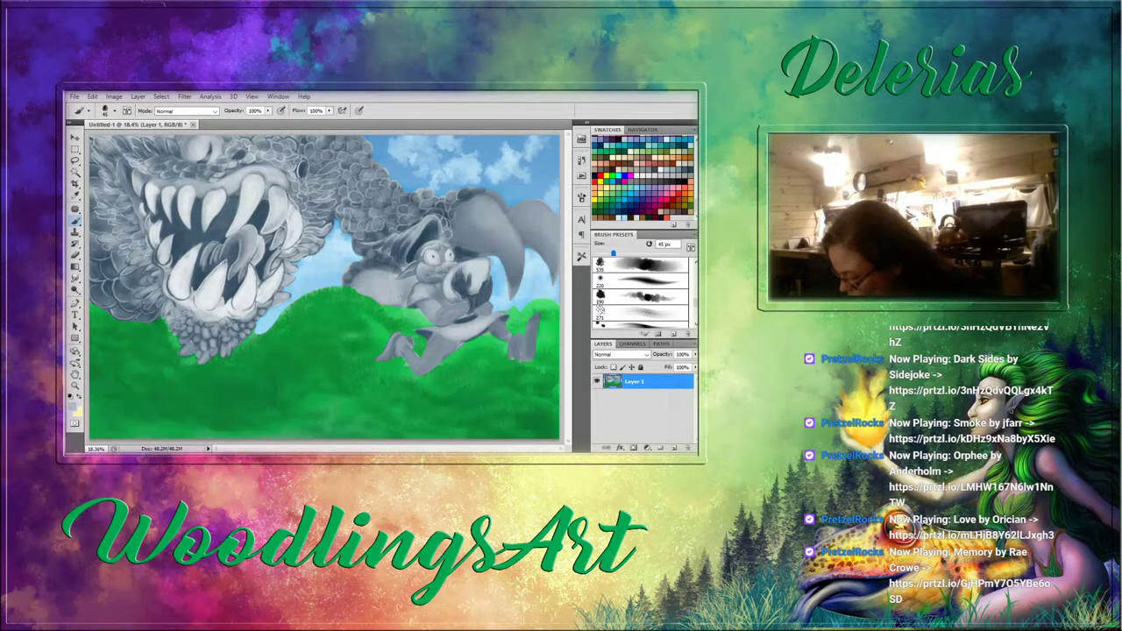
left_click(463, 245, "alt")
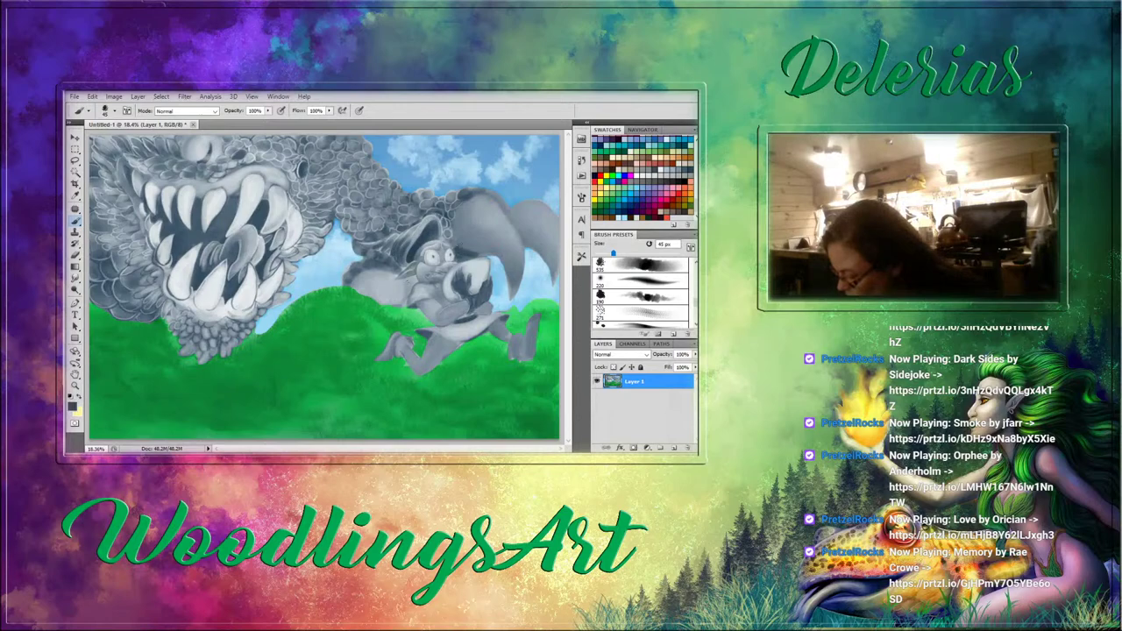
mouse_move(408, 284)
left_mouse_down()
mouse_move(408, 297)
mouse_move(412, 288)
left_mouse_up()
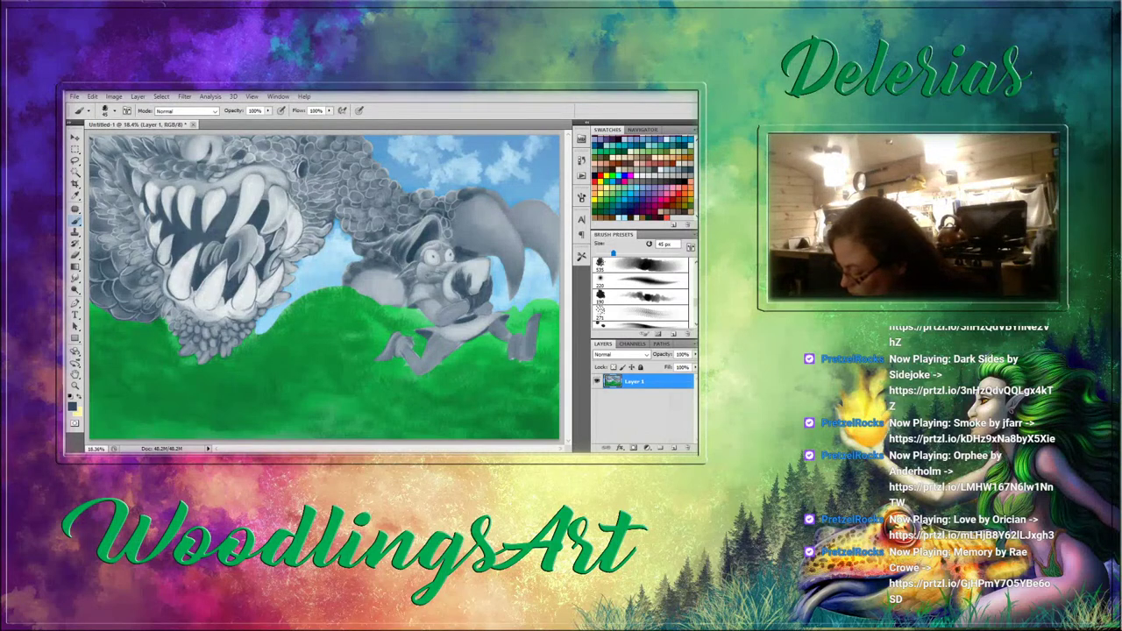
left_click(351, 261, "alt")
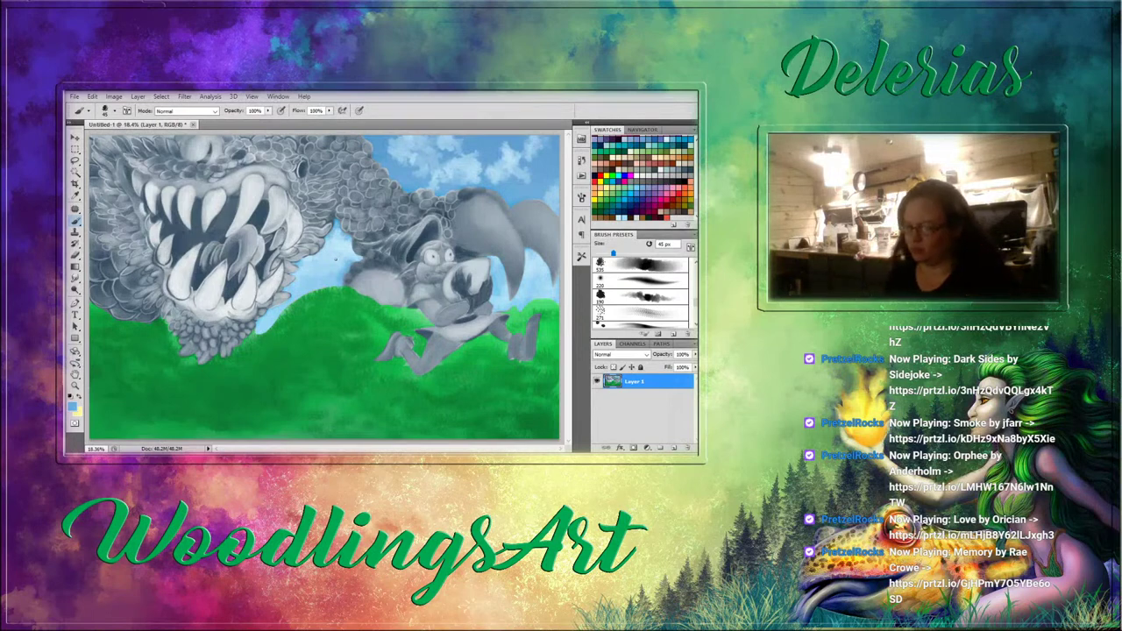
Select the monster's head, neck, body and the limb behind the runner with the marquee and additive lasso selections.
left_click(76, 162)
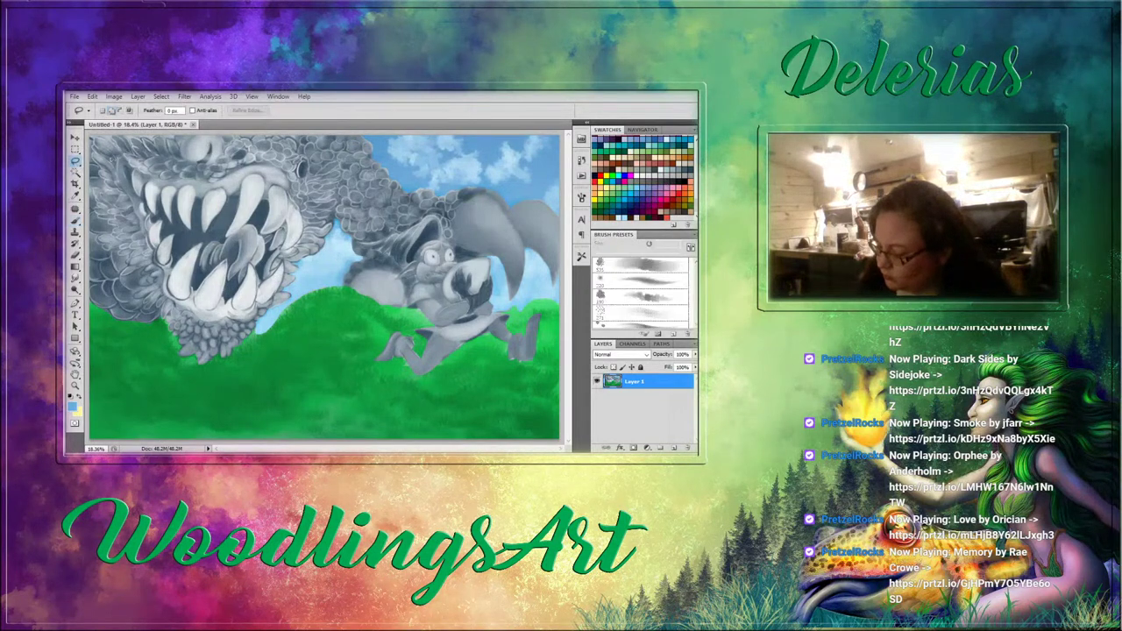
left_click(76, 150)
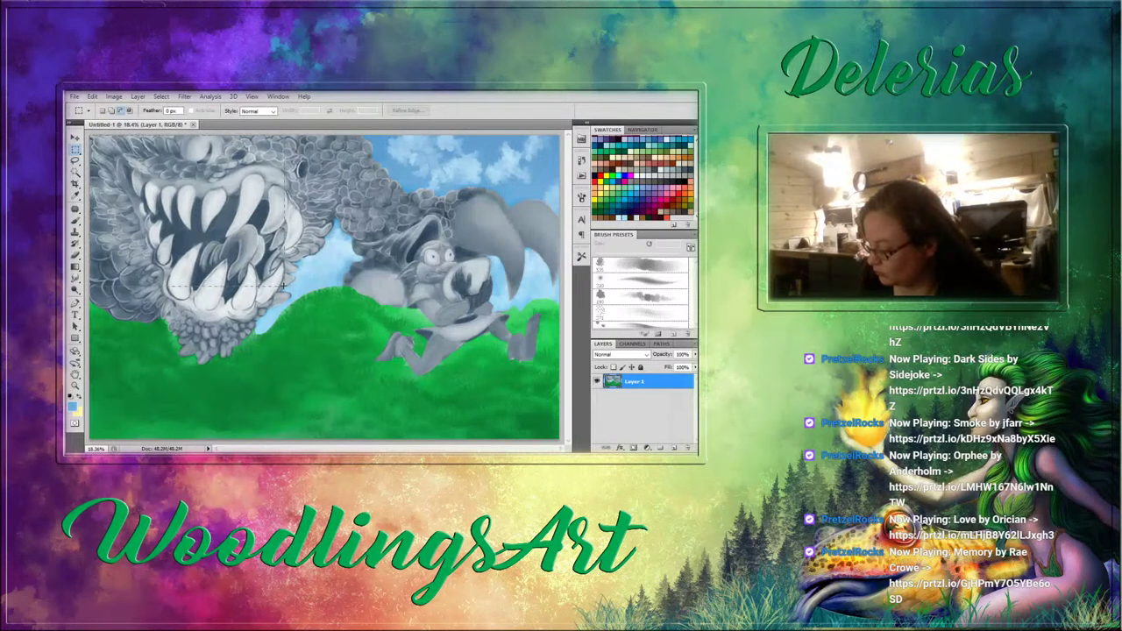
left_click_drag(296, 283, 293, 285)
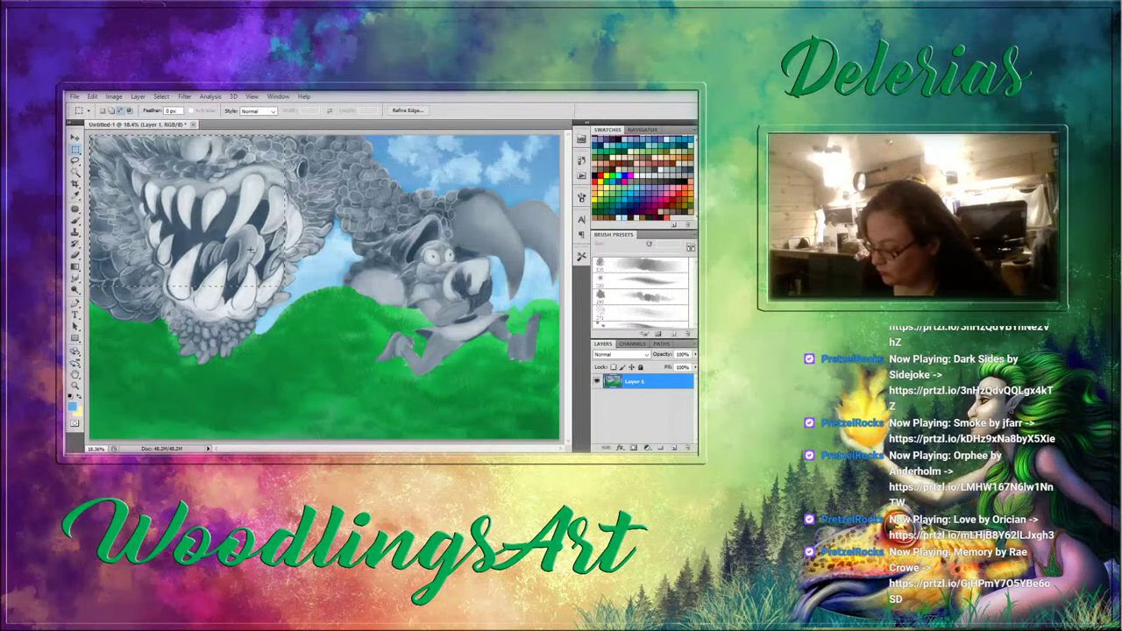
left_click(75, 161)
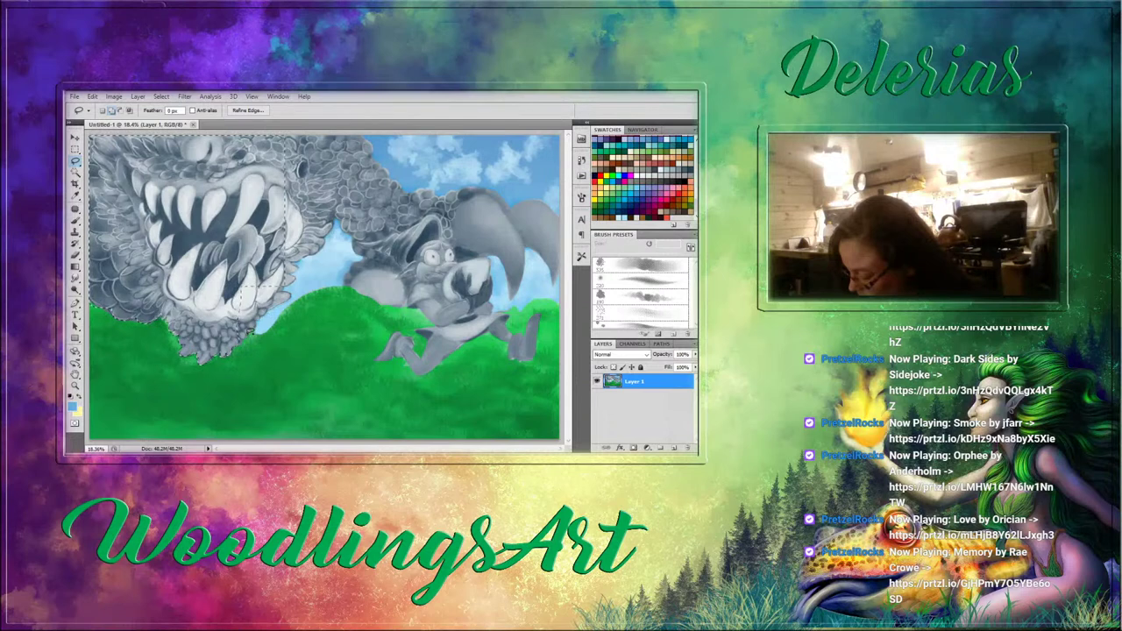
mouse_move(244, 336)
left_mouse_down()
mouse_move(230, 294)
mouse_move(279, 256)
left_mouse_up()
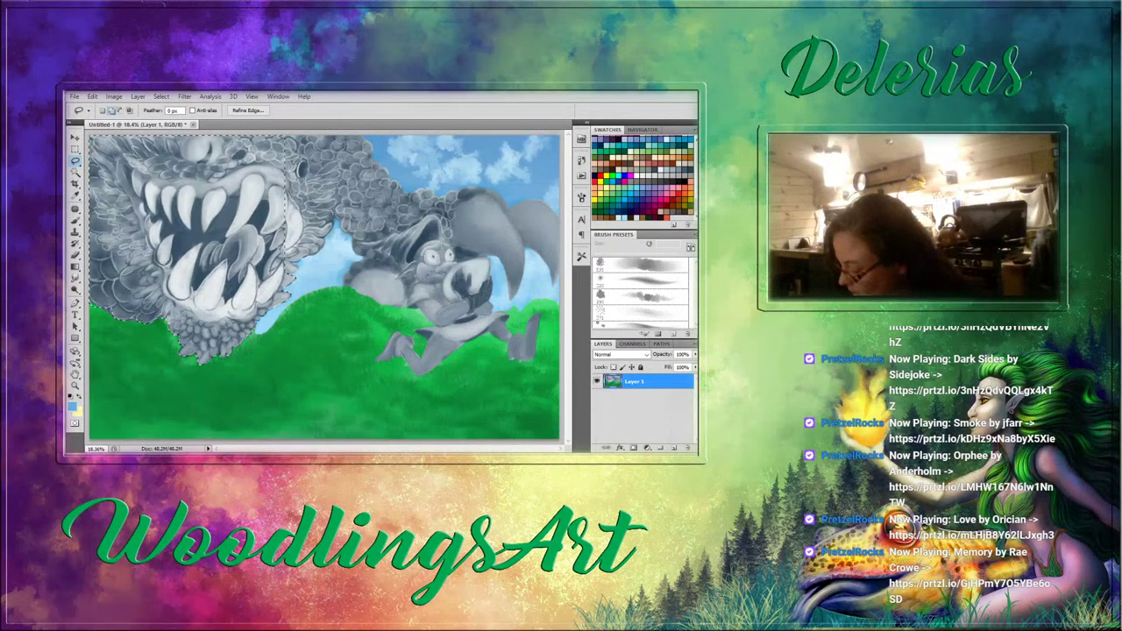
left_click_drag(340, 216, 335, 222)
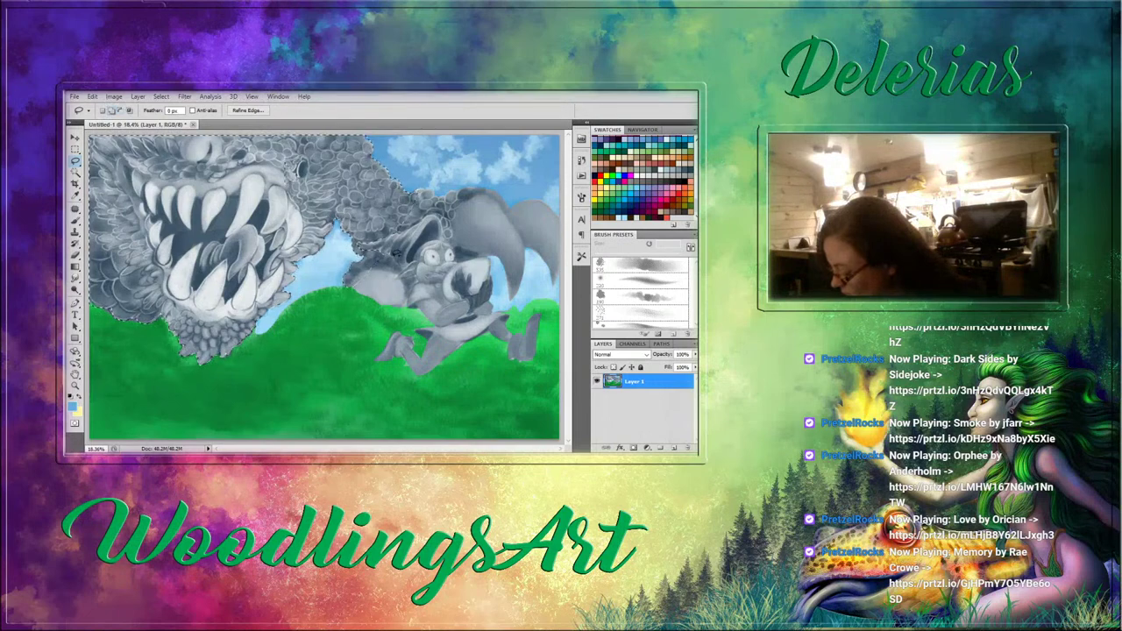
left_click_drag(405, 263, 407, 269)
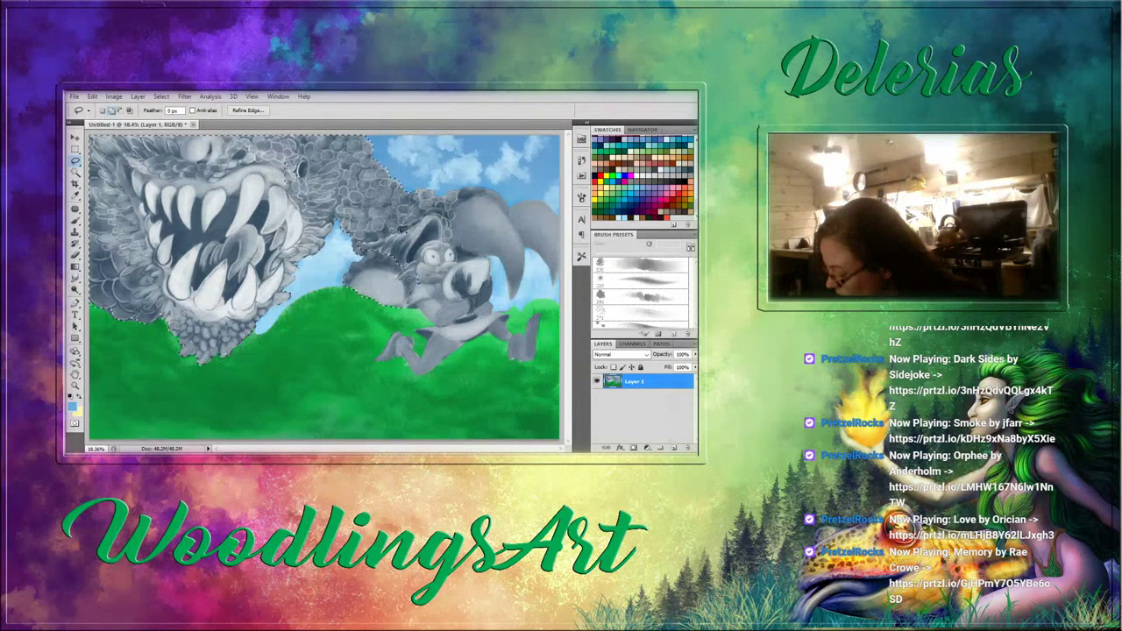
left_click_drag(459, 196, 509, 214)
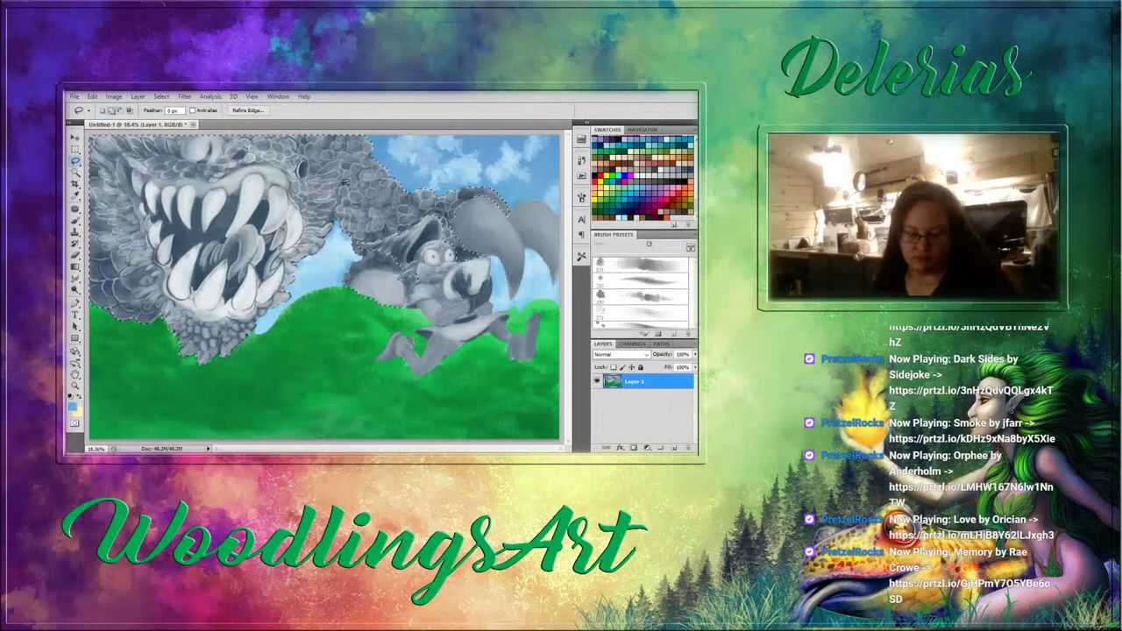
Colorize the selected monster red with Hue/Saturation, using hue 360, saturation 54 and lightness -23.
key("ctrl+u")
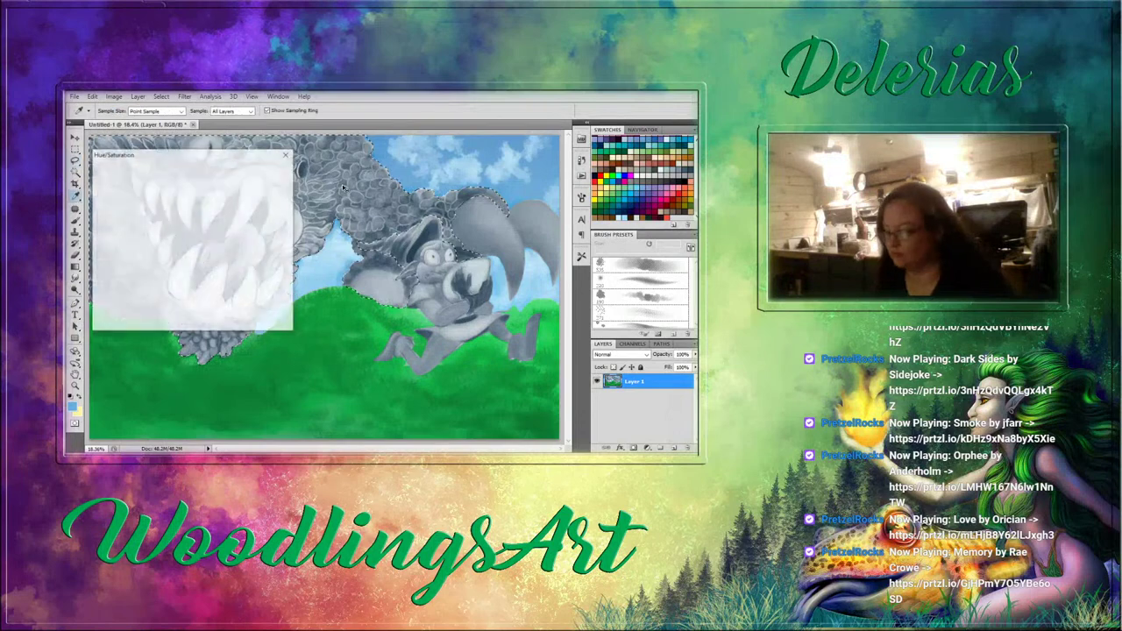
left_click_drag(235, 162, 497, 247)
left_click(517, 377)
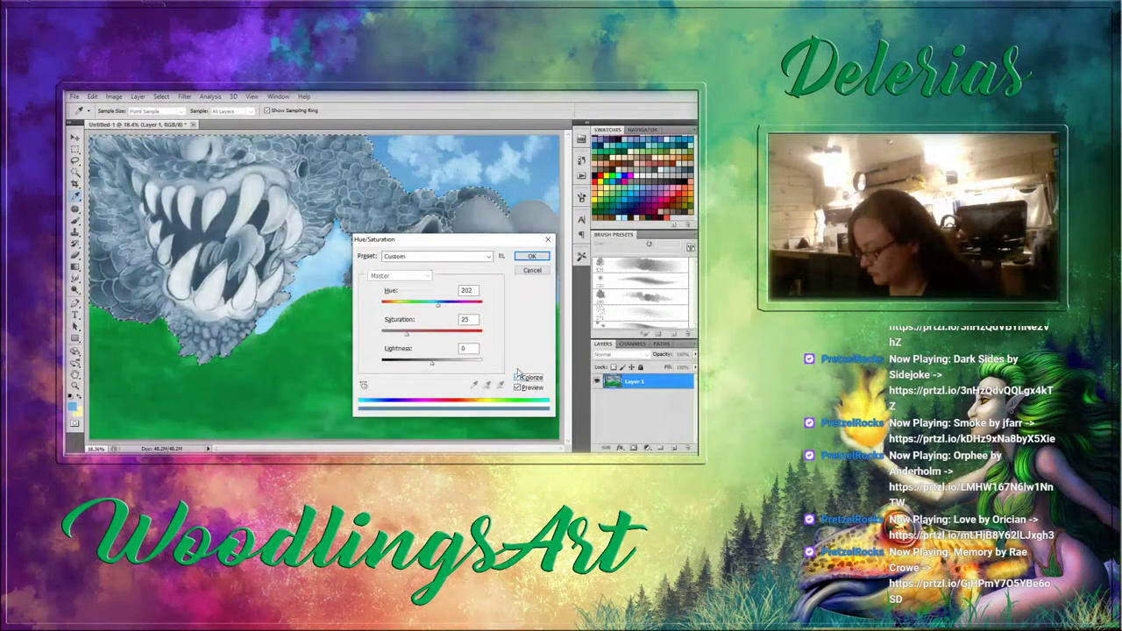
left_click_drag(436, 366, 435, 343)
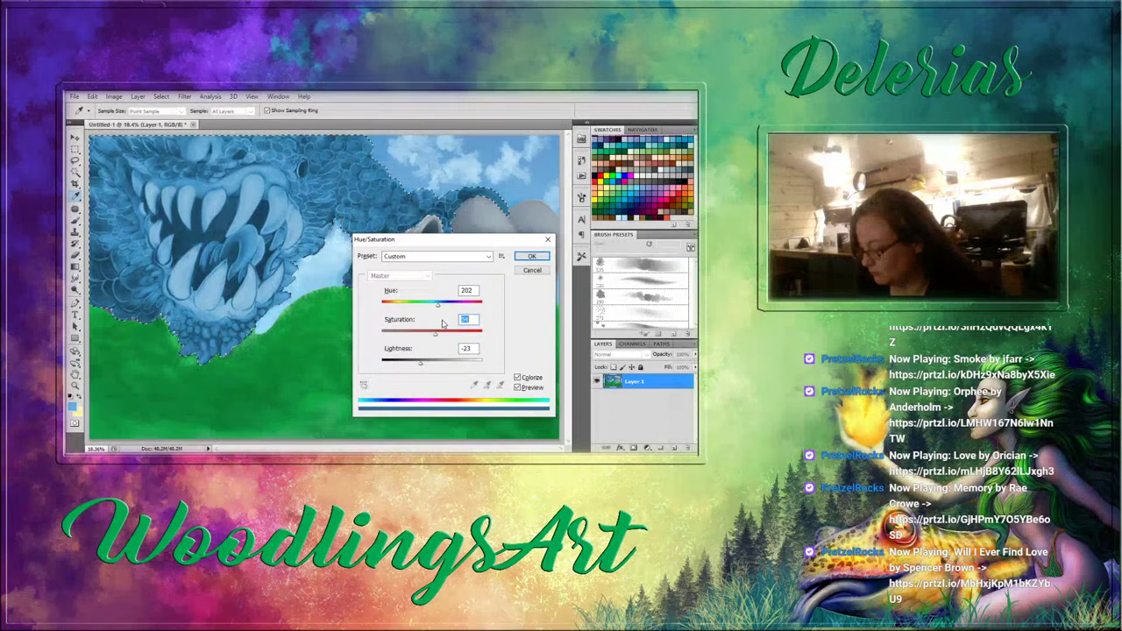
left_click_drag(438, 304, 481, 306)
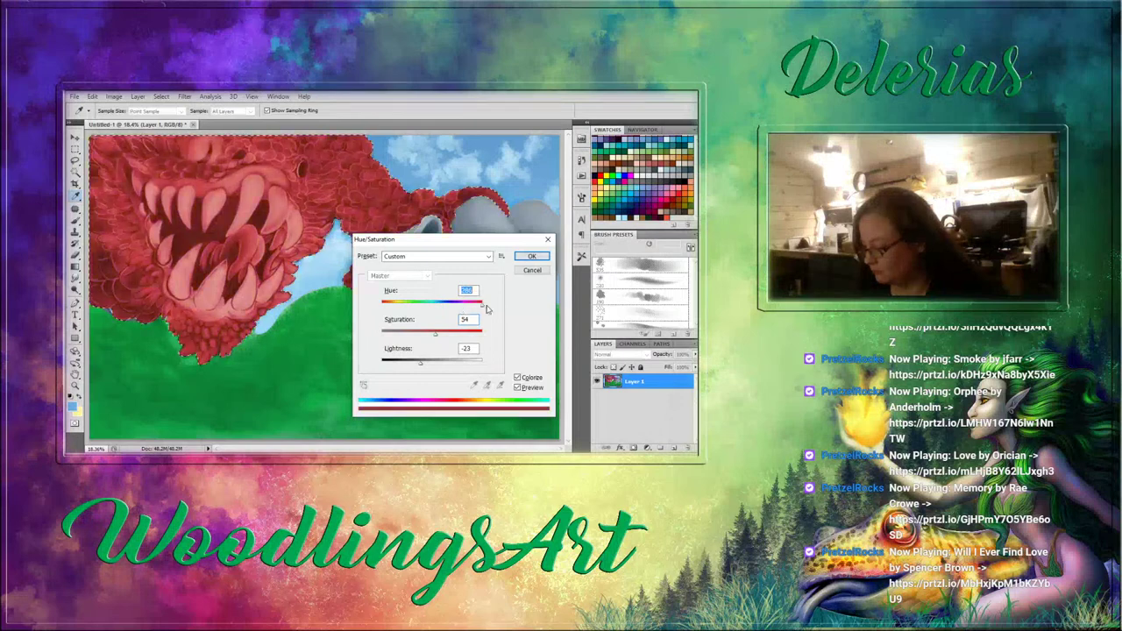
left_click(533, 257)
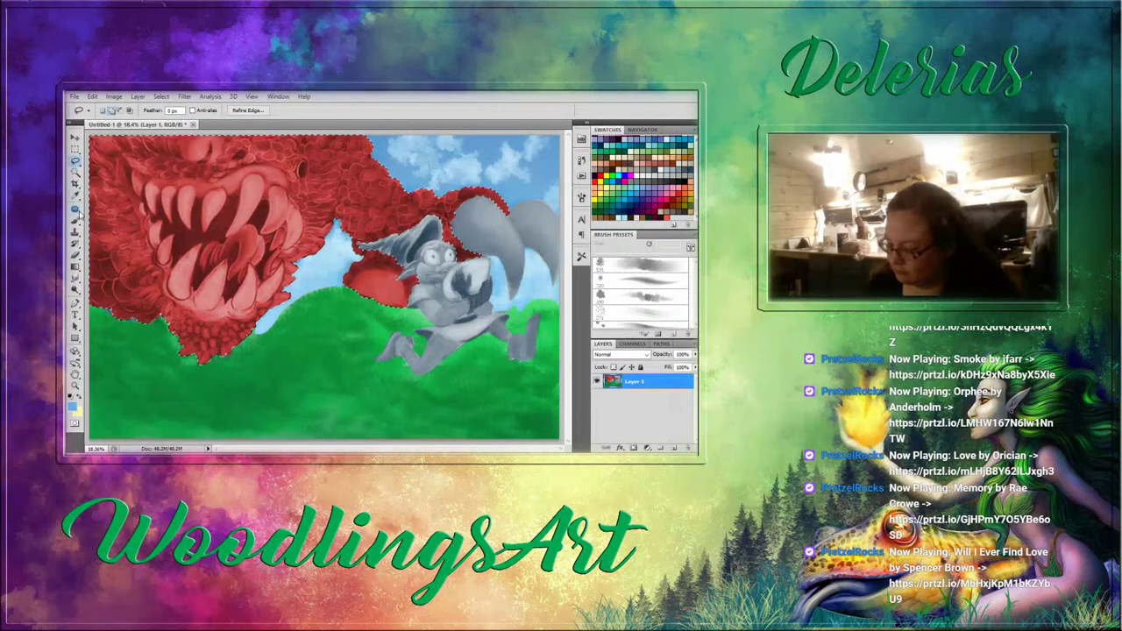
Set up the Brush tool with the round 375 px preset in Color mode, and reduce its size to 200 px.
key("b")
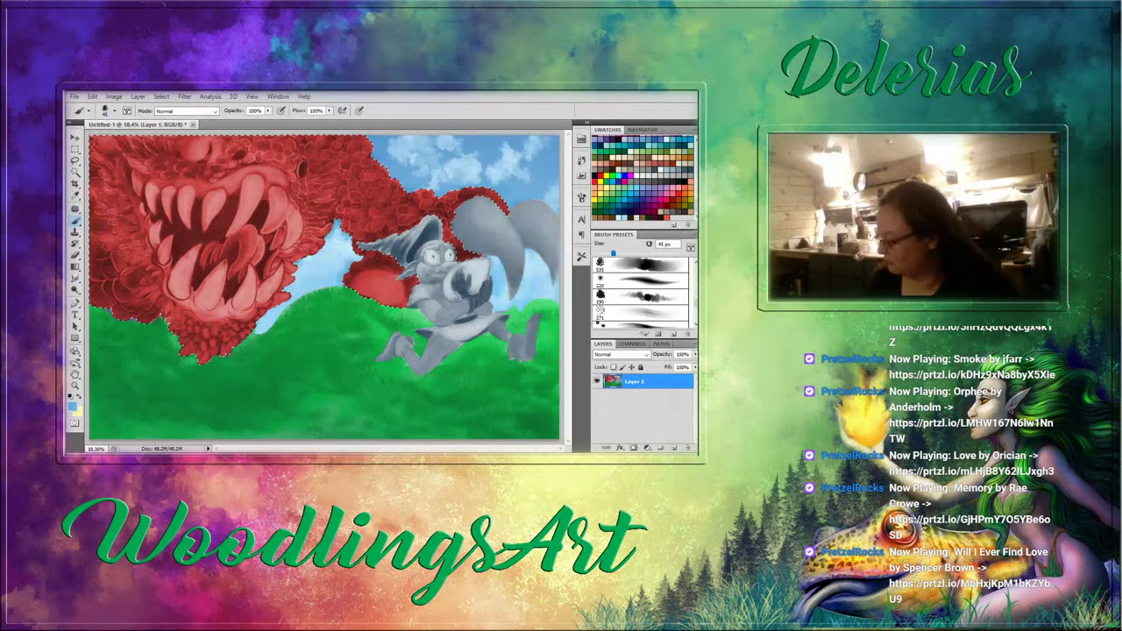
left_click(696, 262)
left_click(695, 262)
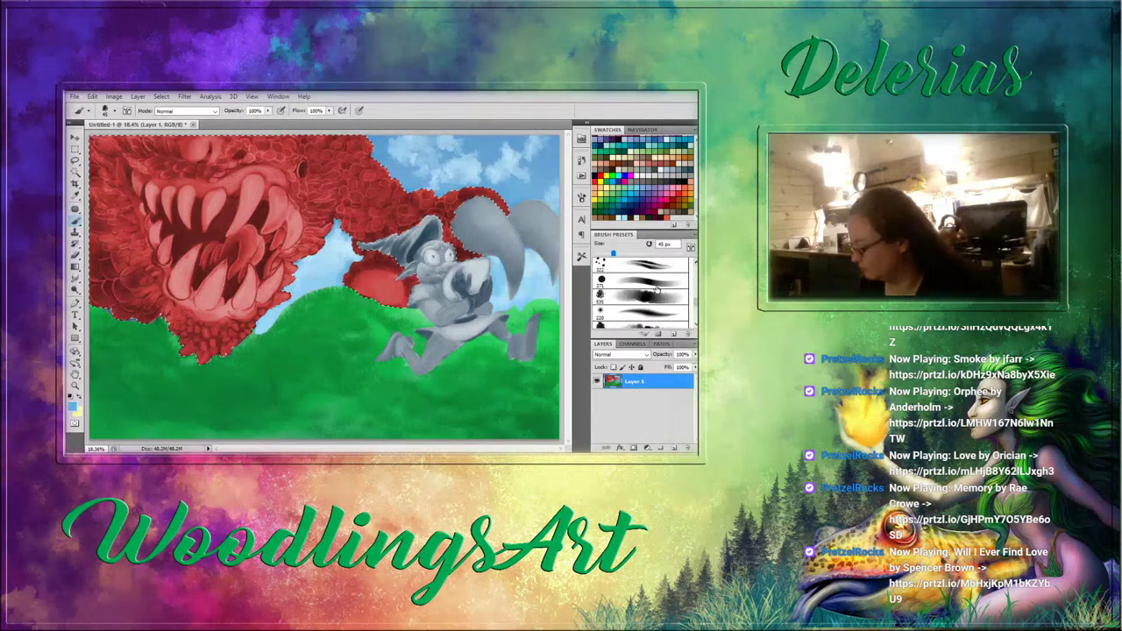
left_click(657, 286)
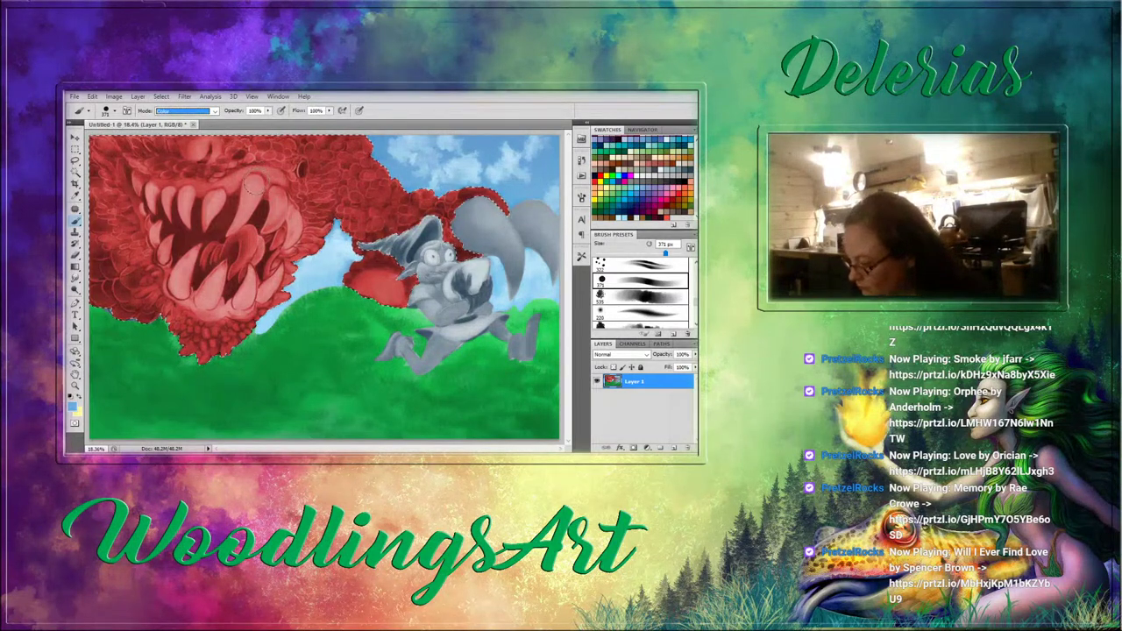
key("bracketleft")
key("bracketleft")
key("bracketleft")
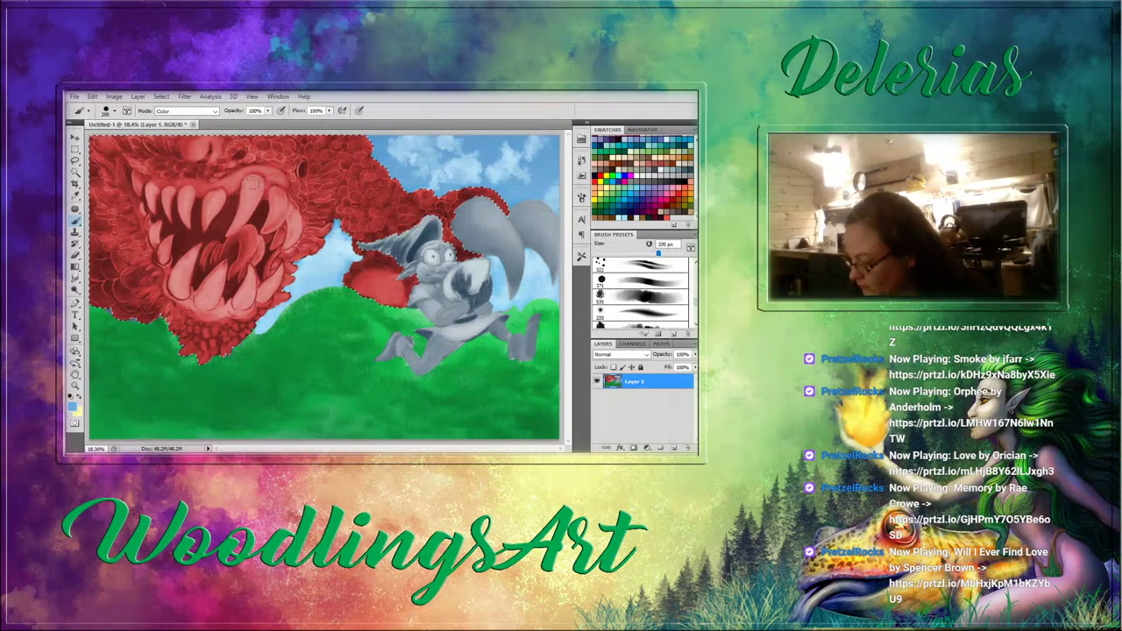
Undo the blue test stroke on the large upper tooth, and tint the monster's upper and lower teeth with a muted brown swatch.
mouse_move(250, 187)
left_mouse_down()
mouse_move(245, 209)
mouse_move(254, 203)
left_mouse_up()
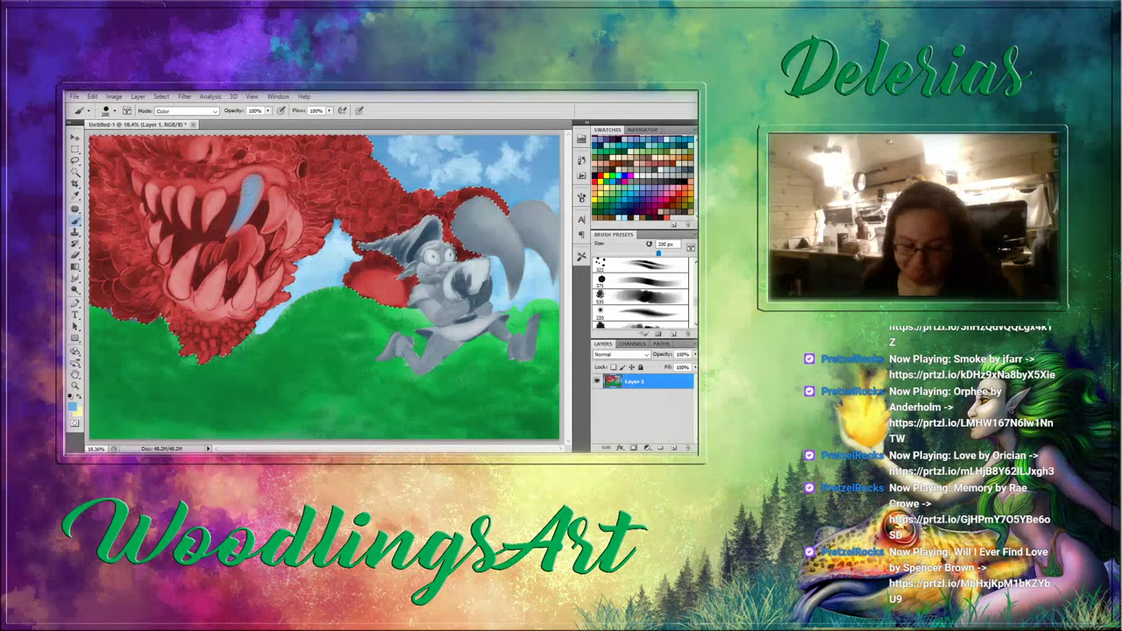
key("ctrl+z")
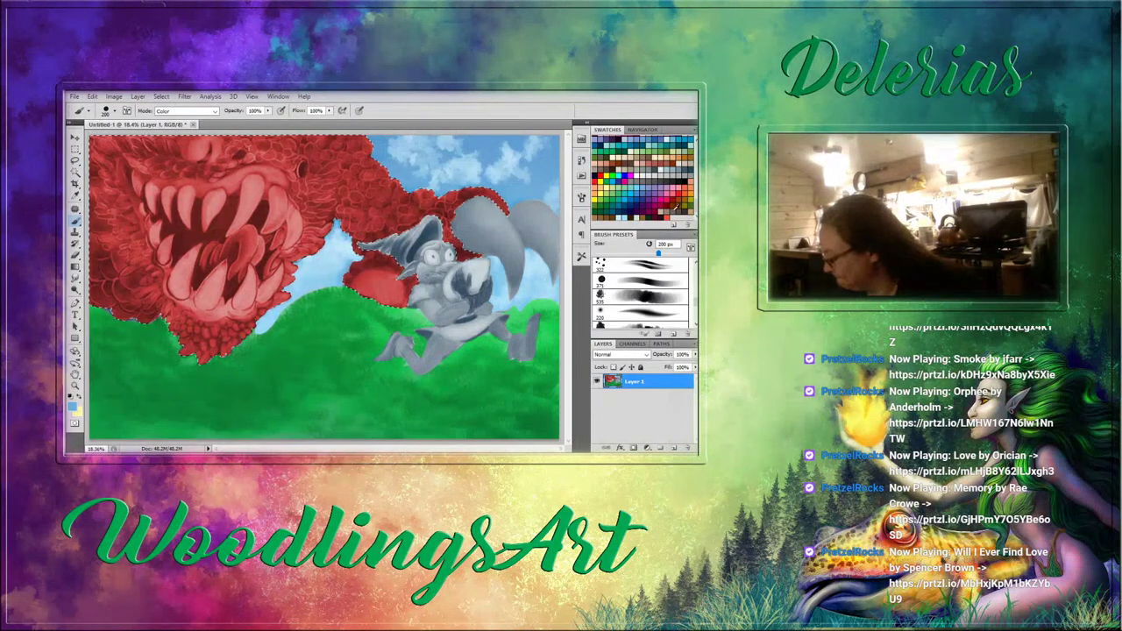
left_click(667, 212)
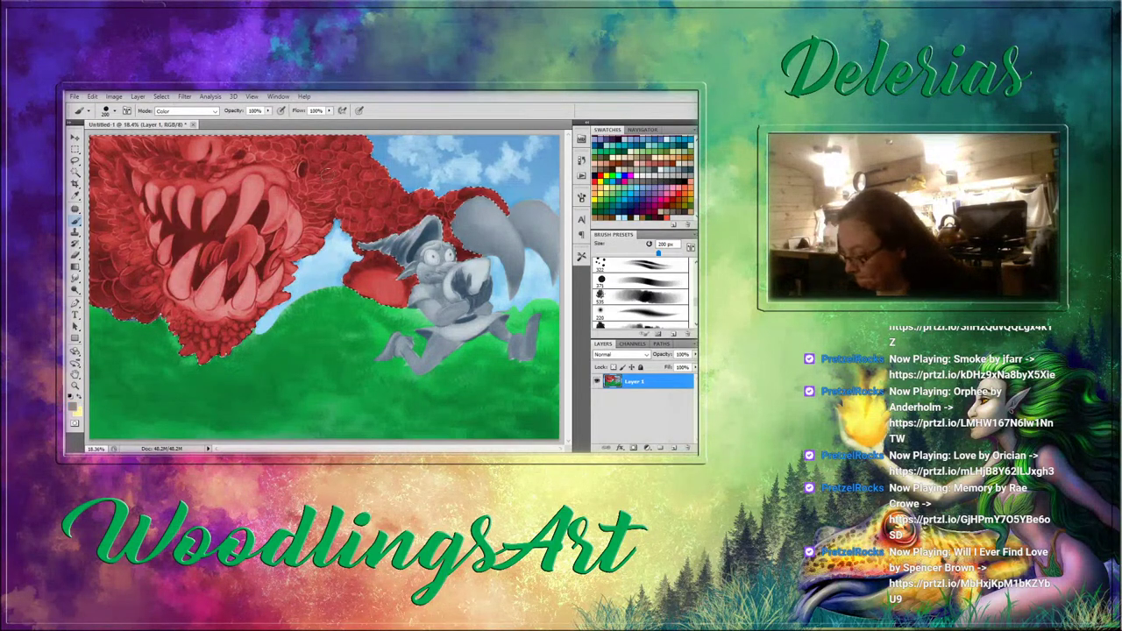
left_click_drag(246, 210, 241, 226)
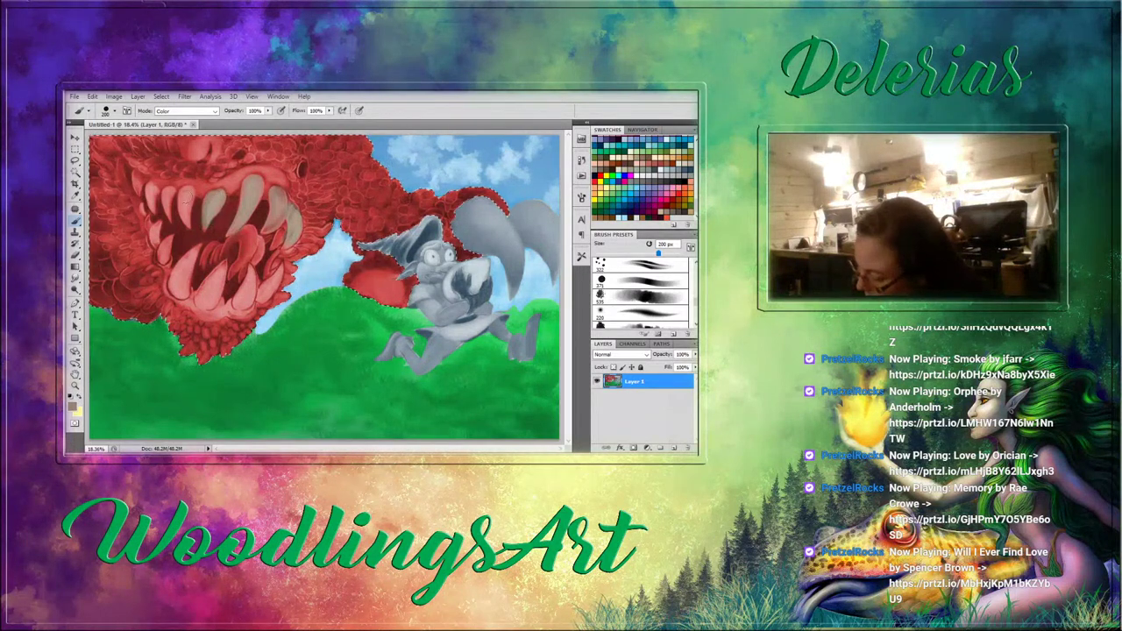
mouse_move(189, 209)
left_mouse_down()
mouse_move(184, 219)
mouse_move(169, 210)
mouse_move(167, 194)
left_mouse_up()
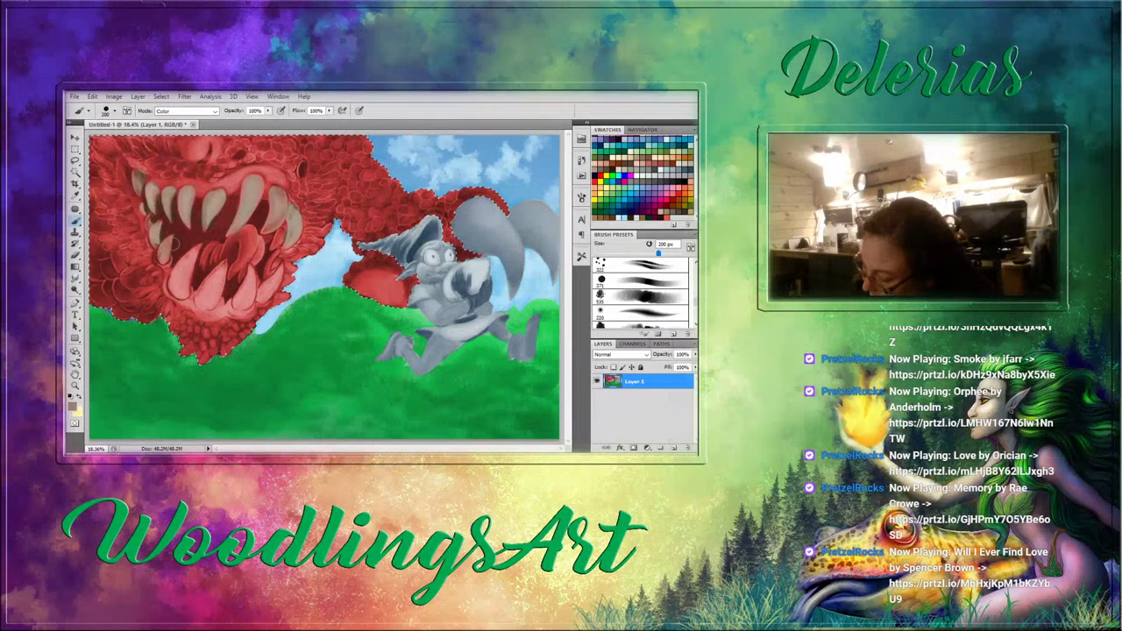
mouse_move(175, 274)
left_mouse_down()
mouse_move(179, 286)
mouse_move(188, 266)
mouse_move(219, 281)
left_mouse_up()
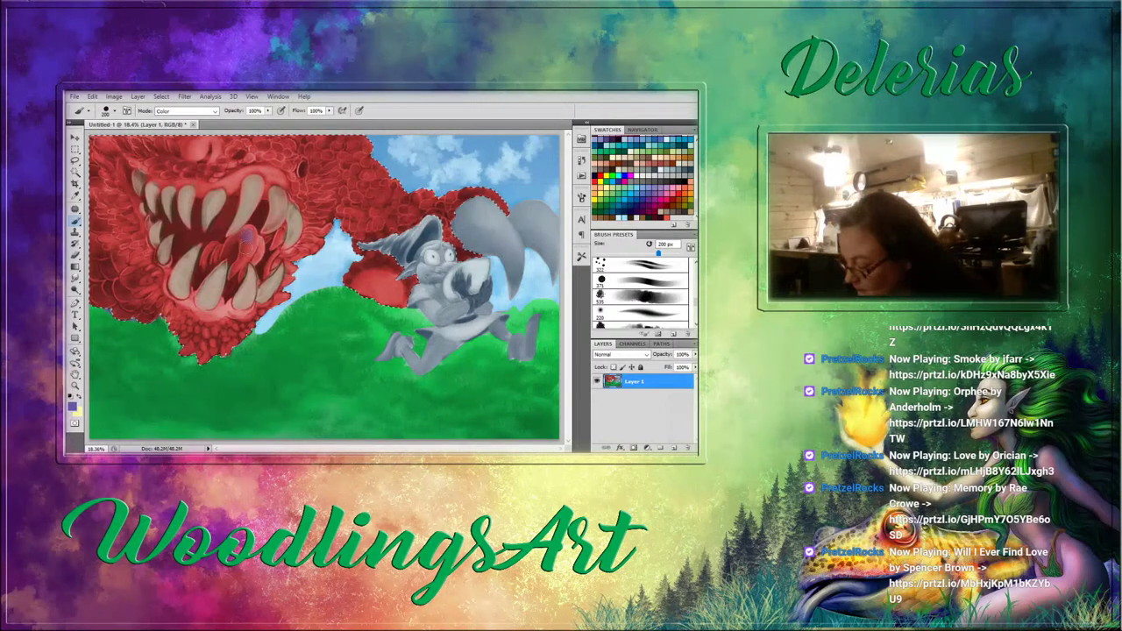
Tint the monster's tongue and mouth interior blue-violet, and touch up the rear teeth with the muted brown swatch.
left_click_drag(240, 260, 235, 272)
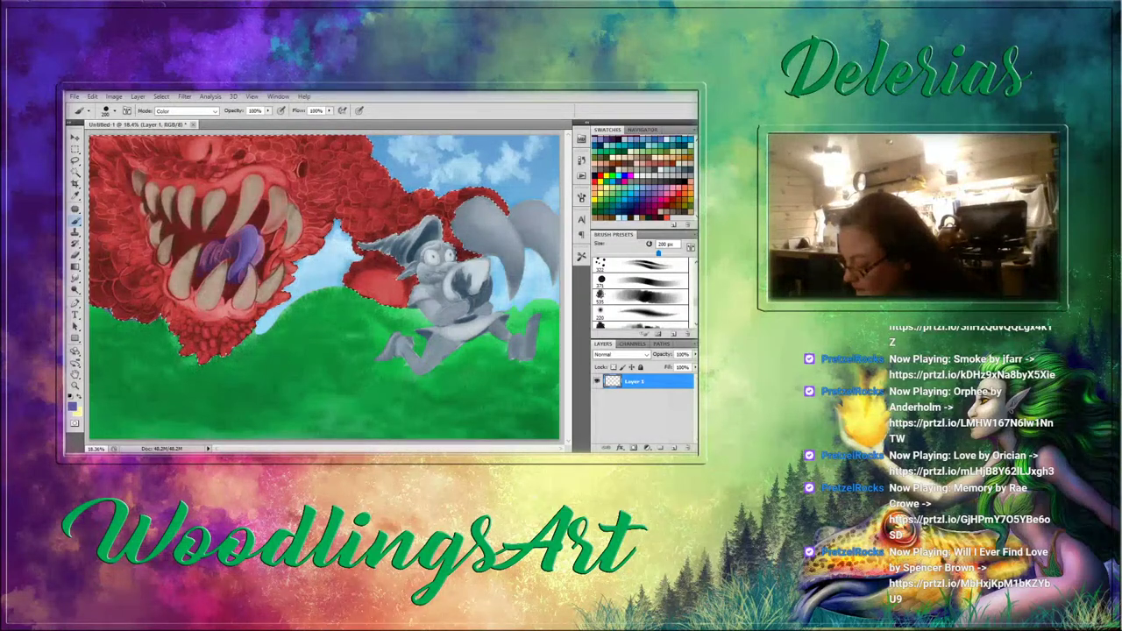
mouse_move(217, 252)
left_mouse_down()
mouse_move(263, 209)
mouse_move(213, 230)
left_mouse_up()
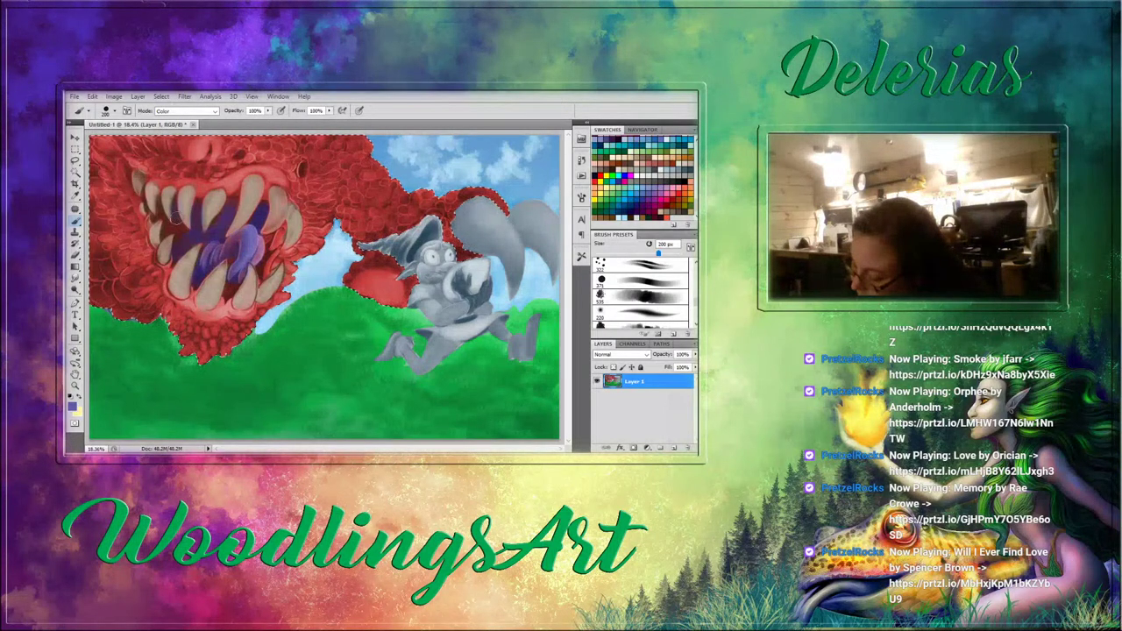
left_click_drag(163, 216, 156, 207)
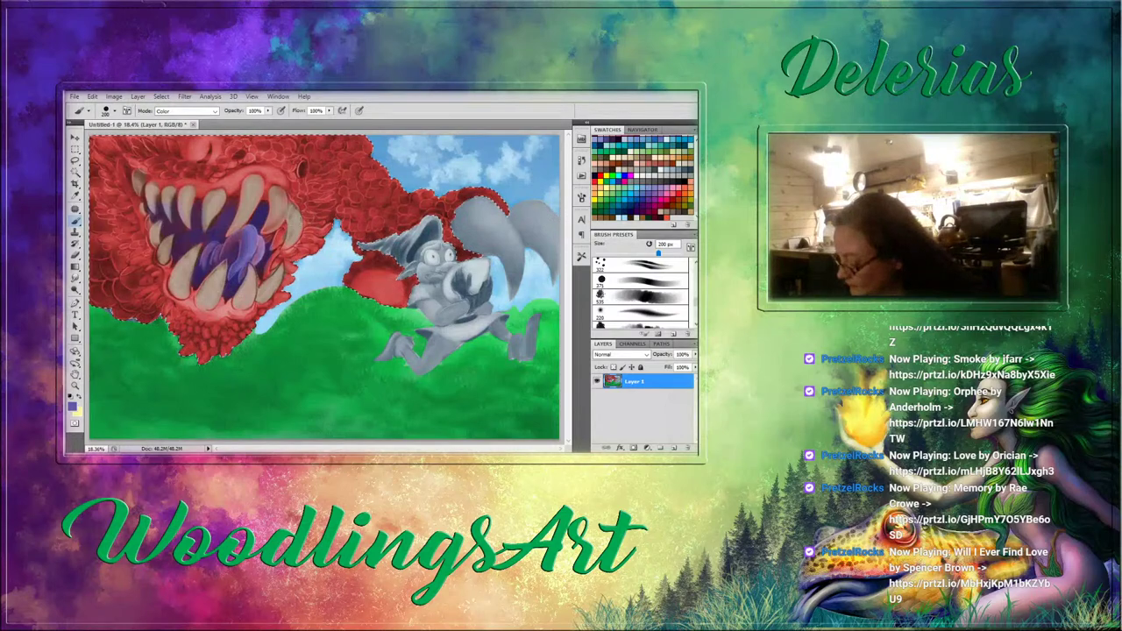
left_click(671, 209)
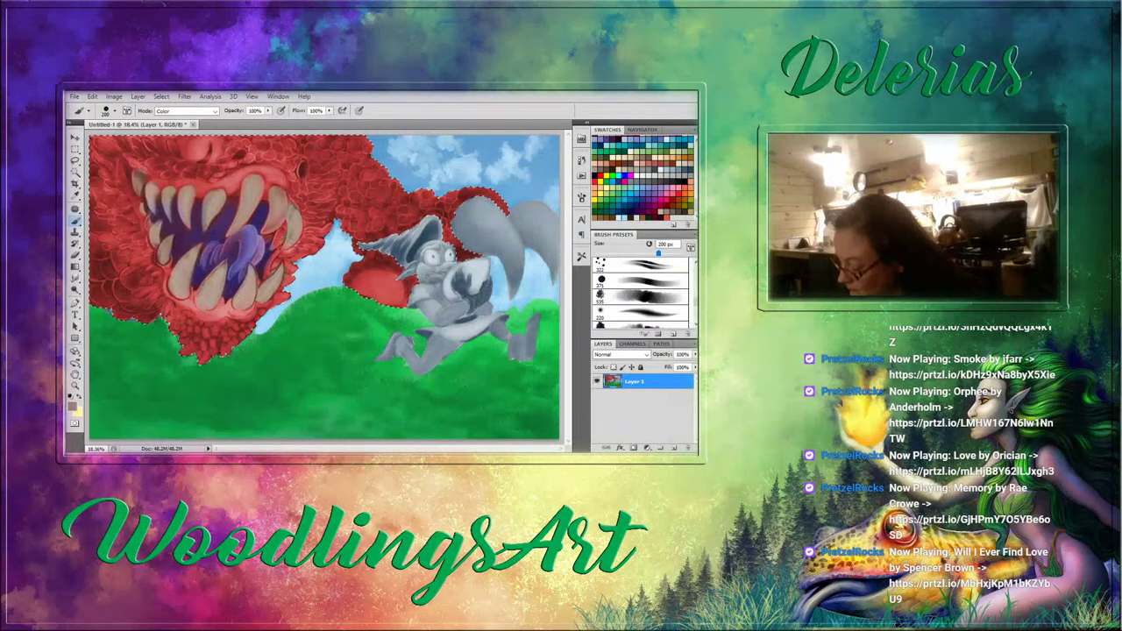
left_click_drag(292, 237, 287, 245)
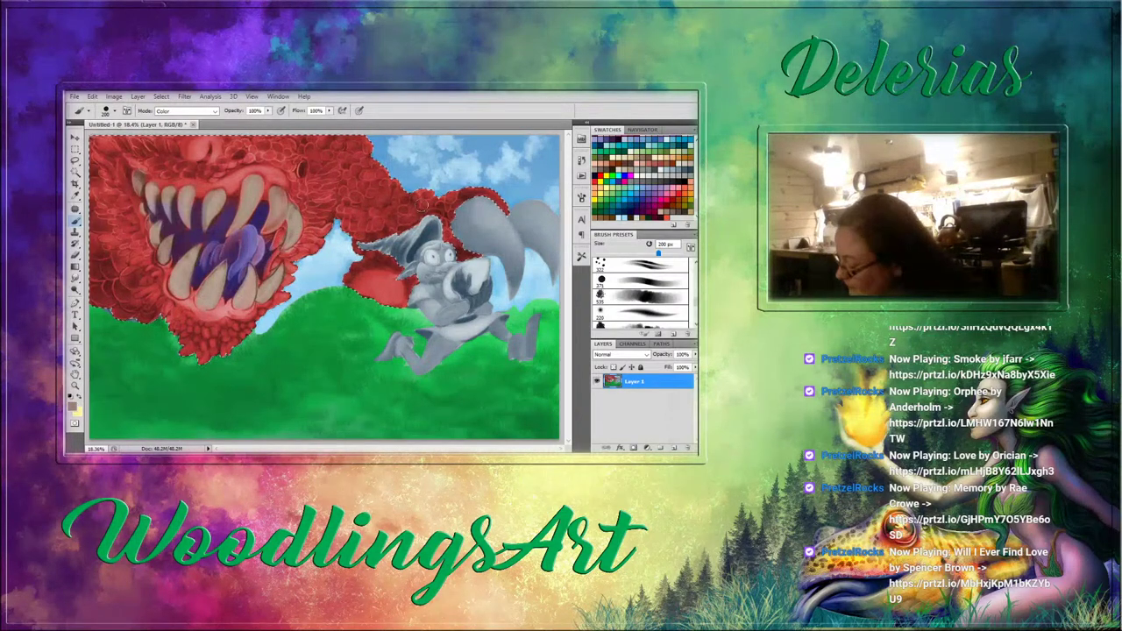
Tint the inside of the mouth around the tongue and its front corner with a light purple swatch at 90 px.
left_click(668, 186)
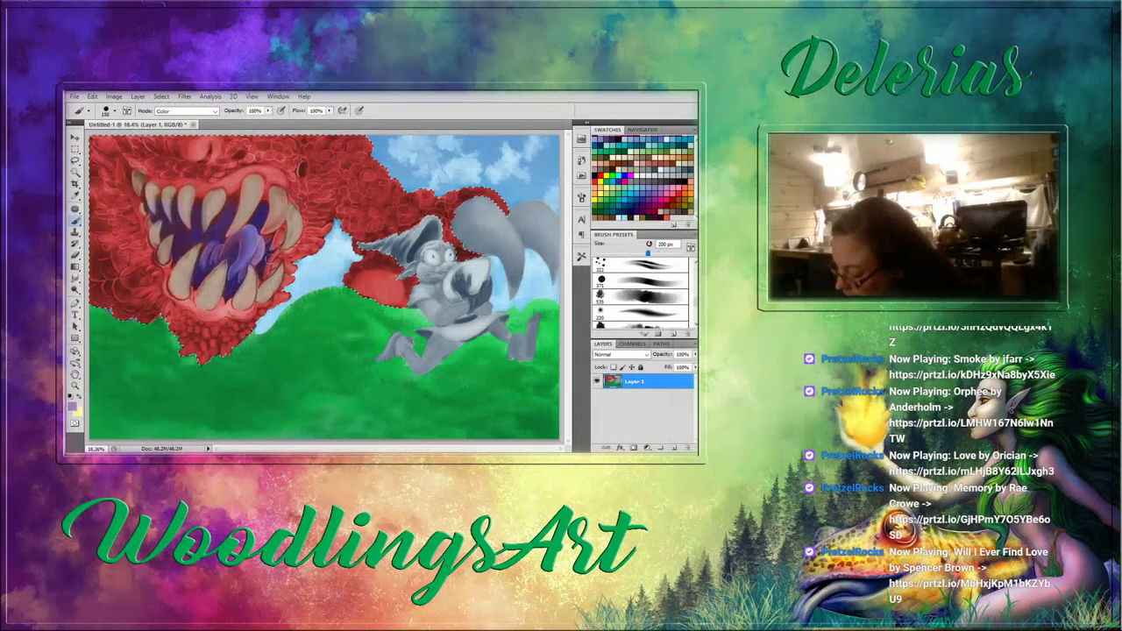
key("bracketleft")
key("bracketleft")
key("bracketleft")
key("bracketleft")
key("bracketleft")
mouse_move(256, 237)
left_mouse_down()
mouse_move(273, 262)
mouse_move(238, 265)
left_mouse_up()
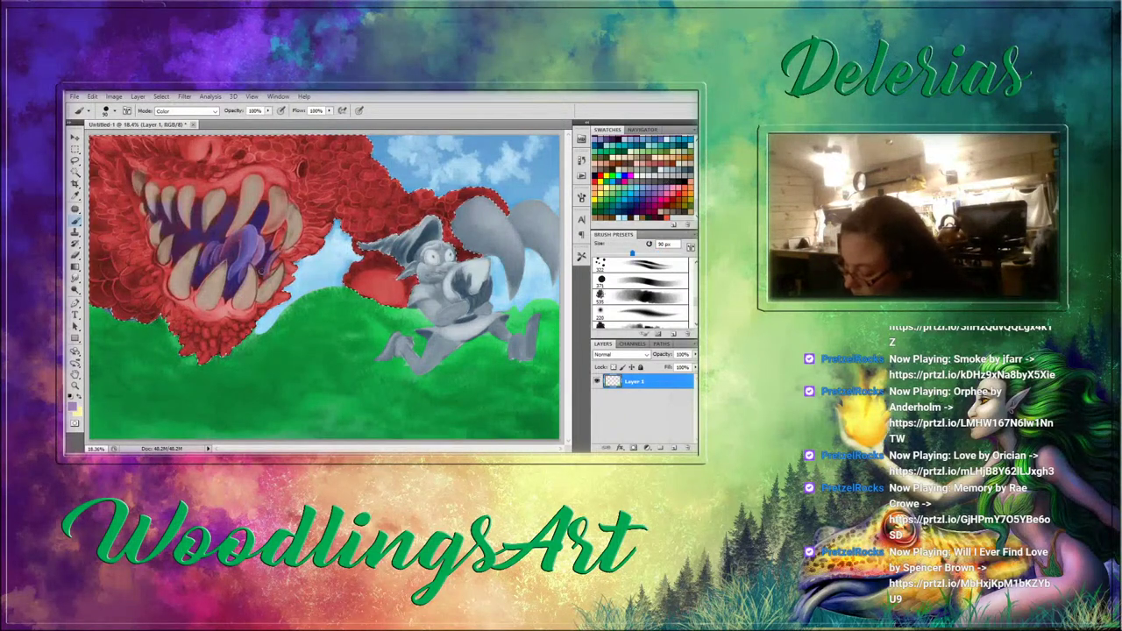
left_click_drag(127, 171, 138, 190)
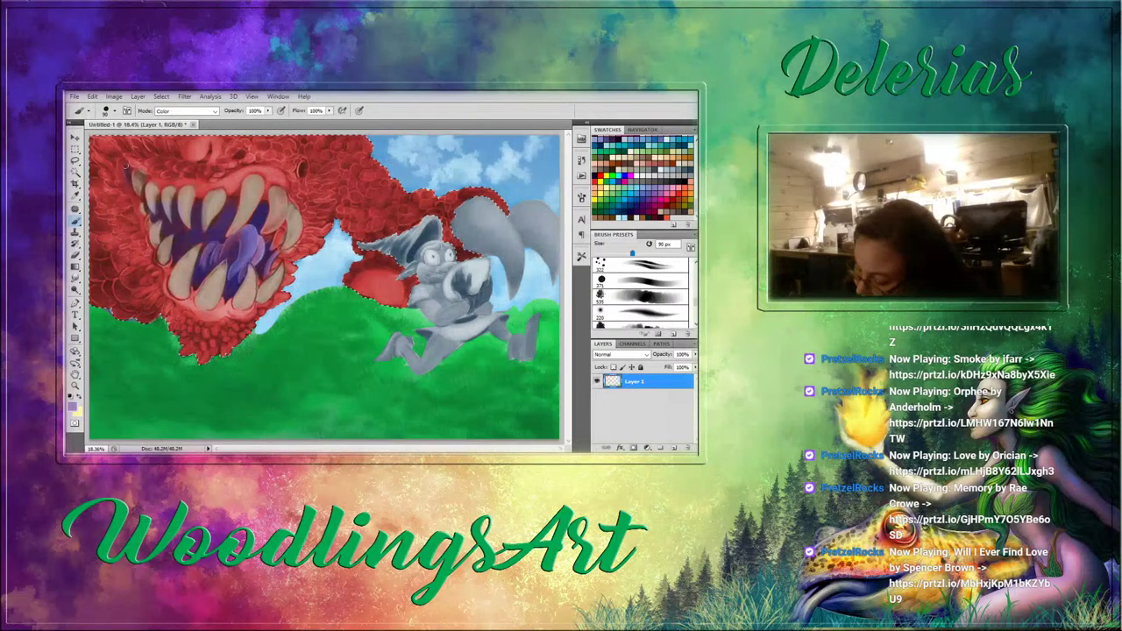
Tint the gums and lips around the monster's mouth with a yellow swatch in Color mode.
left_click(607, 187)
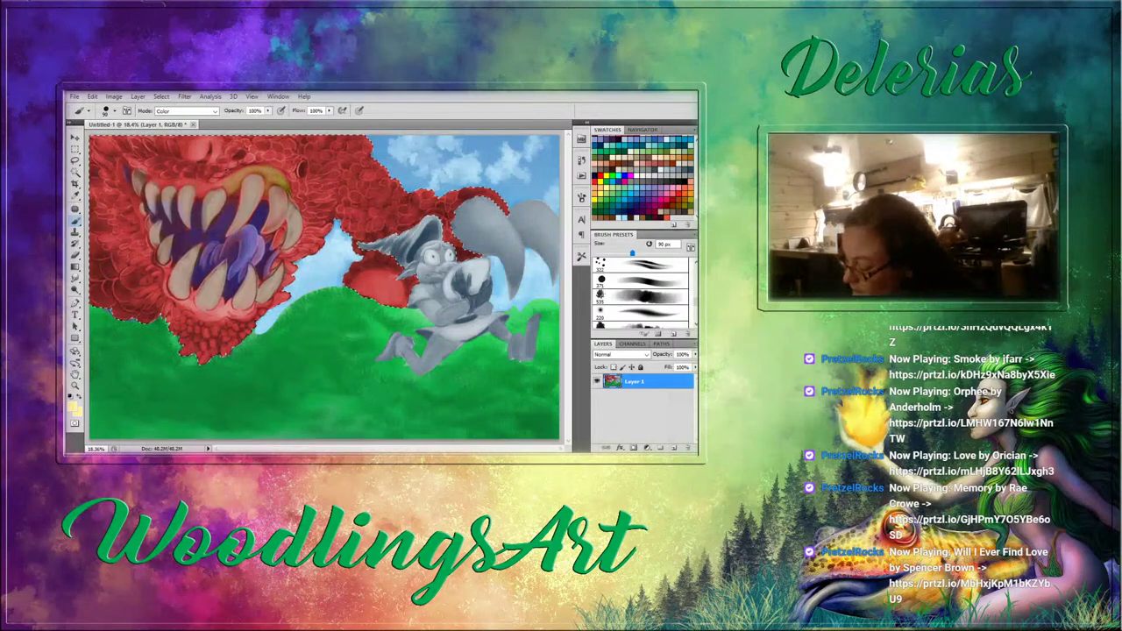
left_click_drag(229, 182, 186, 185)
left_click_drag(193, 187, 199, 193)
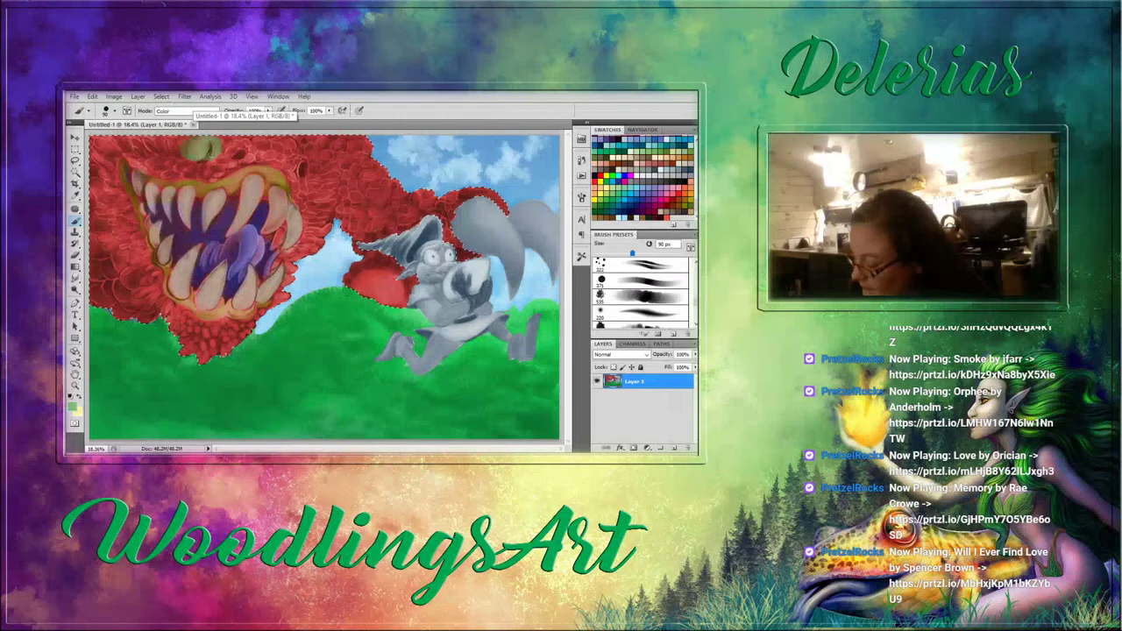
Tint the monster's eye green in Color mode, and brighten it with the same green in Overlay mode.
left_click_drag(191, 150, 212, 154)
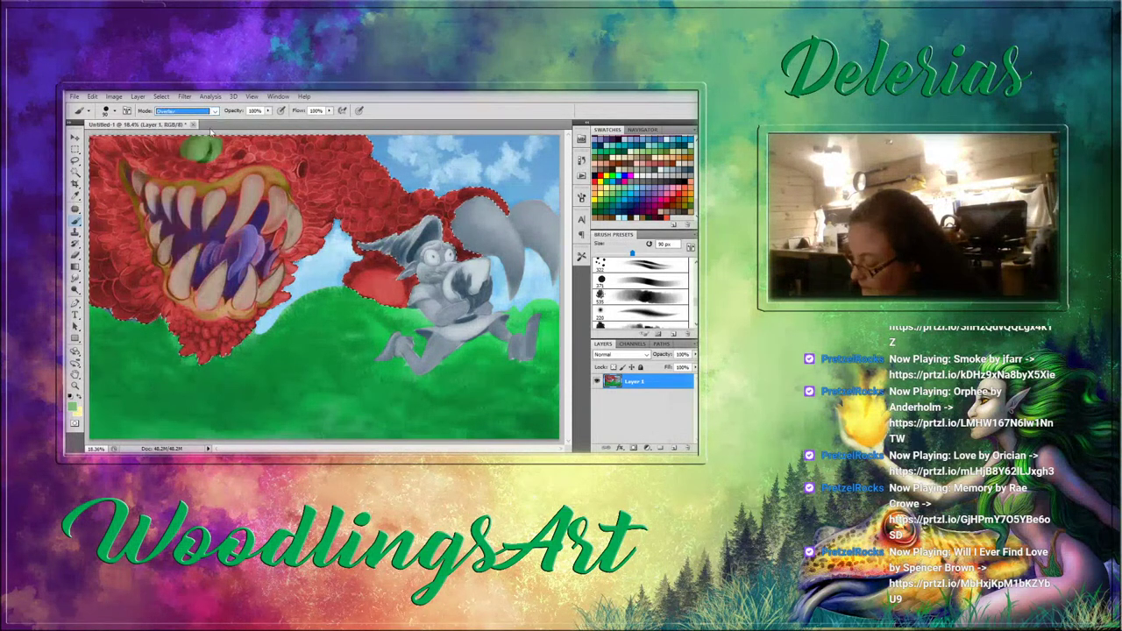
left_click_drag(197, 147, 212, 152)
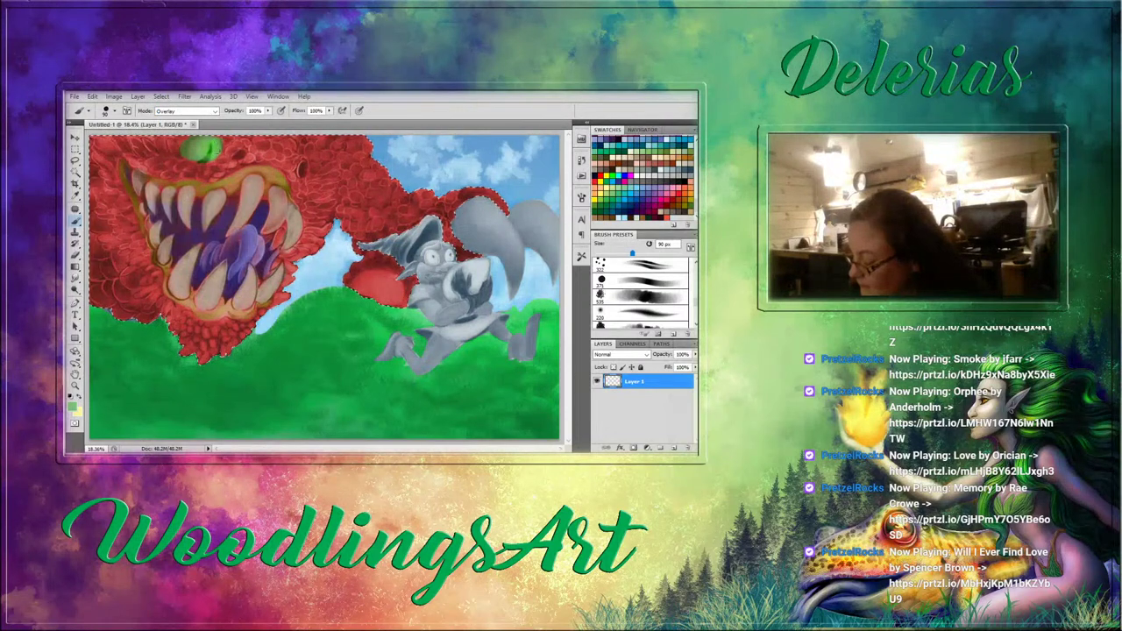
Brighten the monster's eye with green at 250 px in Overlay mode.
key("bracketright")
key("bracketright")
key("bracketright")
key("bracketright")
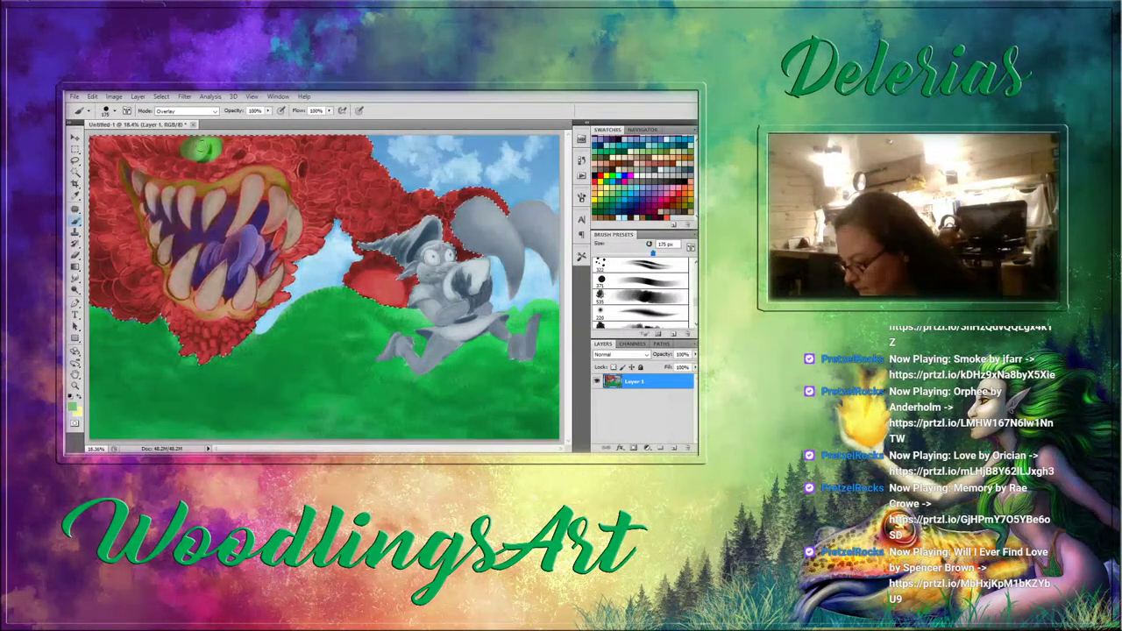
key("bracketright")
key("bracketright")
left_click(204, 150)
left_click(196, 151)
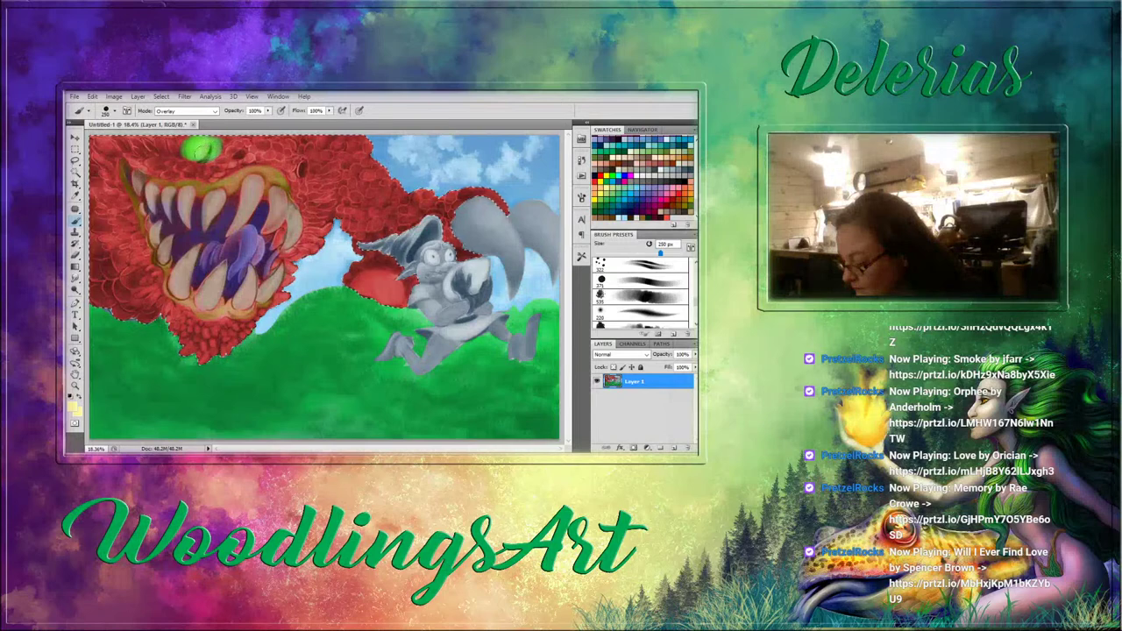
Add a yellow highlight to the centre of the monster's eye, reducing the brush to 150 px.
left_click(204, 149)
key("bracketleft")
key("bracketleft")
key("bracketleft")
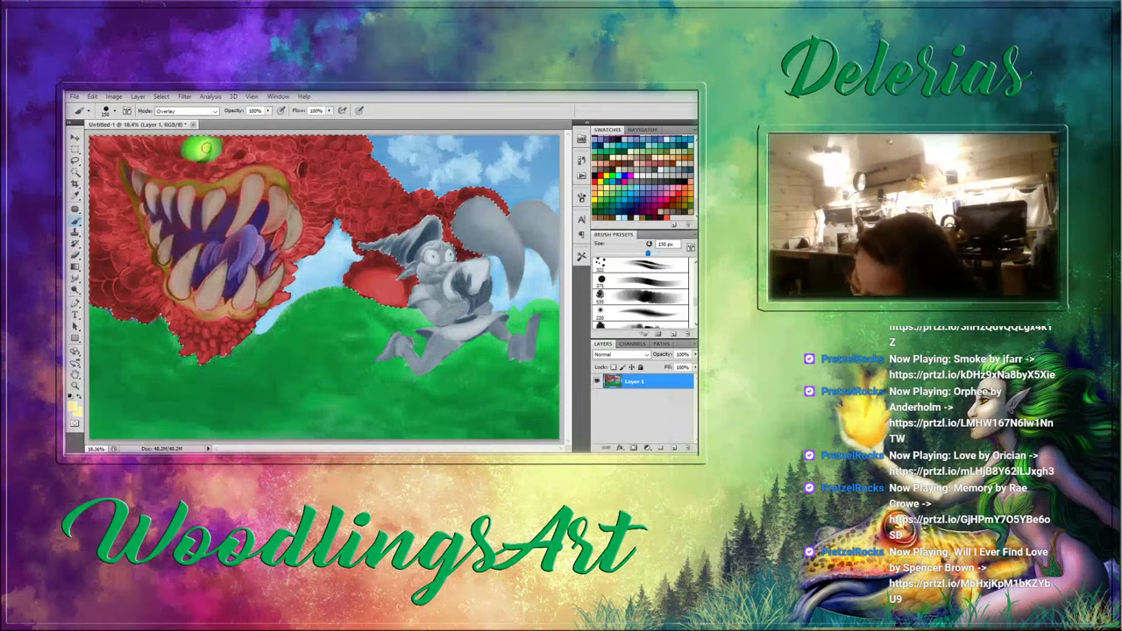
left_click(211, 146)
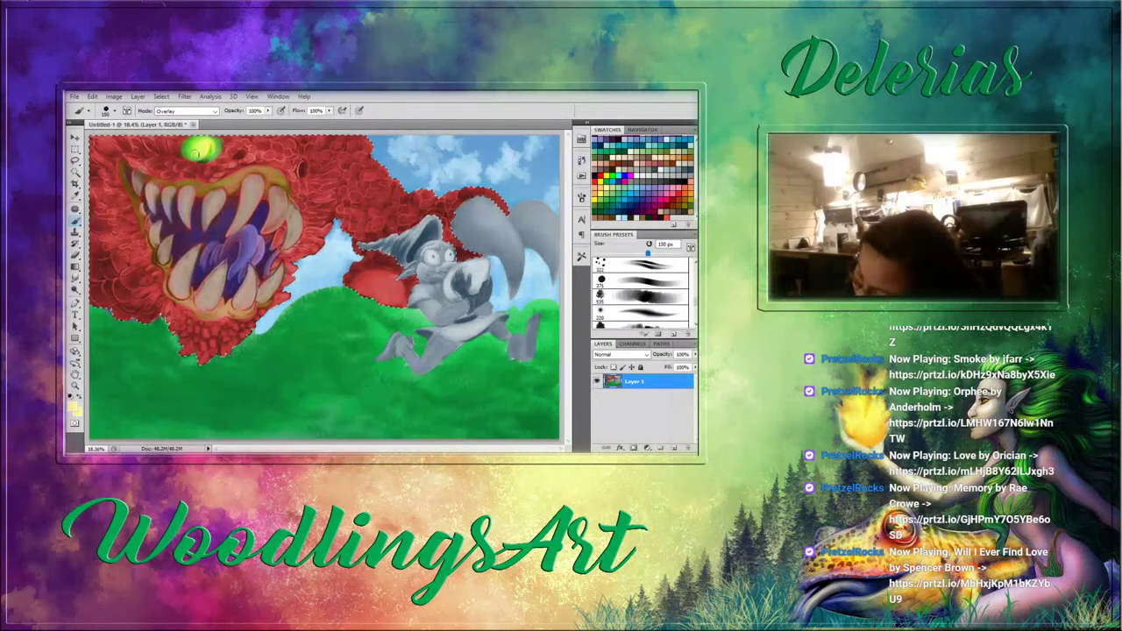
Refine the yellow glow in the monster's eye with the 220 px brush preset reduced to 35 px.
left_click(641, 313)
key("bracketleft")
key("bracketleft")
key("bracketleft")
key("bracketleft")
key("bracketleft")
key("bracketleft")
key("bracketleft")
key("bracketleft")
key("bracketleft")
key("bracketleft")
key("bracketleft")
key("bracketleft")
key("bracketleft")
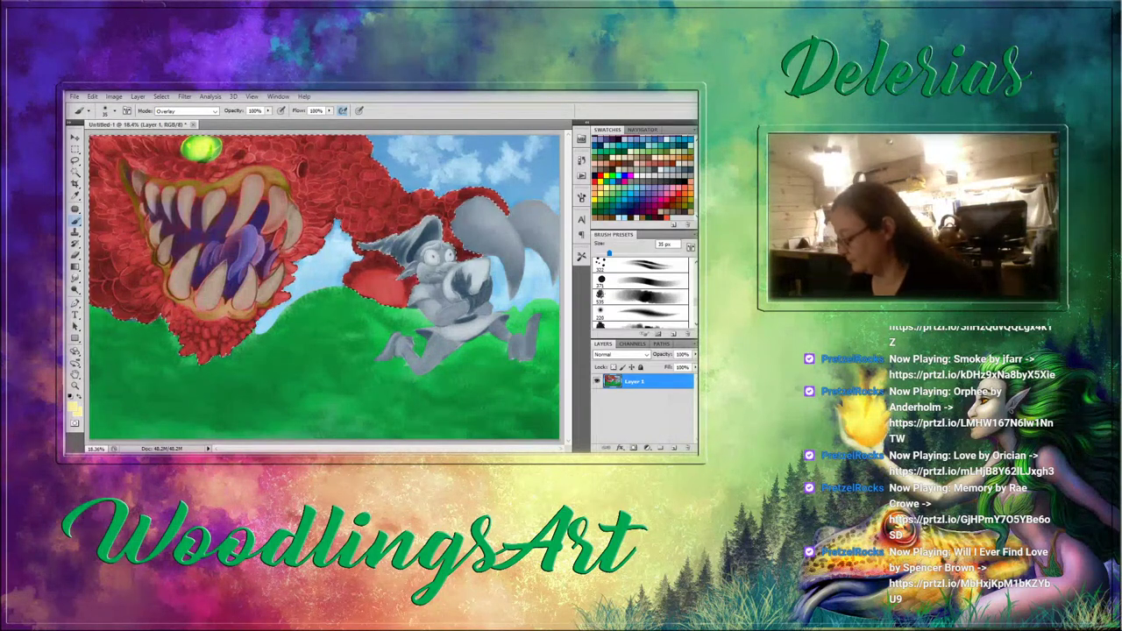
Brighten the large upper front teeth in Overlay mode with a beige swatch and the 375 px brush preset reduced to 125 px.
left_click(647, 282)
left_click(646, 282)
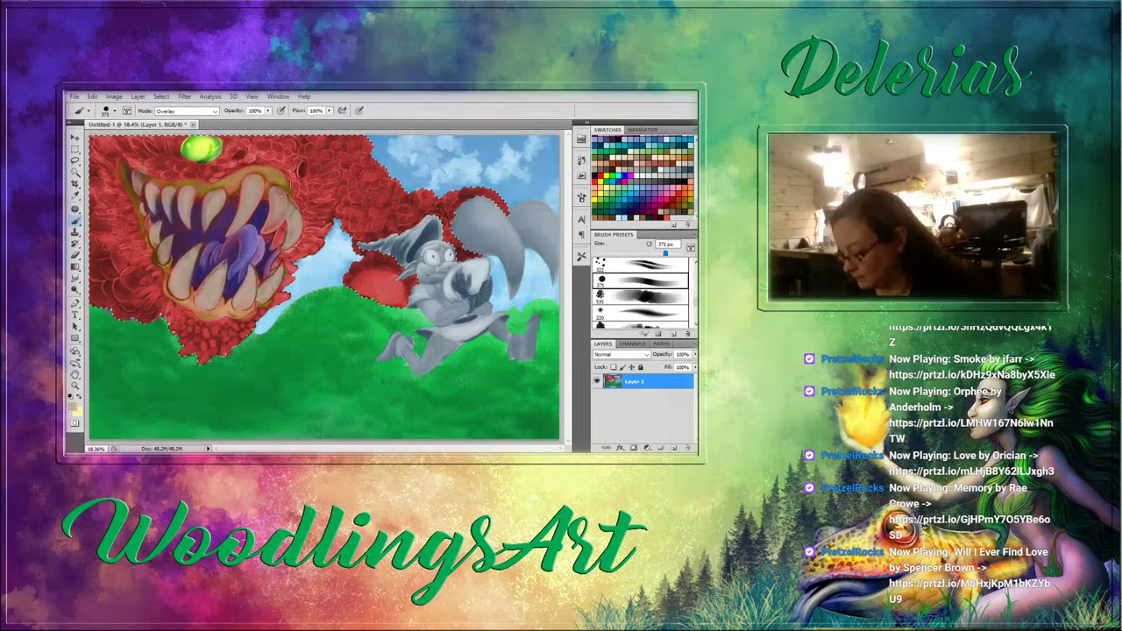
key("bracketleft")
key("bracketleft")
key("bracketleft")
key("bracketleft")
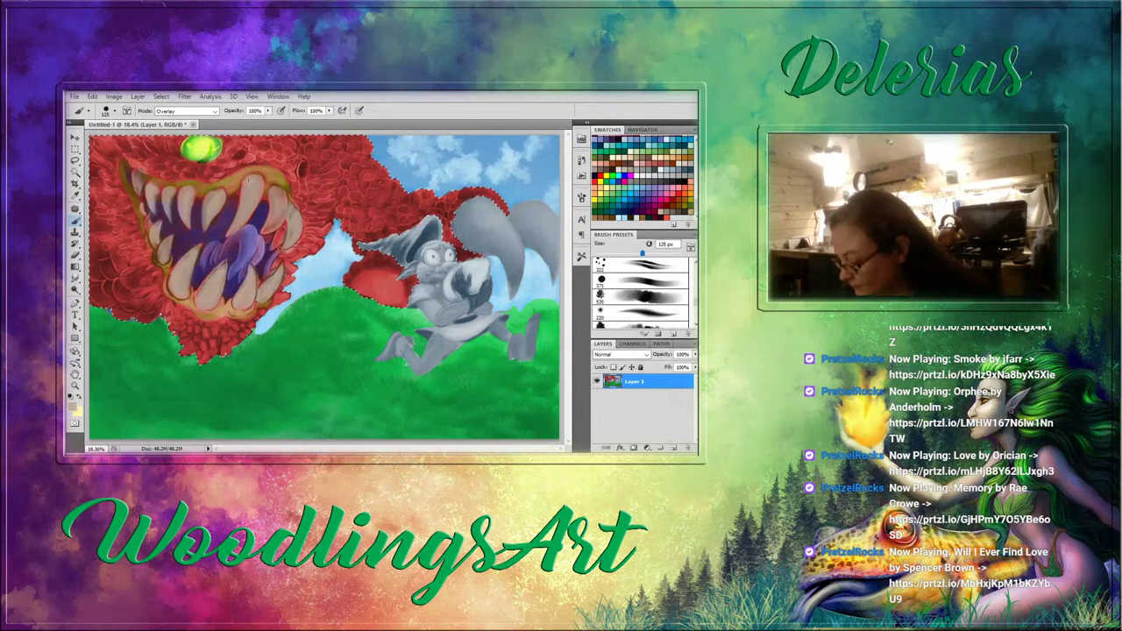
mouse_move(251, 183)
left_mouse_down()
mouse_move(234, 228)
mouse_move(249, 192)
mouse_move(269, 213)
left_mouse_up()
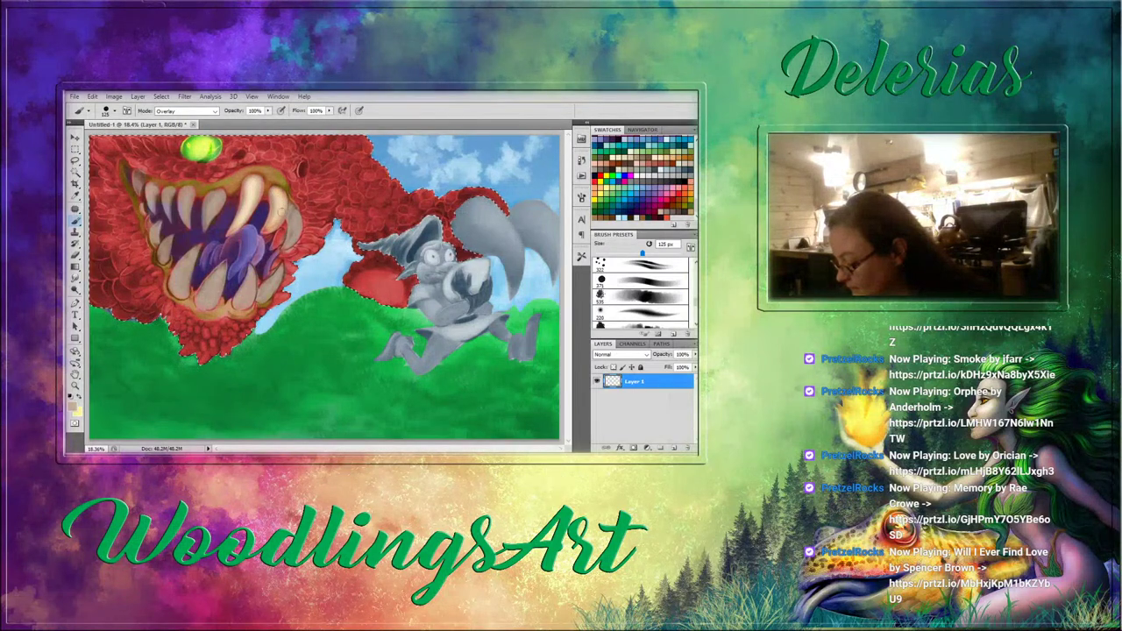
left_click_drag(278, 192, 292, 221)
mouse_move(245, 300)
left_mouse_down()
mouse_move(253, 270)
mouse_move(244, 299)
left_mouse_up()
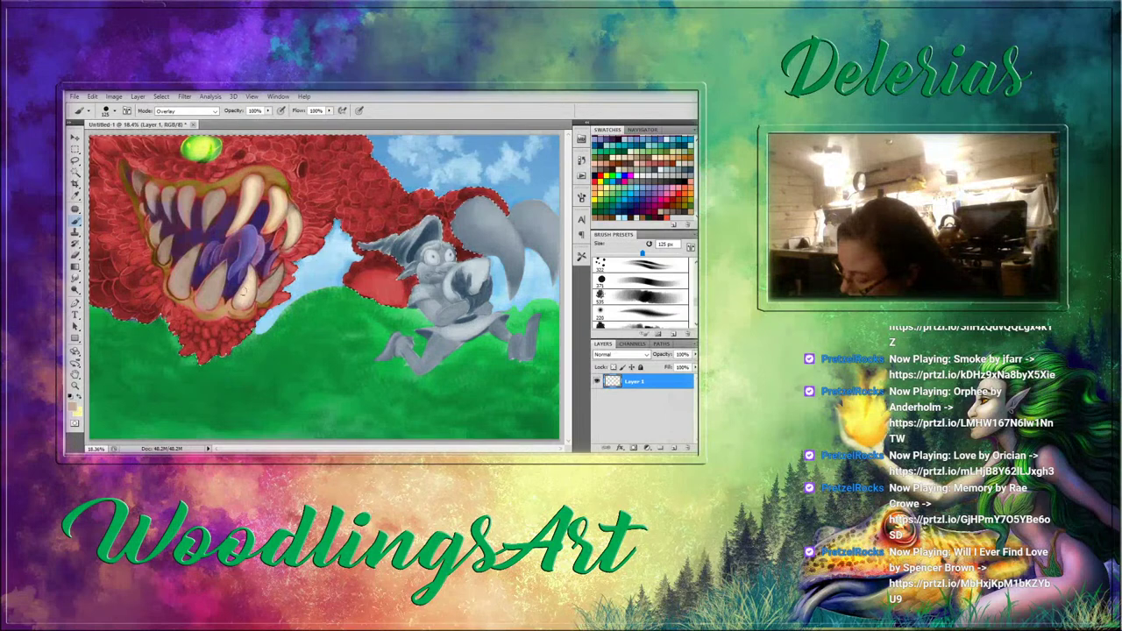
Brighten the large lower front teeth with the beige swatch at 125 px in Overlay mode.
key("ctrl+z")
key("ctrl+z")
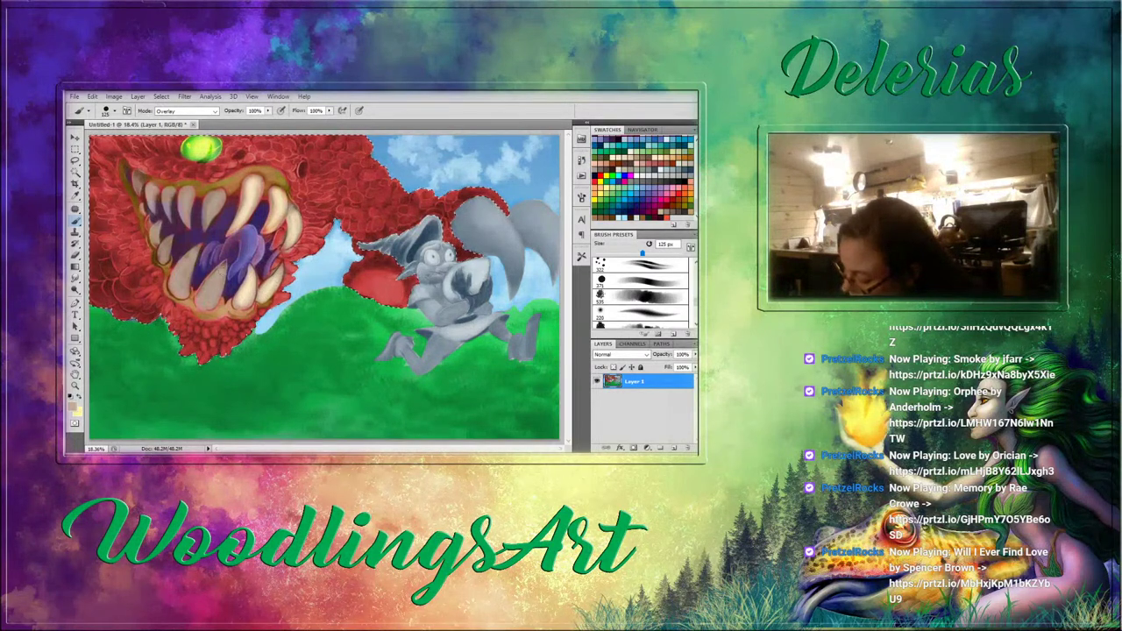
left_click_drag(208, 300, 219, 274)
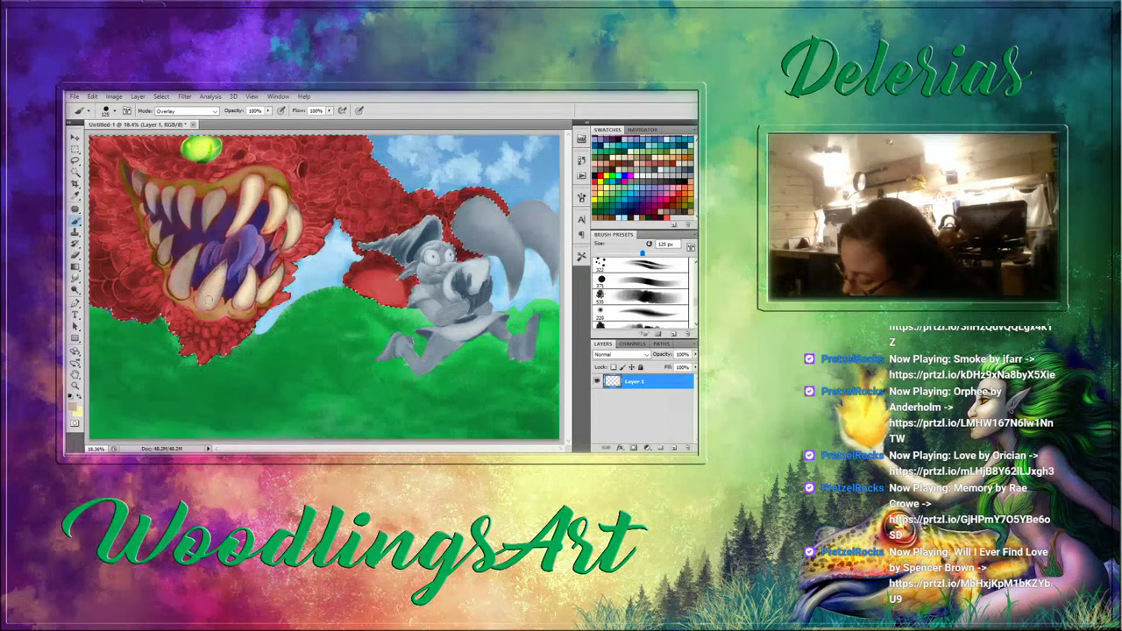
key("ctrl+z")
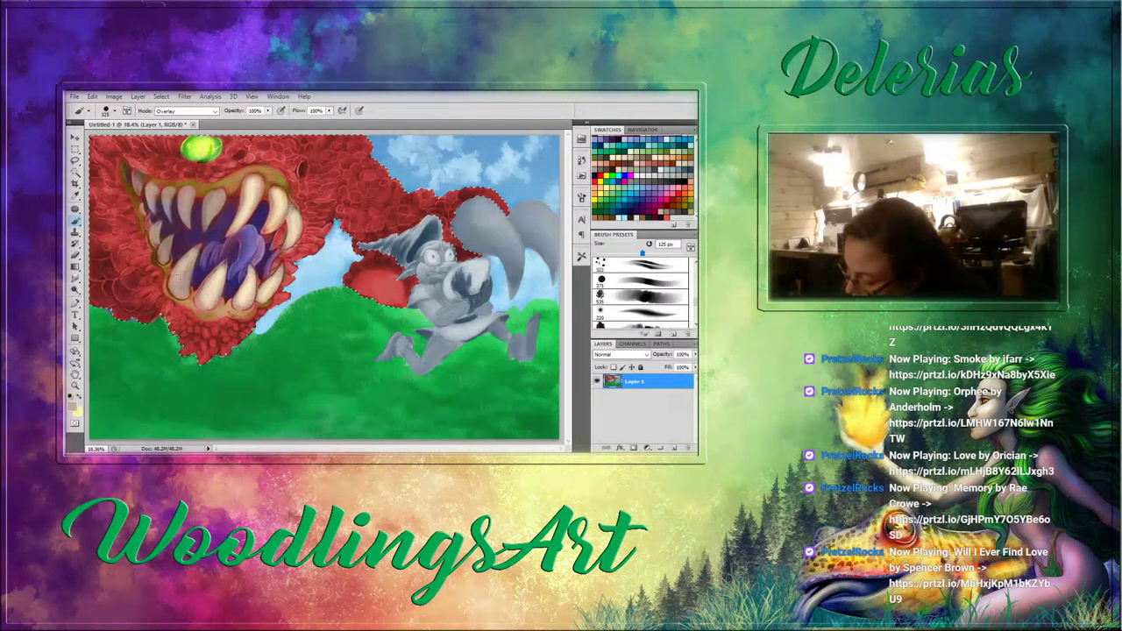
left_click_drag(180, 287, 182, 270)
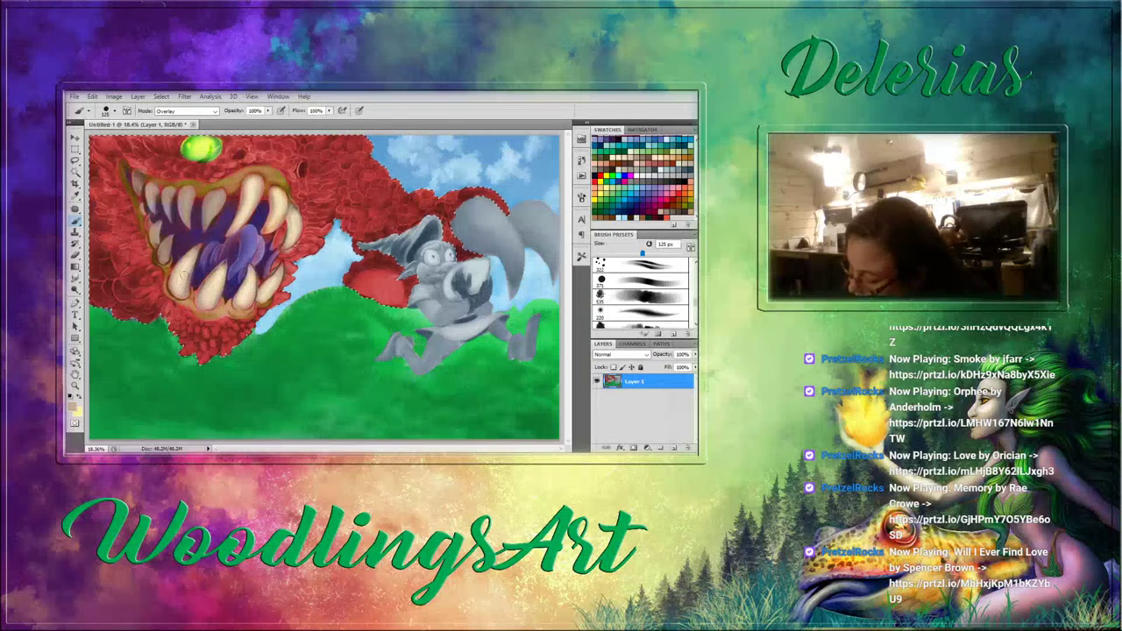
key("ctrl+z")
key("ctrl+z")
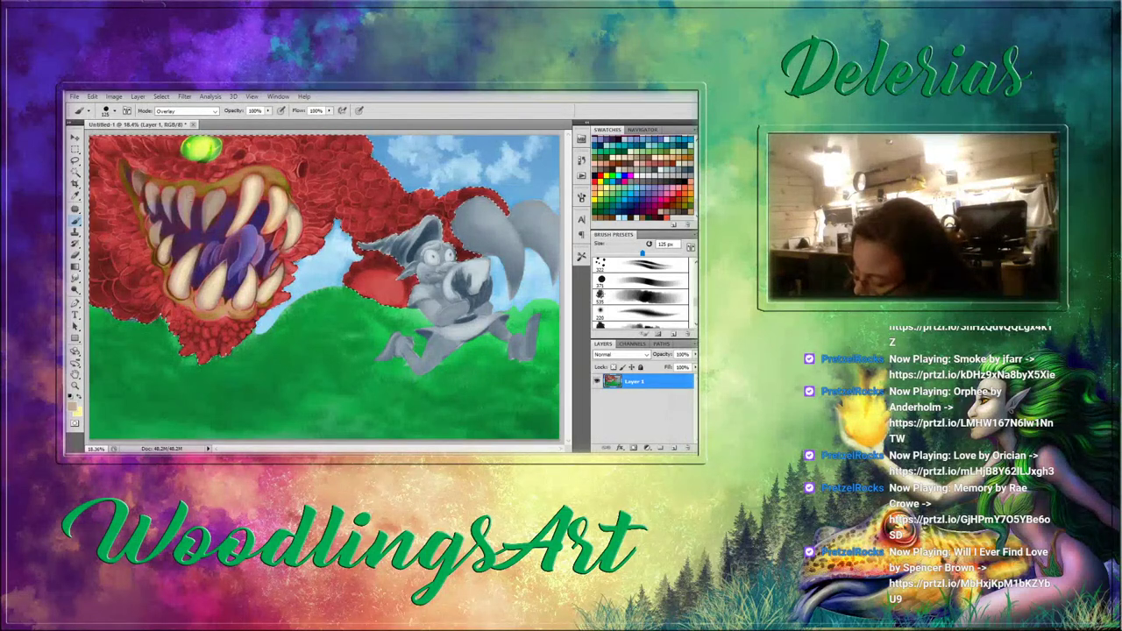
Brighten the middle teeth of the upper jaw with the same beige Overlay brush.
key("ctrl+z")
key("ctrl+z")
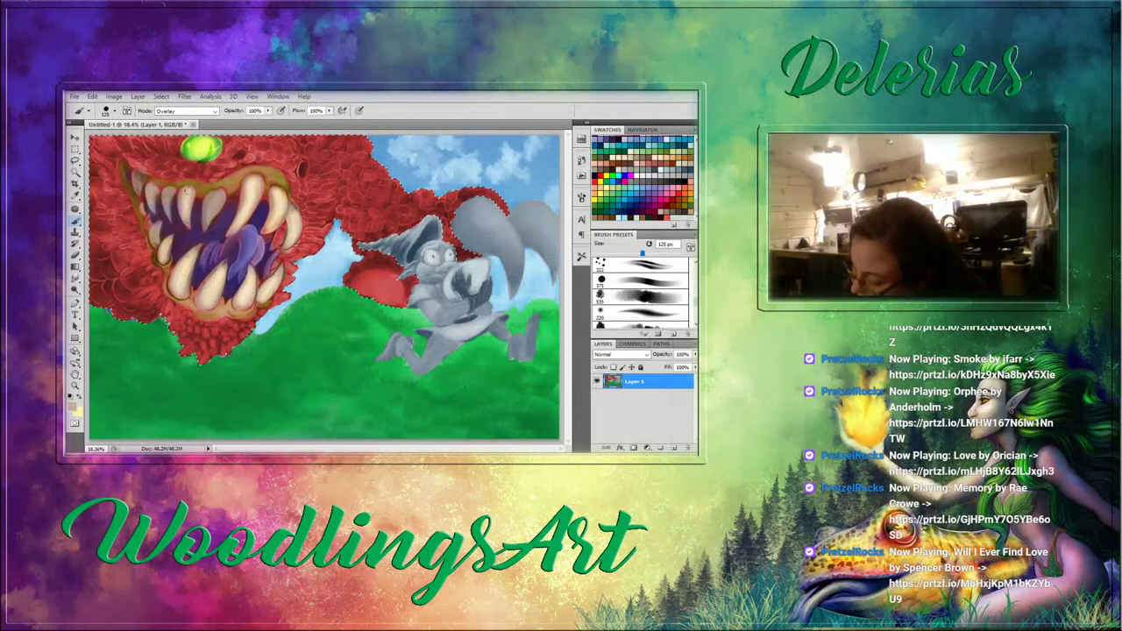
key("ctrl+z")
key("ctrl+z")
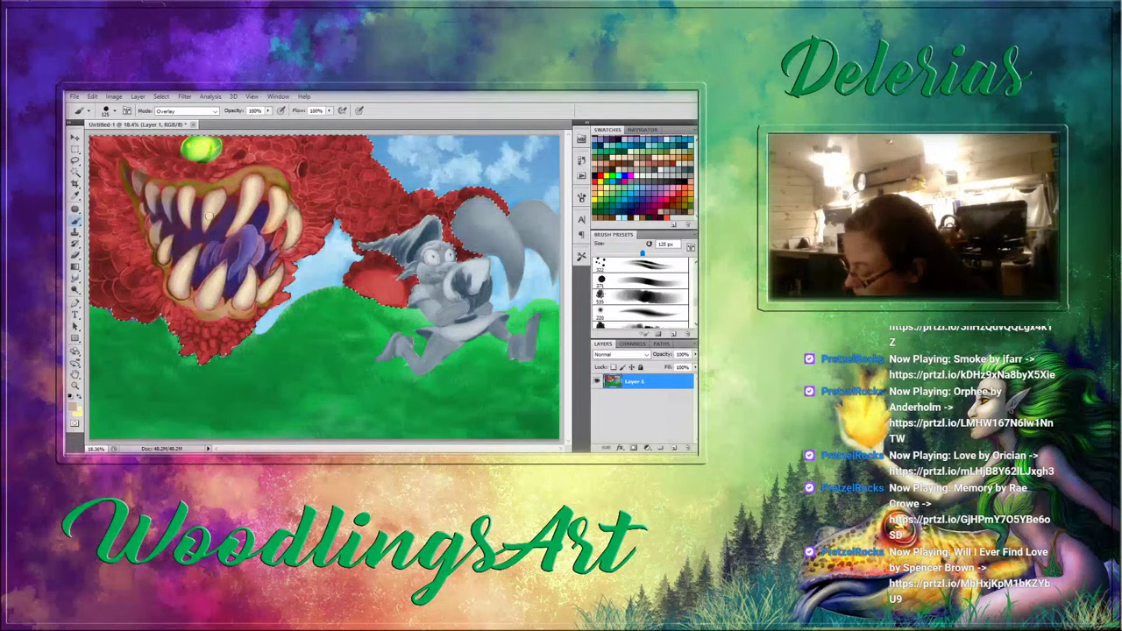
key("ctrl+z")
key("ctrl+z")
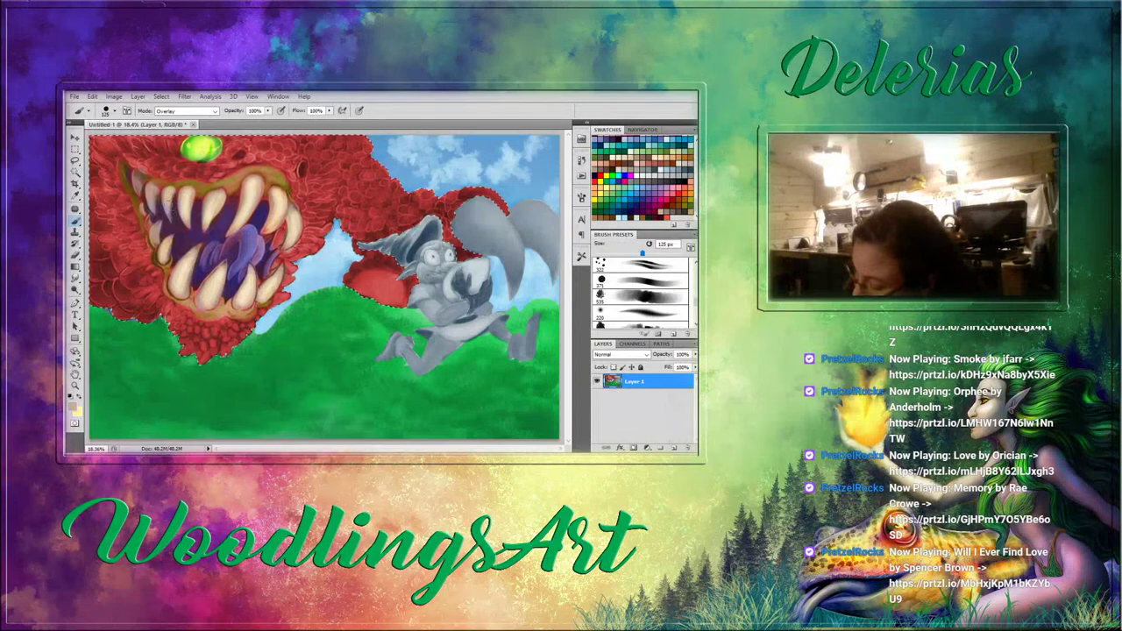
Brighten the smaller upper teeth toward the back of the mouth in beige at 45 px.
key("bracketleft")
key("bracketleft")
key("bracketleft")
key("bracketleft")
key("bracketleft")
key("bracketleft")
key("bracketleft")
key("ctrl+z")
key("ctrl+z")
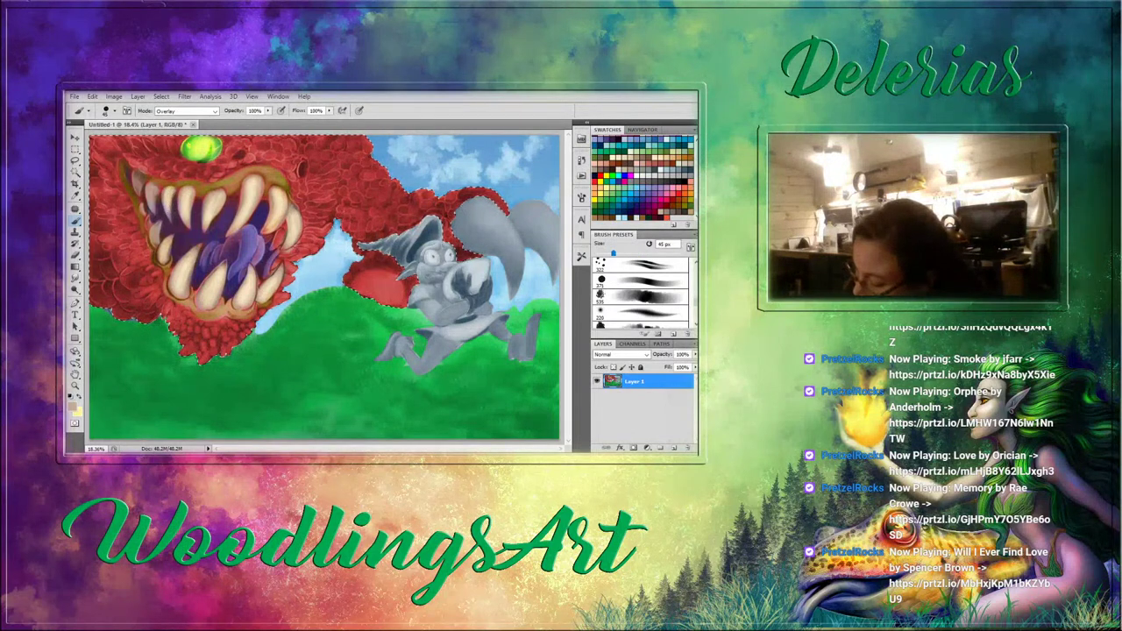
key("ctrl+z")
key("ctrl+z")
Enlarge the brush to 70 px and brighten the rearmost upper teeth in beige.
key("bracketright")
key("bracketright")
key("bracketright")
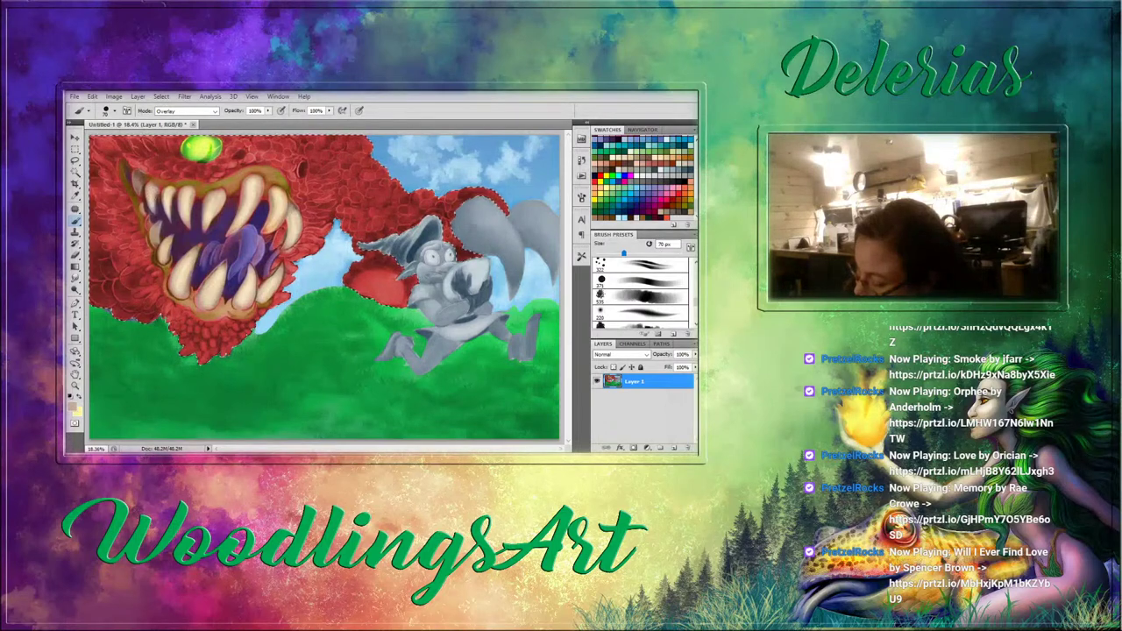
key("ctrl+z")
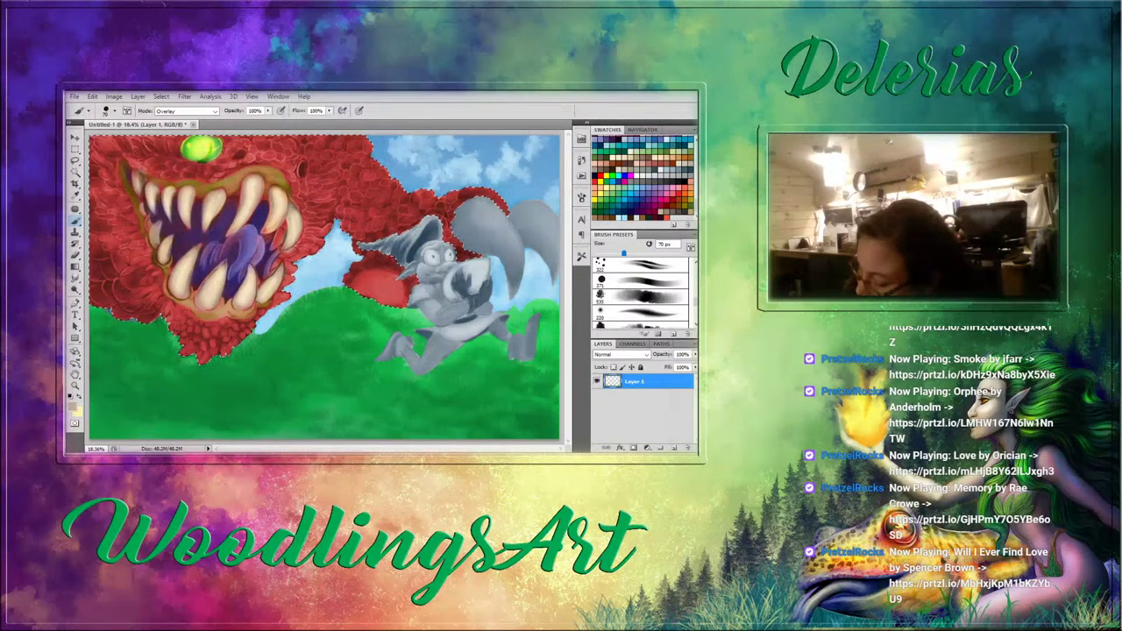
key("ctrl+z")
key("ctrl+z")
key("ctrl+z")
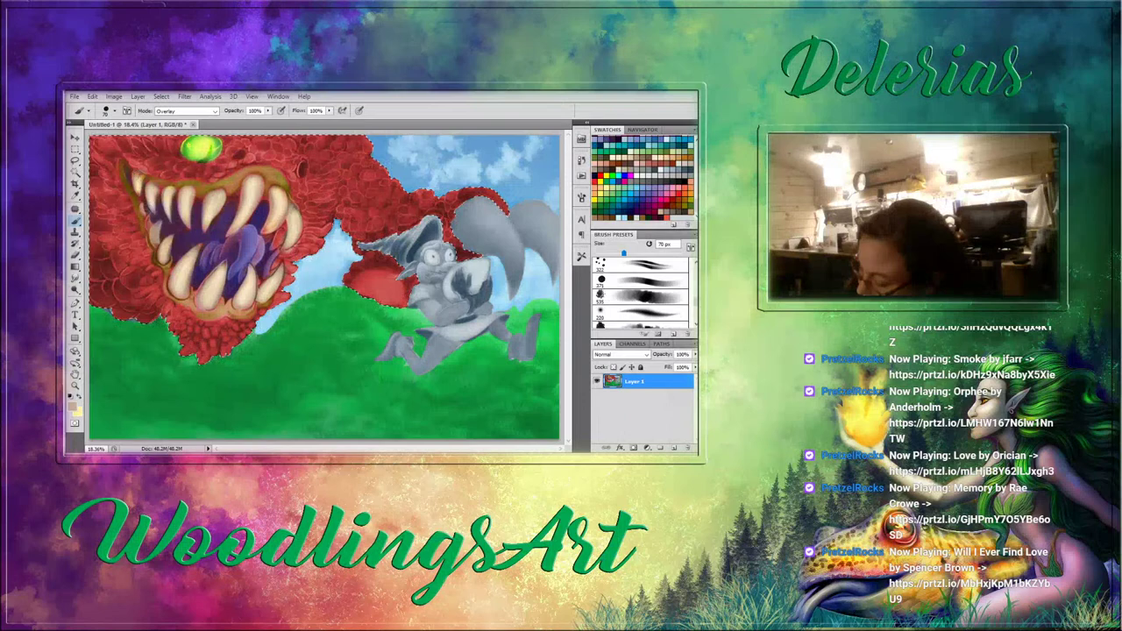
key("ctrl+z")
key("ctrl+z")
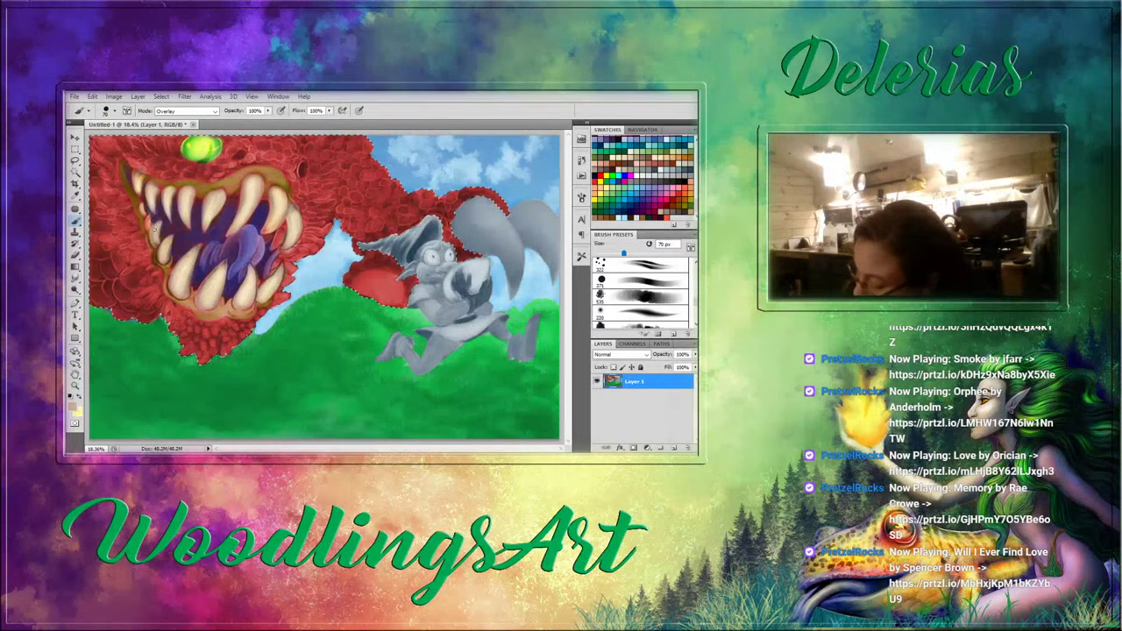
Brighten the small rear teeth of the lower jaw with the beige Overlay brush at 70 px.
left_click_drag(155, 230, 159, 239)
key("ctrl+z")
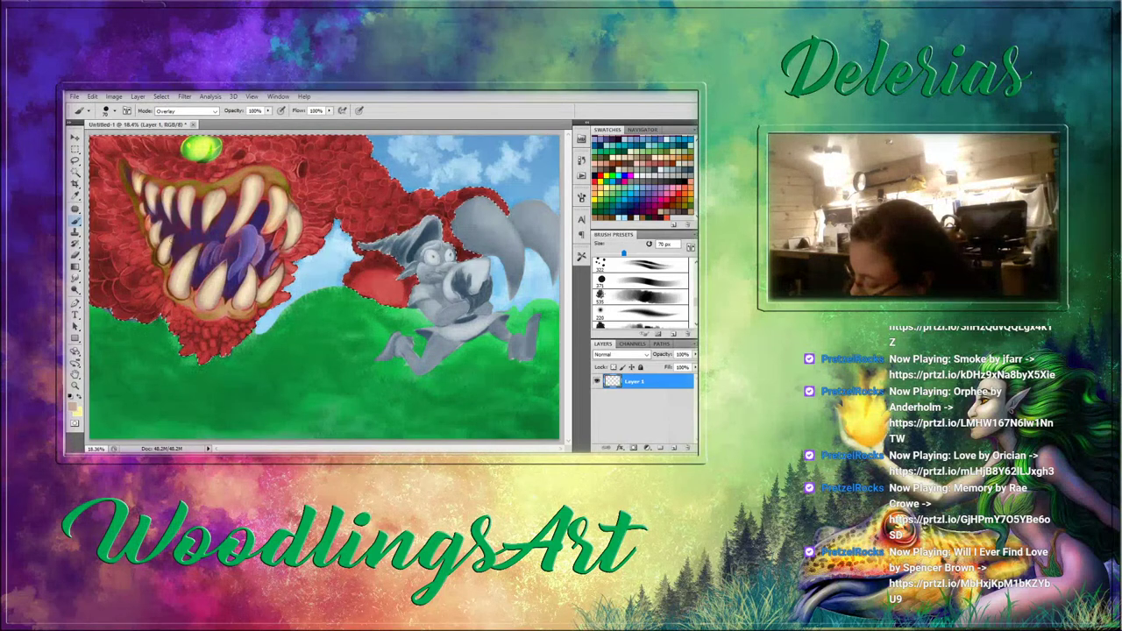
key("ctrl+z")
key("ctrl+z")
key("ctrl+z")
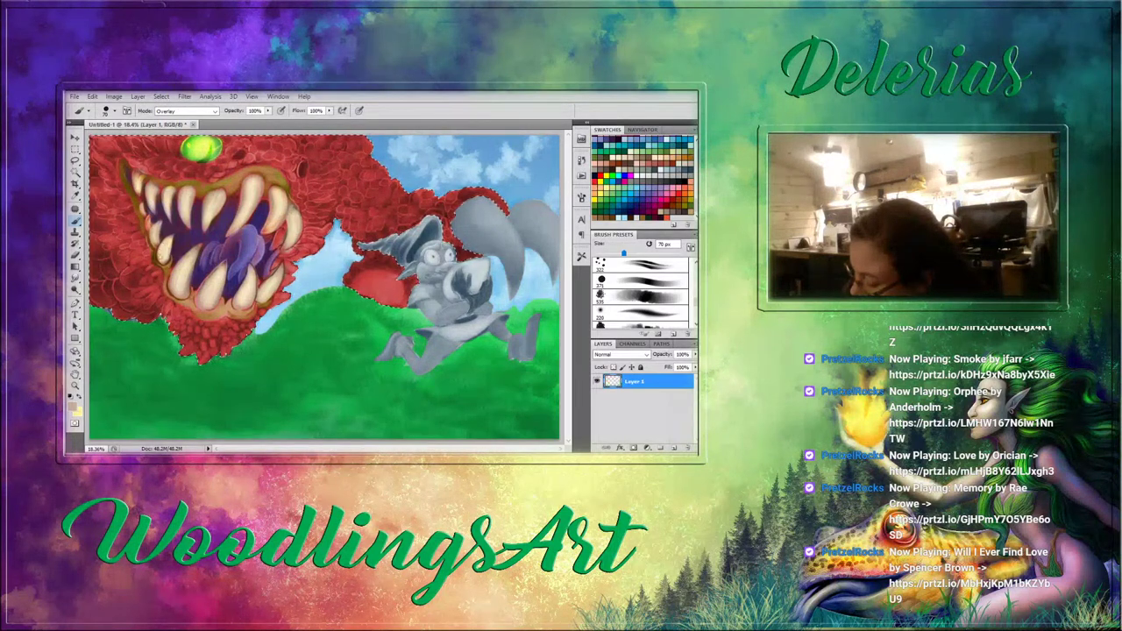
key("ctrl+z")
key("ctrl+z")
key("ctrl+z")
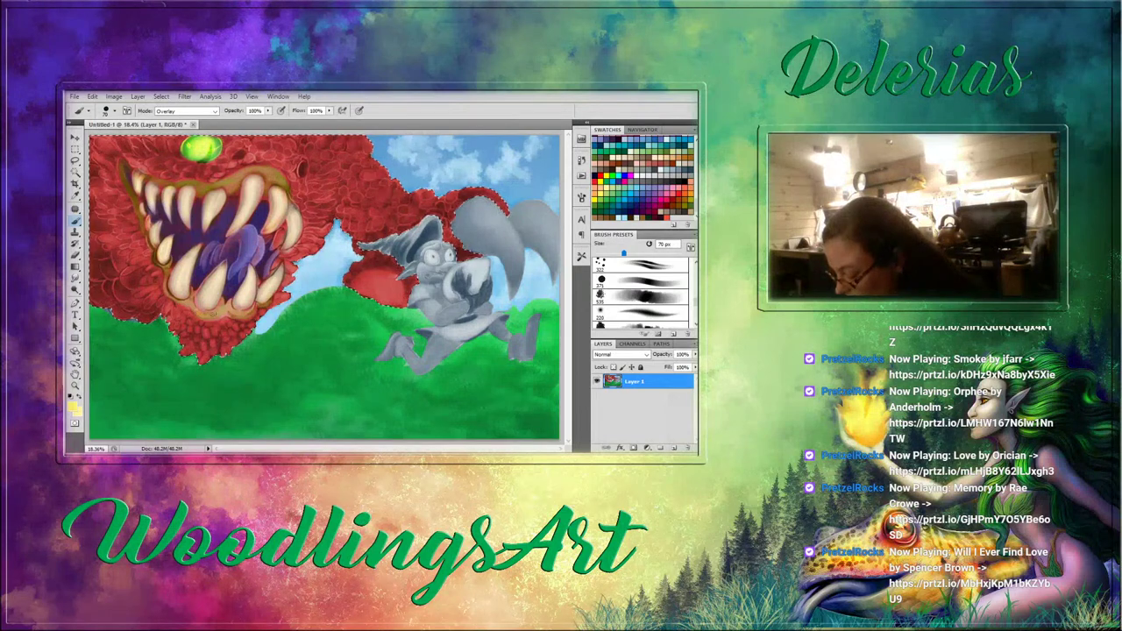
Brighten the gums and lips around the monster's mouth with a salmon-pink swatch at 125 px in Overlay mode.
key("ctrl+z")
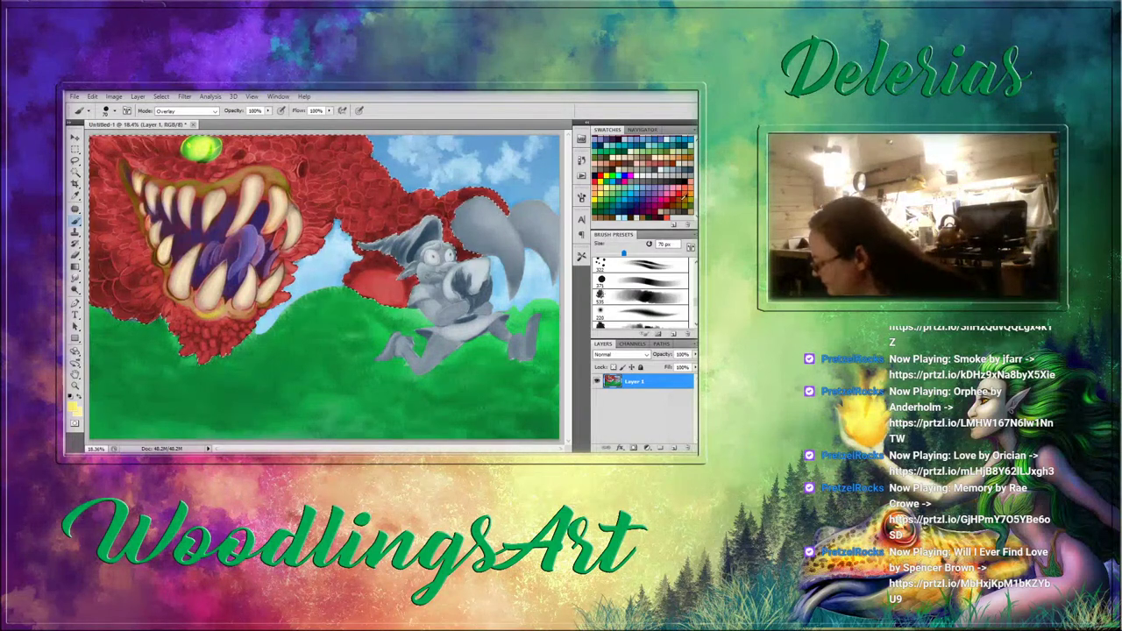
left_click(685, 183)
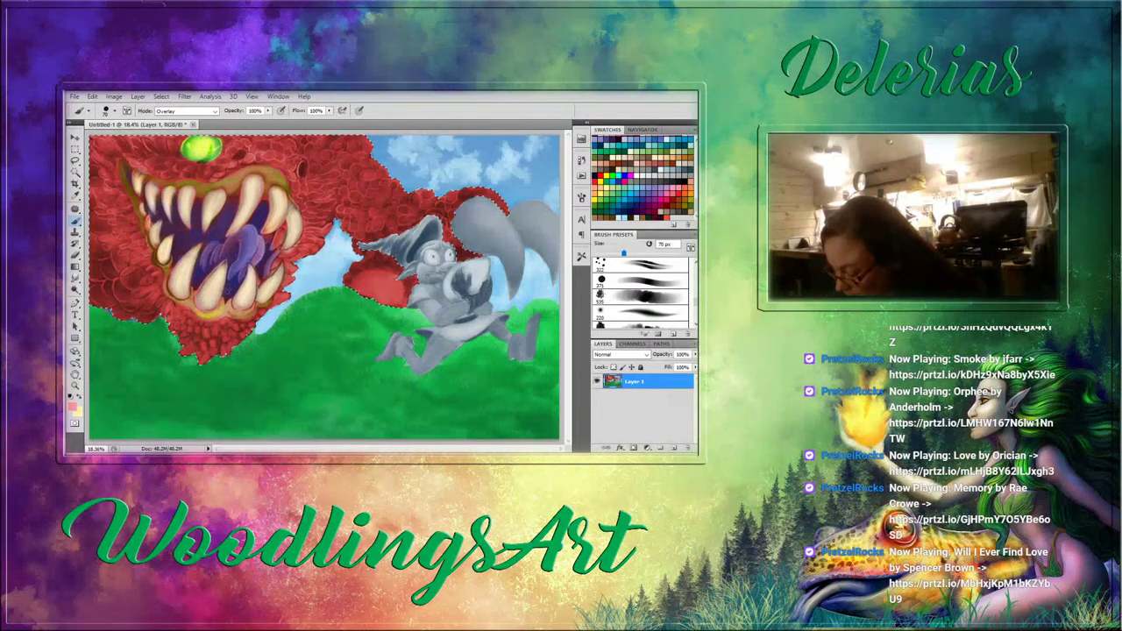
key("bracketright")
key("bracketright")
key("bracketright")
key("bracketright")
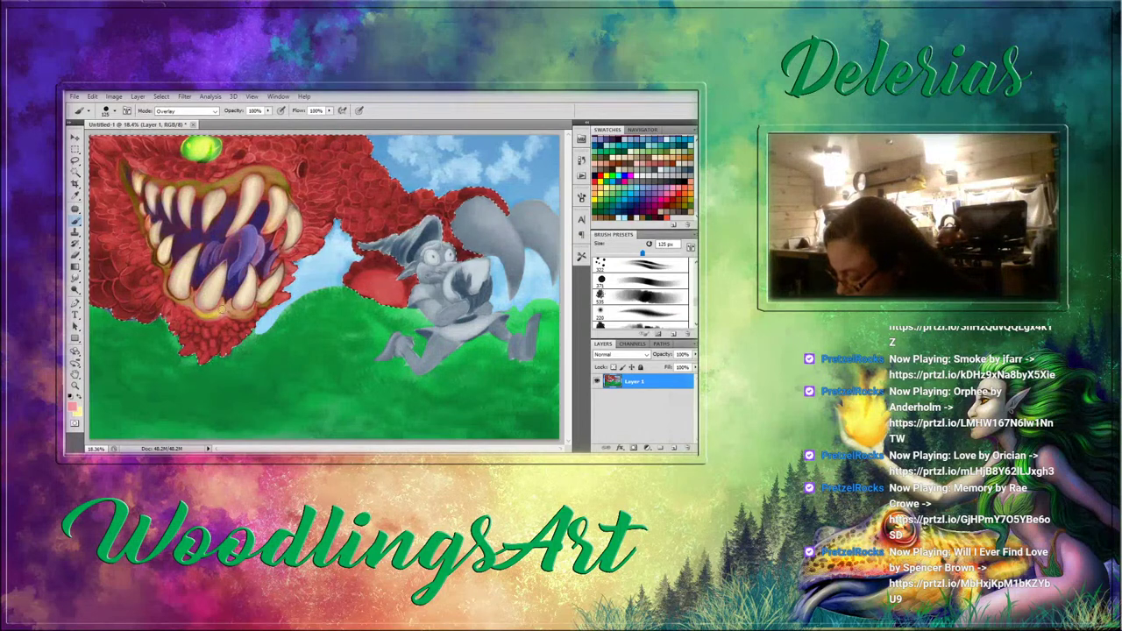
left_click_drag(224, 311, 209, 316)
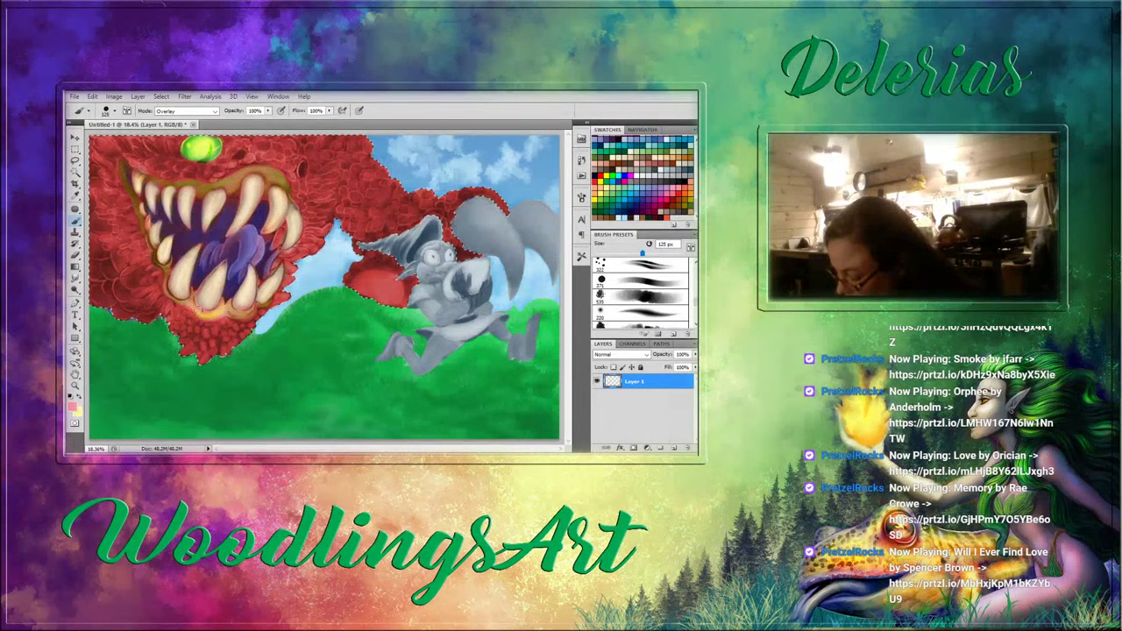
key("ctrl+z")
key("ctrl+z")
key("ctrl+z")
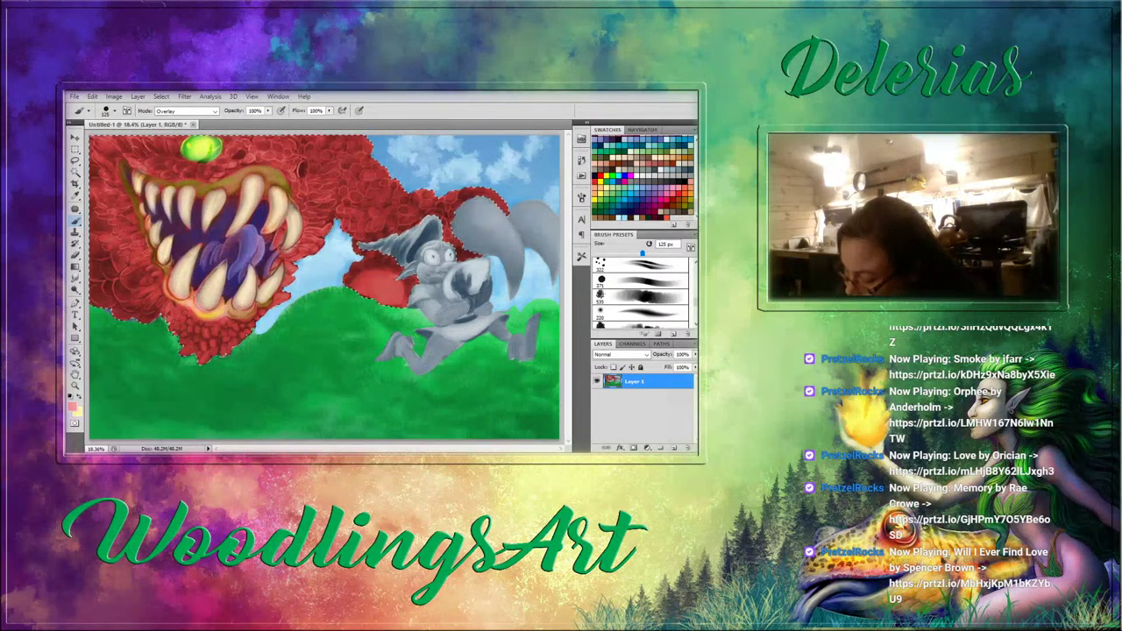
left_click_drag(163, 263, 182, 302)
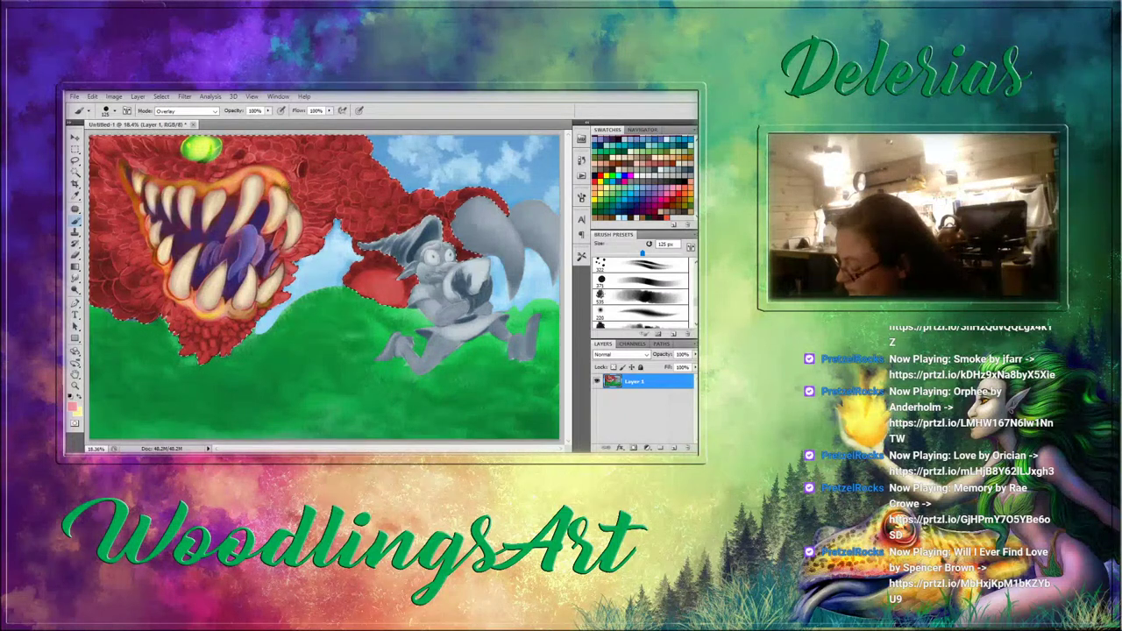
Brighten the flesh inside the front corner of the mouth, behind the teeth, in pink at 50 px.
key("bracketleft")
key("bracketleft")
key("bracketleft")
key("bracketleft")
key("bracketleft")
key("bracketleft")
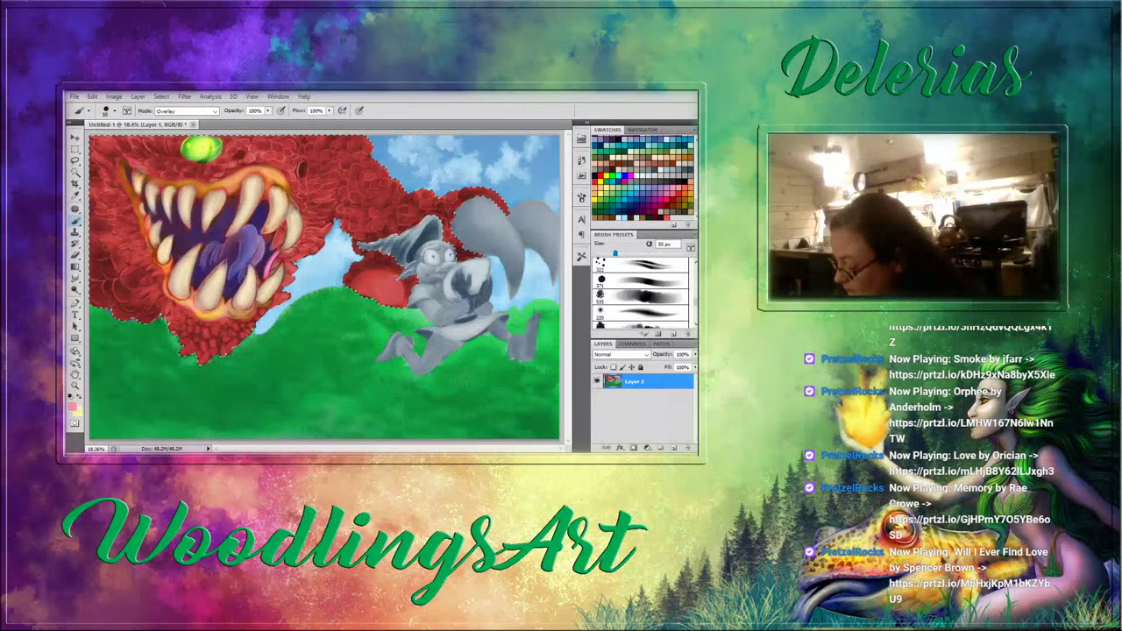
left_click_drag(268, 266, 272, 225)
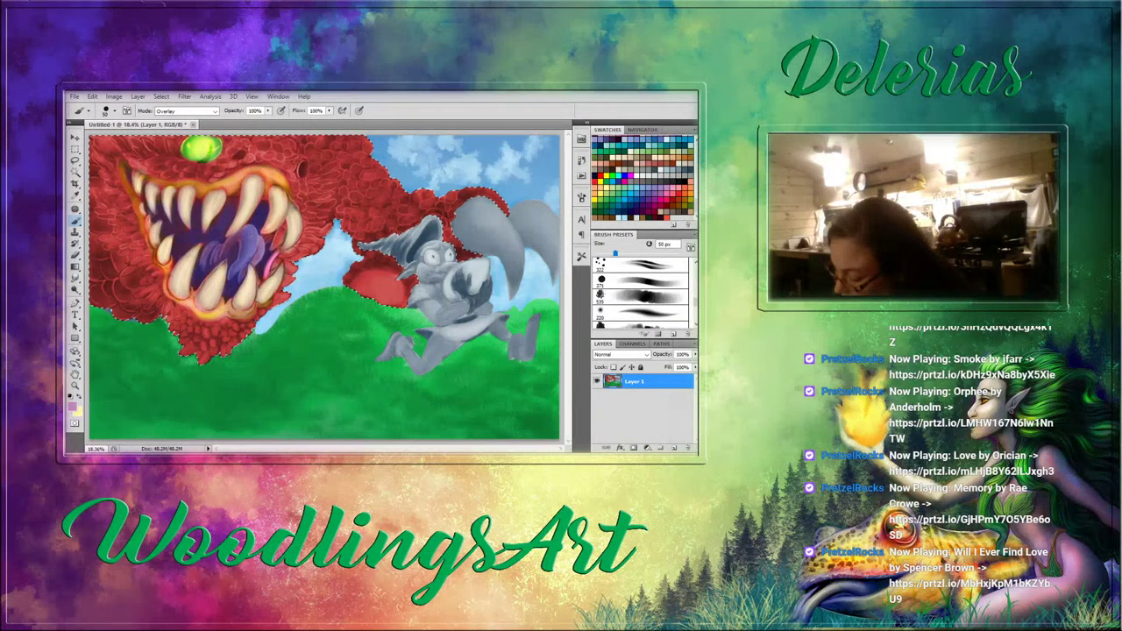
Brighten the monster's tongue with a light purple swatch at 100 px in Overlay mode.
key("bracketright")
key("bracketright")
key("bracketright")
key("bracketright")
key("bracketright")
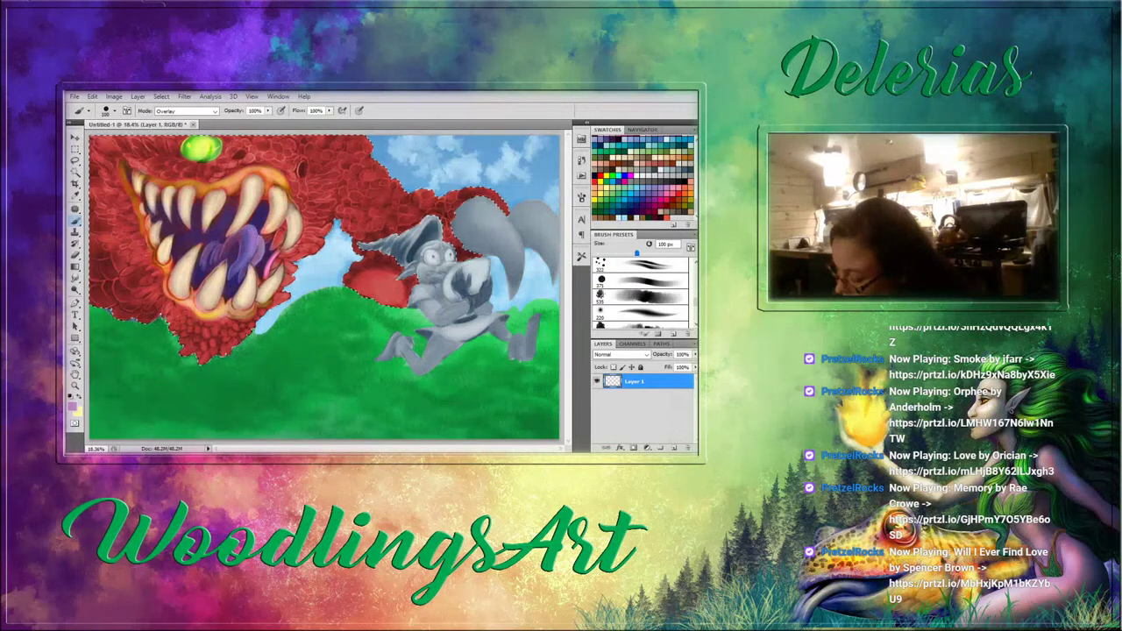
mouse_move(238, 234)
left_mouse_down()
mouse_move(255, 250)
mouse_move(209, 268)
left_mouse_up()
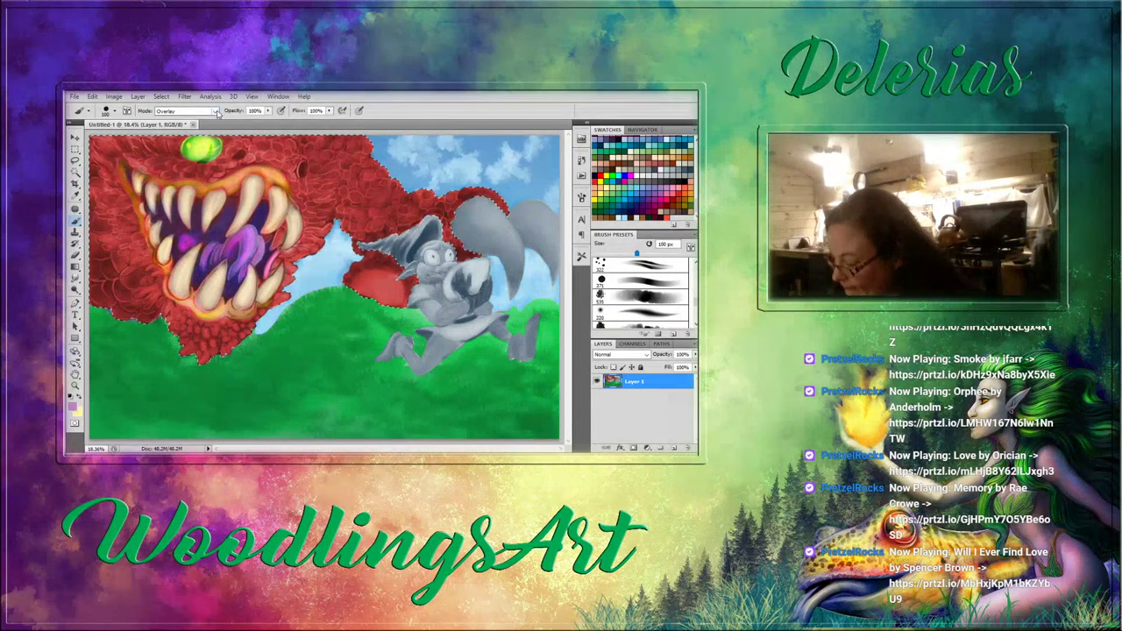
Retouch the front teeth and the gums of both jaws with sampled colours, using a 50 px brush in Normal mode.
left_click(186, 111)
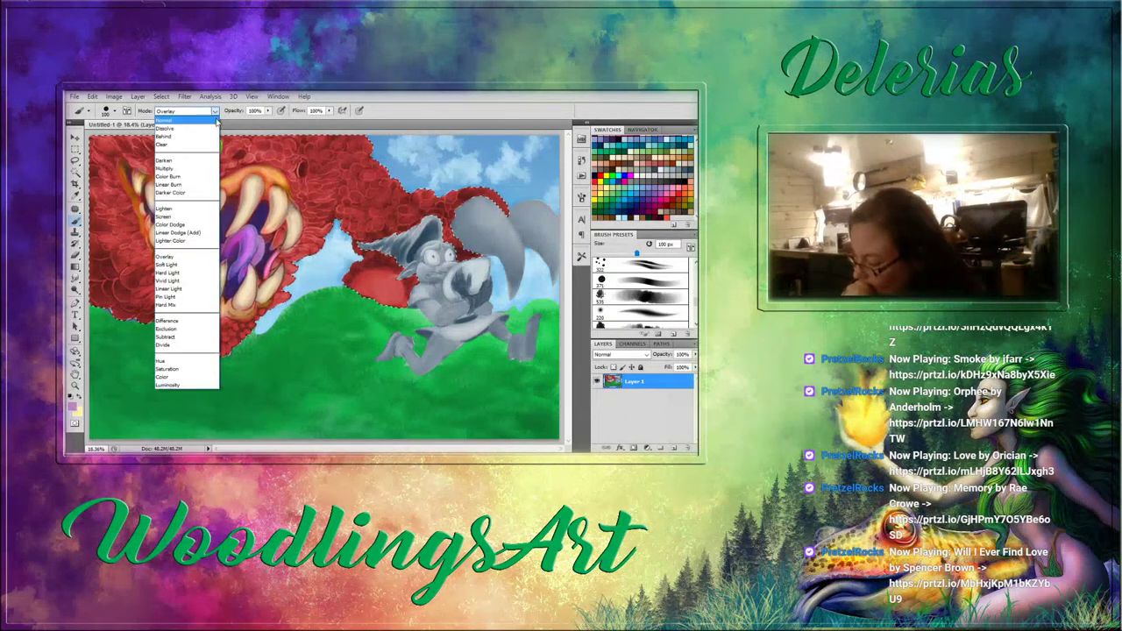
left_click(178, 122)
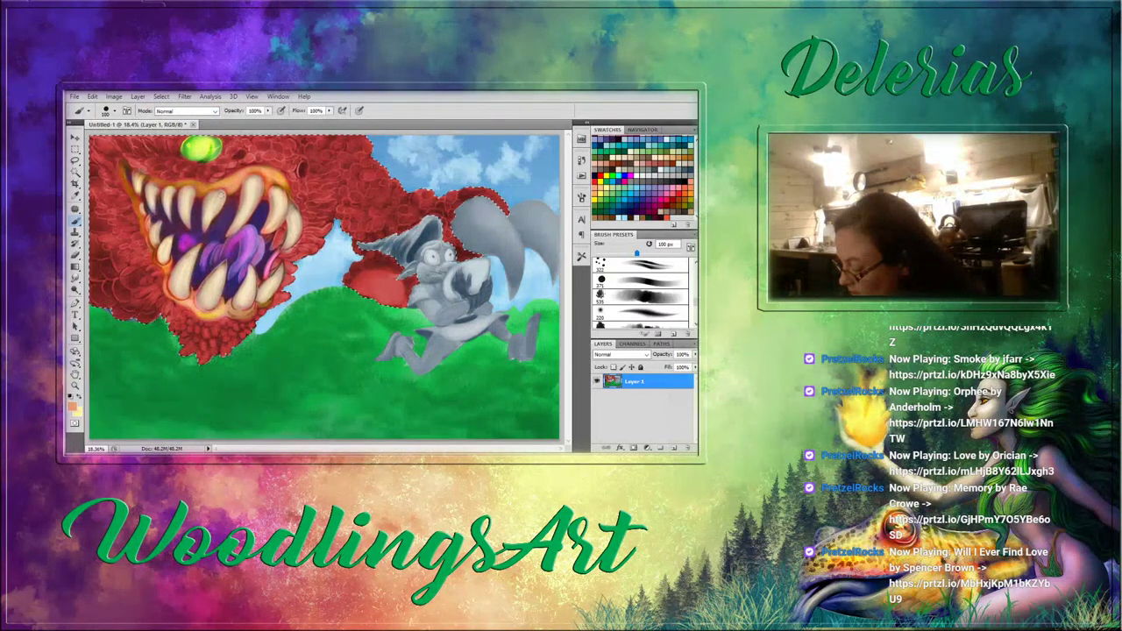
left_click(219, 194, "alt")
key("bracketleft")
key("bracketleft")
key("bracketleft")
key("bracketleft")
key("bracketleft")
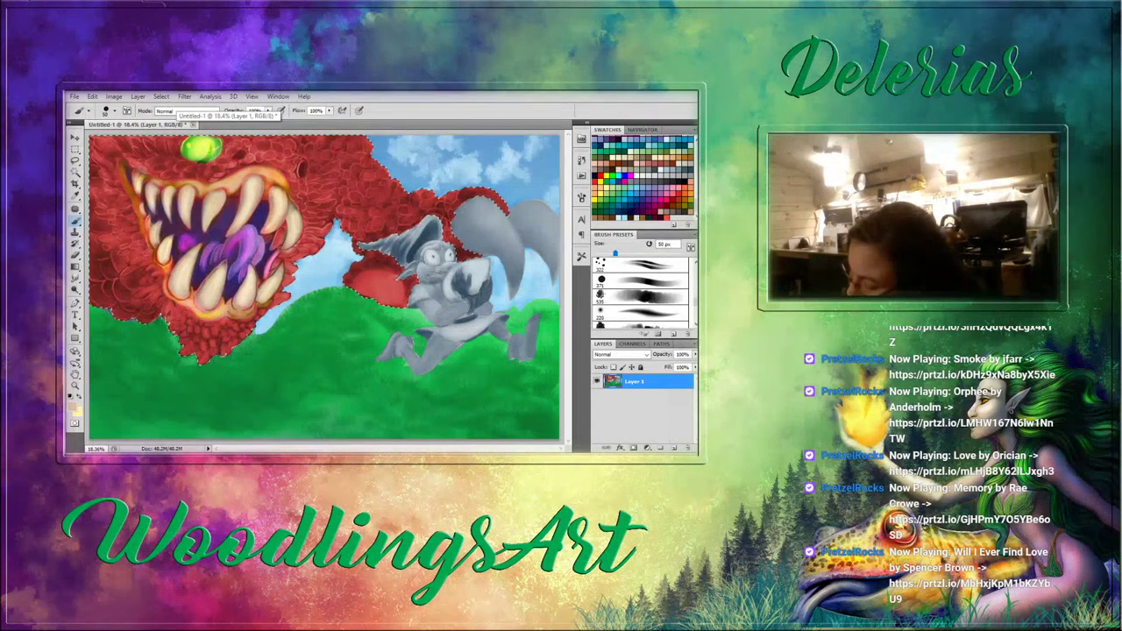
left_click(158, 188, "alt")
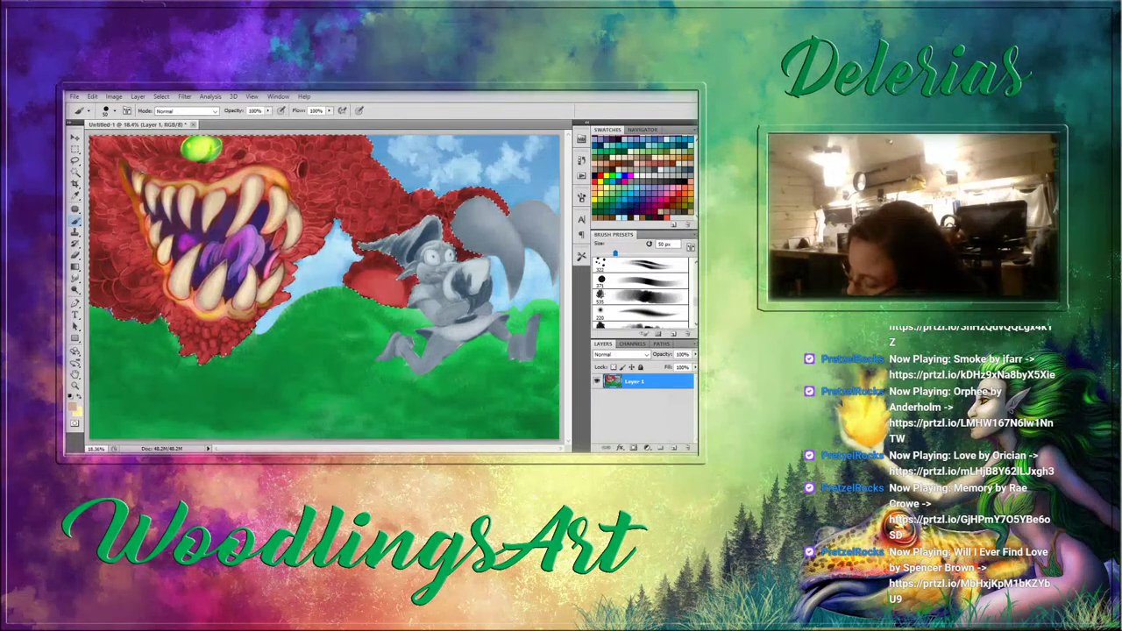
left_click(142, 175, "alt")
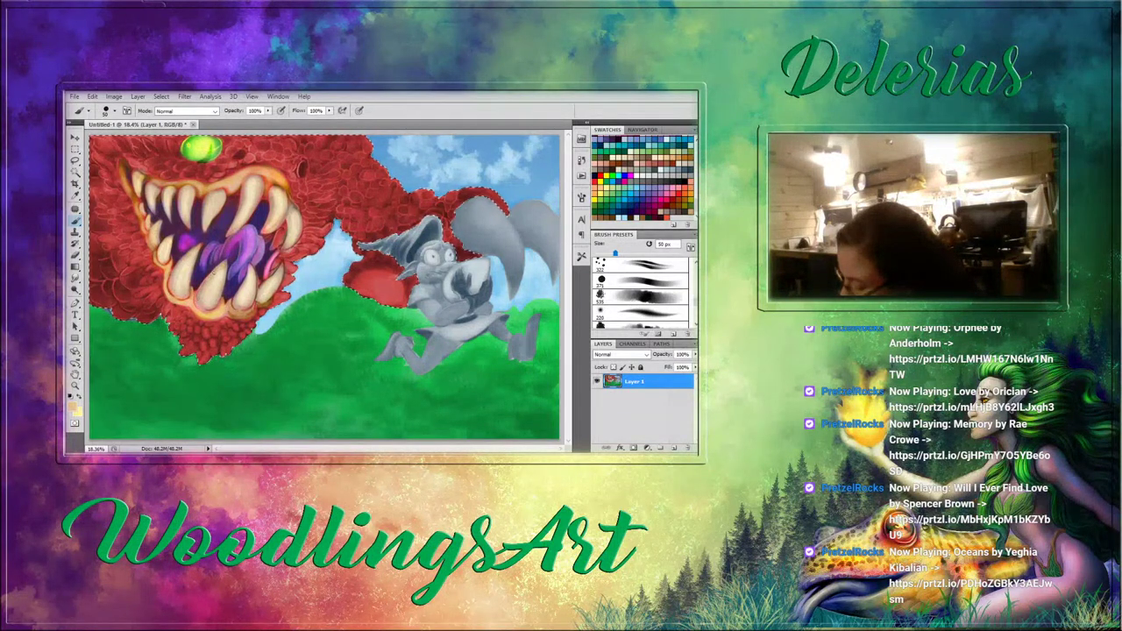
left_click(236, 300, "alt")
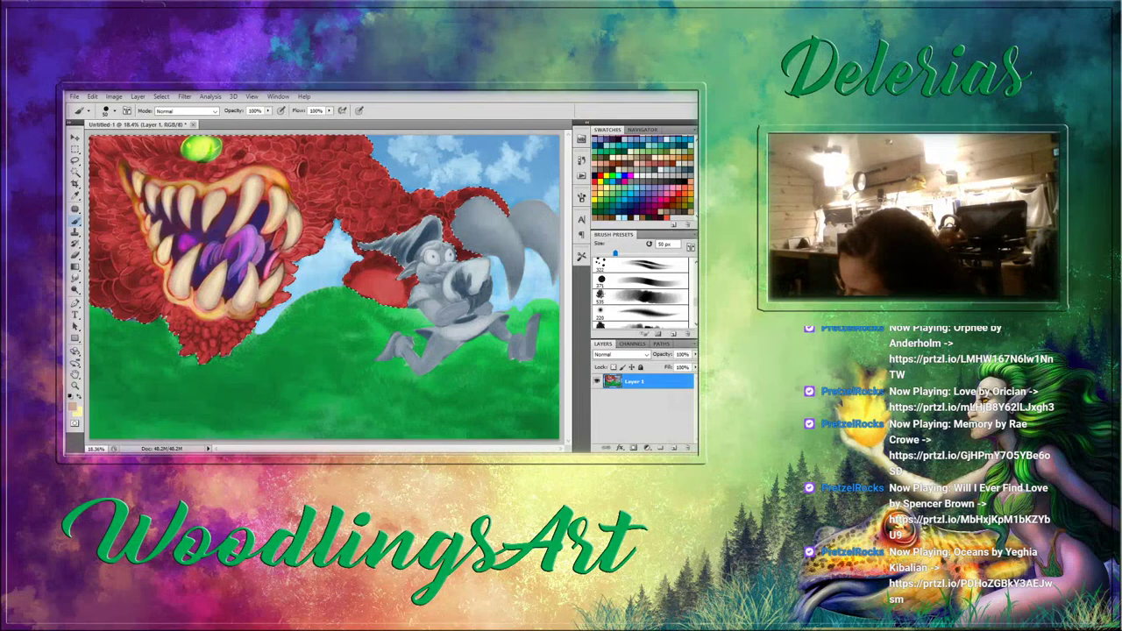
left_click(222, 306, "alt")
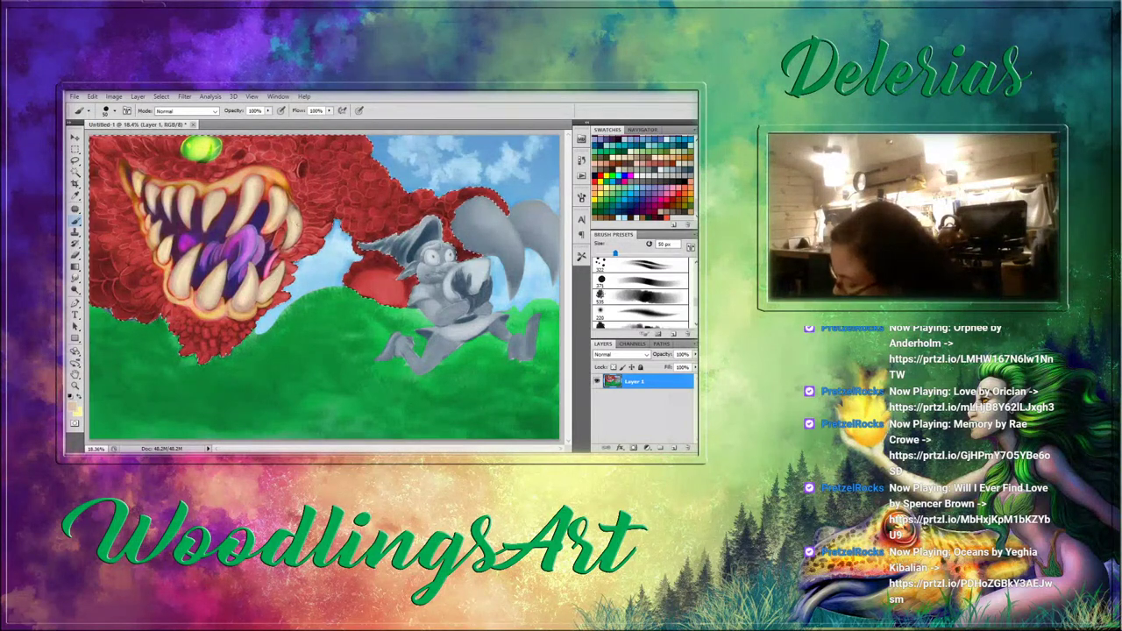
Retouch the large rear fangs of the upper jaw with tooth colours sampled from the painting at 50 px.
left_click(295, 216, "alt")
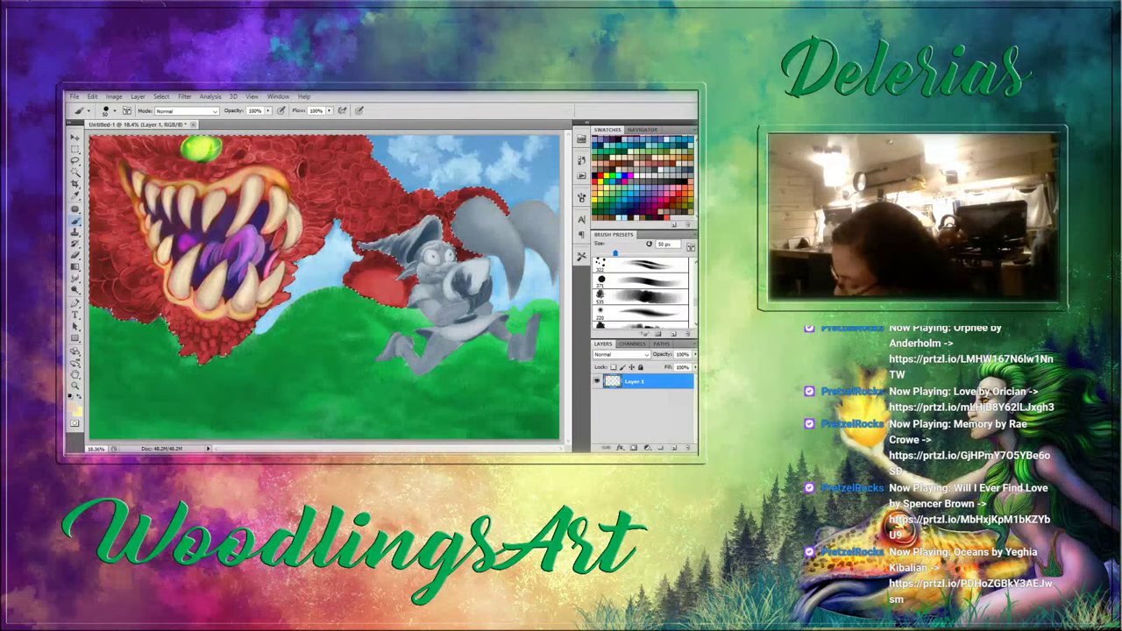
left_click_drag(278, 194, 273, 208)
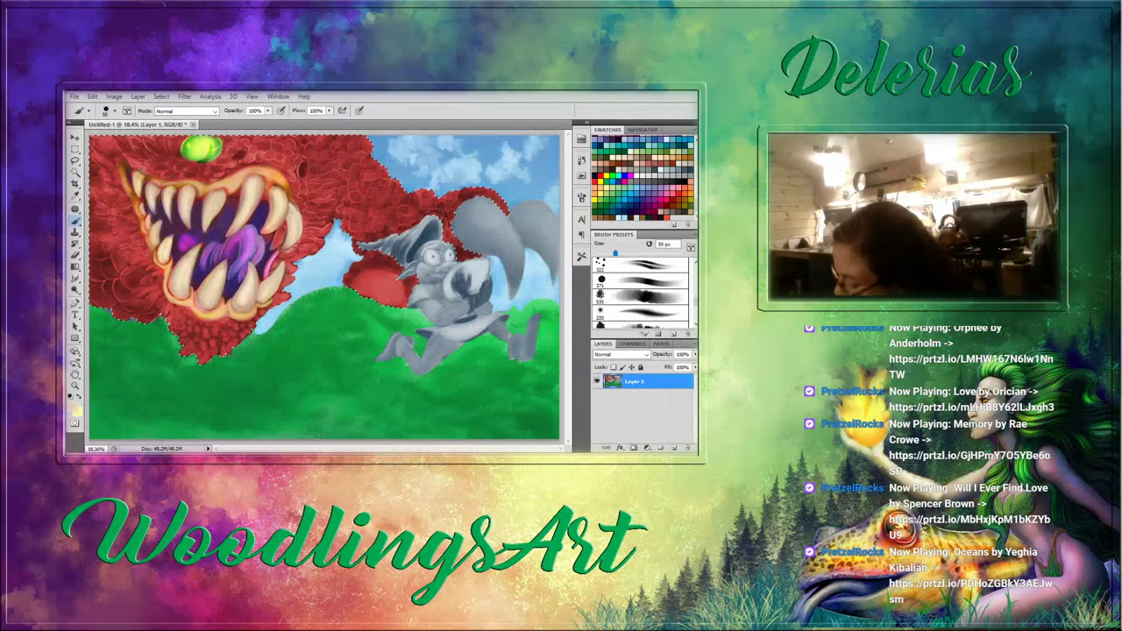
left_click(273, 204, "alt")
left_click(276, 200, "alt")
left_click(278, 190, "alt")
left_click_drag(278, 188, 274, 200)
key("ctrl+d")
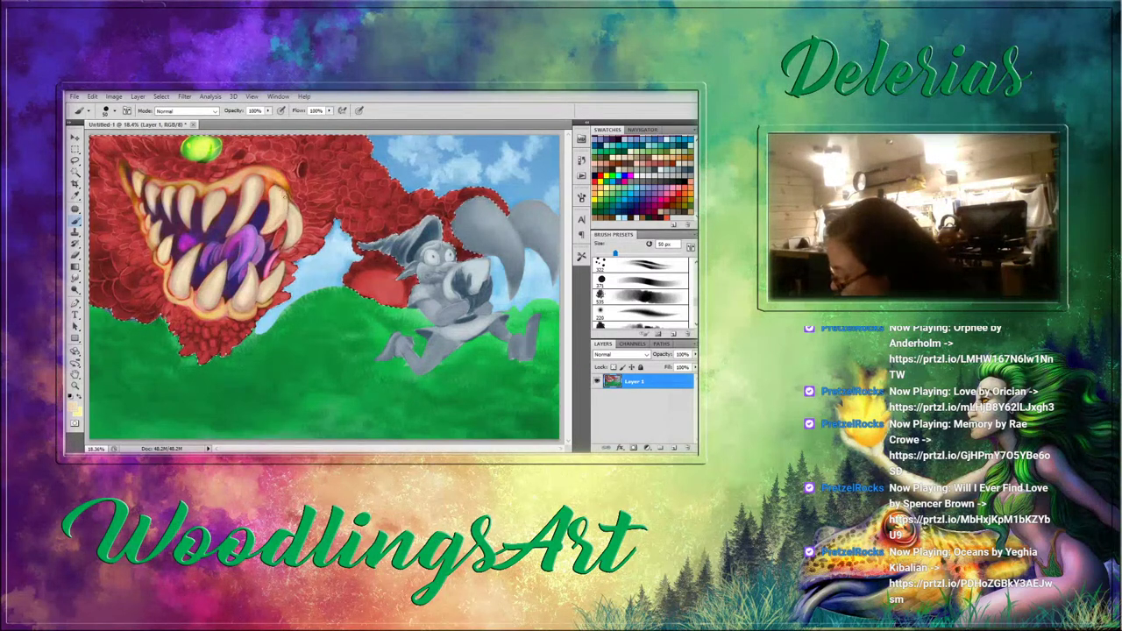
Smooth the upper gum above the rear fangs with sampled gum colours at 50 px.
left_click(266, 169, "alt")
left_click_drag(268, 172, 275, 182)
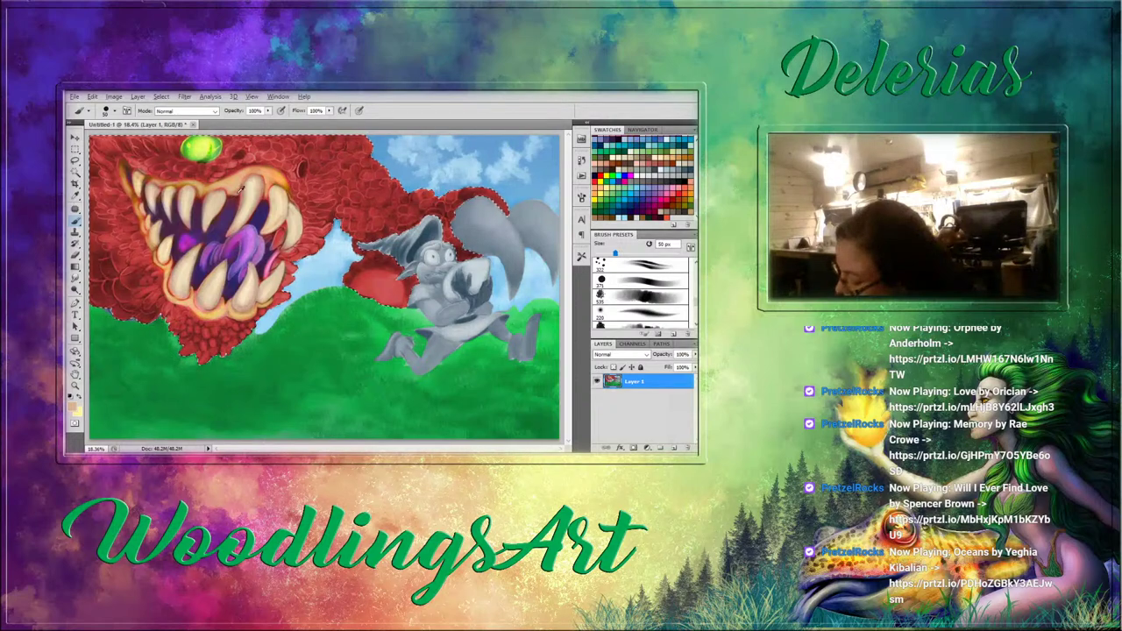
left_click(480, 196, "alt")
left_click(277, 174, "alt")
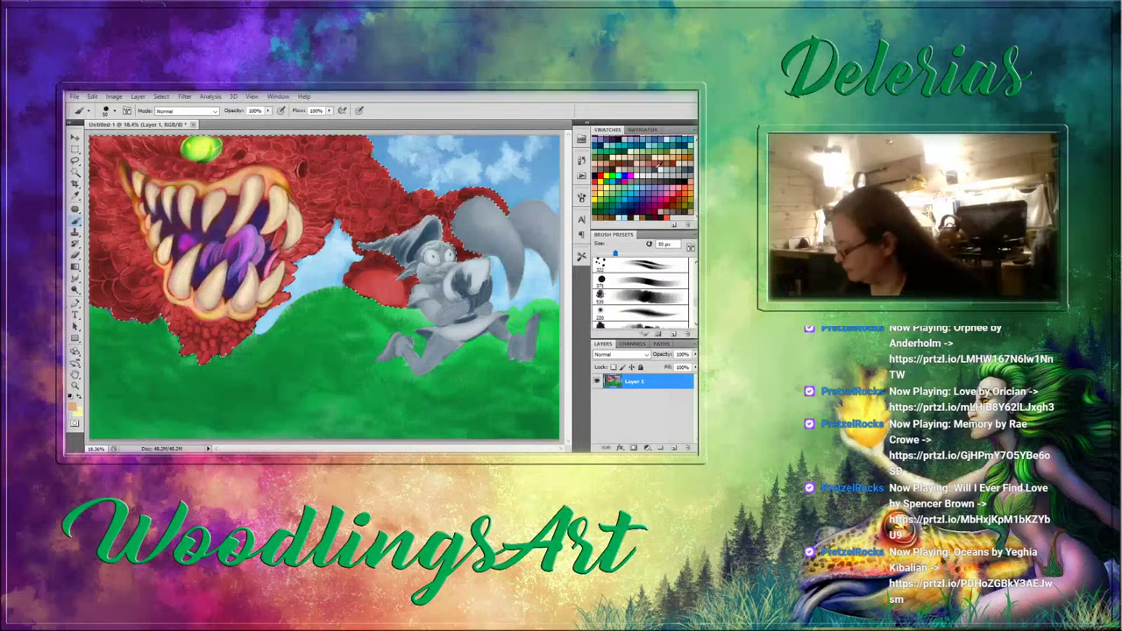
Try to brighten the monster's skin beside the mouth with a crimson swatch at 200 px in Overlay brush mode.
left_click(626, 170)
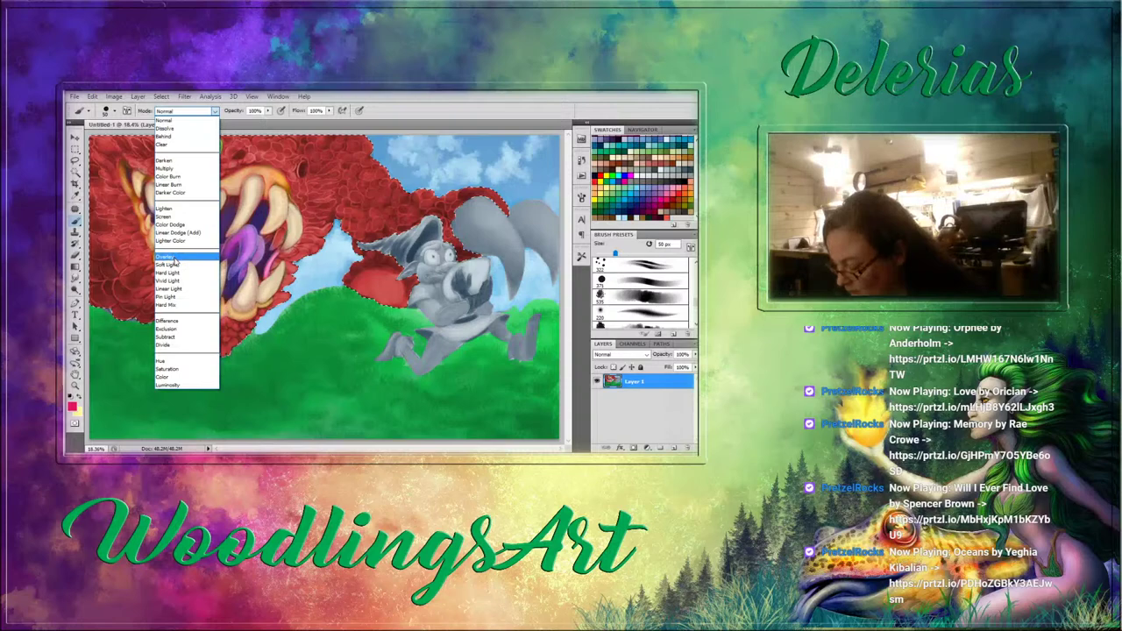
left_click(126, 231)
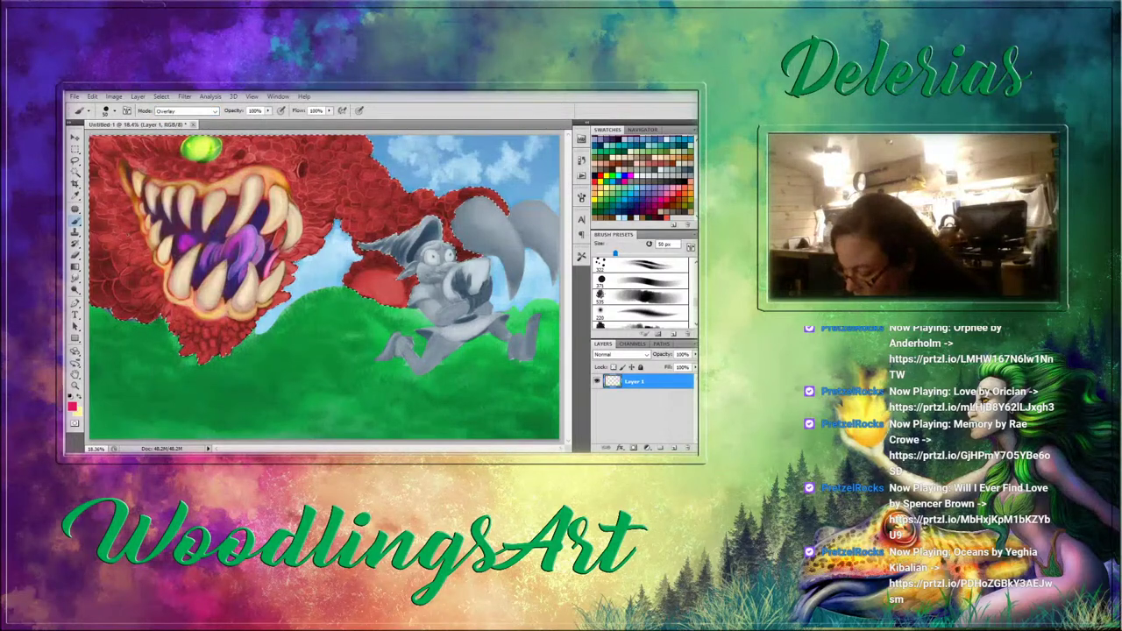
key("]")
key("]")
key("]")
key("]")
key("]")
key("]")
key("]")
key("]")
key("]")
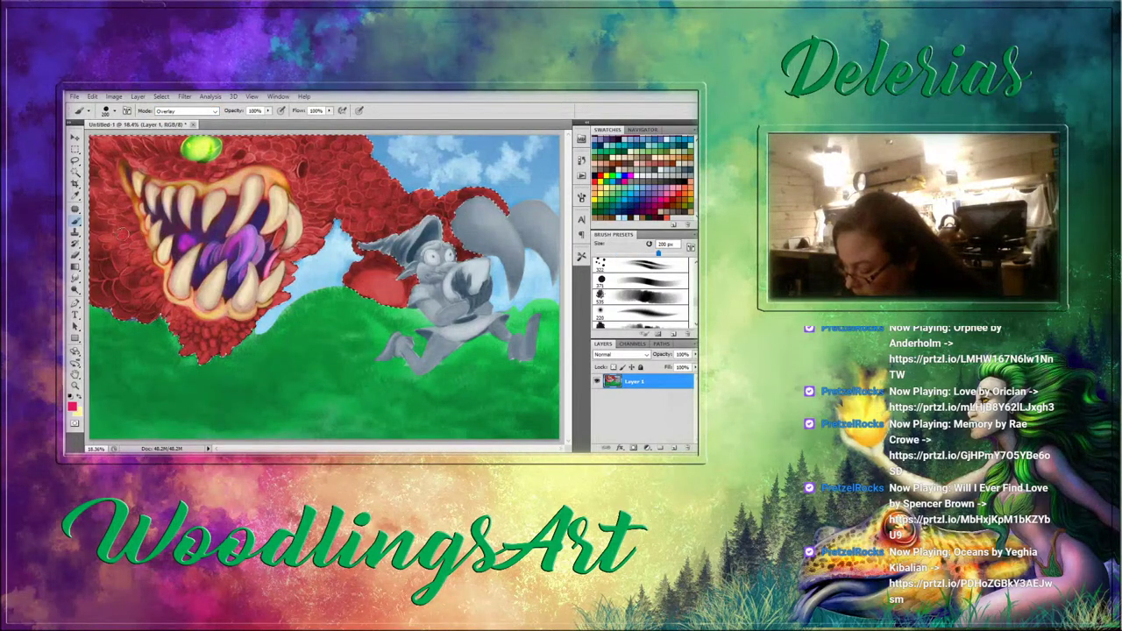
left_click_drag(143, 254, 133, 237)
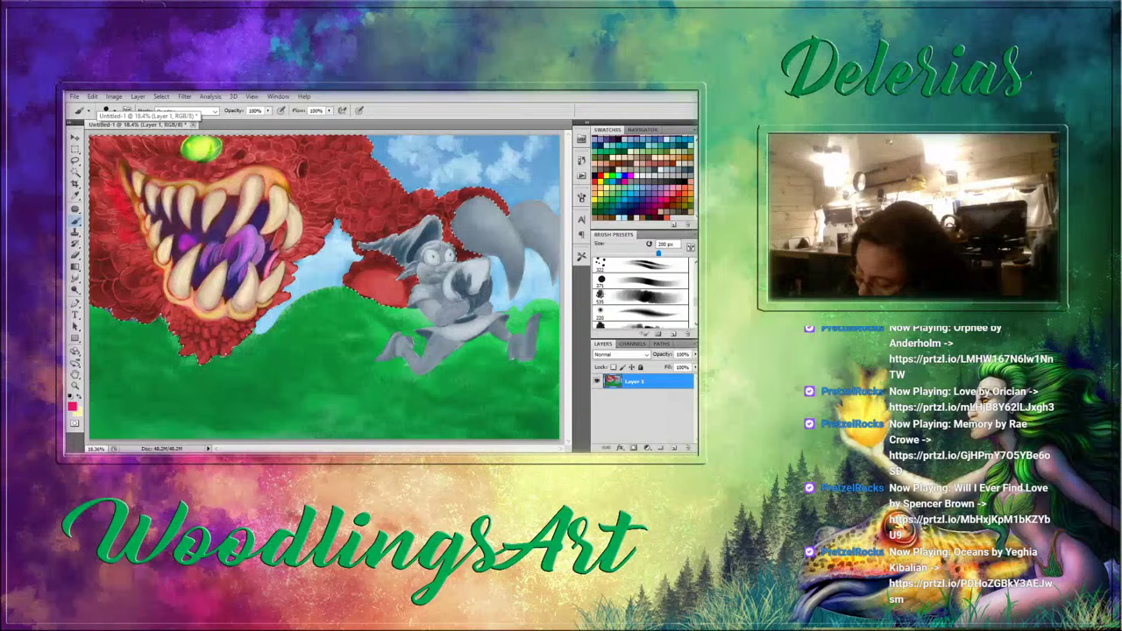
left_click_drag(99, 227, 135, 268)
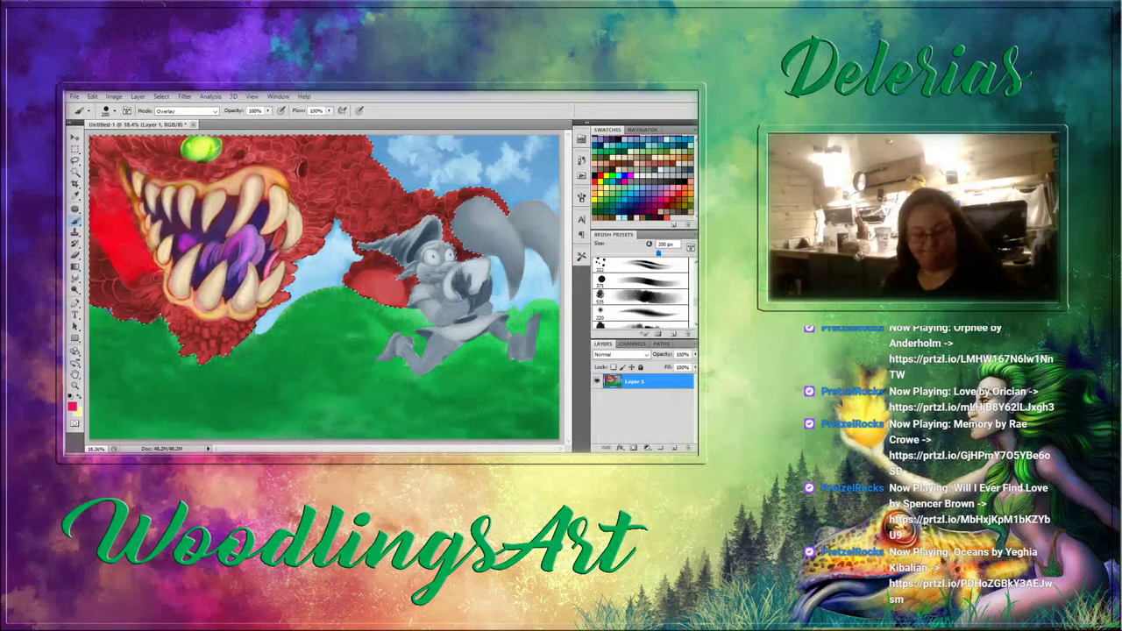
key("ctrl+z")
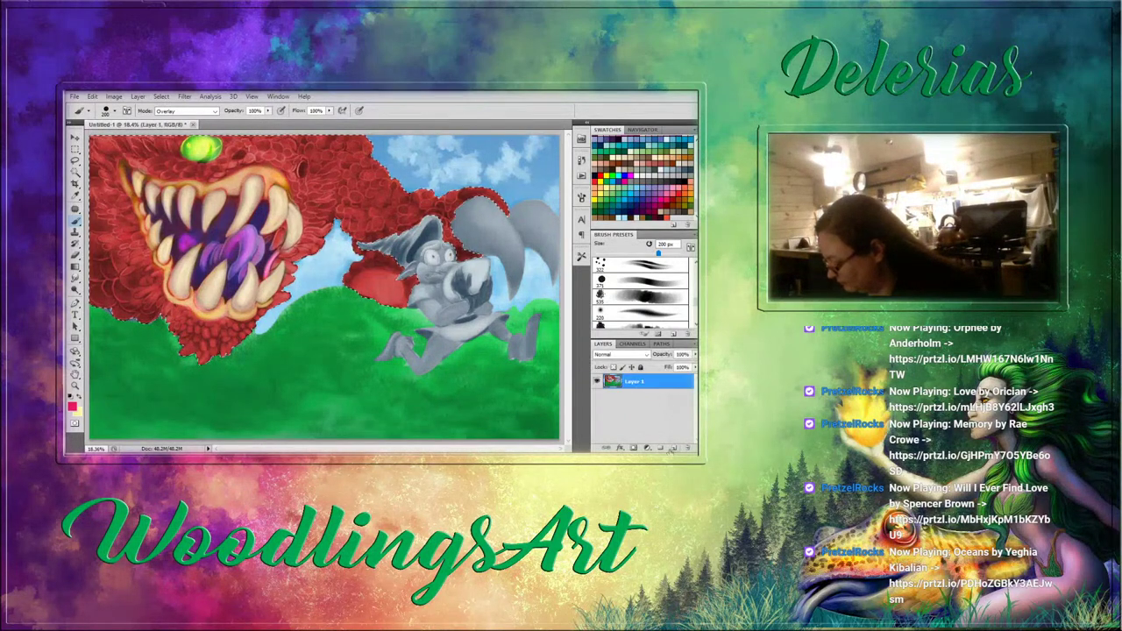
Add a new layer in Overlay blend mode and brush crimson over the monster's head and body at 371 px.
left_click(672, 448)
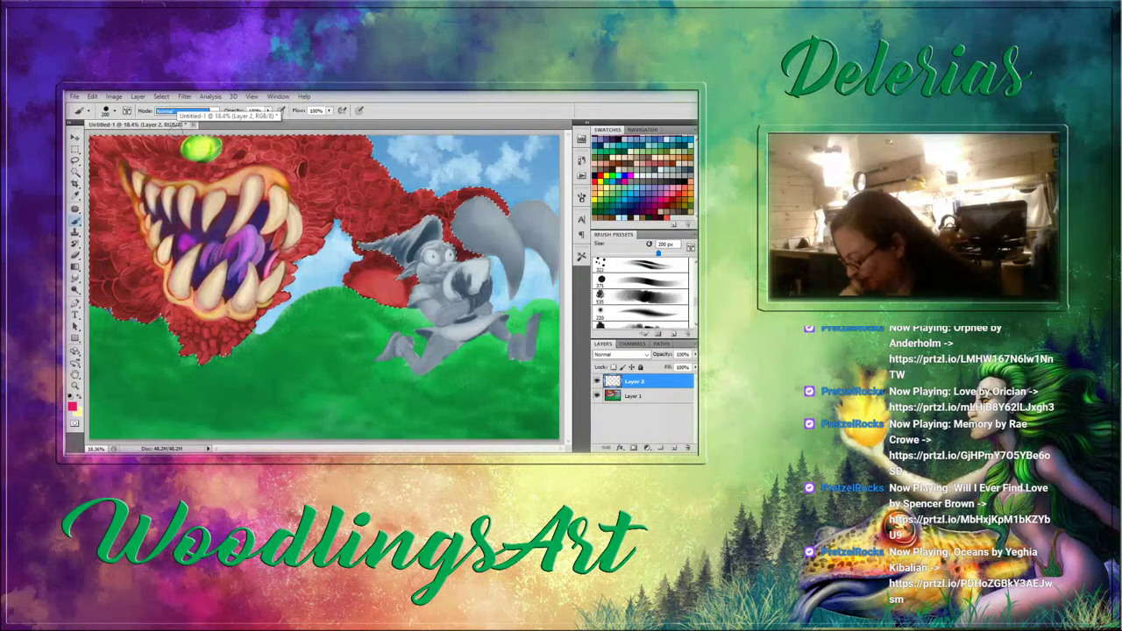
left_click(647, 354)
left_click(616, 218)
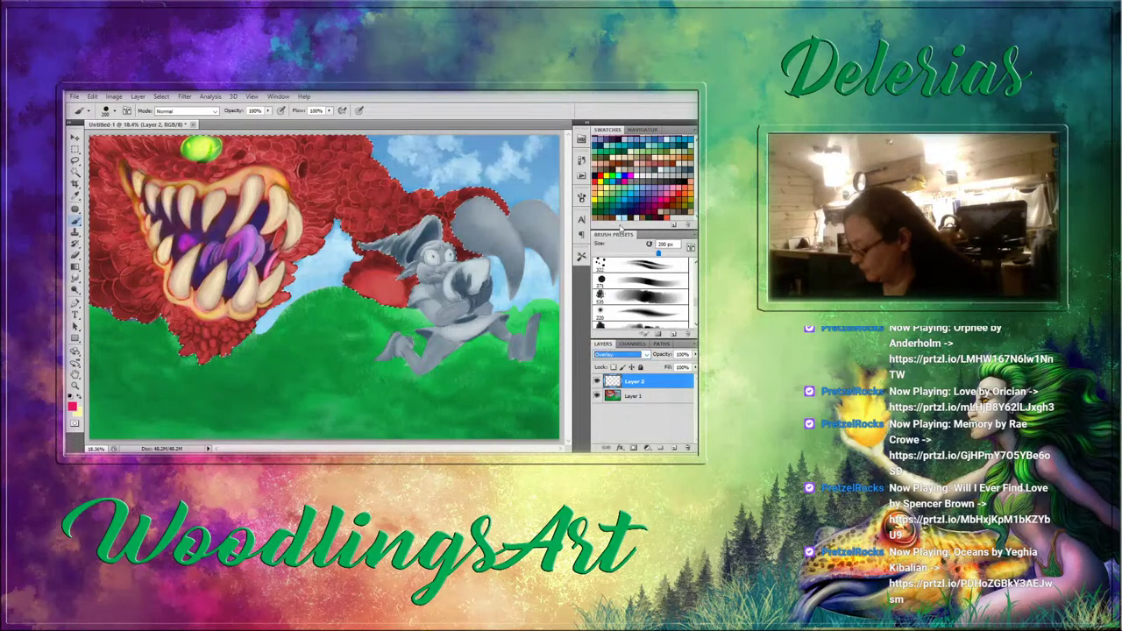
left_click(640, 279)
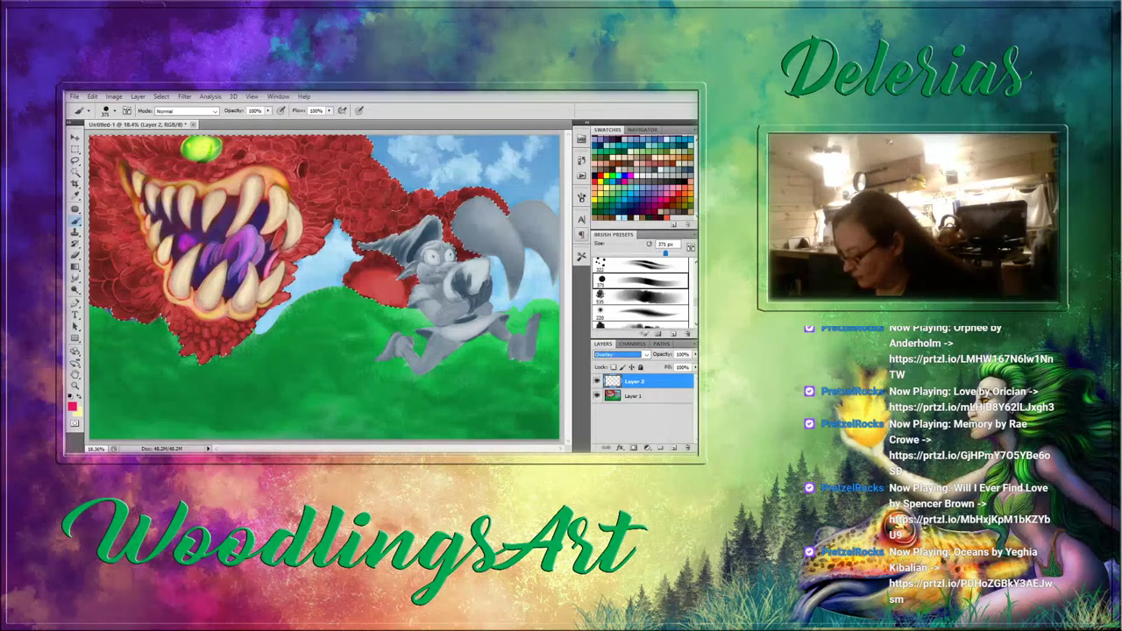
left_click_drag(366, 177, 365, 181)
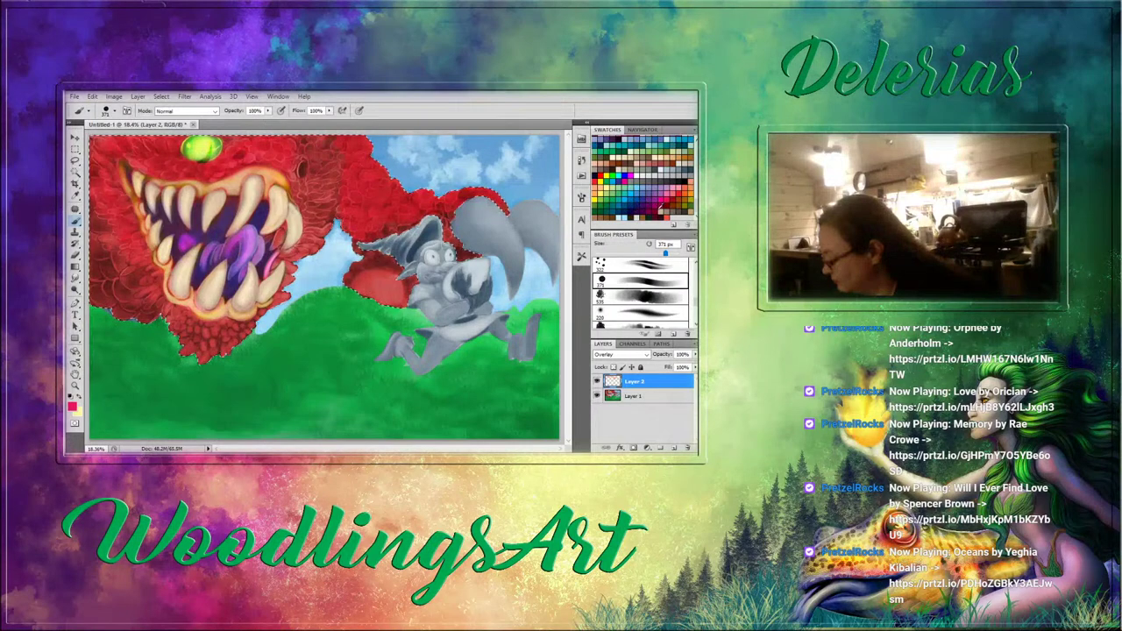
Shade the monster's cheek, neck and underside with a dark navy swatch on the Overlay layer.
left_click(631, 209)
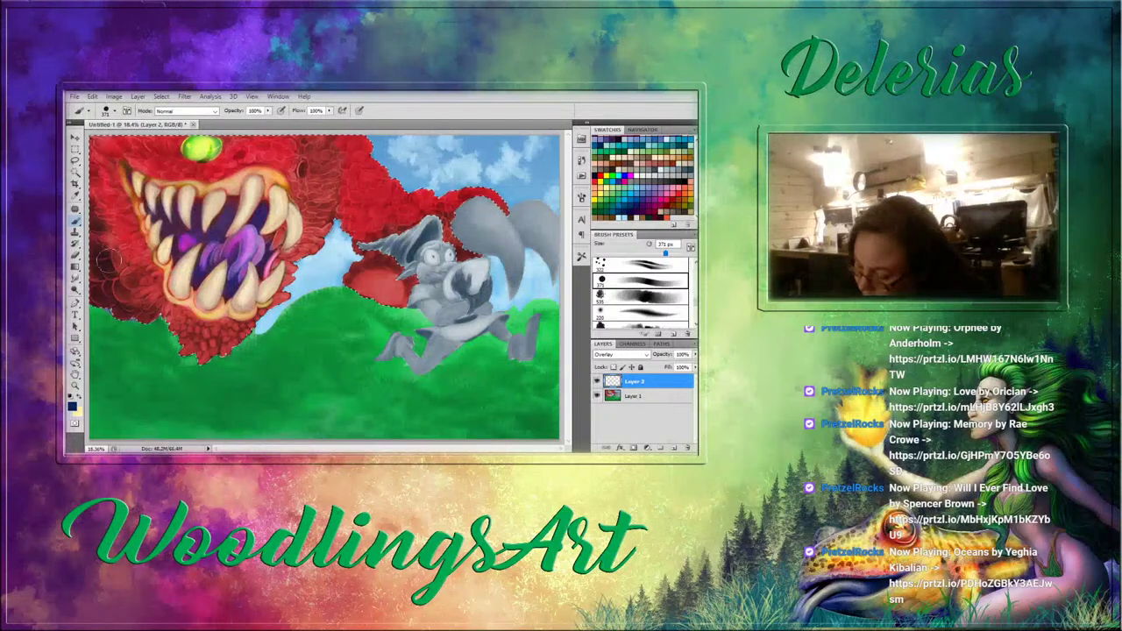
mouse_move(109, 261)
left_mouse_down()
mouse_move(156, 323)
mouse_move(100, 247)
mouse_move(95, 171)
mouse_move(117, 247)
left_mouse_up()
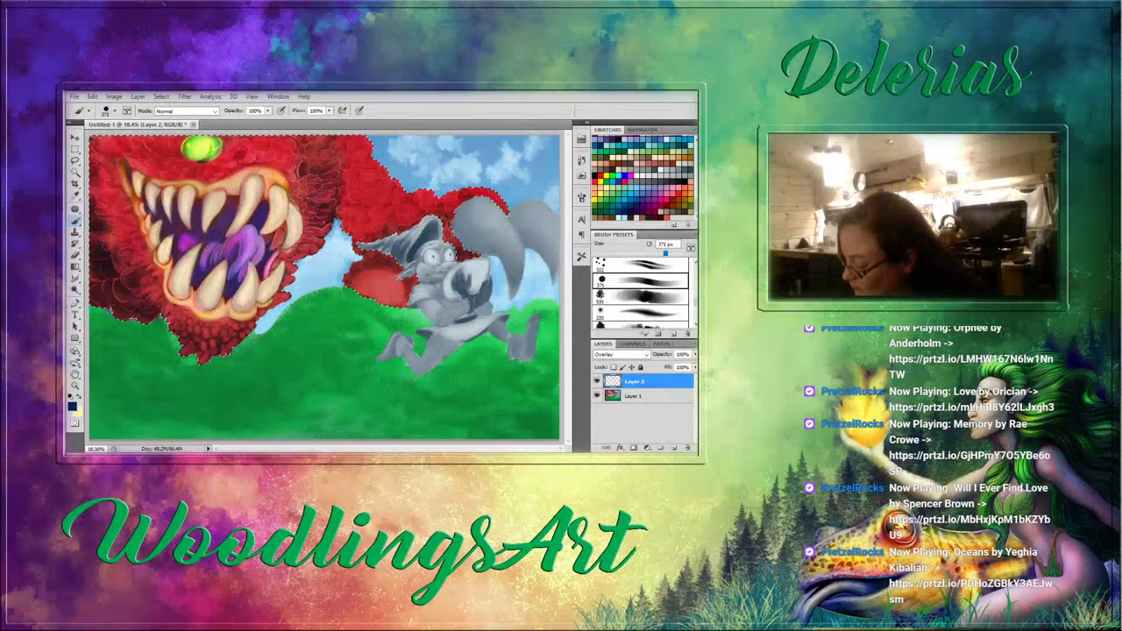
mouse_move(322, 225)
left_mouse_down()
mouse_move(338, 175)
mouse_move(356, 169)
mouse_move(358, 215)
mouse_move(399, 231)
mouse_move(360, 278)
left_mouse_up()
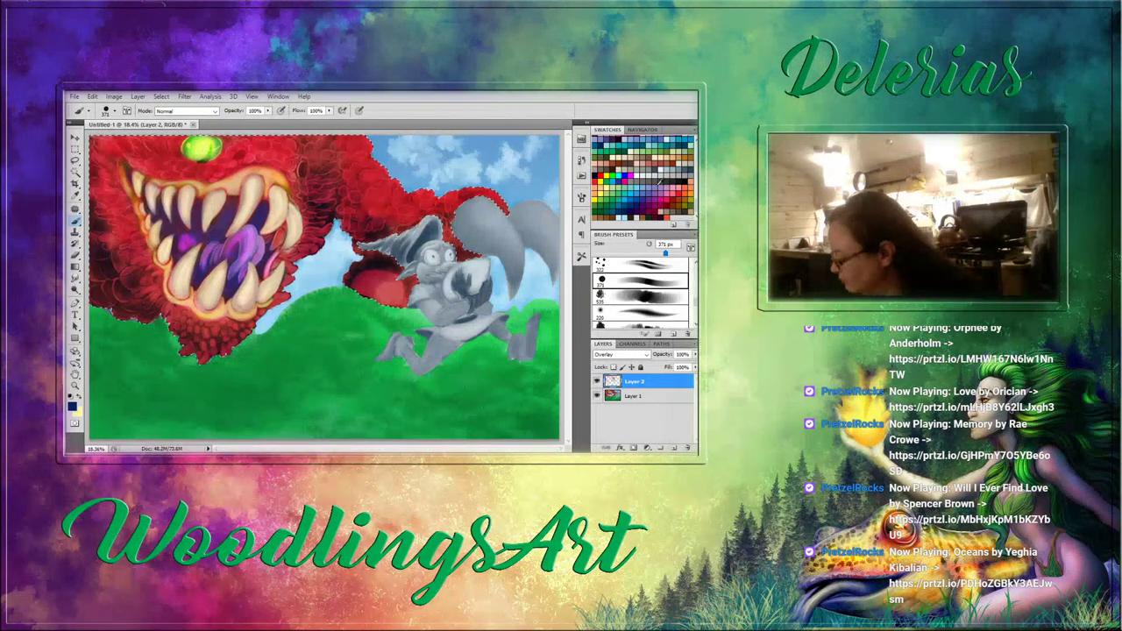
Highlight the monster's back with a pale yellow swatch, and its brow and cheek with the same colour at 125 px.
left_click(610, 184)
left_click_drag(354, 151, 353, 171)
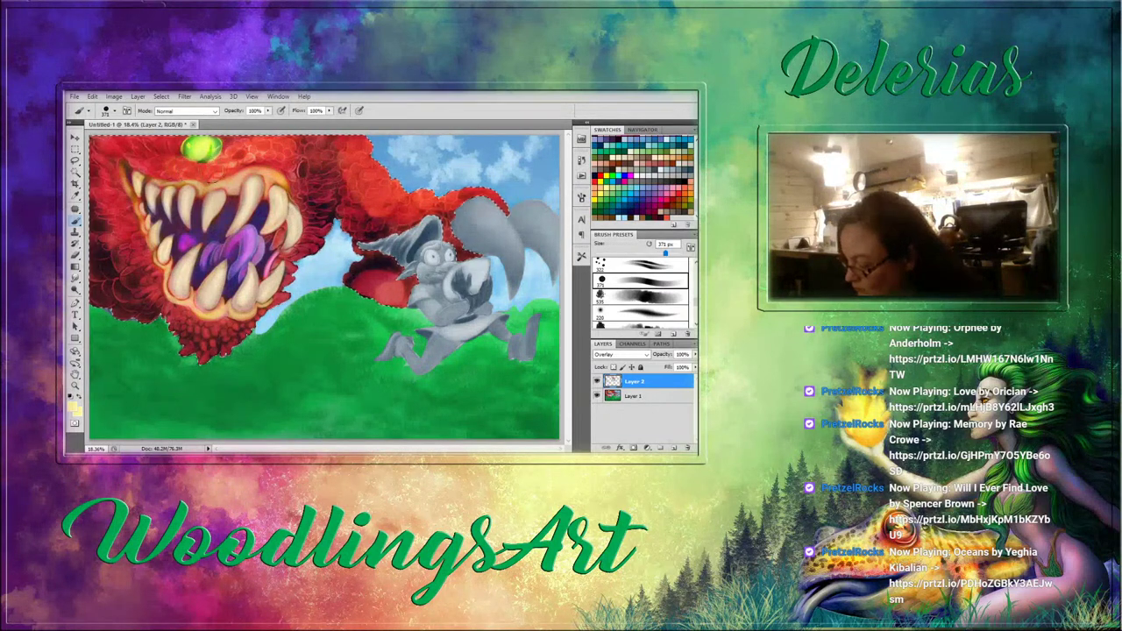
key("bracketleft")
key("bracketleft")
key("bracketleft")
key("bracketleft")
key("bracketleft")
key("bracketleft")
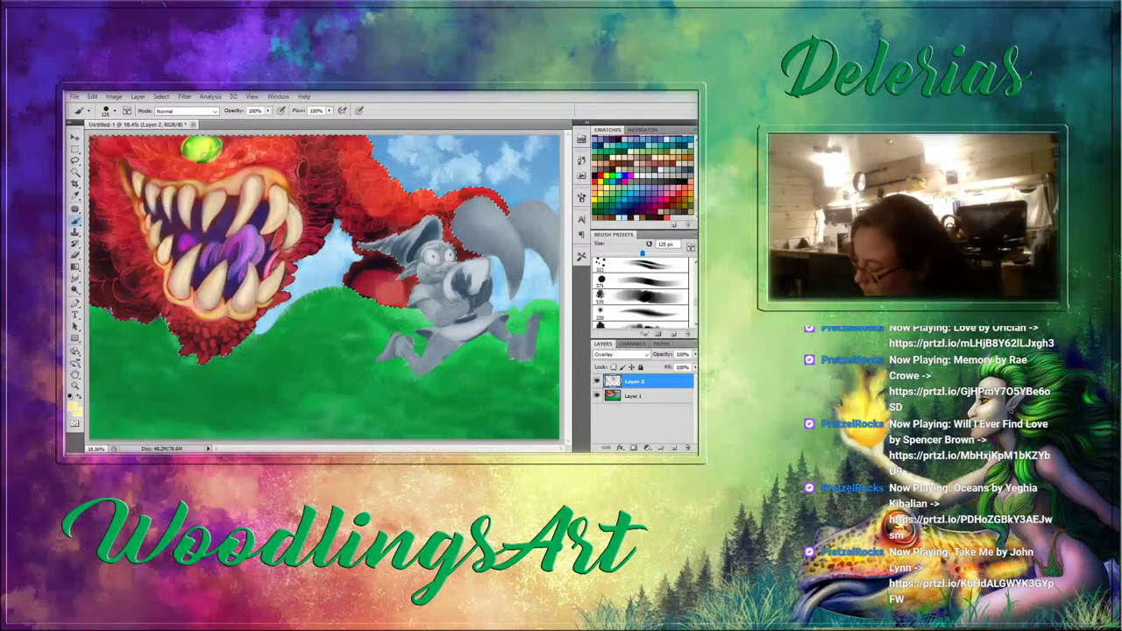
left_click_drag(107, 150, 125, 147)
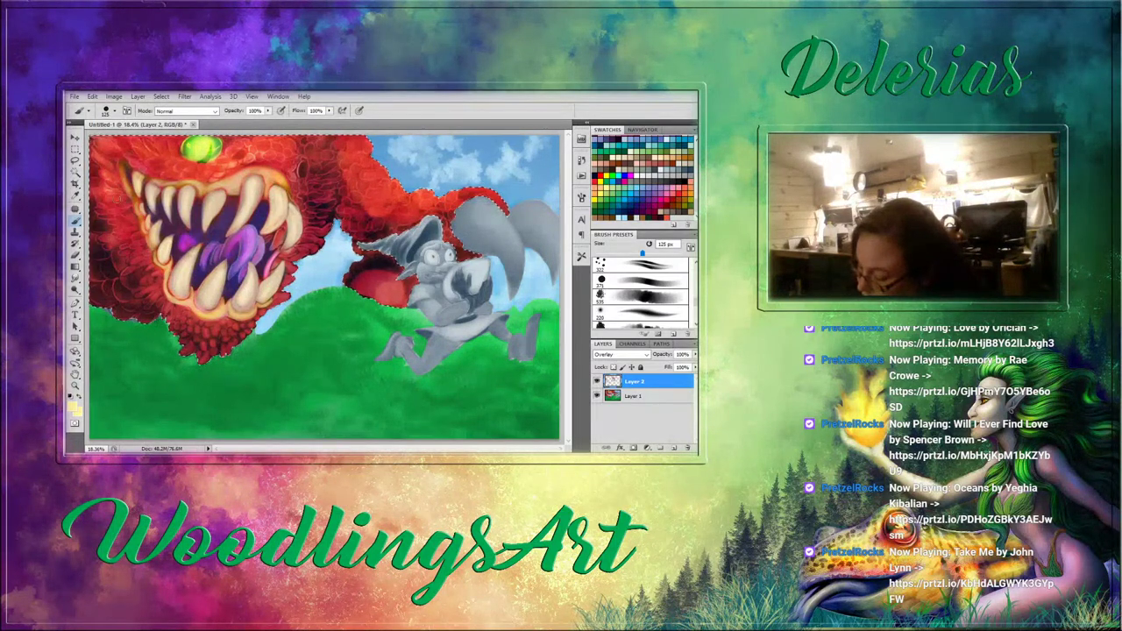
left_click_drag(120, 200, 123, 197)
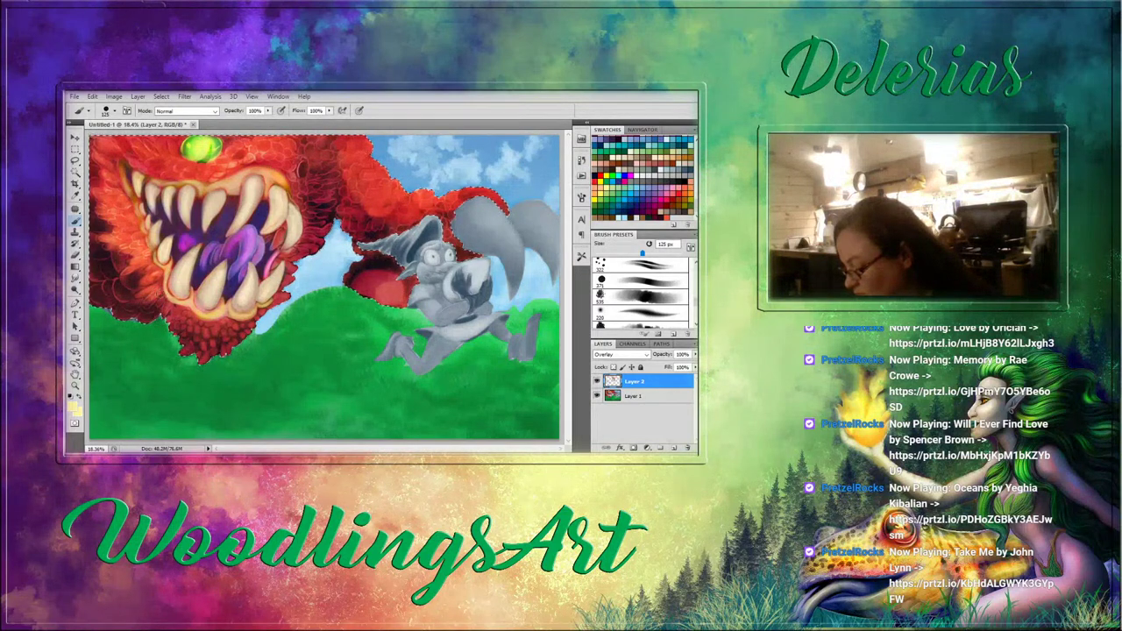
Highlight the monster's chin tuft, jaw edge and tongue with pale yellow at 125 px on the Overlay layer.
left_click_drag(161, 309, 178, 339)
left_click_drag(321, 248, 297, 263)
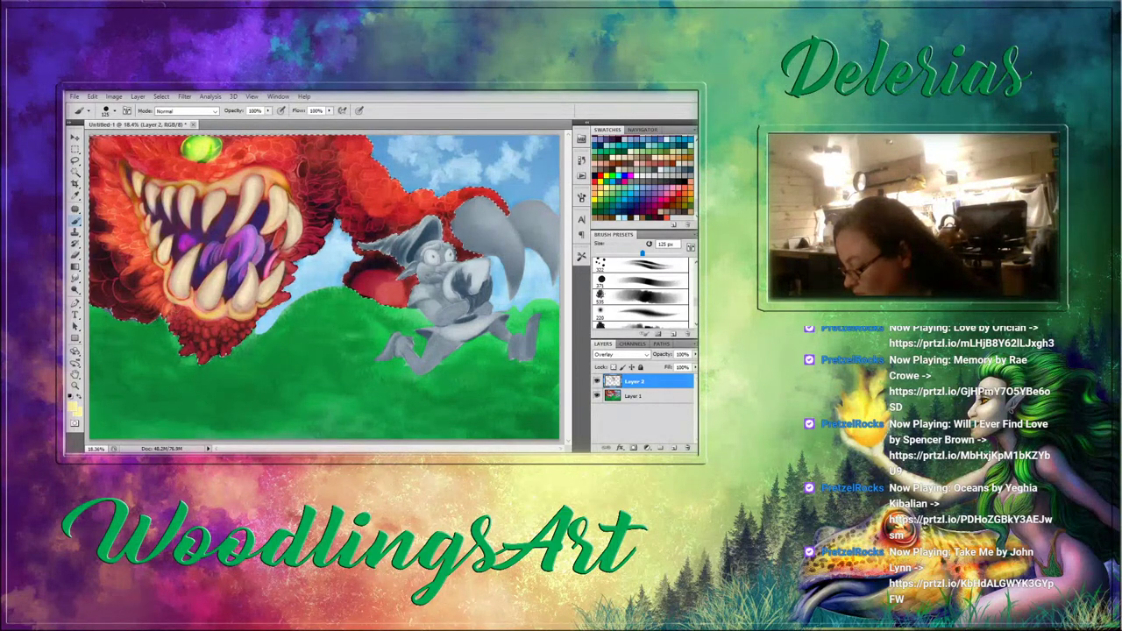
left_click_drag(187, 321, 200, 340)
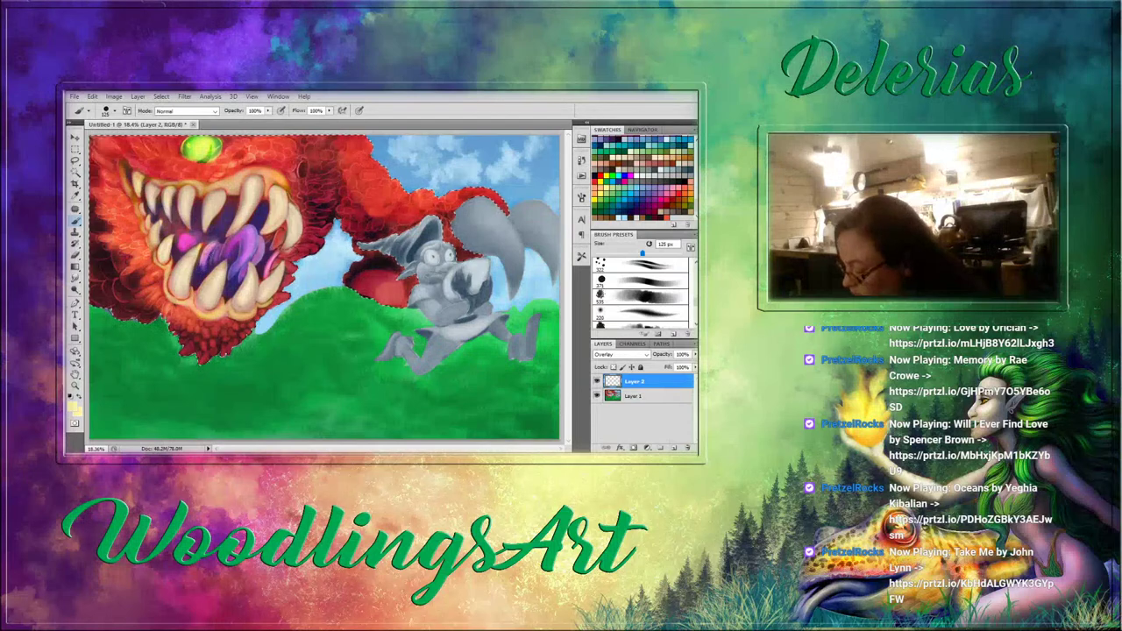
left_click_drag(232, 242, 253, 234)
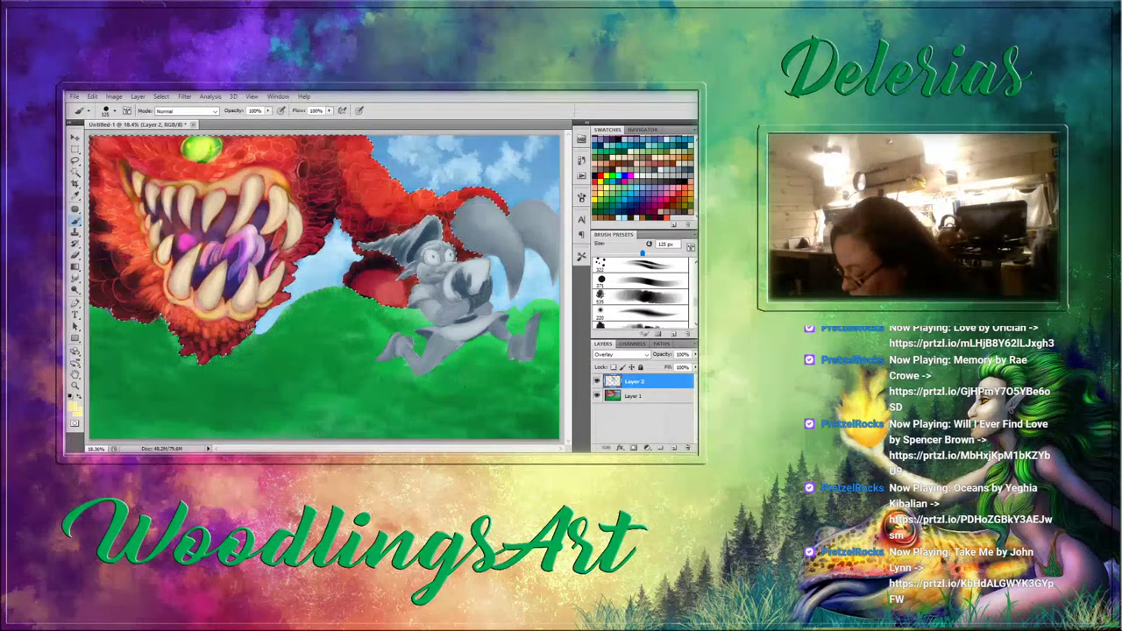
left_click_drag(198, 342, 185, 334)
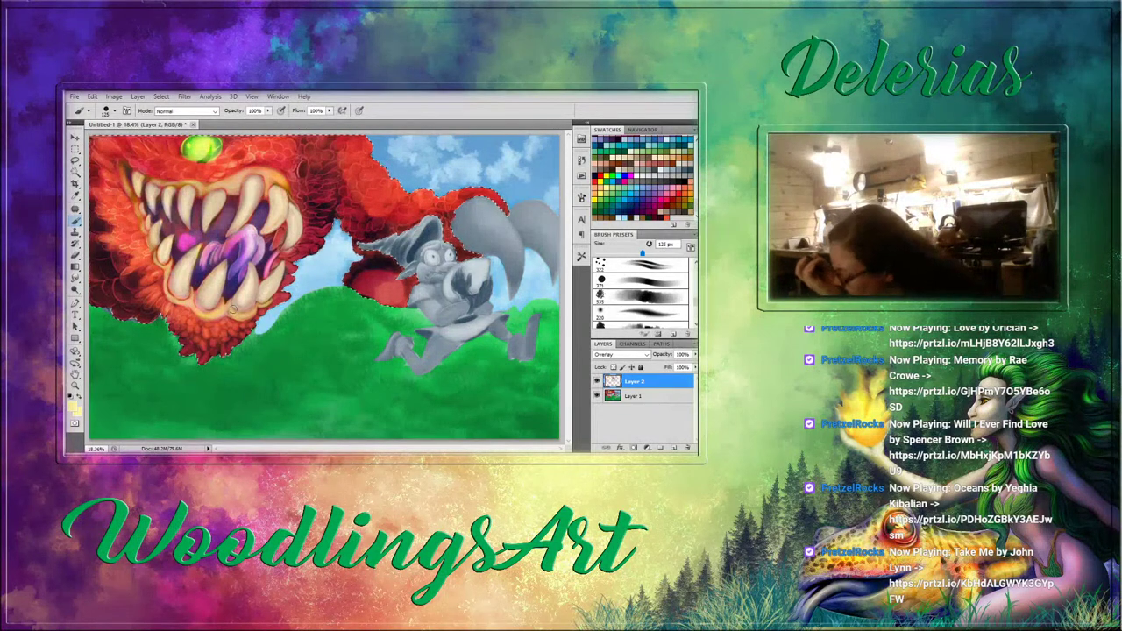
Add a new layer in Color Dodge blend mode with 44% fill and brush pale yellow over the monster's brow.
left_click(674, 448)
left_click(649, 356)
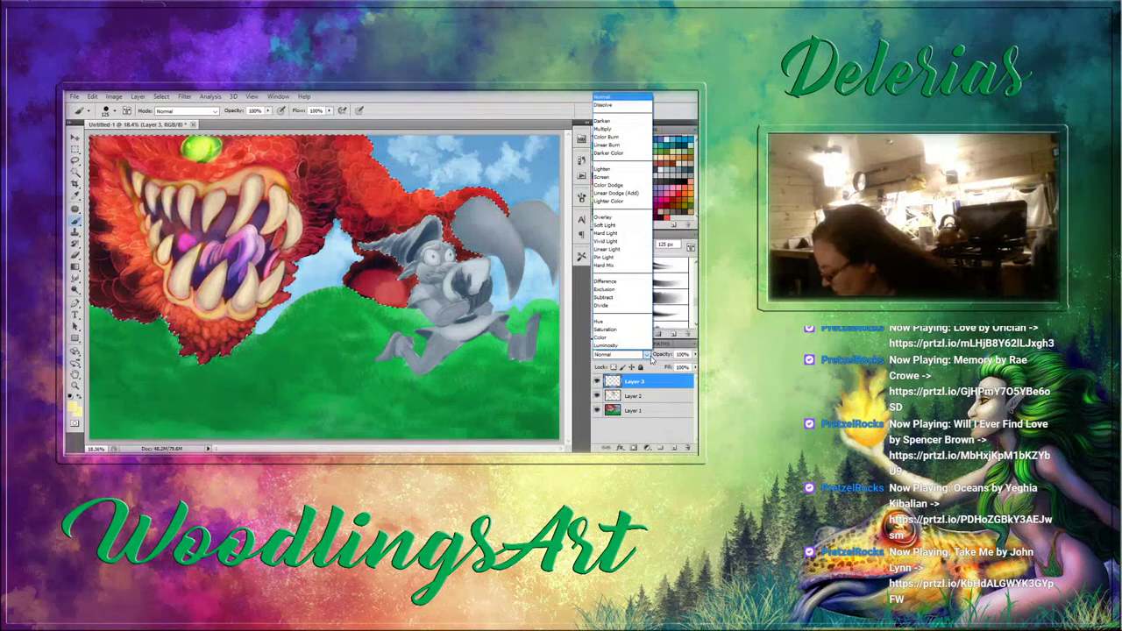
left_click(615, 185)
left_click(693, 367)
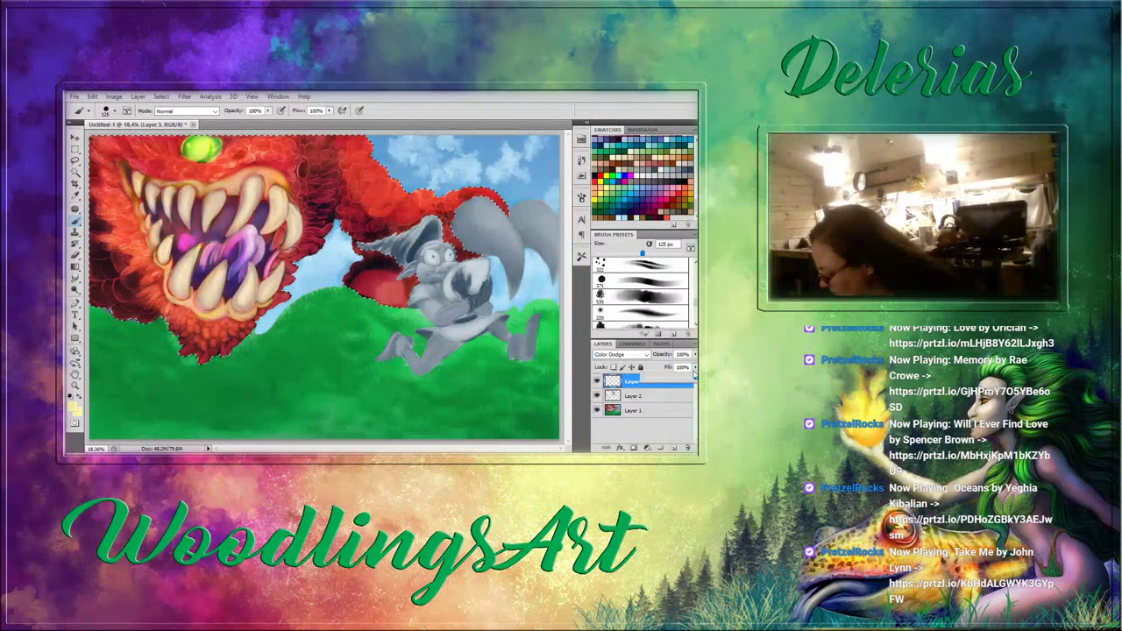
left_click_drag(693, 378, 667, 378)
key("Return")
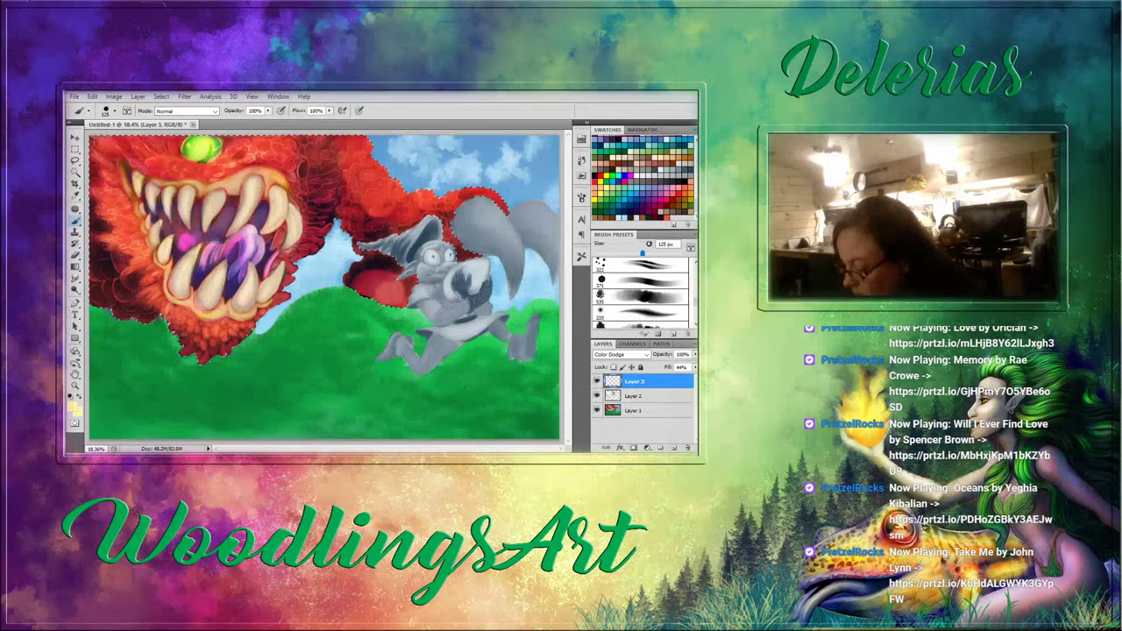
left_click_drag(167, 147, 151, 143)
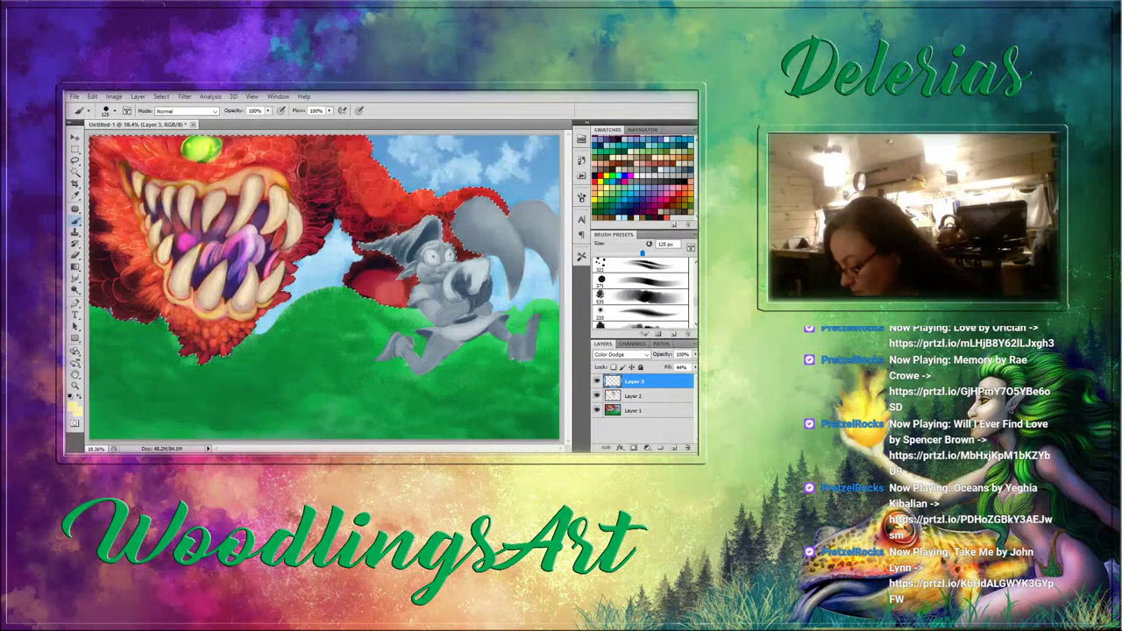
Highlight the monster's teeth, gums and tongue in pale yellow with the 220 brush preset reduced to 50 px.
key("bracketleft")
key("bracketleft")
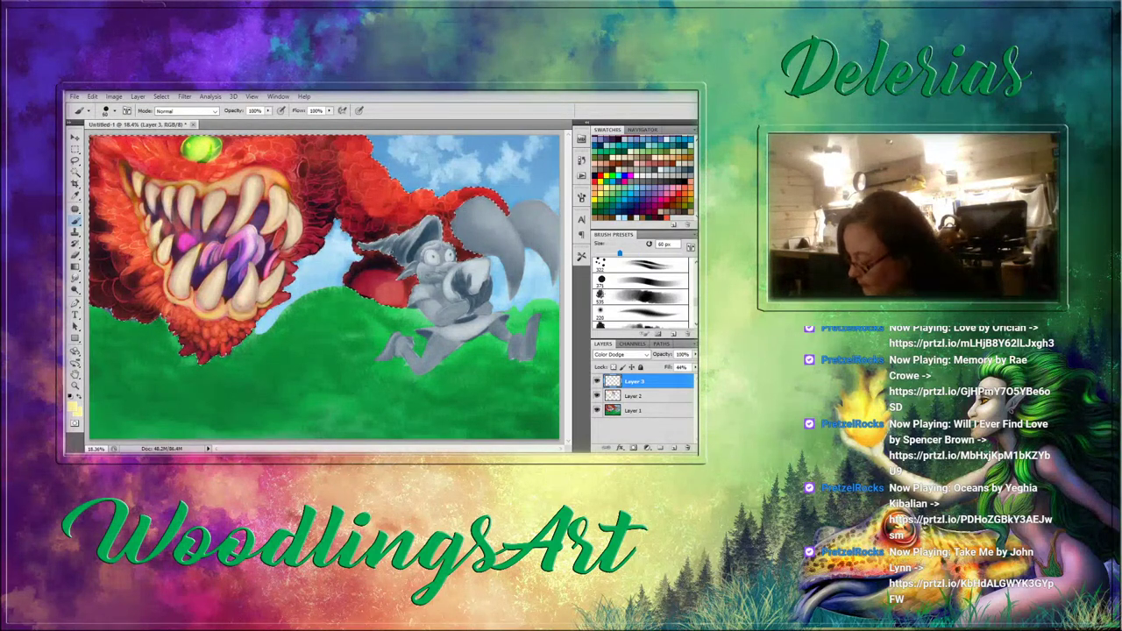
left_click(639, 312)
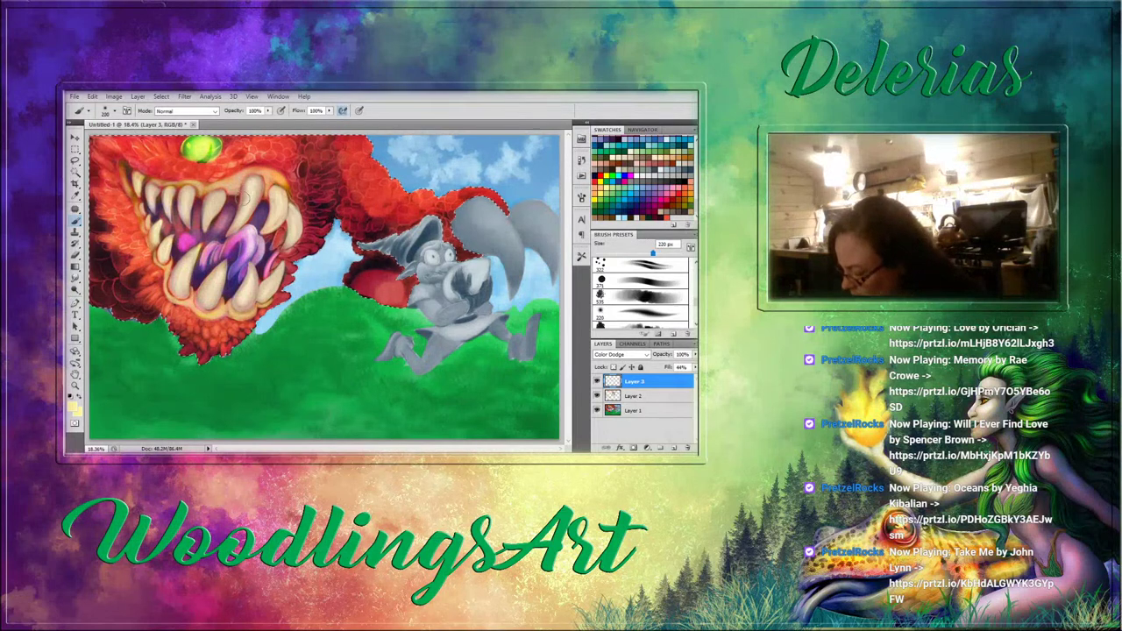
key("bracketleft")
key("bracketleft")
key("bracketleft")
key("bracketleft")
key("bracketleft")
key("bracketleft")
key("bracketleft")
key("bracketleft")
key("bracketleft")
key("bracketleft")
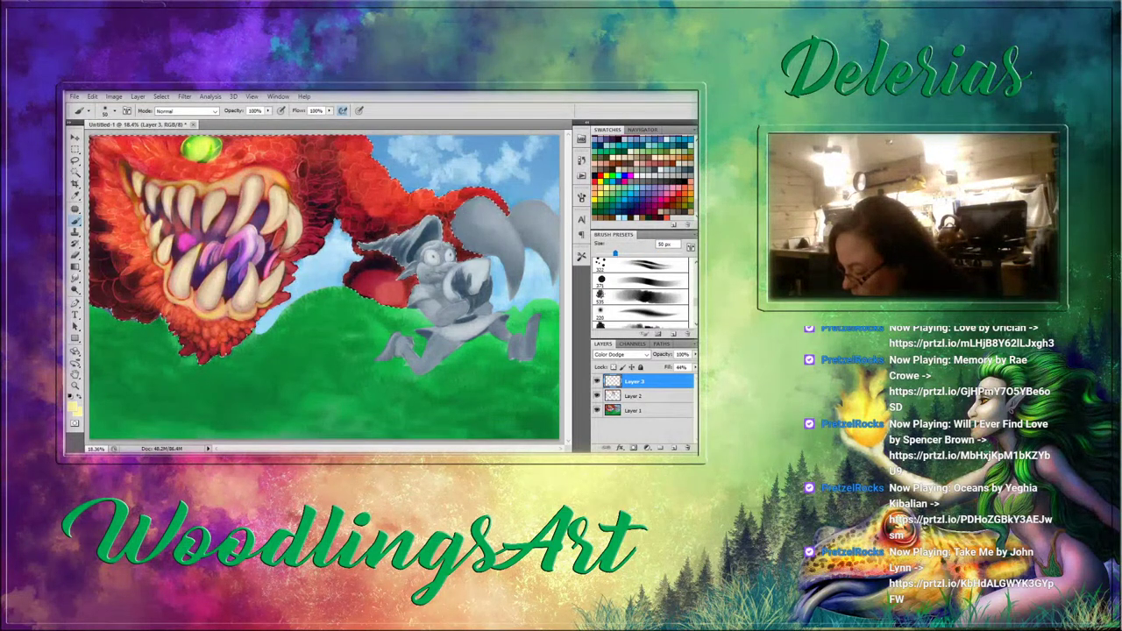
left_click_drag(373, 253, 414, 273)
left_click_drag(344, 228, 362, 257)
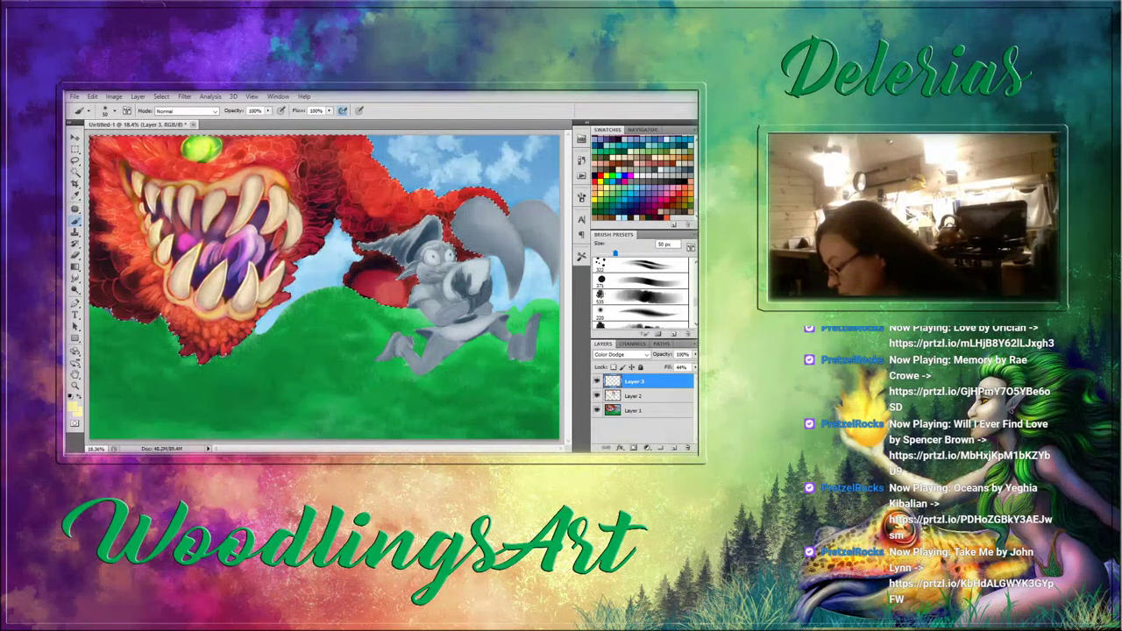
left_click_drag(261, 290, 272, 277)
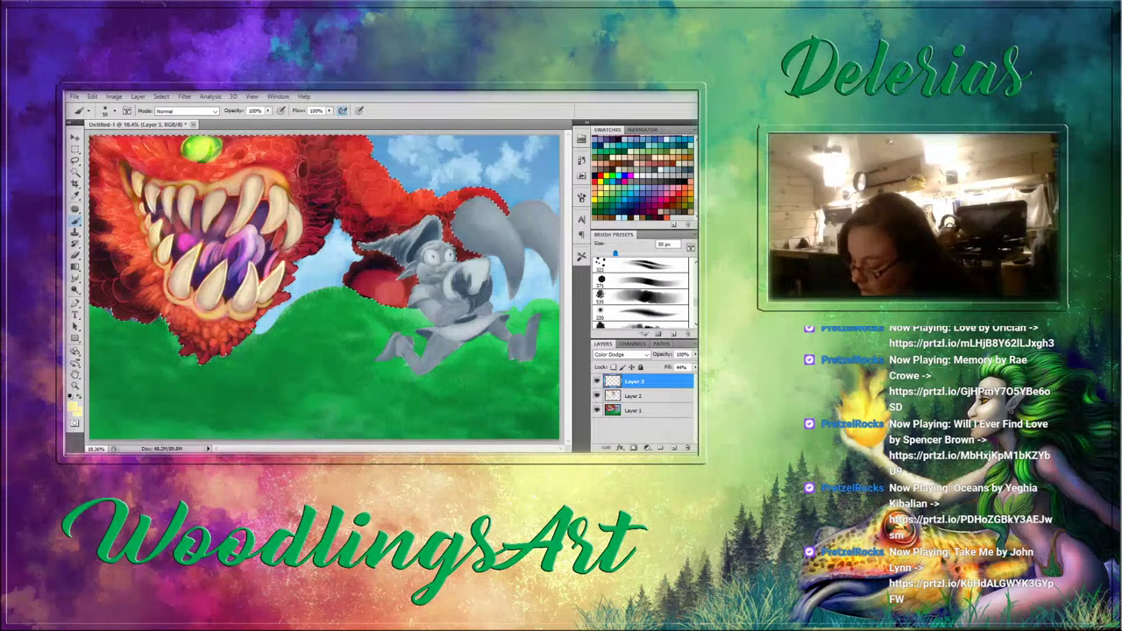
mouse_move(157, 192)
left_mouse_down()
mouse_move(161, 207)
mouse_move(185, 212)
left_mouse_up()
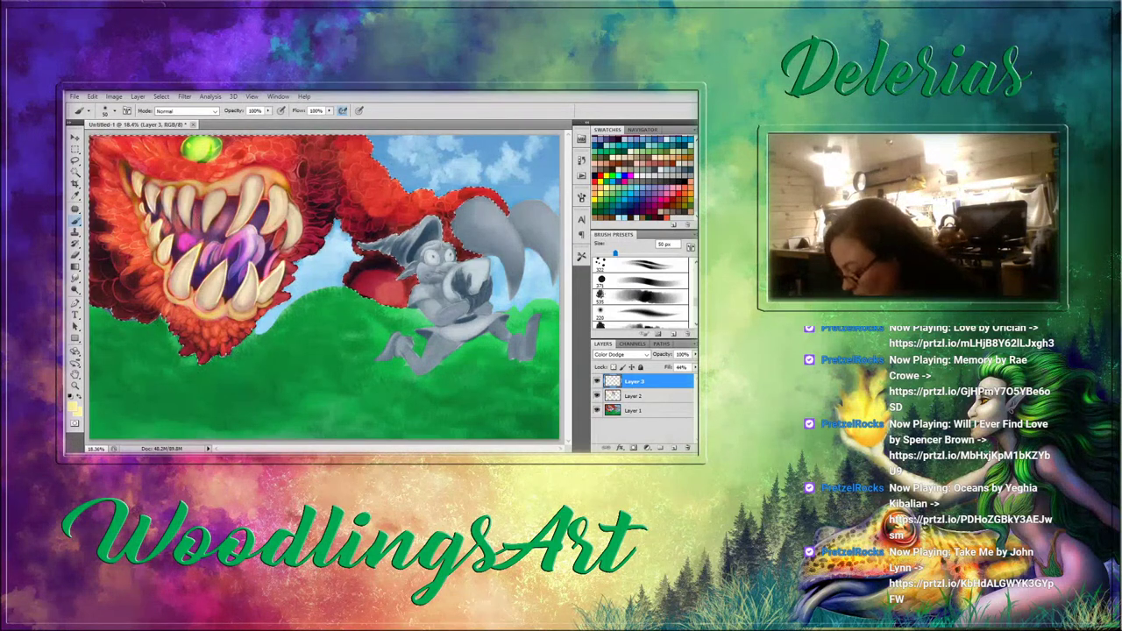
left_click_drag(308, 256, 297, 274)
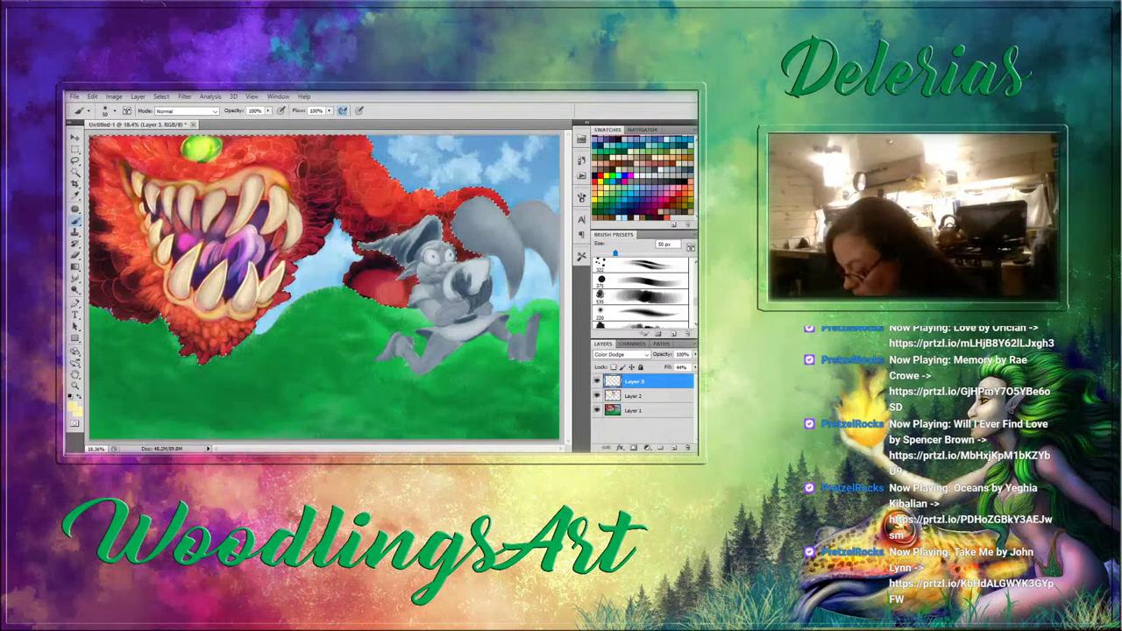
Merge Layer 1, Layer 2 and Layer 3 into a single layer.
left_click(76, 279)
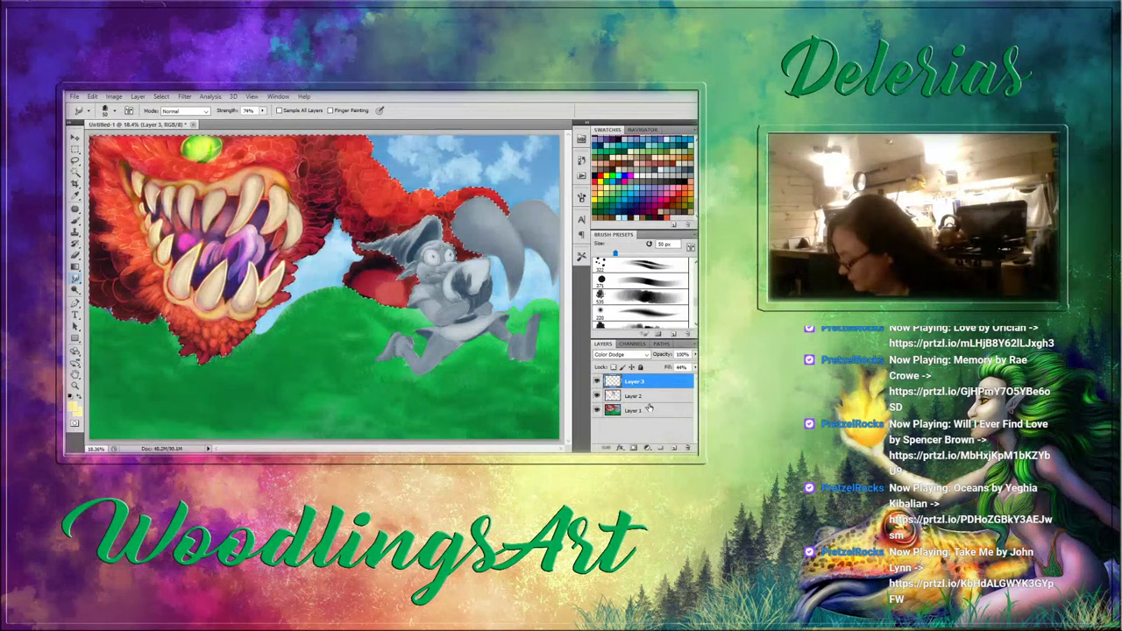
left_click(649, 412, "shift")
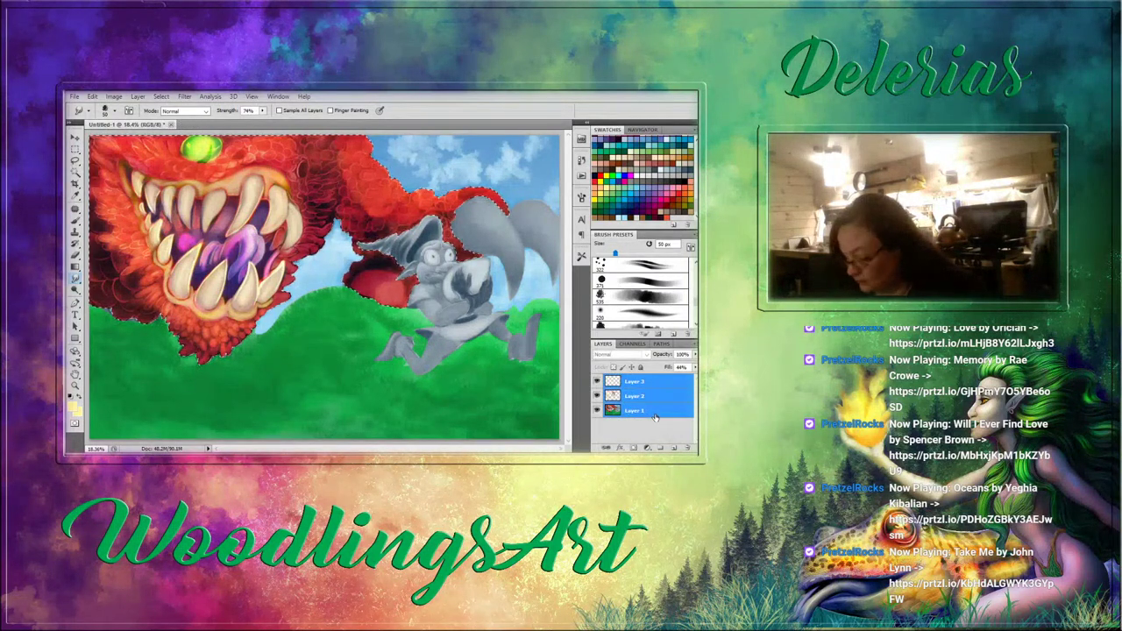
left_click(694, 345)
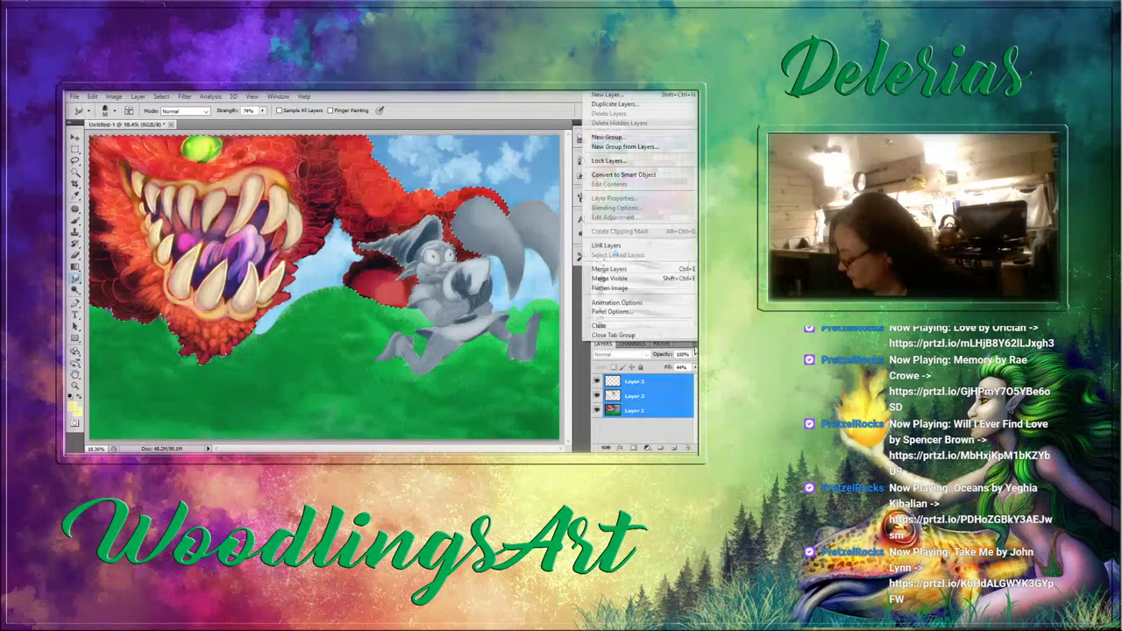
left_click(628, 271)
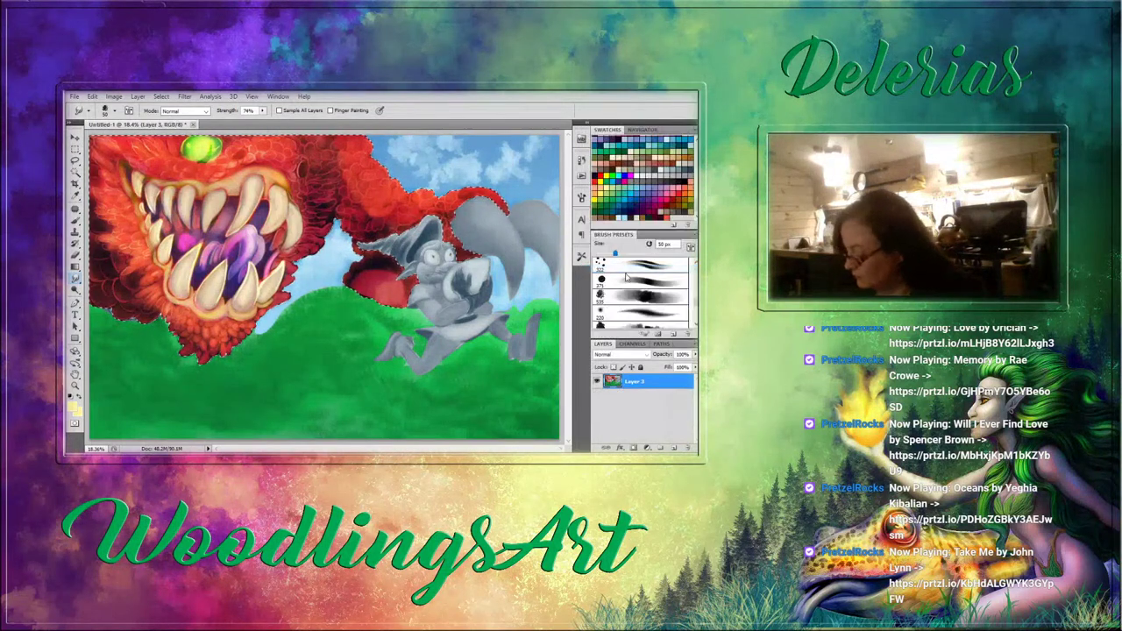
Darken the selected monster with Curves, using points at input 65, output 33 and input 167, output 146.
left_click(114, 96)
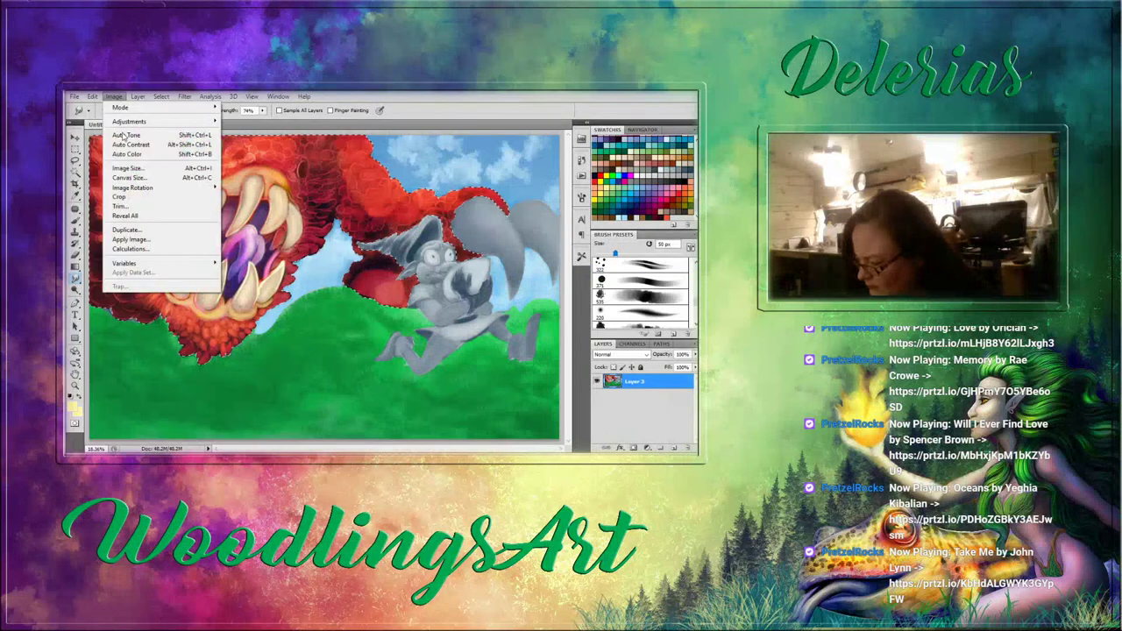
mouse_move(191, 124)
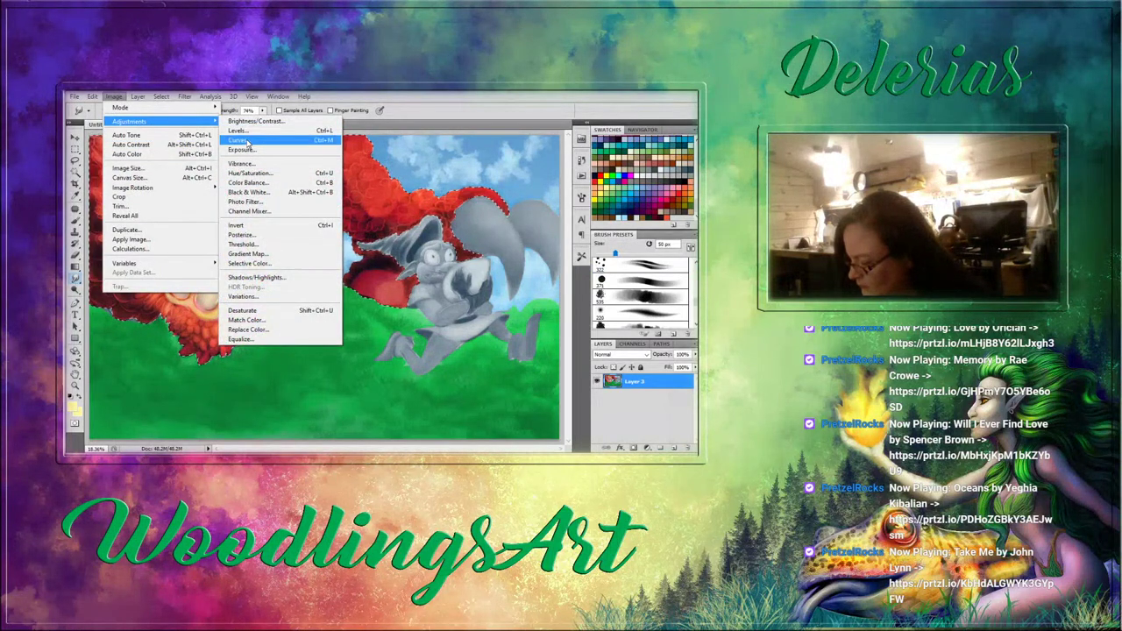
left_click(244, 142)
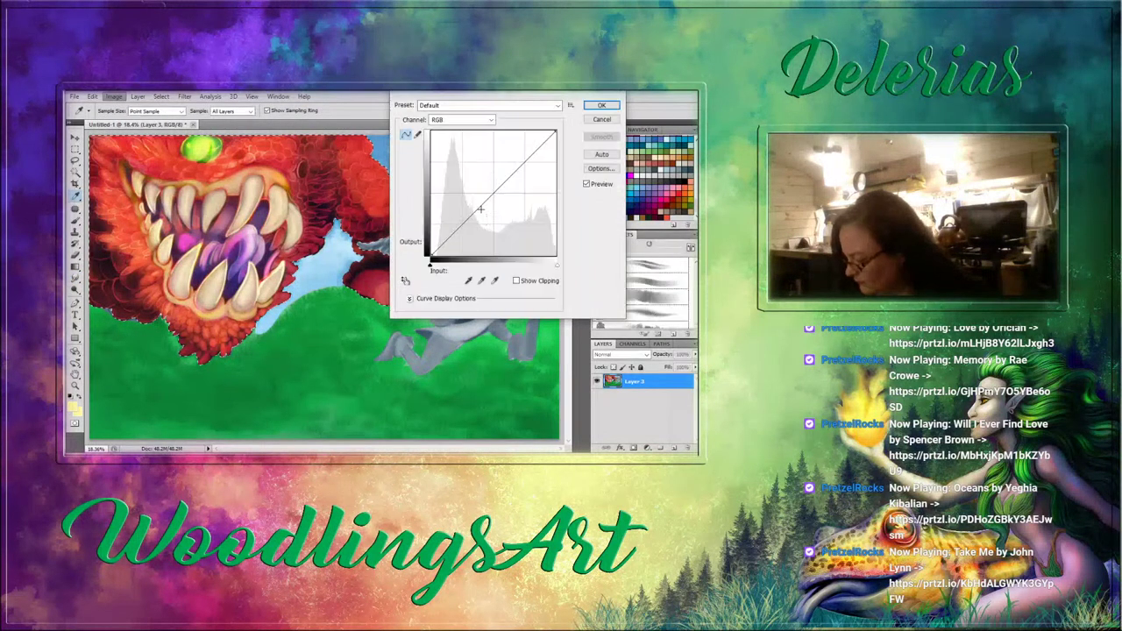
left_click_drag(461, 229, 463, 238)
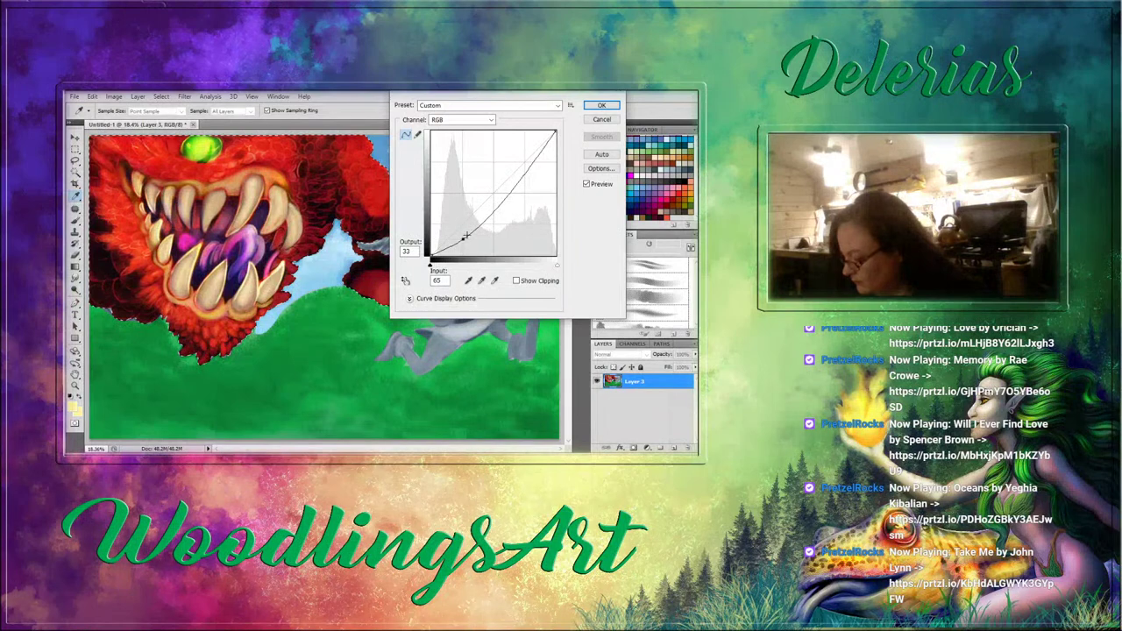
left_click(510, 182)
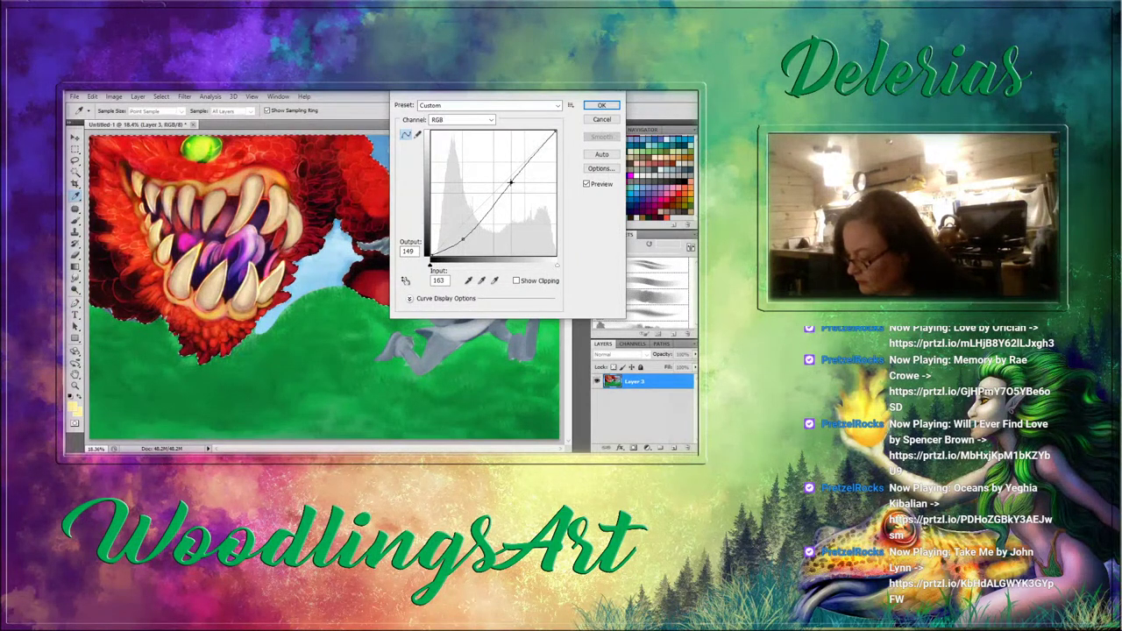
left_click_drag(510, 182, 512, 183)
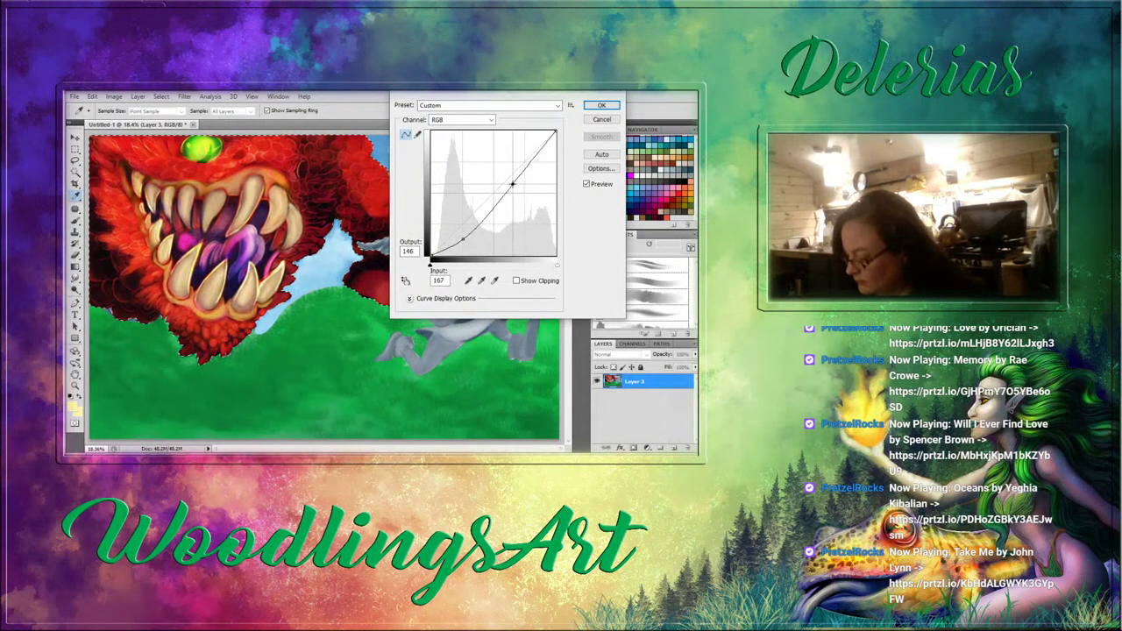
left_click(602, 105)
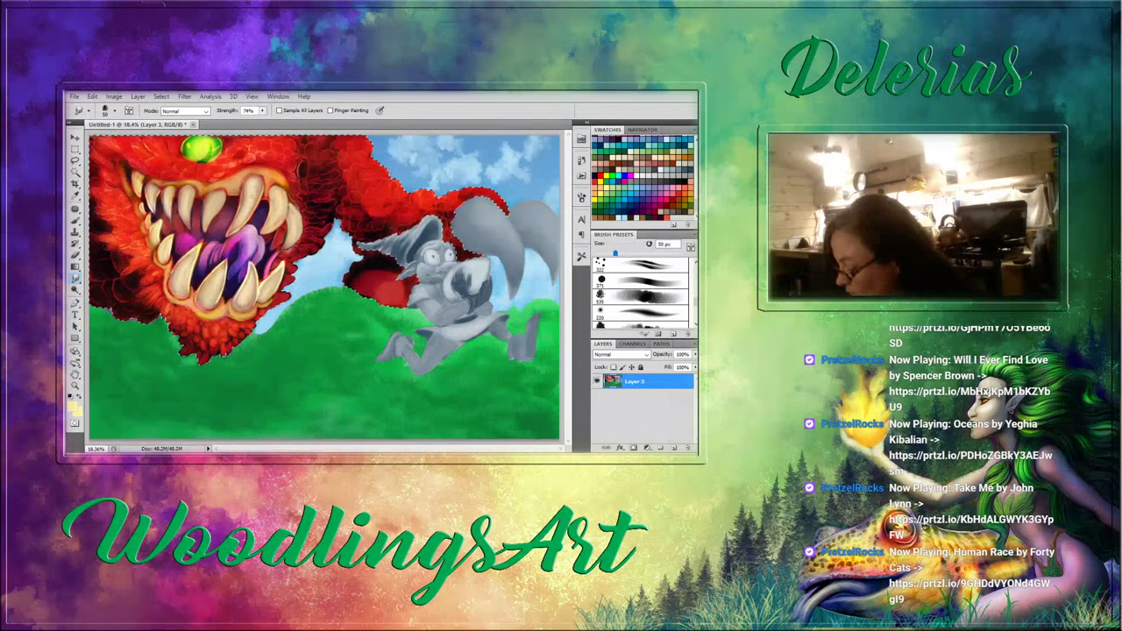
Outline the scales on the monster's face, chin and neck with sampled orange tones, using the 50 px brush in Normal mode.
key("b")
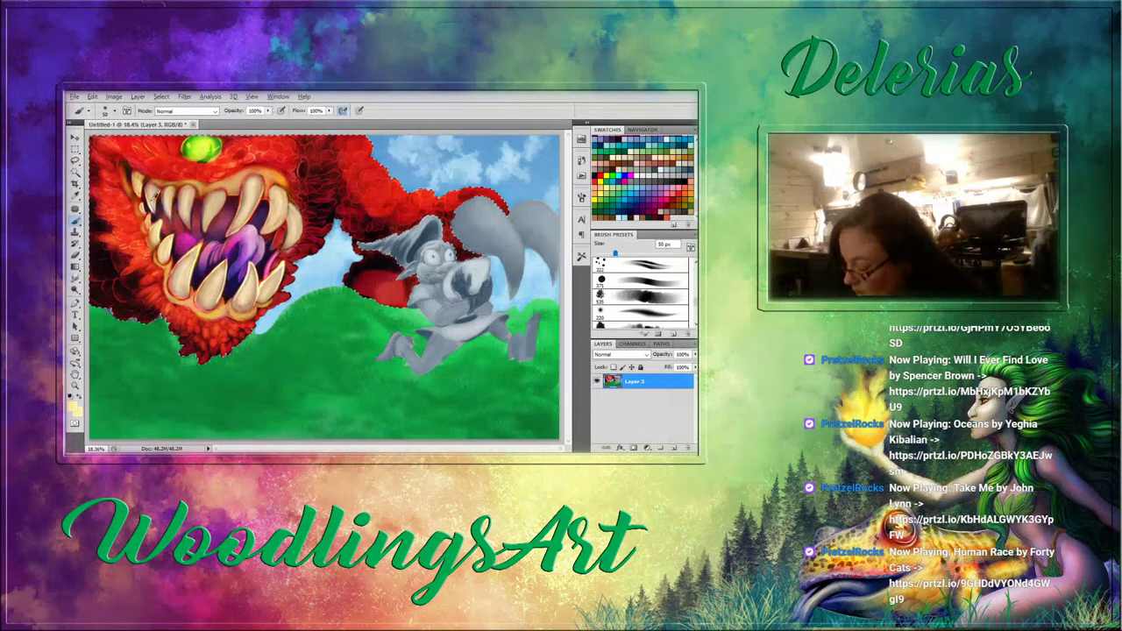
left_click(149, 206, "alt")
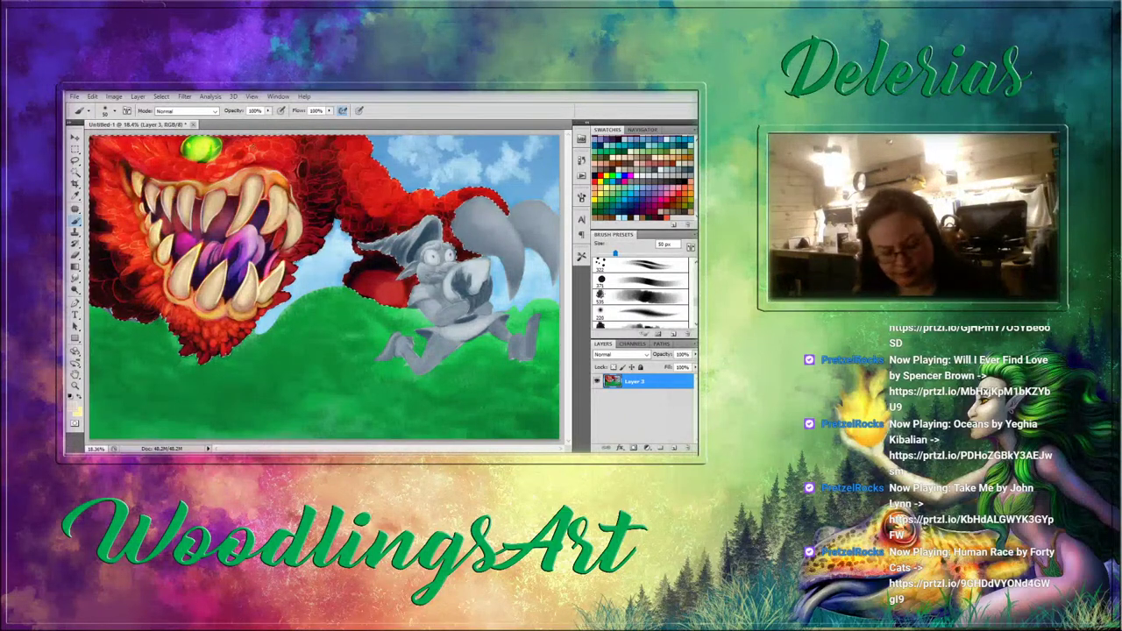
left_click(252, 145, "alt")
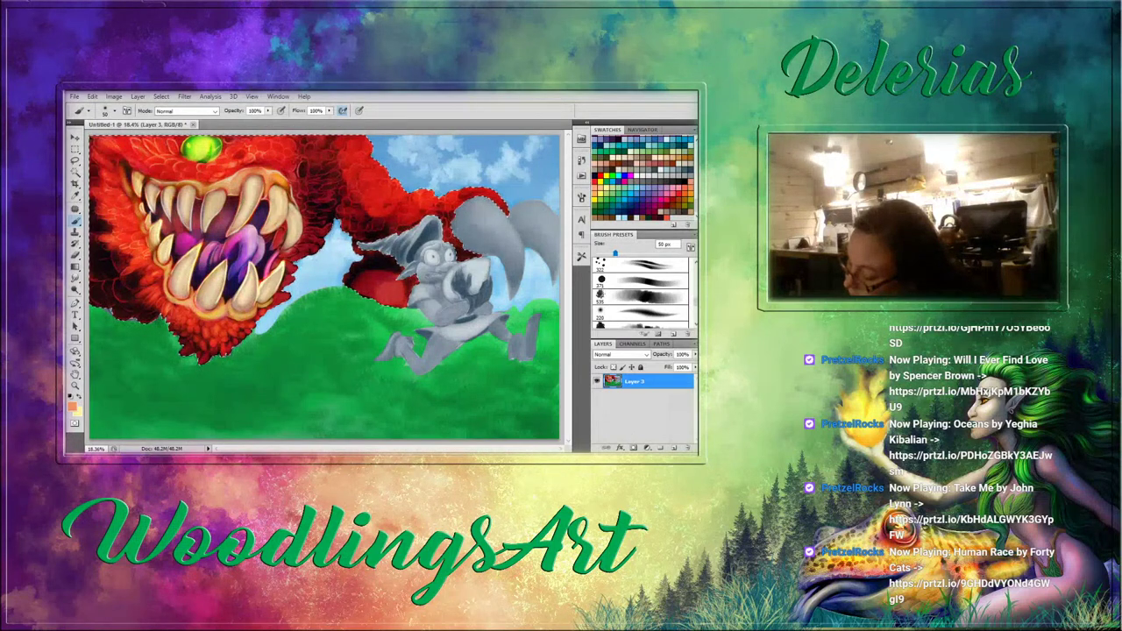
left_click_drag(321, 159, 326, 168)
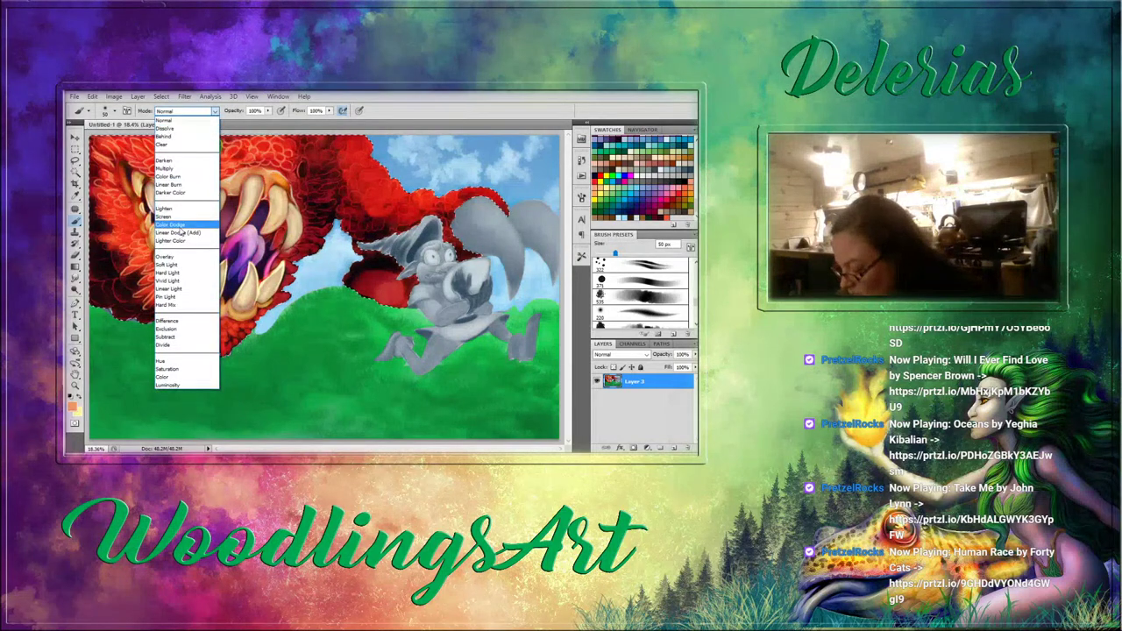
left_click(175, 225)
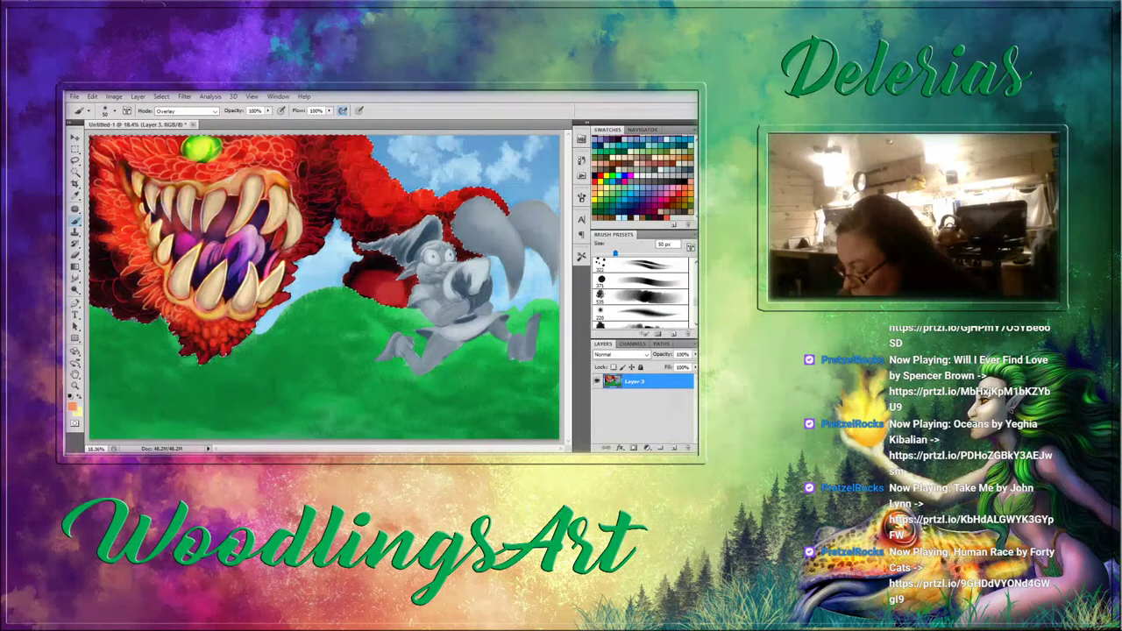
left_click(185, 111)
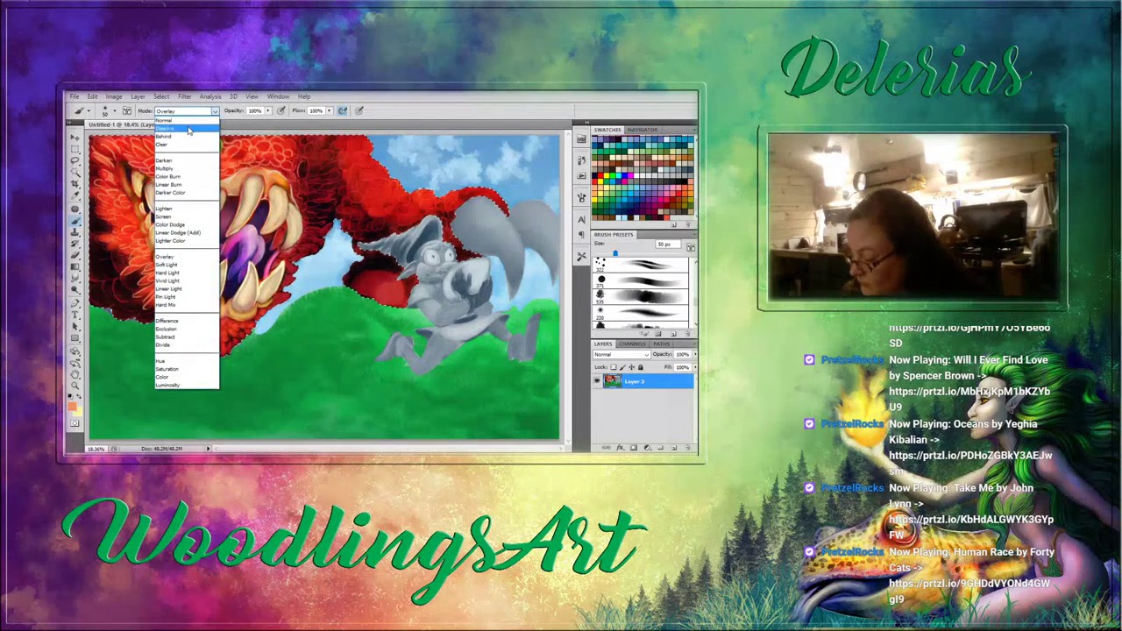
left_click(167, 120)
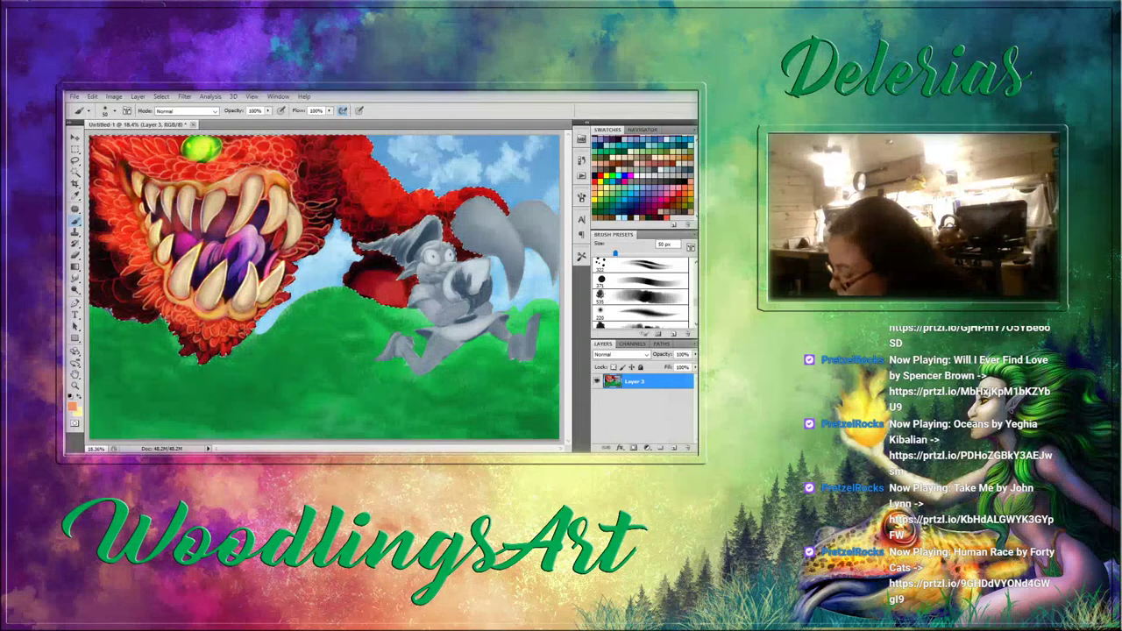
left_click(232, 178, "alt")
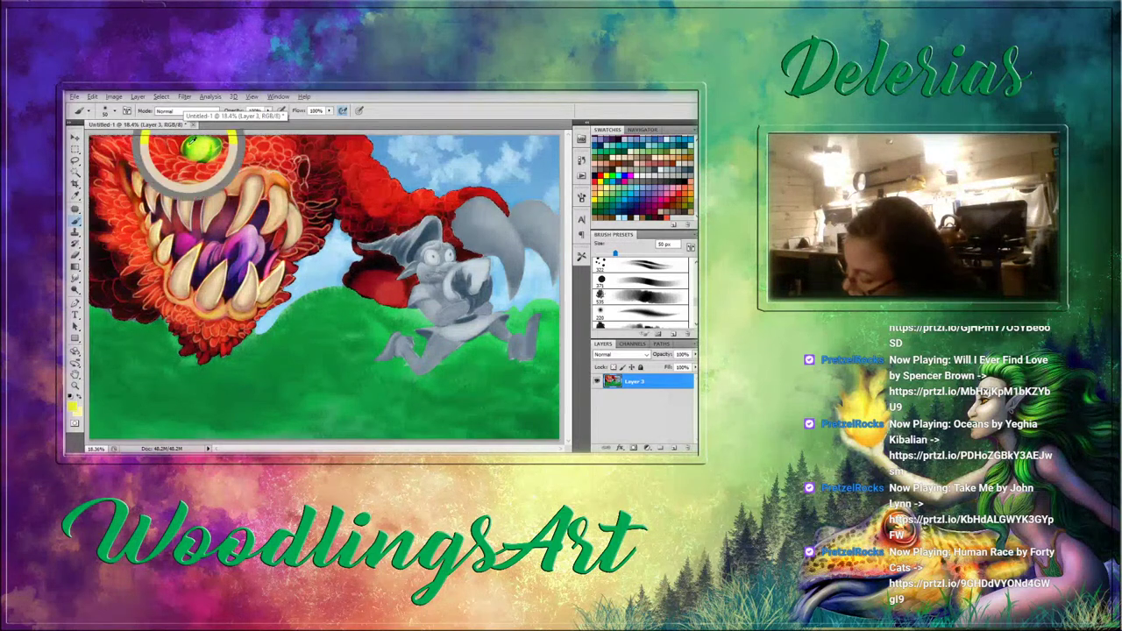
Restore the monster selection and brush a yellow-green glow around its eye with the 375 preset set to 125 px.
key("ctrl+shift+d")
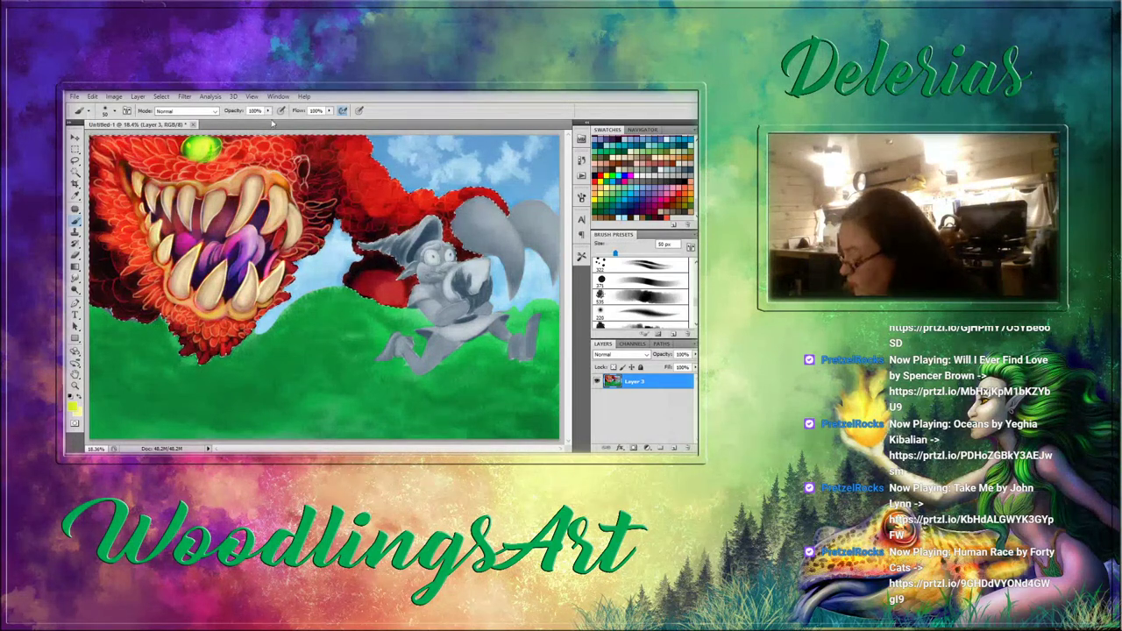
left_click(650, 283)
left_click_drag(663, 254, 615, 253)
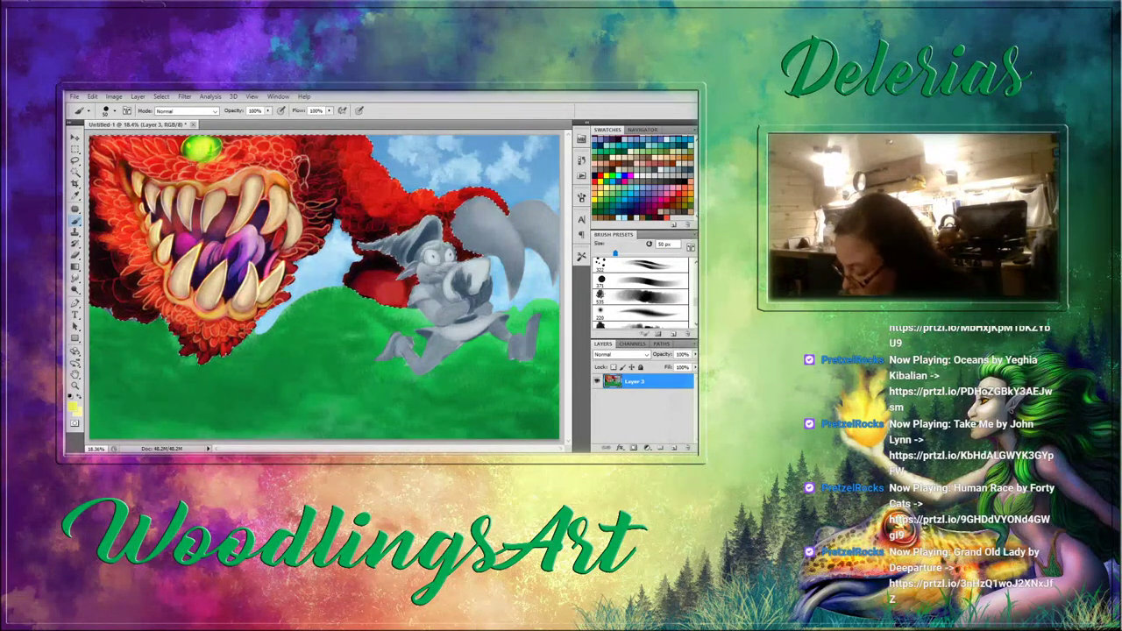
left_click_drag(615, 254, 642, 253)
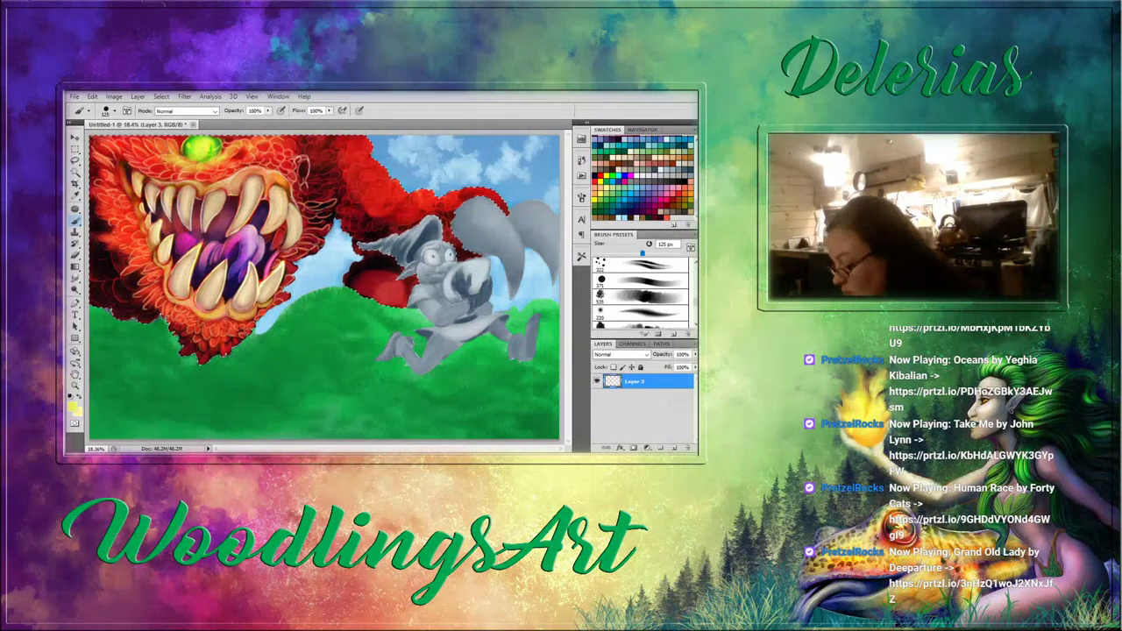
Shade the monster's outer scales with sampled dark red tones and add sampled orange touches using the 220 preset, reduced to 100 px.
left_click(123, 229, "alt")
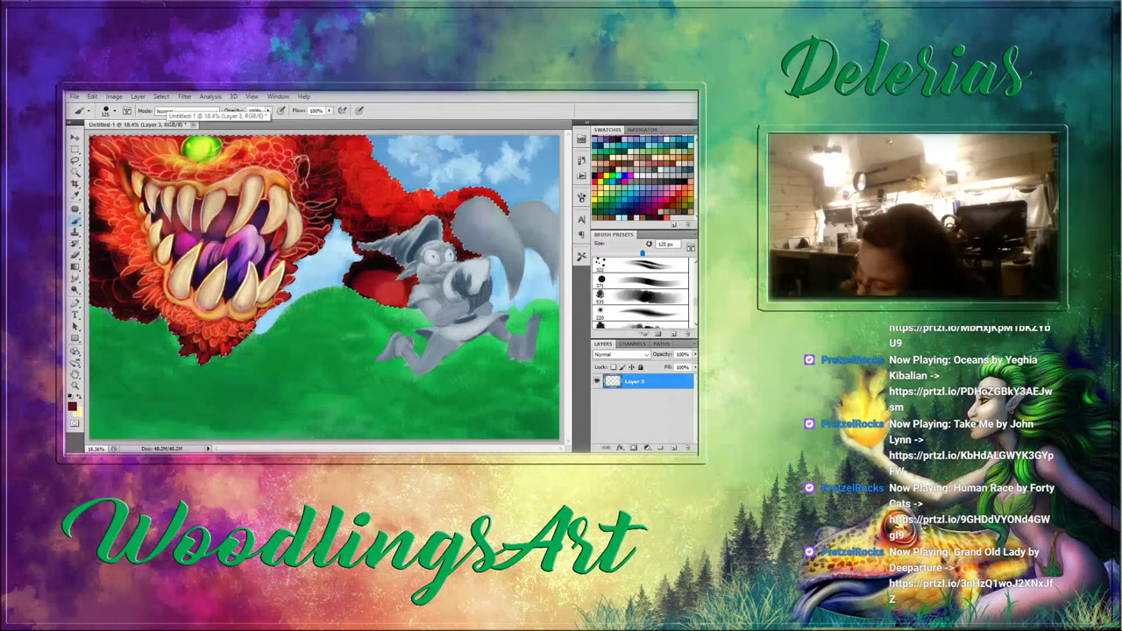
left_click(100, 222, "alt")
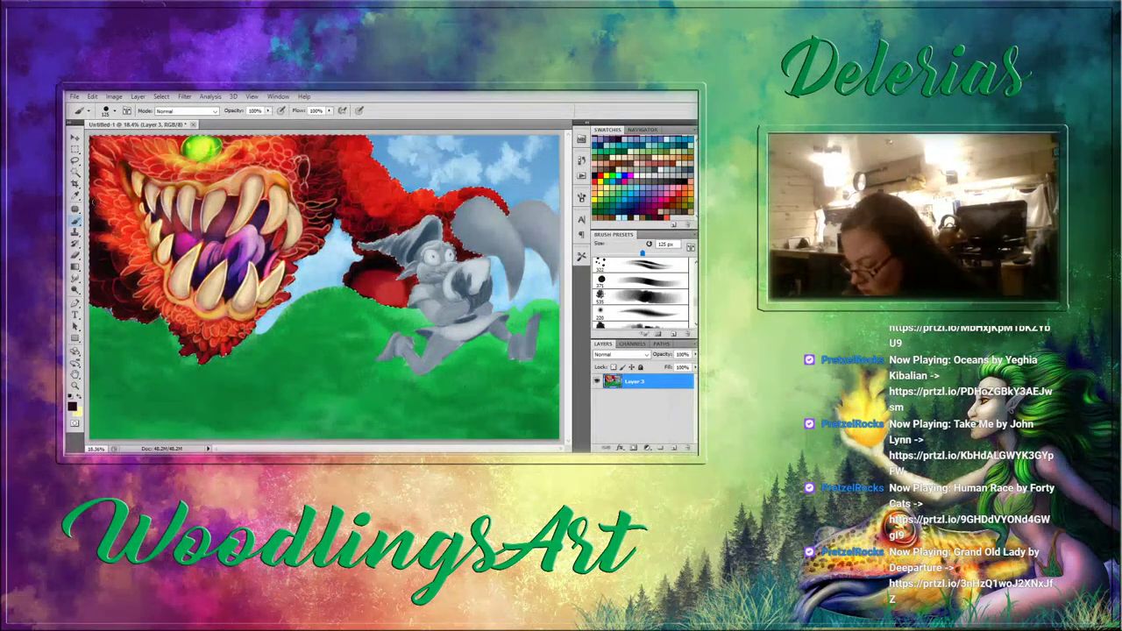
left_click(621, 314)
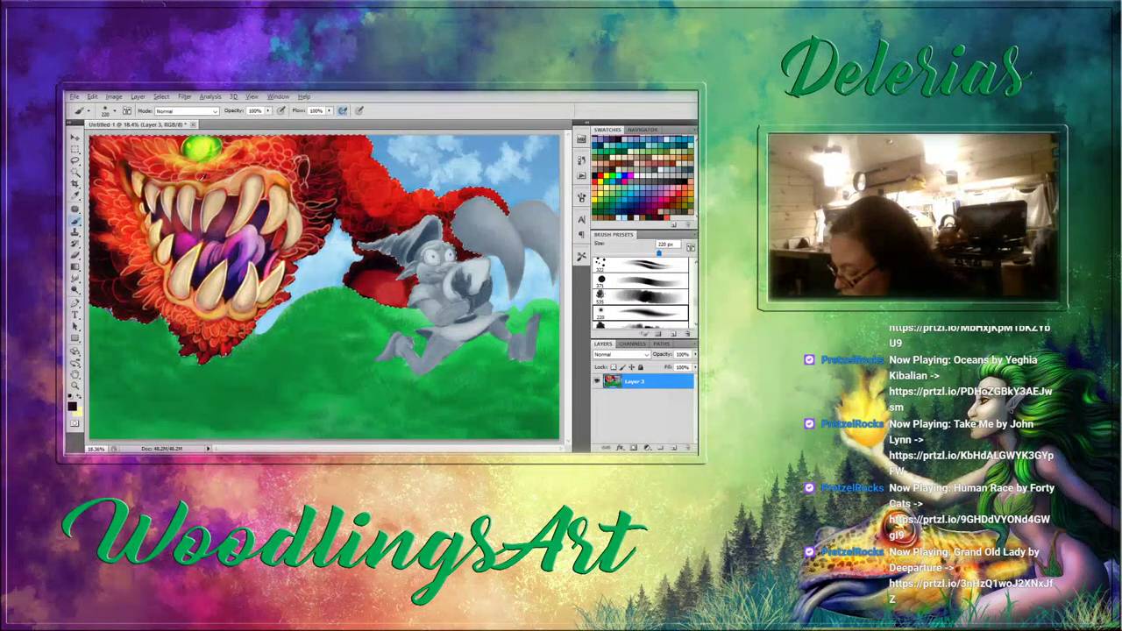
left_click(274, 141, "alt")
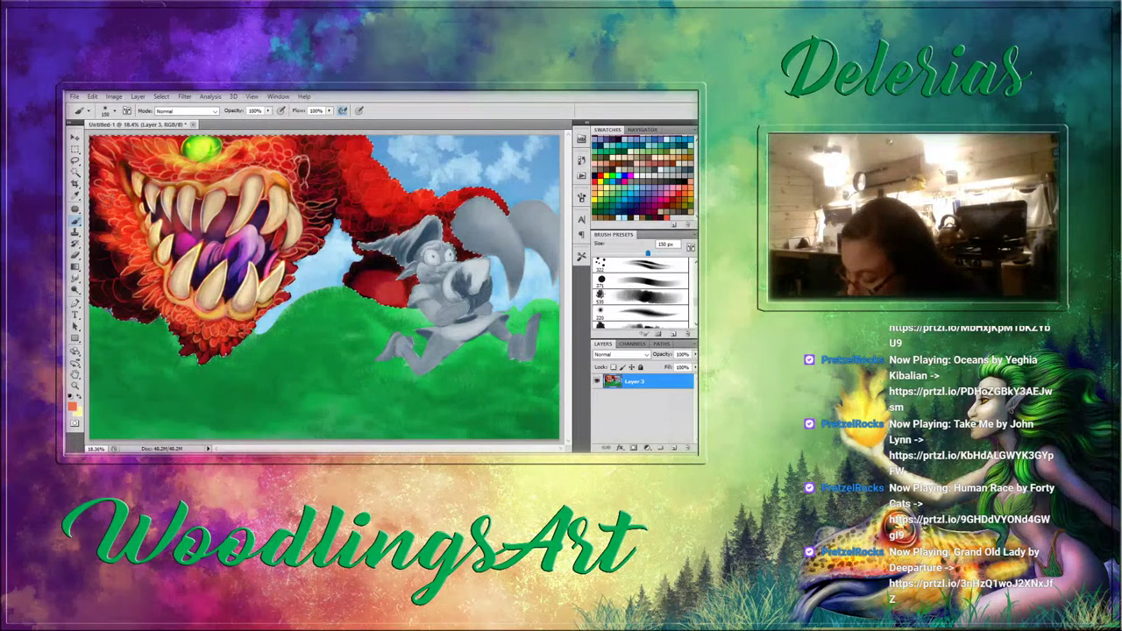
key("bracketleft")
key("bracketleft")
key("bracketleft")
key("bracketleft")
key("bracketleft")
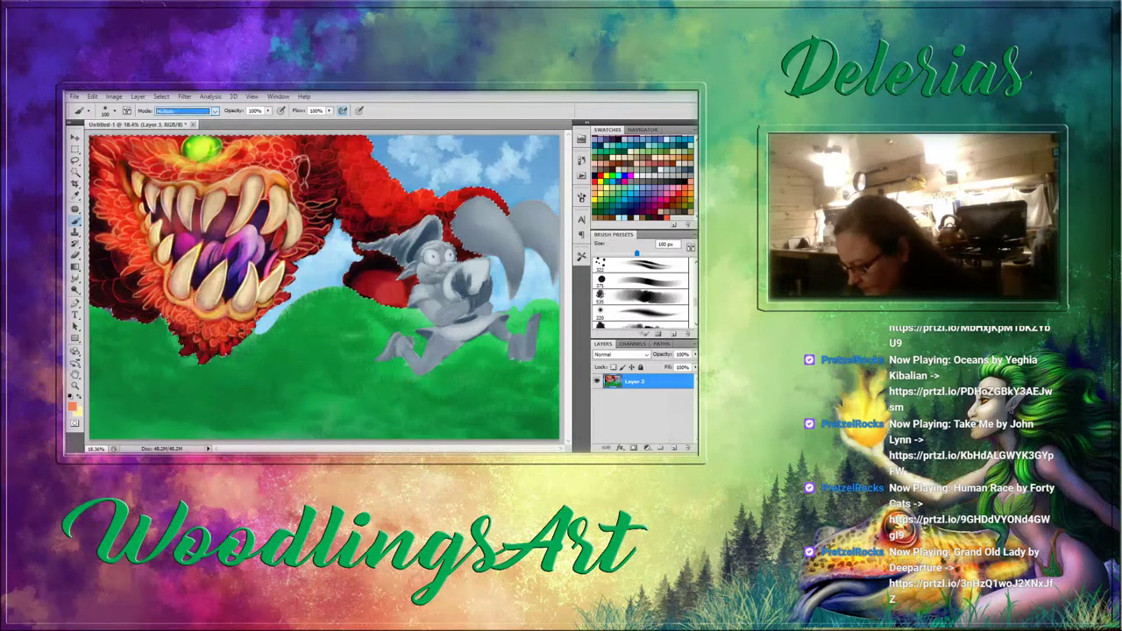
Deepen the monster's shadows with dark blue, using the 375 preset at 150 px in Multiply mode.
left_click(640, 282)
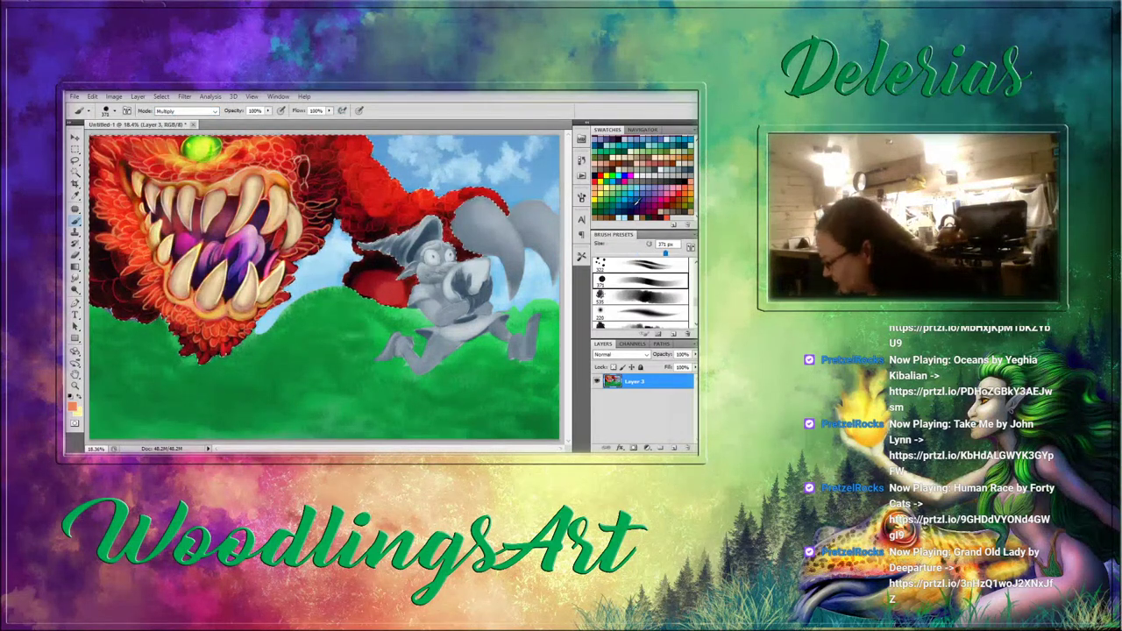
left_click(613, 202)
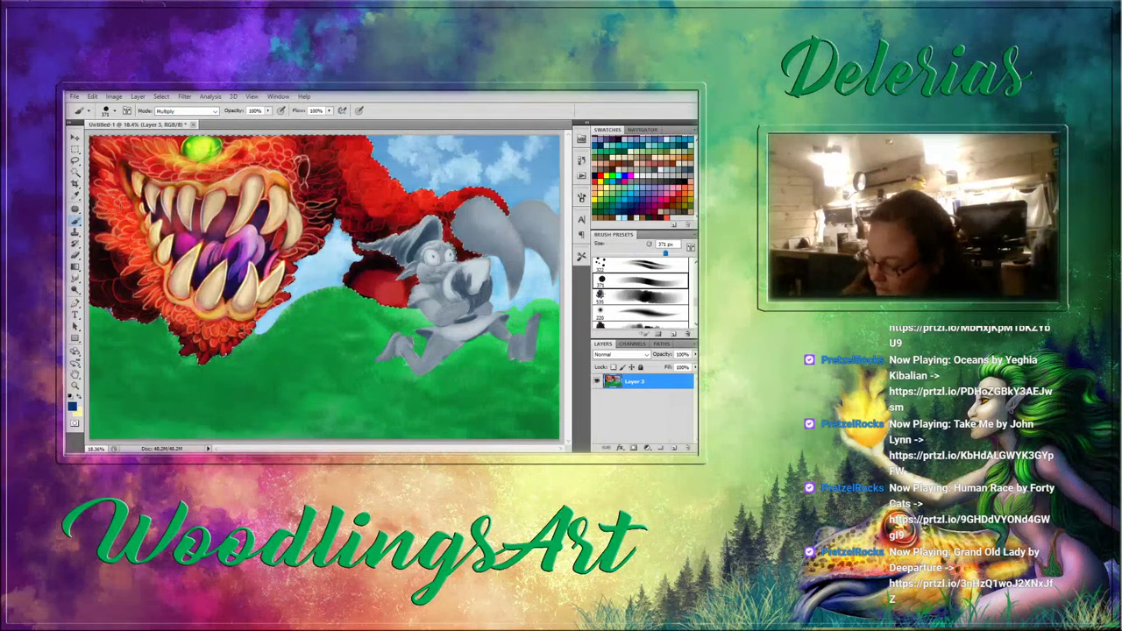
key("bracketleft")
key("bracketleft")
key("bracketleft")
key("bracketleft")
key("bracketleft")
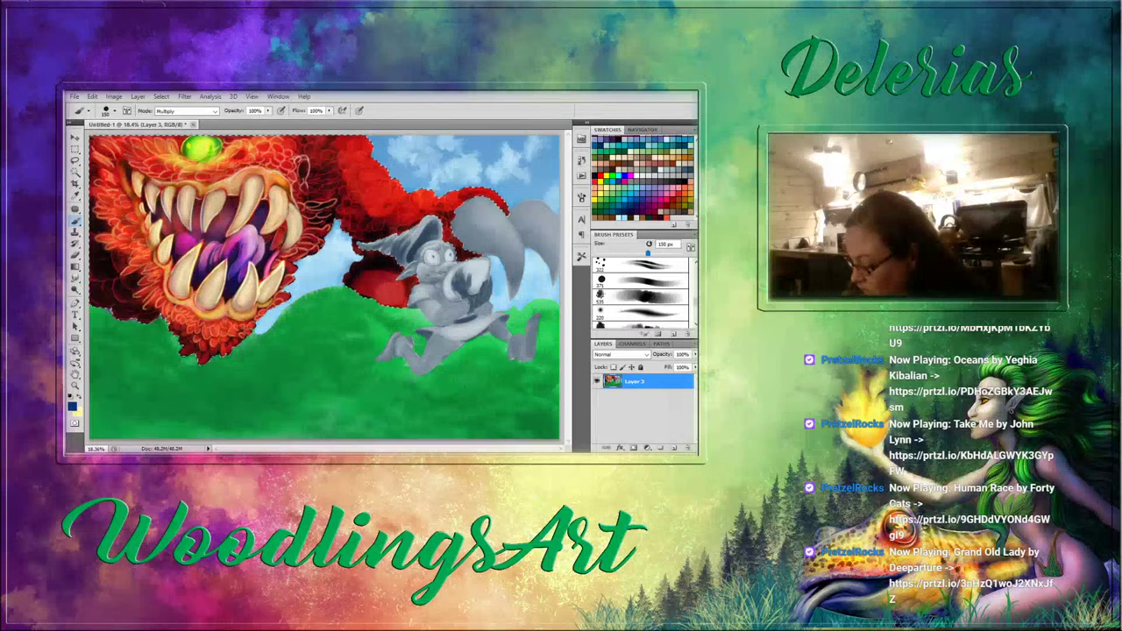
Increase the selected monster's contrast with Levels, raising the black input level to 51.
left_click(115, 96)
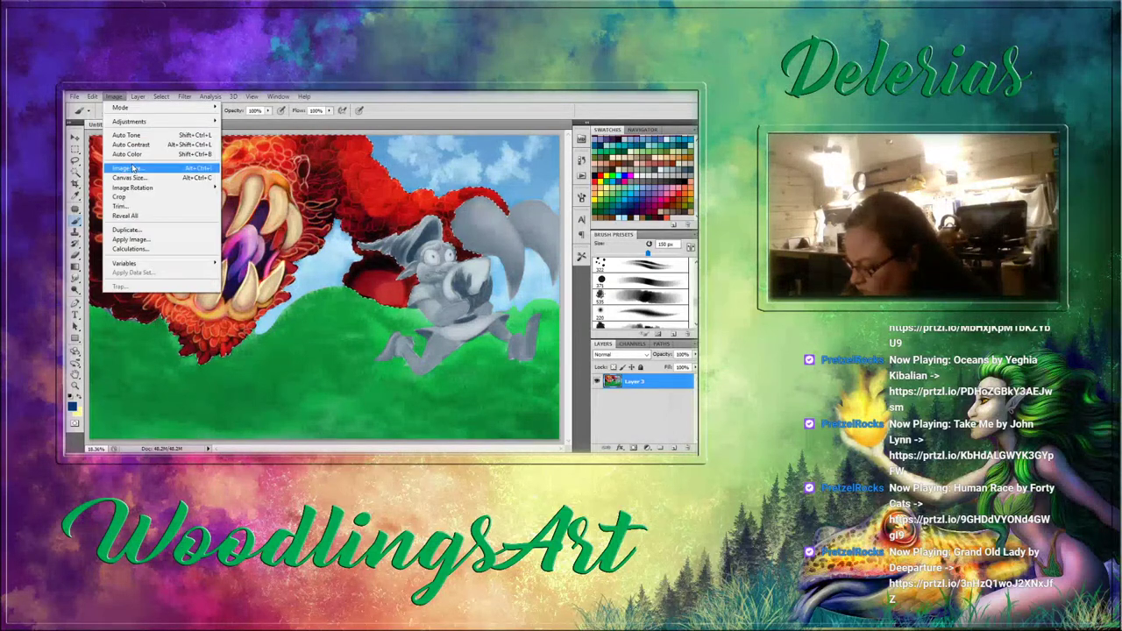
mouse_move(129, 121)
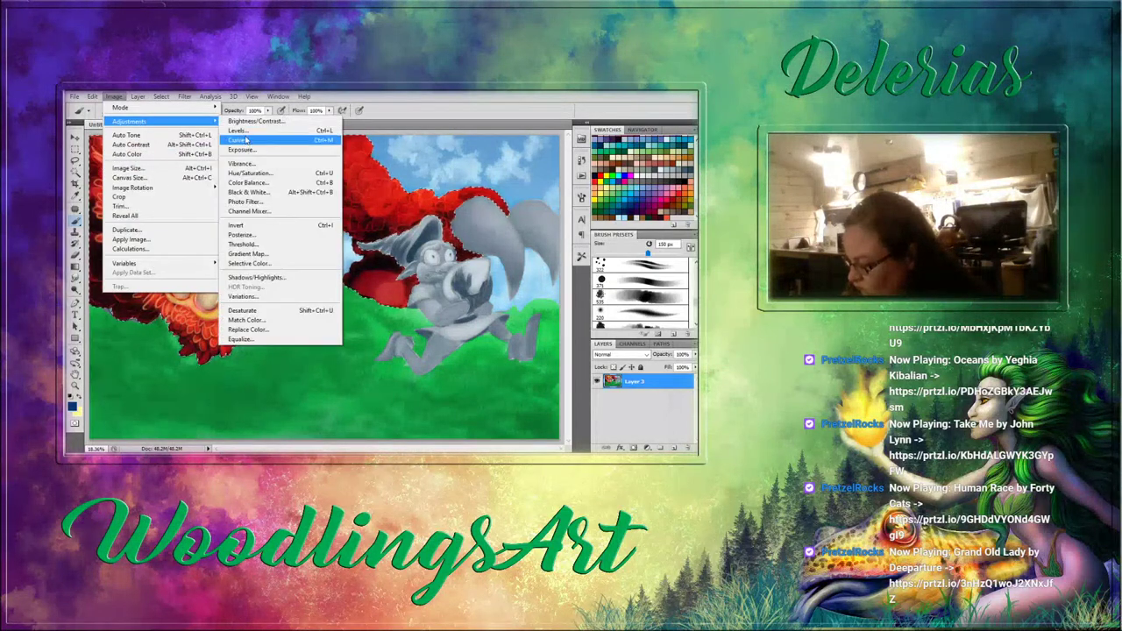
left_click(277, 146)
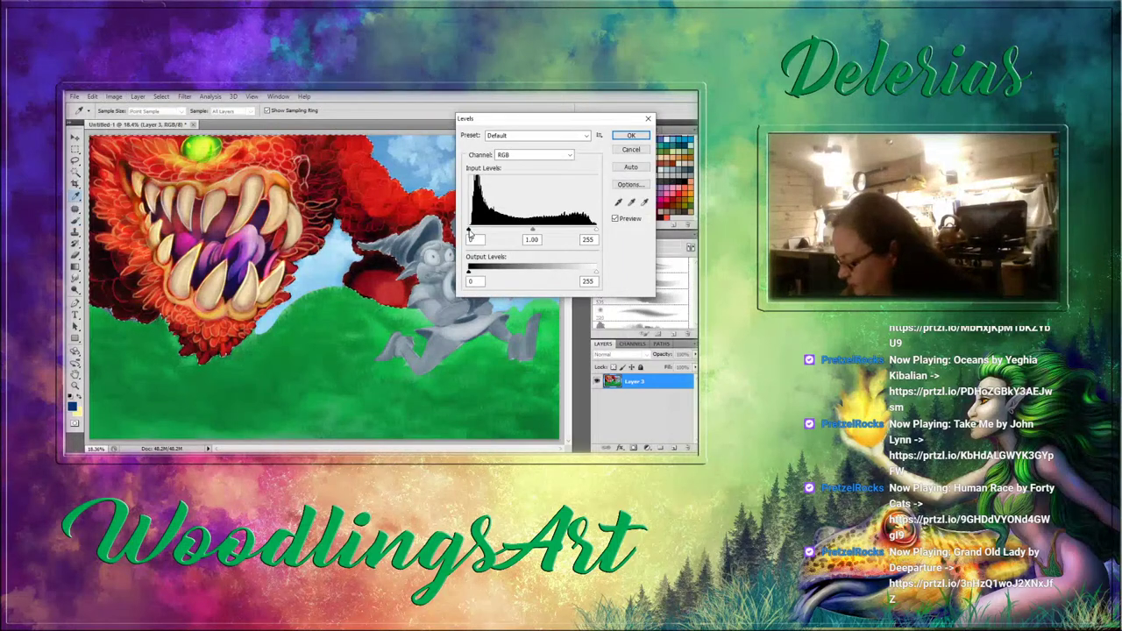
left_click_drag(470, 235, 484, 231)
mouse_move(597, 232)
left_mouse_down()
mouse_move(574, 232)
mouse_move(603, 233)
left_mouse_up()
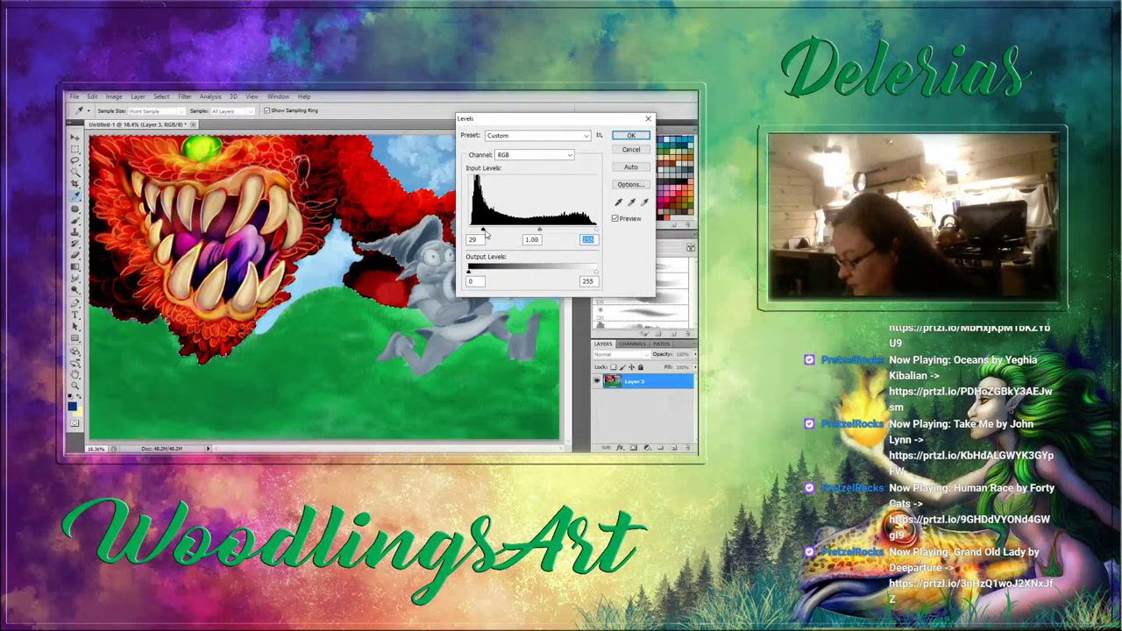
left_click_drag(484, 232, 544, 233)
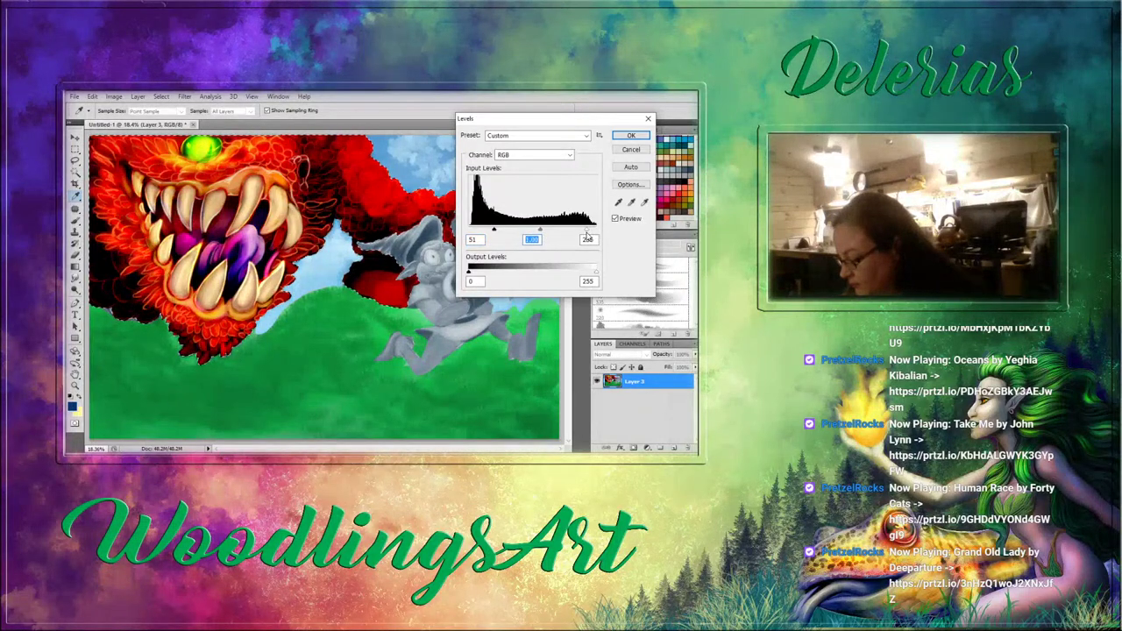
left_click(630, 136)
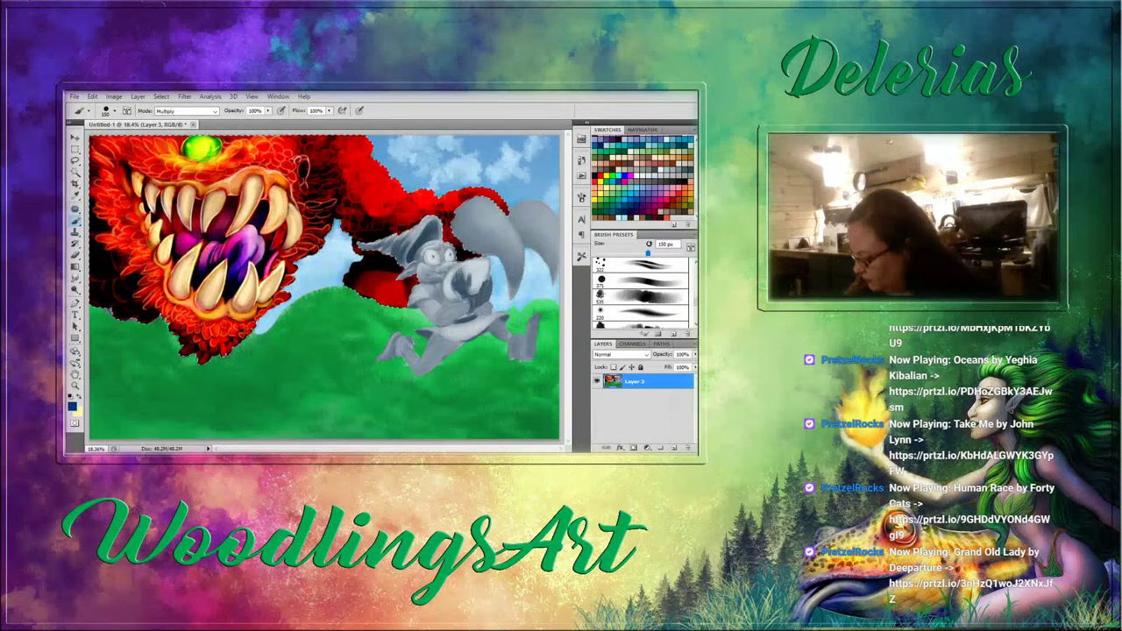
Paint sampled bright red scales over the dark areas beside the face and under the arm, using the 150 px brush in Normal mode.
left_click(354, 155, "alt")
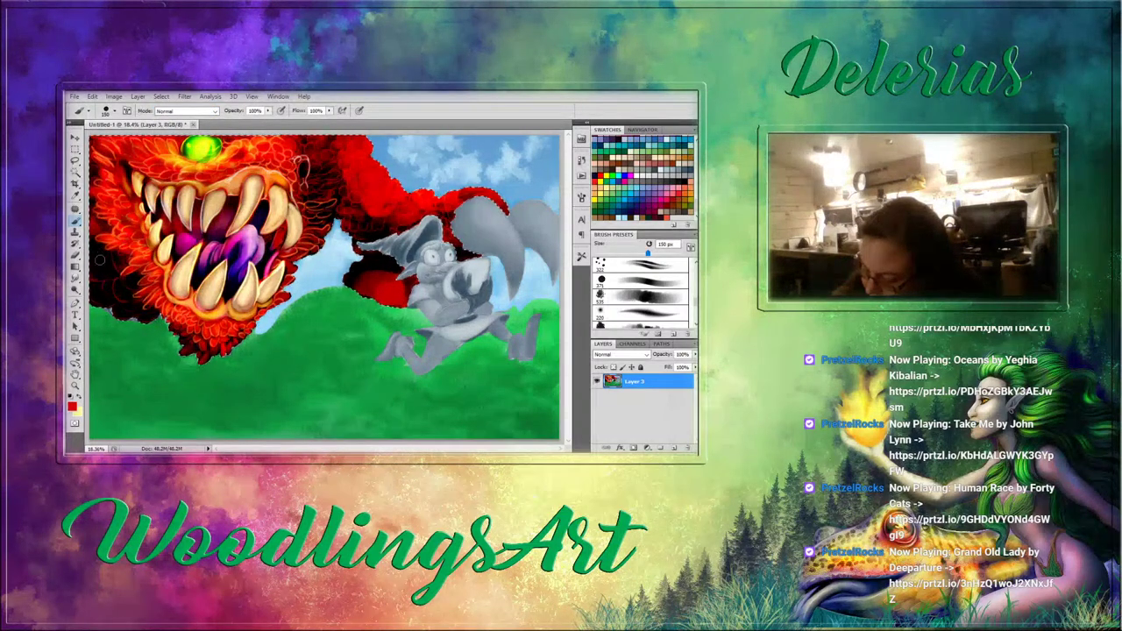
left_click_drag(107, 255, 97, 254)
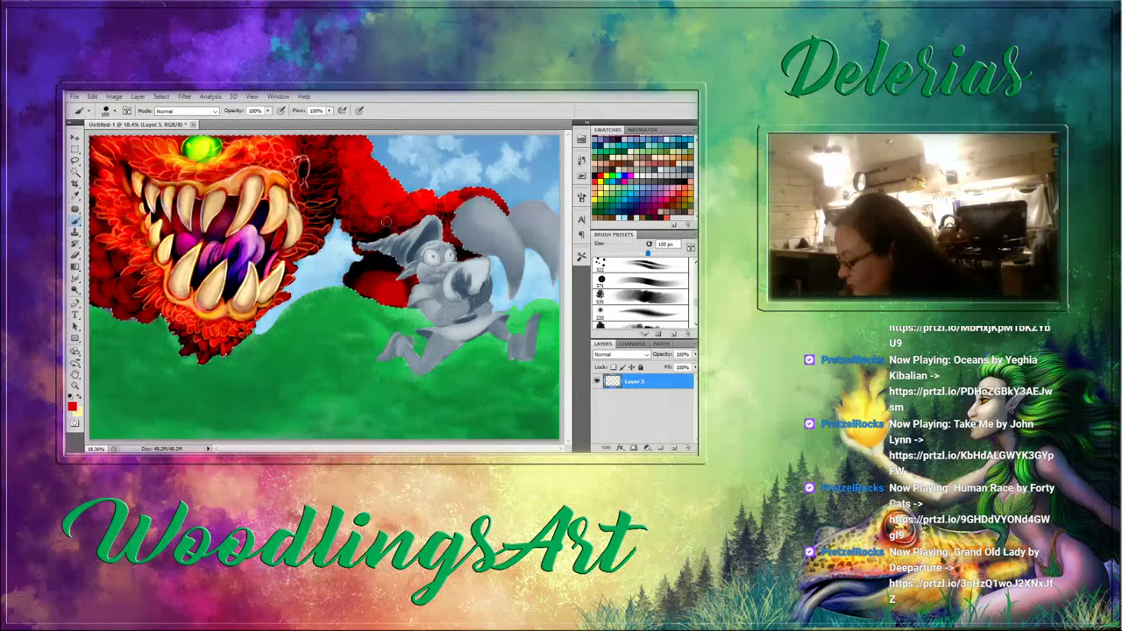
left_click_drag(385, 222, 367, 235)
Paint scale highlights along the monster's upper arm with sampled yellow, using the 80 px brush in Normal mode instead of Color Dodge.
left_click(186, 111)
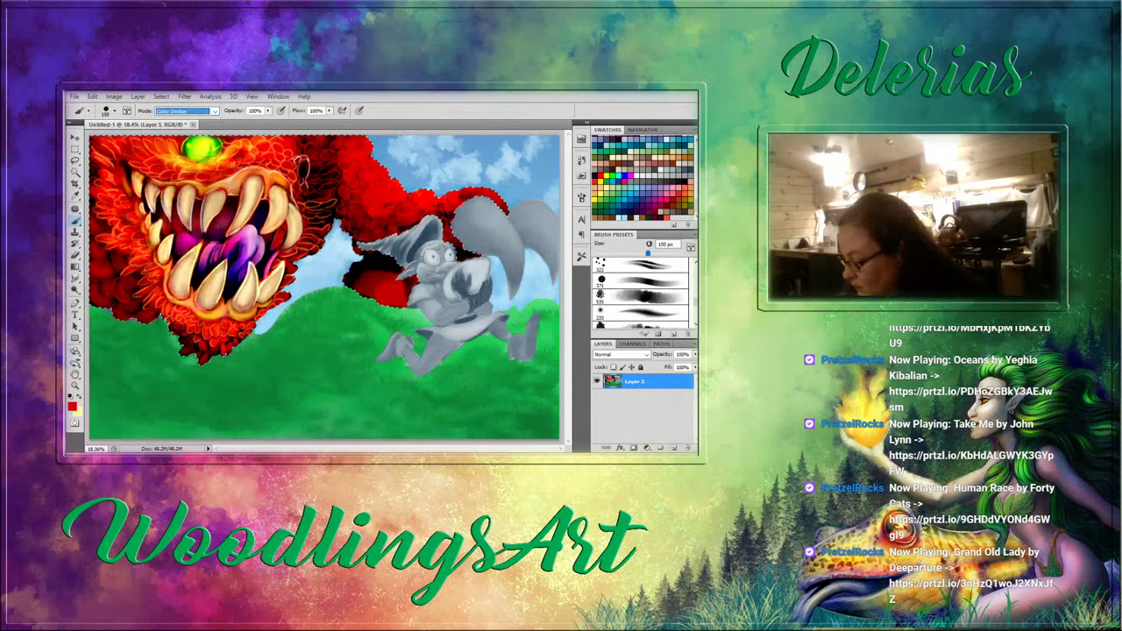
left_click(221, 160, "alt")
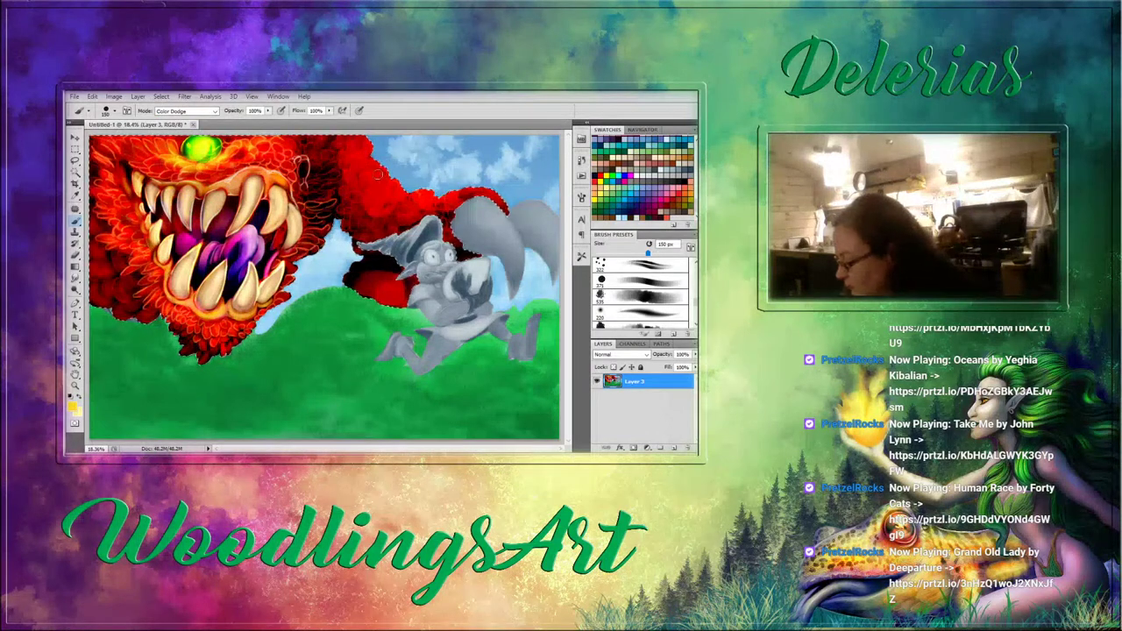
key("bracketleft")
key("bracketleft")
key("bracketleft")
key("bracketleft")
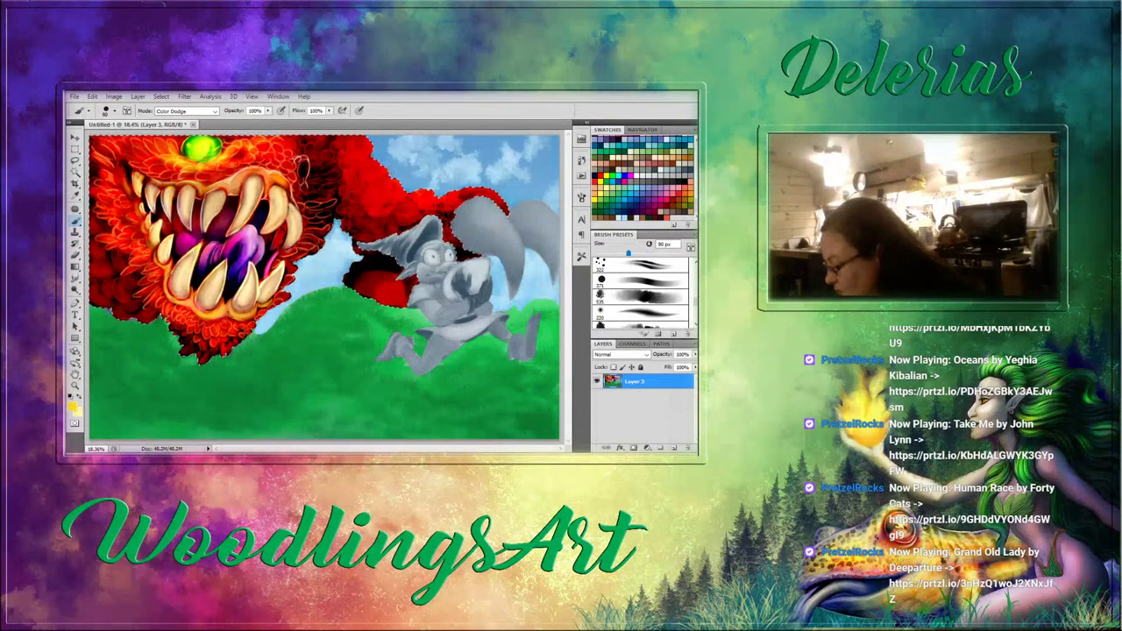
left_click_drag(352, 143, 368, 163)
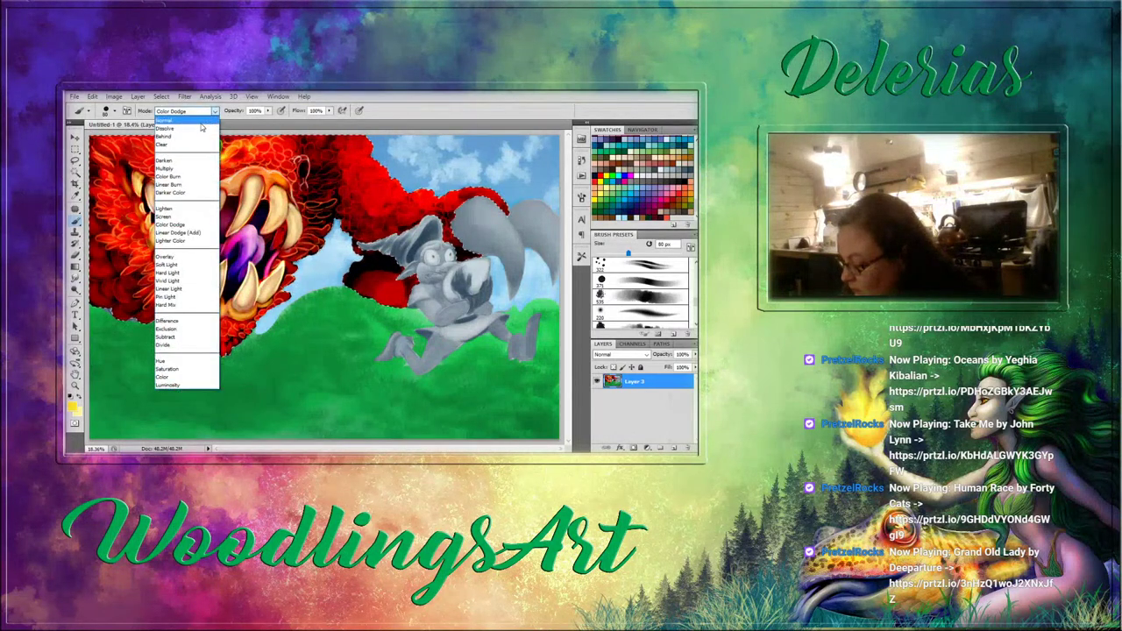
left_click(198, 121)
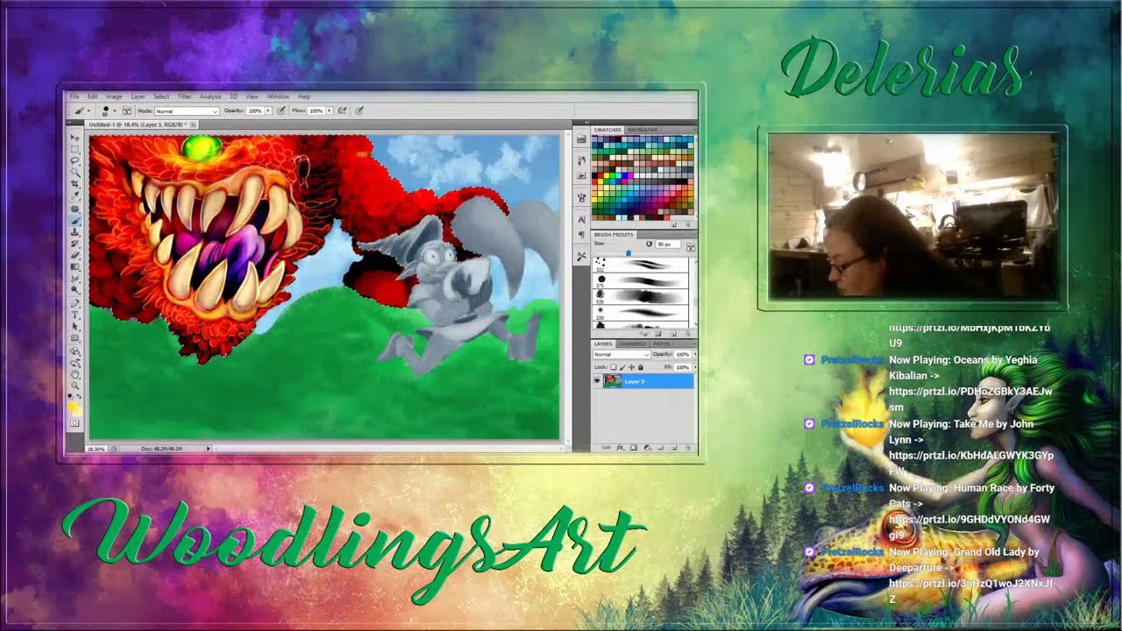
key("ctrl+z")
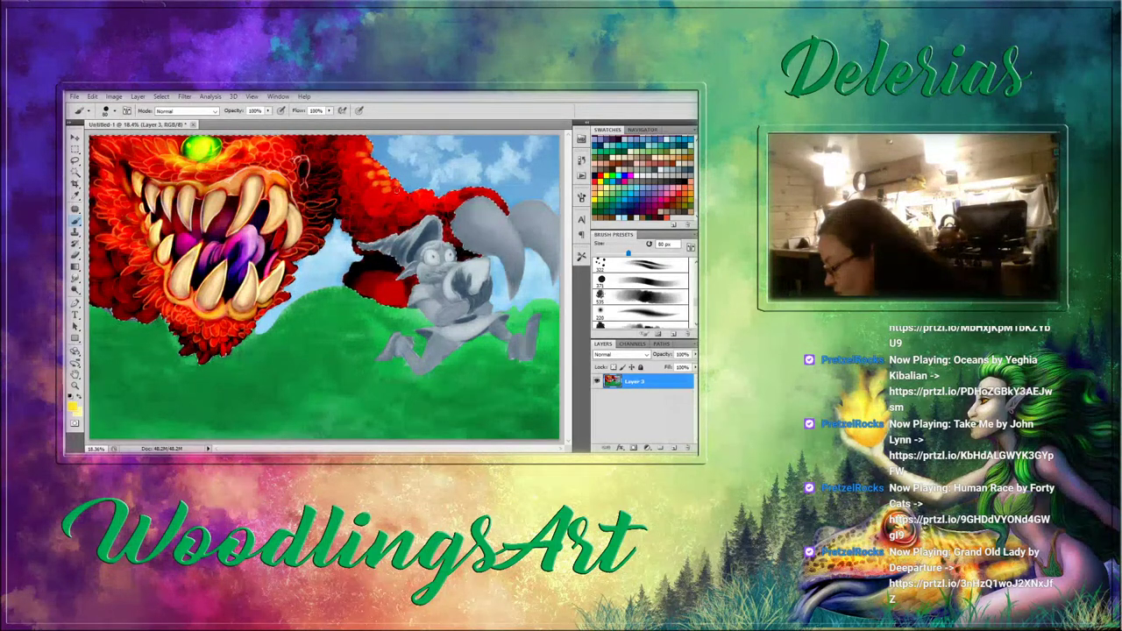
left_click_drag(416, 198, 432, 195)
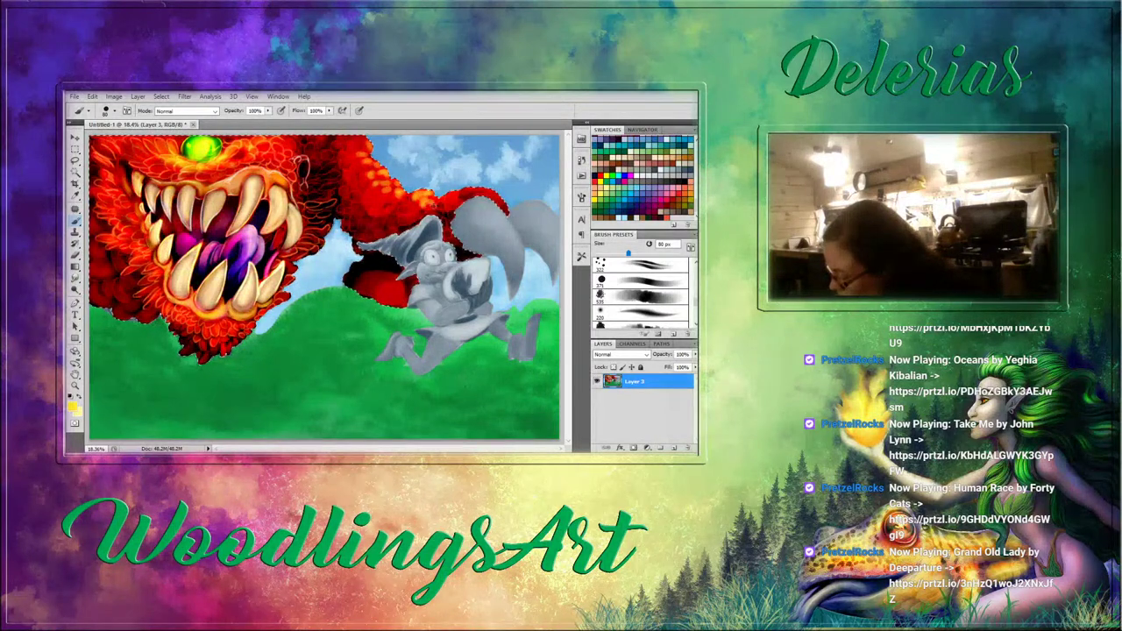
Brush a yellow-orange glow onto the red area behind the grey figure, using the 200 px brush in Overlay mode.
key("bracketright")
key("bracketright")
key("bracketright")
key("bracketright")
key("bracketright")
key("bracketright")
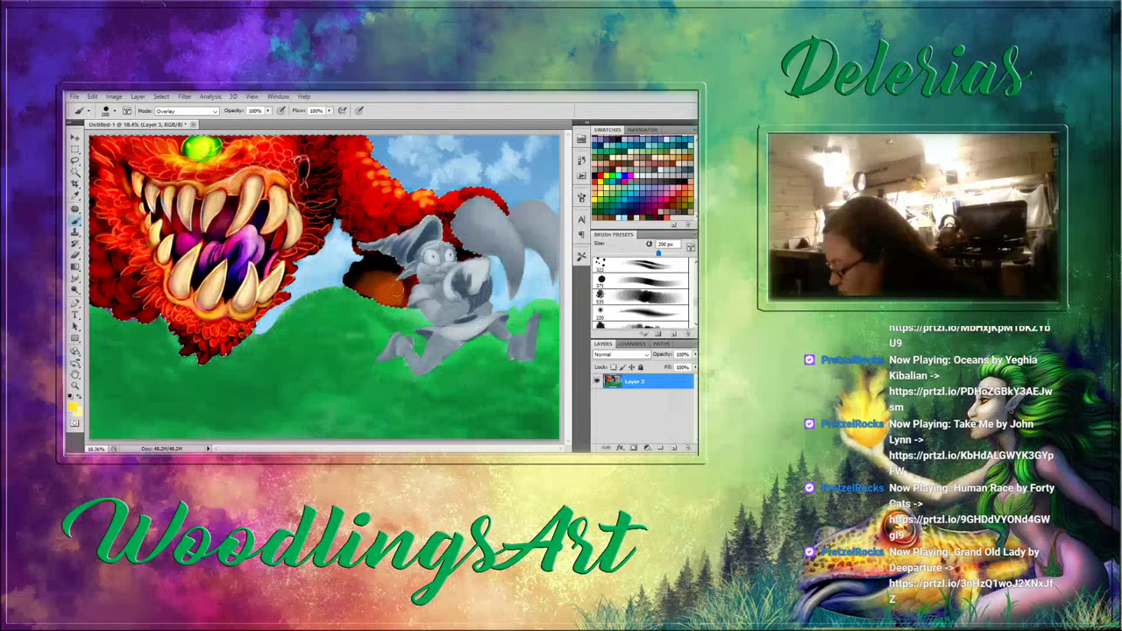
left_click_drag(379, 288, 385, 295)
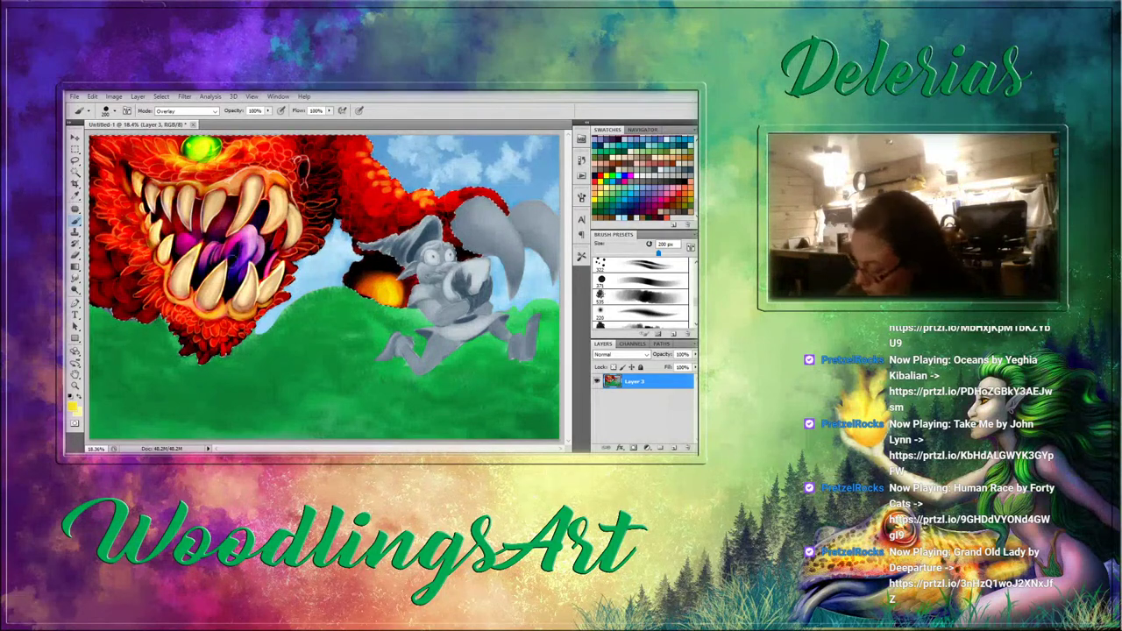
Blend the glow behind the grey figure into its dark rim with the Smudge tool at 90 px, then reduce the tool to 35 px.
left_click(75, 277)
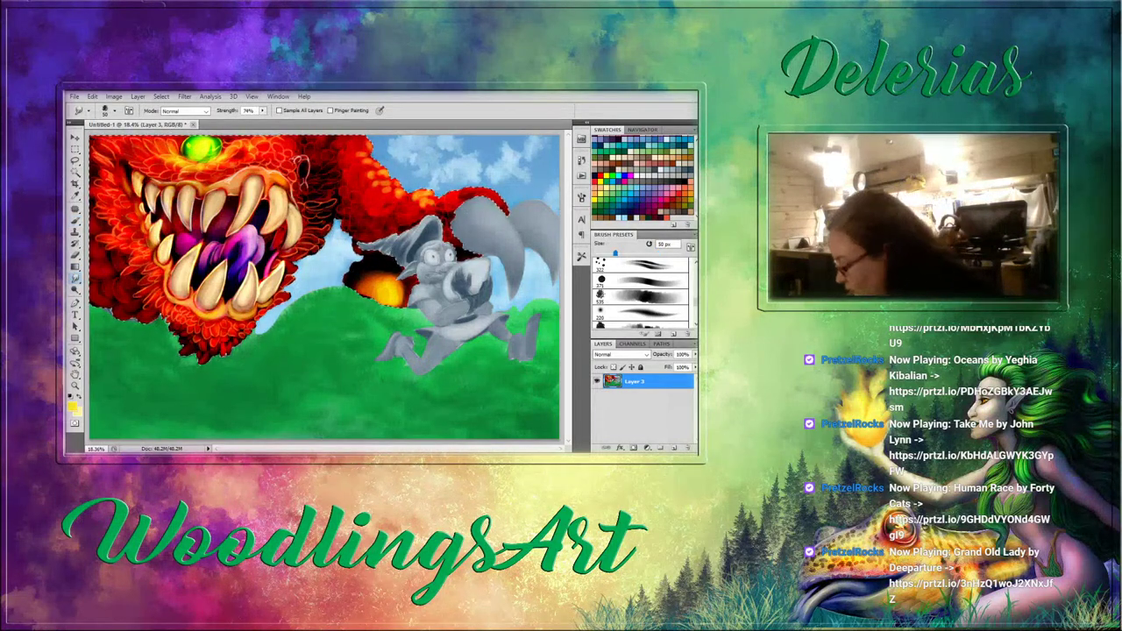
key("bracketright")
key("bracketright")
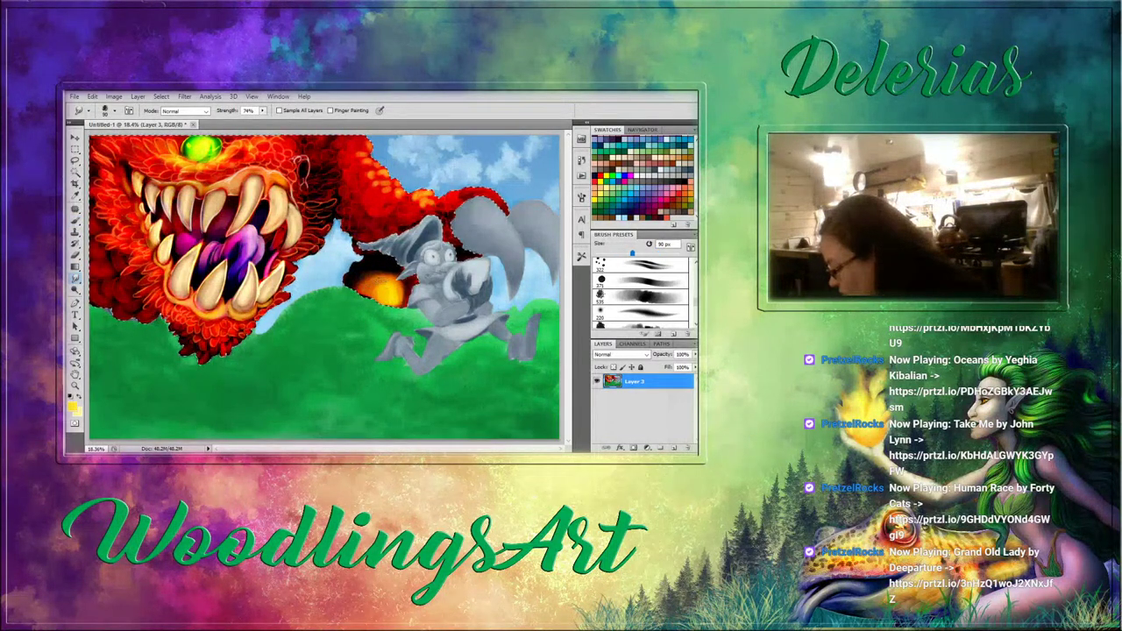
left_click_drag(382, 296, 397, 291)
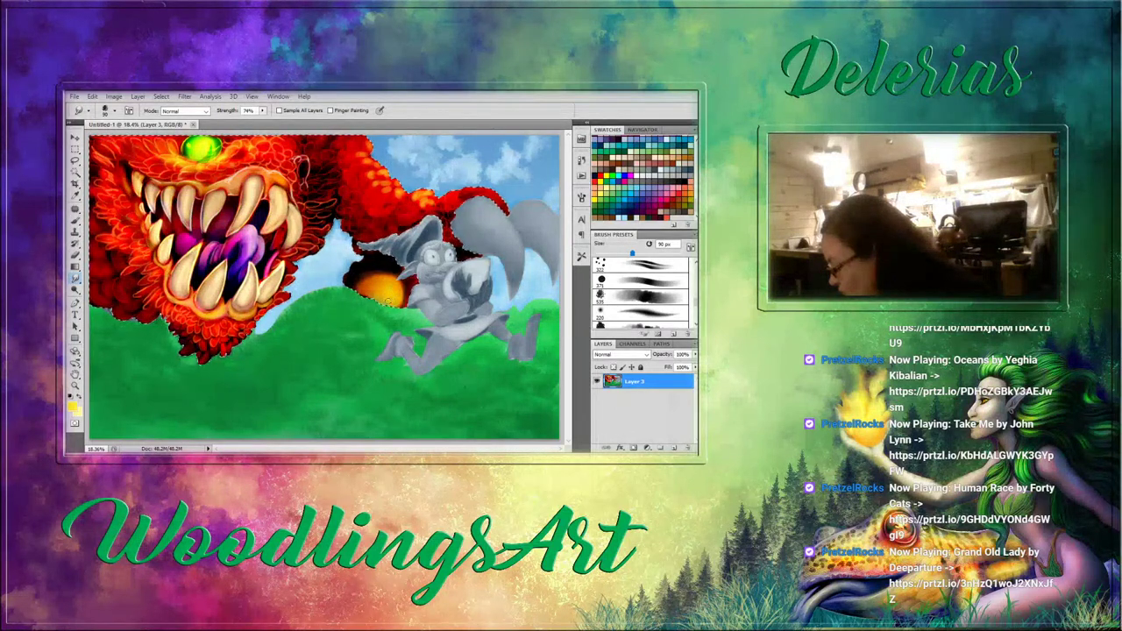
left_click_drag(361, 293, 369, 312)
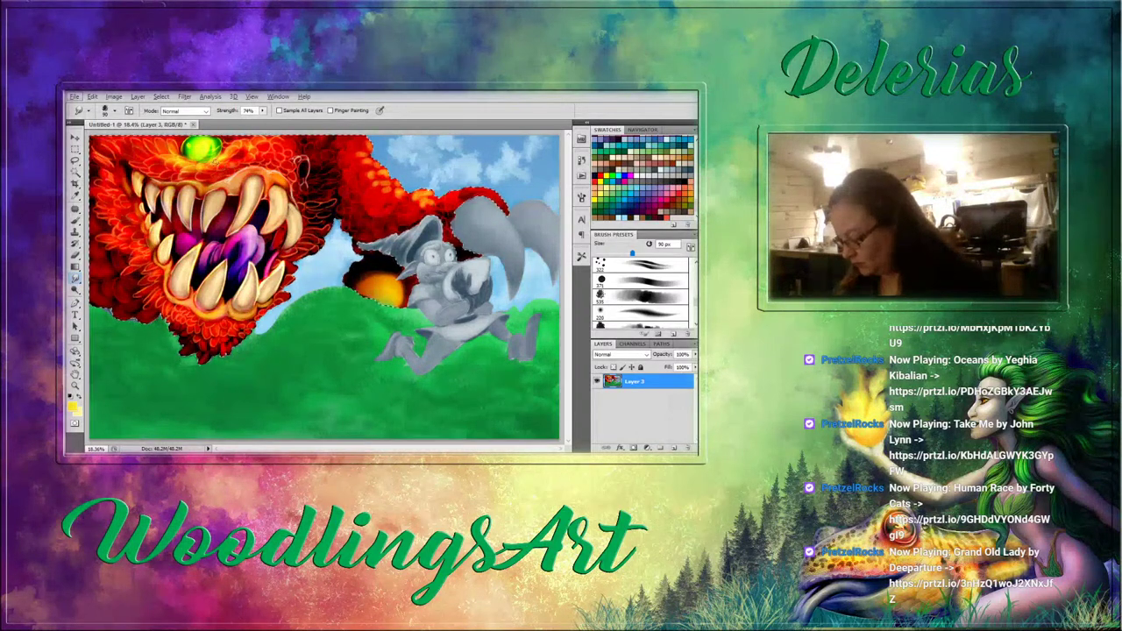
key("bracketleft")
key("bracketleft")
key("bracketleft")
key("bracketleft")
key("bracketleft")
key("bracketleft")
key("bracketleft")
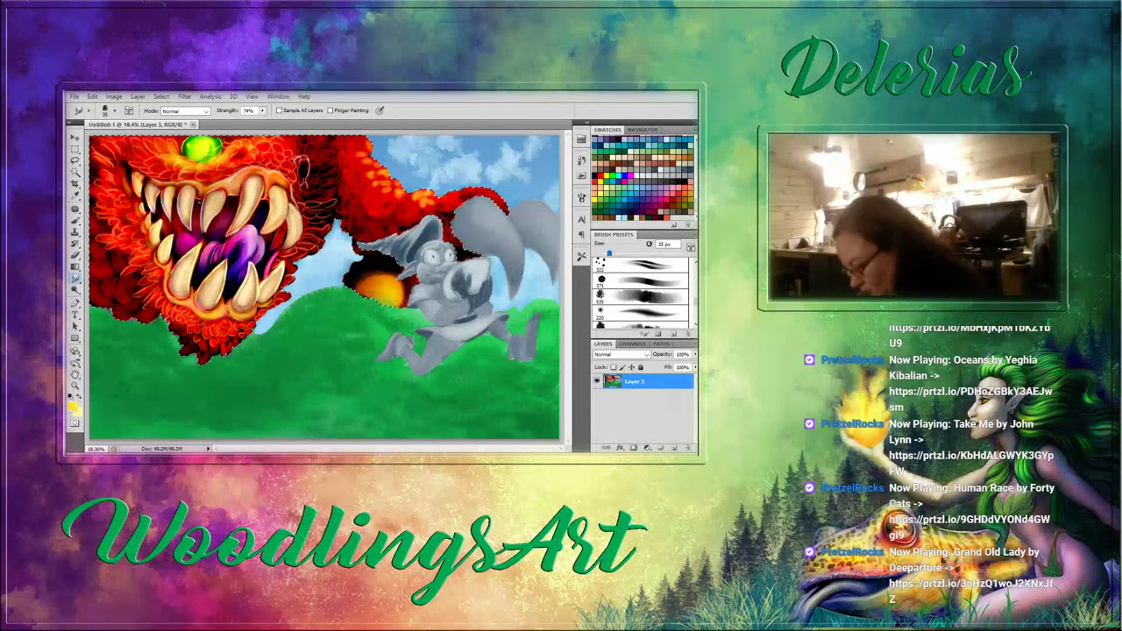
Paint dark accents above the monster's upper teeth with a sampled near-black, using the 198 px brush preset reduced to 50 px in Normal mode.
key("b")
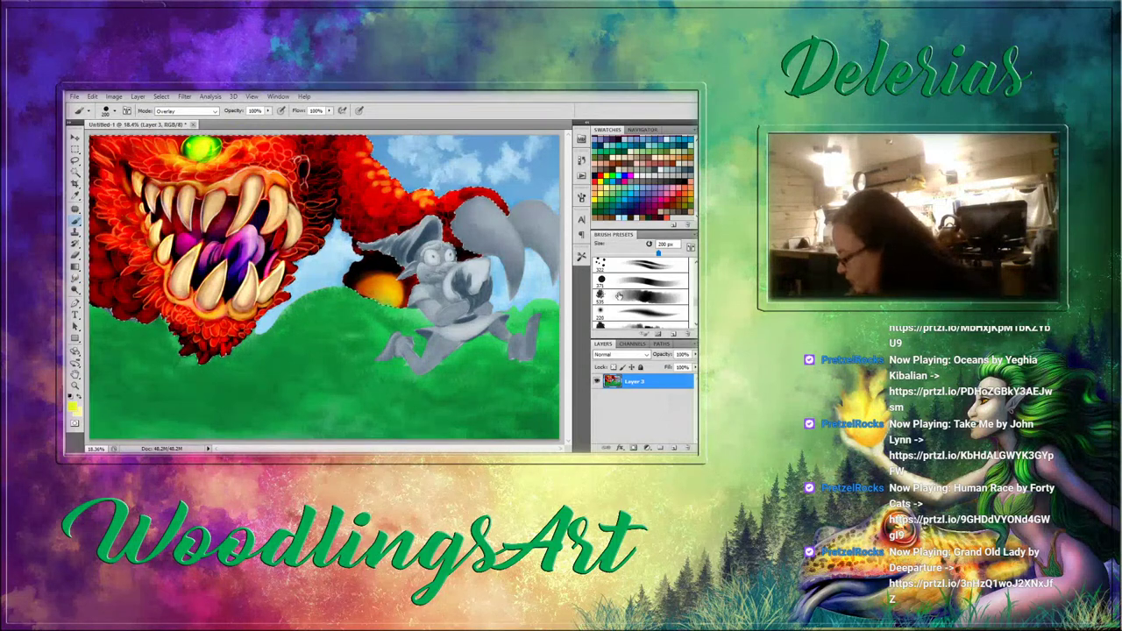
scroll(618, 295, "down", 2)
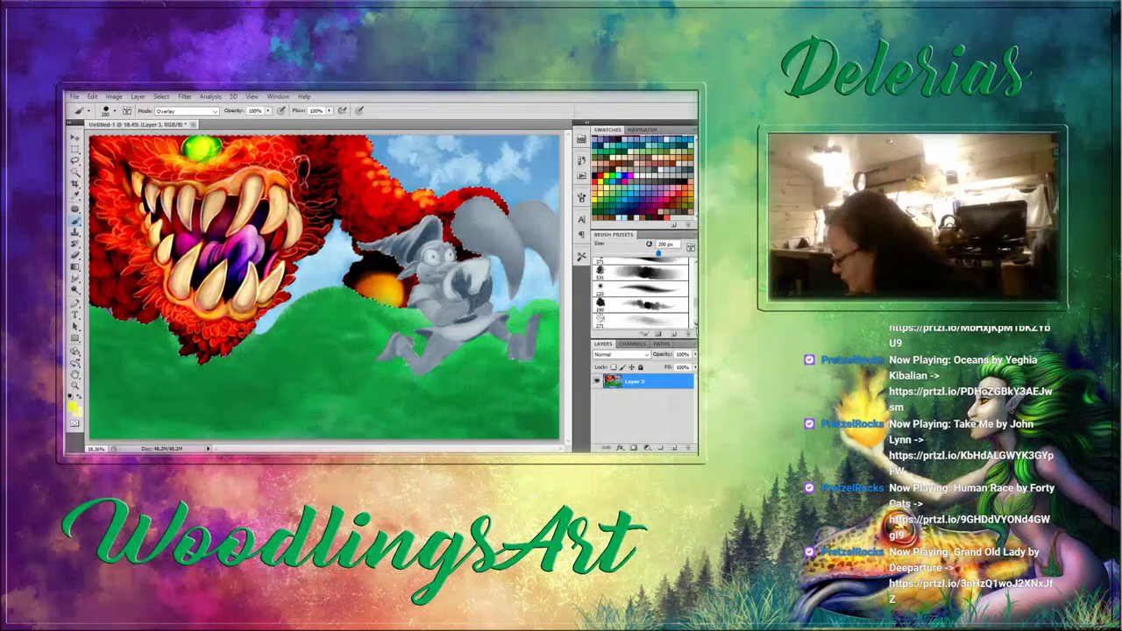
scroll(640, 295, "down", 3)
left_click(644, 304)
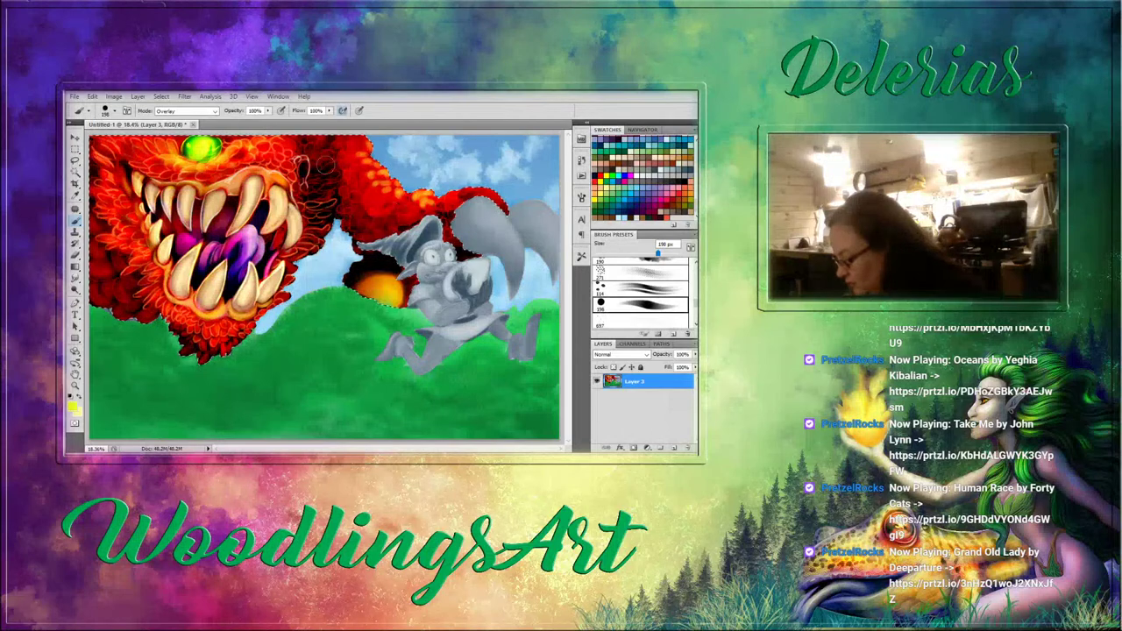
key("bracketleft")
key("bracketleft")
key("bracketleft")
key("bracketleft")
key("bracketleft")
key("bracketleft")
key("bracketleft")
key("bracketleft")
key("bracketleft")
key("bracketleft")
key("bracketleft")
key("bracketleft")
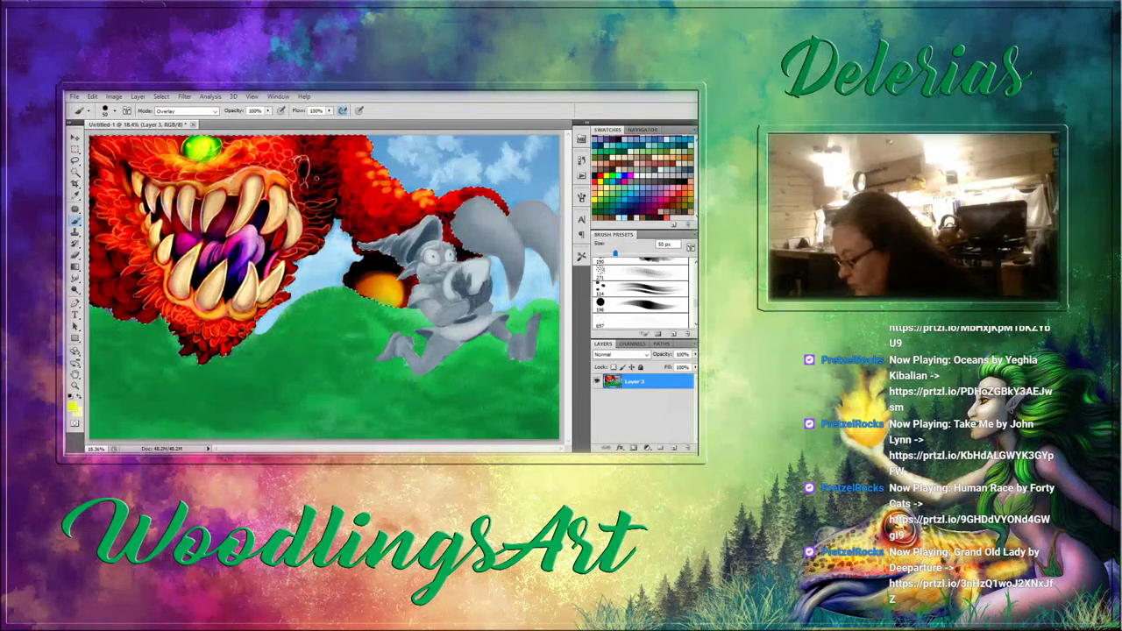
left_click(207, 122)
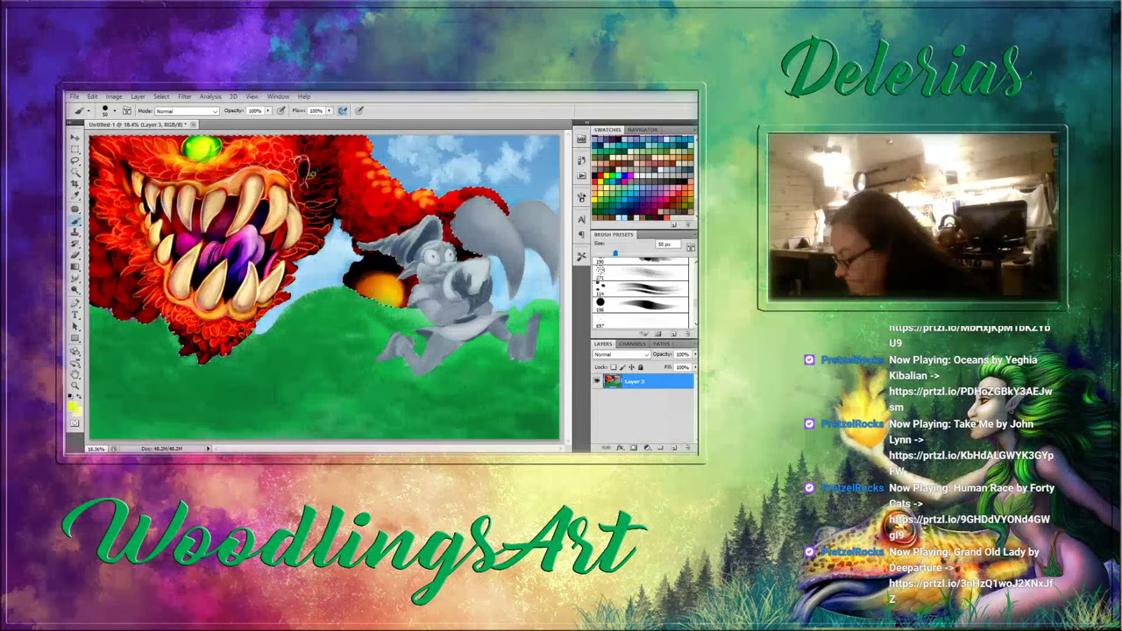
left_click(326, 188, "alt")
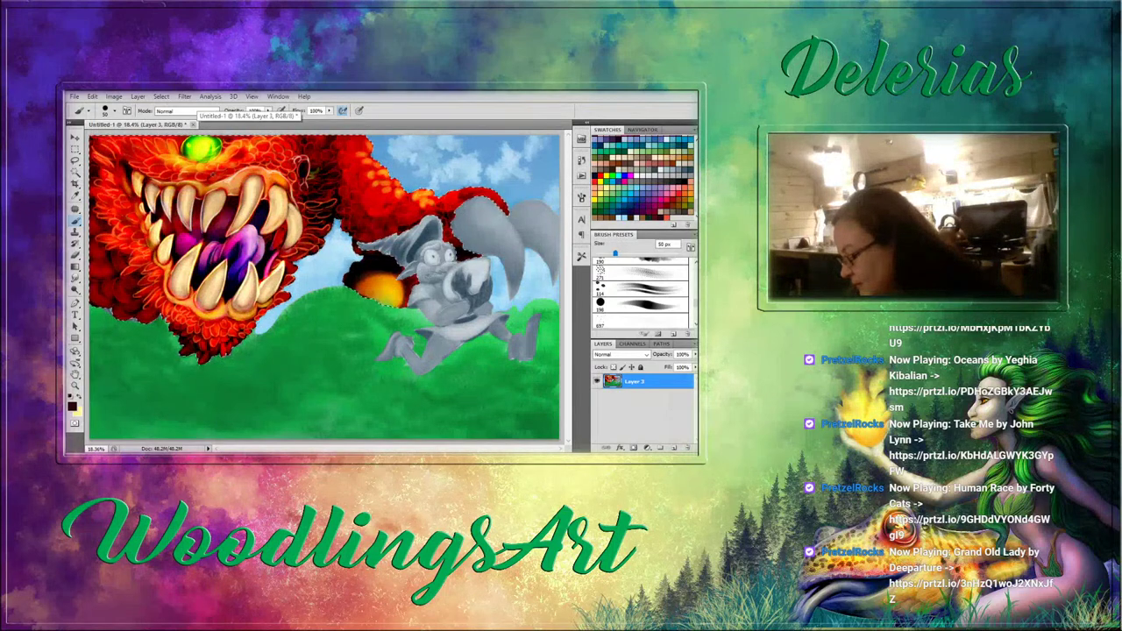
left_click_drag(203, 176, 208, 174)
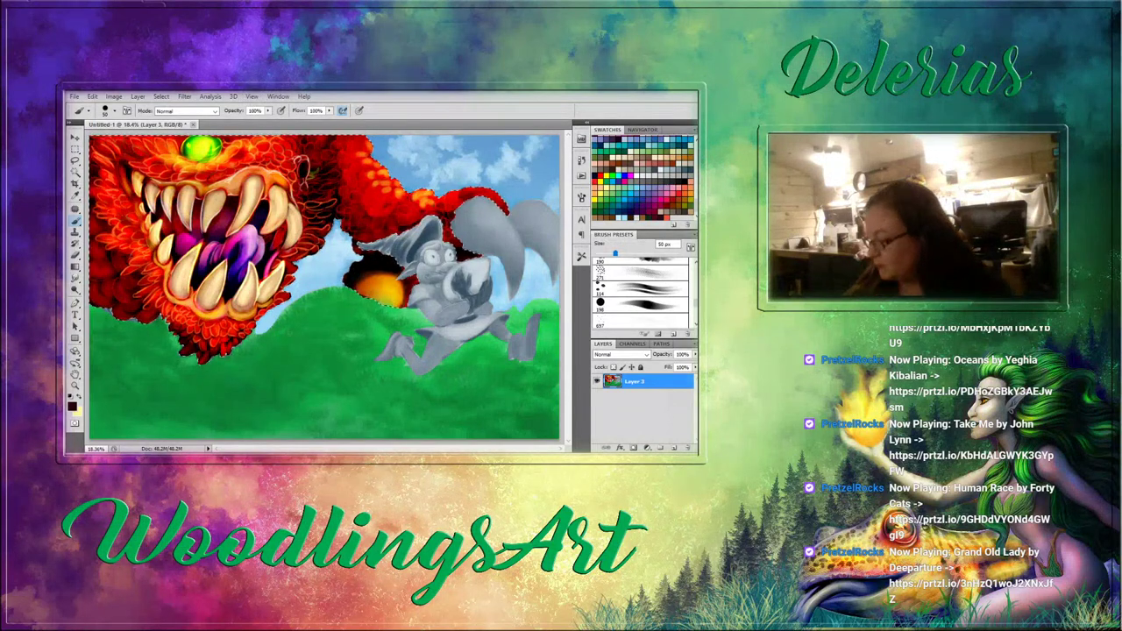
Touch up the small fangs at the mouth's left corner with red, yellow and pale yellow, using the 50 px brush.
left_click(669, 213)
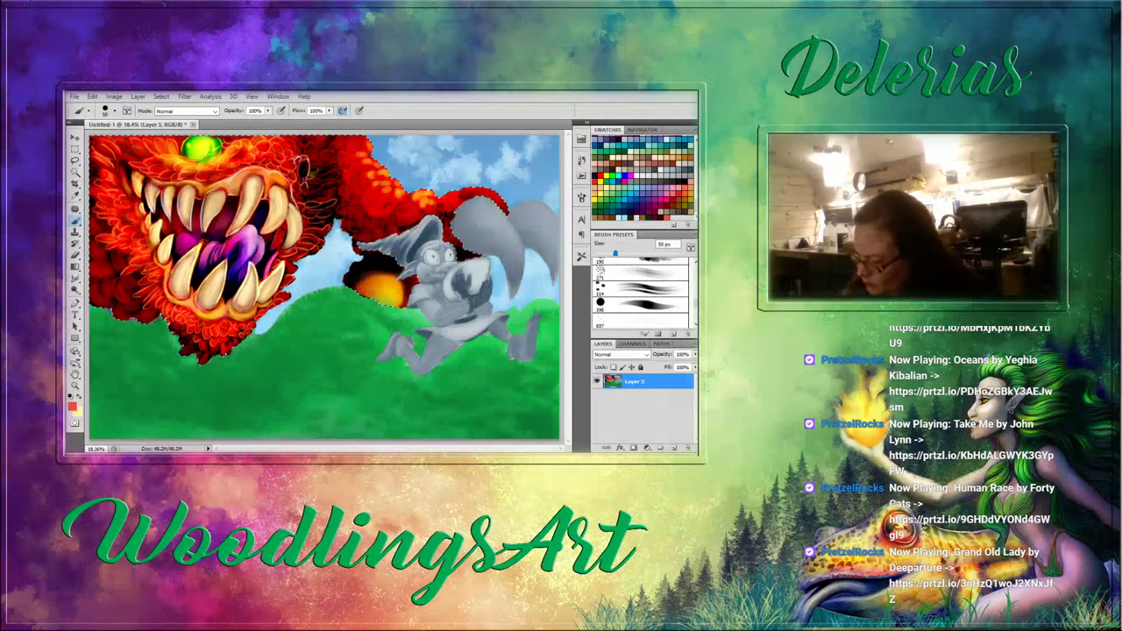
left_click(157, 207)
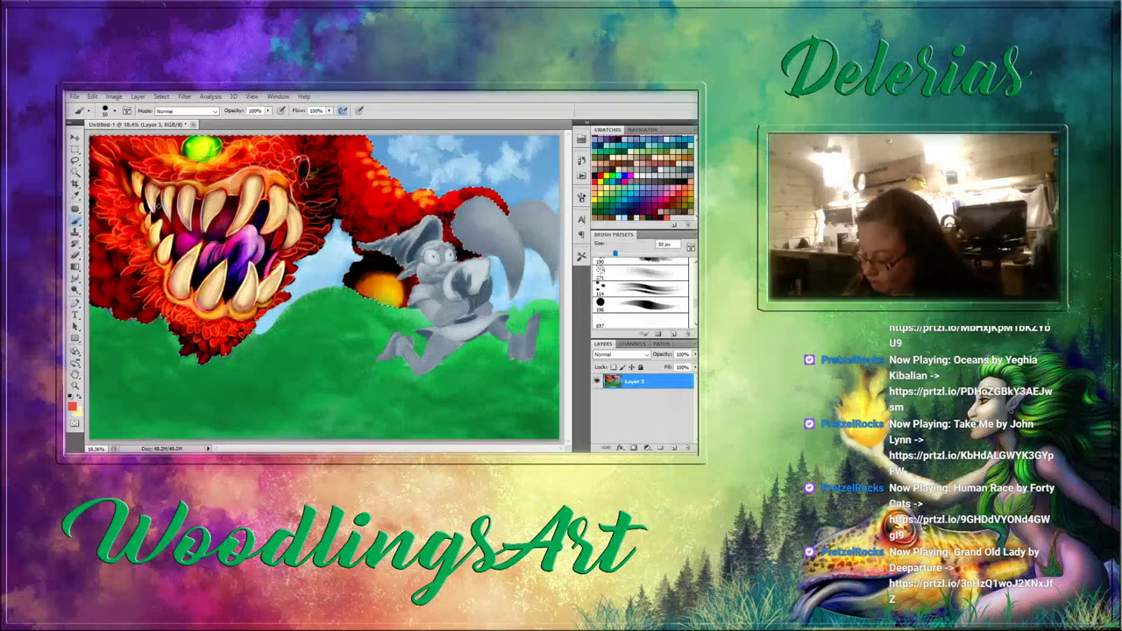
left_click(158, 202)
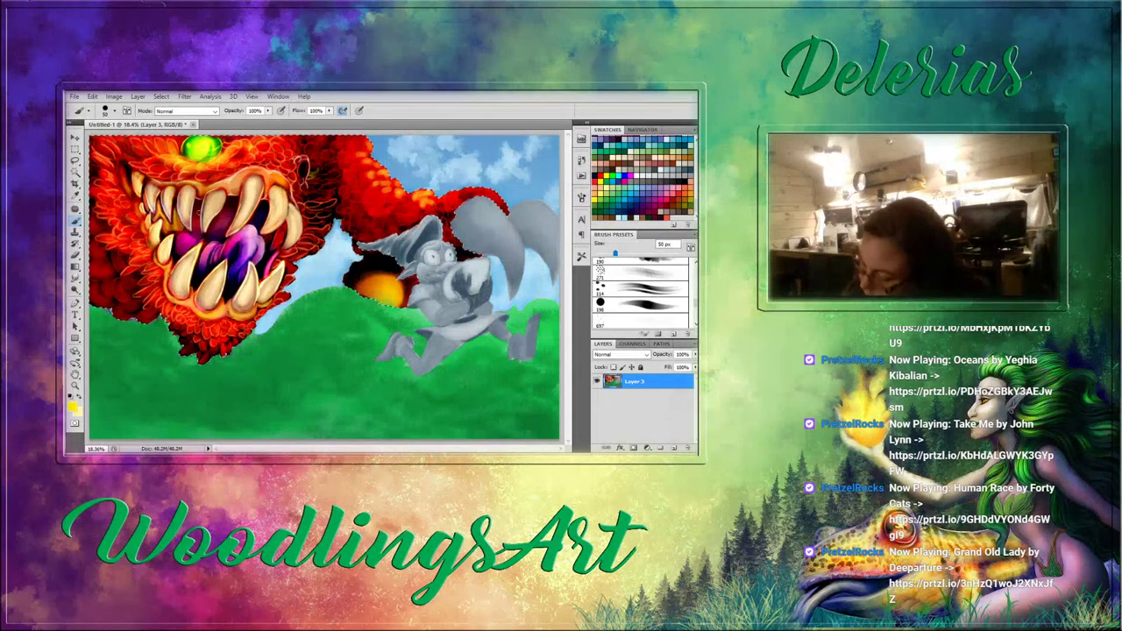
left_click(608, 187)
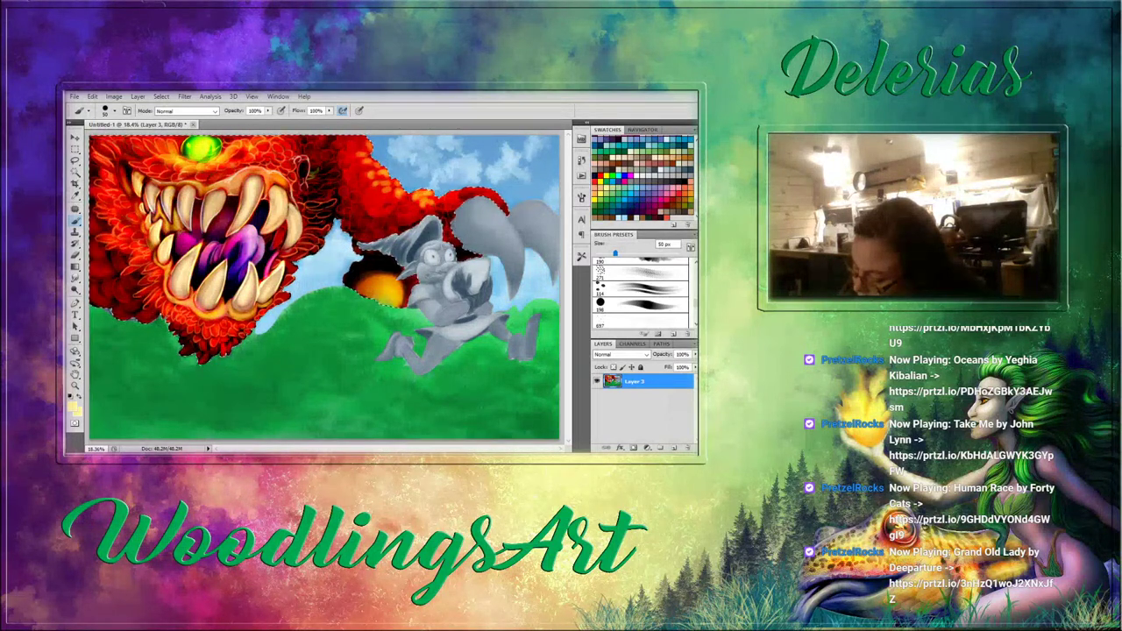
left_click(190, 237)
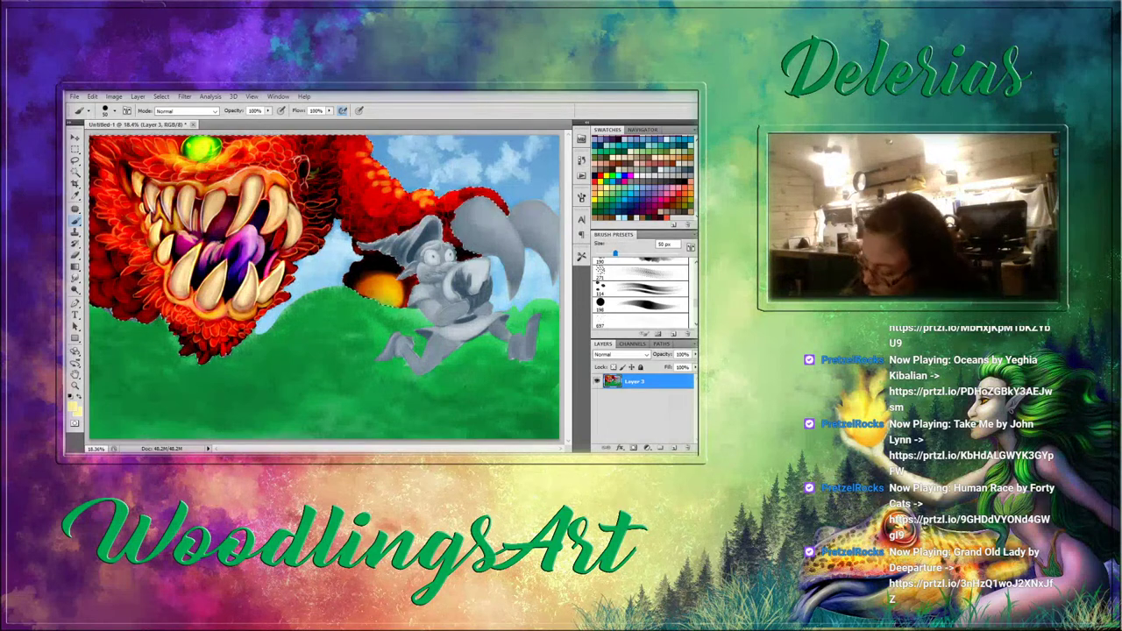
Paint highlights and shading on the upper and lower fangs with near-white and sampled tooth tones, using the brush at 35 px.
key("bracketleft")
key("bracketleft")
key("bracketleft")
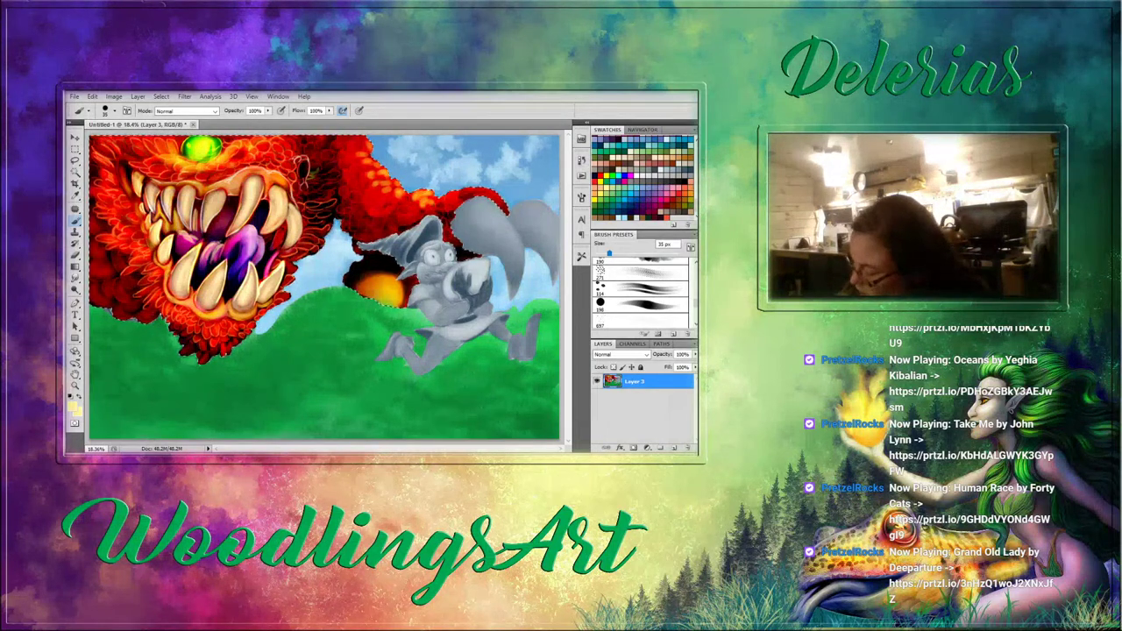
key("x")
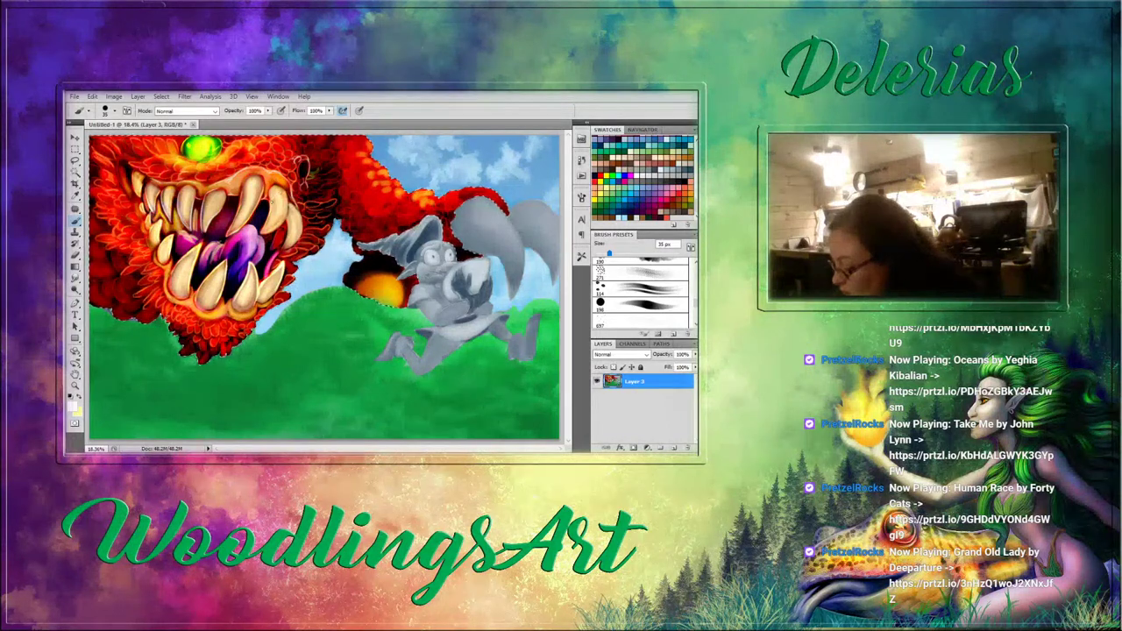
left_click_drag(251, 200, 246, 210)
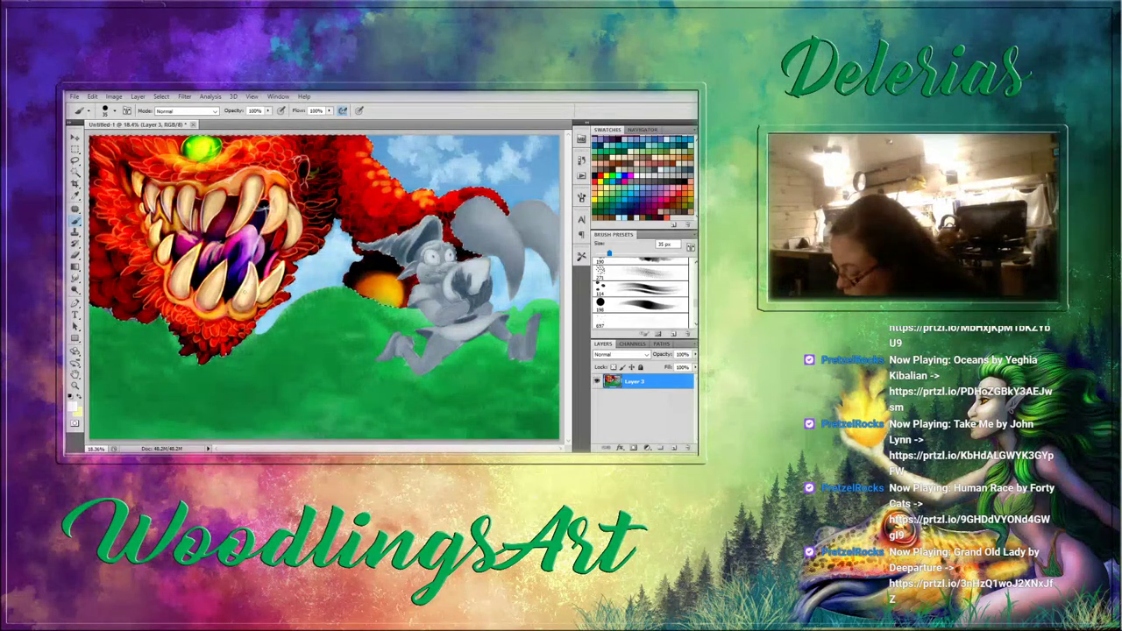
left_click(252, 287, "alt")
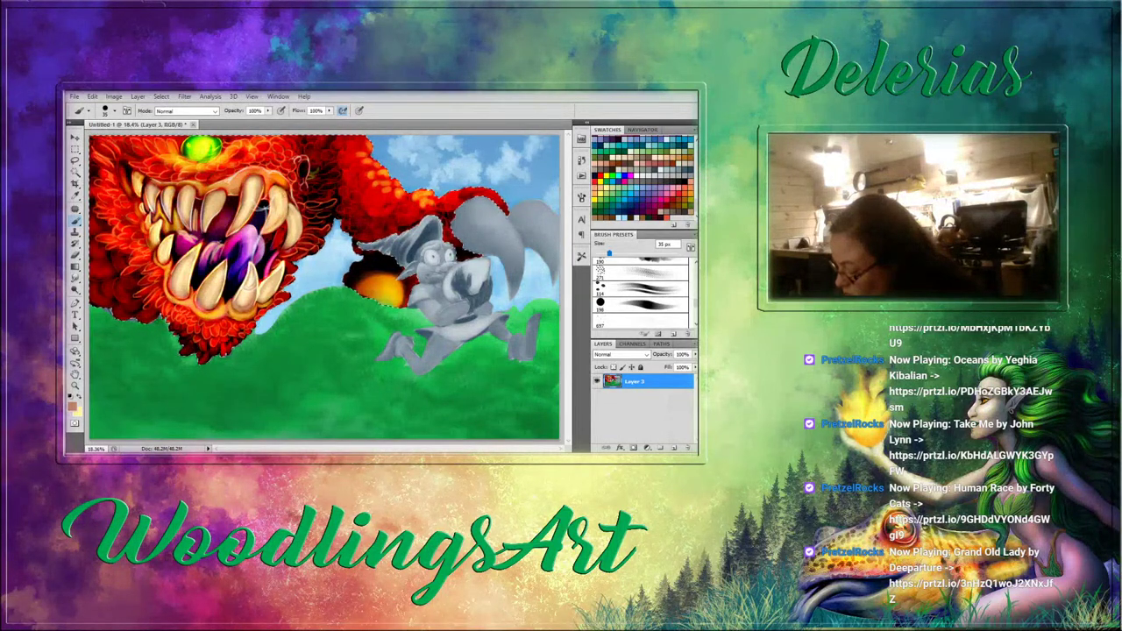
left_click(251, 285, "alt")
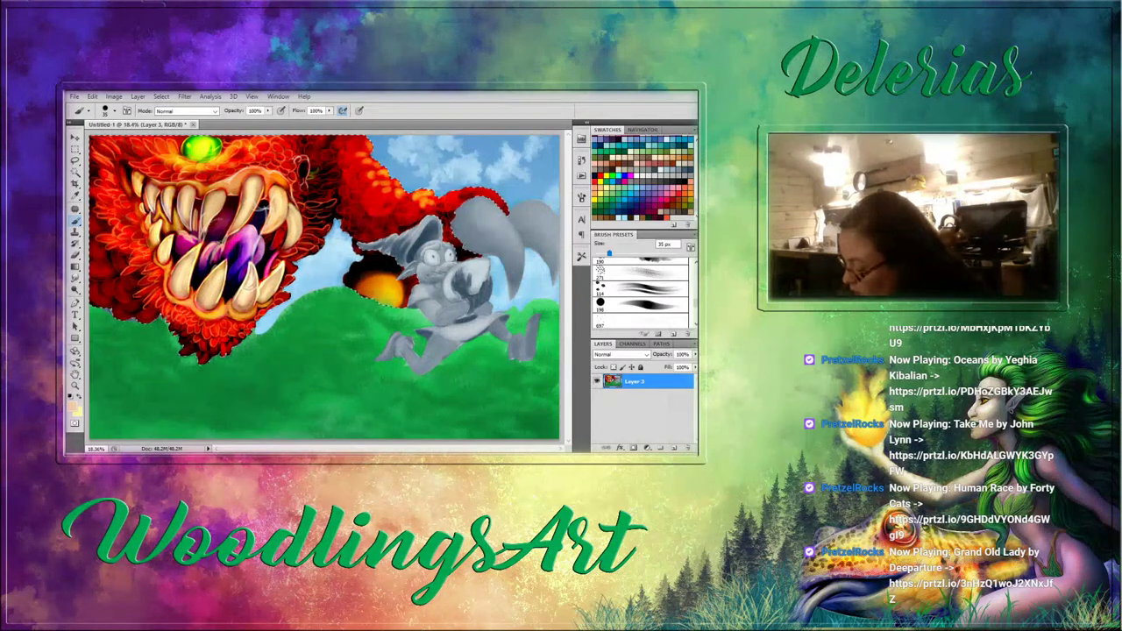
key("ctrl+j")
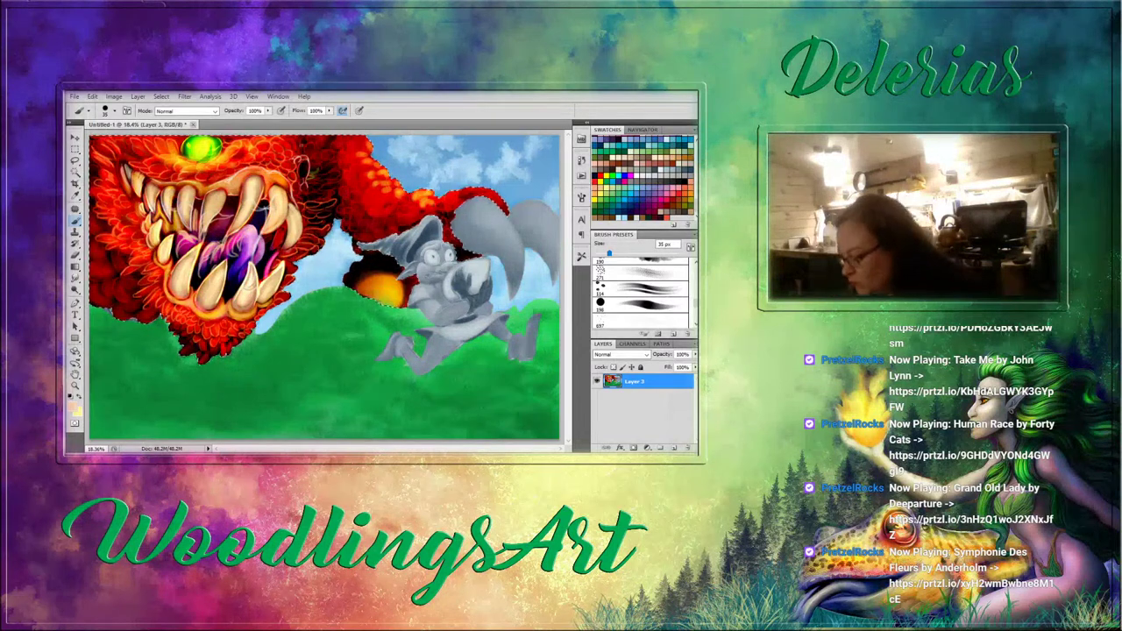
Deepen the folds below the green eye with sampled near-black and dark red, and smudge the dark scales beside the shoulder at 35 px.
left_click(321, 186, "alt")
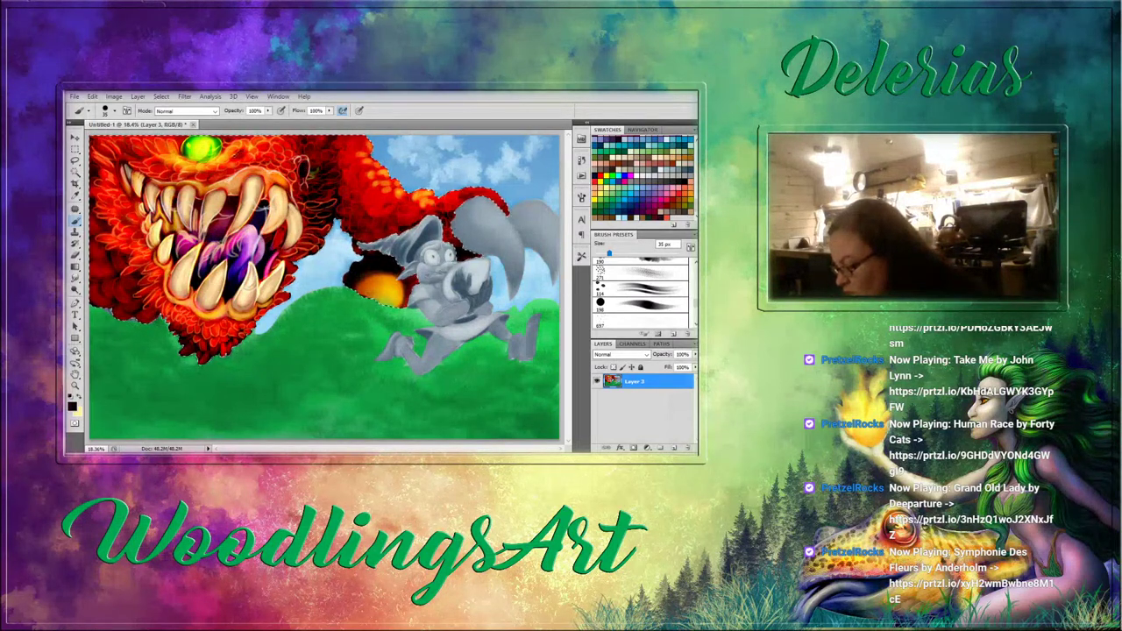
left_click_drag(231, 160, 242, 153)
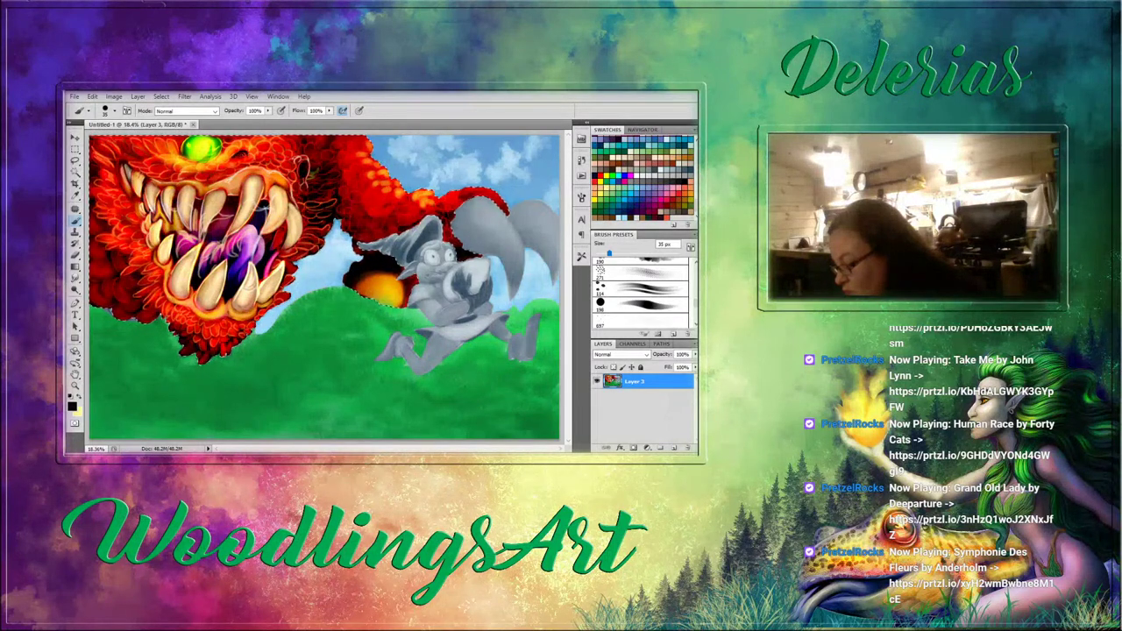
left_click(242, 162, "alt")
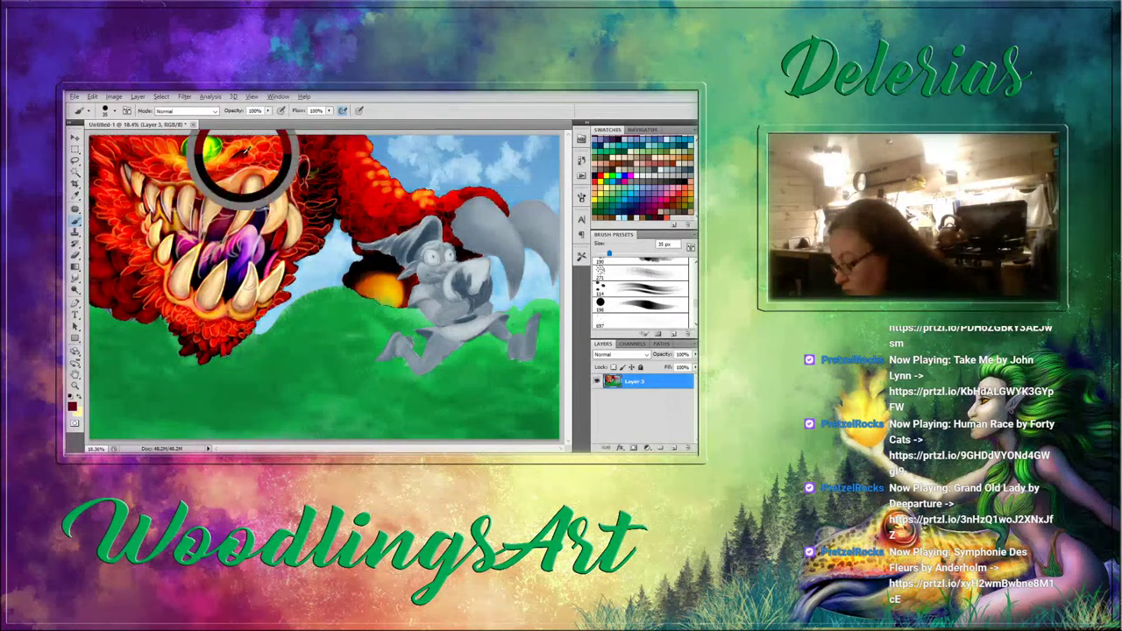
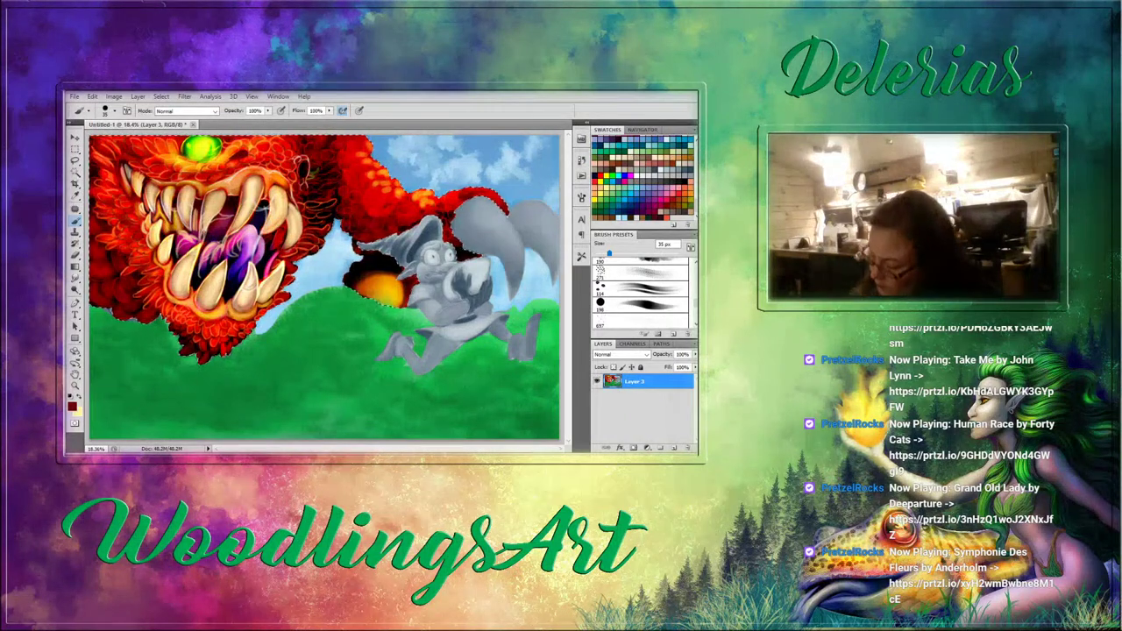
key("r")
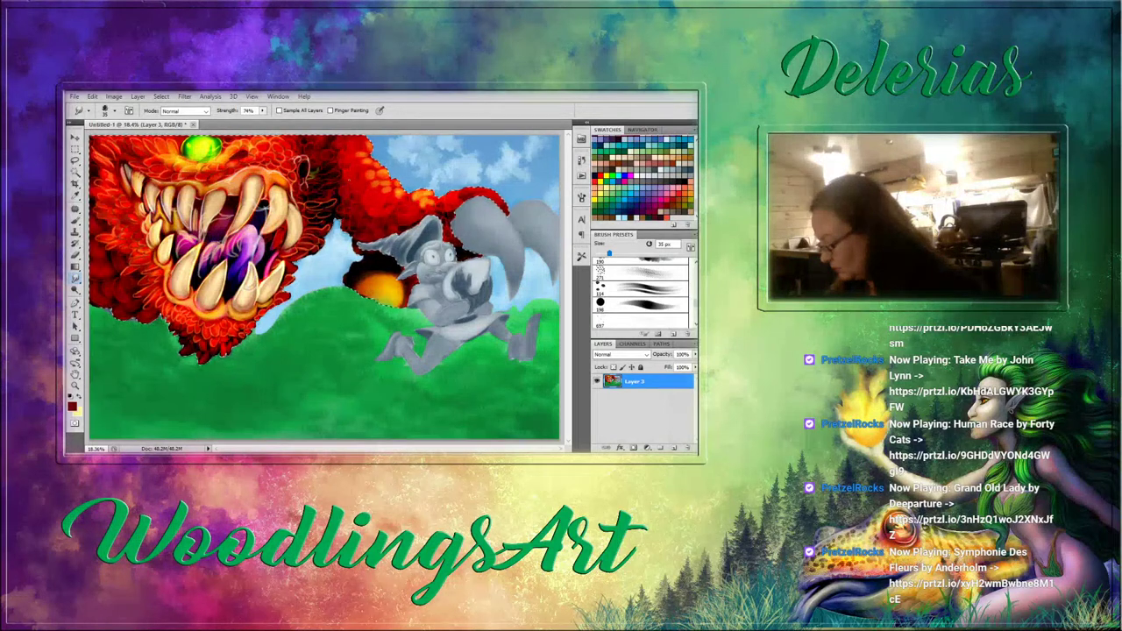
left_click_drag(350, 175, 345, 189)
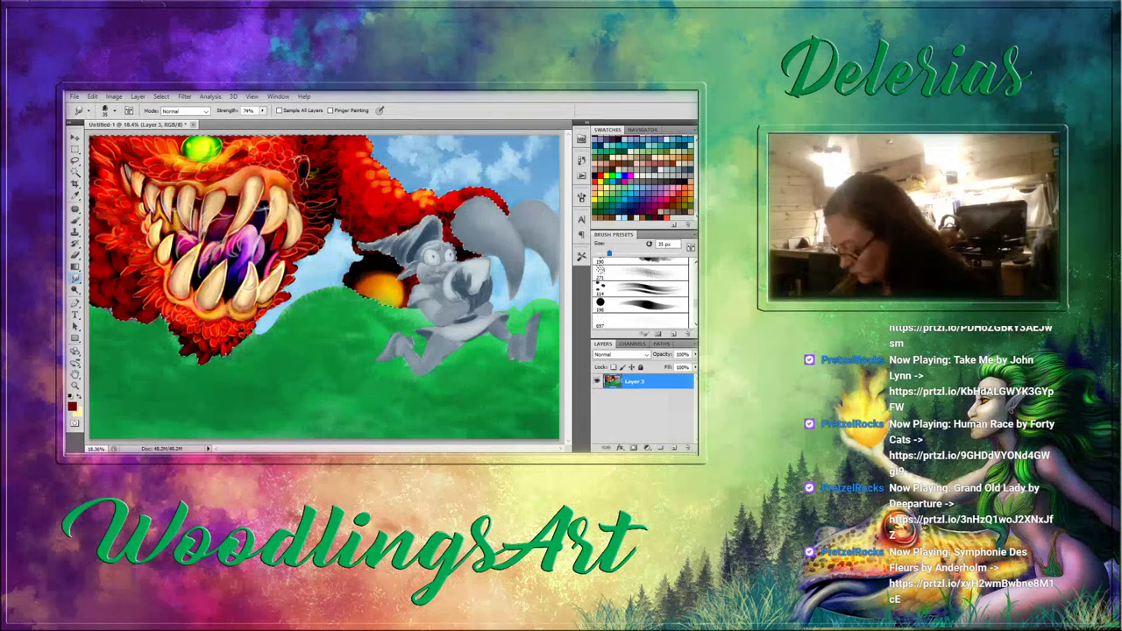
Refine the fangs with sampled off-white, ochre and pale yellow tones, raising the brush from 35 px to 70 px.
key("b")
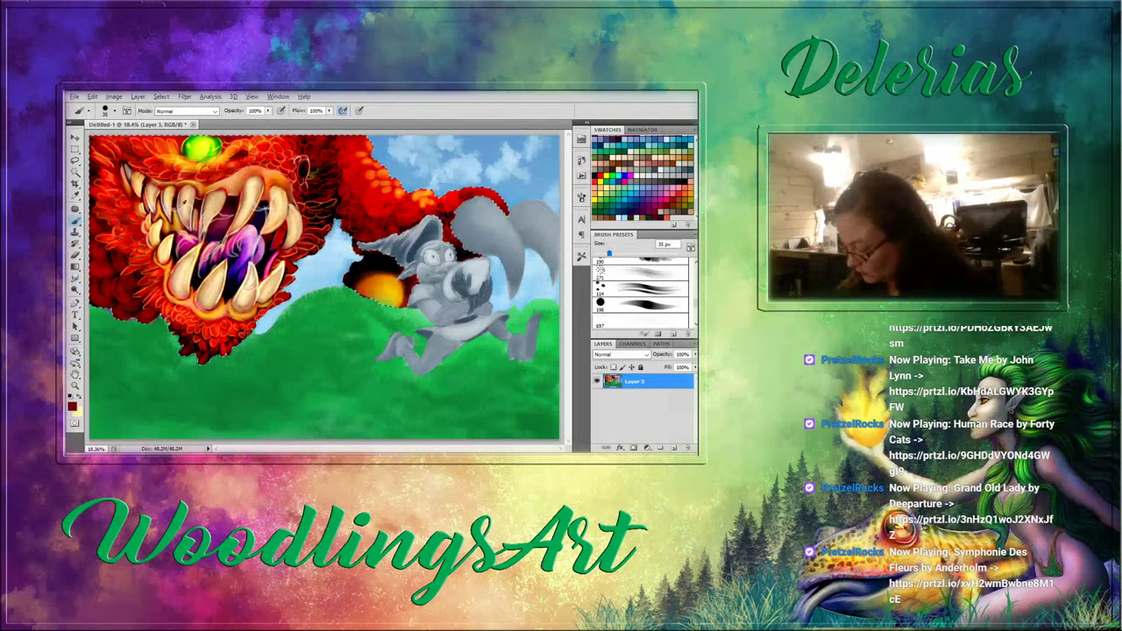
left_click(153, 208, "alt")
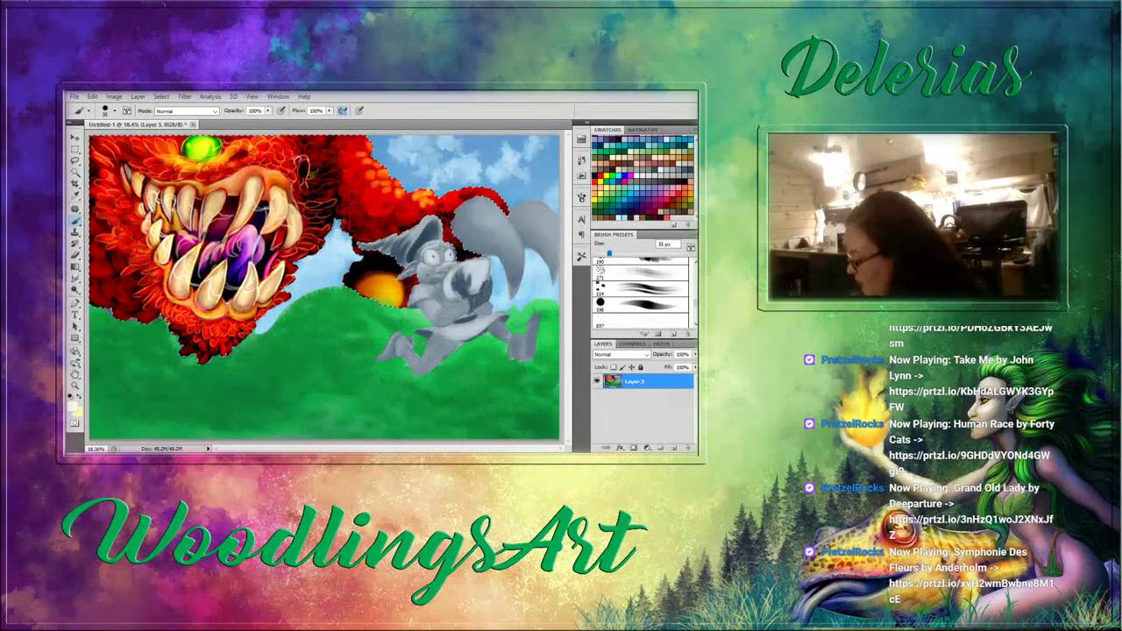
scroll(688, 272, "up", 3)
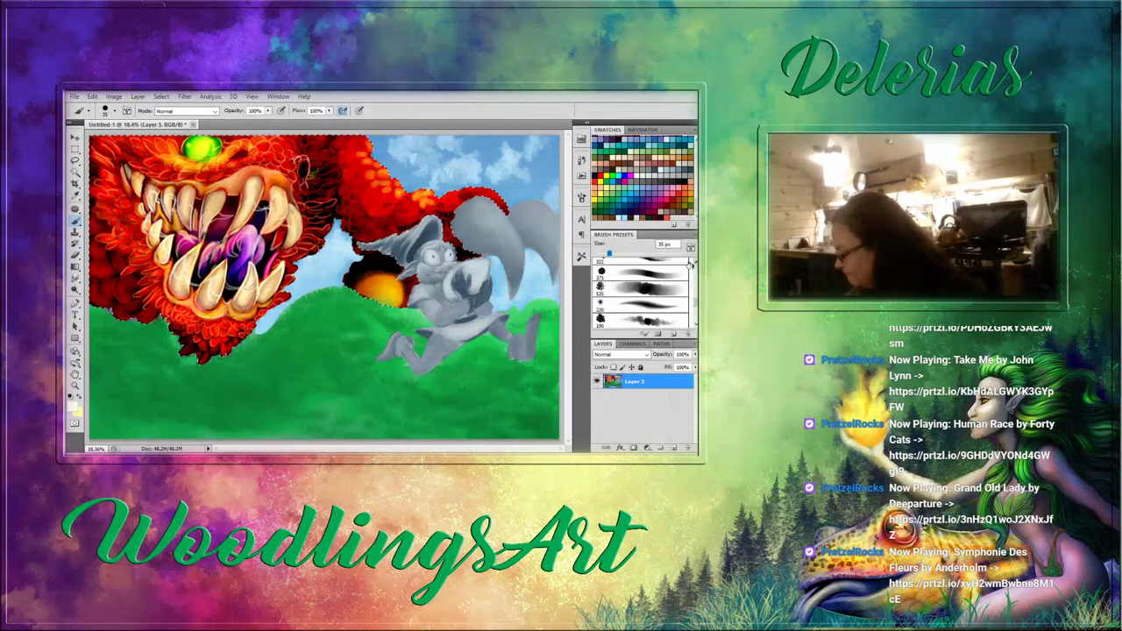
left_click_drag(609, 254, 623, 253)
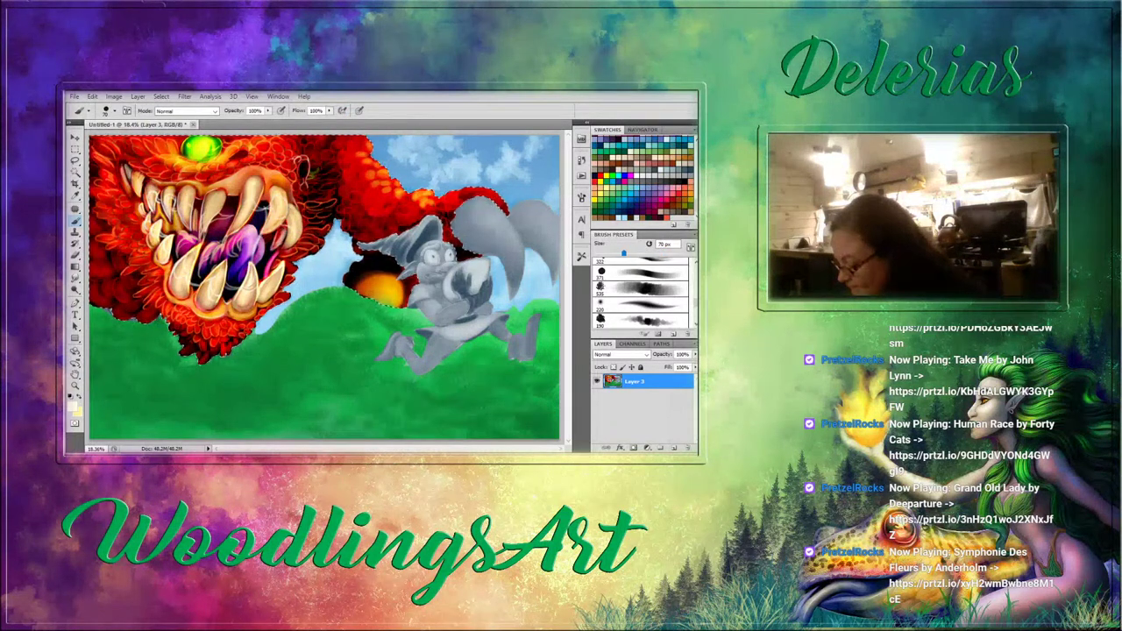
left_click(293, 215, "alt")
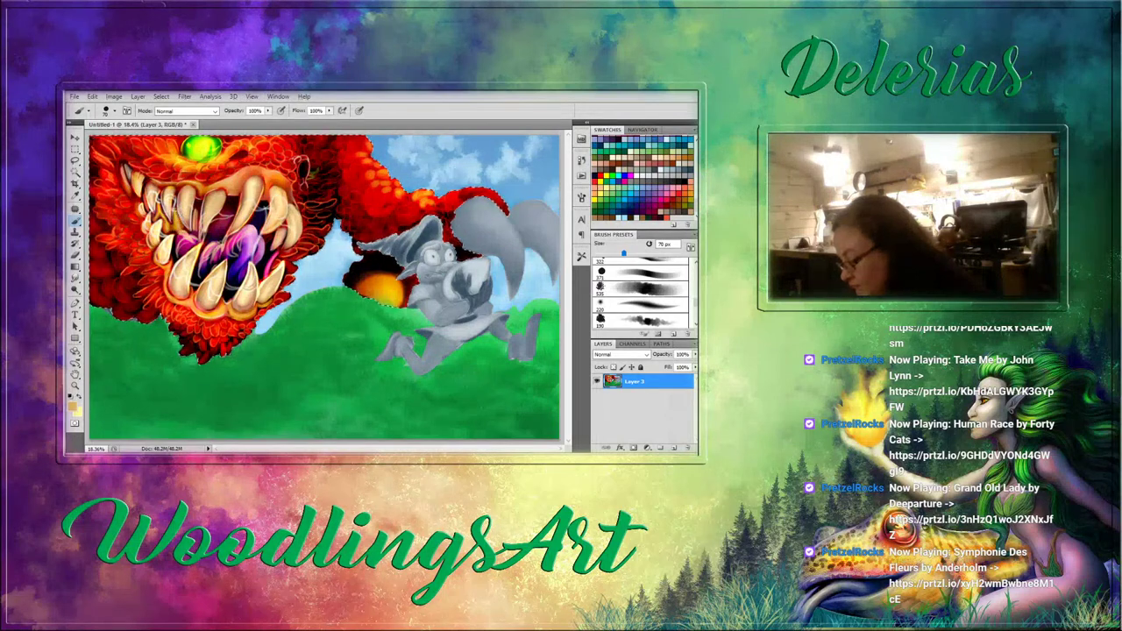
key("r")
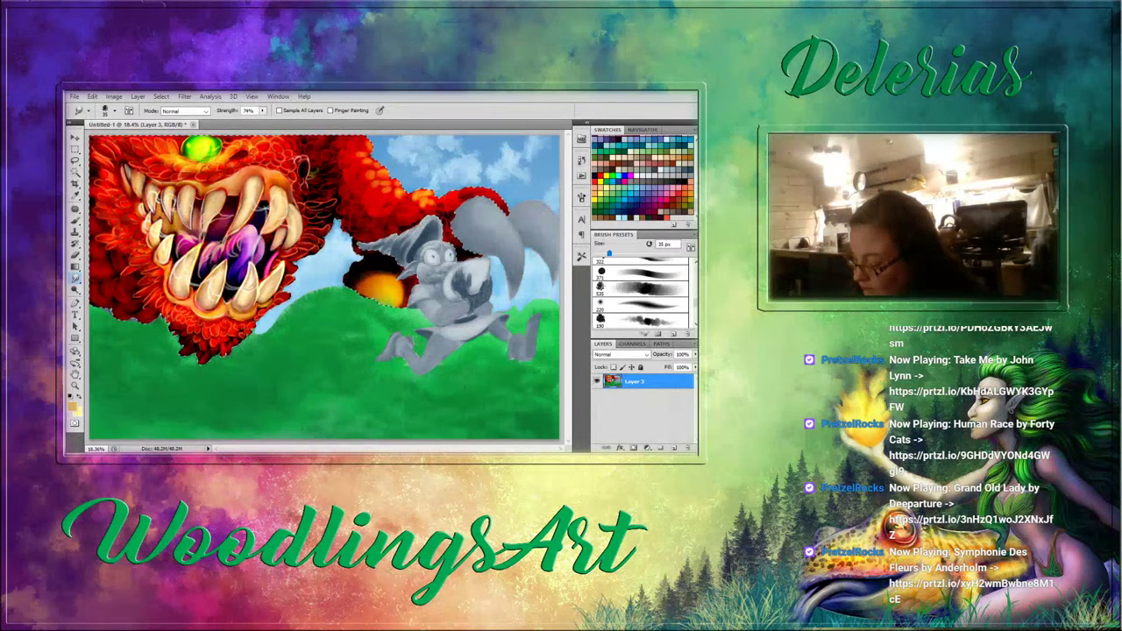
key("b")
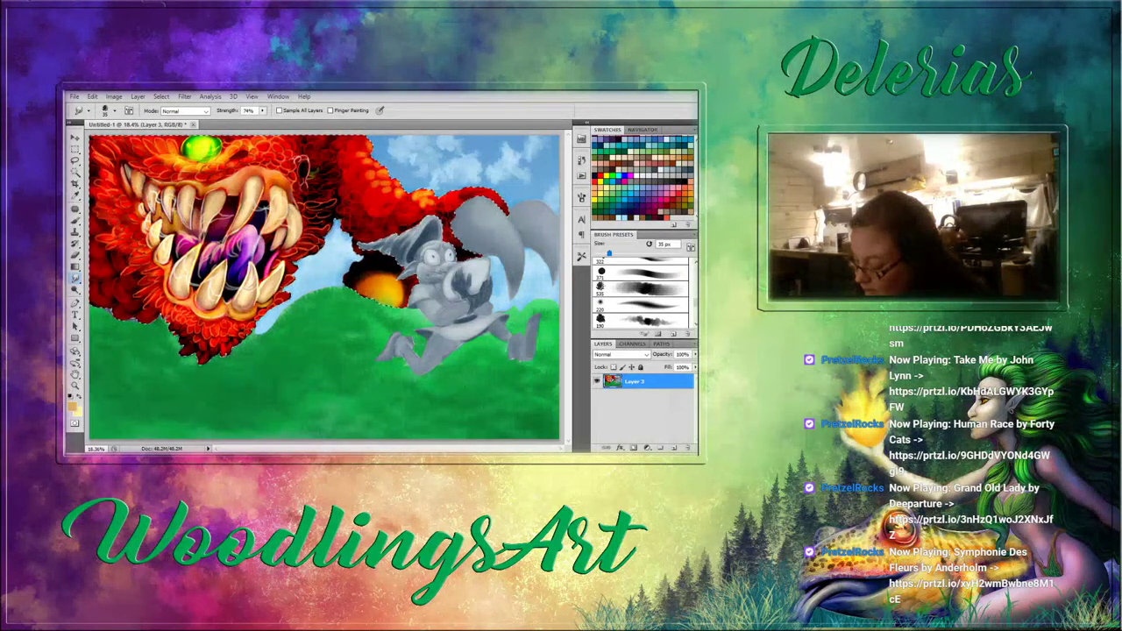
left_click(138, 187, "alt")
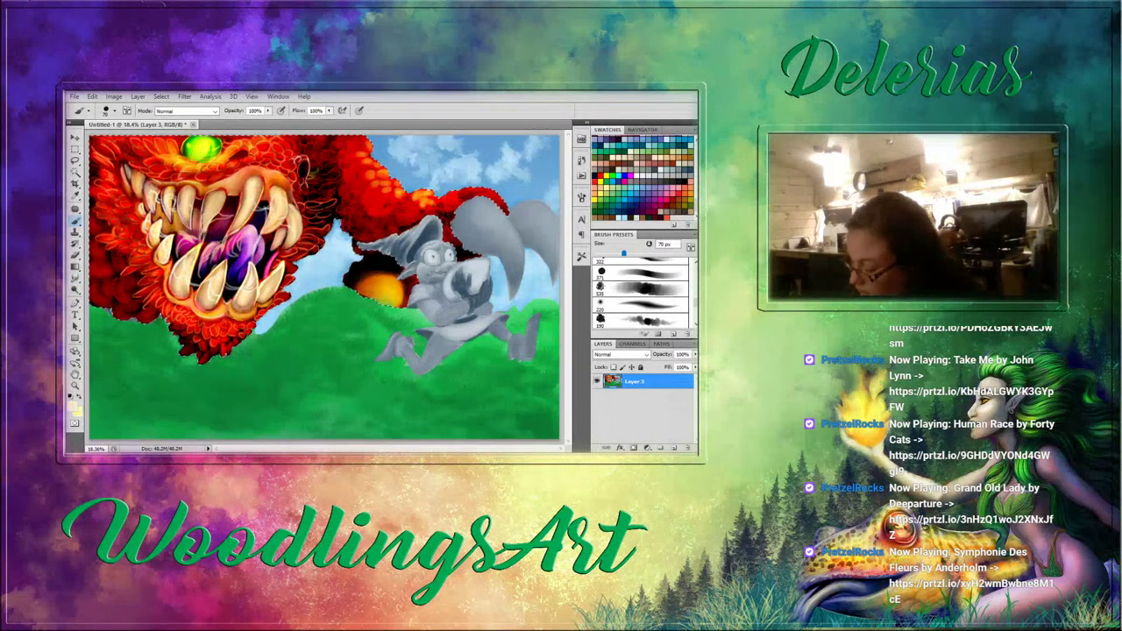
Brush sampled pale yellow highlights onto the monster's fangs, using the 220 px brush preset reduced to 40 px.
left_click(646, 304)
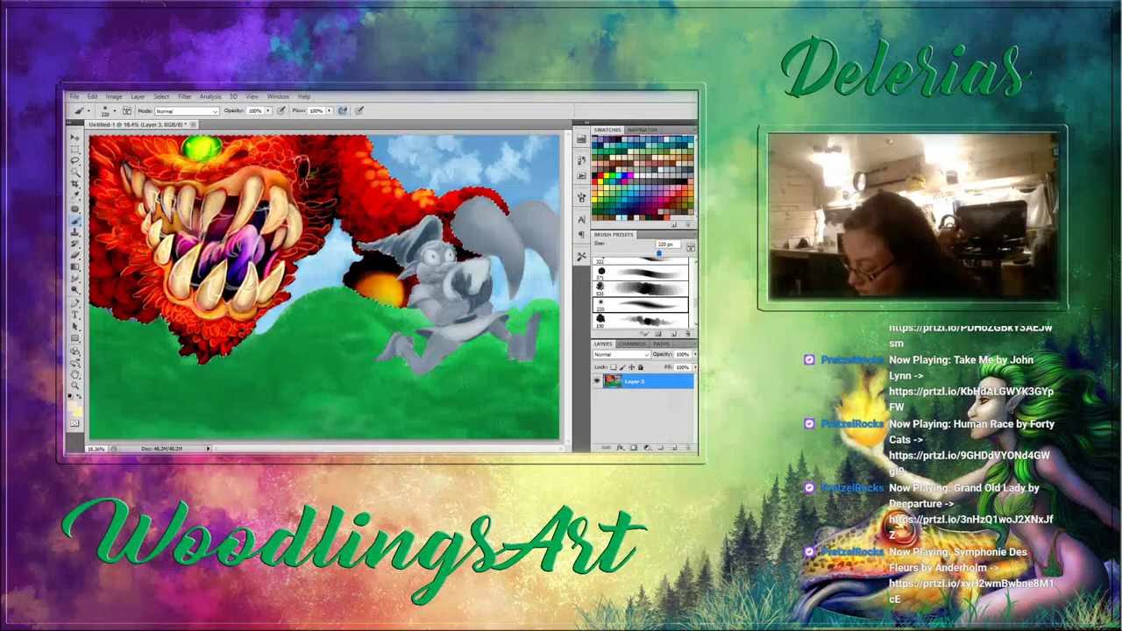
left_click(343, 111)
key("bracketleft")
key("bracketleft")
key("bracketleft")
key("bracketleft")
key("bracketleft")
key("bracketleft")
key("bracketleft")
key("bracketleft")
key("bracketleft")
key("bracketleft")
key("bracketleft")
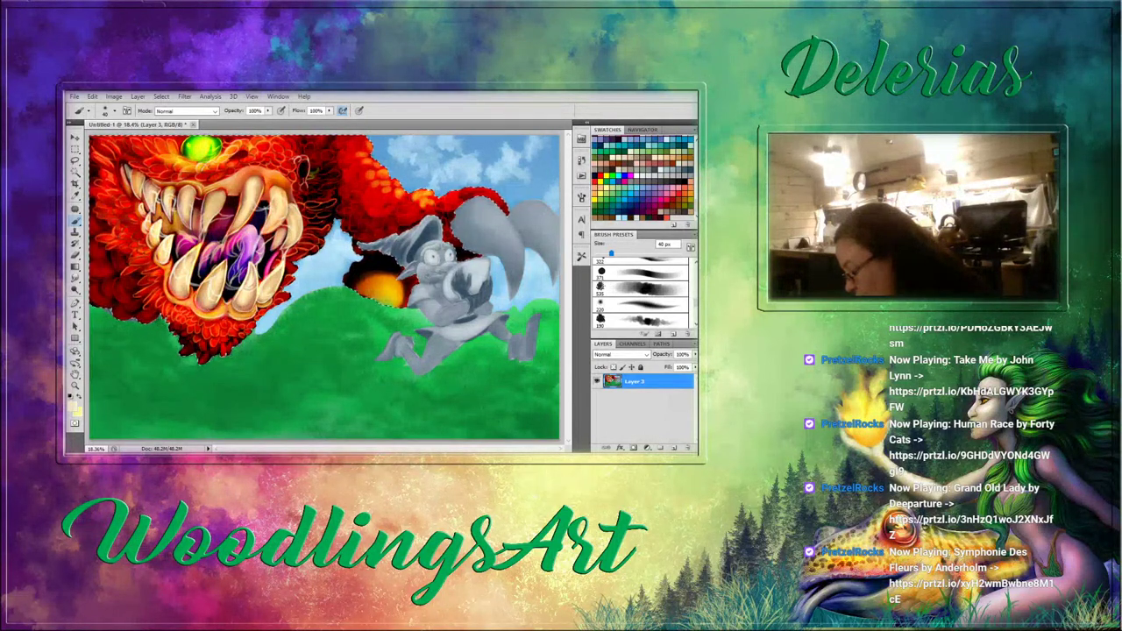
left_click_drag(158, 205, 167, 222)
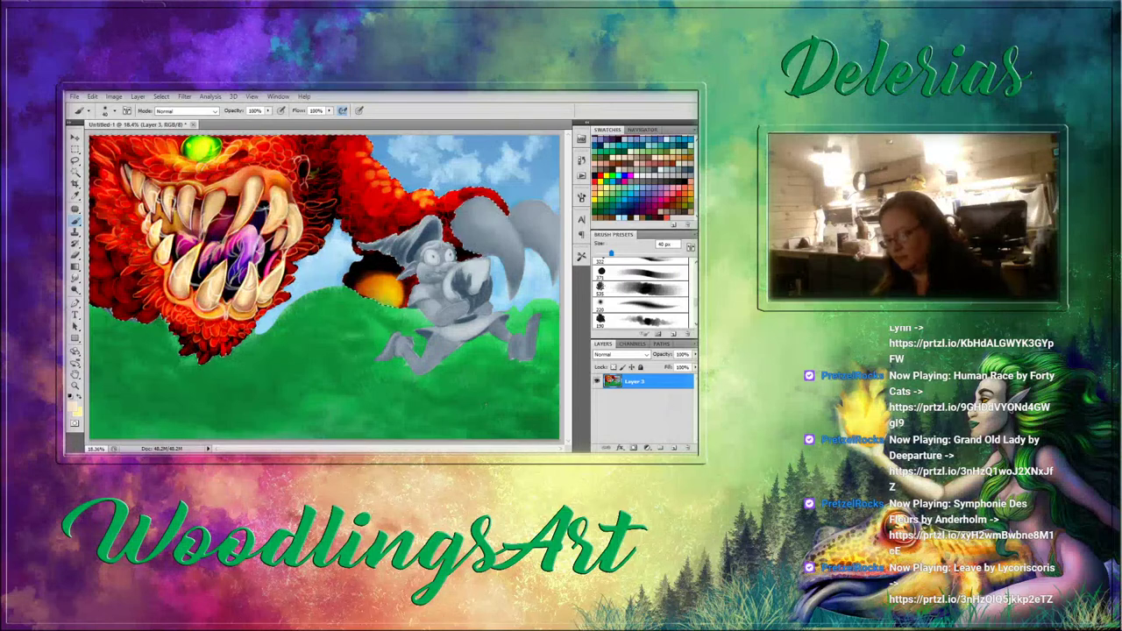
Apply a blue Overlay gradient diagonally from the canvas's upper-left corner across the monster's face, and fade it to a lower opacity.
left_click(76, 268)
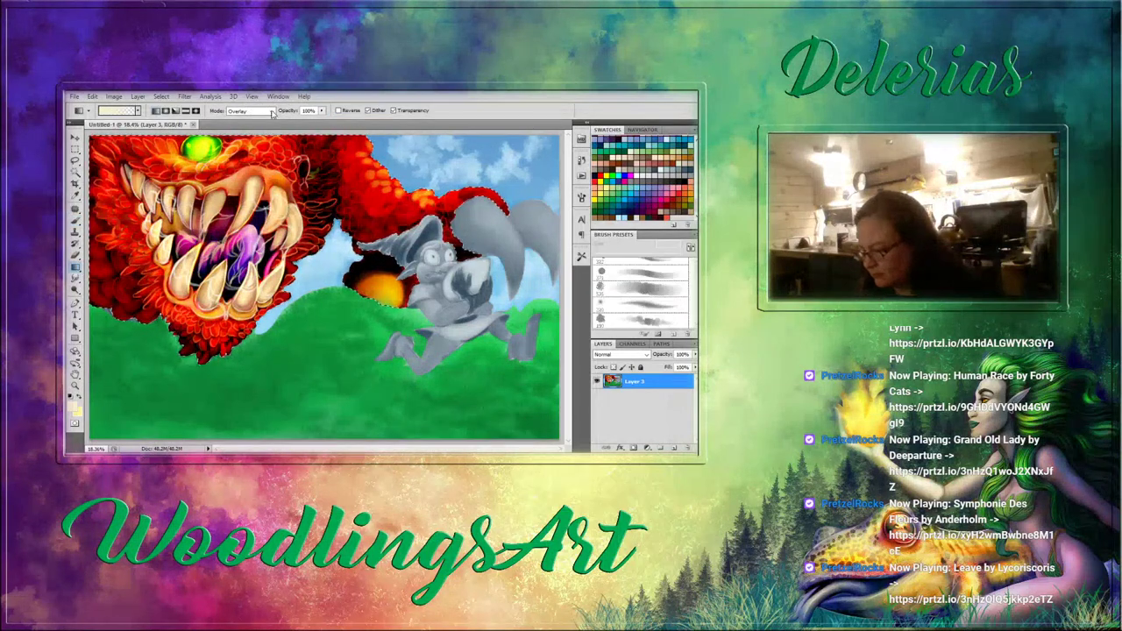
left_click(638, 200)
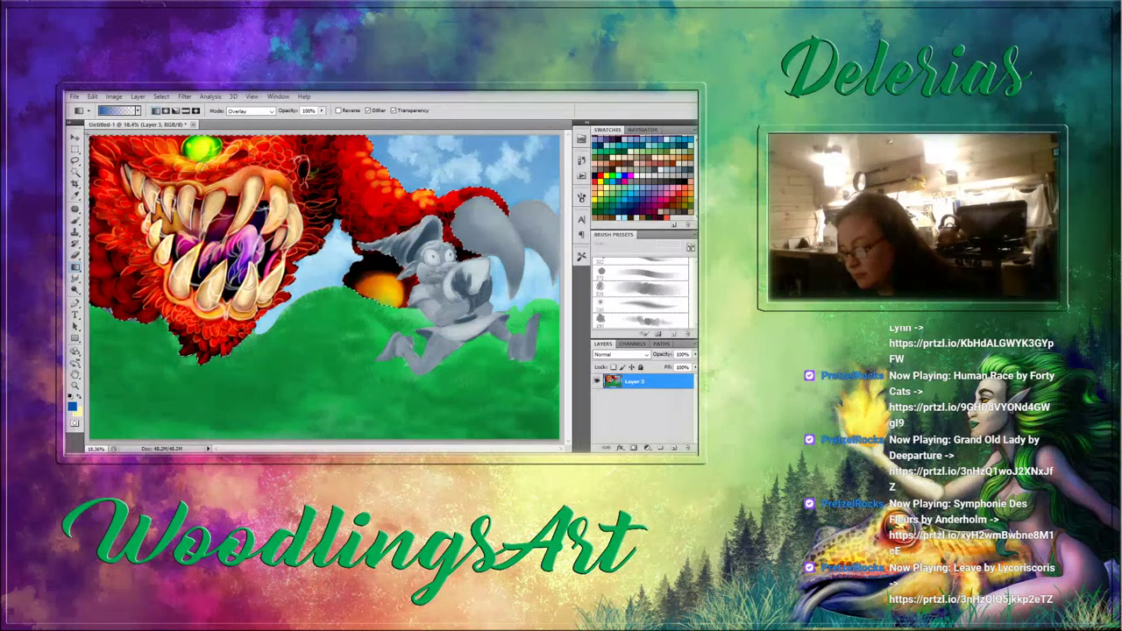
left_click_drag(86, 134, 246, 254)
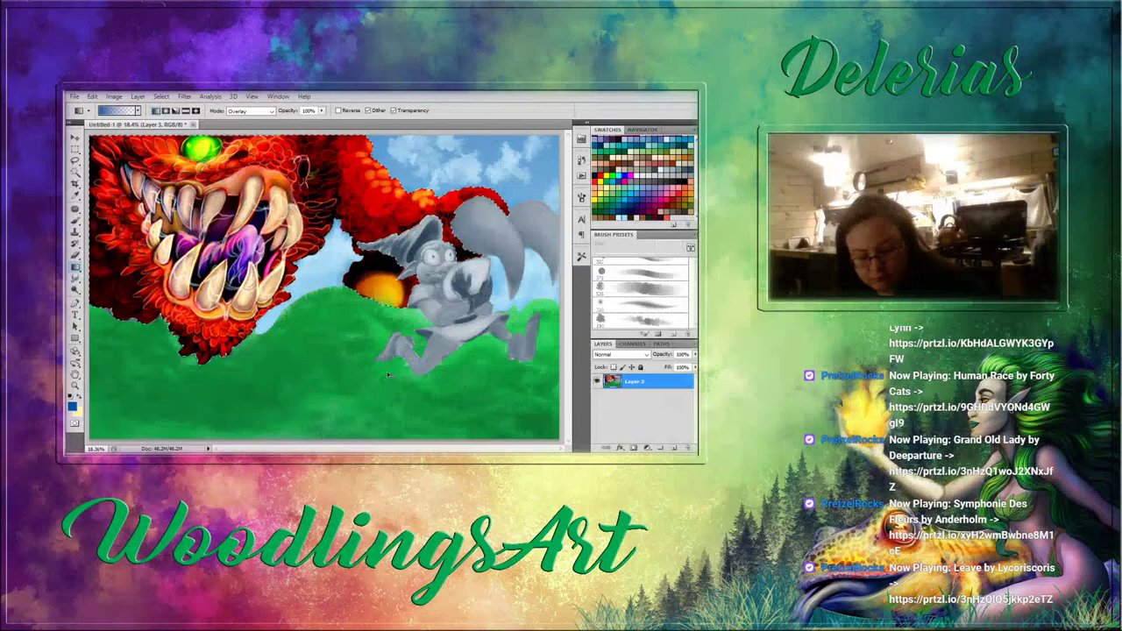
key("ctrl+shift+f")
left_click(529, 163)
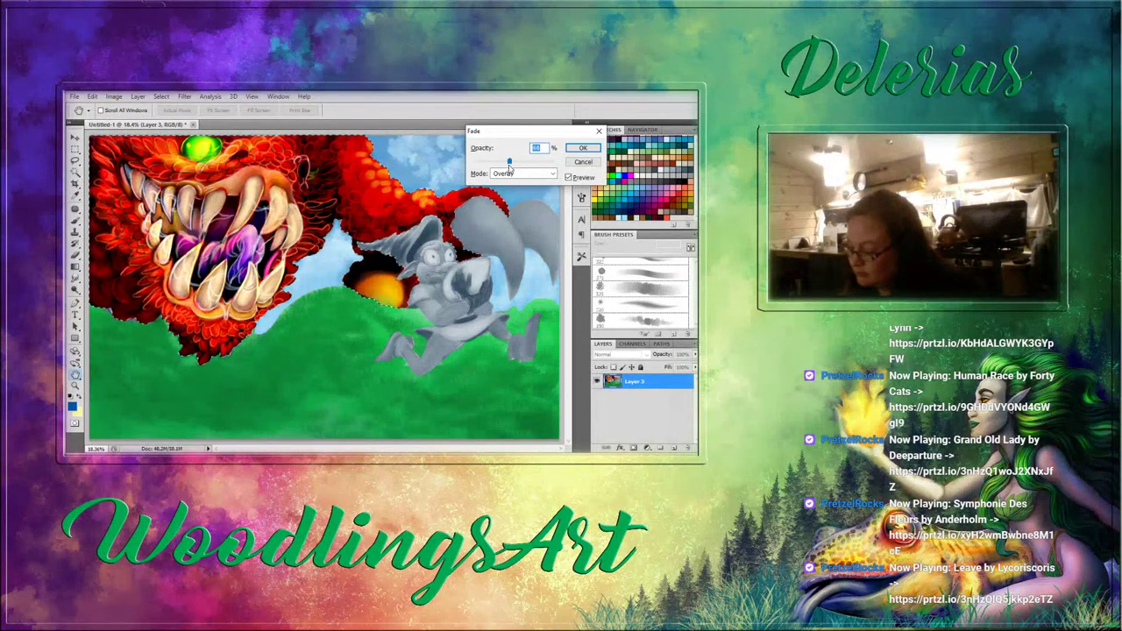
left_click(582, 147)
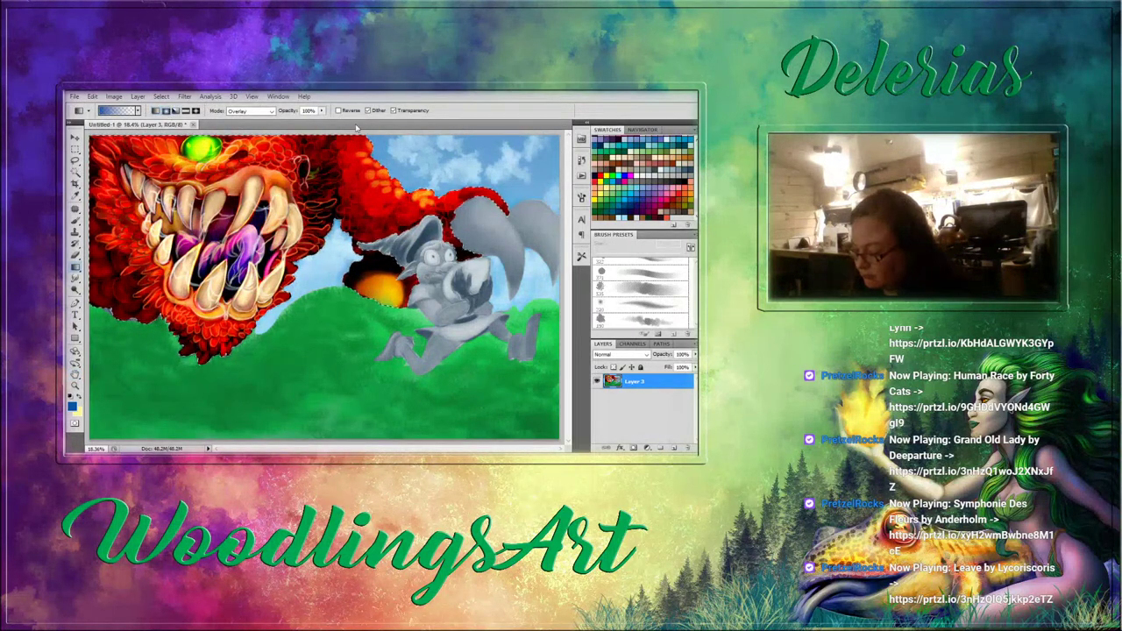
Apply a pale yellow radial Overlay gradient over the monster from its upper jaw, and refine the scales with the 40 px brush and 35 px Smudge.
left_click(608, 188)
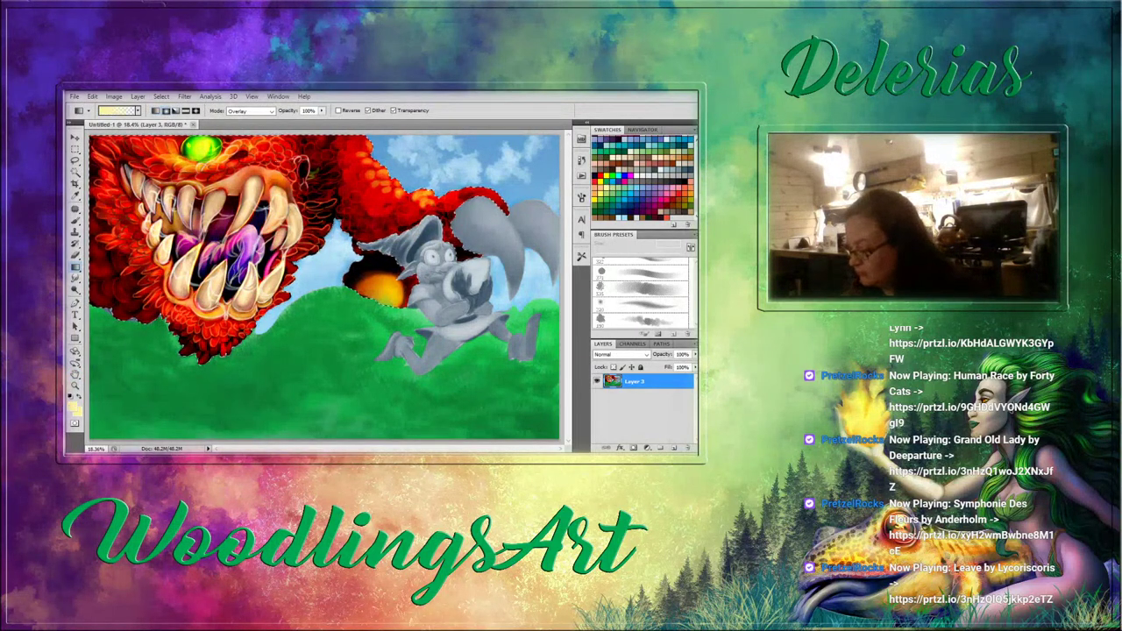
left_click_drag(281, 172, 527, 307)
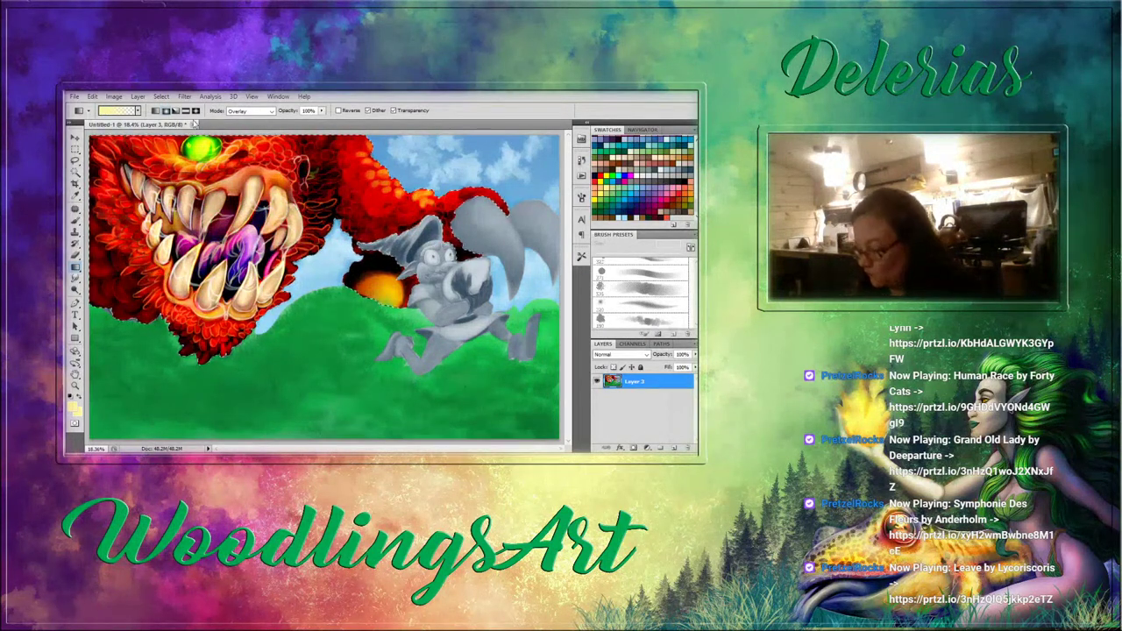
key("b")
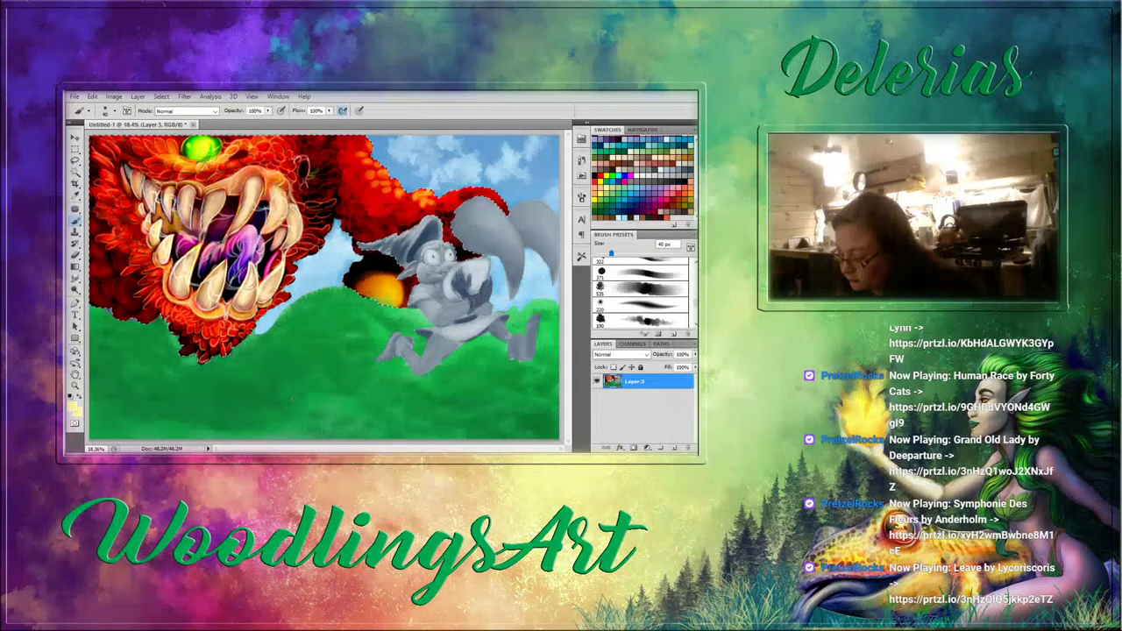
left_click(75, 278)
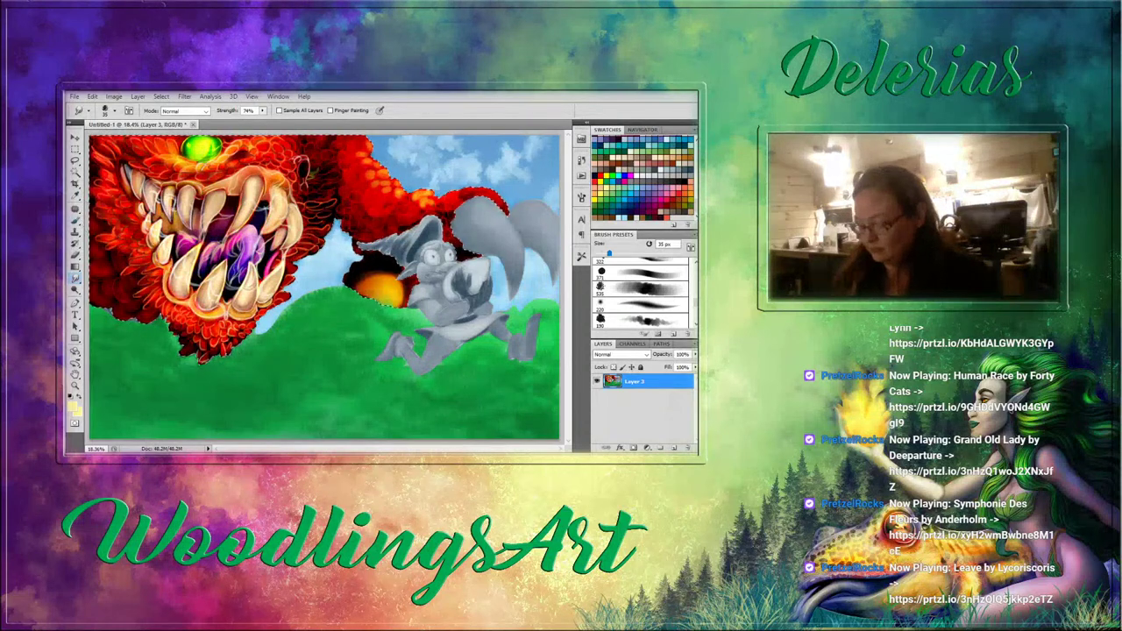
Paint sampled red over the black area above the monster's orange-lit lower limb, using the 375 px brush preset reduced to 150 px.
key("b")
left_click(631, 276)
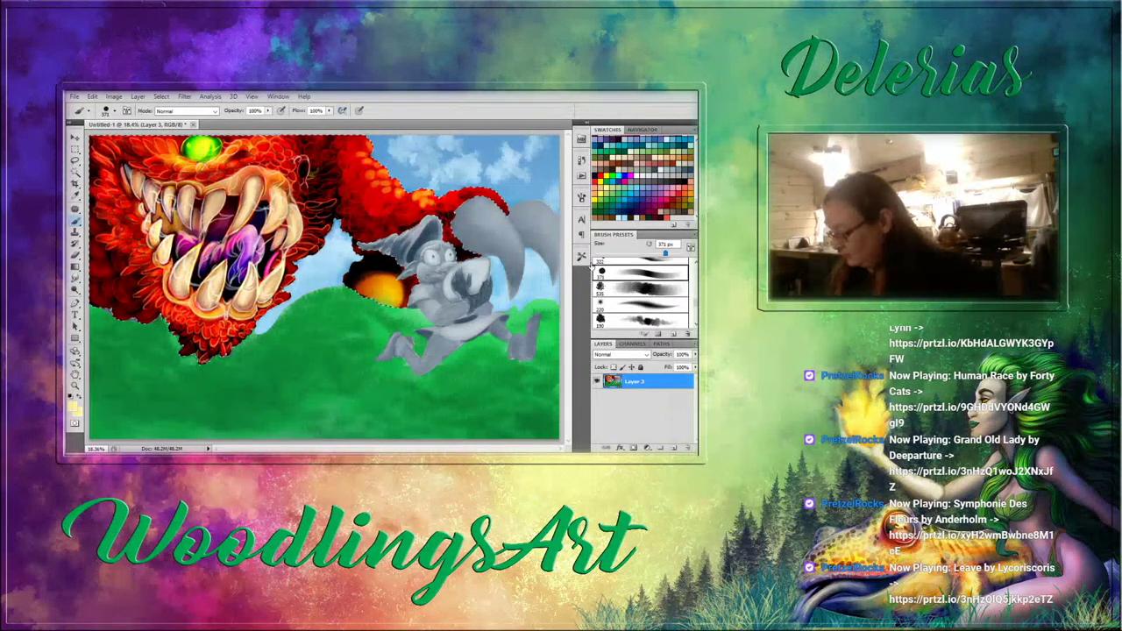
left_click(382, 200, "alt")
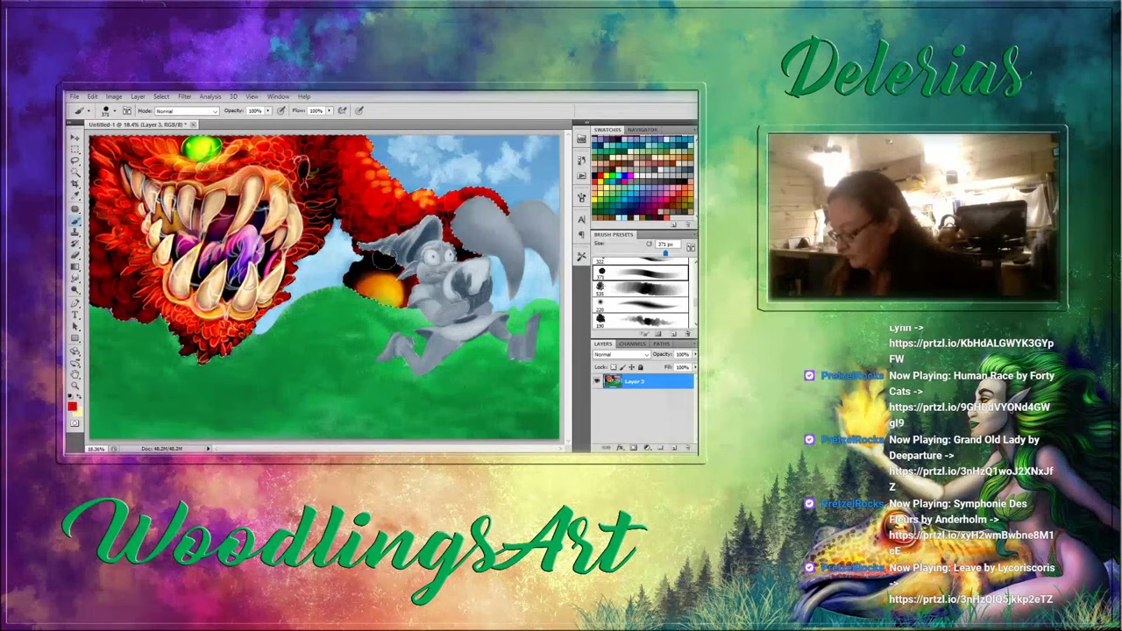
key("bracketleft")
key("bracketleft")
key("bracketleft")
key("bracketleft")
key("bracketleft")
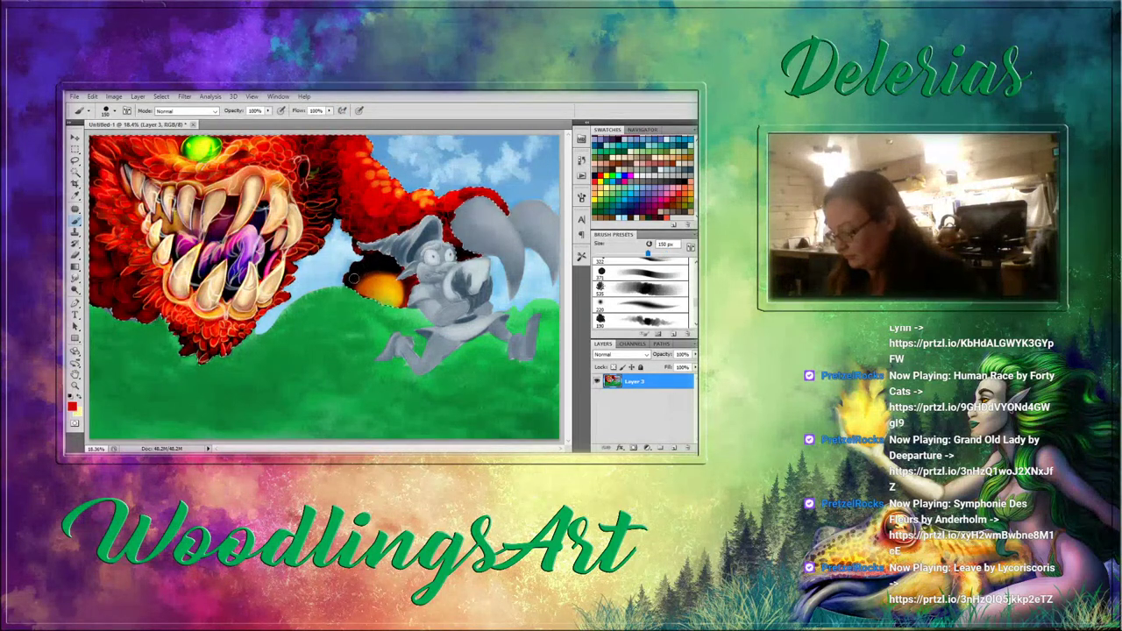
mouse_move(353, 279)
left_mouse_down()
mouse_move(389, 265)
mouse_move(362, 269)
left_mouse_up()
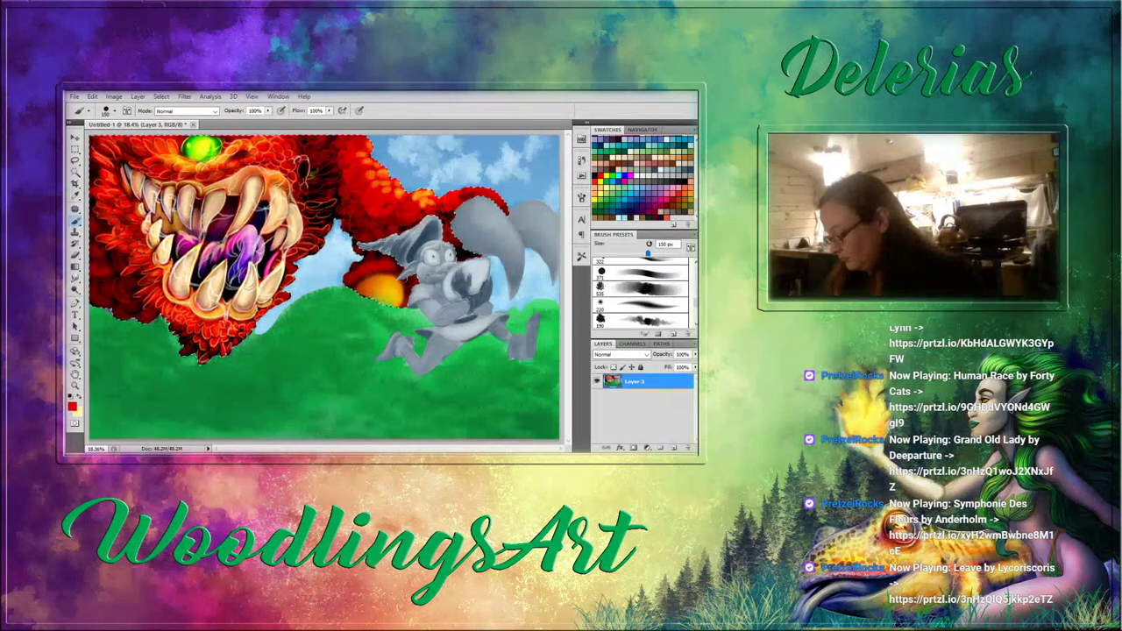
Add a sampled orange rim to the monster's lower limb and prepare sampled dark red with the brush reduced to 50 px.
left_click(382, 289, "alt")
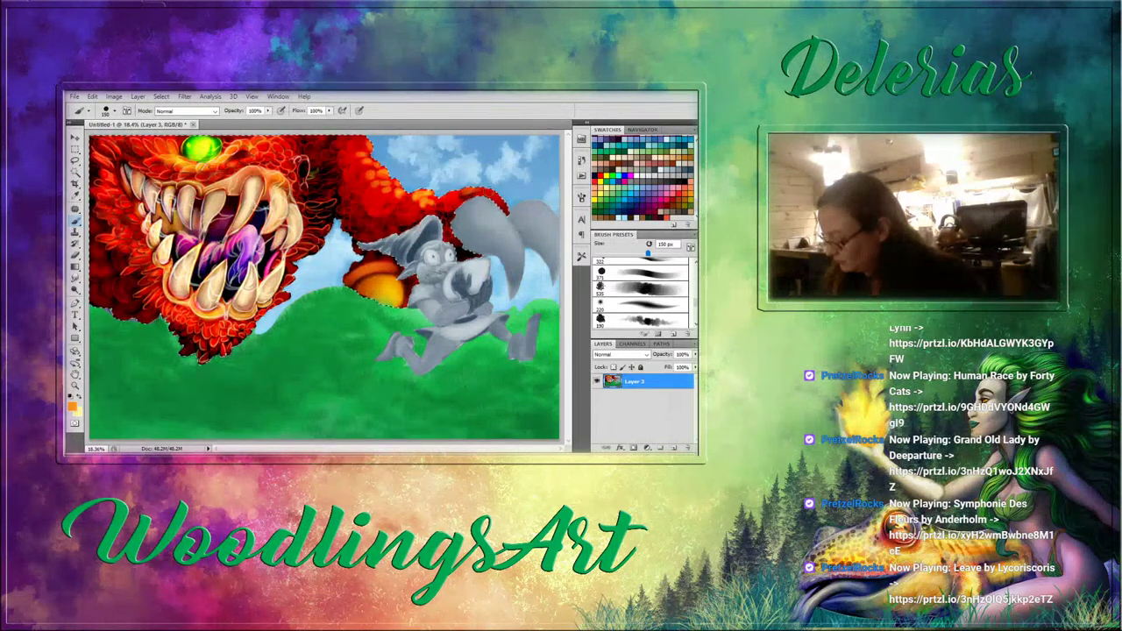
left_click(472, 193, "alt")
key("bracketleft")
key("bracketleft")
key("bracketleft")
key("bracketleft")
key("bracketleft")
key("bracketleft")
key("bracketleft")
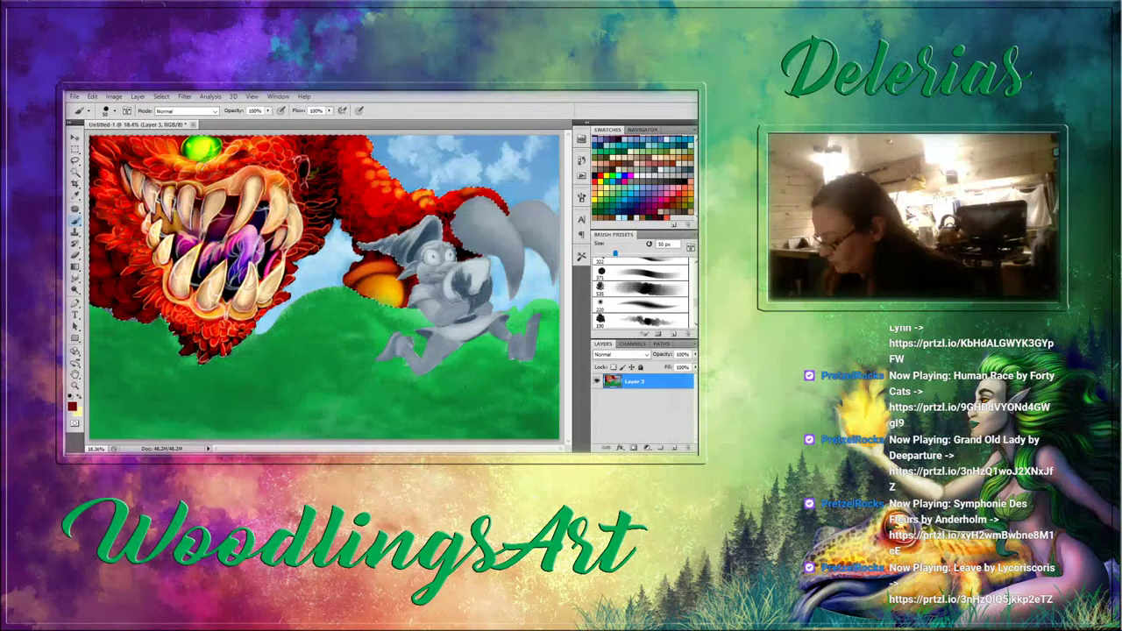
Paint scale details along the monster's shoulder and arm with sampled orange and red-orange, using the 50 px brush.
left_click(386, 288, "alt")
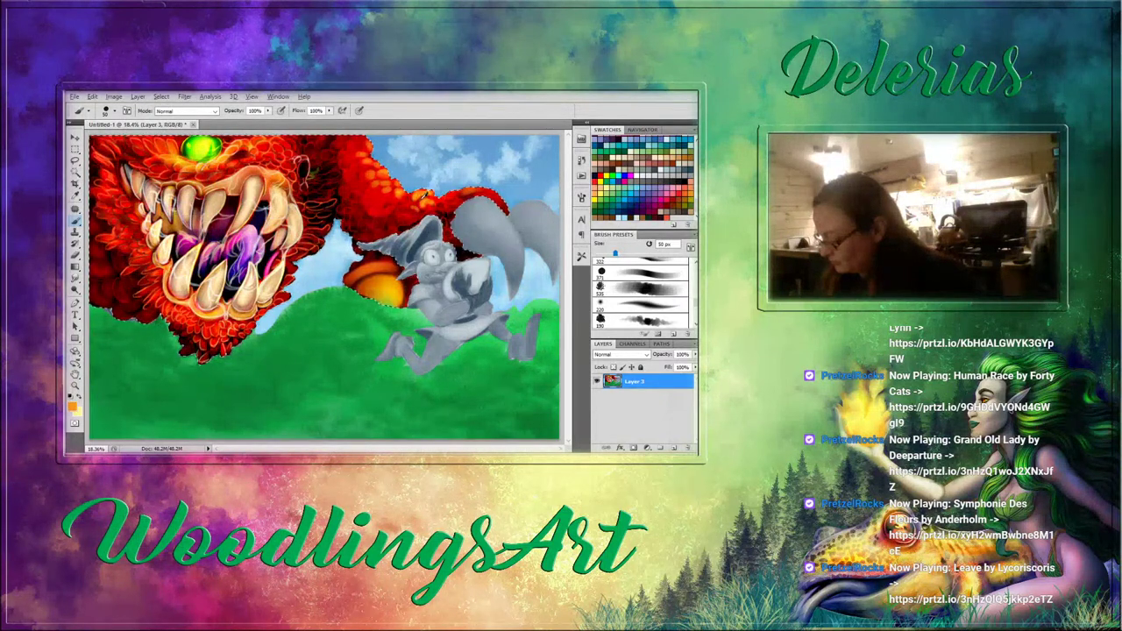
left_click(424, 197, "alt")
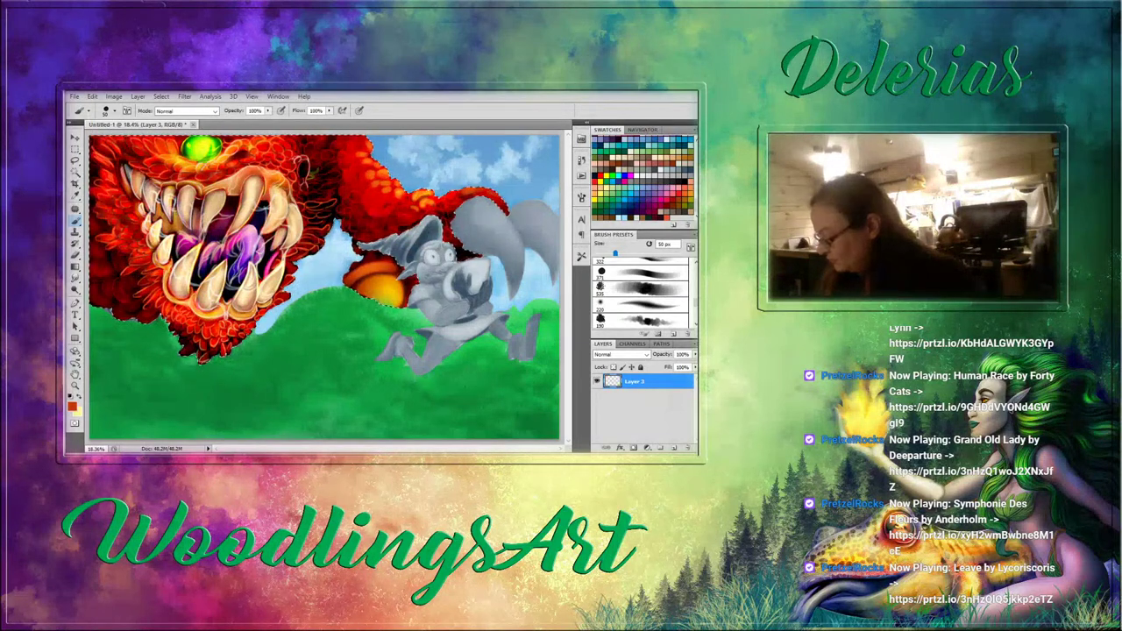
left_click(399, 189, "alt")
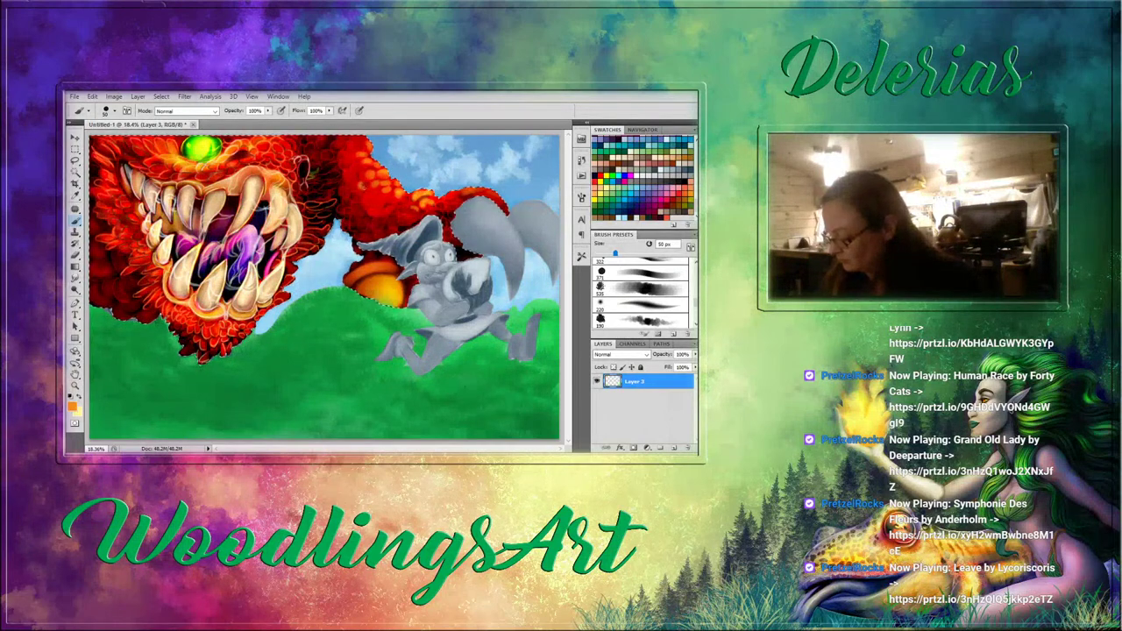
left_click_drag(349, 175, 351, 180)
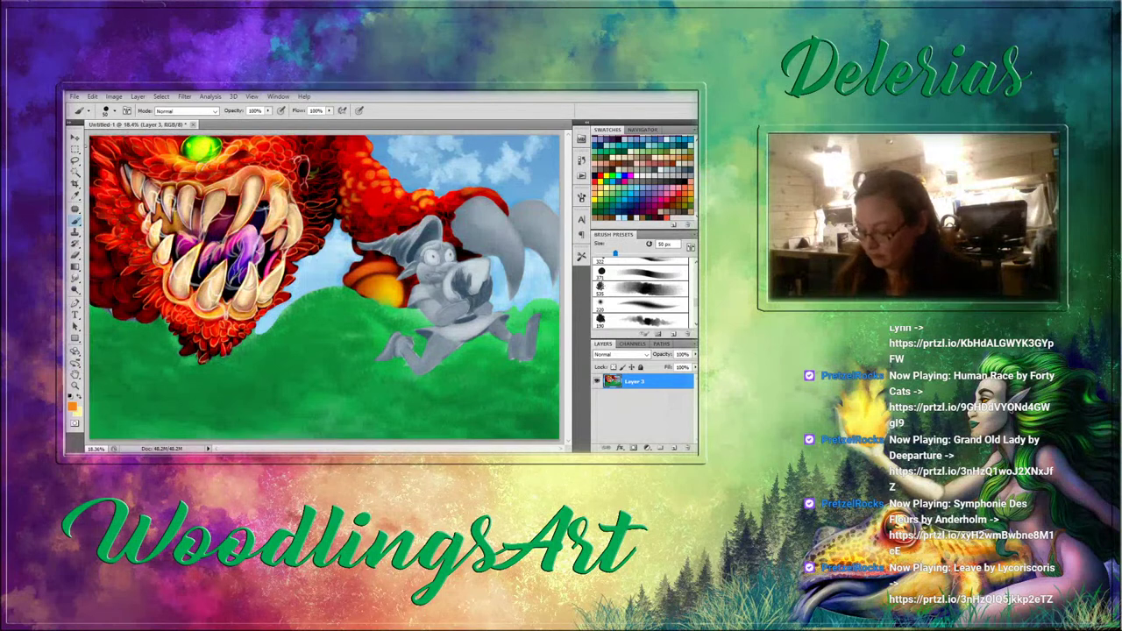
Select the monster's grey claws with the Lasso, colorize them yellow at saturation 85 and lightness -19, and deselect them.
key("l")
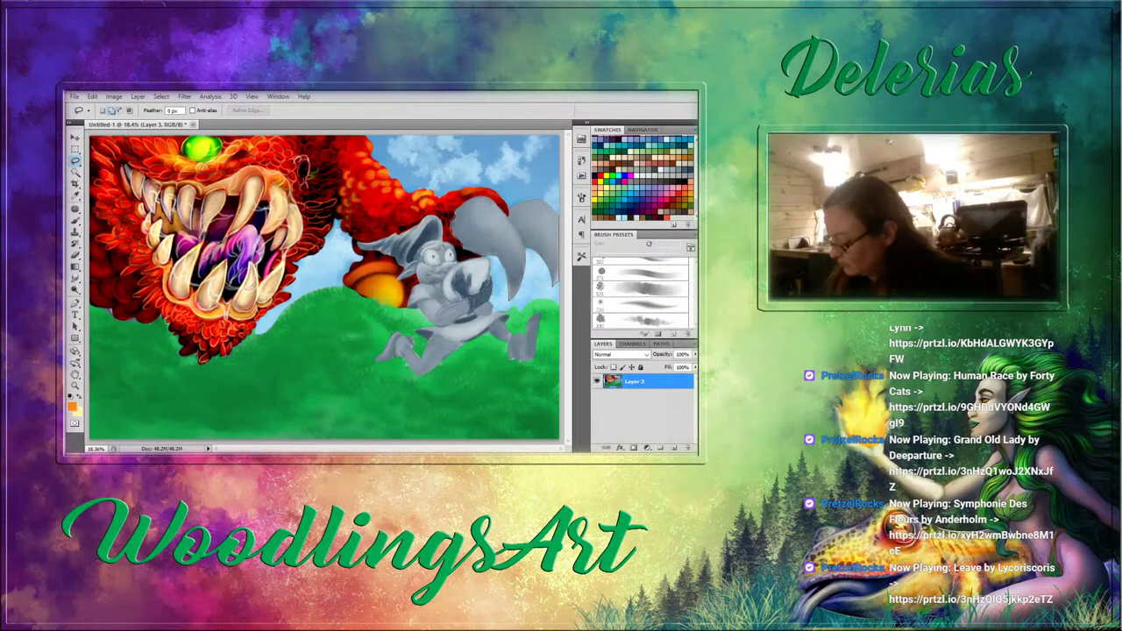
mouse_move(511, 210)
left_mouse_down()
mouse_move(511, 291)
mouse_move(554, 198)
left_mouse_up()
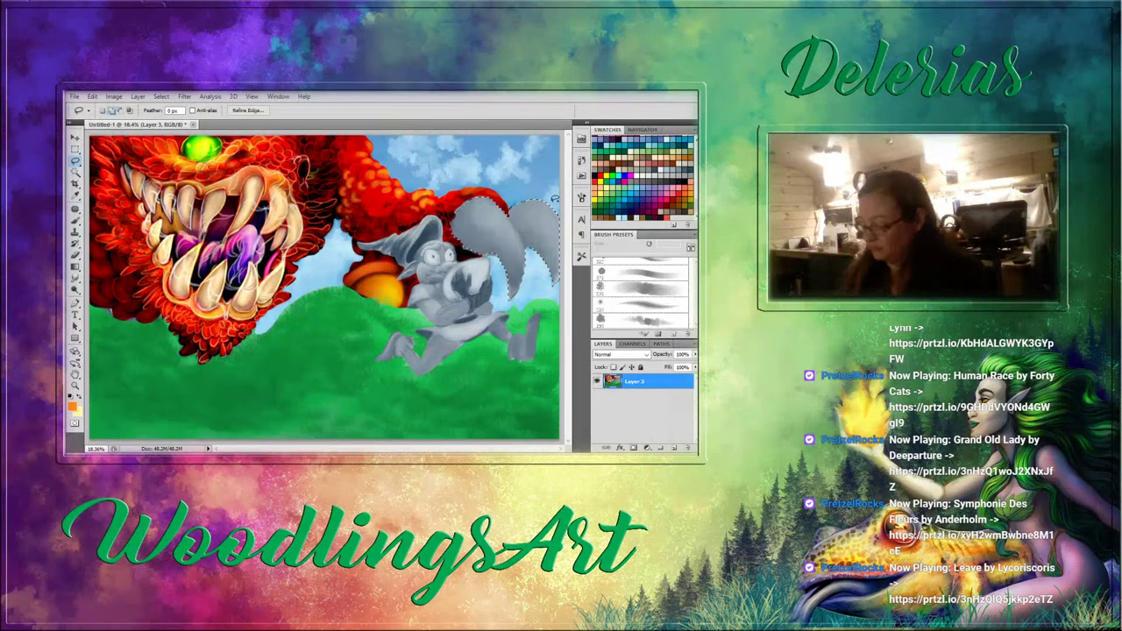
key("ctrl+u")
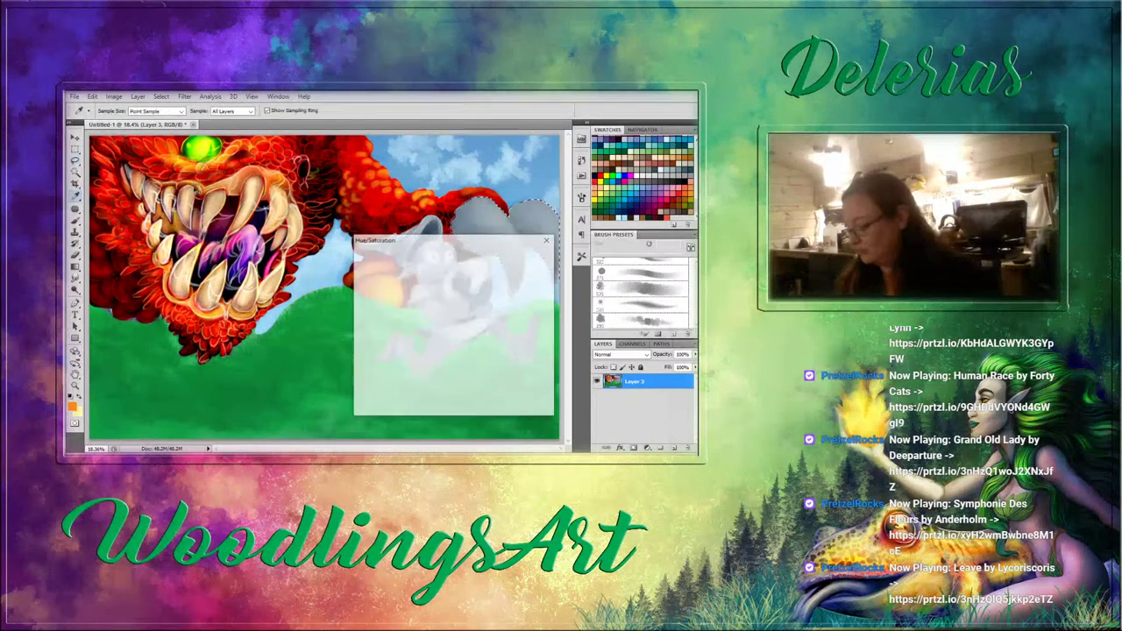
left_click_drag(481, 244, 250, 228)
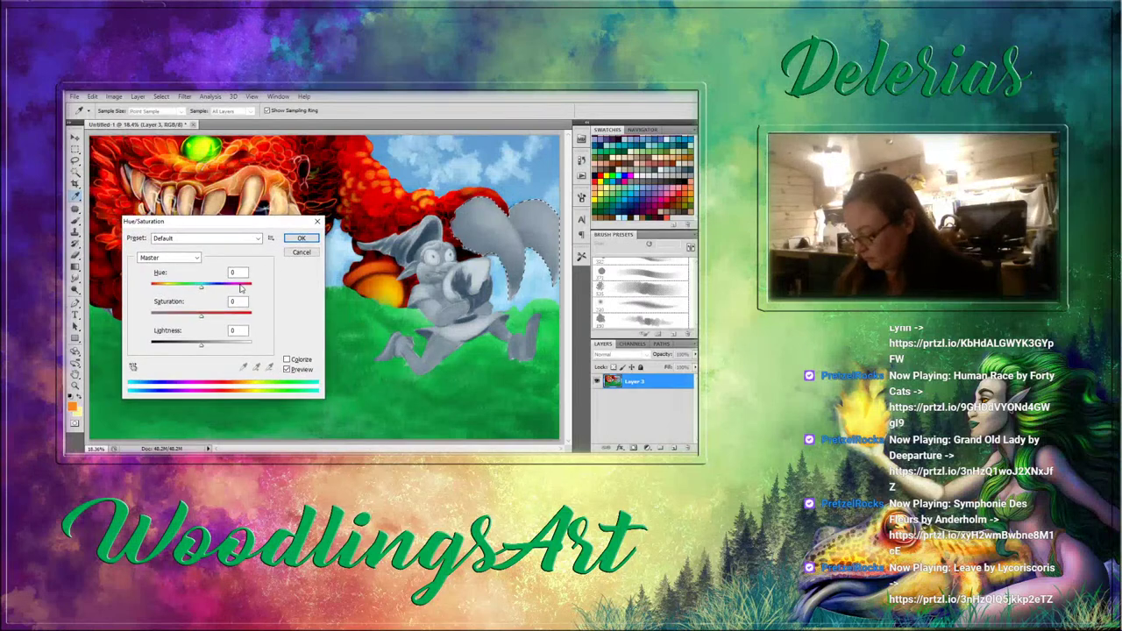
left_click(287, 359)
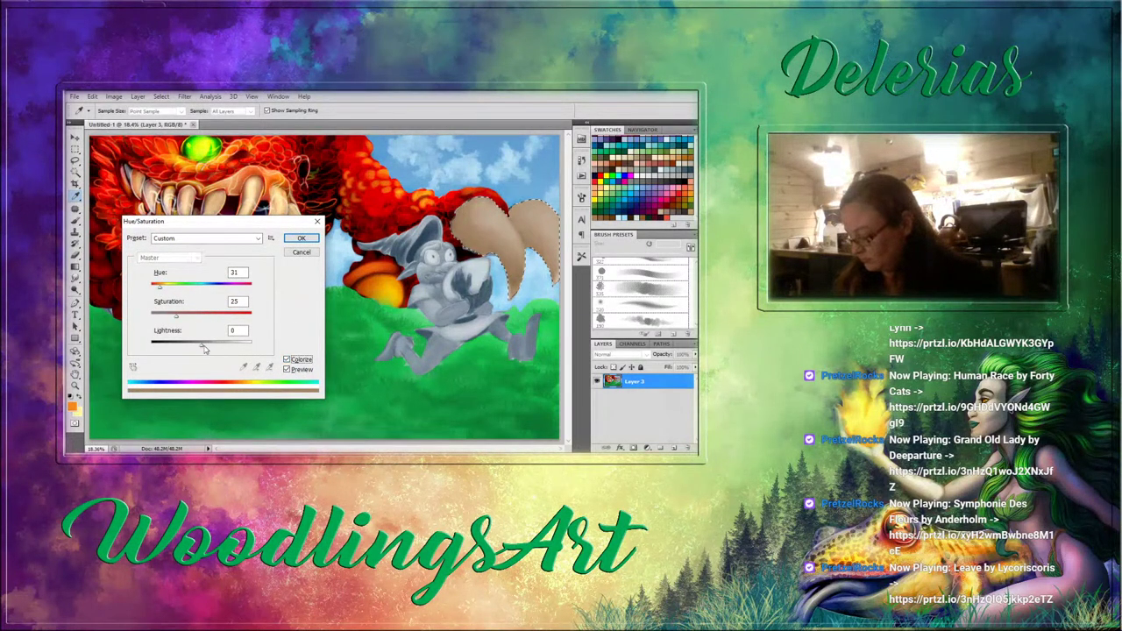
left_click_drag(178, 318, 238, 322)
left_click_drag(163, 291, 166, 291)
left_click_drag(204, 349, 193, 349)
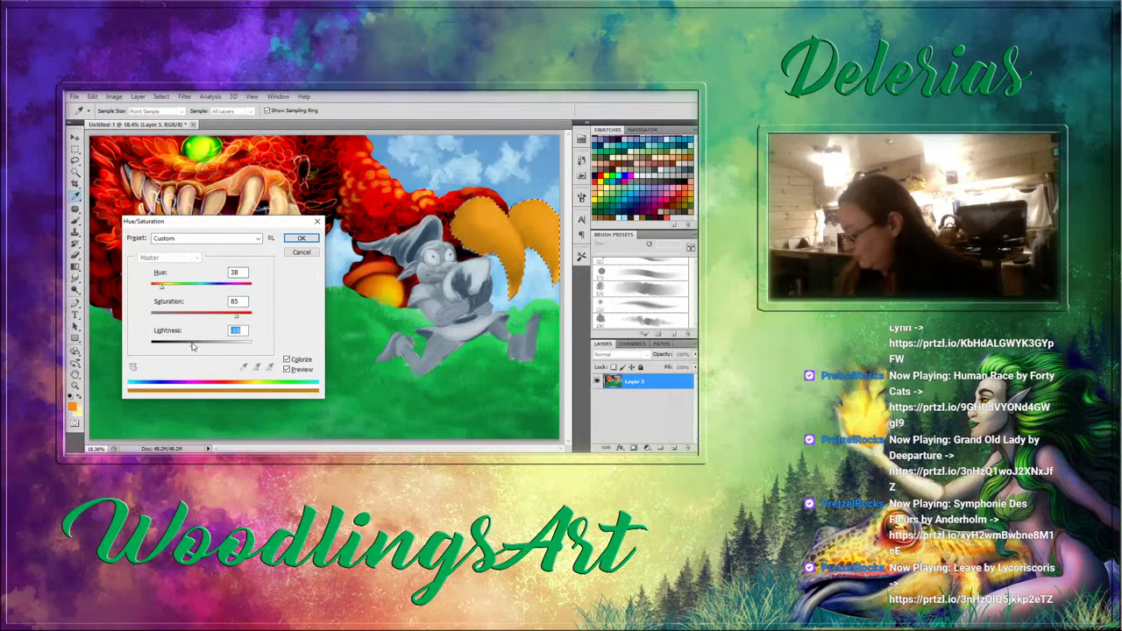
left_click_drag(167, 291, 165, 292)
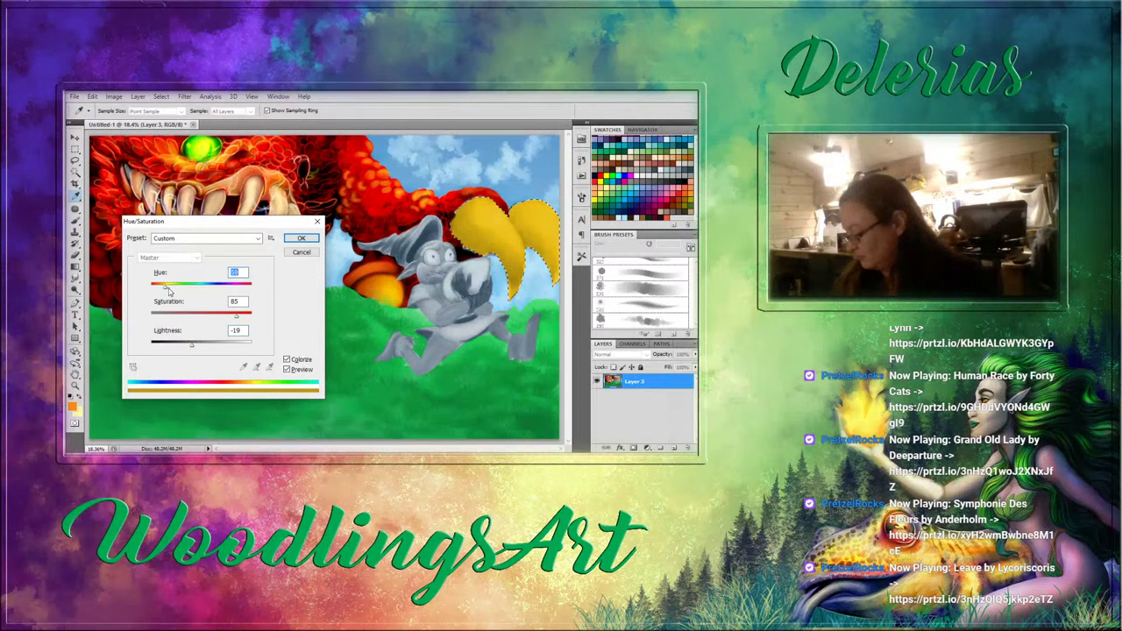
left_click(301, 239)
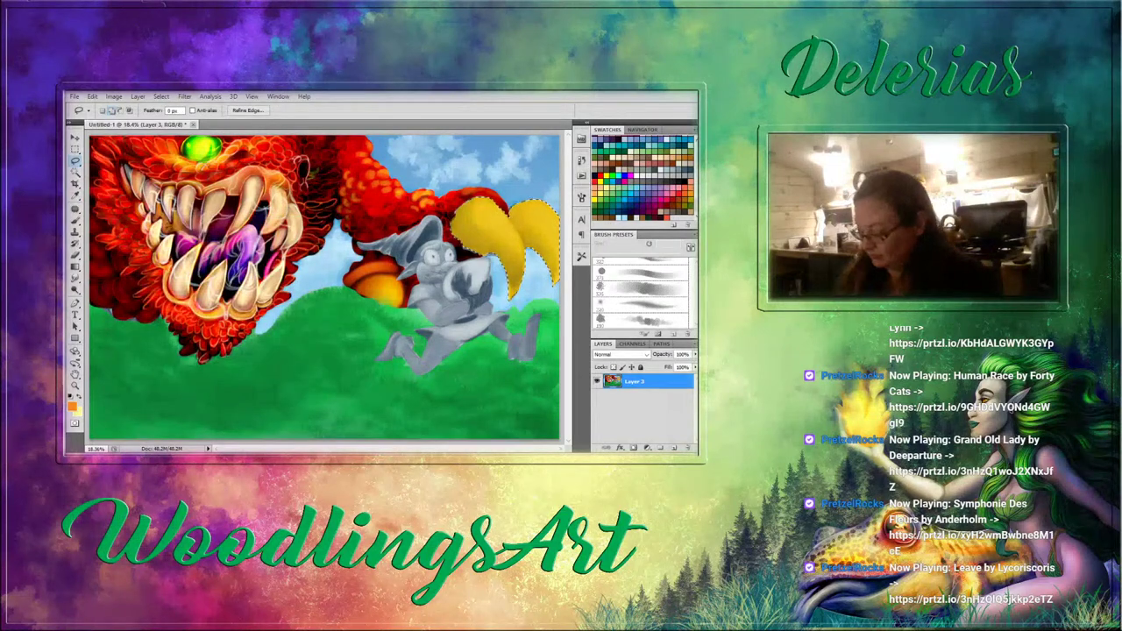
key("ctrl+d")
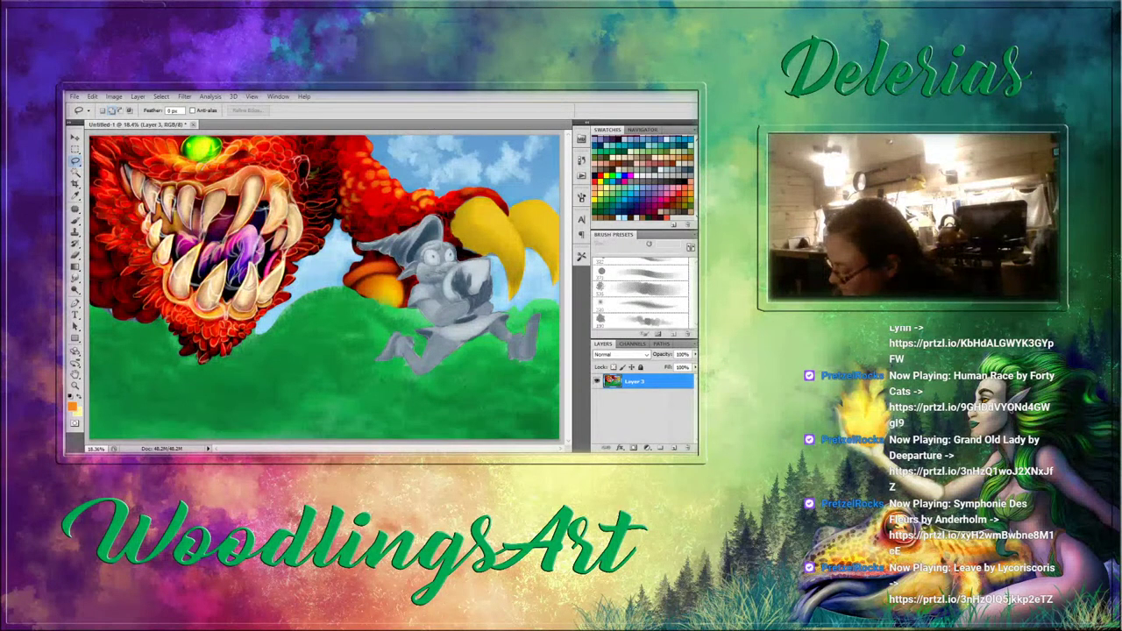
Restore the selection around the running goblin and colorize it green with hue 110, saturation 58 and lightness -10.
key("ctrl+z")
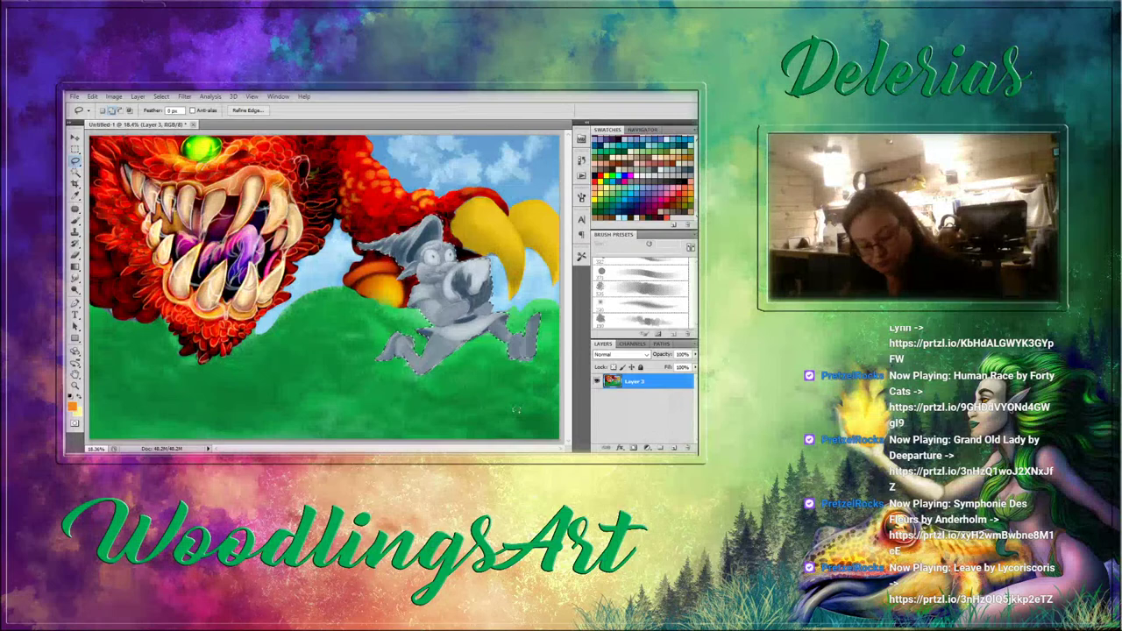
key("ctrl+u")
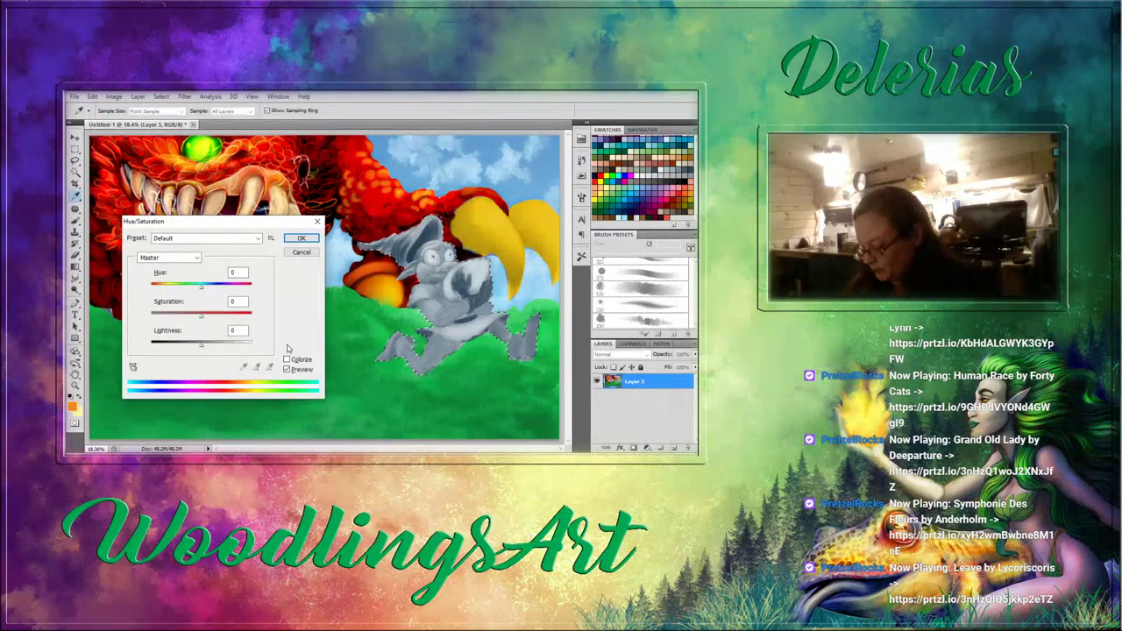
left_click(286, 360)
left_click_drag(161, 286, 224, 321)
left_click(298, 240)
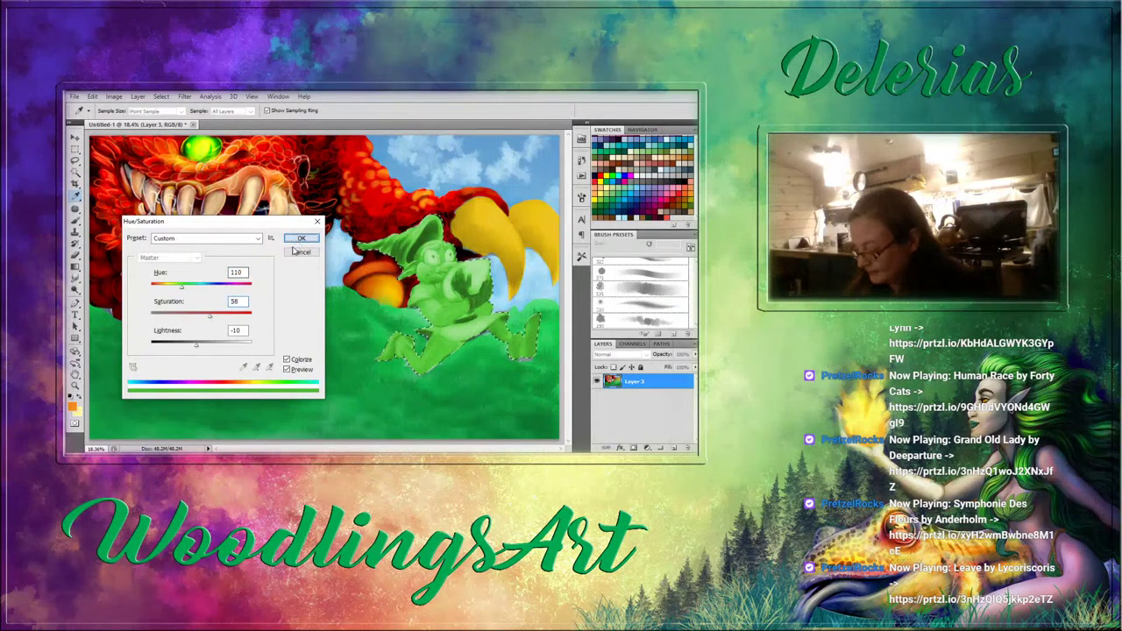
Recolour the goblin's hat and shoes orange-brown with the brush in Color mode, enlarge it to 150 px, and pick a dark red swatch.
left_click(76, 219)
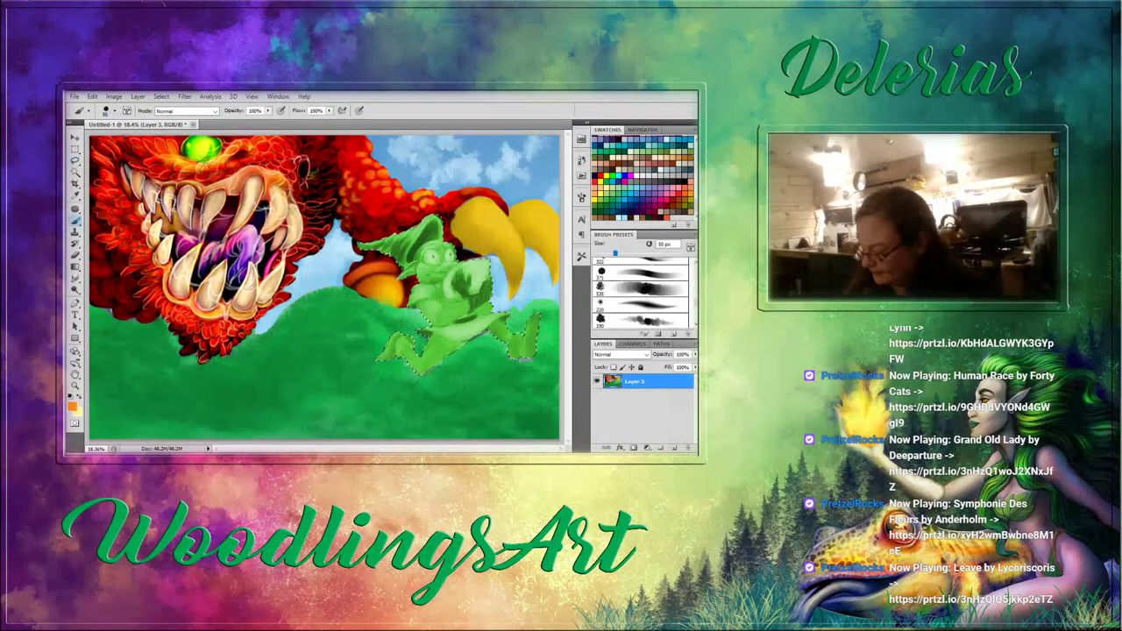
left_click(216, 111)
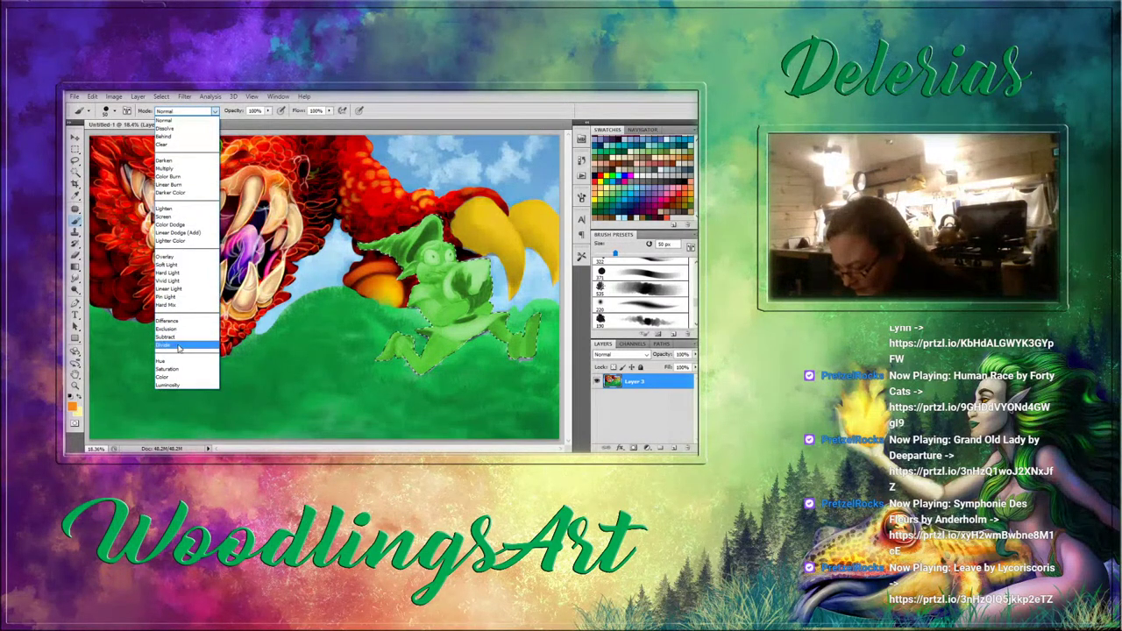
left_click(176, 378)
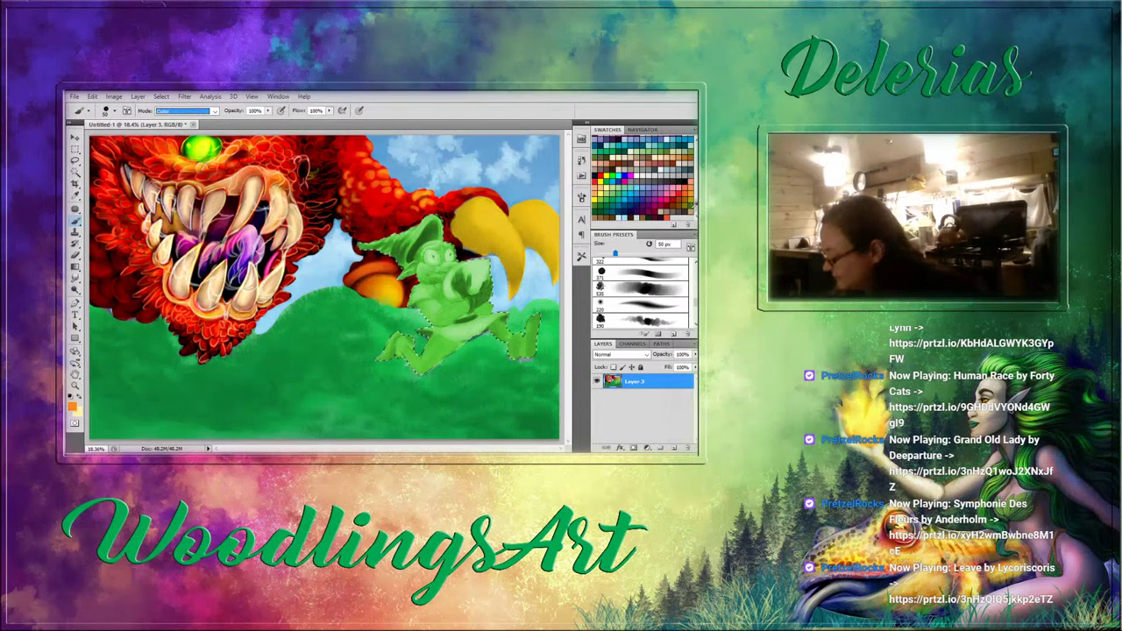
left_click(691, 186)
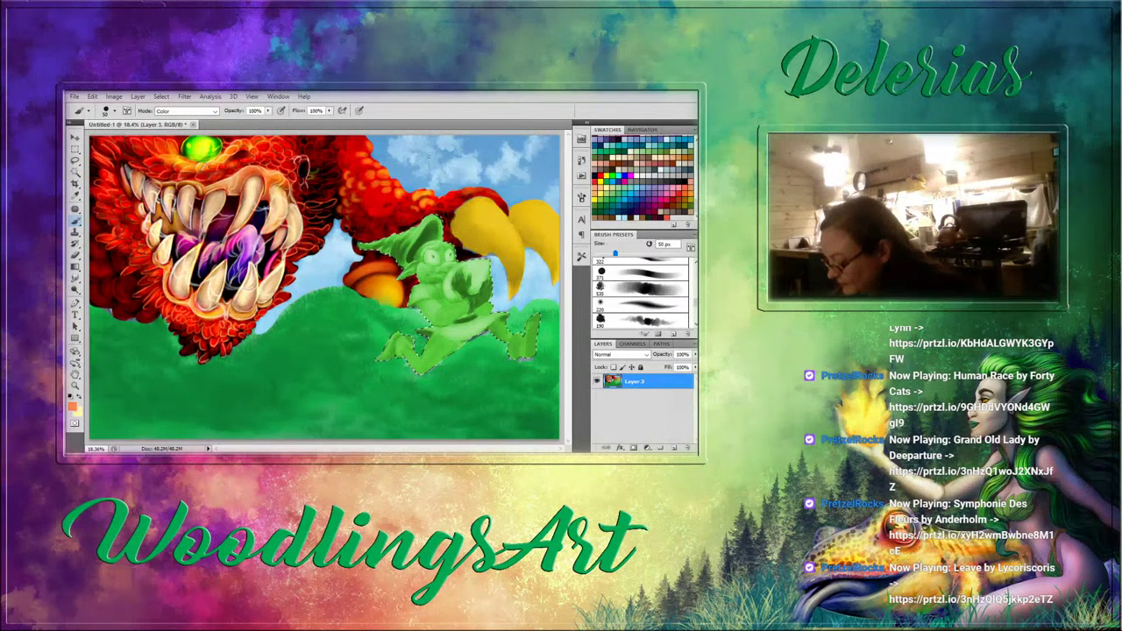
key("bracketleft")
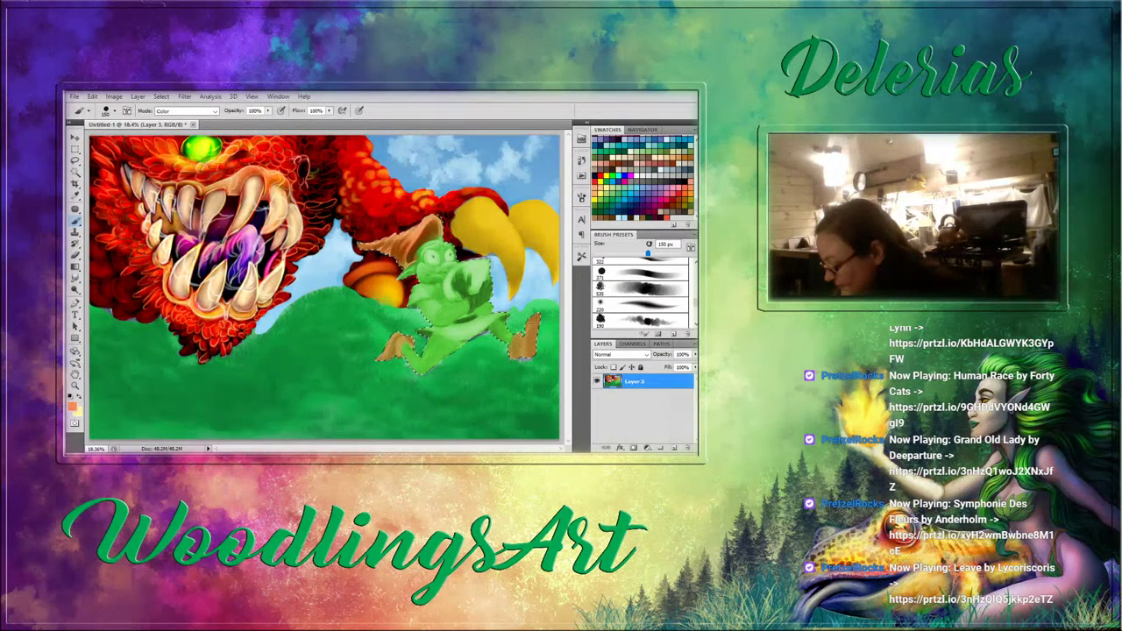
left_click(676, 197)
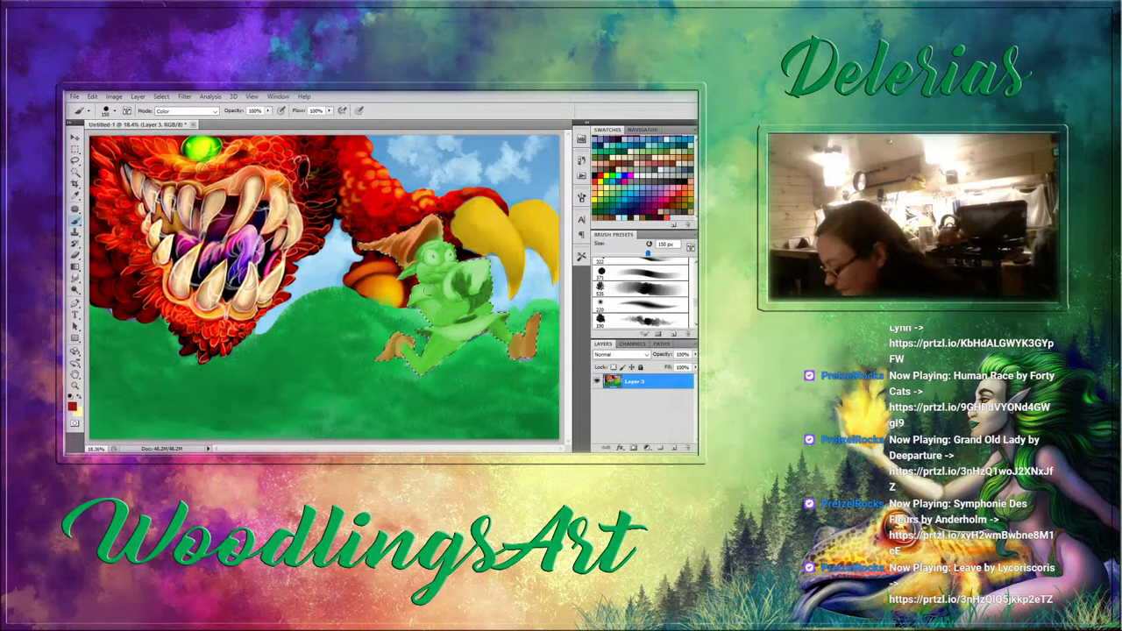
Tint the running goblin's neck scarf and skirt red using an 80 px brush in Color mode.
key("bracketleft")
key("bracketleft")
key("bracketleft")
key("bracketleft")
left_click_drag(414, 299, 428, 292)
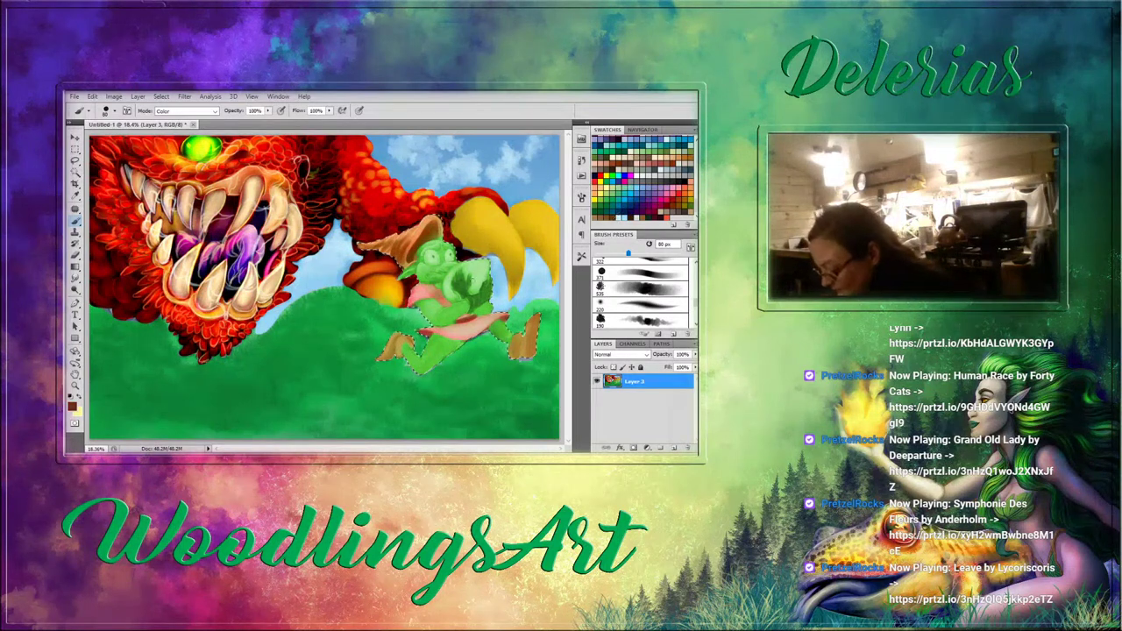
Tint the goblin's legs brown with a 100 px brush in Color mode and deepen them in Overlay mode.
key("bracketright")
key("bracketright")
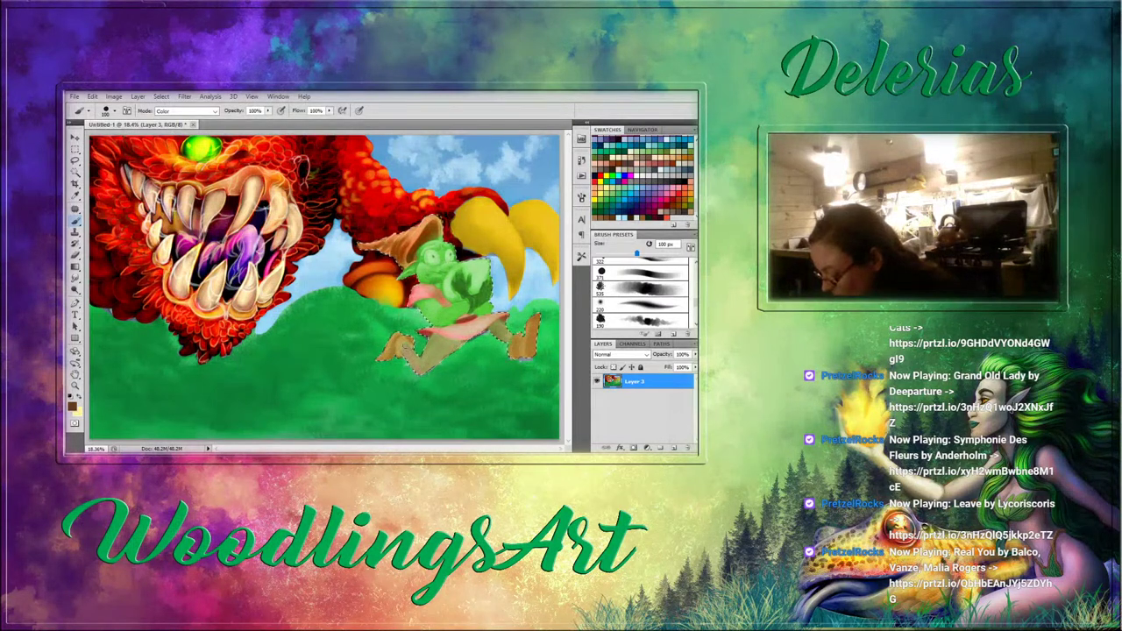
left_click(186, 111)
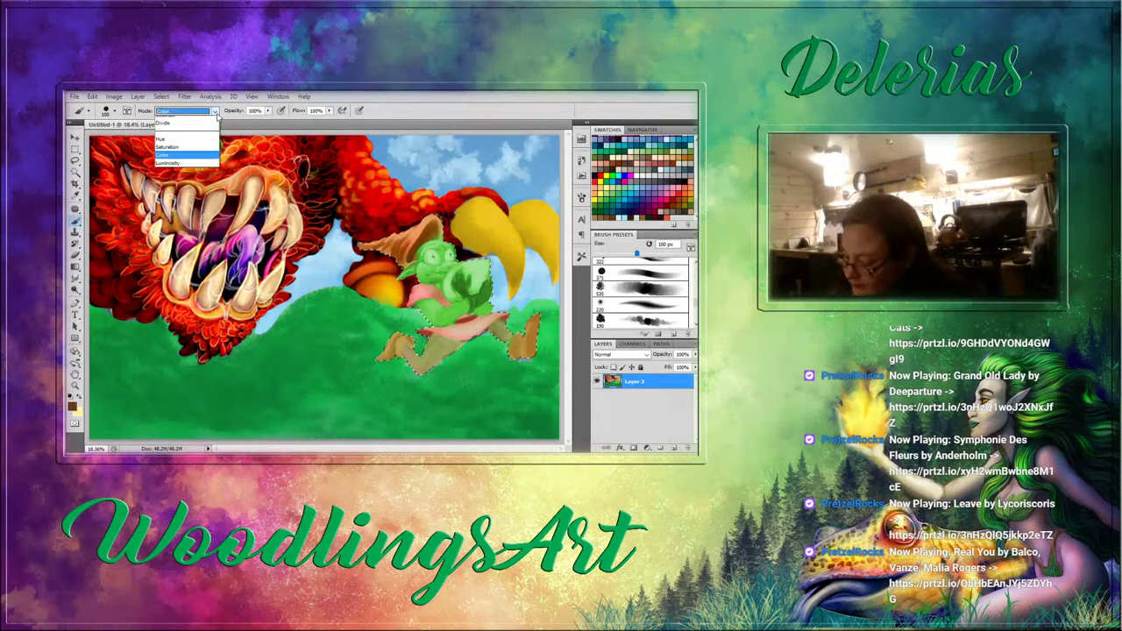
left_click(181, 257)
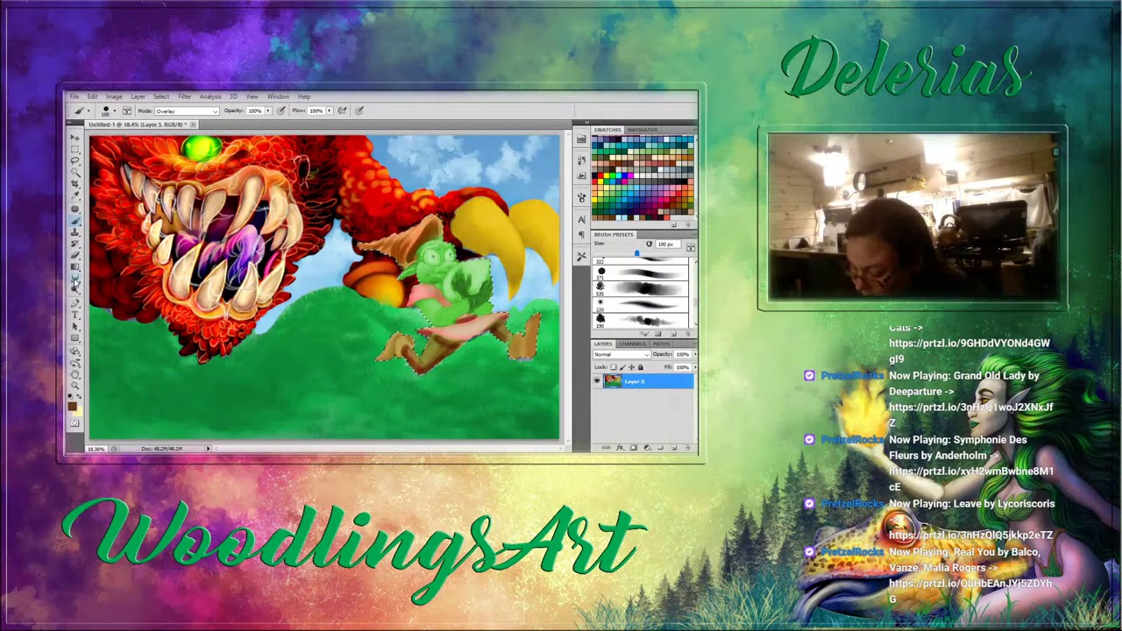
Smudge the brown shading on the goblin's legs with a 60 px Smudge tool.
key("r")
key("bracketright")
key("bracketright")
key("bracketright")
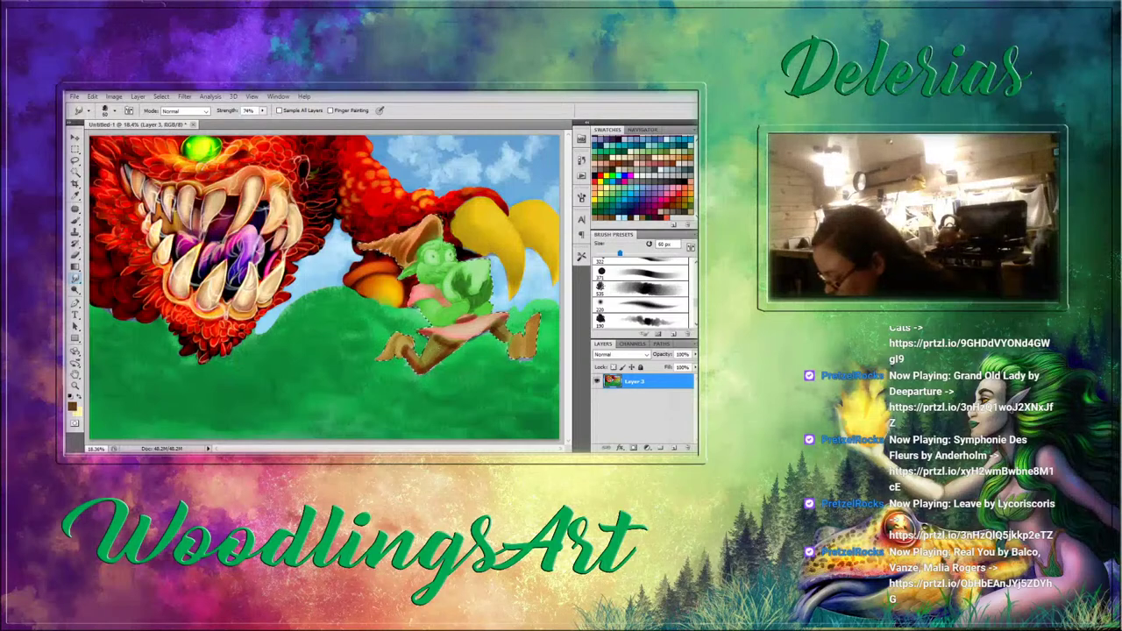
mouse_move(444, 343)
left_mouse_down()
mouse_move(433, 352)
mouse_move(438, 339)
left_mouse_up()
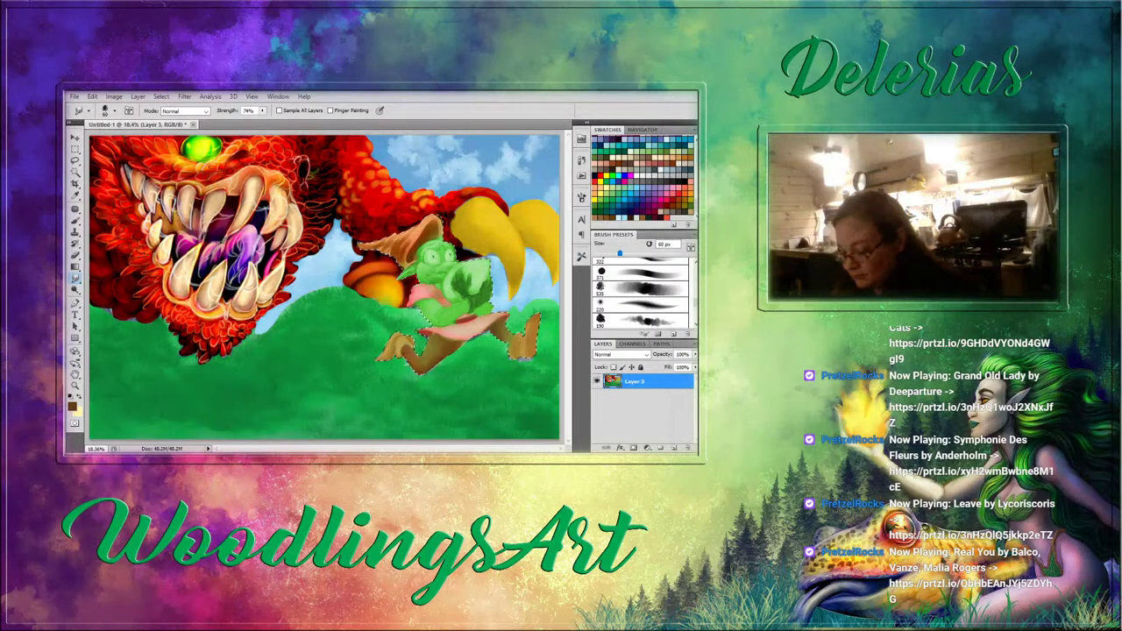
Darken the goblin's right foot and trousers with brown strokes from a 100 px brush in Overlay mode.
left_click(75, 219)
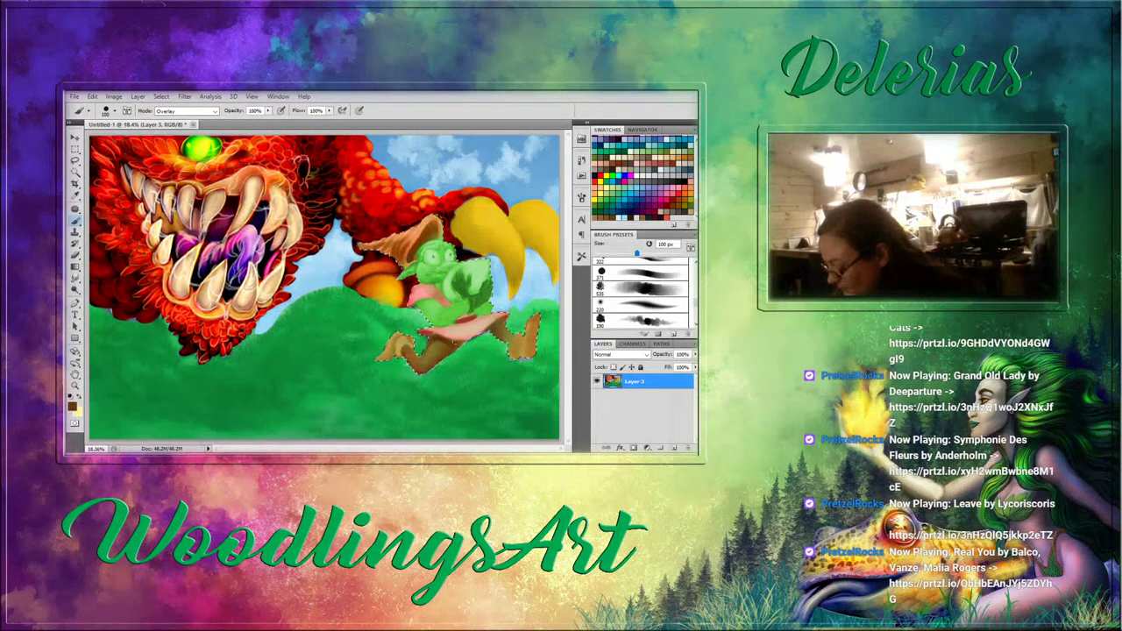
left_click_drag(531, 329, 523, 352)
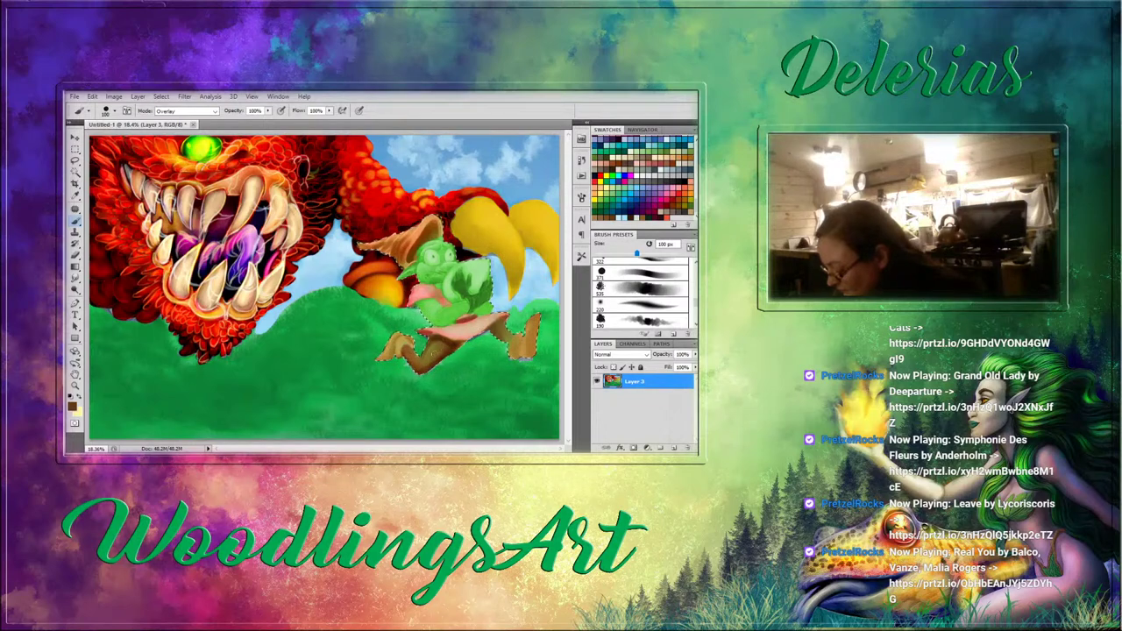
left_click_drag(422, 357, 443, 342)
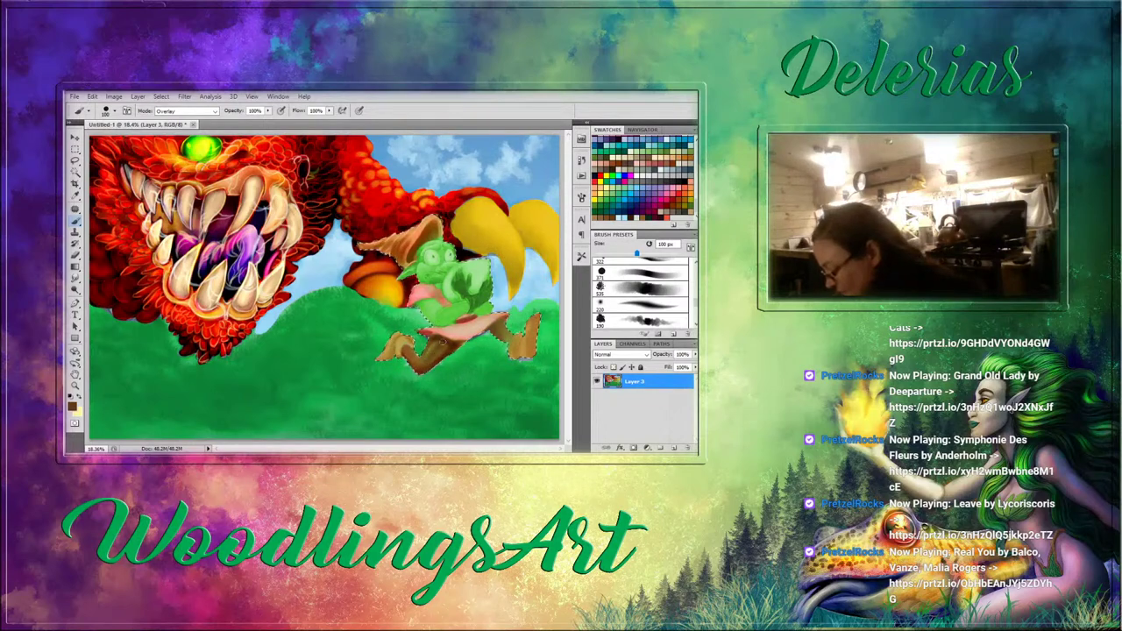
Add finer brown Overlay shading to the goblin's legs with a 40 px brush and blend it with the Smudge tool.
key("bracketleft")
key("bracketleft")
key("bracketleft")
key("bracketleft")
key("bracketleft")
key("bracketleft")
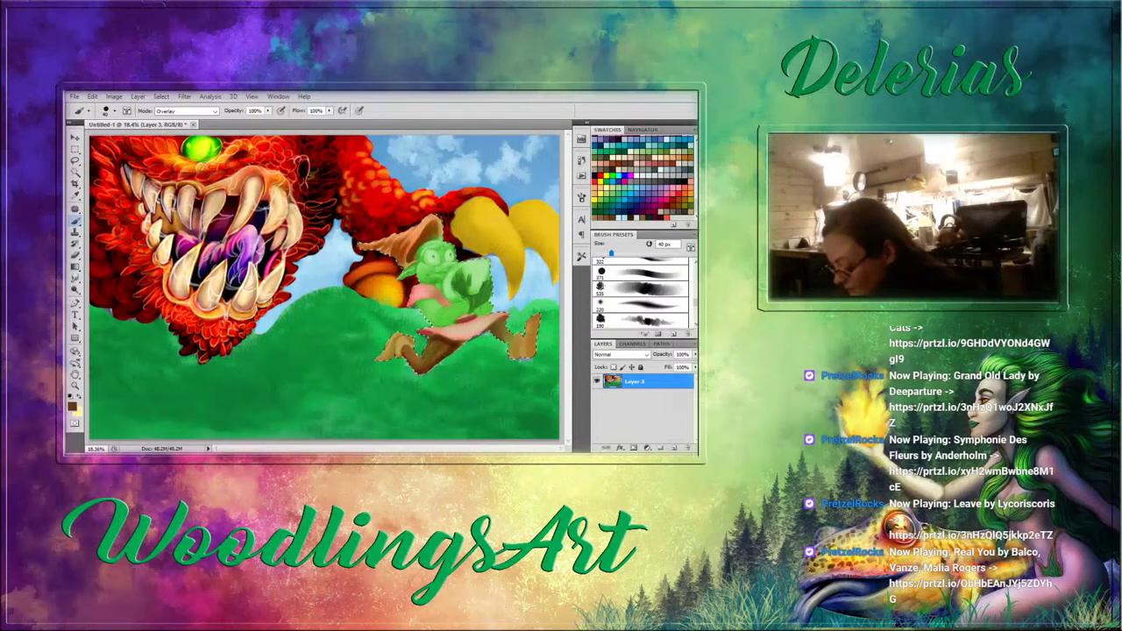
key("r")
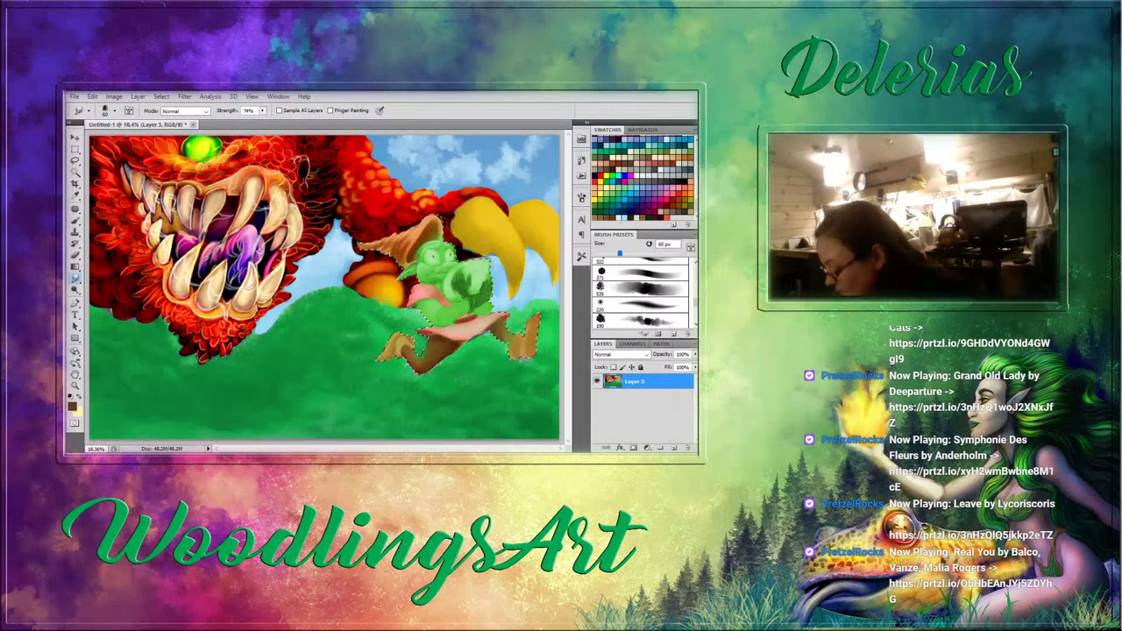
Shade the goblin's hat brown with the 40 px Overlay brush and blend with the Smudge tool at 50 px.
key("b")
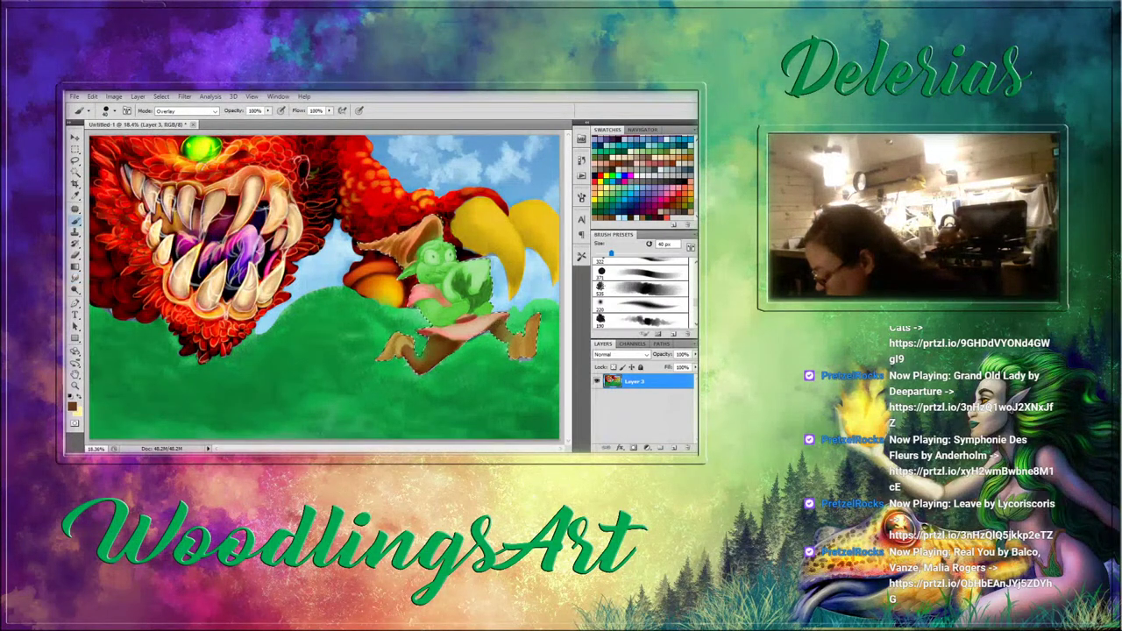
mouse_move(410, 246)
left_mouse_down()
mouse_move(434, 233)
mouse_move(367, 242)
left_mouse_up()
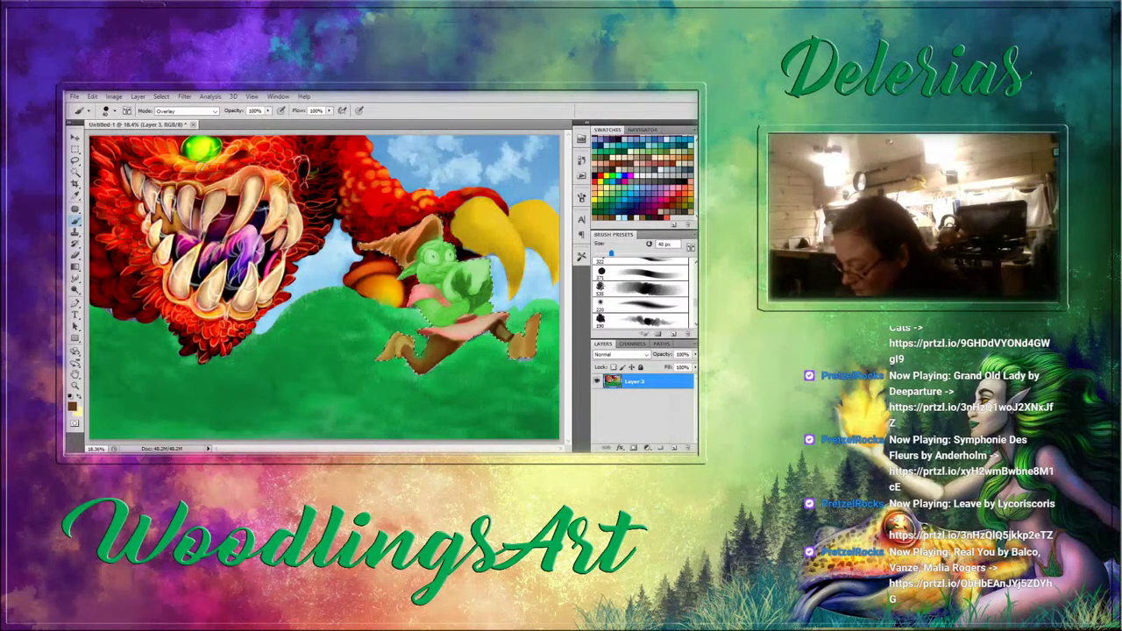
left_click(76, 277)
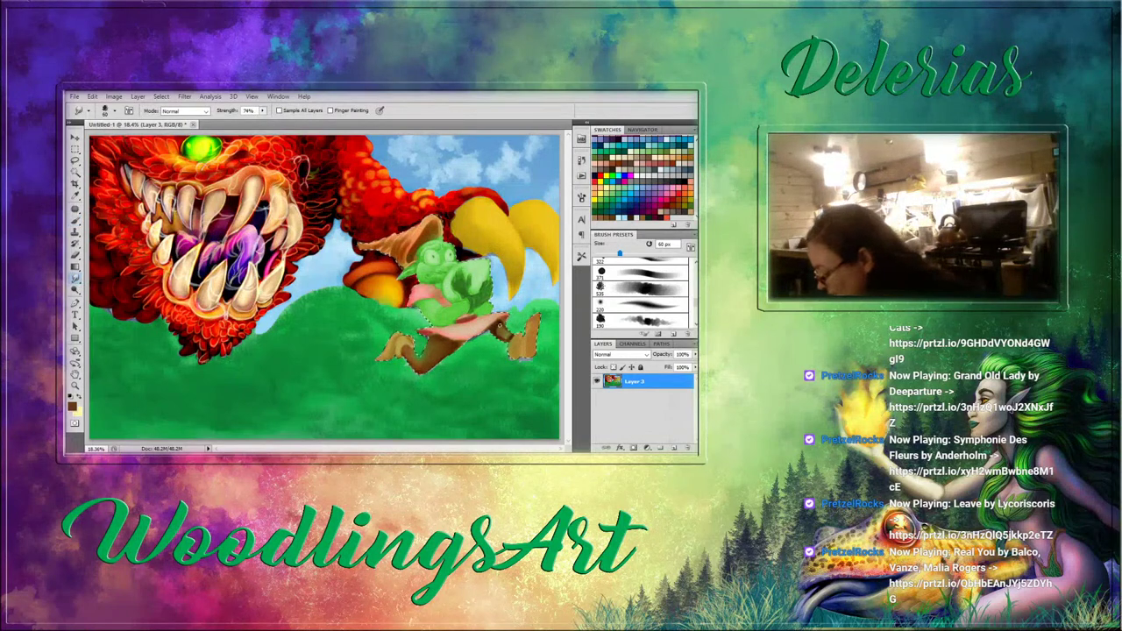
key("bracketleft")
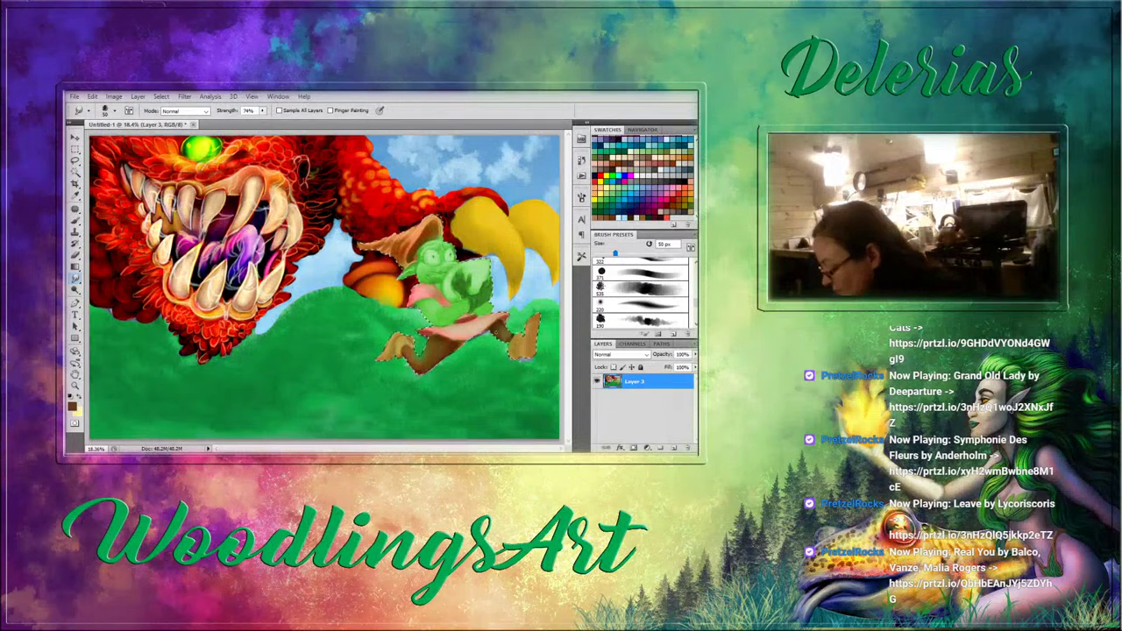
Deepen the goblin's scarf and skirt with dark red using a 70 px Overlay brush and smudge the red areas smooth.
key("b")
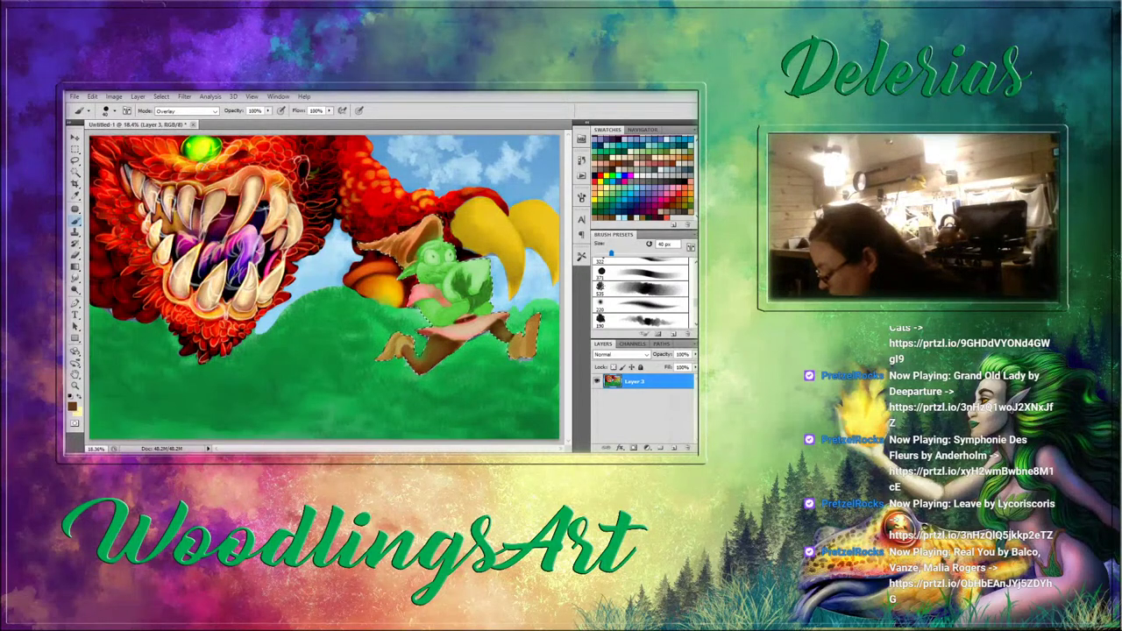
left_click(674, 200)
key("bracketright")
key("bracketright")
key("bracketright")
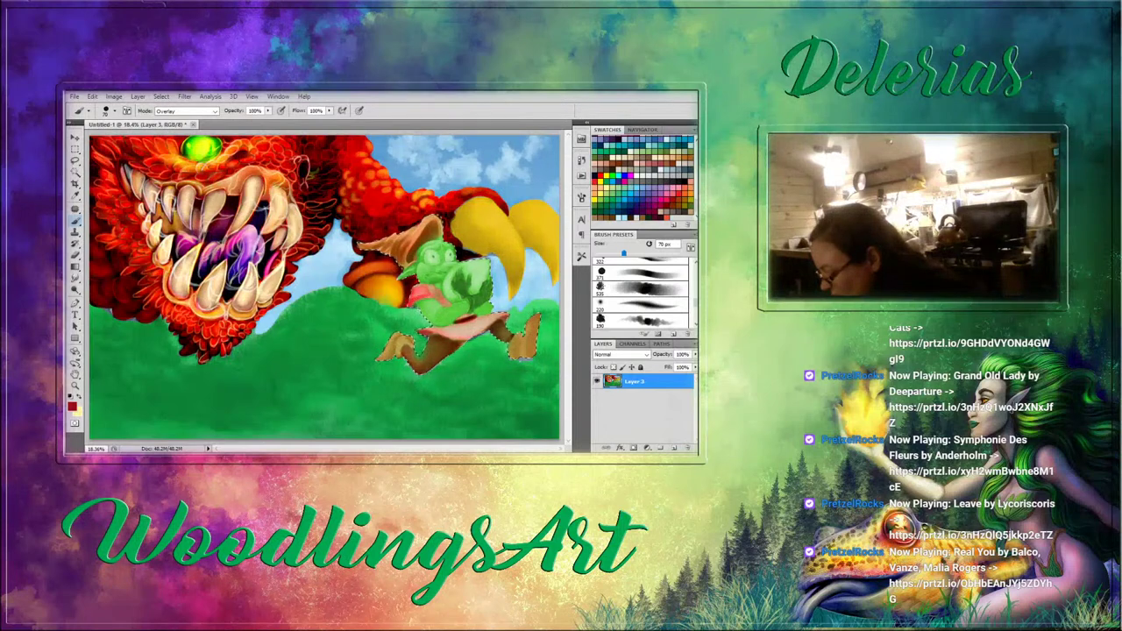
left_click_drag(415, 292, 428, 296)
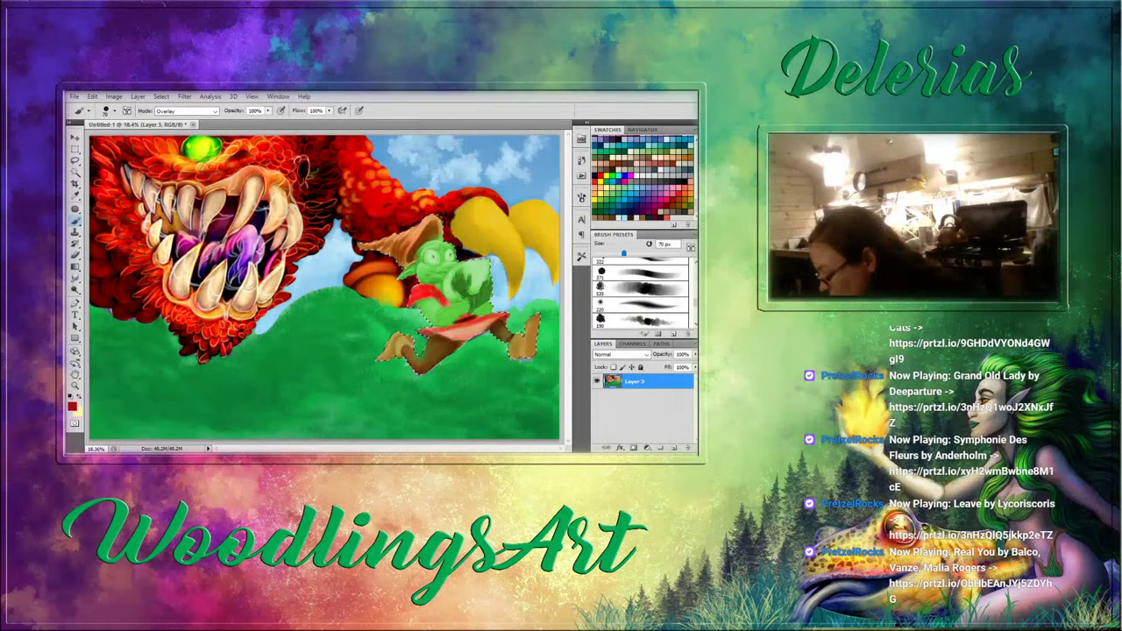
left_click_drag(493, 319, 442, 332)
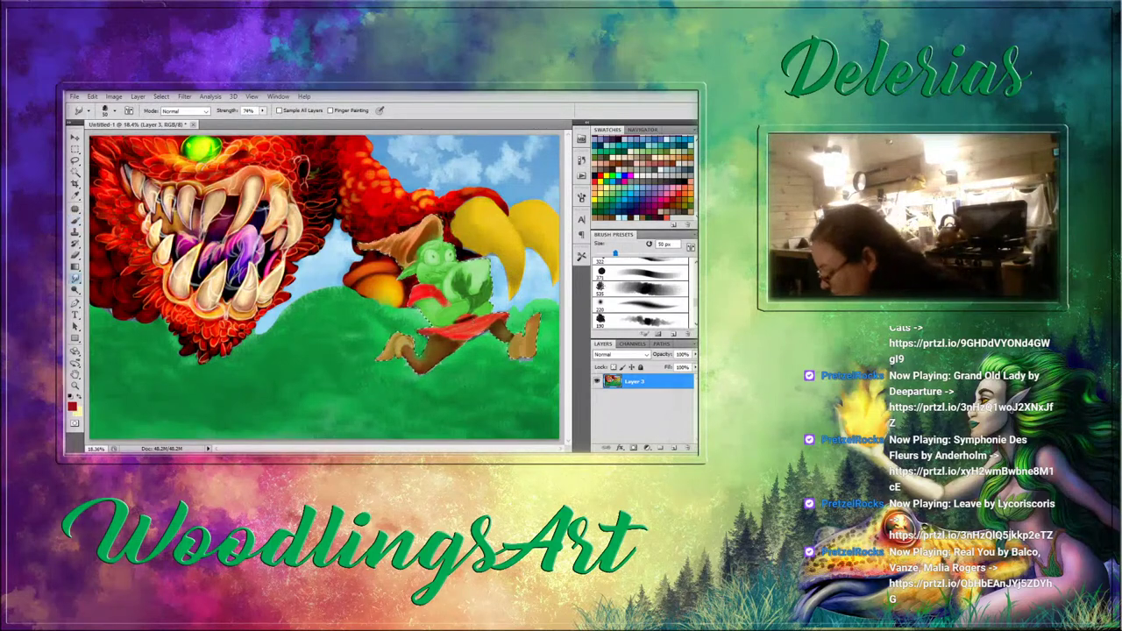
left_click(76, 280)
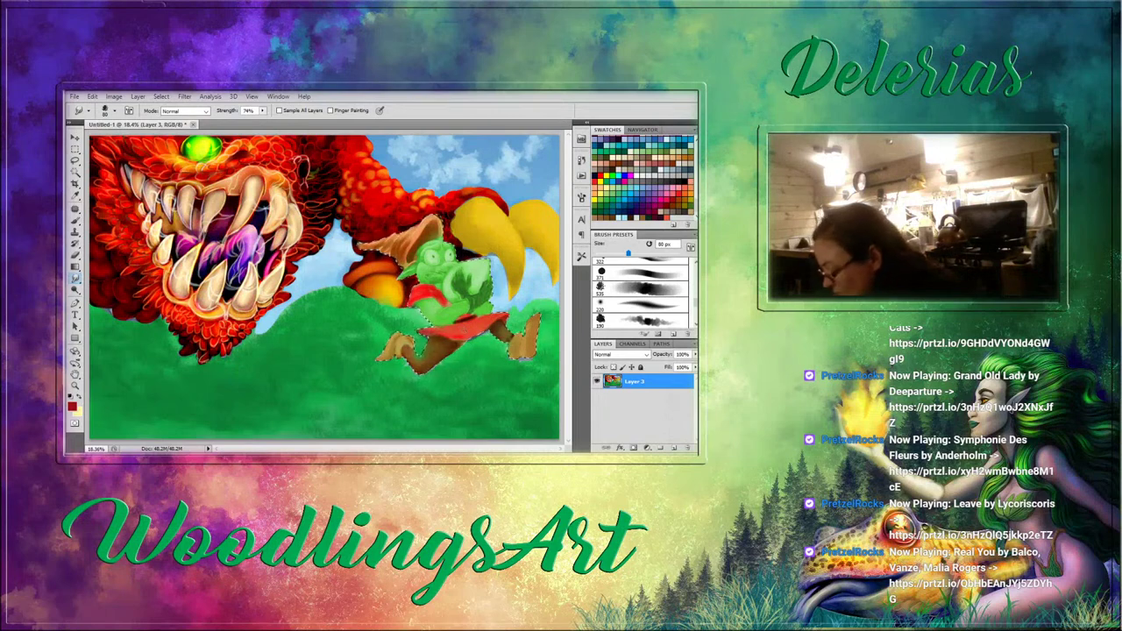
Paint red and pale yellow over the horn-shaped object in front of the goblin's face with a 125 px Overlay brush.
key("b")
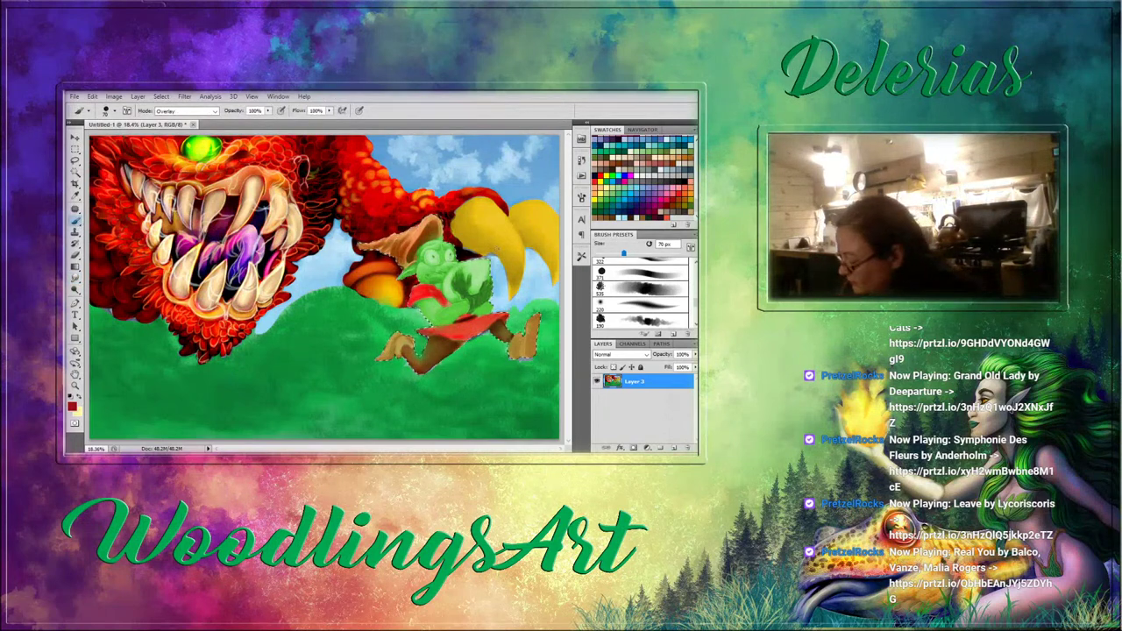
key("bracketright")
key("bracketright")
key("bracketright")
key("bracketright")
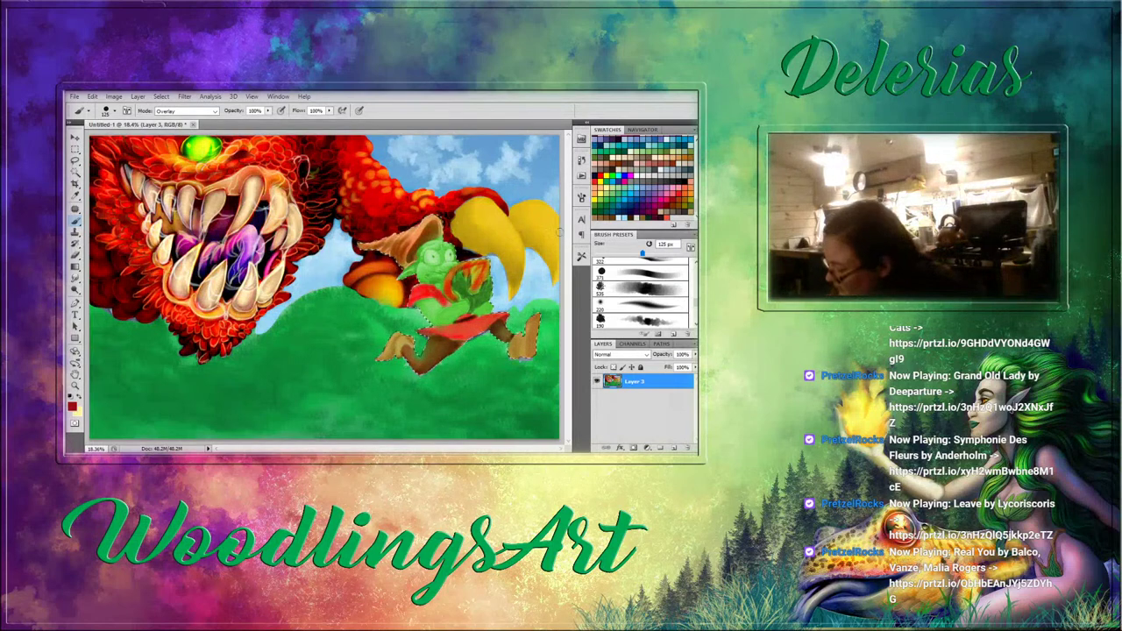
left_click(609, 186)
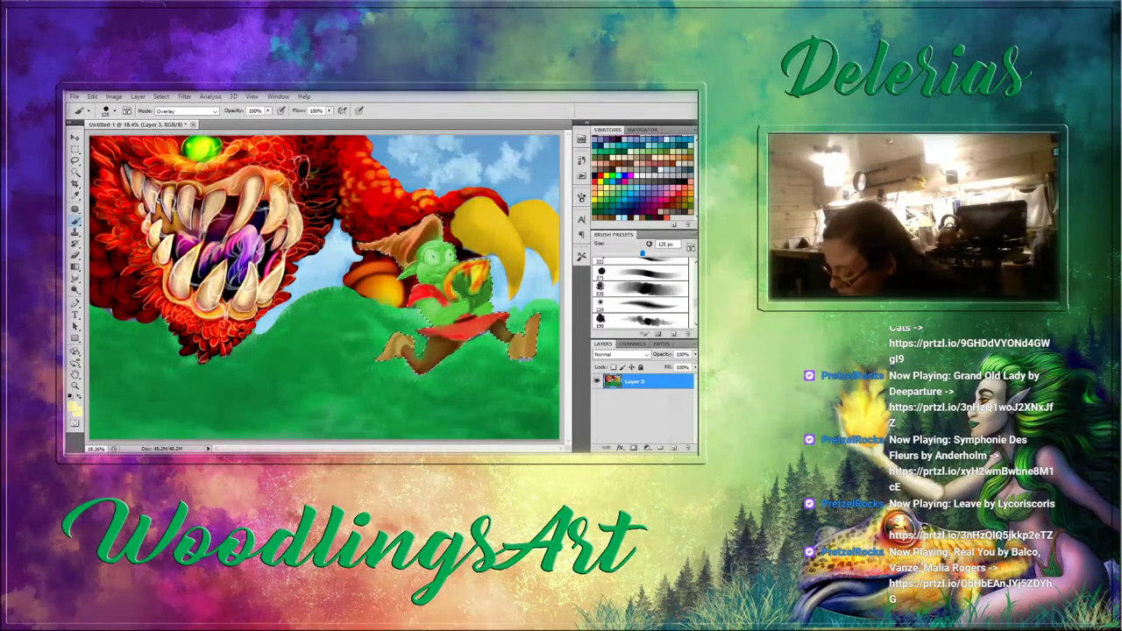
Blend the red and yellow strokes on the horn-shaped object with the Smudge tool, reducing its size to 40 px.
key("r")
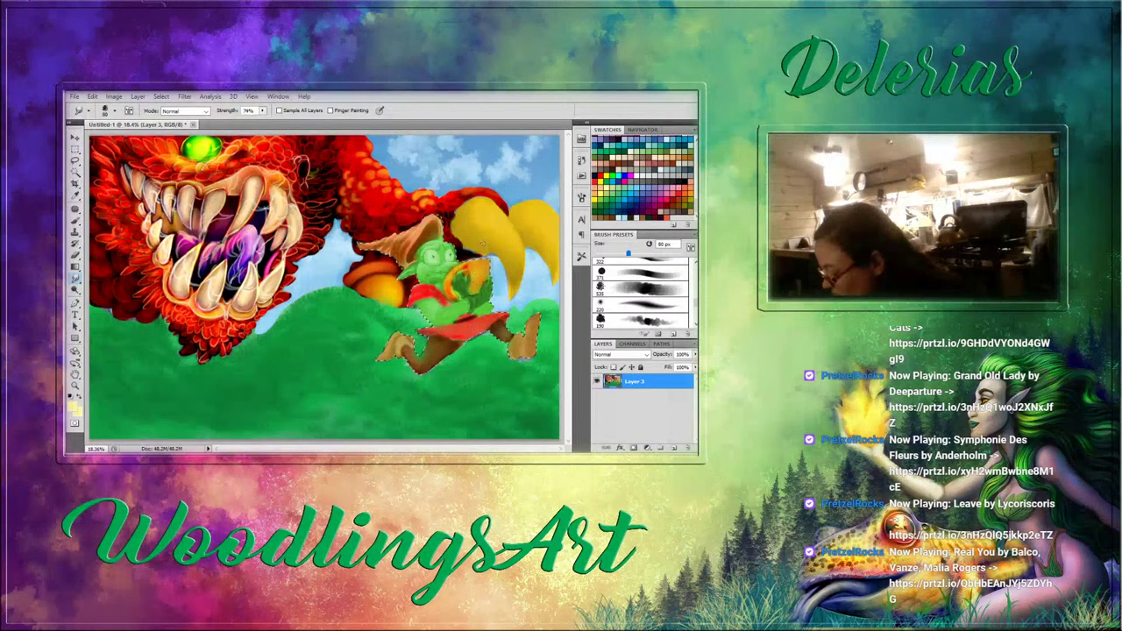
key("bracketleft")
key("bracketleft")
key("bracketleft")
key("bracketleft")
key("bracketleft")
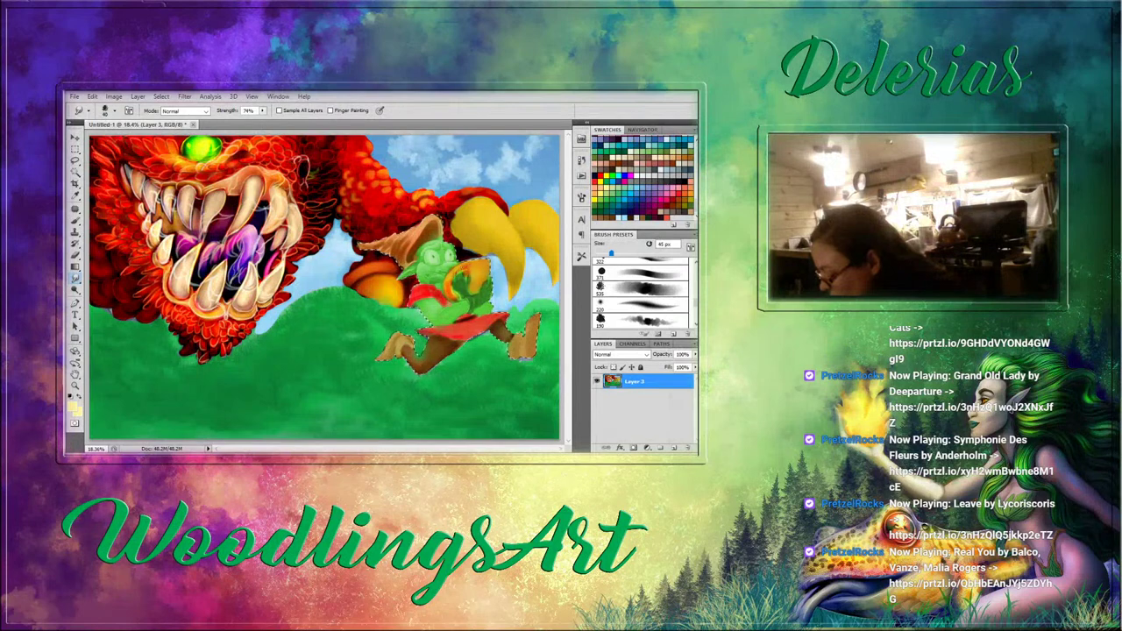
key("bracketleft")
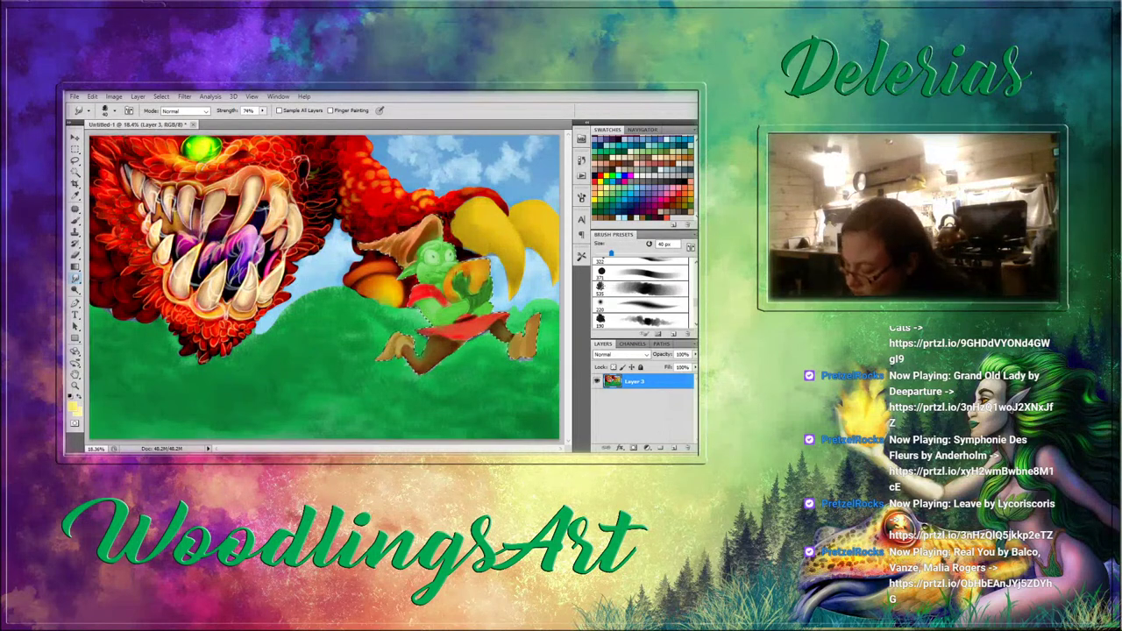
Tint the goblin's eyes pale yellow with the brush in Color mode.
left_click(76, 222)
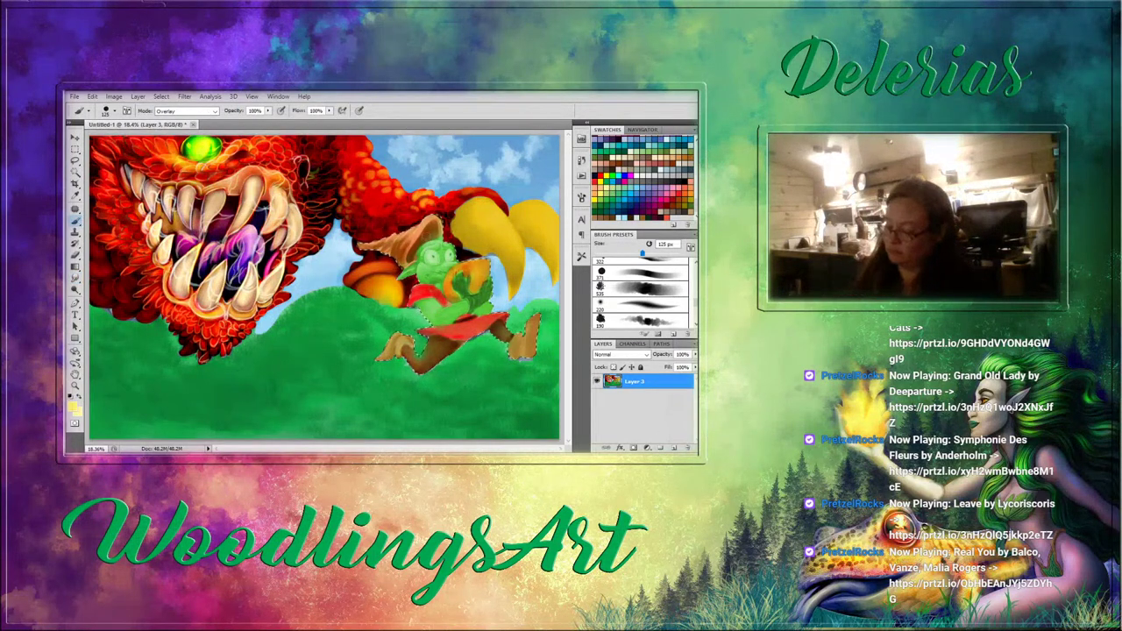
left_click(215, 111)
left_click(180, 379)
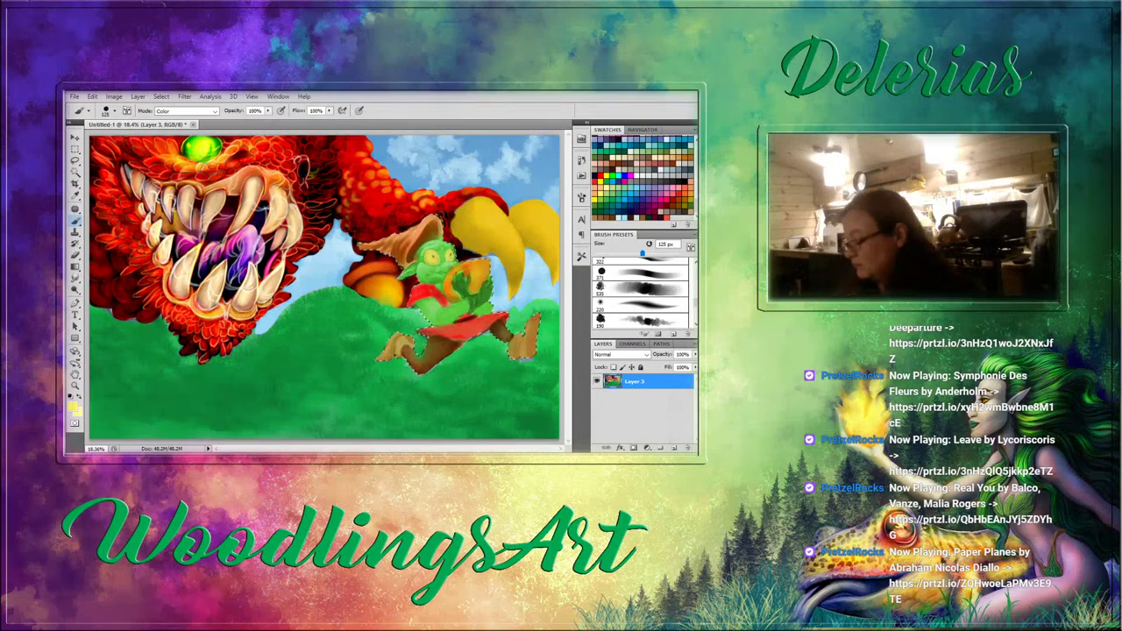
Brighten both goblin eyes with pale yellow dabs in Overlay mode, reducing the brush to 60 px.
left_click(216, 112)
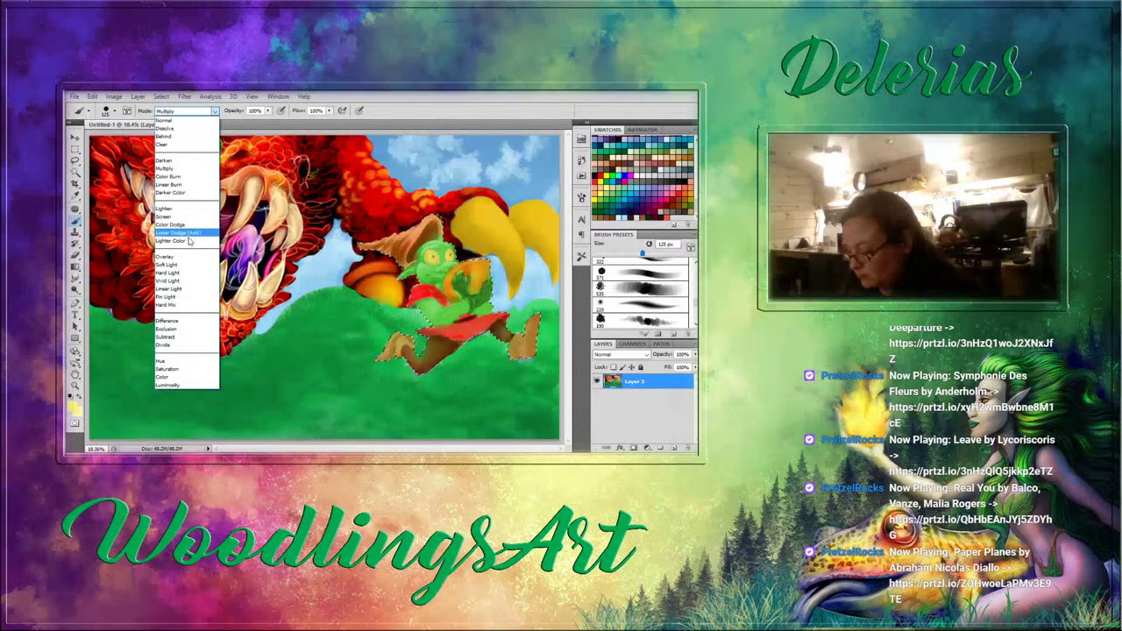
left_click(188, 256)
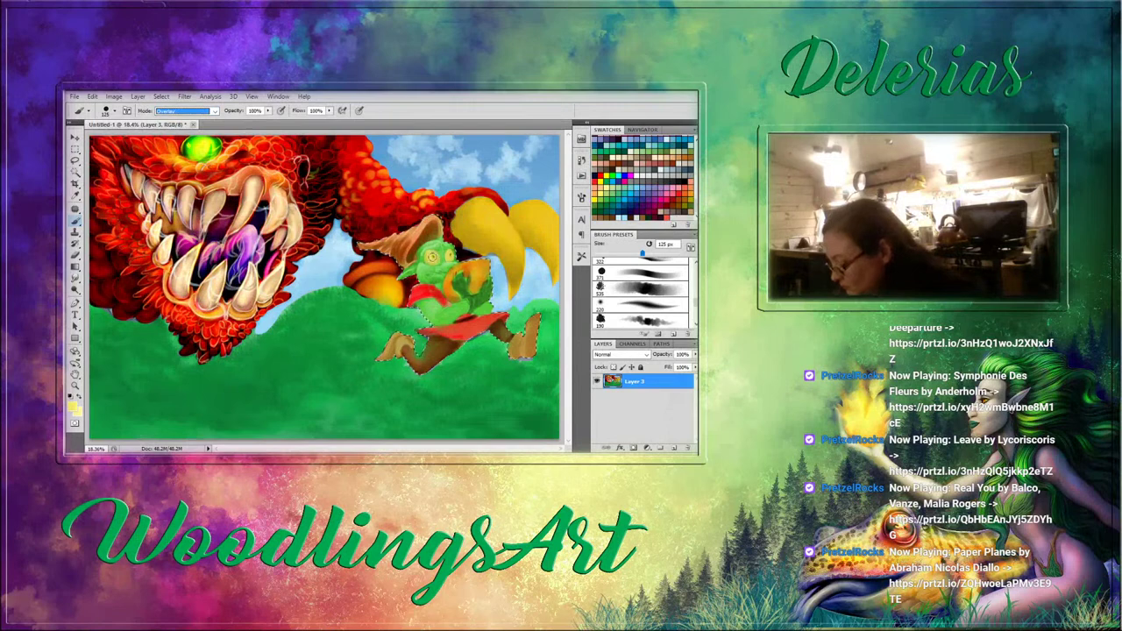
left_click(431, 257)
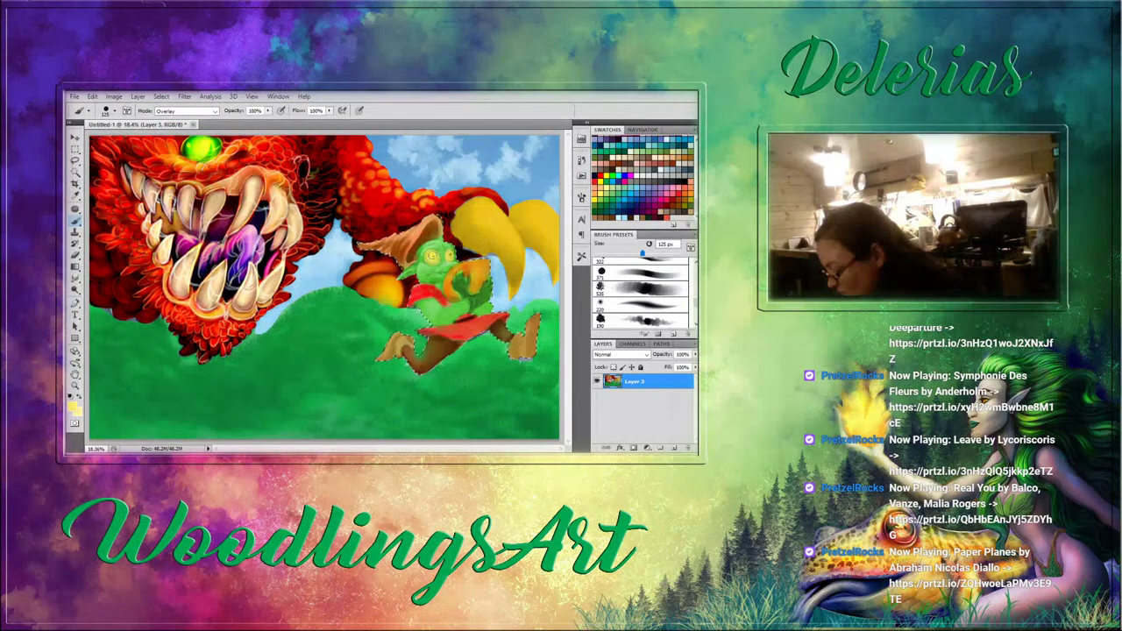
left_click(434, 258)
key("bracketleft")
key("bracketleft")
key("bracketleft")
key("bracketleft")
key("bracketleft")
left_click(451, 257)
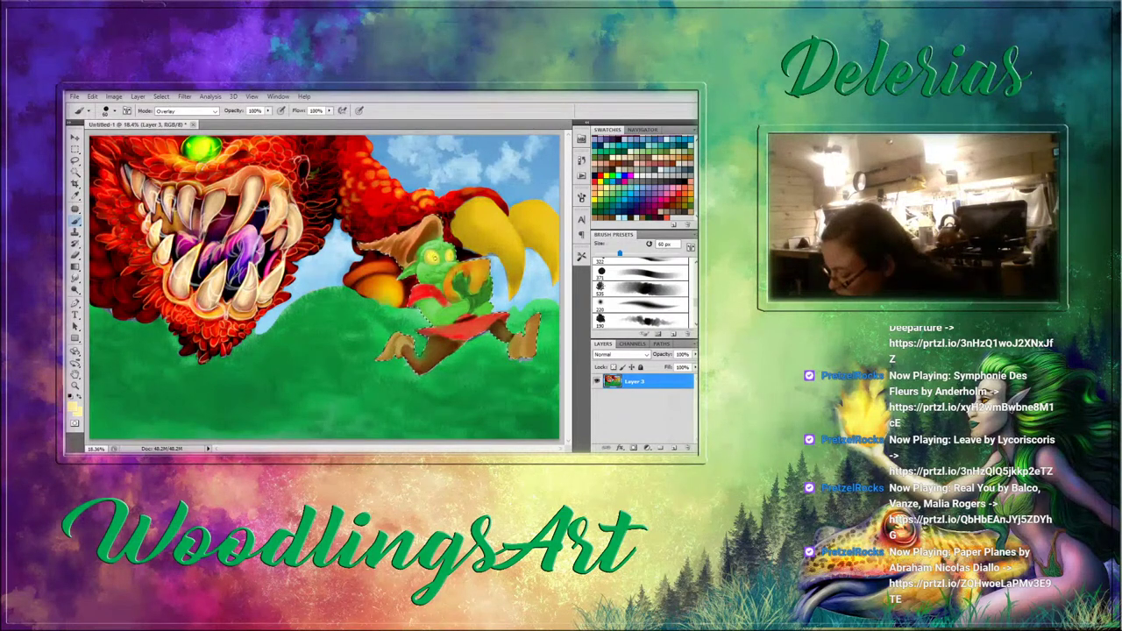
left_click(434, 257)
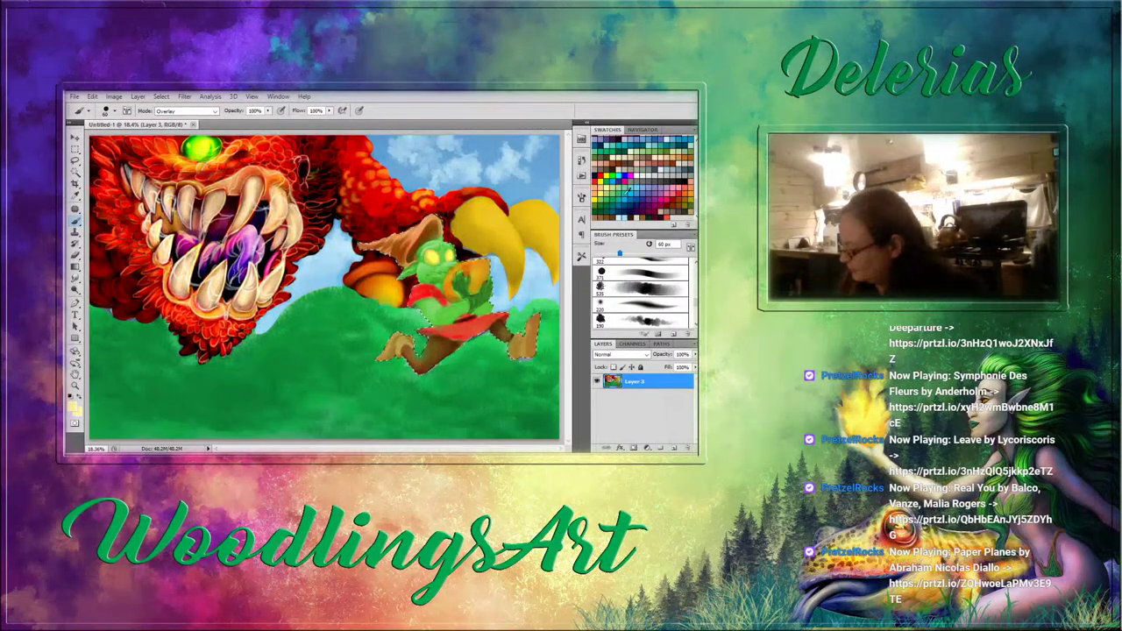
Darken the goblin's lower body and legs with a dark purple transparent gradient in Overlay mode.
left_click_drag(74, 265, 97, 275)
left_click(99, 267)
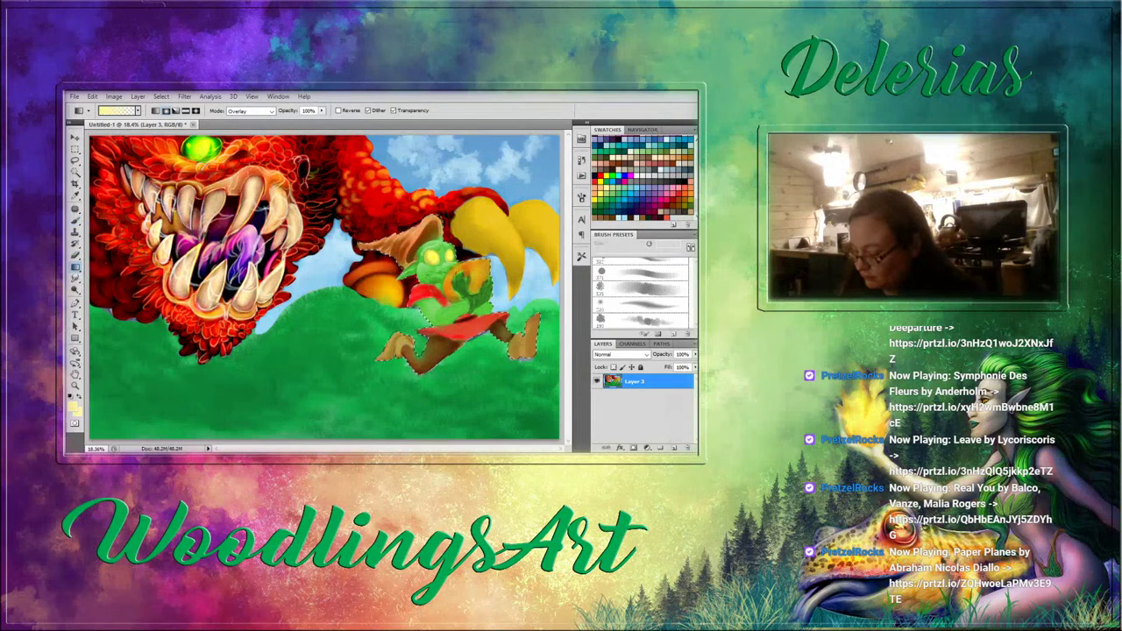
left_click(640, 208)
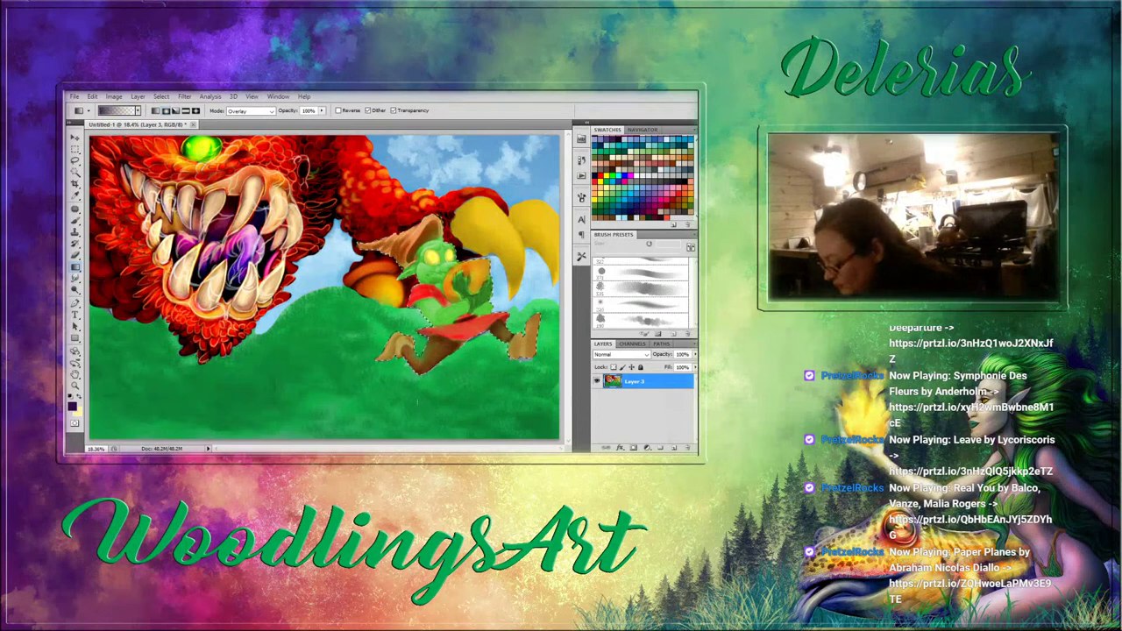
left_click_drag(418, 407, 418, 407)
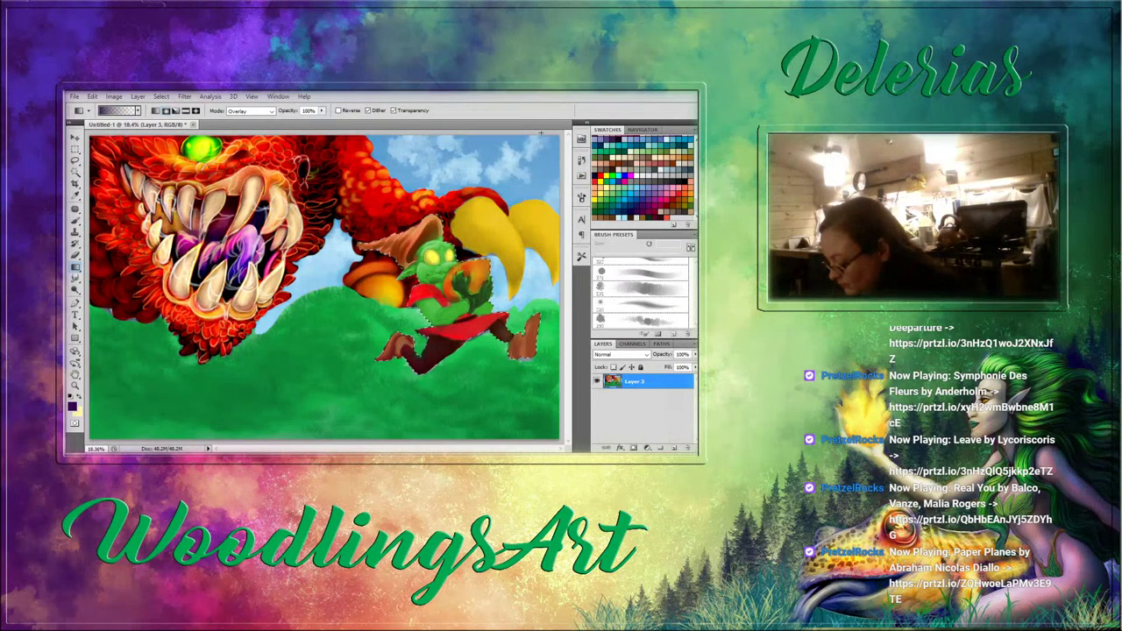
Brighten the goblin's hat with a pale yellow Overlay gradient and fade its opacity to roughly half.
left_click(609, 187)
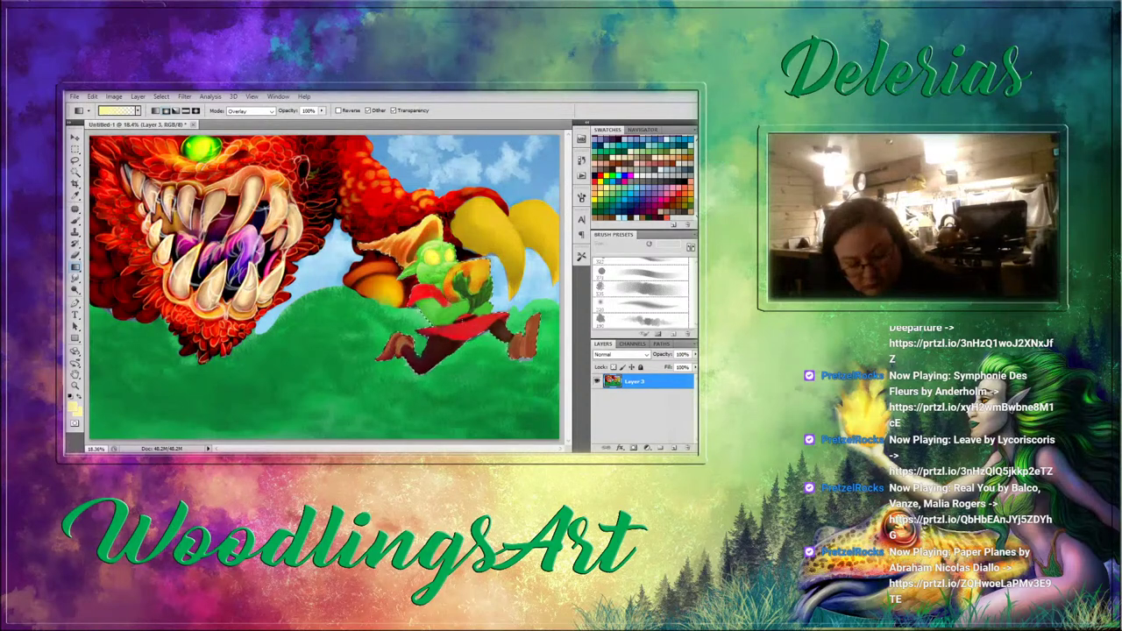
key("ctrl+shift+f")
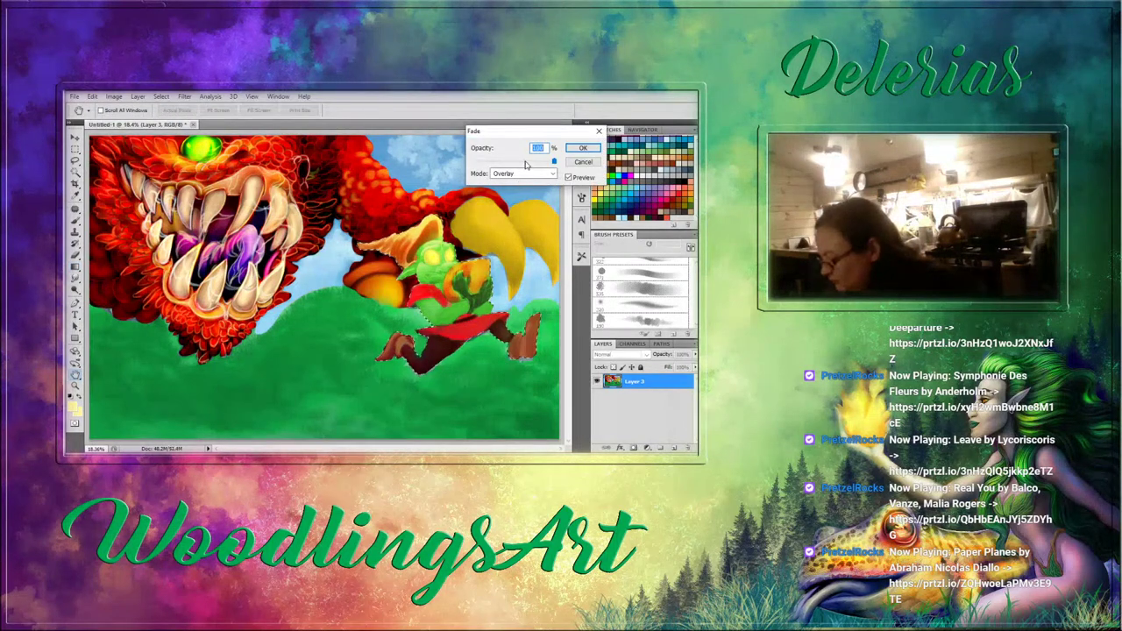
left_click(524, 165)
left_click_drag(524, 165, 518, 164)
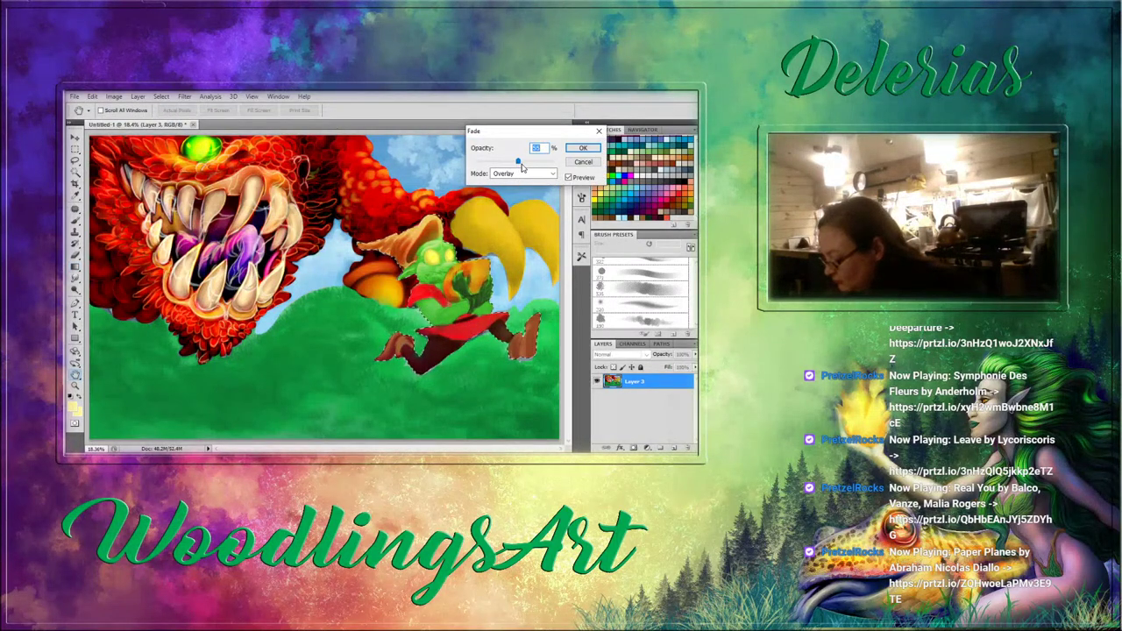
left_click(579, 148)
left_click(582, 148)
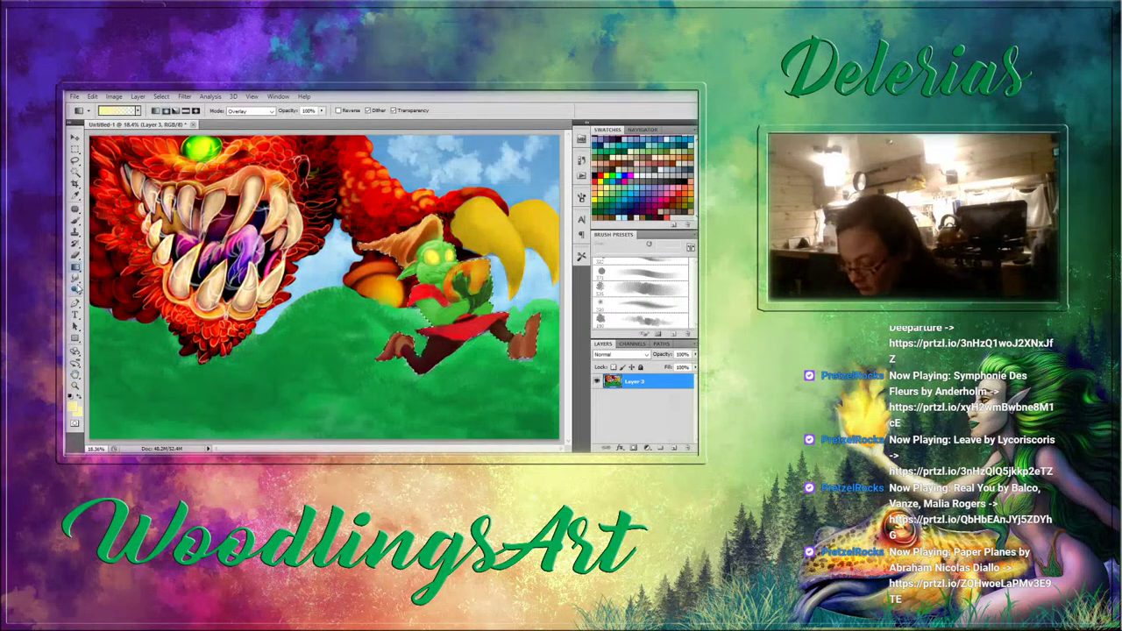
Tint the goblin's hand on the horn-shaped object grey with a 60 px dark grey brush in Color mode.
left_click(76, 279)
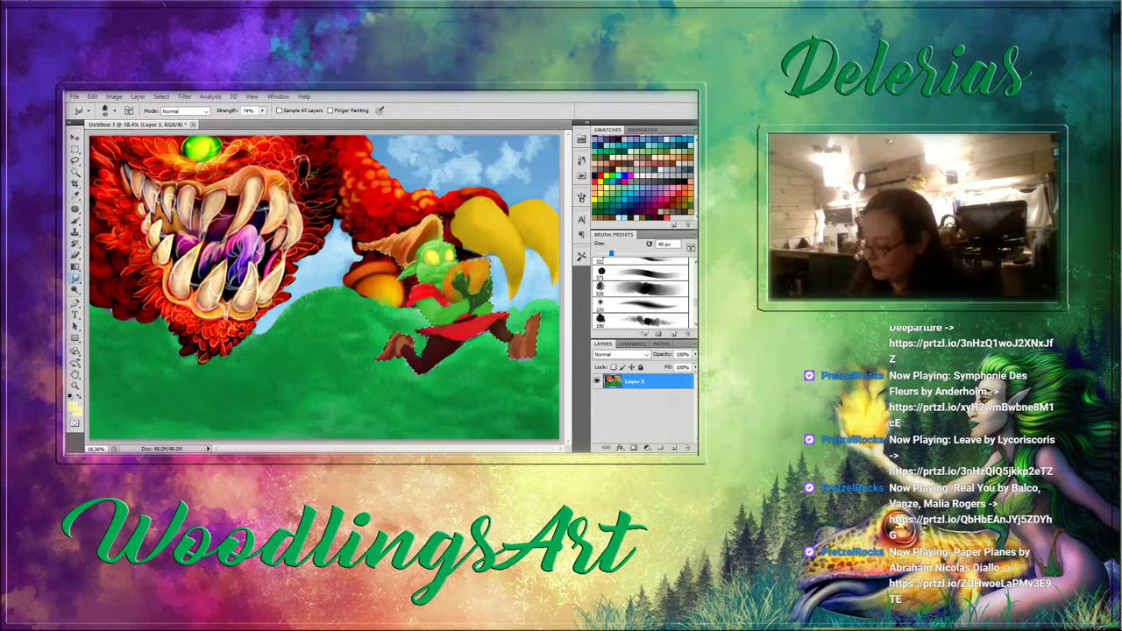
key("b")
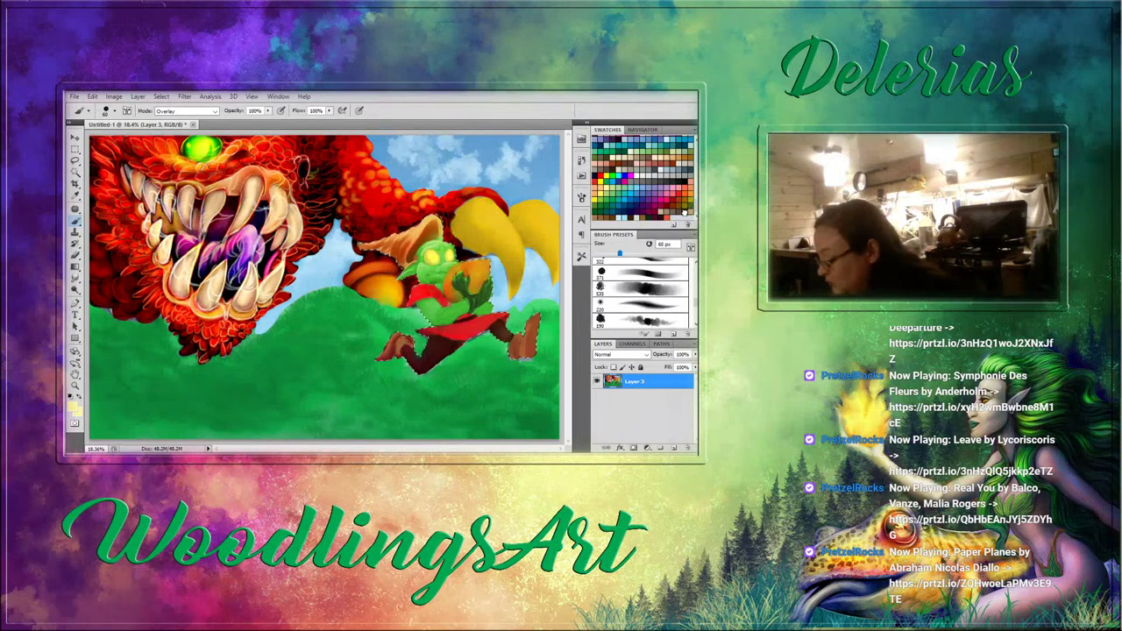
left_click(187, 111)
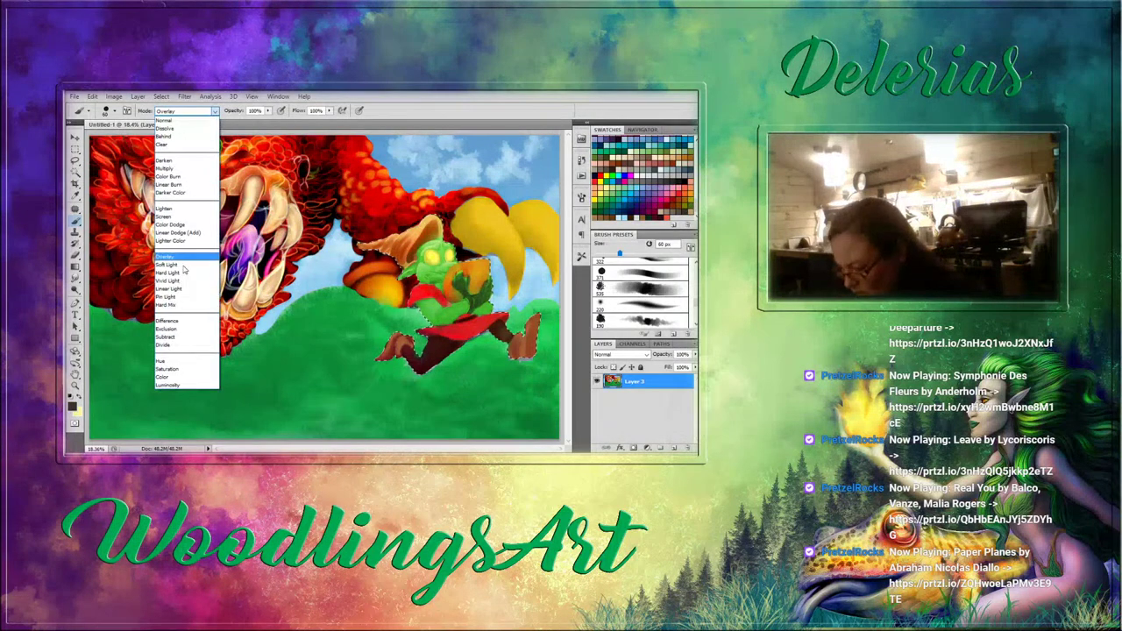
left_click(180, 377)
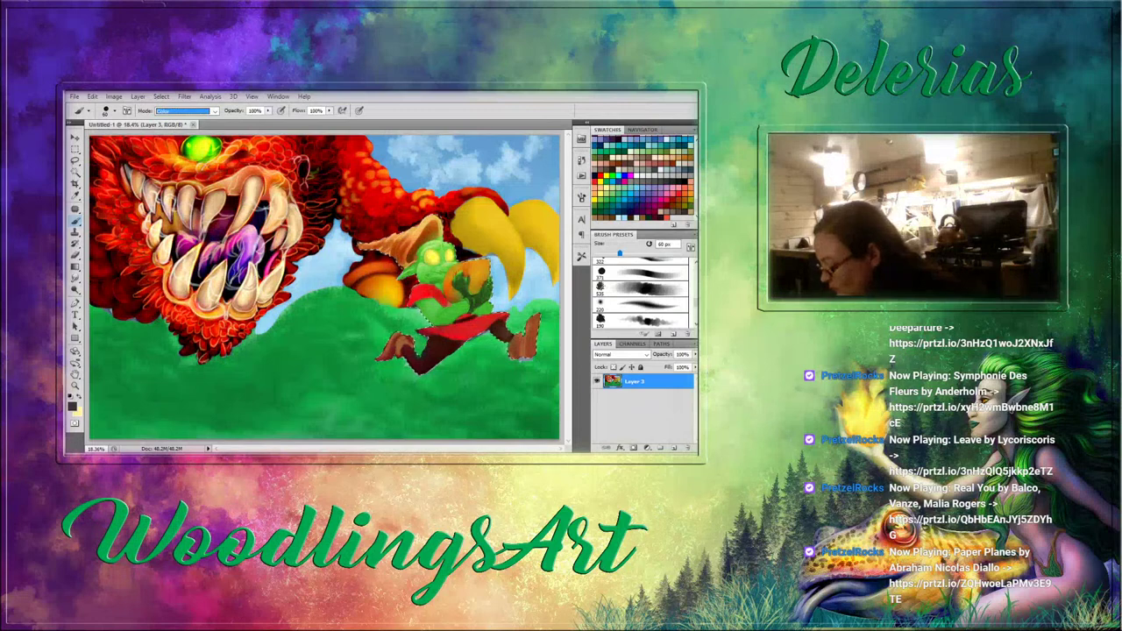
left_click_drag(465, 282, 480, 297)
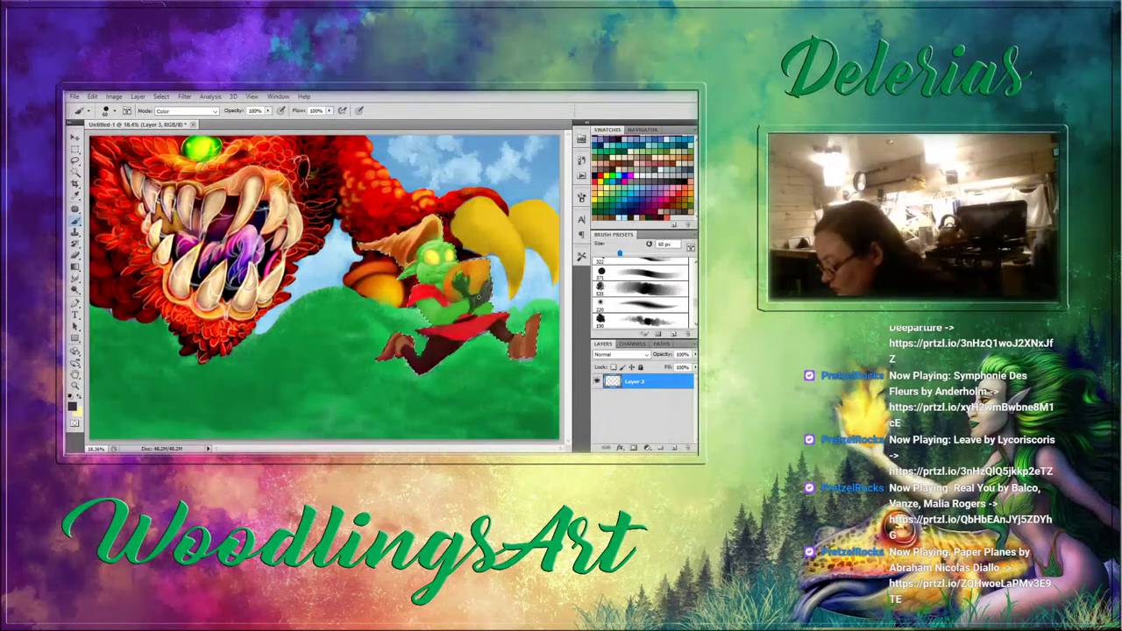
key("ctrl+shift+alt+e")
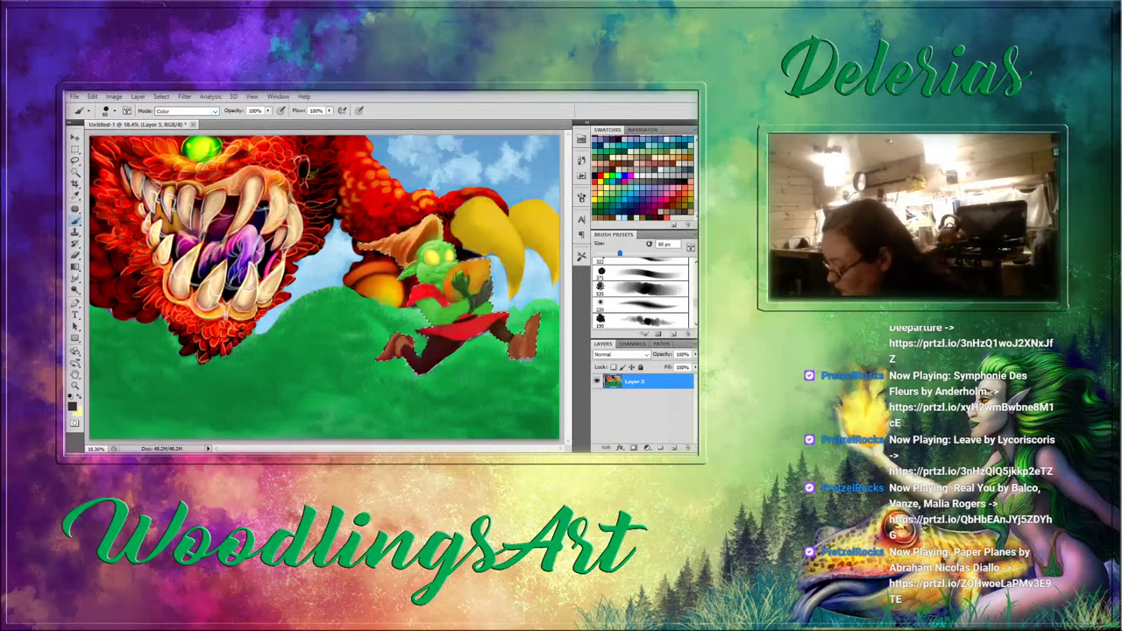
key("ctrl+z")
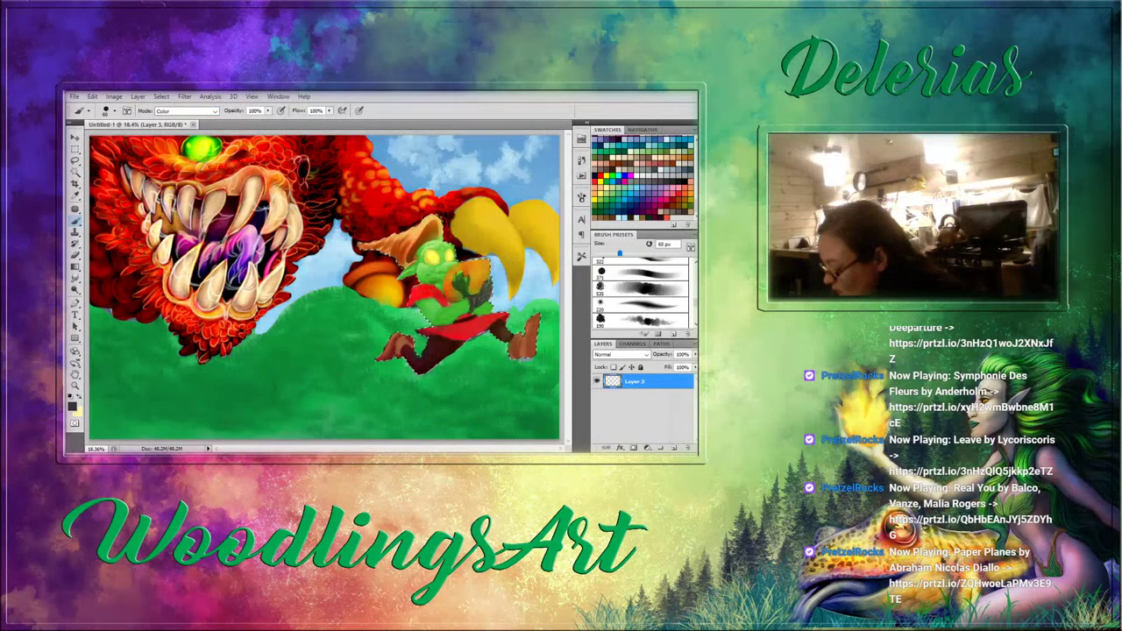
key("ctrl+shift+alt+e")
key("ctrl+z")
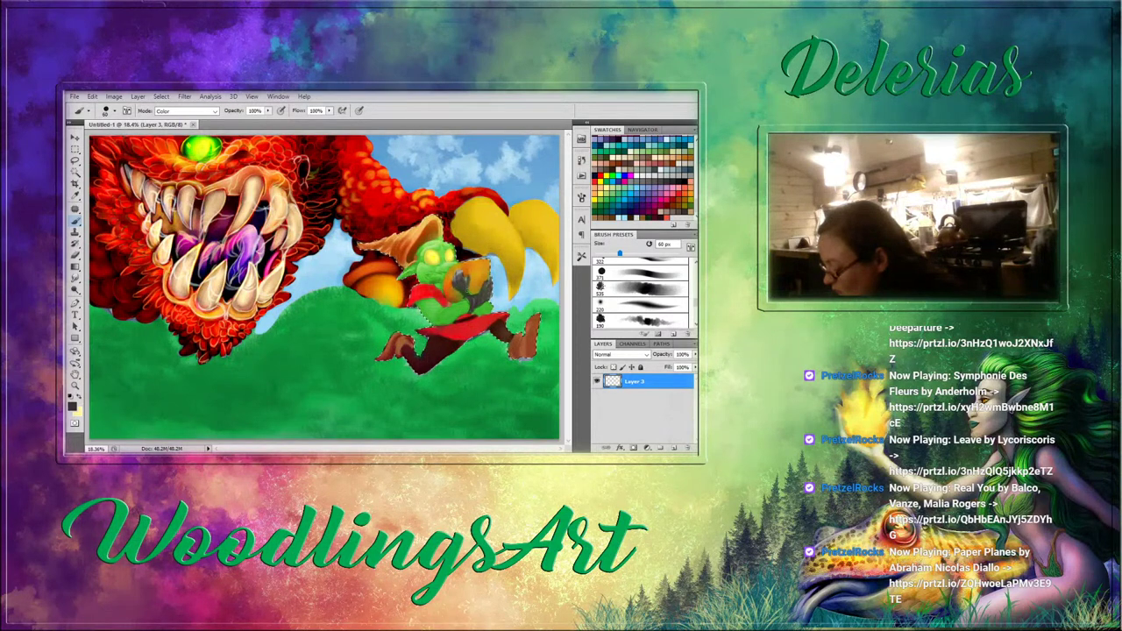
left_click_drag(479, 293, 475, 300)
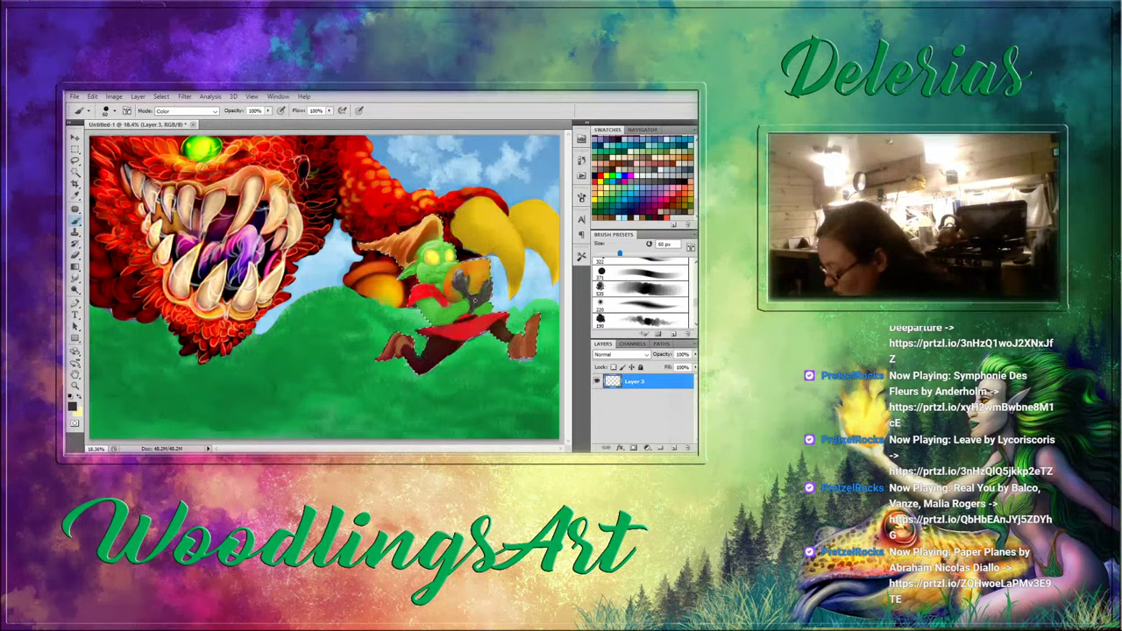
key("ctrl+z")
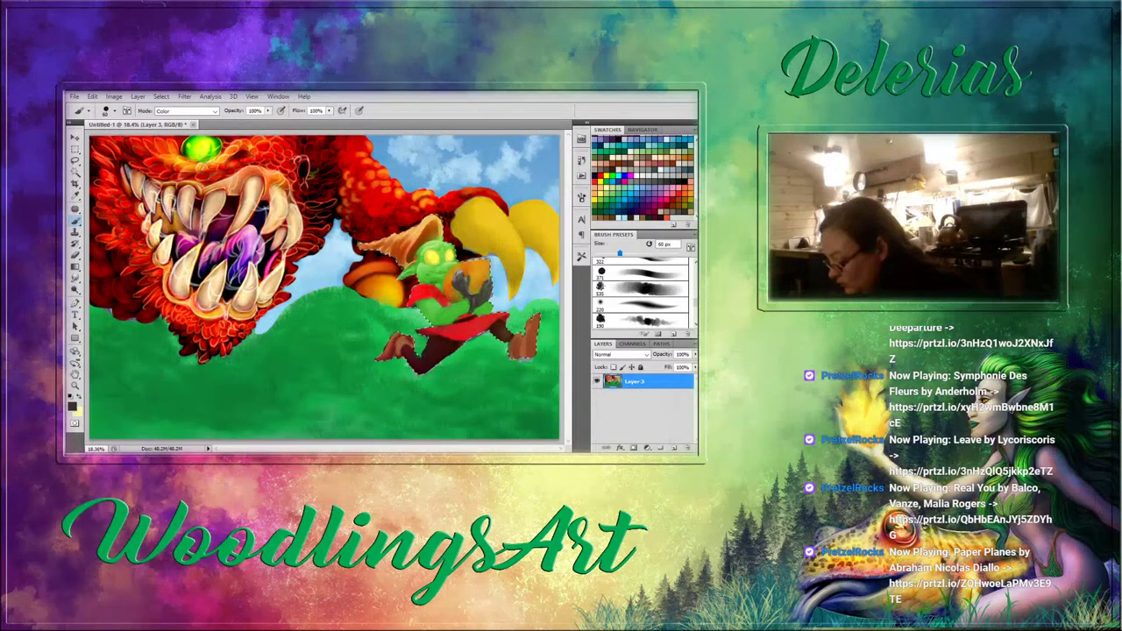
Shade the goblin's body with dark green in Overlay mode and blend the strokes with the Smudge tool at 40 px.
left_click(213, 111)
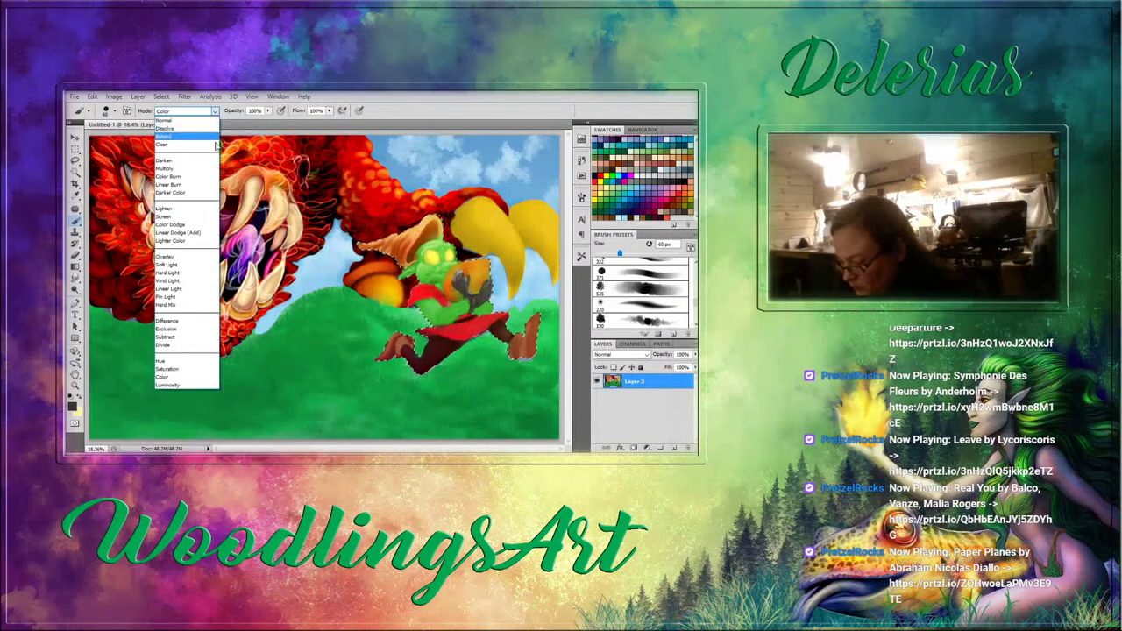
left_click(165, 256)
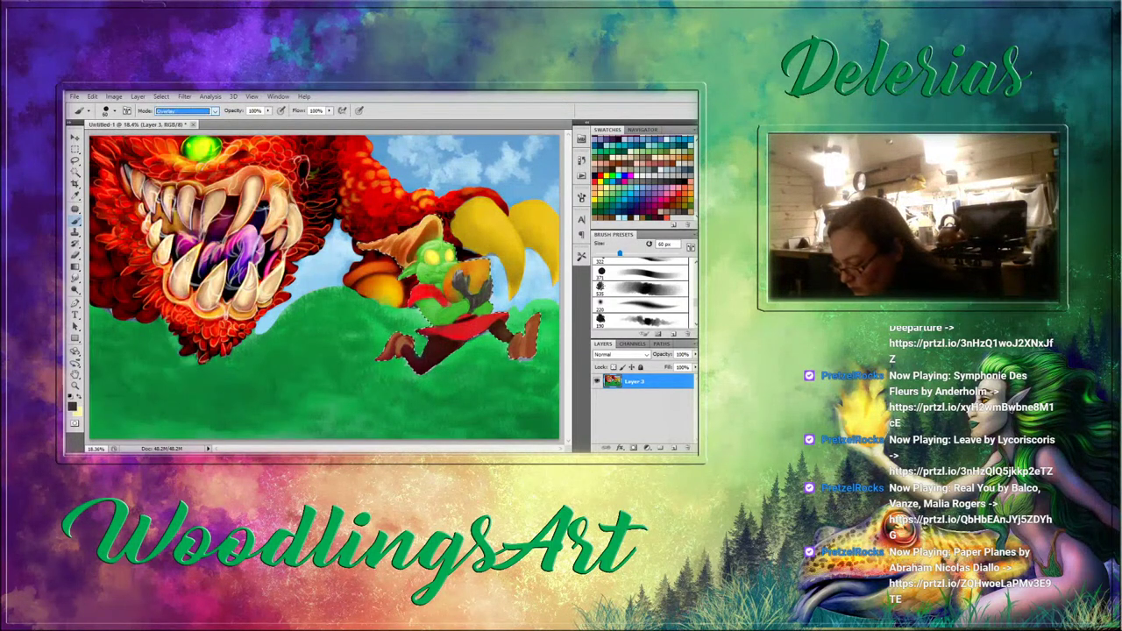
left_click(601, 207)
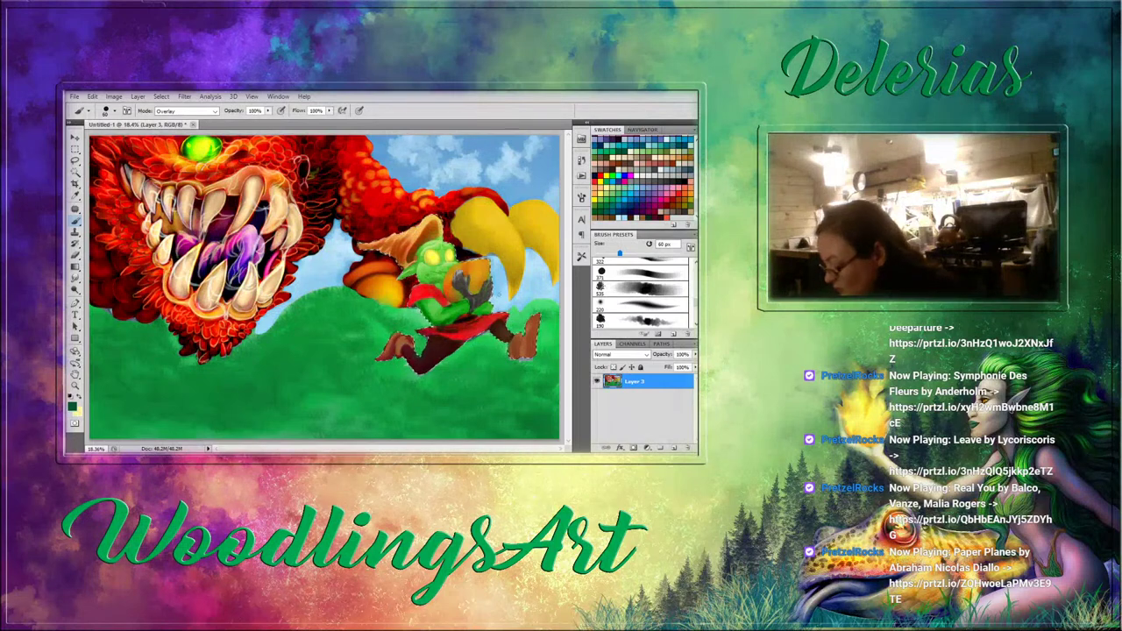
left_click(76, 280)
key("bracketleft")
key("bracketleft")
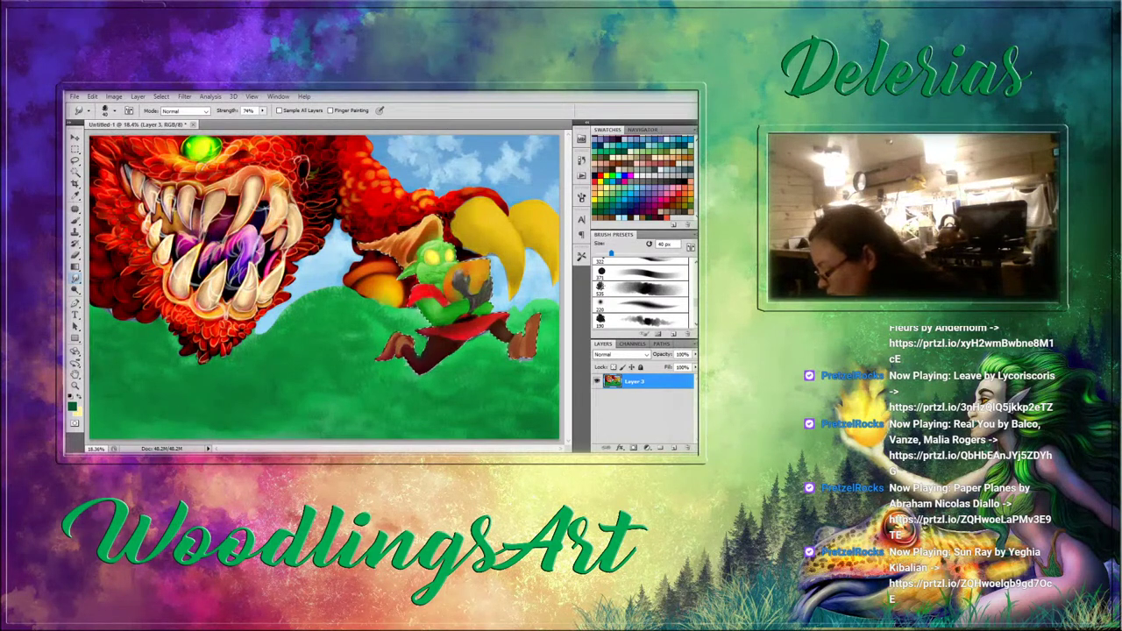
Paint black pupils in the goblin's eyes in Normal mode using the 220 px brush preset reduced to 80 px.
left_click(75, 220)
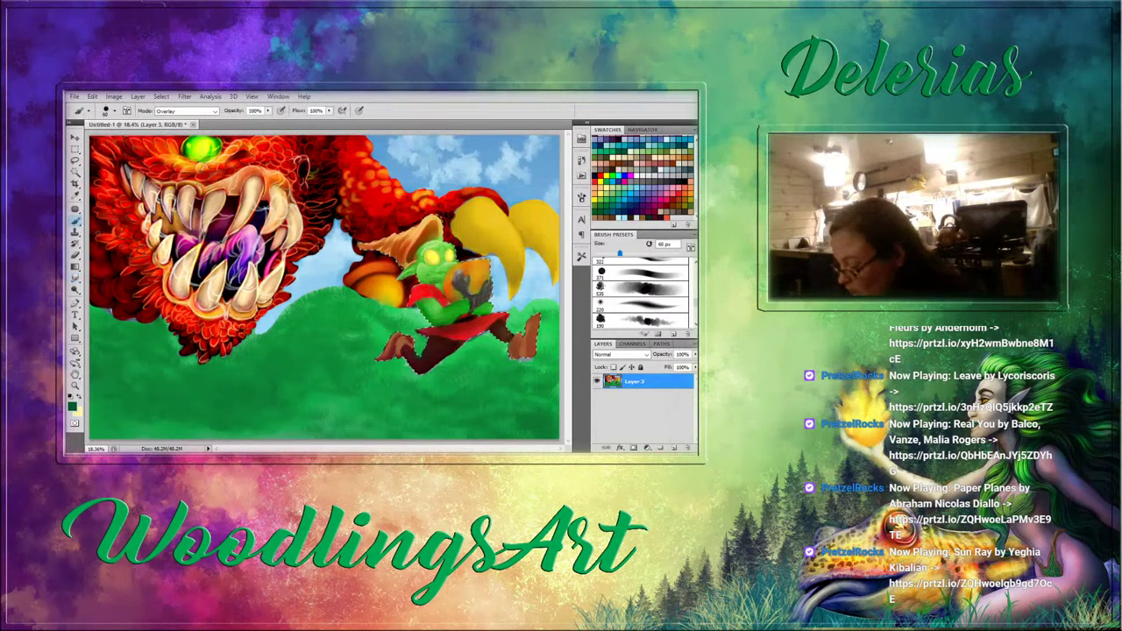
left_click(626, 307)
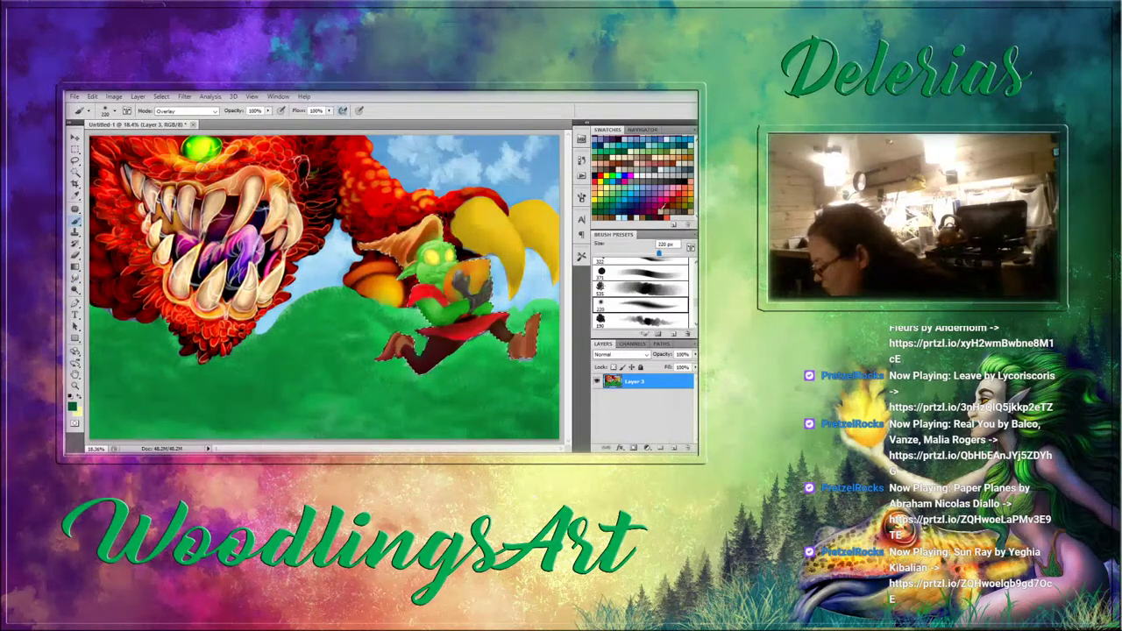
key("d")
left_click(202, 111)
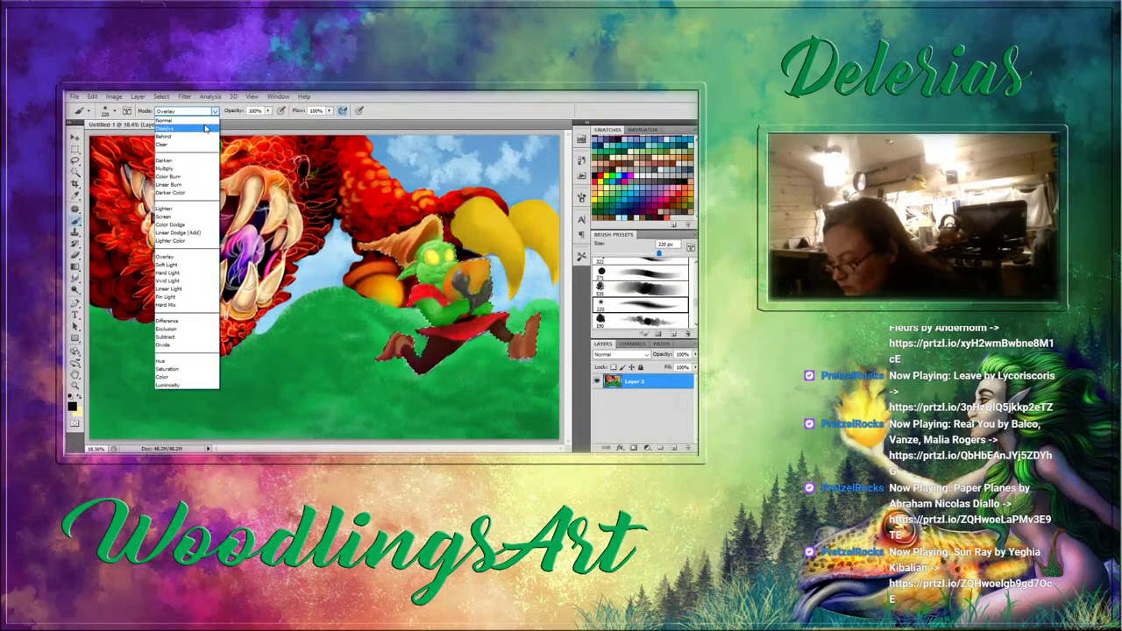
left_click(204, 121)
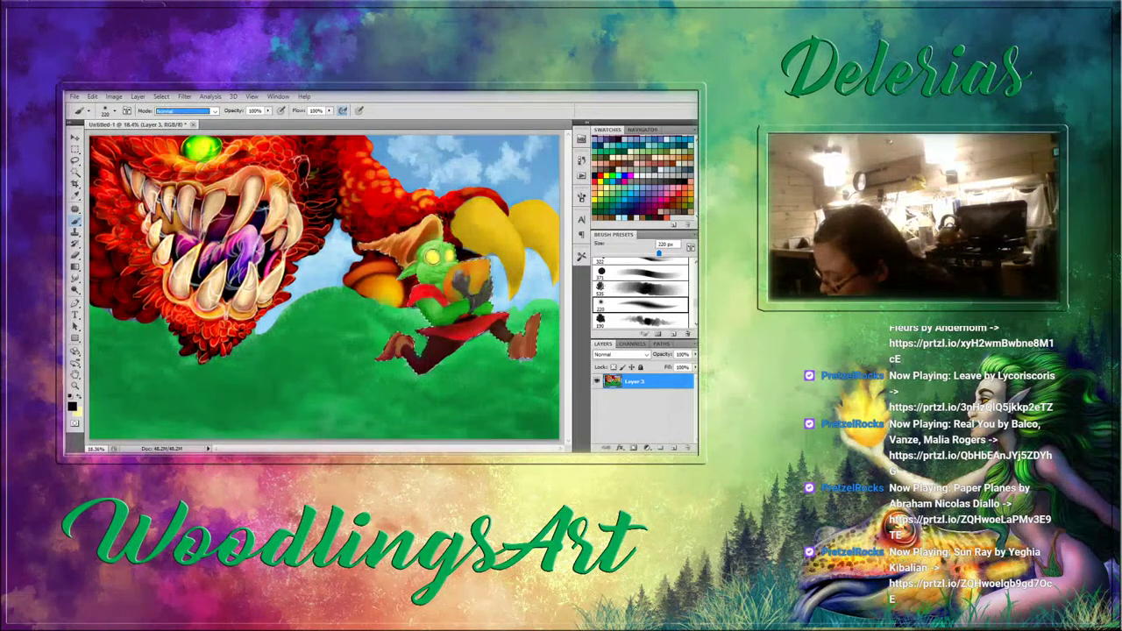
key("bracketleft")
key("bracketleft")
key("bracketleft")
key("bracketleft")
key("bracketleft")
key("bracketleft")
key("bracketleft")
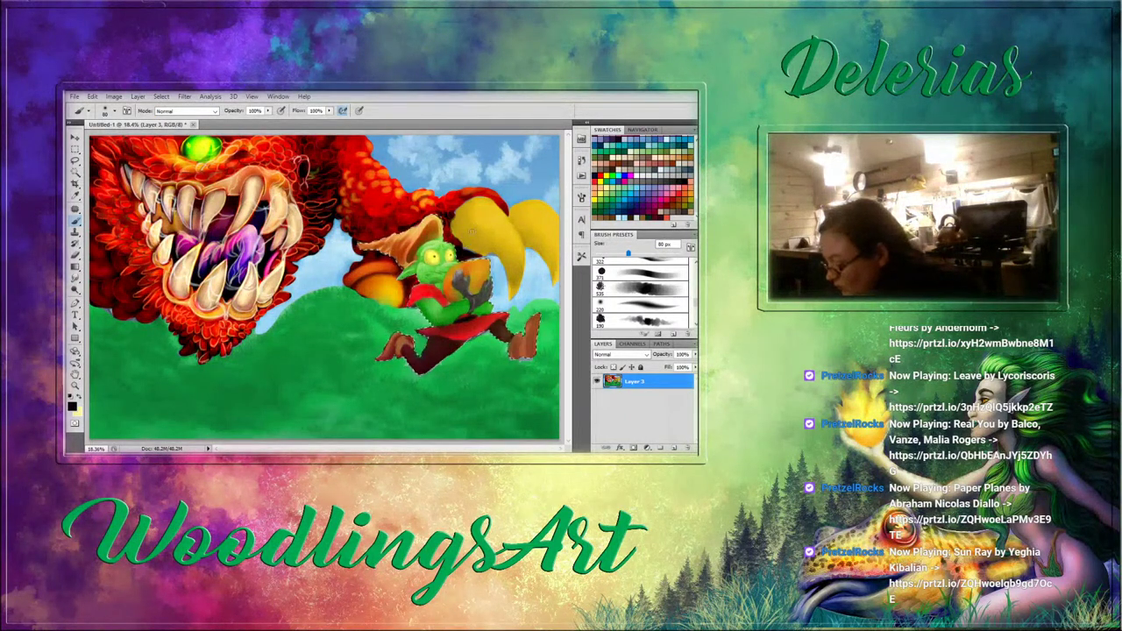
Define the goblin's facial features around the eyes and mouth with dark green, reducing the brush to 45 px.
left_click(613, 200)
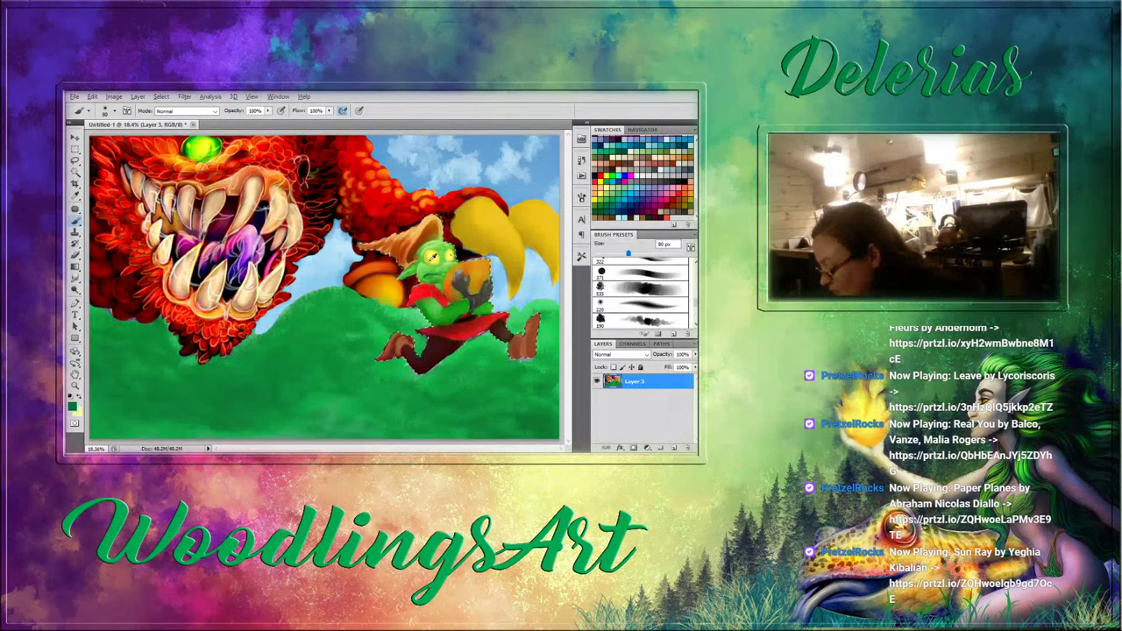
left_click(433, 257, "alt")
left_click(430, 260, "alt")
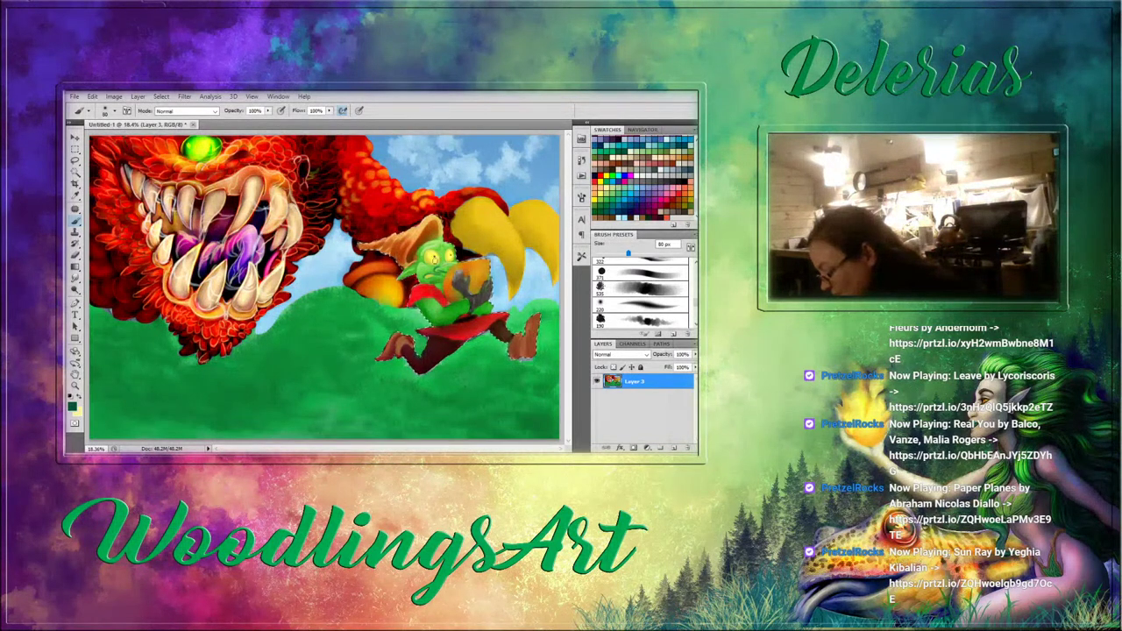
key("bracketleft")
key("bracketleft")
key("bracketleft")
key("bracketleft")
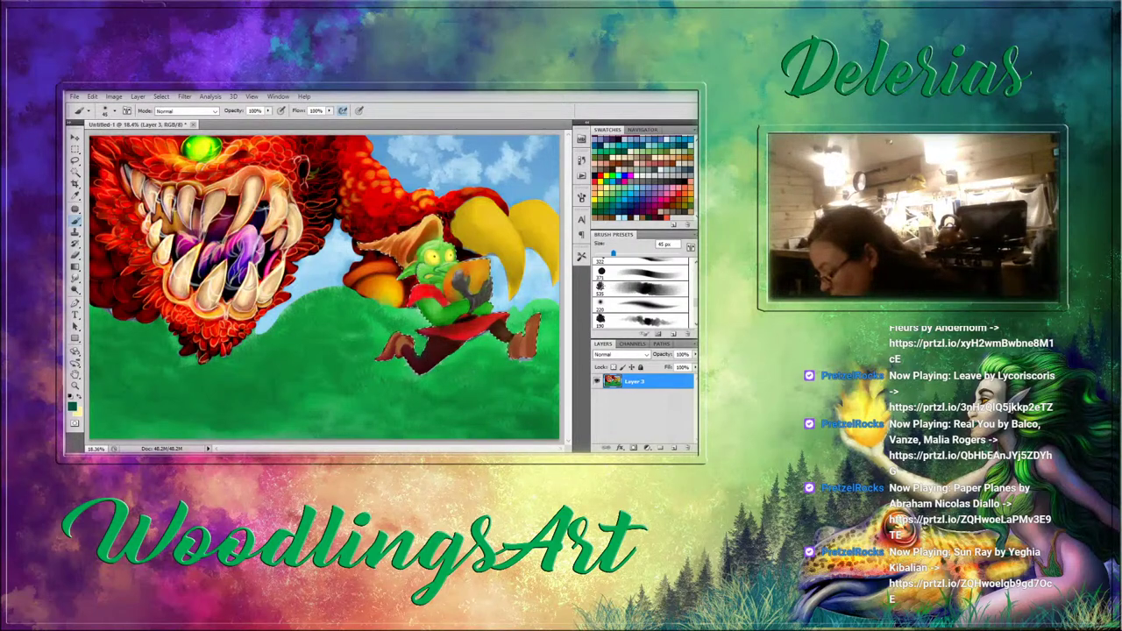
key("ctrl+z")
left_click_drag(421, 261, 428, 274)
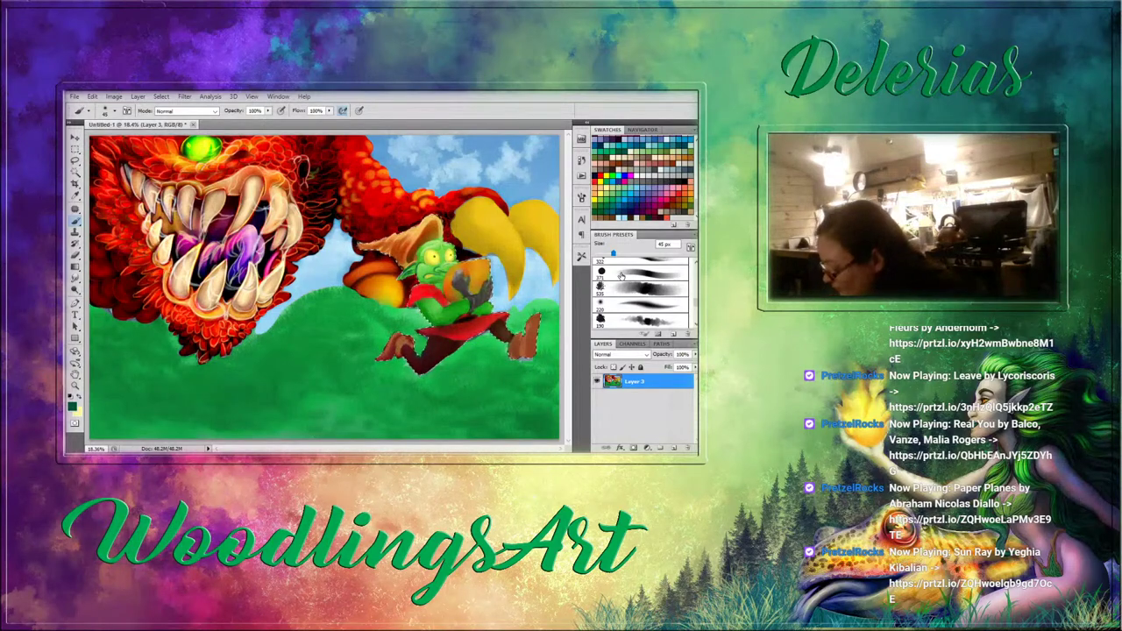
Add dark green shading to the side of the goblin's face with a round brush reduced to 100 px.
left_click(645, 273)
key("bracketleft")
key("bracketleft")
key("bracketleft")
key("bracketleft")
key("bracketleft")
key("bracketleft")
key("bracketleft")
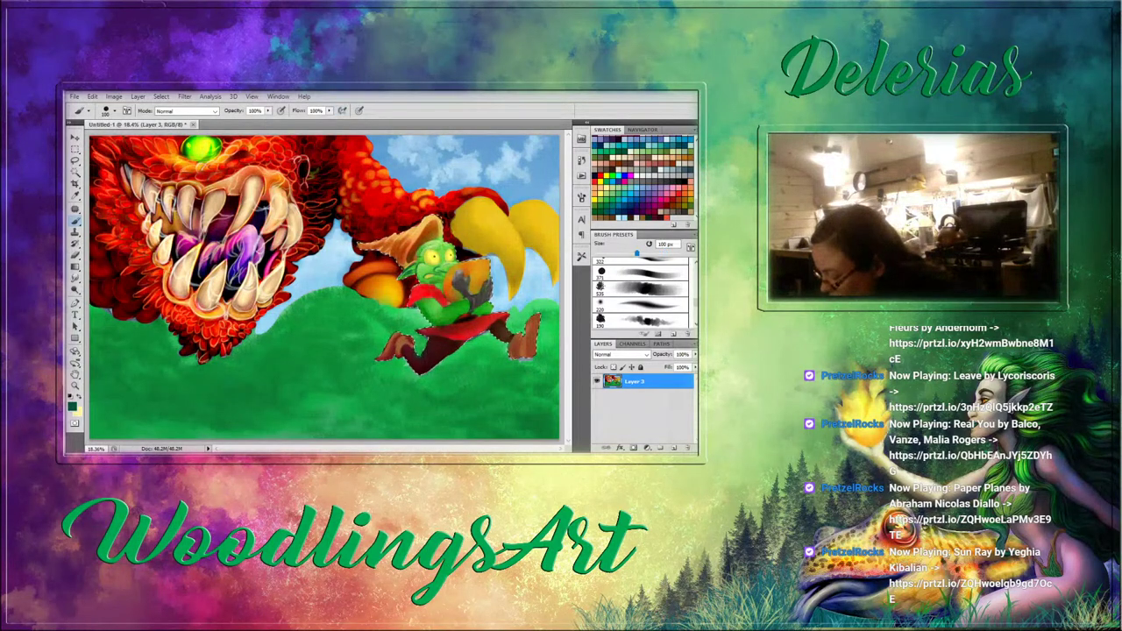
left_click_drag(422, 261, 428, 270)
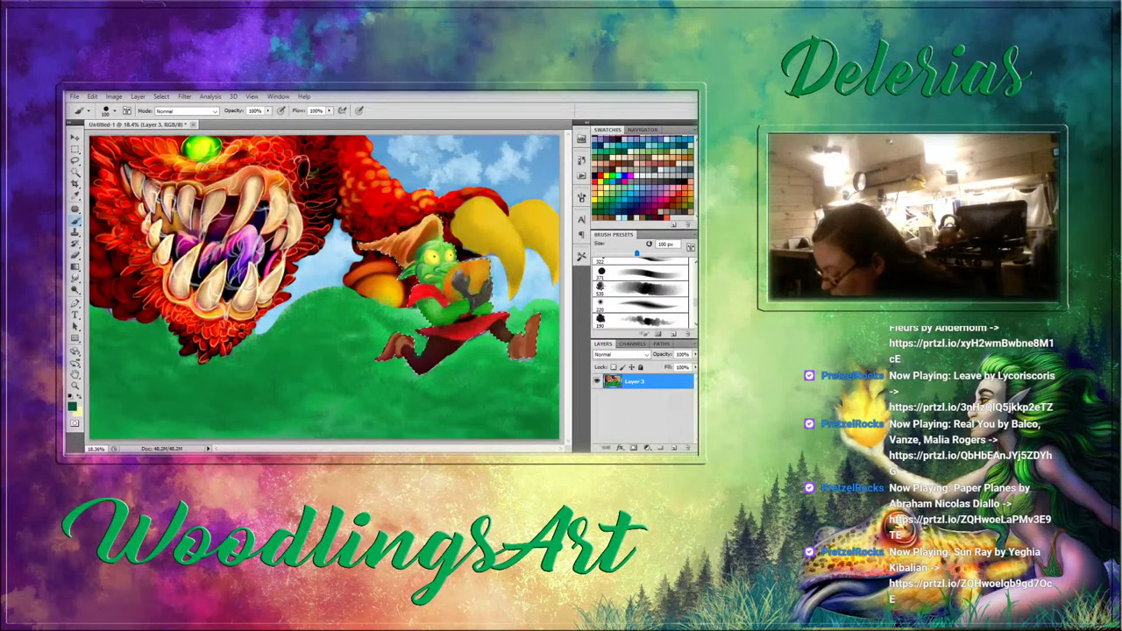
Sample the goblin's light green skin colour and paint it along the arm below the scarf.
left_click_drag(533, 325, 528, 353)
left_click(434, 308, "alt")
left_click_drag(427, 307, 437, 313)
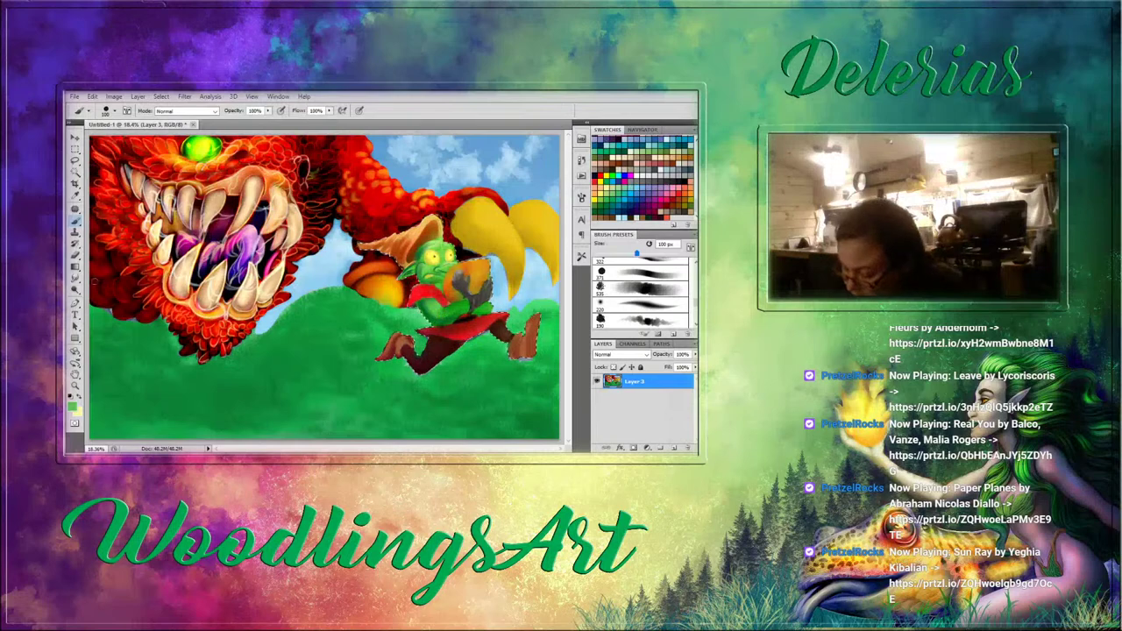
Paint sampled dark green shading on the goblin's arms and face using the 220 px brush preset reduced to 30 px.
key("r")
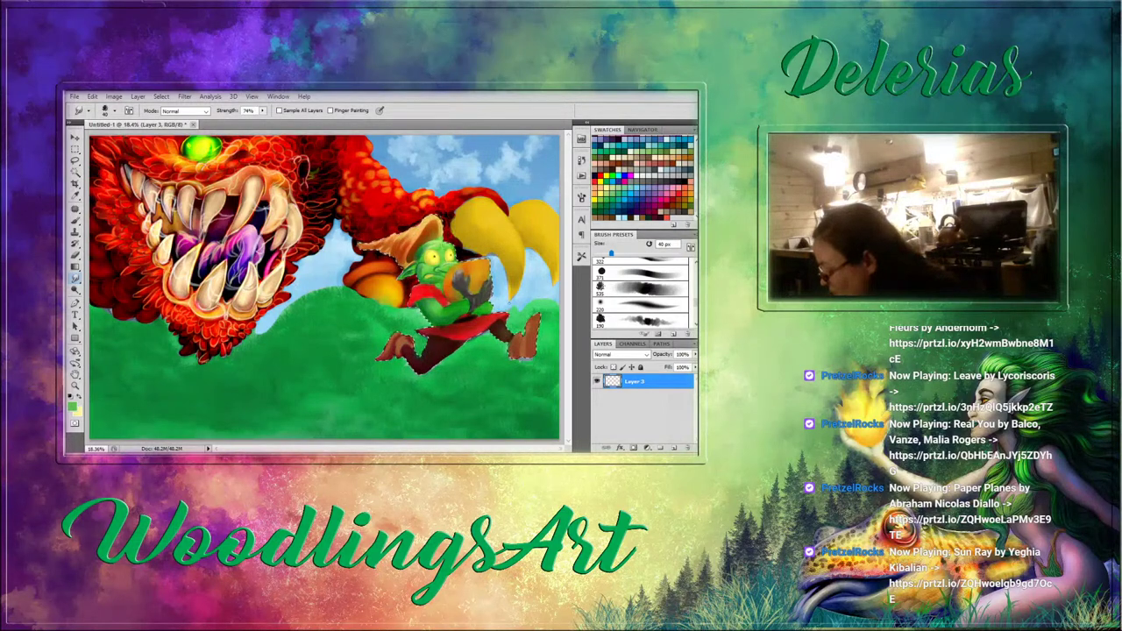
left_click(640, 304)
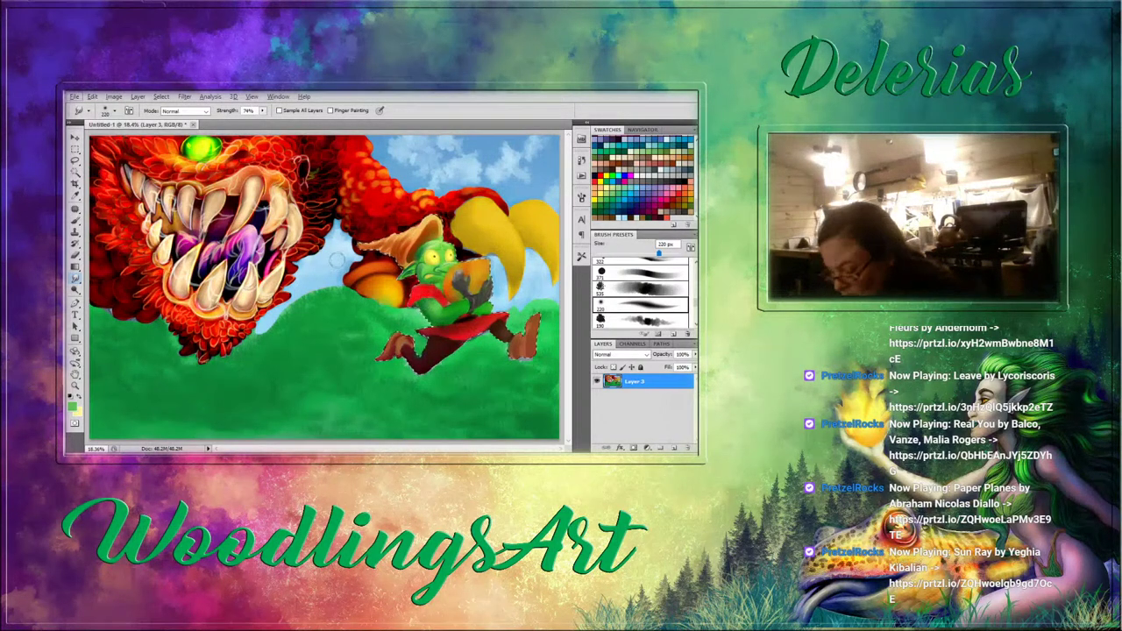
key("b")
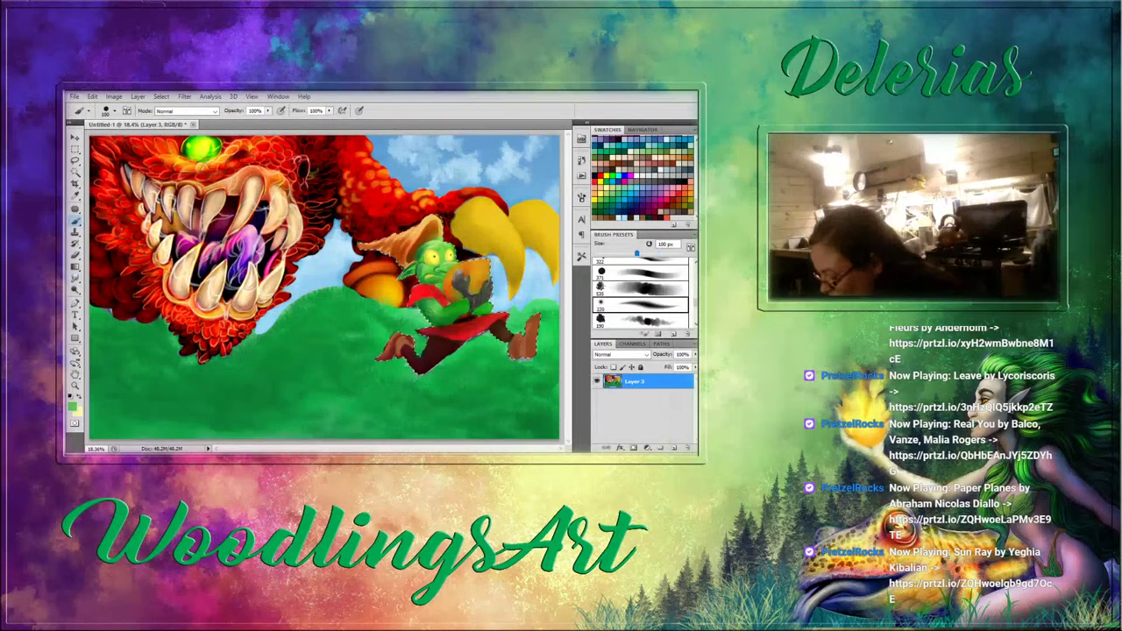
left_click(428, 311, "alt")
key("bracketleft")
key("bracketleft")
key("bracketleft")
key("bracketleft")
key("bracketleft")
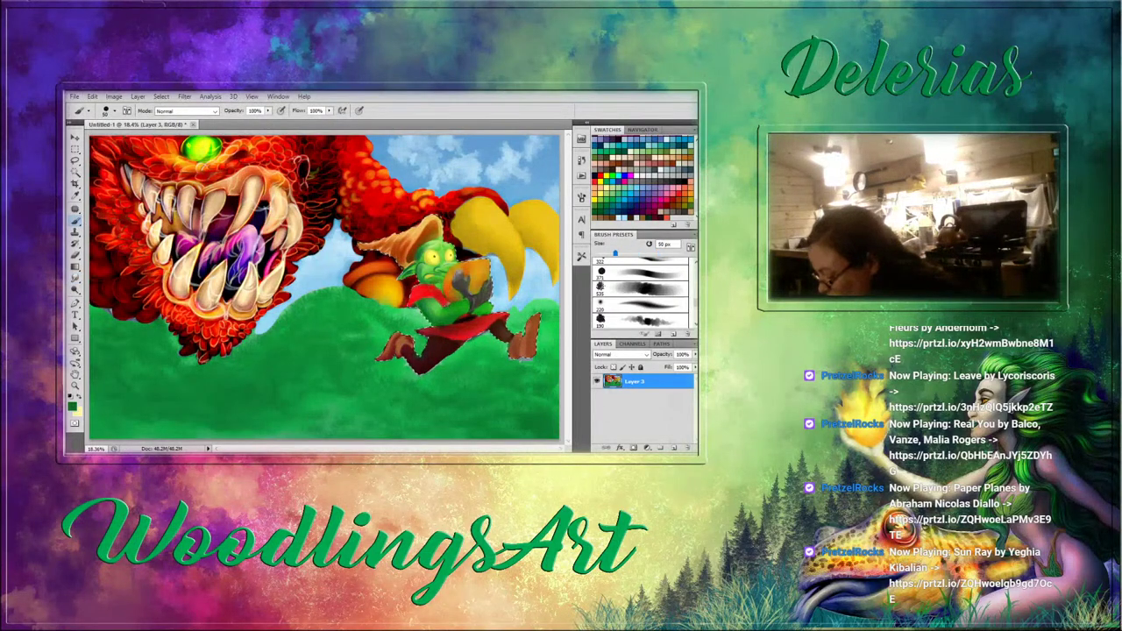
left_click(640, 305)
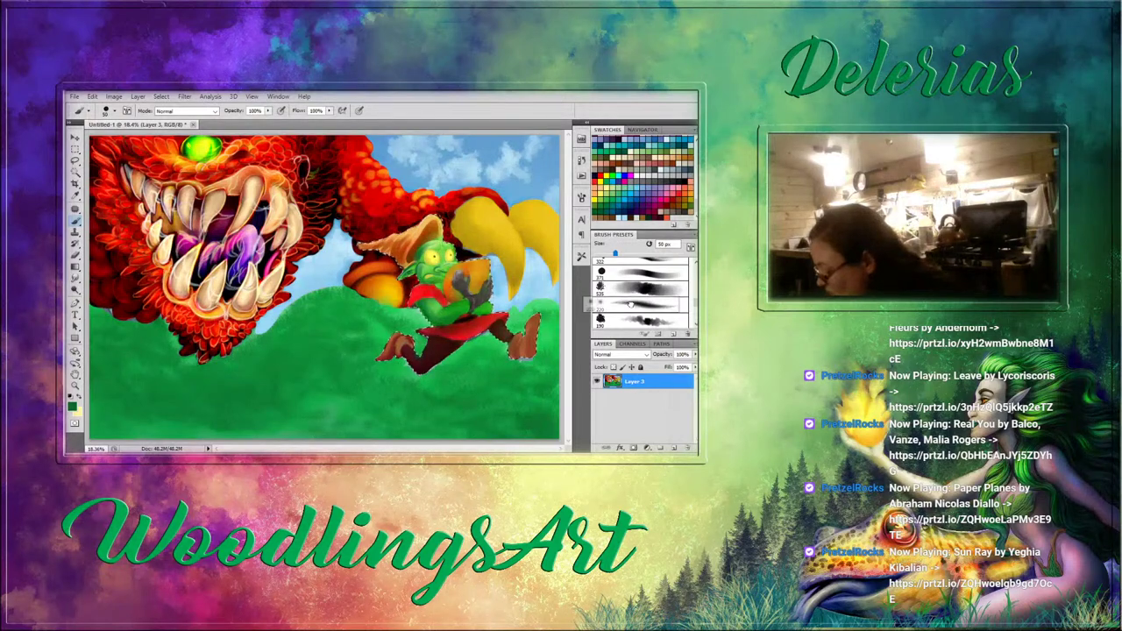
key("bracketleft")
key("bracketleft")
key("bracketleft")
key("bracketleft")
key("bracketleft")
key("bracketleft")
key("bracketleft")
key("bracketleft")
key("bracketleft")
key("bracketleft")
key("bracketleft")
key("bracketleft")
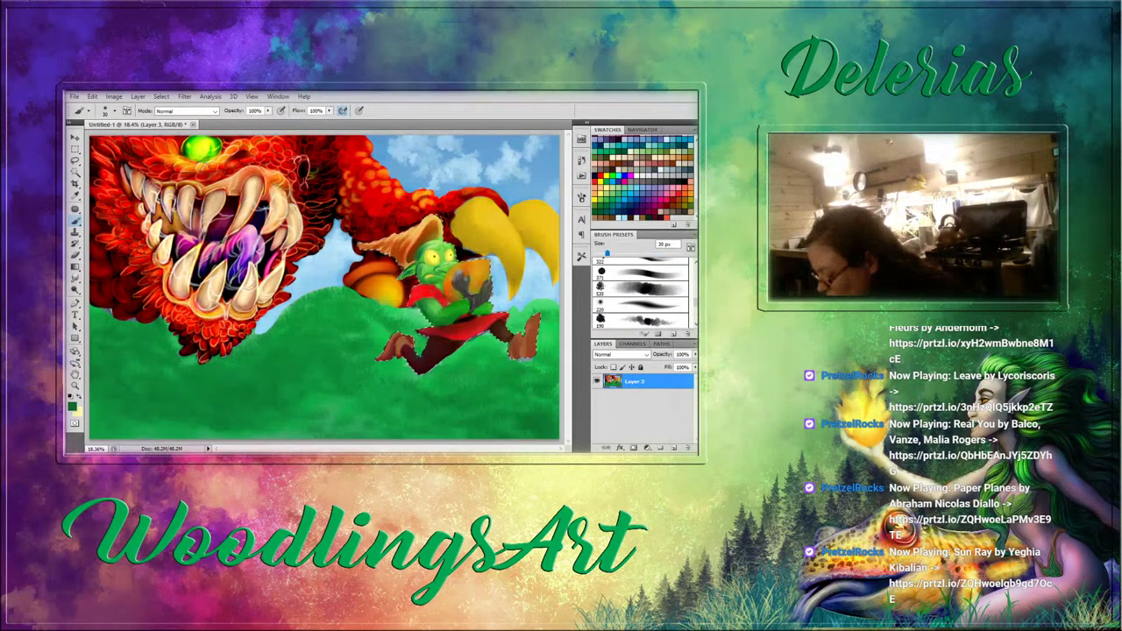
left_click_drag(494, 305, 506, 321)
left_click_drag(421, 308, 428, 320)
left_click_drag(459, 247, 468, 257)
left_click_drag(442, 309, 456, 312)
Add fine black accents between the goblin's arm and tunic using a sampled colour, and sample the tunic's dark red.
left_click(460, 303, "alt")
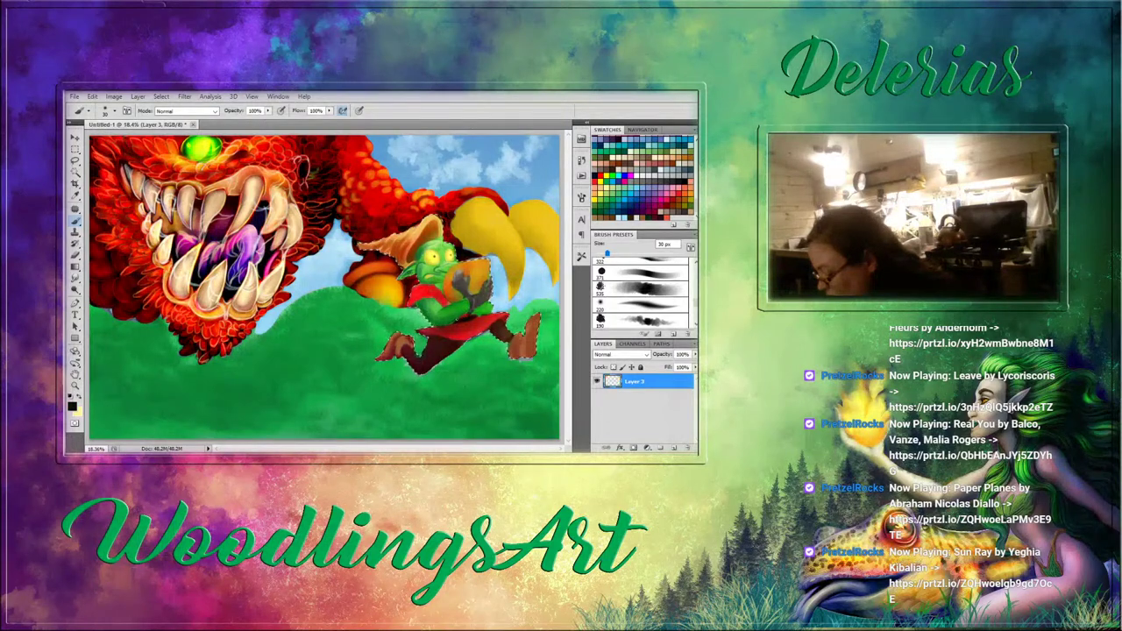
left_click_drag(460, 321, 468, 318)
left_click(461, 326, "alt")
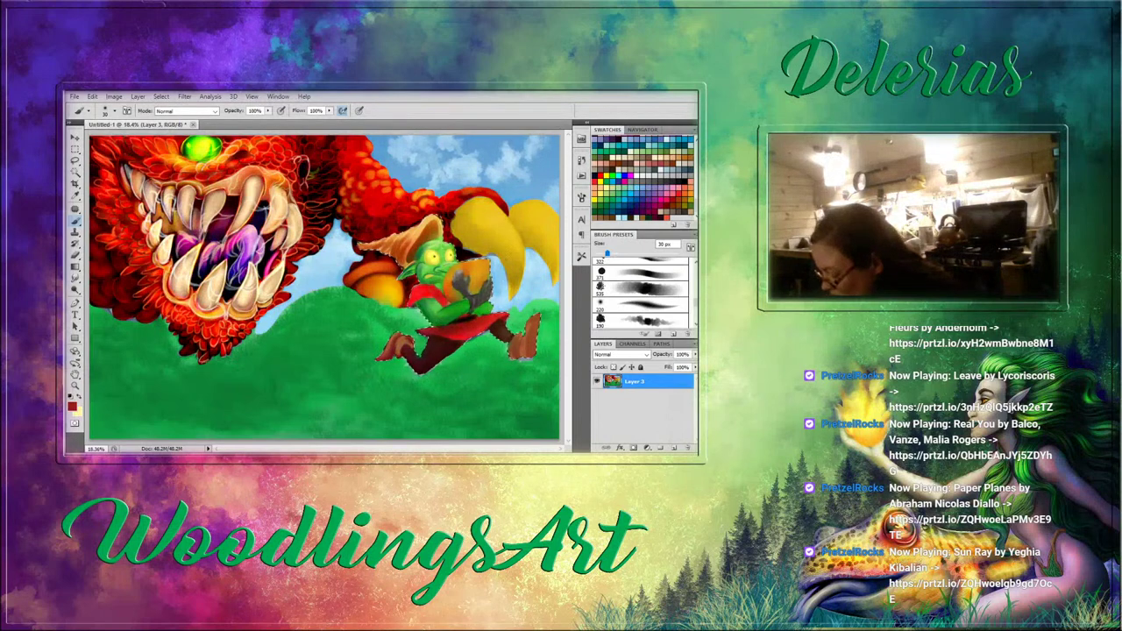
Sample the claw yellow for the orange object the goblin holds and smudge it with the 535 px preset reduced to 60 px.
left_click(520, 230, "alt")
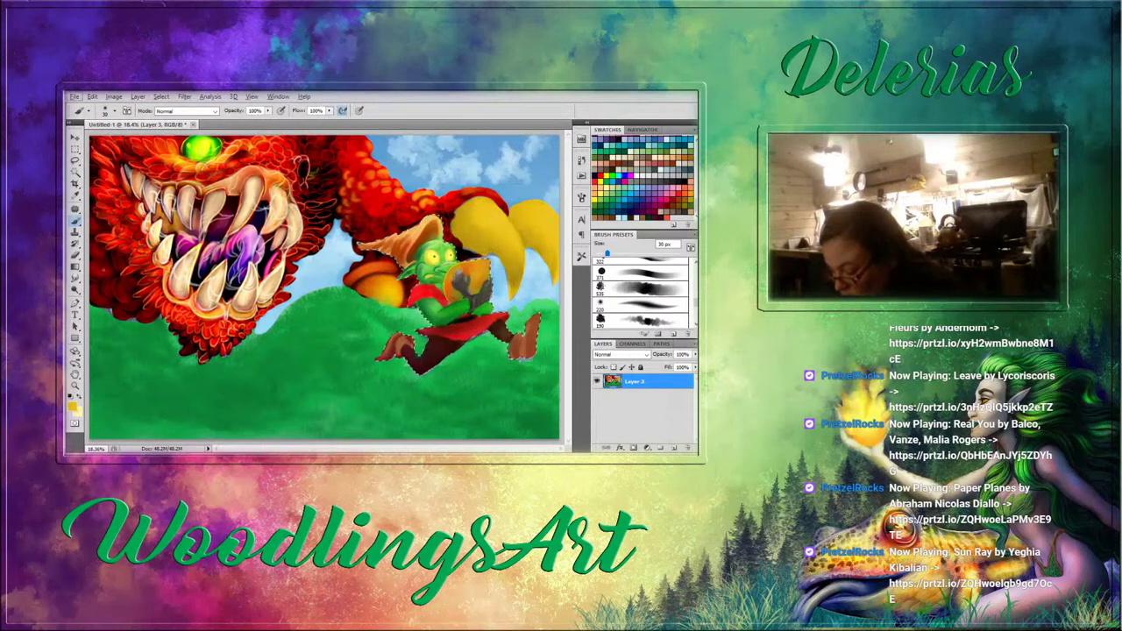
left_click(76, 277)
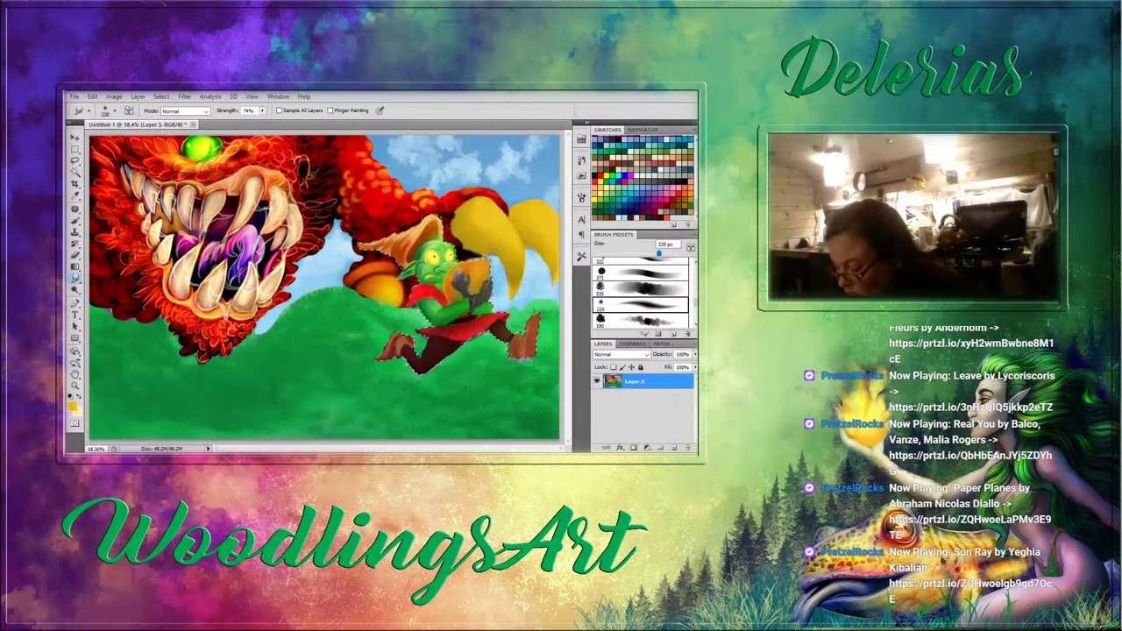
left_click(622, 287)
left_click(621, 286)
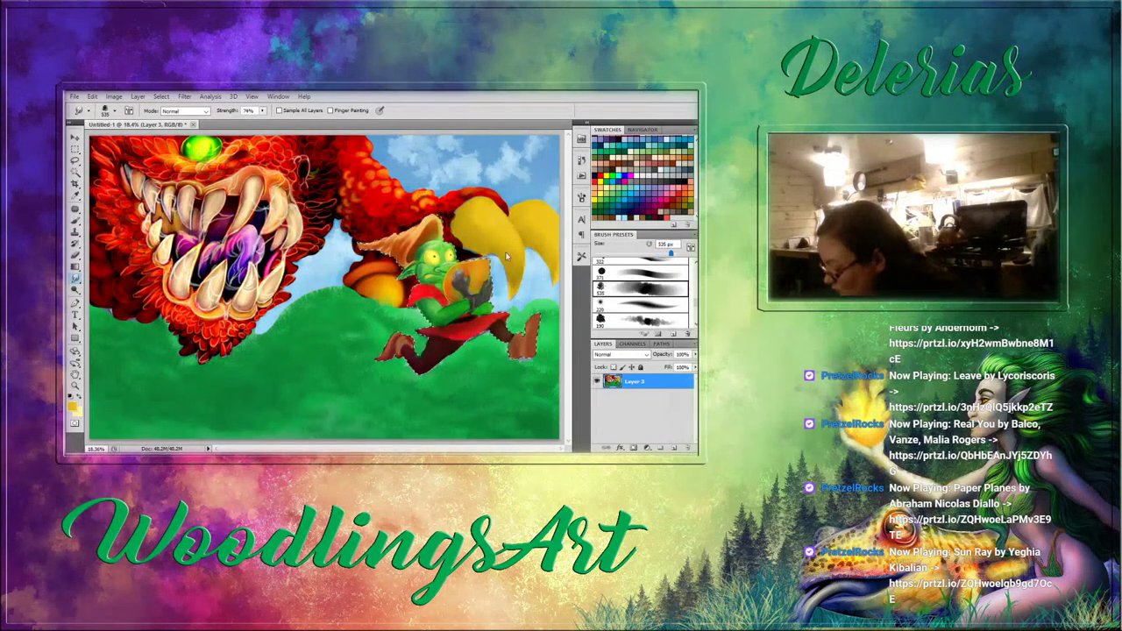
left_click_drag(672, 254, 619, 254)
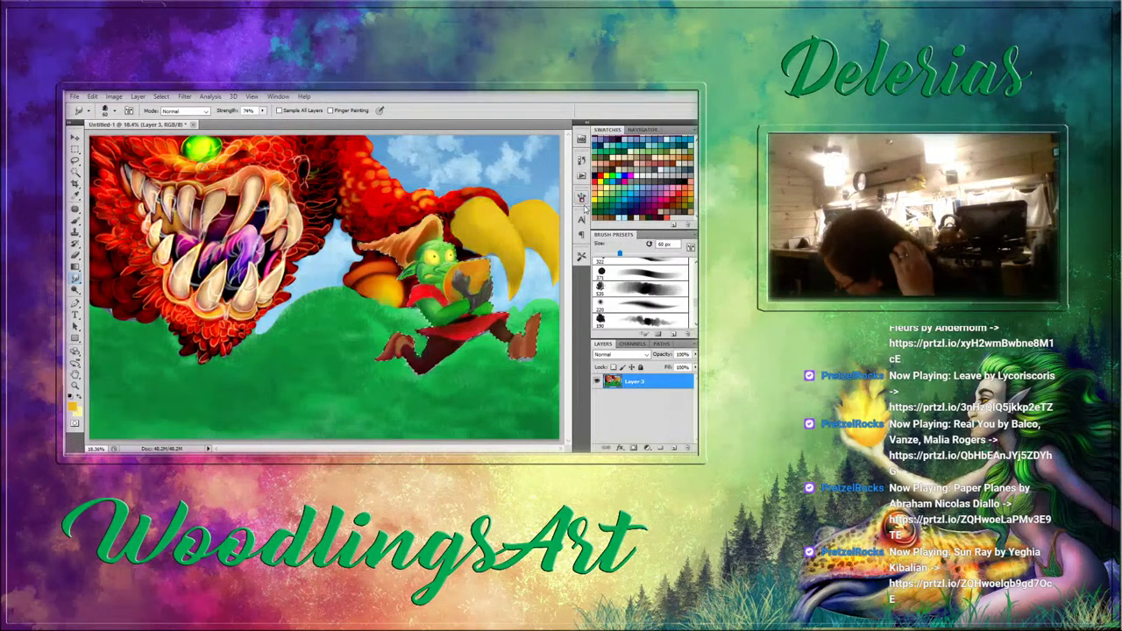
left_click(580, 198)
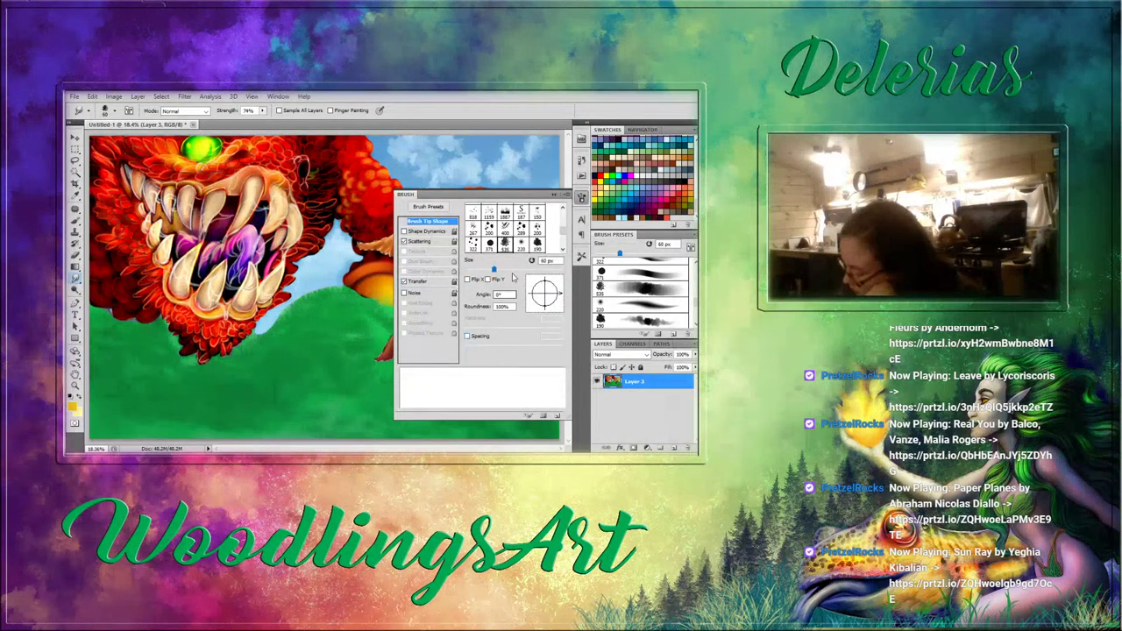
left_click(554, 194)
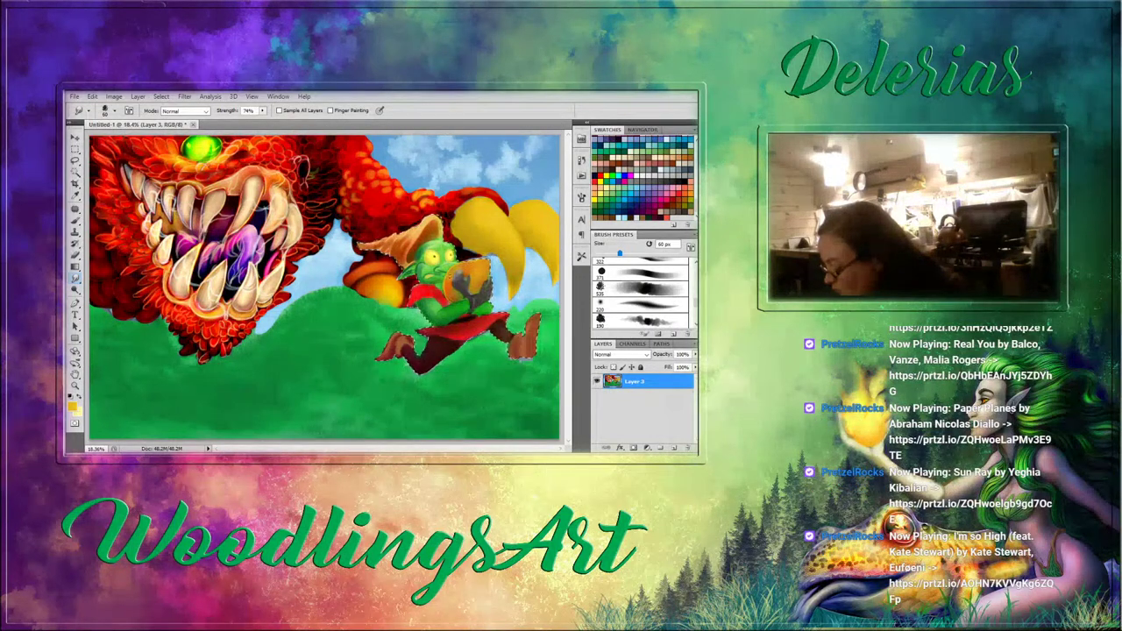
Define the goblin's gripping hands with sampled black using the 220 px brush preset reduced to 30 px.
key("b")
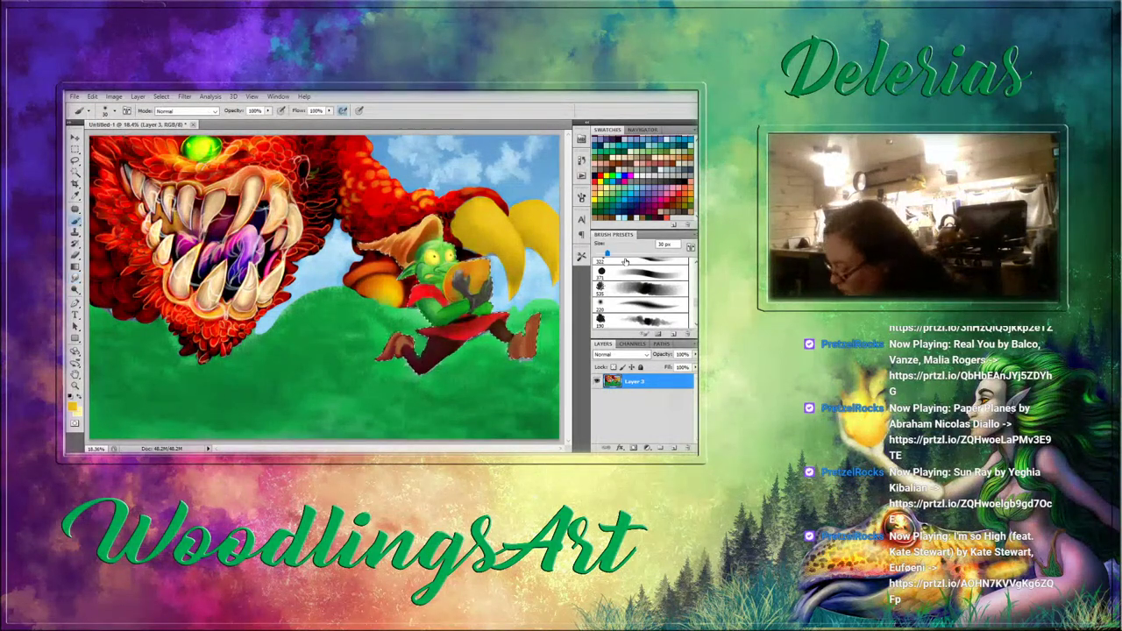
left_click(635, 306)
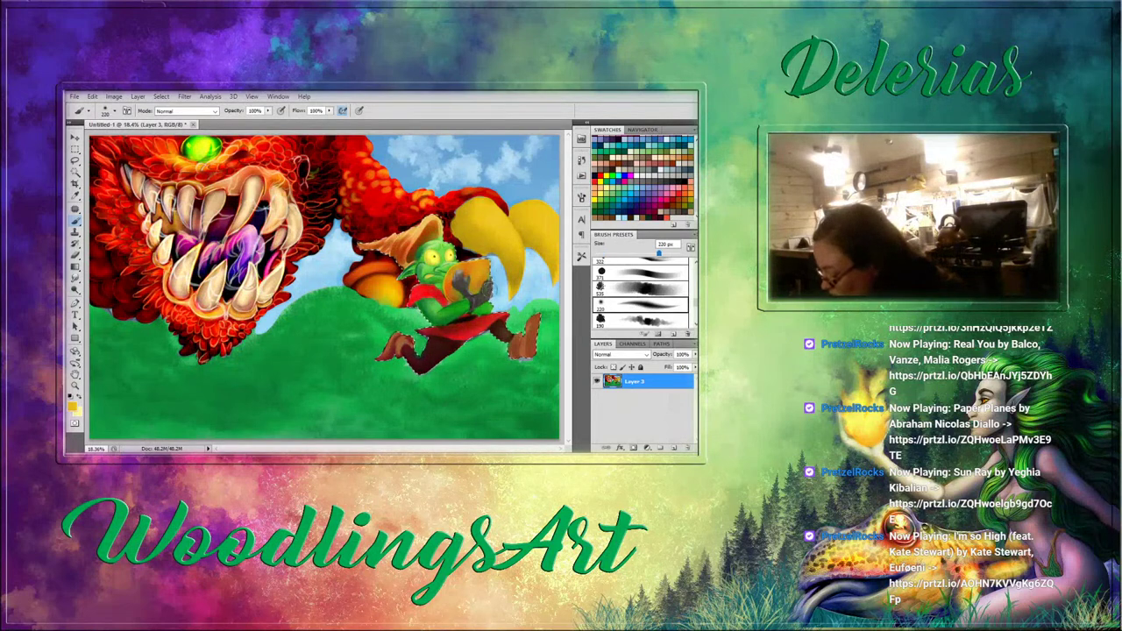
left_click(468, 320, "alt")
key("bracketleft")
key("bracketleft")
key("bracketleft")
key("bracketleft")
key("bracketleft")
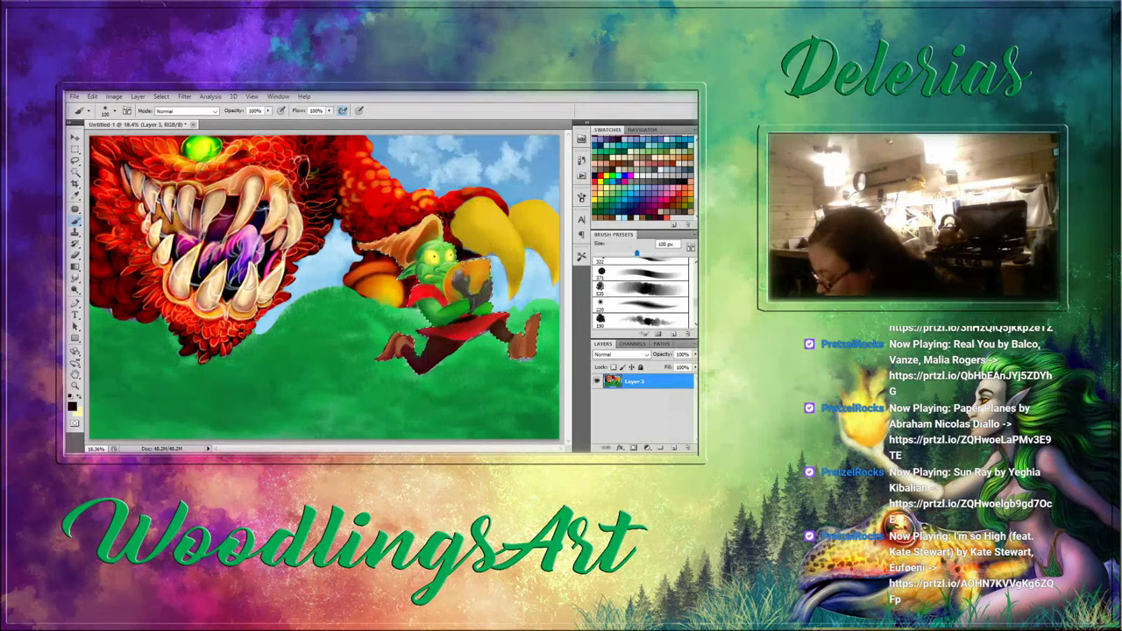
key("bracketleft")
key("bracketleft")
key("bracketleft")
key("bracketleft")
key("bracketleft")
key("bracketleft")
key("bracketleft")
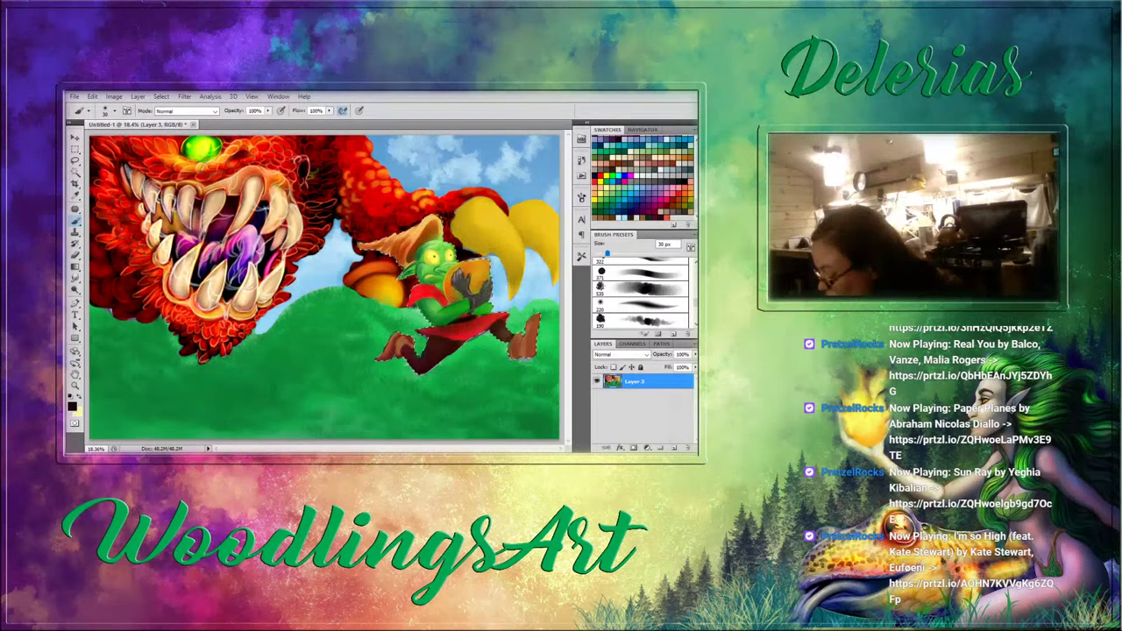
Paint yellow highlights and sampled golden brown shading on the object in the goblin's hands with an 80 px round brush.
key("x")
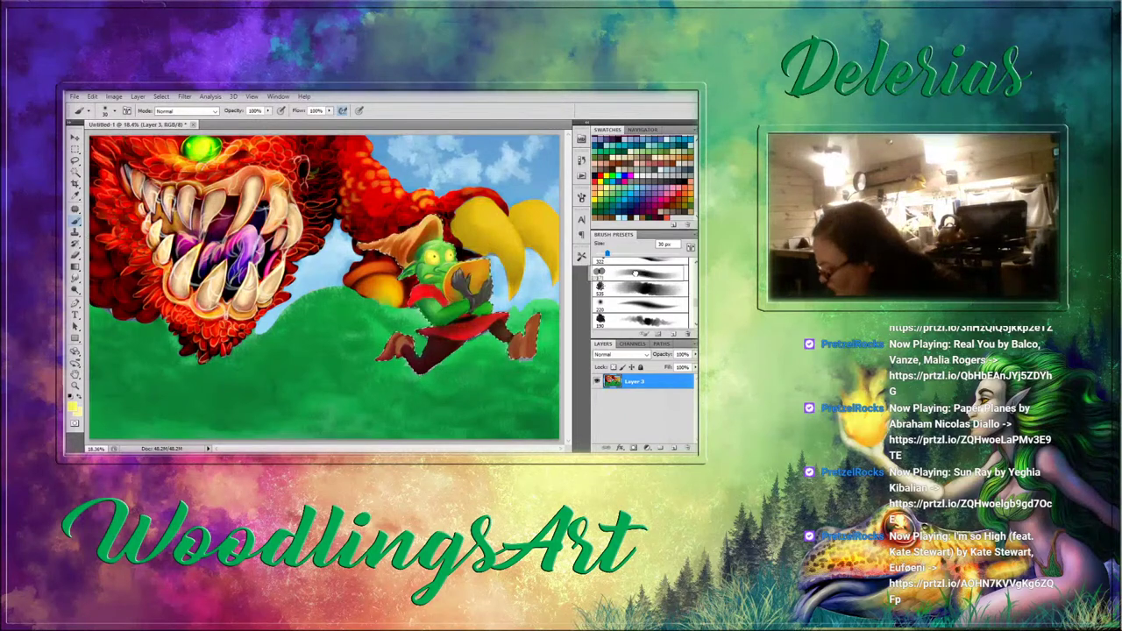
left_click(634, 274)
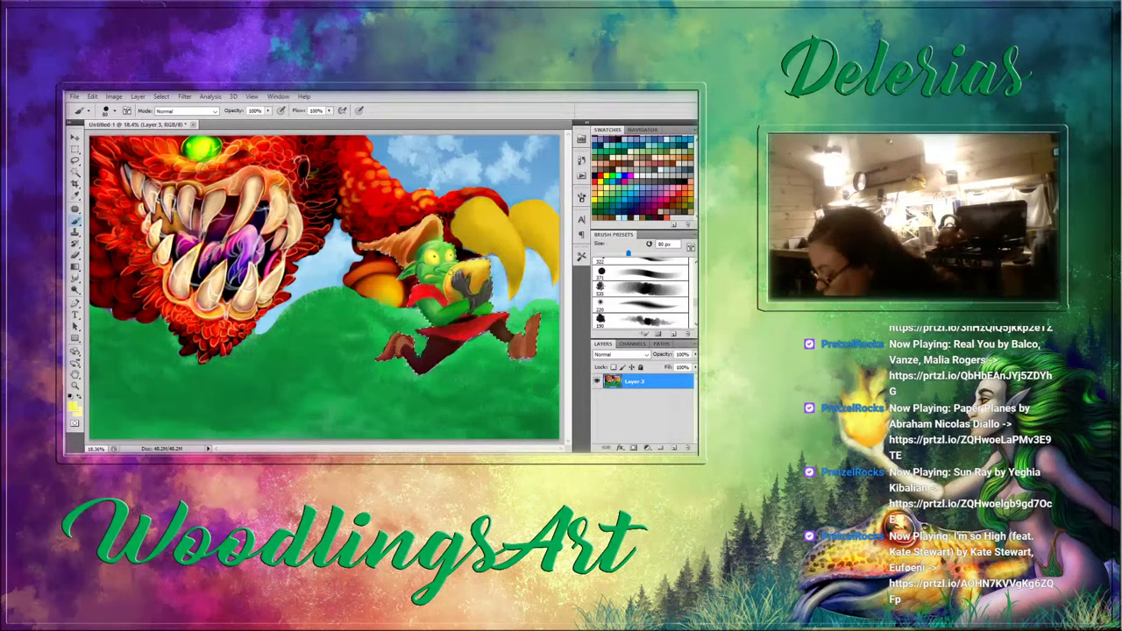
left_click(456, 291, "alt")
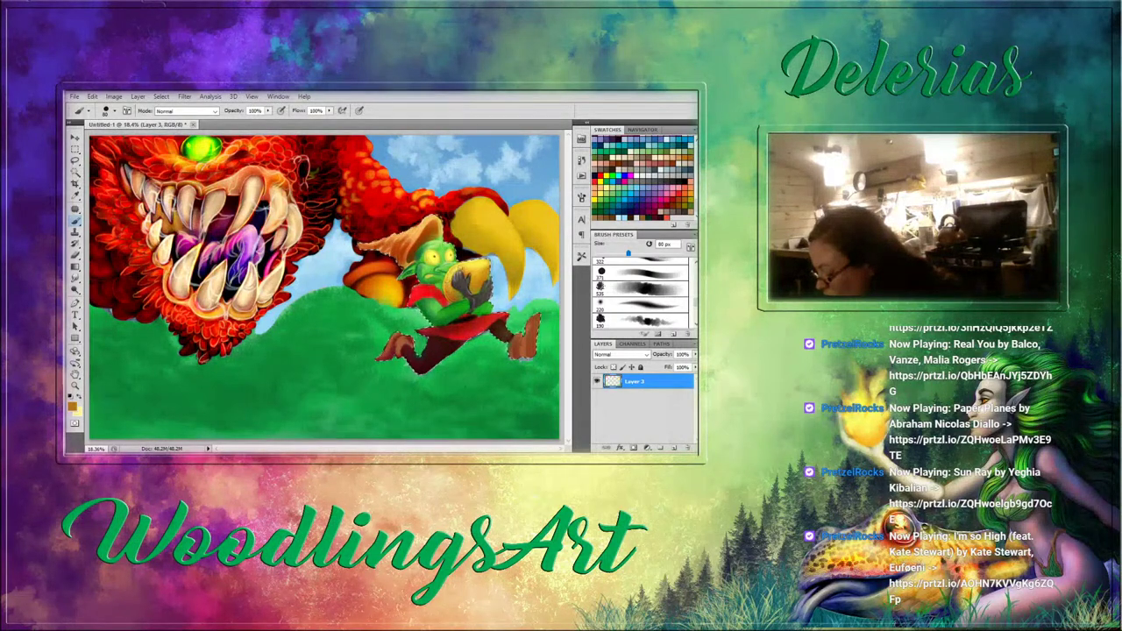
key("x")
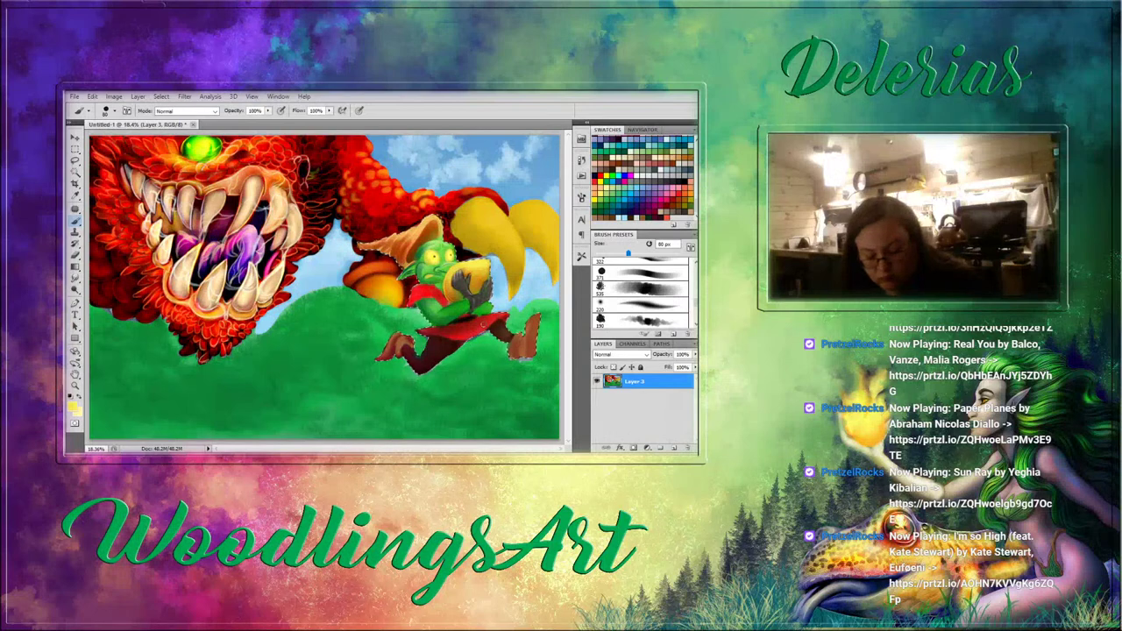
Increase the selected goblin's contrast with a Levels adjustment, setting the black input to 77 and the midtones to 1.27.
left_click(114, 96)
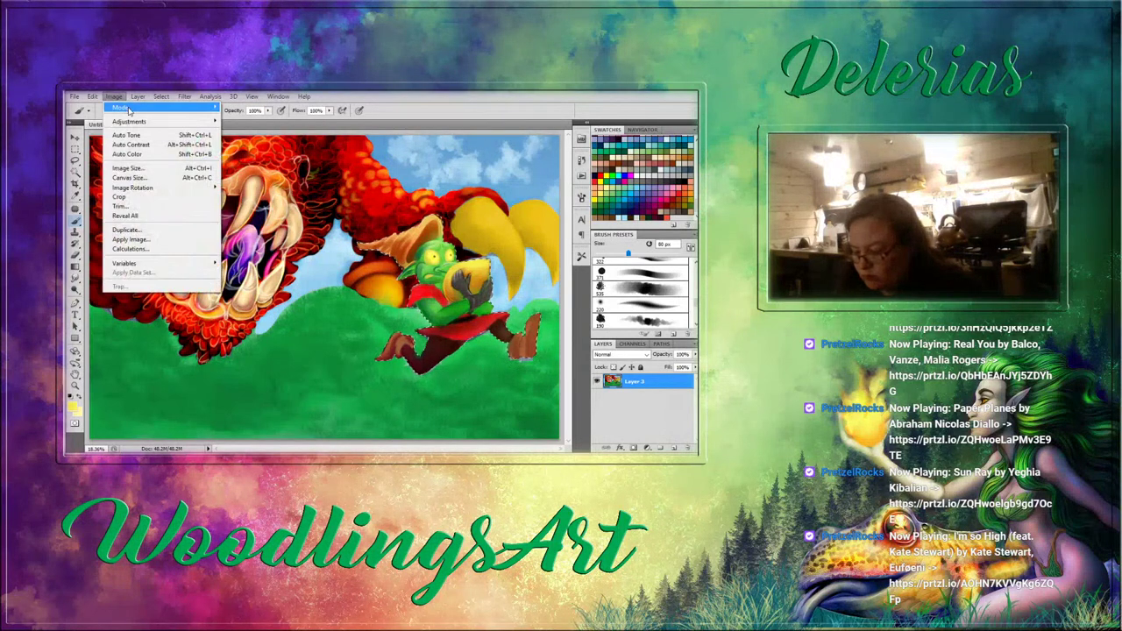
mouse_move(132, 121)
left_click(255, 132)
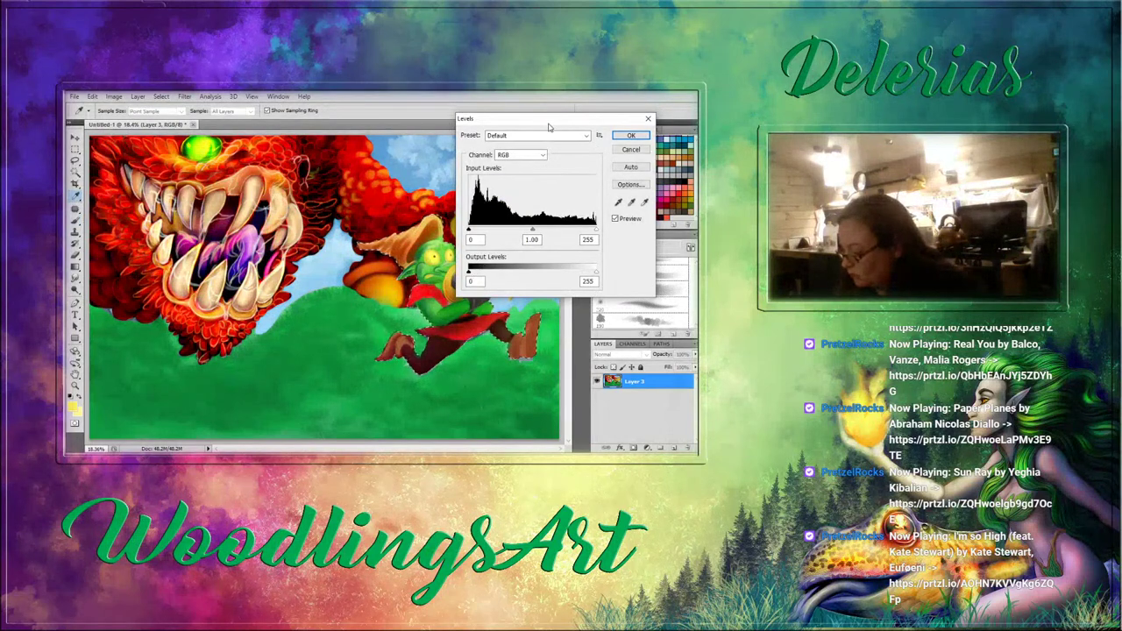
left_click_drag(549, 127, 224, 206)
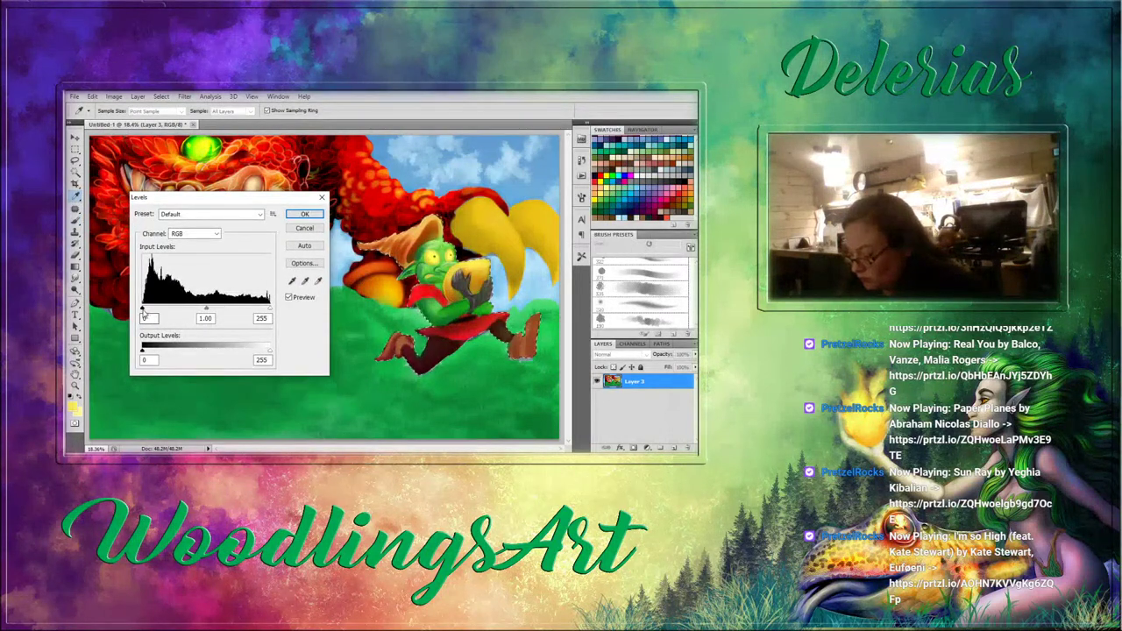
left_click_drag(143, 313, 166, 313)
left_click_drag(270, 312, 181, 313)
left_click(304, 217)
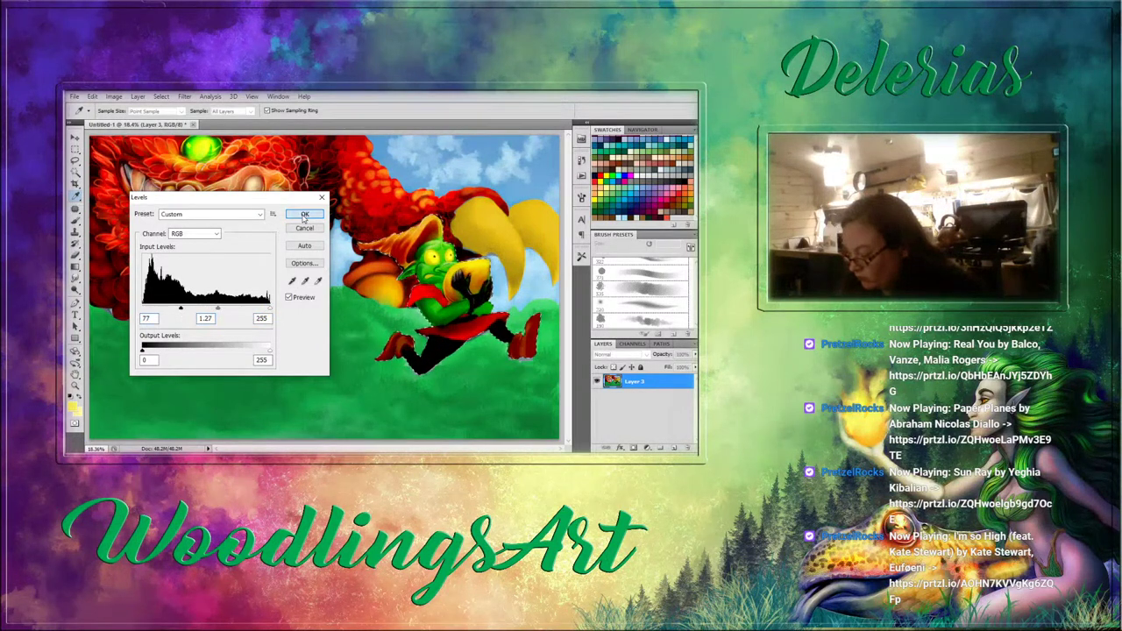
left_click(304, 216)
Smudge the paint on the goblin's face with the Smudge brush reduced to 35 px.
key("r")
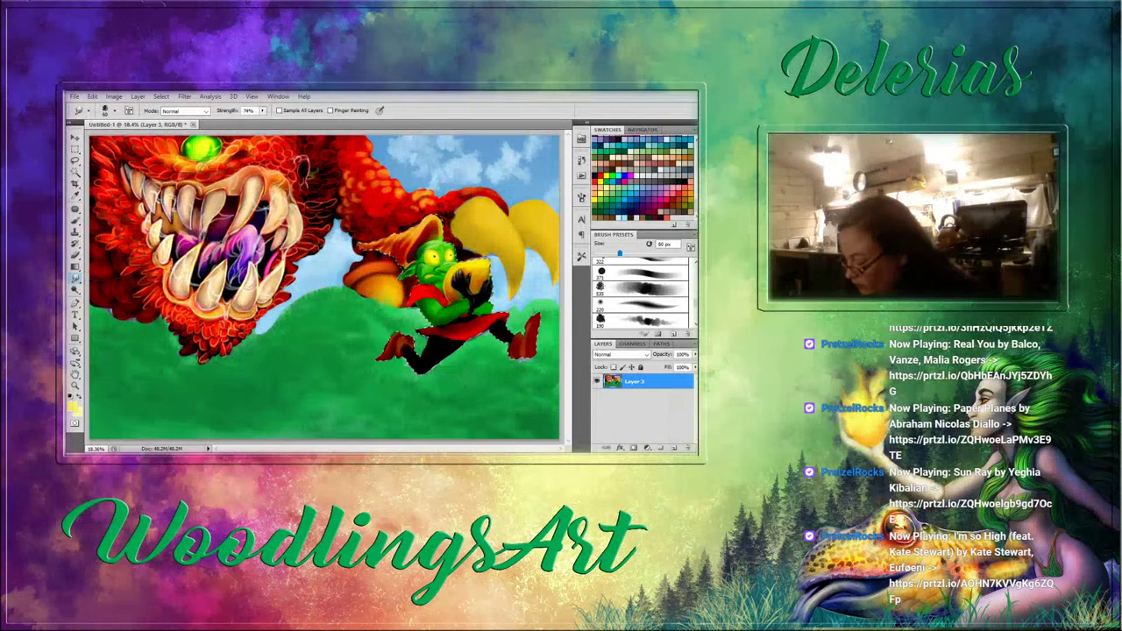
key("bracketleft")
key("bracketleft")
key("bracketleft")
key("bracketleft")
key("bracketleft")
key("bracketleft")
key("bracketright")
key("bracketright")
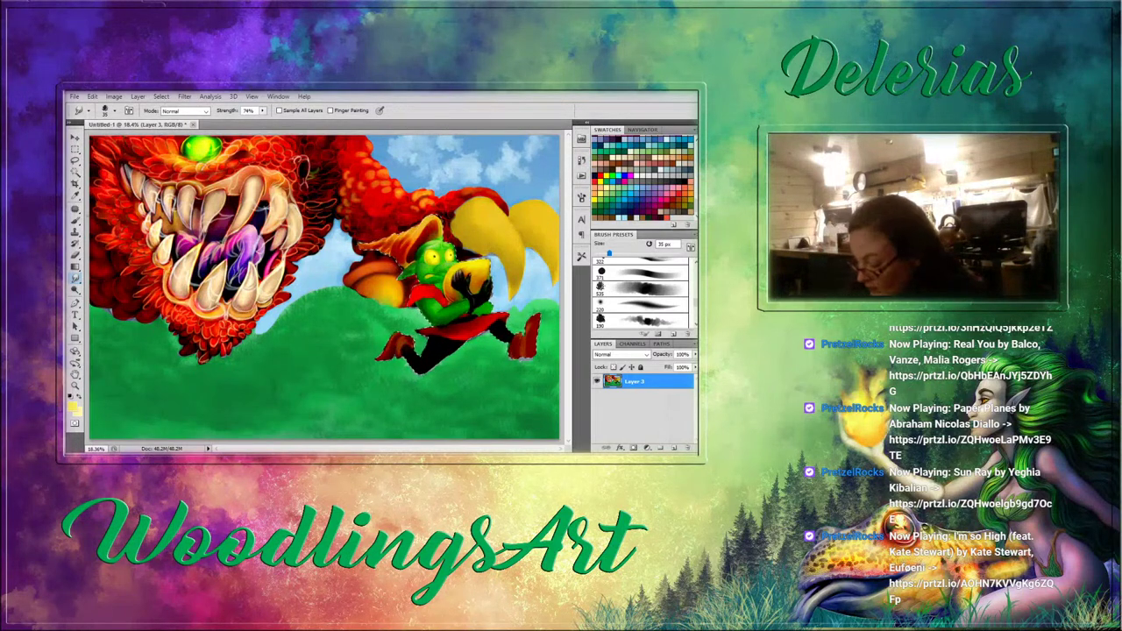
Sample dark green from the goblin's face and paint facial shading with the round brush reduced to 35 px.
left_click(76, 220)
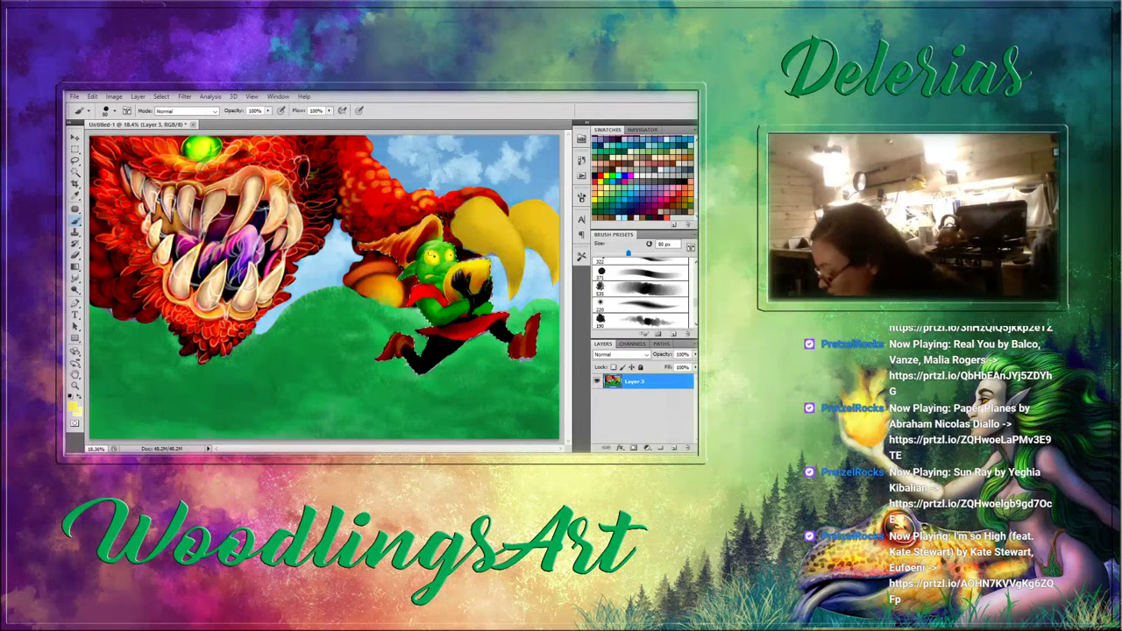
left_click(430, 266, "alt")
key("bracketleft")
key("bracketleft")
key("bracketleft")
key("bracketleft")
key("bracketleft")
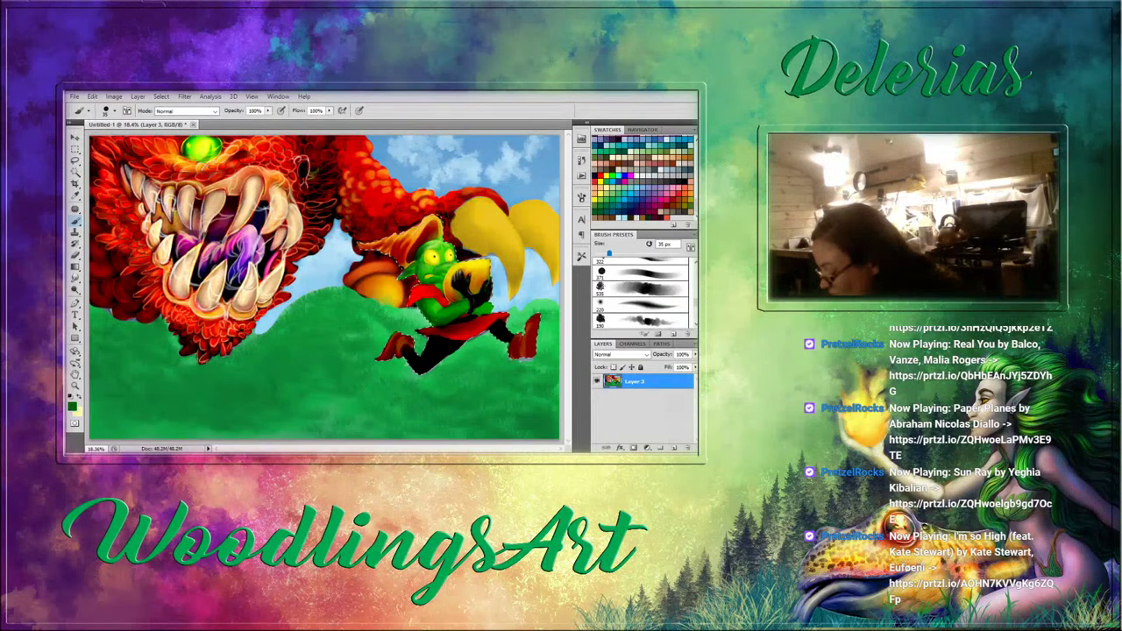
Paint sampled light green highlights around the goblin's eyes and sampled dark green around the mouth.
left_click(445, 250, "alt")
left_click(443, 250, "alt")
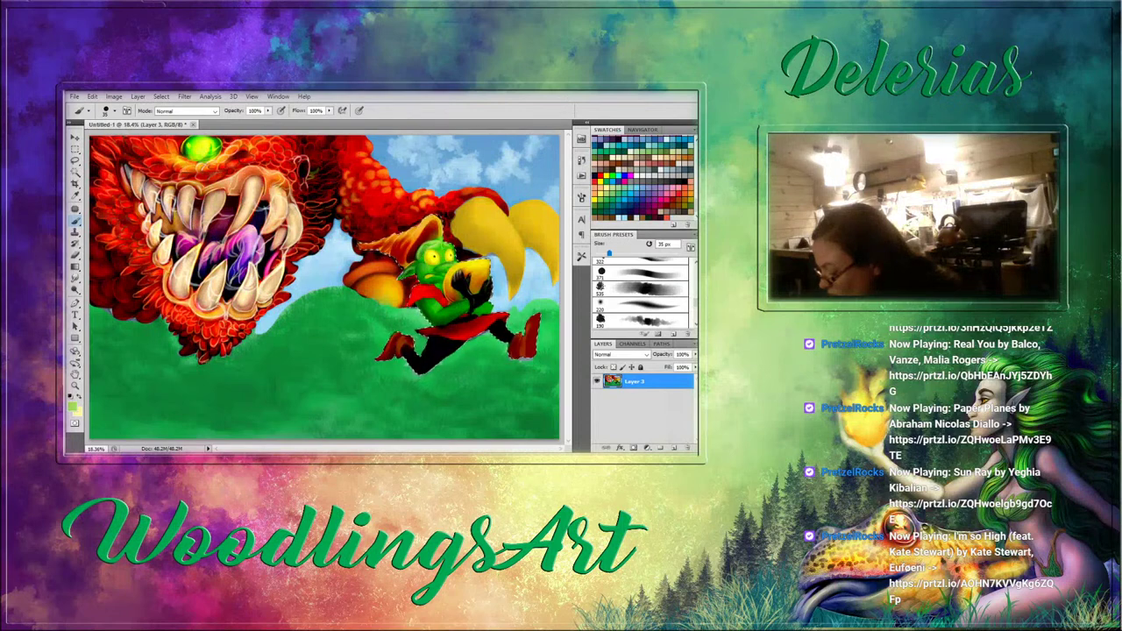
left_click(443, 269, "alt")
Smudge the paint on the goblin's face, add light green touches with the brush, and blend them with the Smudge tool.
left_click(76, 279)
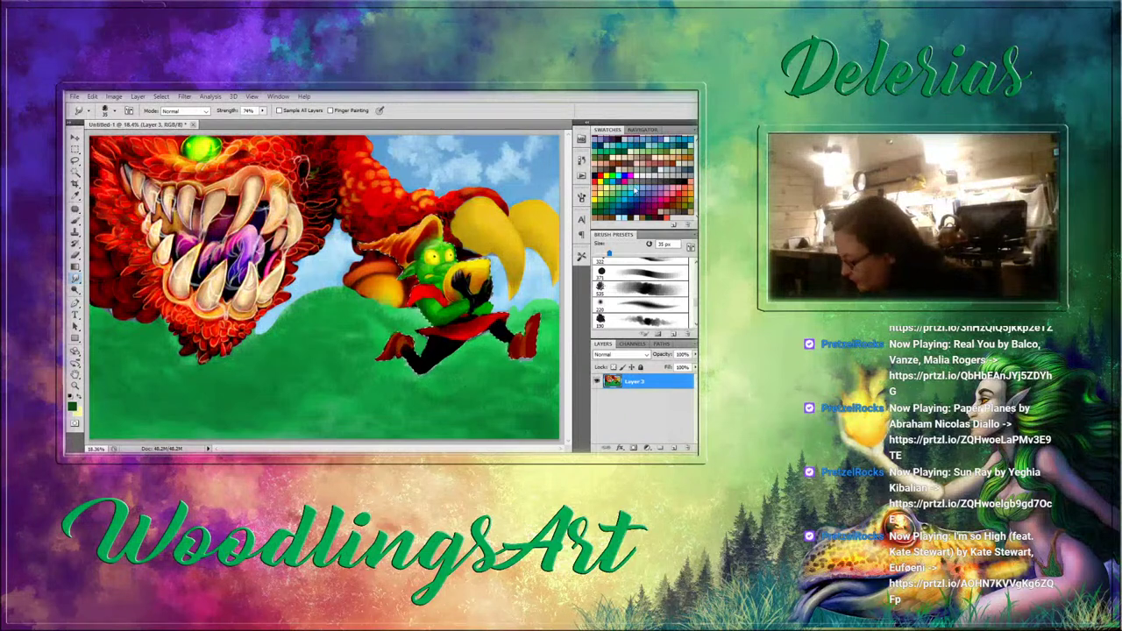
left_click(602, 199)
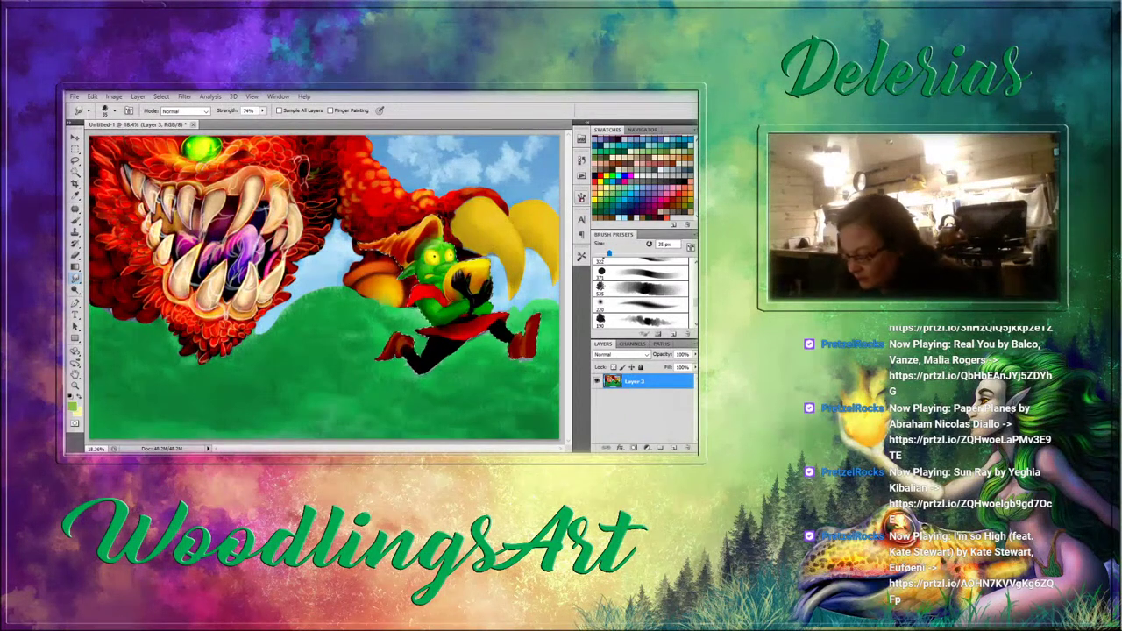
left_click(78, 223)
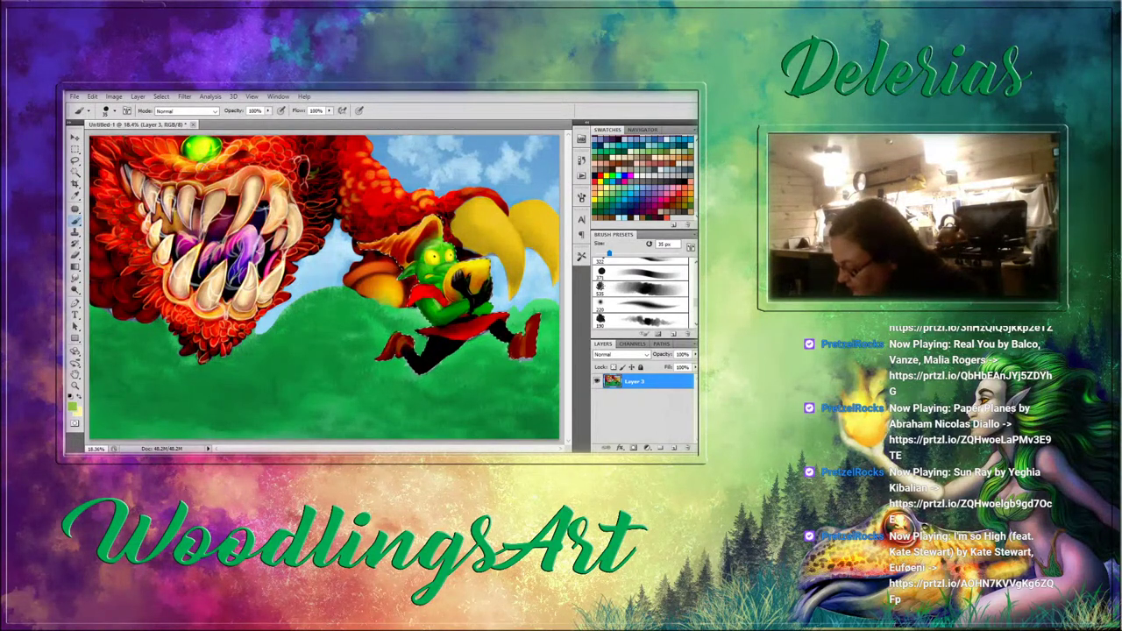
left_click(75, 278)
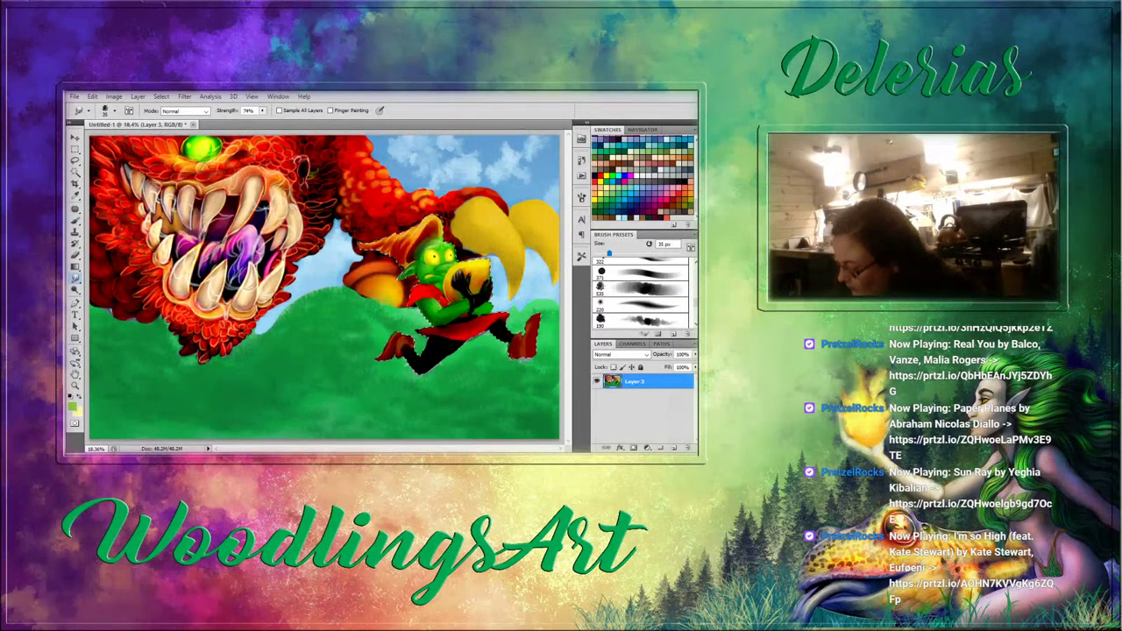
Paint black shading on the goblin's face with the soft brush preset reduced to 35 px.
left_click(632, 304)
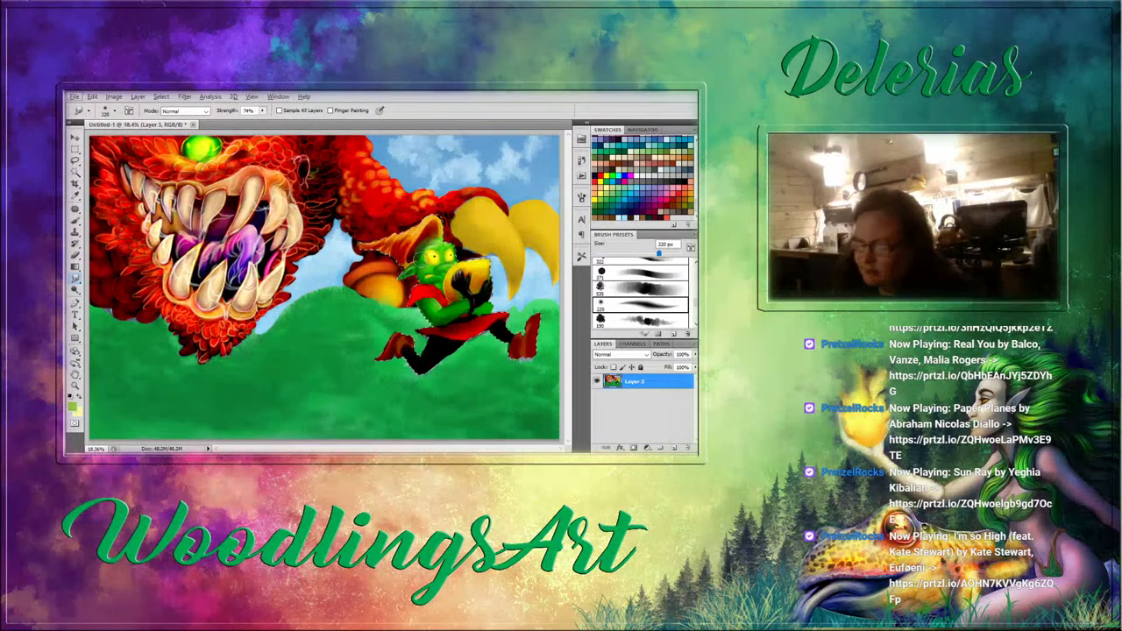
left_click(76, 221)
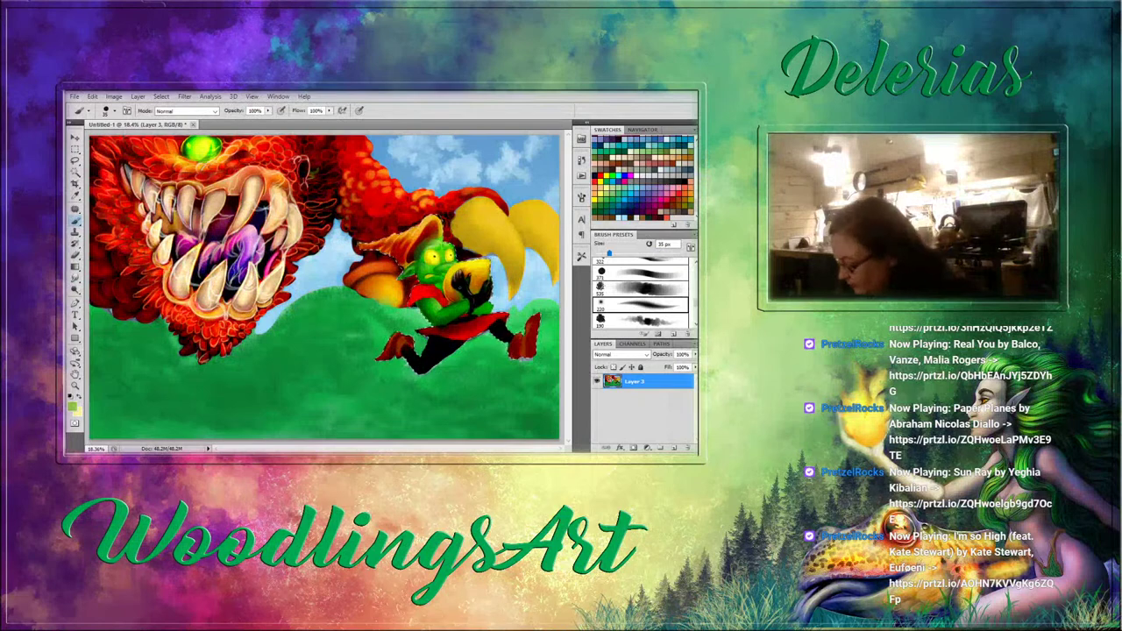
key("d")
left_click(634, 303)
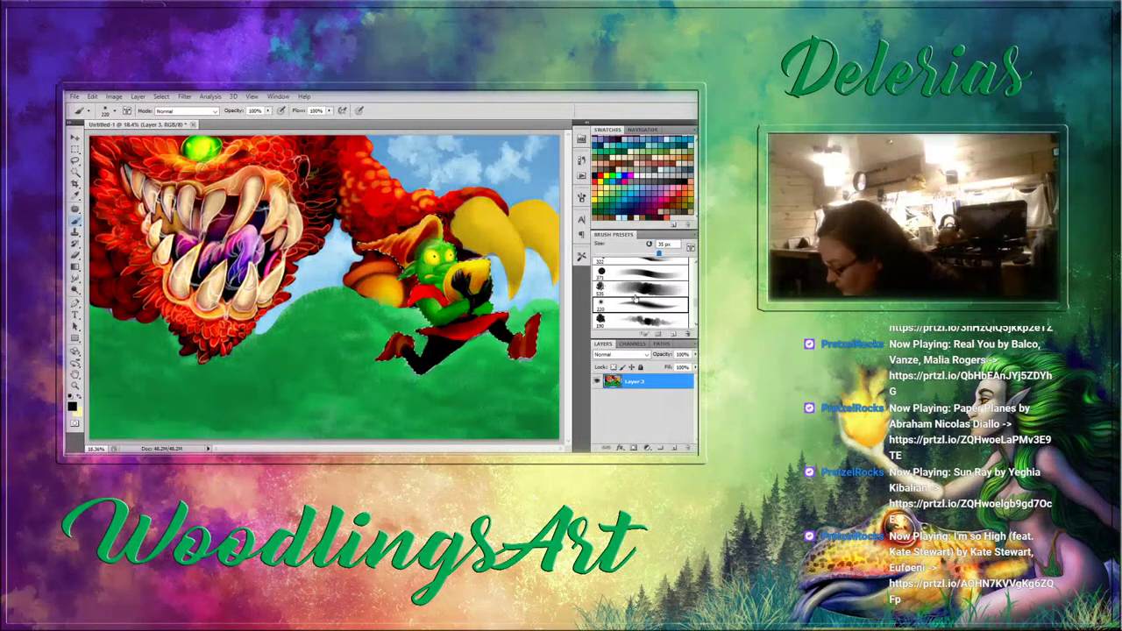
left_click_drag(659, 253, 610, 253)
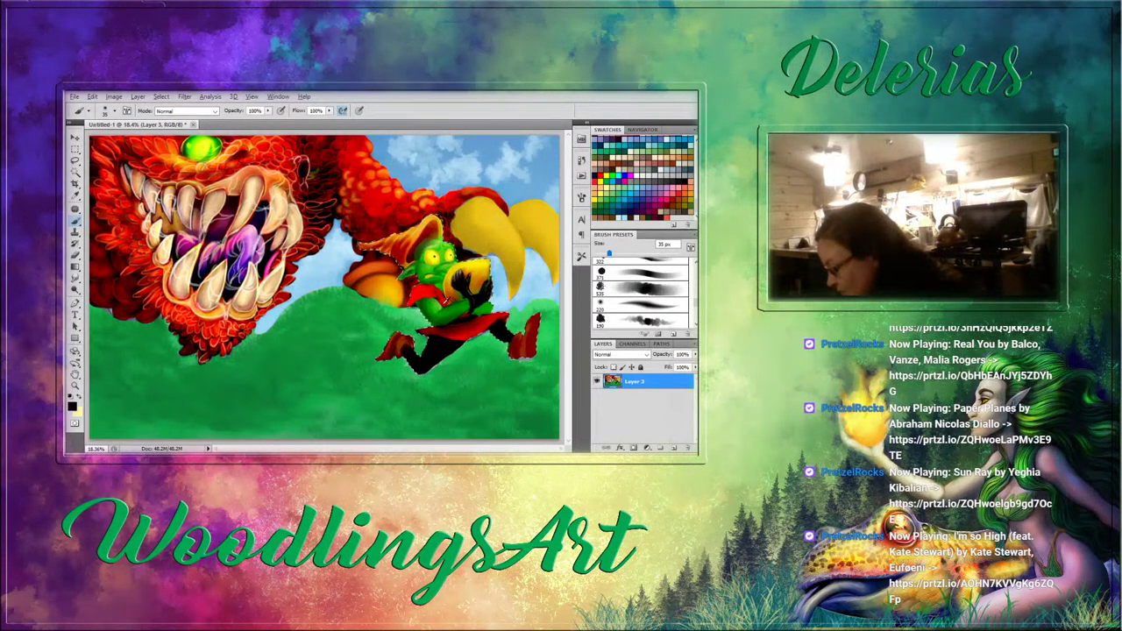
Sample light, dark and mid greens from the goblin and paint its arms with the round brush reduced to 70 px.
left_click(434, 249, "alt")
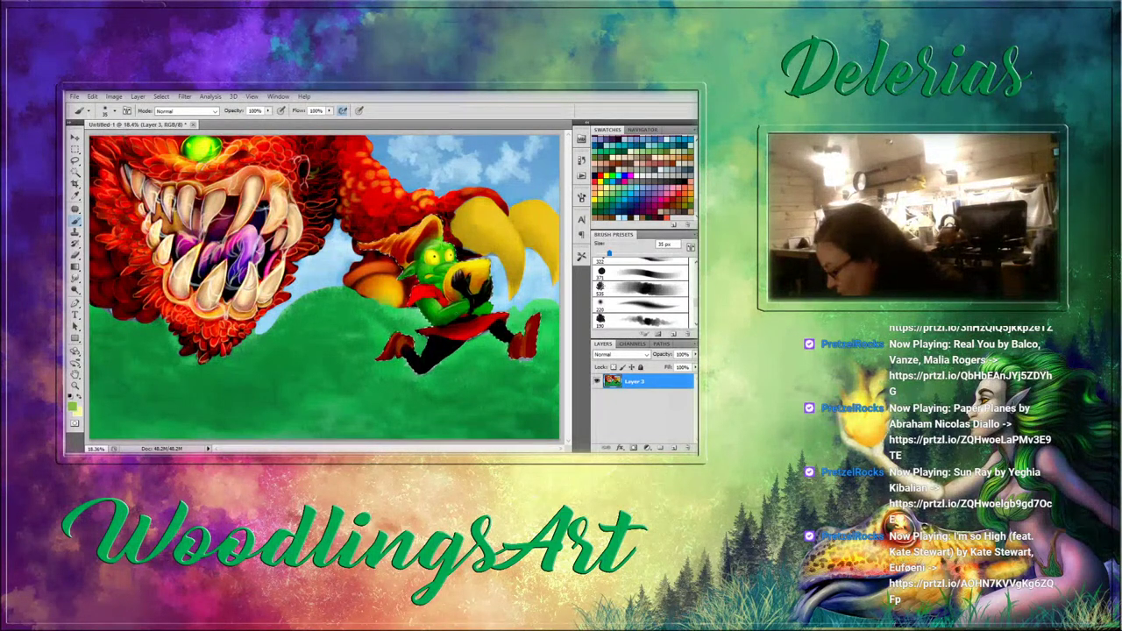
key("alt")
left_click(453, 310, "alt")
left_click(642, 273)
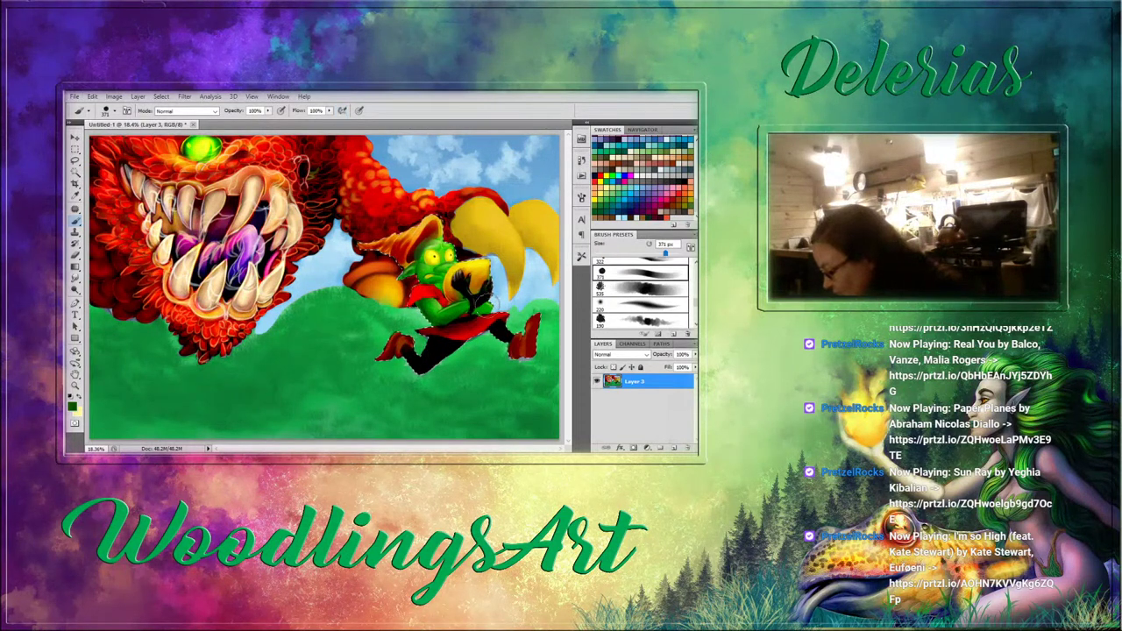
key("[")
key("[")
key("[")
key("[")
key("[")
key("[")
key("[")
key("[")
key("[")
key("[")
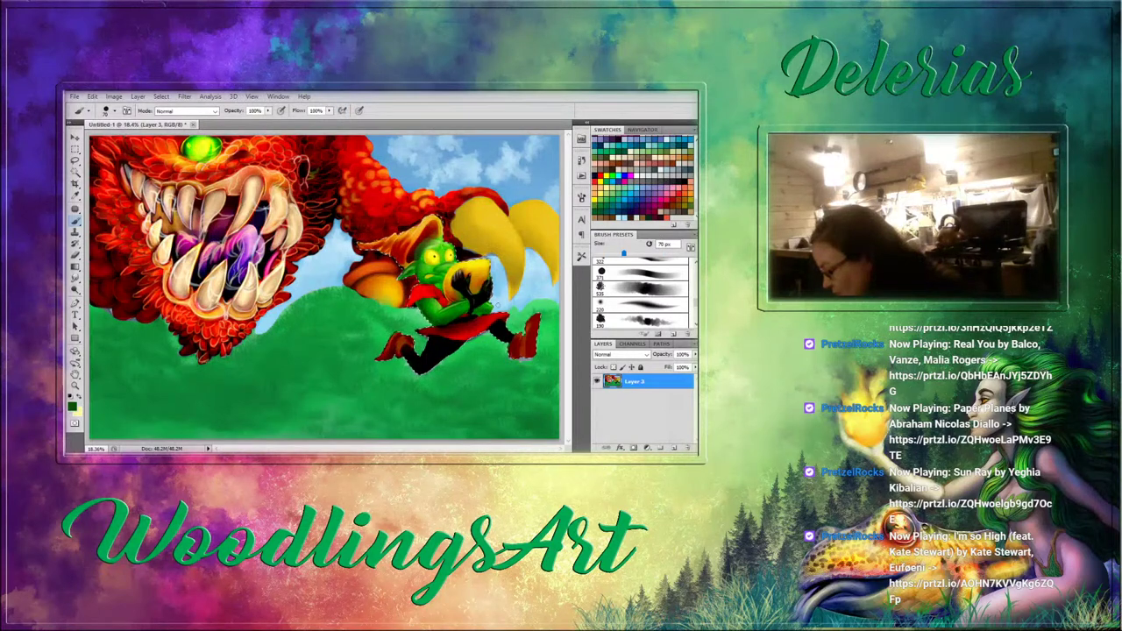
left_click(490, 308, "alt")
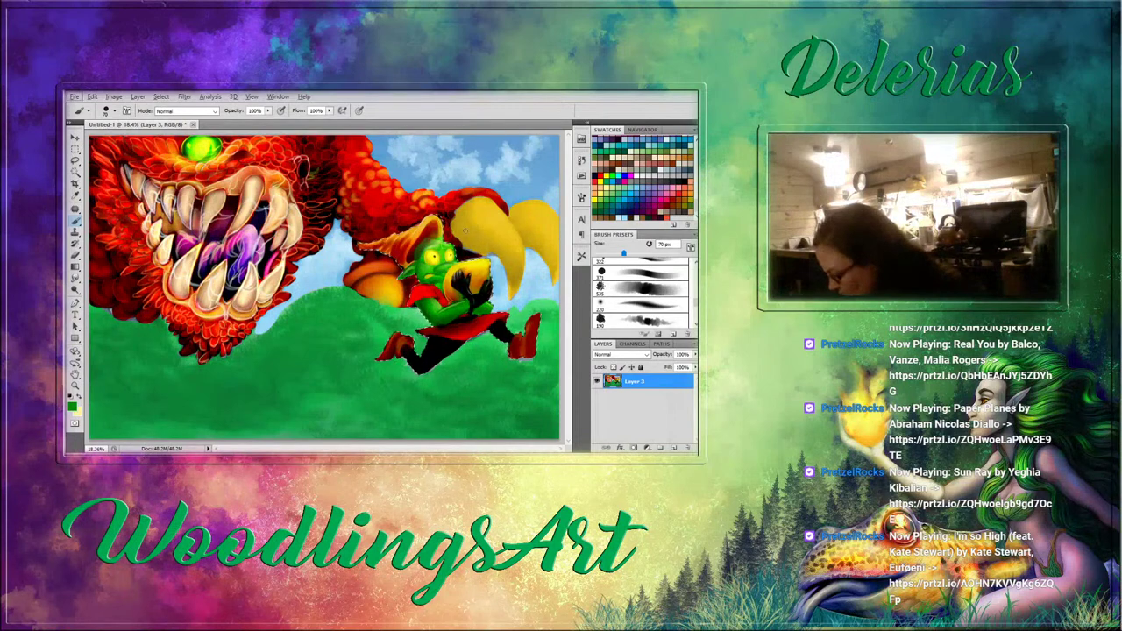
Paint grey highlights on the goblin's black gloves with the round brush set to 45 px.
key("bracketright")
key("bracketright")
key("bracketright")
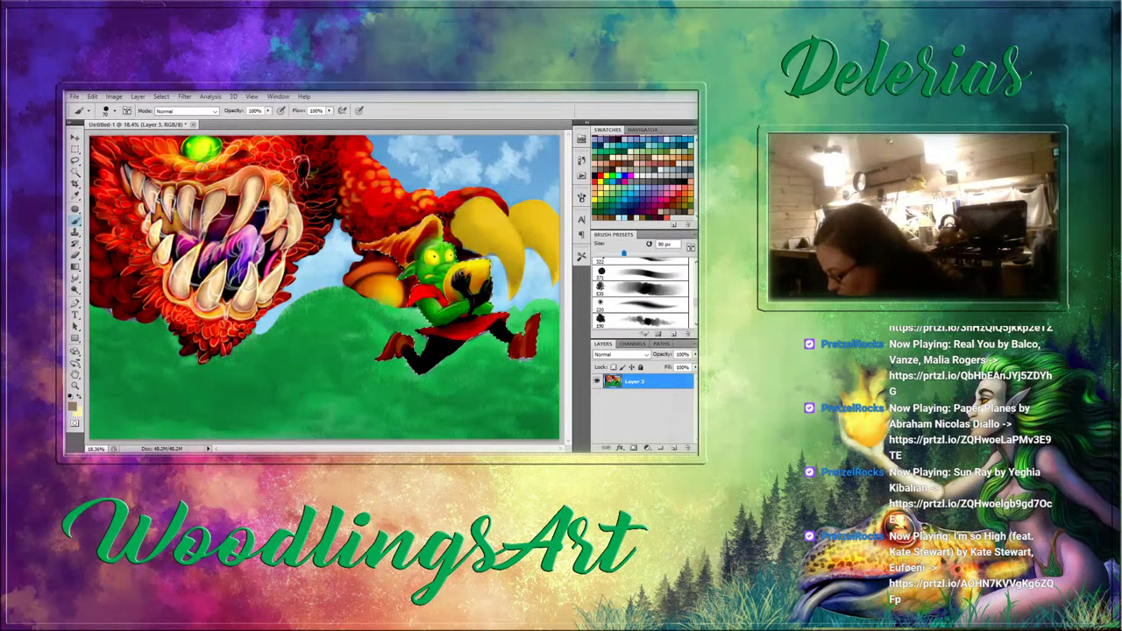
key("bracketleft")
key("bracketleft")
key("bracketleft")
key("bracketleft")
key("bracketleft")
key("bracketleft")
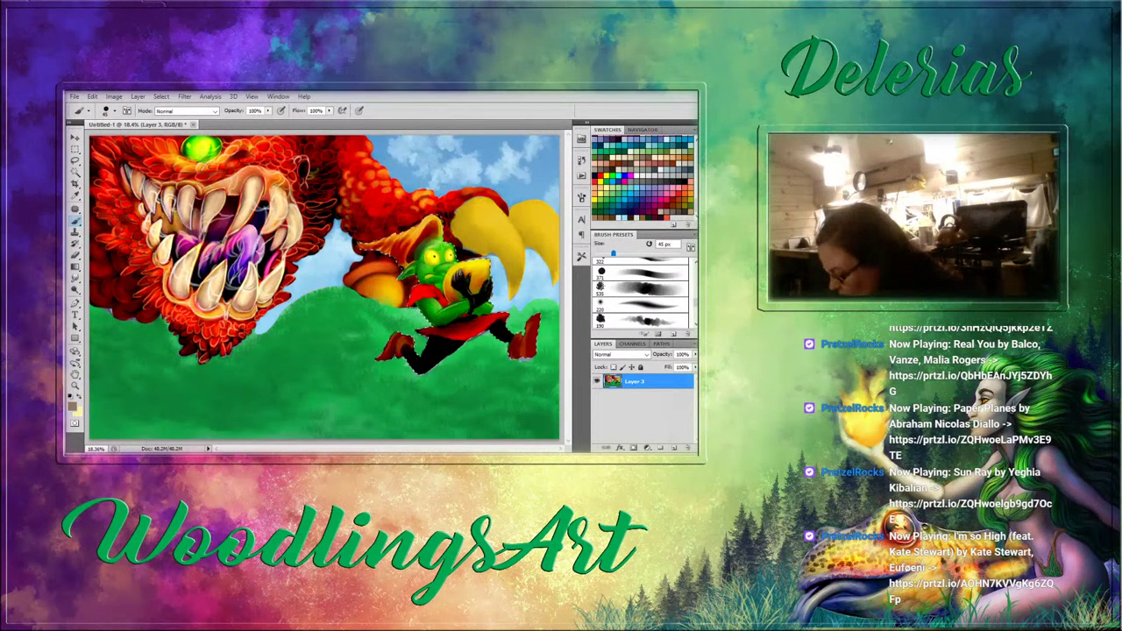
left_click_drag(484, 287, 485, 273)
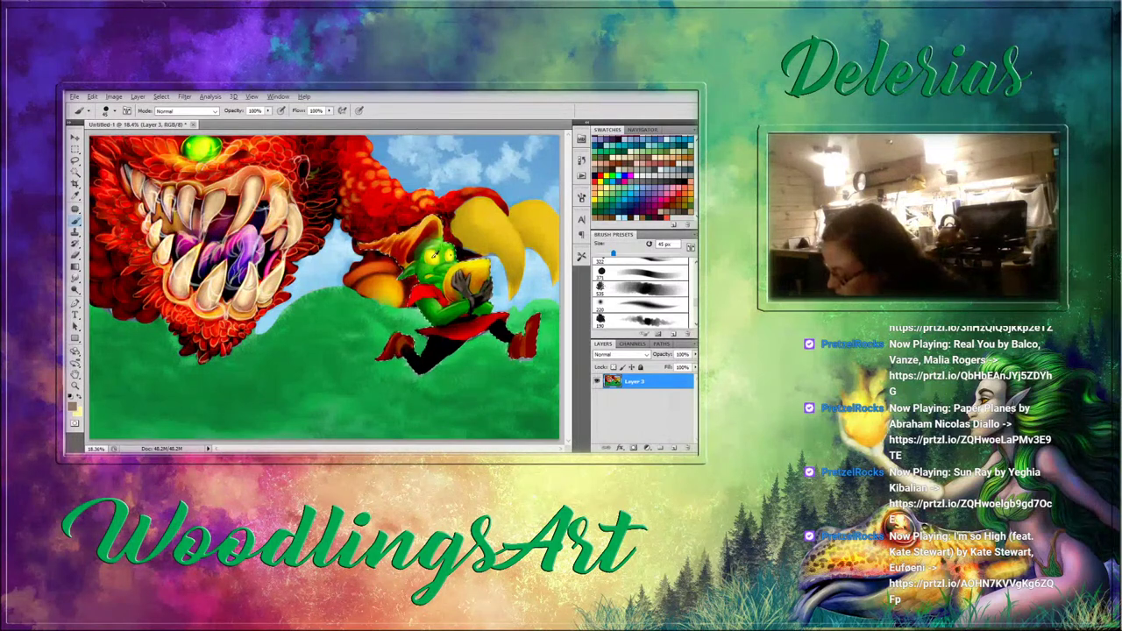
Pick yellow and set the Smudge tool to the 535 px brush preset with spacing turned off.
left_click(601, 176)
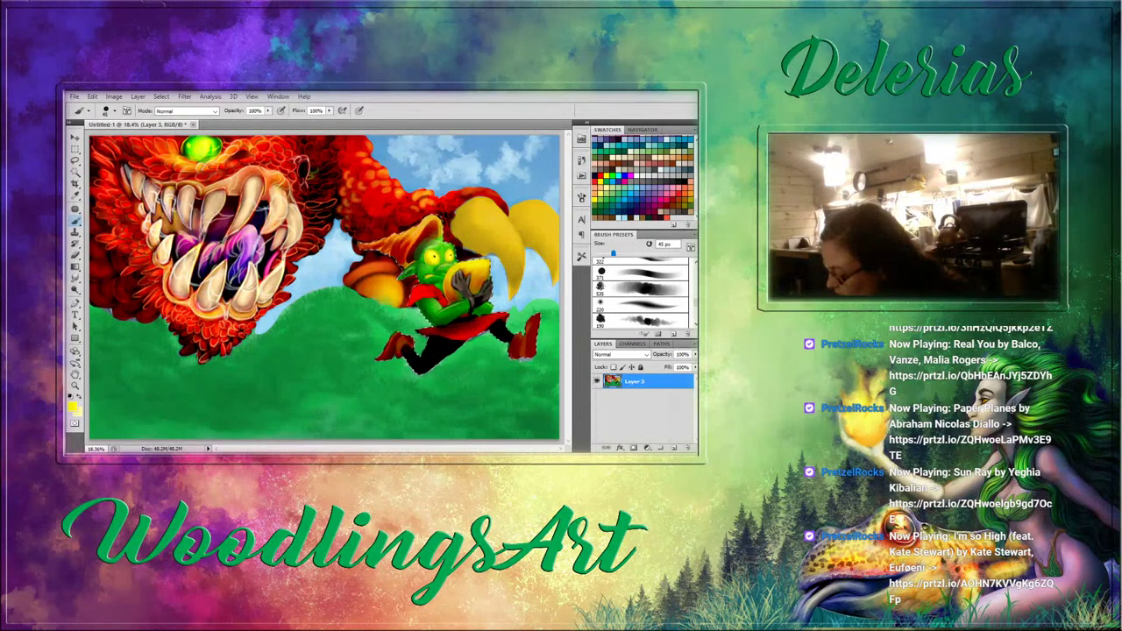
left_click(76, 278)
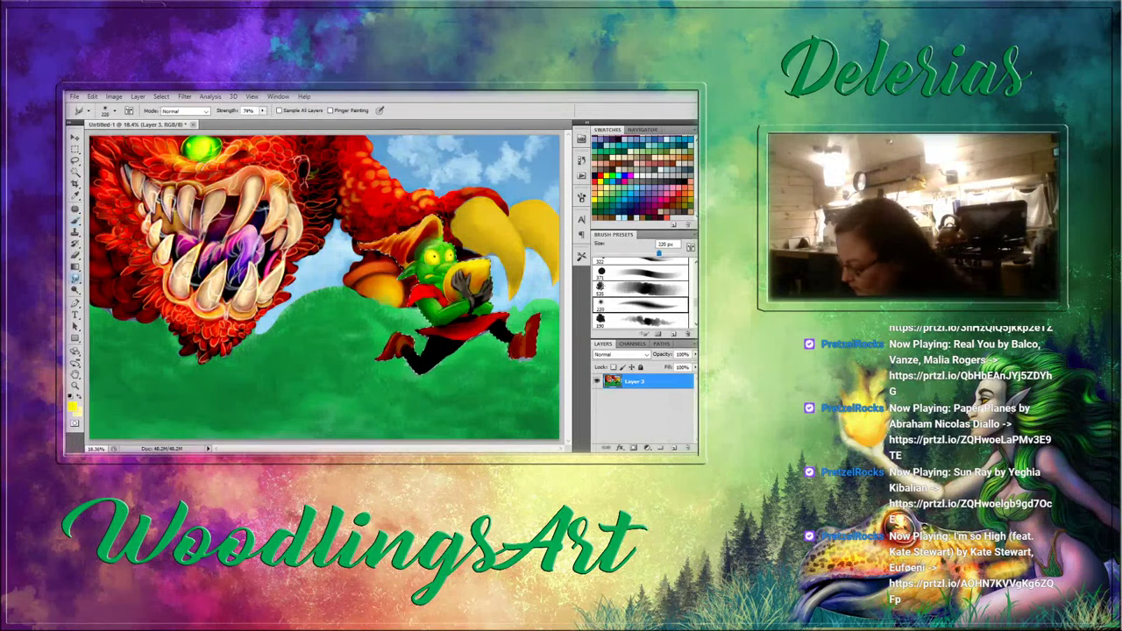
left_click(635, 289)
left_click(580, 197)
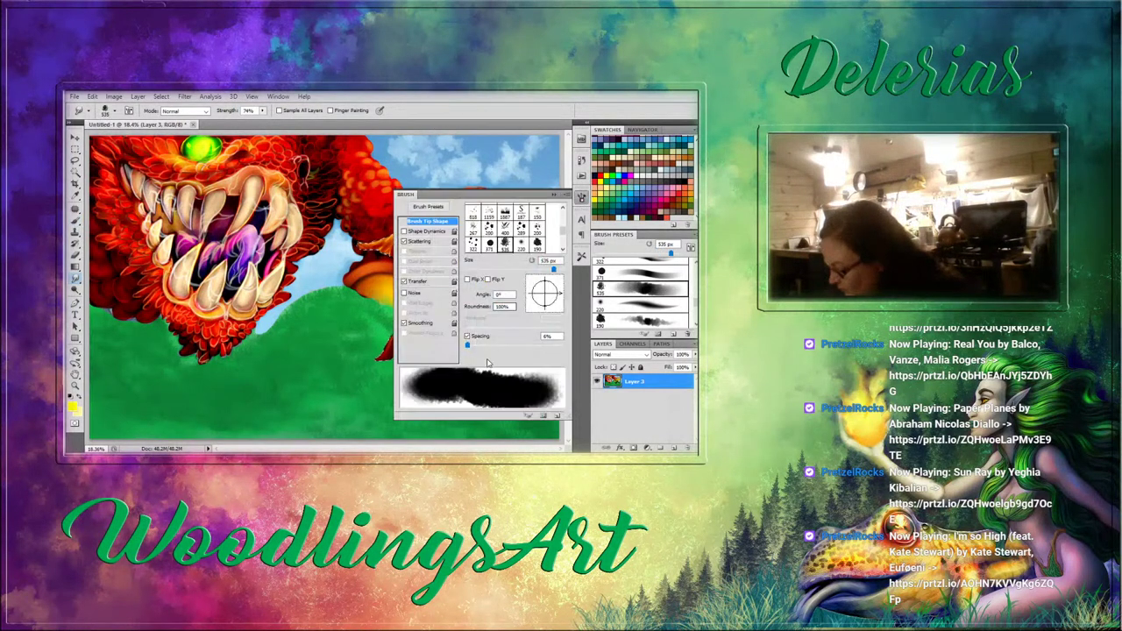
left_click(469, 337)
left_click(554, 194)
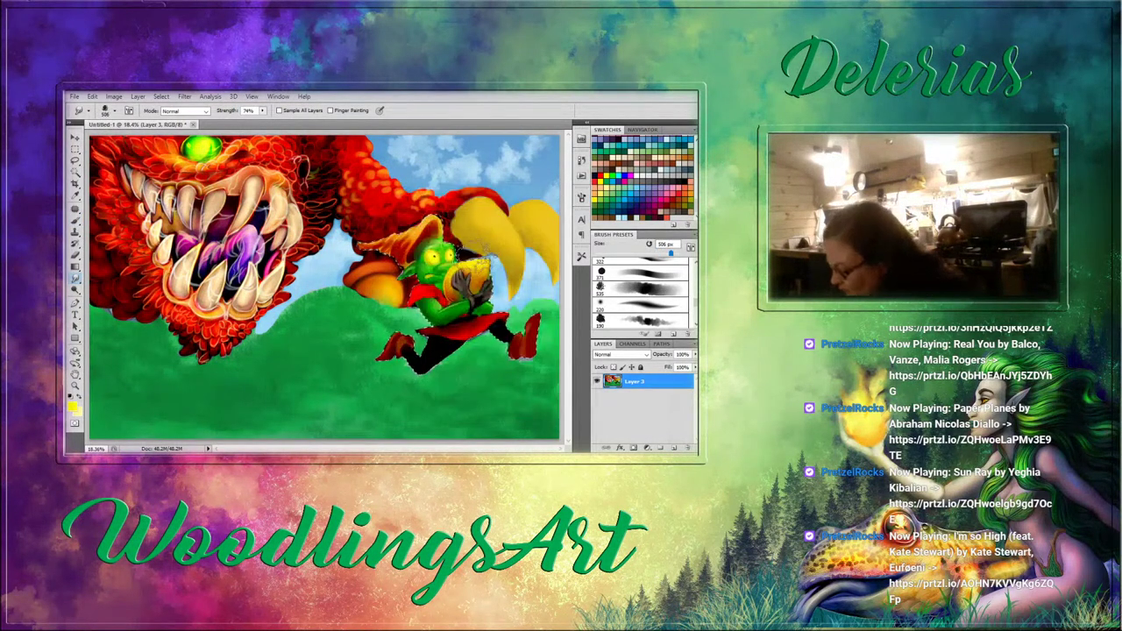
Reduce the Smudge brush to 45 px and blend the goblin's gloves and the golden bundle it carries.
key("bracketleft")
key("bracketleft")
key("bracketleft")
key("bracketleft")
key("bracketleft")
key("bracketleft")
key("bracketleft")
key("bracketleft")
key("bracketleft")
key("bracketleft")
left_click_drag(632, 254, 613, 254)
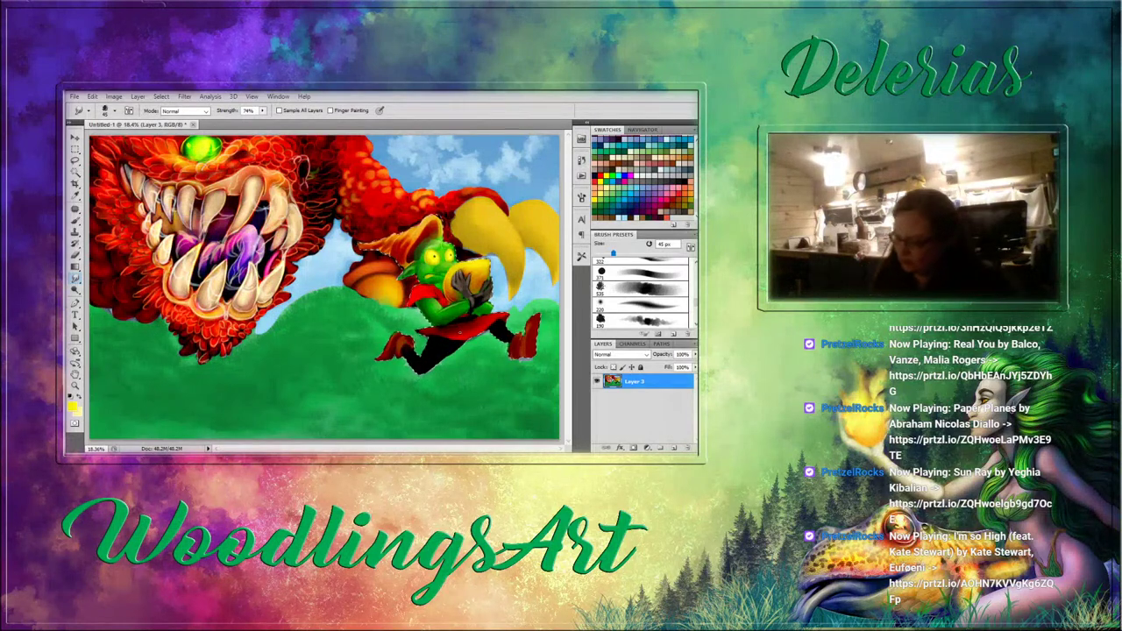
Sample a peach tone from the monster, paint highlights on the goblin's red collar and skirt, and smudge them.
key("b")
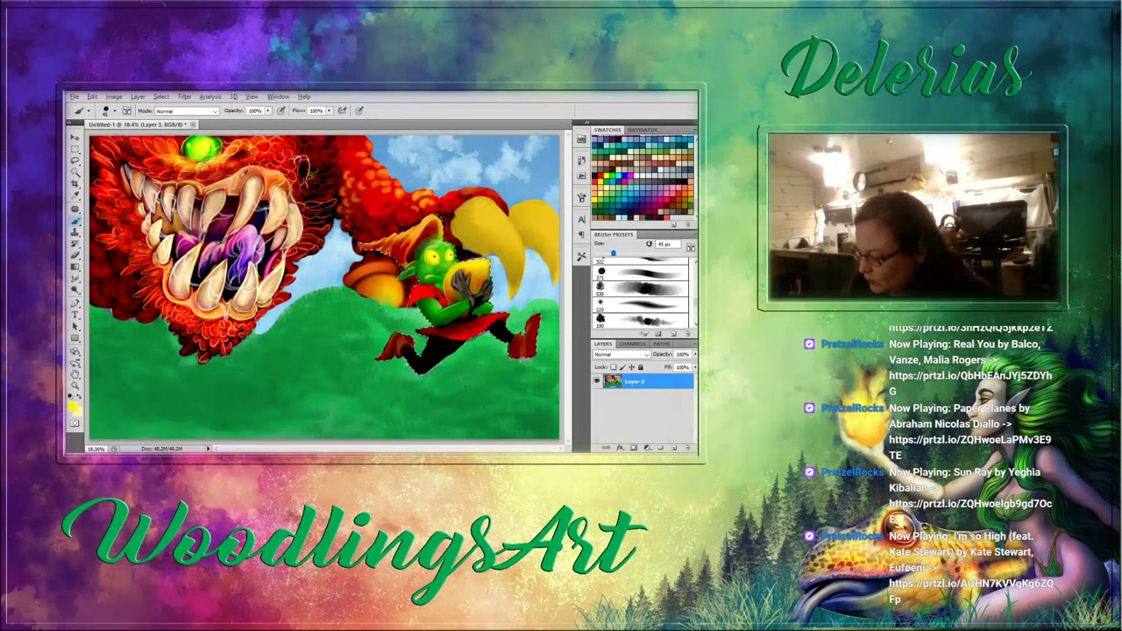
left_click(241, 172, "alt")
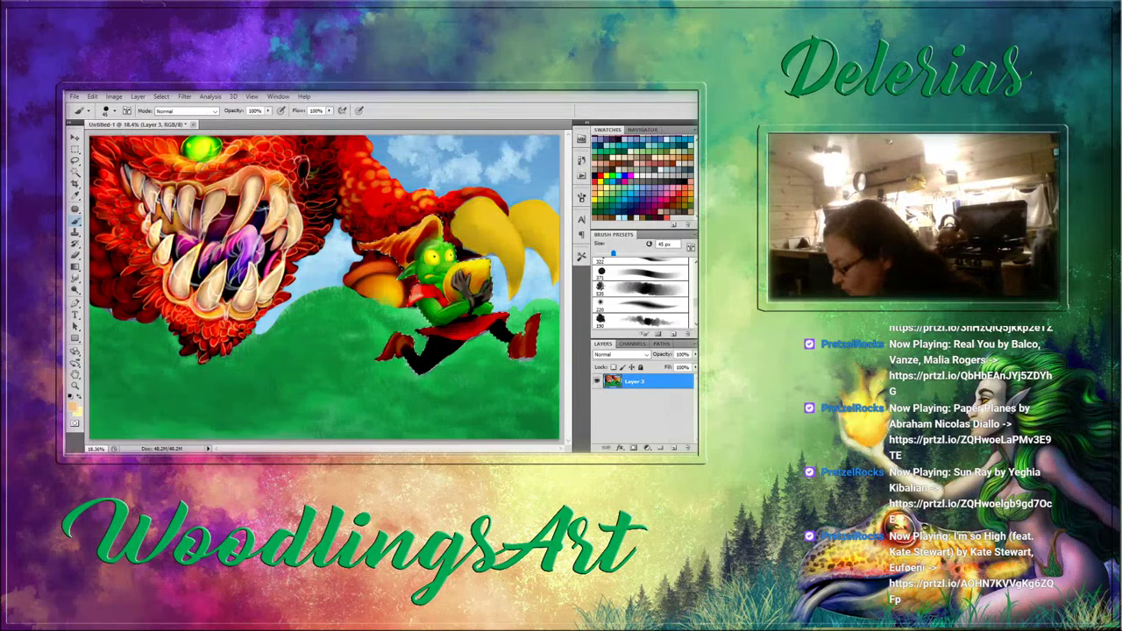
key("r")
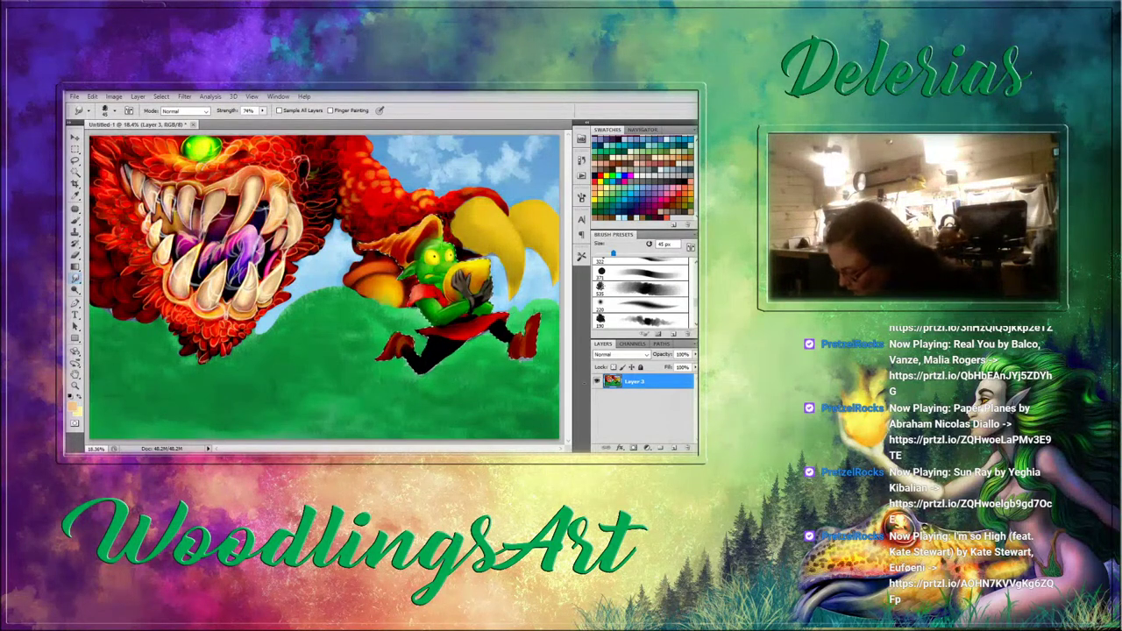
key("b")
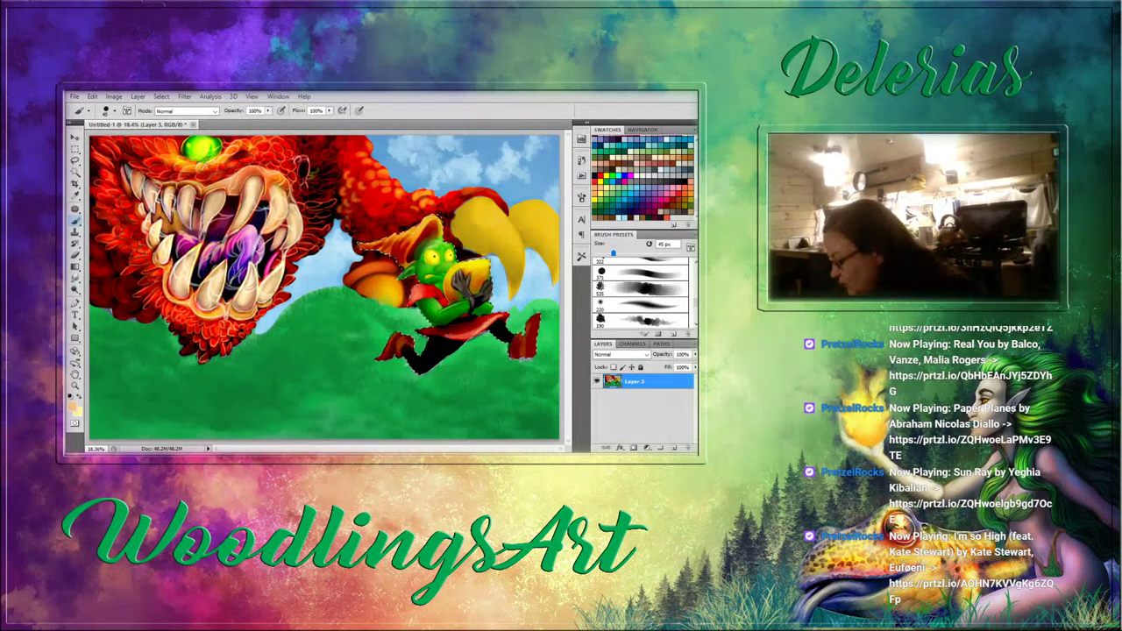
key("r")
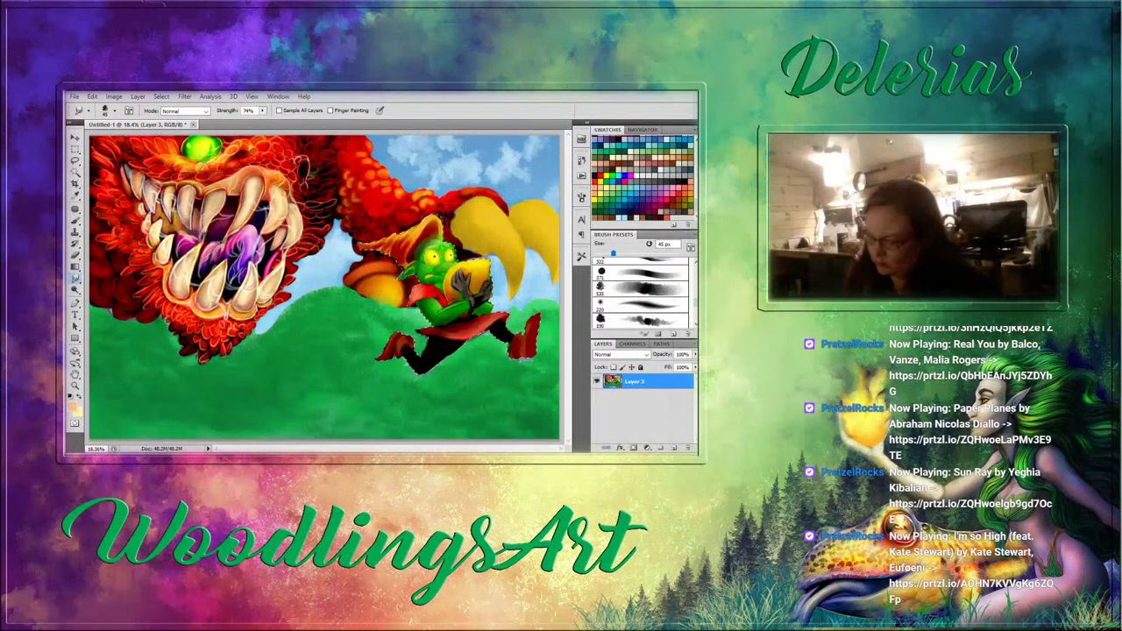
Paint pale yellow highlights on the goblin in Overlay mode with the soft brush preset reduced to 30 px.
left_click(77, 225)
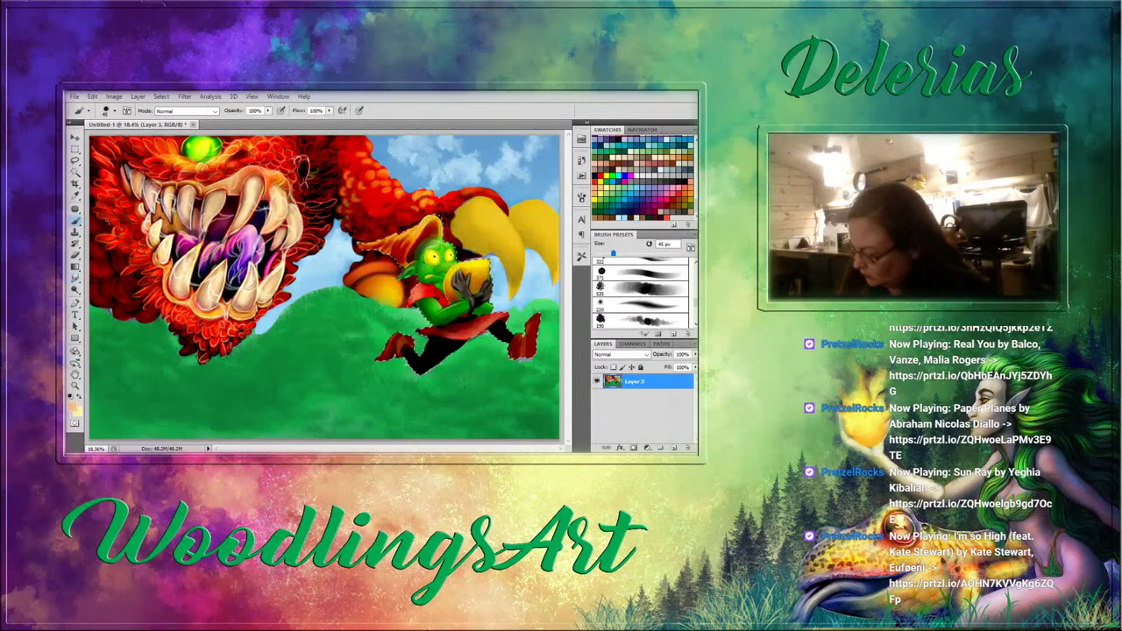
left_click(213, 111)
left_click(176, 244)
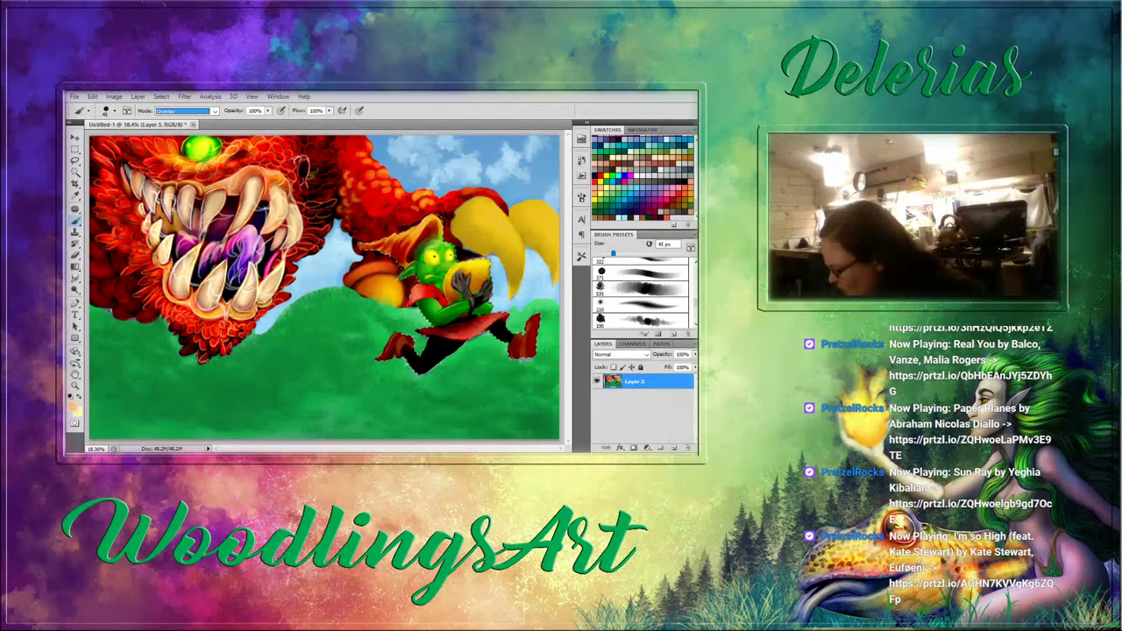
left_click(612, 185)
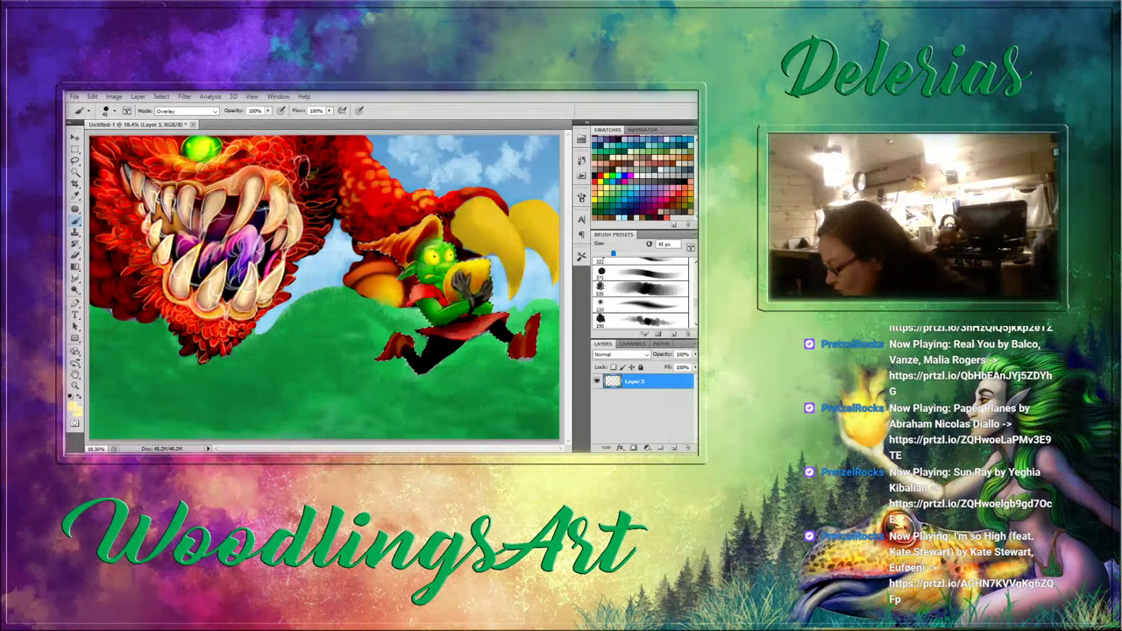
left_click(632, 303)
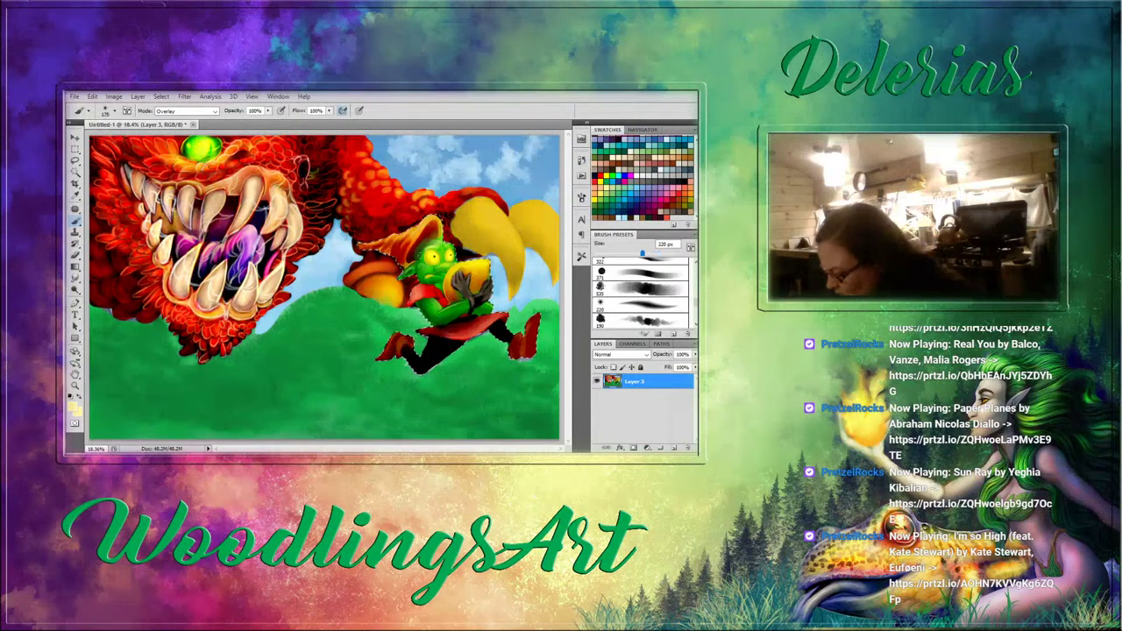
key("bracketleft")
key("bracketleft")
key("bracketleft")
key("bracketleft")
key("bracketleft")
key("bracketleft")
key("bracketleft")
key("bracketleft")
key("bracketleft")
key("bracketleft")
key("bracketleft")
key("bracketleft")
key("bracketleft")
key("bracketleft")
mouse_move(465, 268)
left_mouse_down()
mouse_move(487, 261)
mouse_move(491, 282)
mouse_move(486, 263)
left_mouse_up()
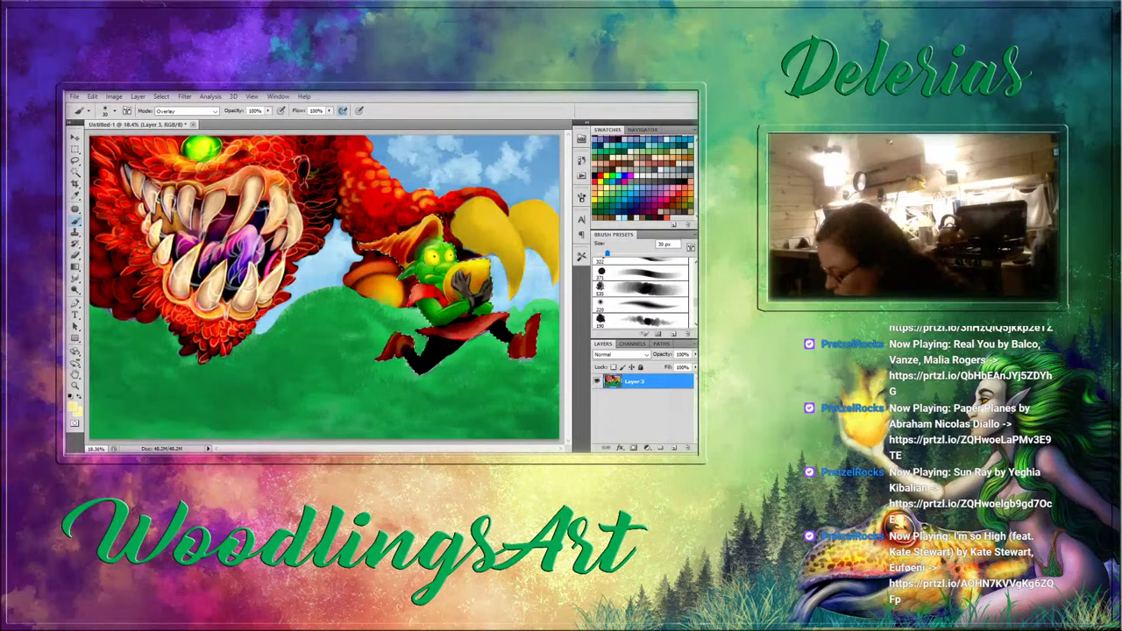
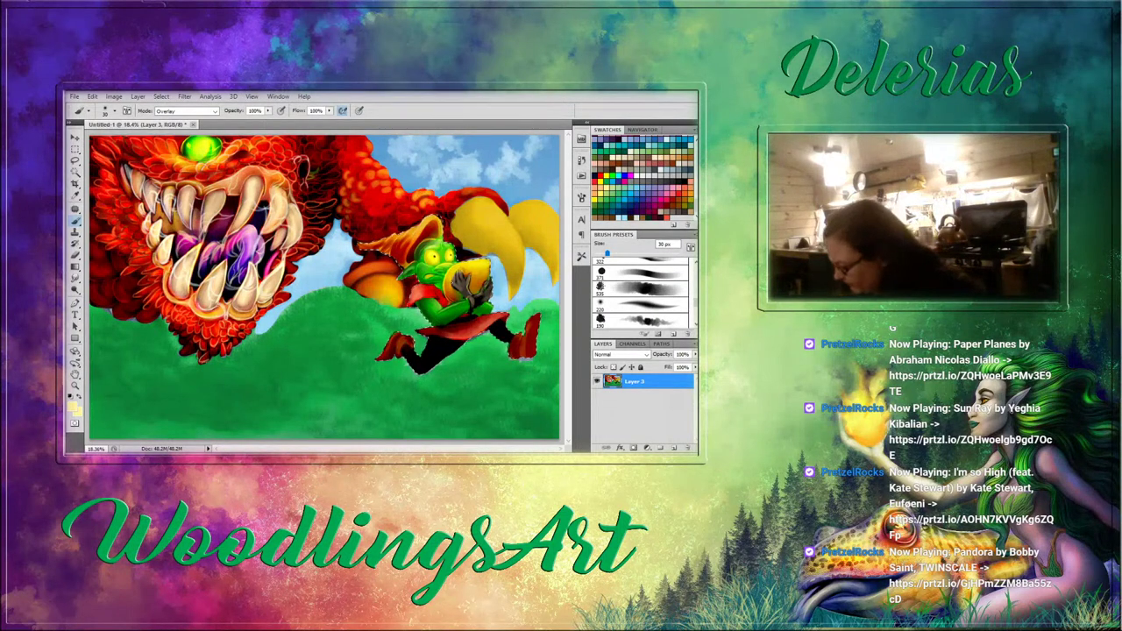
Pick a light green swatch and set the round brush preset to 60 px in Normal mode.
left_click(608, 196)
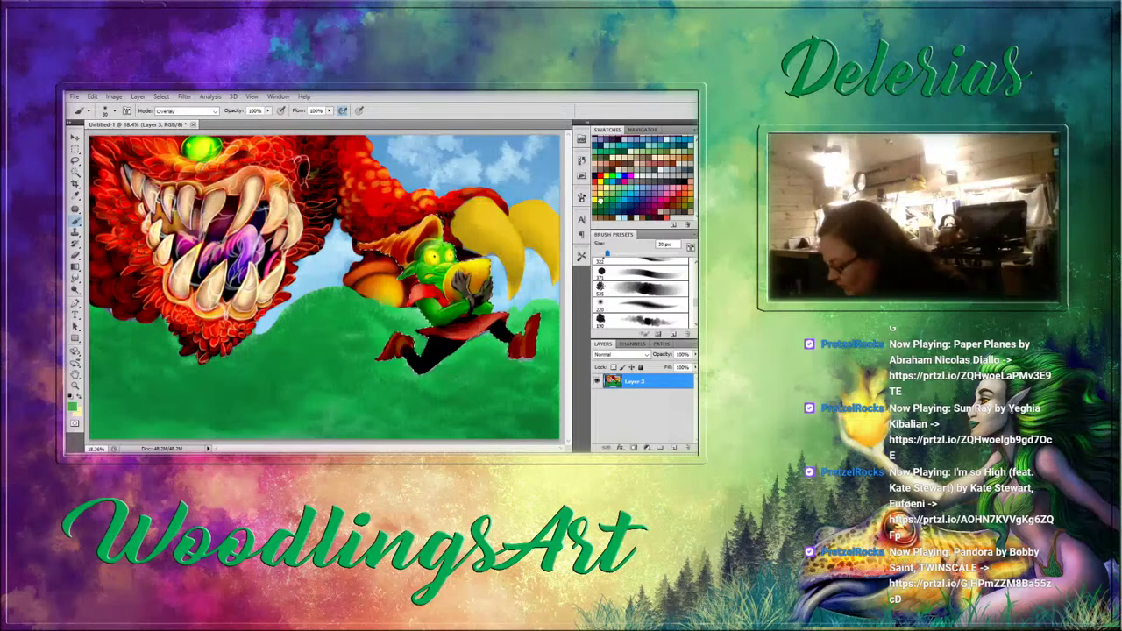
left_click(604, 198)
left_click(639, 276)
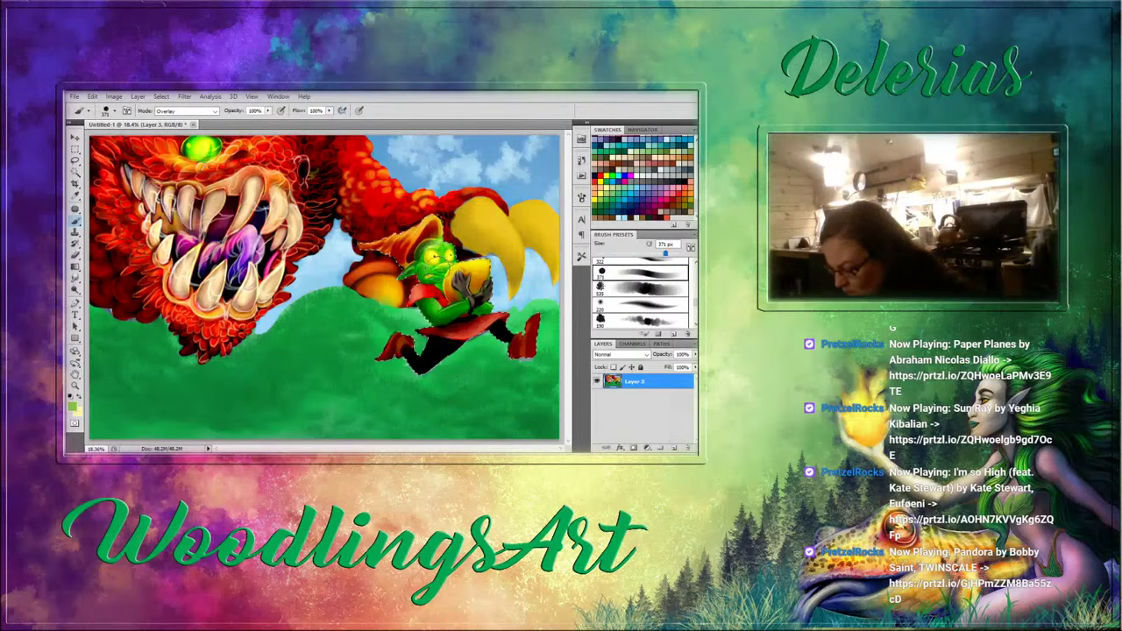
key("bracketleft")
key("bracketleft")
key("bracketleft")
key("bracketleft")
key("bracketleft")
key("bracketleft")
key("bracketleft")
key("bracketleft")
key("bracketleft")
key("bracketleft")
key("bracketleft")
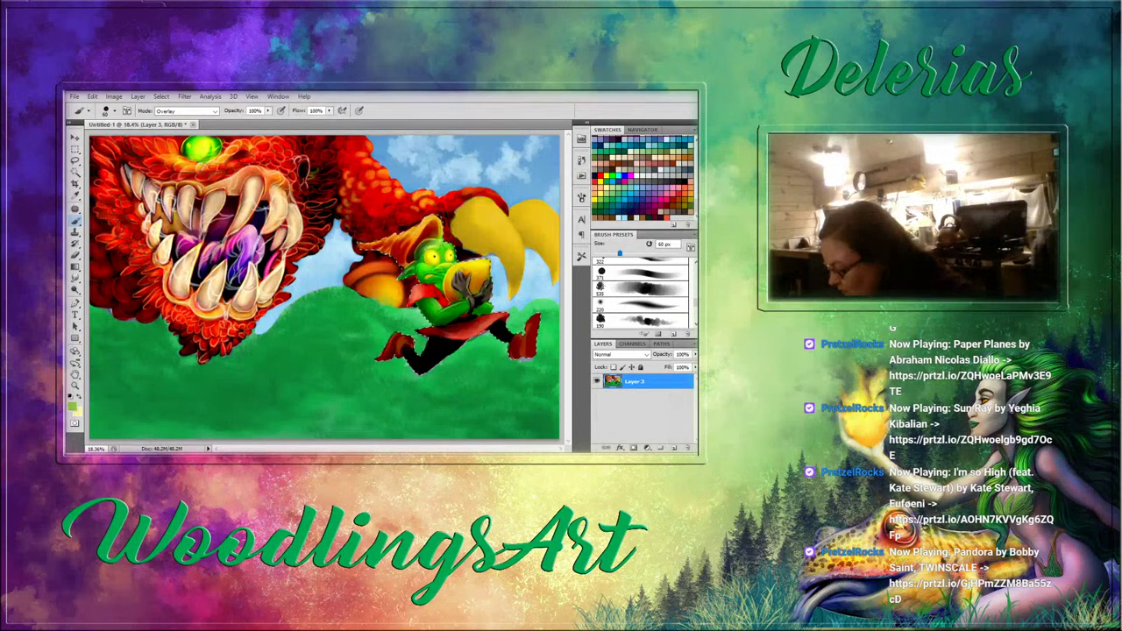
left_click(209, 111)
left_click(206, 119)
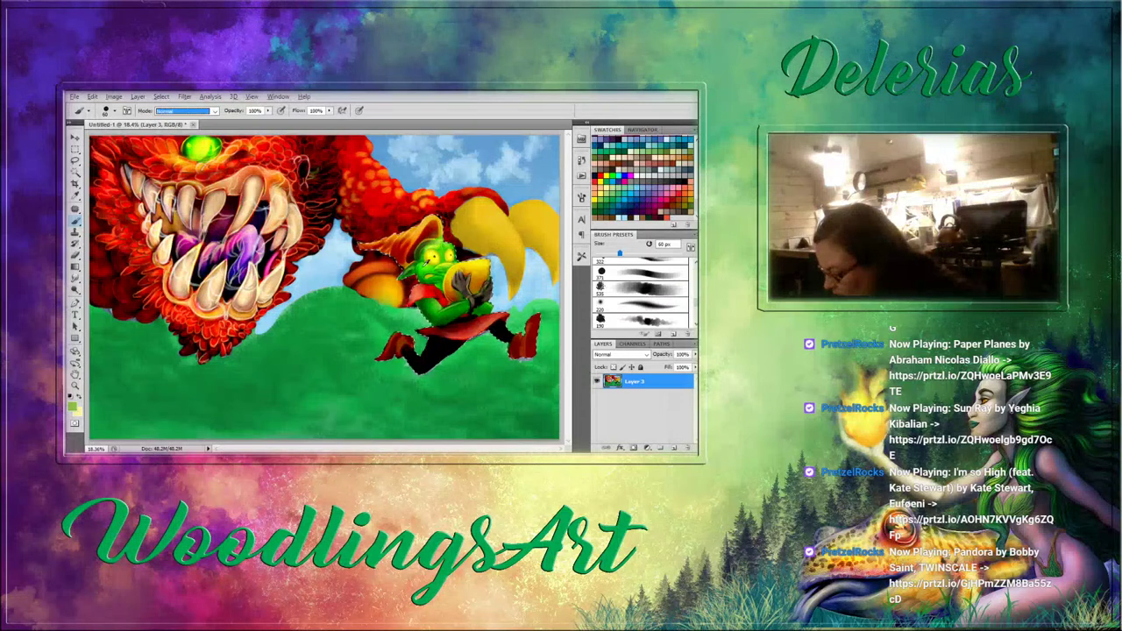
Sample green and brown tones from the goblin's face and hat for touch-ups, reducing the brush to 45 px.
left_click(427, 252, "alt")
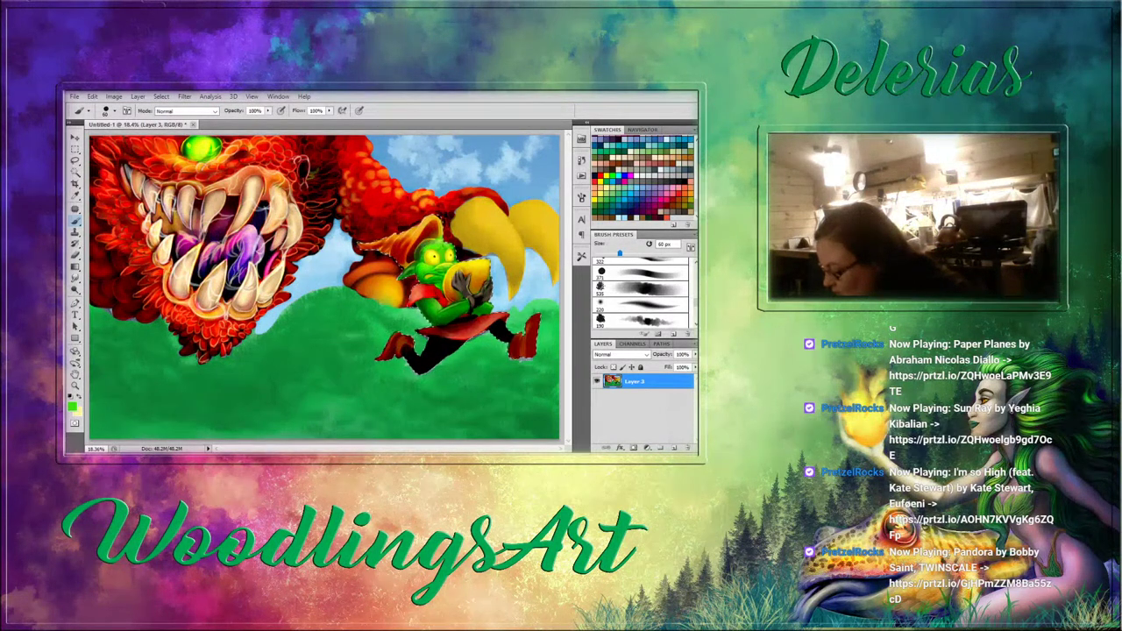
left_click(427, 263, "alt")
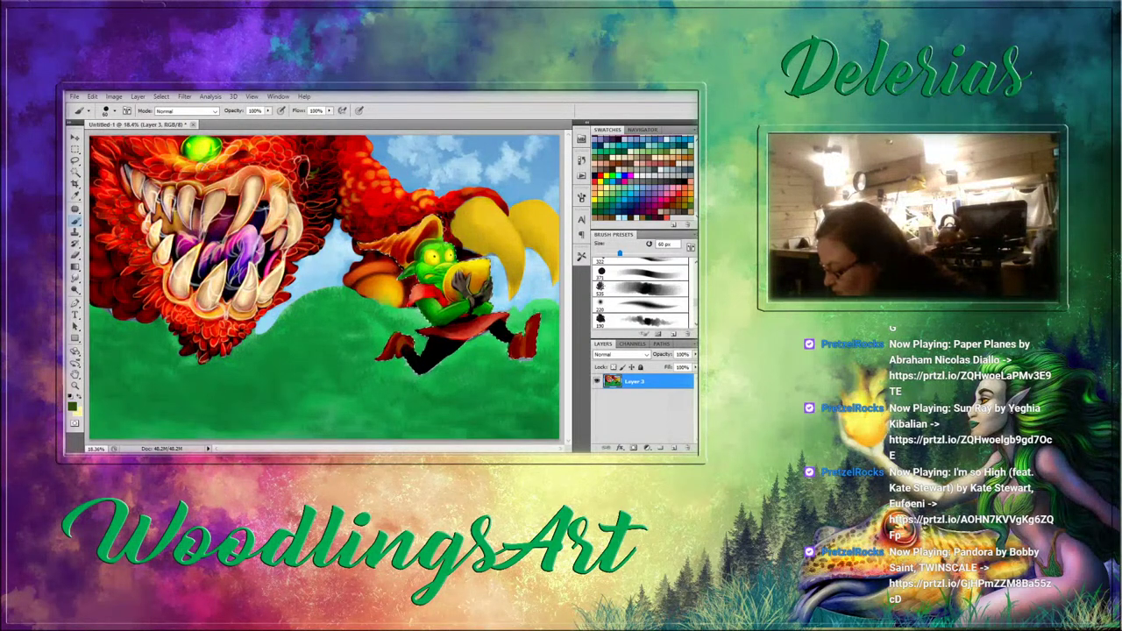
left_click(421, 230, "alt")
left_click(422, 239, "alt")
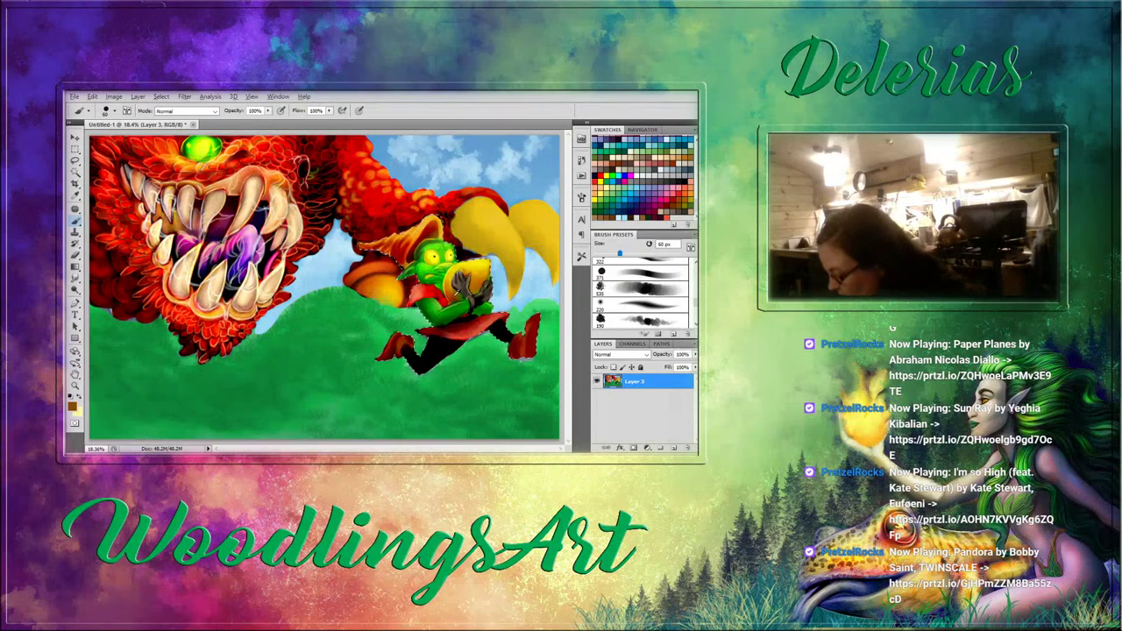
key("bracketleft")
key("bracketleft")
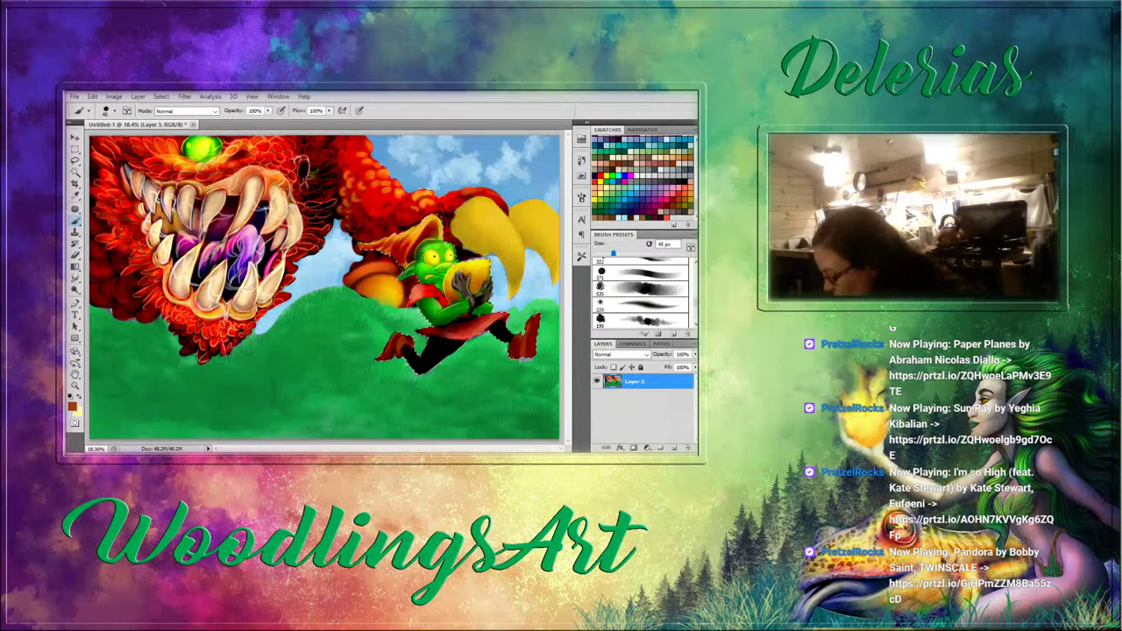
Enlarge the brush to 100 px and lighten the goblin's boots with a light brown swatch.
key("bracketright")
key("bracketright")
key("bracketright")
key("bracketright")
key("bracketright")
key("bracketright")
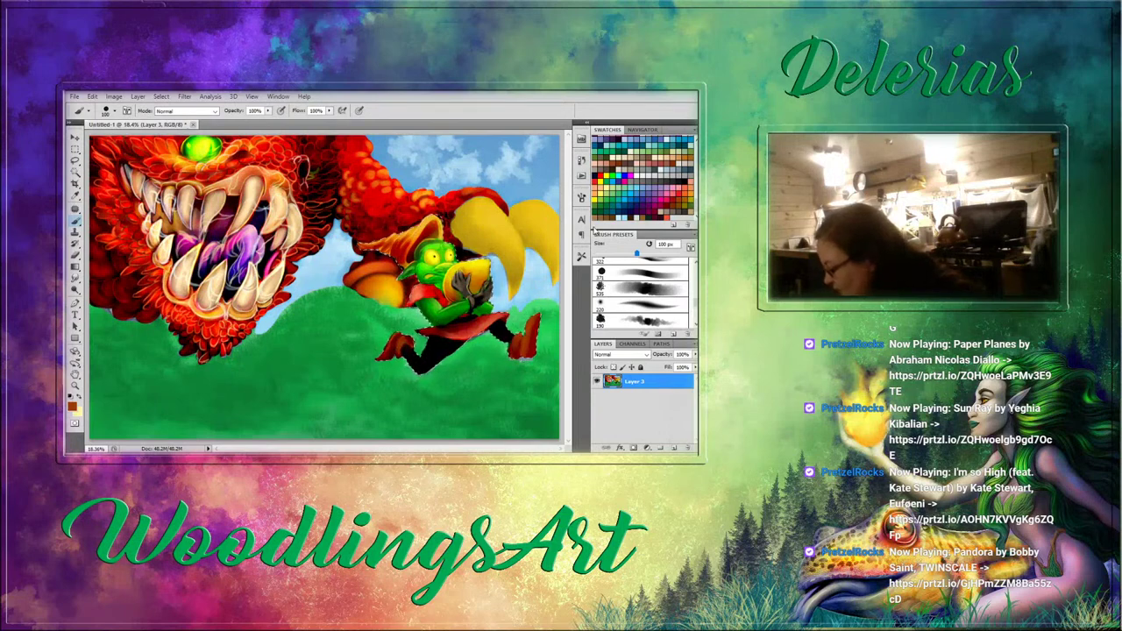
left_click(595, 218)
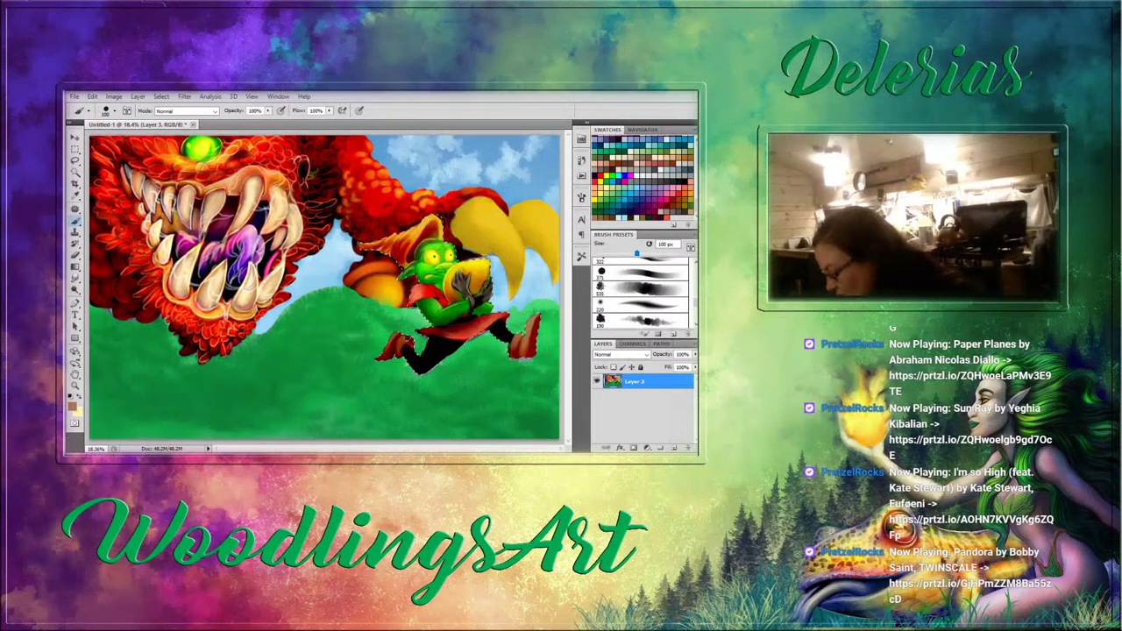
Switch the brush to Overlay mode and stroke the light brown over the goblin's front boot and dark legs.
left_click(214, 111)
left_click(165, 217)
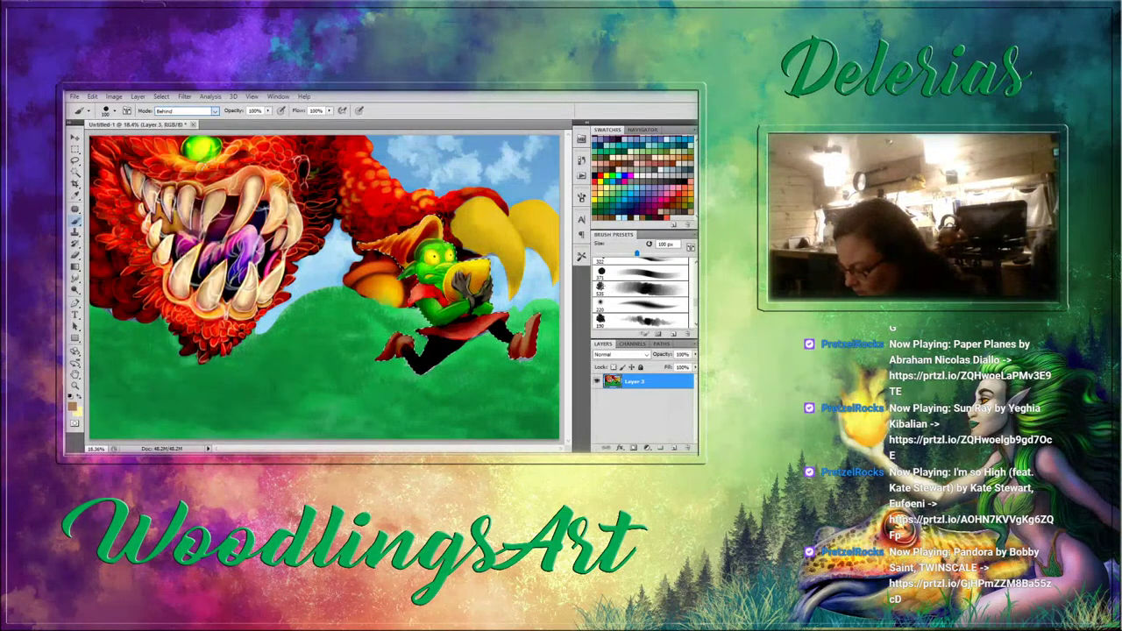
left_click_drag(531, 322, 524, 349)
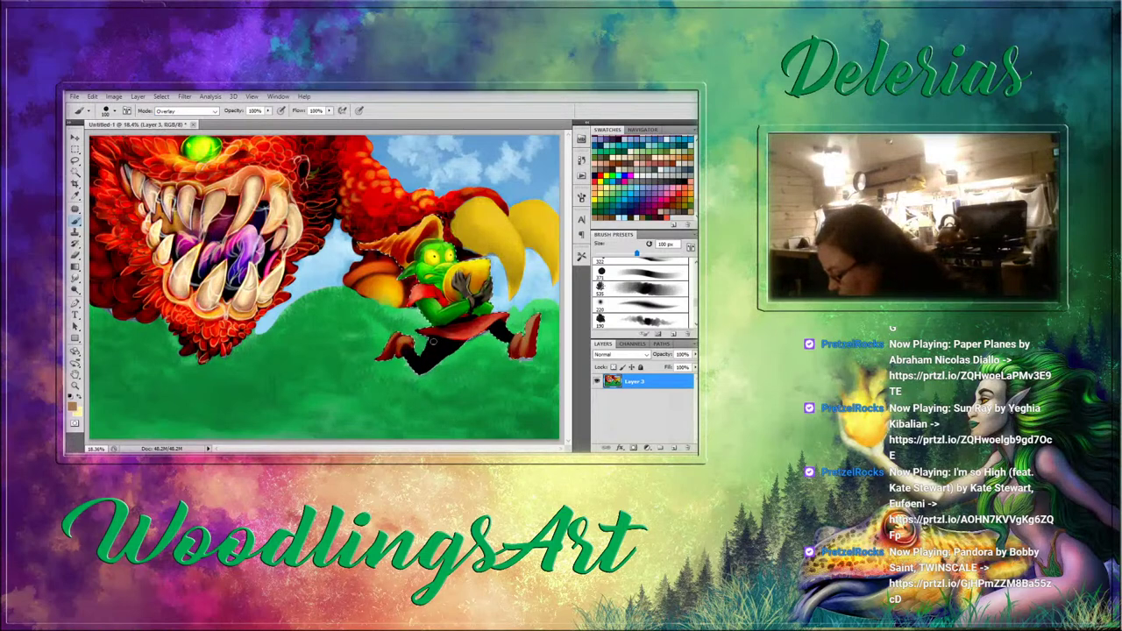
left_click_drag(424, 357, 433, 354)
left_click_drag(431, 356, 444, 347)
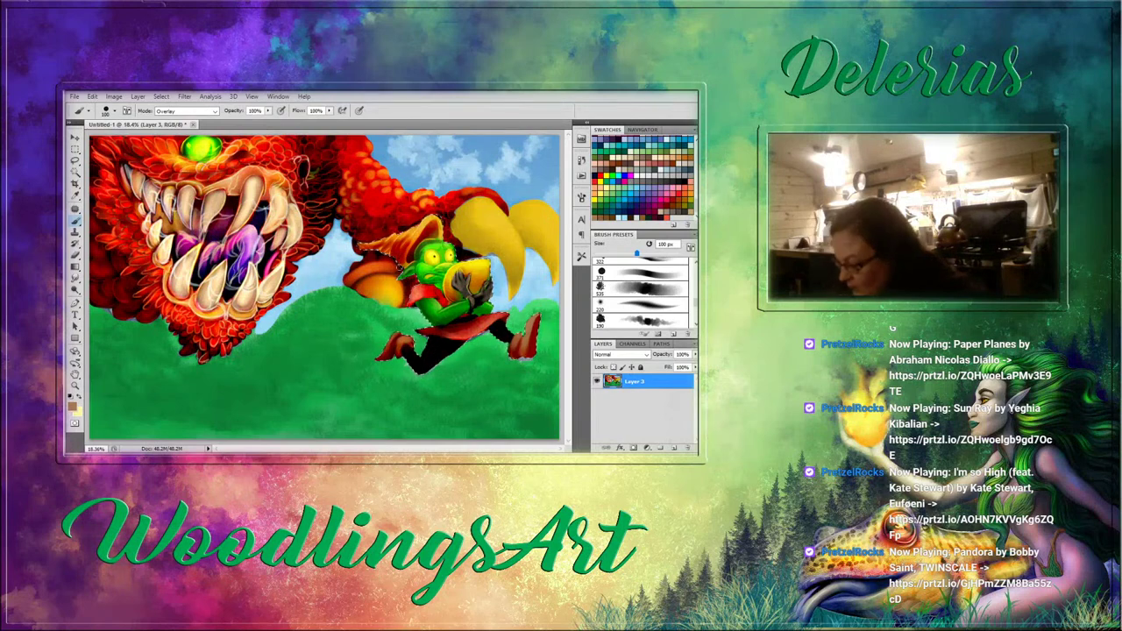
Return the brush to Normal mode, paint both of the goblin's legs light brown, and smudge the strokes.
left_click(209, 111)
left_click(209, 121)
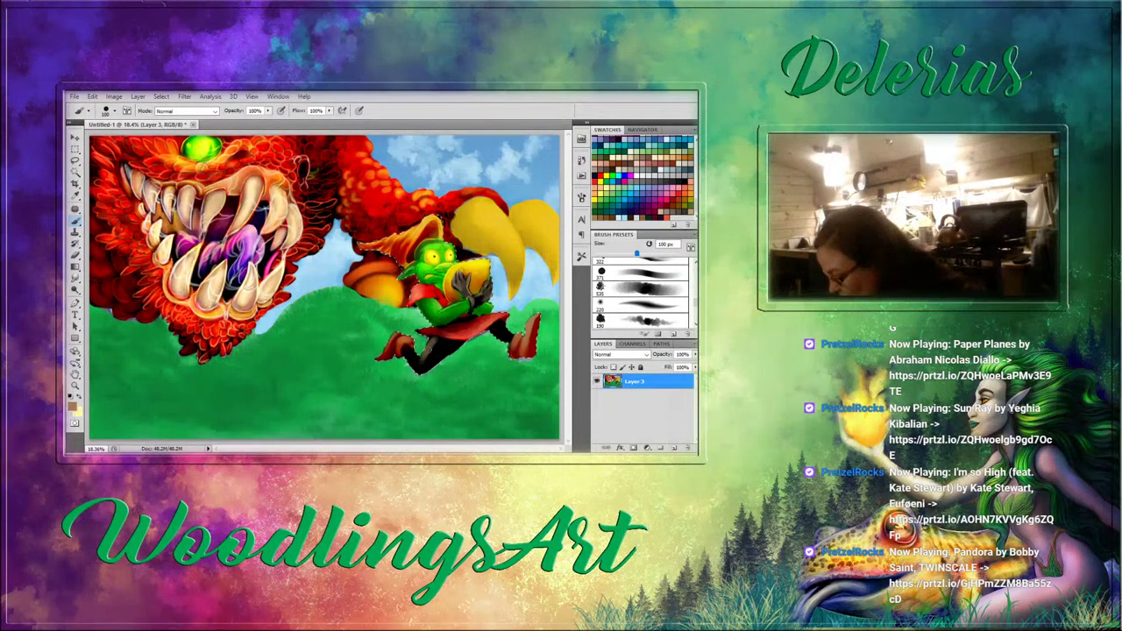
mouse_move(427, 344)
left_mouse_down()
mouse_move(414, 352)
mouse_move(421, 367)
left_mouse_up()
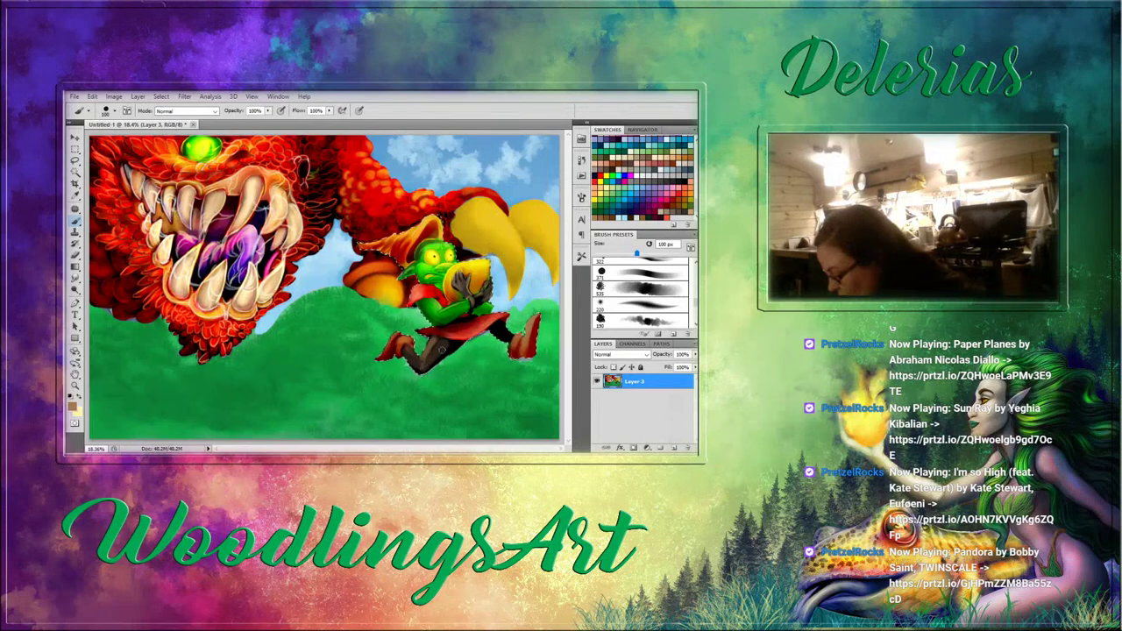
mouse_move(442, 344)
left_mouse_down()
mouse_move(426, 364)
mouse_move(495, 332)
left_mouse_up()
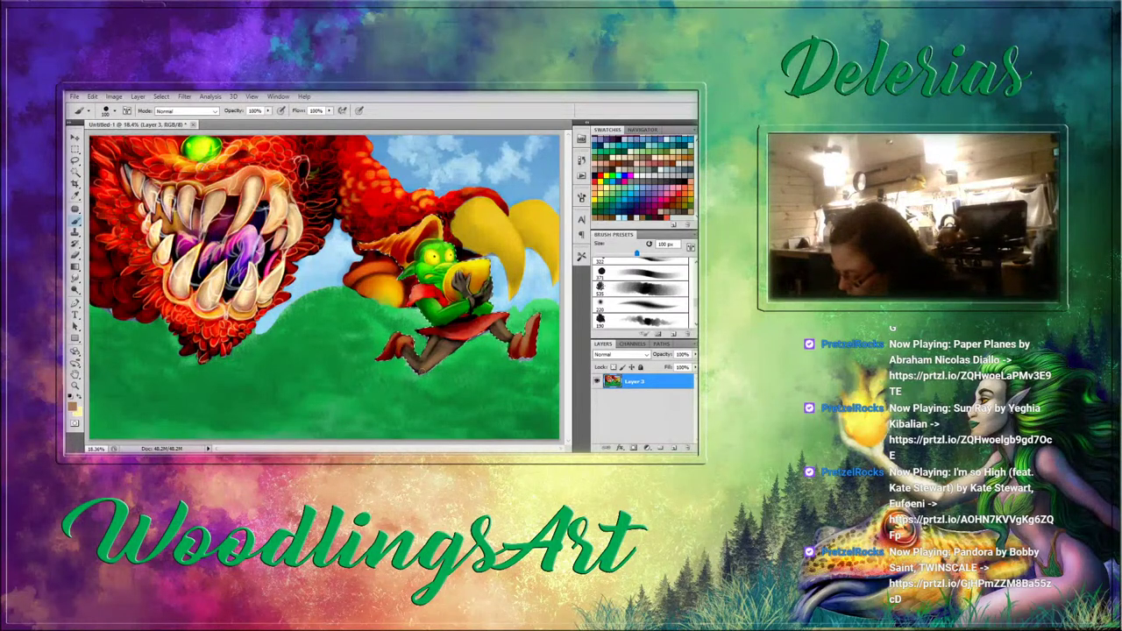
left_click(76, 279)
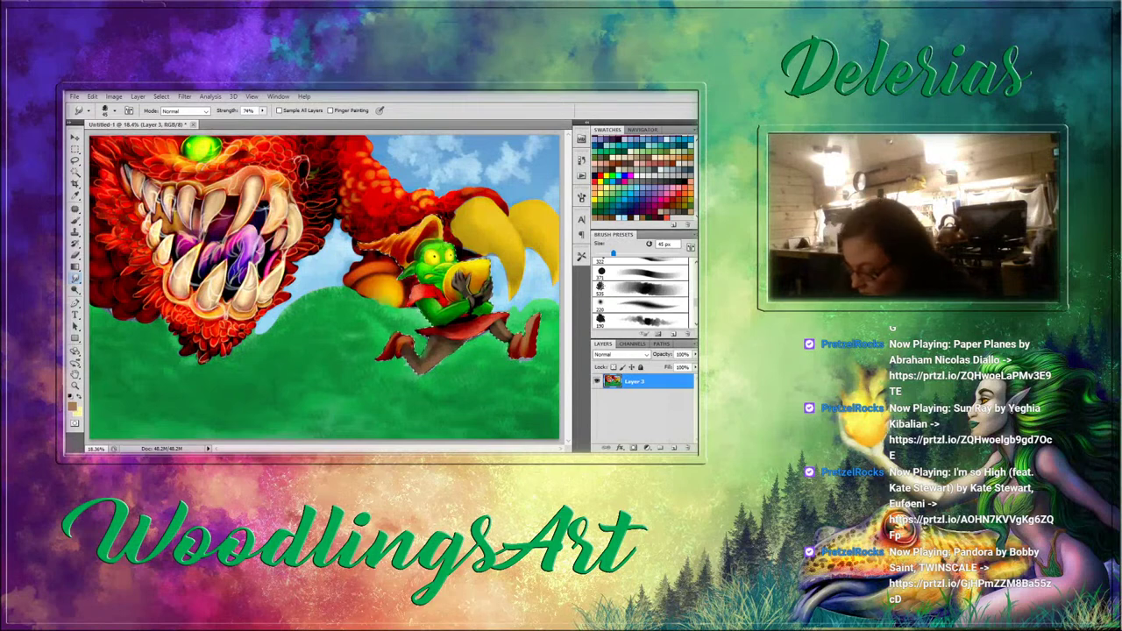
Sample a darker brown from the goblin's legs, shade them with a 40 px brush, and smudge the shading.
key("b")
left_click(438, 349, "alt")
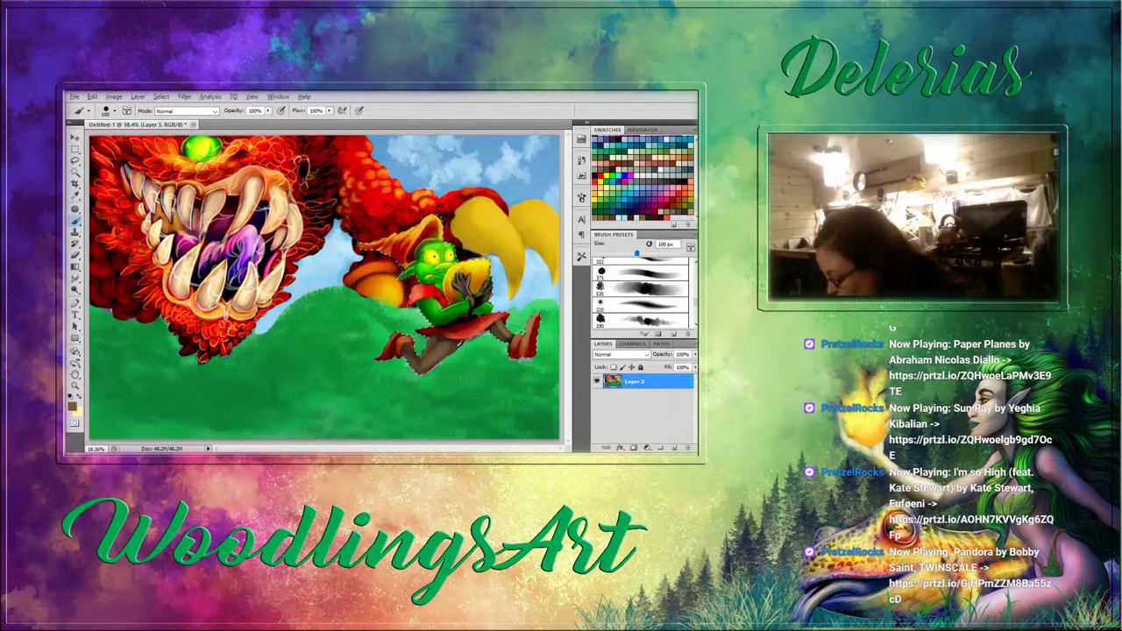
key("bracketleft")
key("bracketleft")
key("bracketleft")
key("bracketleft")
key("bracketleft")
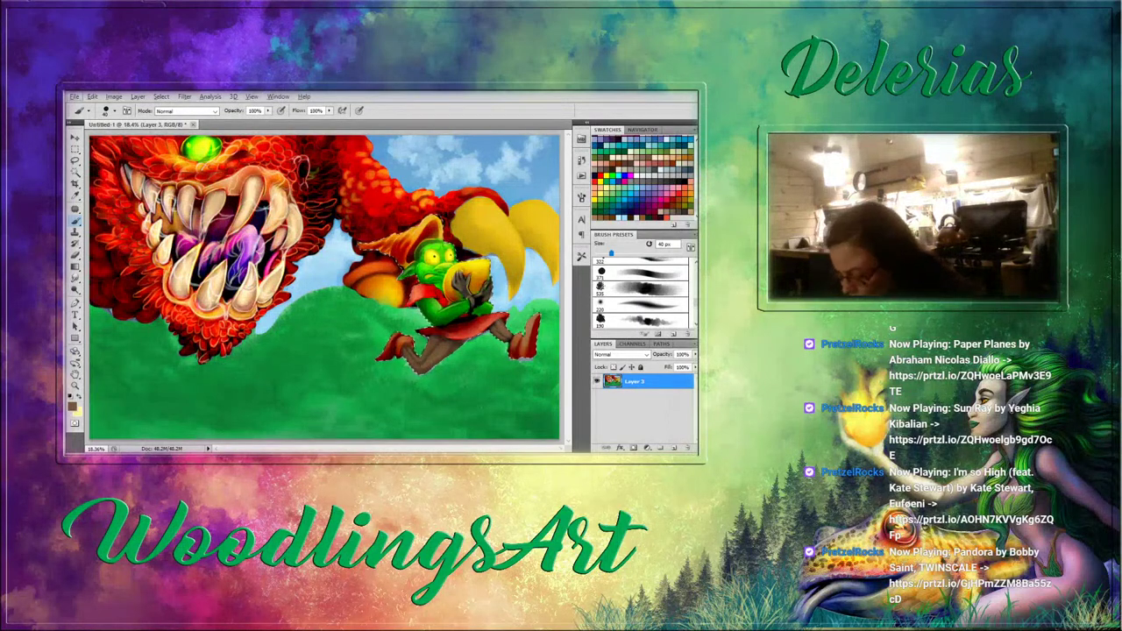
key("r")
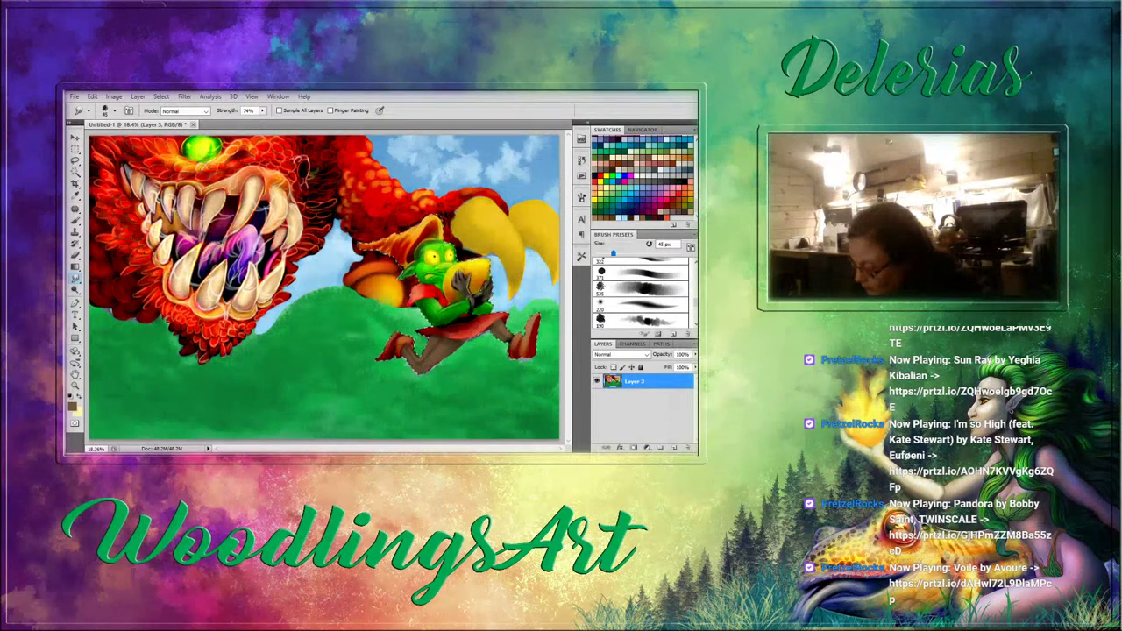
Add black detail to the goblin's gloves, deselect the goblin, and smudge its outline with a 45 px brush.
key("b")
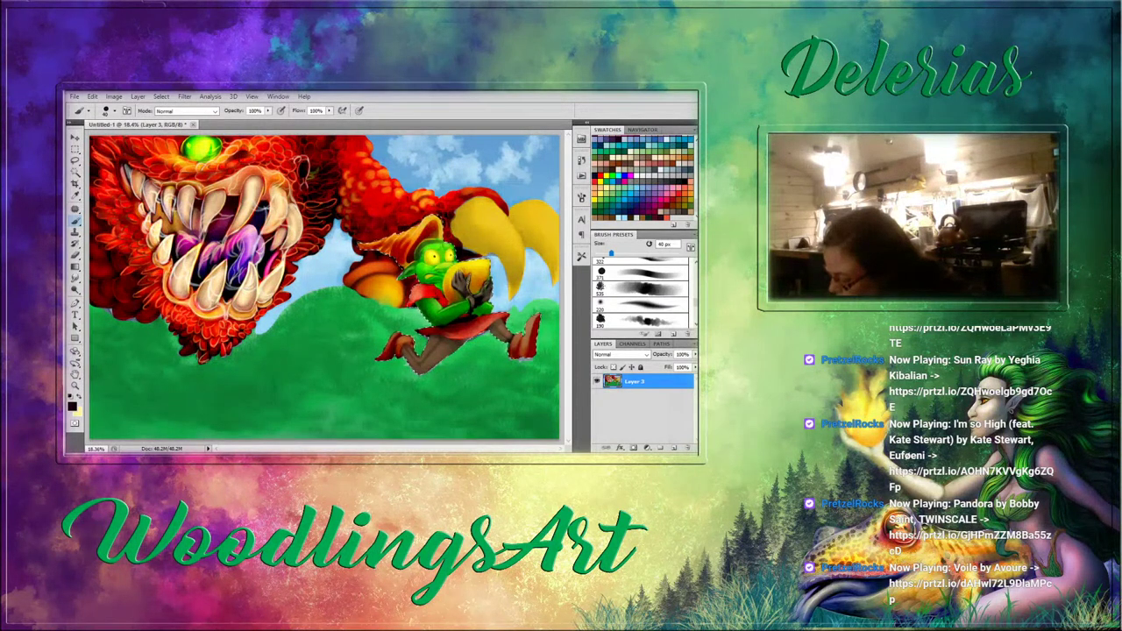
left_click_drag(478, 282, 484, 293)
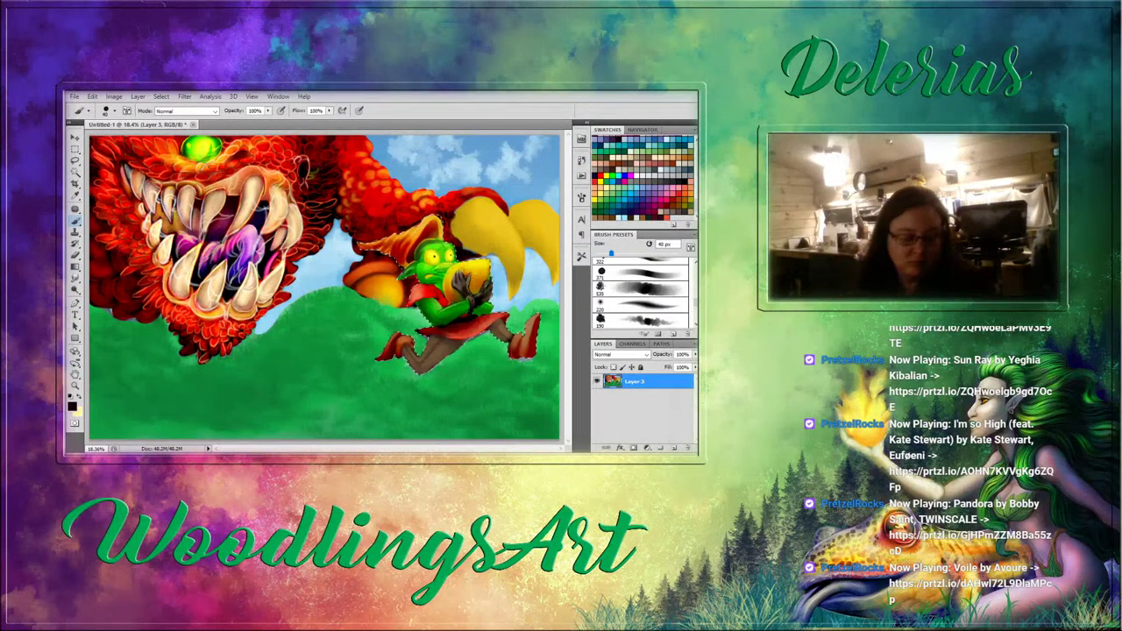
key("ctrl+d")
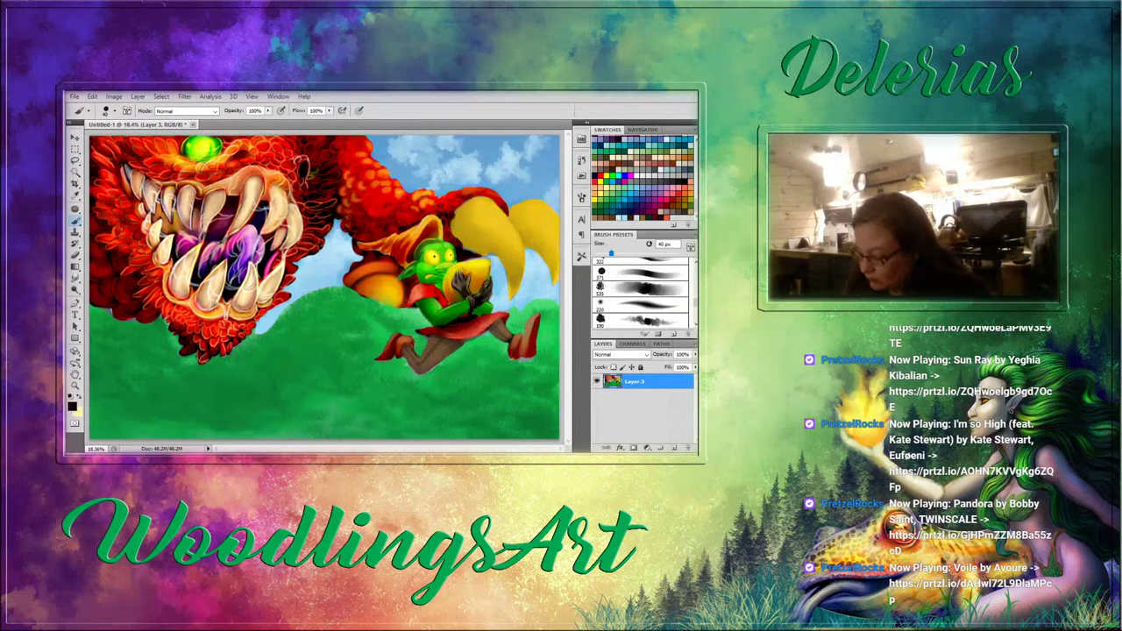
left_click(75, 279)
key("bracketright")
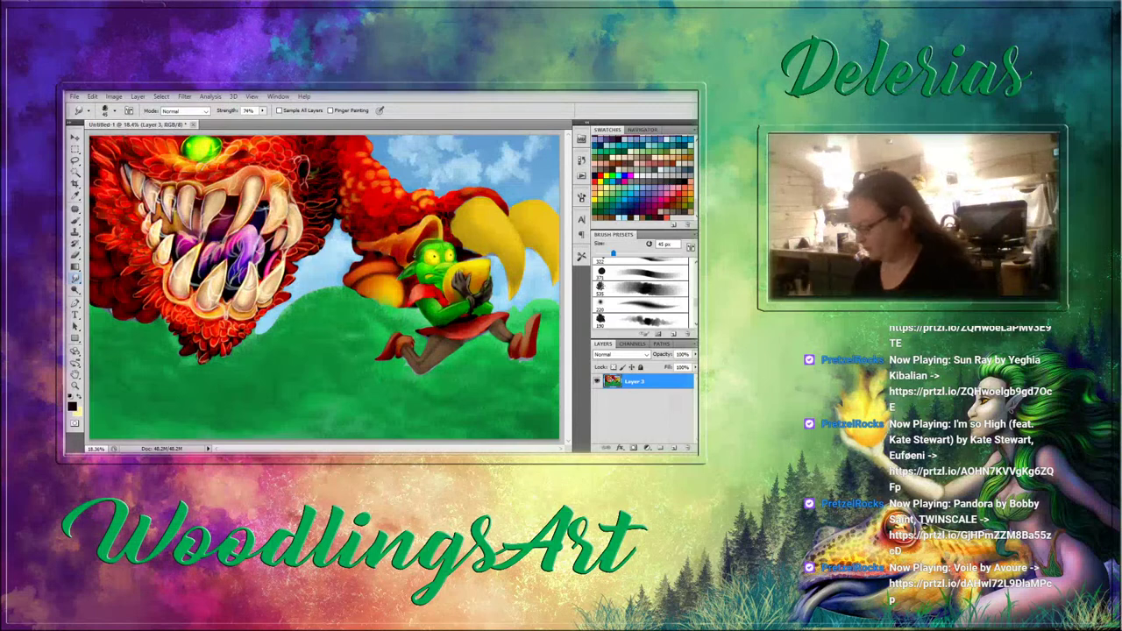
Pick a dark blue swatch and set the Brush tool to Overlay mode with the 535 px textured preset.
left_click(647, 289)
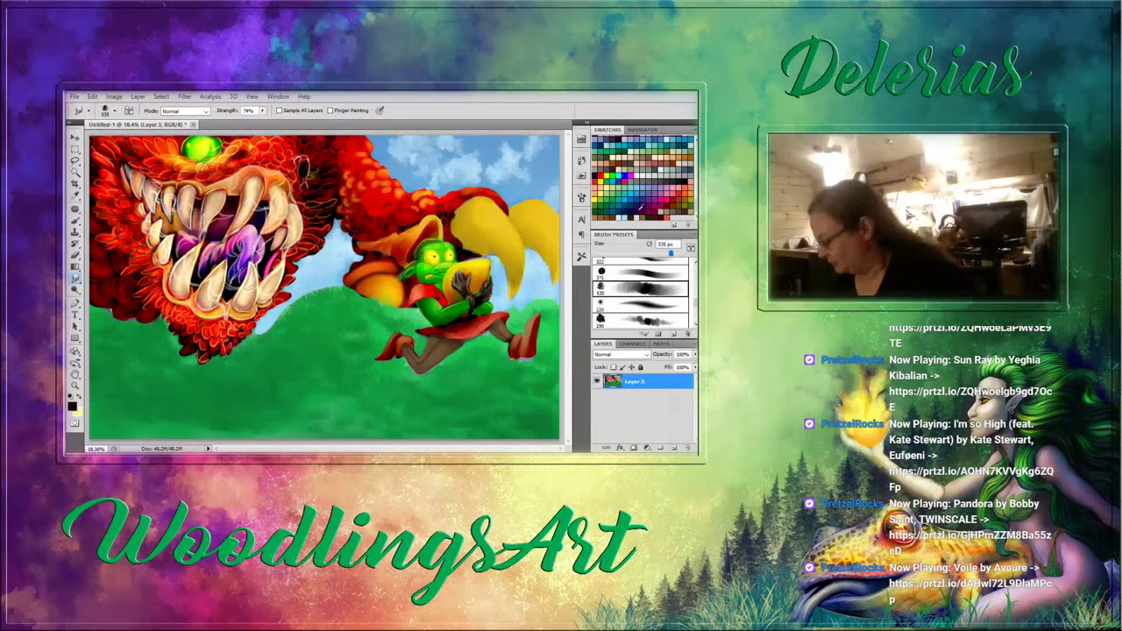
left_click(205, 112)
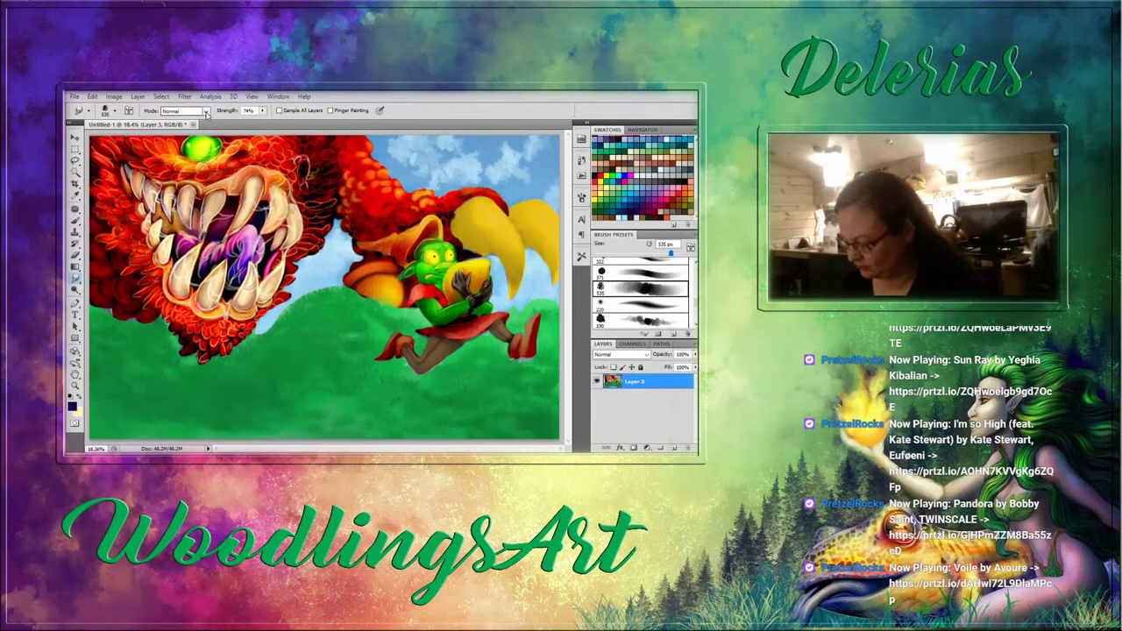
left_click(205, 111)
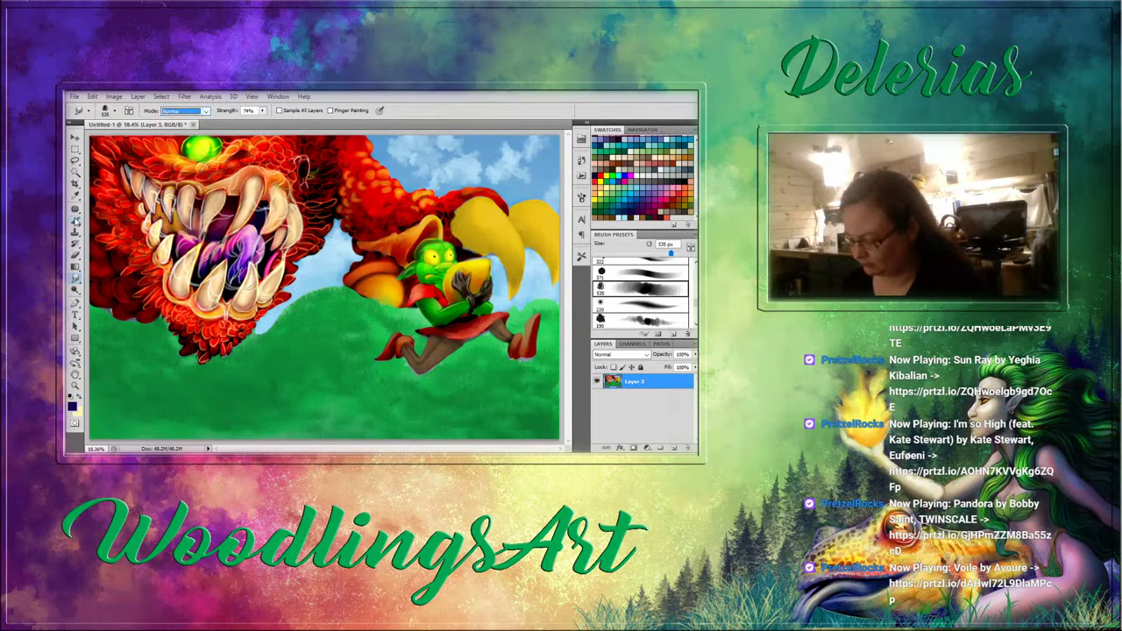
left_click(75, 220)
left_click(216, 111)
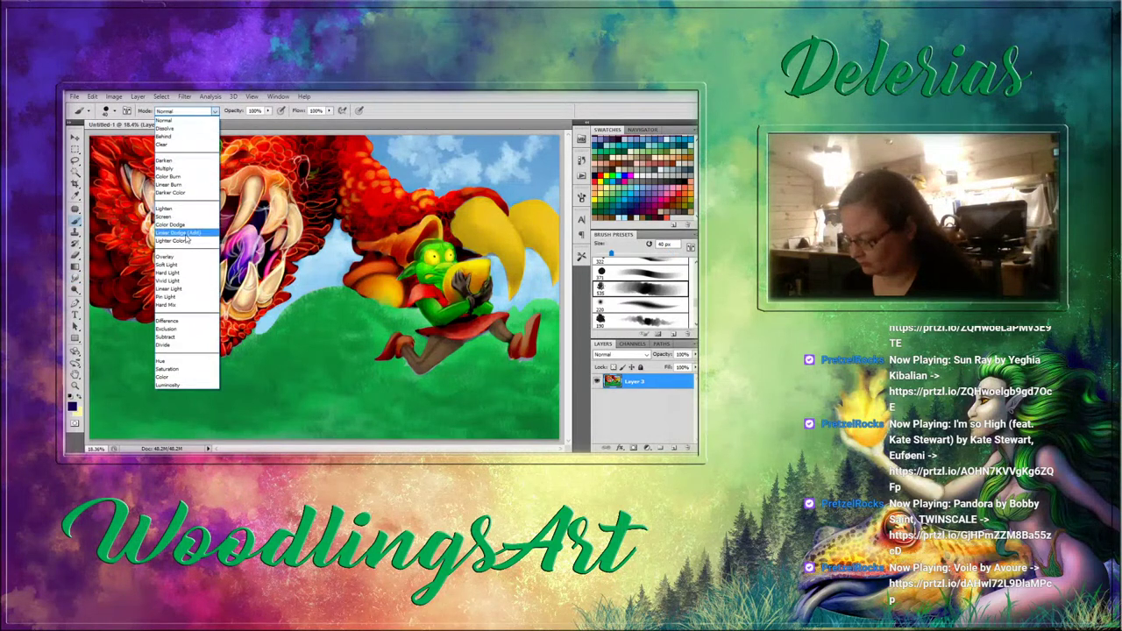
left_click(177, 258)
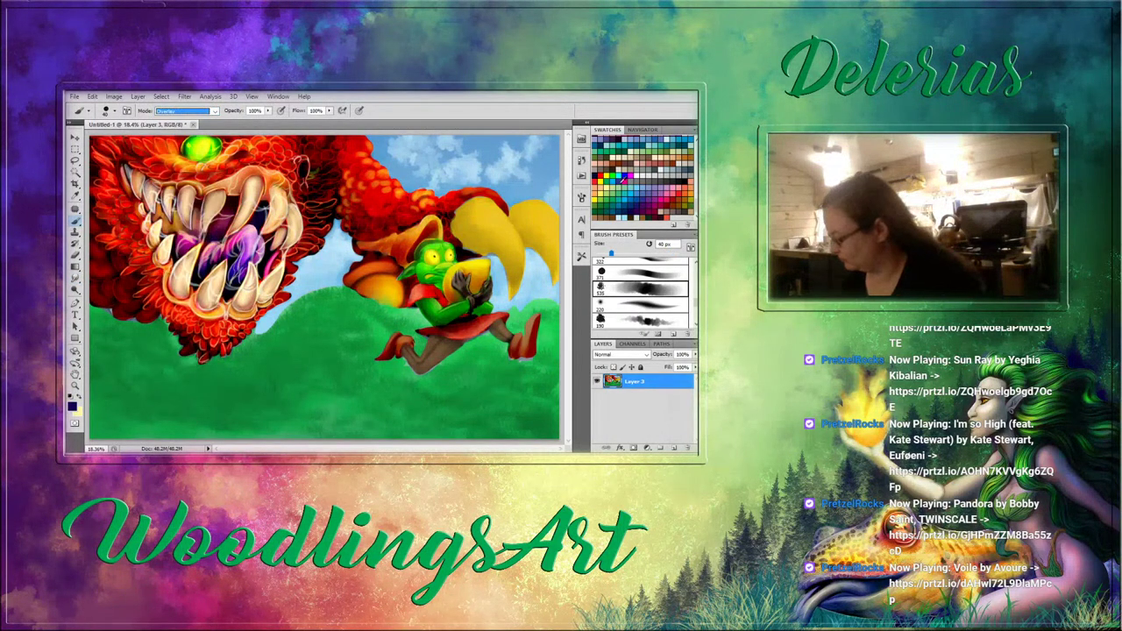
key("bracketright")
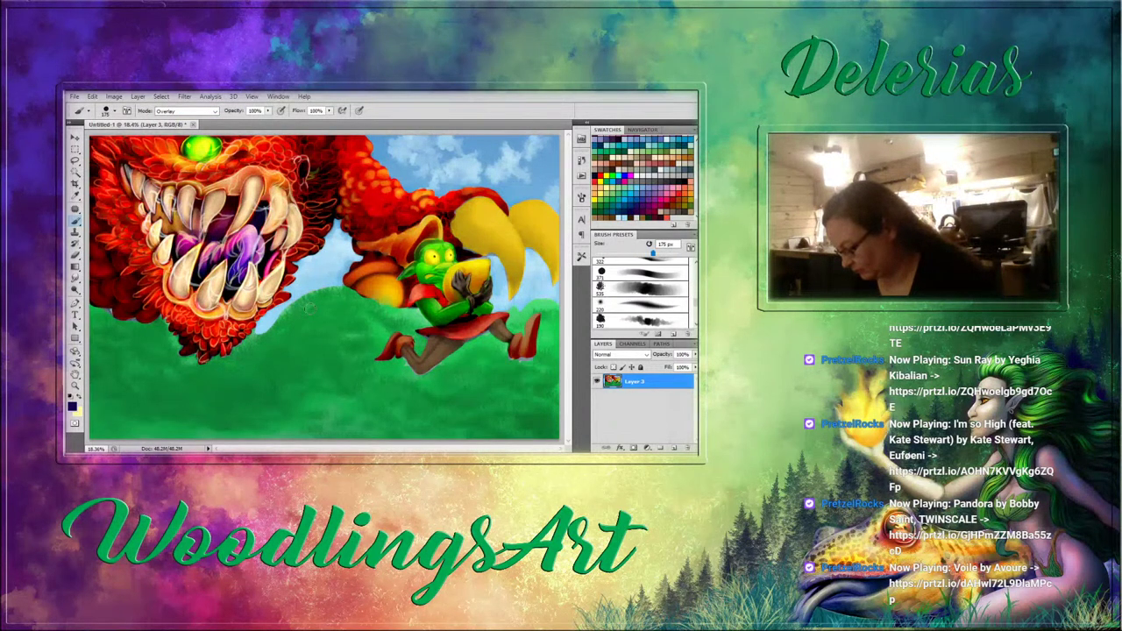
left_click(627, 284)
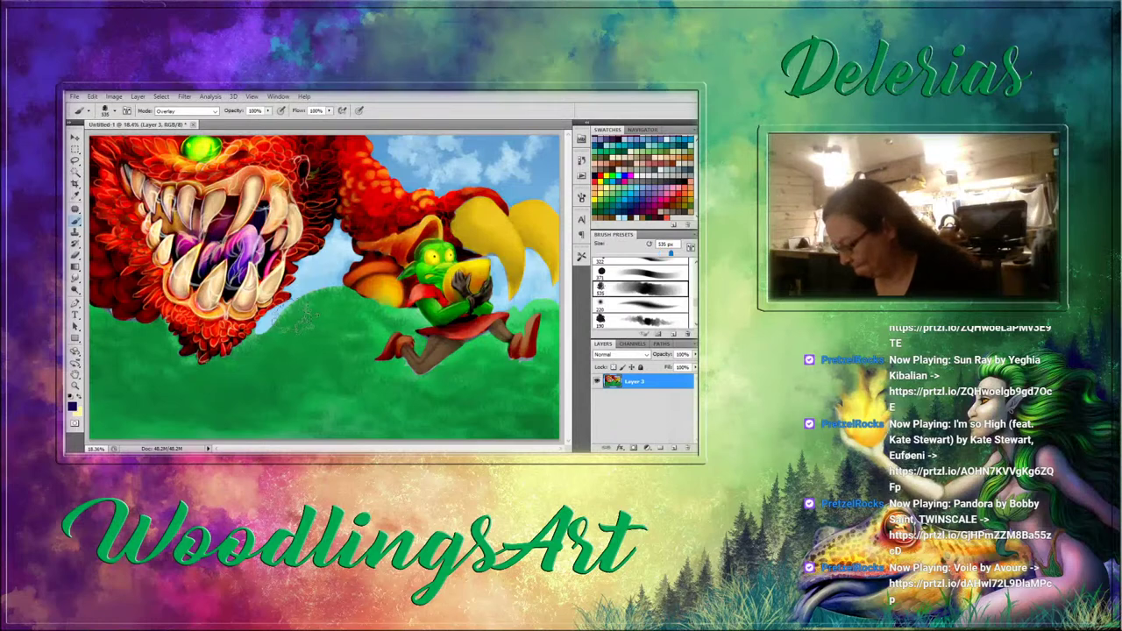
Reduce the textured brush to 150 px and paint dark Overlay shadows across the green hills below the monster.
key("bracketleft")
key("bracketleft")
key("bracketleft")
key("bracketleft")
key("bracketleft")
key("bracketleft")
key("bracketleft")
mouse_move(290, 323)
left_mouse_down()
mouse_move(318, 302)
mouse_move(294, 364)
mouse_move(324, 343)
mouse_move(252, 387)
mouse_move(316, 366)
mouse_move(298, 389)
mouse_move(346, 364)
mouse_move(262, 399)
mouse_move(309, 352)
mouse_move(326, 299)
mouse_move(293, 313)
mouse_move(273, 339)
mouse_move(161, 414)
mouse_move(264, 358)
mouse_move(202, 418)
mouse_move(212, 437)
mouse_move(90, 422)
mouse_move(149, 428)
mouse_move(102, 398)
mouse_move(140, 410)
mouse_move(117, 390)
mouse_move(88, 406)
left_mouse_up()
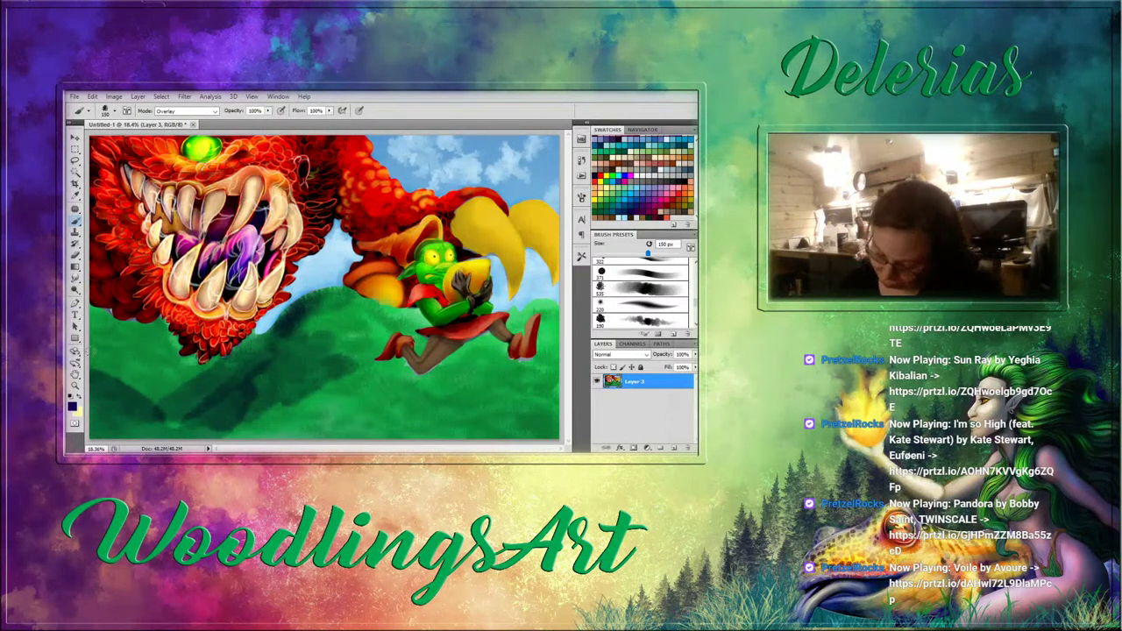
mouse_move(95, 347)
left_mouse_down()
mouse_move(155, 393)
mouse_move(93, 333)
mouse_move(166, 364)
mouse_move(93, 326)
mouse_move(144, 339)
mouse_move(104, 312)
mouse_move(151, 329)
mouse_move(152, 355)
mouse_move(185, 370)
mouse_move(183, 385)
mouse_move(147, 377)
mouse_move(167, 365)
mouse_move(168, 416)
mouse_move(112, 419)
mouse_move(183, 435)
mouse_move(94, 427)
mouse_move(292, 426)
mouse_move(302, 402)
mouse_move(224, 436)
mouse_move(314, 397)
mouse_move(319, 418)
mouse_move(355, 430)
left_mouse_up()
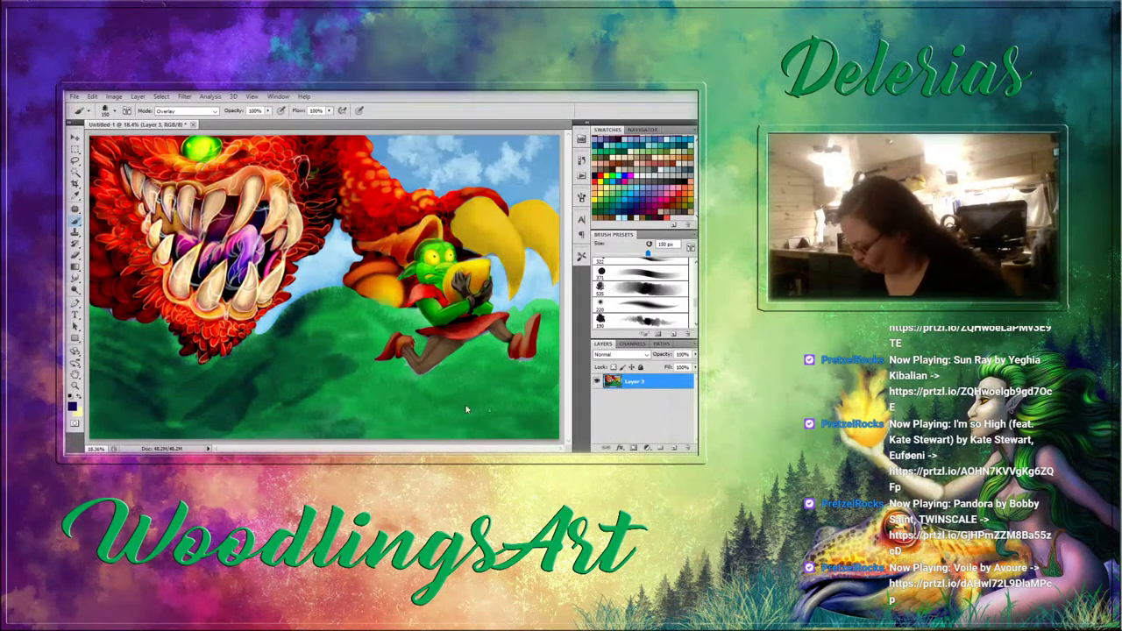
left_click_drag(465, 406, 487, 401)
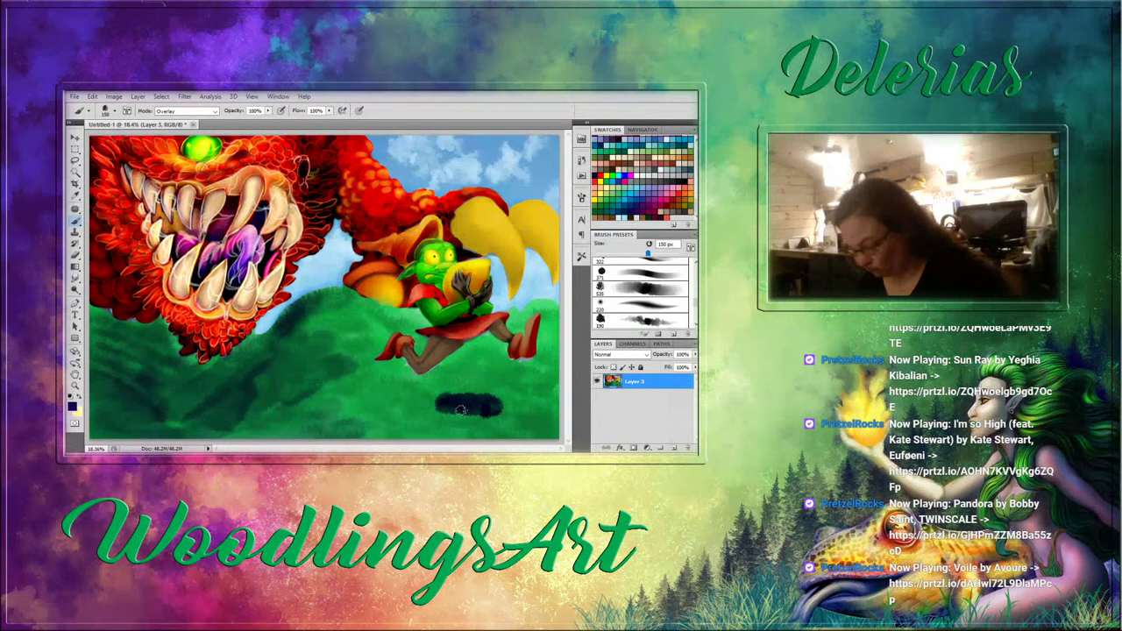
key("ctrl+z")
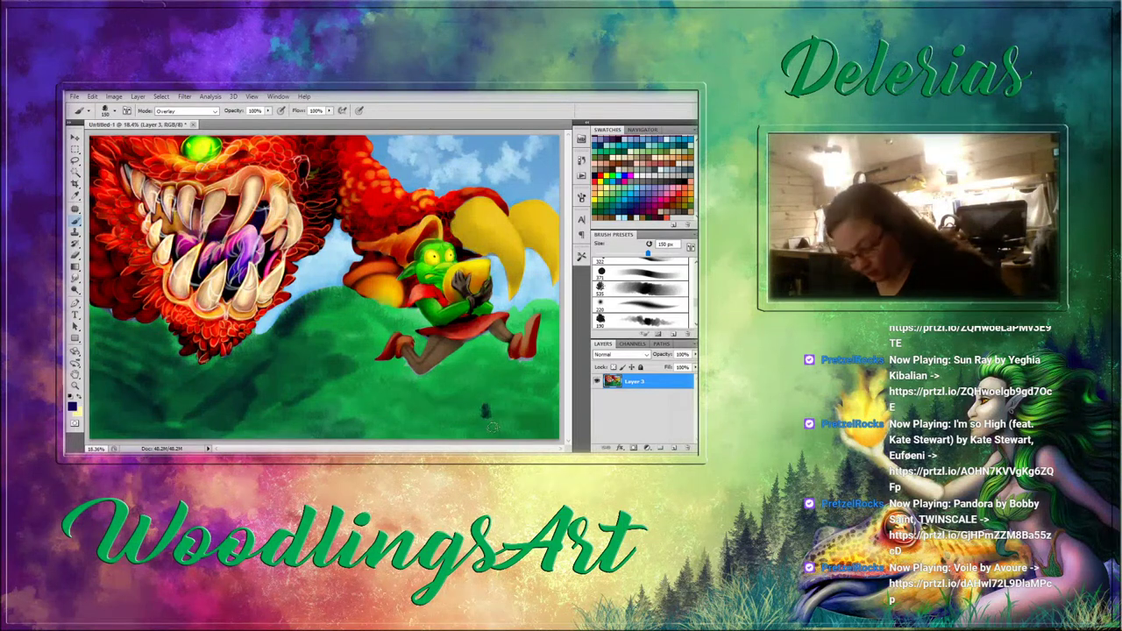
key("ctrl+z")
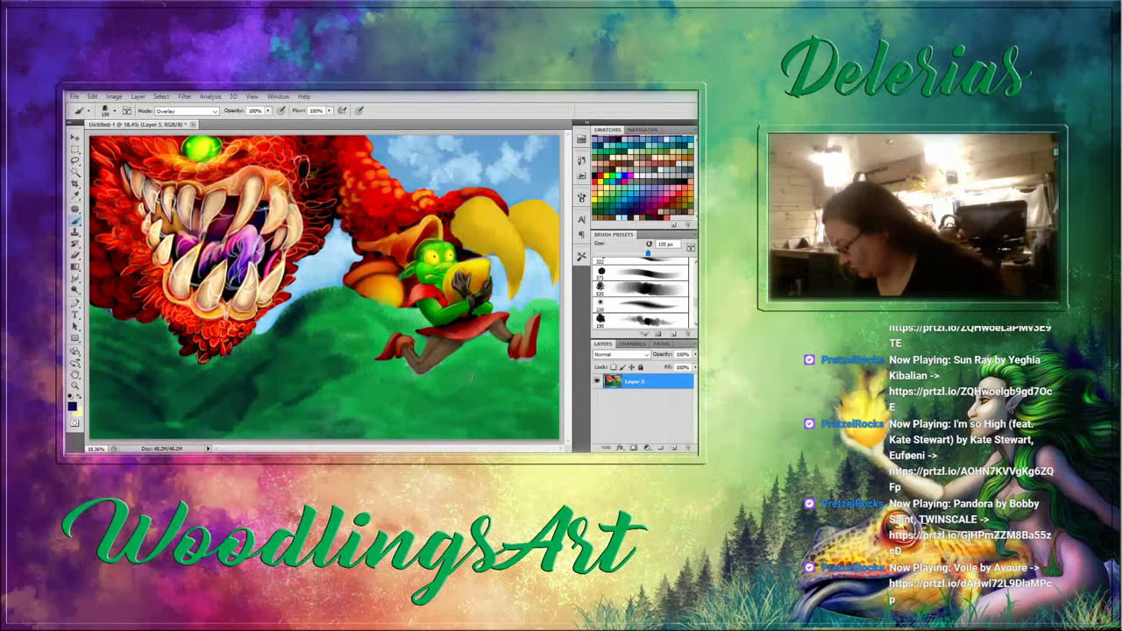
Paint dark blue Overlay shadows on the grass beneath the goblin and deepen those on the hillside below the monster.
mouse_move(471, 377)
left_mouse_down()
mouse_move(440, 394)
mouse_move(502, 388)
mouse_move(374, 399)
mouse_move(468, 415)
mouse_move(436, 418)
mouse_move(536, 410)
mouse_move(411, 412)
mouse_move(364, 394)
mouse_move(413, 405)
mouse_move(369, 399)
mouse_move(283, 422)
mouse_move(341, 423)
mouse_move(324, 432)
mouse_move(275, 413)
mouse_move(218, 426)
mouse_move(270, 434)
mouse_move(200, 434)
mouse_move(250, 400)
mouse_move(163, 437)
mouse_move(220, 392)
mouse_move(153, 418)
mouse_move(193, 387)
mouse_move(123, 388)
mouse_move(97, 419)
mouse_move(127, 407)
mouse_move(125, 374)
mouse_move(209, 420)
mouse_move(105, 257)
mouse_move(139, 375)
mouse_move(95, 341)
mouse_move(130, 356)
left_mouse_up()
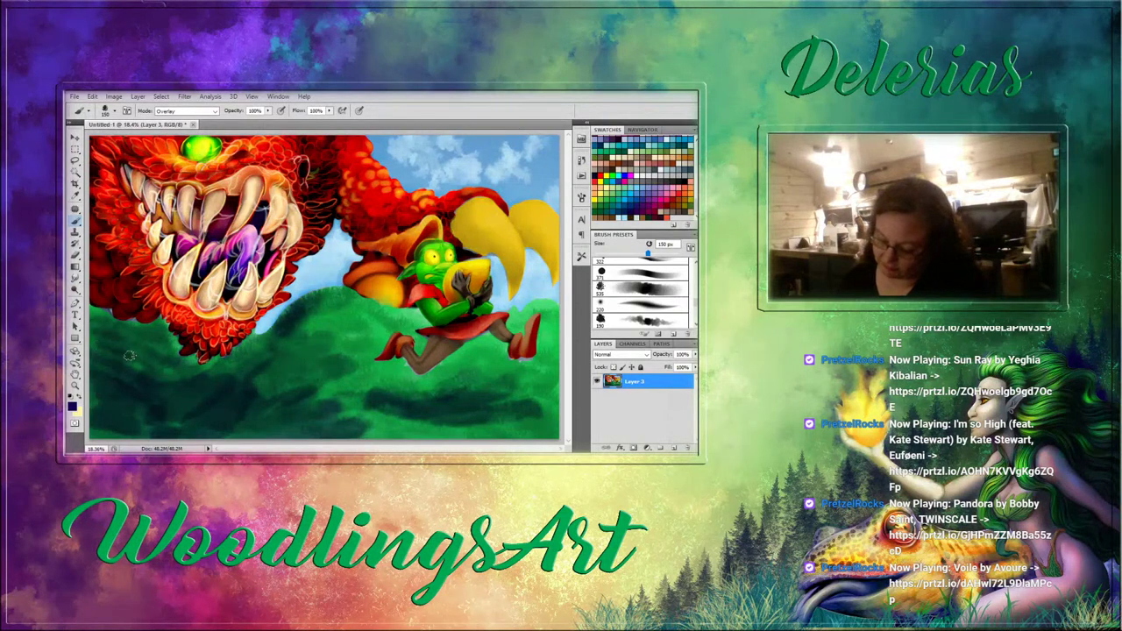
mouse_move(86, 313)
left_mouse_down()
mouse_move(115, 331)
mouse_move(99, 309)
left_mouse_up()
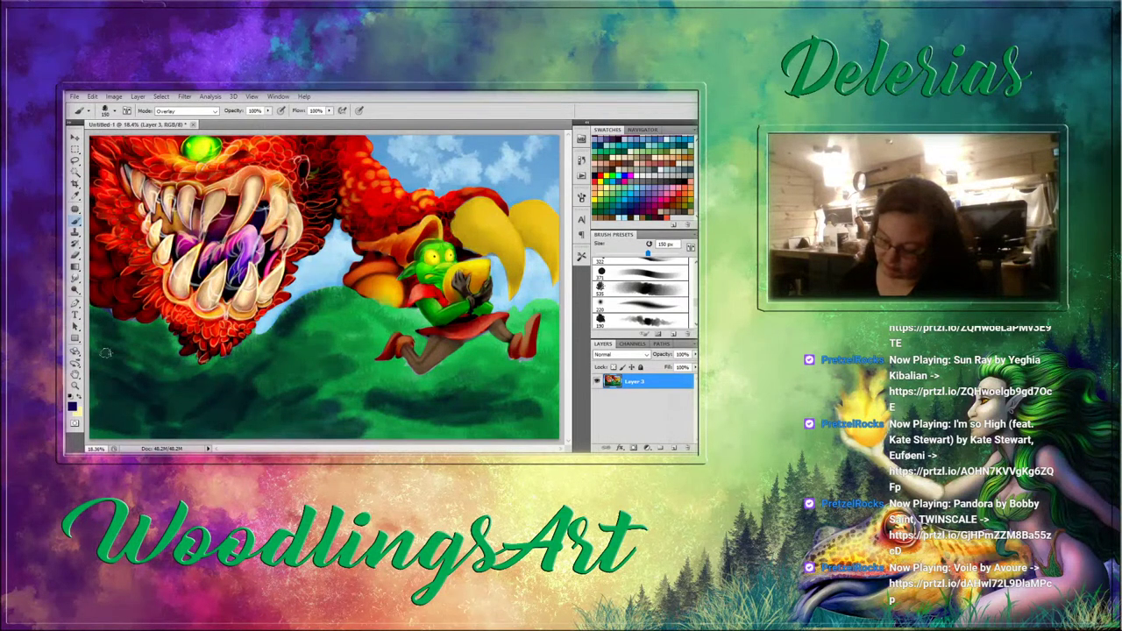
mouse_move(125, 378)
left_mouse_down()
mouse_move(127, 410)
mouse_move(113, 436)
mouse_move(98, 436)
left_mouse_up()
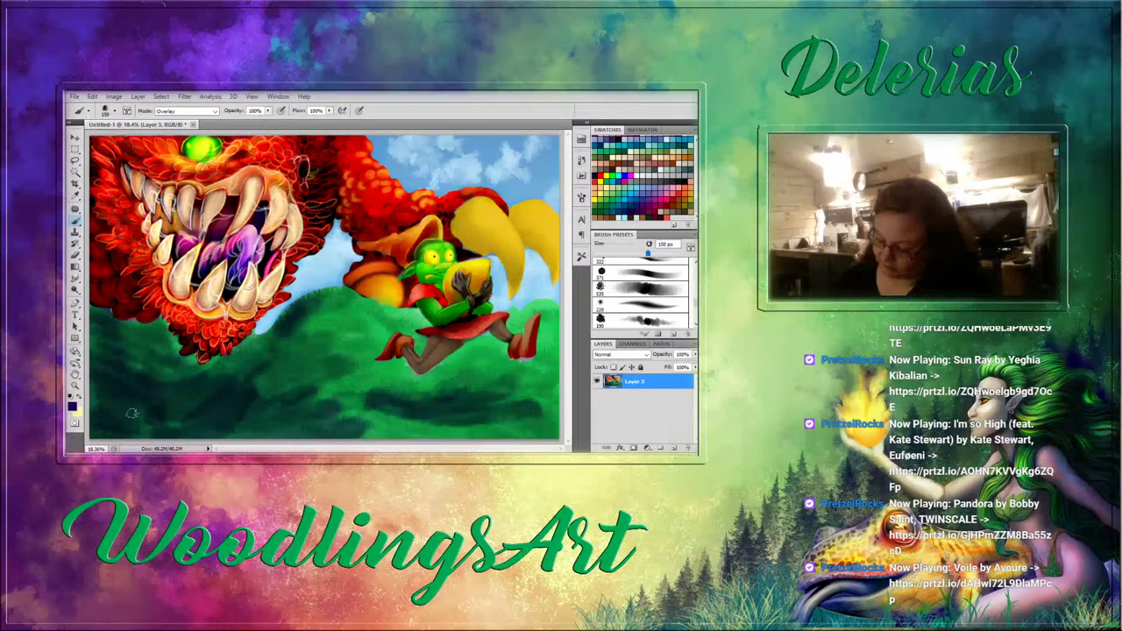
Set the brush mode to Normal and paint sampled dark green over the shadows on the hillside below the monster.
left_click(211, 111)
left_click(208, 122)
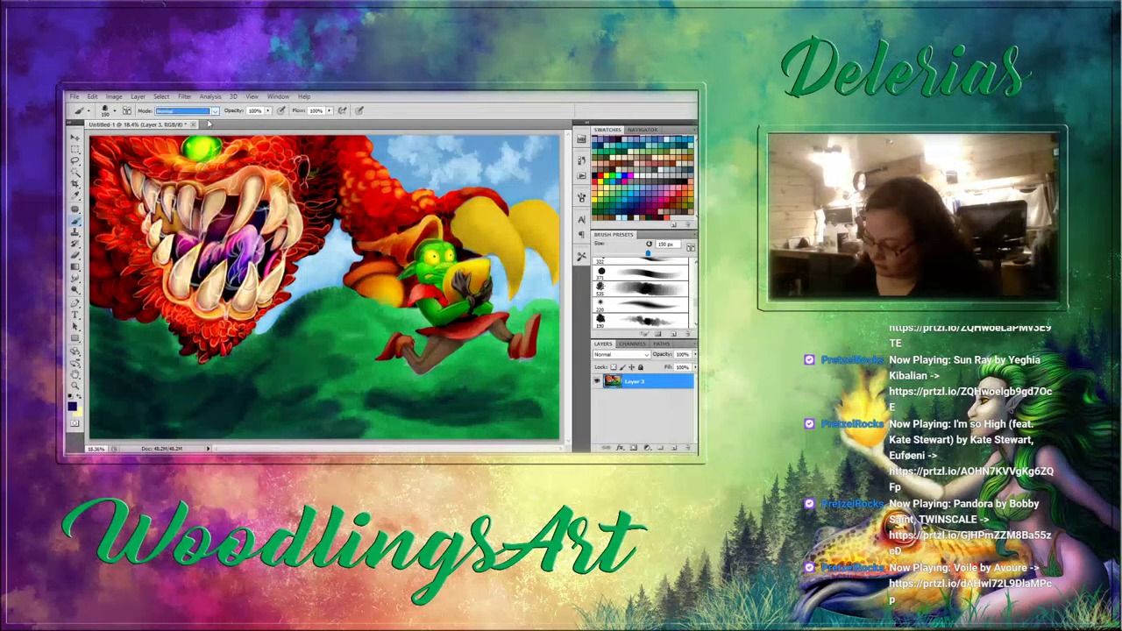
left_click(133, 370, "alt")
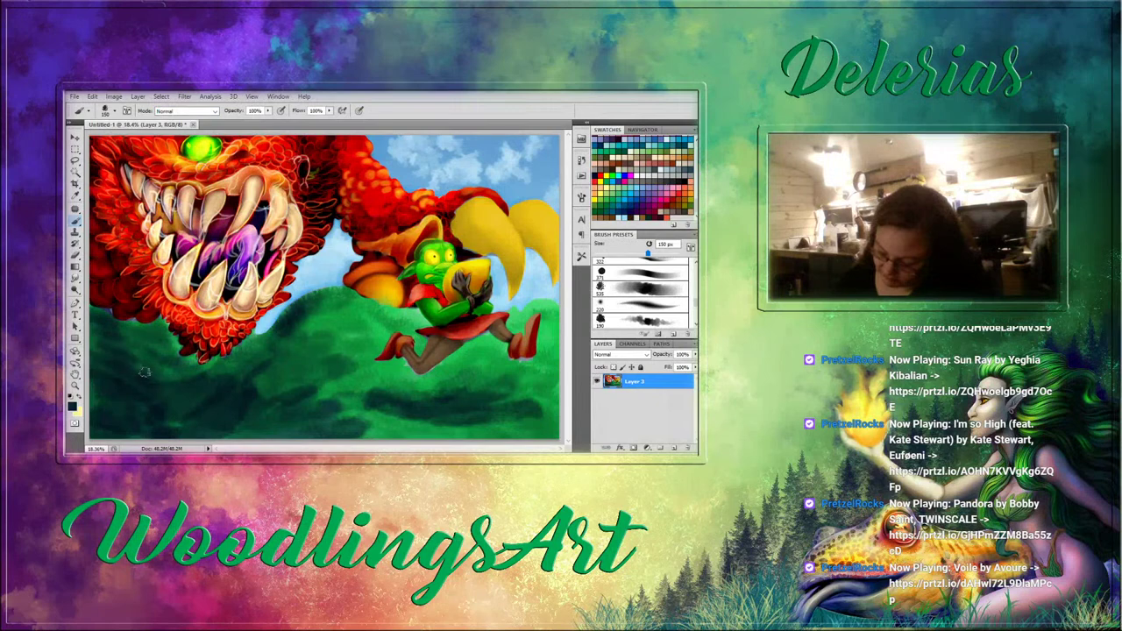
mouse_move(144, 372)
left_mouse_down()
mouse_move(189, 386)
mouse_move(128, 352)
mouse_move(169, 364)
mouse_move(146, 339)
mouse_move(167, 337)
mouse_move(93, 339)
mouse_move(98, 408)
mouse_move(116, 441)
mouse_move(92, 330)
mouse_move(128, 353)
mouse_move(181, 427)
mouse_move(269, 403)
mouse_move(178, 369)
mouse_move(163, 332)
mouse_move(190, 375)
mouse_move(188, 359)
mouse_move(183, 369)
mouse_move(207, 372)
mouse_move(285, 331)
mouse_move(271, 348)
mouse_move(309, 300)
mouse_move(285, 327)
mouse_move(338, 295)
mouse_move(315, 310)
mouse_move(334, 319)
mouse_move(281, 352)
mouse_move(260, 381)
mouse_move(270, 389)
mouse_move(233, 365)
left_mouse_up()
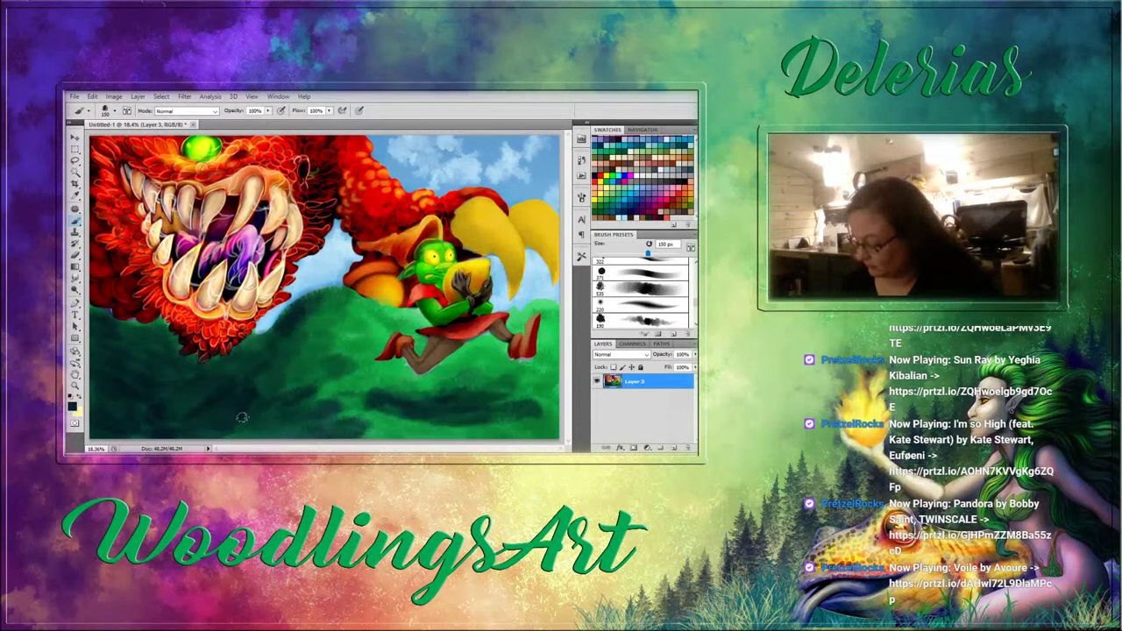
mouse_move(242, 418)
left_mouse_down()
mouse_move(319, 397)
mouse_move(315, 423)
mouse_move(246, 407)
mouse_move(276, 370)
mouse_move(257, 393)
mouse_move(284, 399)
left_mouse_up()
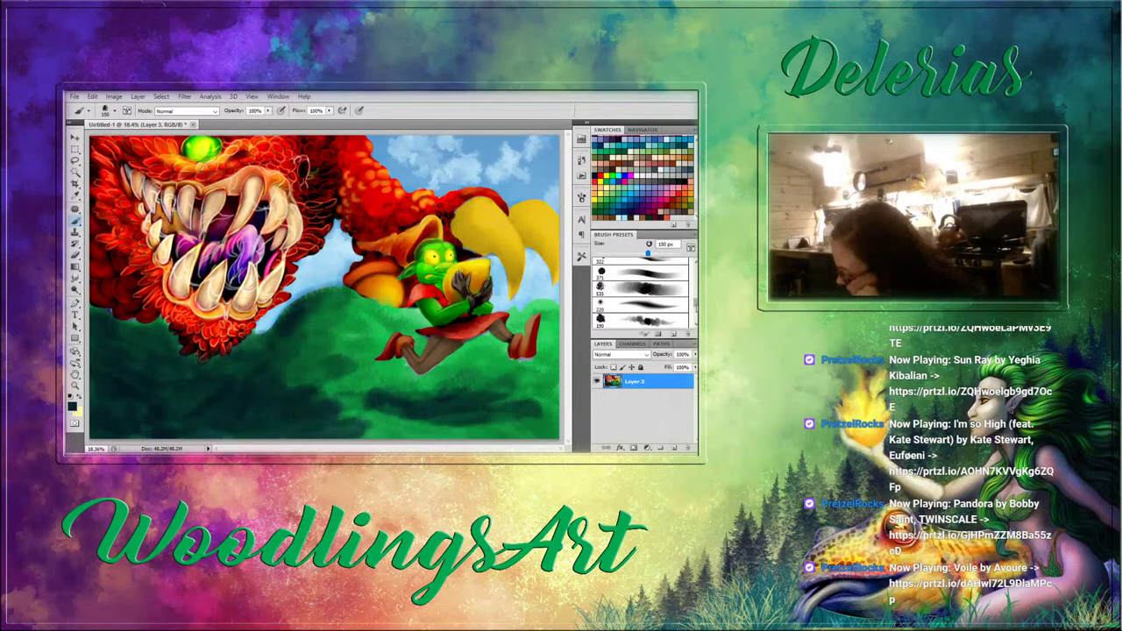
Choose the 200 px grass-blade brush preset and check its brush tip settings.
scroll(640, 294, "down", 10)
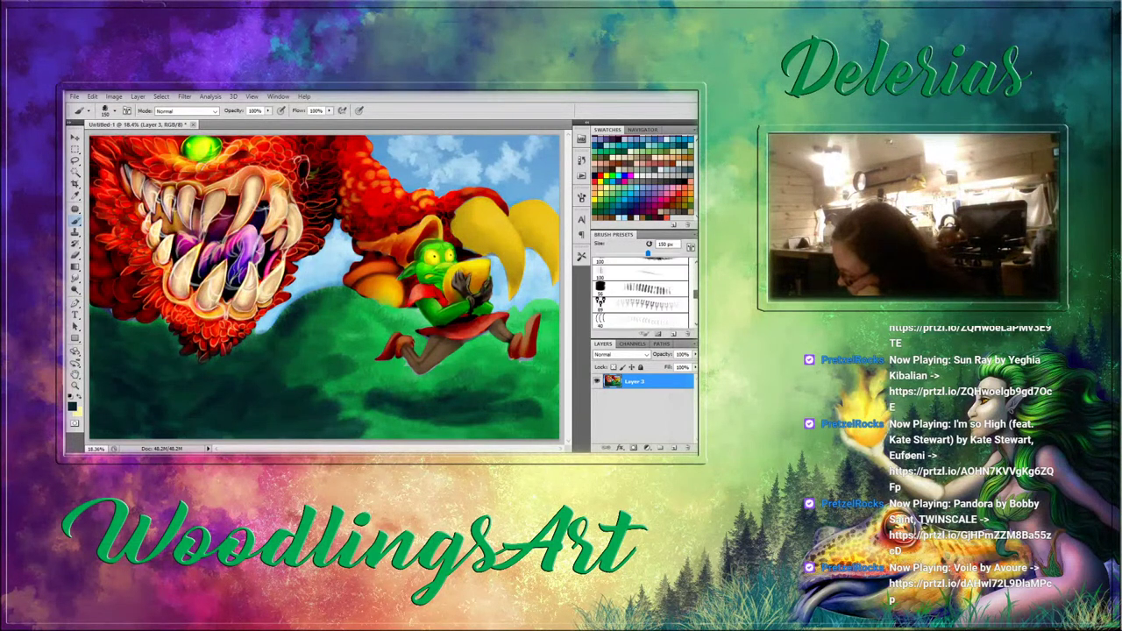
scroll(600, 299, "down", 10)
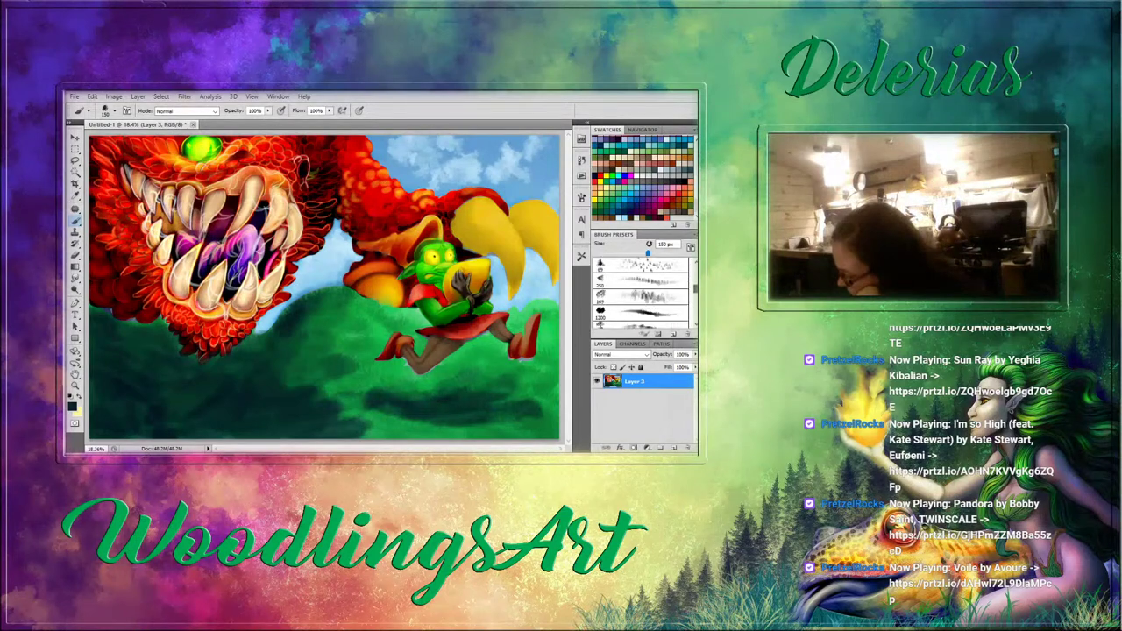
scroll(640, 294, "down", 10)
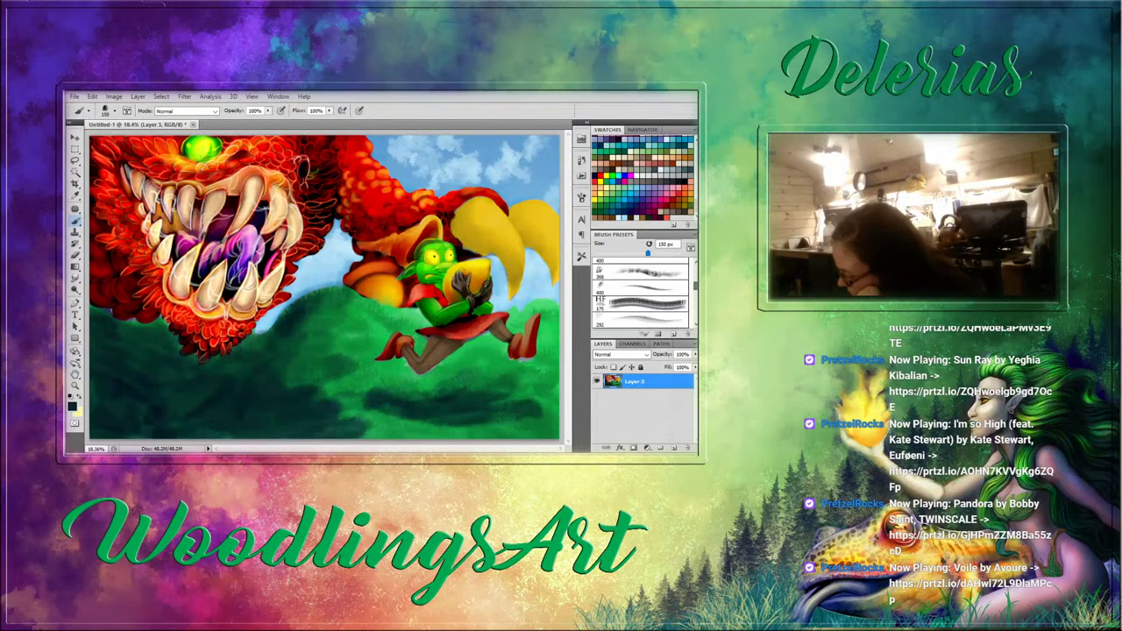
scroll(640, 293, "down", 3)
scroll(640, 294, "down", 3)
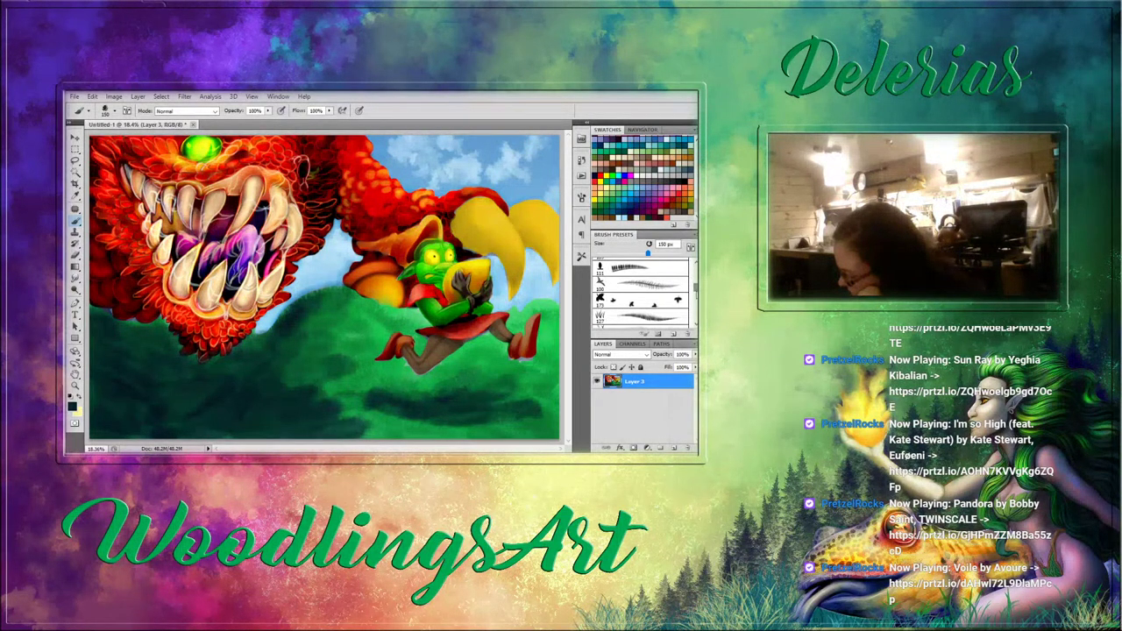
scroll(640, 294, "down", 2)
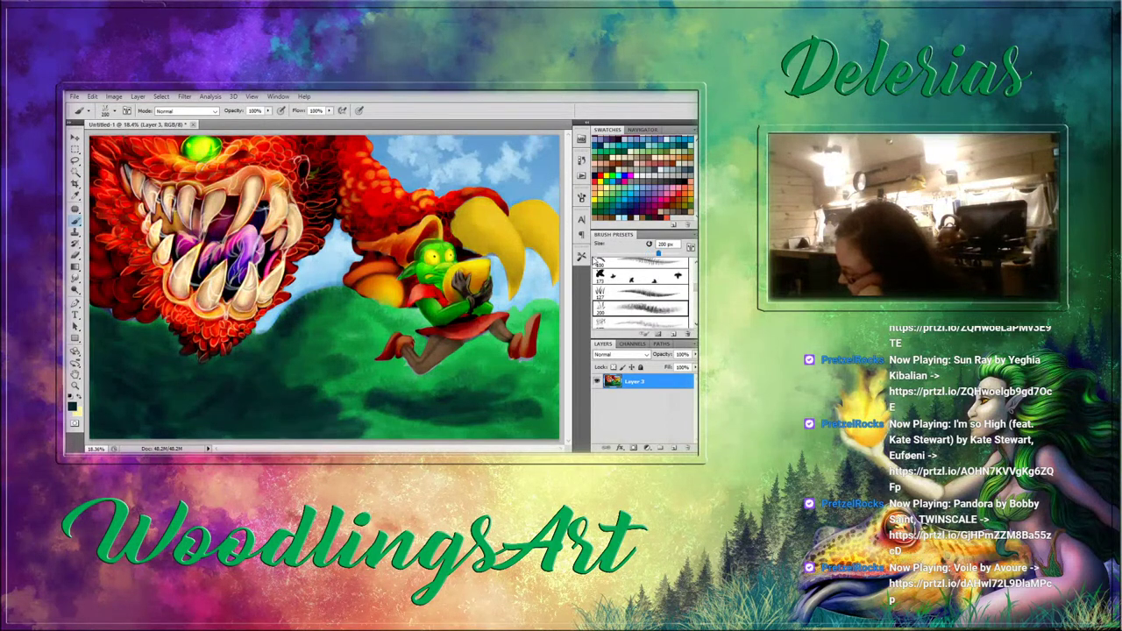
left_click(623, 308)
left_click(581, 198)
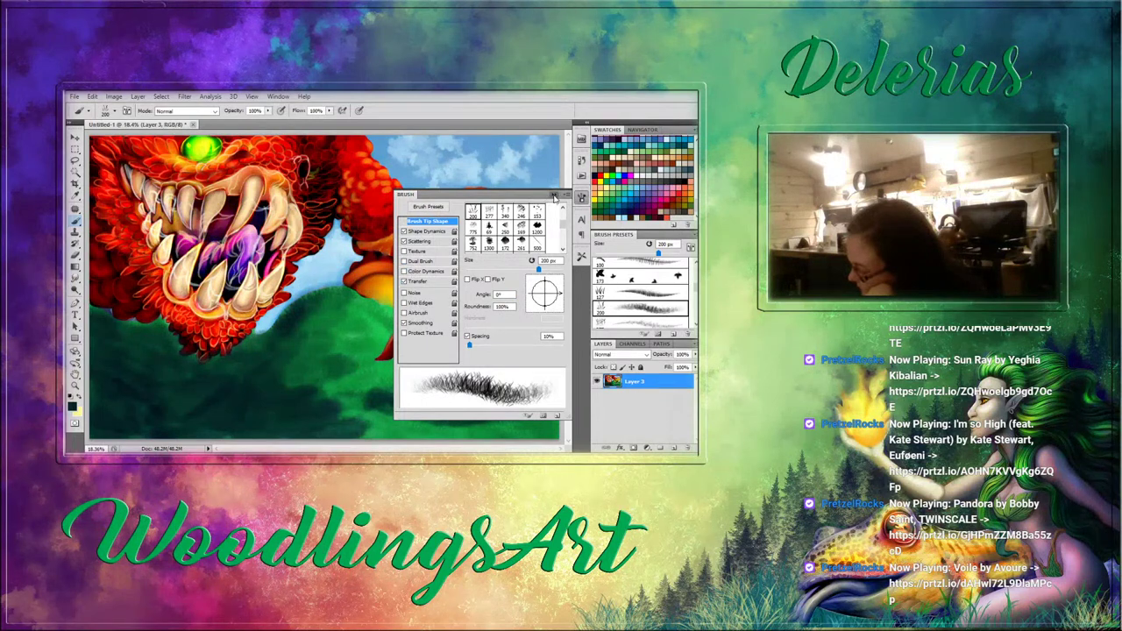
left_click(554, 195)
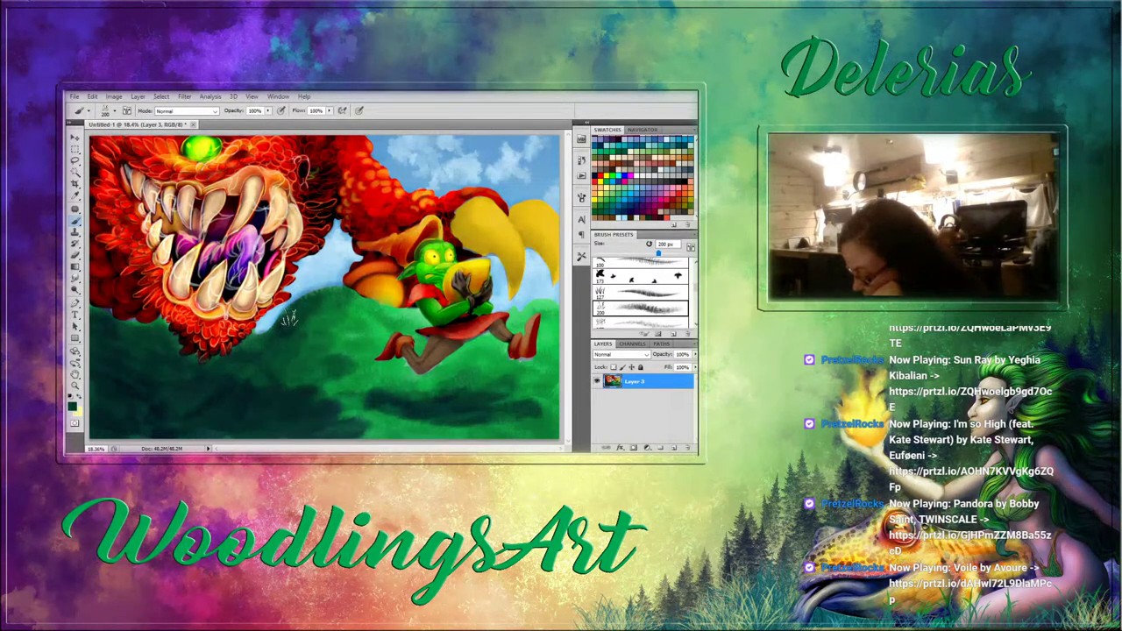
Paint dark green grass blades along the hill's crest and beneath the monster's jaw.
left_click_drag(288, 319, 242, 338)
left_click_drag(294, 305, 340, 288)
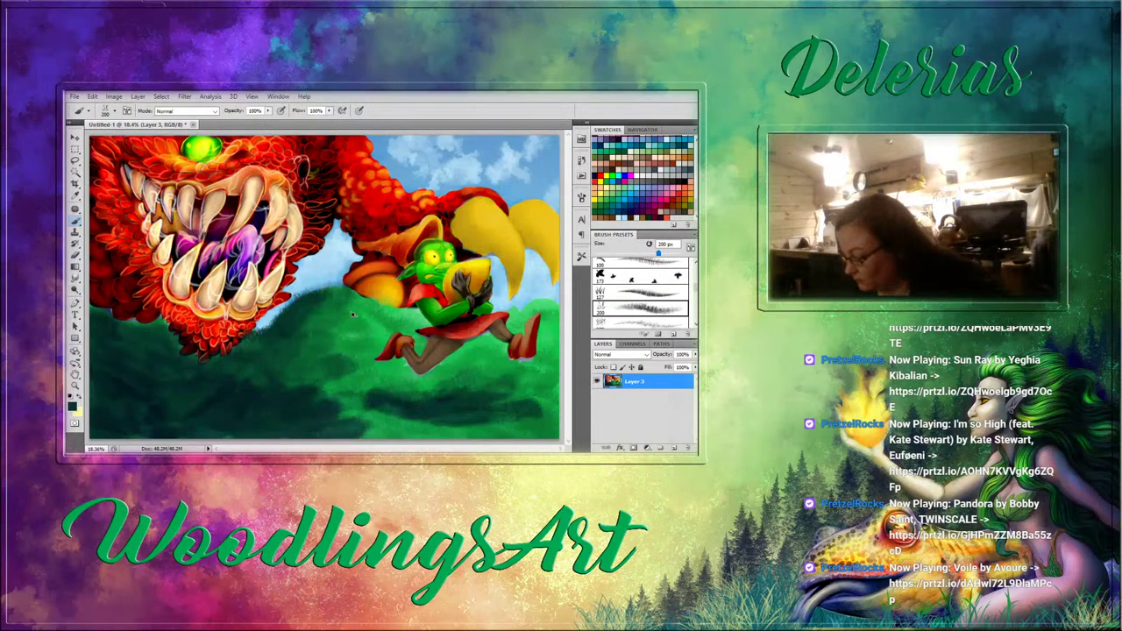
left_click_drag(315, 297, 331, 291)
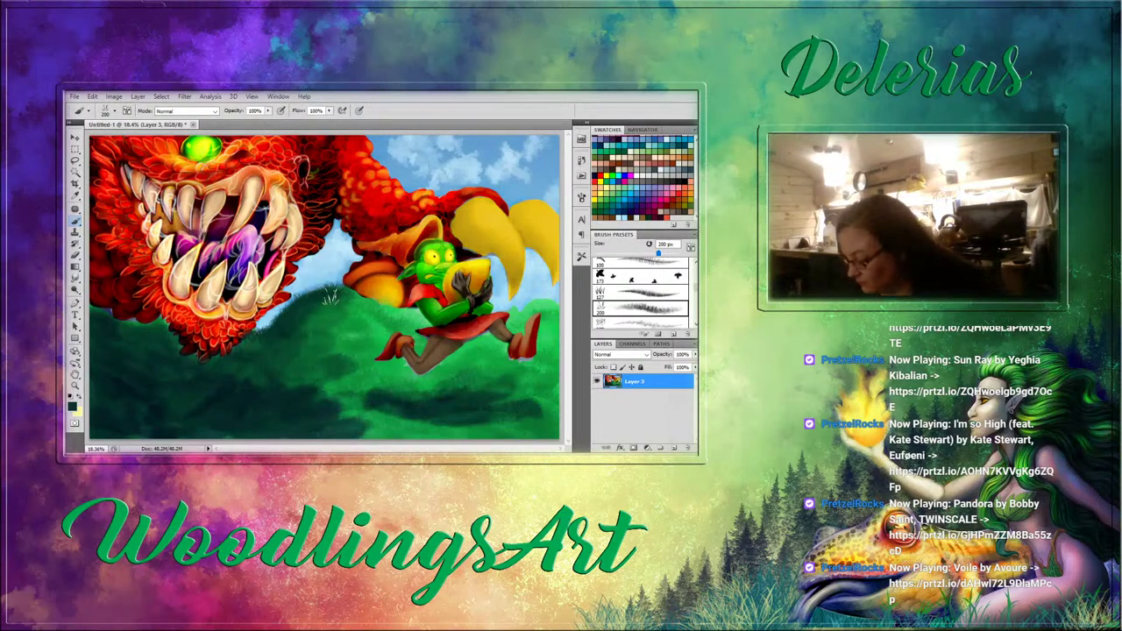
mouse_move(125, 328)
left_mouse_down()
mouse_move(161, 326)
mouse_move(157, 334)
left_mouse_up()
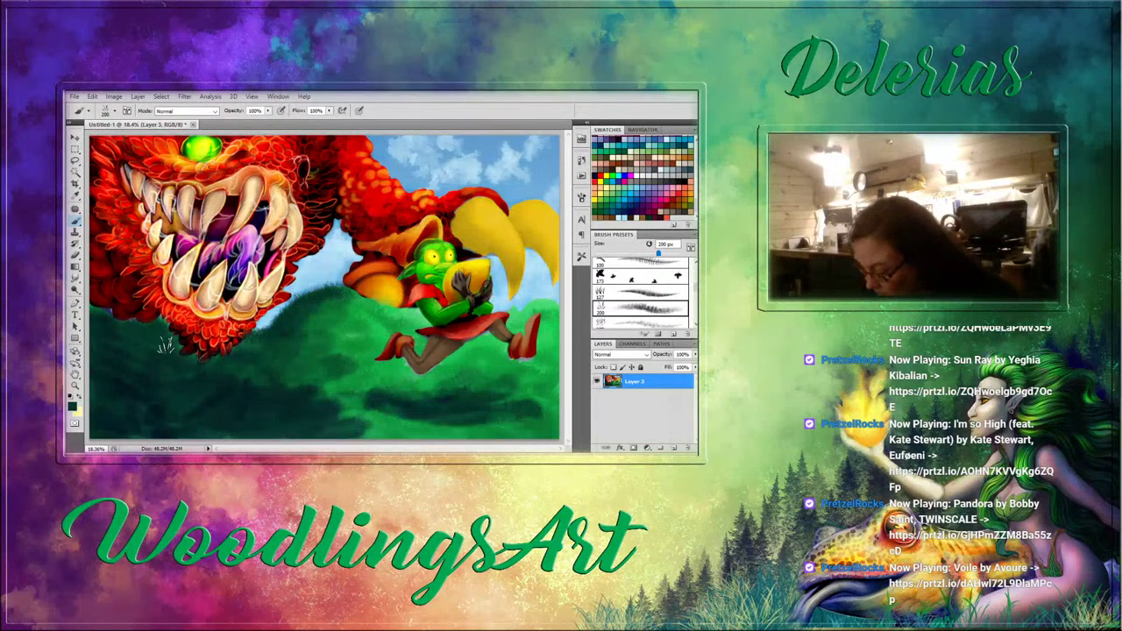
left_click_drag(93, 317, 106, 322)
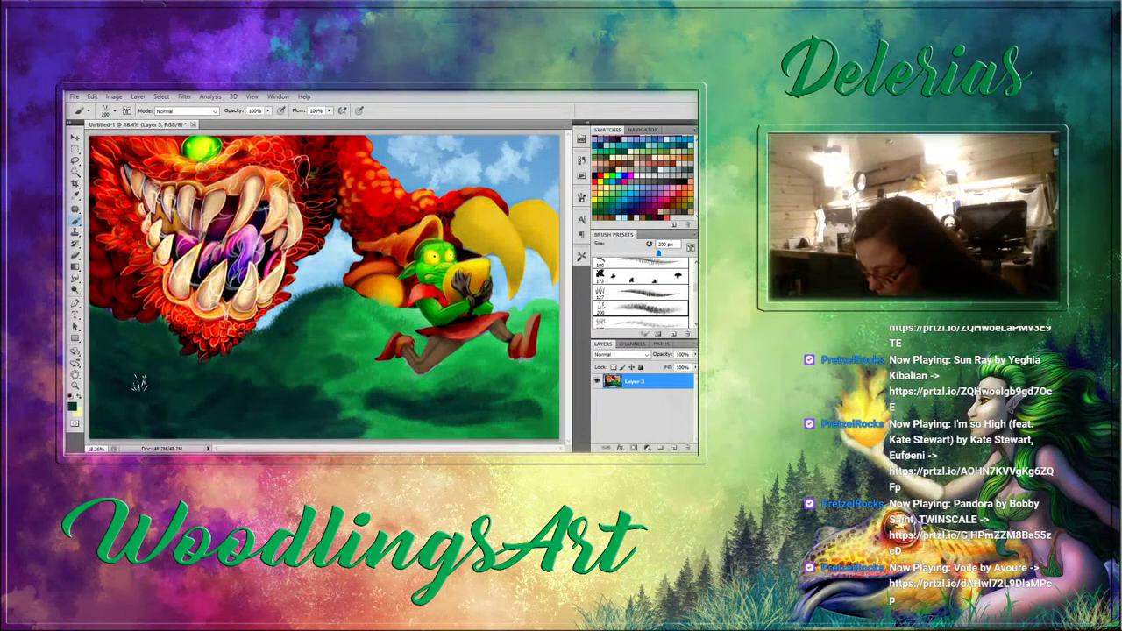
Paint grass texture across the dark hillside below the monster using greens sampled from the slope.
mouse_move(140, 384)
left_mouse_down()
mouse_move(101, 370)
mouse_move(129, 400)
mouse_move(103, 398)
mouse_move(143, 426)
mouse_move(108, 423)
mouse_move(119, 433)
mouse_move(110, 424)
mouse_move(161, 408)
mouse_move(138, 392)
mouse_move(172, 395)
mouse_move(138, 381)
mouse_move(199, 381)
mouse_move(146, 365)
mouse_move(200, 371)
mouse_move(135, 407)
mouse_move(184, 414)
mouse_move(136, 423)
mouse_move(215, 418)
mouse_move(182, 427)
mouse_move(227, 390)
mouse_move(207, 391)
mouse_move(287, 365)
mouse_move(239, 402)
mouse_move(188, 385)
mouse_move(245, 375)
mouse_move(160, 386)
mouse_move(201, 408)
mouse_move(168, 370)
mouse_move(210, 374)
mouse_move(181, 368)
mouse_move(245, 355)
mouse_move(208, 392)
mouse_move(222, 390)
mouse_move(217, 411)
mouse_move(243, 417)
mouse_move(280, 369)
mouse_move(192, 395)
mouse_move(248, 382)
mouse_move(196, 381)
mouse_move(254, 377)
mouse_move(211, 370)
mouse_move(270, 347)
mouse_move(247, 366)
mouse_move(188, 368)
mouse_move(249, 360)
mouse_move(213, 375)
mouse_move(237, 377)
mouse_move(194, 386)
mouse_move(231, 391)
mouse_move(224, 398)
mouse_move(192, 379)
mouse_move(277, 385)
mouse_move(195, 408)
mouse_move(141, 387)
mouse_move(165, 422)
mouse_move(207, 427)
left_mouse_up()
left_click(268, 350, "alt")
left_click(188, 370, "alt")
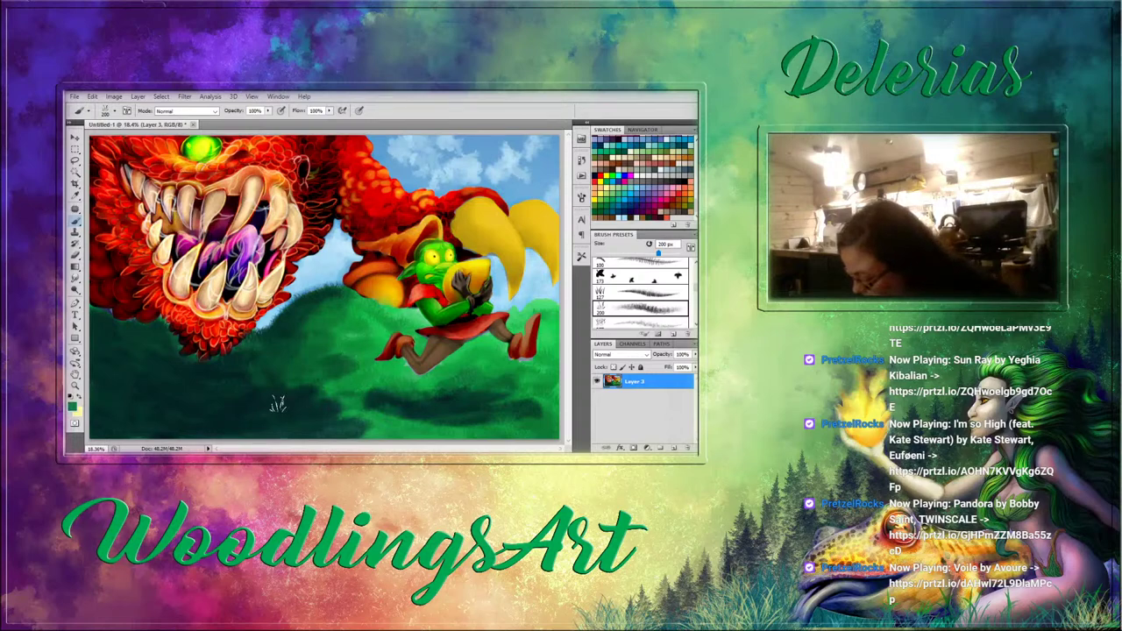
left_click(240, 389, "alt")
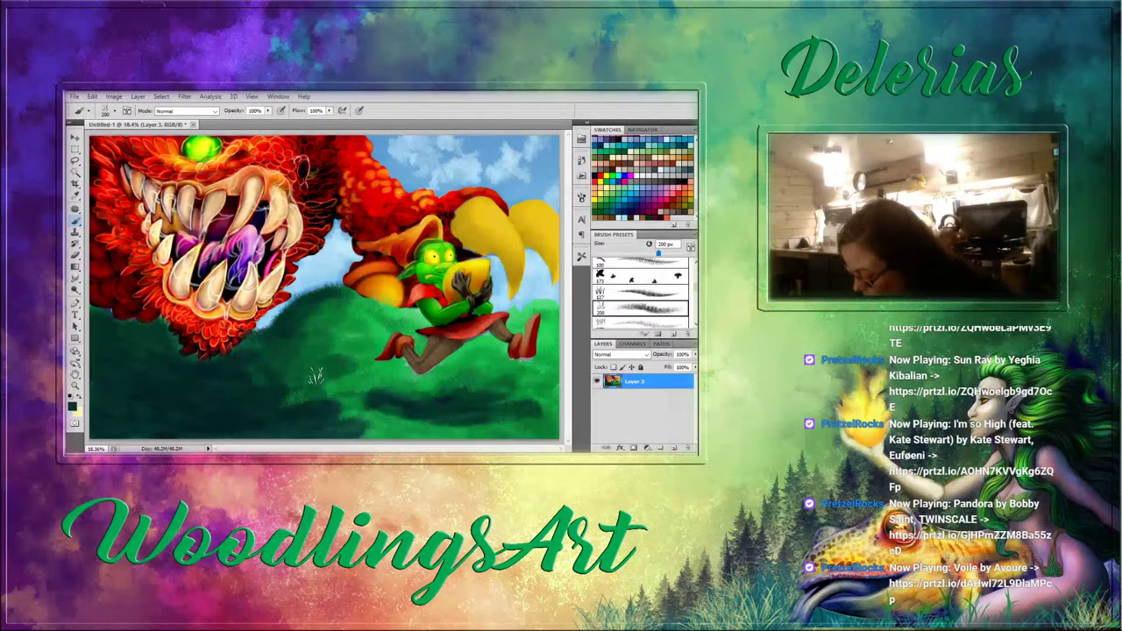
left_click(278, 391, "alt")
mouse_move(261, 406)
left_mouse_down()
mouse_move(324, 411)
mouse_move(296, 404)
mouse_move(325, 398)
mouse_move(317, 412)
mouse_move(330, 417)
mouse_move(341, 373)
left_mouse_up()
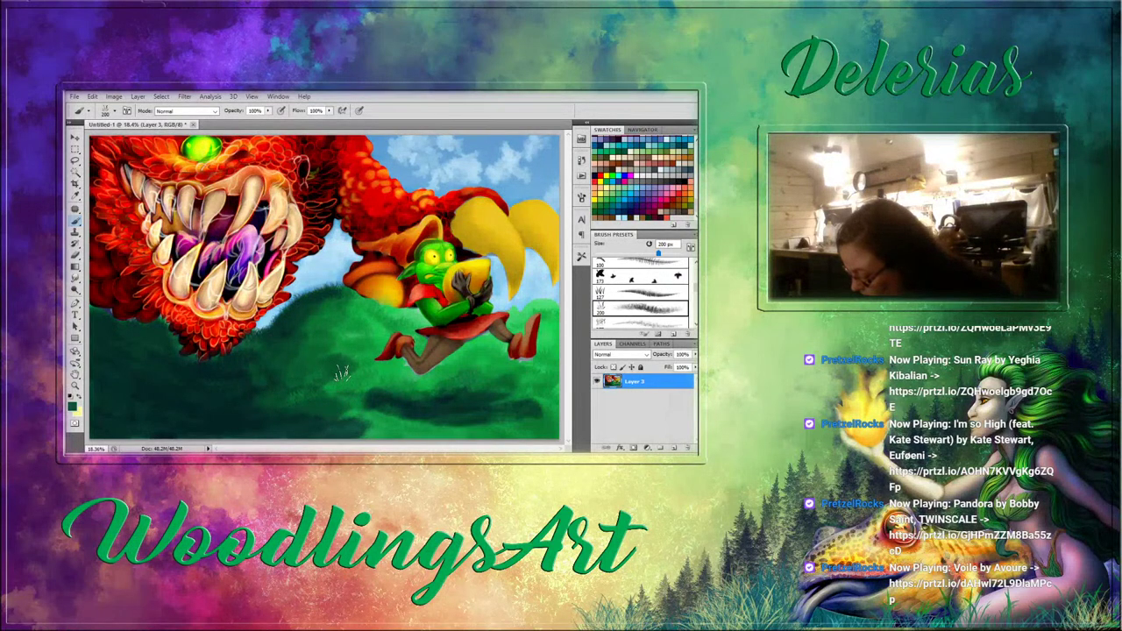
Sample green from the hillside and add more grass blades along the crest toward the monster's arm.
left_click(344, 374, "alt")
left_click(301, 340, "alt")
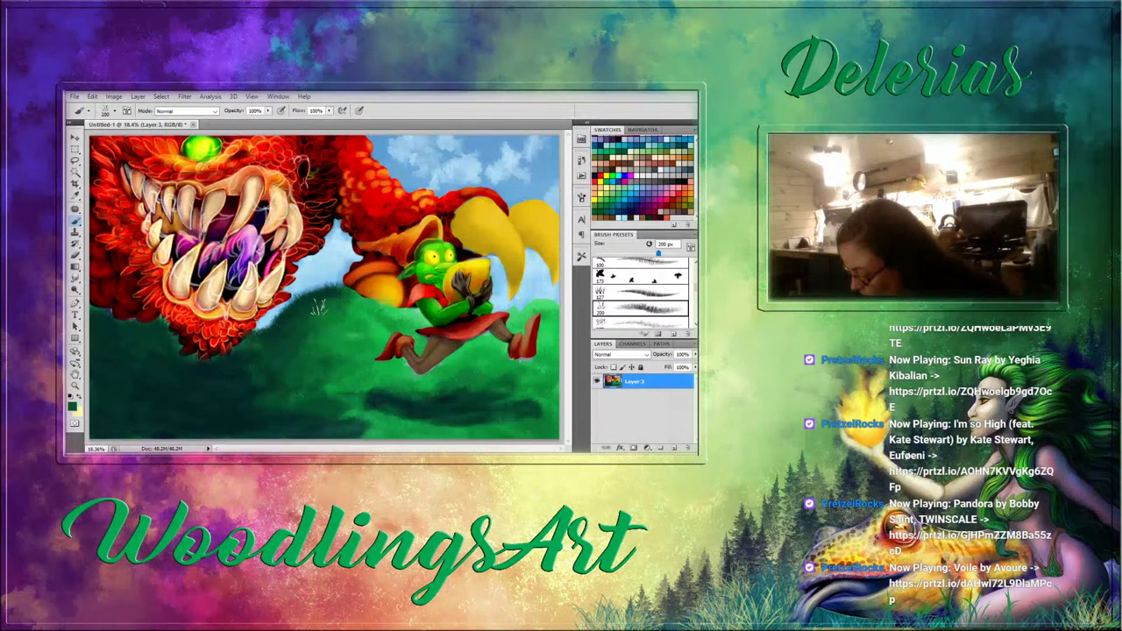
mouse_move(324, 297)
left_mouse_down()
mouse_move(350, 307)
mouse_move(314, 312)
mouse_move(315, 326)
mouse_move(336, 330)
mouse_move(305, 335)
mouse_move(340, 319)
mouse_move(303, 328)
mouse_move(314, 313)
mouse_move(365, 289)
left_mouse_up()
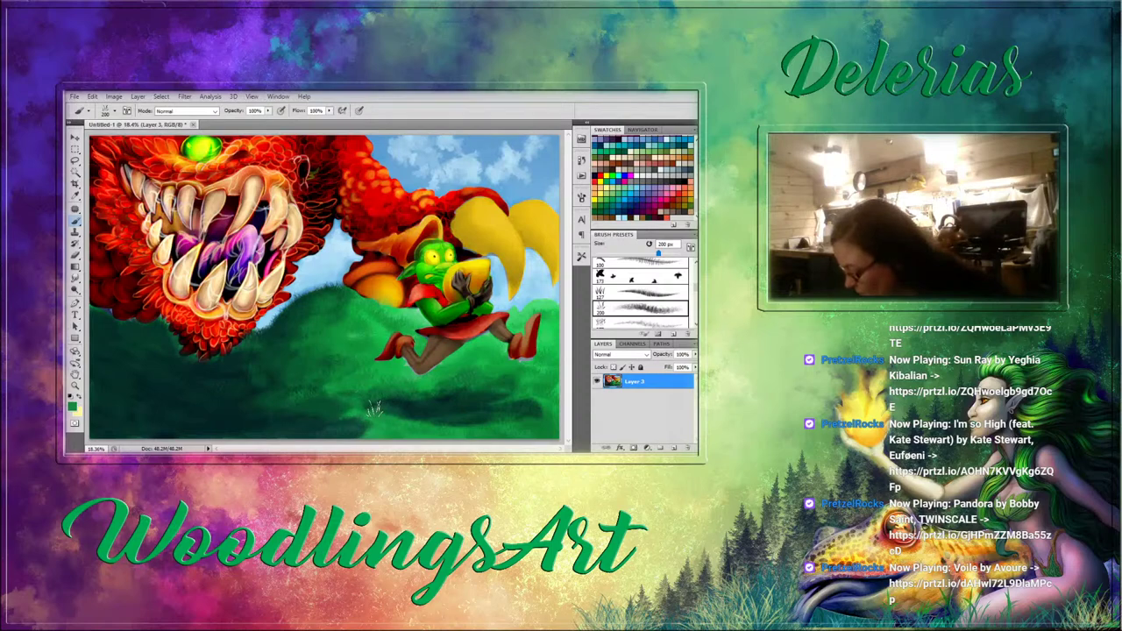
Sample green from the ground and paint grass blades over the upper edge of the goblin's shadow.
left_click(399, 404, "alt")
mouse_move(377, 398)
left_mouse_down()
mouse_move(404, 411)
mouse_move(523, 384)
left_mouse_up()
left_click_drag(478, 399, 523, 397)
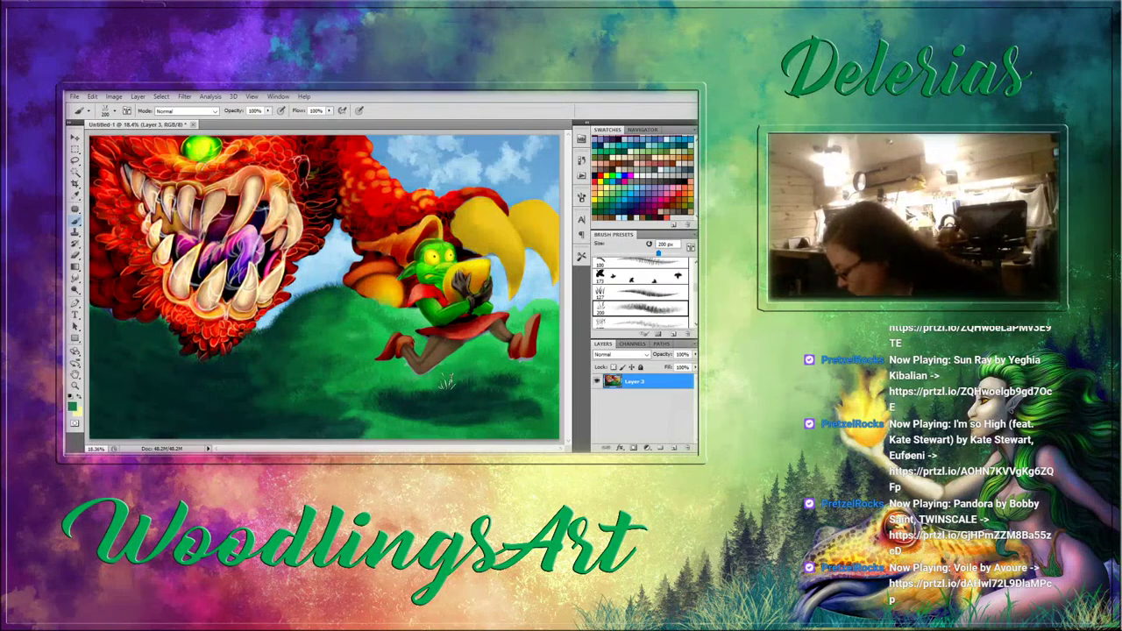
mouse_move(452, 391)
left_mouse_down()
mouse_move(509, 385)
mouse_move(524, 396)
left_mouse_up()
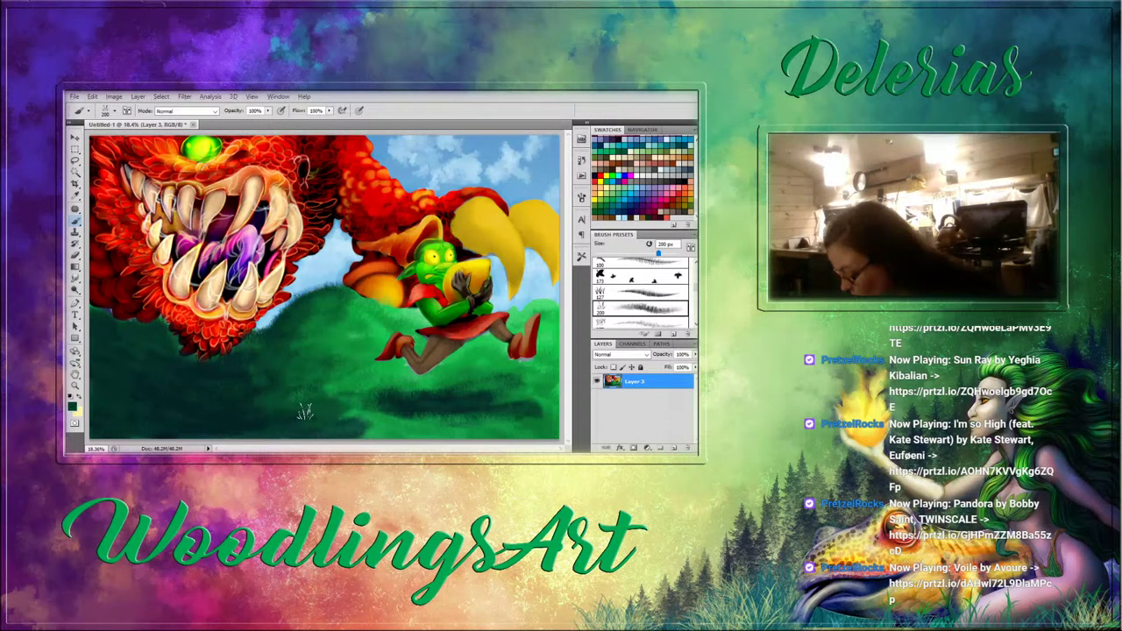
Sample several greens around the goblin's shadow and paint grass blades along its lower edge.
left_click(331, 386, "alt")
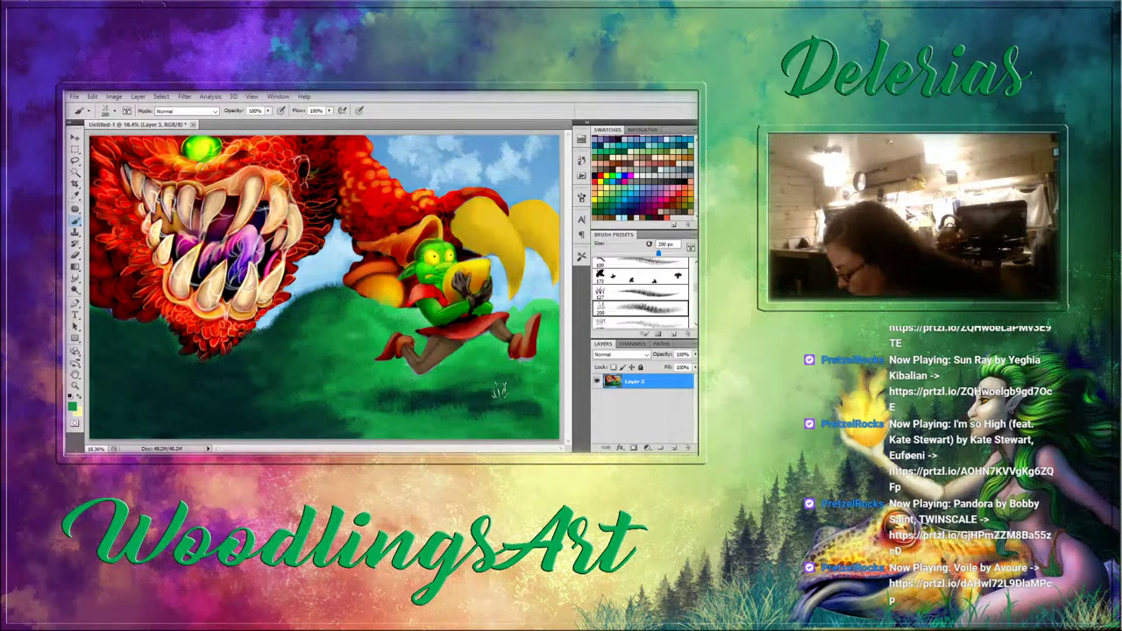
left_click(477, 389, "alt")
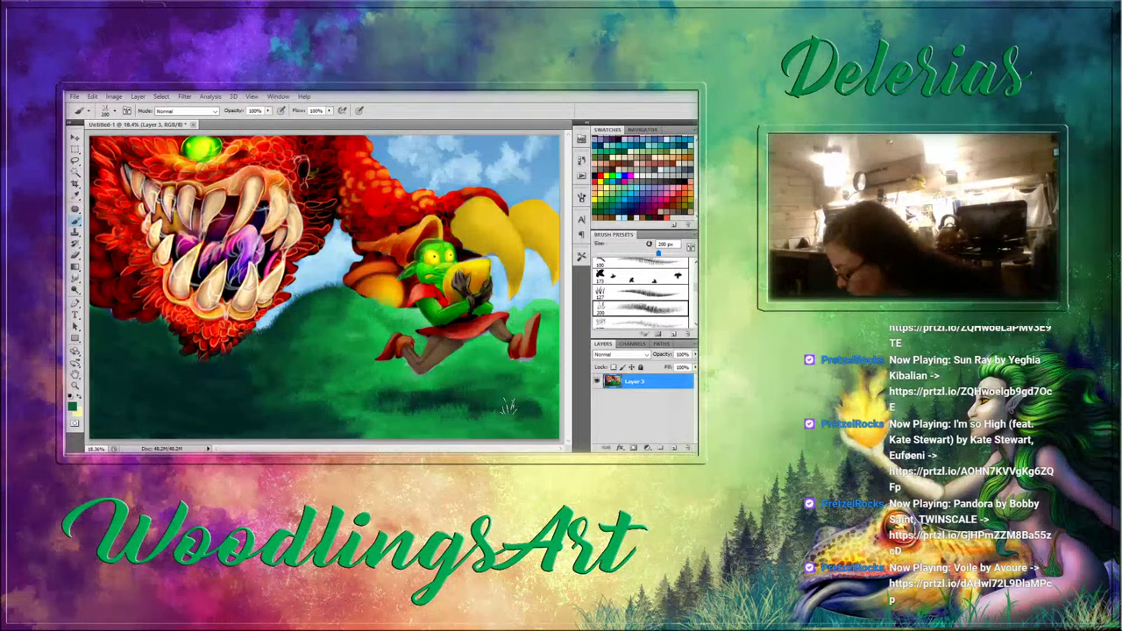
left_click(497, 419, "alt")
left_click_drag(512, 418, 552, 420)
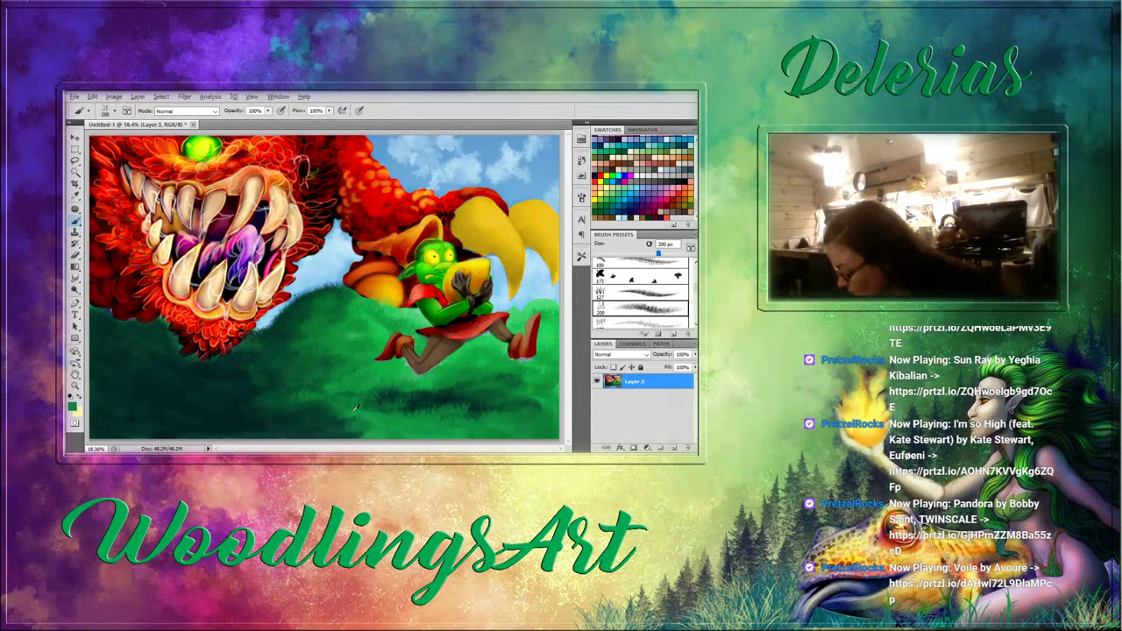
left_click_drag(505, 425, 551, 415)
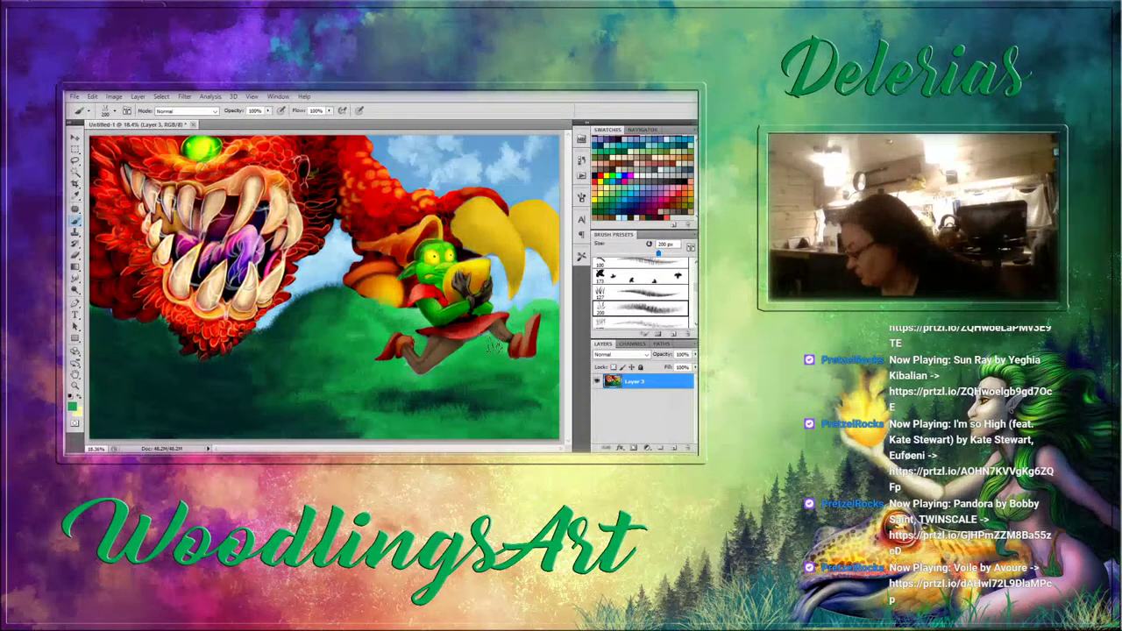
Reduce the grass brush to 100 px and add fine dark grass blades in the goblin's shadow.
key("bracketleft")
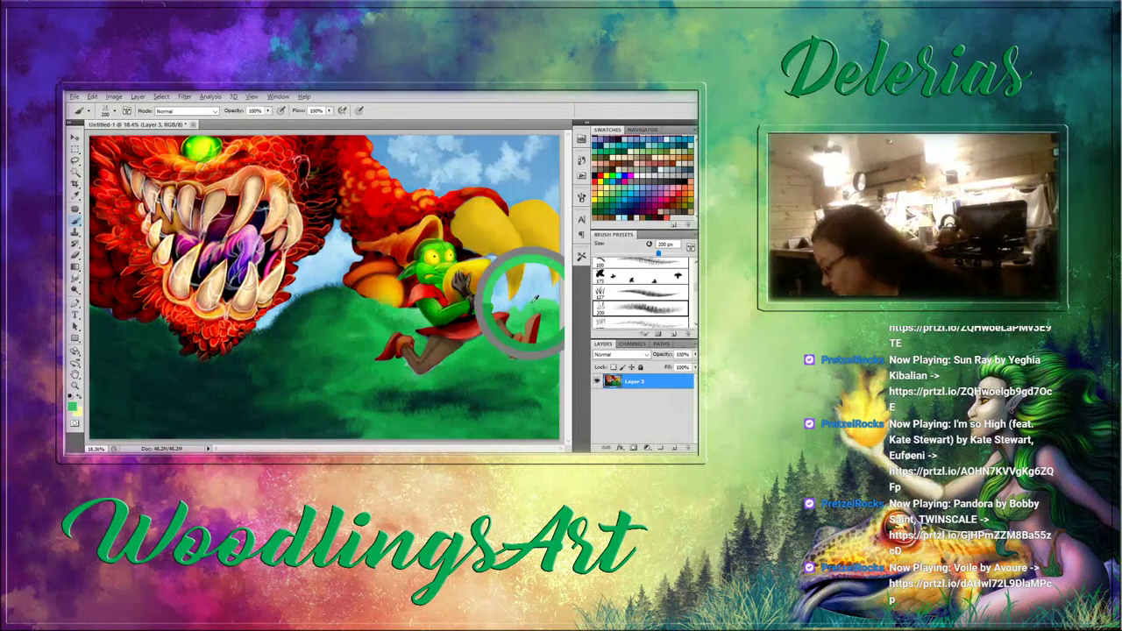
key("bracketleft")
key("bracketleft")
key("bracketleft")
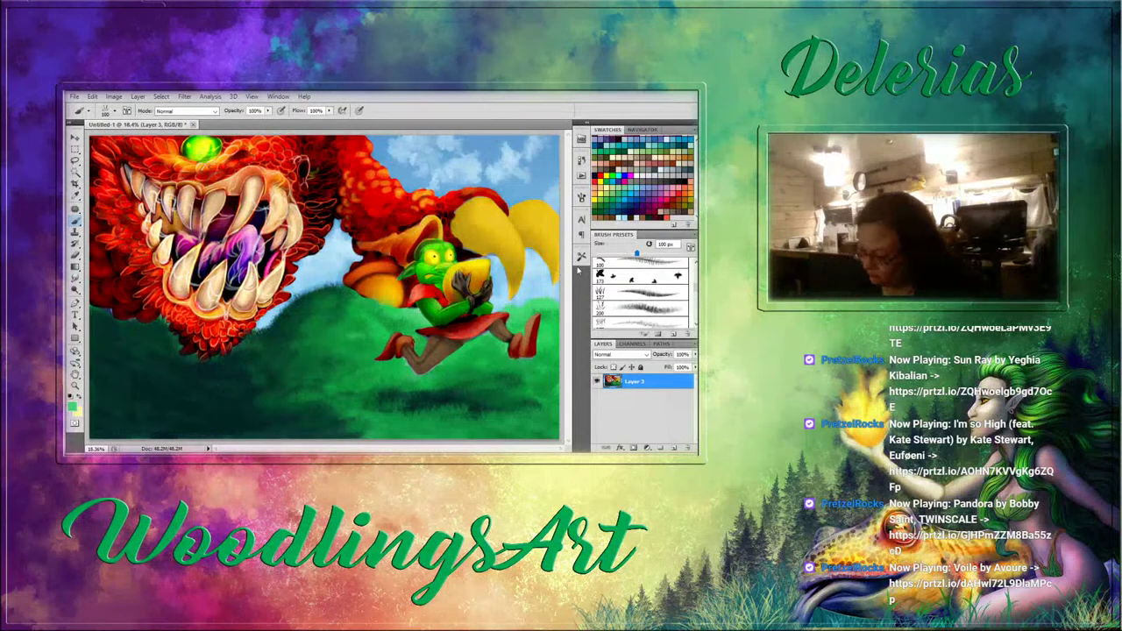
left_click(413, 406, "alt")
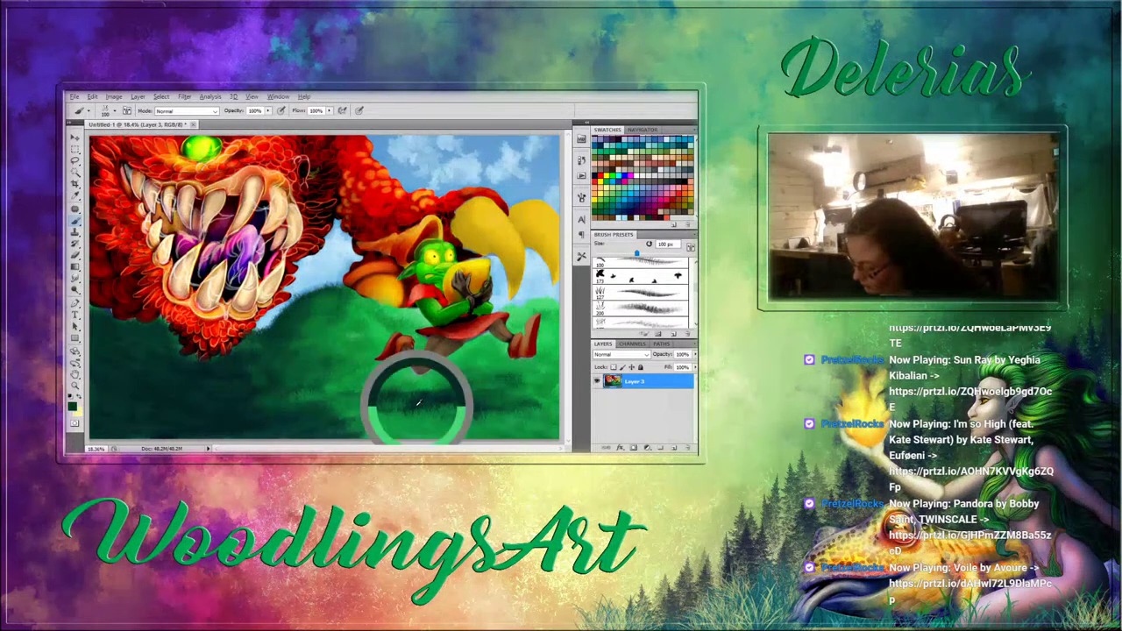
left_click_drag(421, 412, 433, 408)
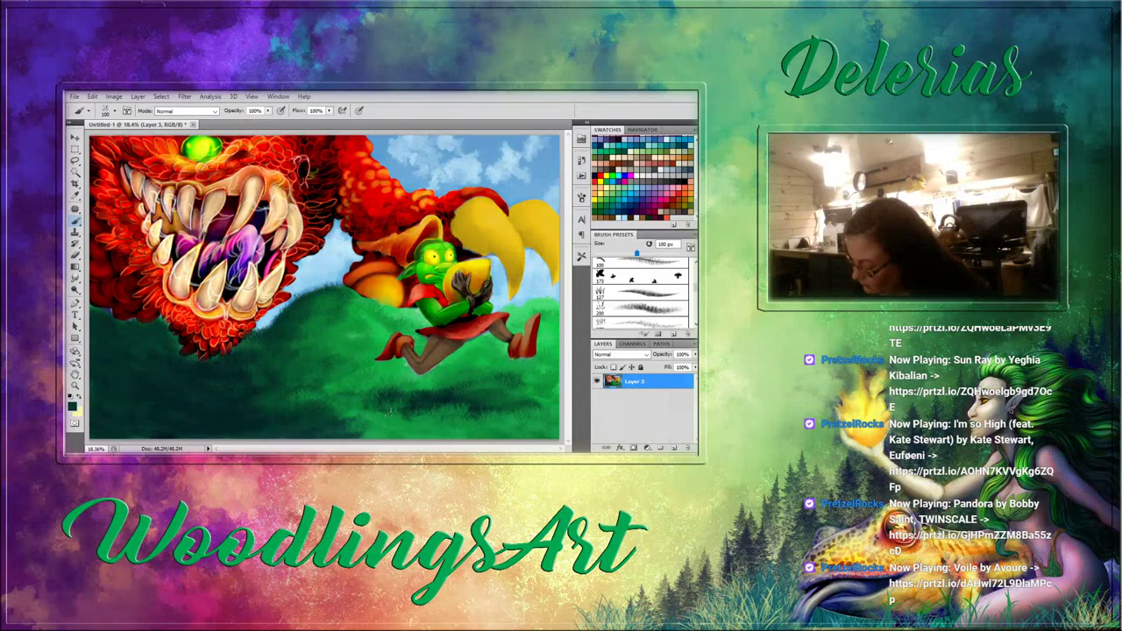
left_click(348, 402, "alt")
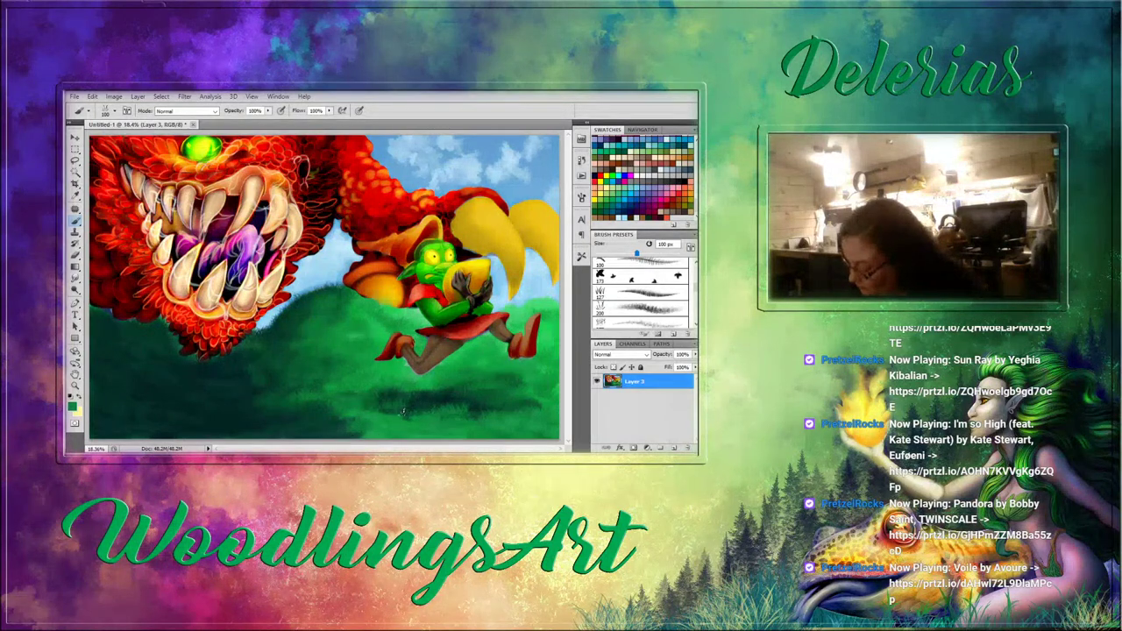
Enlarge the grass brush to 250 px and paint sampled dark green grass across the goblin's shadow and the ground beside it.
key("bracketright")
key("bracketright")
key("bracketright")
key("bracketright")
key("bracketright")
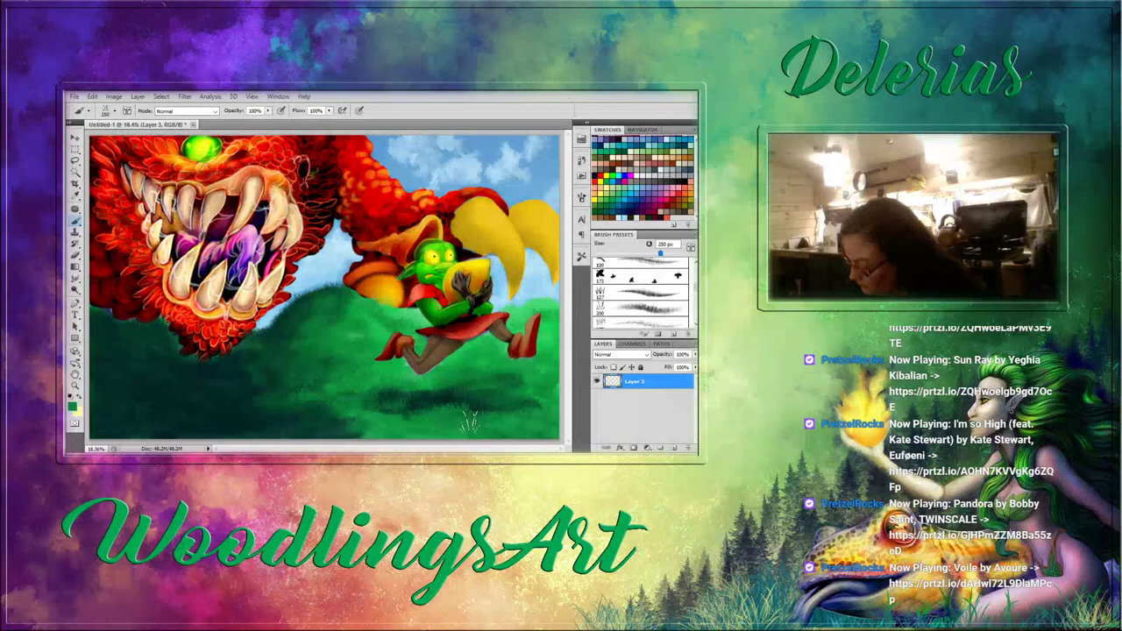
left_click(435, 401, "alt")
left_click_drag(450, 408, 553, 426)
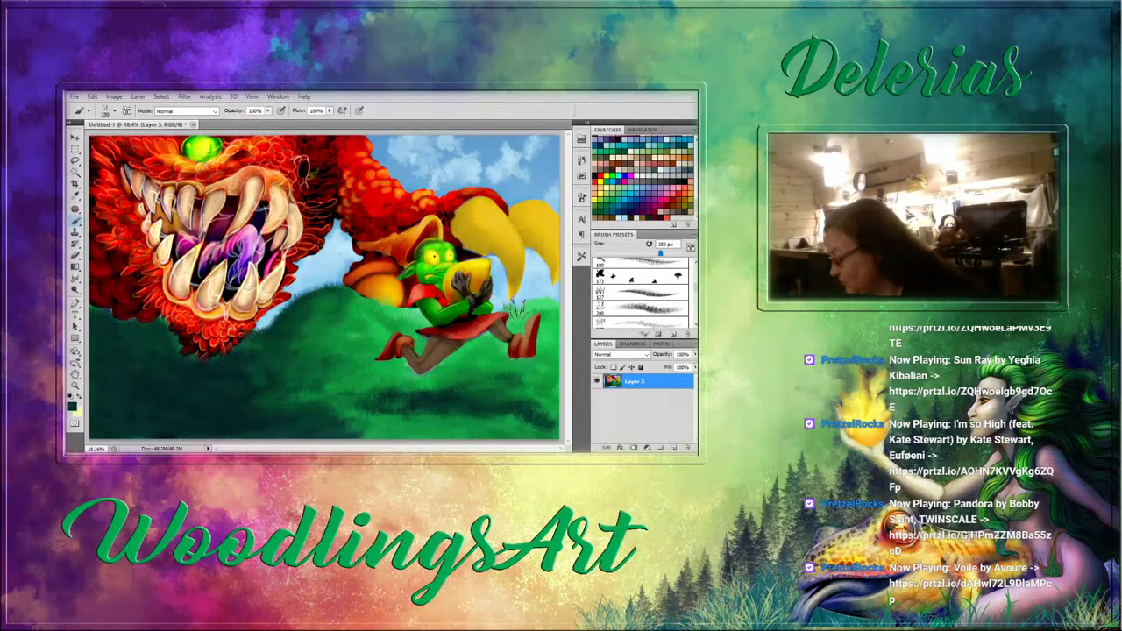
Reduce the grass brush to 80 px and paint dark grass along the distant hilltop behind the goblin's raised foot.
key("bracketleft")
key("bracketleft")
key("bracketleft")
key("bracketleft")
key("bracketleft")
key("bracketleft")
key("bracketleft")
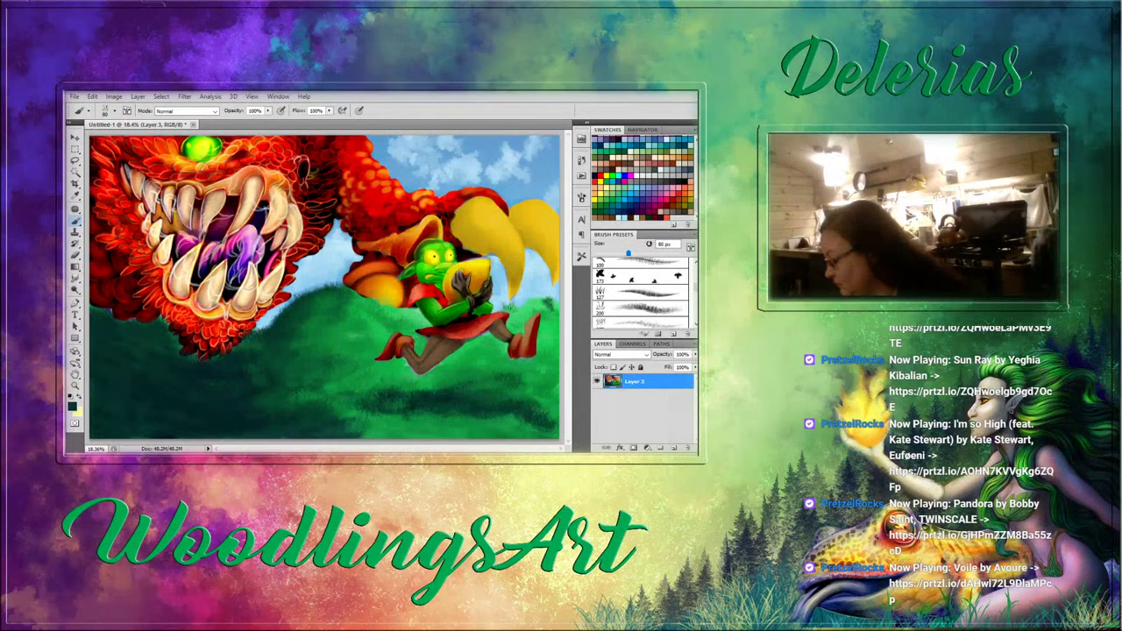
left_click_drag(509, 308, 517, 307)
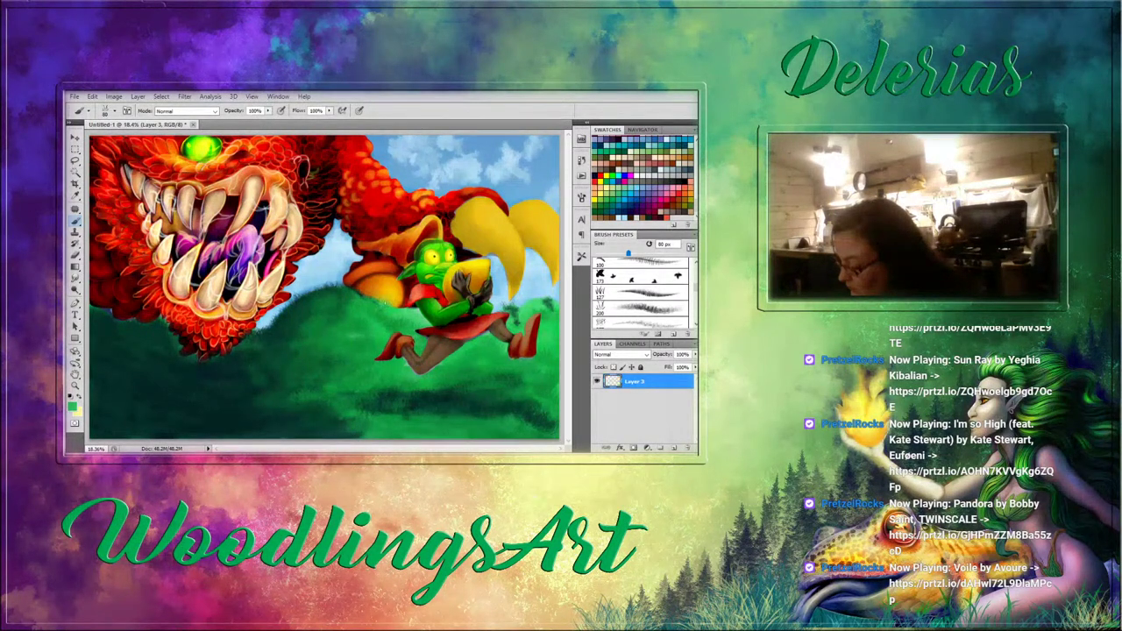
Dab grass onto the hill crest below the monster's hand and select the 371 px round brush preset.
left_click(368, 299)
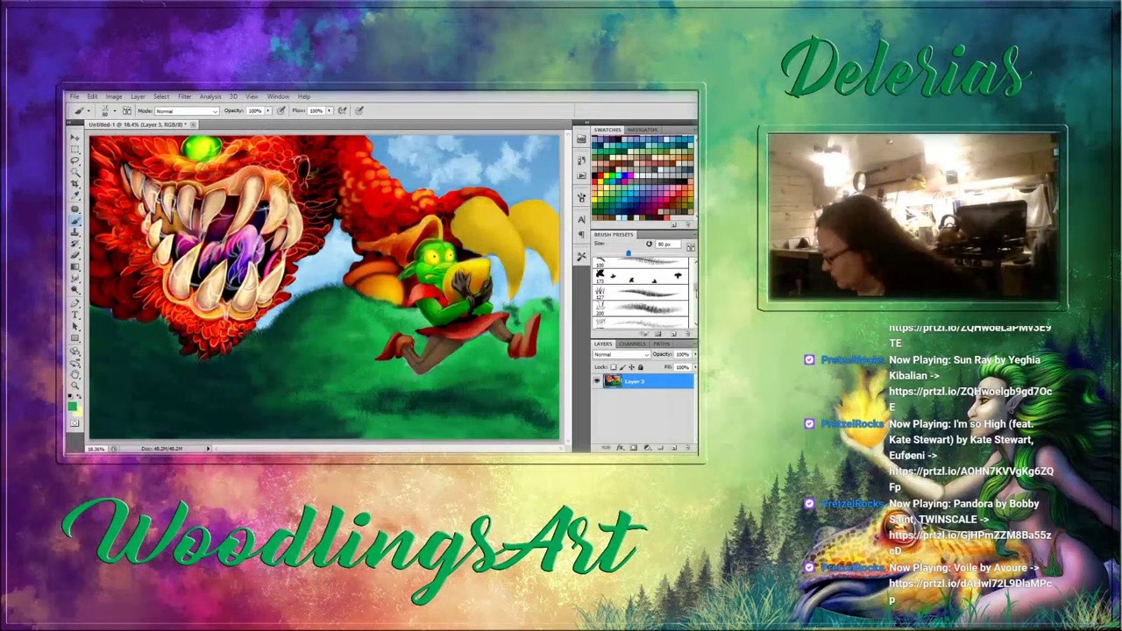
left_click_drag(696, 288, 696, 293)
scroll(641, 293, "down", 8)
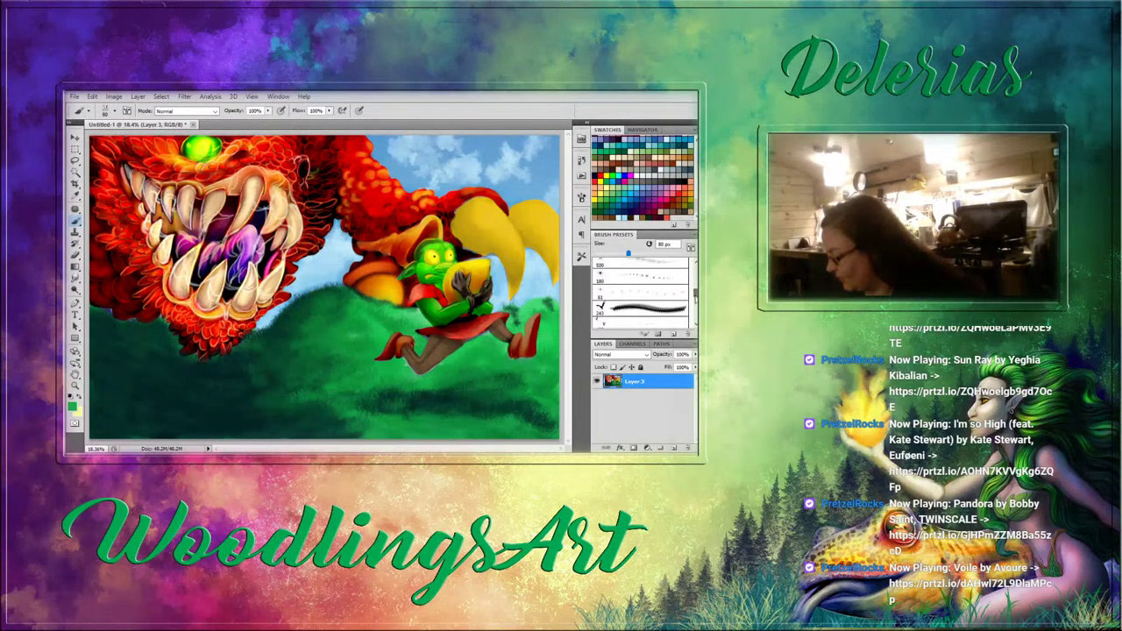
scroll(641, 292, "down", 6)
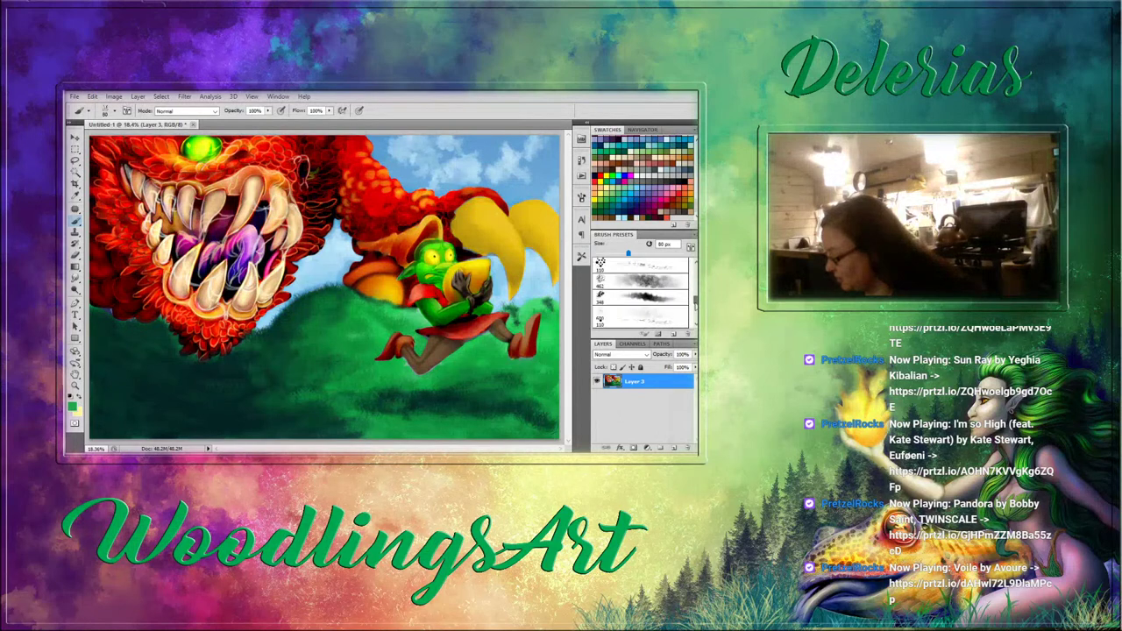
left_click(667, 306)
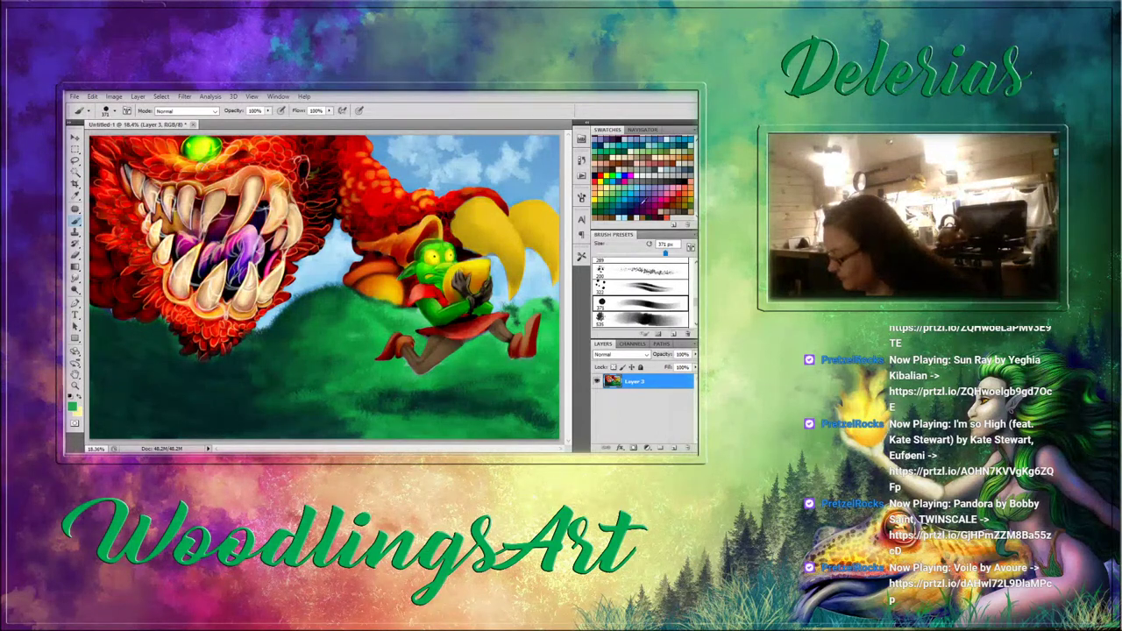
Reduce the round brush, sample the claw color, and paint pale yellow highlights along the monster's two large claws.
left_click(467, 207, "alt")
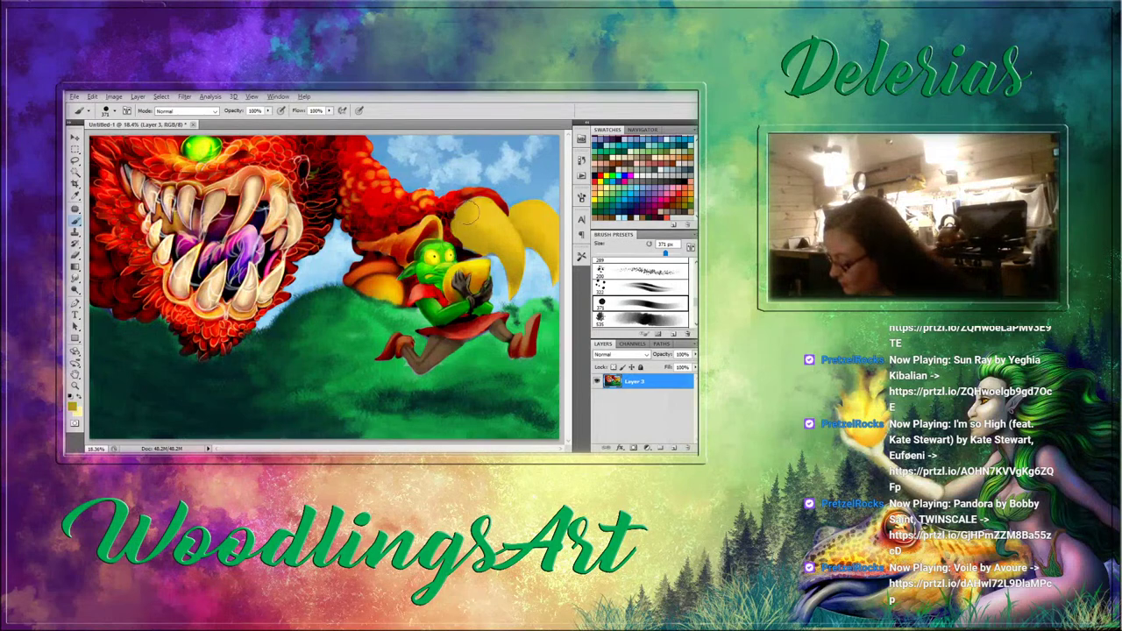
key("bracketleft")
key("bracketleft")
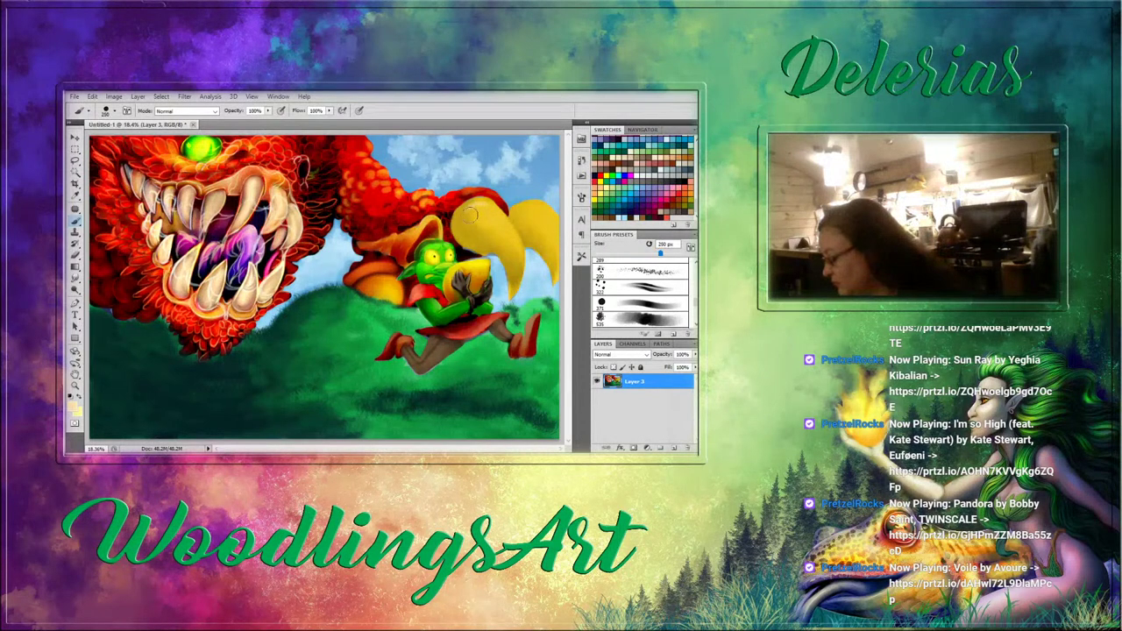
mouse_move(471, 215)
left_mouse_down()
mouse_move(503, 234)
mouse_move(489, 212)
mouse_move(516, 253)
mouse_move(501, 226)
mouse_move(517, 277)
left_mouse_up()
left_click_drag(500, 229, 509, 297)
left_click_drag(522, 212, 541, 226)
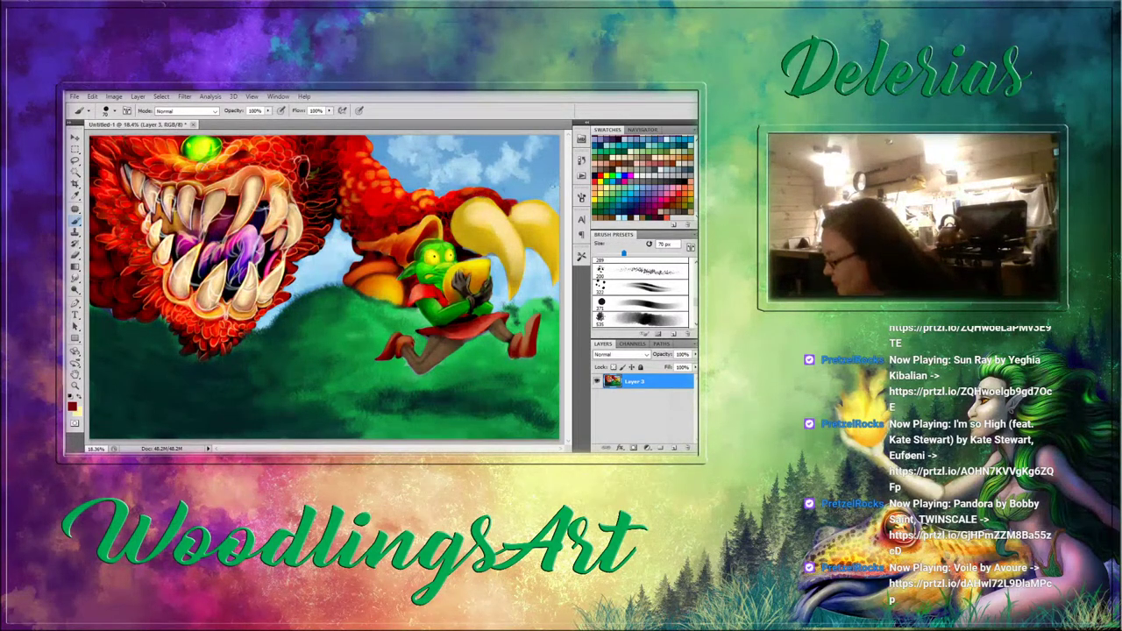
Enlarge the brush to 175 px and blend sampled orange and yellow tones into the monster's front claw.
key("bracketright")
key("bracketright")
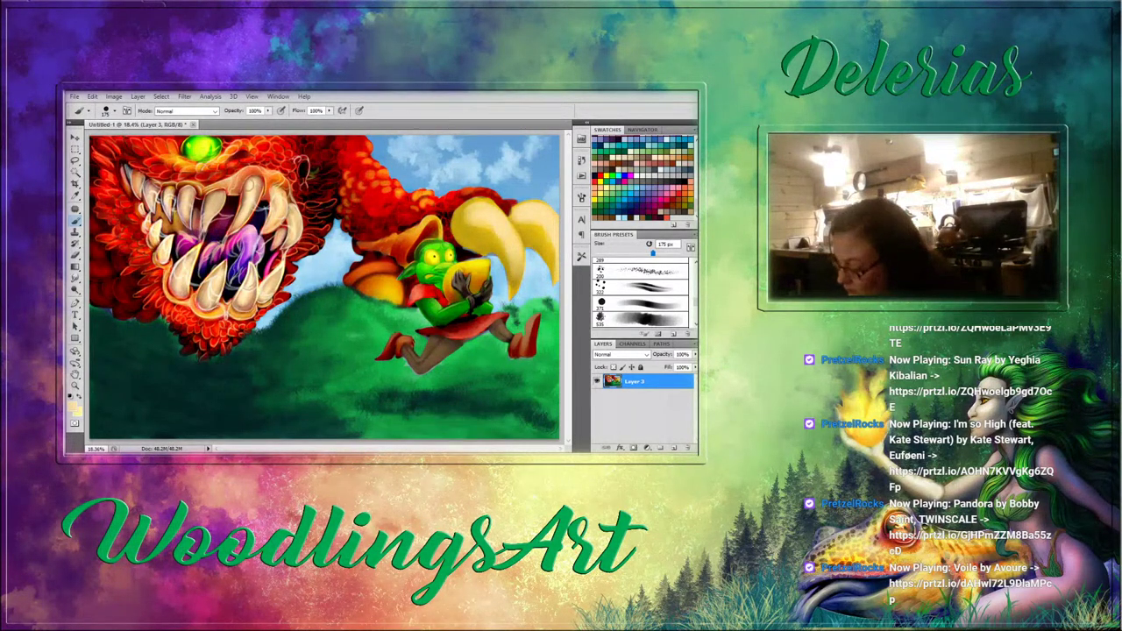
left_click(439, 207, "alt")
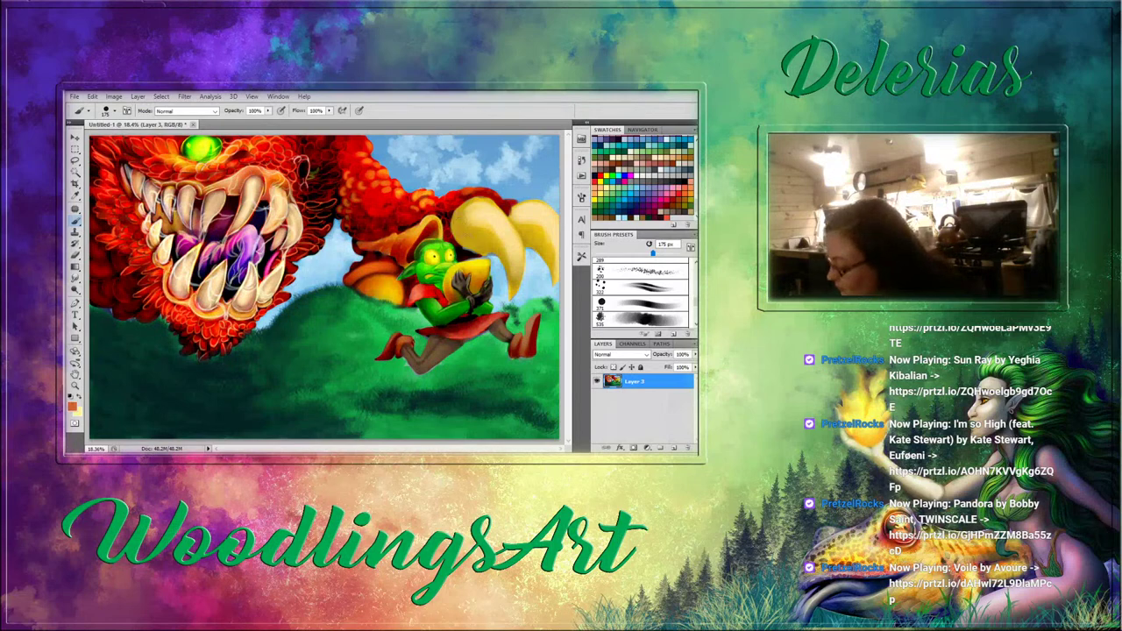
mouse_move(473, 243)
left_mouse_down()
mouse_move(514, 264)
mouse_move(487, 221)
mouse_move(465, 230)
mouse_move(472, 210)
mouse_move(465, 217)
mouse_move(485, 209)
mouse_move(474, 231)
mouse_move(515, 257)
mouse_move(487, 216)
mouse_move(514, 256)
left_mouse_up()
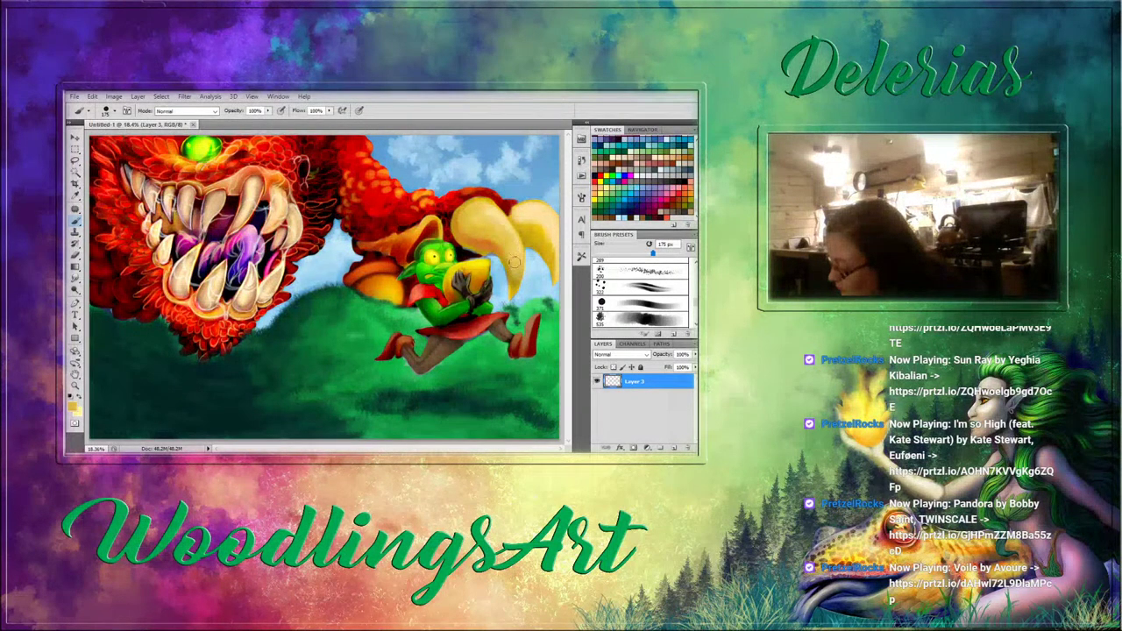
left_click(484, 207, "alt")
left_click_drag(484, 207, 481, 209)
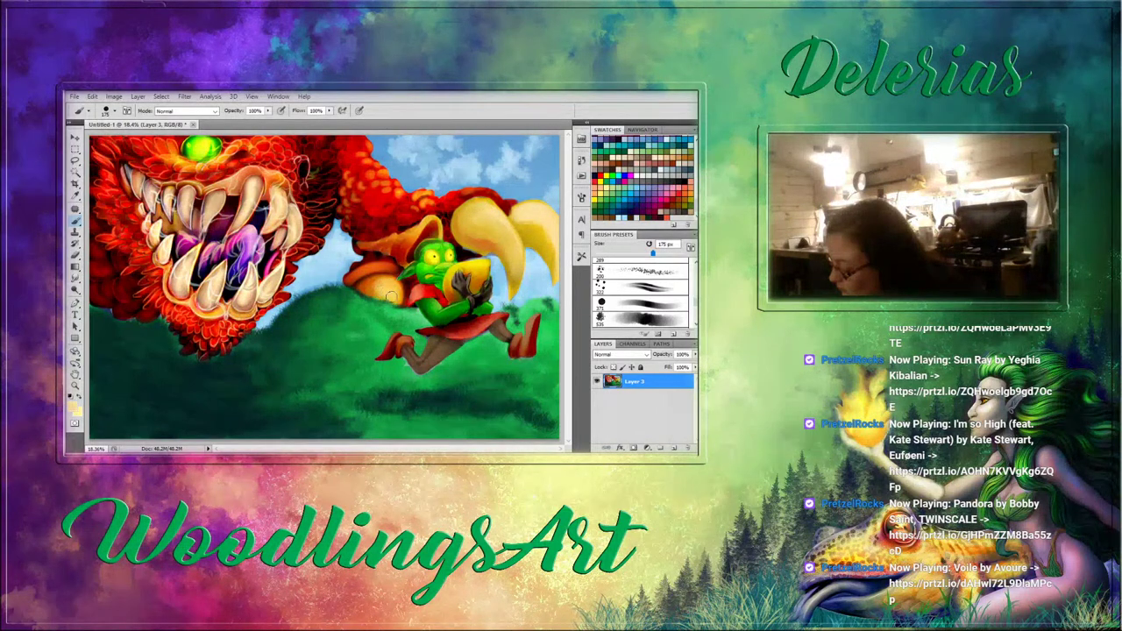
Paint pale yellow highlights on the monster's thumb claw beside the goblin, sampling its tones.
mouse_move(374, 287)
left_mouse_down()
mouse_move(390, 293)
mouse_move(379, 285)
left_mouse_up()
left_click(375, 282, "alt")
left_click(394, 284, "alt")
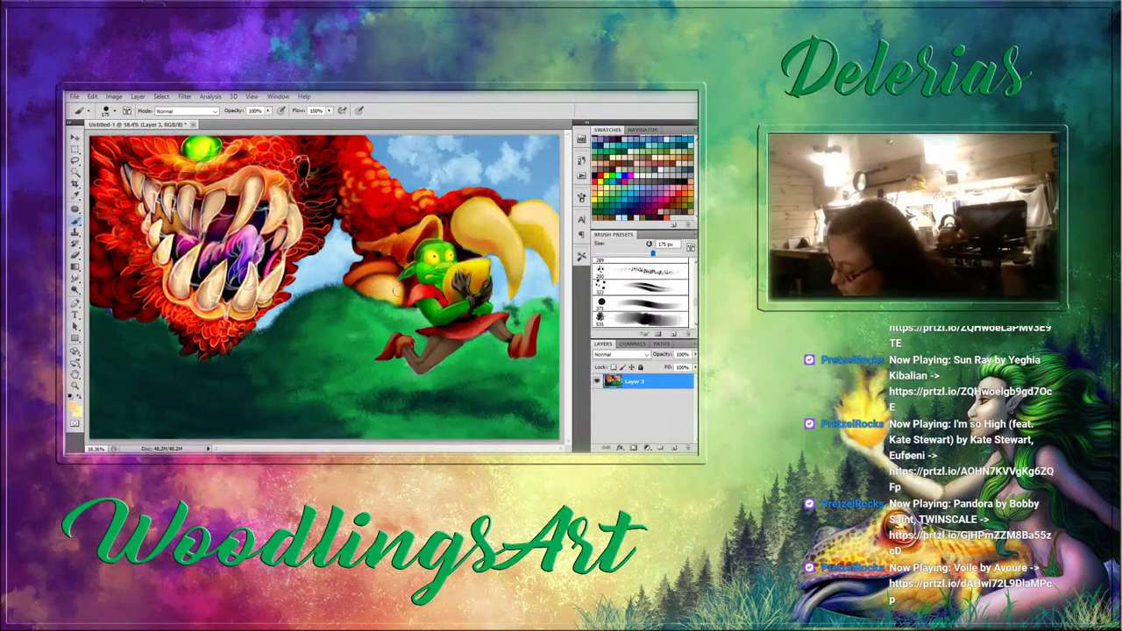
Sample orange and pale yellow from the front claw and smooth its shading from base to tip.
left_click(486, 236, "alt")
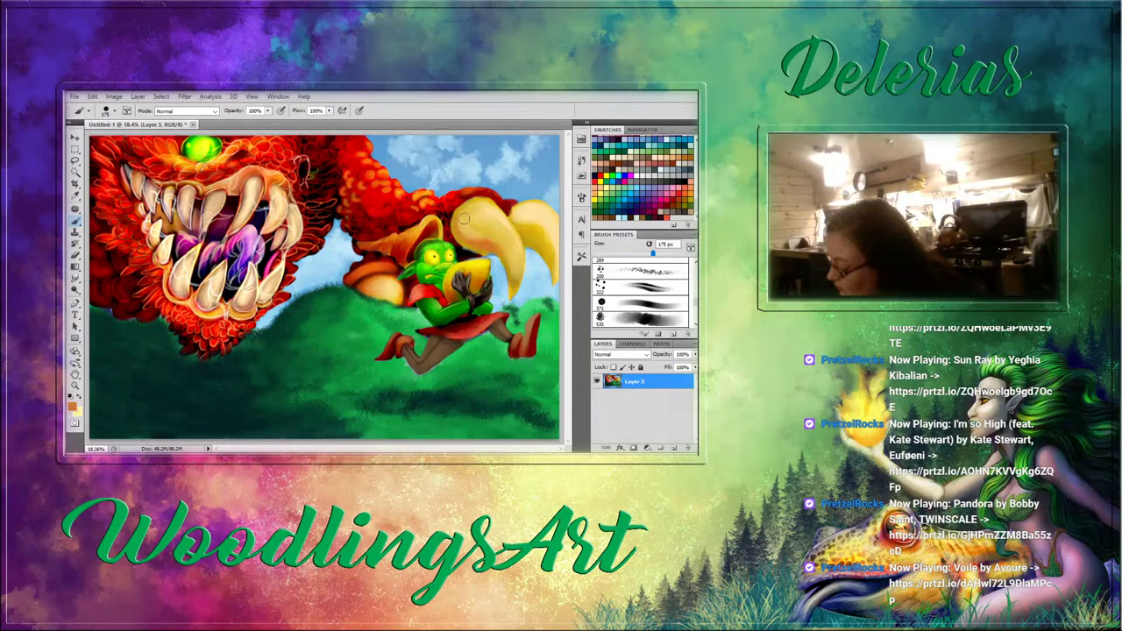
left_click_drag(493, 235, 511, 249)
left_click(480, 215, "alt")
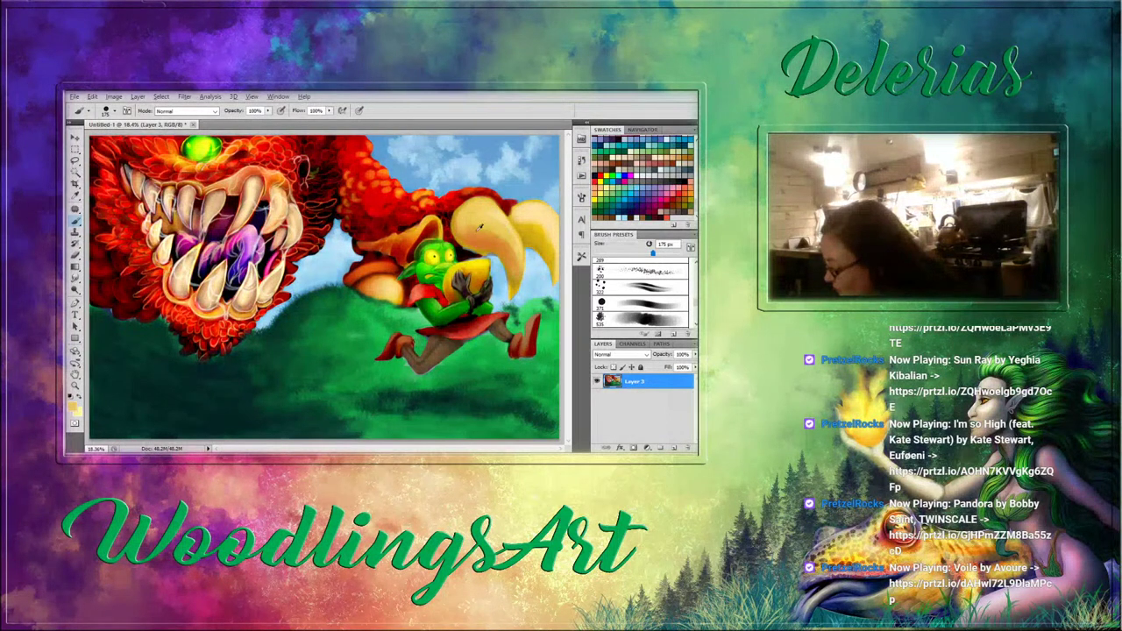
left_click(472, 235, "alt")
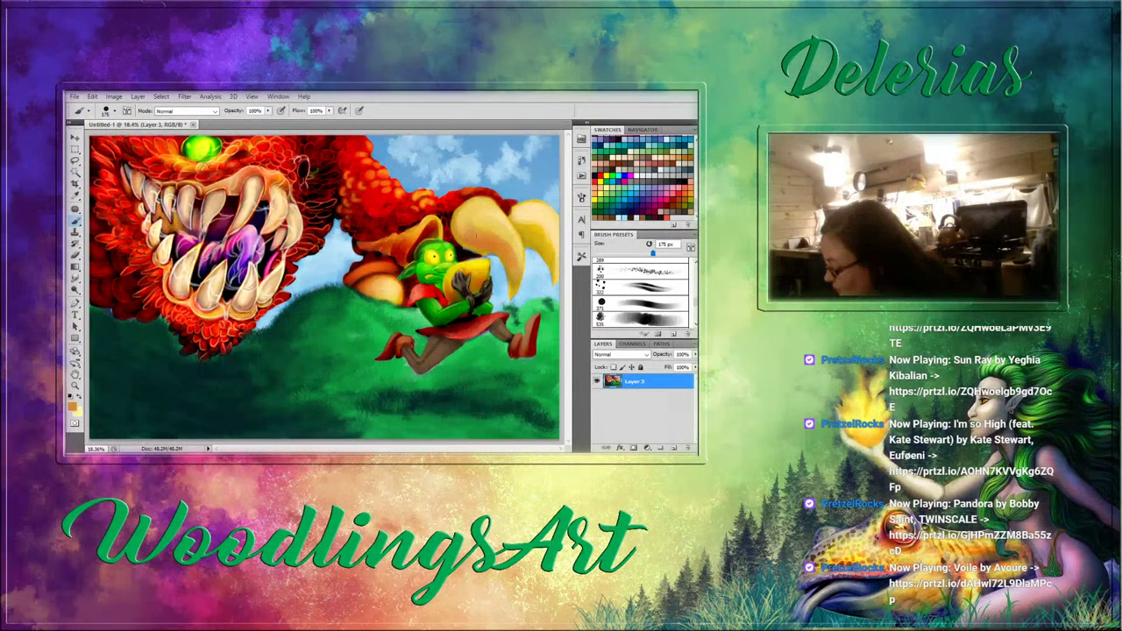
left_click(483, 214, "alt")
left_click(500, 238, "alt")
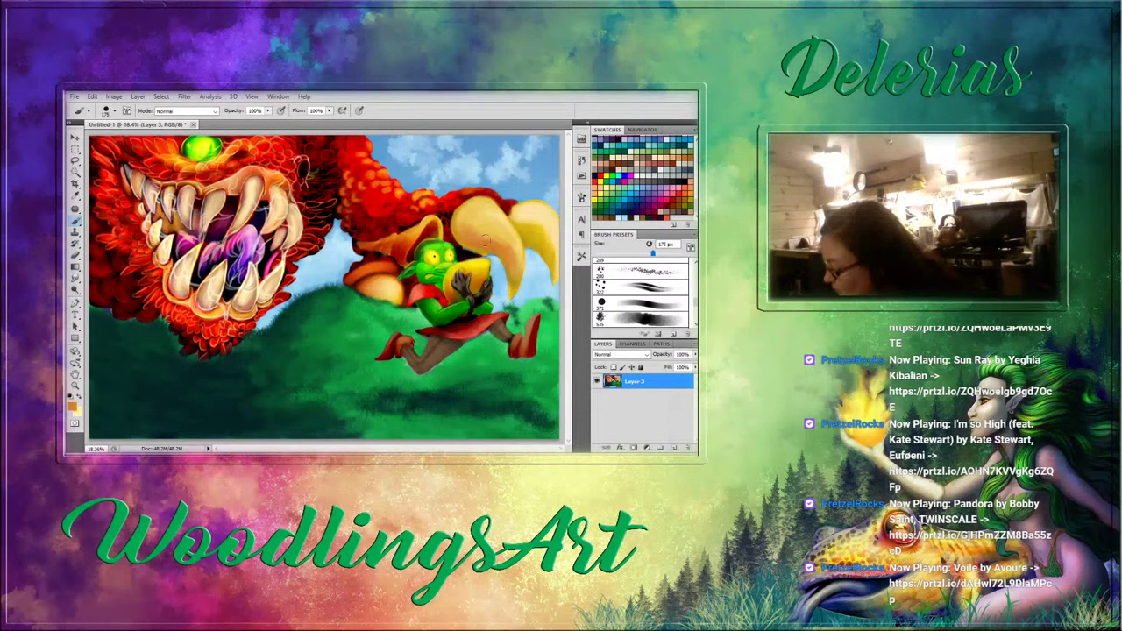
left_click_drag(503, 241, 514, 261)
mouse_move(461, 220)
left_mouse_down()
mouse_move(472, 209)
mouse_move(461, 215)
mouse_move(498, 218)
mouse_move(518, 254)
mouse_move(515, 280)
left_mouse_up()
Sample lighter yellows from the claws and paint the highlight along the front claw's upper surface and outer curve.
left_click(536, 208, "alt")
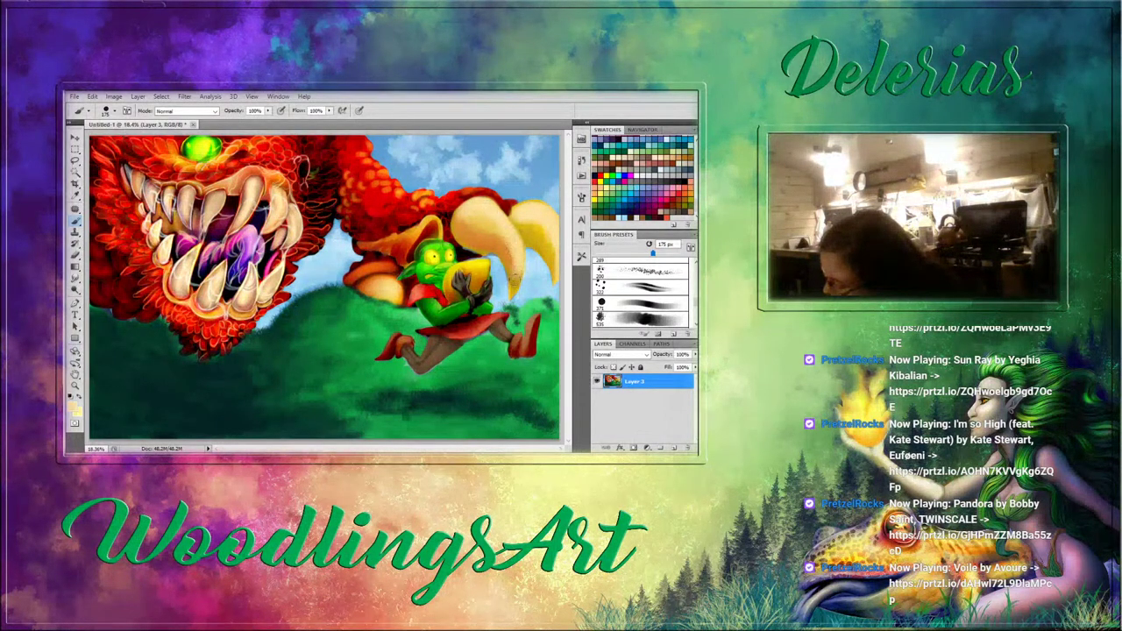
left_click(470, 216, "alt")
mouse_move(472, 214)
left_mouse_down()
mouse_move(468, 226)
mouse_move(483, 221)
mouse_move(518, 273)
left_mouse_up()
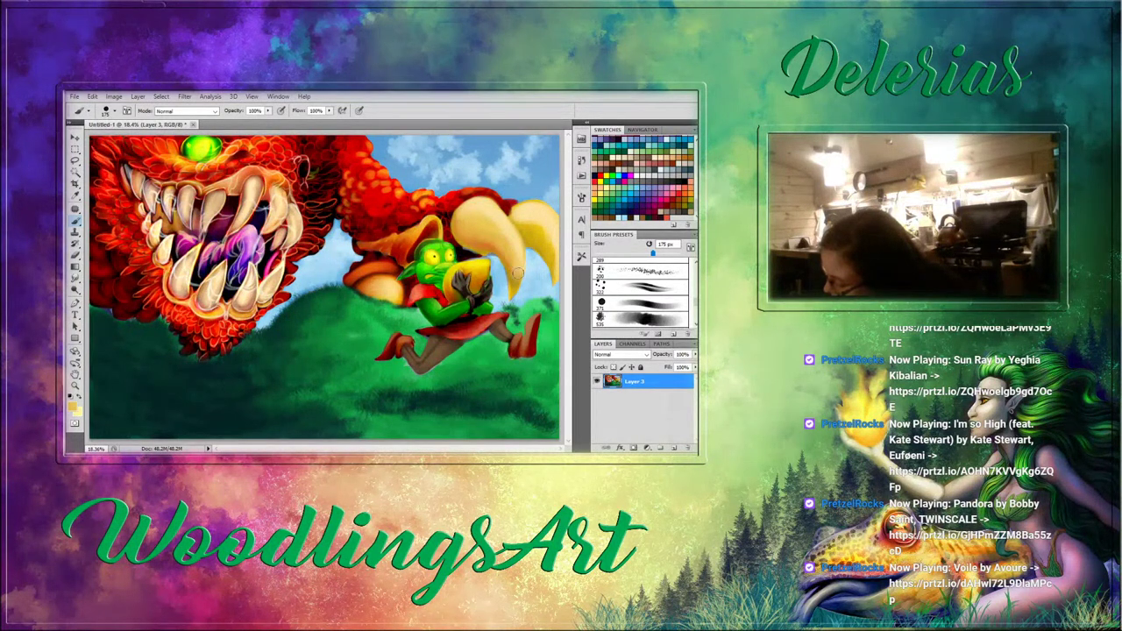
left_click(472, 214, "alt")
left_click_drag(461, 221, 472, 224)
Reduce the brush to 70 px and paint sampled black and red between the front claw and the goblin's yellow egg.
left_click(464, 252, "alt")
key("bracketleft")
key("bracketleft")
key("bracketleft")
key("bracketleft")
key("bracketleft")
key("bracketleft")
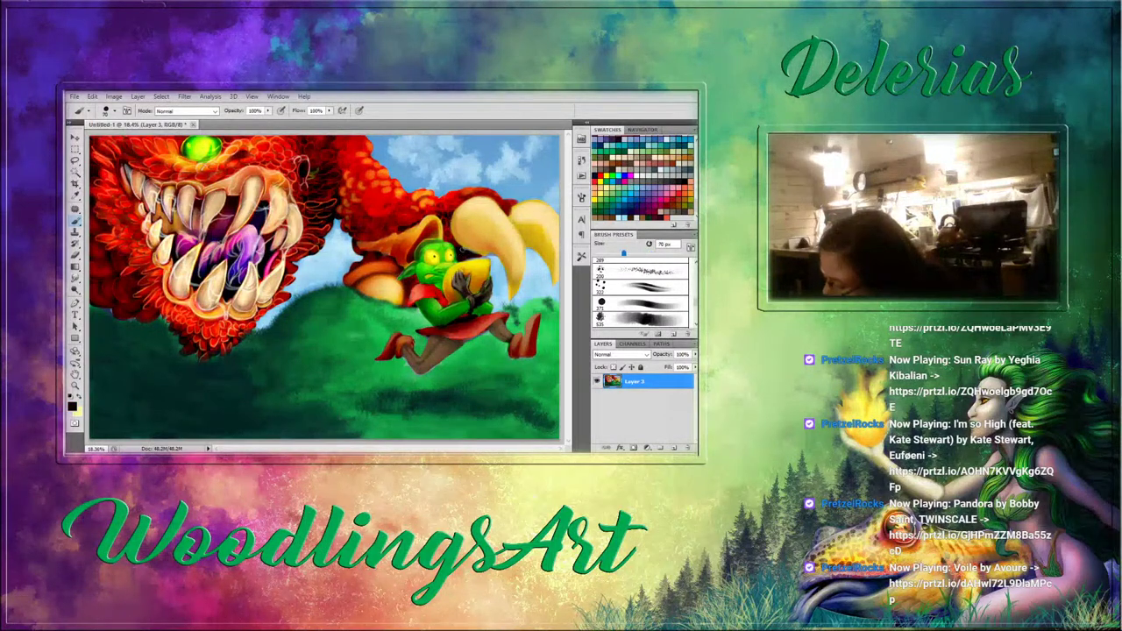
left_click_drag(471, 253, 489, 255)
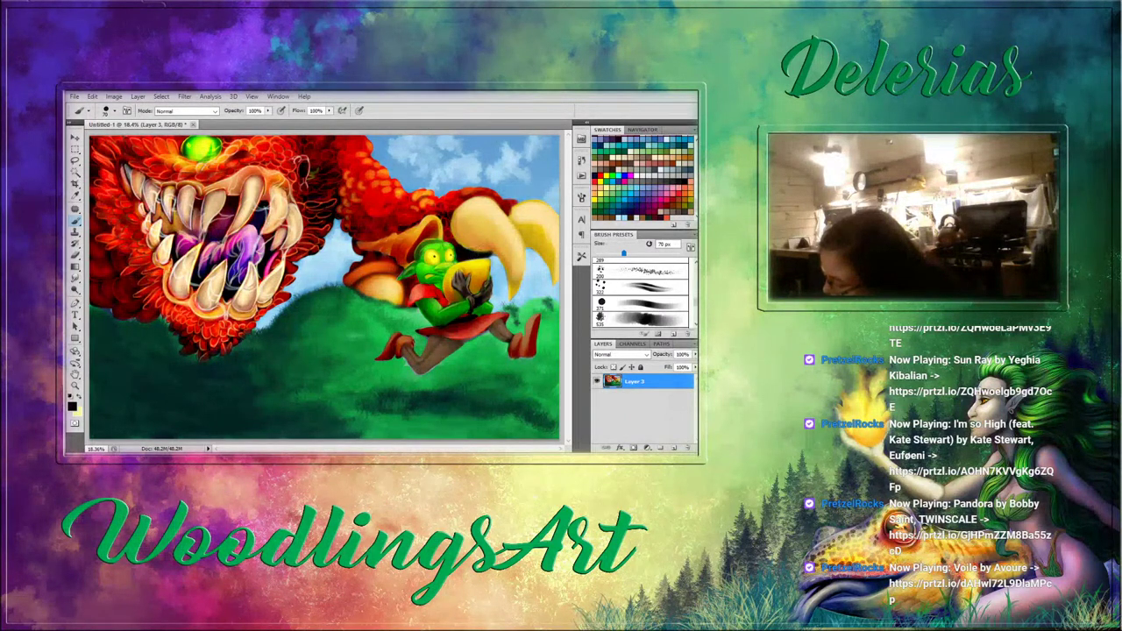
left_click(454, 187, "alt")
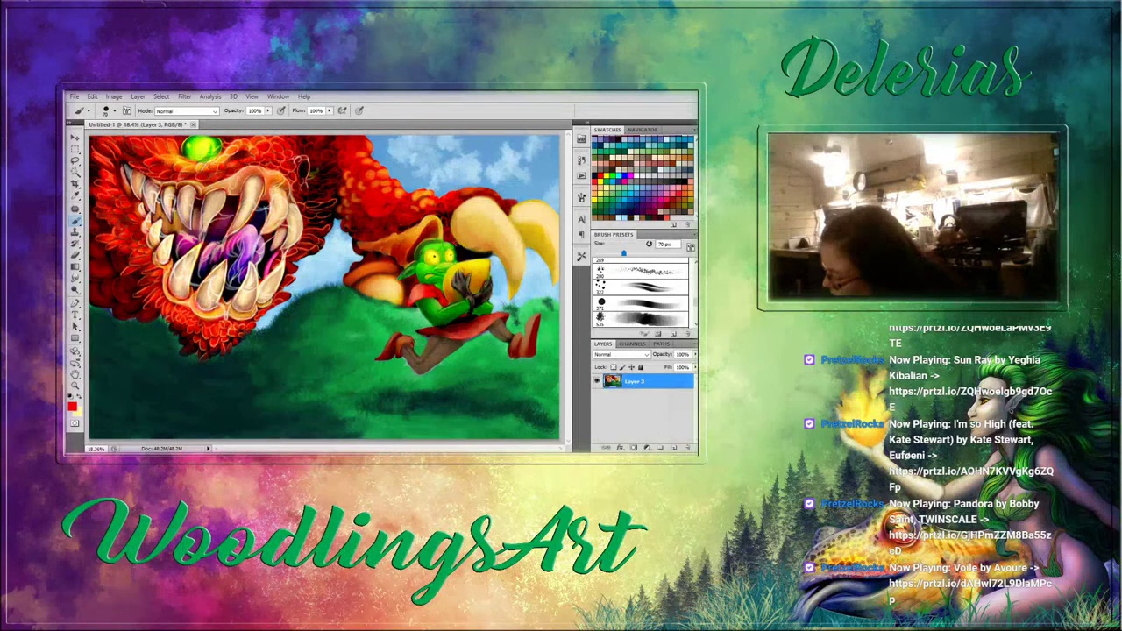
left_click_drag(461, 251, 491, 256)
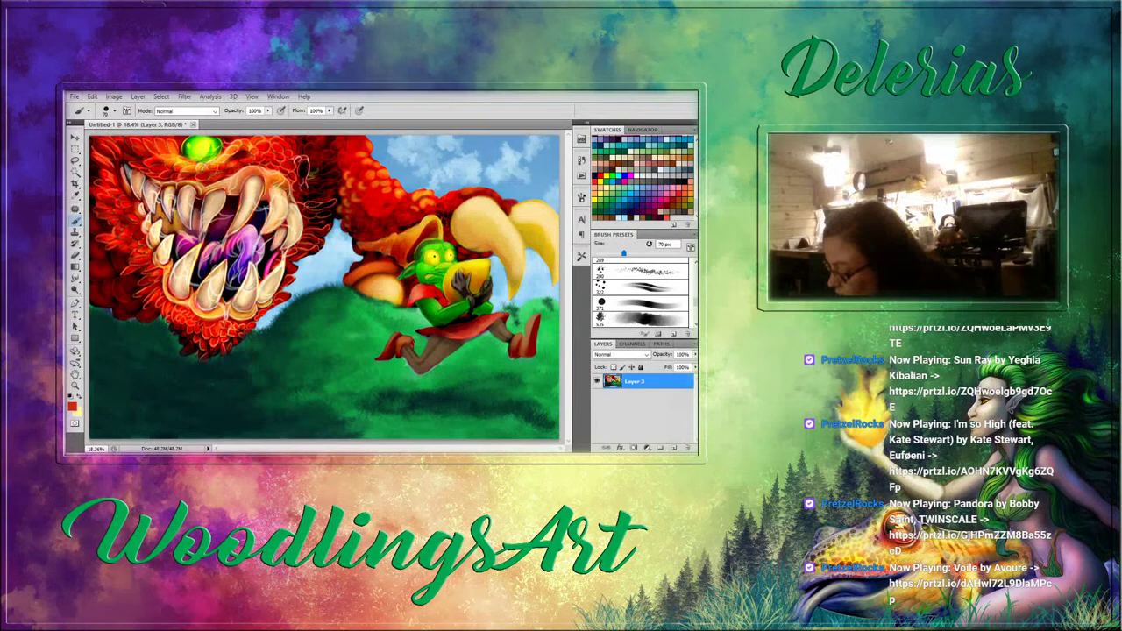
Detail the feathers around the monster's mouth, from both cheeks down to the chin, with sampled reds and oranges.
left_click_drag(320, 207, 335, 201)
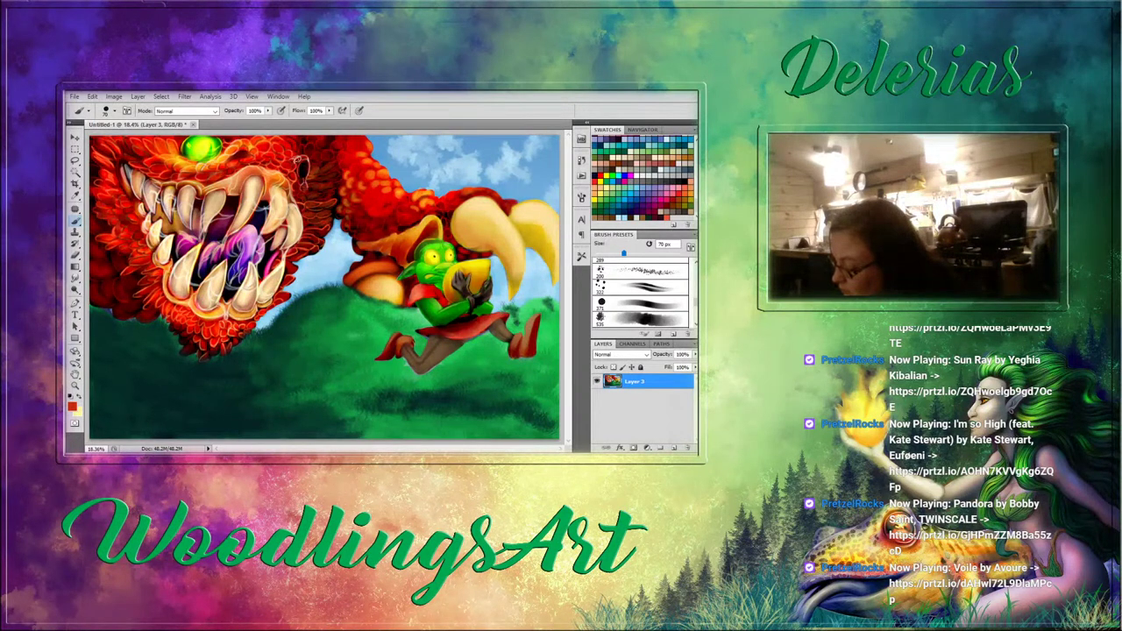
left_click(229, 148, "alt")
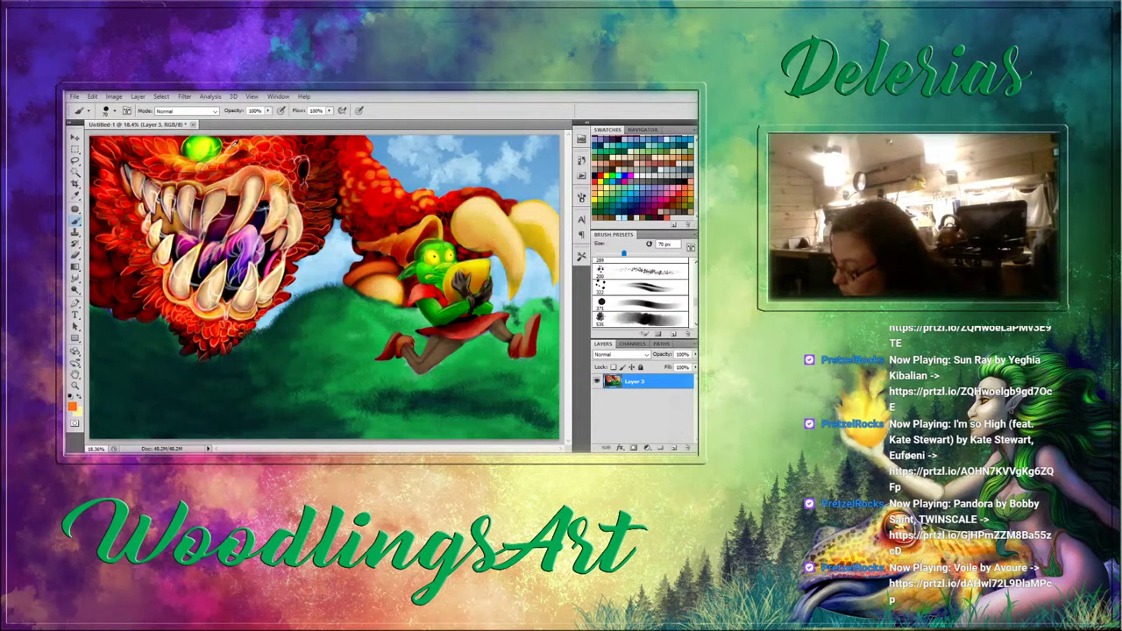
left_click(234, 146, "alt")
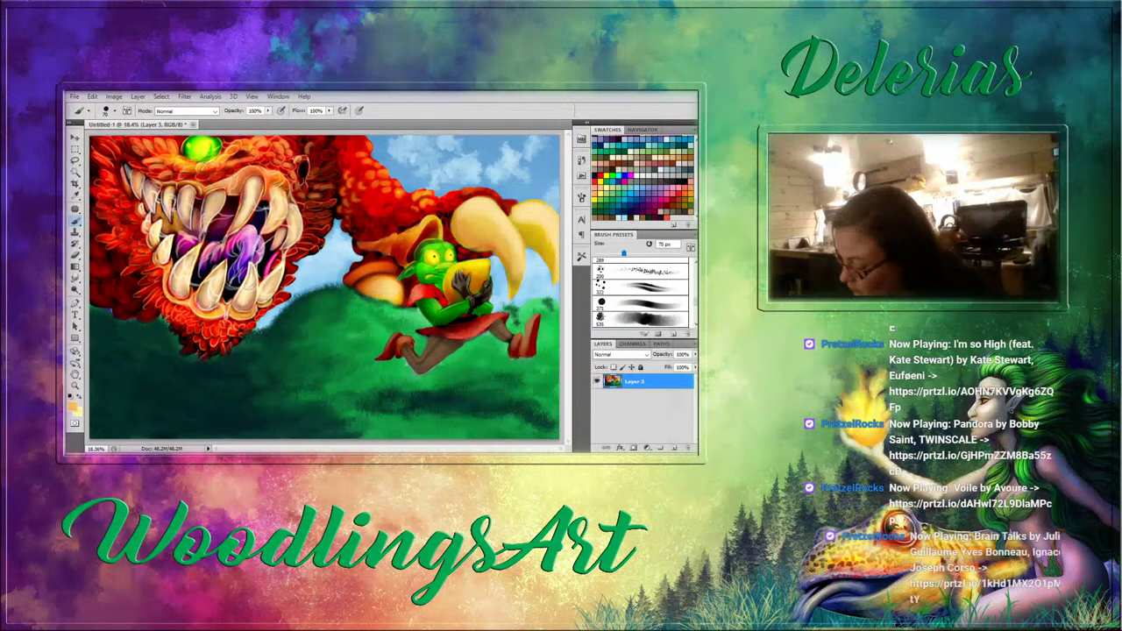
mouse_move(131, 138)
left_mouse_down()
mouse_move(126, 149)
mouse_move(144, 166)
left_mouse_up()
left_click_drag(131, 165, 149, 169)
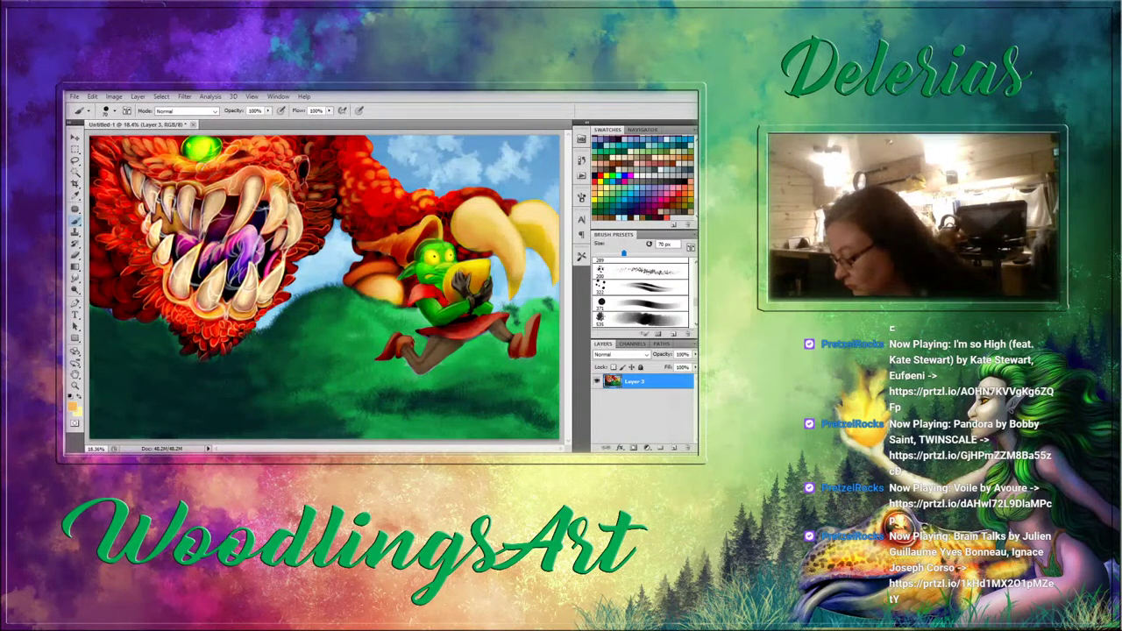
mouse_move(100, 140)
left_mouse_down()
mouse_move(118, 152)
mouse_move(110, 176)
mouse_move(120, 185)
mouse_move(109, 187)
left_mouse_up()
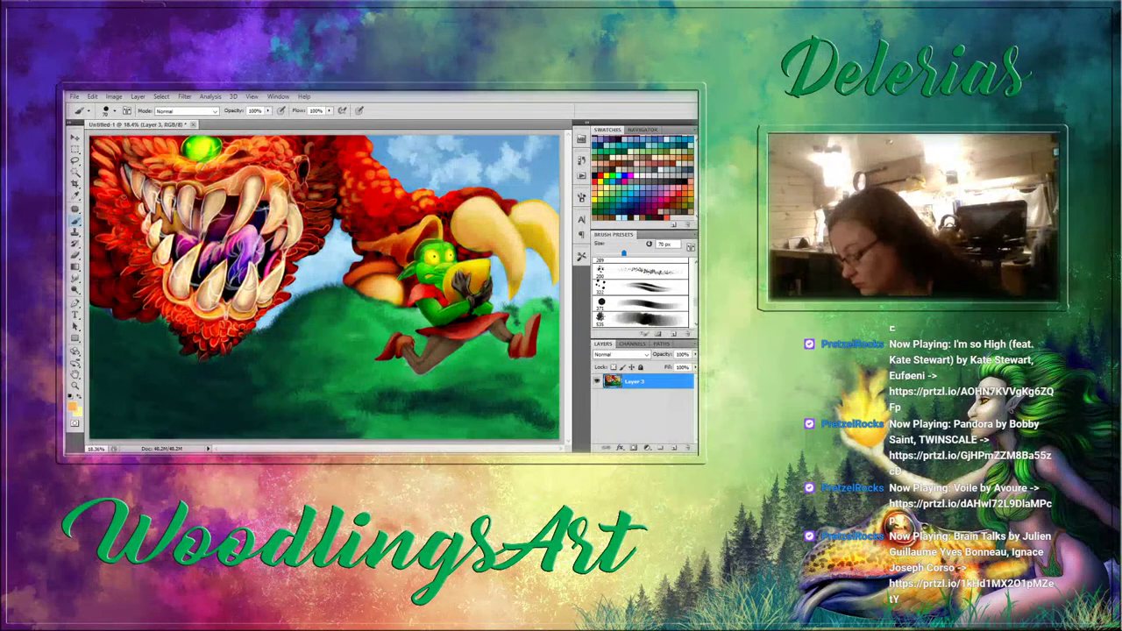
mouse_move(121, 202)
left_mouse_down()
mouse_move(141, 220)
mouse_move(133, 202)
left_mouse_up()
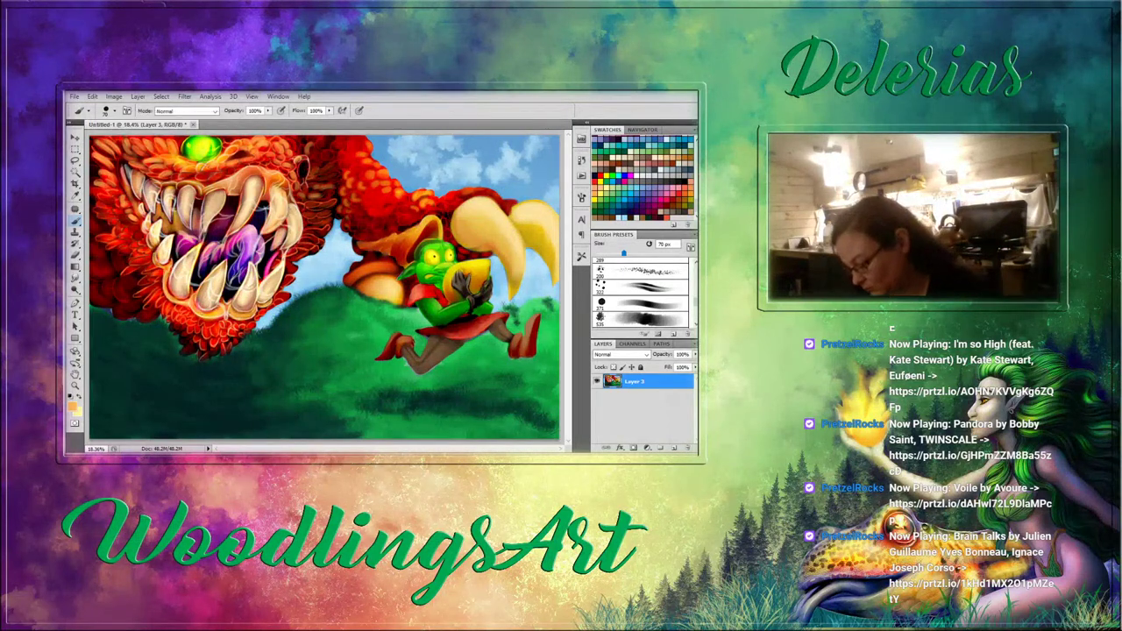
left_click(201, 334, "alt")
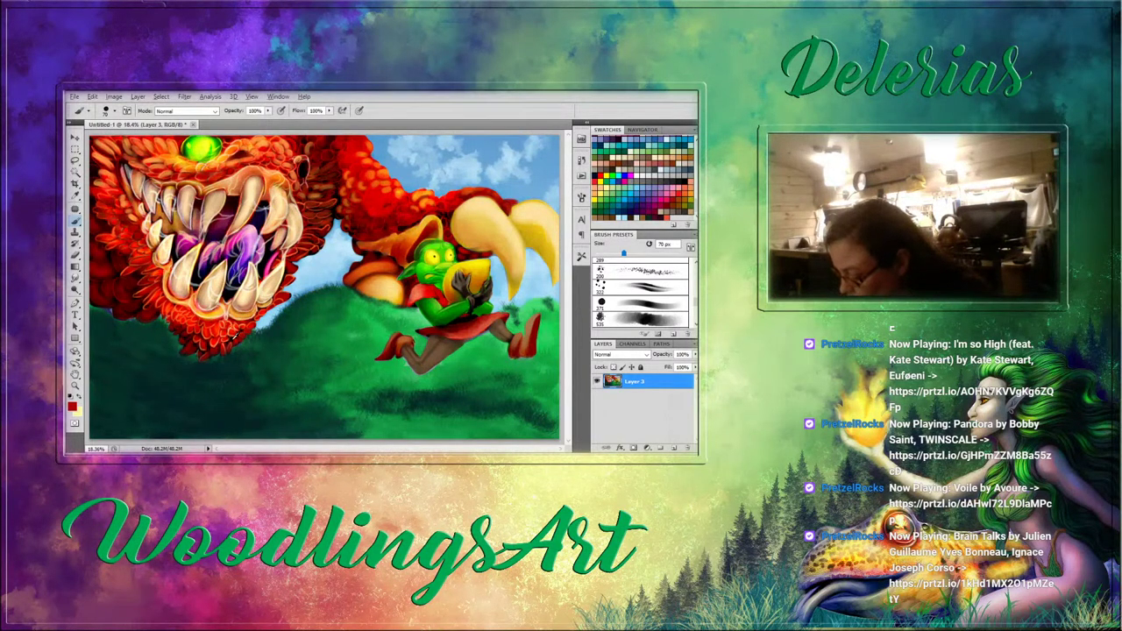
left_click(236, 337, "alt")
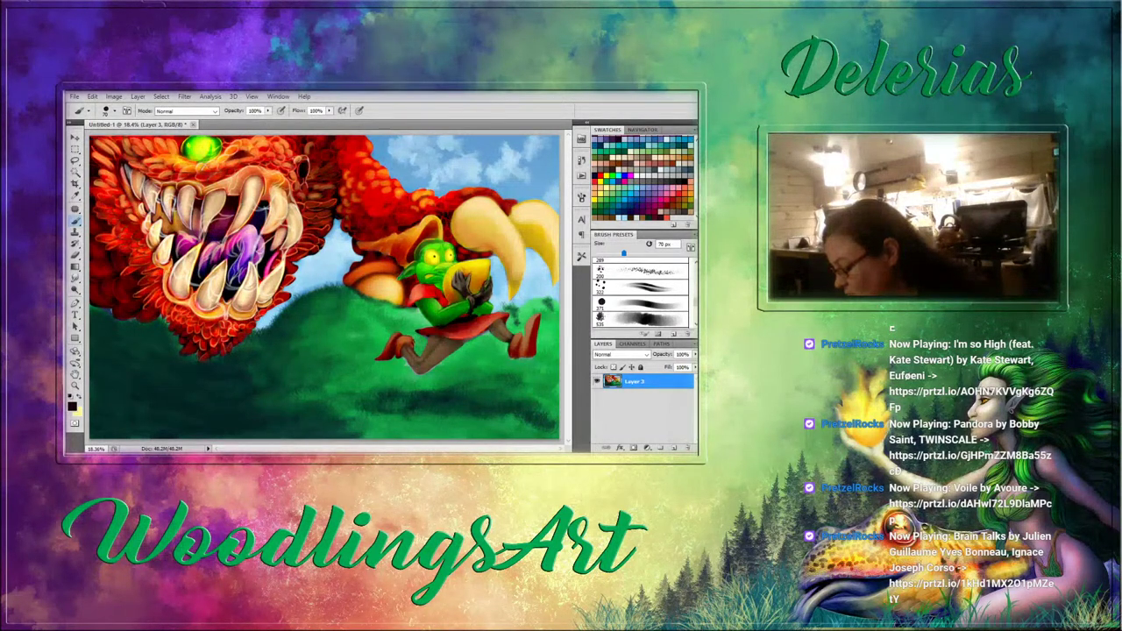
Sample cream and tan tones from the monster's lower front teeth and repaint their shading and highlights.
left_click(238, 302, "alt")
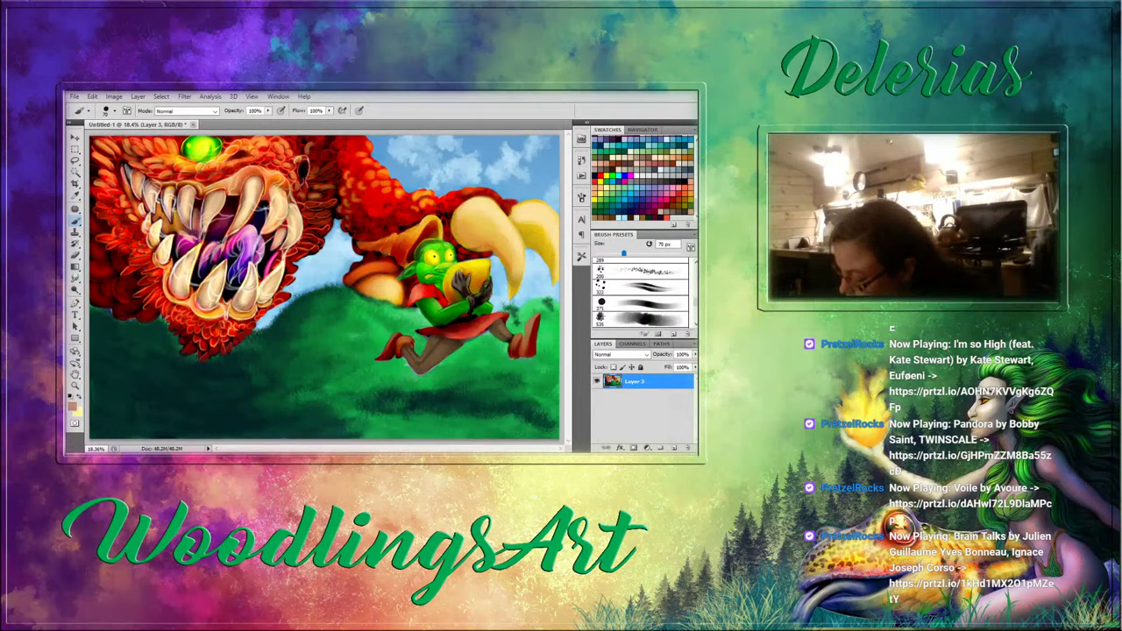
left_click(246, 294, "alt")
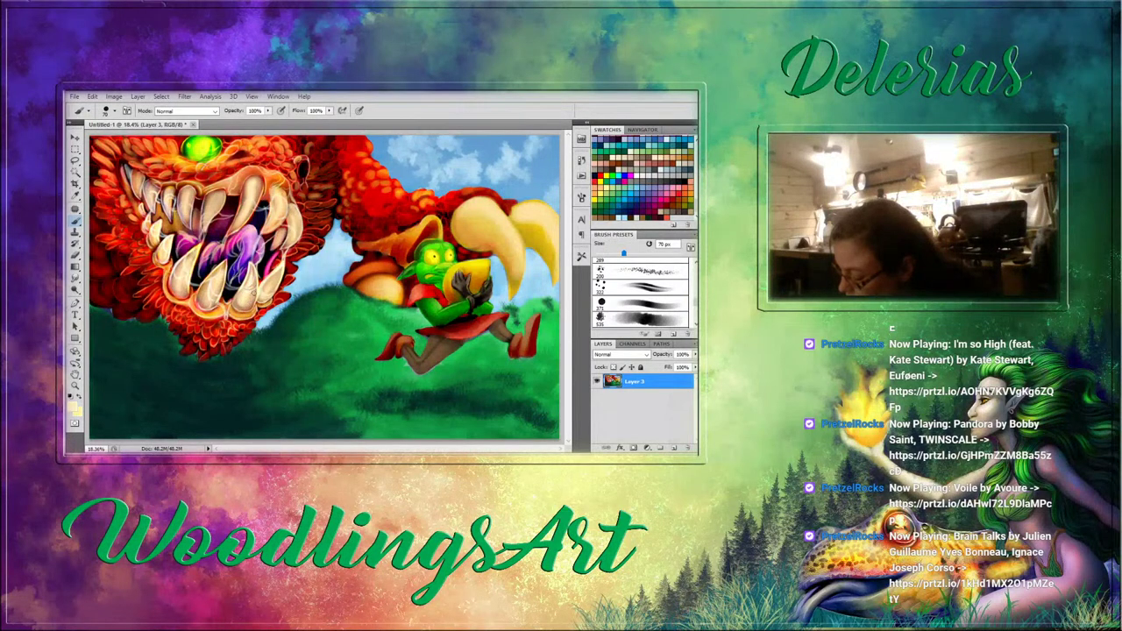
left_click(238, 298, "alt")
left_click_drag(237, 300, 251, 305)
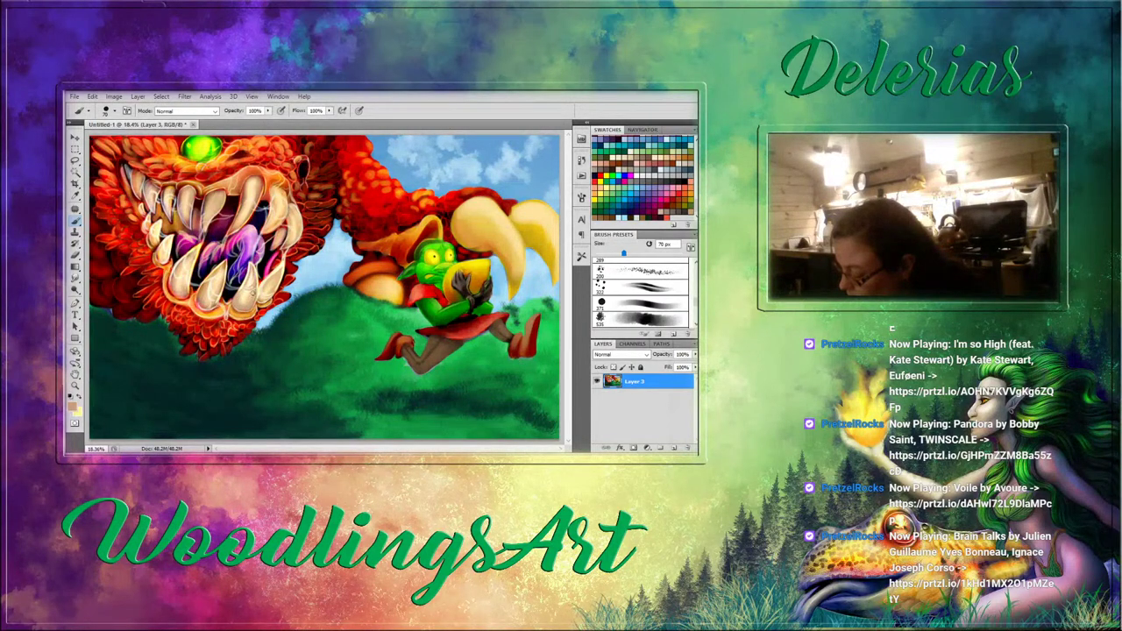
left_click(245, 293, "alt")
left_click_drag(251, 292, 252, 304)
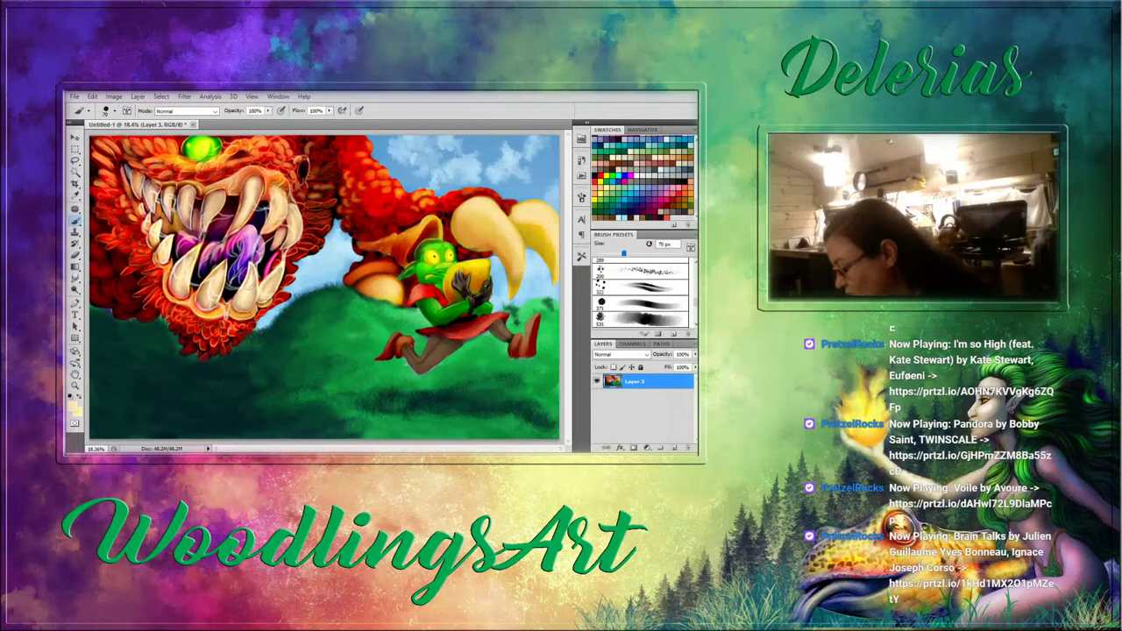
Refine the monster's upper fangs with sampled orange and pale cream, working from the large front teeth to the small back ones.
left_click(282, 206, "alt")
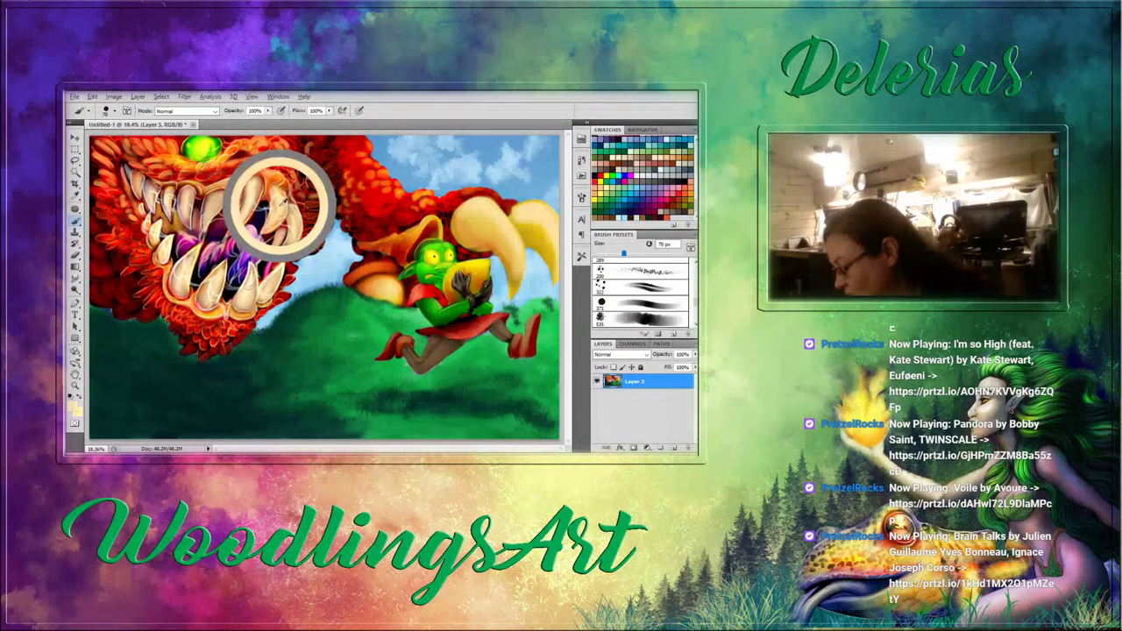
left_click(282, 220, "alt")
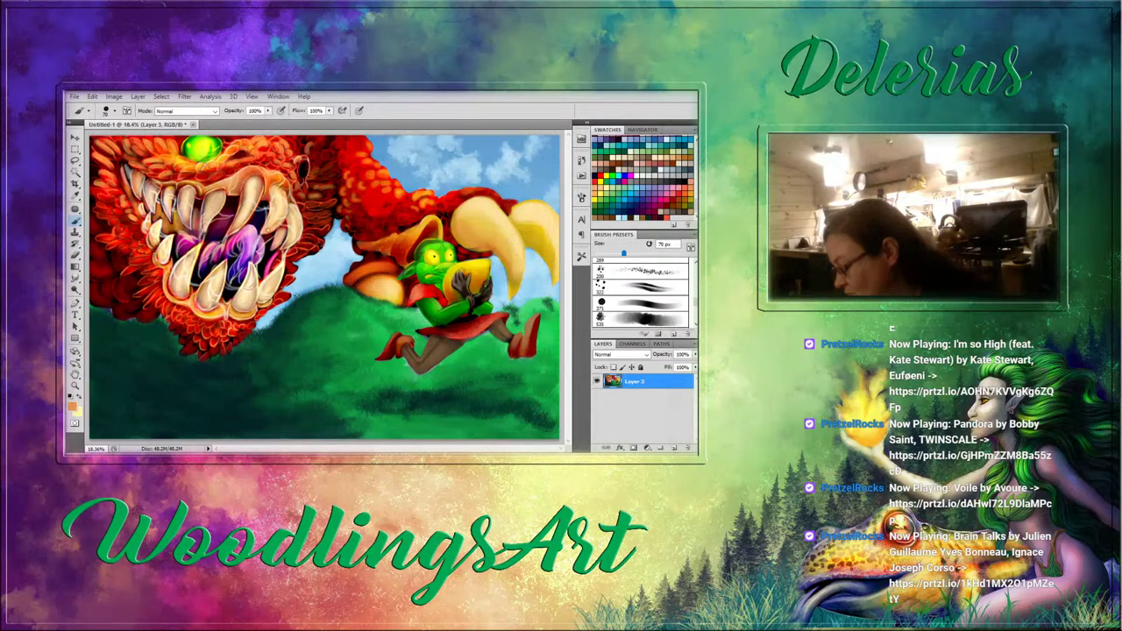
left_click(286, 208, "alt")
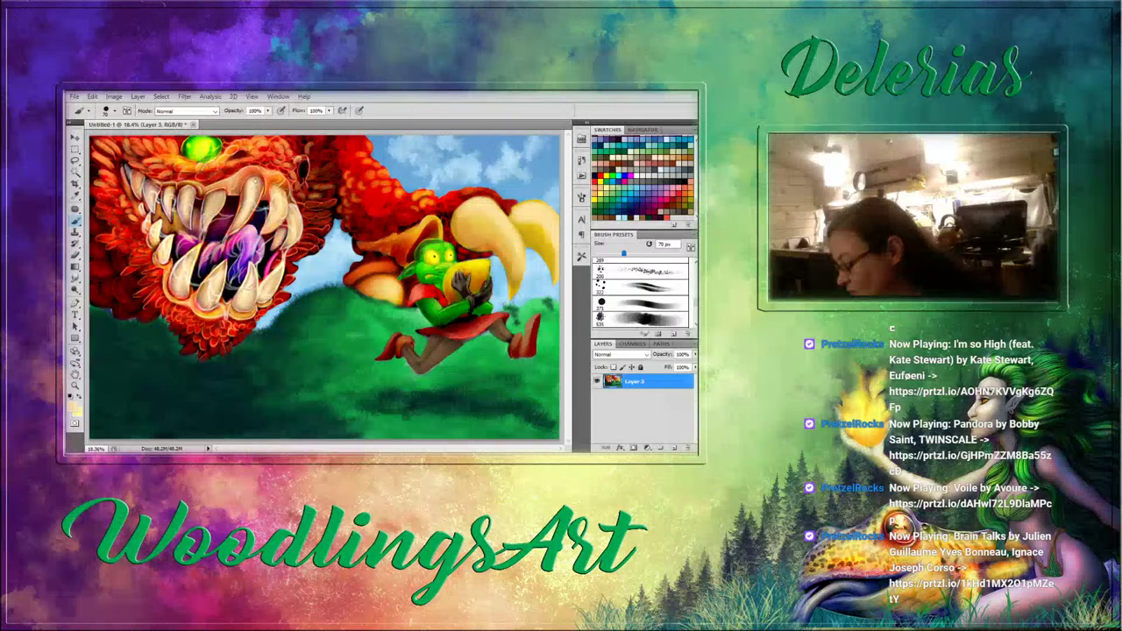
left_click_drag(259, 181, 242, 206)
left_click(247, 191, "alt")
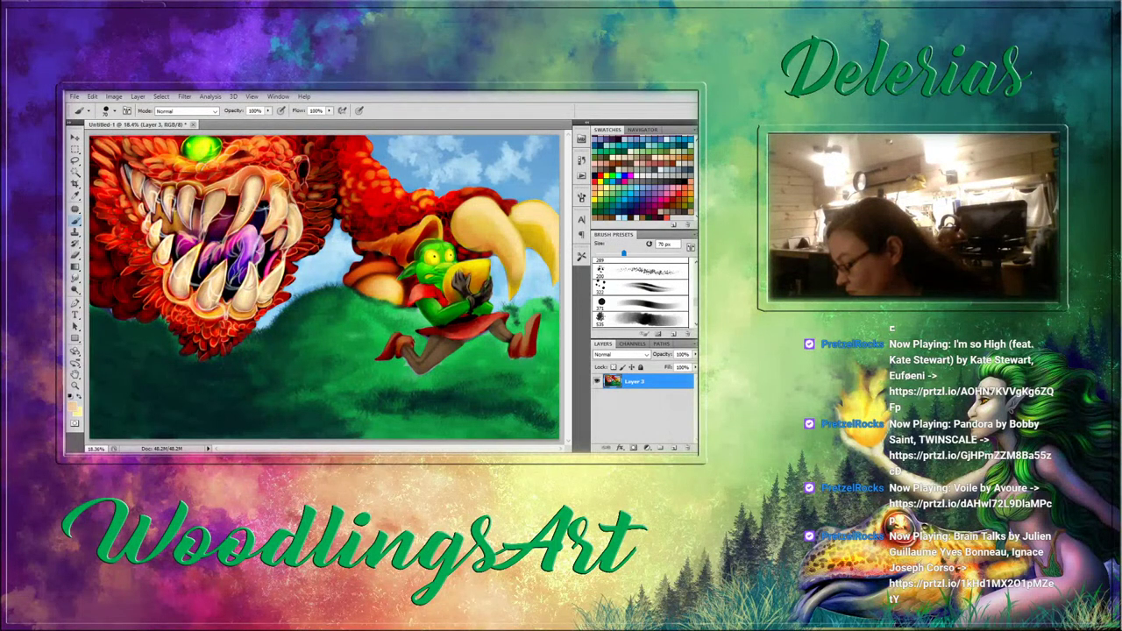
left_click(248, 191, "alt")
left_click(247, 210, "alt")
mouse_move(238, 223)
left_mouse_down()
mouse_move(221, 199)
mouse_move(214, 209)
left_mouse_up()
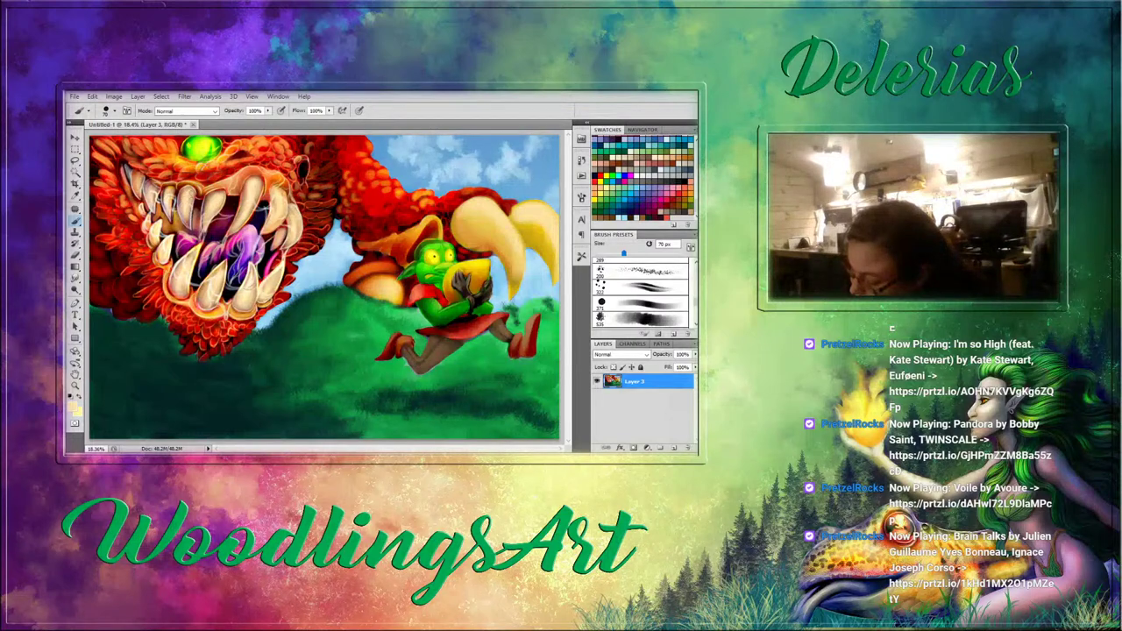
left_click_drag(187, 192, 185, 211)
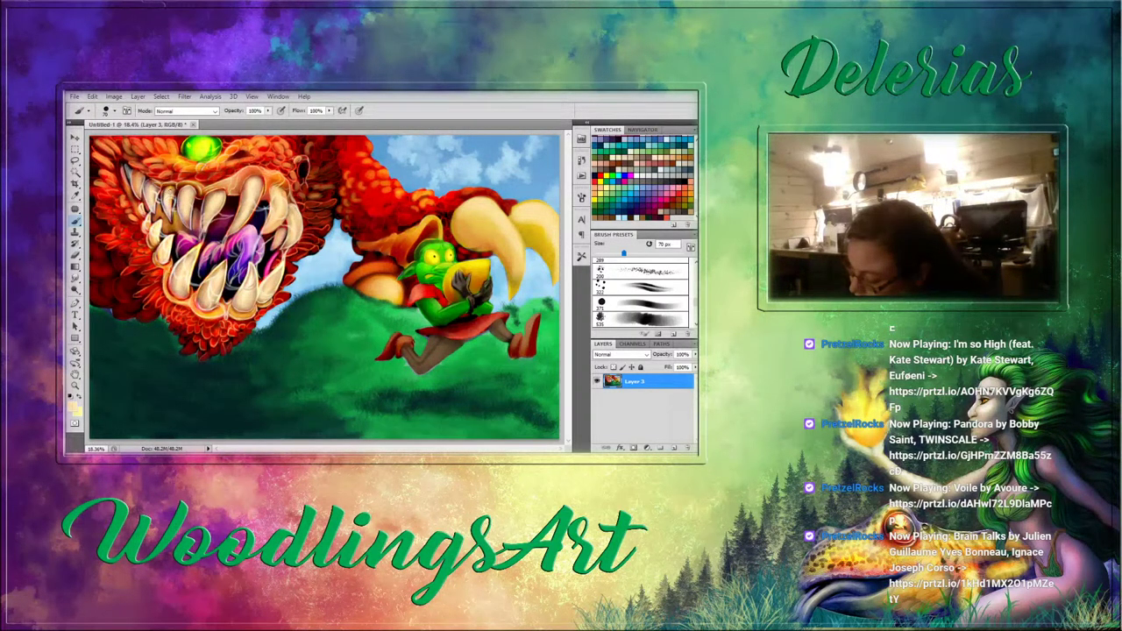
left_click_drag(135, 176, 142, 193)
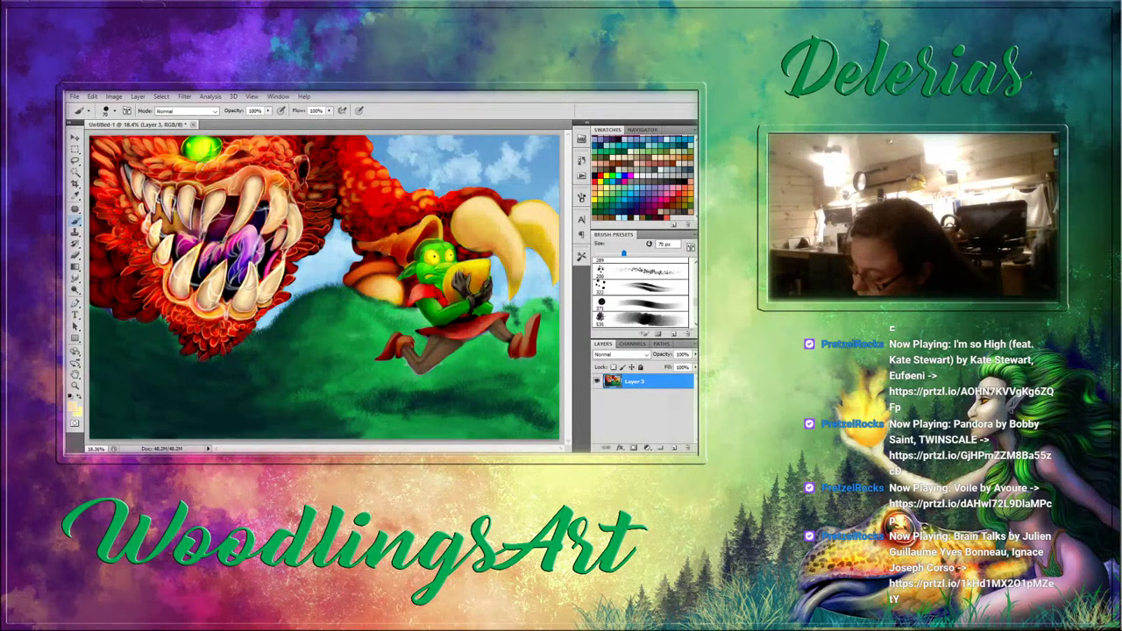
Touch up the feathers beside the monster's mouth with sampled red and pick up oranges from the feathers around its eyes.
left_click(132, 226, "alt")
left_click_drag(121, 214, 128, 221)
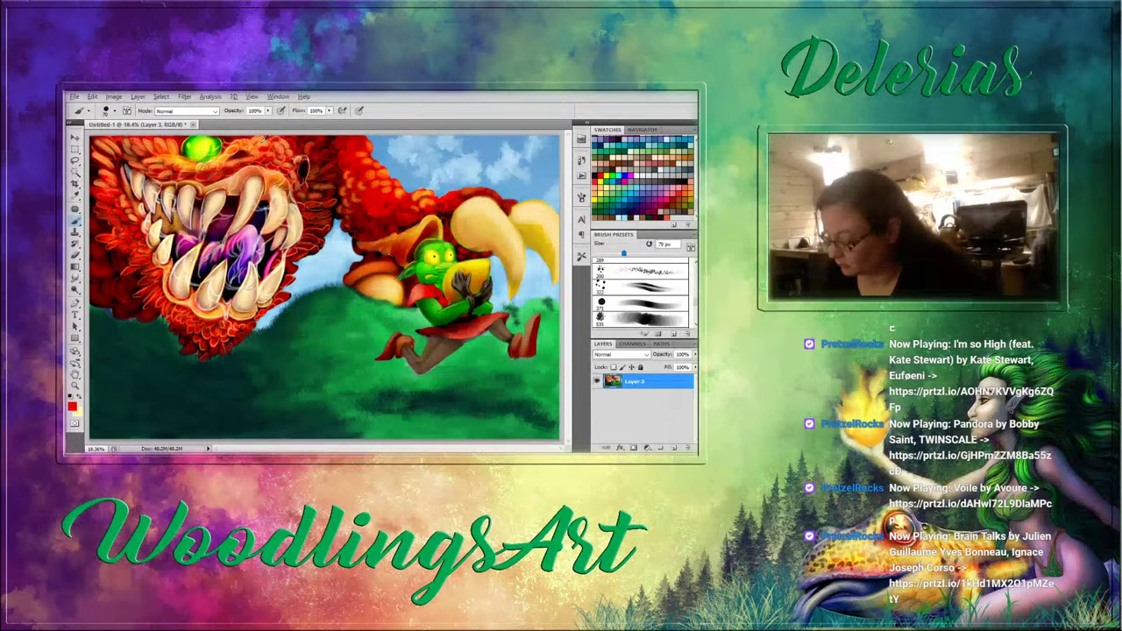
left_click(266, 140, "alt")
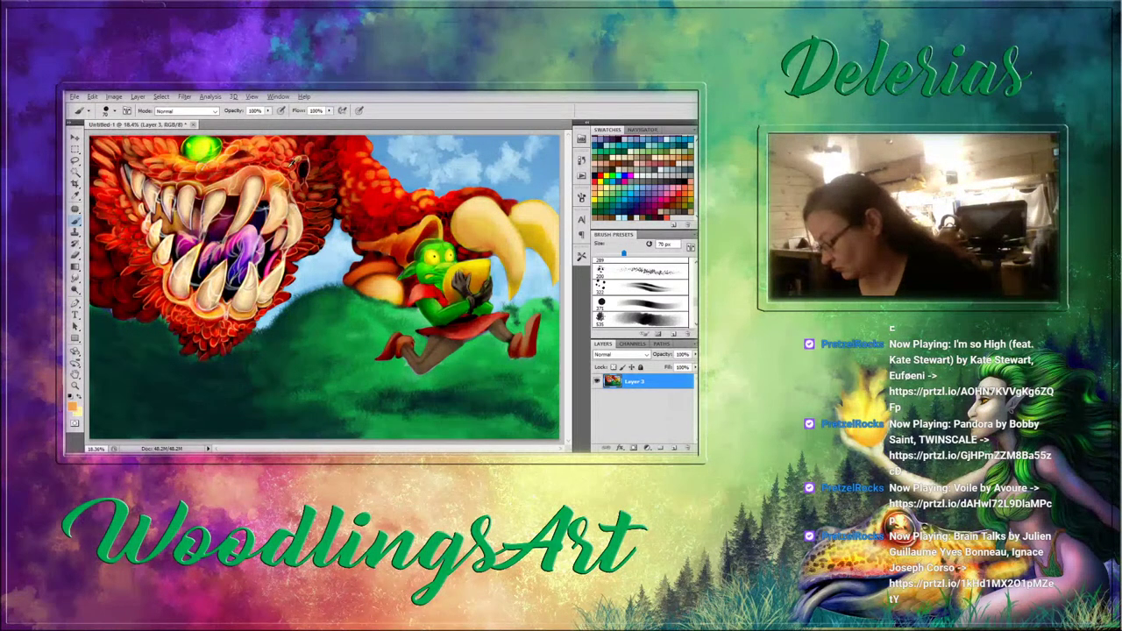
left_click(295, 162, "alt")
left_click(293, 161, "alt")
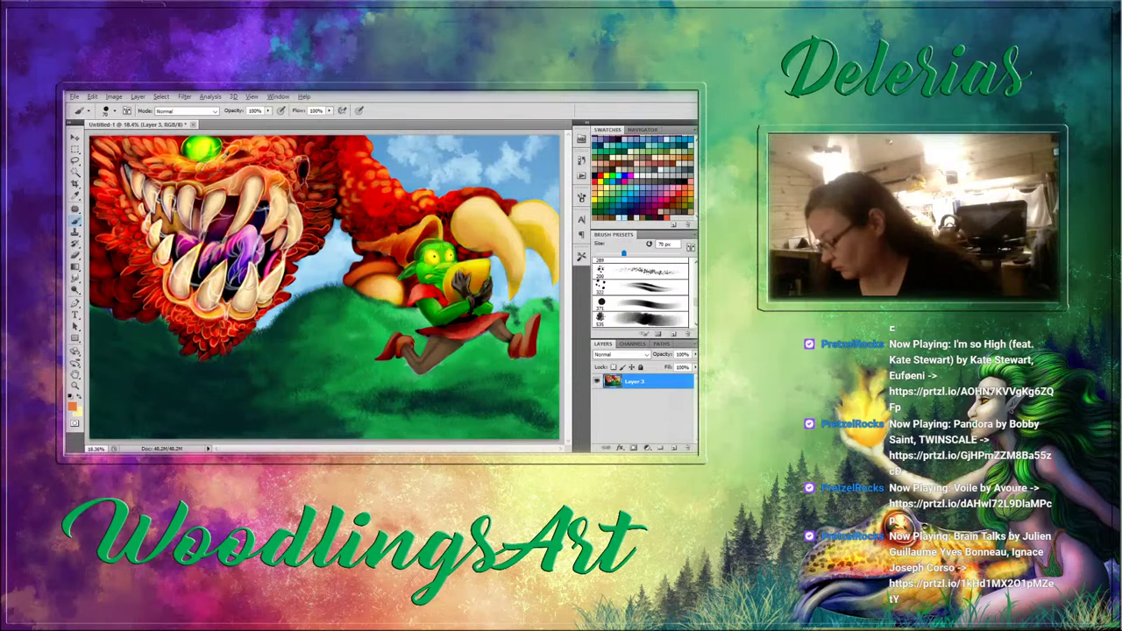
Sample yellow below the green eye and dab highlights along the monster's upper lip and snout.
left_click(223, 156, "alt")
left_click_drag(212, 179, 234, 170)
left_click(203, 177)
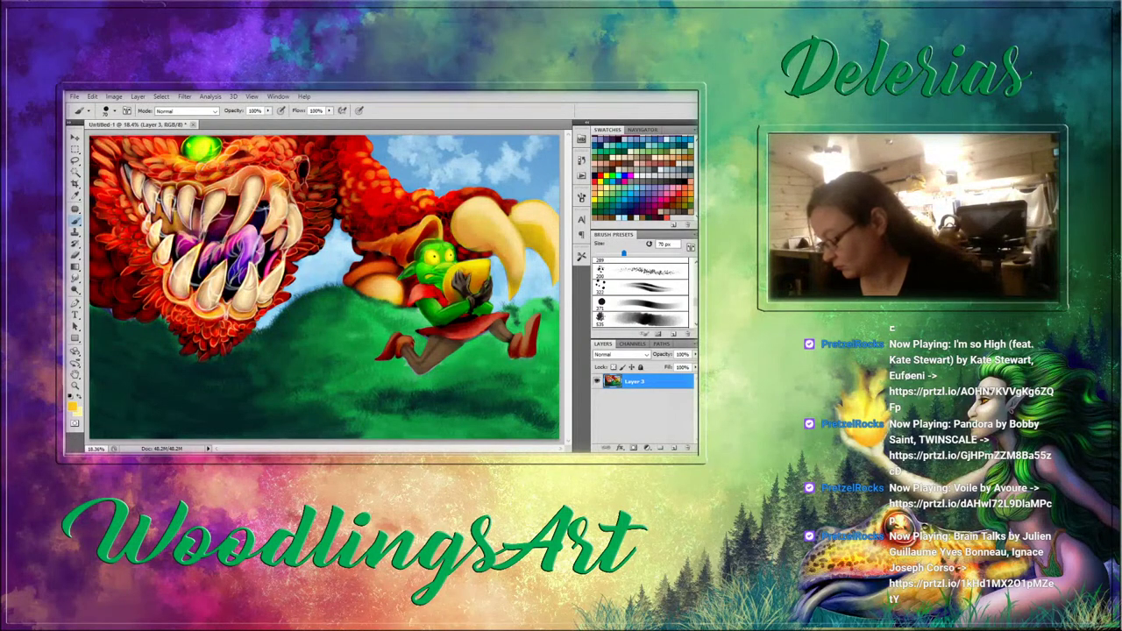
left_click(186, 175)
left_click(176, 176)
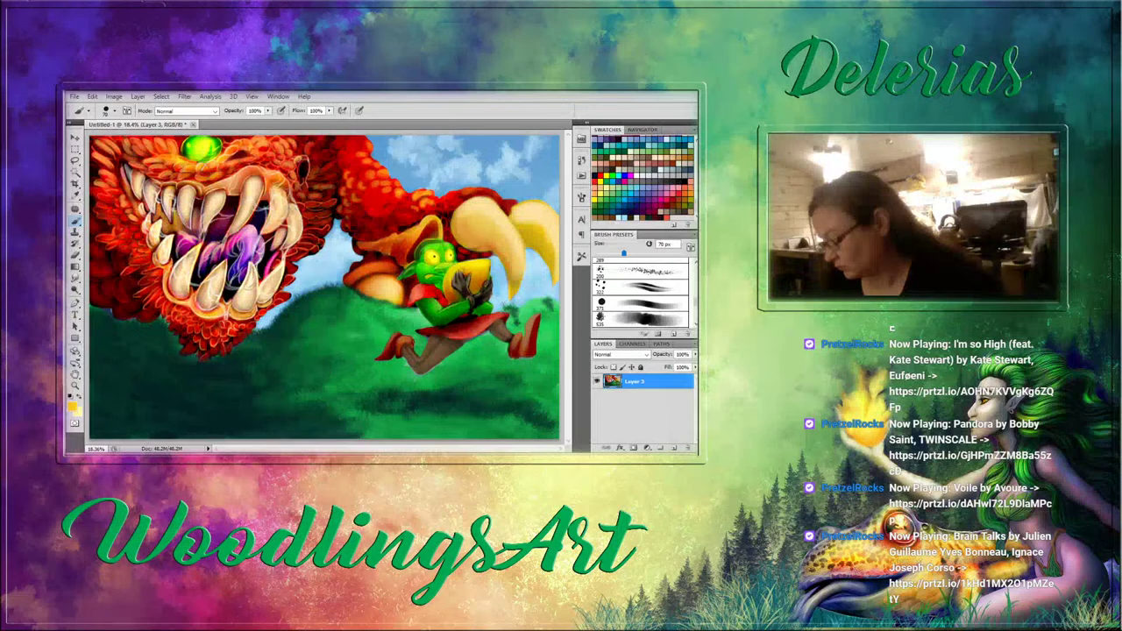
left_click(174, 165)
left_click(159, 170)
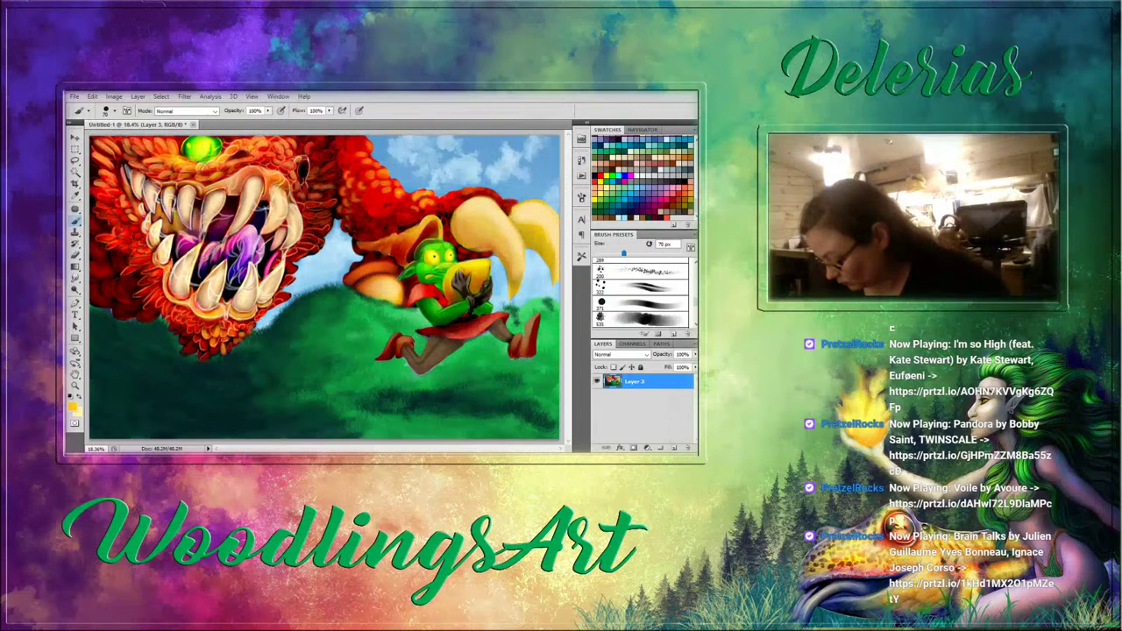
Add yellow highlights to the feathers on the monster's chin and along the side of its jaw.
left_click_drag(239, 328, 234, 332)
left_click_drag(283, 300, 278, 300)
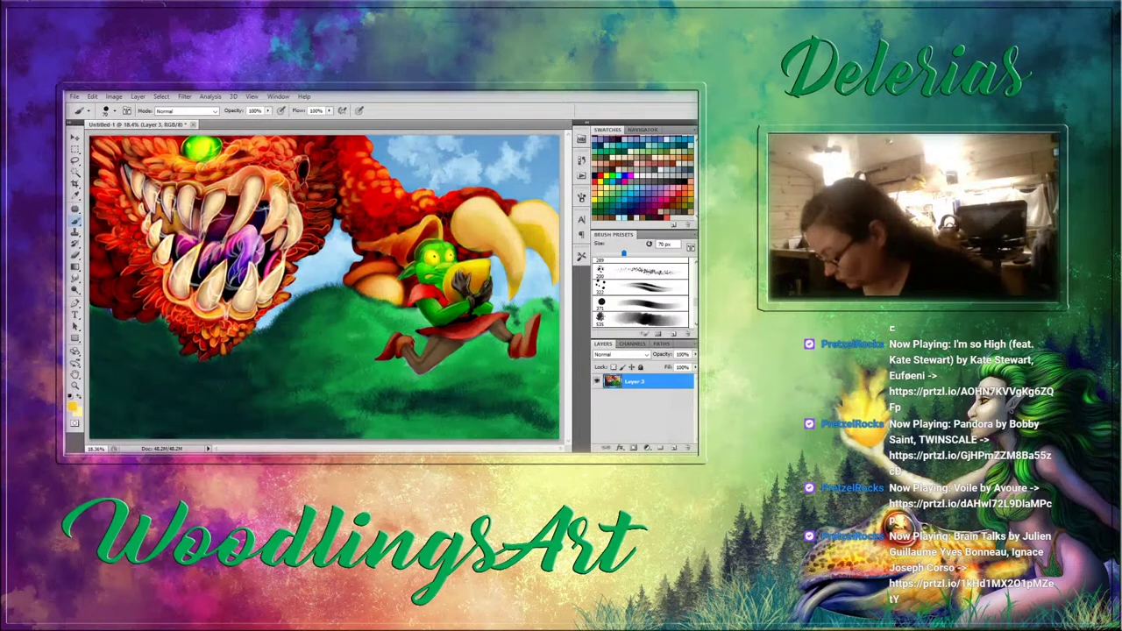
left_click_drag(307, 253, 290, 258)
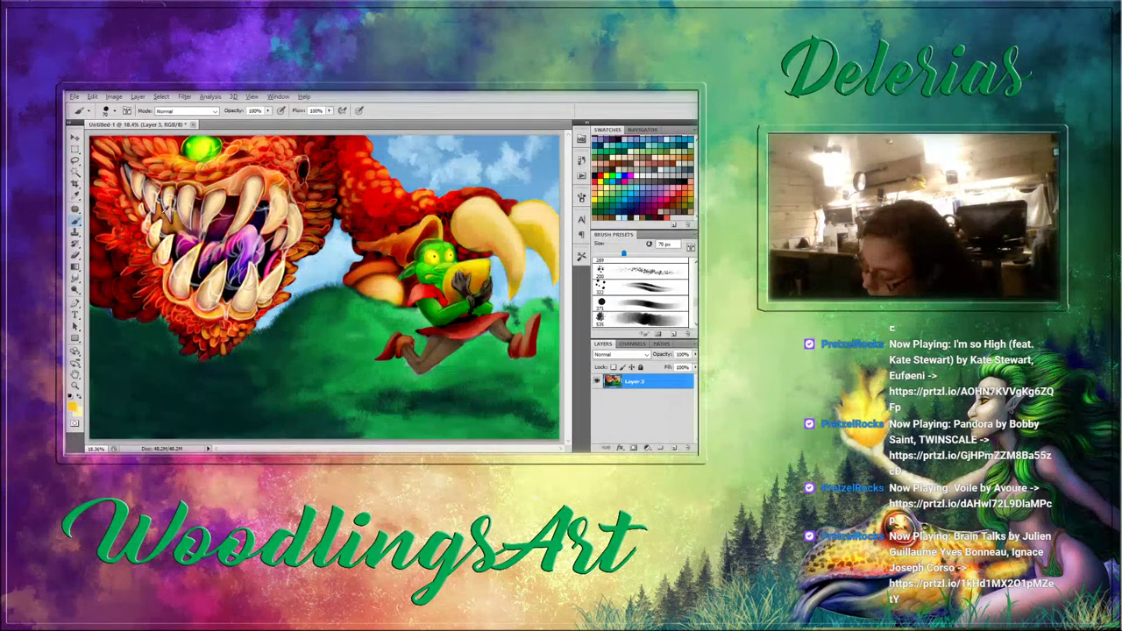
Sample orange-brown from a back tooth and paint highlights on the dark feathers of the neck behind the mouth.
left_click(165, 208, "alt")
mouse_move(116, 299)
left_mouse_down()
mouse_move(93, 263)
mouse_move(103, 275)
mouse_move(114, 253)
mouse_move(122, 263)
mouse_move(91, 241)
mouse_move(98, 249)
mouse_move(115, 217)
mouse_move(95, 226)
mouse_move(105, 219)
mouse_move(91, 200)
mouse_move(105, 227)
left_mouse_up()
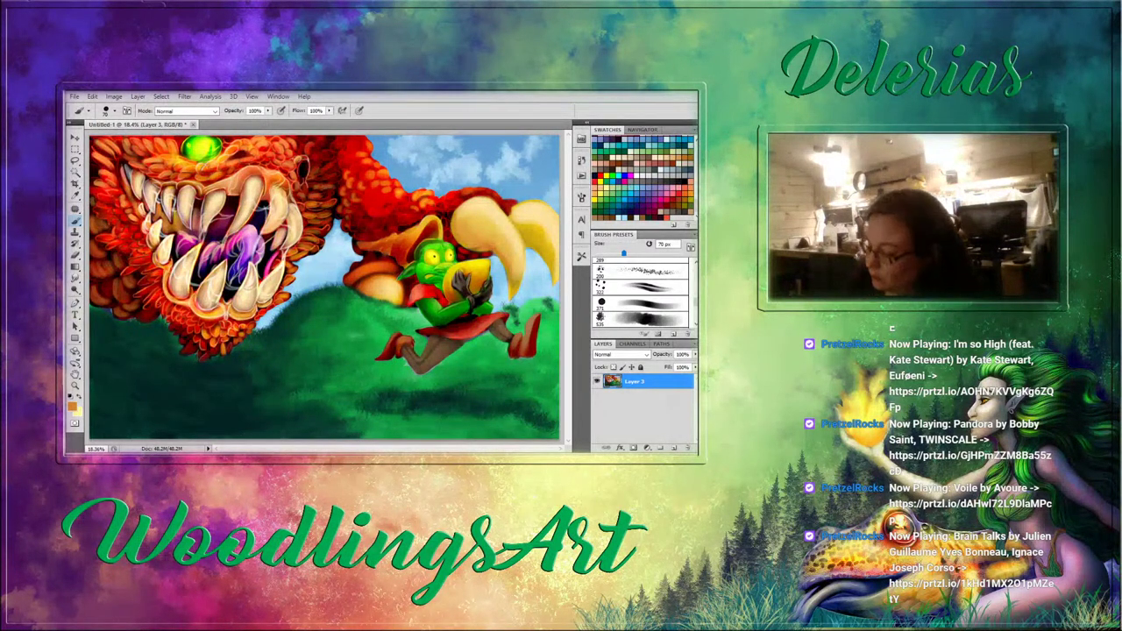
mouse_move(141, 312)
left_mouse_down()
mouse_move(156, 319)
mouse_move(159, 284)
left_mouse_up()
mouse_move(134, 296)
left_mouse_down()
mouse_move(151, 290)
mouse_move(131, 307)
mouse_move(113, 295)
left_mouse_up()
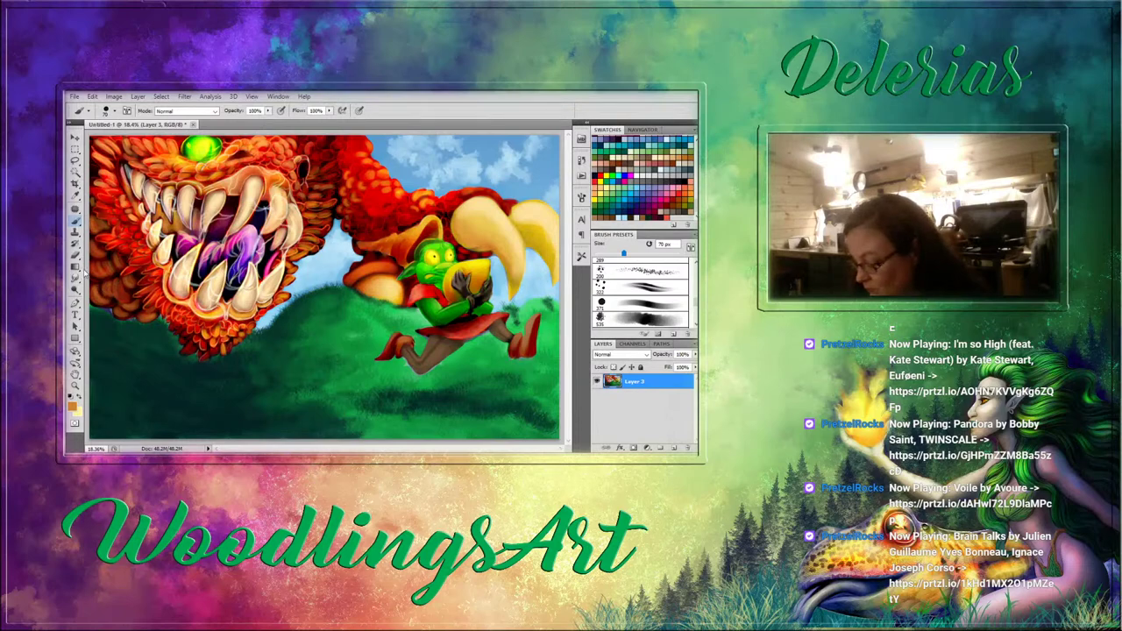
Blend the orange-brown neck feathers using the Smudge tool reduced to 60 px.
left_click(75, 277)
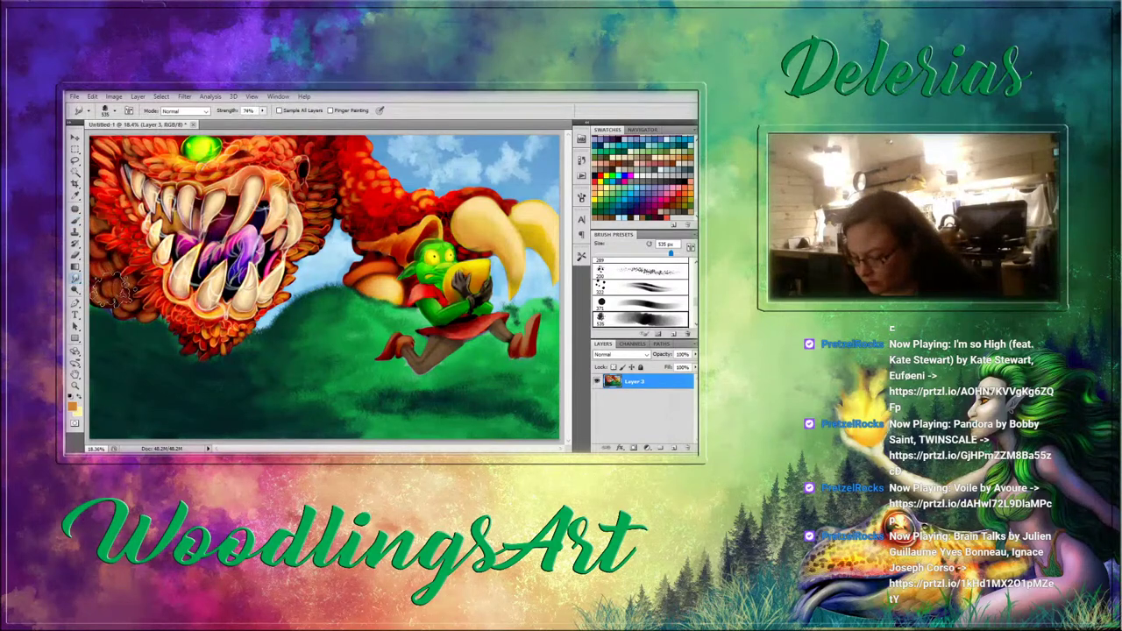
key("bracketleft")
key("bracketleft")
key("bracketleft")
key("bracketleft")
key("bracketleft")
key("bracketleft")
key("bracketleft")
key("bracketleft")
key("bracketleft")
key("bracketleft")
key("bracketleft")
key("bracketleft")
key("bracketleft")
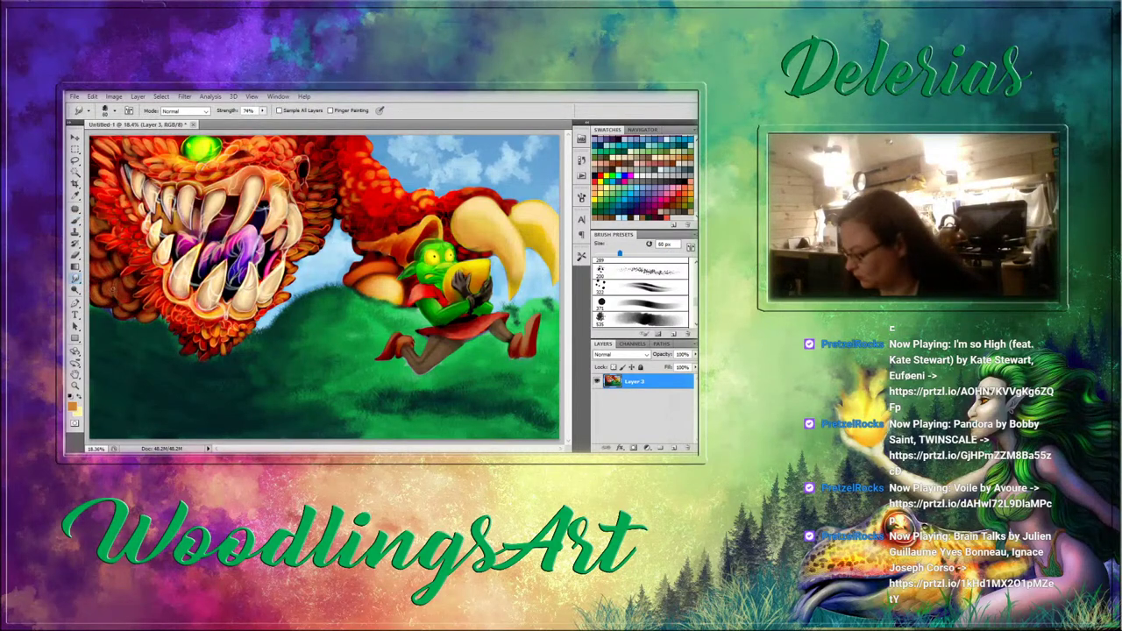
left_click(581, 198)
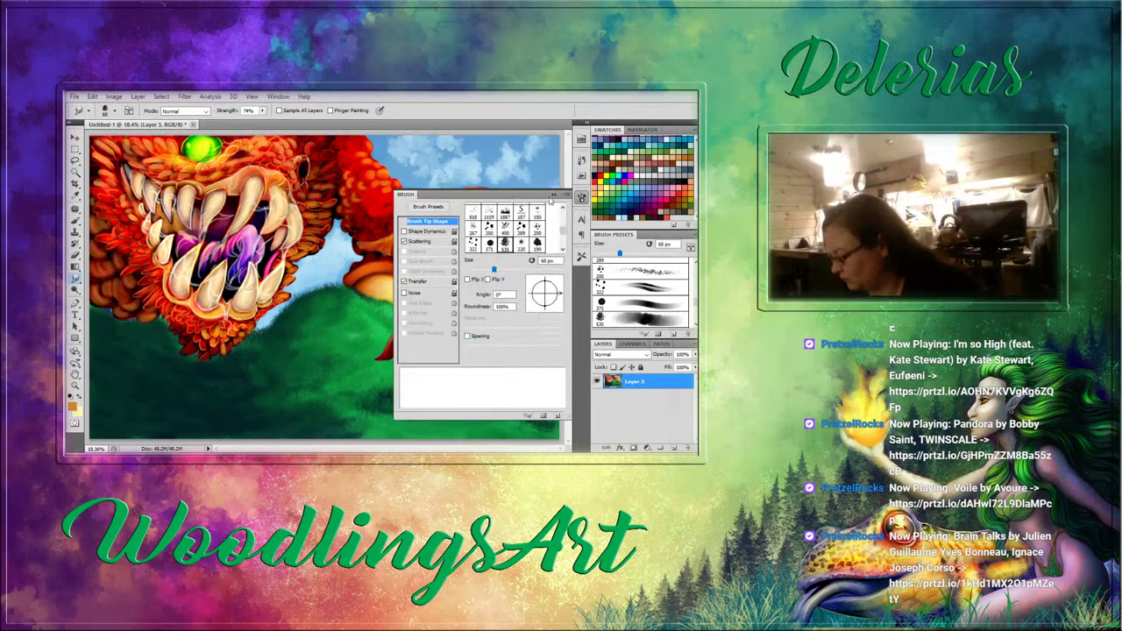
left_click(582, 199)
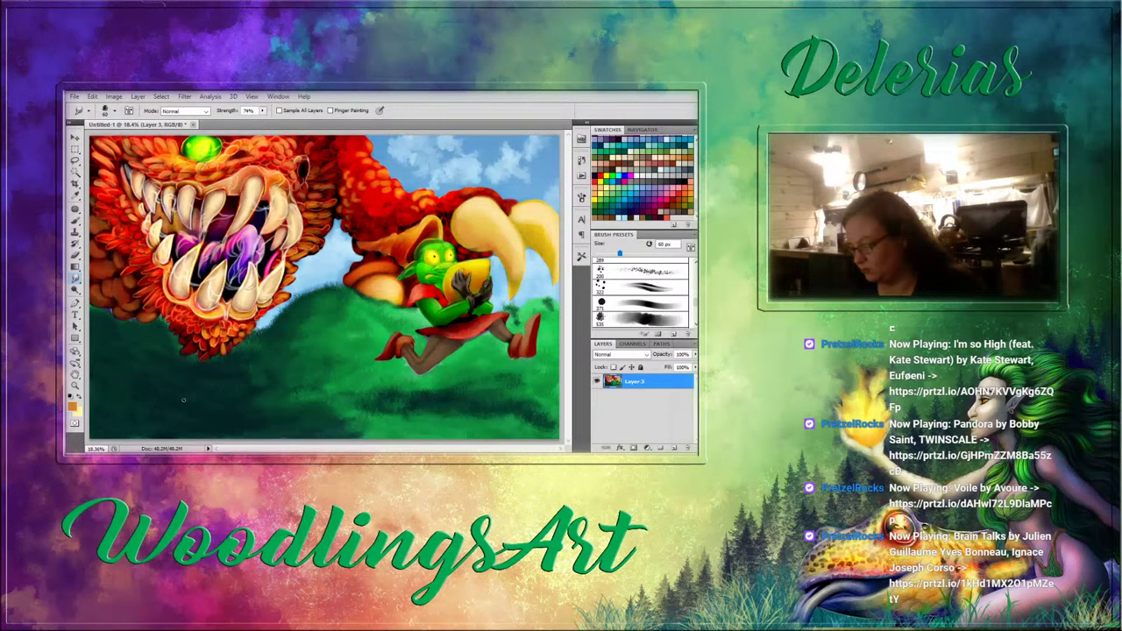
Choose a pale yellow and brush highlights onto the teeth deep inside the monster's mouth.
left_click(611, 187)
left_click(75, 221)
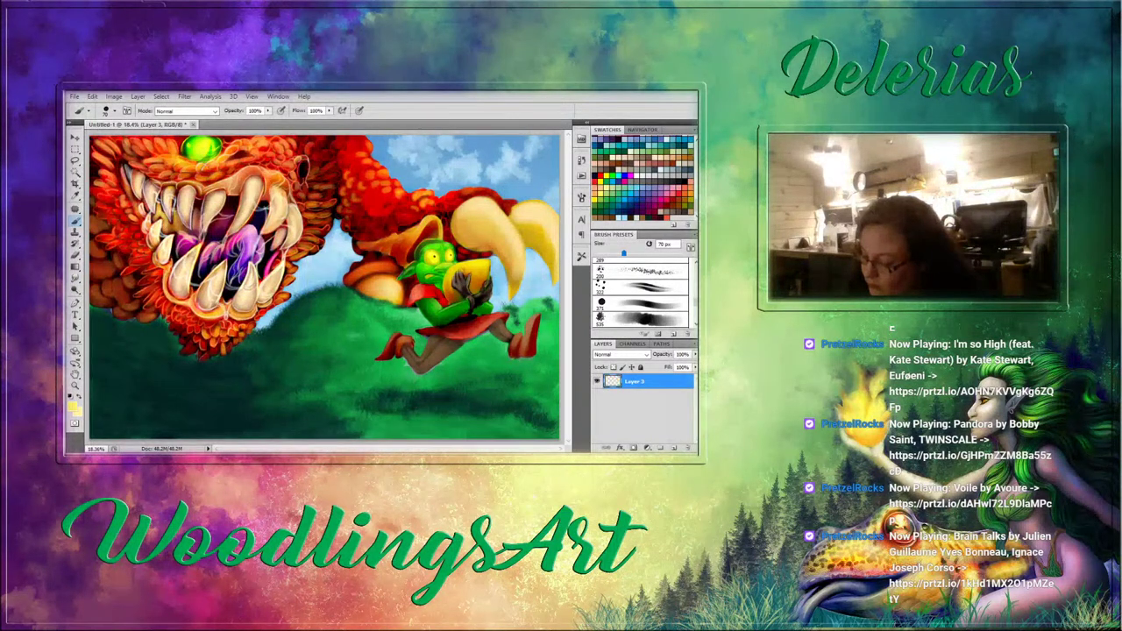
mouse_move(176, 216)
left_mouse_down()
mouse_move(170, 231)
mouse_move(194, 232)
mouse_move(169, 235)
left_mouse_up()
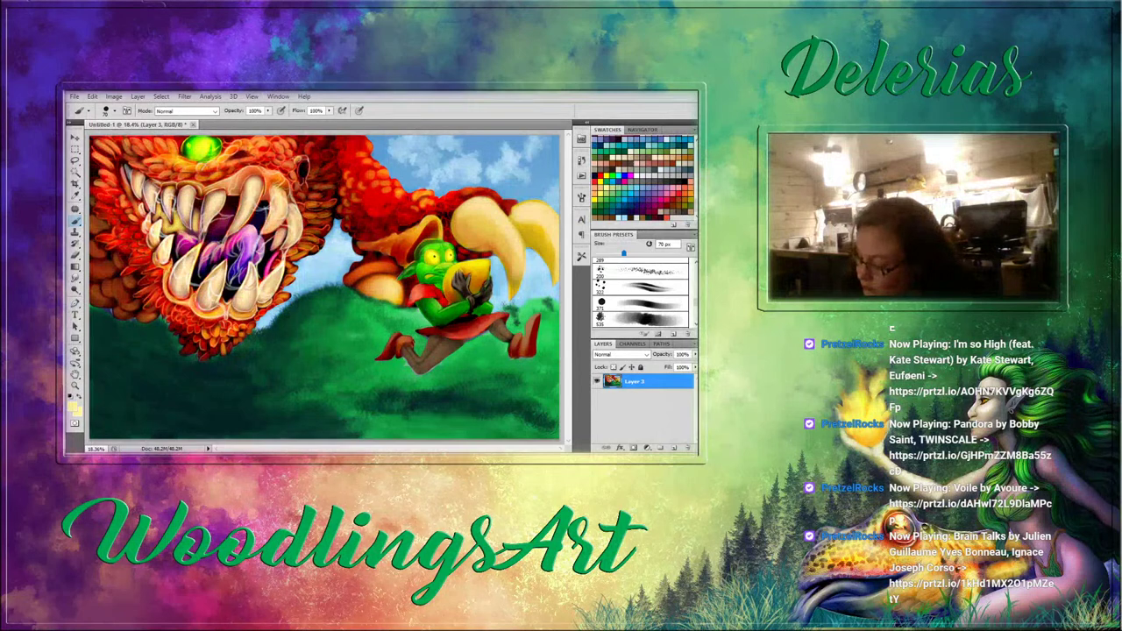
left_click_drag(172, 225, 184, 228)
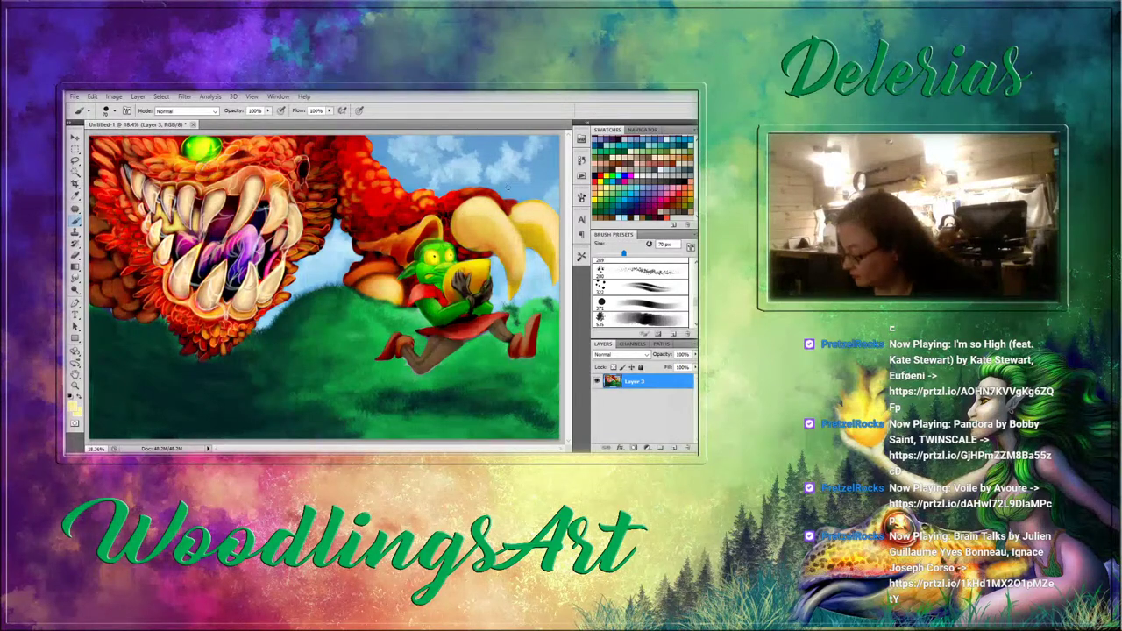
Paint pale yellow highlights on both claws down to their tips, switching to the 220 px brush preset reduced to 60 px.
left_click_drag(521, 257, 519, 277)
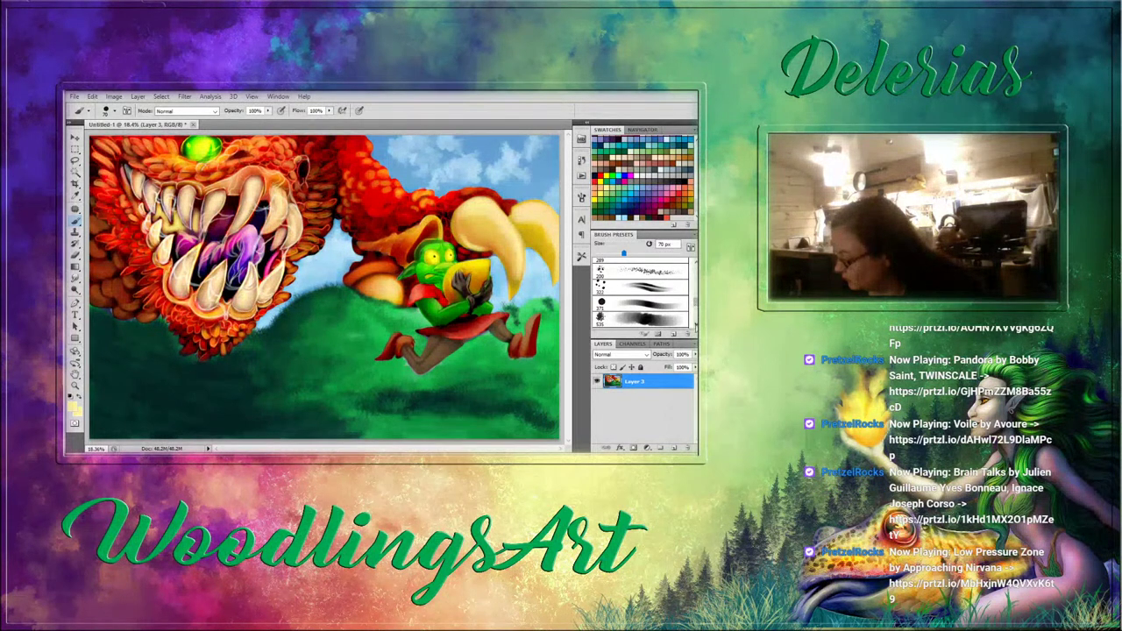
scroll(694, 325, "down", 3)
left_click(644, 302)
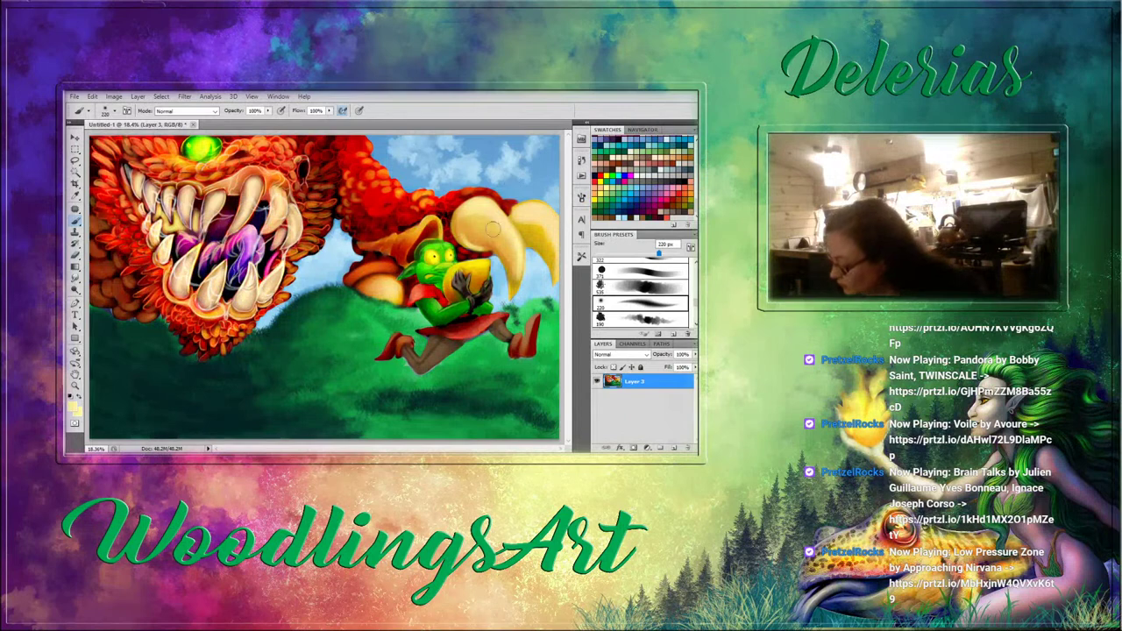
key("bracketleft")
key("bracketleft")
key("bracketleft")
key("bracketleft")
key("bracketleft")
key("bracketleft")
key("bracketleft")
key("bracketleft")
key("bracketleft")
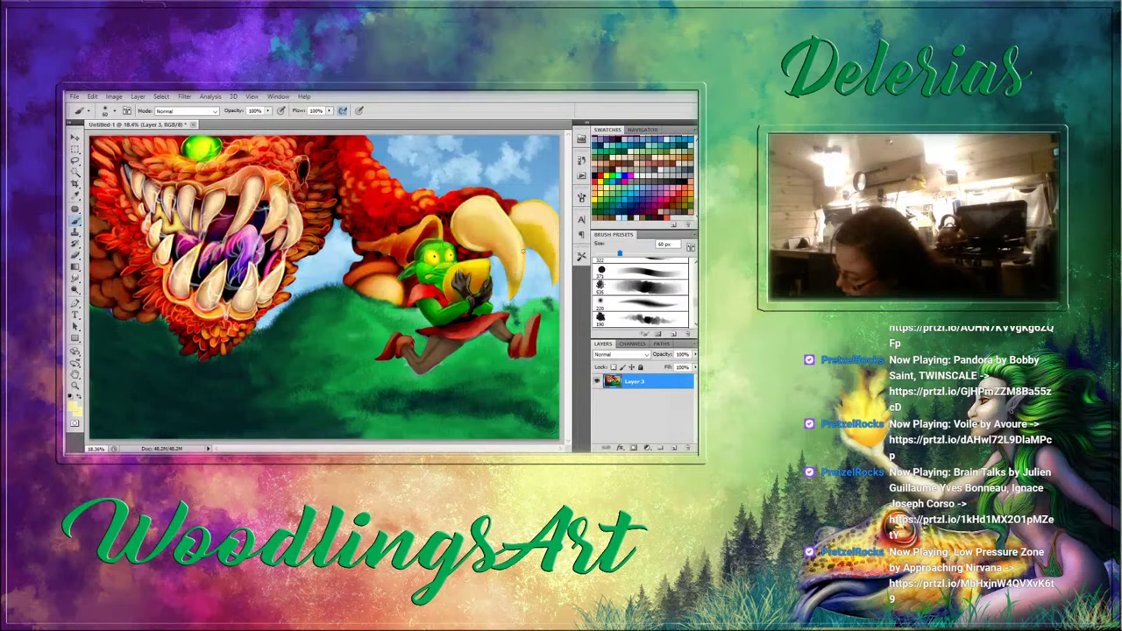
left_click_drag(521, 278, 515, 297)
left_click_drag(484, 248, 511, 300)
left_click_drag(523, 248, 549, 274)
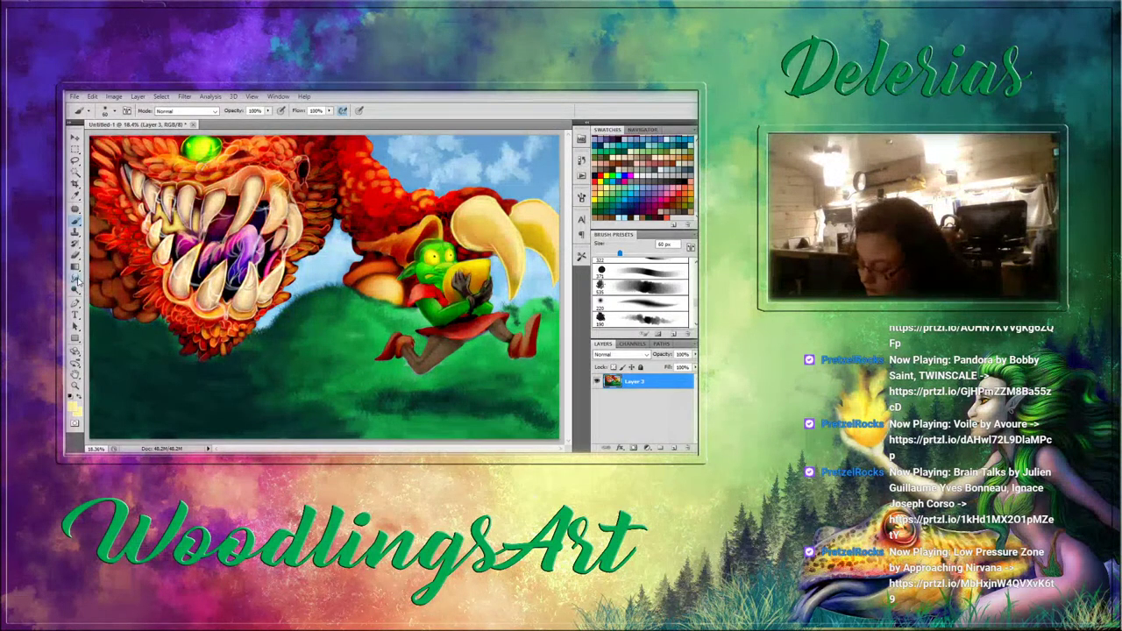
Smooth the claw highlights with the Smudge tool, and return to painting with the 535 px brush preset.
key("r")
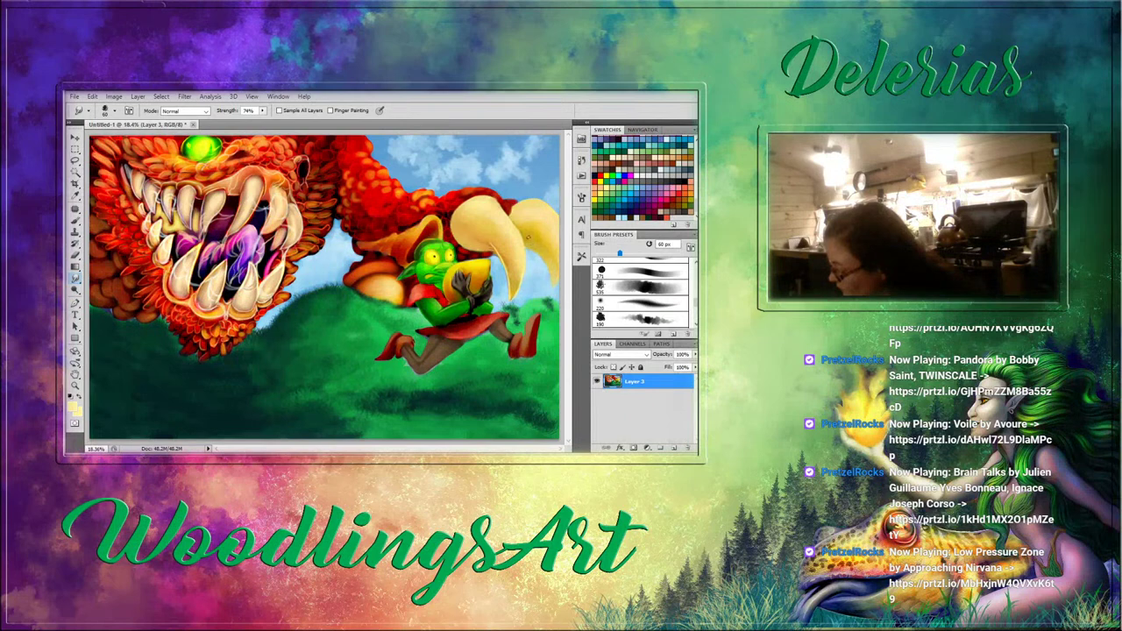
key("b")
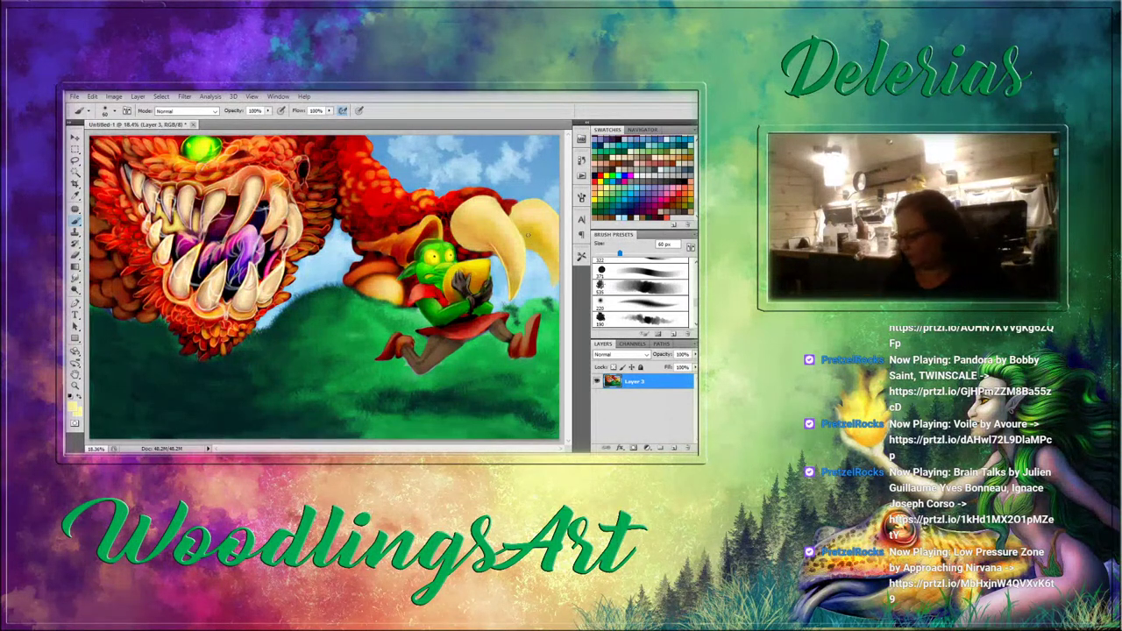
left_click(644, 286)
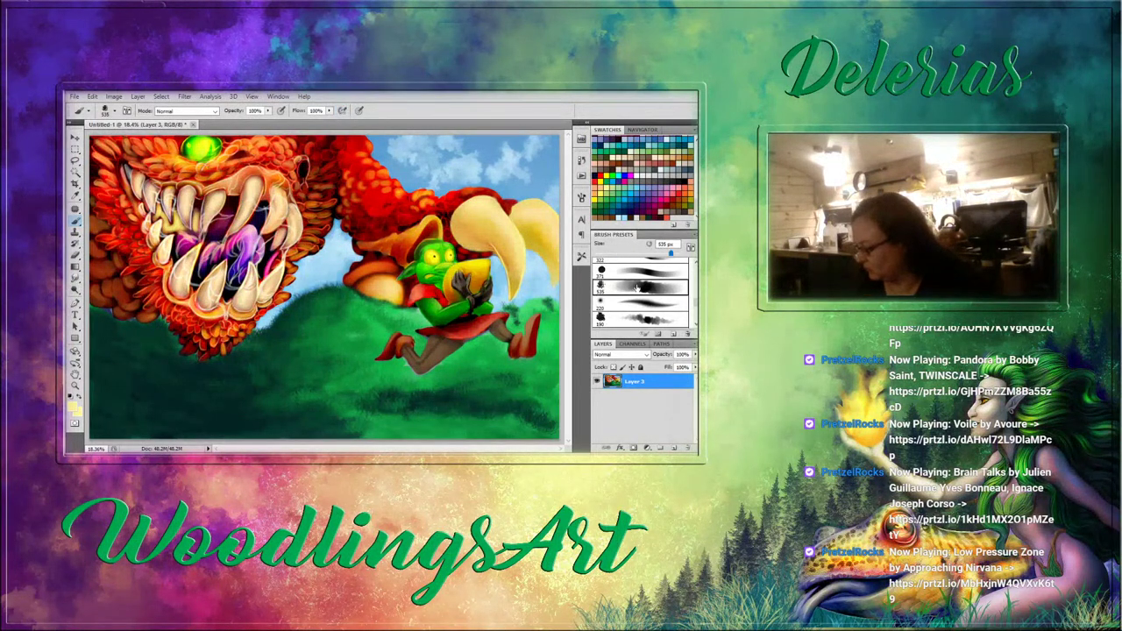
Paint a lavender mountain with a dark purple patch behind the claws, using the 535 px brush preset reduced to 50 px.
left_click(646, 208)
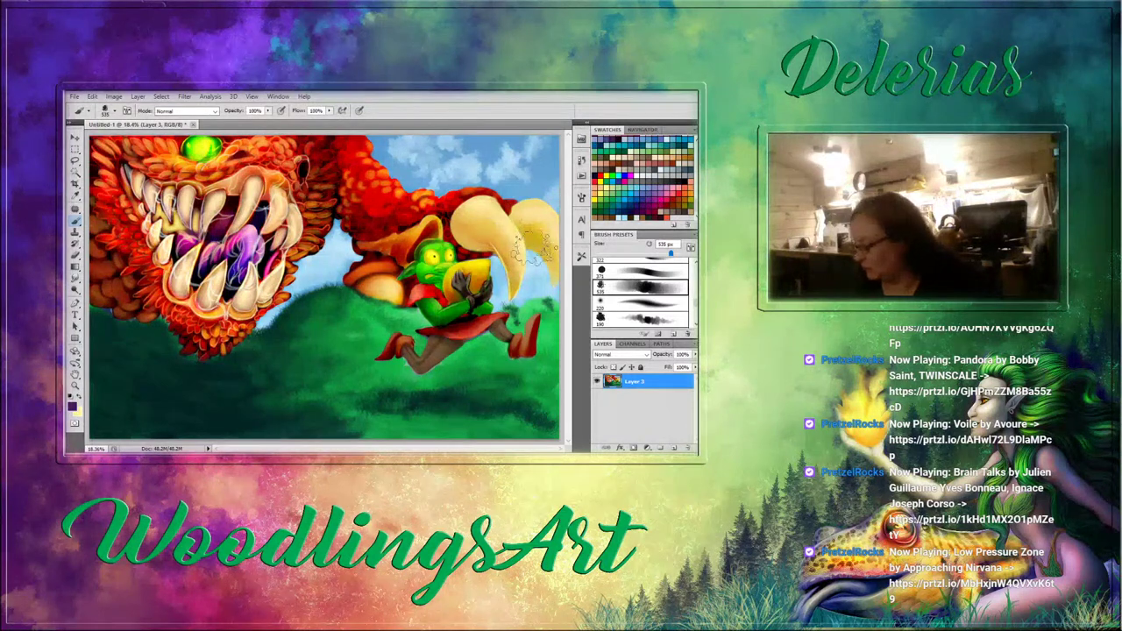
left_click(659, 186)
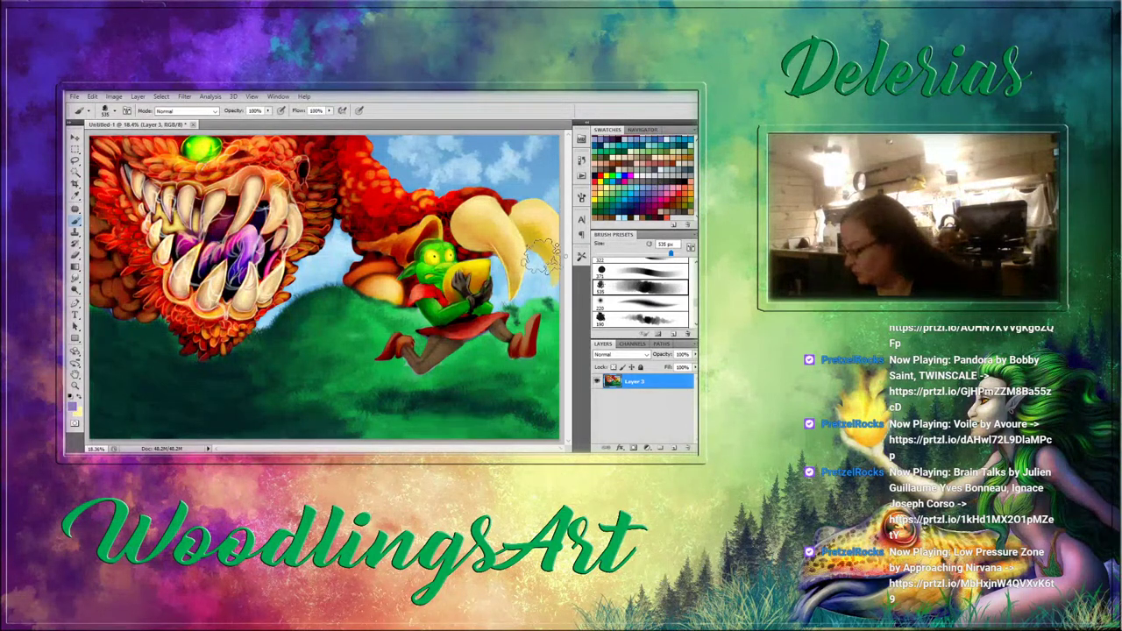
key("bracketleft")
key("bracketleft")
key("bracketleft")
key("bracketleft")
key("bracketleft")
key("bracketleft")
key("bracketleft")
key("bracketleft")
key("bracketleft")
key("bracketleft")
key("bracketleft")
key("bracketleft")
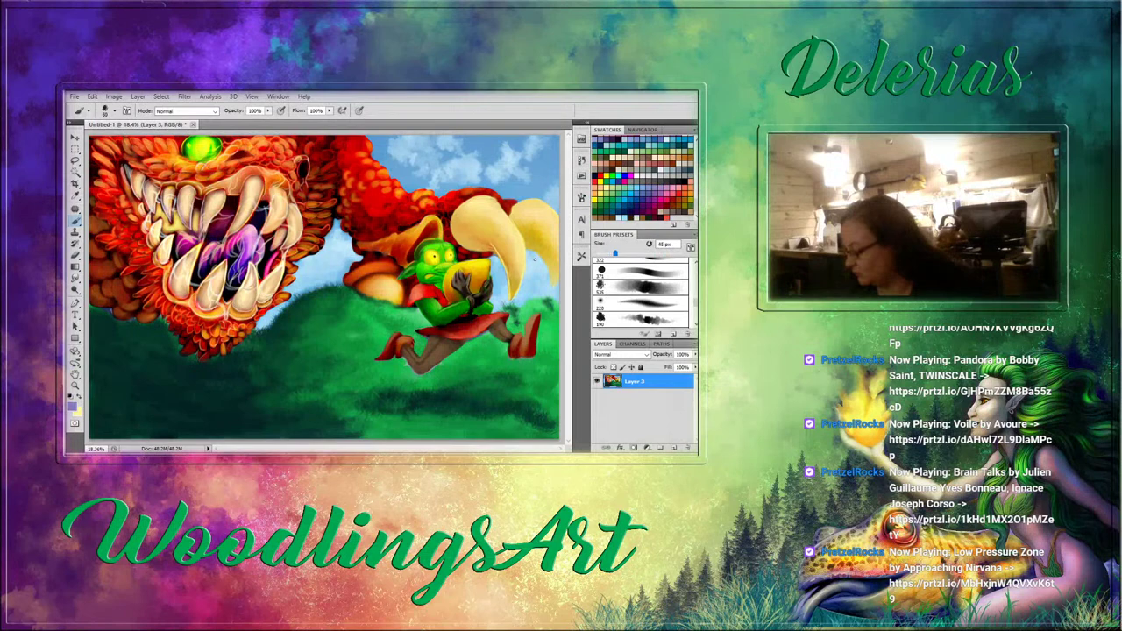
key("bracketright")
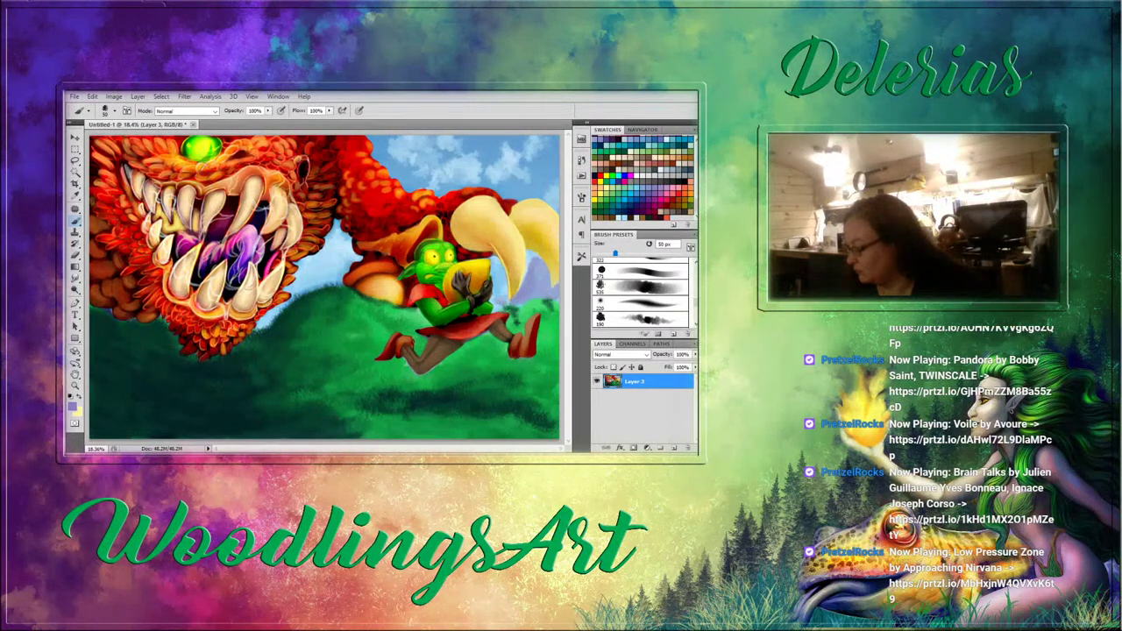
left_click_drag(498, 303, 505, 301)
mouse_move(532, 262)
left_mouse_down()
mouse_move(521, 290)
mouse_move(531, 267)
left_mouse_up()
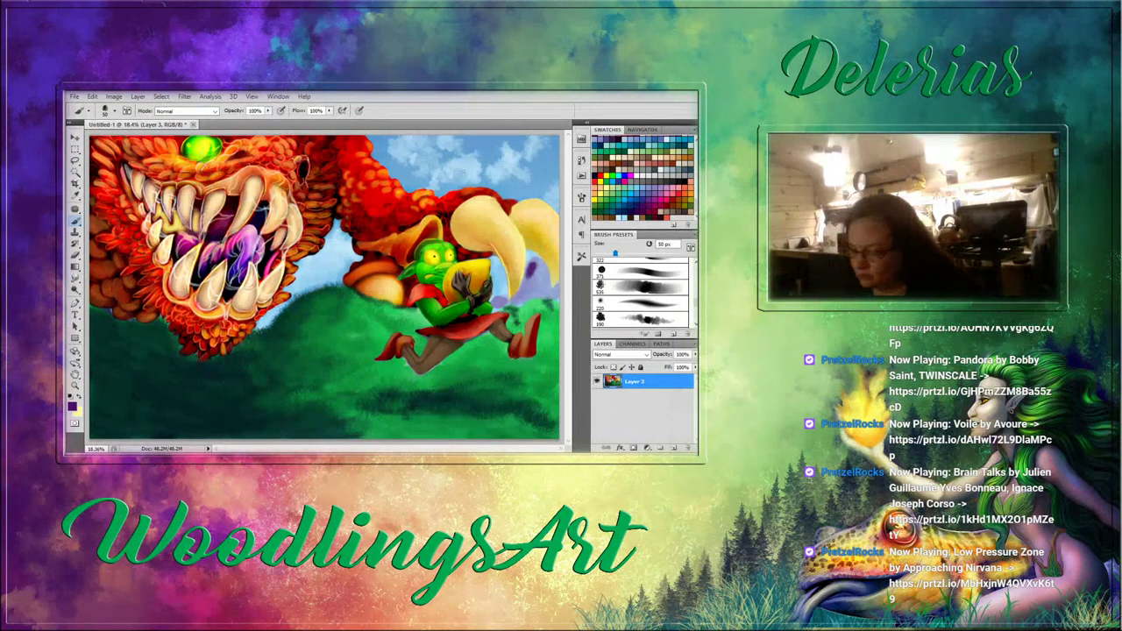
Shade the ridges of the mountain behind the claws with purple tones using the 220 px brush preset reduced to 45 px.
left_click(653, 306)
key("bracketleft")
key("bracketleft")
key("bracketleft")
key("bracketleft")
key("bracketleft")
key("bracketleft")
key("bracketleft")
key("bracketleft")
key("bracketleft")
key("bracketleft")
key("bracketleft")
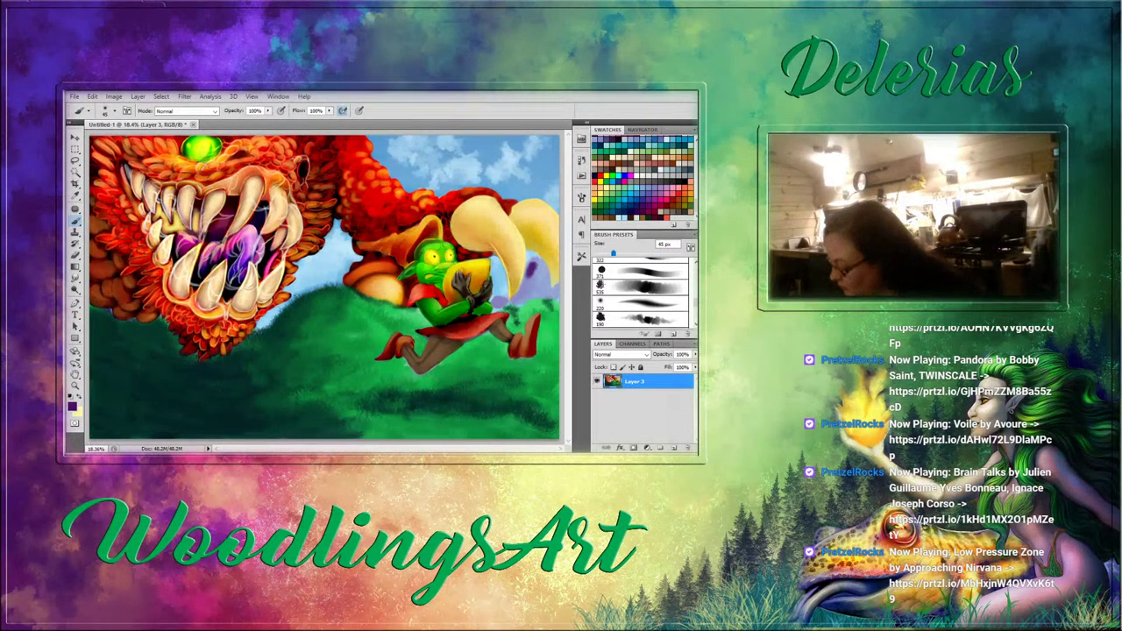
left_click_drag(532, 265, 531, 272)
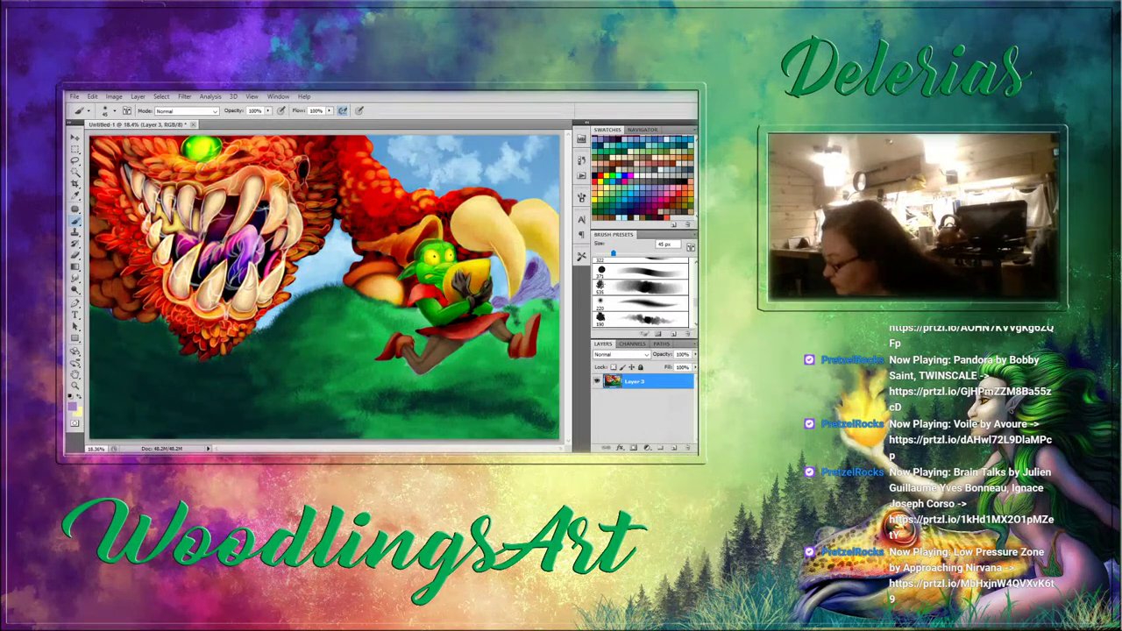
Choose a deeper purple and brush along the mountain behind the claws with the round brush preset reduced to 125 px.
left_click(653, 195)
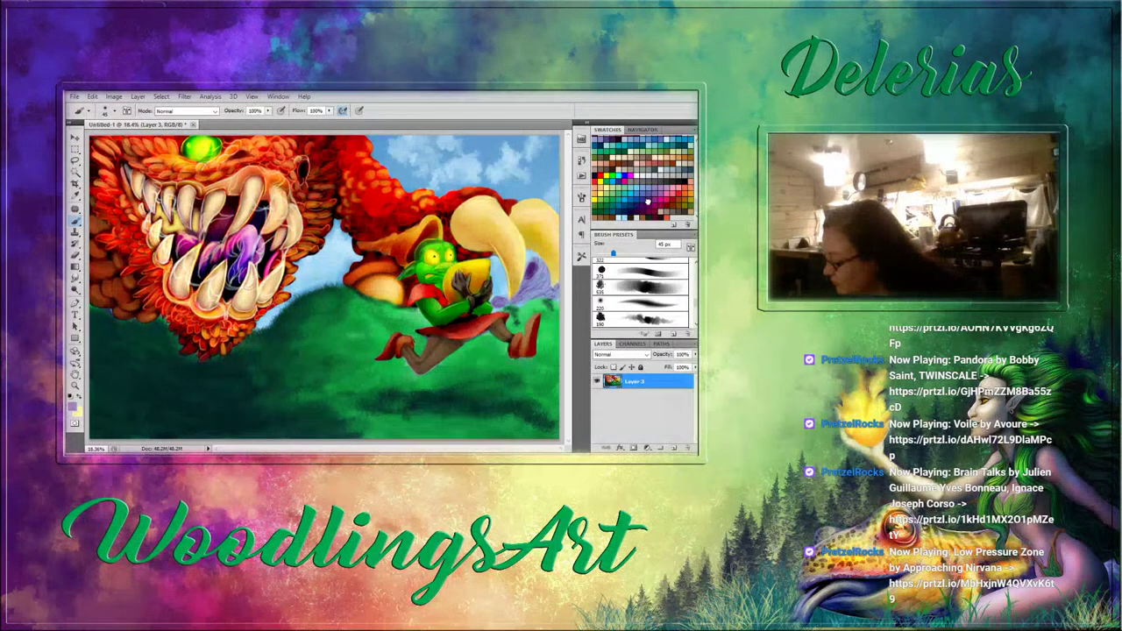
left_click(645, 275)
key("bracketleft")
key("bracketleft")
key("bracketleft")
key("bracketleft")
key("bracketleft")
key("bracketleft")
key("bracketleft")
key("bracketleft")
key("bracketright")
key("bracketright")
key("bracketright")
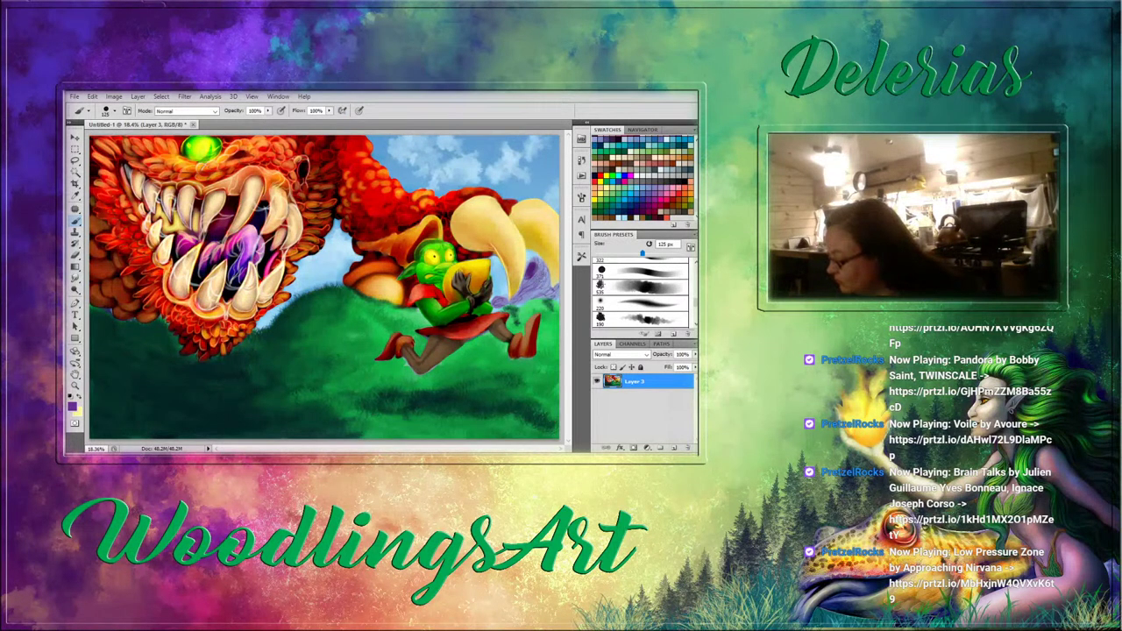
mouse_move(548, 269)
left_mouse_down()
mouse_move(548, 282)
mouse_move(501, 299)
left_mouse_up()
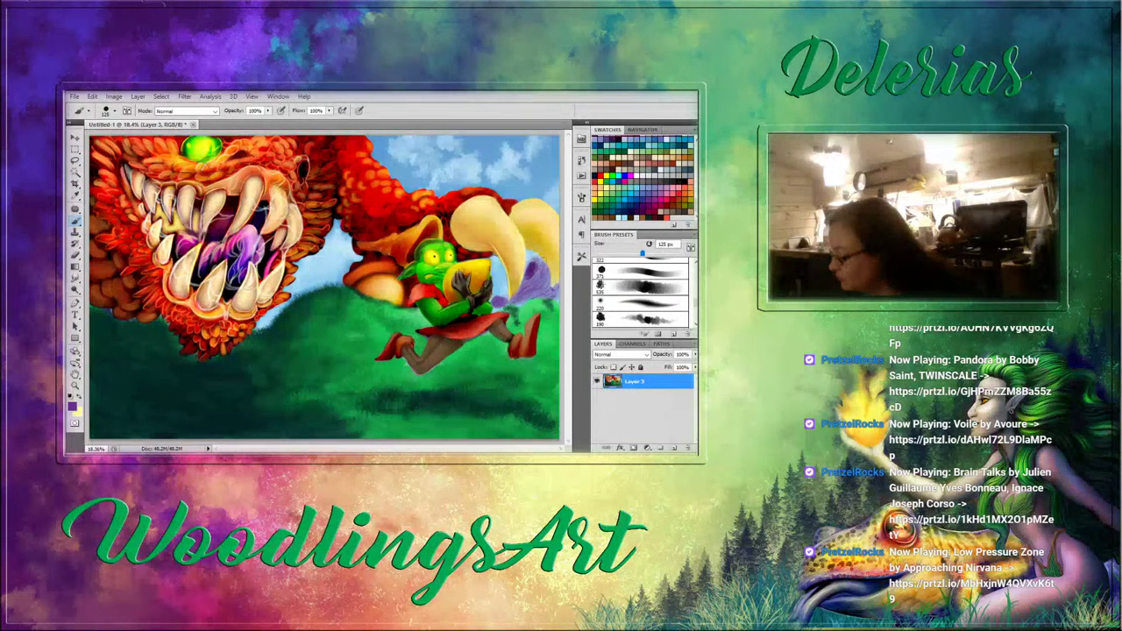
Add fine lavender detail to the mountain beside the claw tip using the 220 px brush preset reduced to 30 px.
left_click(661, 188)
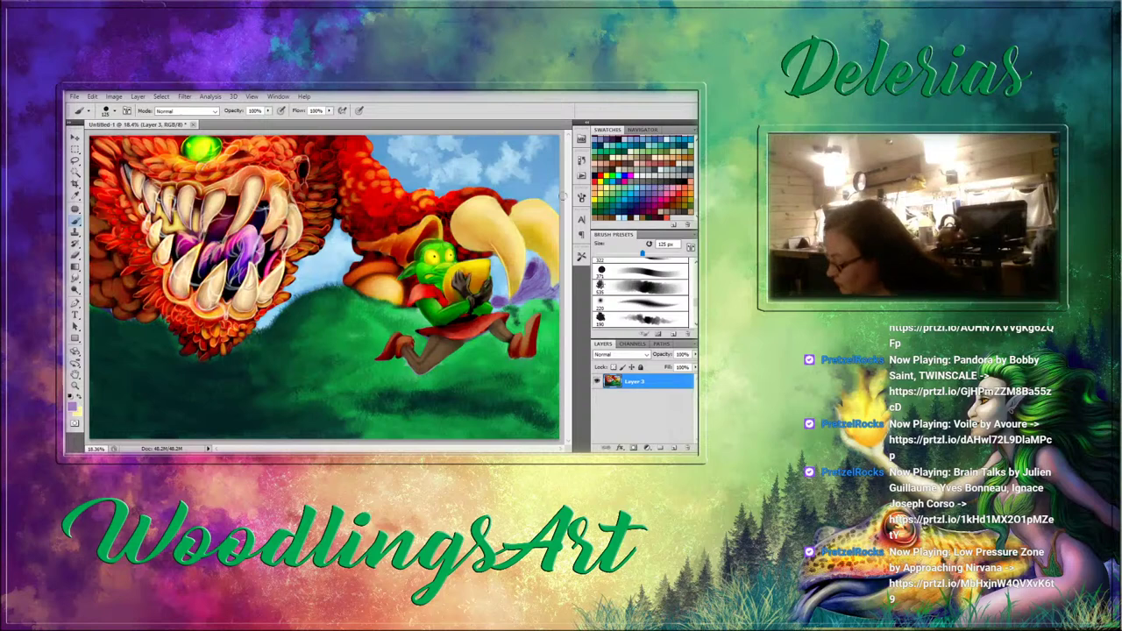
left_click(646, 302)
key("bracketleft")
key("bracketleft")
key("bracketleft")
key("bracketleft")
key("bracketleft")
key("bracketleft")
key("bracketleft")
key("bracketleft")
key("bracketleft")
key("bracketleft")
key("bracketleft")
key("bracketleft")
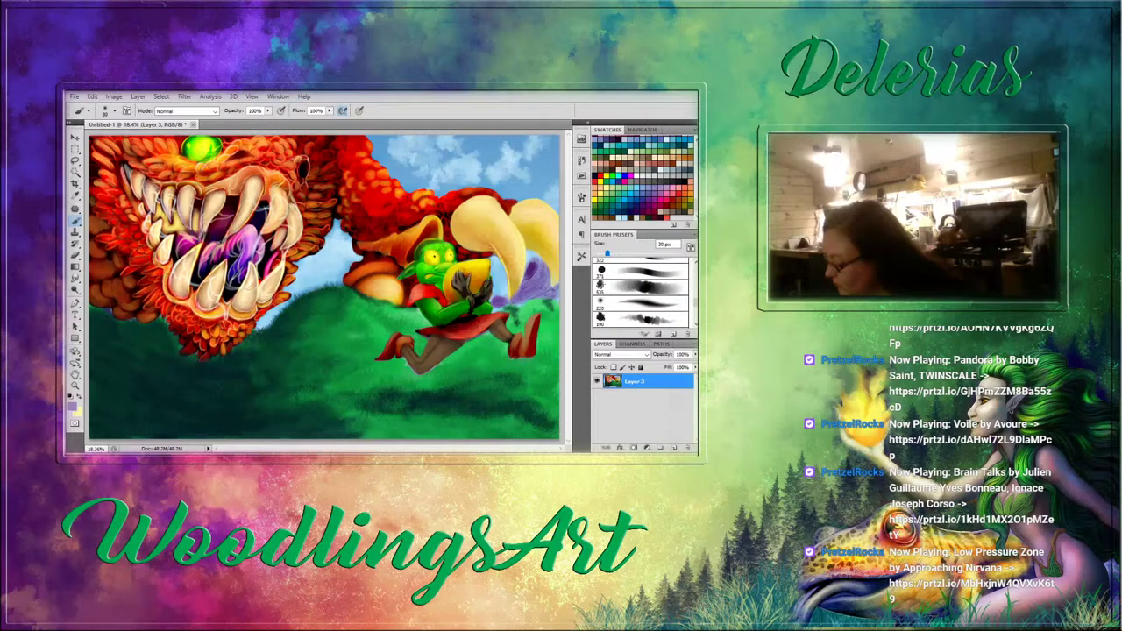
left_click(518, 255, "alt")
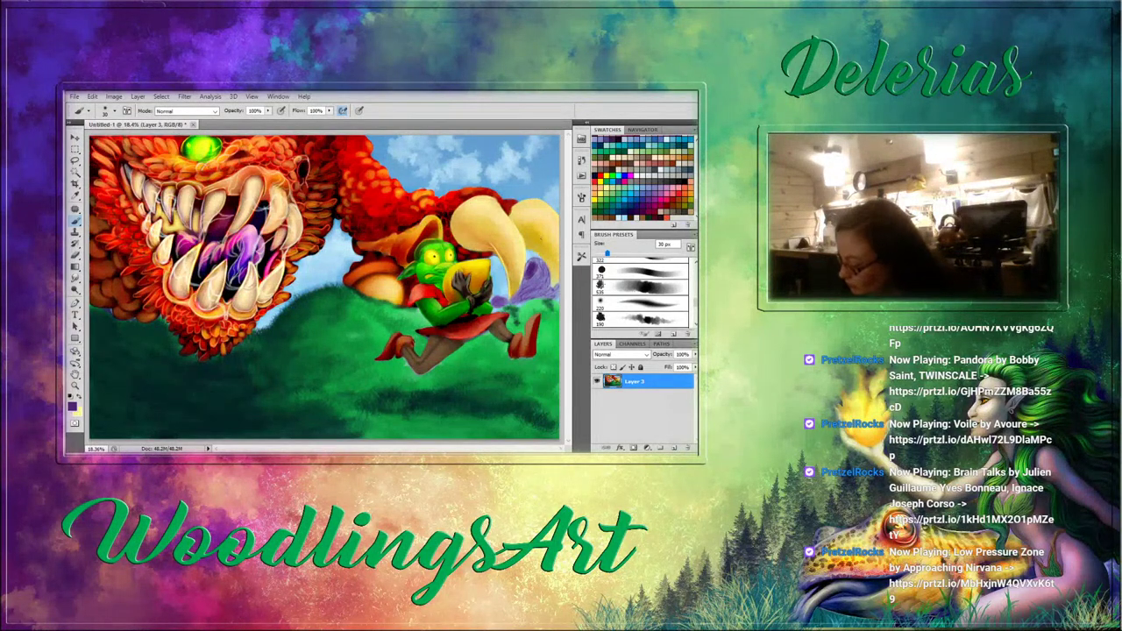
Define the ridges and shadows of the mountain behind the claws with sampled purples, and sample the claw's pale yellow.
left_click(532, 261, "alt")
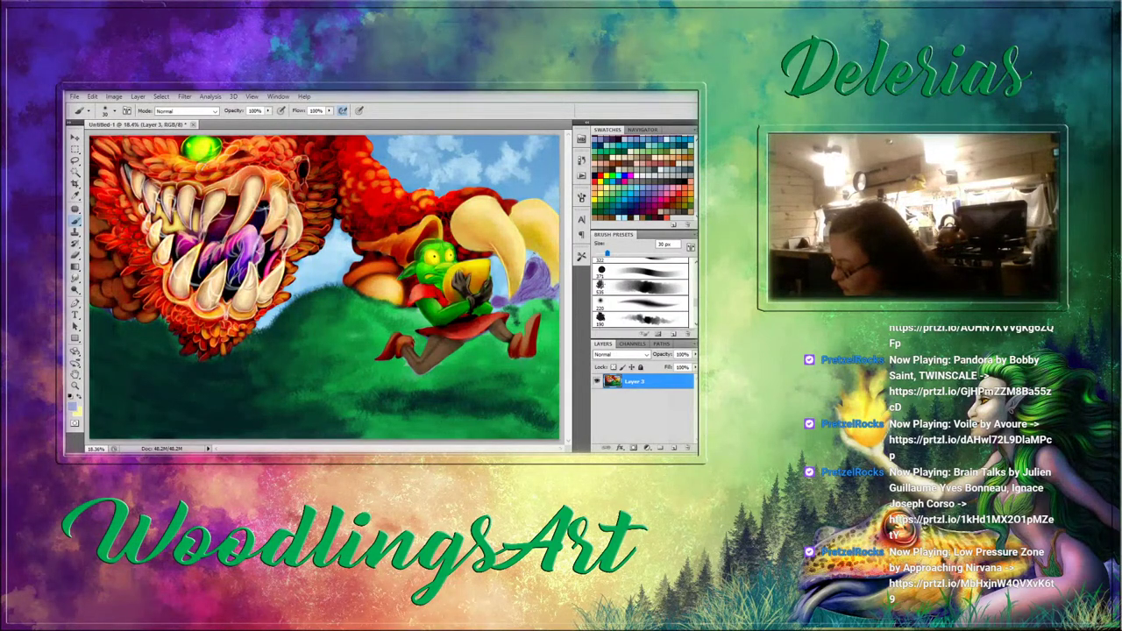
left_click_drag(545, 258, 538, 263)
left_click(538, 264, "alt")
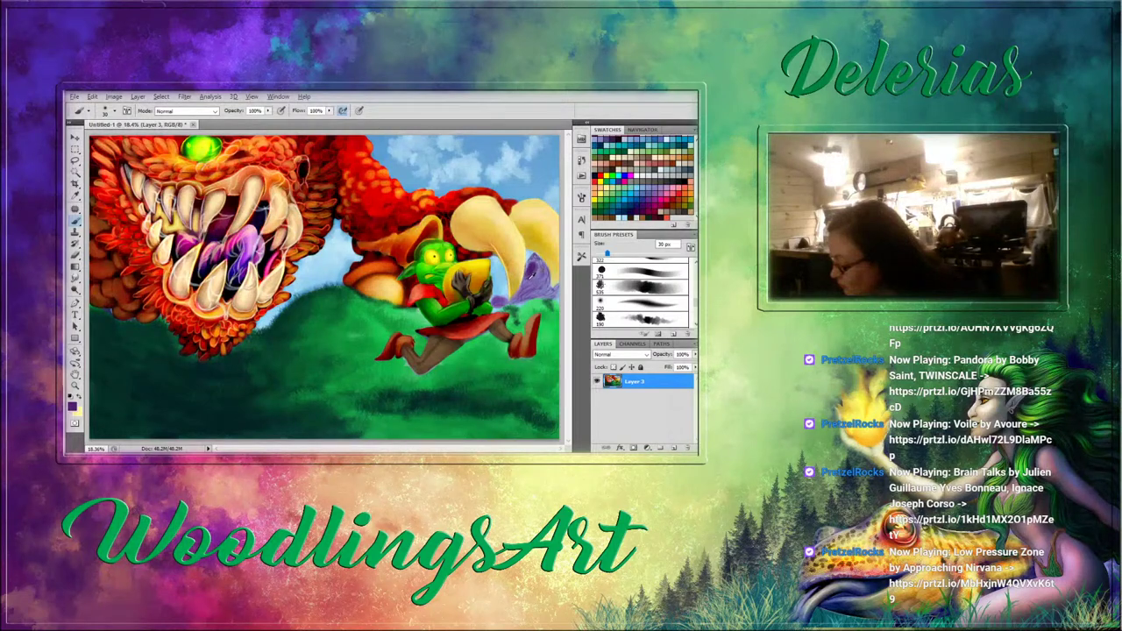
left_click(531, 276, "alt")
left_click(526, 273, "alt")
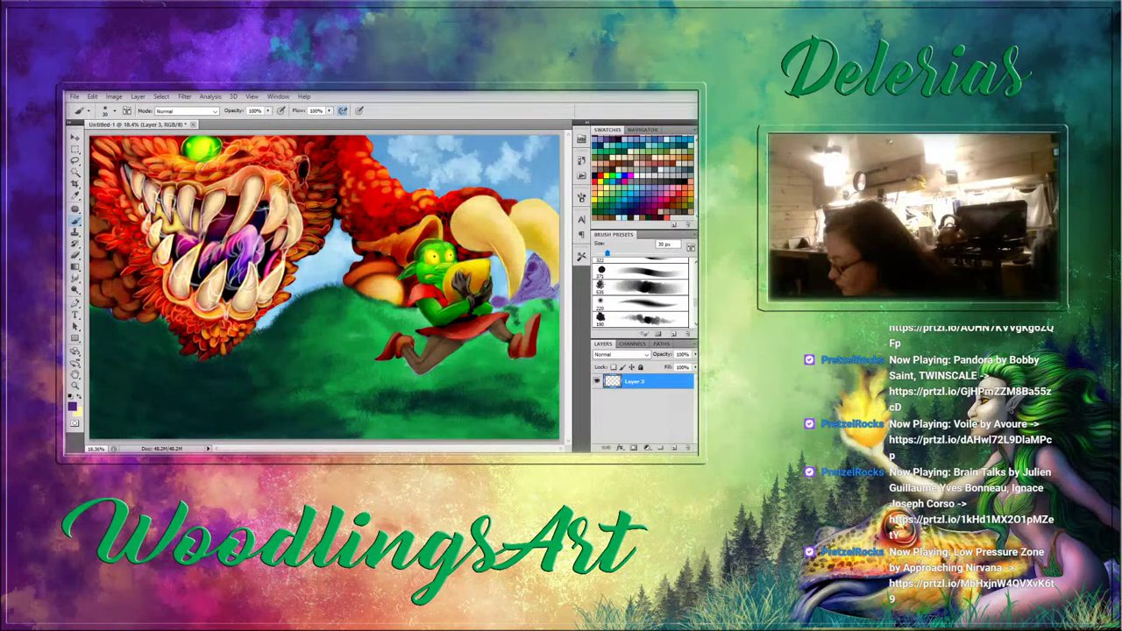
left_click(535, 270, "alt")
left_click(535, 274, "alt")
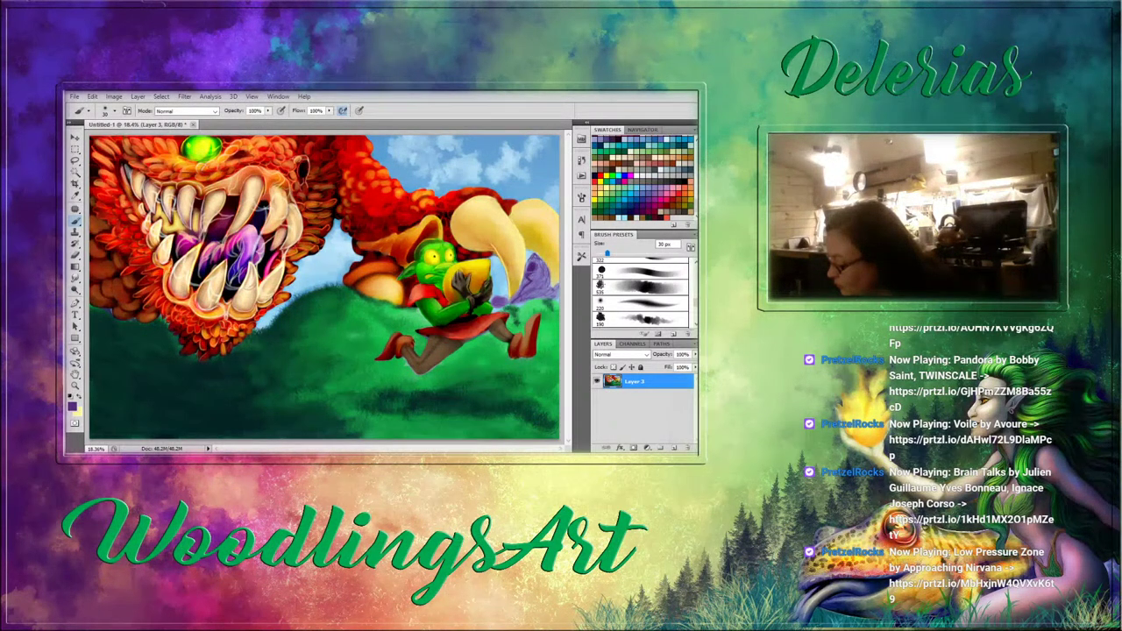
left_click(534, 275, "alt")
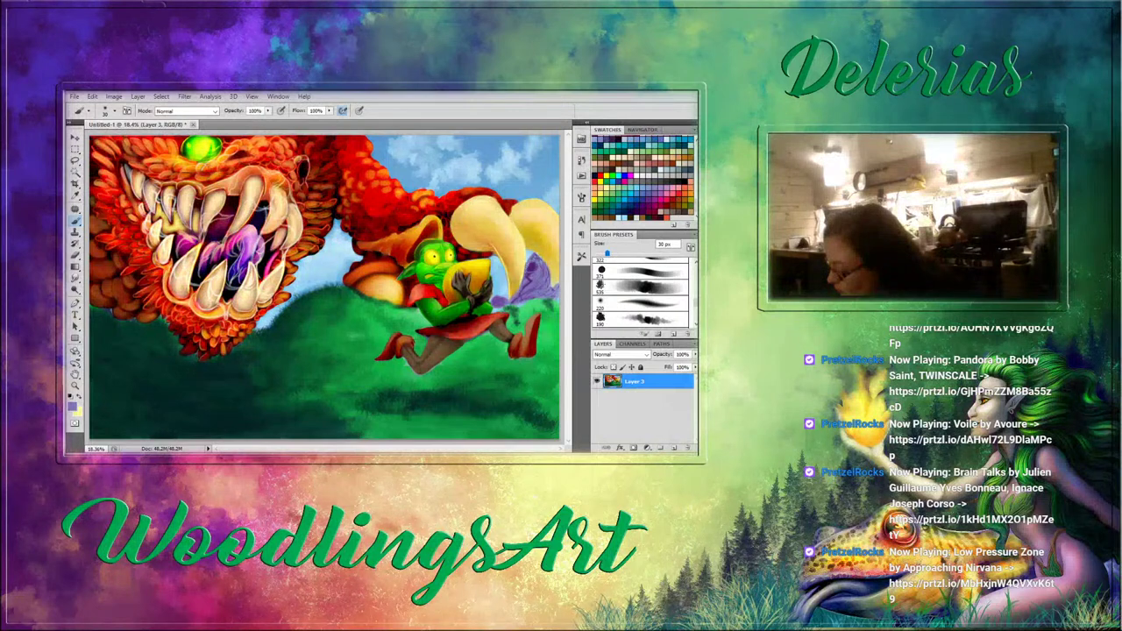
left_click(519, 259, "alt")
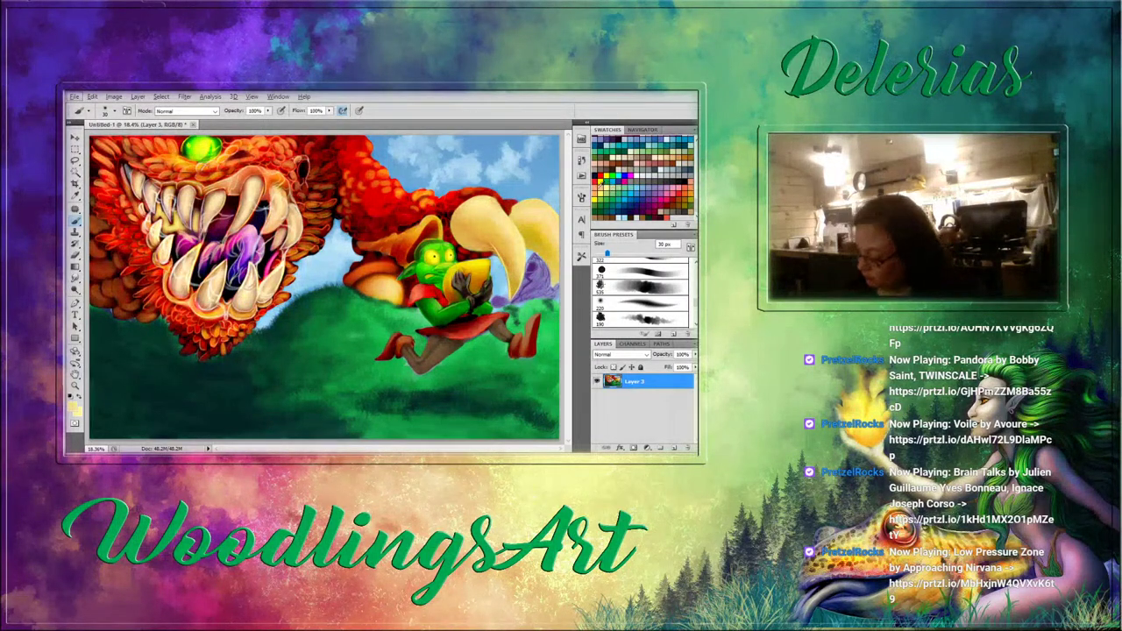
Paint a lavender mountain between the monster's head and arm with the 535 px brush preset at 60 px, adding sampled cloud white.
left_click(663, 188)
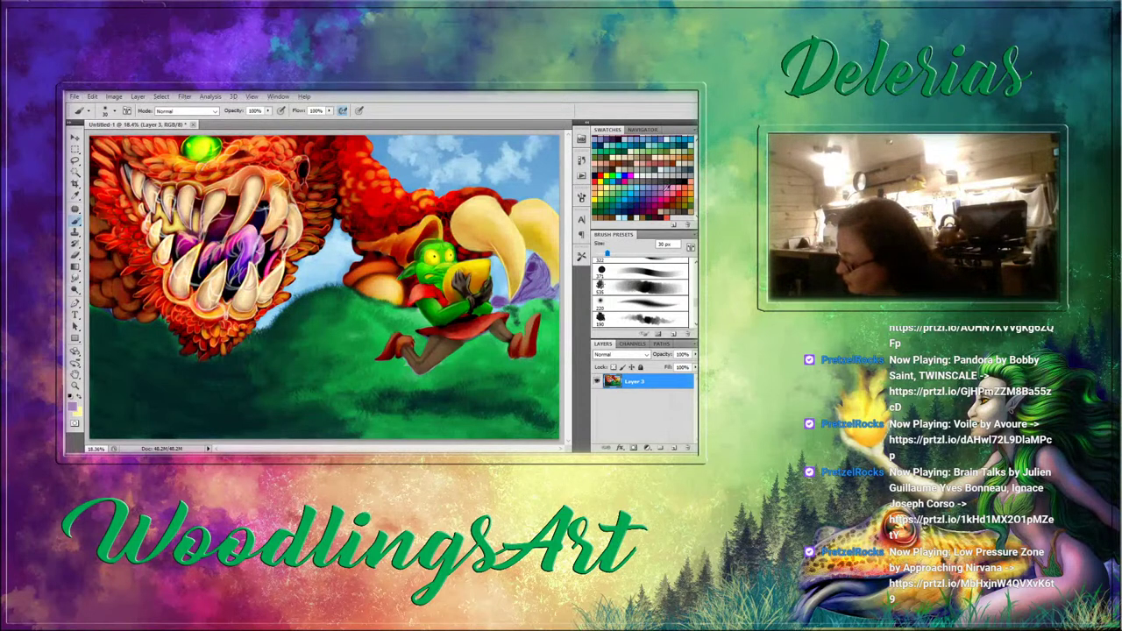
left_click(640, 288)
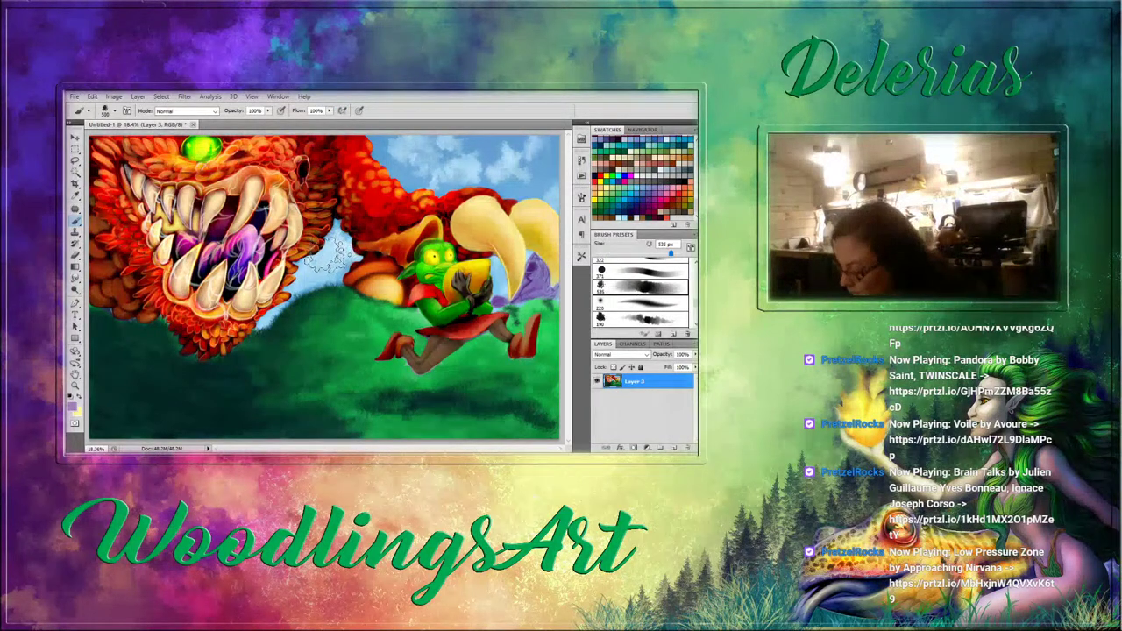
key("bracketleft")
key("bracketleft")
key("bracketleft")
key("bracketleft")
key("bracketleft")
key("bracketleft")
key("bracketleft")
key("bracketleft")
key("bracketleft")
key("bracketleft")
key("bracketleft")
key("bracketleft")
key("bracketleft")
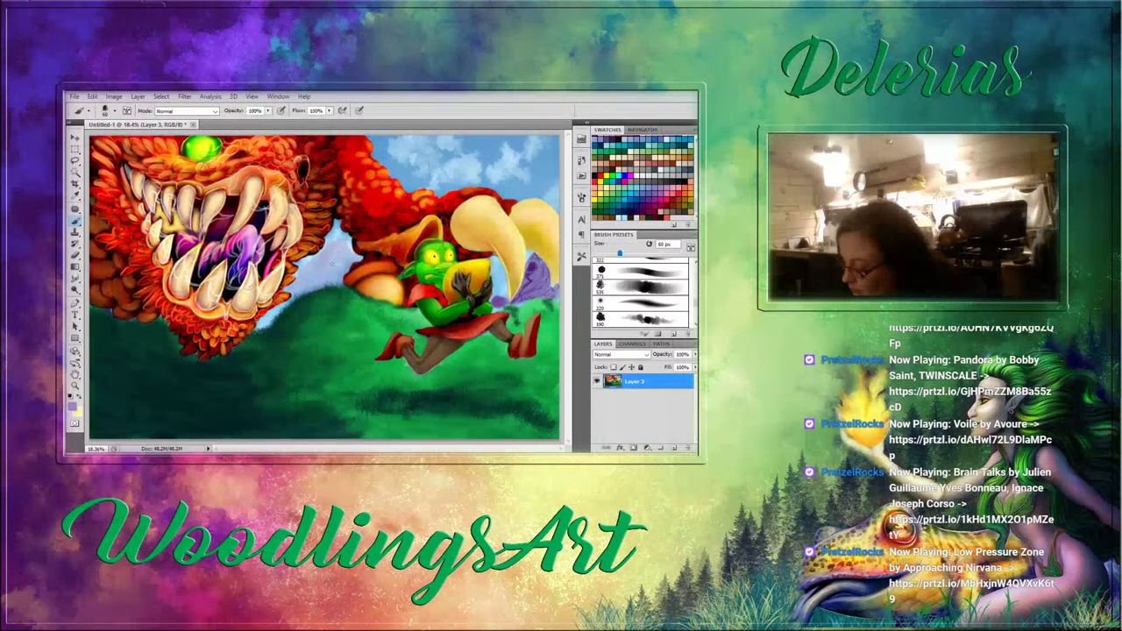
left_click_drag(320, 265, 313, 282)
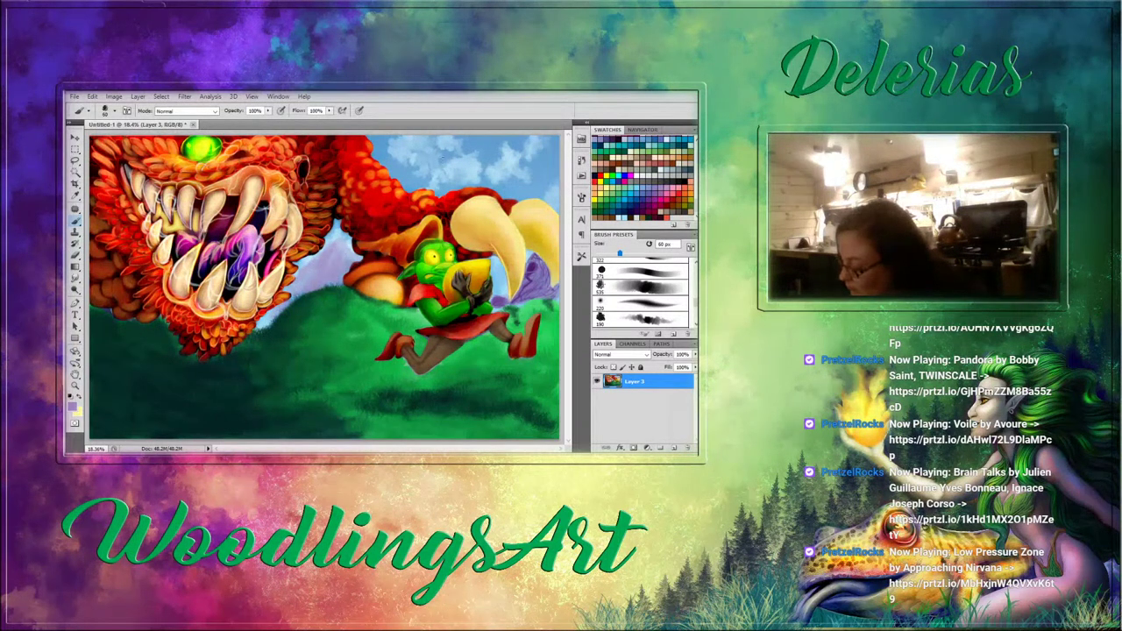
left_click(438, 178, "alt")
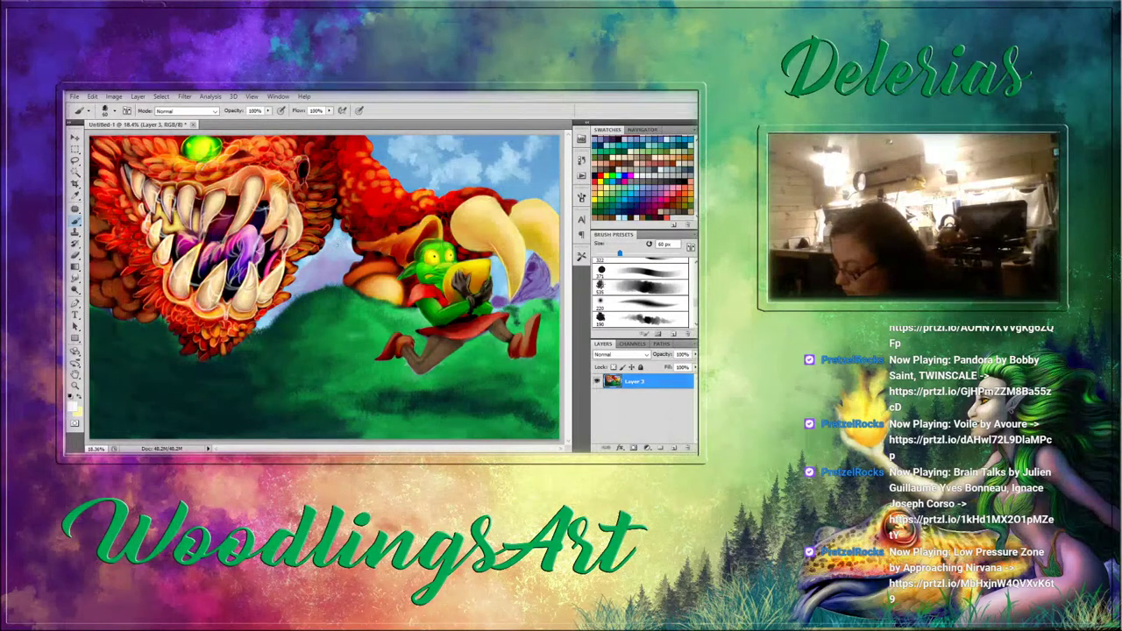
left_click_drag(330, 252, 345, 249)
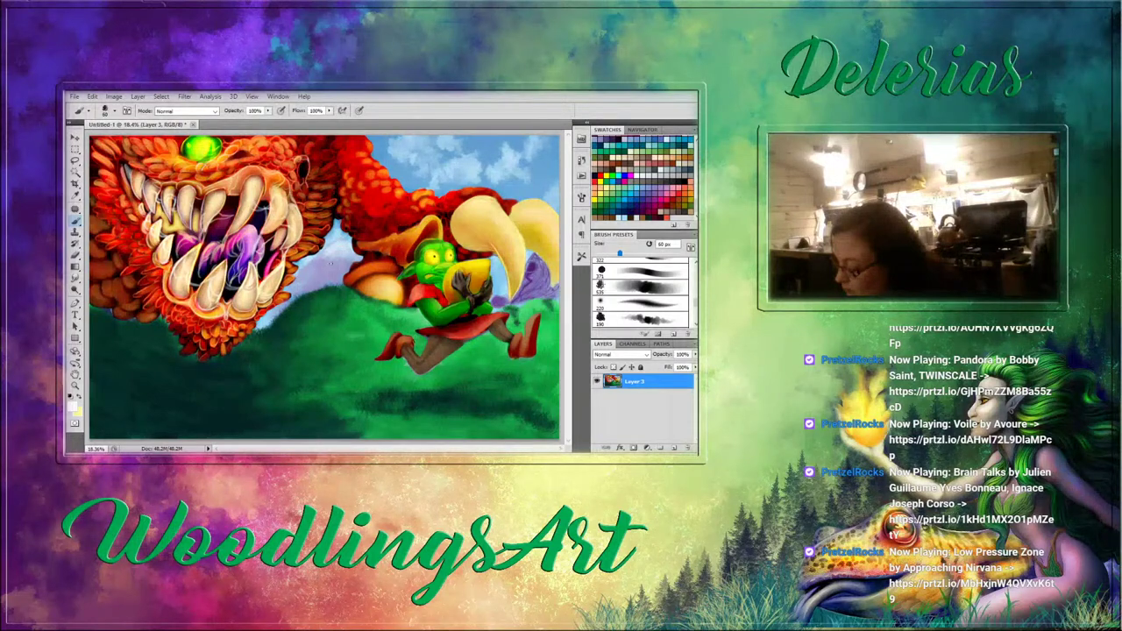
Shape the peak and purple slopes of the mountain beside the monster's head using the 220 px brush preset reduced to 45 px.
left_click(644, 304)
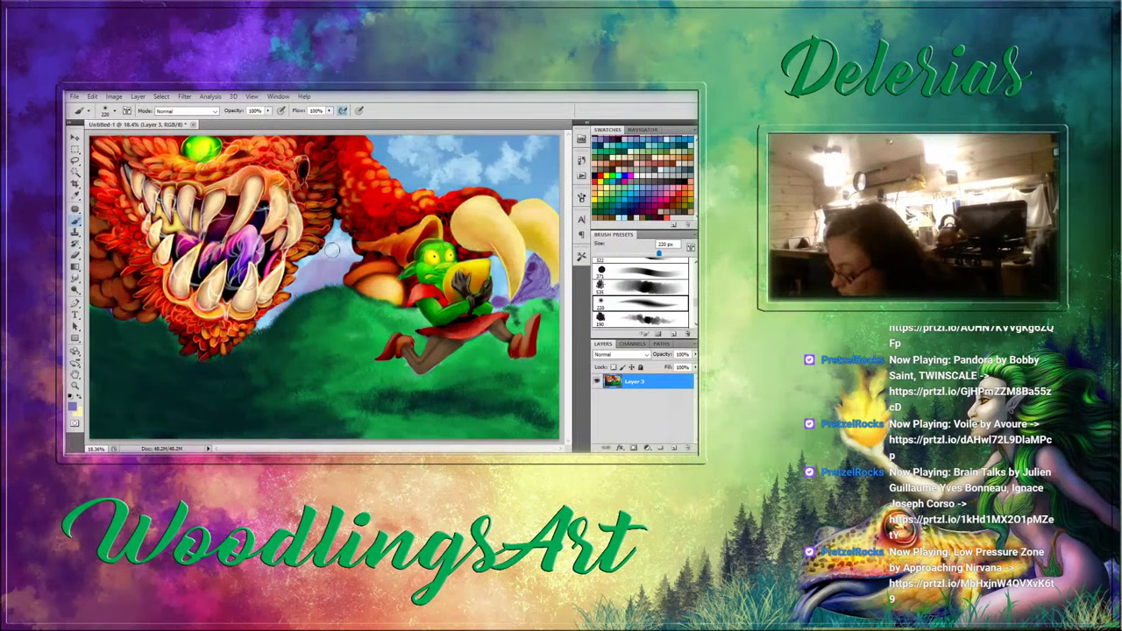
key("bracketleft")
key("bracketleft")
key("bracketleft")
key("bracketleft")
key("bracketleft")
key("bracketleft")
key("bracketleft")
key("bracketleft")
key("bracketleft")
key("bracketleft")
key("bracketleft")
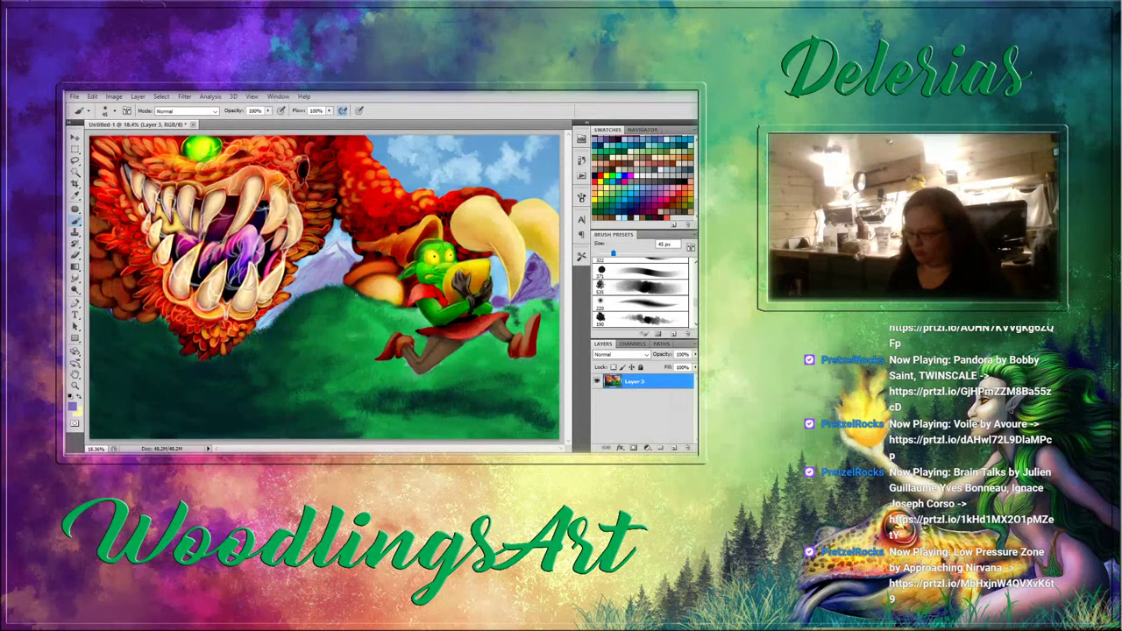
Paint red, orange and pale yellow rim highlights along the edges of the goblin's hat, clothes and boots.
left_click(668, 213)
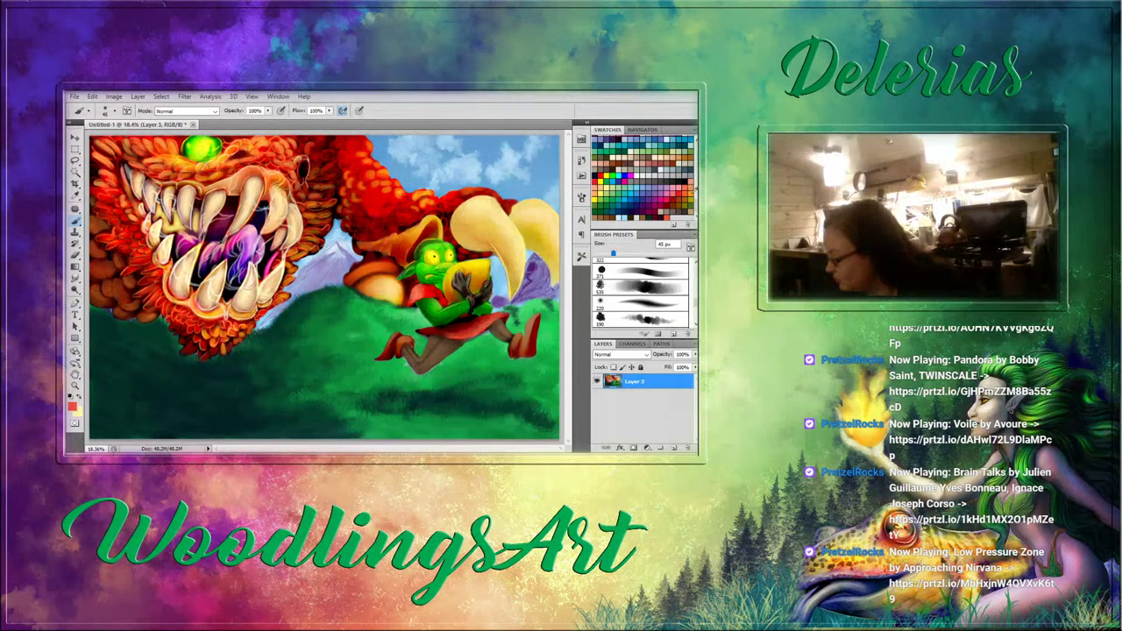
left_click(691, 187)
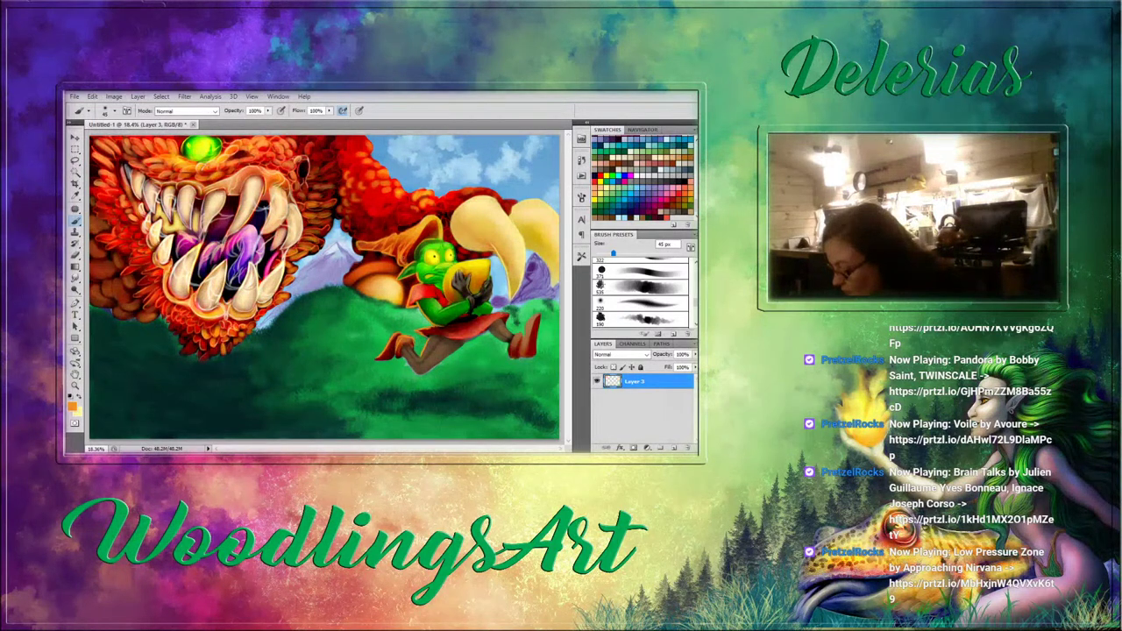
left_click(606, 190)
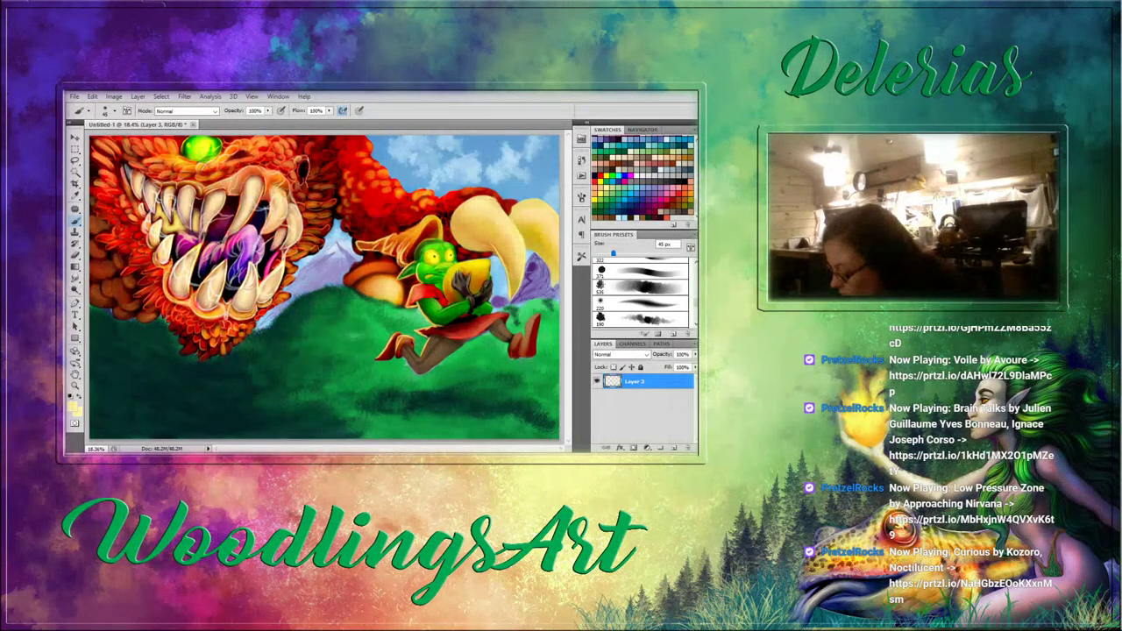
Add a new layer in Multiply mode above the painting, and choose the large round brush preset with a dark indigo color.
left_click(659, 277)
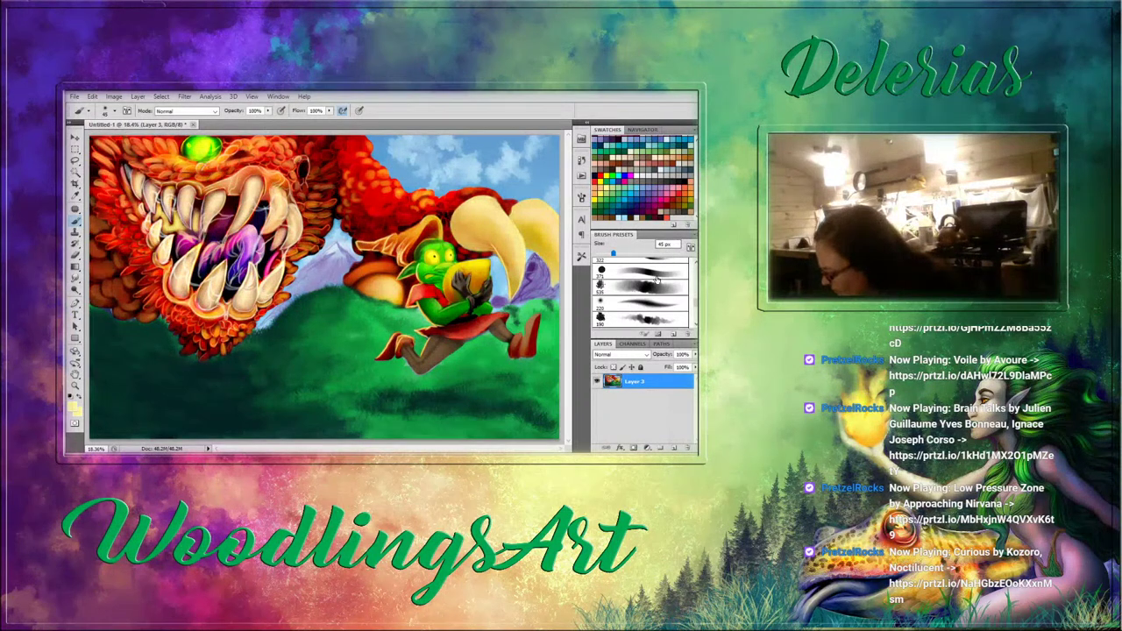
left_click(674, 449)
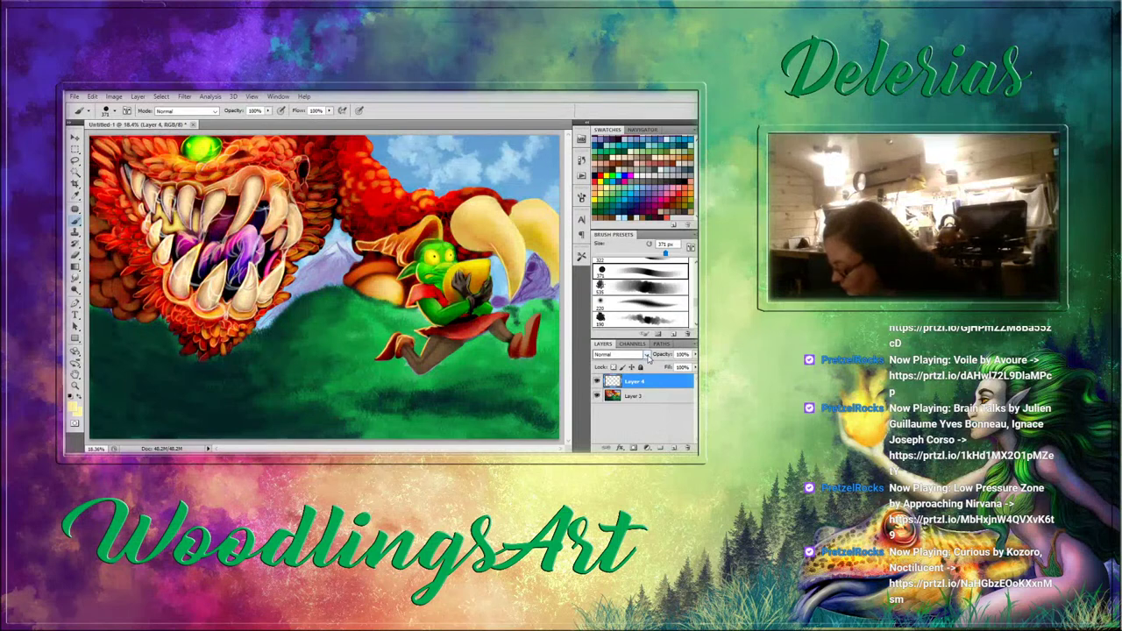
left_click(647, 355)
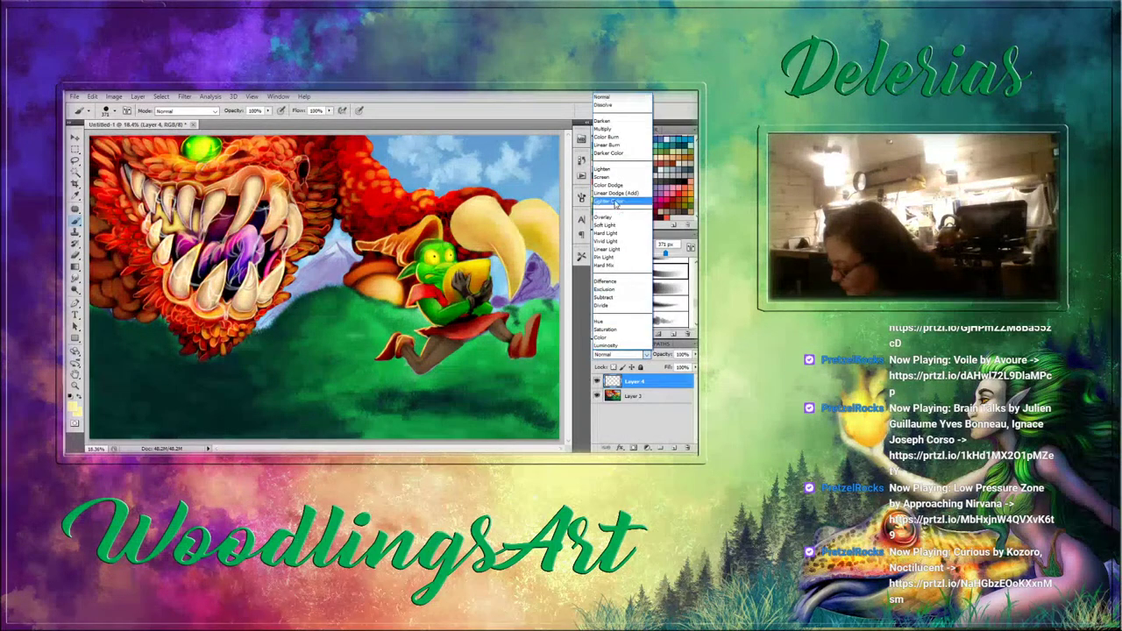
left_click(611, 131)
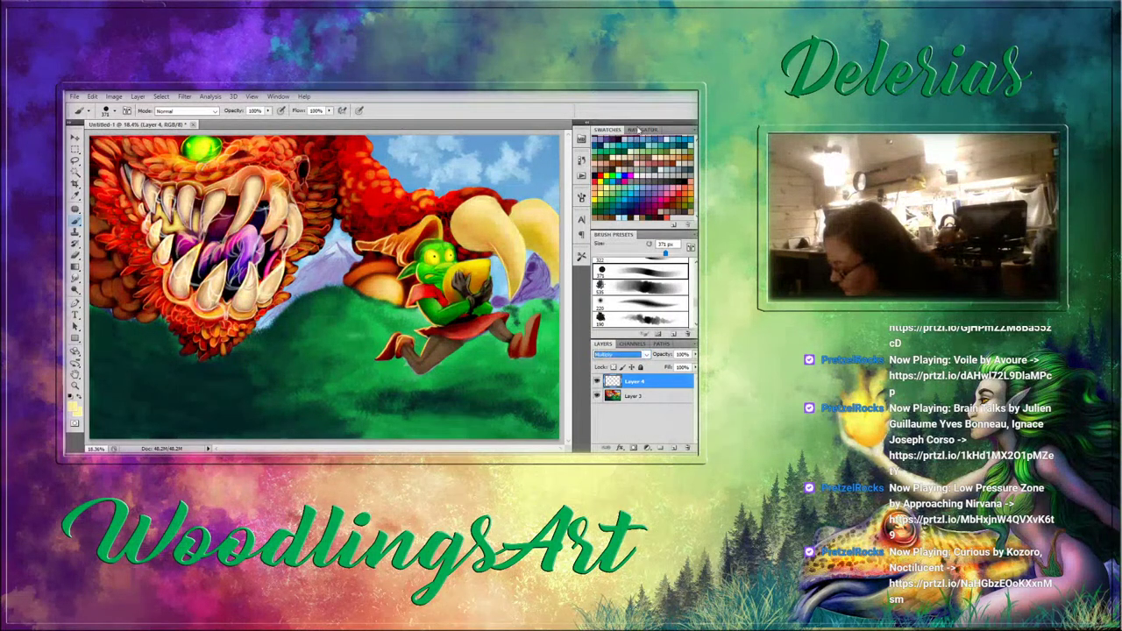
left_click(633, 208)
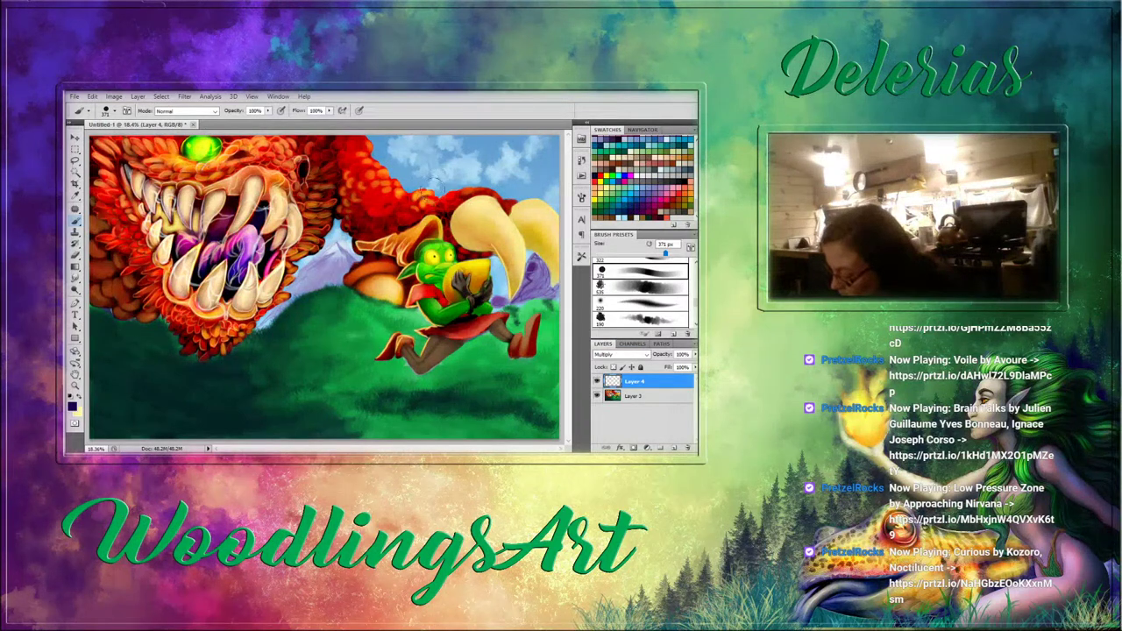
Reduce the brush to 100 px and paint dark indigo shading under the goblin's hat and on its forehead.
key("bracketleft")
key("bracketleft")
key("bracketleft")
key("bracketleft")
key("bracketleft")
key("bracketleft")
key("bracketleft")
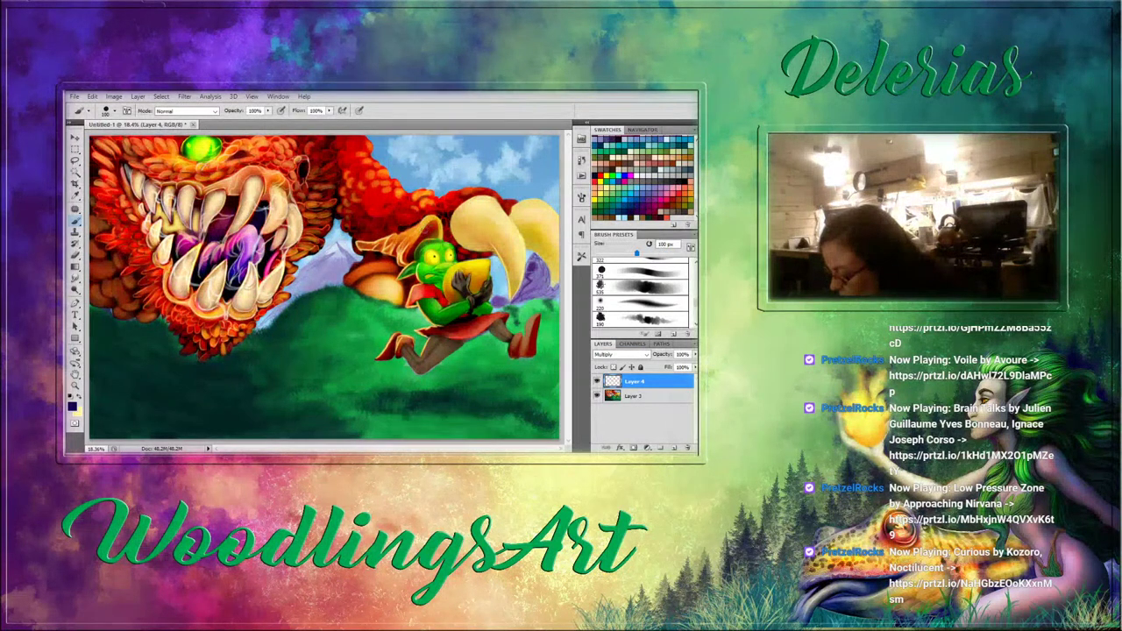
mouse_move(425, 228)
left_mouse_down()
mouse_move(419, 242)
mouse_move(437, 233)
left_mouse_up()
mouse_move(433, 246)
left_mouse_down()
mouse_move(419, 252)
mouse_move(441, 248)
left_mouse_up()
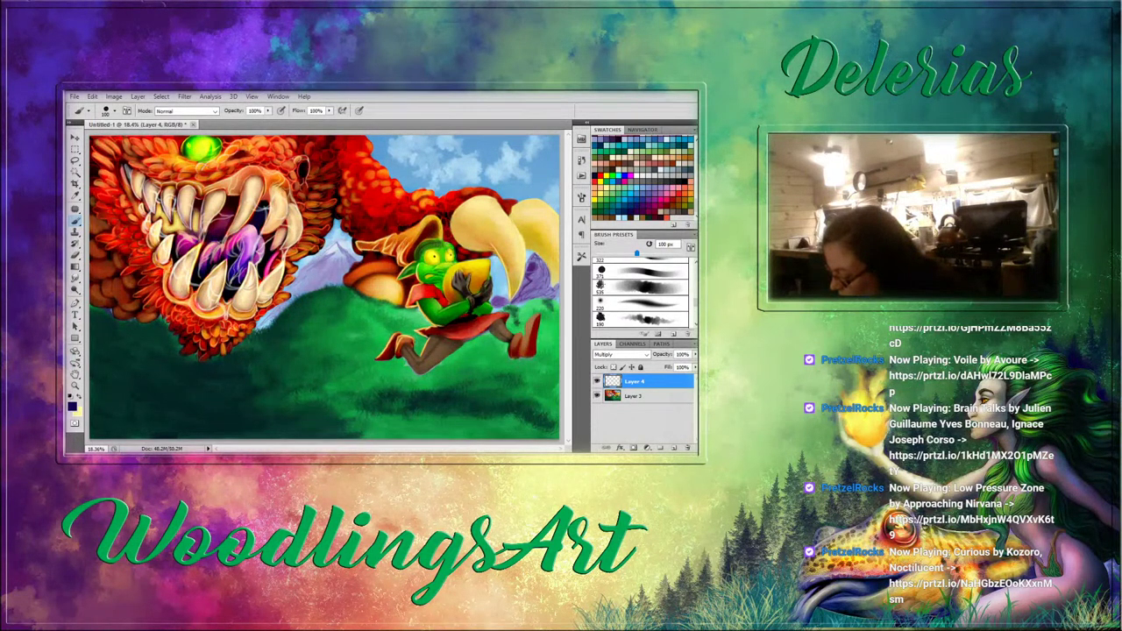
mouse_move(443, 251)
left_mouse_down()
mouse_move(443, 265)
mouse_move(444, 254)
left_mouse_up()
left_click_drag(445, 248, 445, 269)
left_click(448, 269)
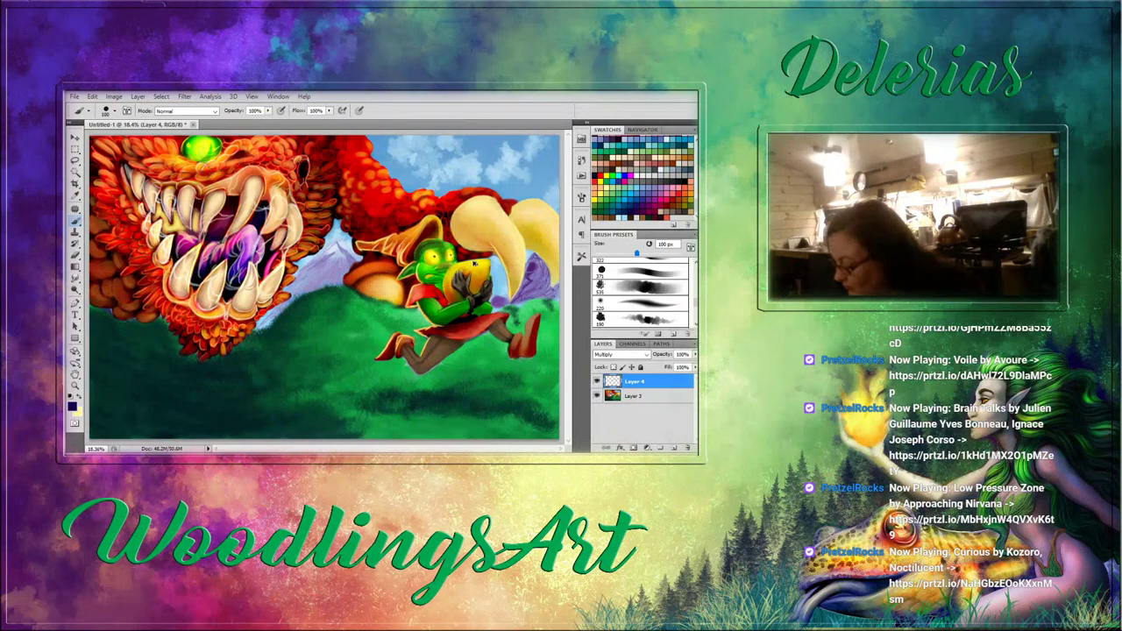
key("ctrl+alt+z")
key("ctrl+alt+z")
key("ctrl+alt+z")
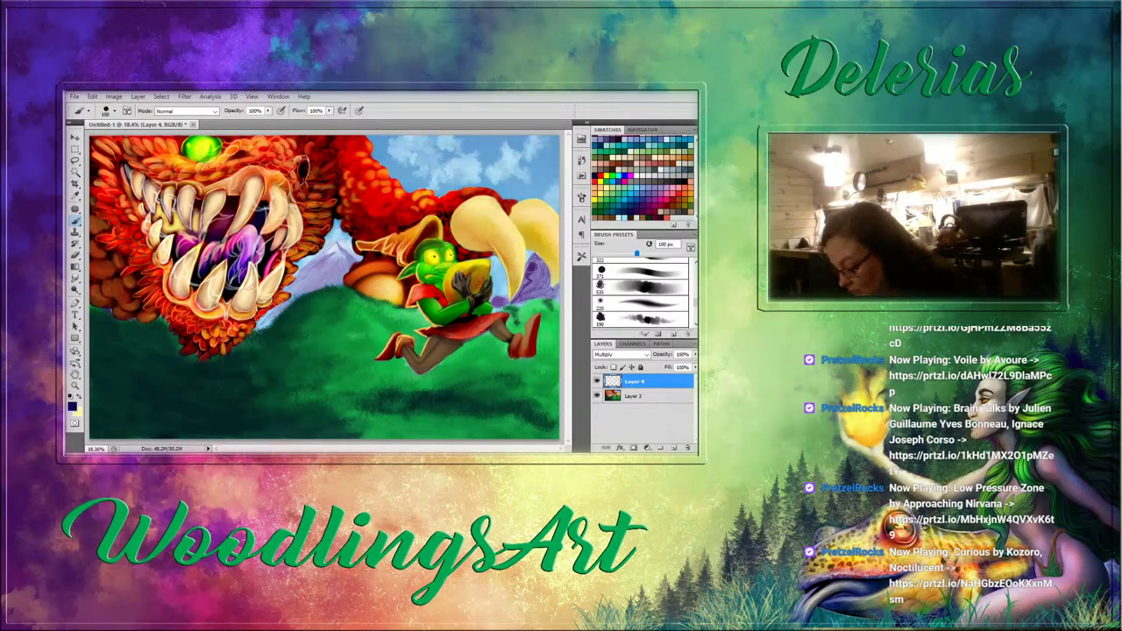
Shade the goblin's golden treasure with dark blue, and soften the shading layer with a Gaussian Blur.
left_click(631, 205)
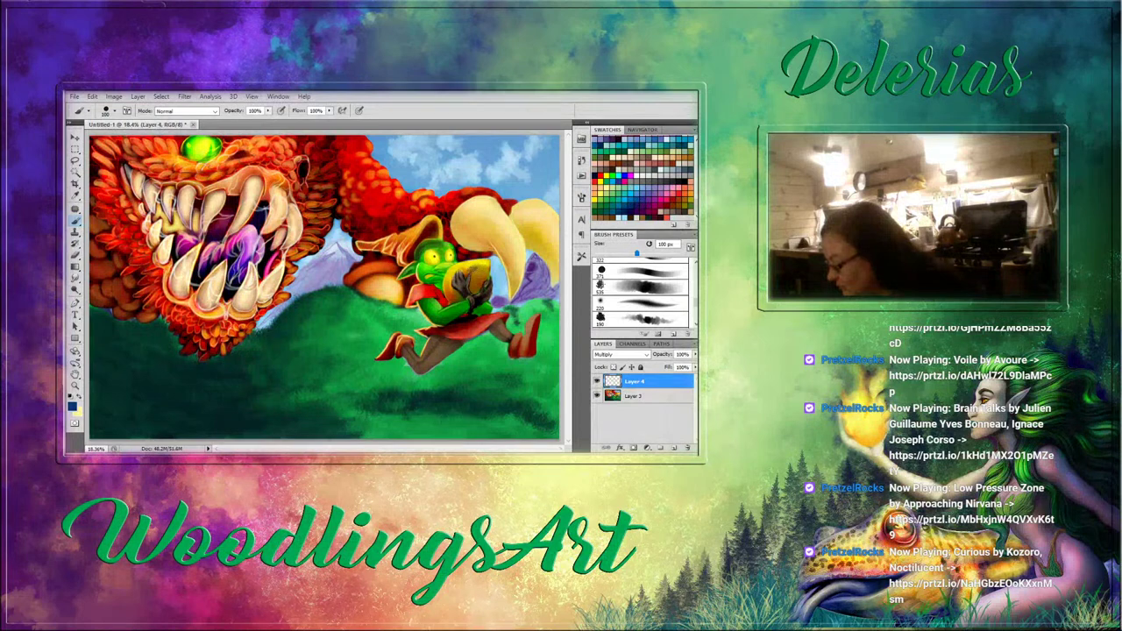
mouse_move(474, 269)
left_mouse_down()
mouse_move(464, 281)
mouse_move(484, 276)
left_mouse_up()
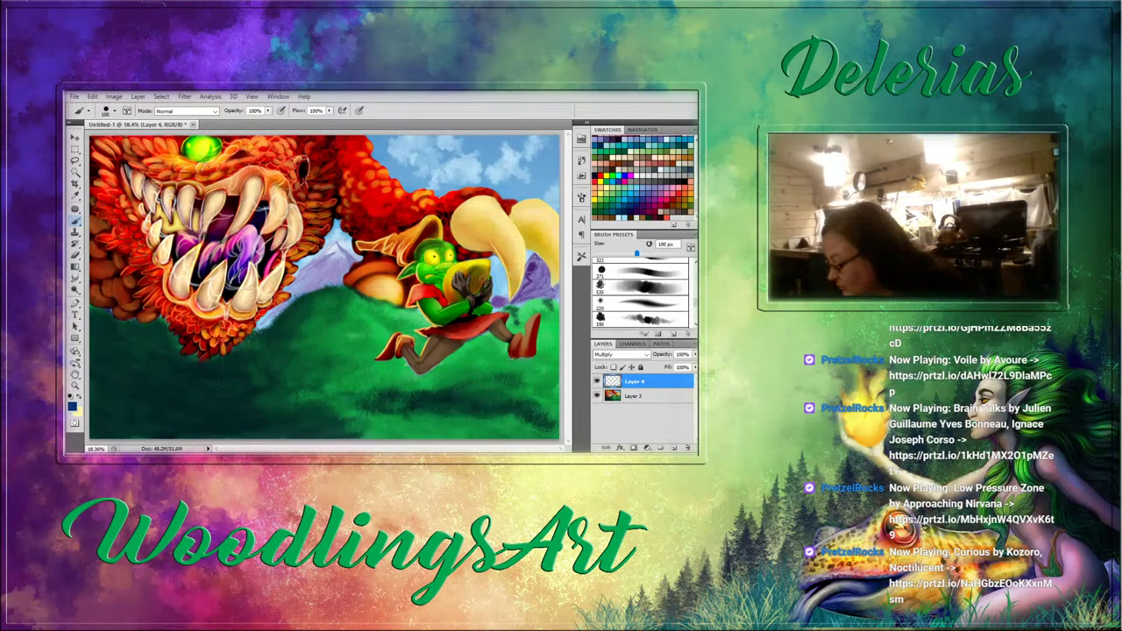
left_click(185, 97)
mouse_move(246, 189)
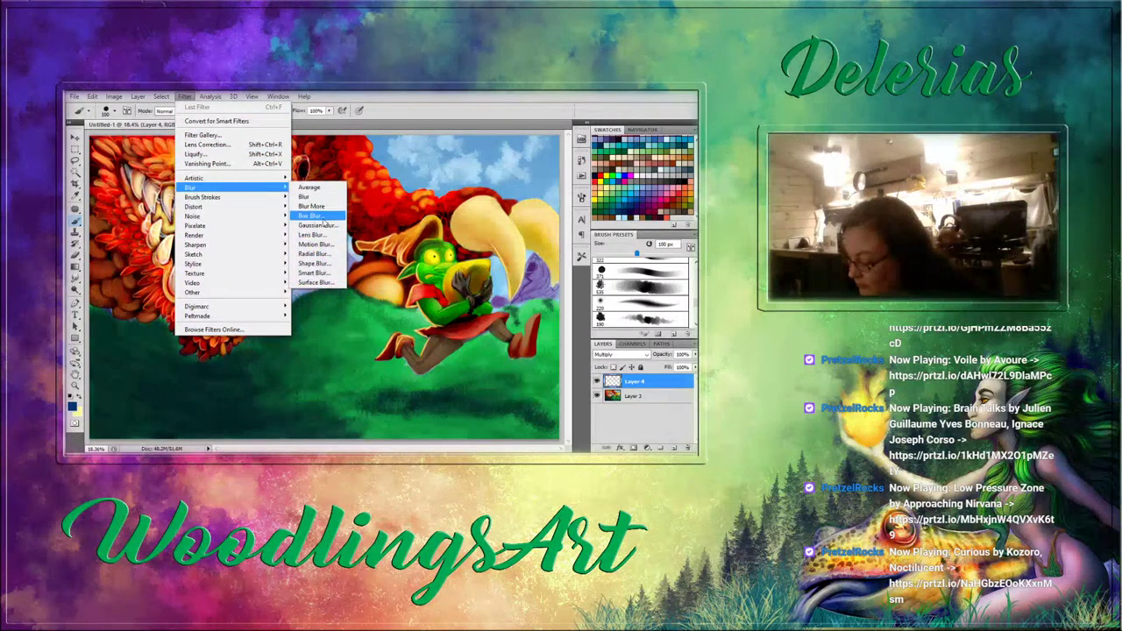
left_click(317, 226)
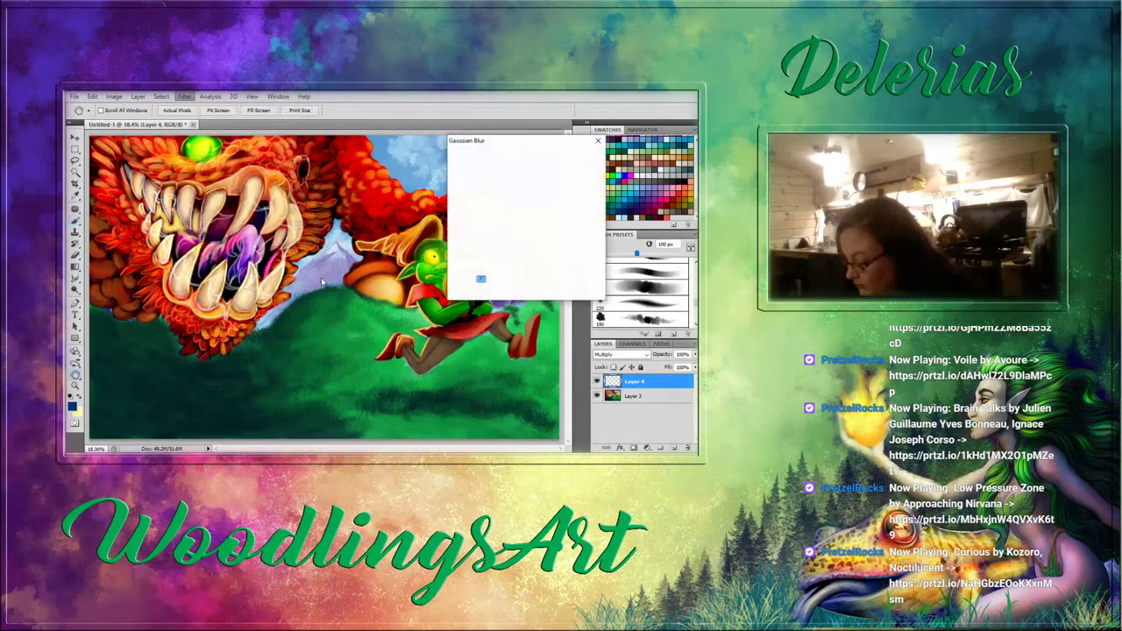
mouse_move(531, 143)
left_mouse_down()
mouse_move(330, 256)
mouse_move(267, 266)
left_mouse_up()
left_click_drag(216, 412, 250, 412)
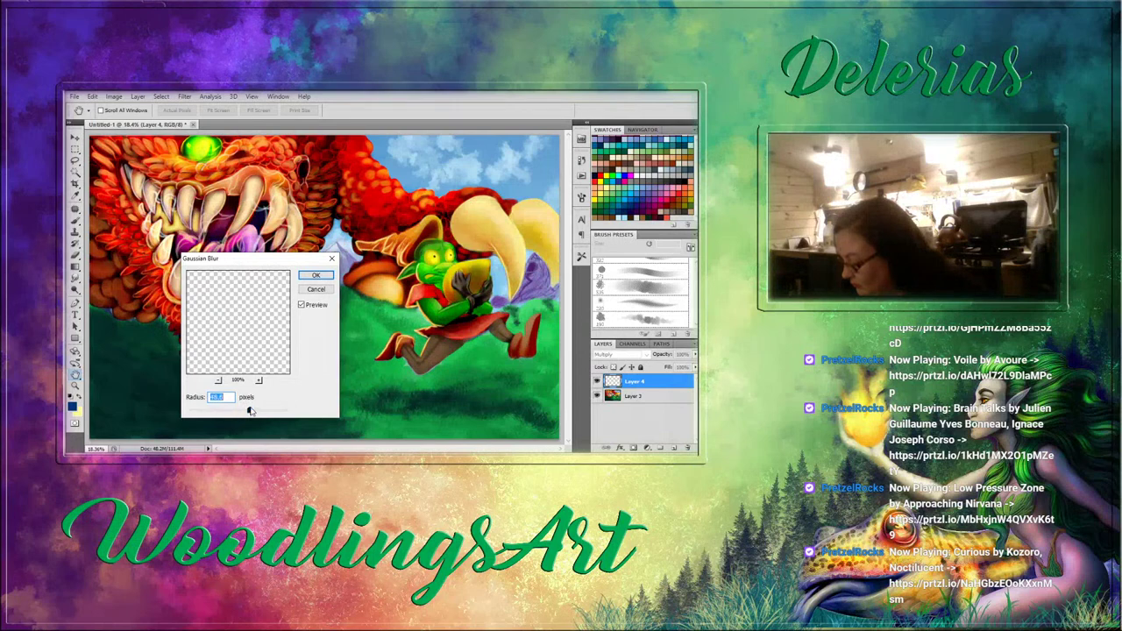
left_click(315, 275)
key("b")
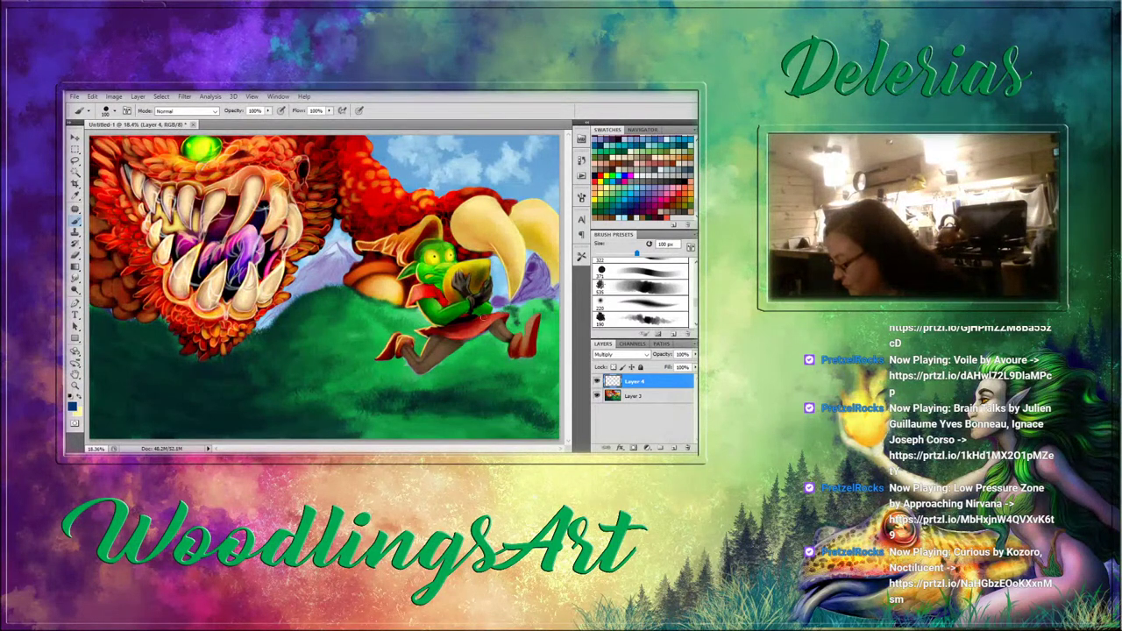
Paint dark blue shading over the goblin's rear leg and raised boot.
mouse_move(504, 314)
left_mouse_down()
mouse_move(470, 334)
mouse_move(508, 332)
mouse_move(519, 351)
mouse_move(540, 315)
mouse_move(527, 340)
left_mouse_up()
left_click_drag(534, 316, 536, 334)
left_click_drag(537, 334, 535, 347)
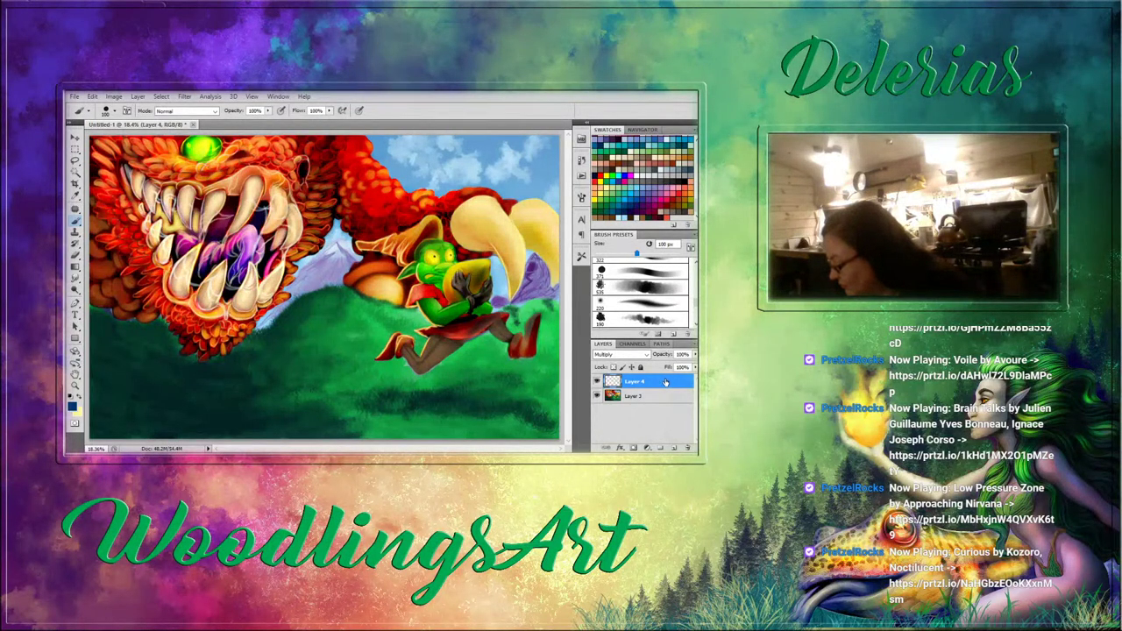
Change the shading layer's blend mode to Overlay and set its fill to 84%.
mouse_move(695, 368)
left_mouse_down()
mouse_move(694, 380)
mouse_move(680, 380)
left_mouse_up()
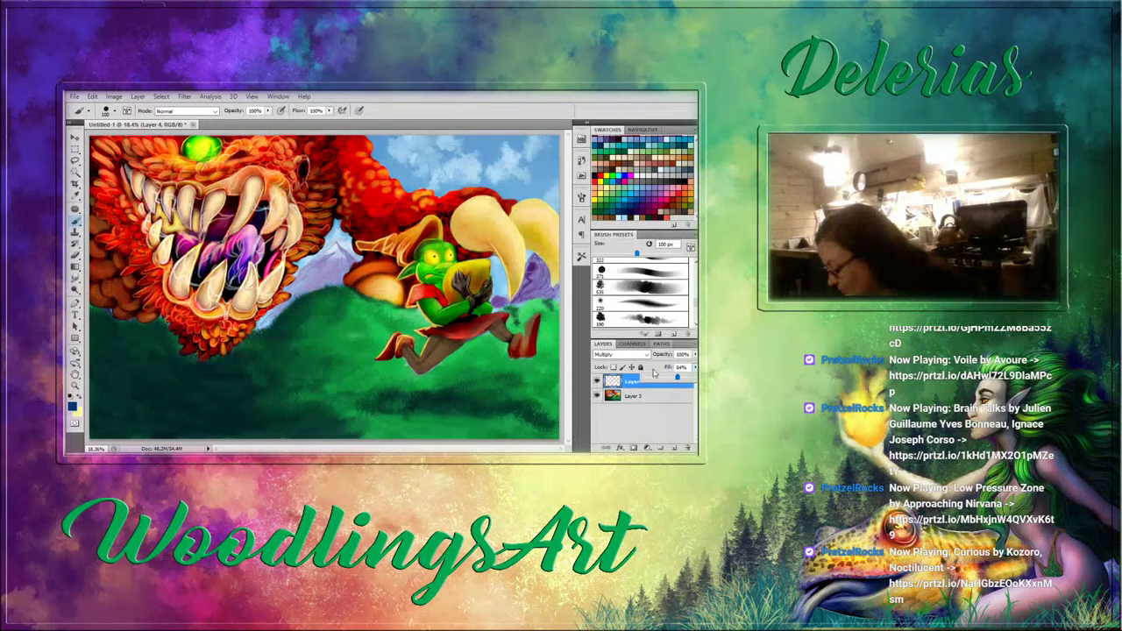
left_click(645, 354)
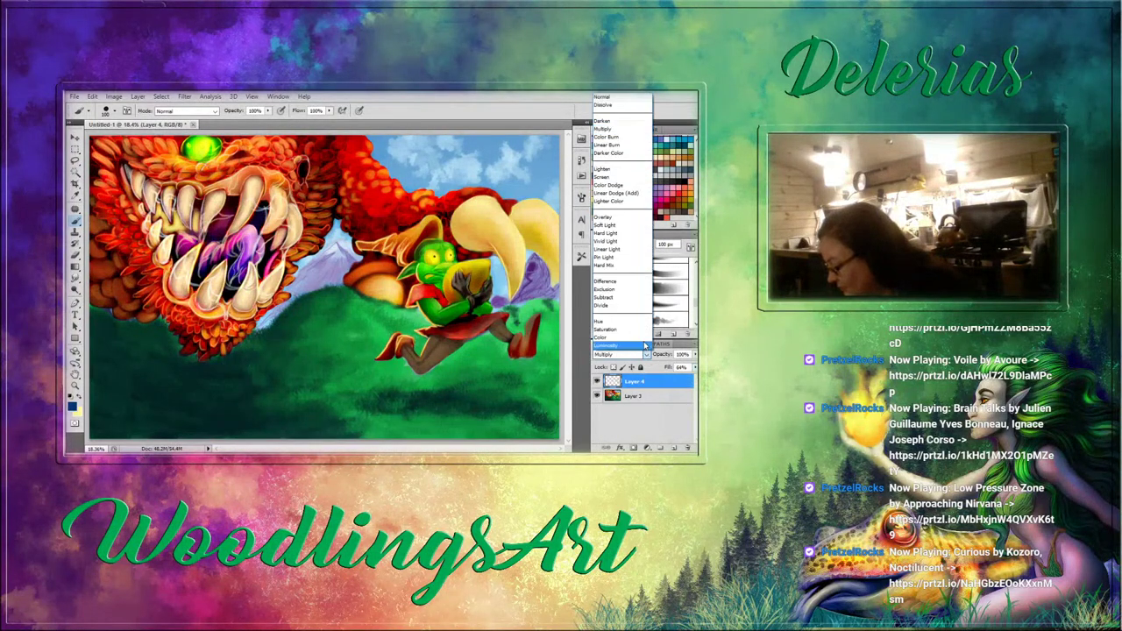
left_click(608, 217)
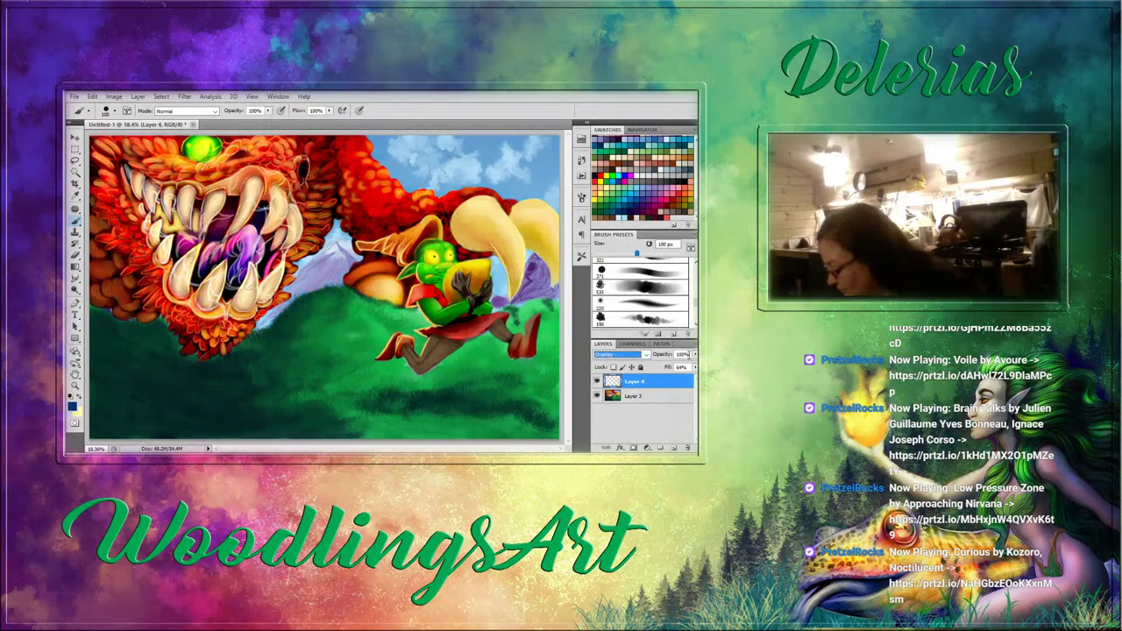
left_click(694, 368)
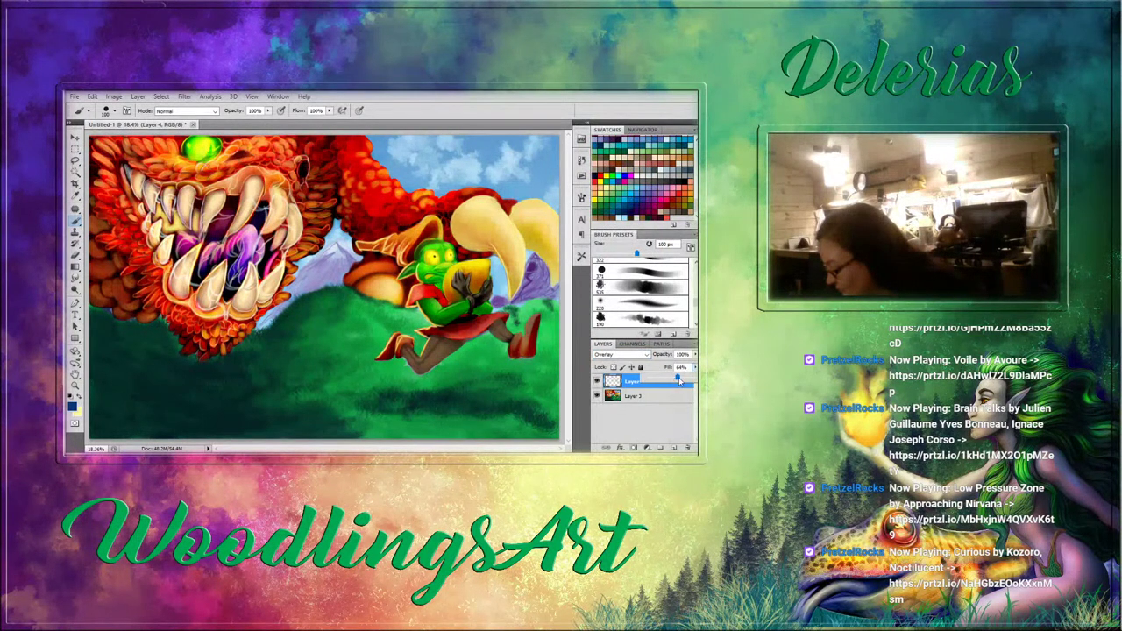
left_click_drag(680, 380, 689, 381)
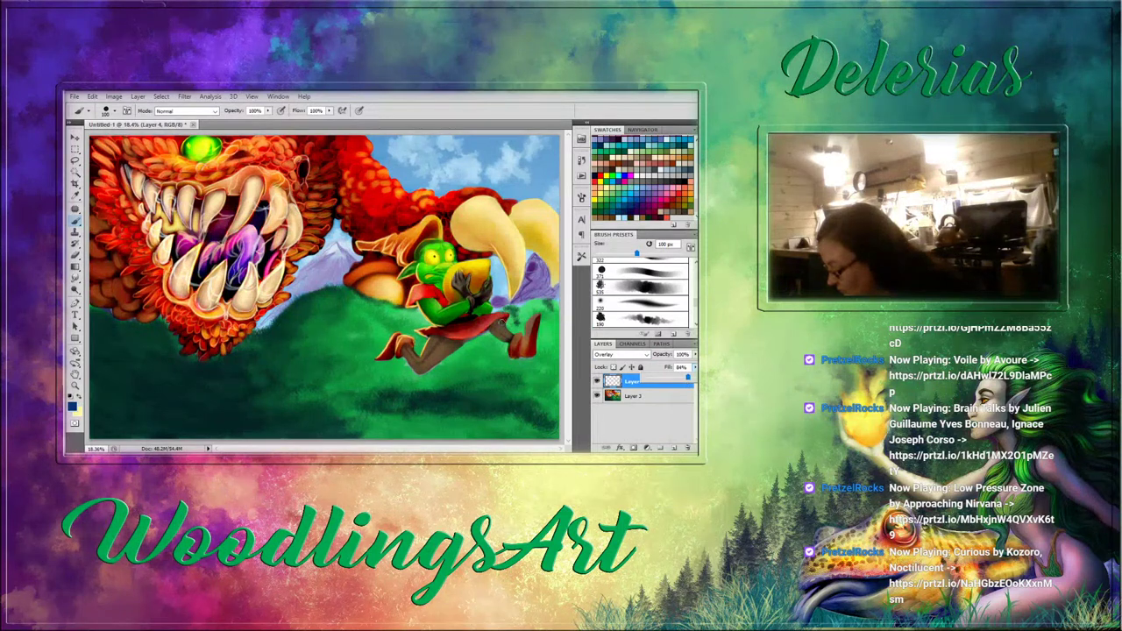
Paint dark blue Overlay shading on the goblin's face, arms, treasure, clothes and legs.
left_click(504, 323)
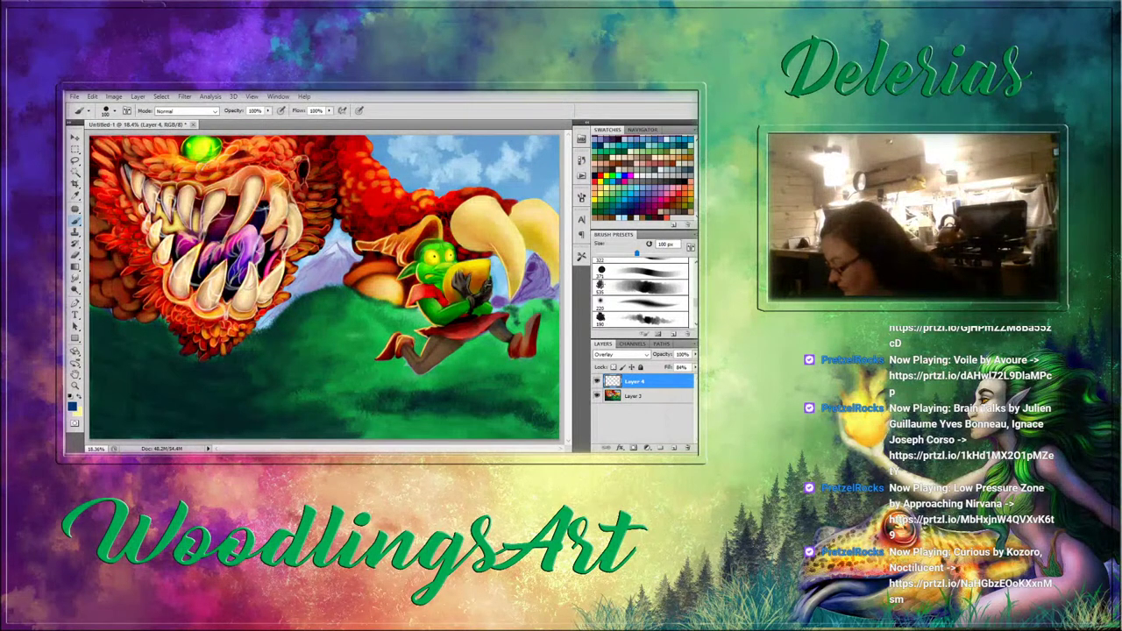
left_click_drag(493, 280, 490, 299)
mouse_move(479, 300)
left_mouse_down()
mouse_move(487, 284)
mouse_move(460, 296)
mouse_move(481, 297)
mouse_move(448, 324)
mouse_move(457, 312)
left_mouse_up()
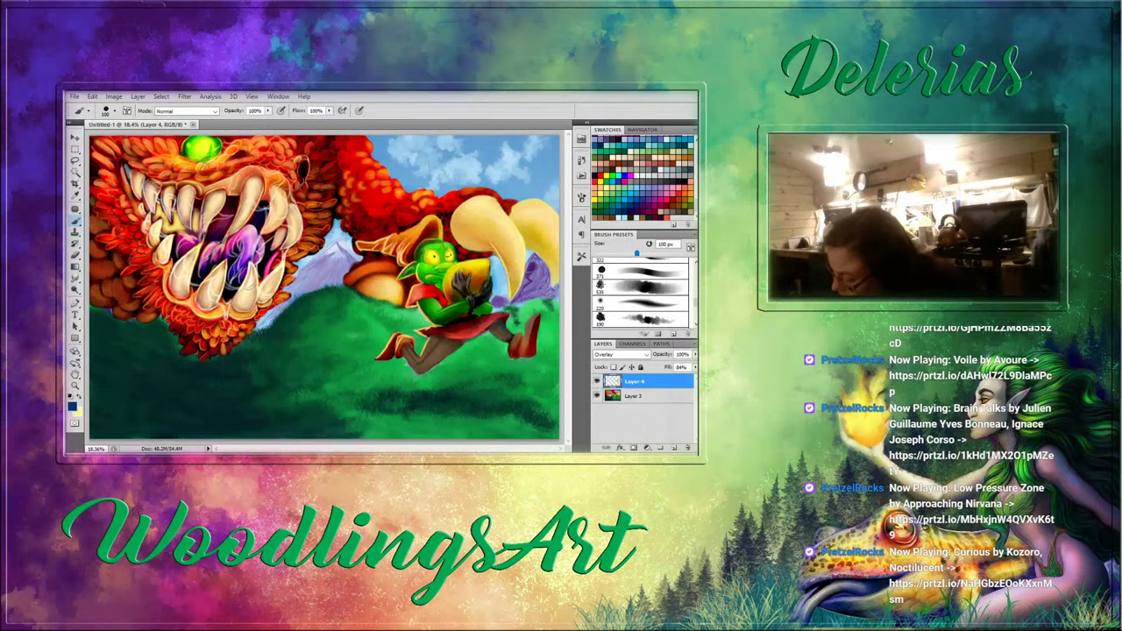
left_click_drag(444, 248, 412, 273)
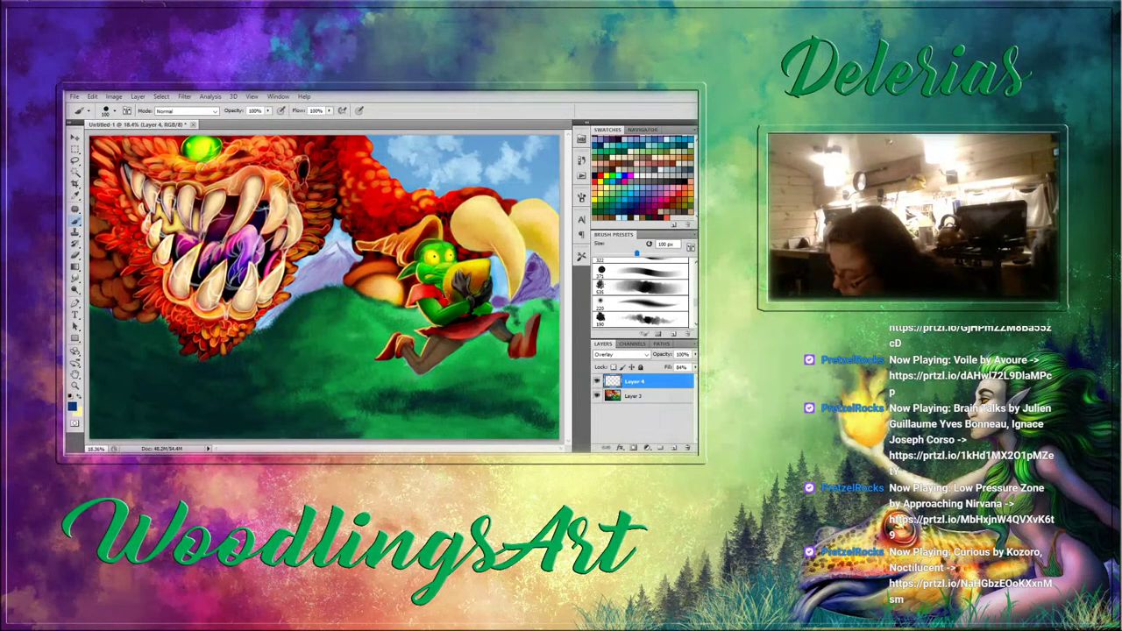
left_click_drag(432, 286, 437, 295)
mouse_move(406, 355)
left_mouse_down()
mouse_move(421, 369)
mouse_move(455, 345)
mouse_move(397, 355)
mouse_move(501, 319)
left_mouse_up()
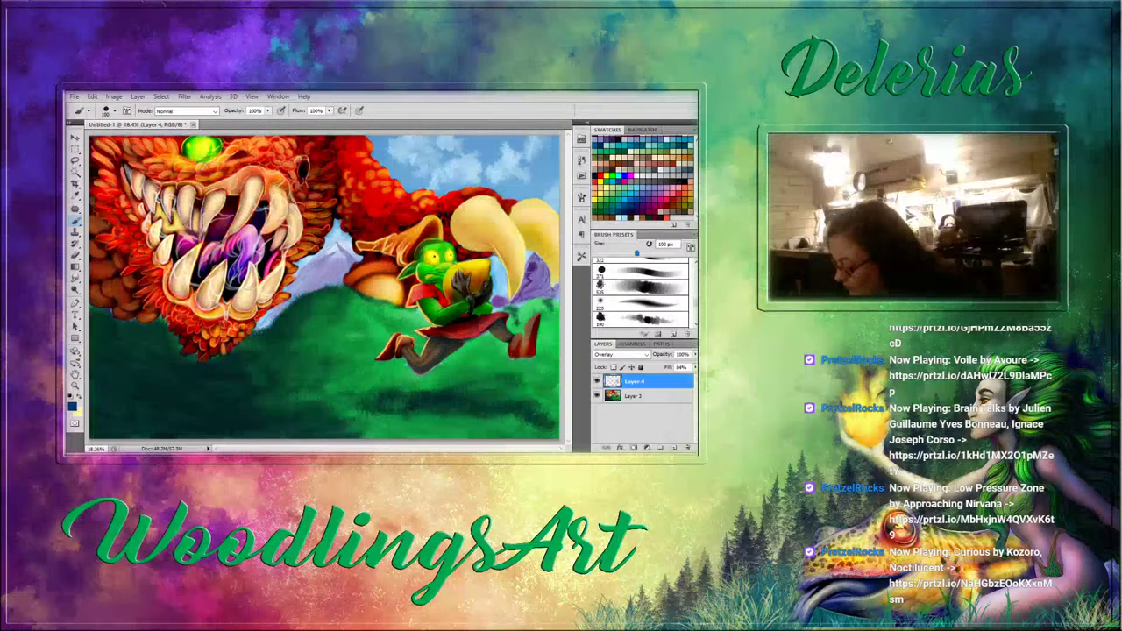
mouse_move(452, 293)
left_mouse_down()
mouse_move(484, 265)
mouse_move(452, 274)
left_mouse_up()
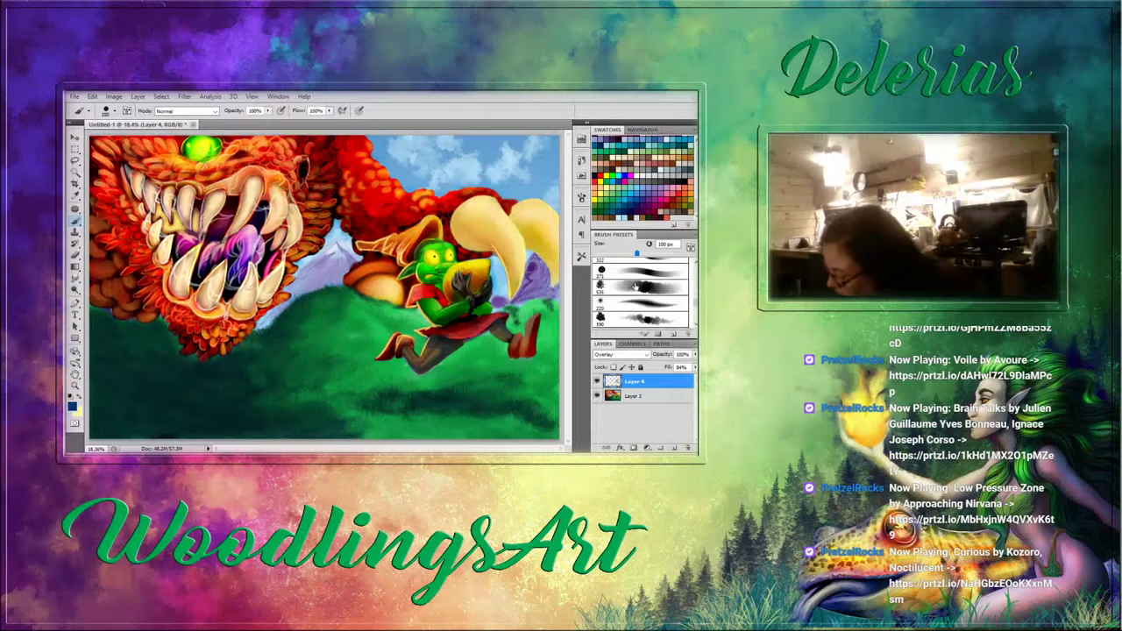
Set the Overlay layer's fill to 100% and add a new layer in Multiply mode above it.
left_click(695, 367)
left_click_drag(689, 378, 697, 378)
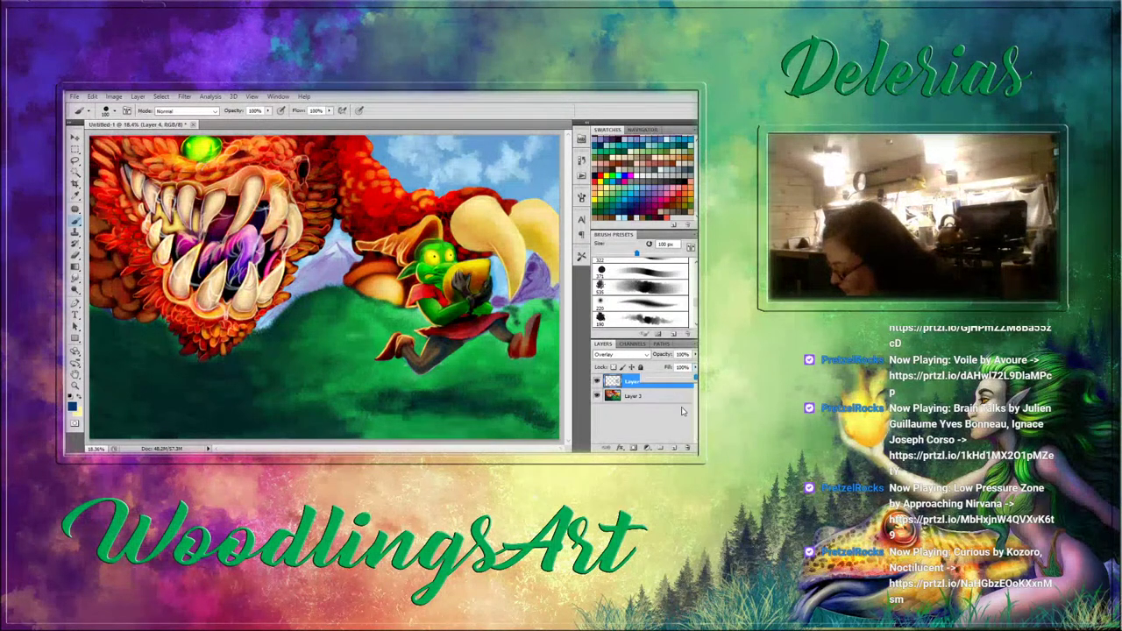
left_click(674, 448)
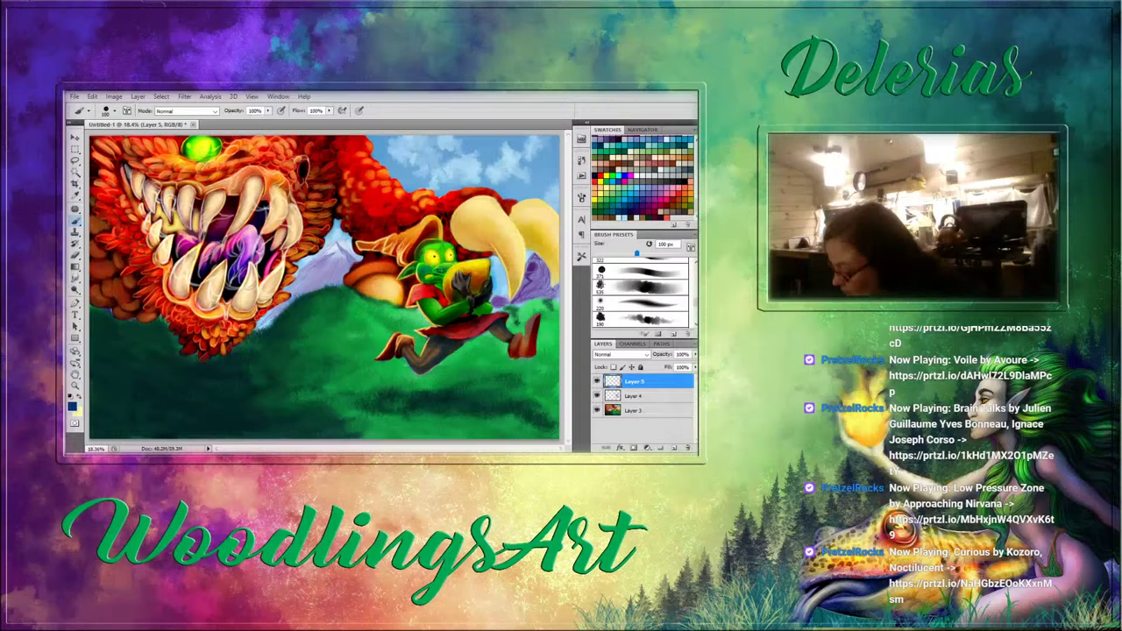
left_click(620, 354)
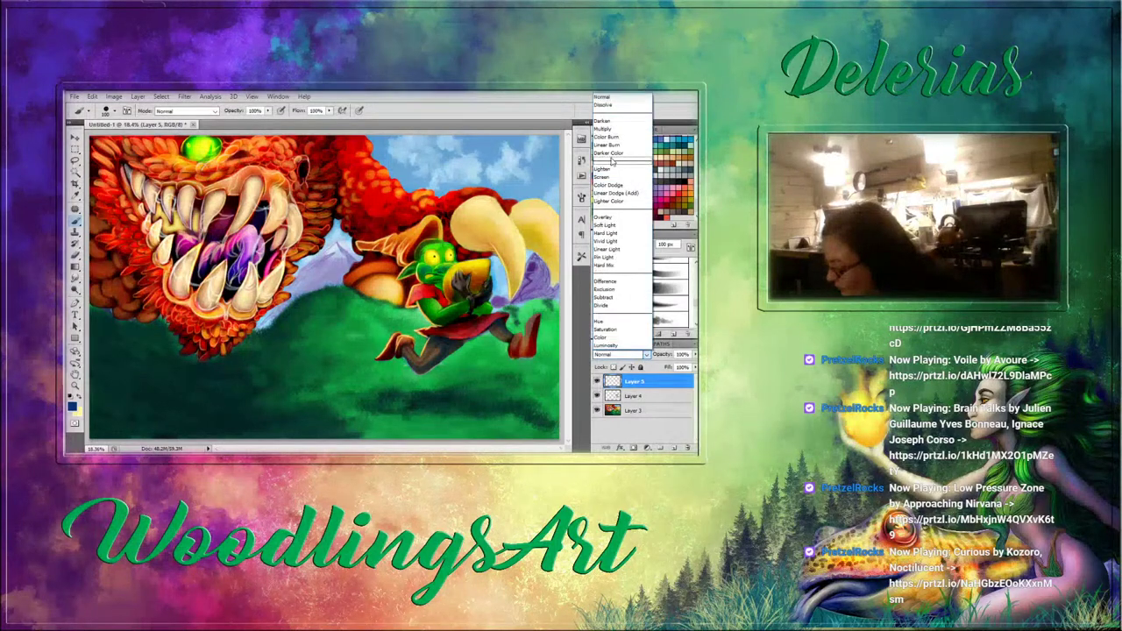
left_click(603, 128)
Paint dark blue Multiply shading on the goblin's hat, face and red collar.
mouse_move(440, 271)
left_mouse_down()
mouse_move(444, 247)
mouse_move(413, 240)
mouse_move(437, 224)
mouse_move(409, 256)
mouse_move(440, 228)
mouse_move(424, 235)
left_mouse_up()
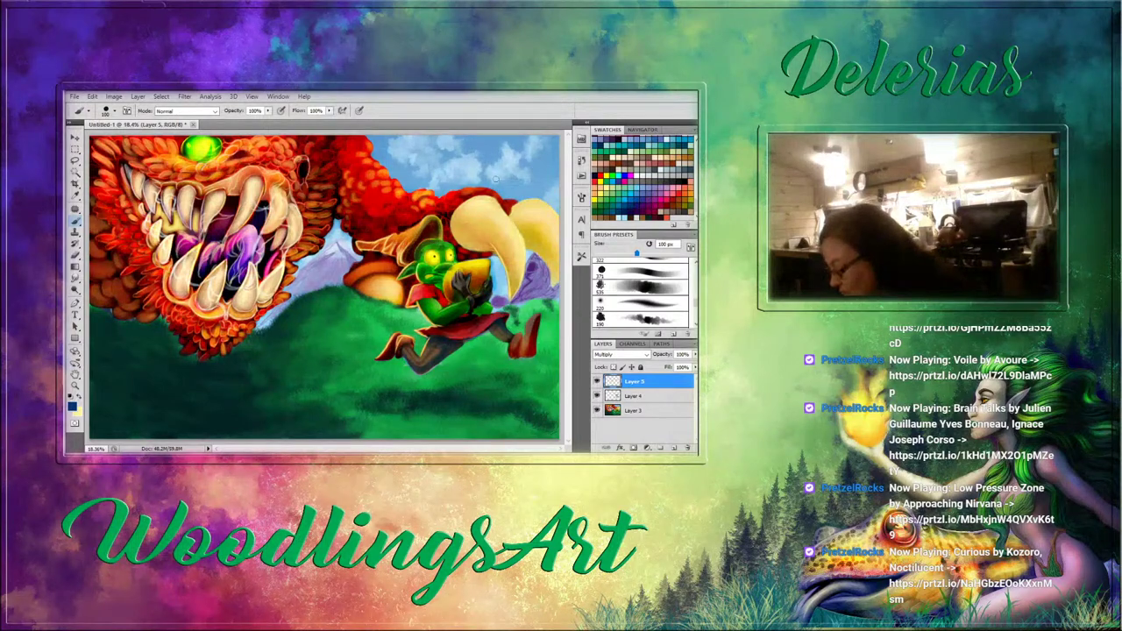
left_click_drag(419, 291, 425, 296)
mouse_move(423, 288)
left_mouse_down()
mouse_move(438, 296)
mouse_move(430, 291)
left_mouse_up()
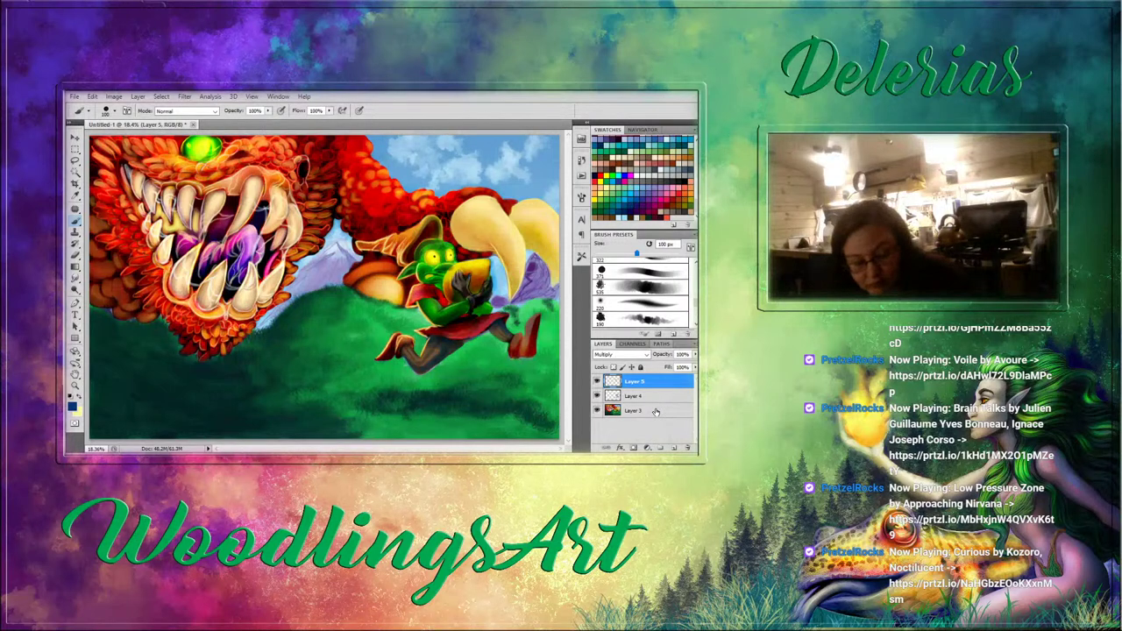
Merge both shading layers and the painting into a single layer.
left_click(656, 412, "shift")
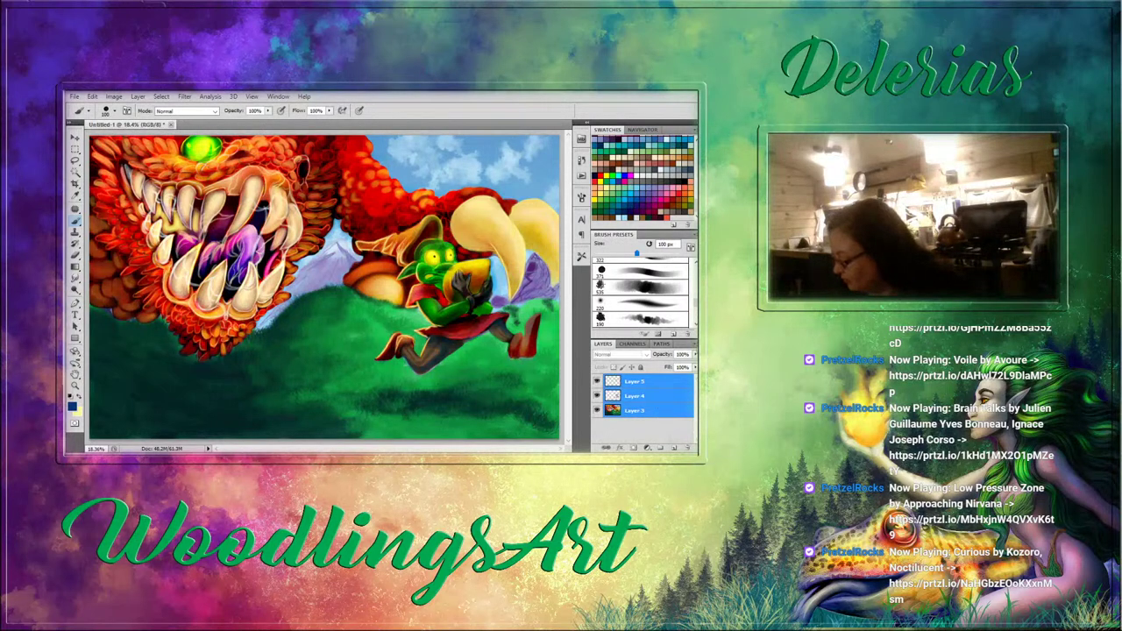
left_click(690, 344)
left_click(612, 269)
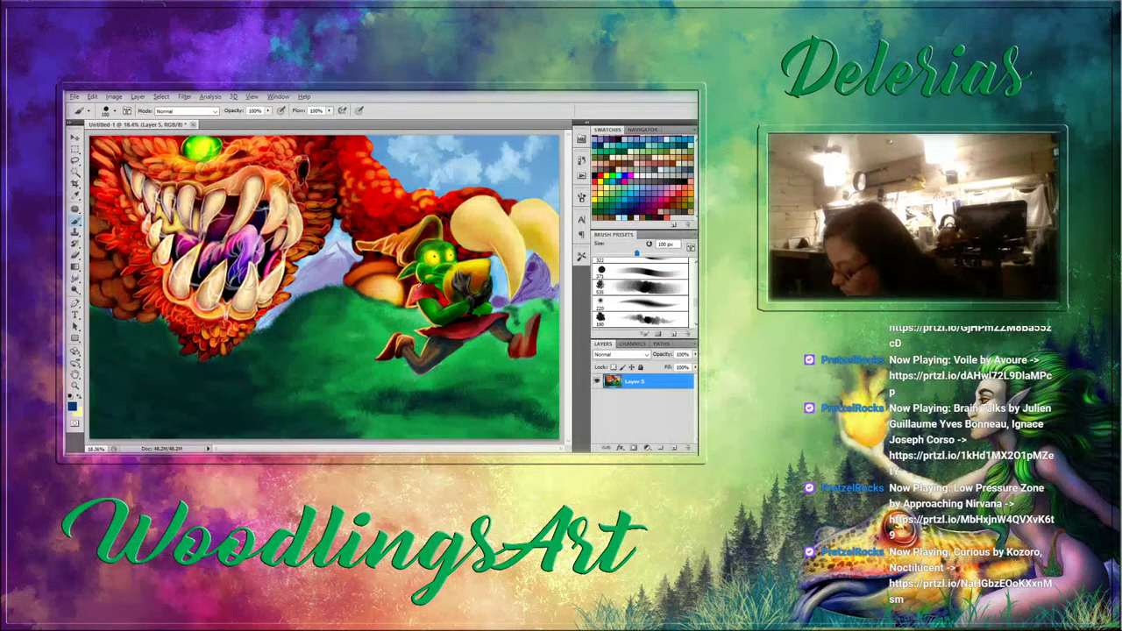
Repaint the highlights on the goblin's red collar with orange and red sampled from it.
left_click(422, 288, "alt")
left_click(414, 291, "alt")
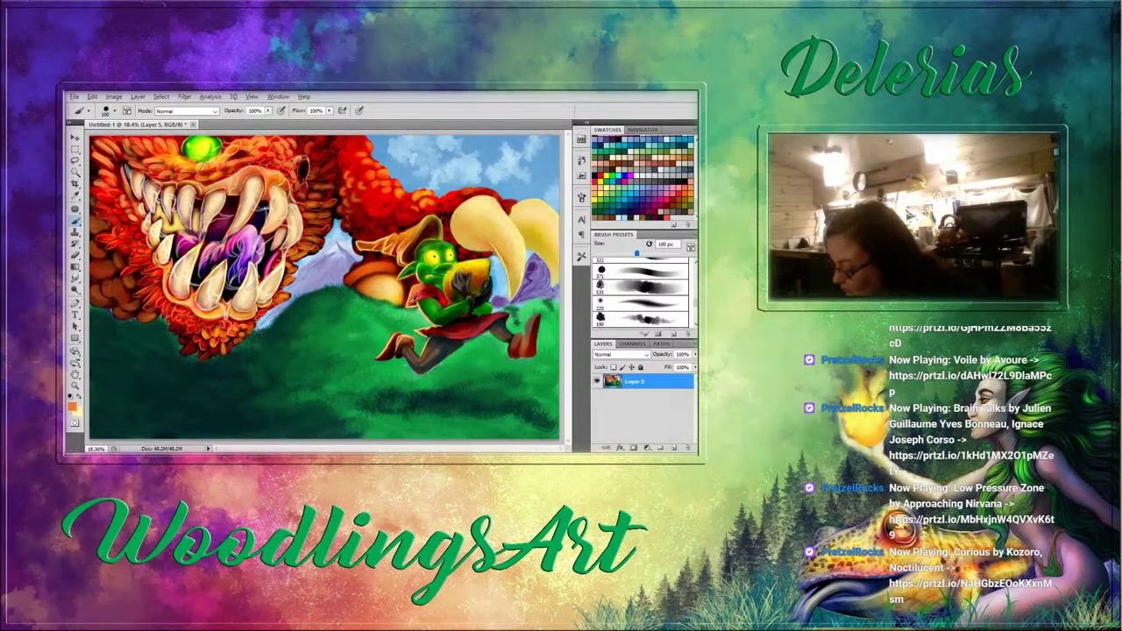
left_click(413, 303, "alt")
mouse_move(415, 290)
left_mouse_down()
mouse_move(434, 294)
mouse_move(421, 288)
left_mouse_up()
left_click(426, 293, "alt")
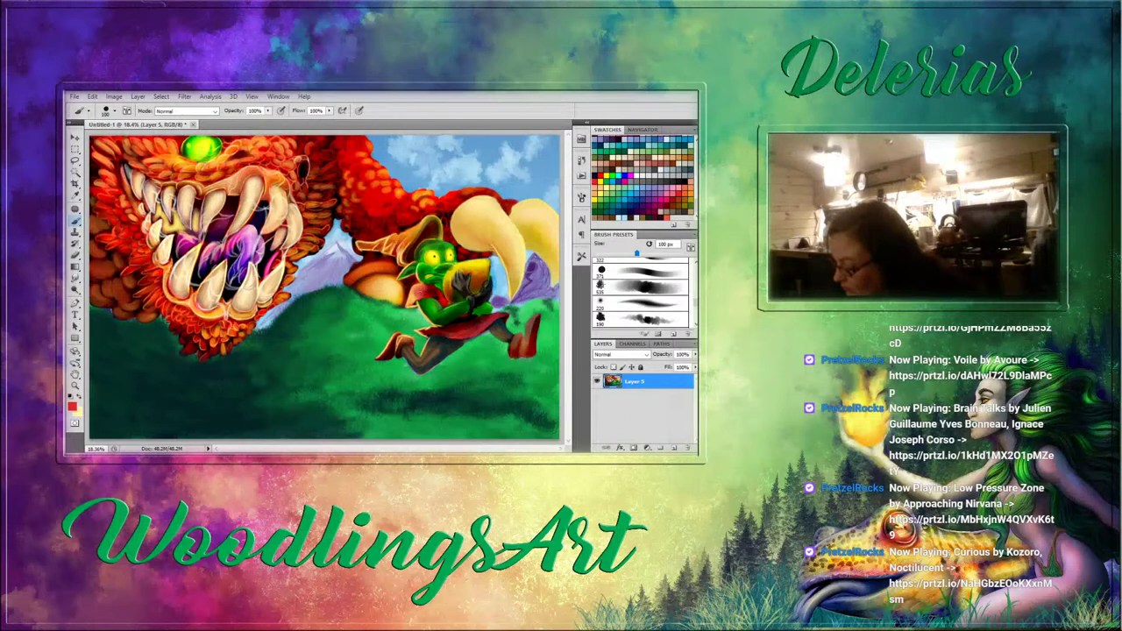
Brush pale orange highlights sampled from the goblin's hat along its cone and brim.
left_click(409, 244, "alt")
left_click_drag(404, 250, 412, 238)
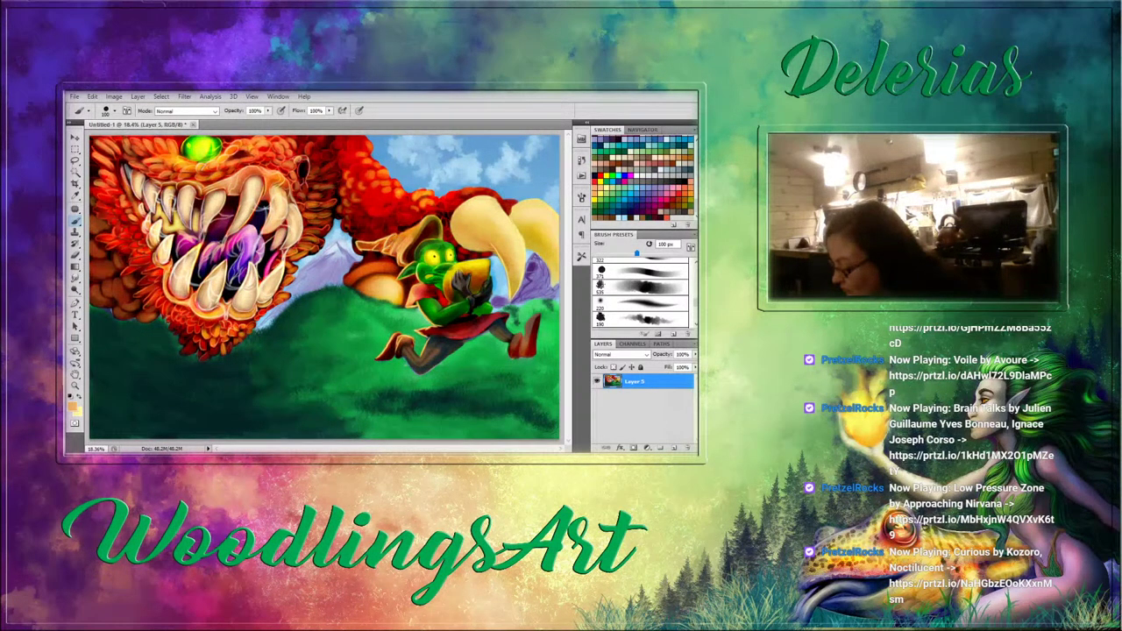
left_click_drag(389, 247, 393, 241)
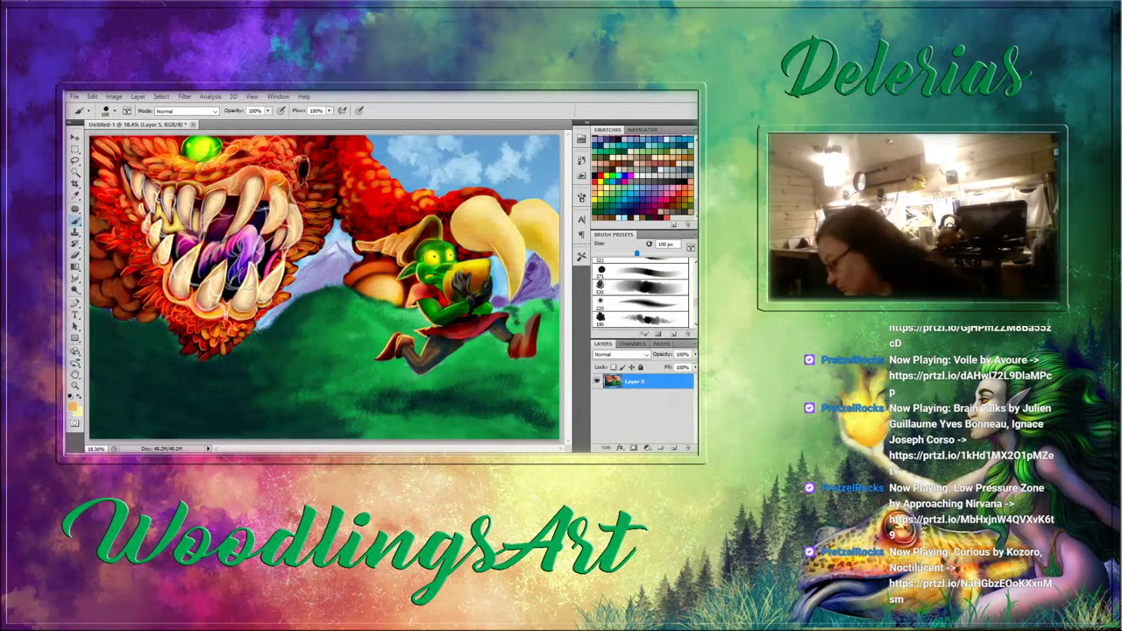
Shade the goblin's hat with sampled olive brown using a 50 px brush, and sample orange from the hat.
left_click(426, 227, "alt")
key("bracketleft")
key("bracketleft")
key("bracketleft")
key("bracketleft")
key("bracketleft")
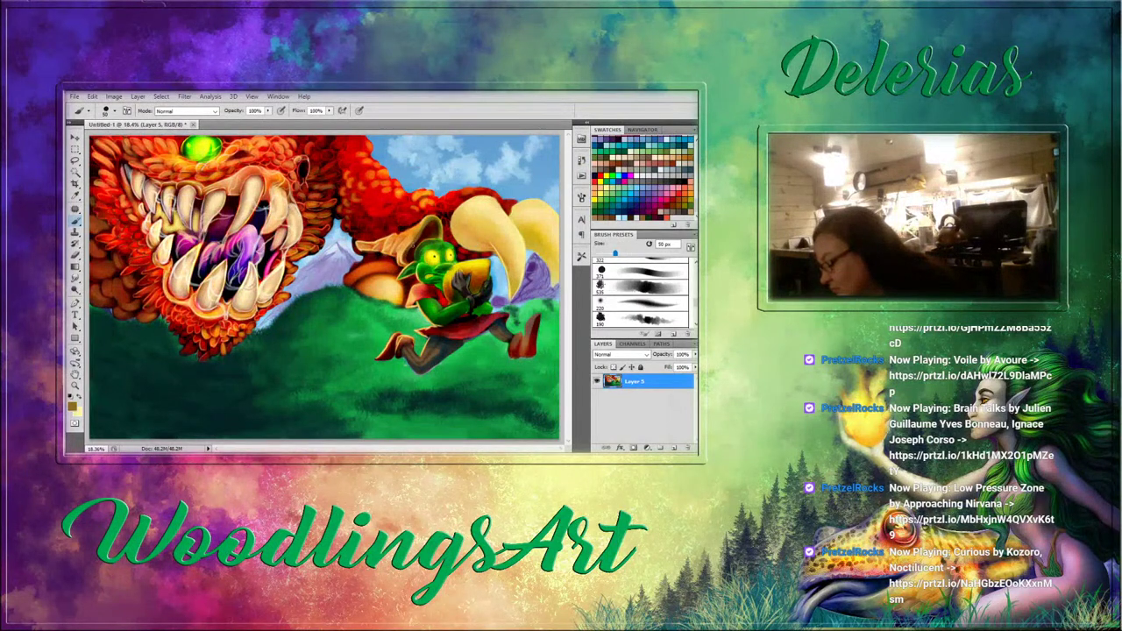
left_click_drag(406, 249, 409, 261)
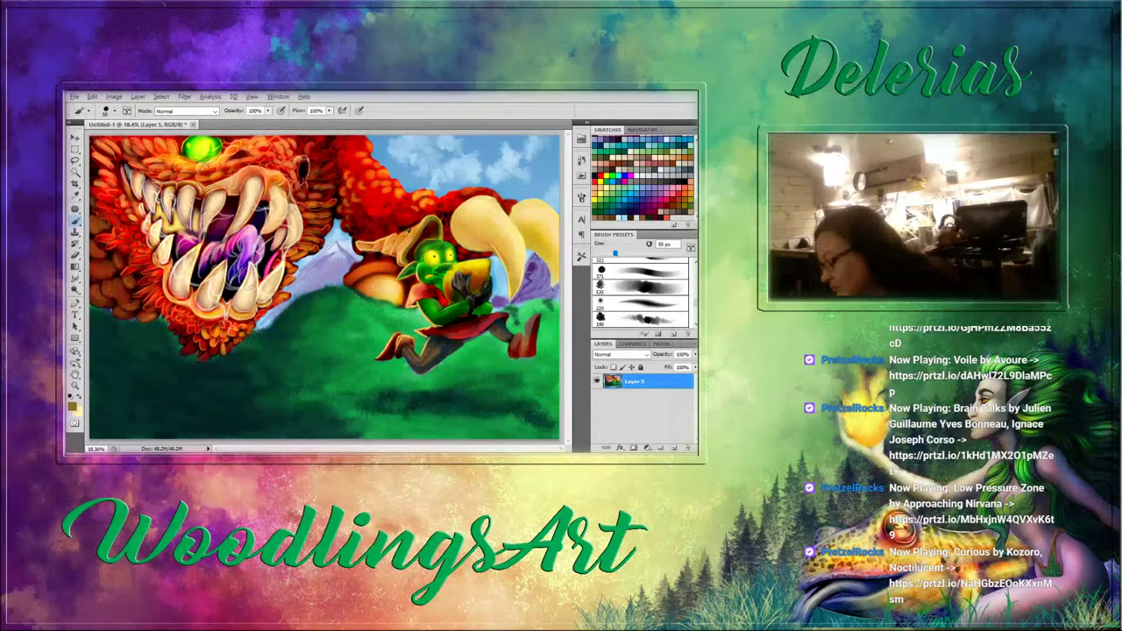
left_click(403, 238, "alt")
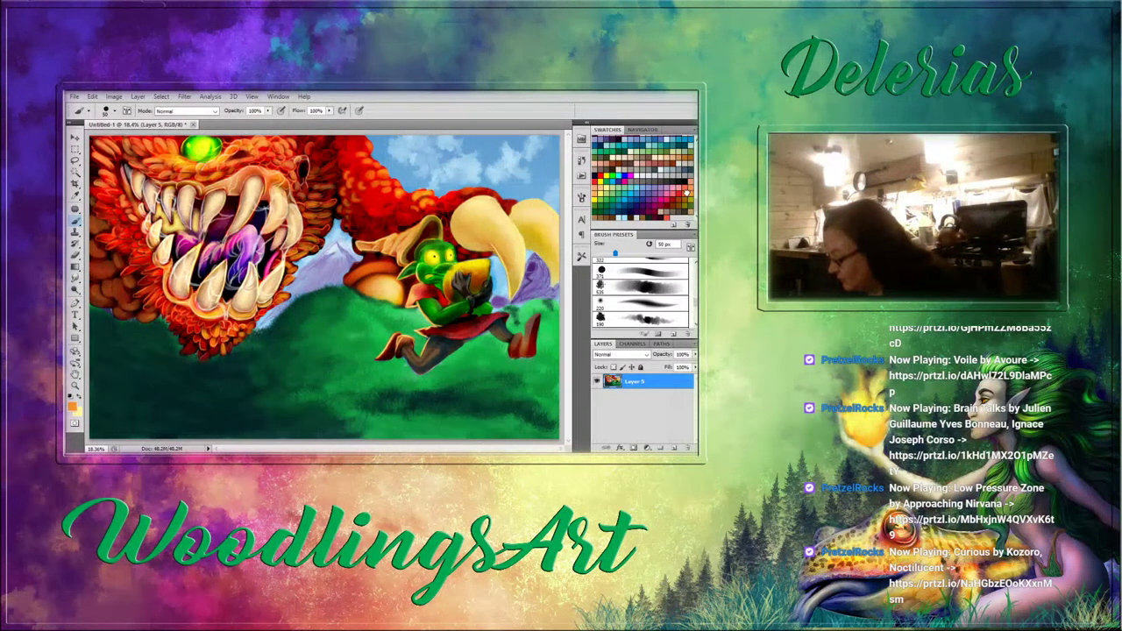
Brush a soft orange glow onto the grass below the monster with the 535 px textured brush.
left_click(640, 287)
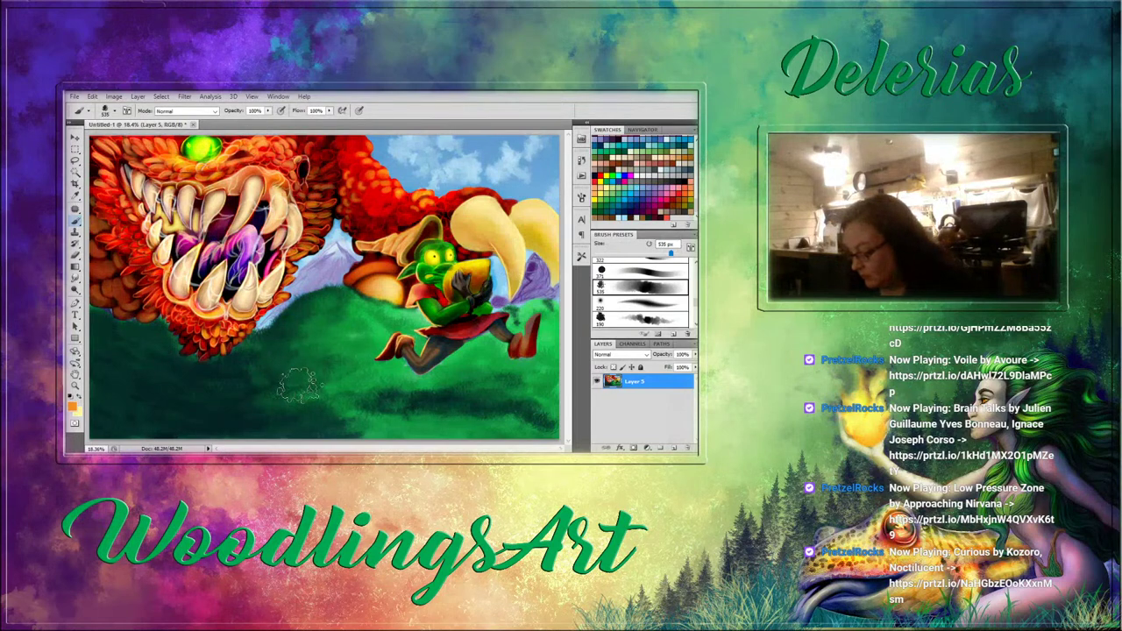
mouse_move(298, 385)
left_mouse_down()
mouse_move(329, 370)
mouse_move(307, 387)
mouse_move(246, 384)
mouse_move(309, 370)
mouse_move(341, 384)
mouse_move(313, 401)
mouse_move(264, 383)
mouse_move(342, 383)
mouse_move(334, 364)
mouse_move(359, 374)
mouse_move(316, 389)
mouse_move(225, 390)
left_mouse_up()
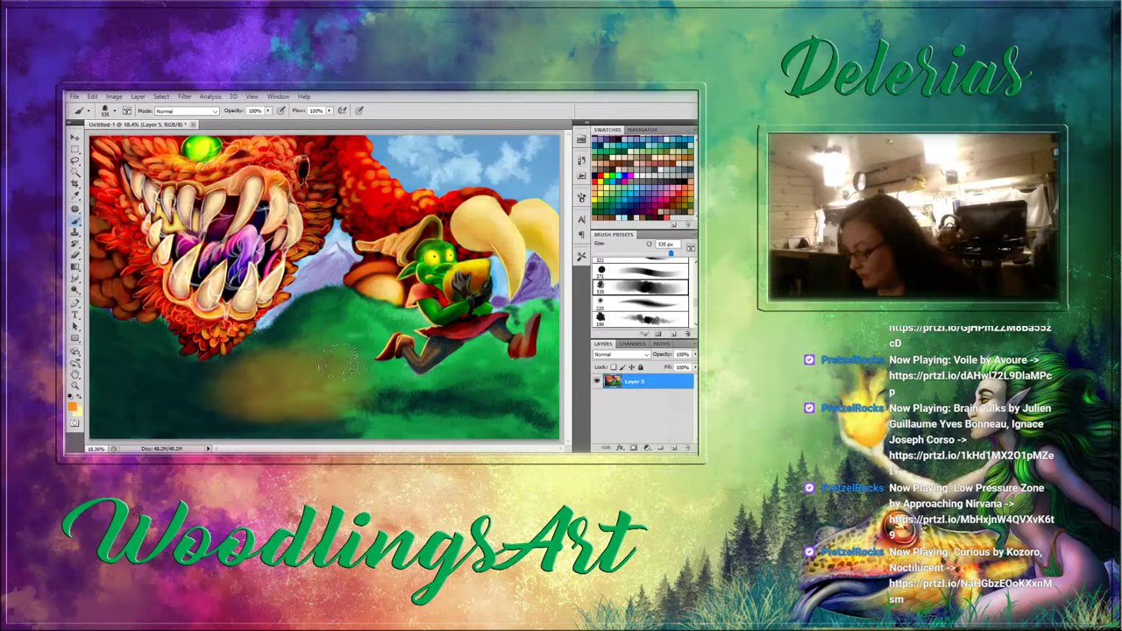
Brighten the center of the orange grass glow with pale yellow, using a 125 px brush in Color Dodge mode.
key("bracketleft")
key("bracketleft")
key("bracketleft")
key("bracketleft")
key("bracketleft")
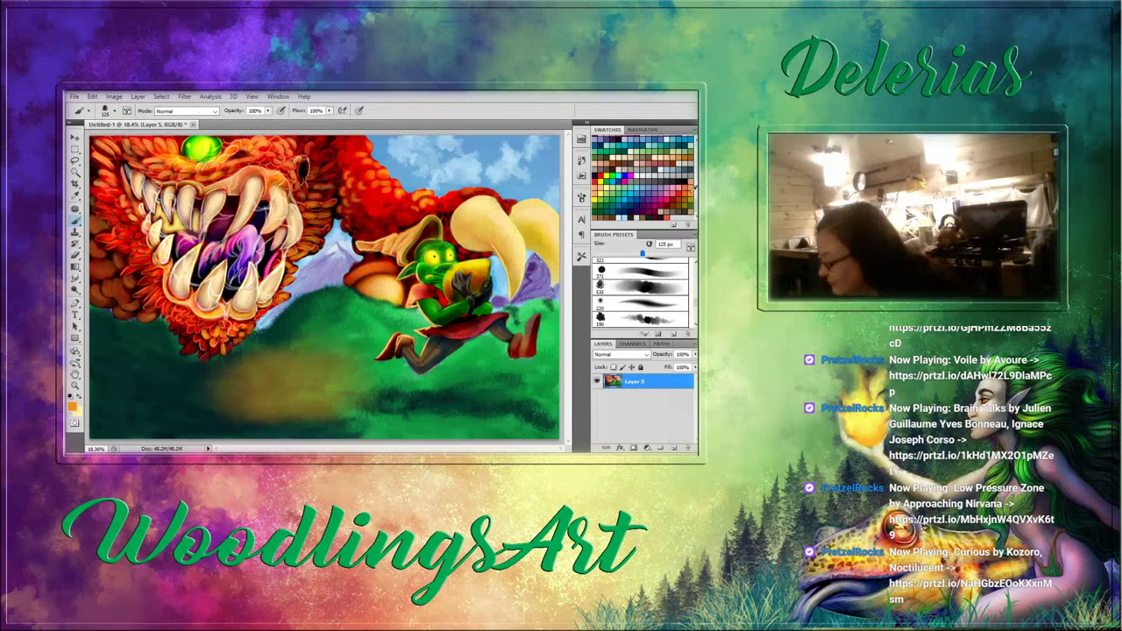
left_click(608, 188)
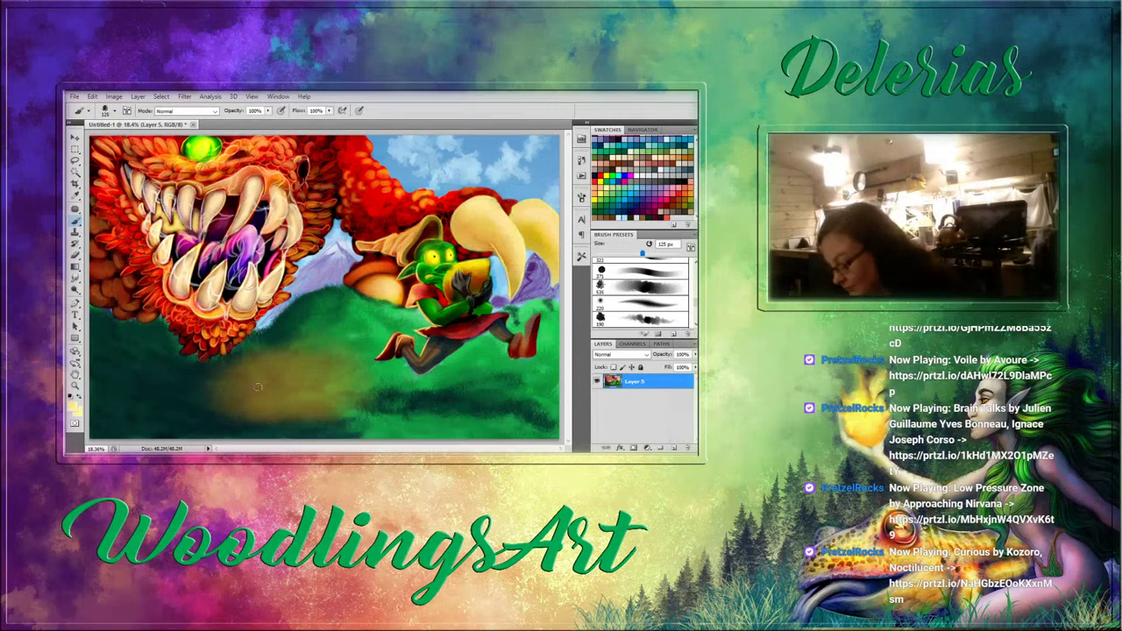
mouse_move(260, 387)
left_mouse_down()
mouse_move(338, 379)
mouse_move(247, 384)
left_mouse_up()
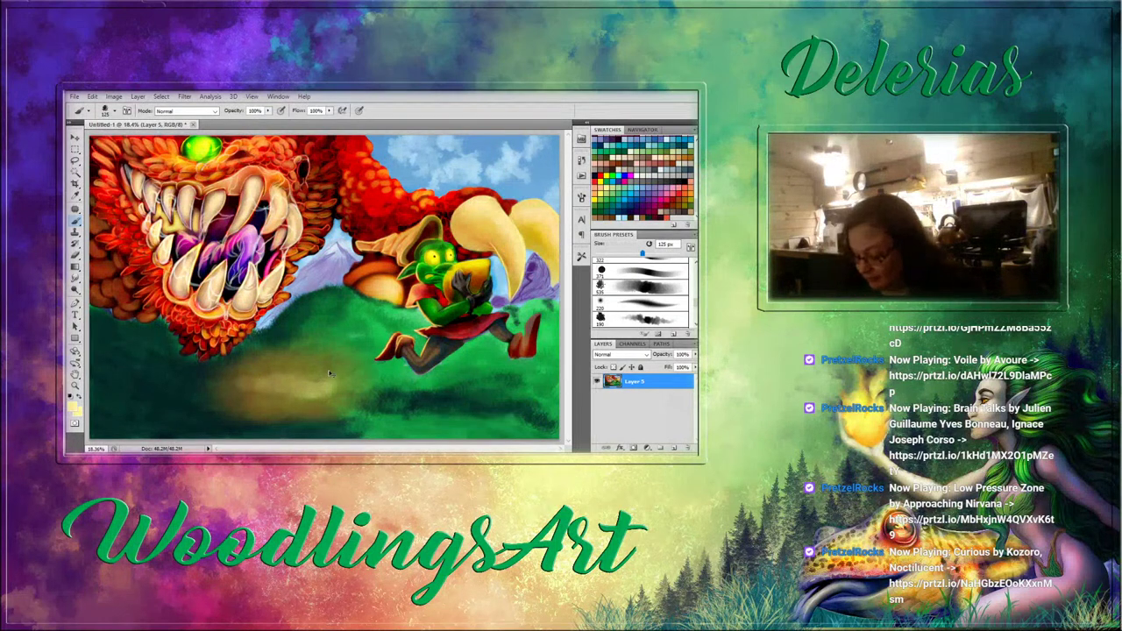
key("ctrl+z")
left_click(186, 111)
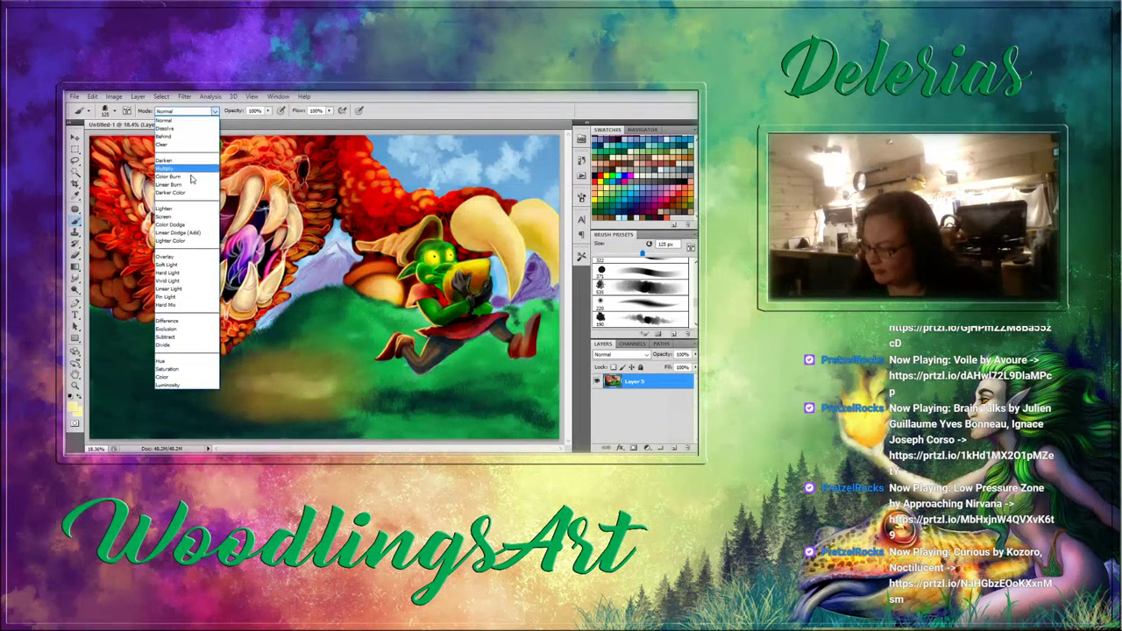
left_click(188, 226)
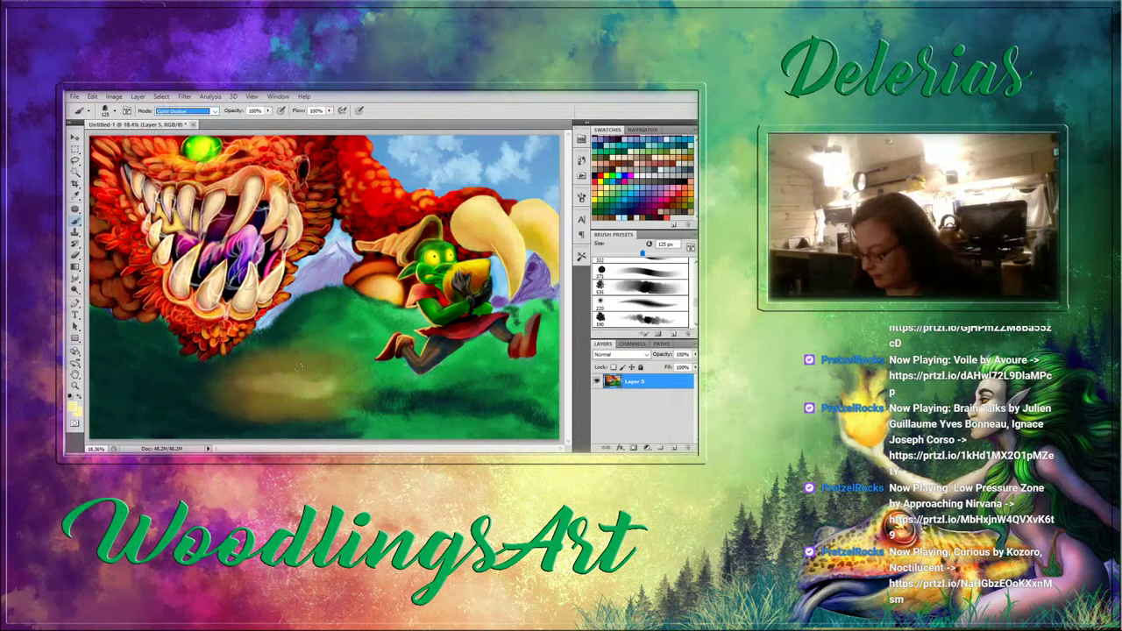
key("ctrl+z")
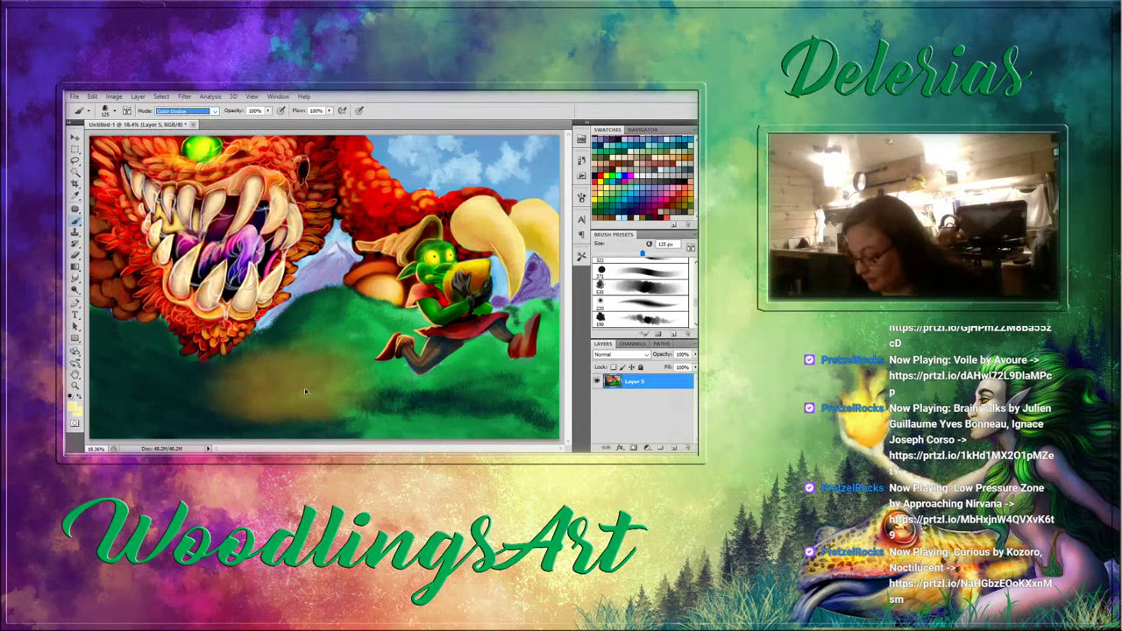
mouse_move(291, 384)
left_mouse_down()
mouse_move(334, 384)
mouse_move(304, 395)
mouse_move(237, 383)
mouse_move(264, 366)
mouse_move(283, 374)
mouse_move(236, 381)
mouse_move(340, 389)
left_mouse_up()
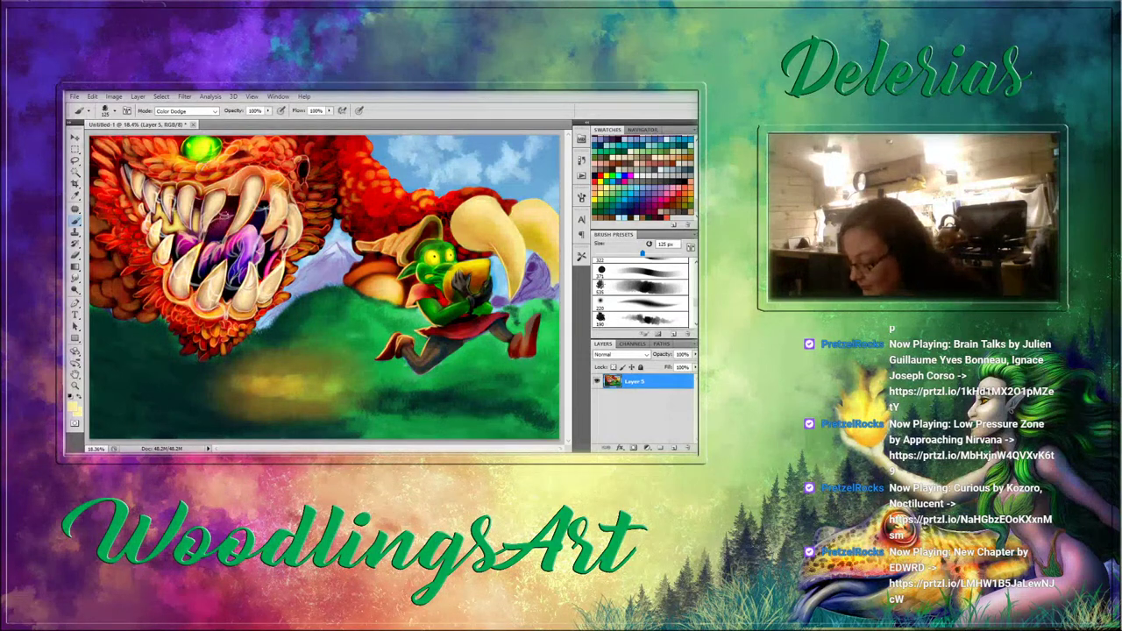
Brighten the monster's tongue, mouth interior and fangs with pale yellow Color Dodge strokes, reducing the brush to 60 px for the details.
mouse_move(221, 227)
left_mouse_down()
mouse_move(229, 215)
mouse_move(215, 238)
mouse_move(228, 210)
mouse_move(191, 240)
mouse_move(182, 233)
mouse_move(188, 248)
mouse_move(208, 256)
mouse_move(253, 226)
mouse_move(244, 207)
mouse_move(230, 233)
mouse_move(270, 207)
mouse_move(263, 254)
mouse_move(276, 239)
mouse_move(260, 272)
mouse_move(270, 258)
left_mouse_up()
left_click_drag(290, 222, 275, 213)
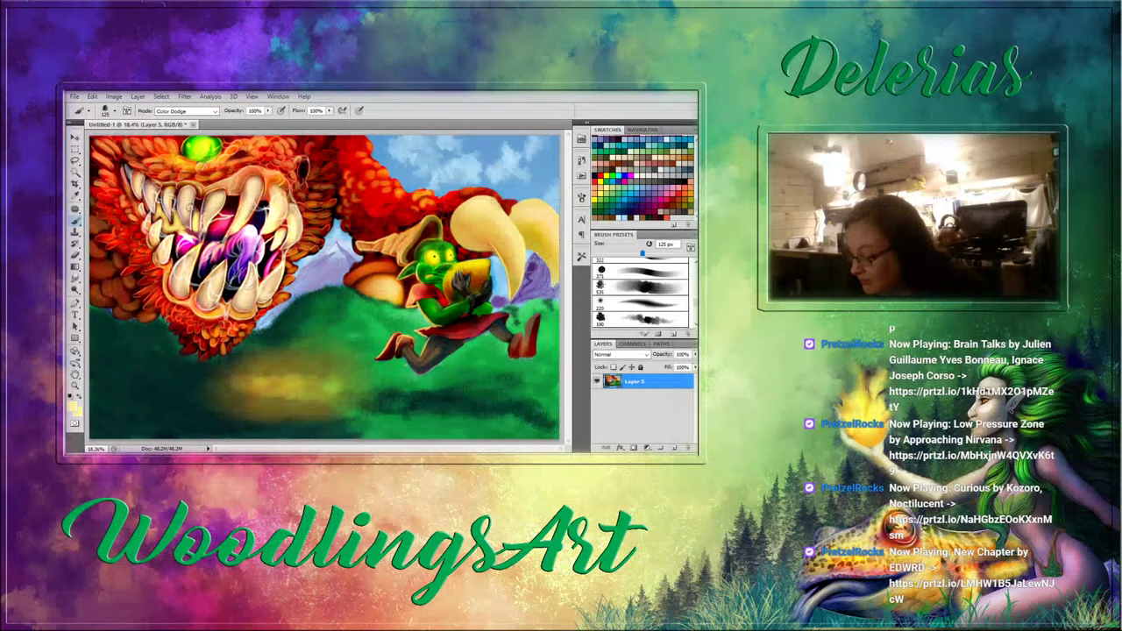
mouse_move(189, 197)
left_mouse_down()
mouse_move(188, 229)
mouse_move(156, 214)
left_mouse_up()
key("ctrl+z")
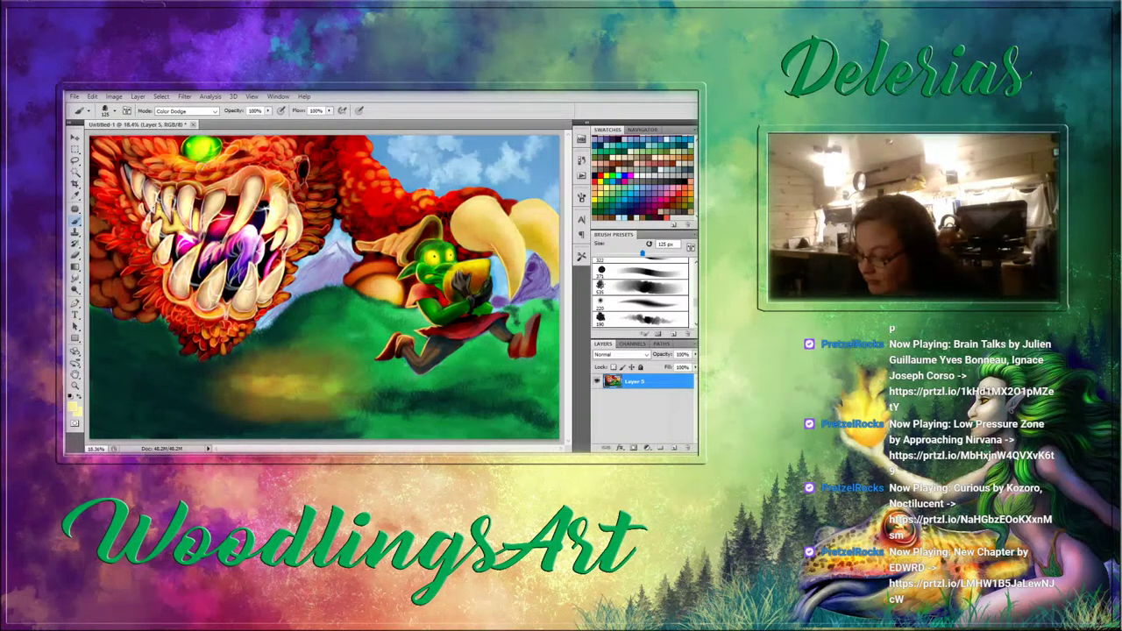
mouse_move(187, 256)
left_mouse_down()
mouse_move(279, 211)
mouse_move(219, 266)
left_mouse_up()
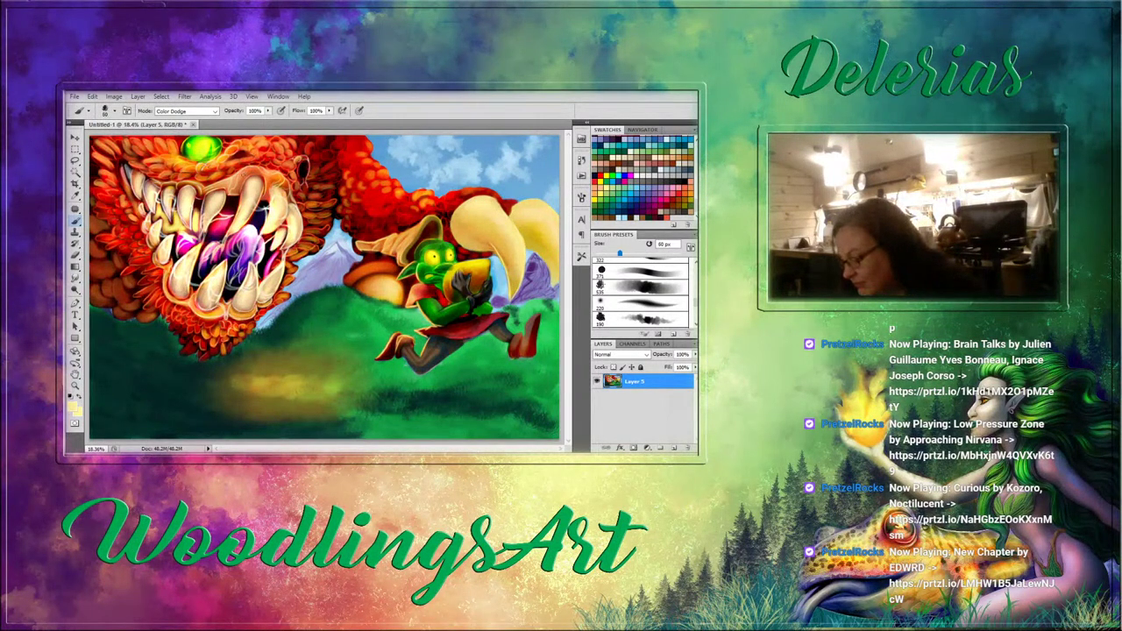
mouse_move(246, 171)
left_mouse_down()
mouse_move(241, 186)
mouse_move(255, 171)
mouse_move(278, 180)
mouse_move(204, 190)
left_mouse_up()
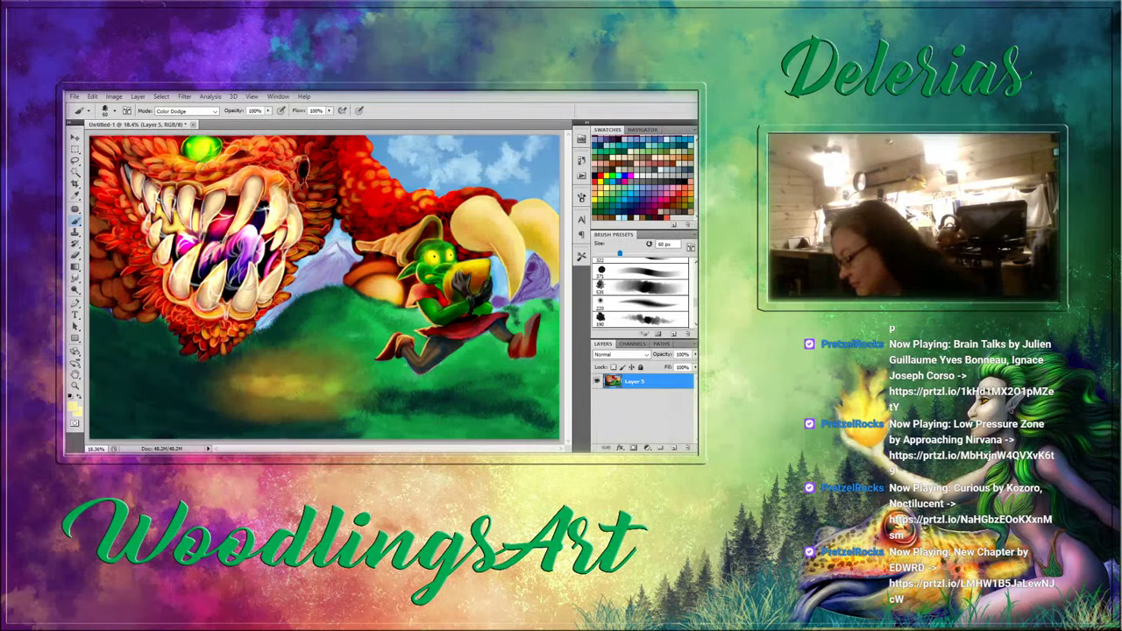
left_click(266, 198)
left_click(265, 198)
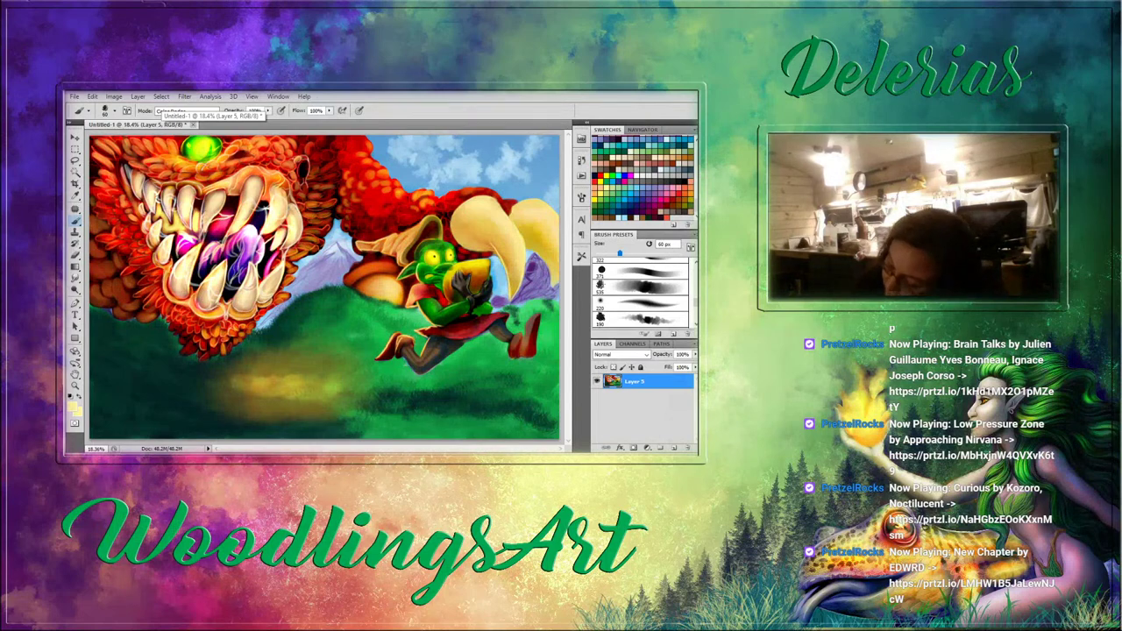
Return the brush mode to Normal and touch up the monster's inner mouth with pink and dark red sampled from it.
left_click(185, 110)
left_click(209, 121)
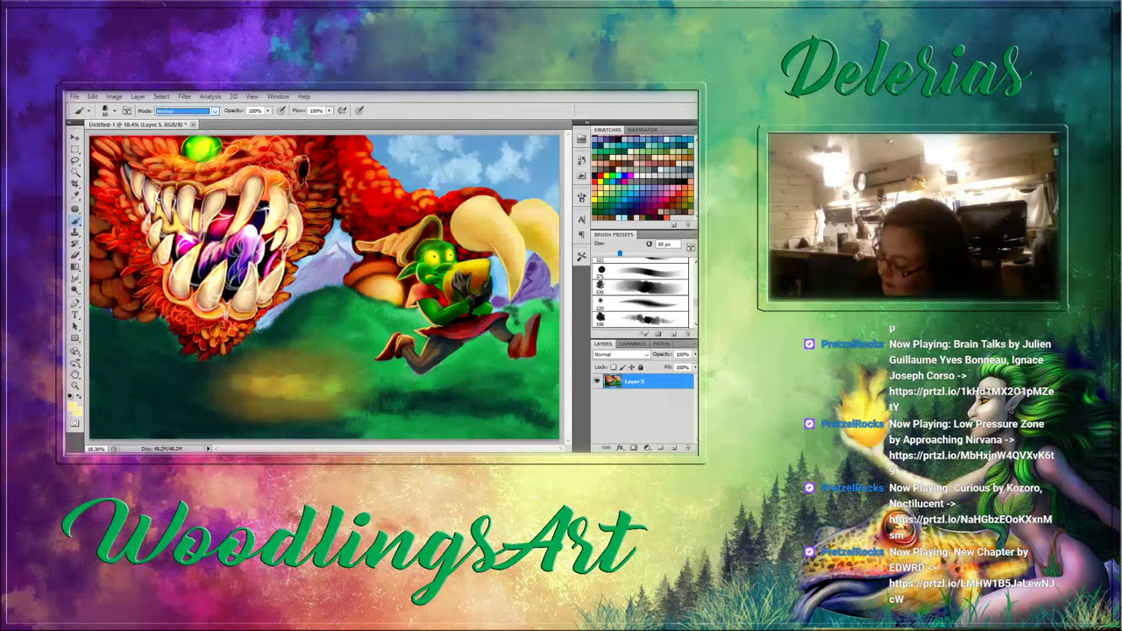
left_click(201, 219)
mouse_move(219, 222)
left_mouse_down()
mouse_move(211, 231)
mouse_move(221, 225)
left_mouse_up()
left_click(225, 225, "alt")
left_click(221, 227, "alt")
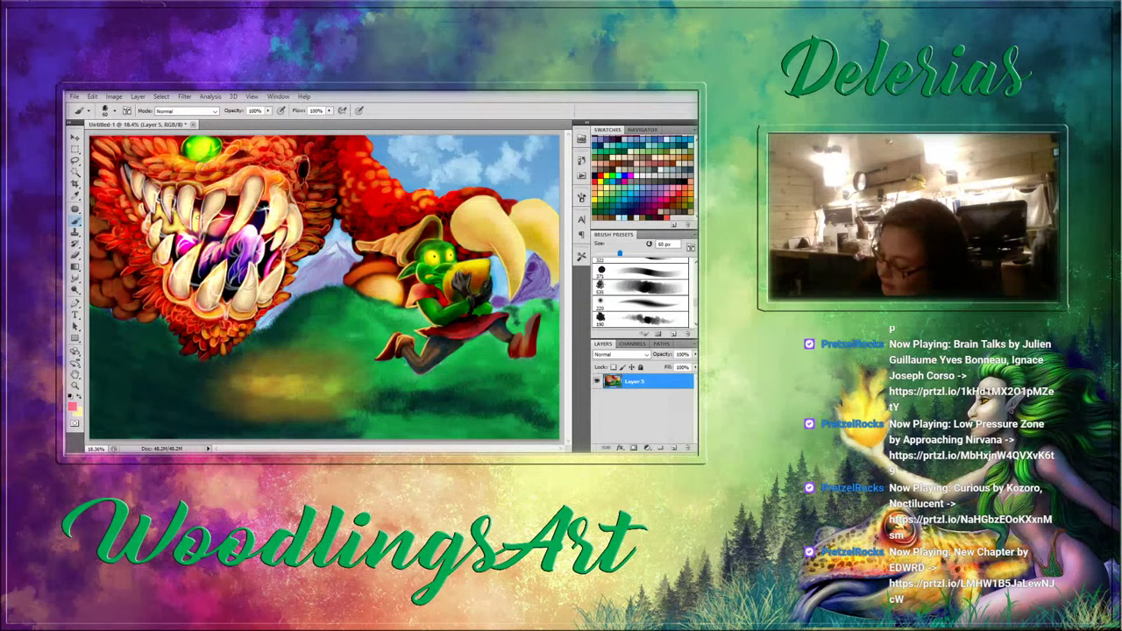
left_click(203, 206, "alt")
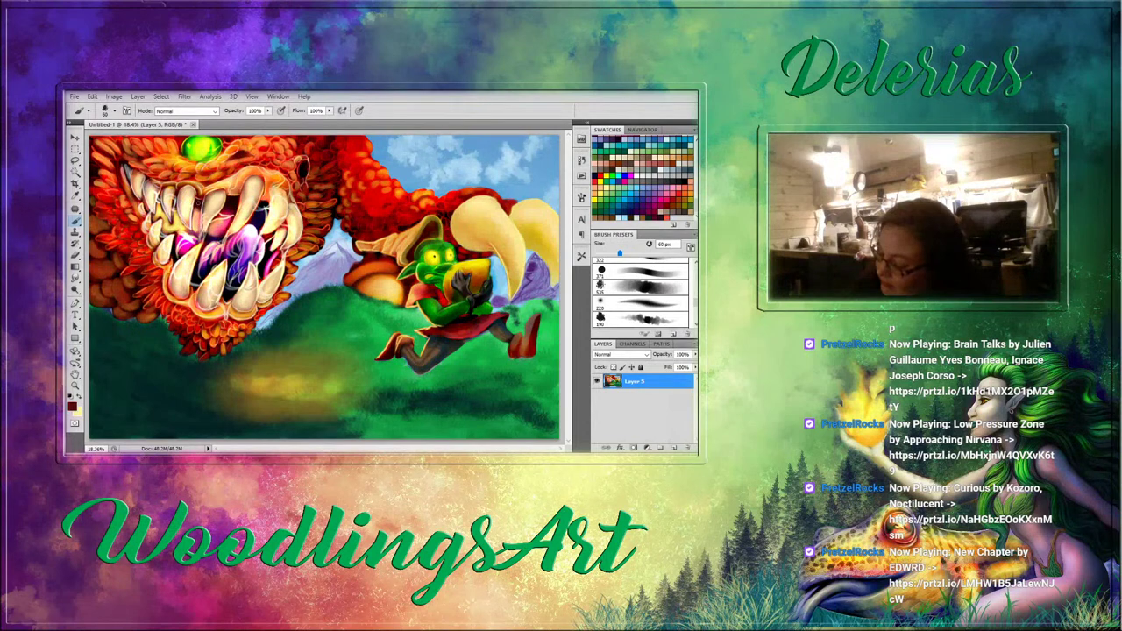
left_click(185, 219, "alt")
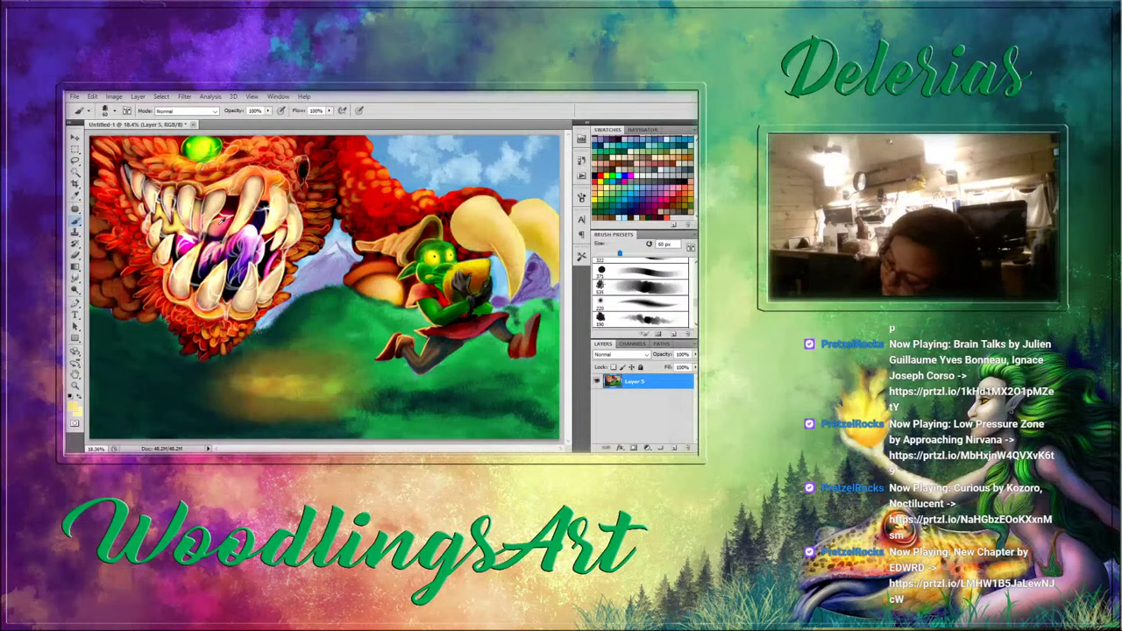
Add salmon pink and magenta touches sampled from the mouth around the monster's upper fangs and tongue.
left_click(225, 205, "alt")
left_click_drag(233, 201, 235, 209)
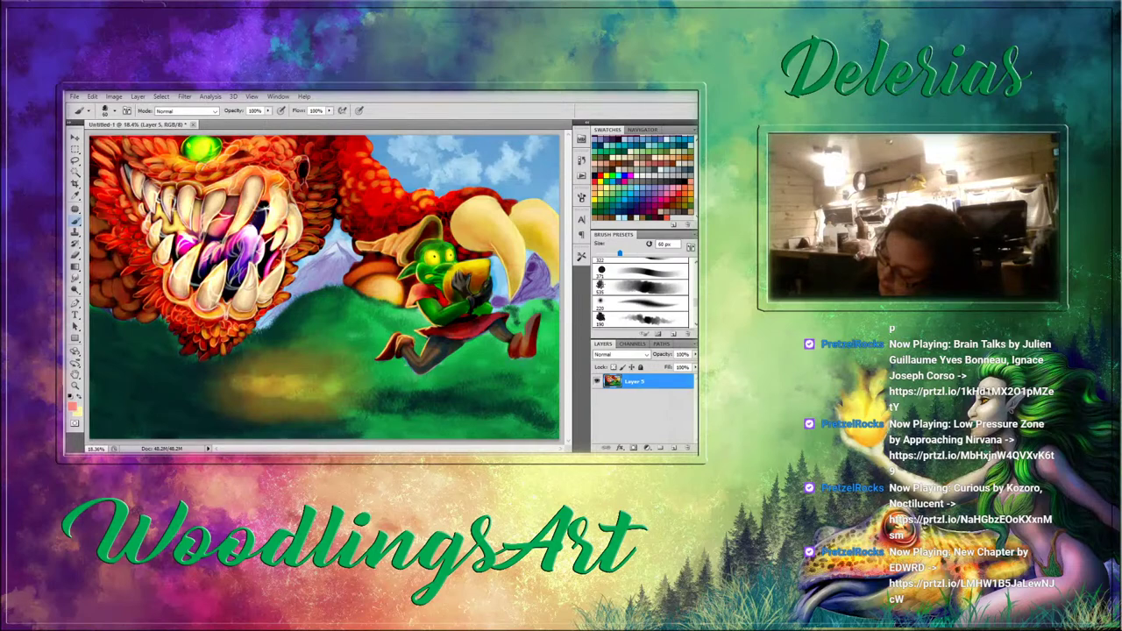
mouse_move(261, 212)
left_mouse_down()
mouse_move(262, 229)
mouse_move(264, 210)
left_mouse_up()
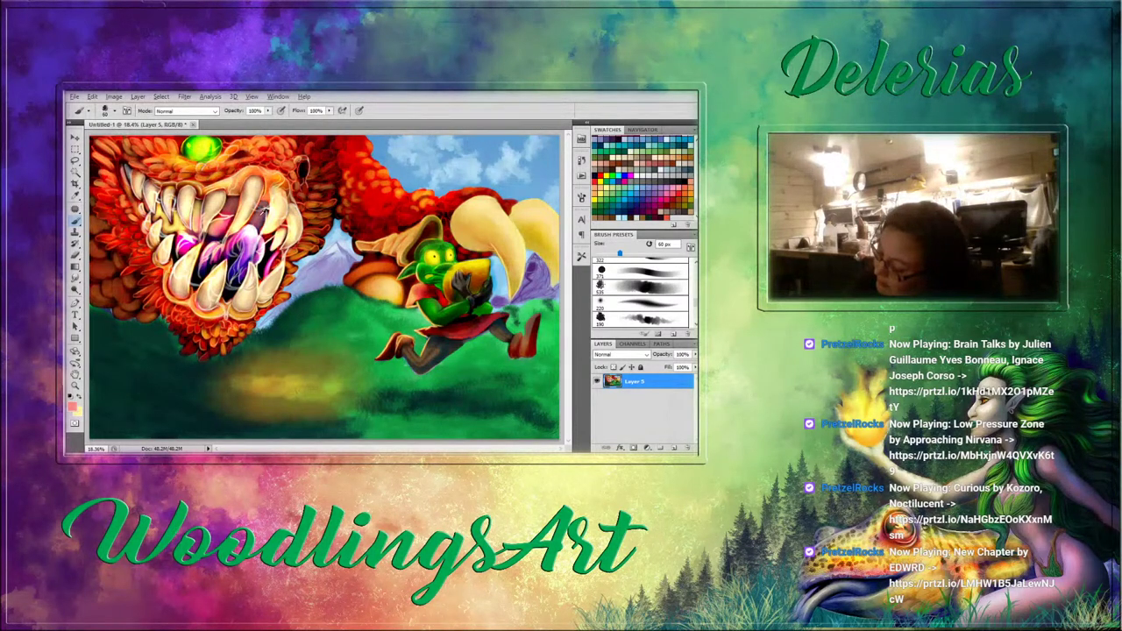
left_click(263, 211, "alt")
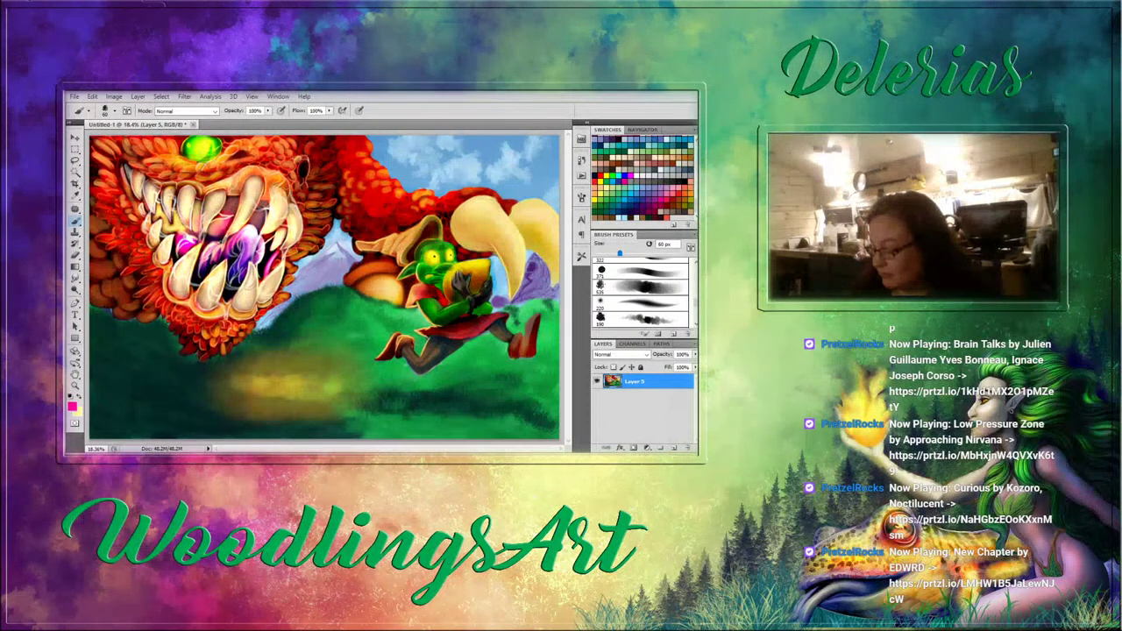
left_click_drag(186, 240, 190, 236)
left_click(193, 233, "alt")
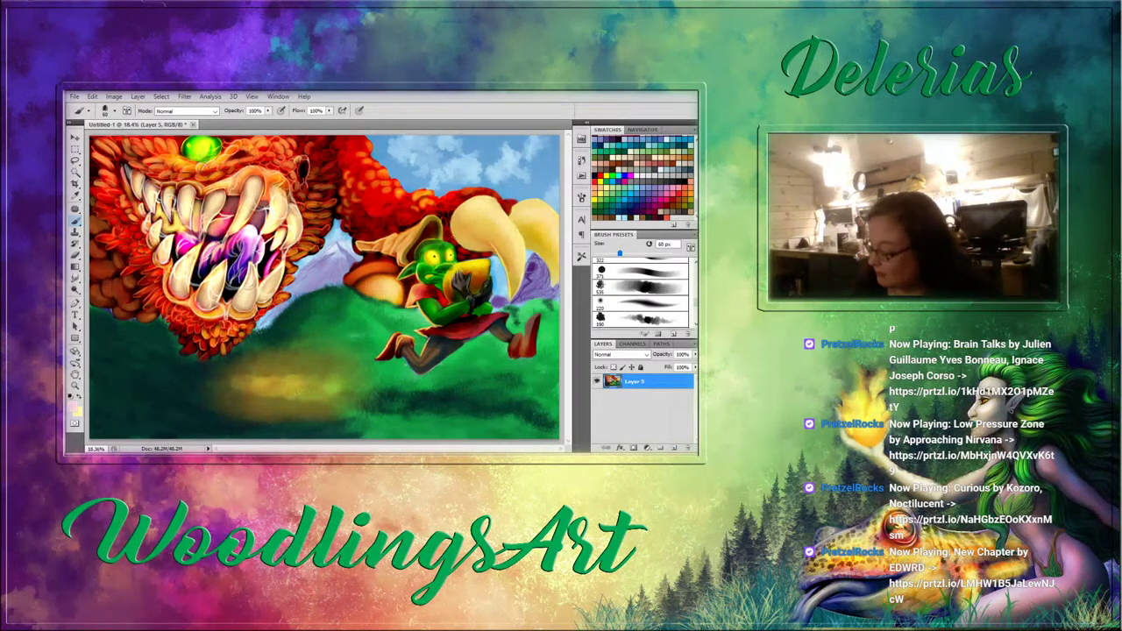
Refine the highlights inside the monster's mouth with a soft 50 px brush and colors sampled from the tongue area.
left_click(624, 303)
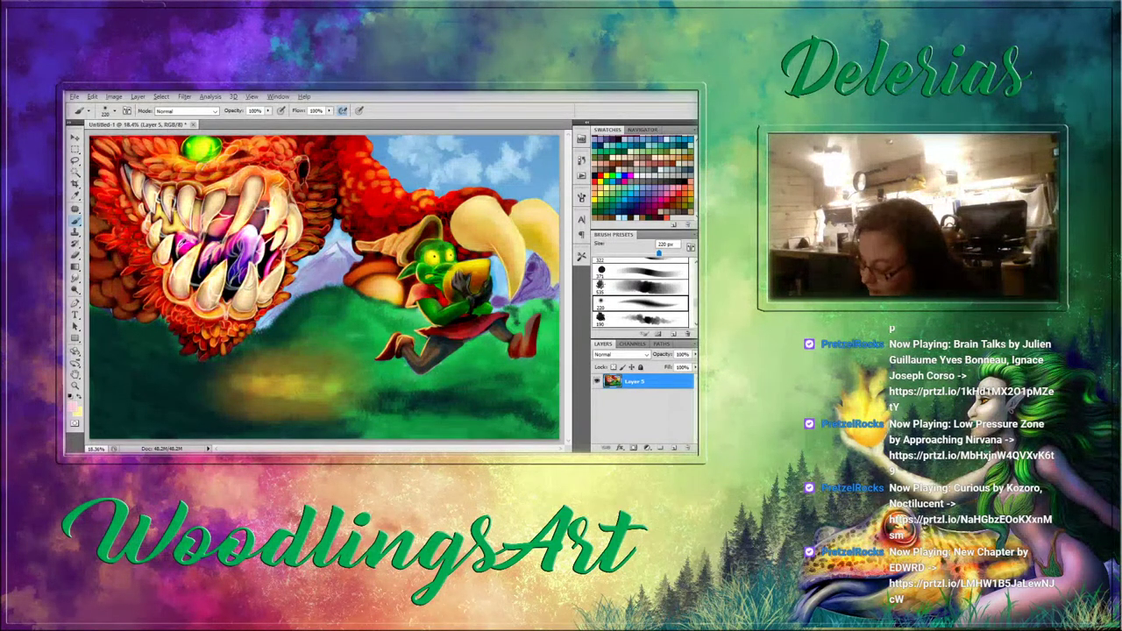
key("bracketleft")
key("bracketleft")
key("bracketleft")
key("bracketleft")
key("bracketleft")
key("bracketleft")
key("bracketleft")
key("bracketleft")
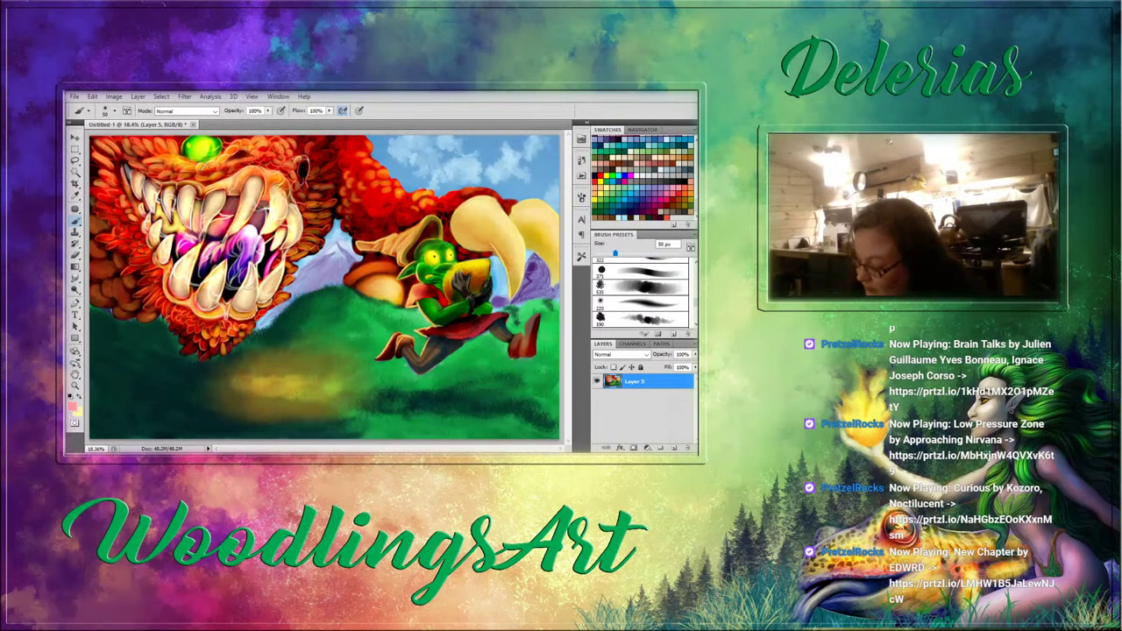
left_click(178, 243, "alt")
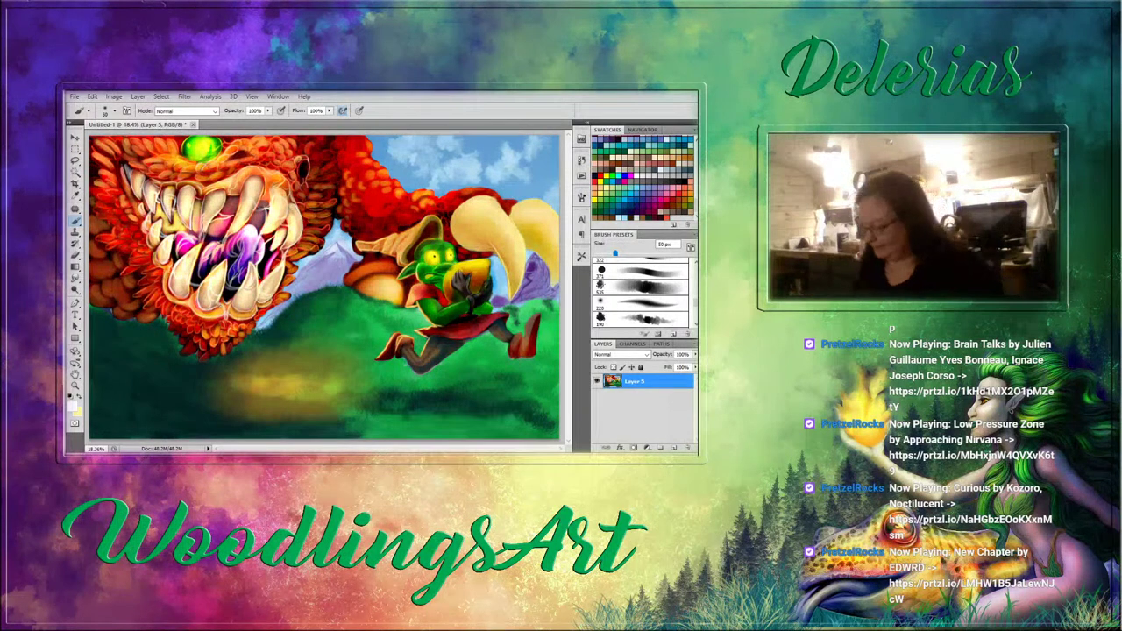
Touch up the goblin's face with green sampled from its skin, using the textured brush reduced to 40 px.
left_click(647, 288)
key("bracketleft")
key("bracketleft")
key("bracketleft")
key("bracketleft")
key("bracketleft")
key("bracketleft")
key("bracketleft")
key("bracketleft")
key("bracketleft")
key("bracketleft")
key("bracketleft")
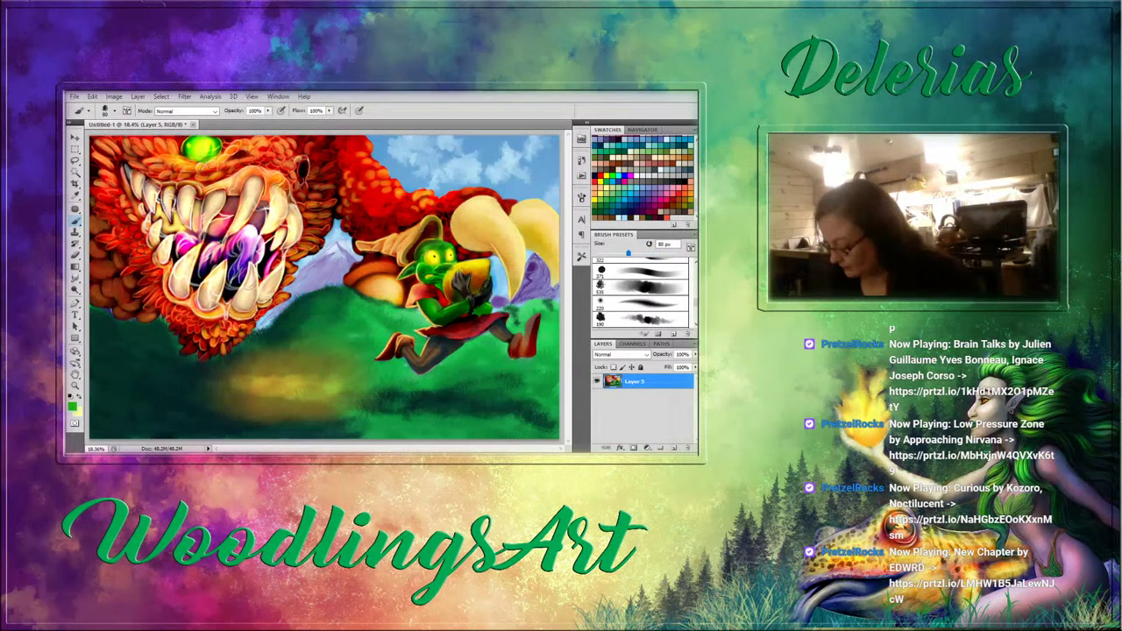
key("bracketleft")
key("bracketleft")
key("bracketleft")
key("bracketleft")
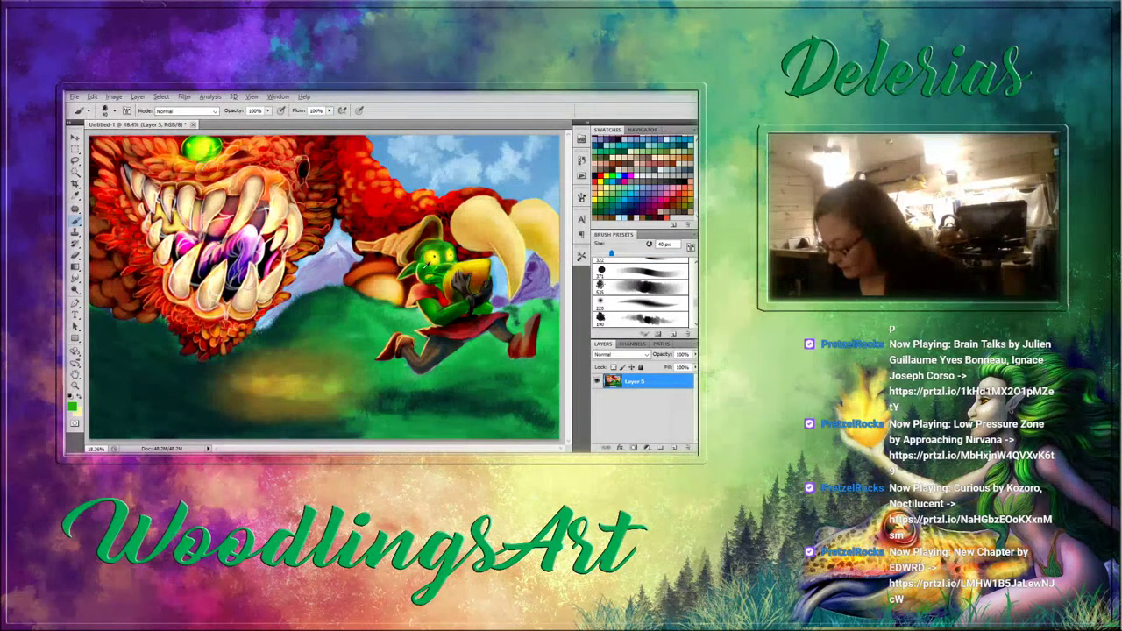
left_click(420, 275, "alt")
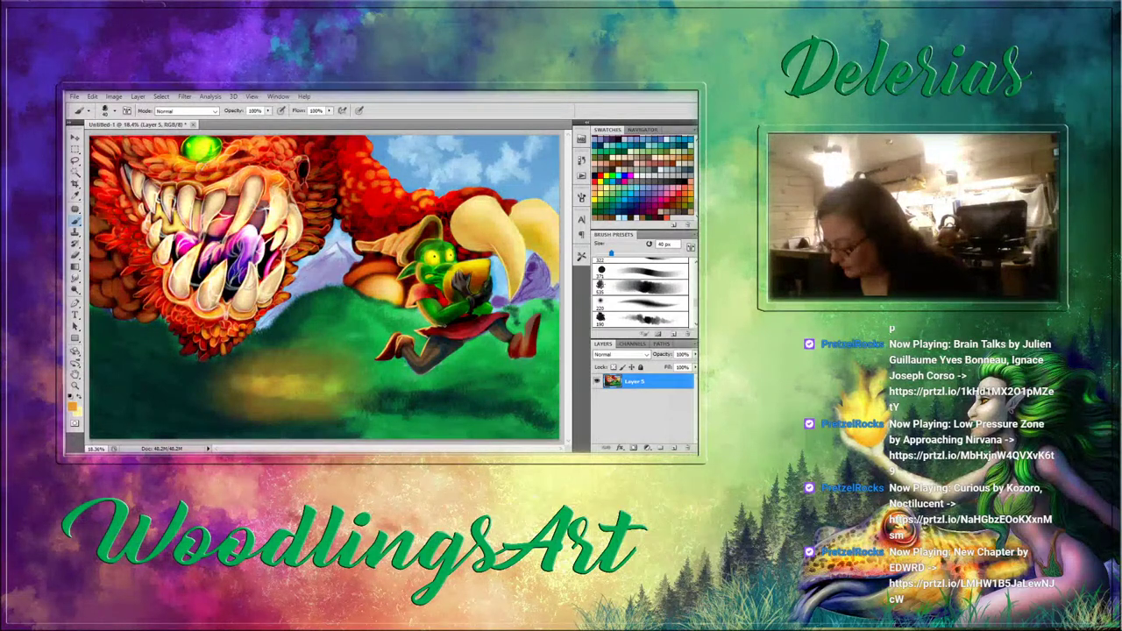
Paint yellow-orange highlights along the hem of the goblin's red tunic, switching to a soft 50 px brush.
left_click_drag(432, 328, 445, 334)
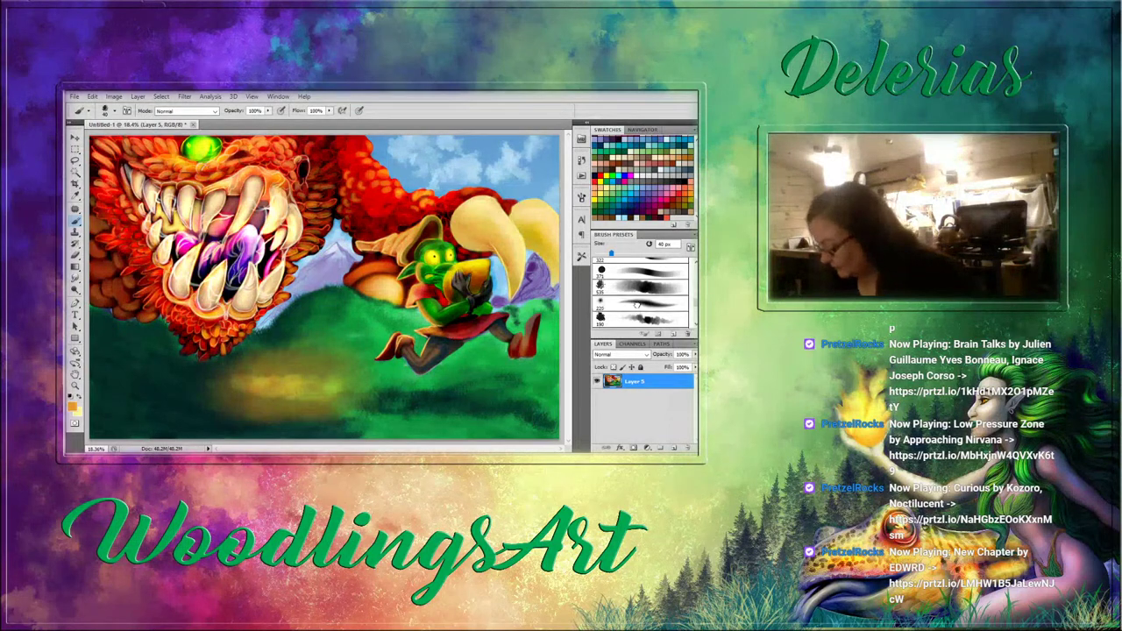
key("bracketright")
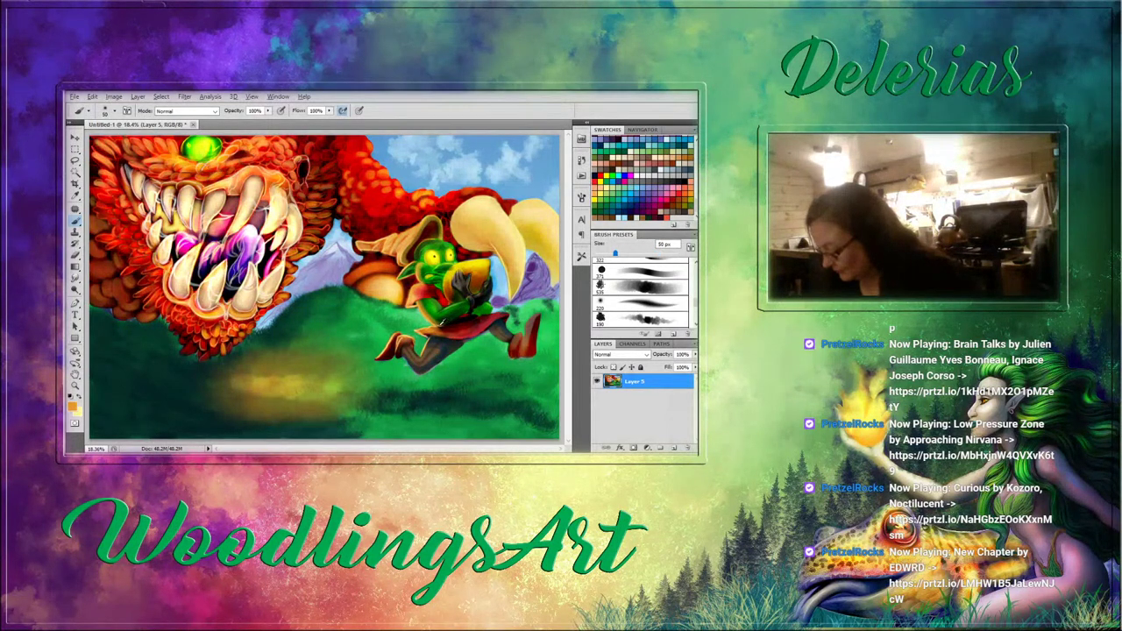
left_click(439, 325, "alt")
left_click_drag(451, 336, 461, 338)
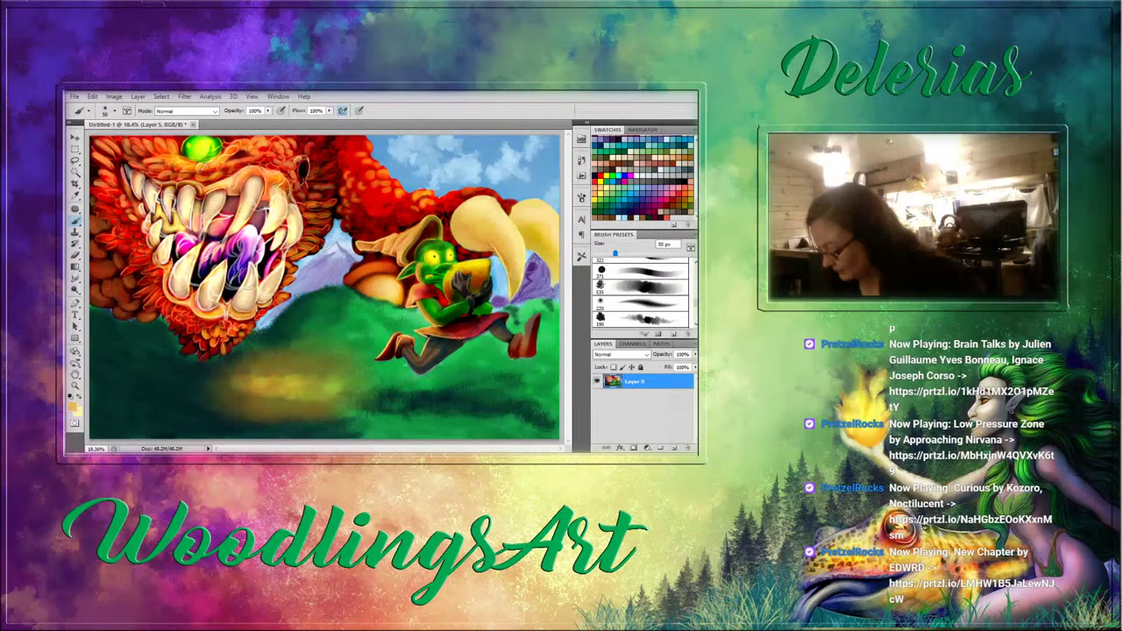
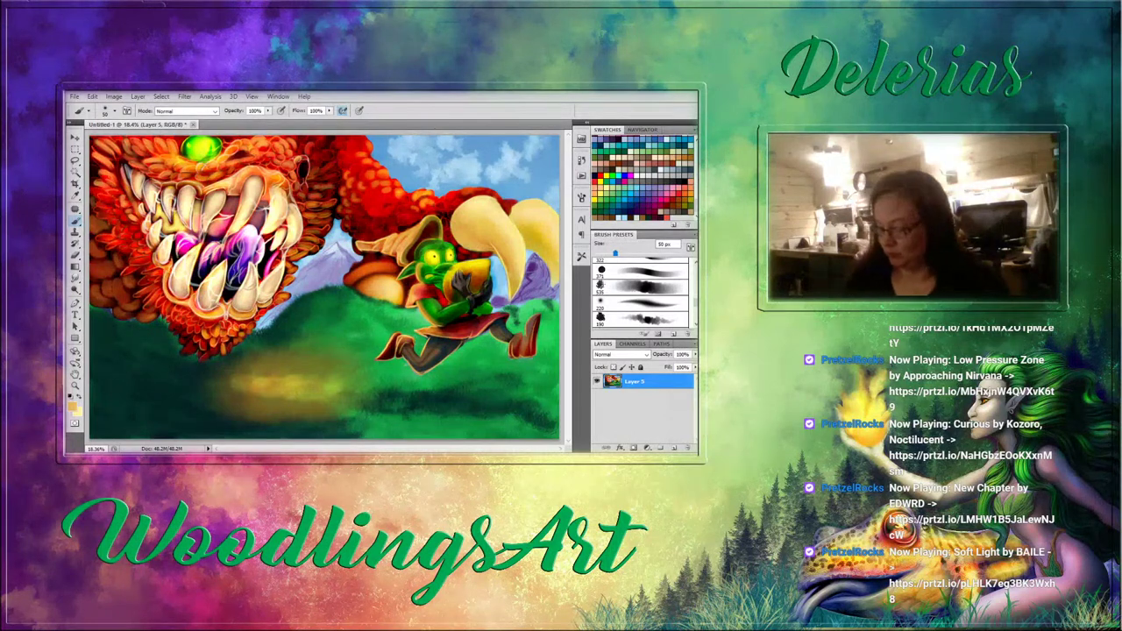
Sign the painting with the artist's initials and year in a dark swatch color on the grass below the goblin.
left_click(661, 219)
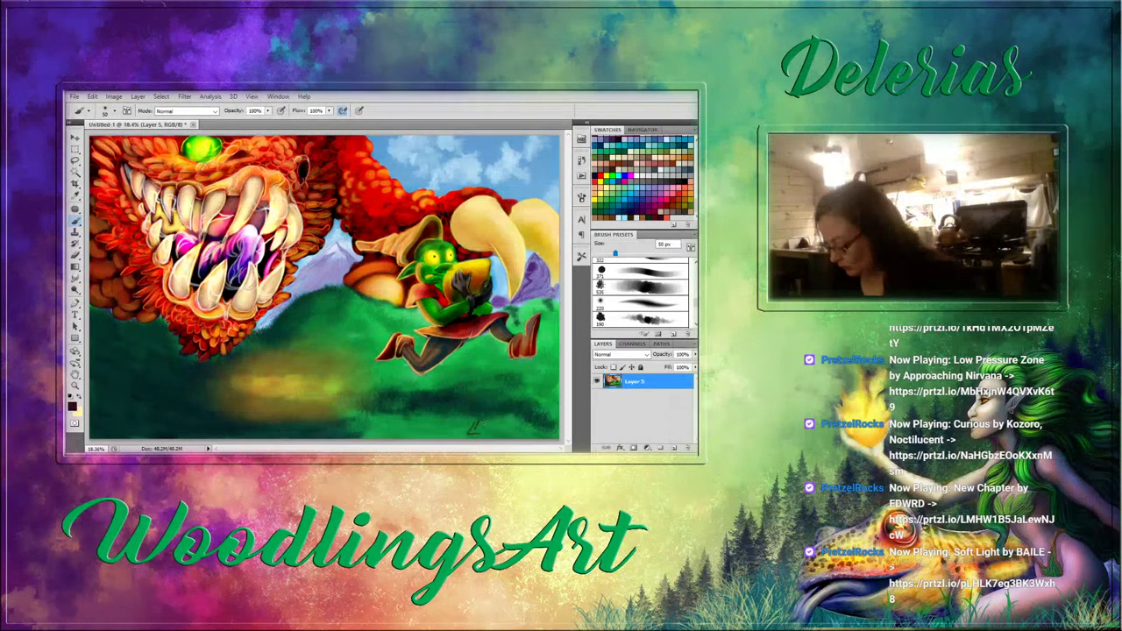
left_click_drag(481, 422, 476, 431)
left_click_drag(485, 428, 495, 433)
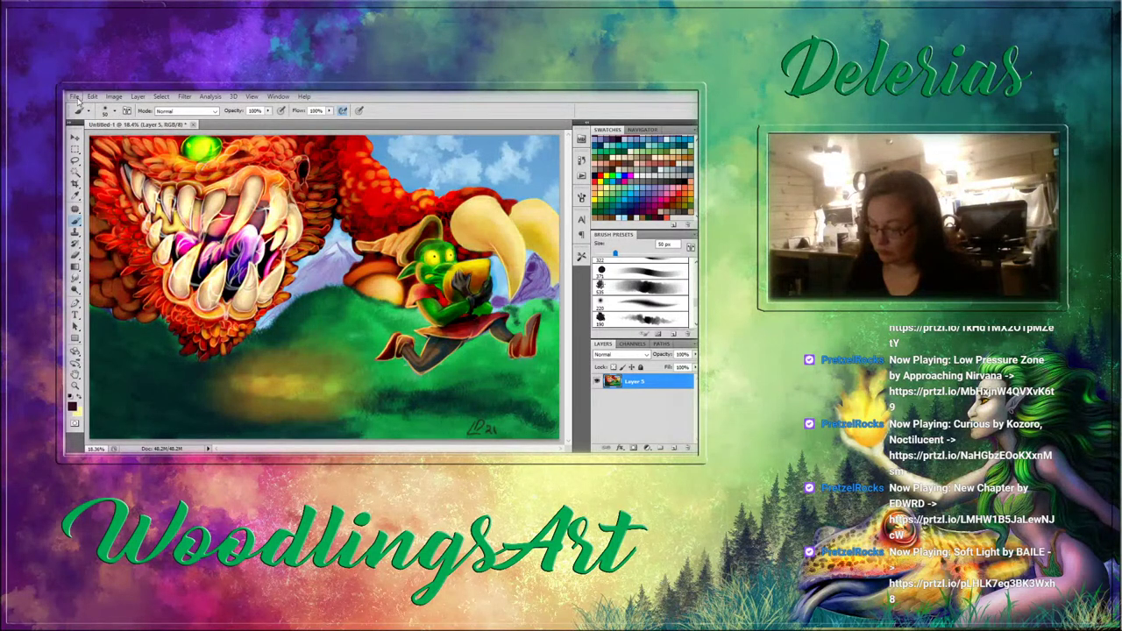
Start saving the painting under a new name and choose the Saved Pictures folder inside Pictures as the destination.
left_click(75, 97)
left_click(94, 249)
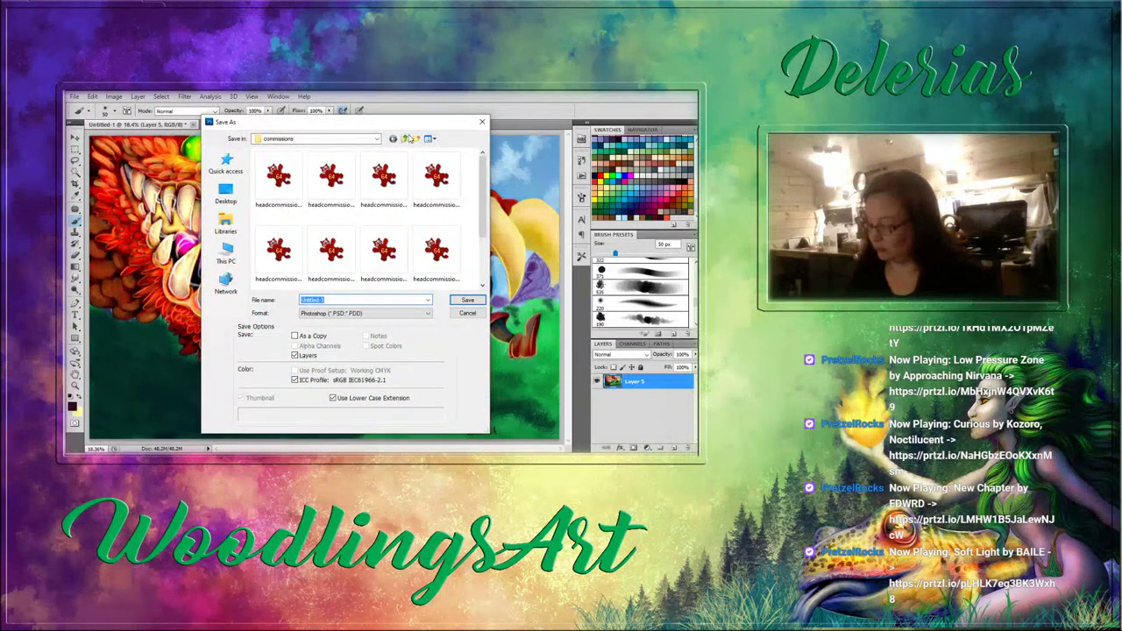
left_click(408, 139)
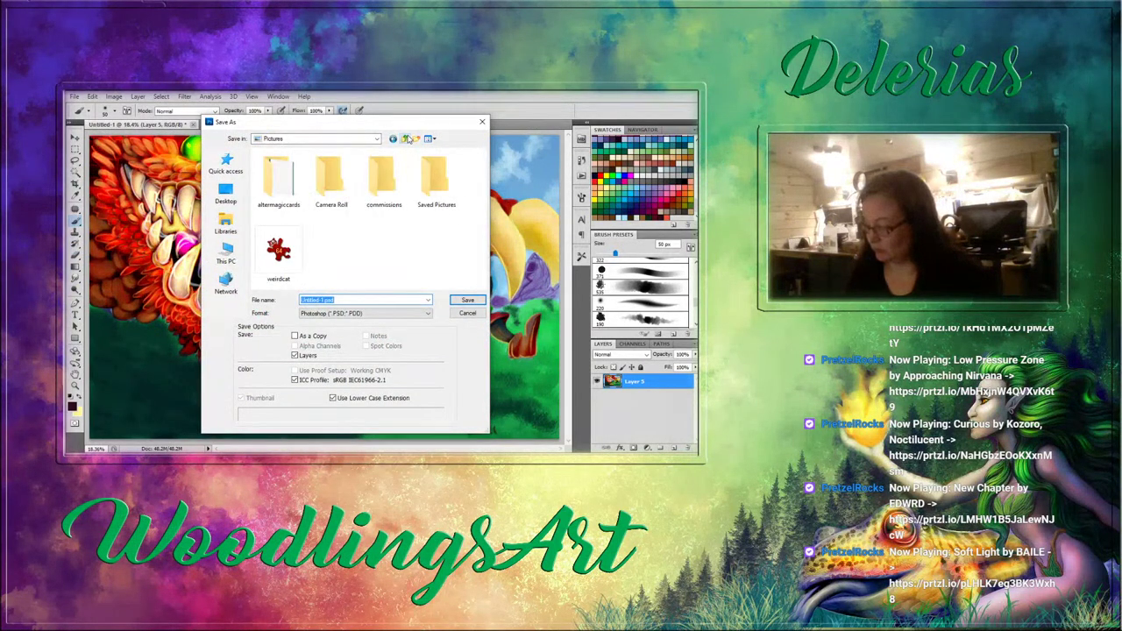
double_click(436, 180)
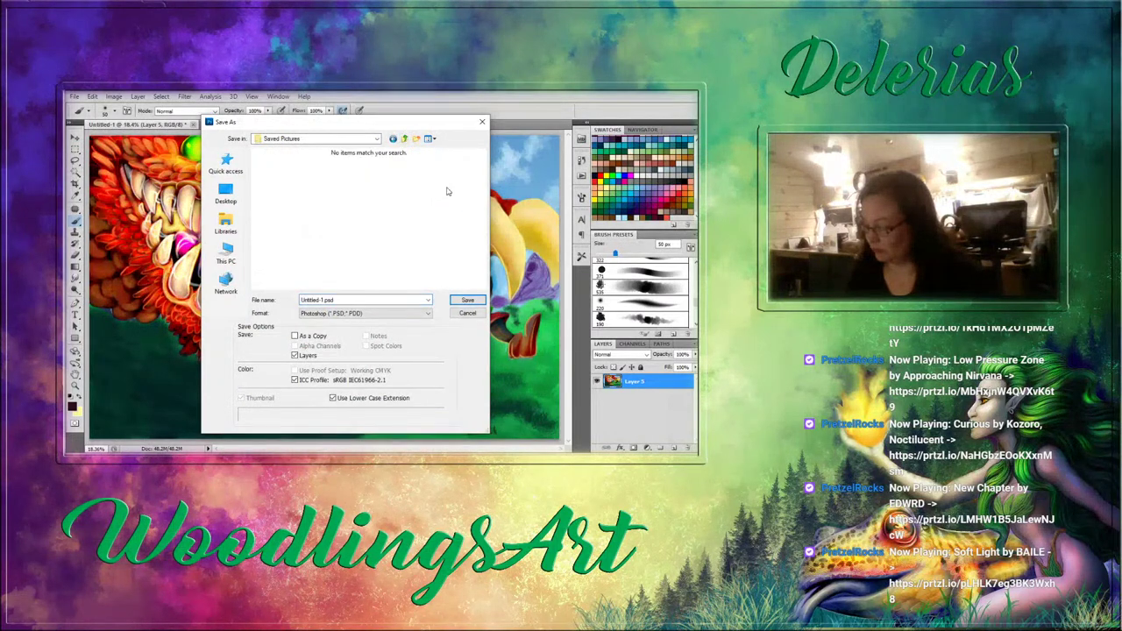
Name the file eggther.psd and save it in Photoshop format.
left_click(324, 300)
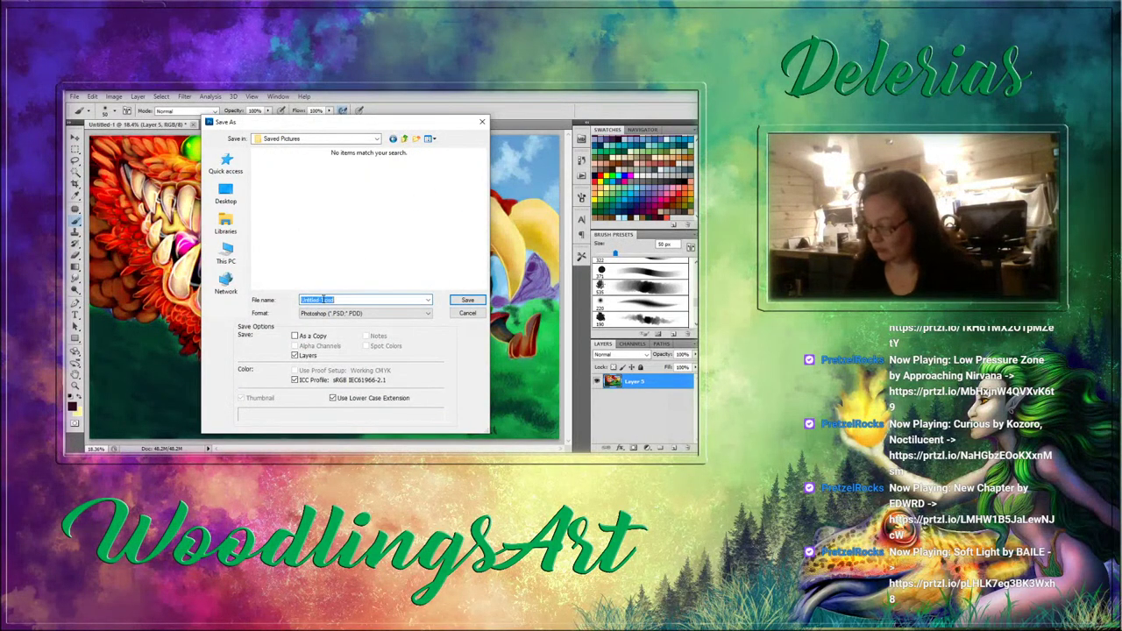
double_click(323, 300)
left_click(323, 300)
left_click_drag(325, 300, 286, 299)
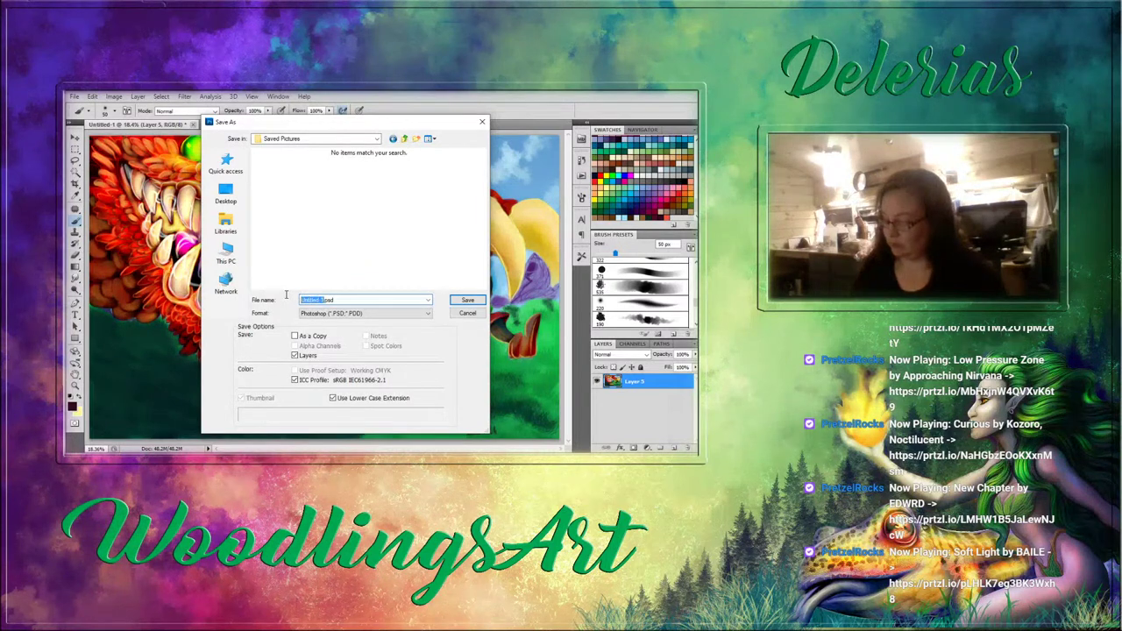
type("d")
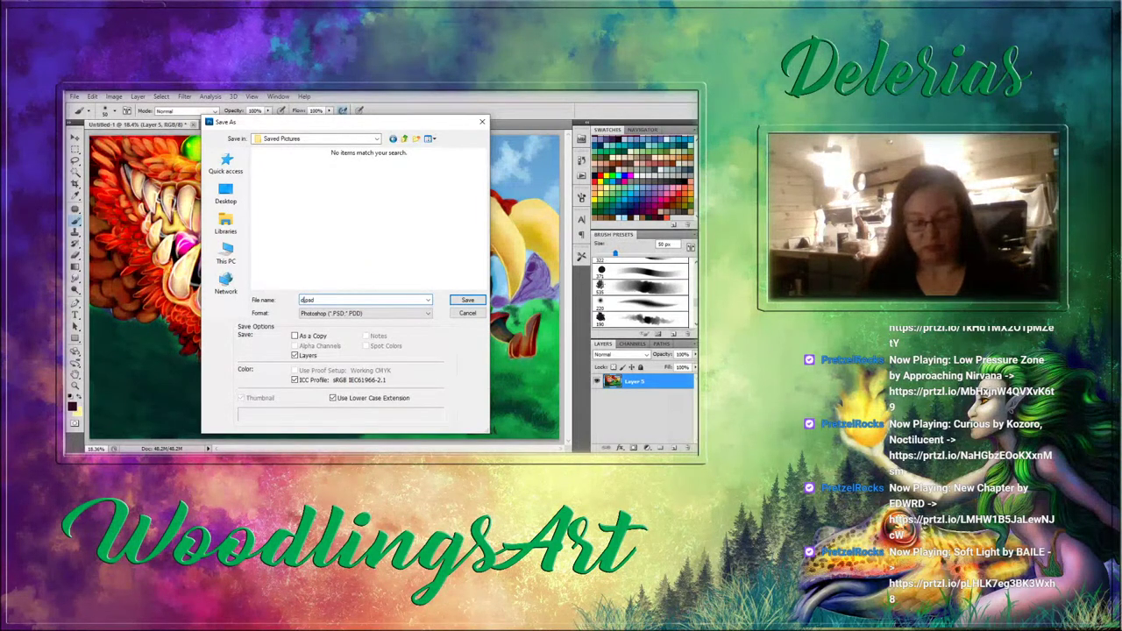
type("ra")
key("BackSpace")
key("BackSpace")
key("BackSpace")
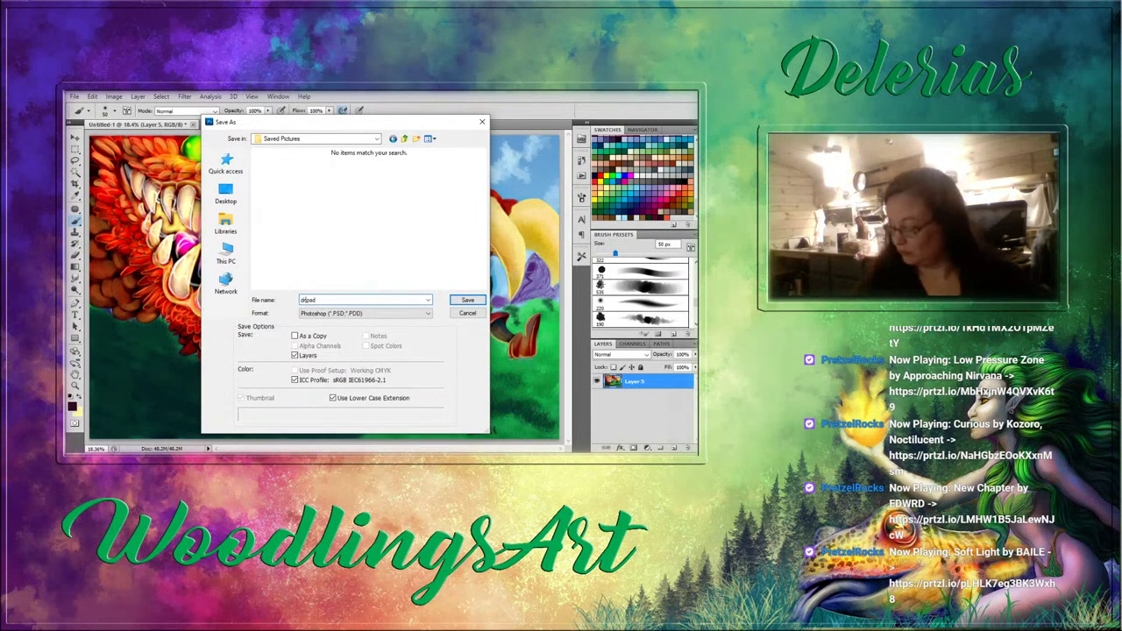
type("e")
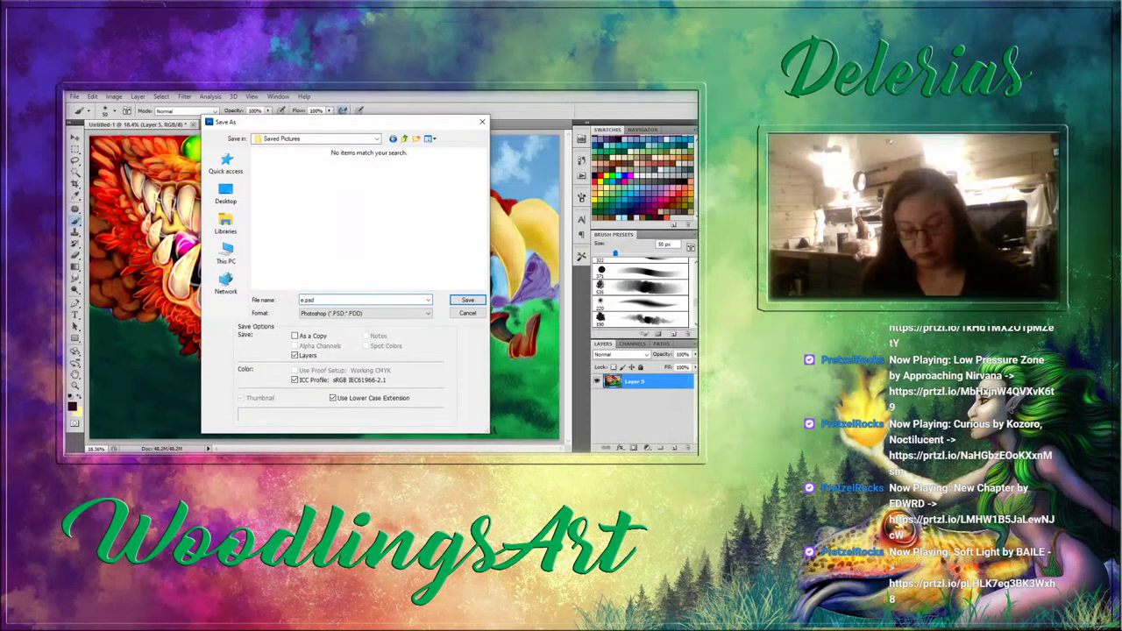
type("ggthe")
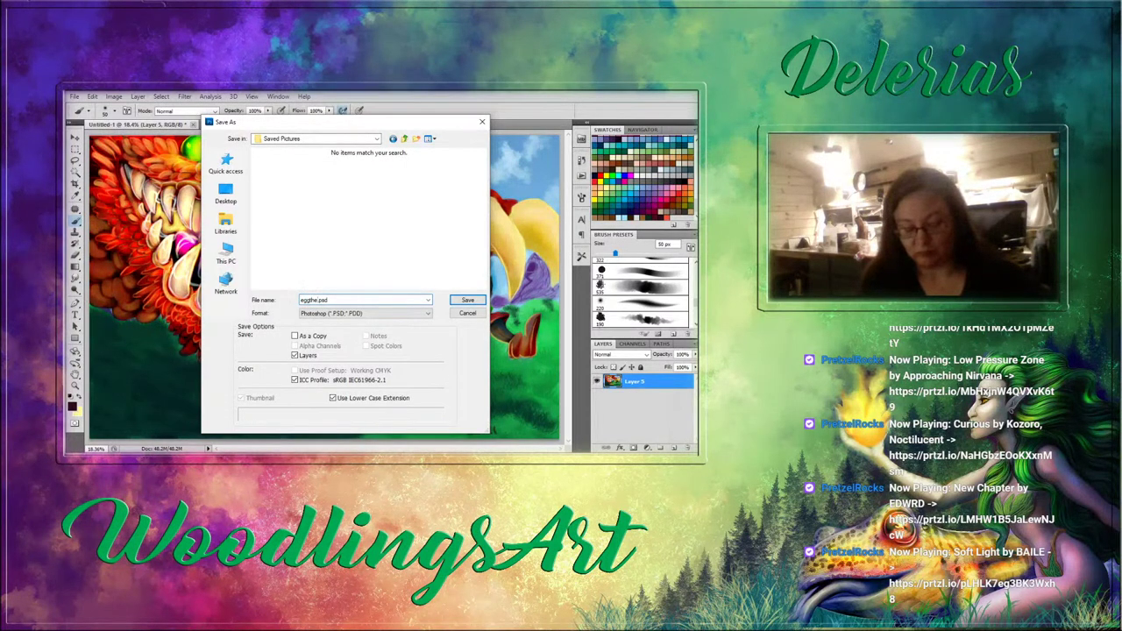
type("lf")
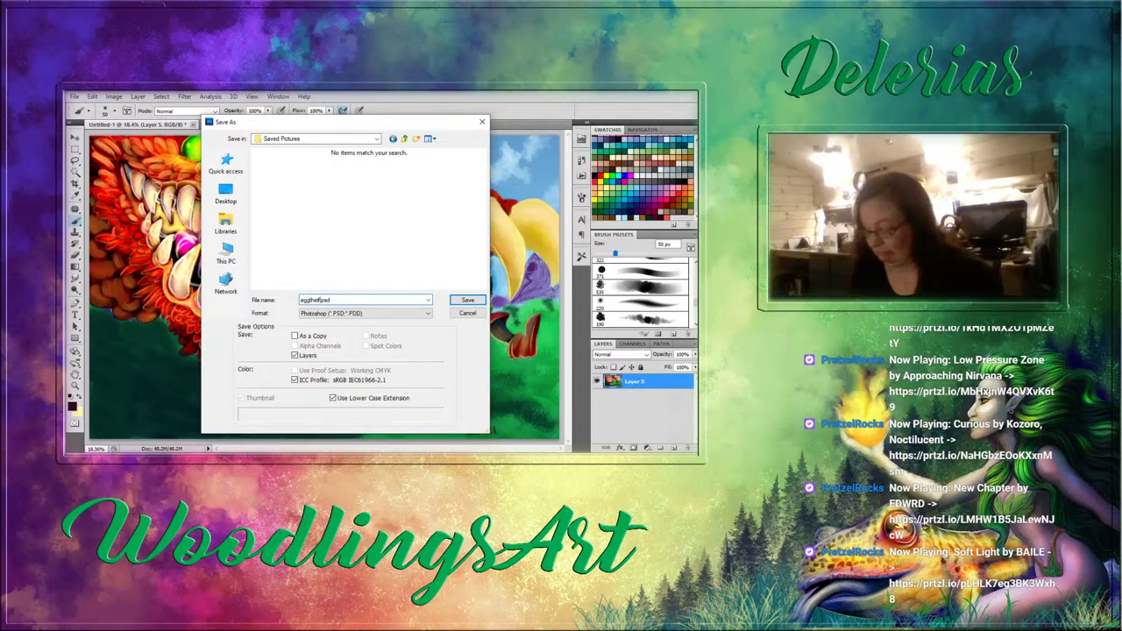
key("BackSpace")
type("e")
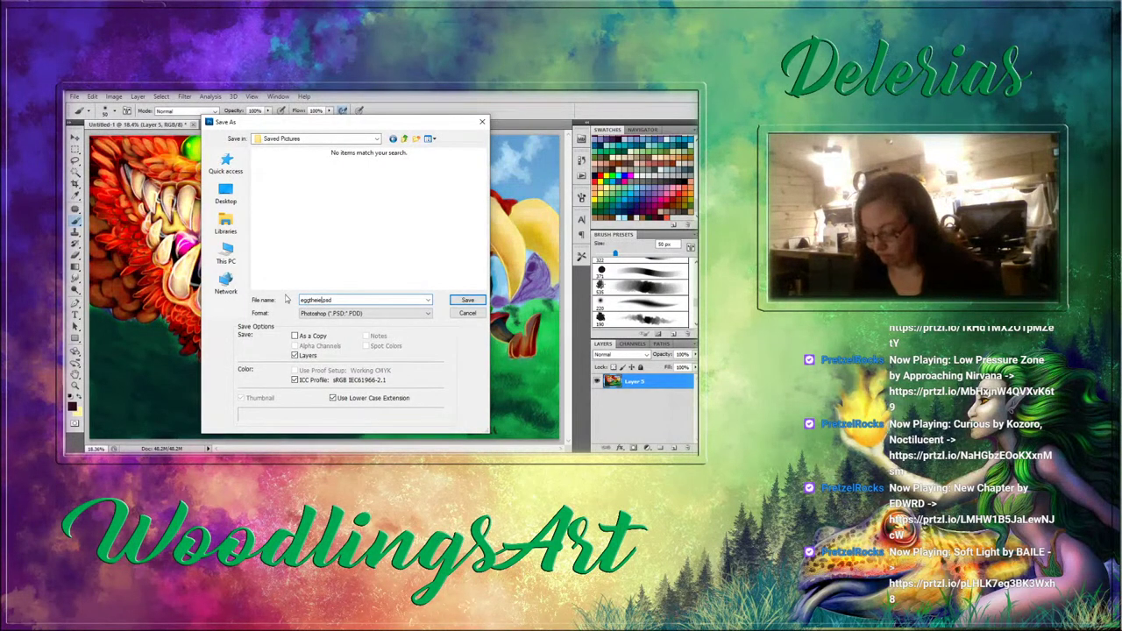
key("BackSpace")
key("BackSpace")
type("r")
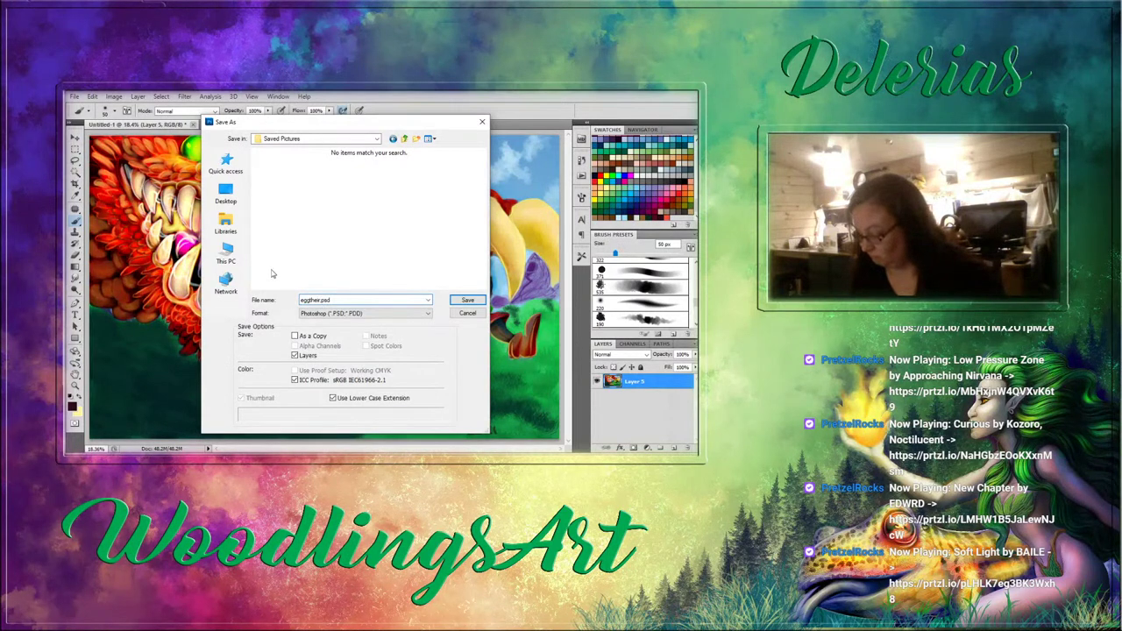
left_click(469, 300)
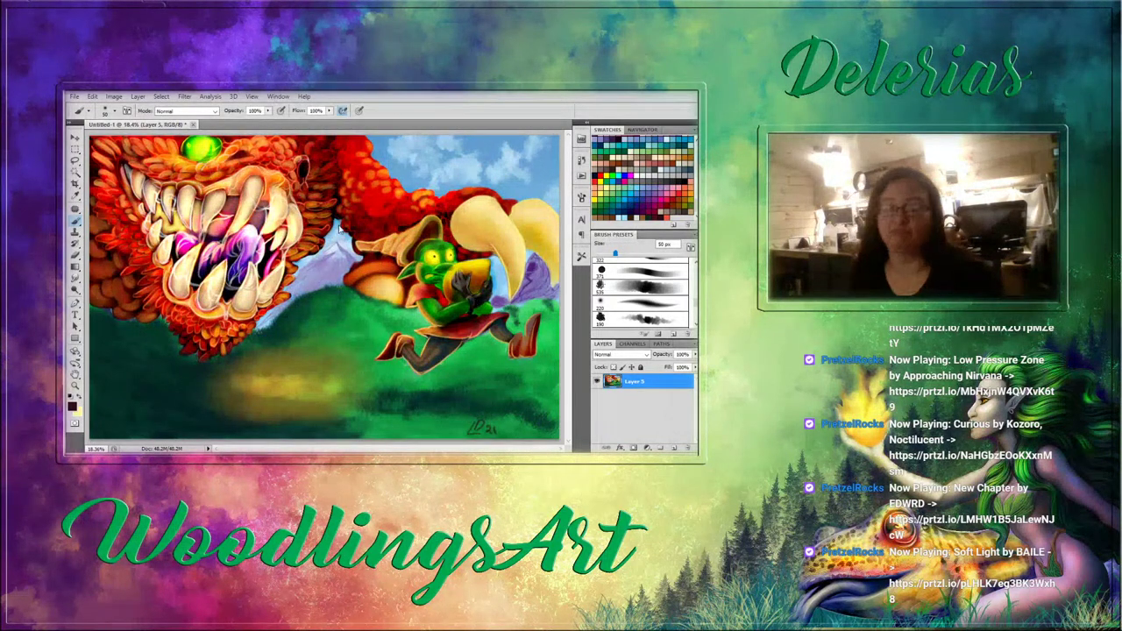